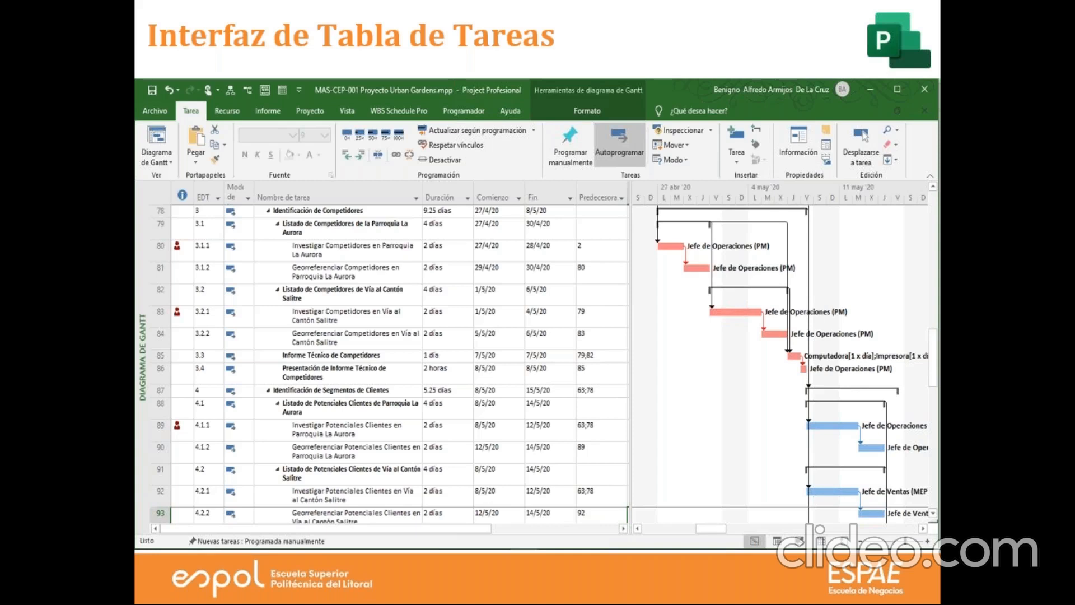
End the slide show and switch to Microsoft Project with the blank project Proyecto1.
key("Escape")
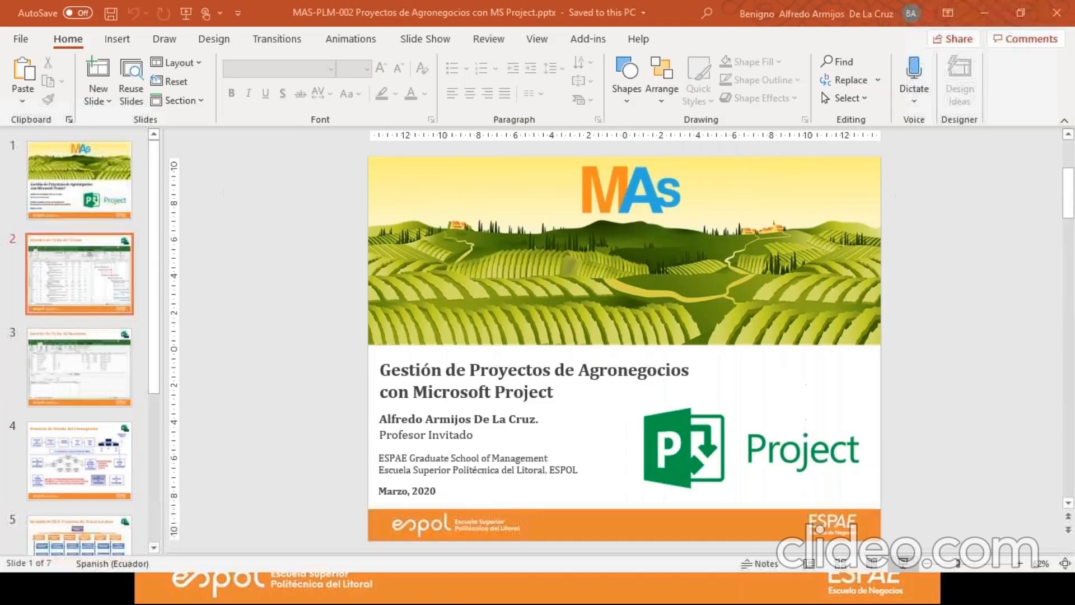
mouse_move(491, 594)
left_click(566, 538)
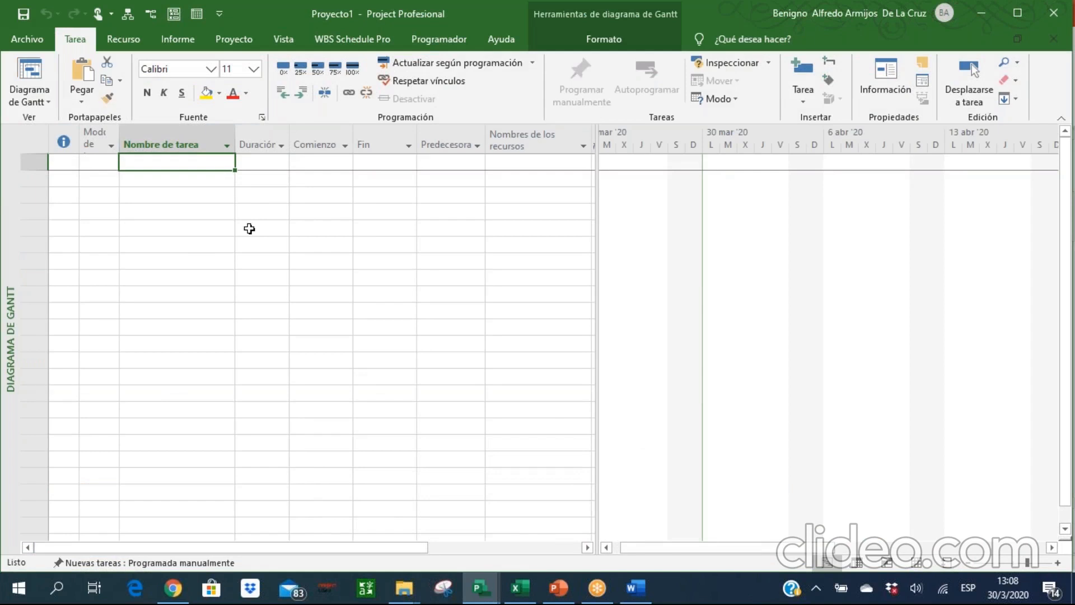
Switch to PowerPoint and present the "Interfaz de Tabla de Tareas" slide followed by the "Interfaz de Tabla de Recursos" slide.
left_click(559, 587)
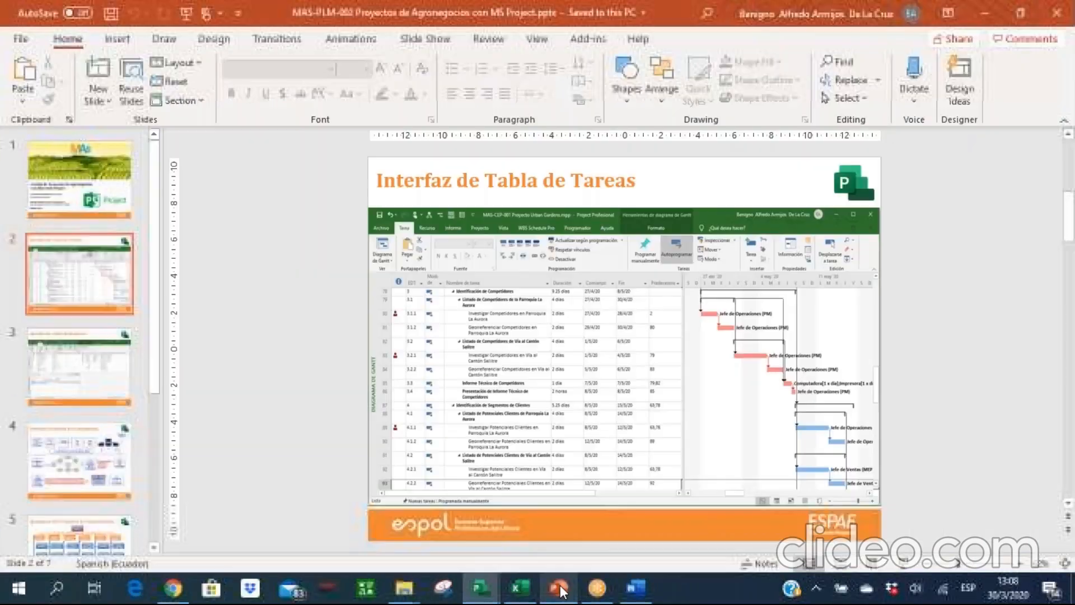
left_click(900, 568)
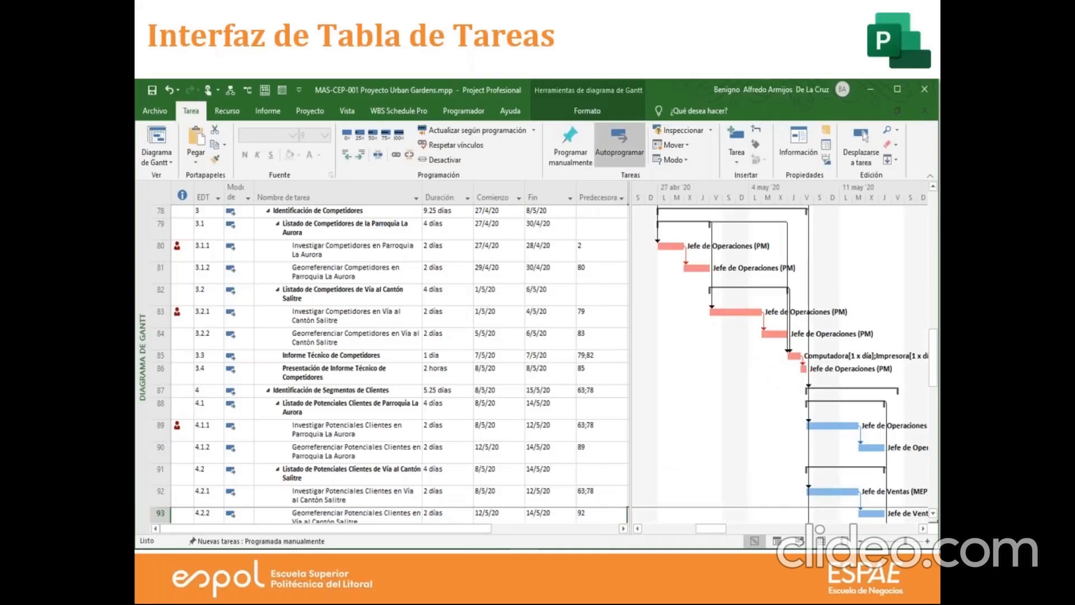
key("Right")
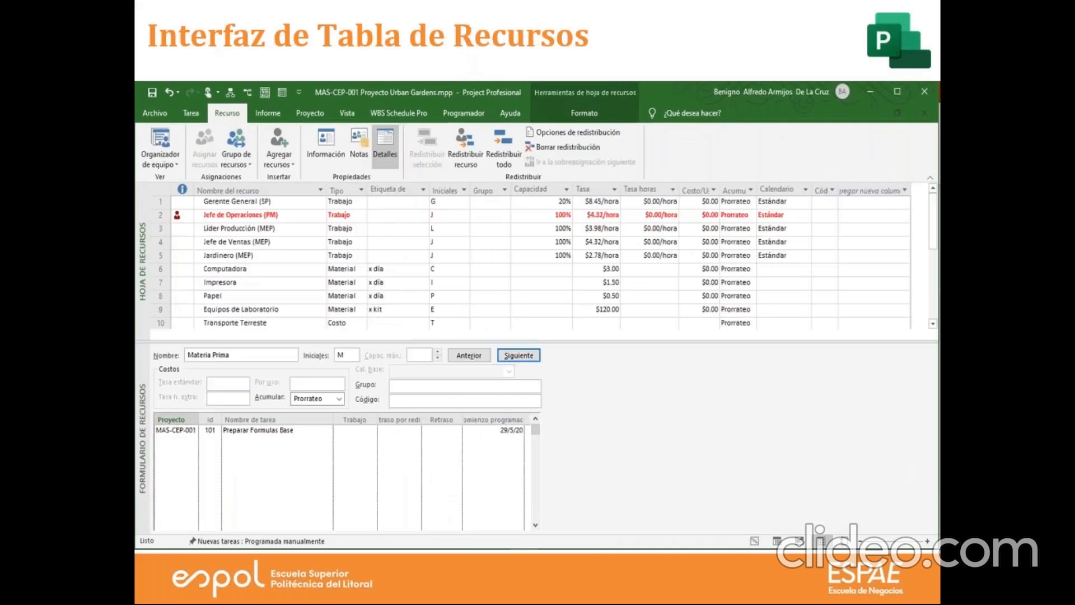
End the slide show, switch to Microsoft Project and alternate the blank project between the Hoja de recursos and Diagrama de Gantt views.
key("Escape")
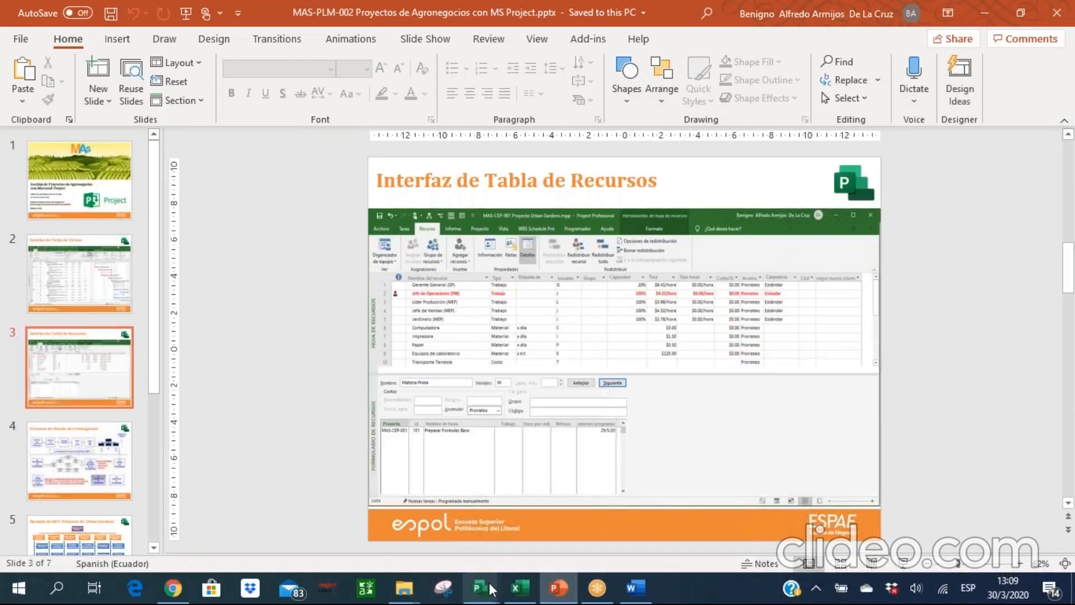
mouse_move(494, 579)
left_click(560, 521)
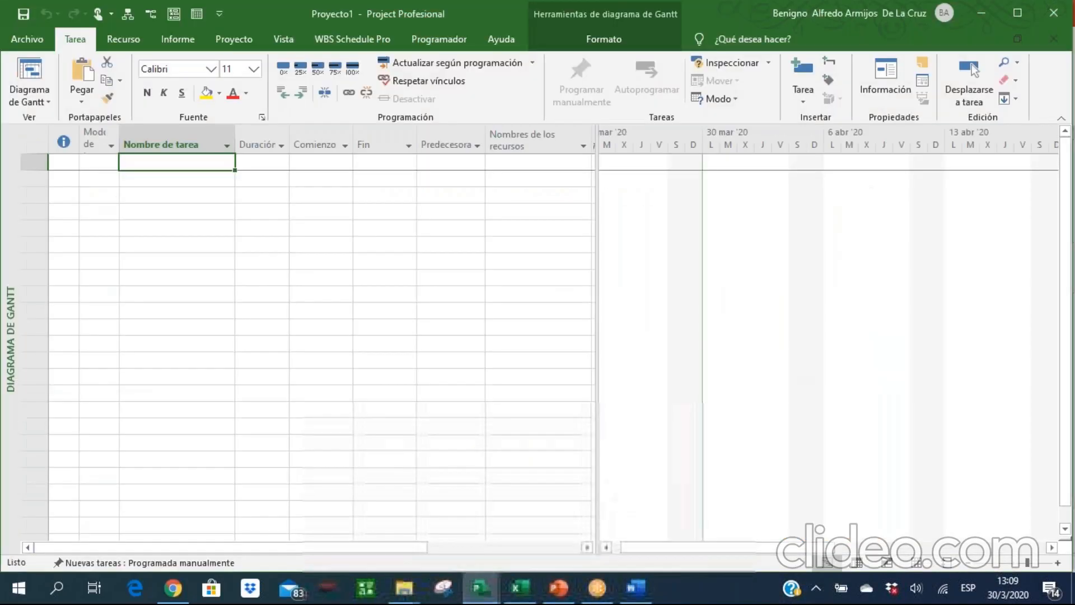
left_click(38, 101)
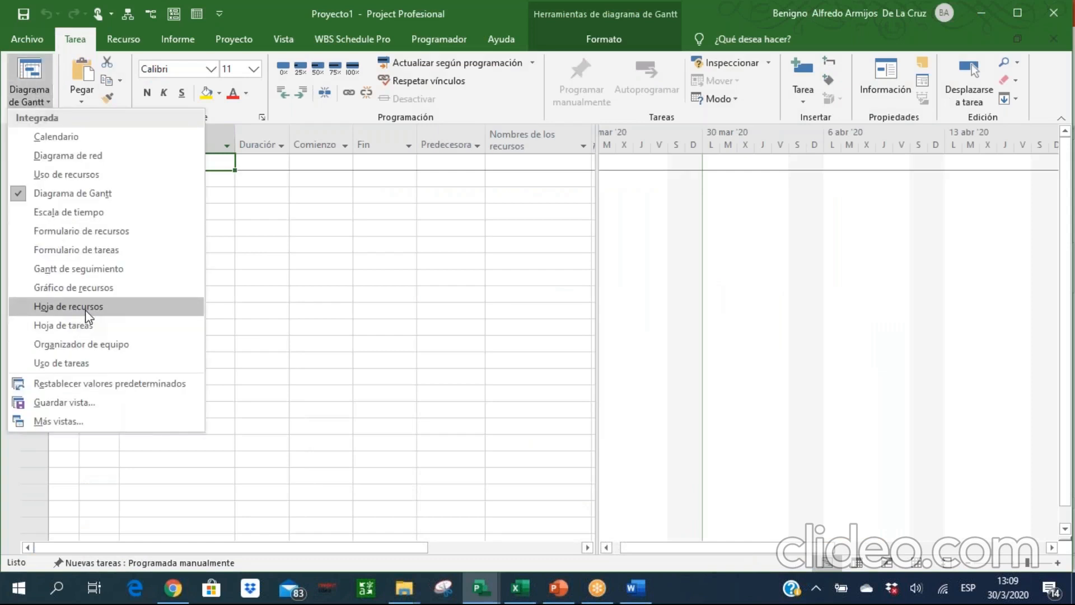
left_click(68, 306)
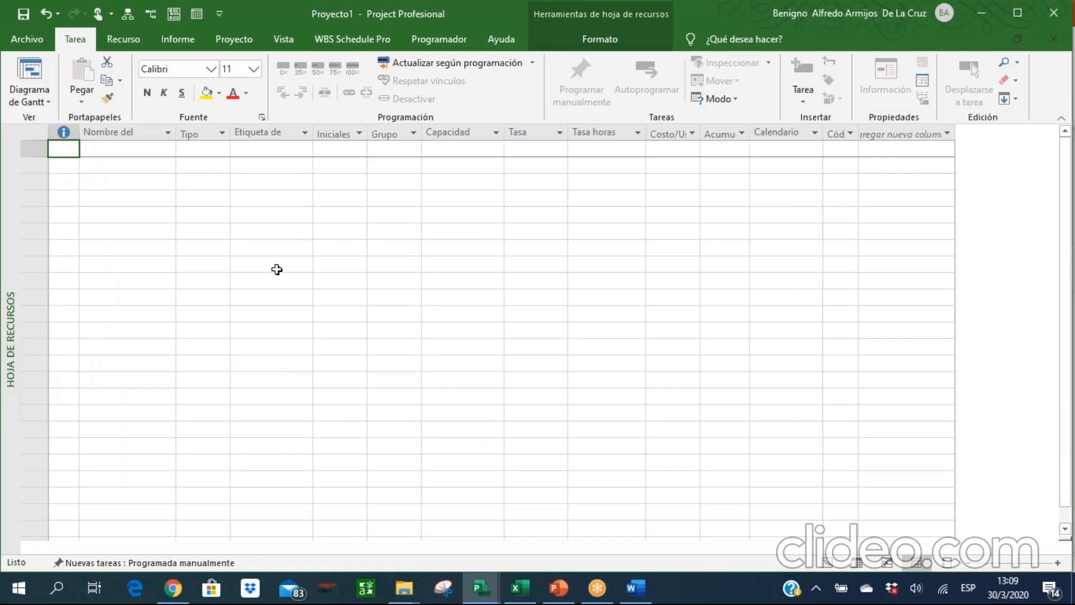
left_click(31, 78)
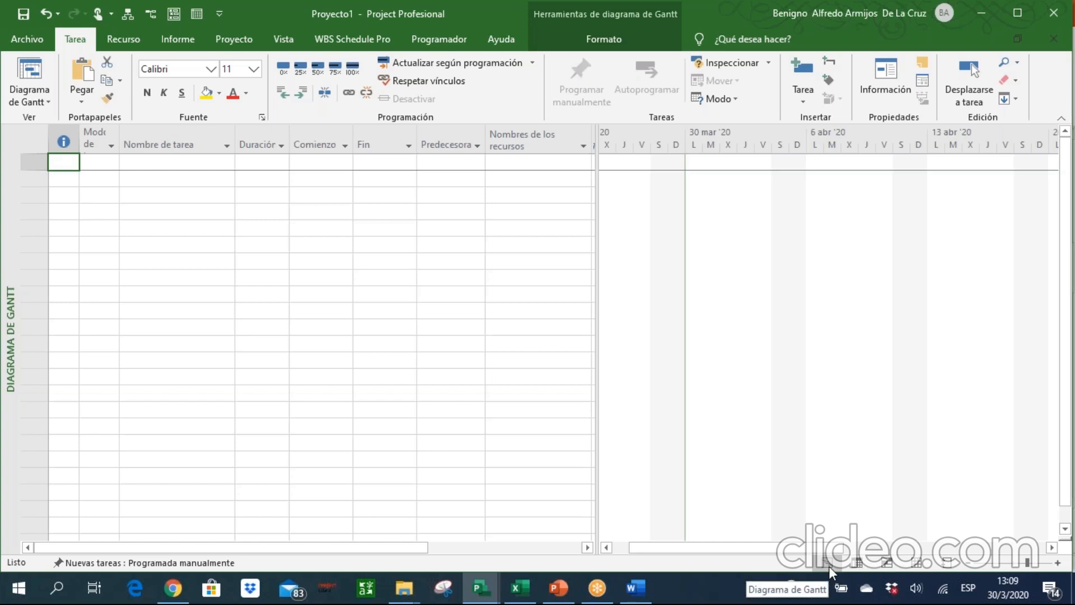
left_click(911, 565)
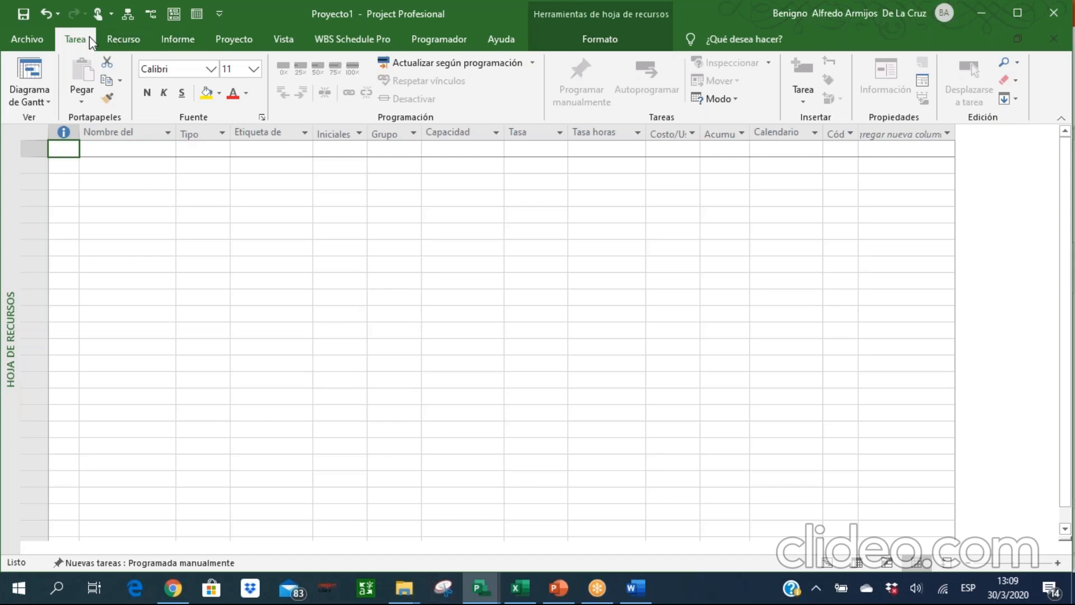
left_click(114, 41)
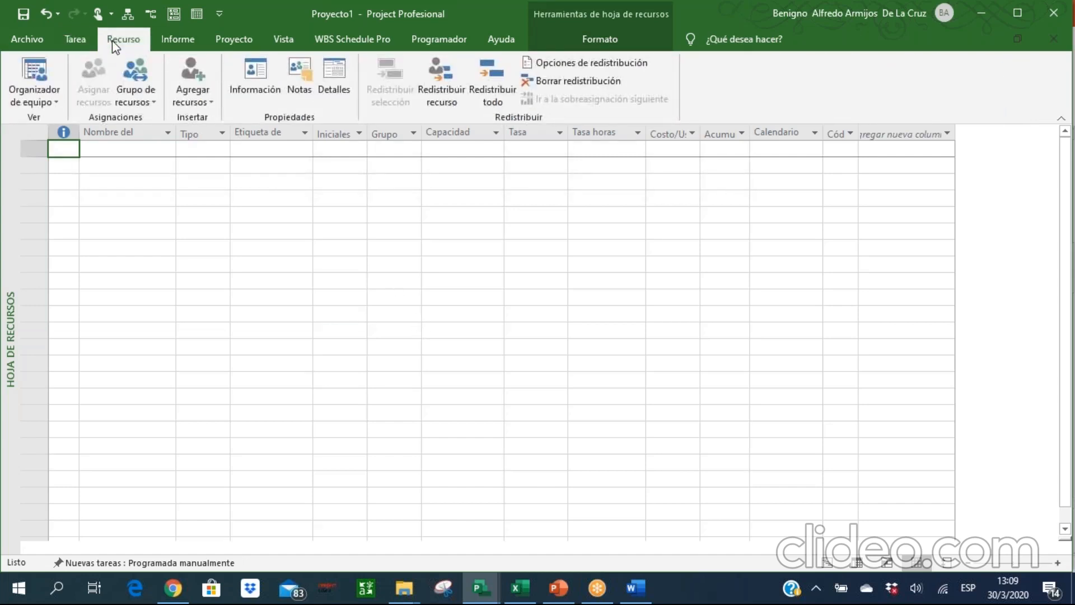
left_click(83, 39)
left_click(115, 43)
left_click(566, 41)
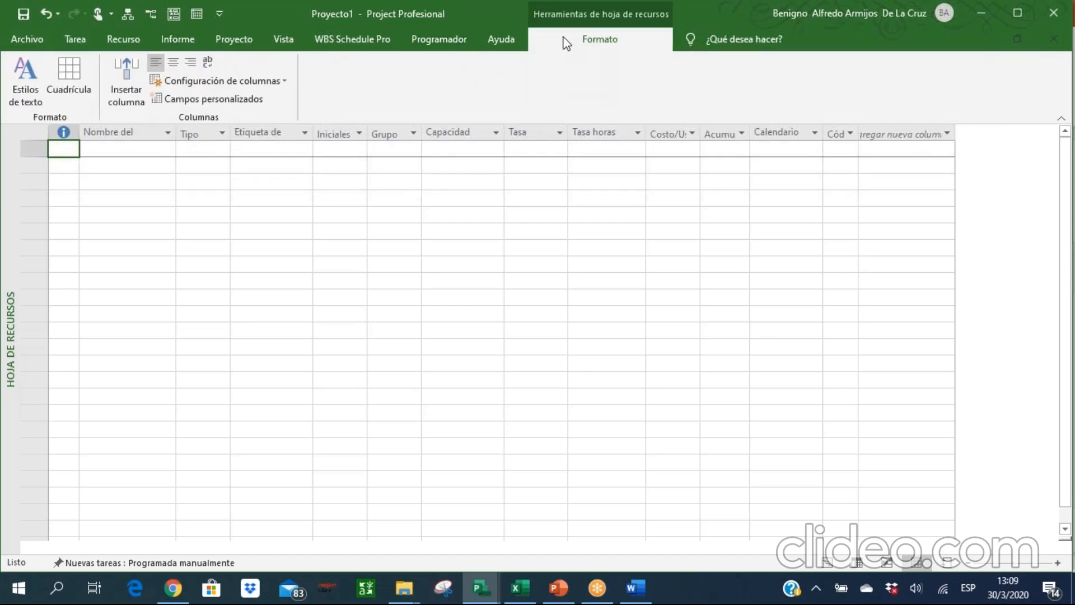
left_click(246, 45)
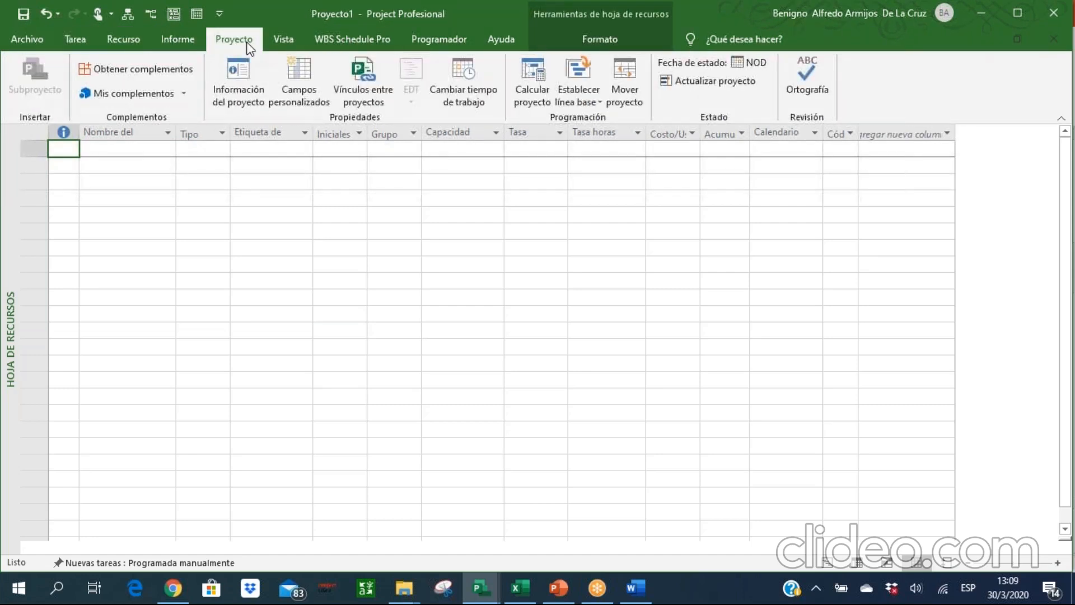
left_click(71, 45)
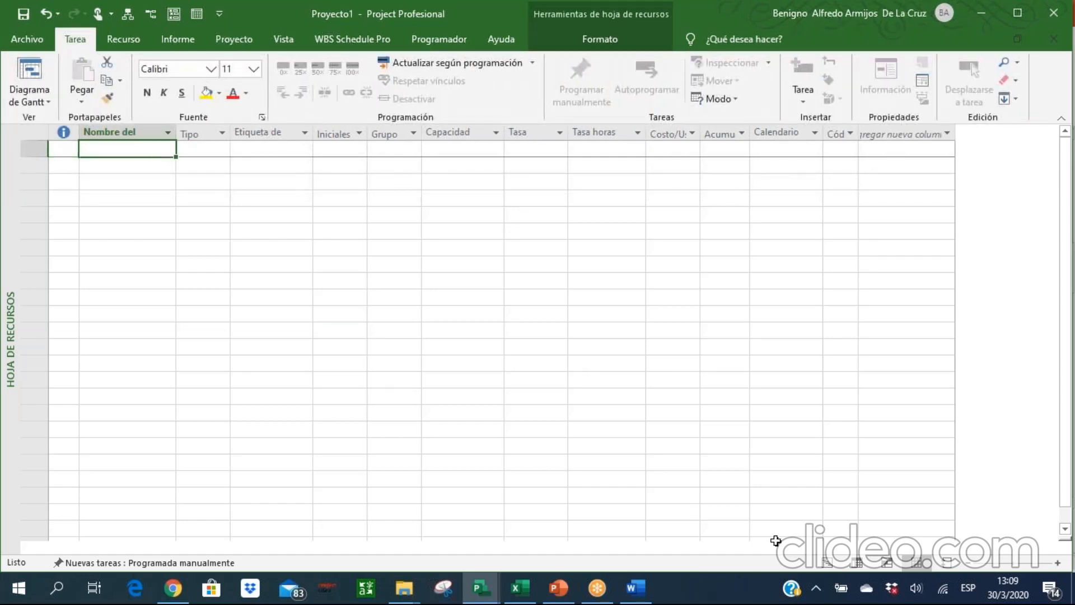
Show the Diagrama de Gantt view and select the task name cell of the first empty row.
left_click(827, 562)
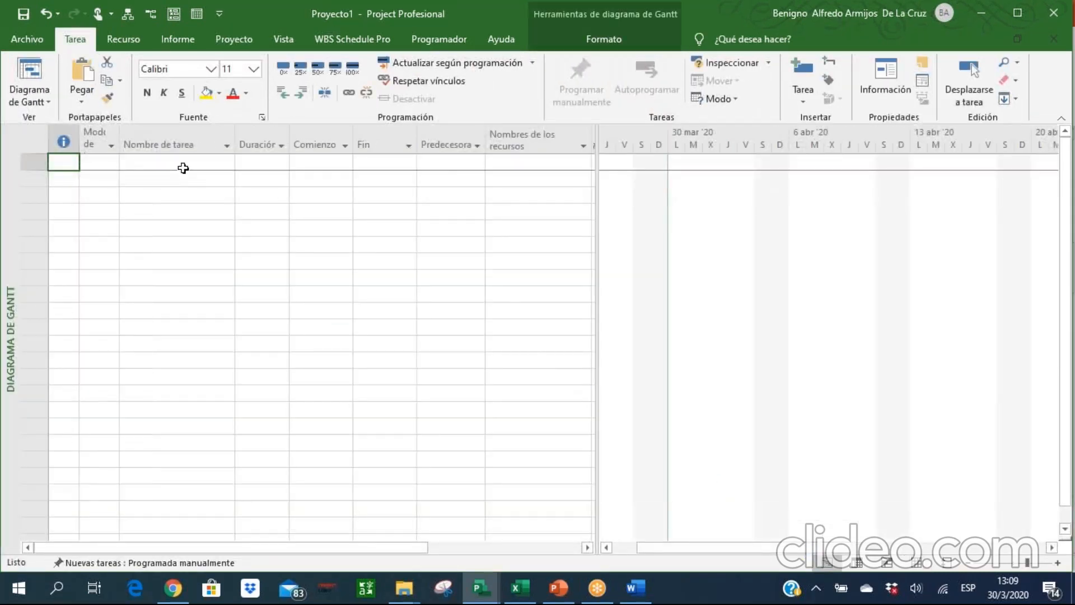
left_click(183, 168)
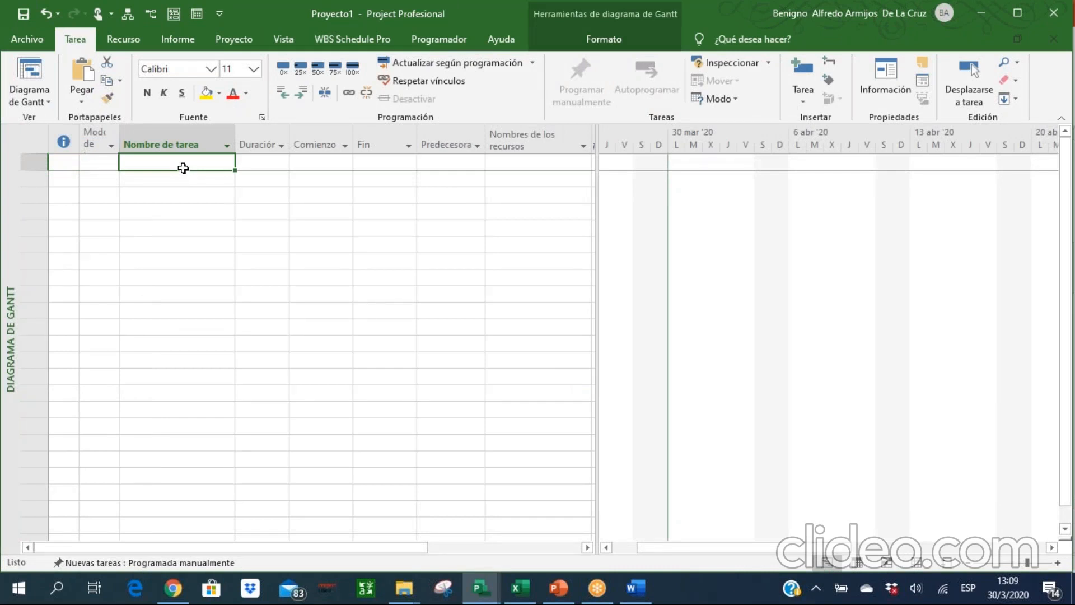
Switch to PowerPoint, examine the "Procesos de Diseño del Cronograma" slide full screen and end the slide show.
left_click(558, 588)
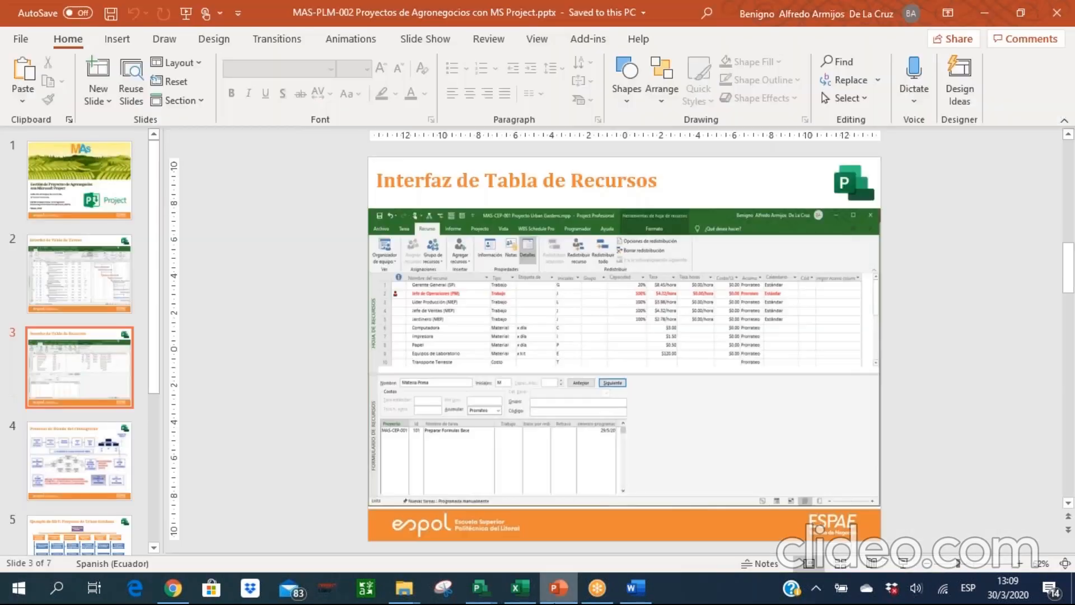
left_click(49, 458)
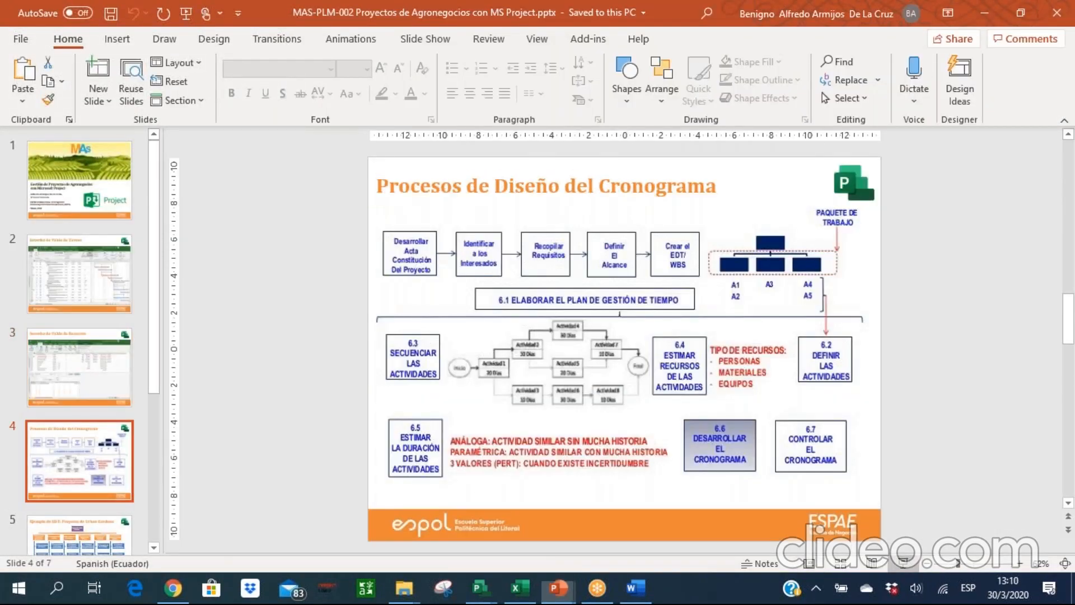
left_click(903, 563)
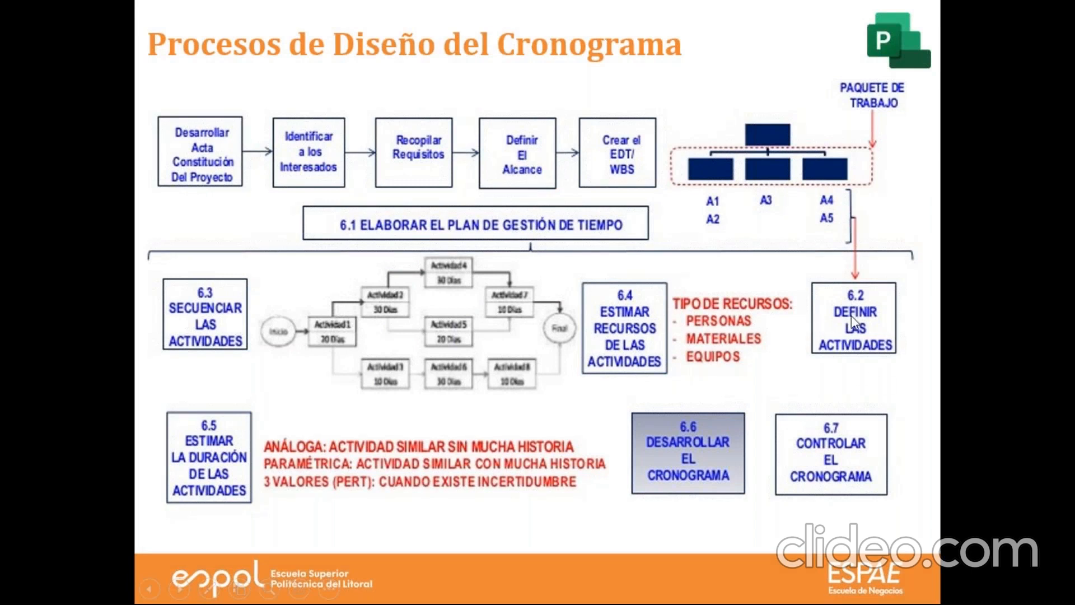
key("Escape")
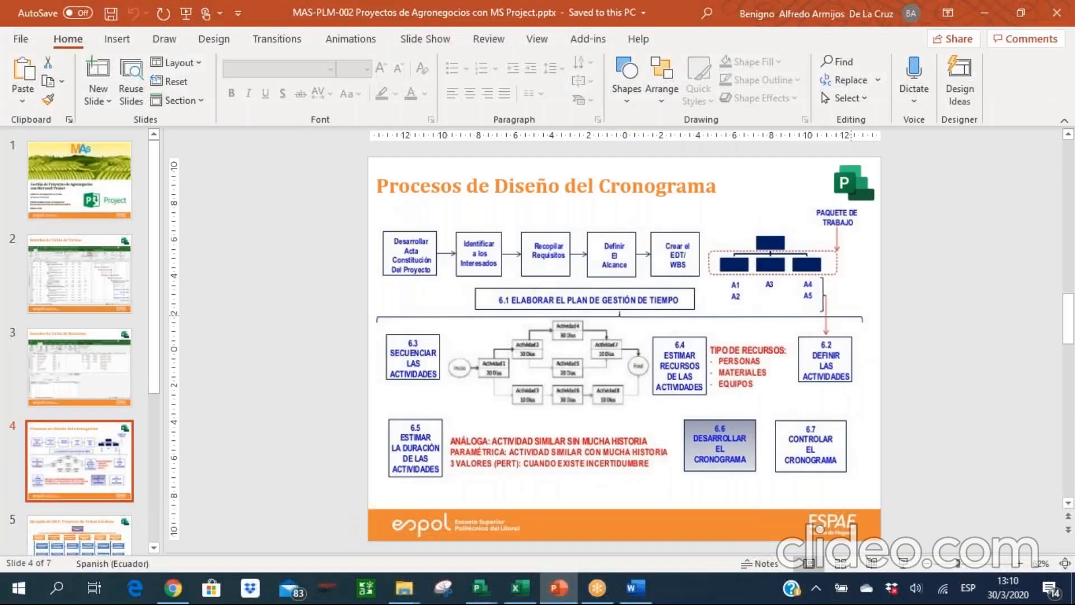
Switch to Microsoft Project and enter "Entregable 1" as the first task in Proyecto1.
left_click(491, 589)
left_click(518, 553)
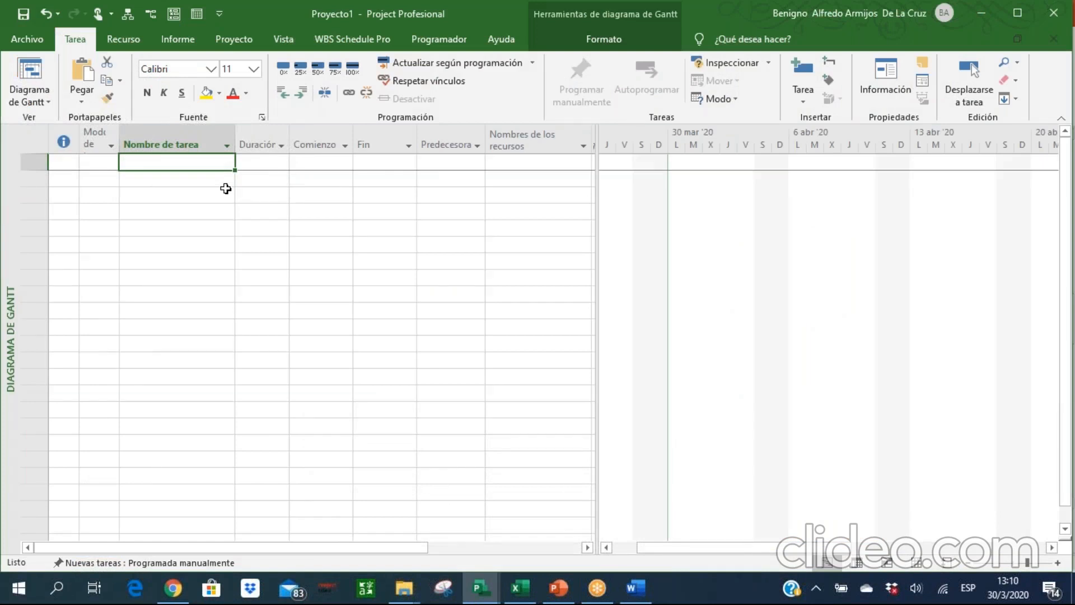
type("Entrega")
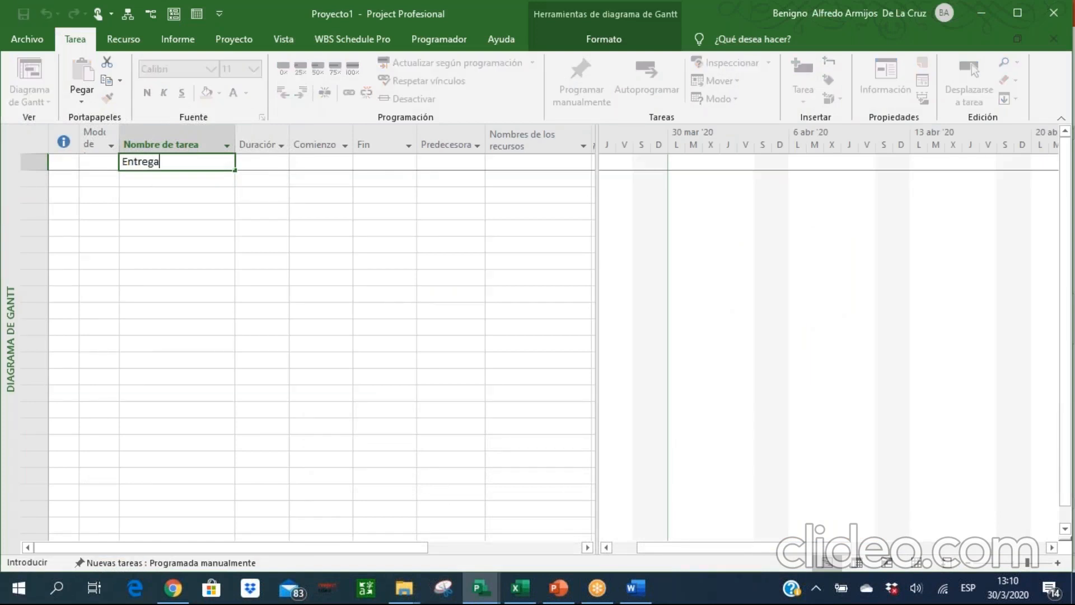
type("ble 1")
key("Return")
Add the tasks "Paquete de Trabajo 1" and "Paquete de Trabajo 2" in the rows below Entregable 1.
type("Pq")
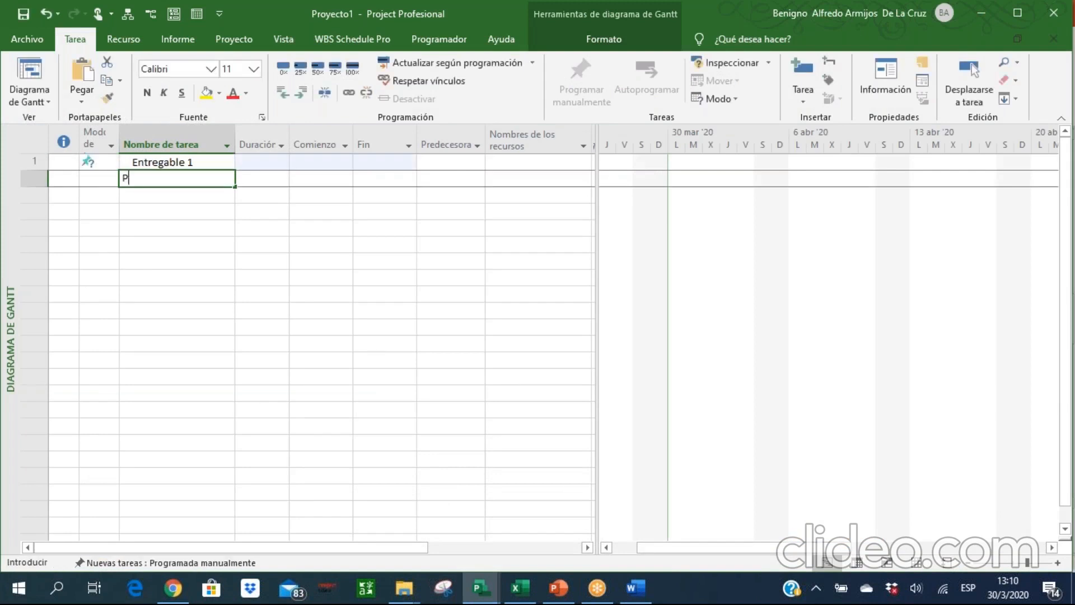
key("BackSpace")
type("aquete")
key("BackSpace")
key("BackSpace")
key("BackSpace")
key("BackSpace")
type("uete de Trab")
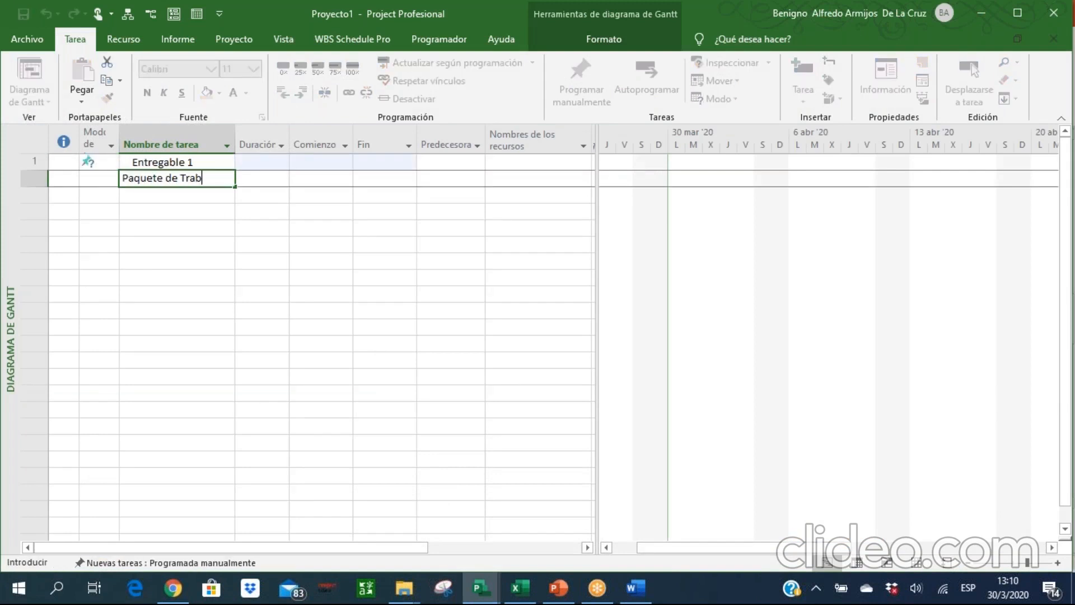
type("ajo 1")
key("Return")
type("P")
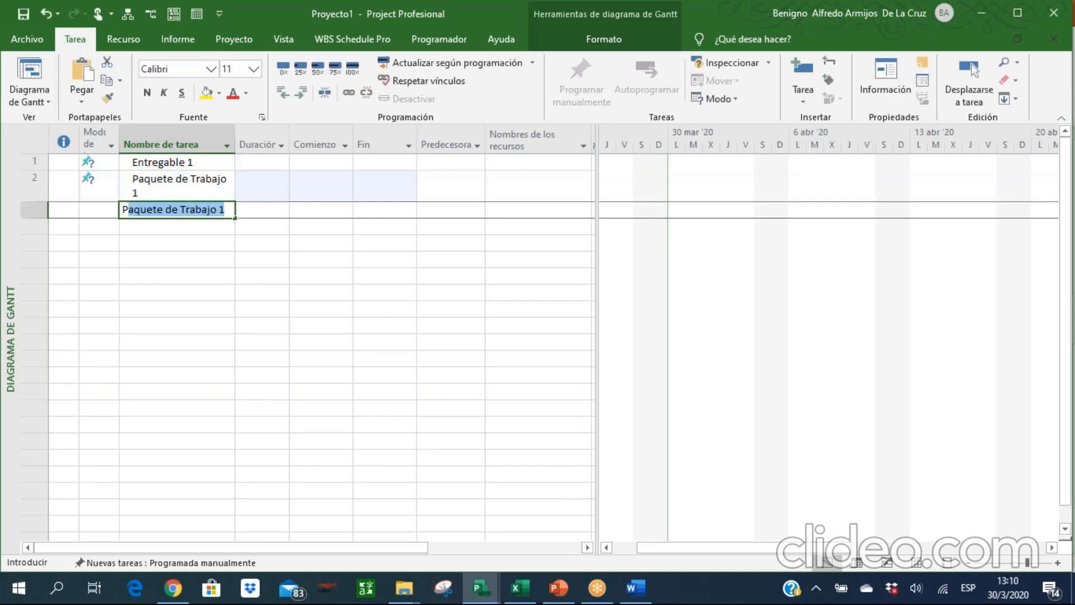
type("aquete de Trabajo 2")
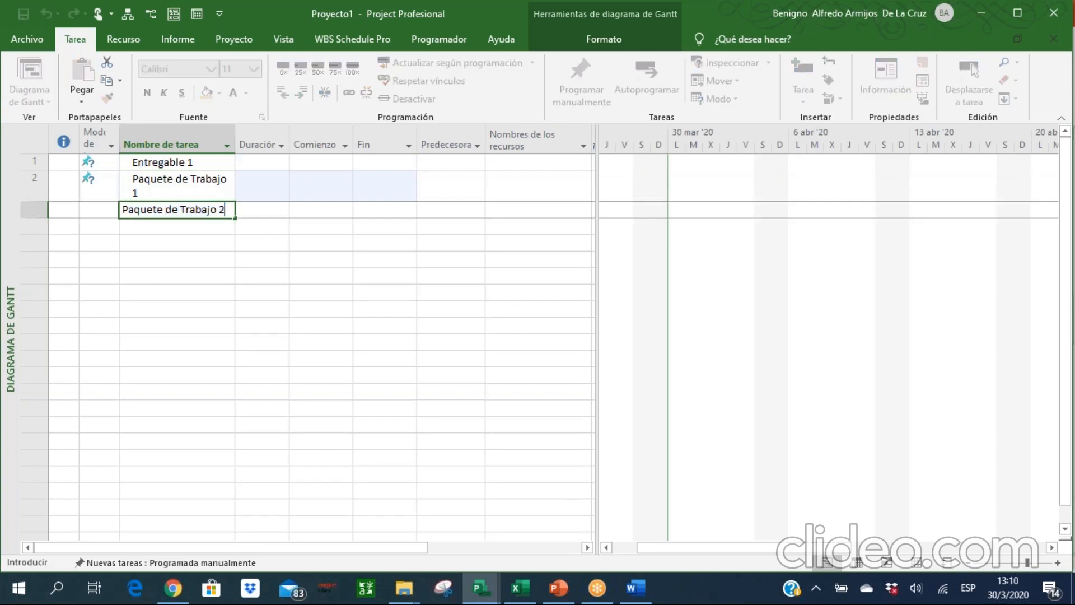
key("Return")
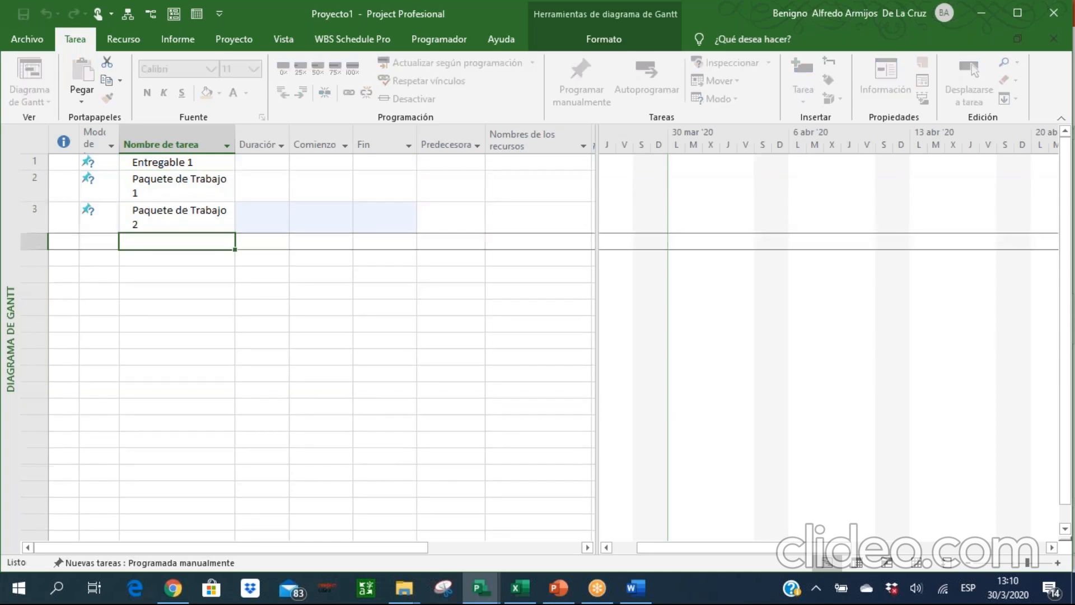
Add the tasks "Entregable 2" and "Paquete de Trabajo 3" in the next two rows of the task table.
type("Entregable 2")
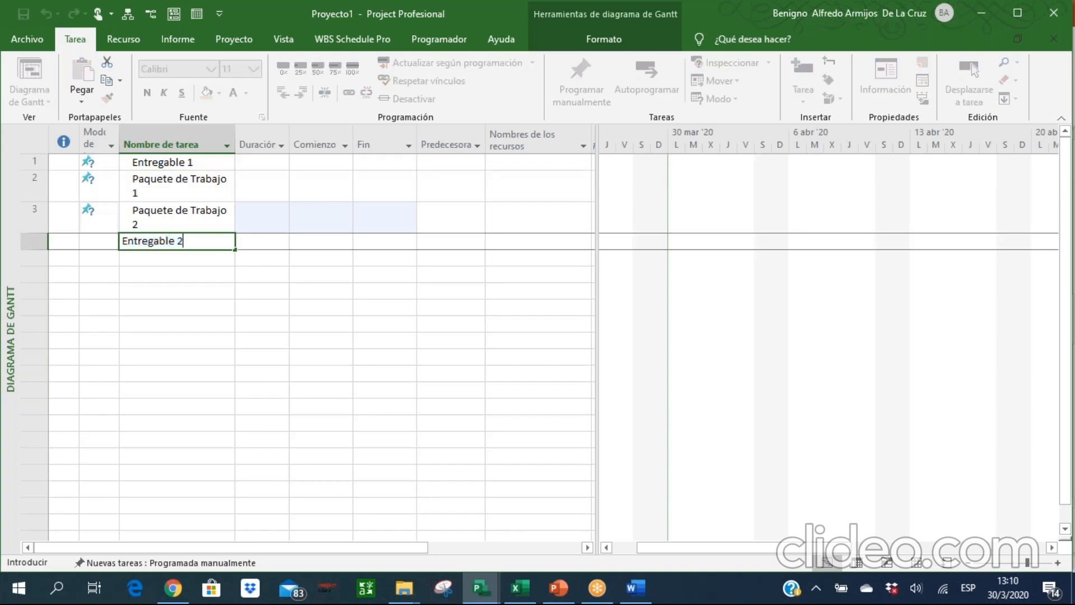
key("Return")
type("Paque")
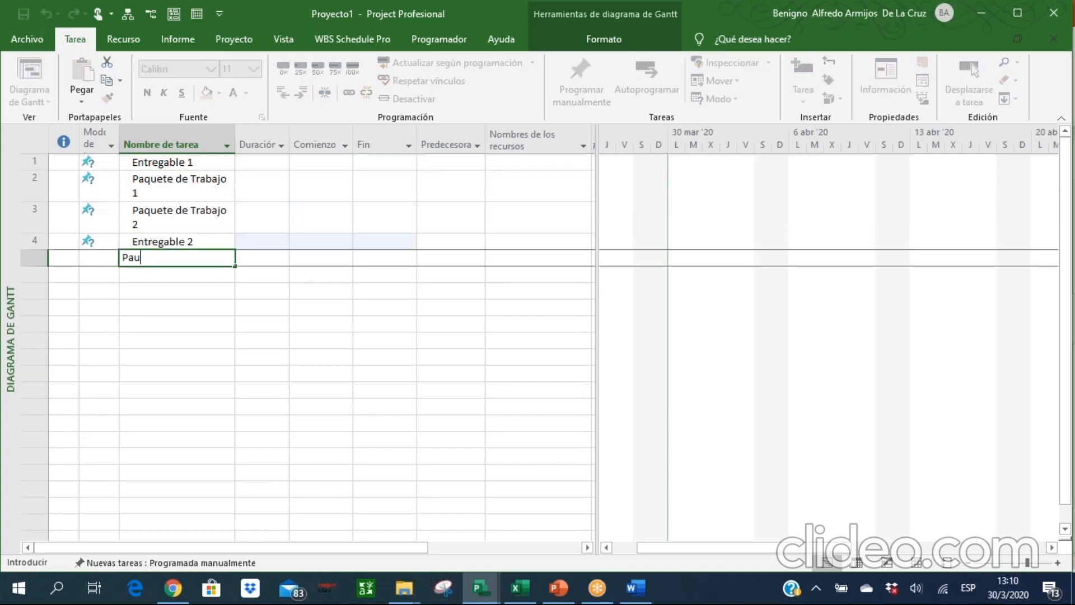
type("te de Trabajo 3")
key("Return")
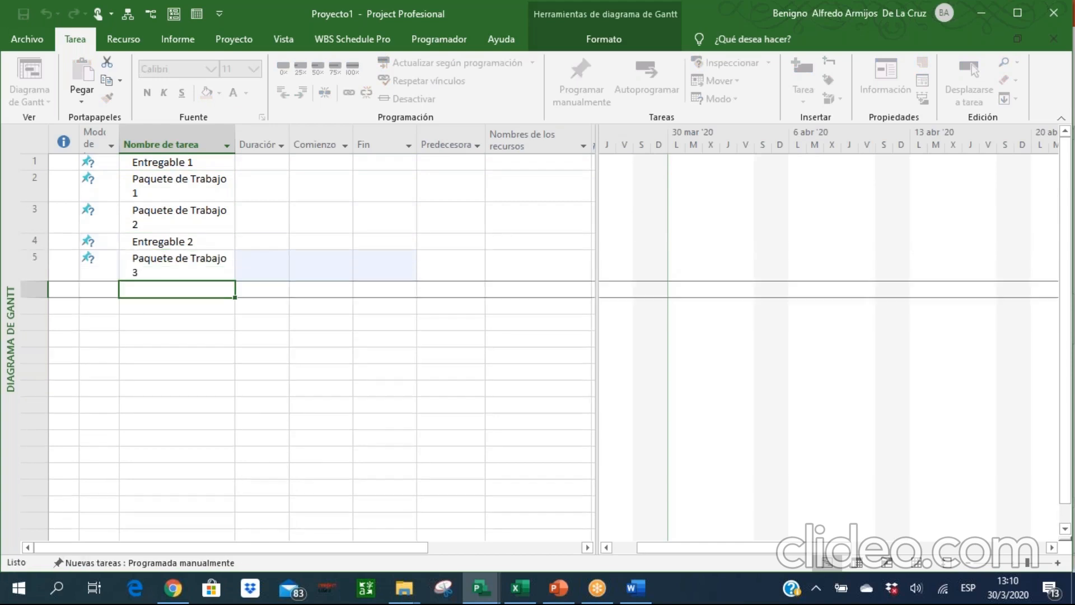
Add the tasks "Tarea 1", "Tarea 2" and "Tarea 3" in the rows below Paquete de Trabajo 3.
type("Tarea ")
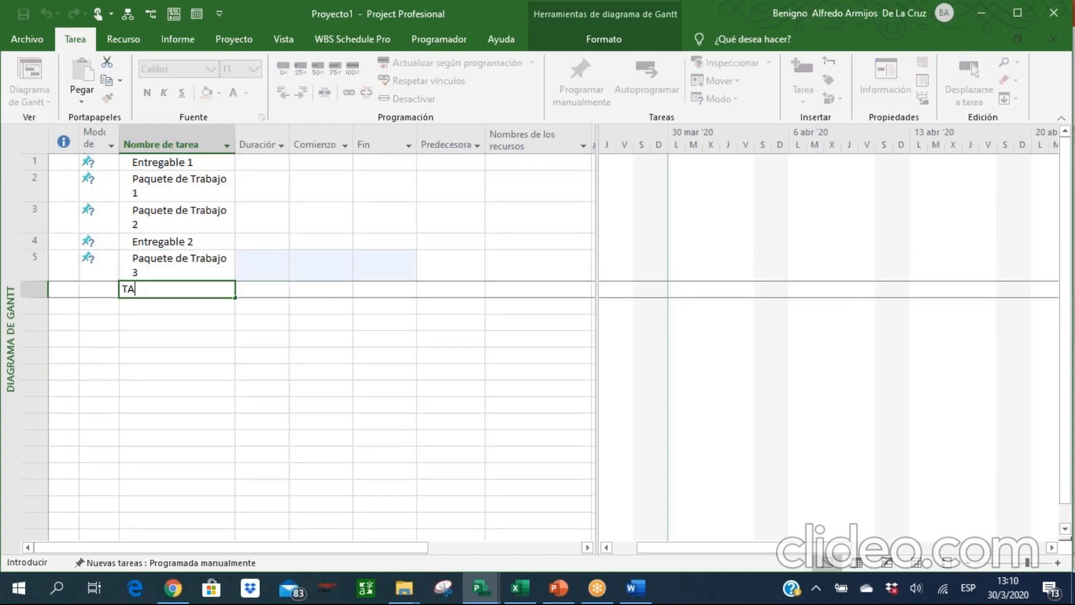
type("1")
key("Return")
type("Tare")
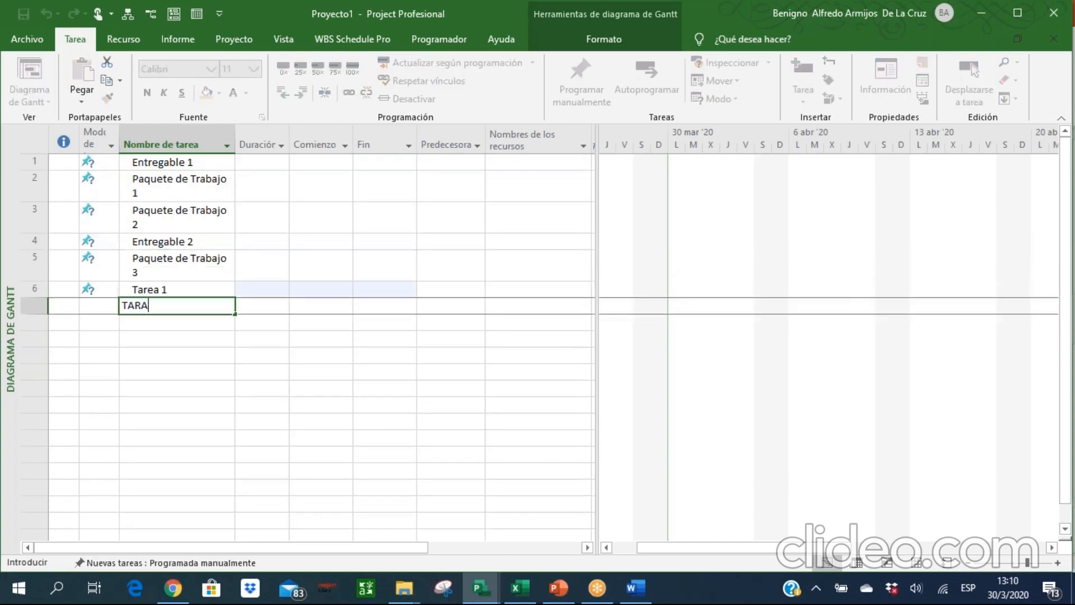
type("a 2")
key("Return")
type("Tarea 3")
key("Return")
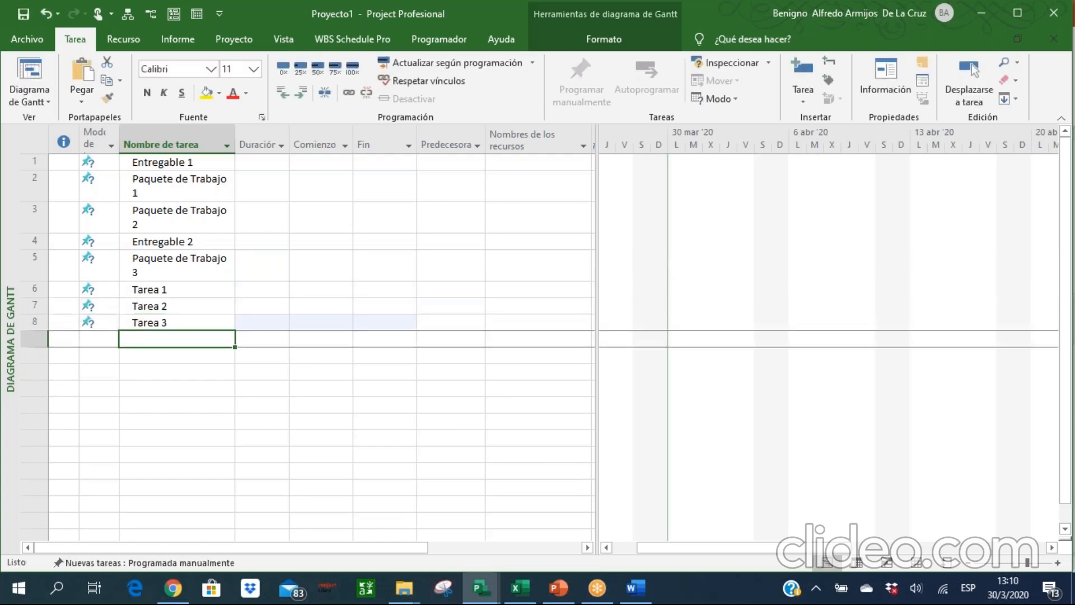
Add the task "Paquete de Trabajo 4" in the row below Tarea 3.
type("Paquet")
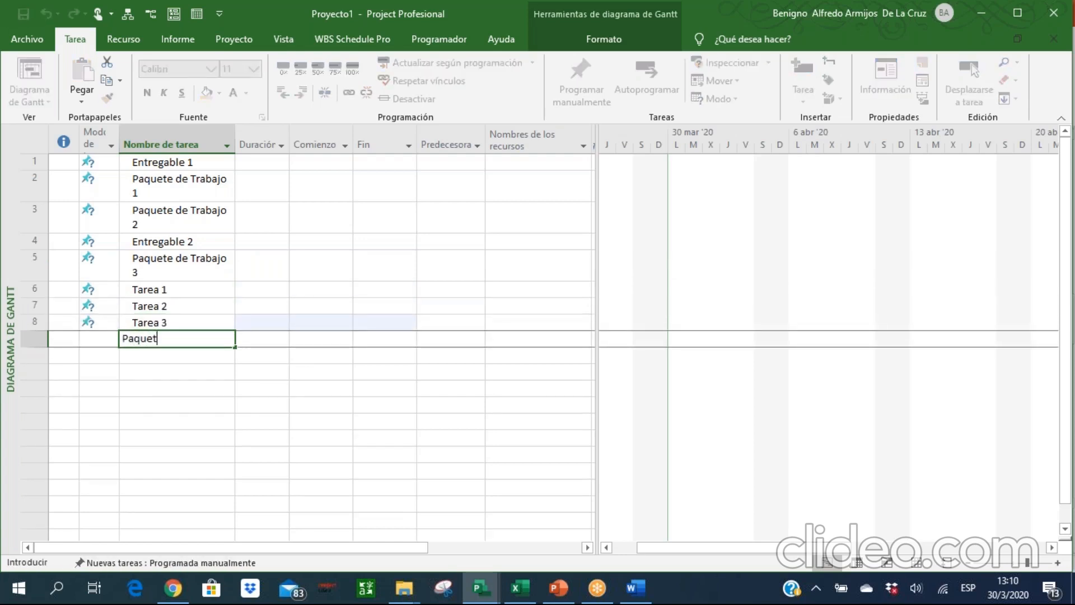
type("e de Trabajo")
key("BackSpace")
key("BackSpace")
type("jo 4")
key("Return")
Add the tasks "Tarea 4", "Tarea 5" and "Tarea 6" in the rows below Paquete de Trabajo 4.
type("Trae")
key("BackSpace")
key("BackSpace")
key("BackSpace")
type("area 4")
key("Return")
type("Trae")
key("BackSpace")
key("BackSpace")
key("BackSpace")
type("area 5")
key("Return")
type("Trae")
key("BackSpace")
key("BackSpace")
key("BackSpace")
type("area 6")
key("Return")
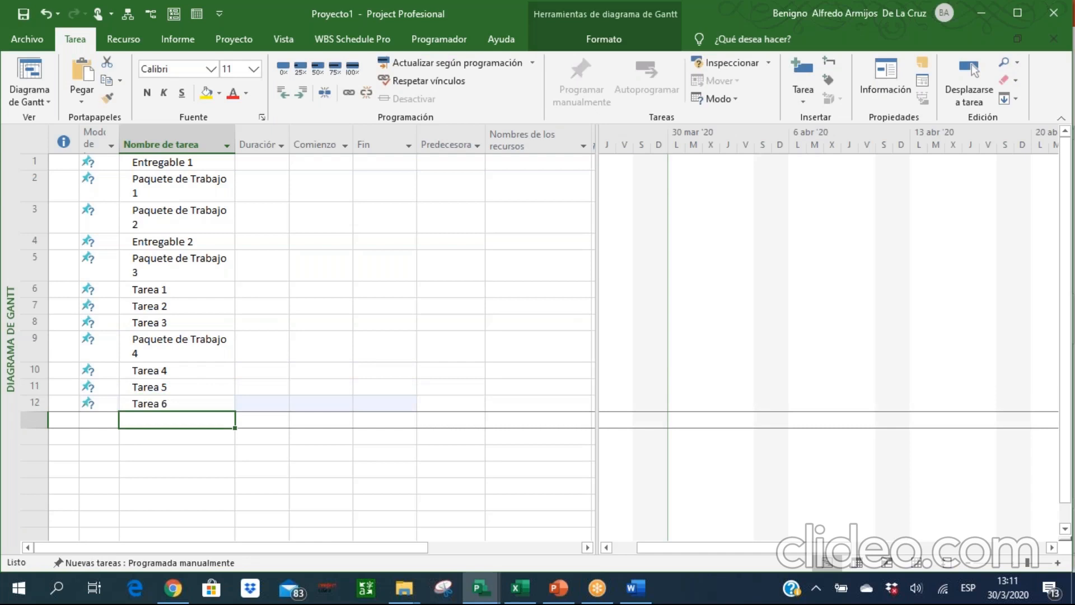
Add the tasks "Entregable 3" and "Paquete de Trabajo 5" in the two rows below Tarea 6.
type("Entregable 3")
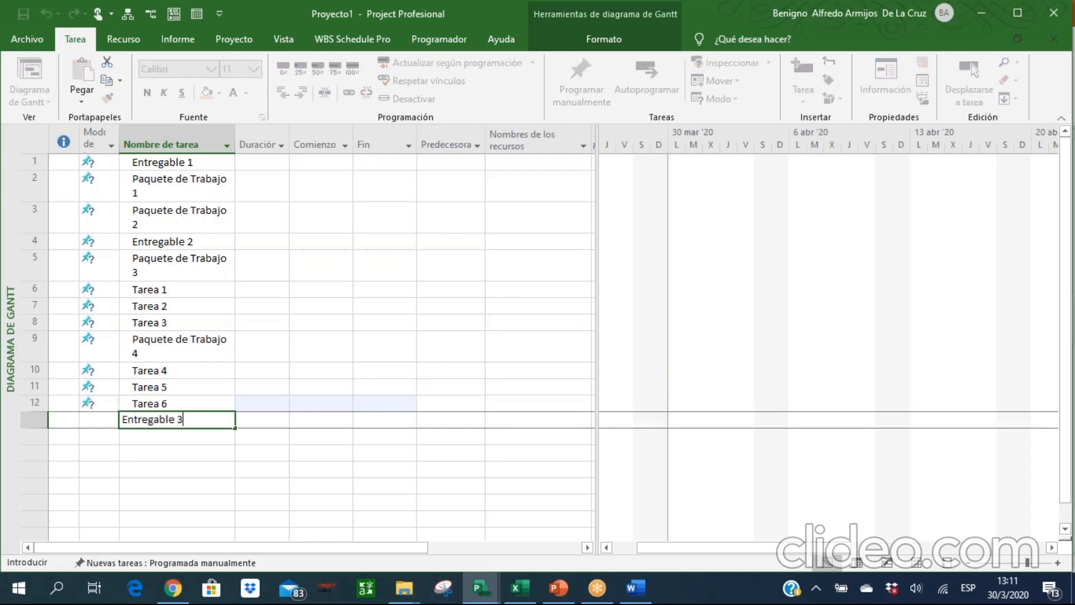
key("Return")
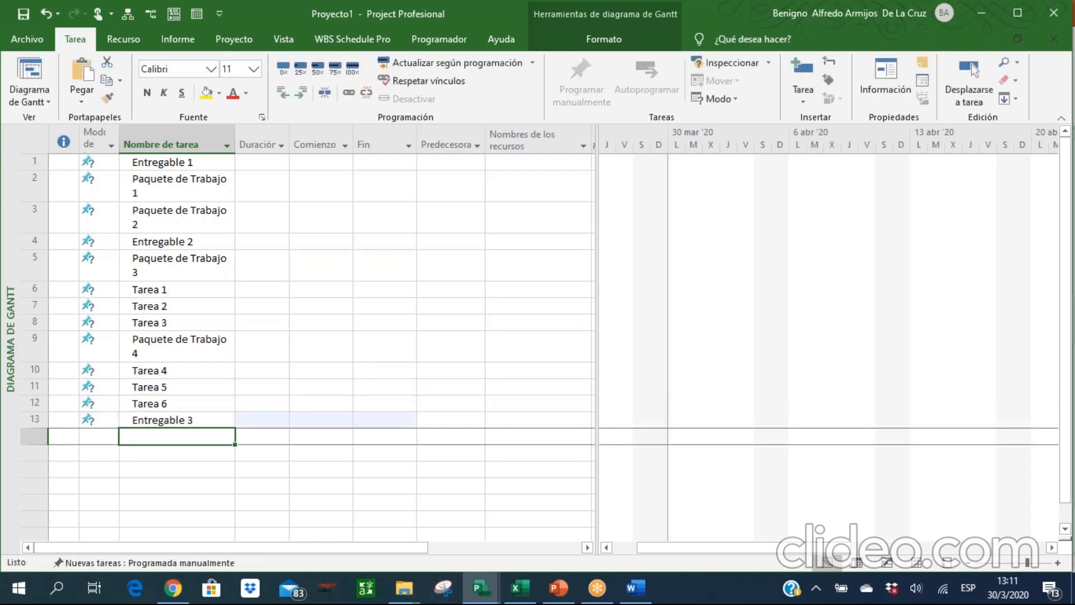
type("Paq")
type("uete de ")
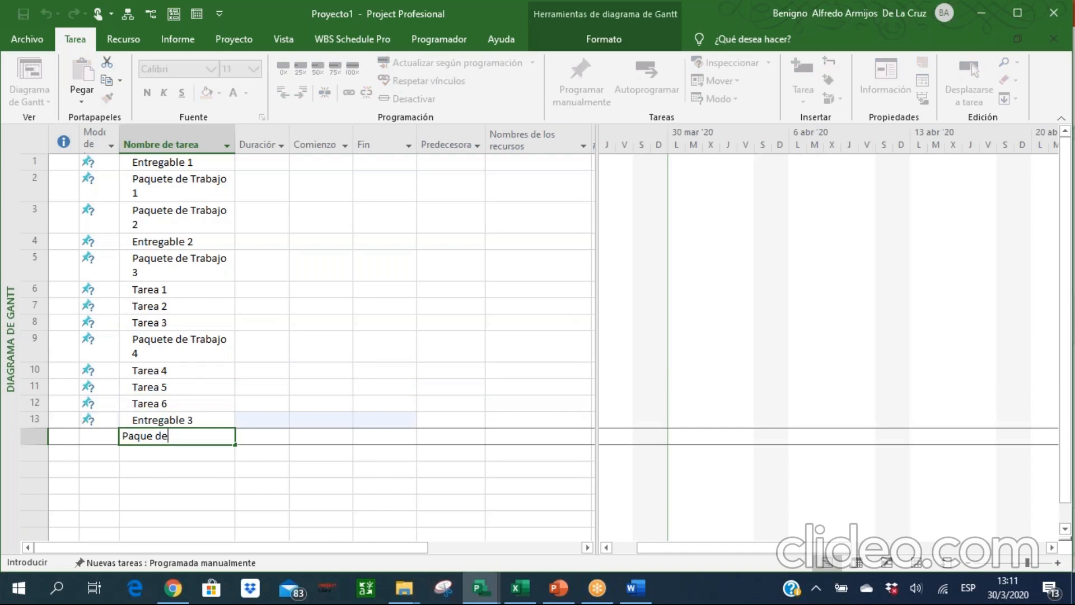
type("Trabajo 5")
key("Return")
Add the tasks "Paquete de Trabajo 6" and "Paquete de Trabajo 7" in the next two rows of the task table.
type("Paquete de ")
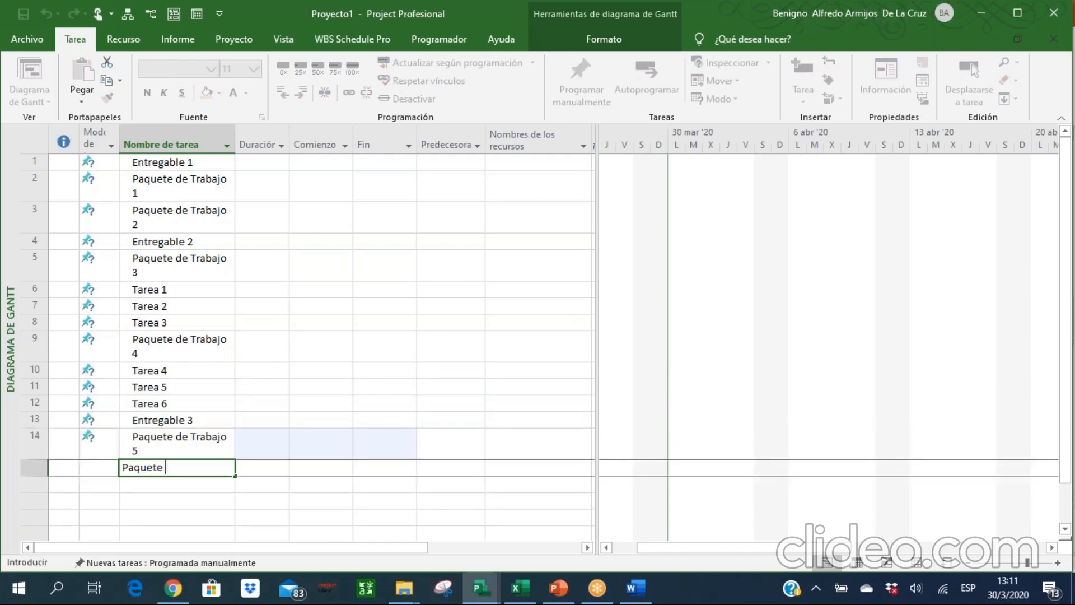
type("Trabajo 6")
key("Return")
type("Paquet")
key("BackSpace")
key("BackSpace")
key("BackSpace")
key("BackSpace")
key("BackSpace")
key("BackSpace")
type("Paquete de Trabajo ")
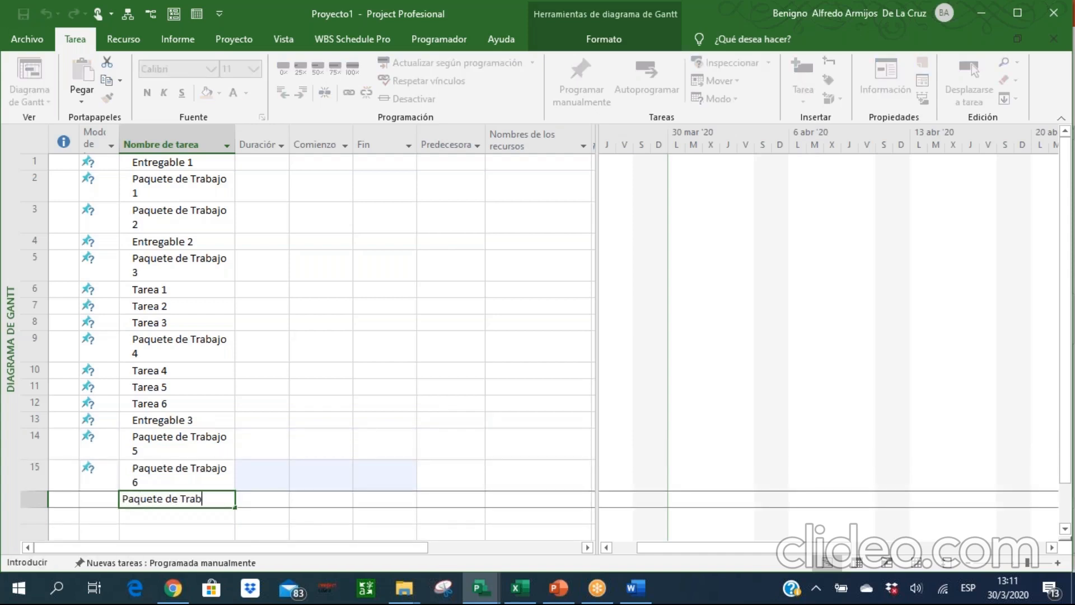
type("7")
key("Return")
Indent Paquete de Trabajo 1 and Paquete de Trabajo 2 one level as subtasks of Entregable 1.
key("Up")
key("Up")
key("Up")
key("Up")
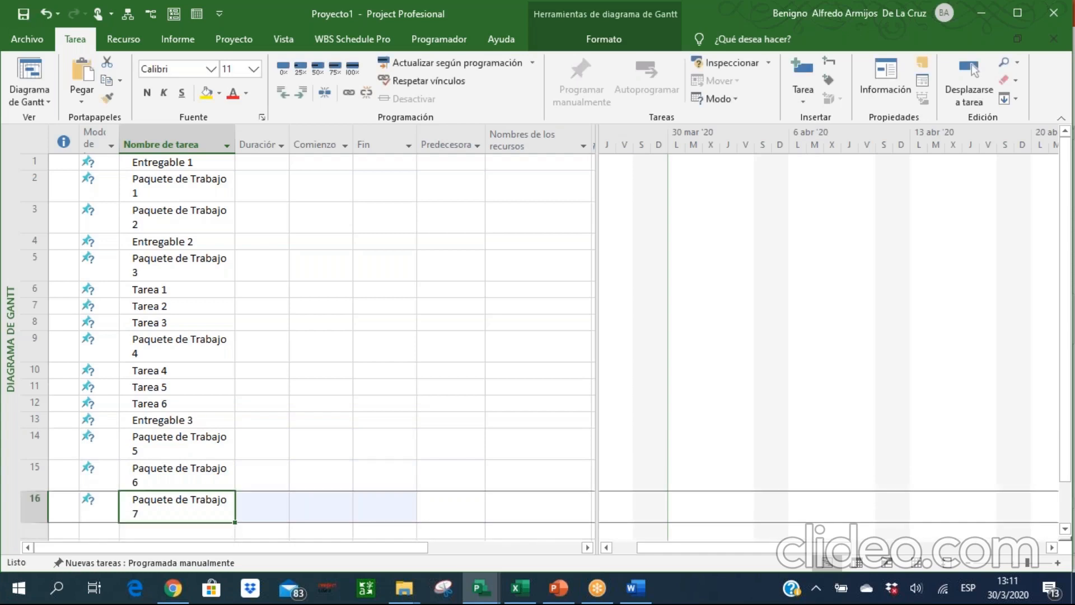
key("Up")
key("Up")
key("Up")
key("Up")
key("Up")
key("Up")
key("Up")
key("Up")
key("Up")
key("Up")
key("Up")
key("Up")
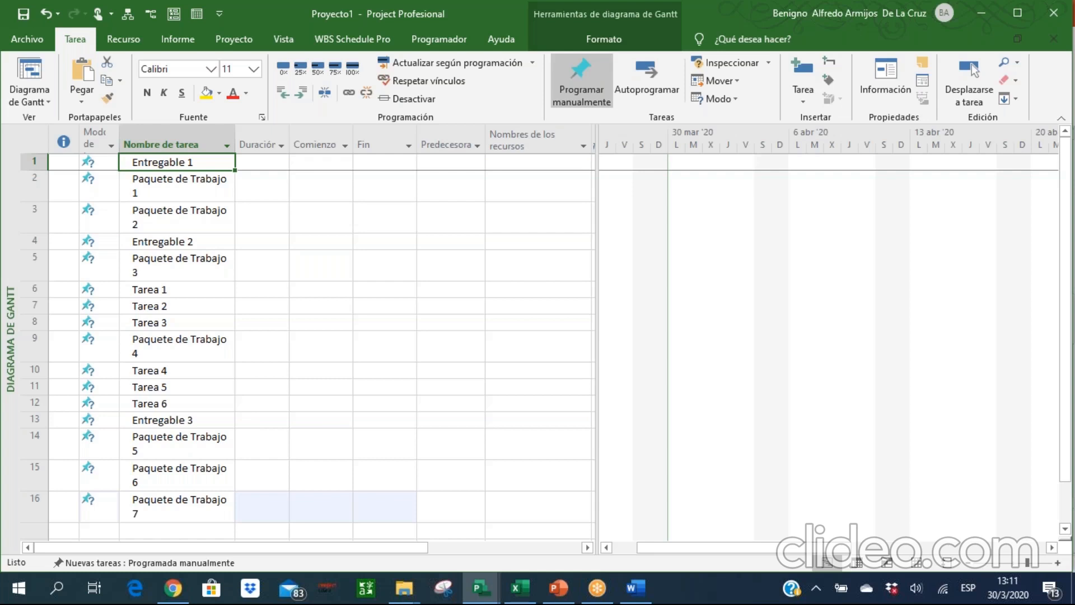
left_click(195, 188)
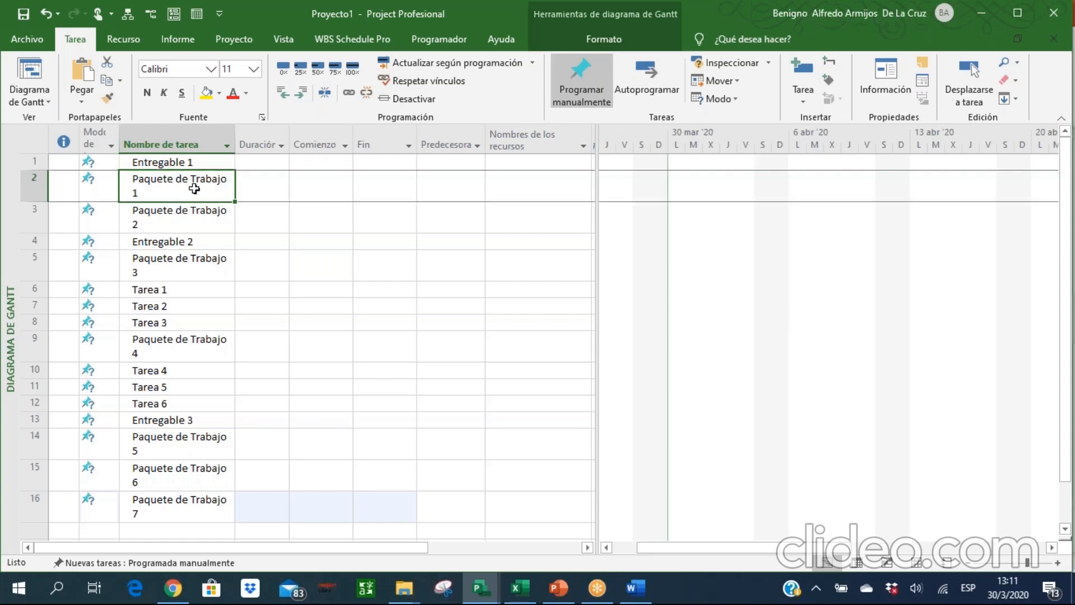
left_click_drag(195, 189, 194, 217)
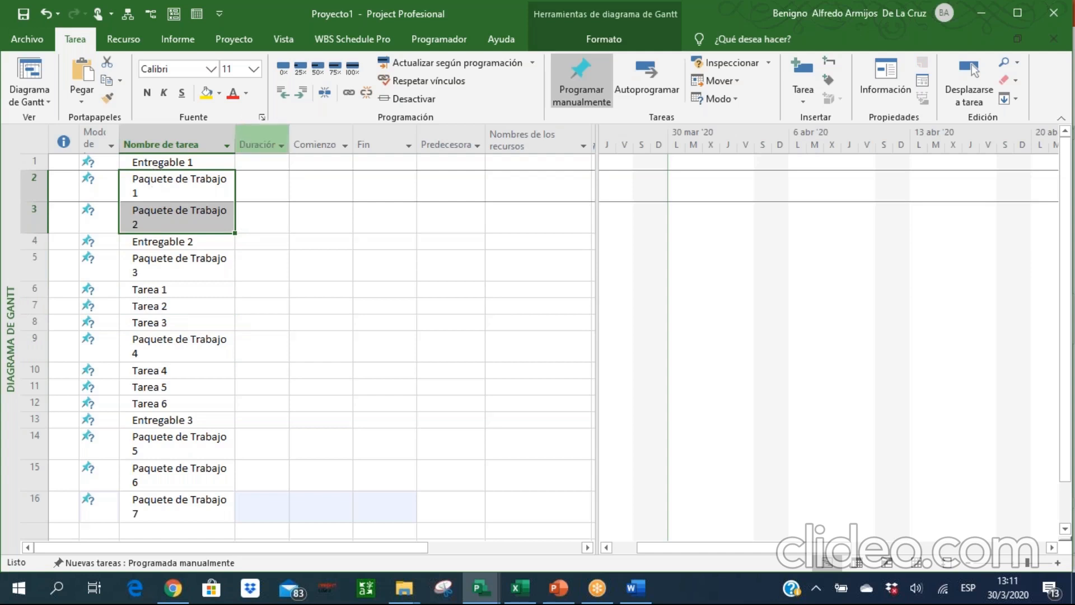
left_click(300, 93)
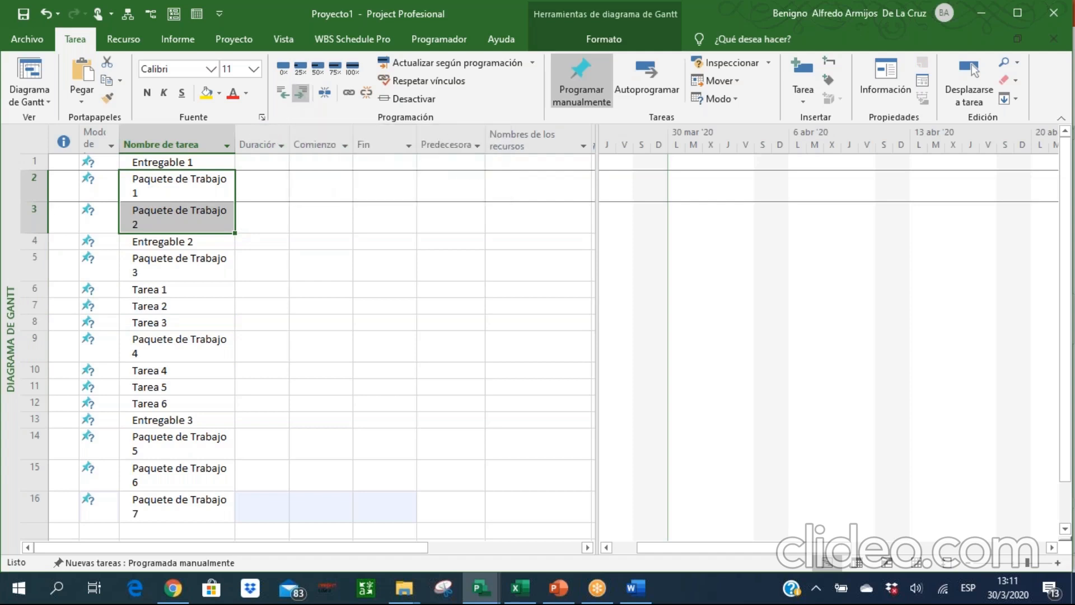
Indent all rows from Paquete de Trabajo 3 through Tarea 6 one level as subtasks of Entregable 2.
left_click(156, 272)
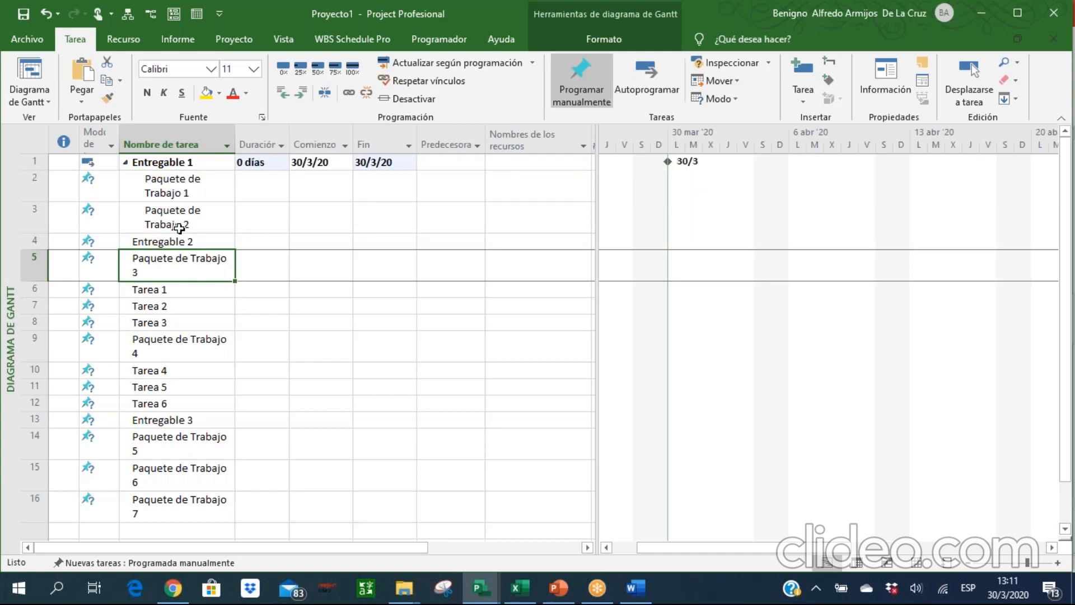
key("shift+Down")
key("shift+Down")
key("shift+Down")
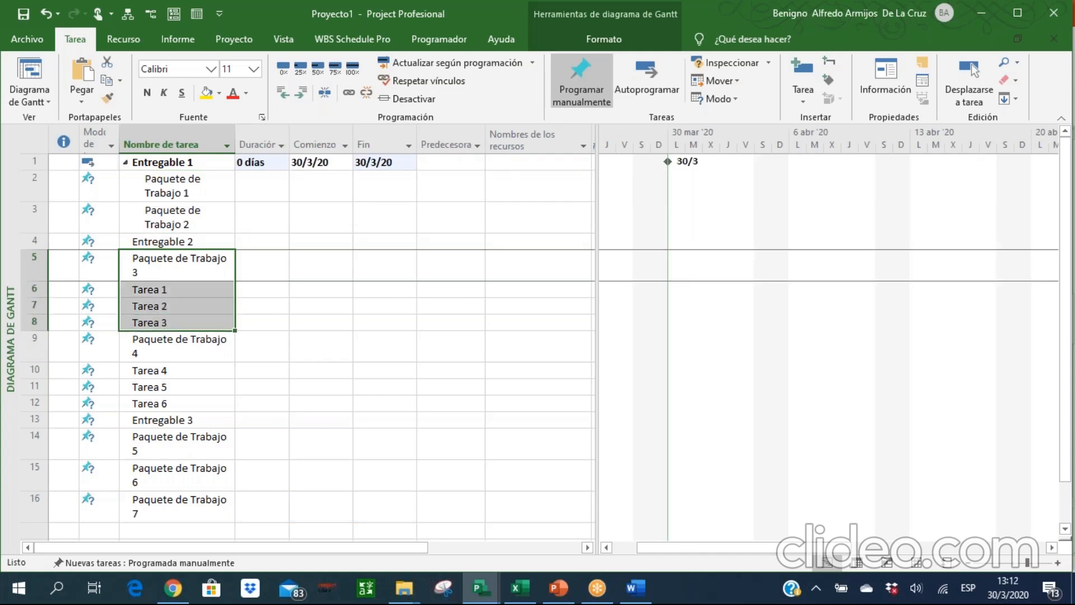
key("shift+Down")
key("shift+Down")
key("shift+Down")
key("shift+Down")
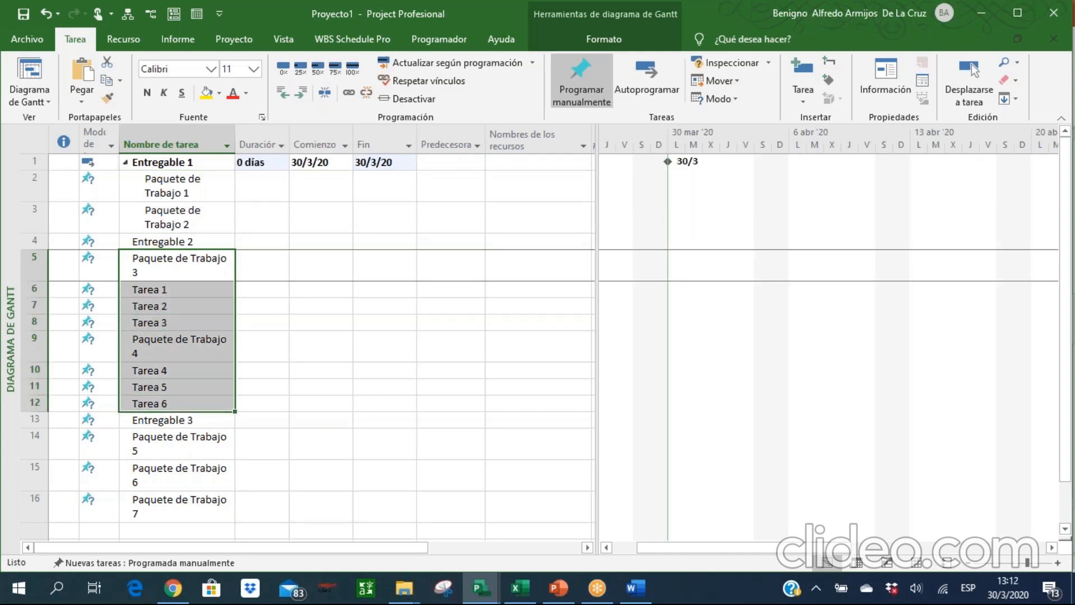
left_click(302, 94)
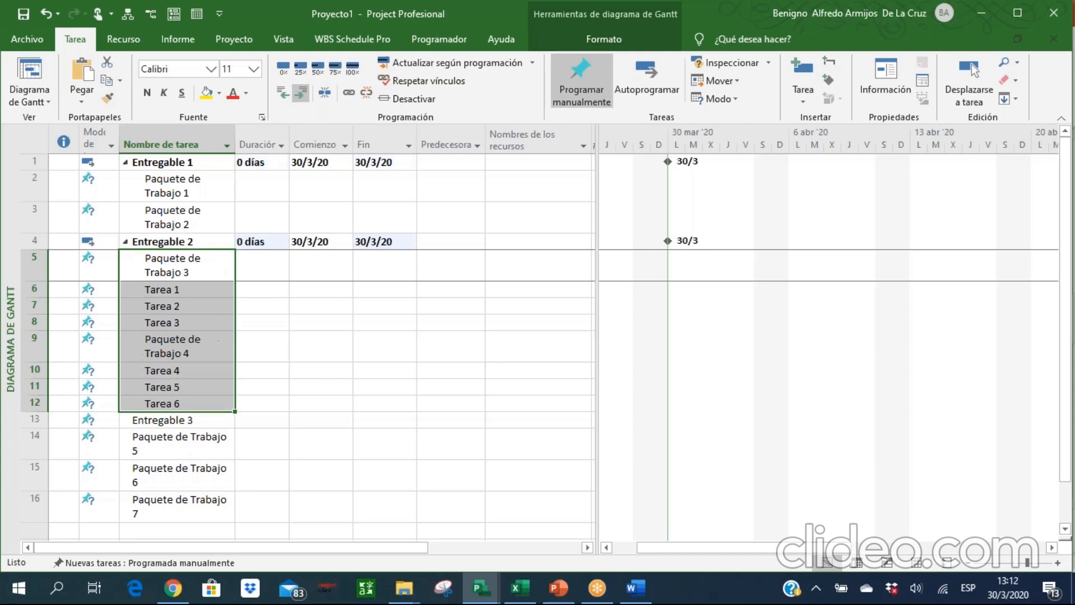
Indent Tarea 1, Tarea 2 and Tarea 3 one more level as subtasks of Paquete de Trabajo 3.
left_click(184, 301)
left_click_drag(168, 289, 168, 323)
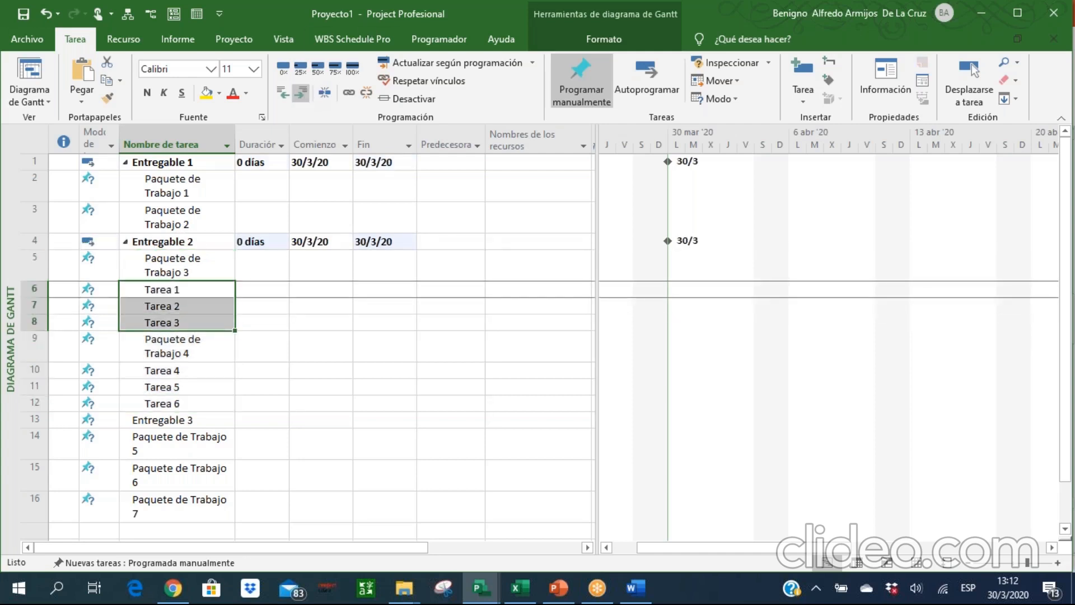
left_click(303, 94)
Indent Tarea 4, Tarea 5 and Tarea 6 one more level as subtasks of Paquete de Trabajo 4.
left_click(185, 387)
left_click_drag(168, 370, 168, 403)
left_click(298, 98)
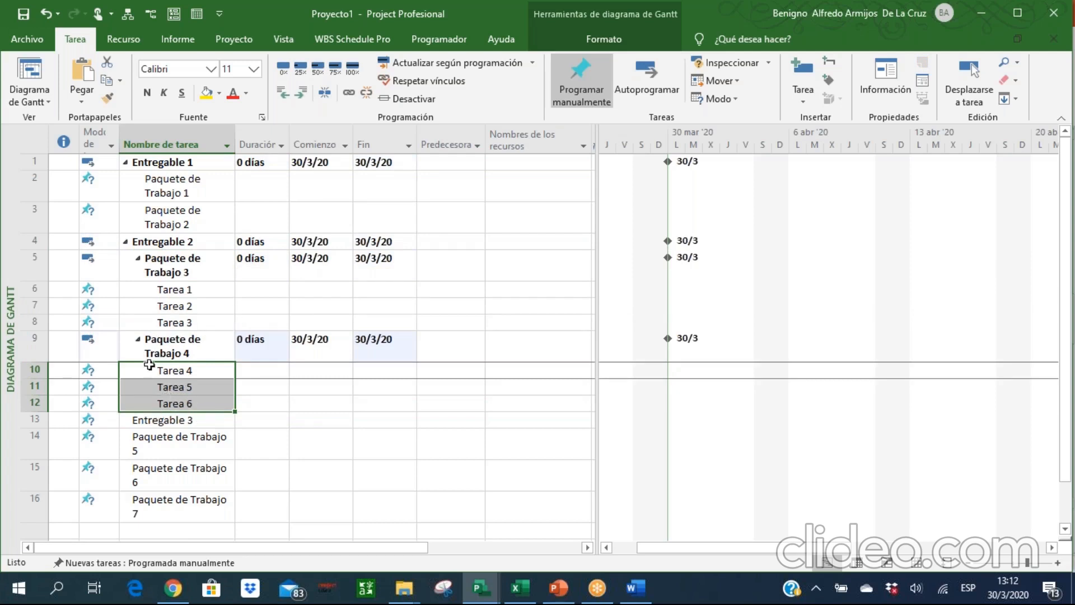
left_click(286, 99)
left_click(300, 92)
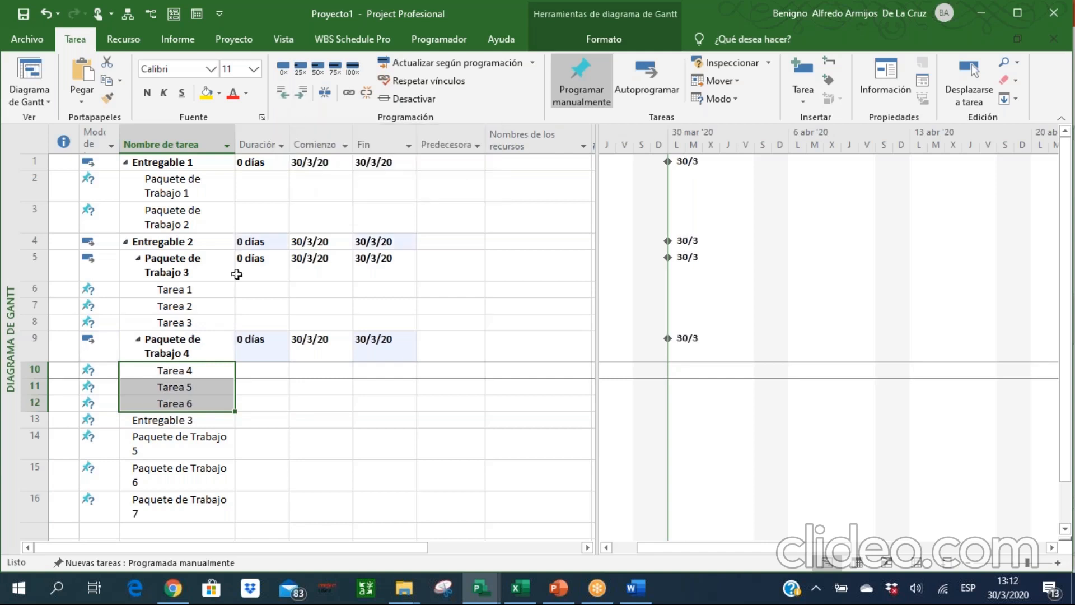
Indent Paquete de Trabajo 5, 6 and 7 one level as subtasks of Entregable 3.
left_click(175, 435)
left_click_drag(175, 442, 175, 504)
left_click(298, 95)
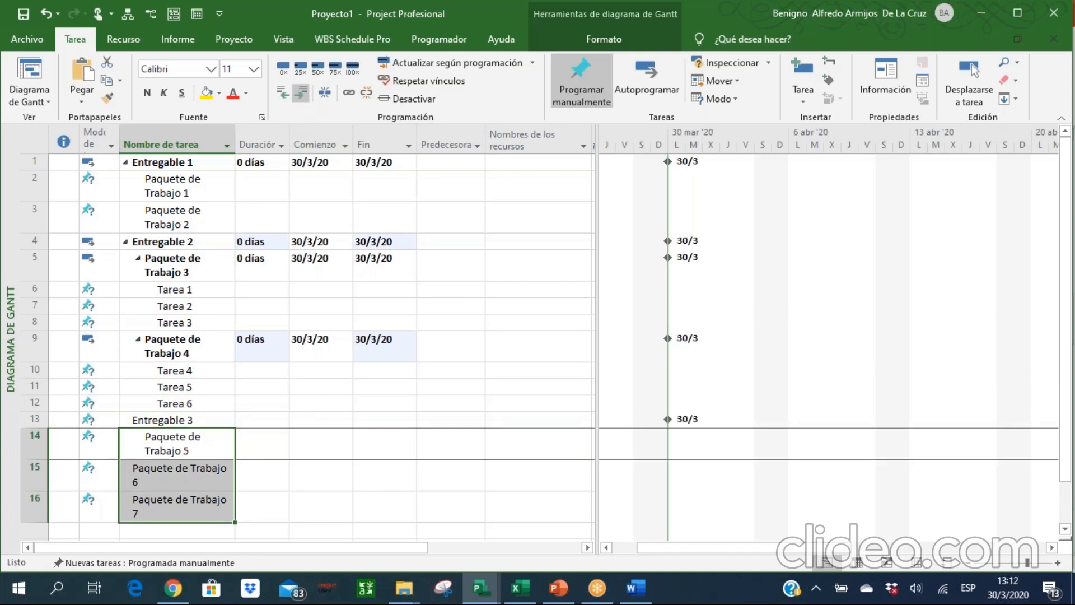
Show the project summary task above Entregable 1 in the Gantt chart's task table.
left_click(148, 381)
key("Up")
key("Up")
key("Up")
key("Up")
key("Up")
key("Up")
key("Up")
key("Up")
key("Up")
key("Up")
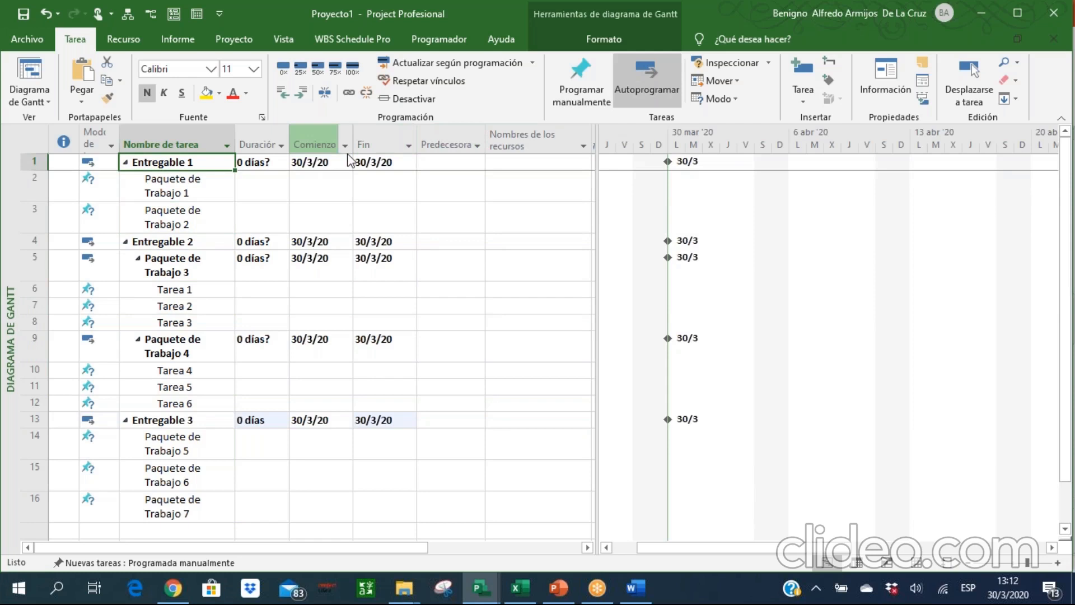
left_click(624, 29)
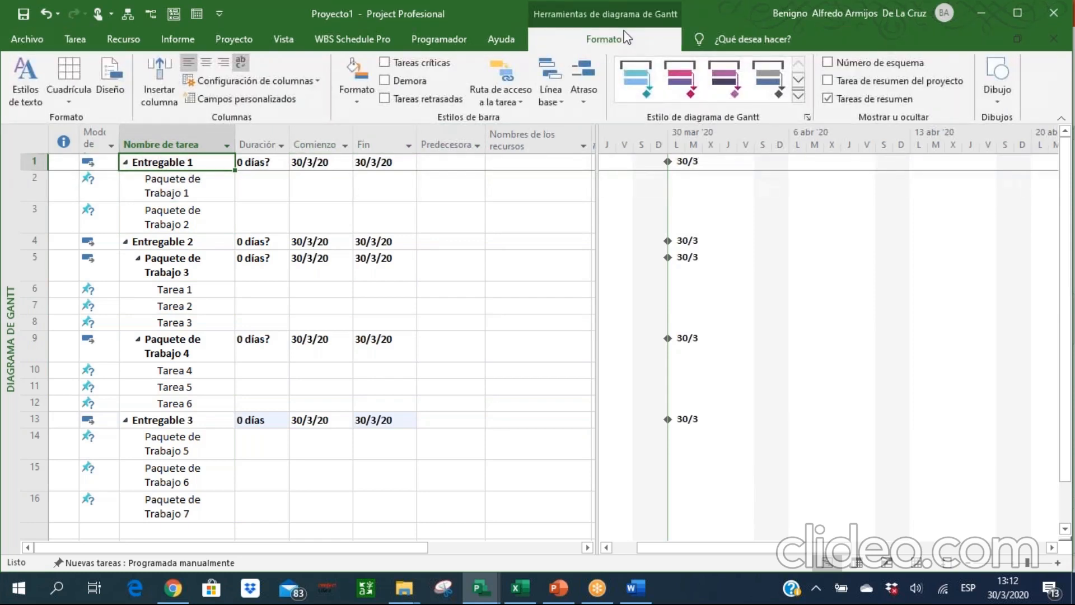
left_click(857, 84)
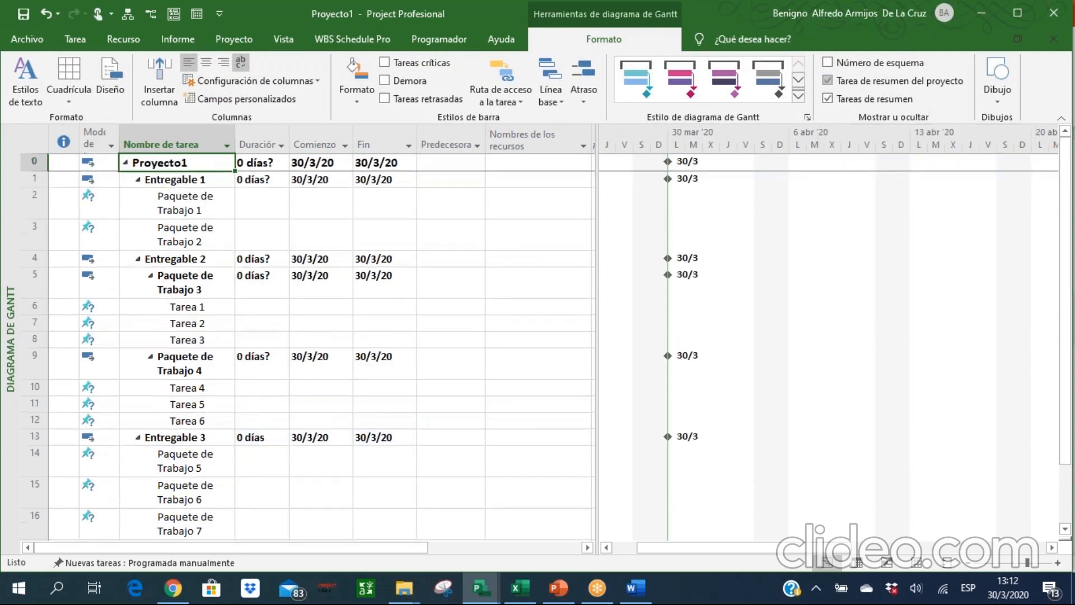
left_click(885, 80)
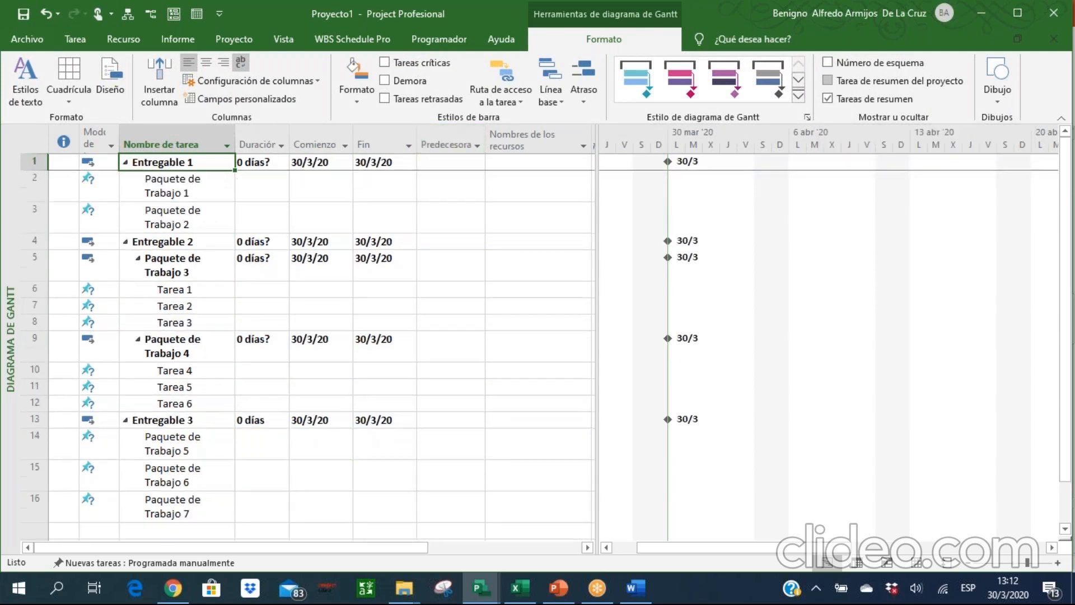
left_click(865, 82)
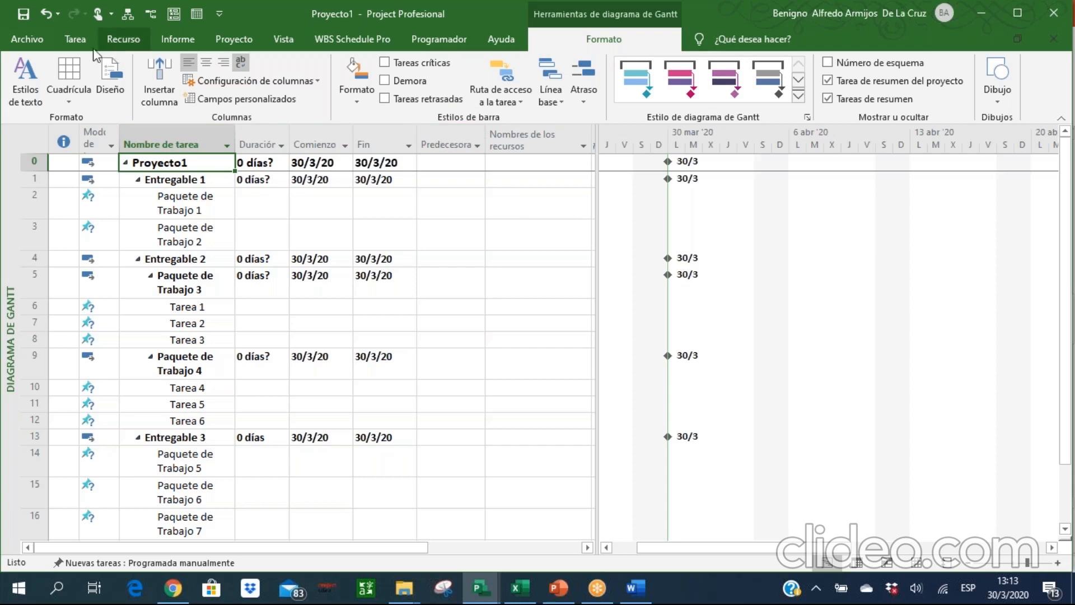
Define the project's EDT code with a first level of ordered numbers, any length and a period as separator.
left_click(85, 46)
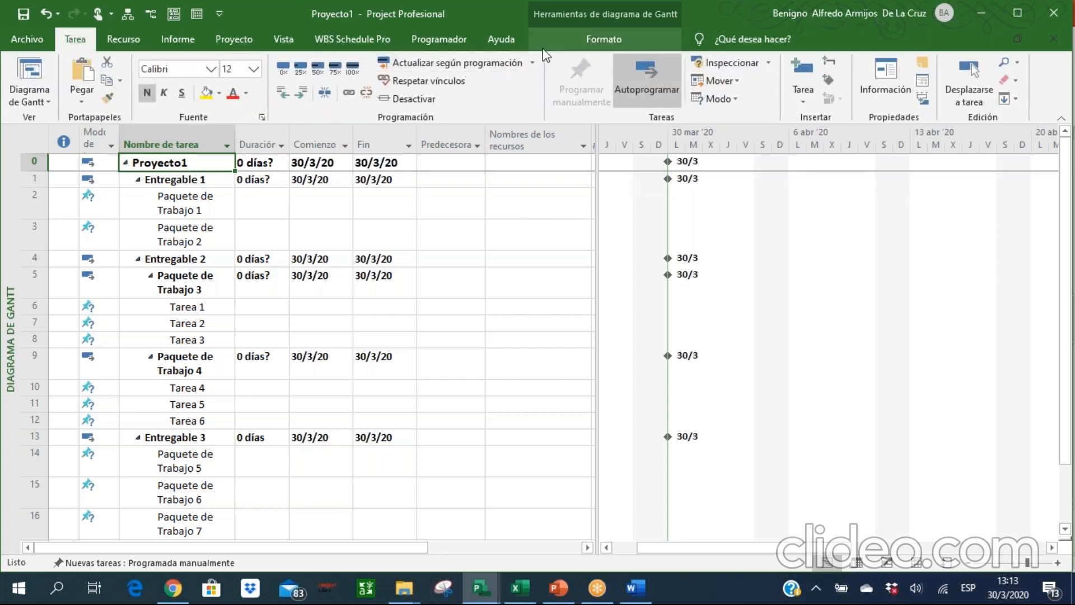
left_click(244, 39)
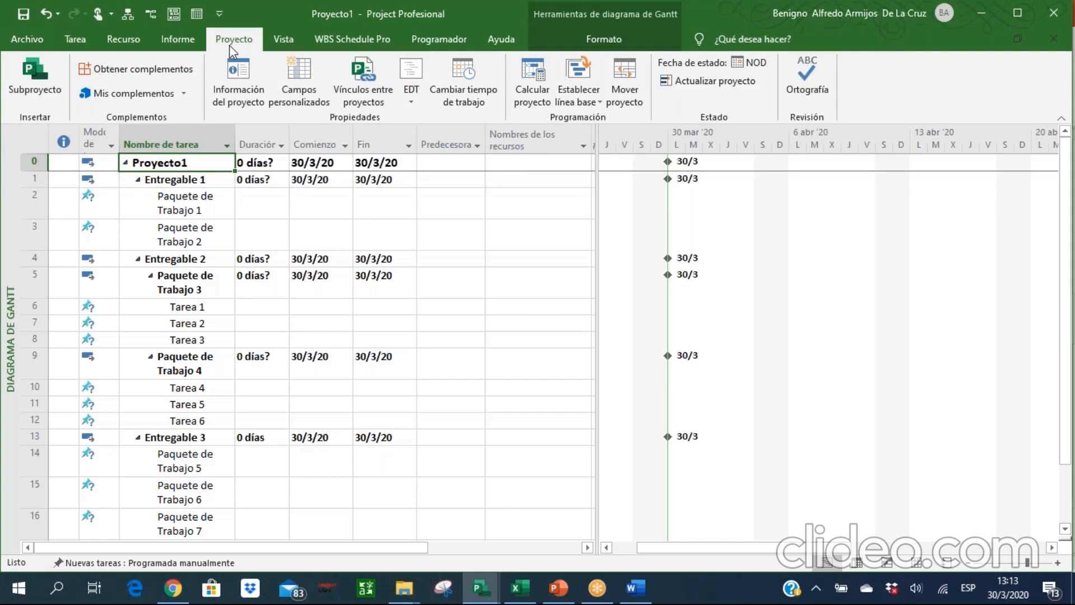
left_click(408, 103)
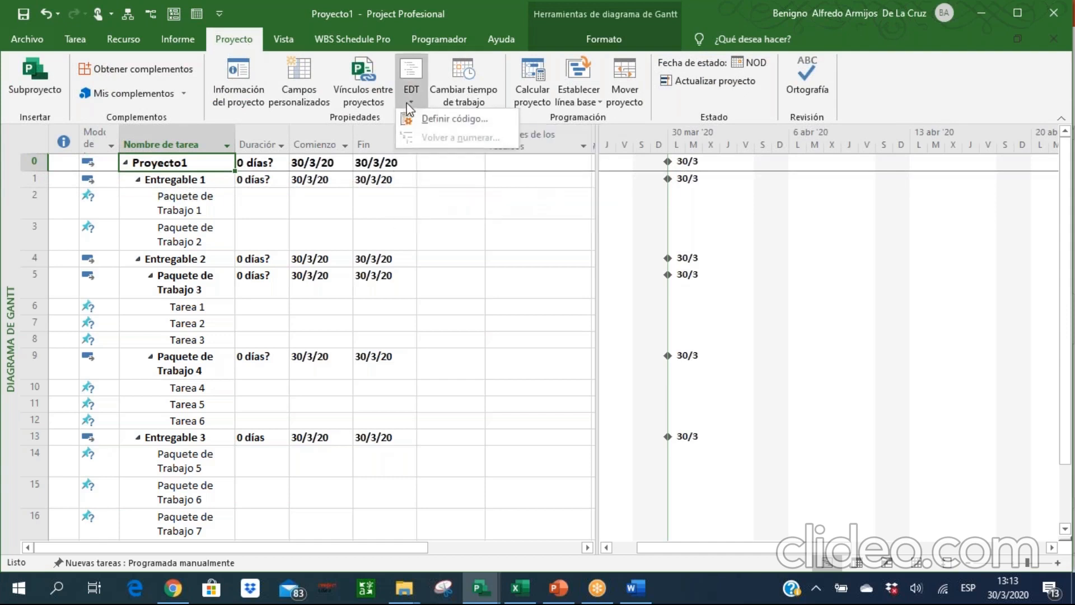
left_click(442, 119)
left_click(566, 266)
left_click(547, 280)
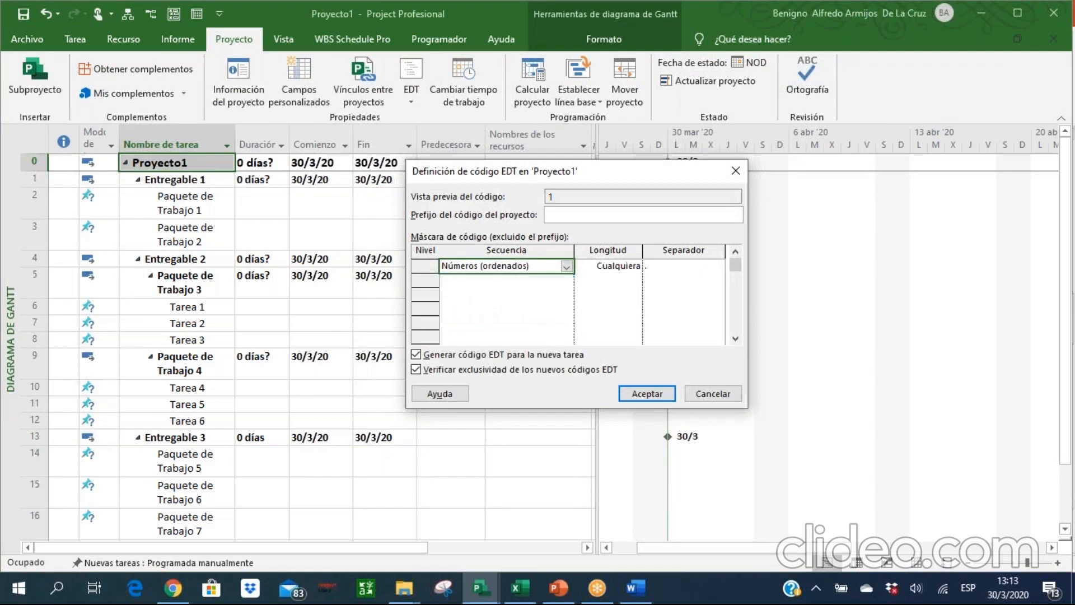
left_click(640, 394)
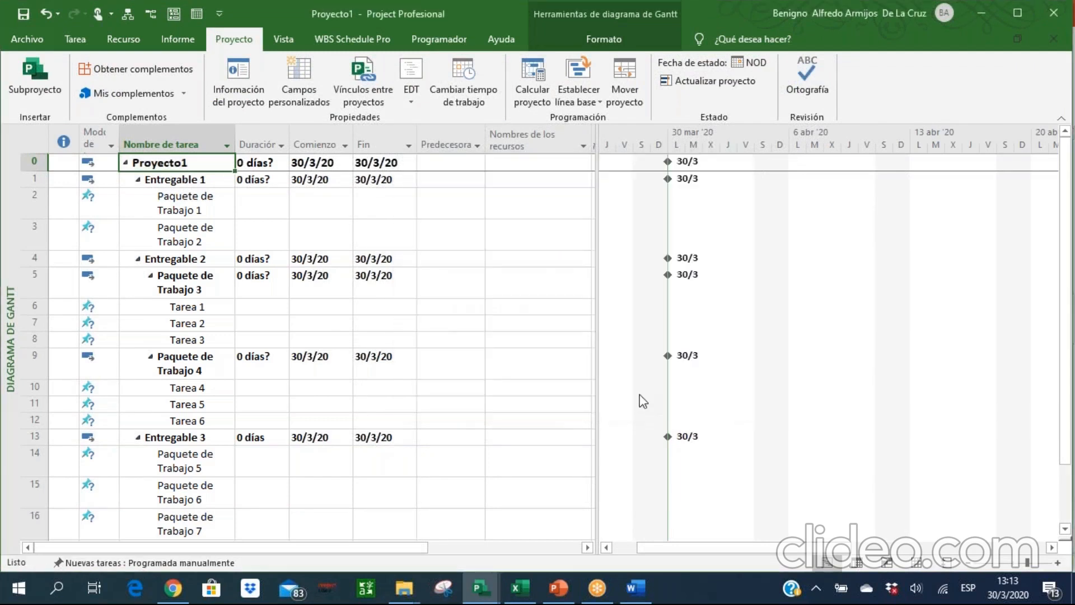
Insert an EDT column before the task name column and narrow it to fit its codes.
right_click(129, 141)
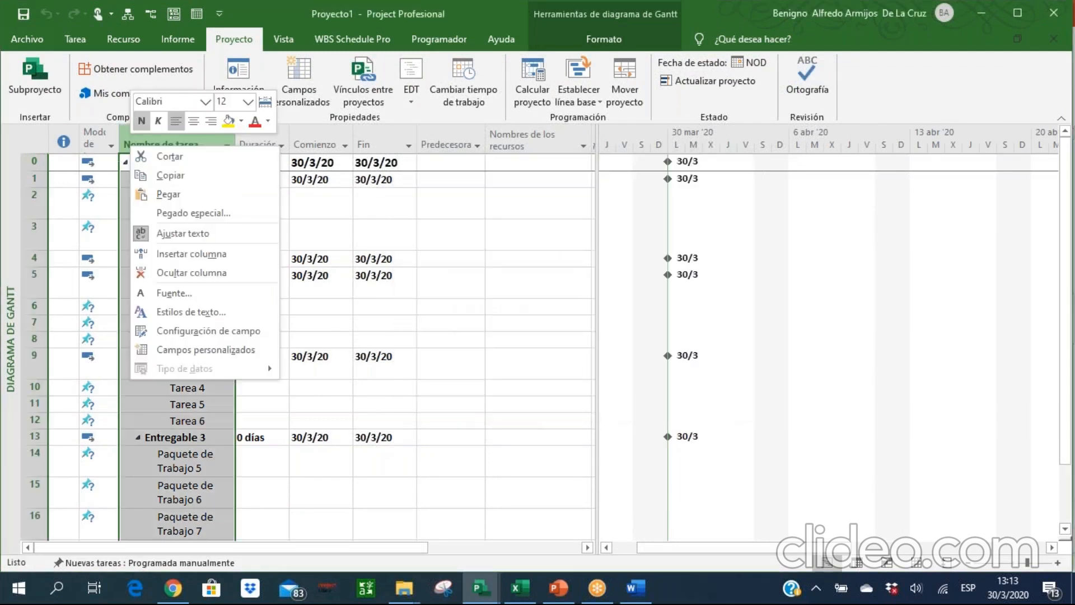
left_click(168, 250)
type("EDT")
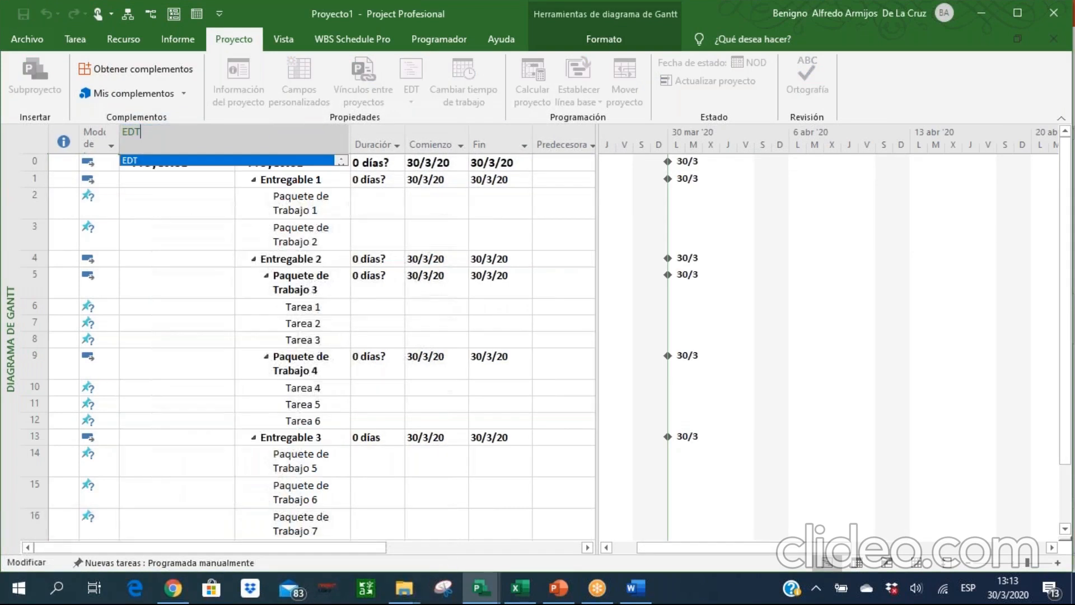
key("Return")
left_click_drag(236, 142, 158, 144)
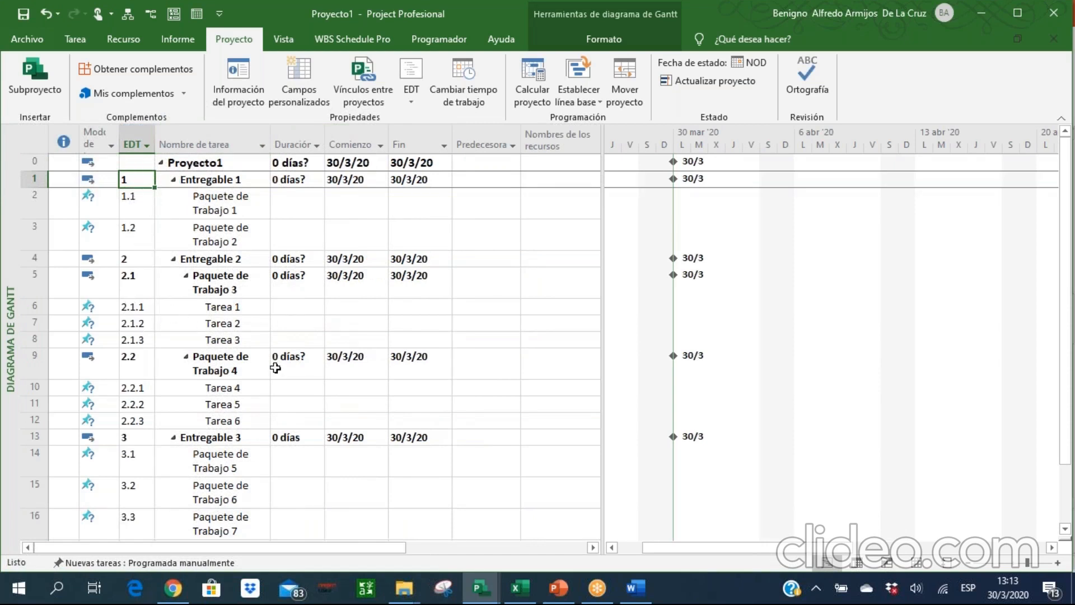
Switch to the PowerPoint presentation and view the slide "Procesos de Diseño del Cronograma".
left_click(78, 44)
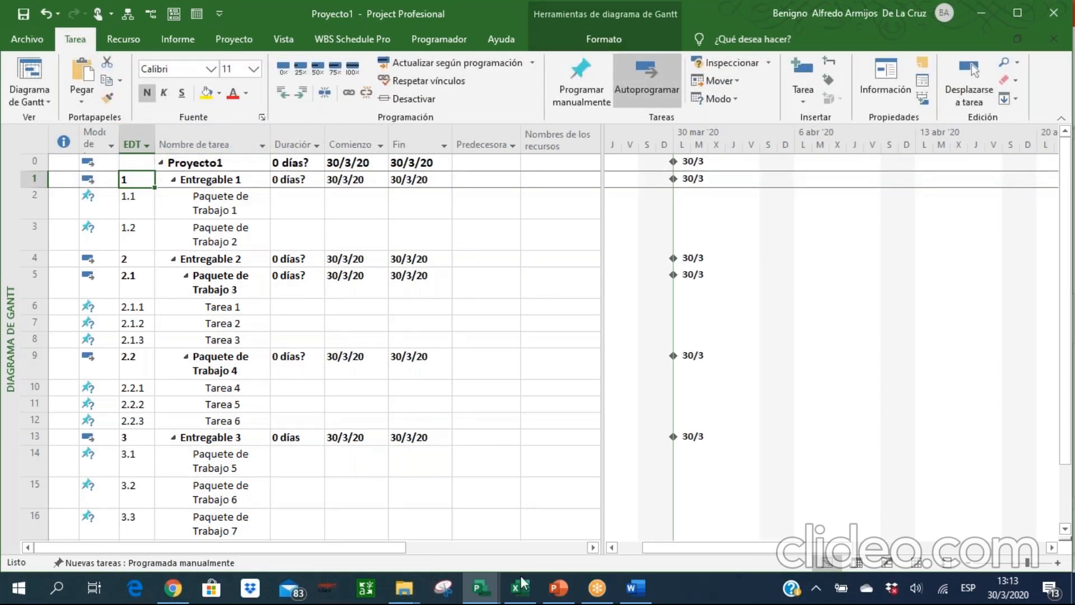
left_click(558, 588)
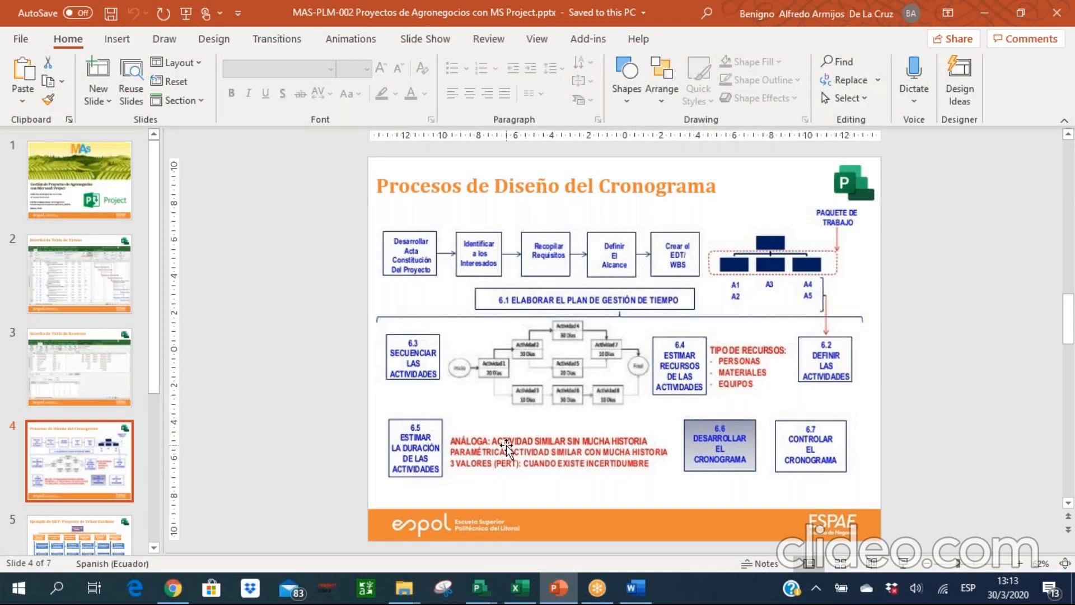
Return to the Project plan and set Paquete de Trabajo 1 and Paquete de Trabajo 2 to Programada automáticamente.
left_click(978, 19)
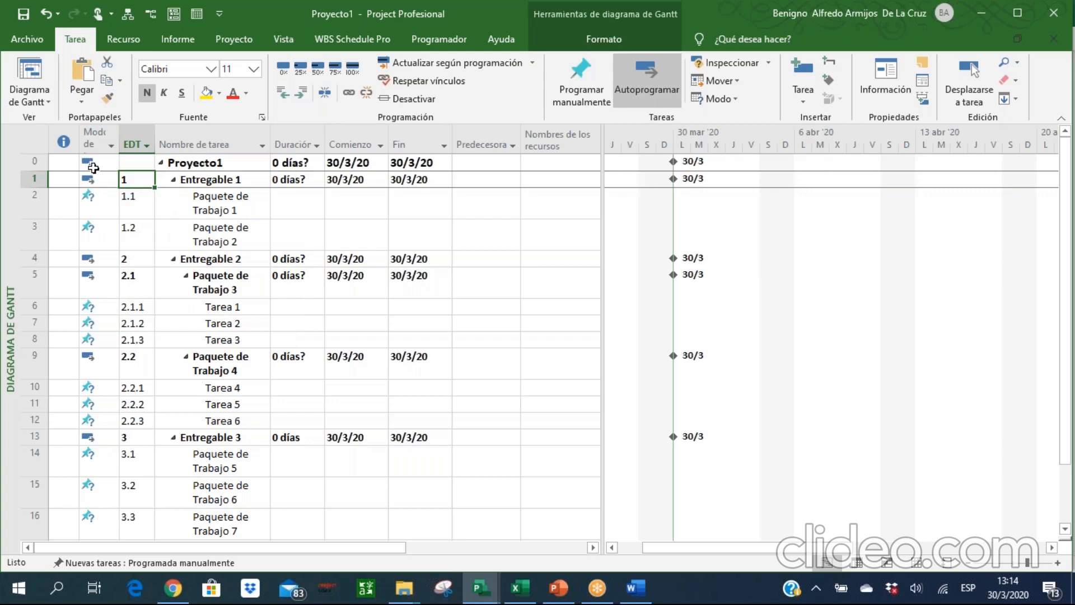
left_click(96, 200)
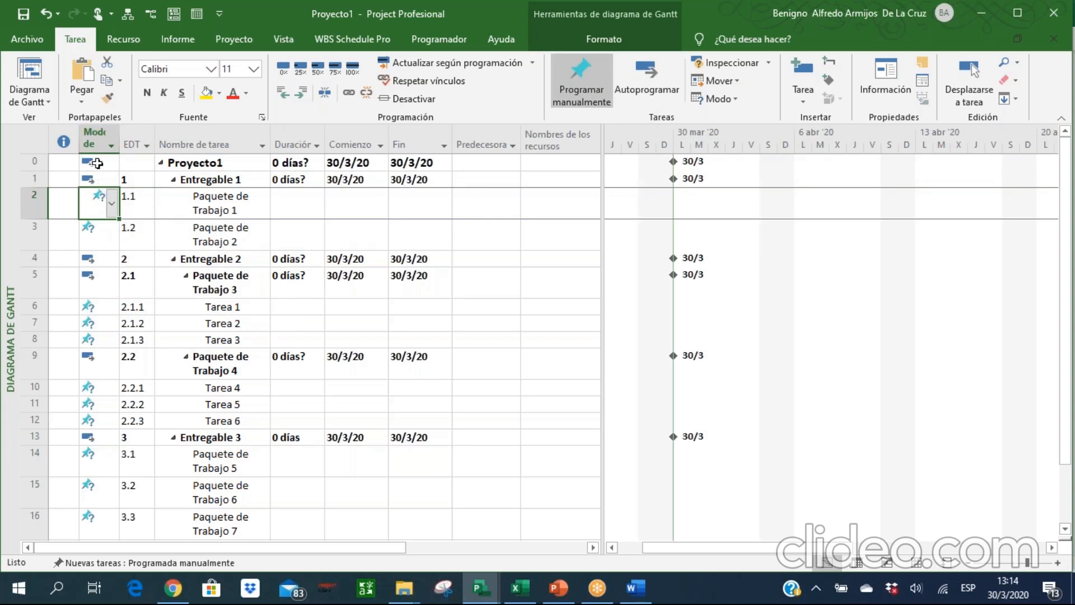
left_click(111, 202)
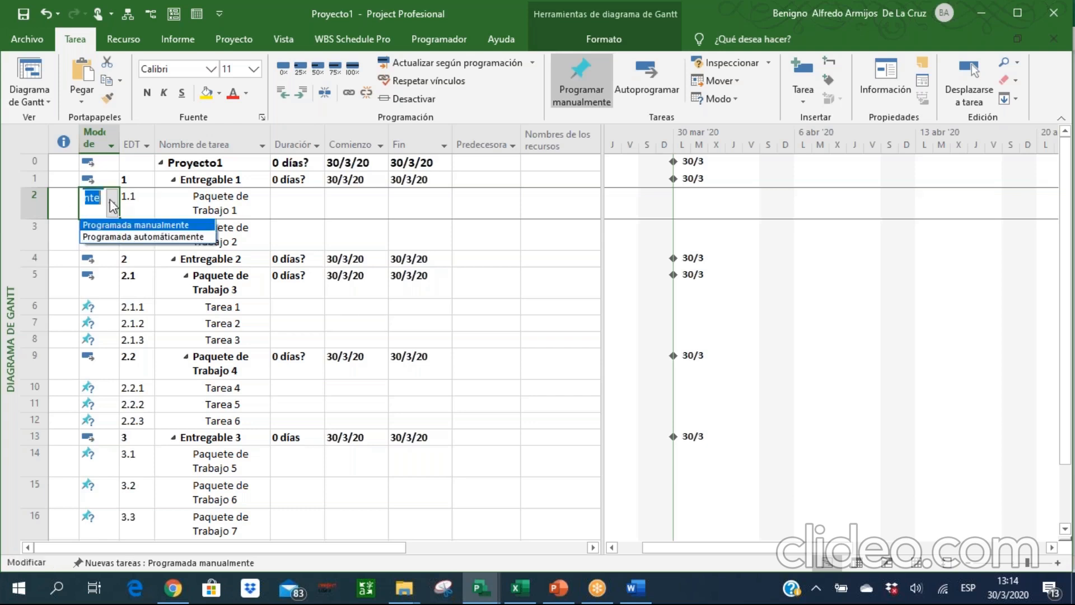
left_click(116, 237)
left_click(112, 234)
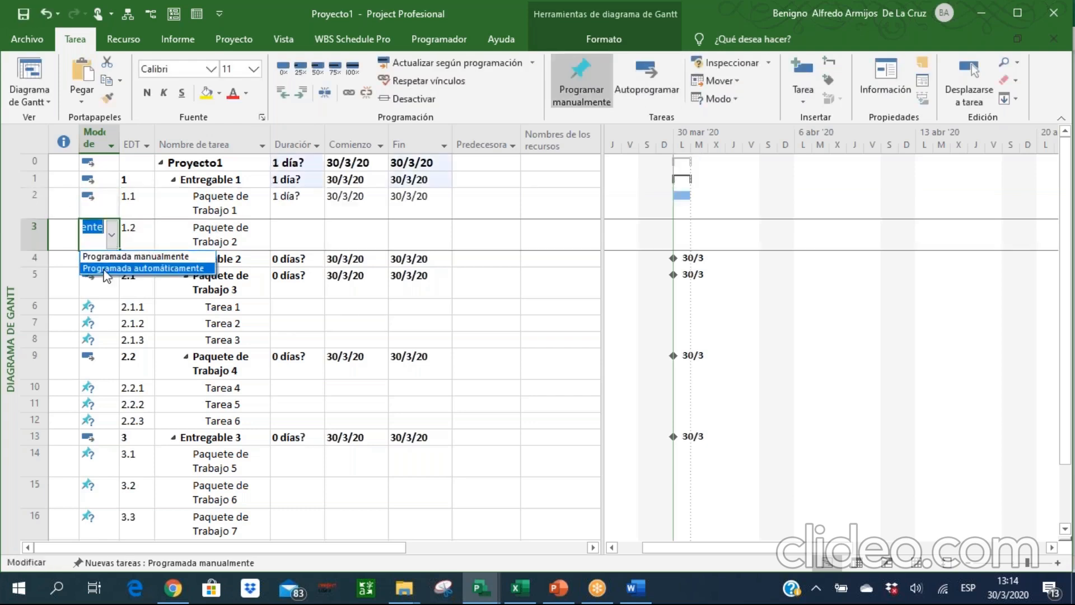
left_click(105, 268)
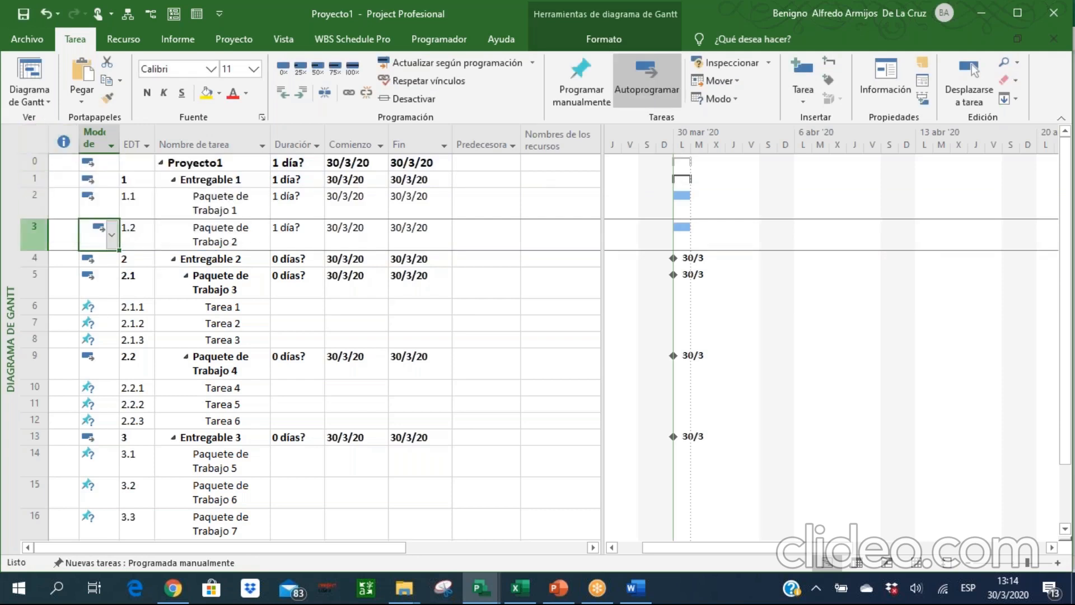
Switch all tasks in the table to automatic scheduling at once.
left_click(41, 138)
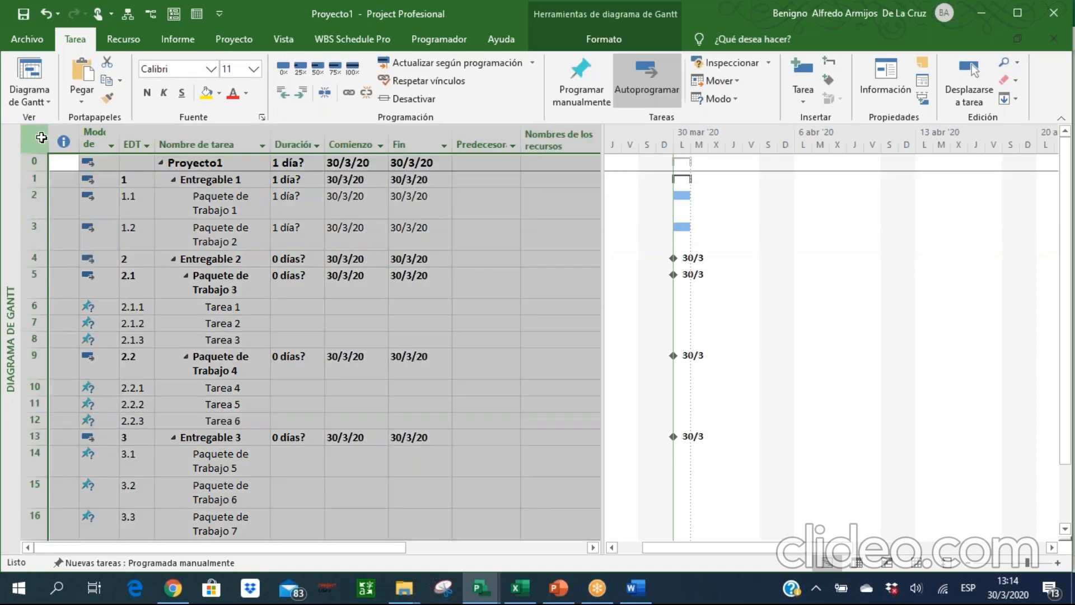
left_click(663, 80)
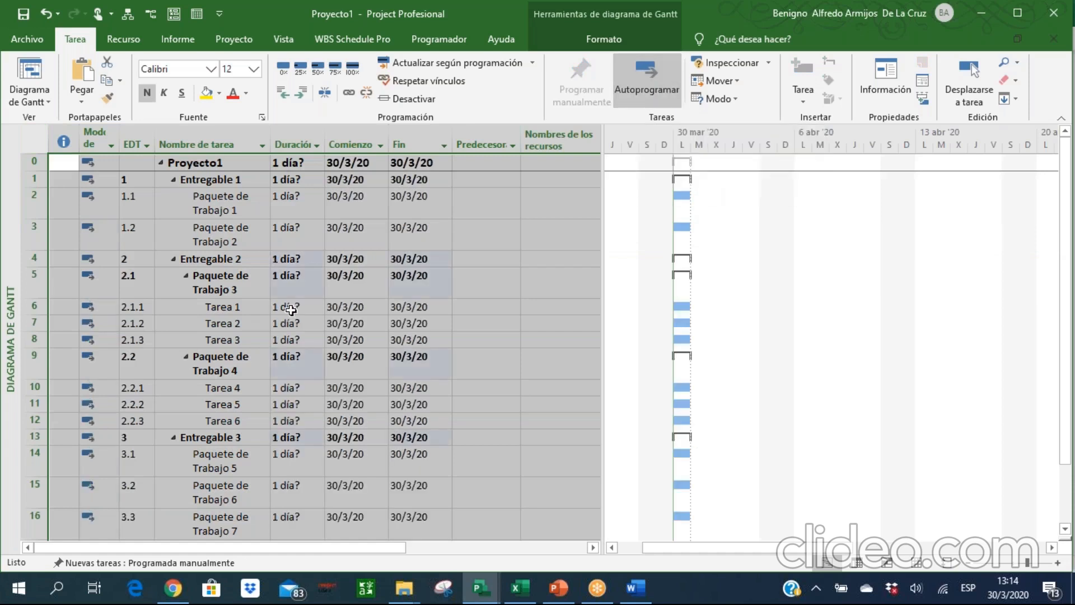
left_click(228, 338)
left_click(236, 317)
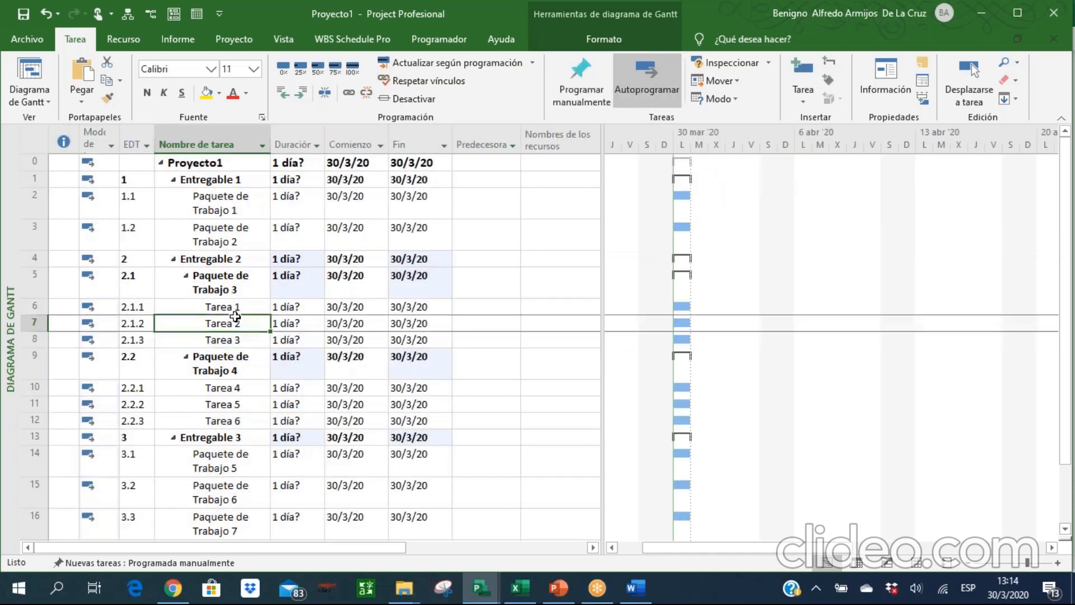
Examine the durations and the start and finish dates of Paquete de Trabajo 1 and 2.
key("Right")
key("Right")
key("Up")
key("Up")
key("Up")
key("Up")
key("Up")
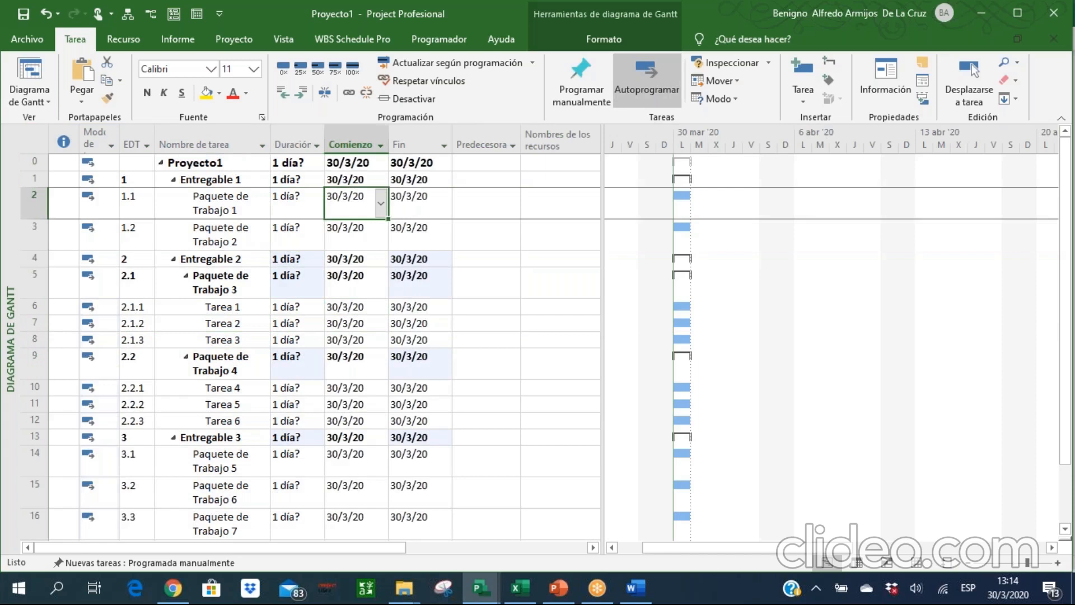
key("Down")
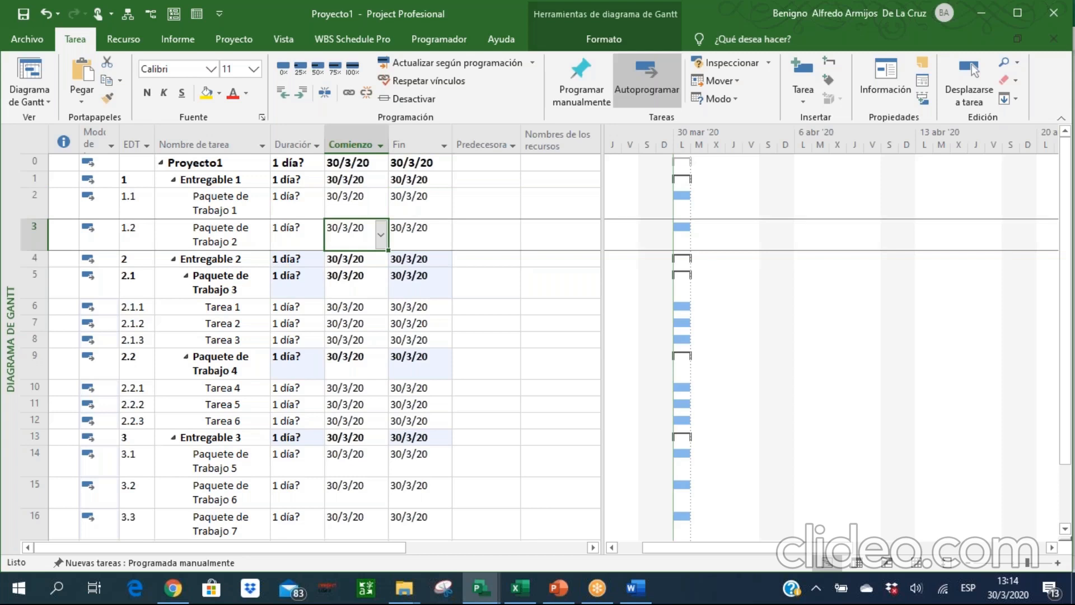
left_click(292, 234)
key("Right")
key("Right")
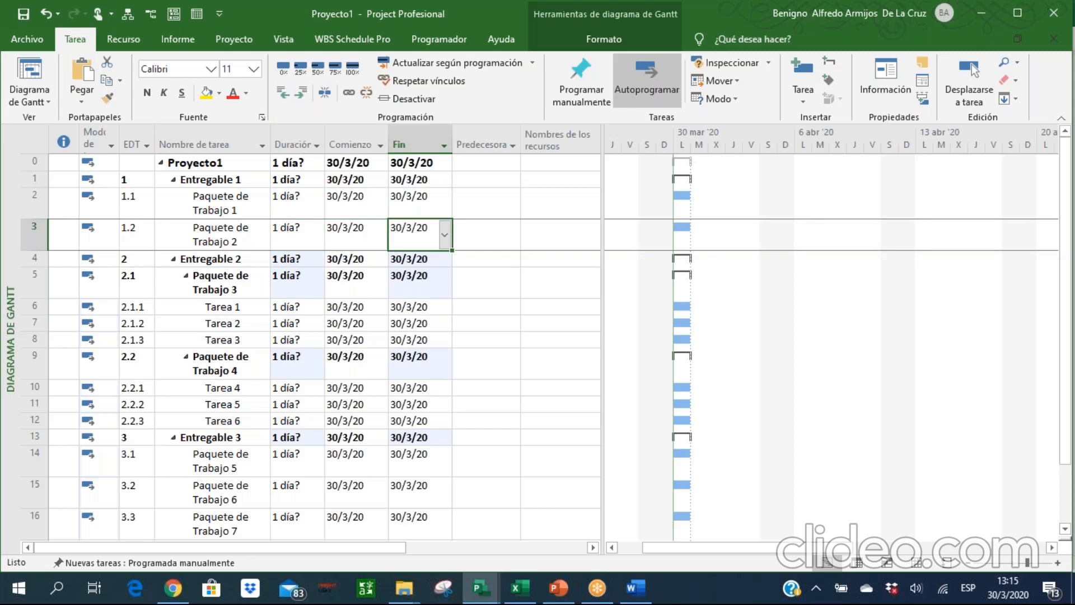
left_click(292, 235)
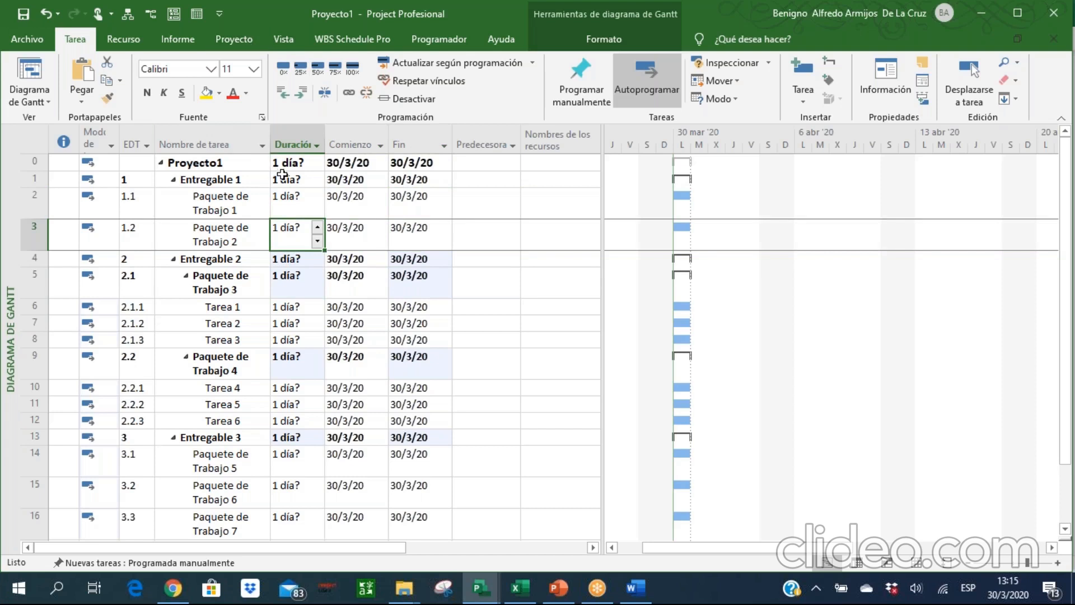
Open the project's working-time calendar settings and compare the 24 horas calendar with the Estándar calendar.
left_click(227, 33)
left_click(468, 104)
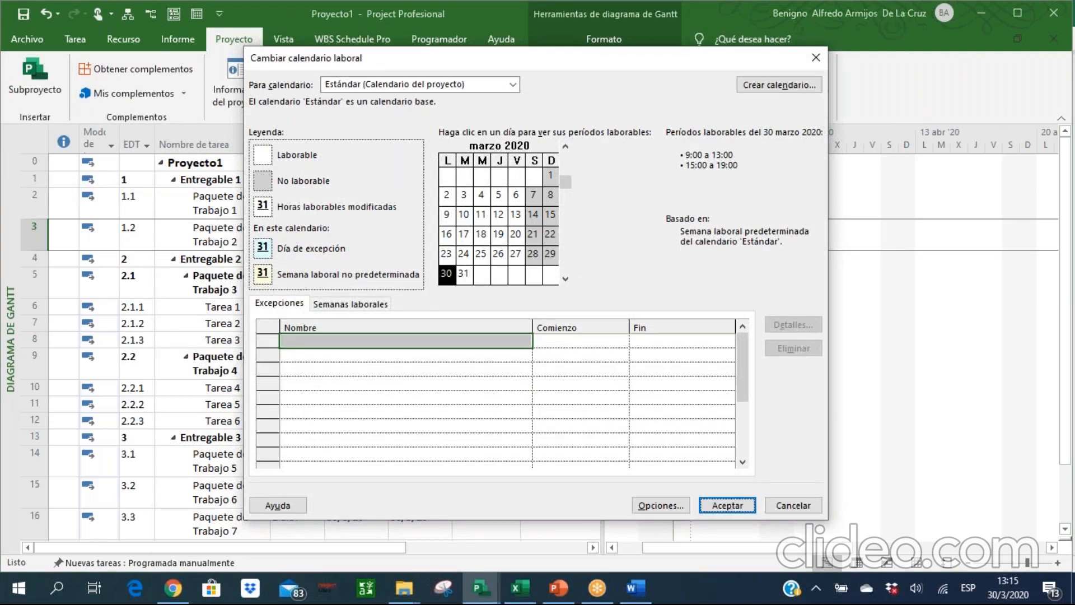
left_click(480, 87)
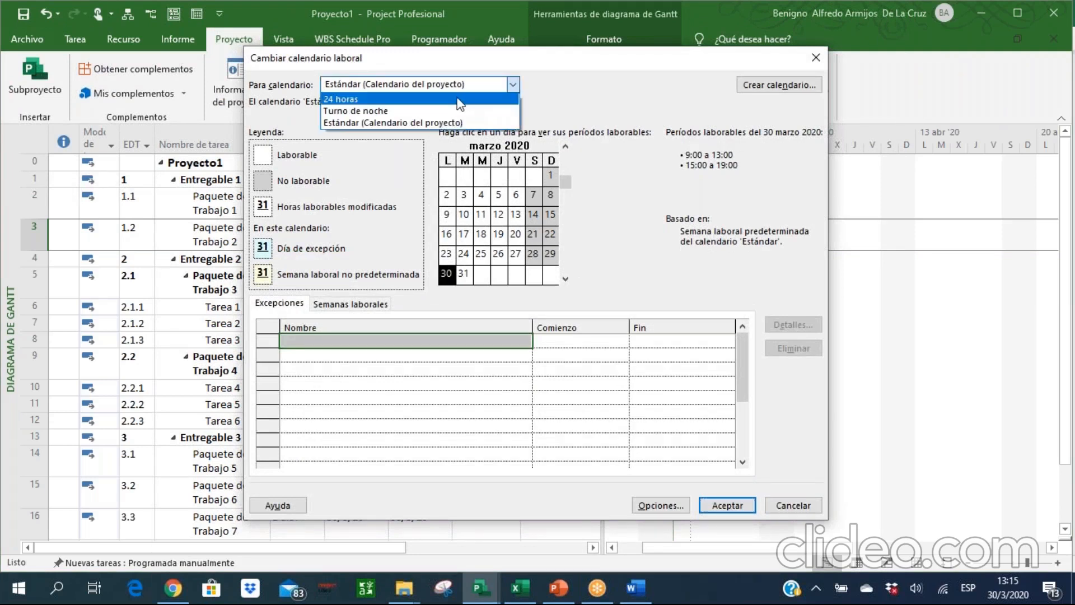
left_click(457, 100)
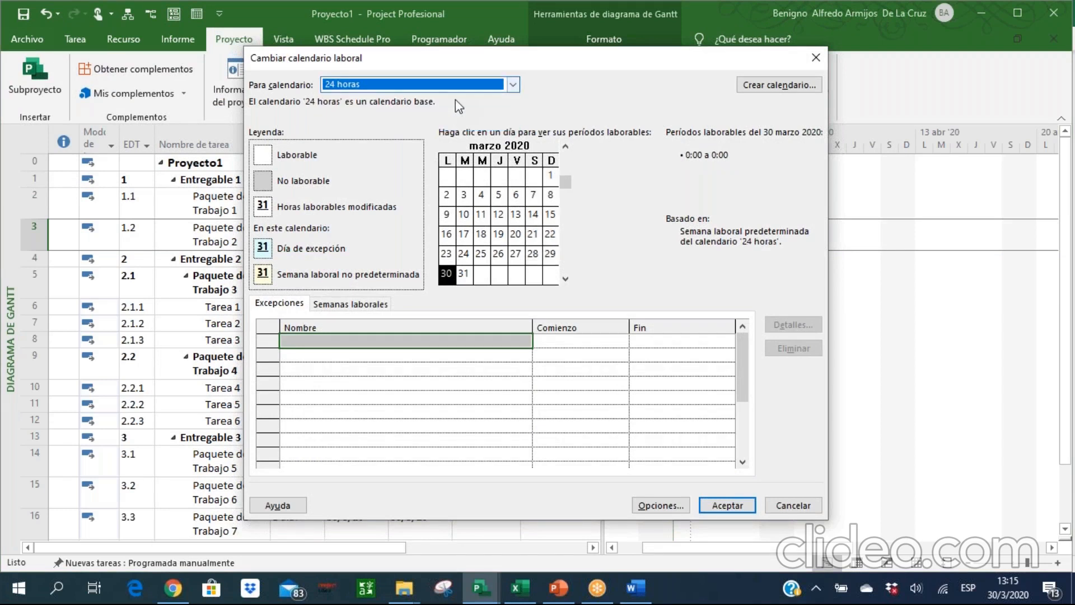
left_click(513, 85)
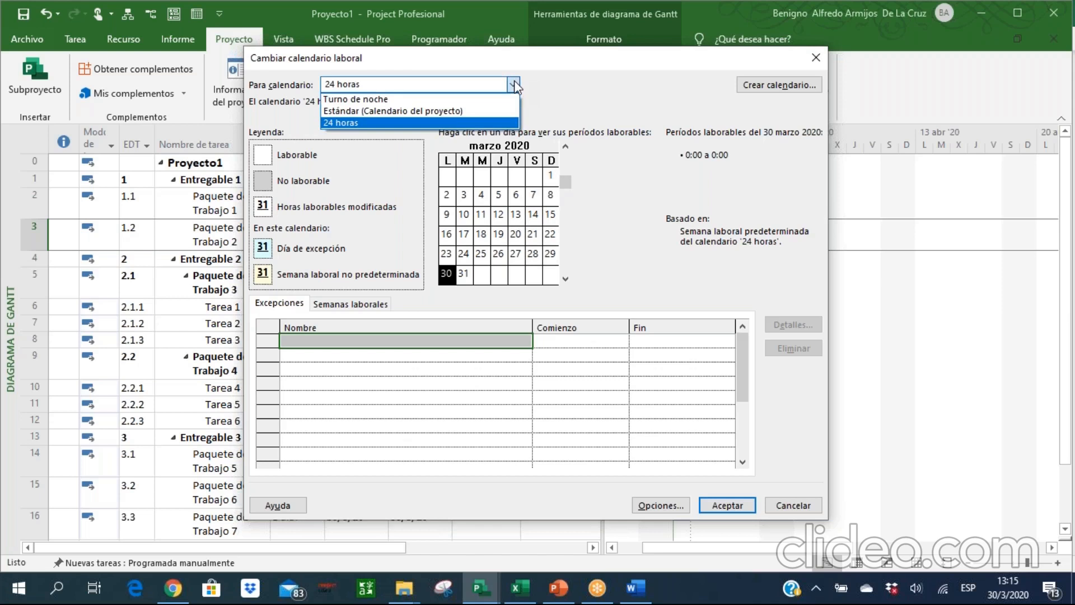
left_click(480, 111)
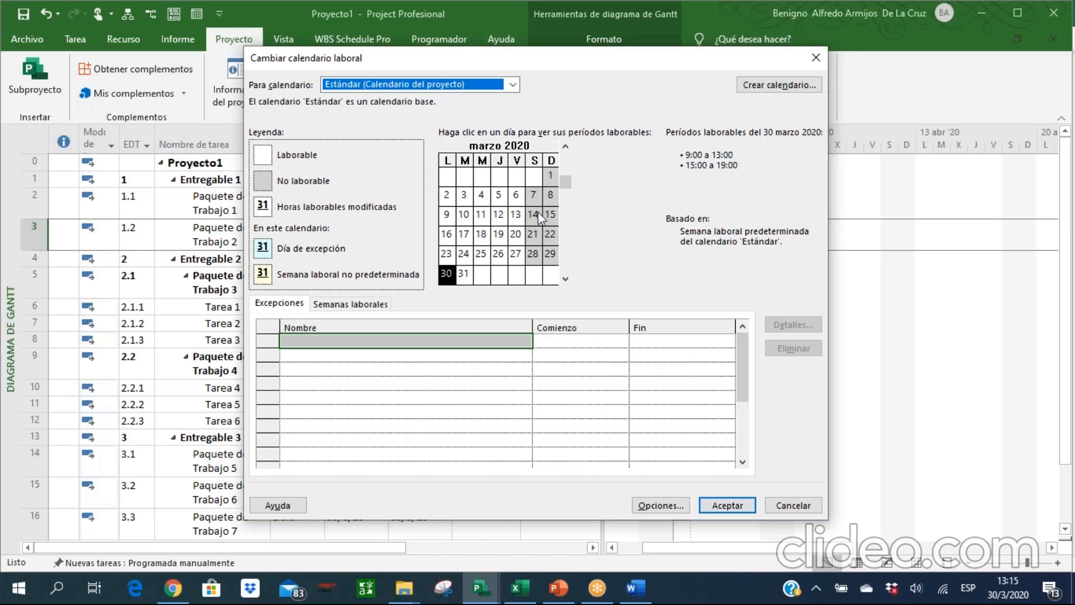
View the working hours of the Turno de noche calendar for 6 March 2020 and return to the Estándar calendar.
left_click(518, 84)
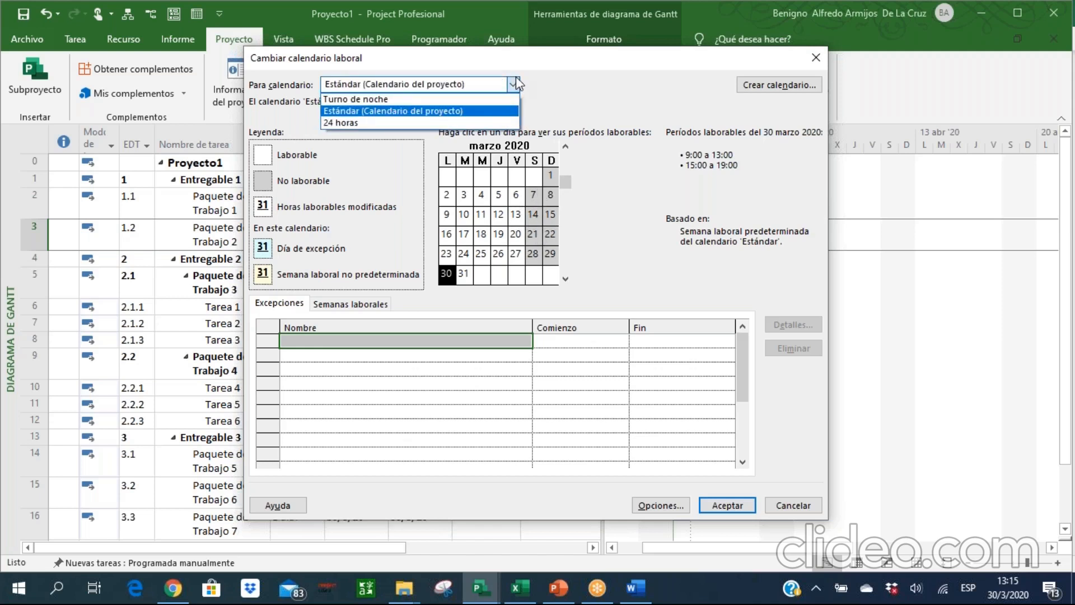
left_click(460, 98)
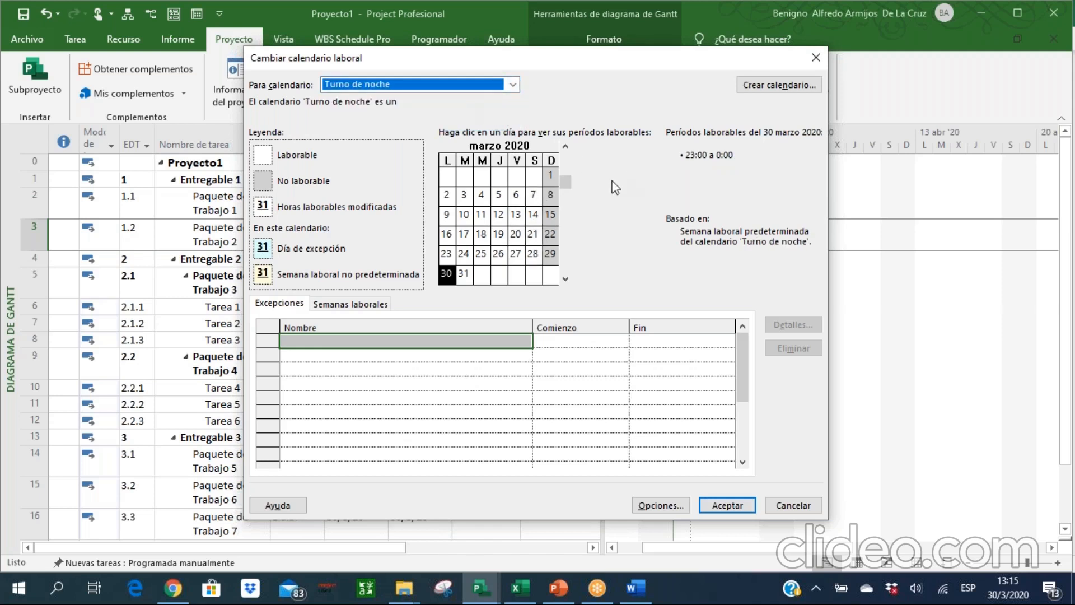
left_click(532, 196)
left_click(516, 197)
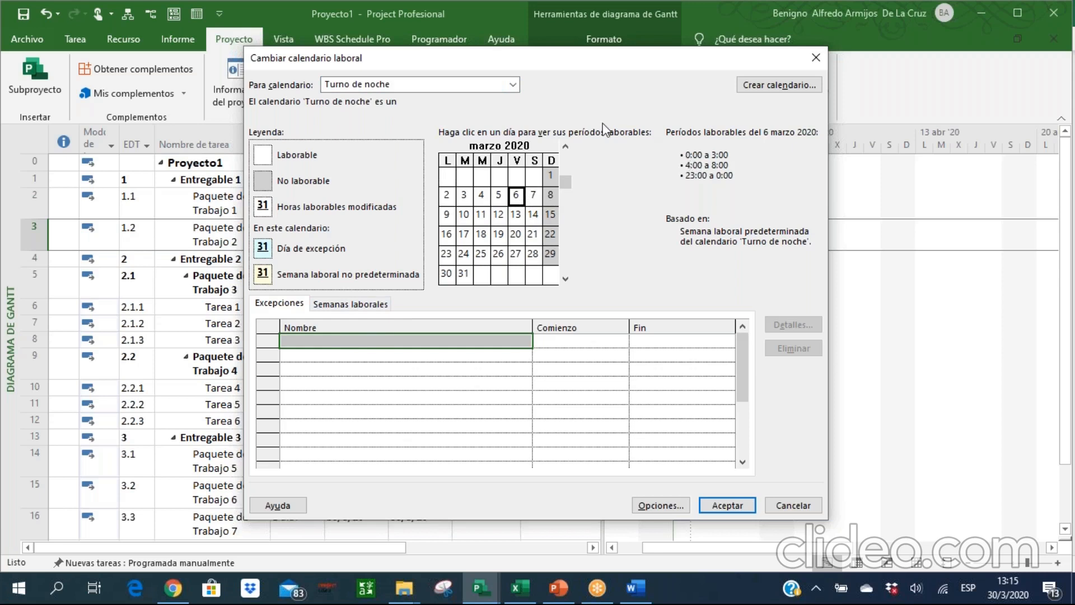
left_click(512, 84)
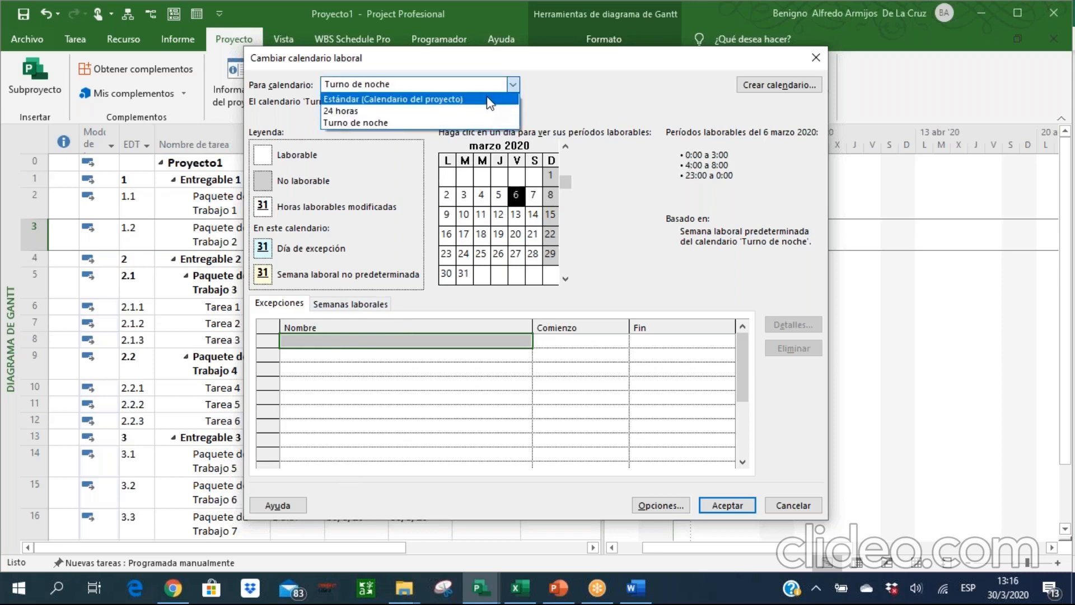
left_click(491, 99)
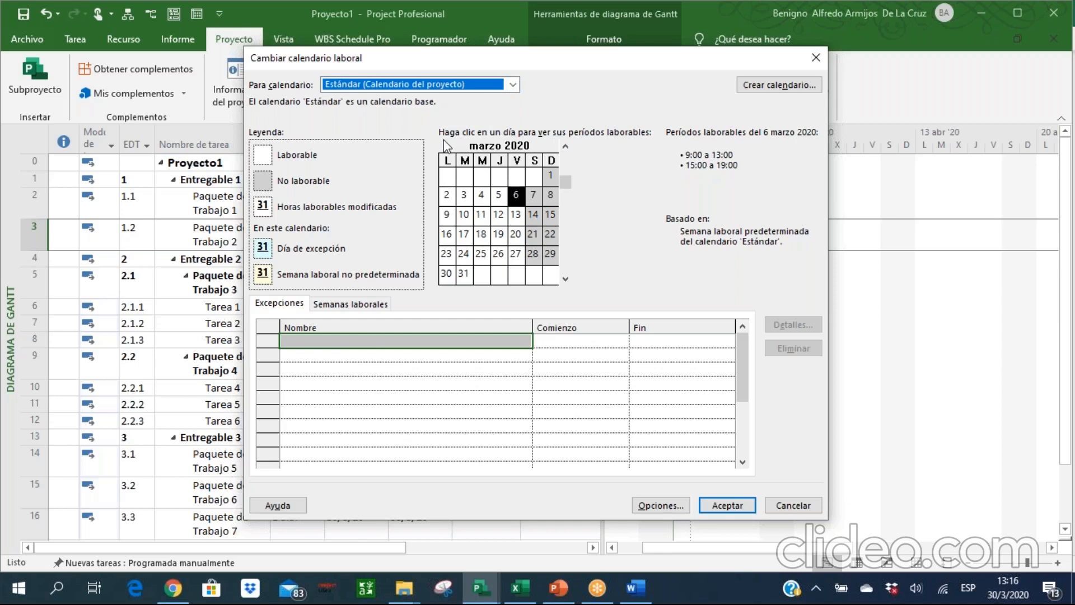
Add an exception named "Feriado por Dia del Trabajador" to the Estándar calendar.
left_click(315, 330)
type("Fes")
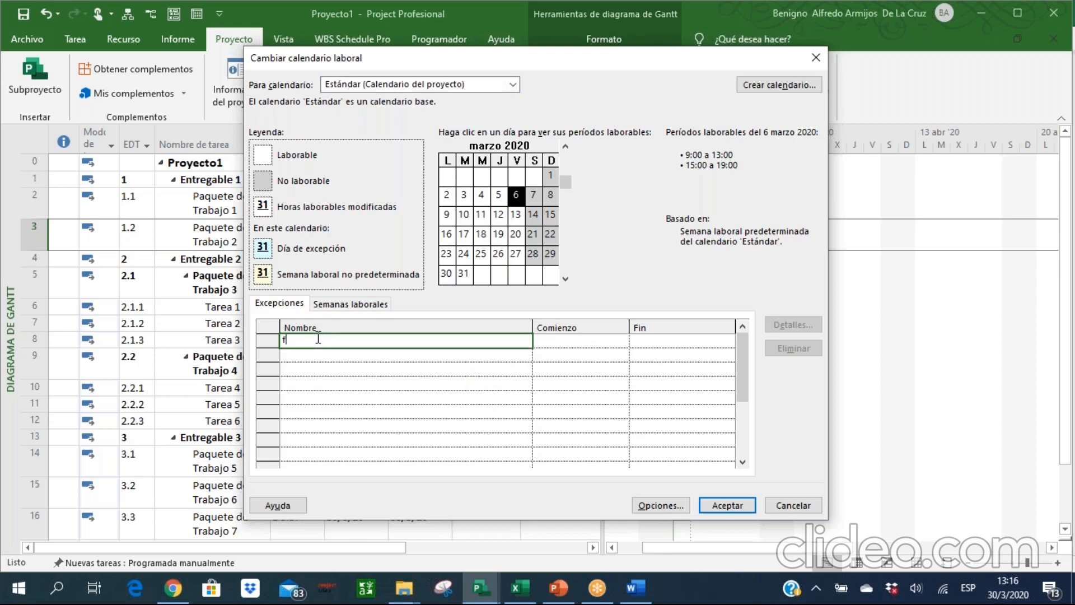
key("BackSpace")
key("BackSpace")
type("eriado por Dia del Trabajador")
key("Return")
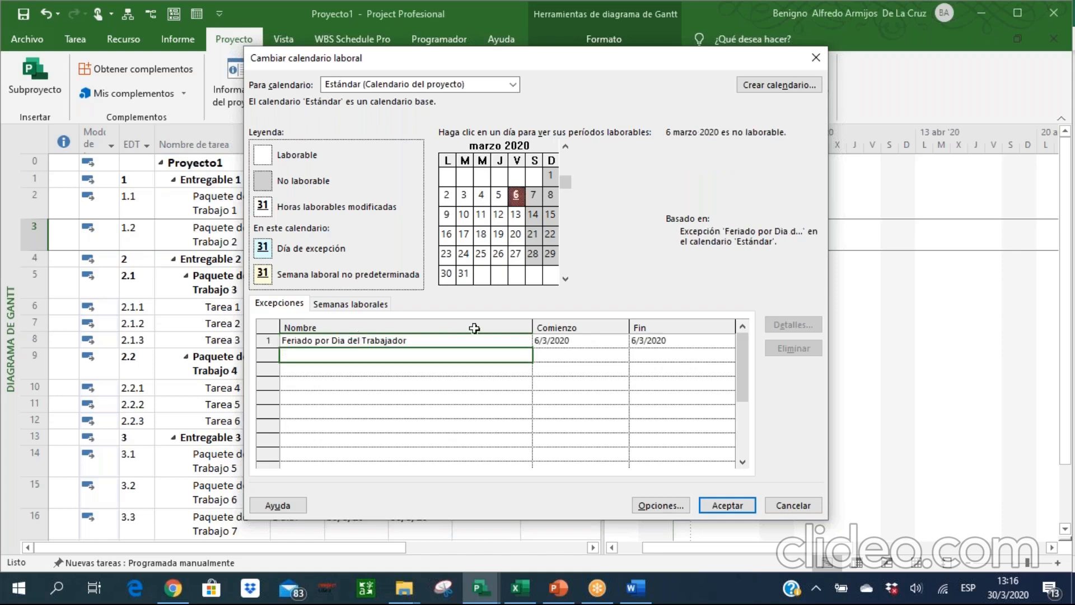
Set the start date of the Feriado por Dia del Trabajador exception to 1/5/2020.
left_click(580, 341)
left_click(620, 342)
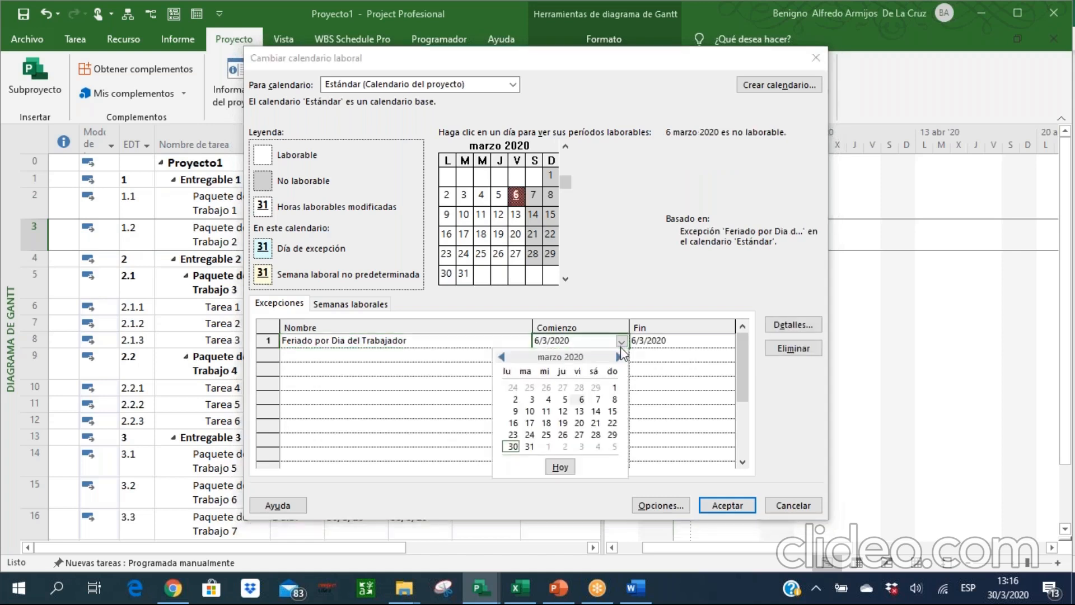
left_click(618, 357)
left_click(618, 356)
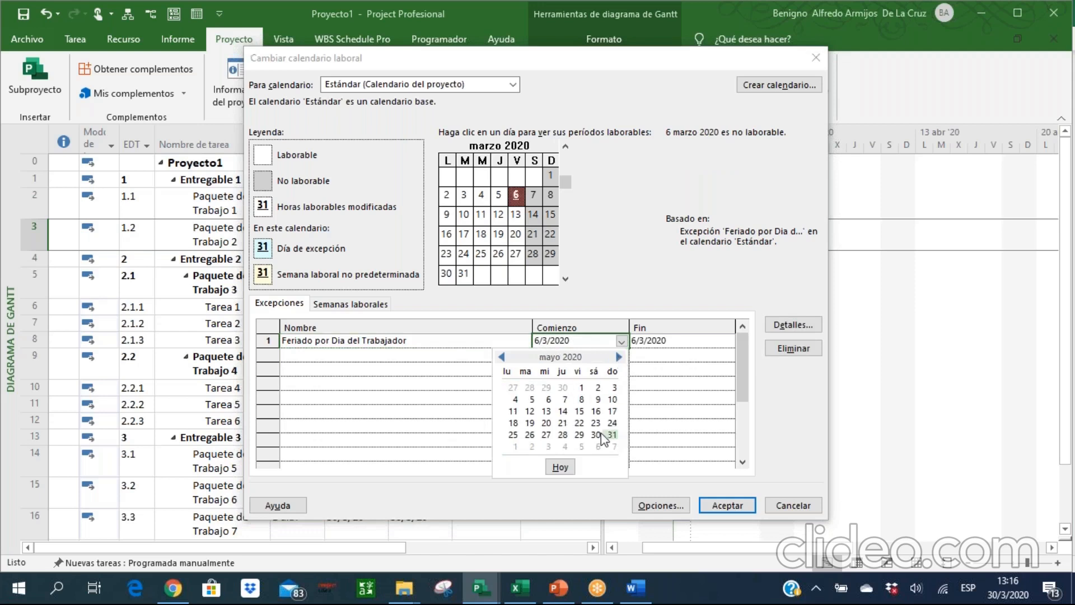
left_click(581, 387)
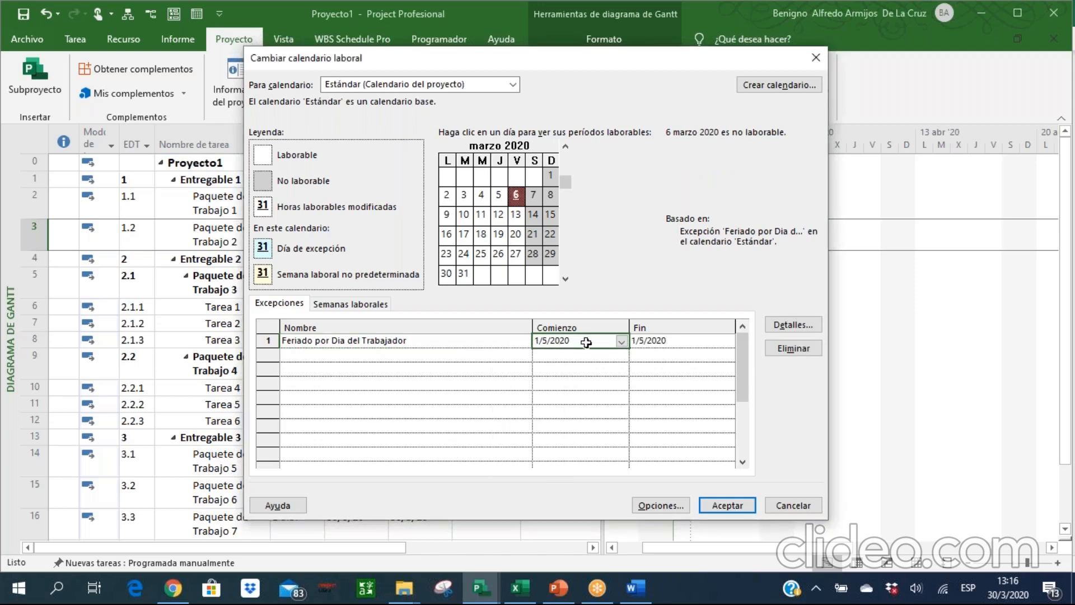
Set the finish date of the holiday exception to 3/5/2020.
left_click(665, 345)
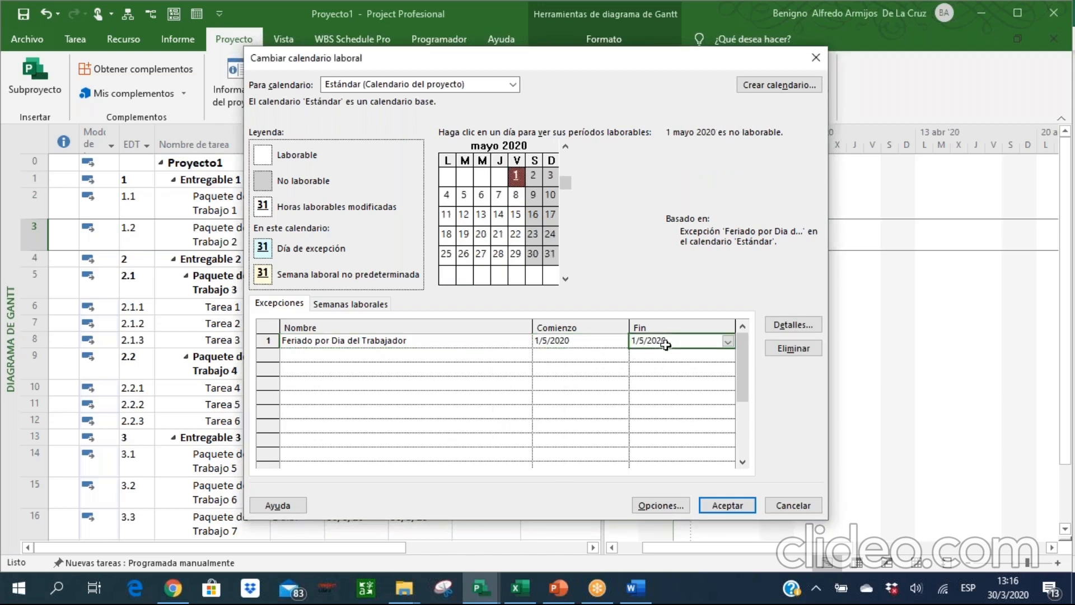
left_click(727, 342)
left_click(718, 386)
left_click(513, 354)
left_click(566, 342)
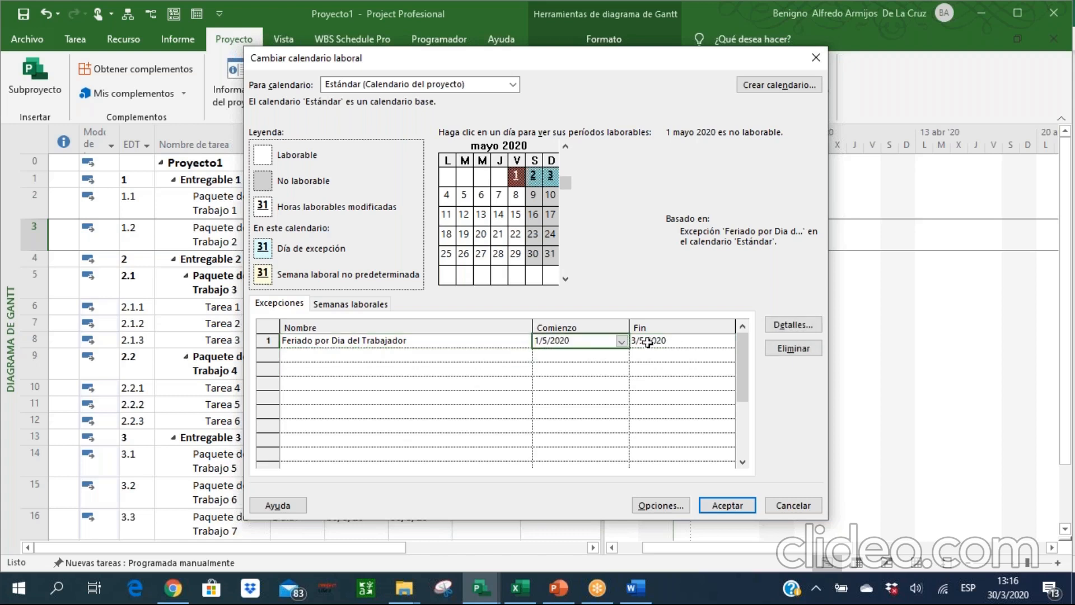
Set the finish date of the holiday exception to 1/5/2020 and check 1 May in the calendar.
left_click(677, 344)
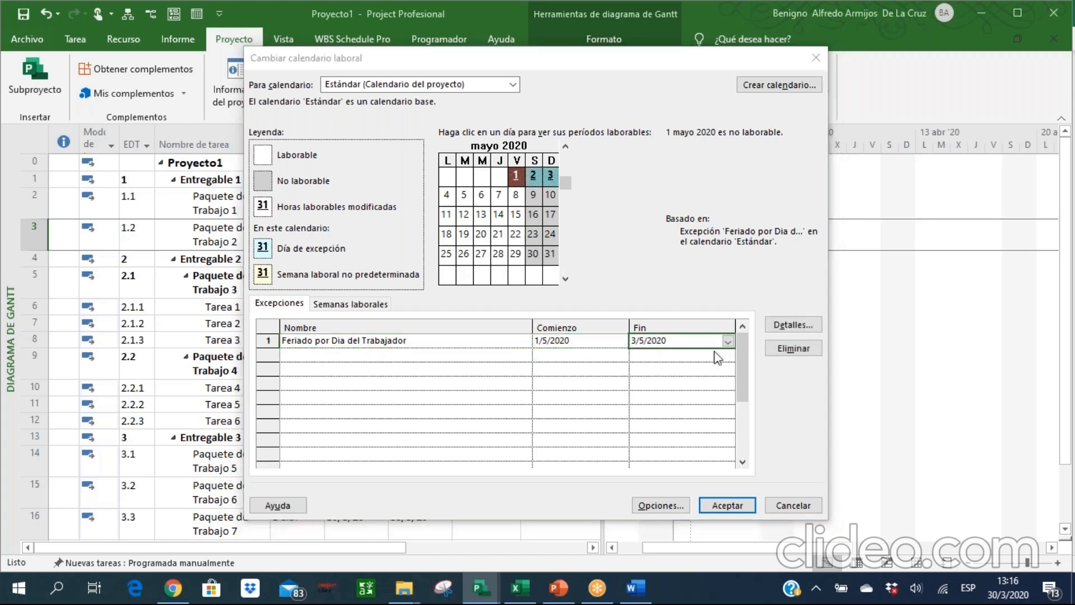
double_click(724, 342)
left_click(725, 444)
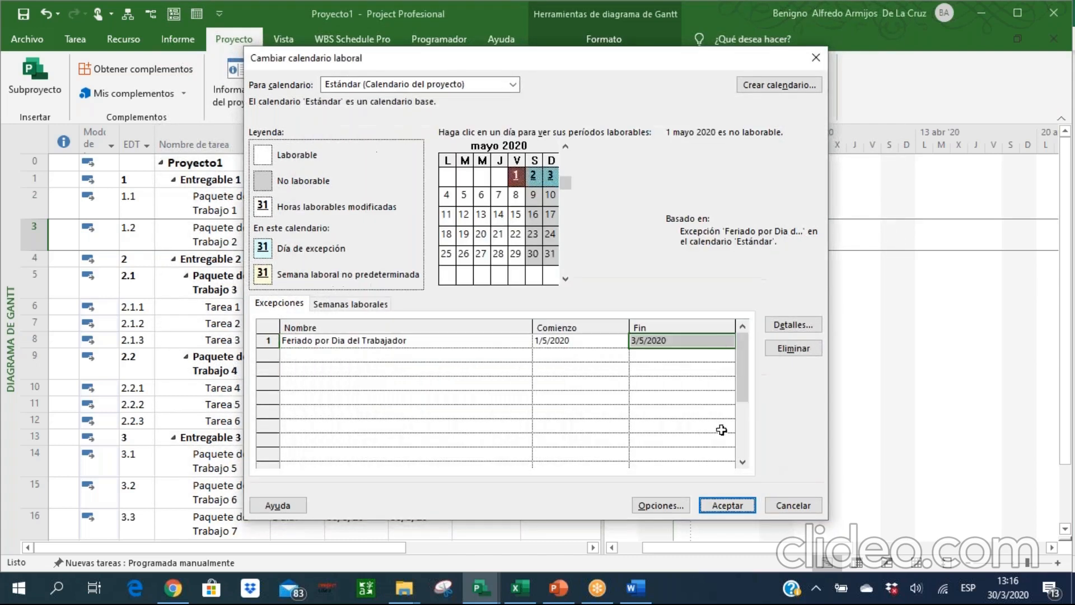
left_click(728, 341)
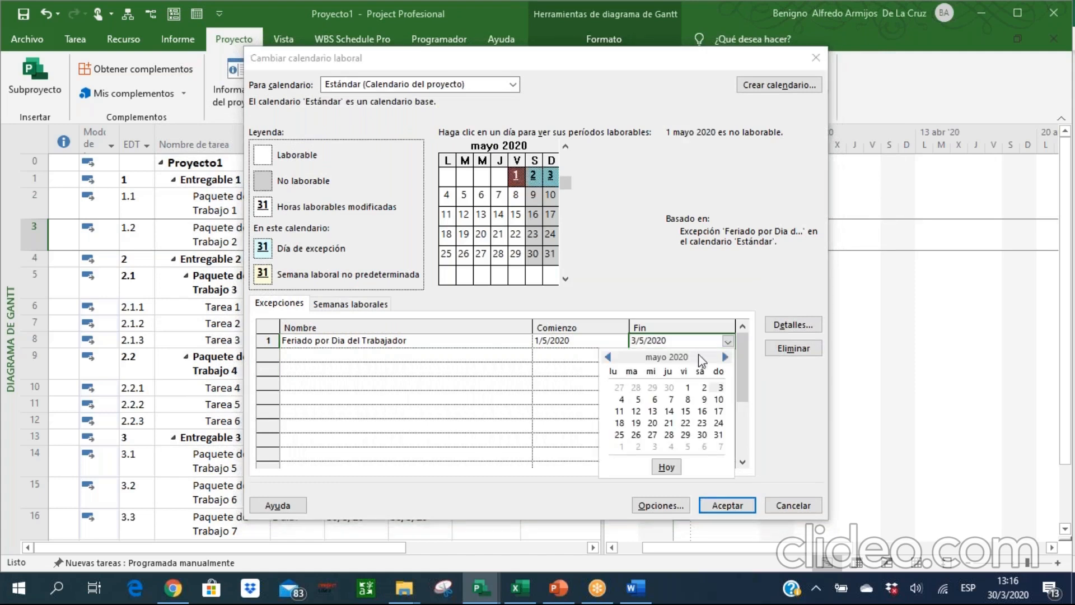
left_click(683, 387)
left_click(496, 342)
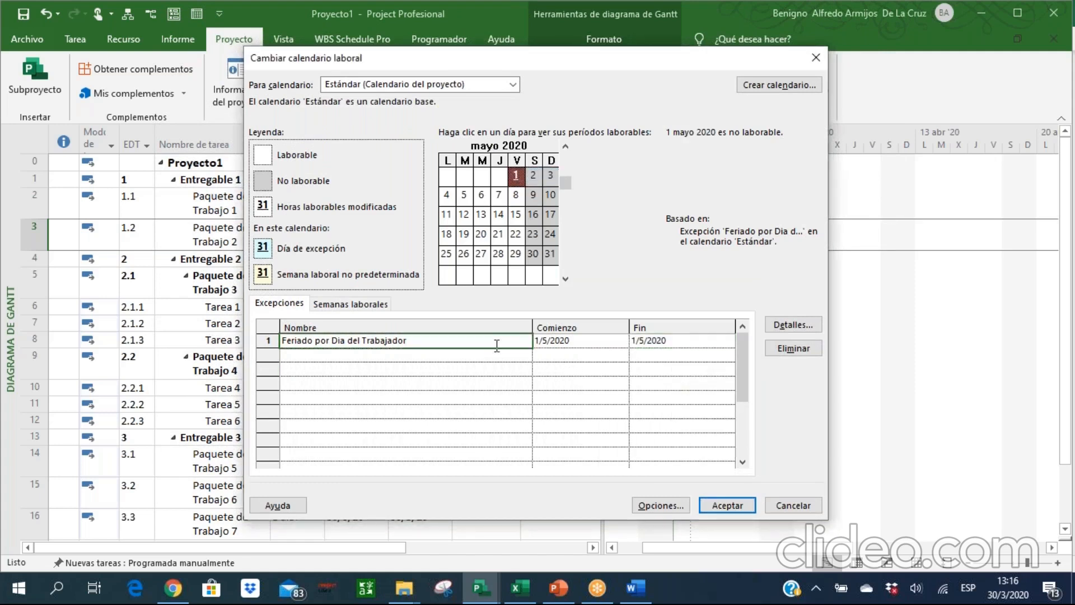
left_click(515, 178)
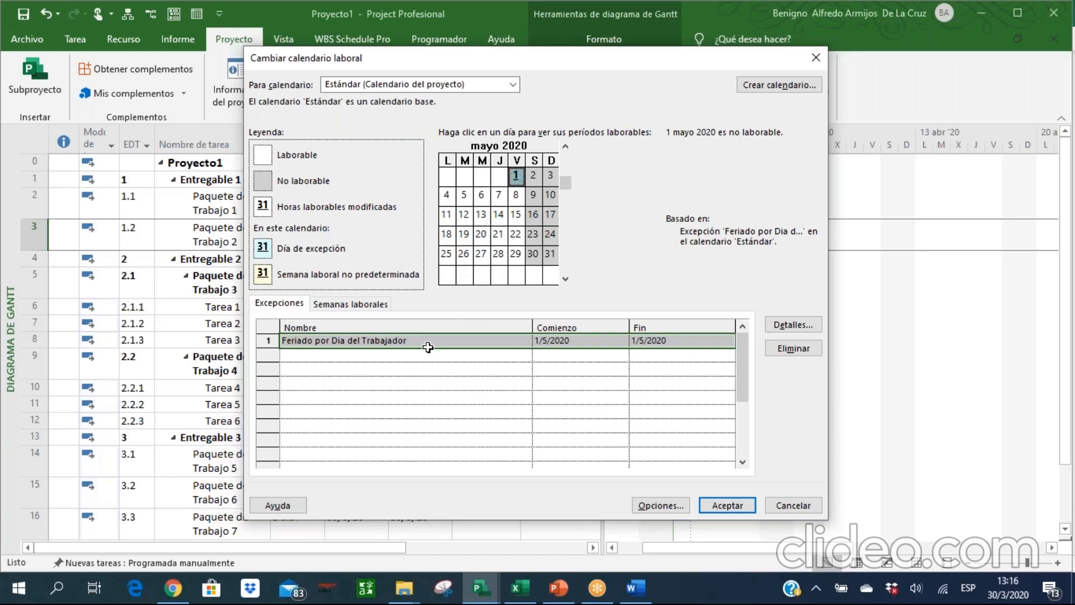
Mark Lunes as non-working in the Estándar calendar's default work week, and restore its project default working periods.
left_click(370, 306)
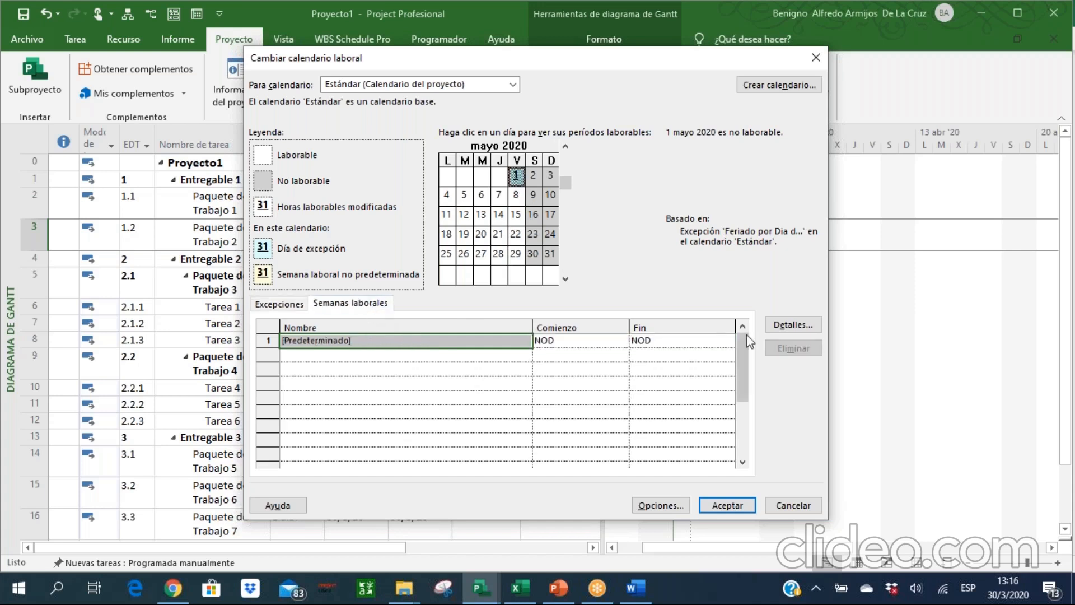
left_click(781, 330)
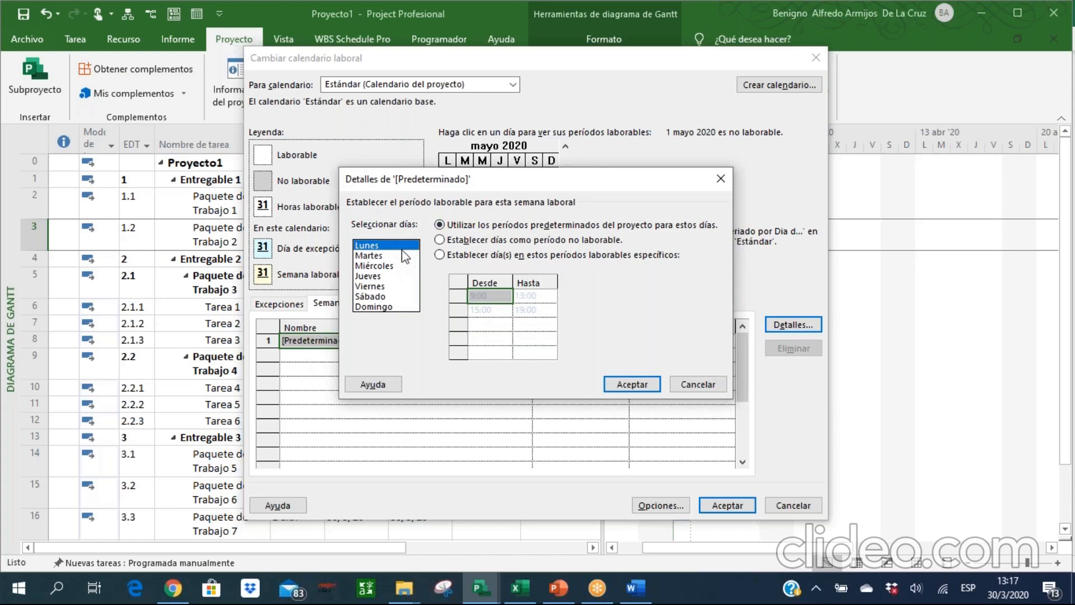
left_click(451, 241)
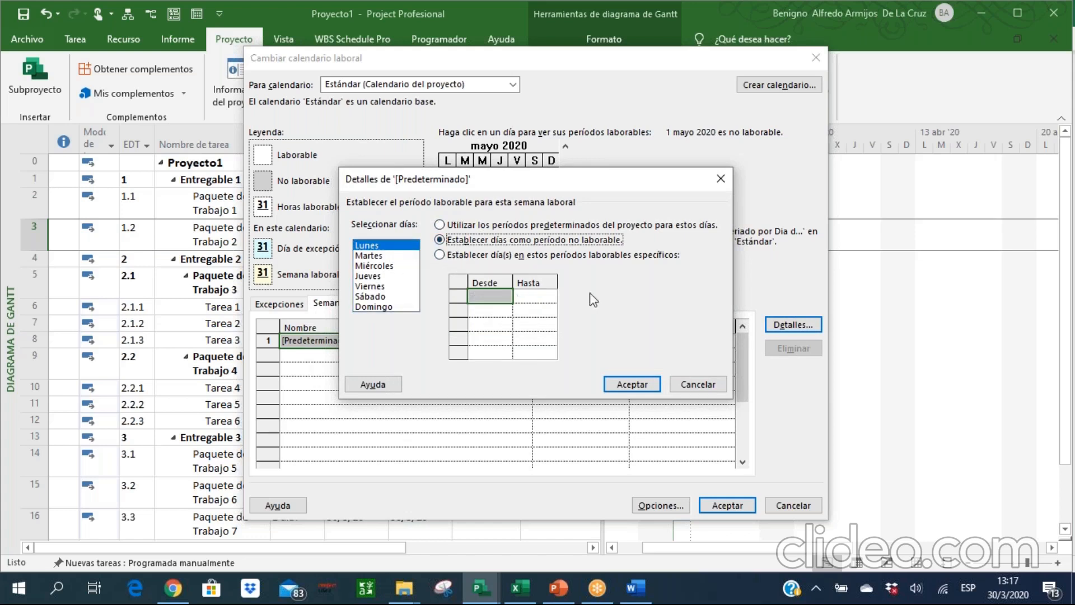
left_click(631, 384)
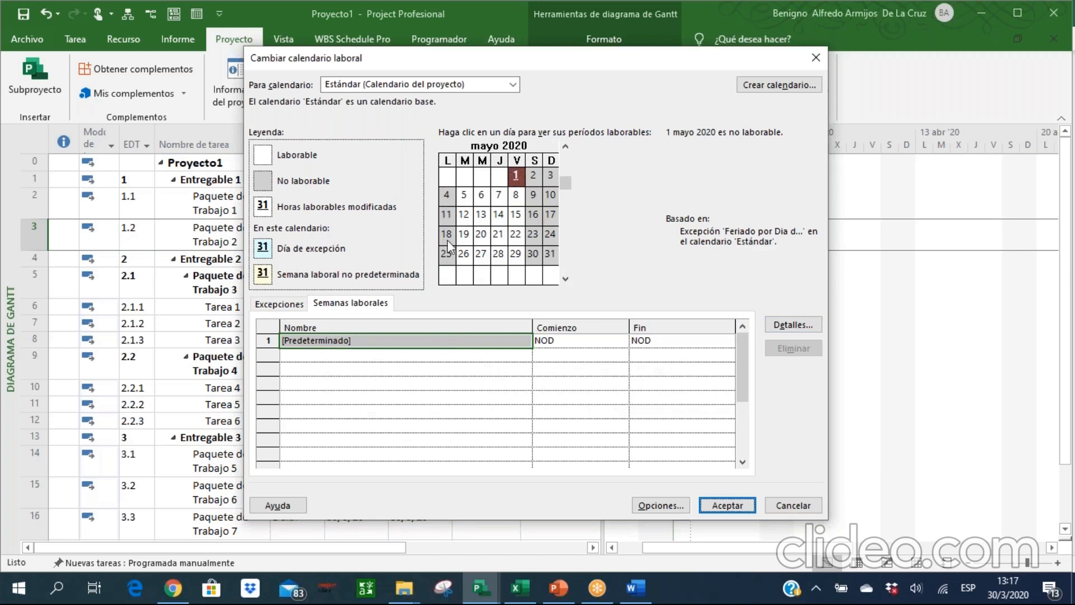
left_click(771, 329)
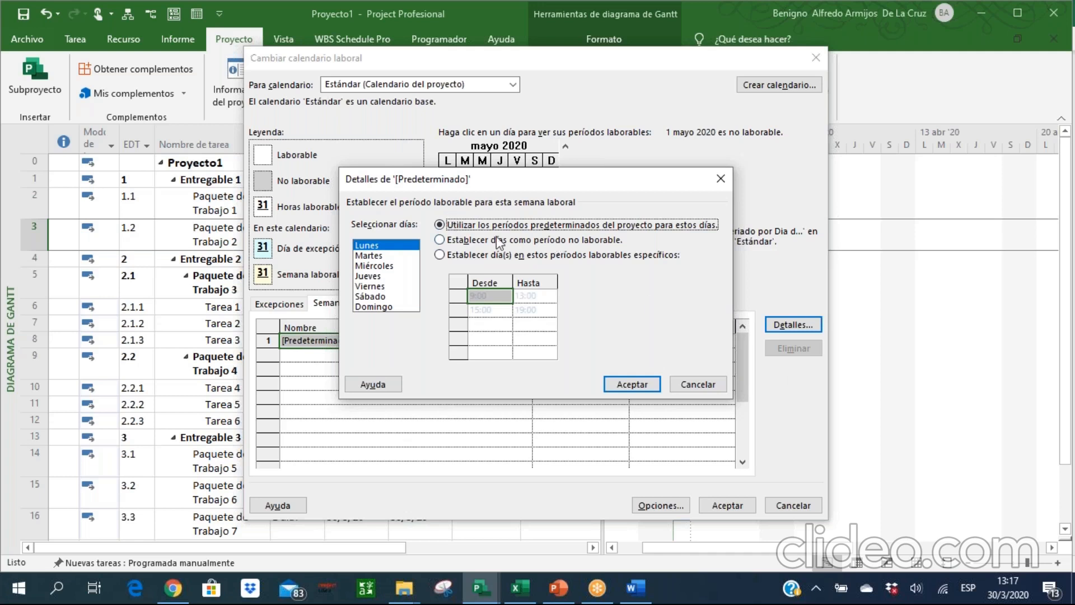
left_click(631, 384)
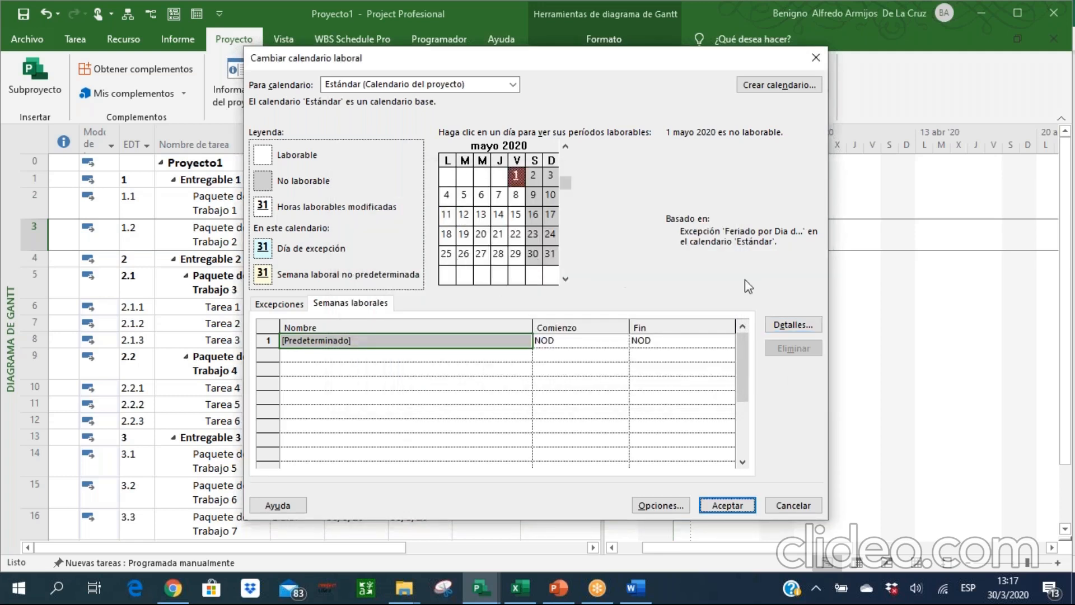
Set all days from Lunes to Domingo in the default work week to use specific working periods.
left_click(778, 325)
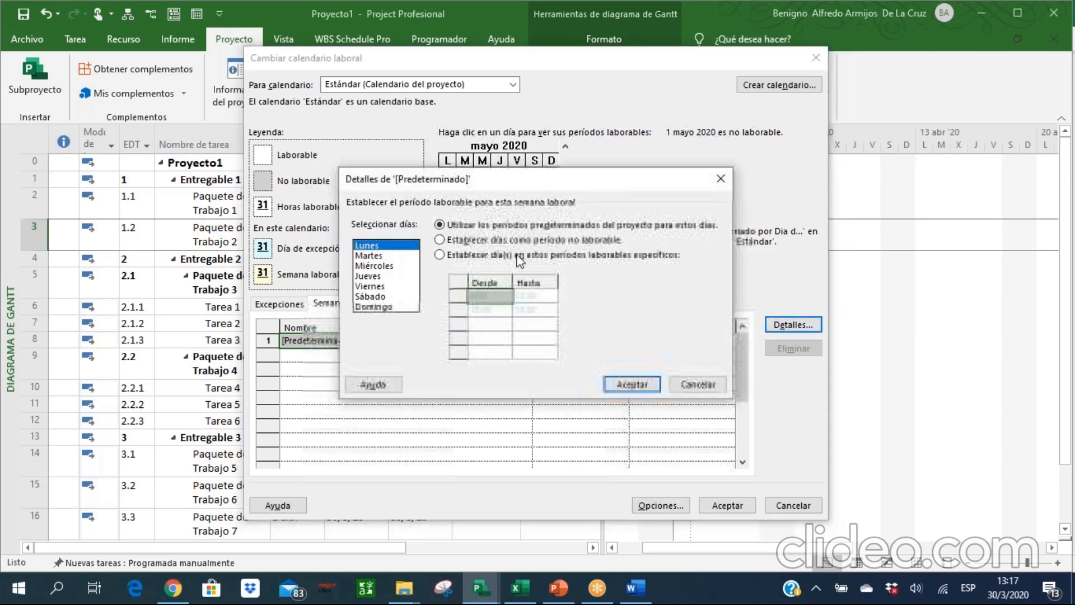
key("shift+Down")
key("shift+Down")
key("shift+Down")
key("shift+Down")
key("shift+Down")
key("shift+Down")
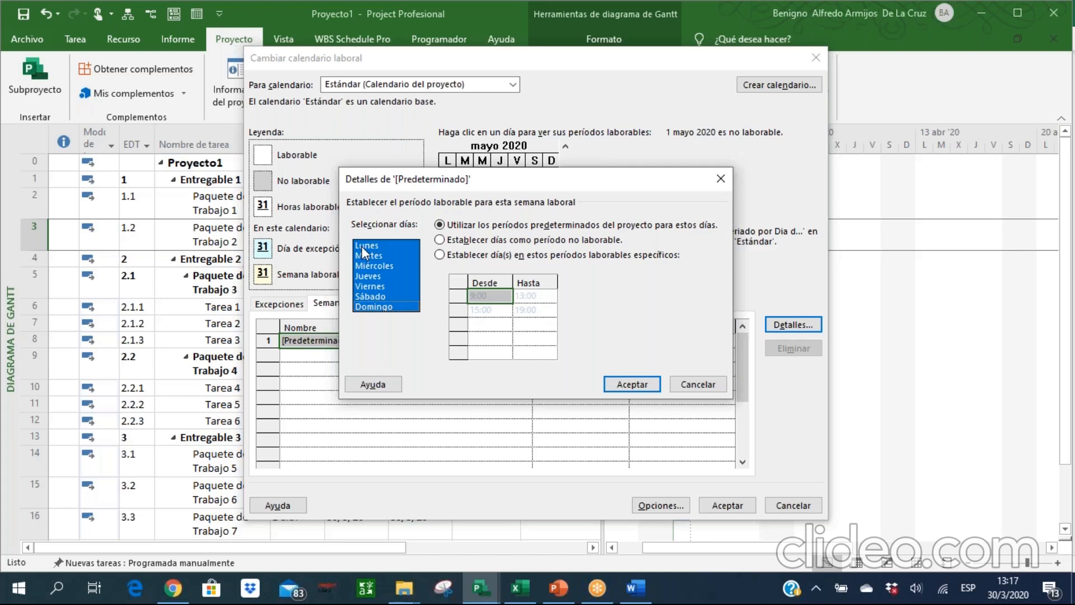
left_click(364, 248)
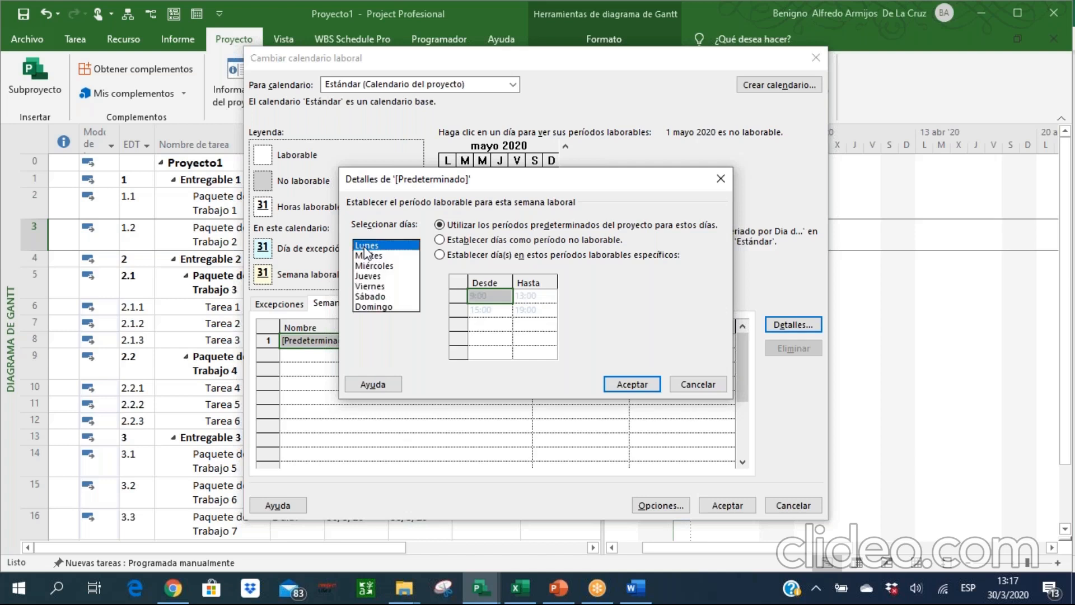
key("shift+Down")
key("shift+Down")
key("shift+Down")
key("shift+Down")
key("shift+Down")
key("shift+Down")
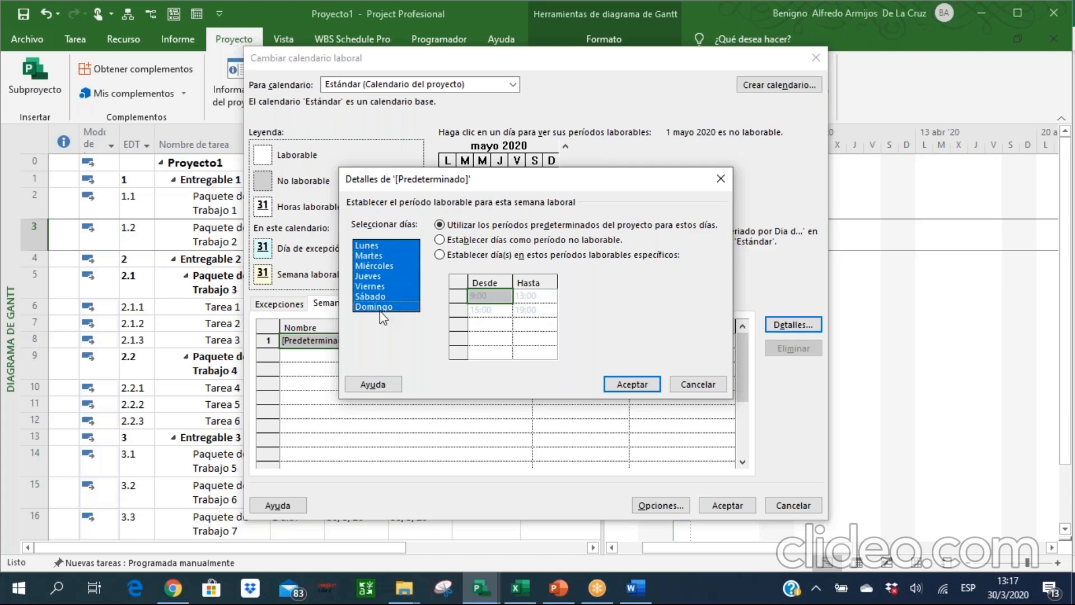
left_click(462, 259)
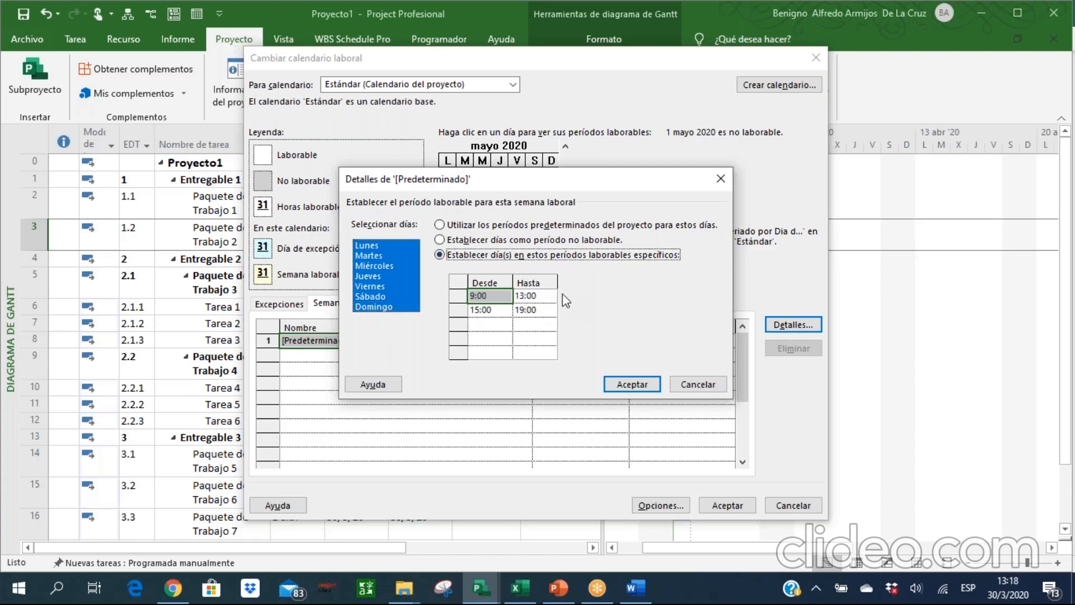
Set the first working period of all selected days from 8:00 to 12:00.
left_click(503, 299)
right_click(476, 295)
left_click(476, 296)
key("BackSpace")
type("8")
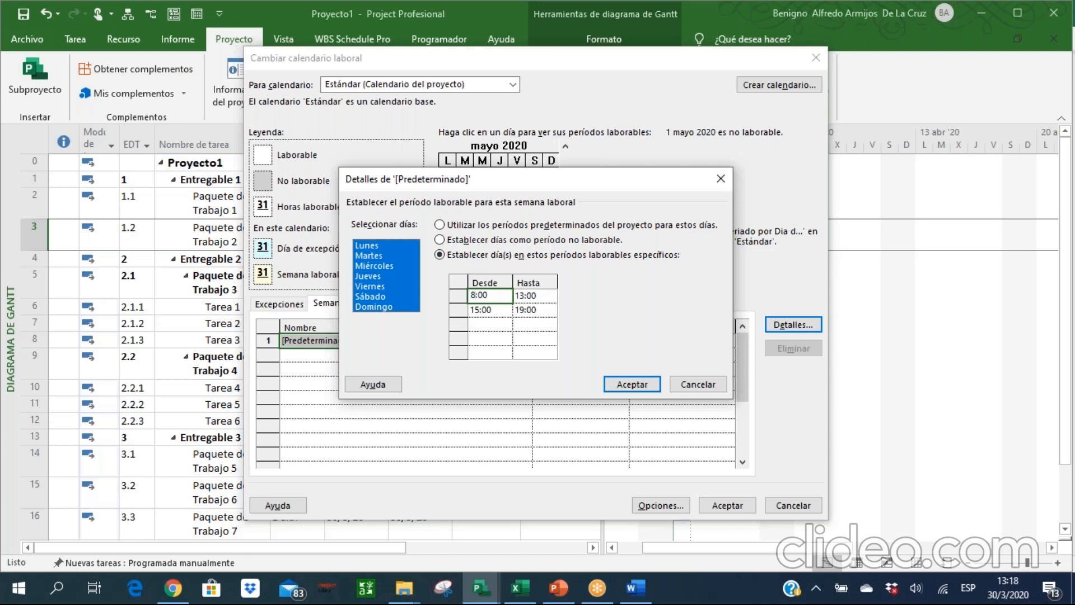
left_click(525, 297)
key("BackSpace")
type("8")
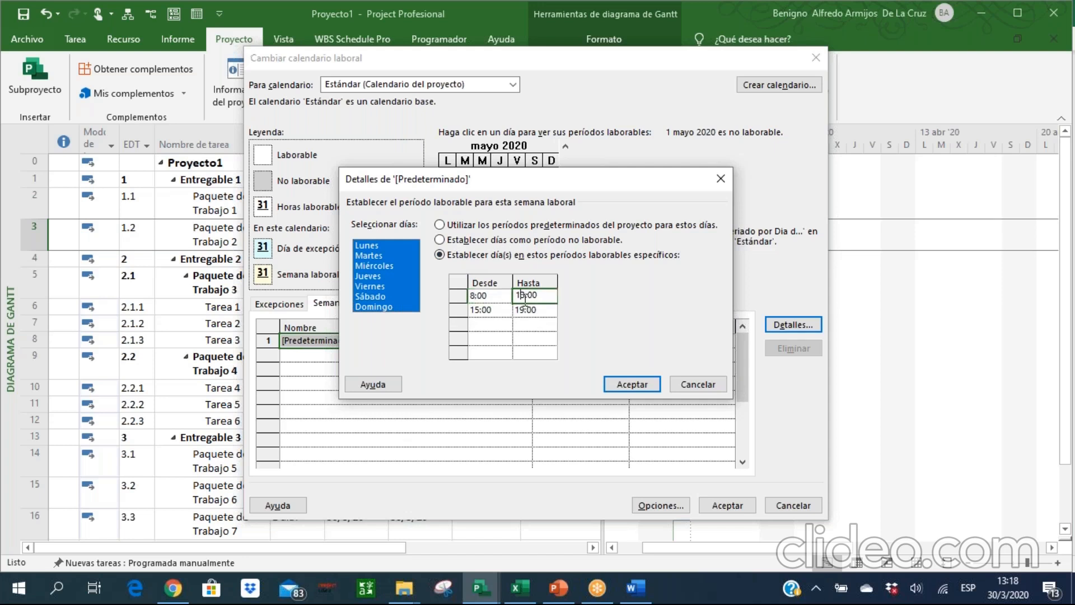
key("BackSpace")
type("4")
key("BackSpace")
type("2")
Set the second working period from 14:00 to 20:00 and accept the default work week details.
left_click(480, 310)
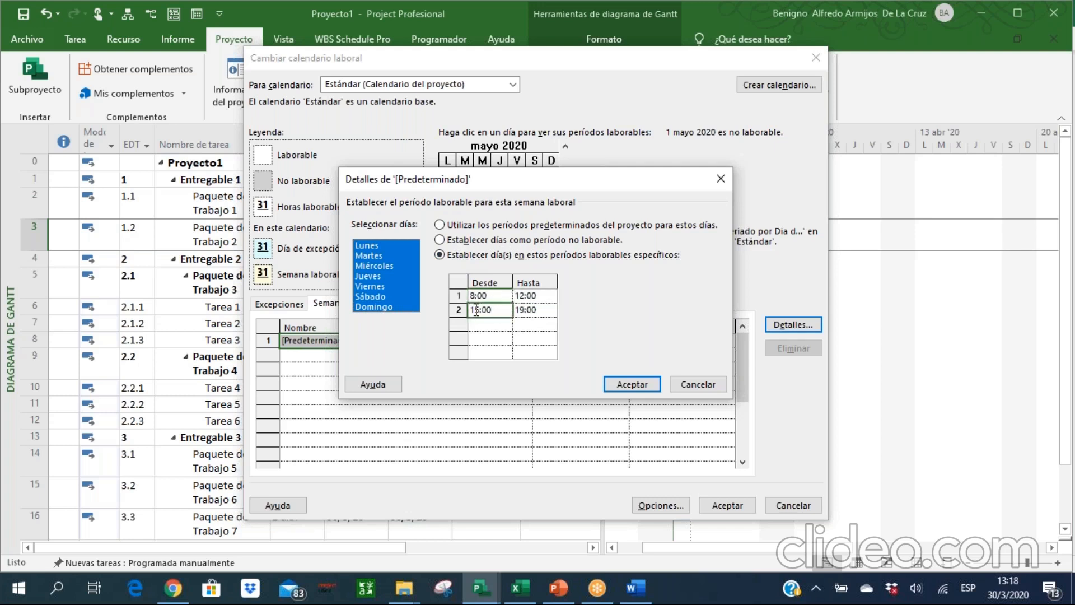
left_click(477, 309)
key("BackSpace")
type("4")
left_click(518, 310)
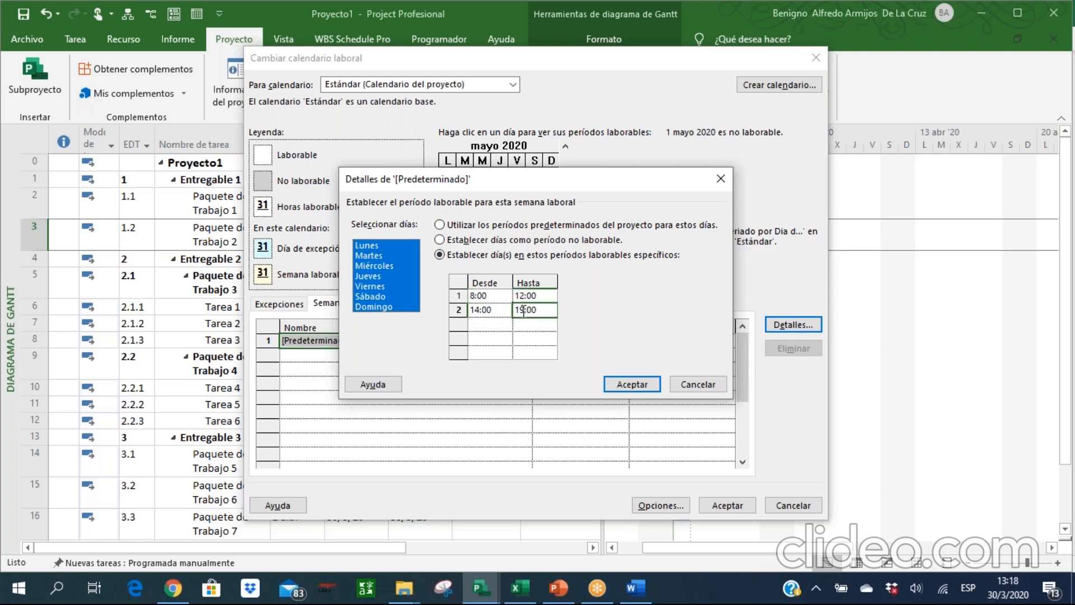
key("BackSpace")
key("BackSpace")
type("20")
left_click(627, 384)
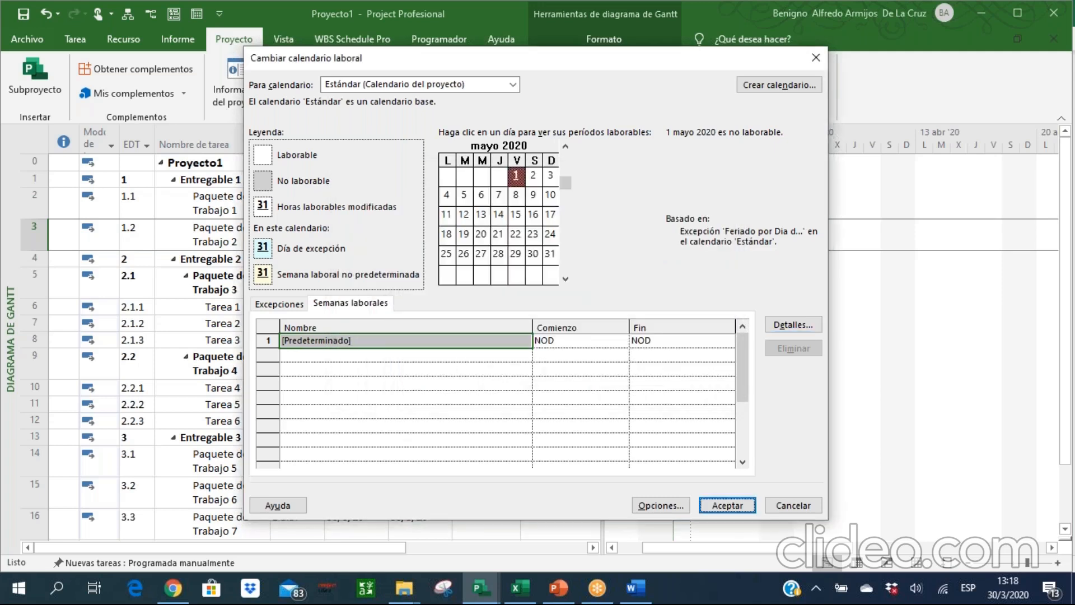
Check the working periods of 7, 14 and 19 May 2020 and review the calendar's list of exceptions.
left_click(499, 196)
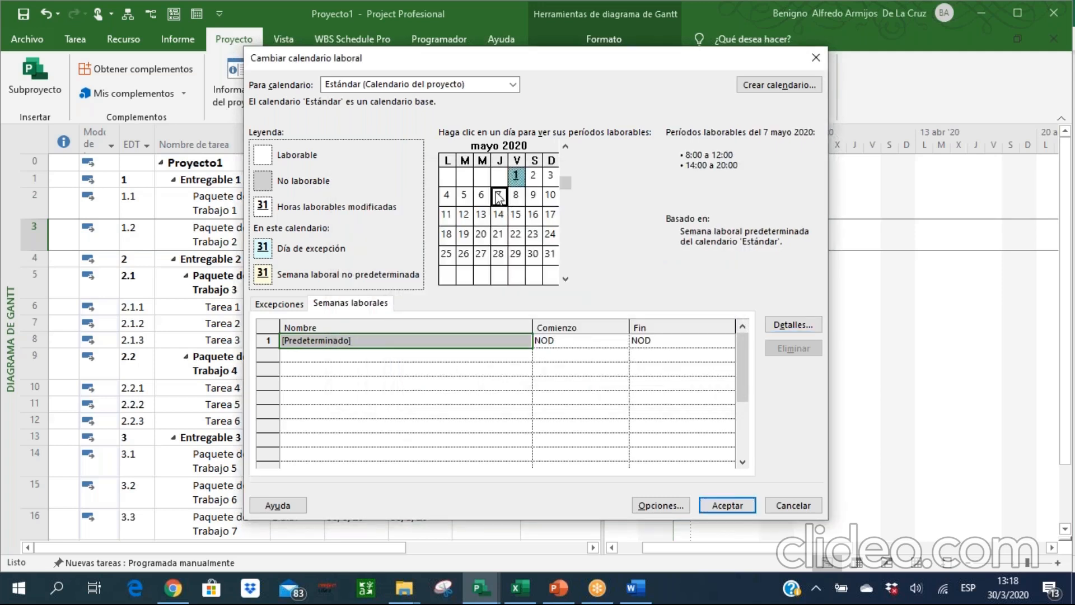
left_click(498, 215)
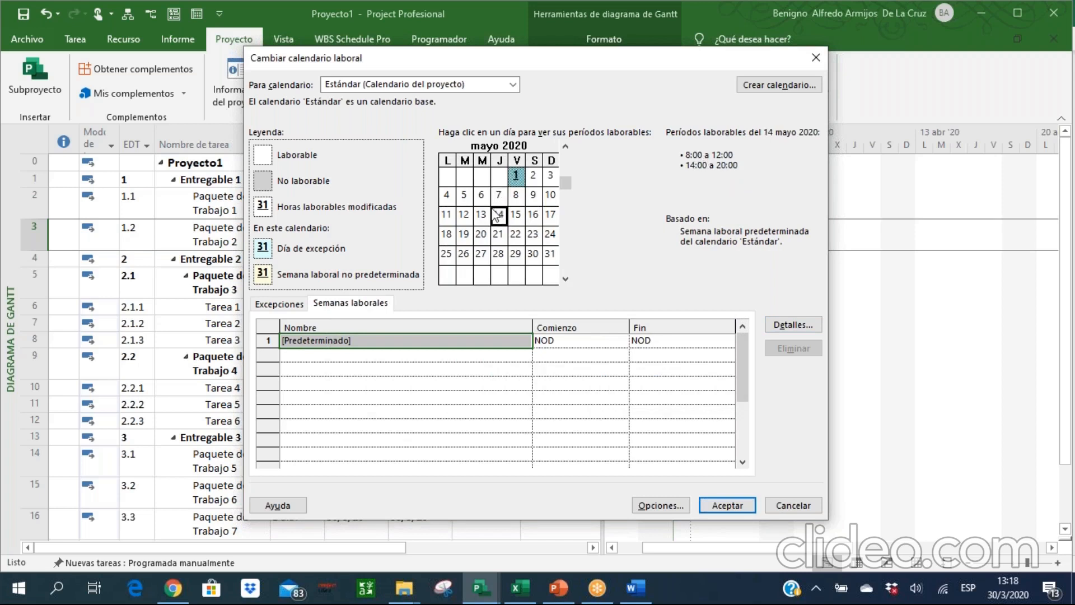
left_click(465, 234)
left_click(293, 304)
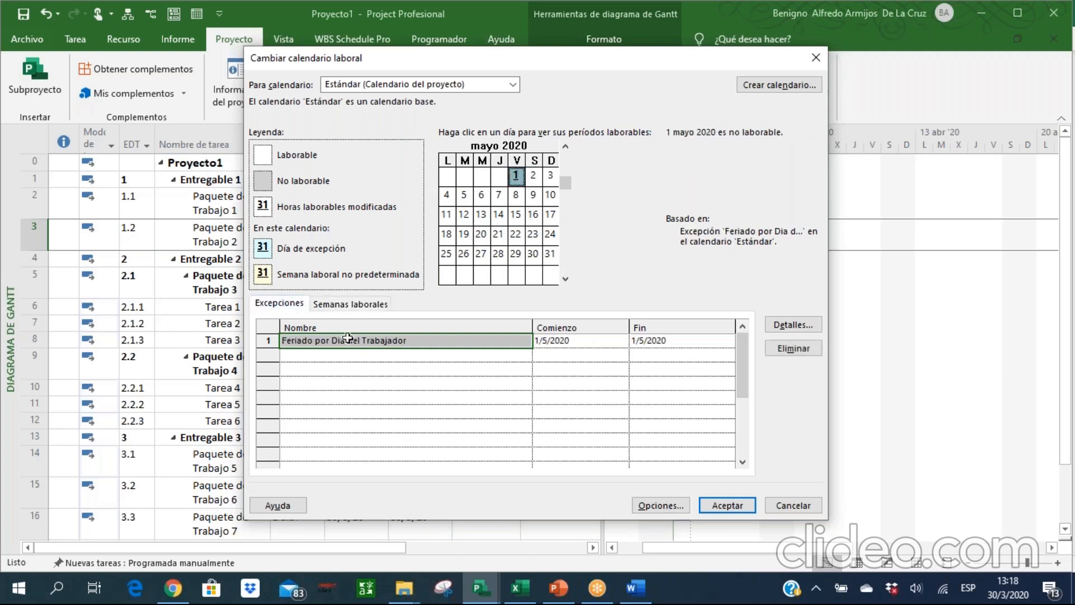
Review the default work week's hours for Miércoles and Lunes, and accept the Estándar calendar changes.
left_click(367, 303)
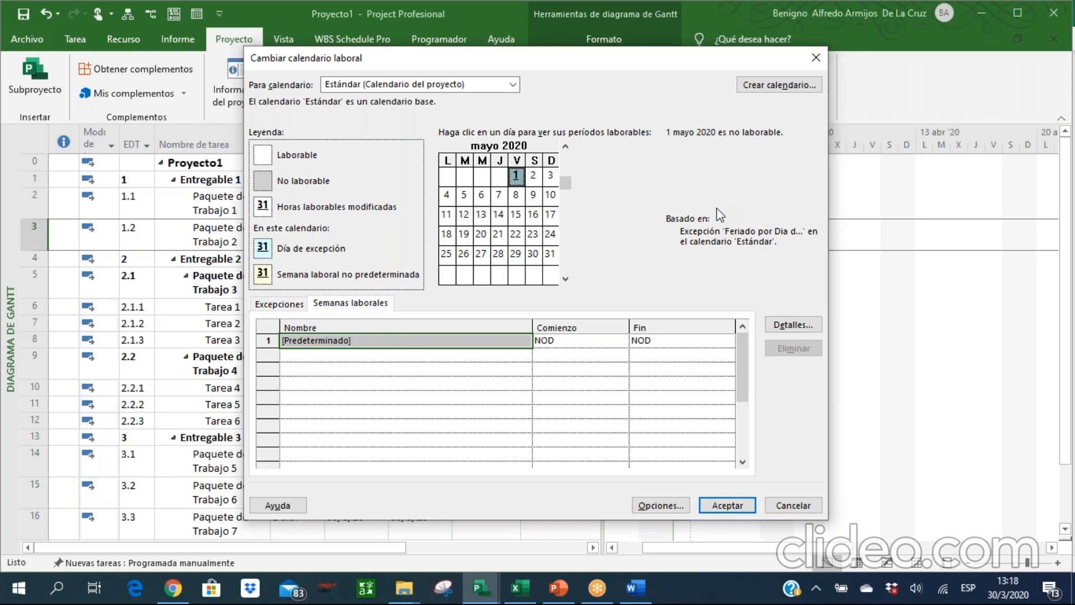
left_click(783, 324)
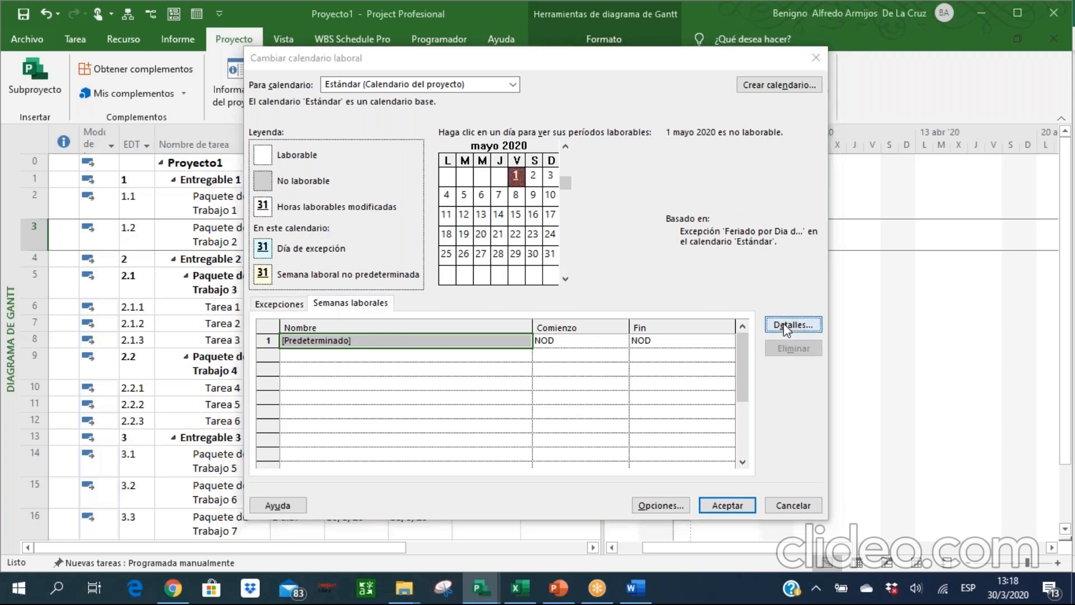
left_click(377, 267)
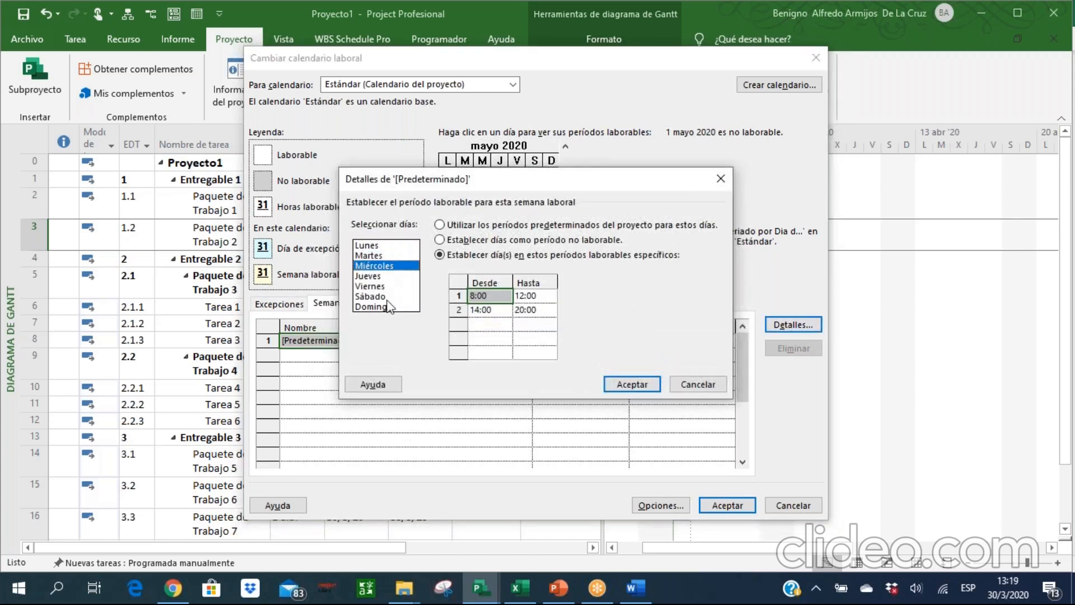
left_click(390, 246)
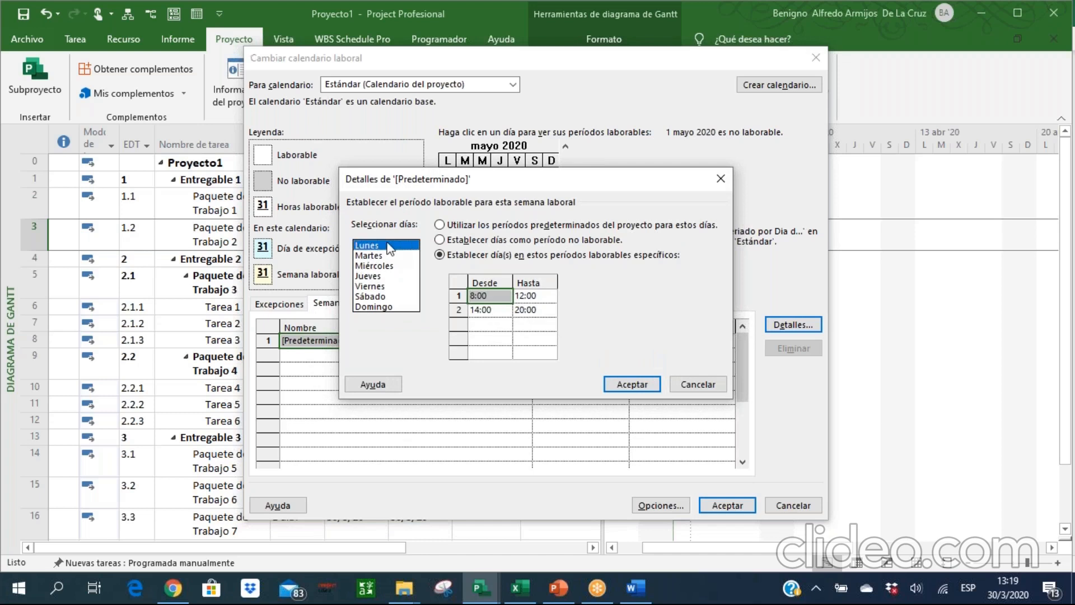
left_click(642, 384)
left_click(727, 505)
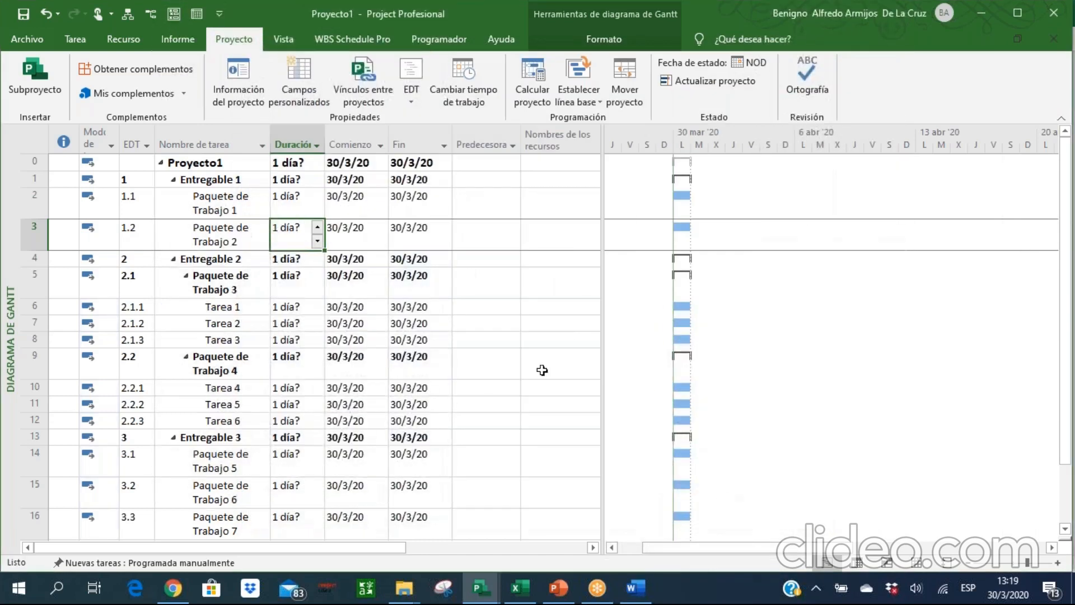
Switch to PowerPoint and show the "Procesos de Diseño del Cronograma" slide in full-screen presentation.
left_click(557, 587)
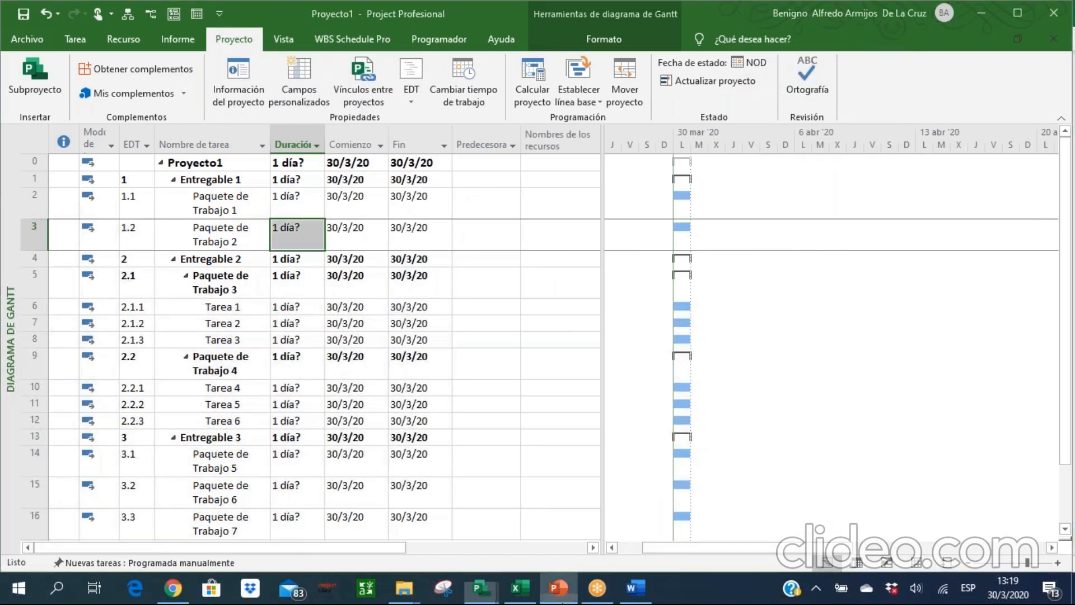
left_click(903, 564)
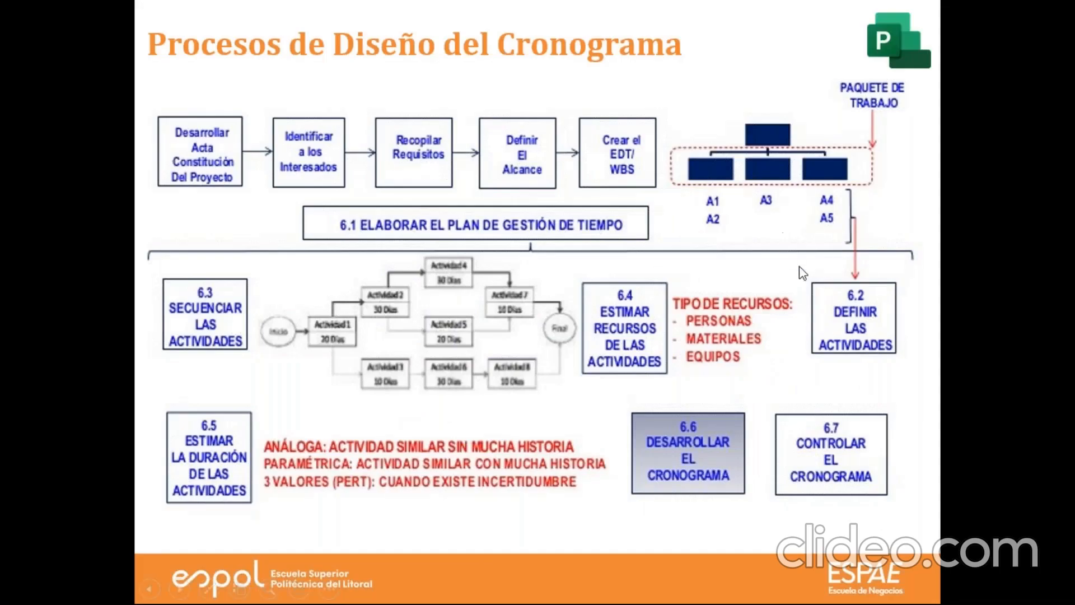
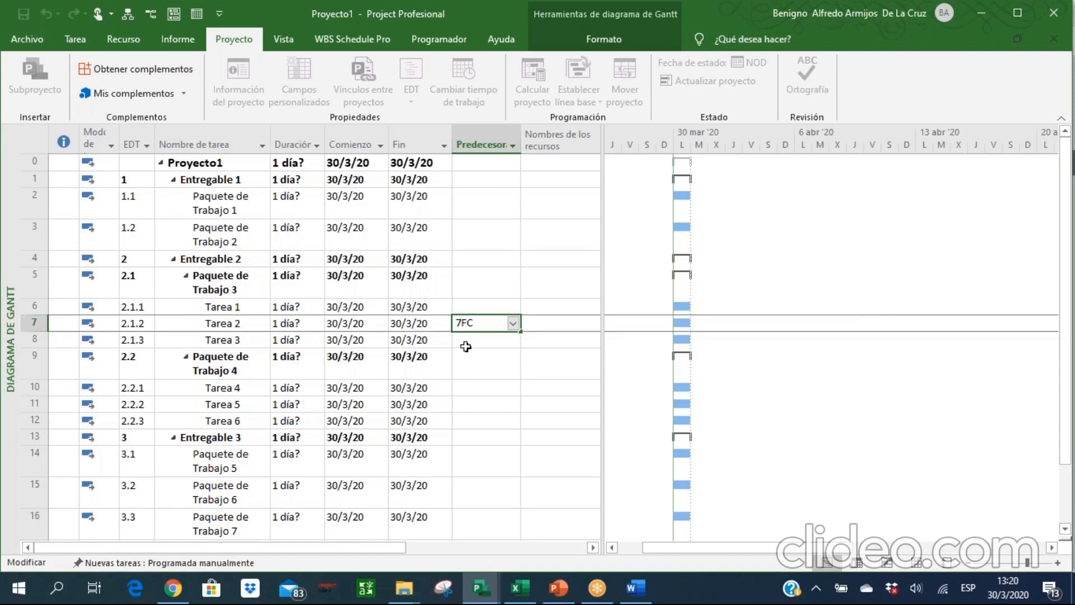
Set the predecessor of Tarea 2 to task 6 with the default finish-to-start link.
key("BackSpace")
type("6")
key("Return")
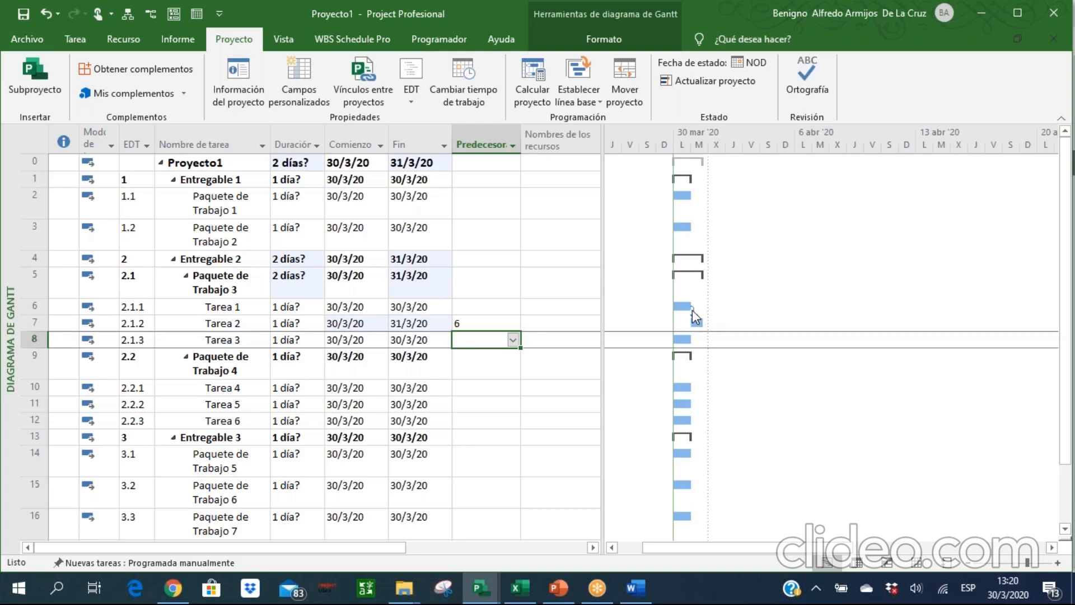
Switch to Chrome to review the PDF's "Tipo de dependencias del PDM" section, and return to the Proyecto1 schedule in Project.
left_click(560, 596)
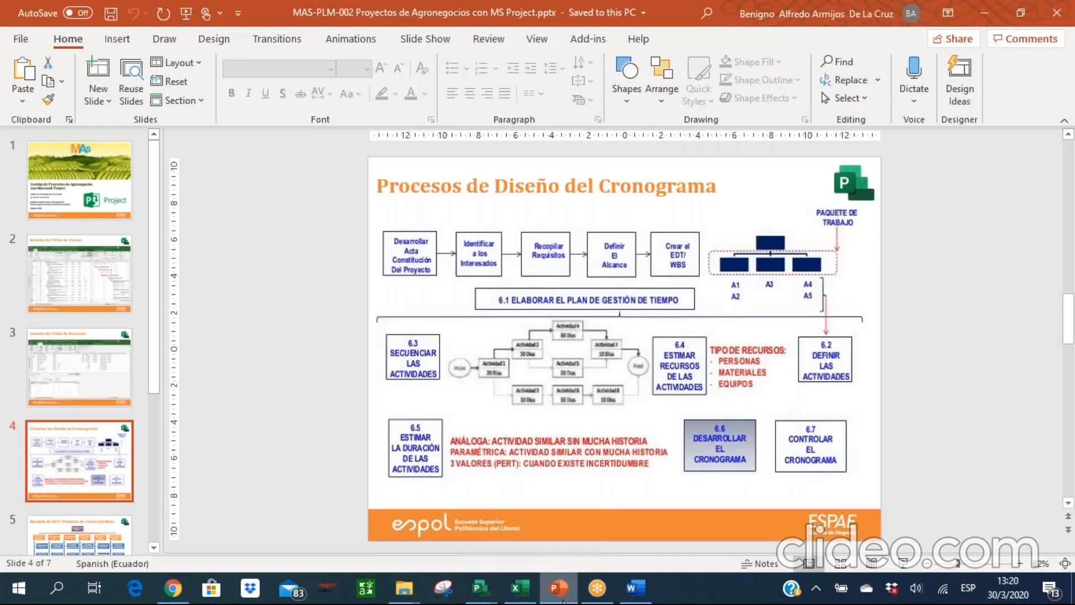
left_click(173, 588)
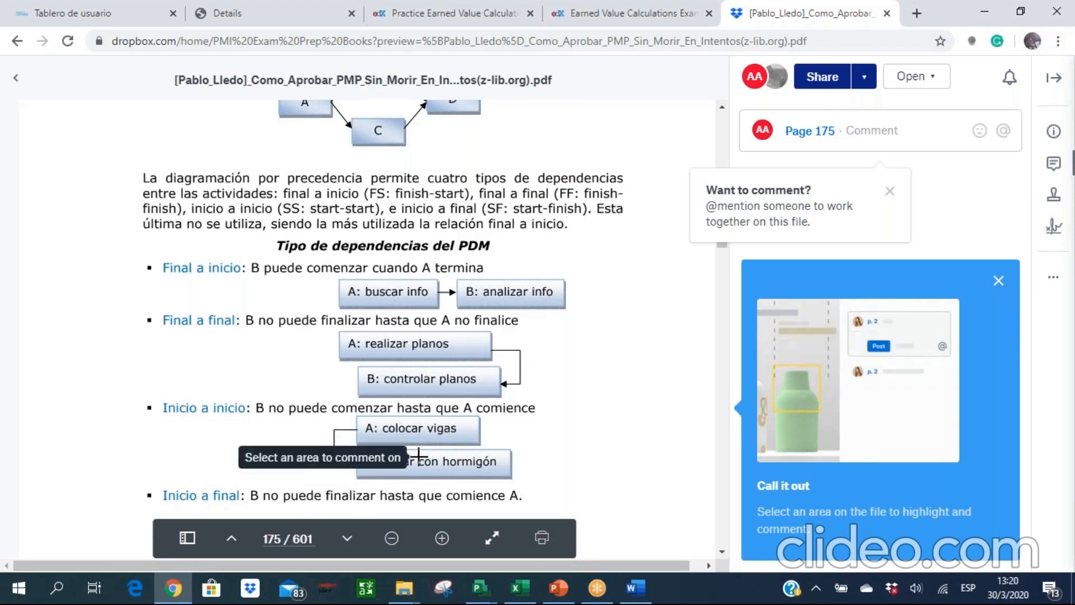
left_click(488, 598)
left_click(560, 546)
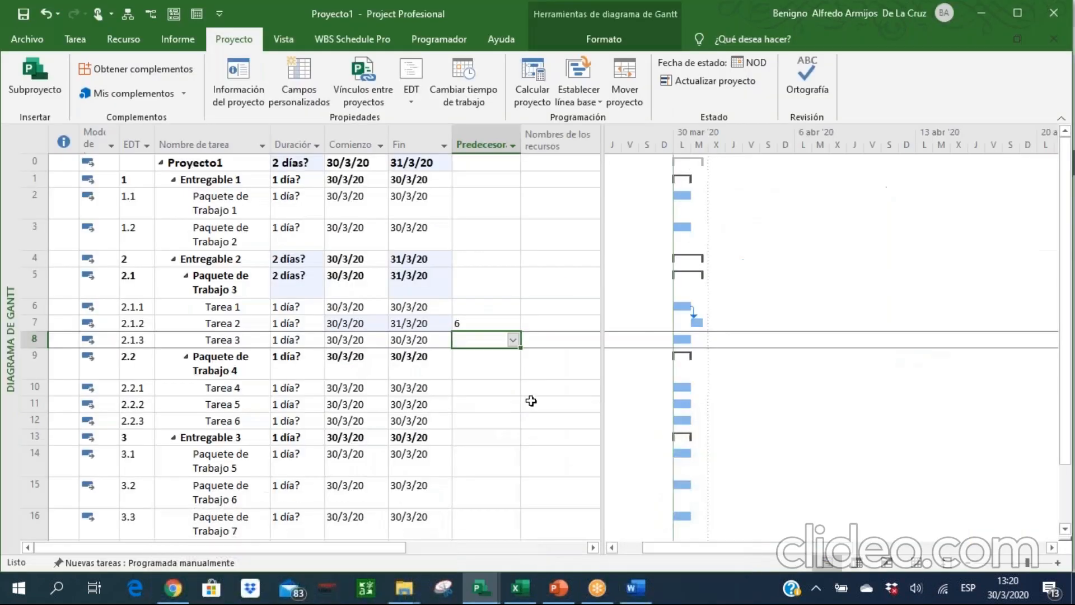
Change the predecessor of Tarea 2 to a start-to-start link, 6CC.
left_click(468, 324)
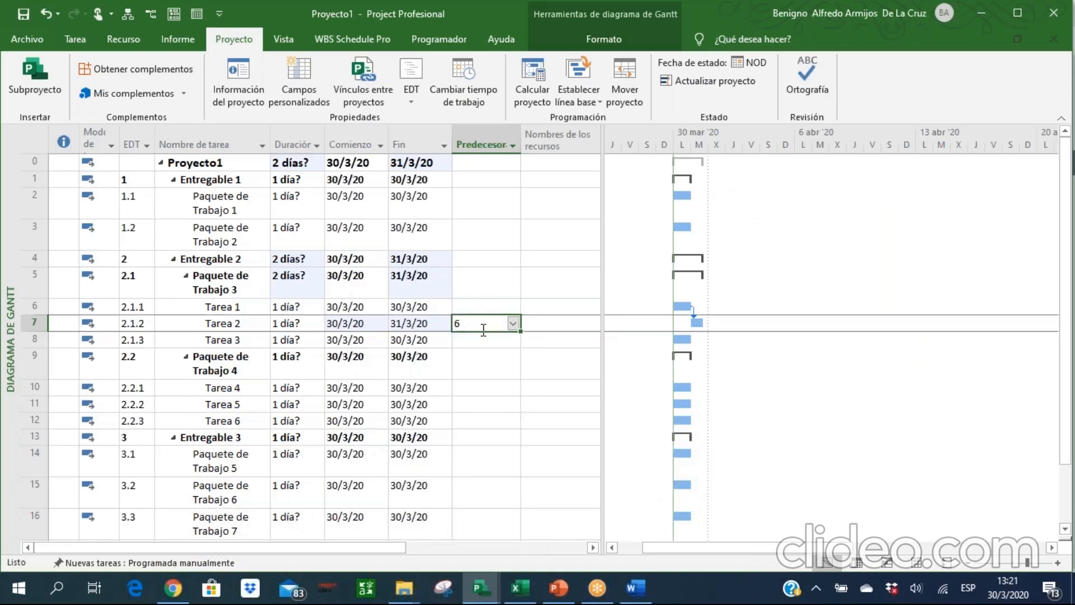
left_click(483, 330)
type("CC")
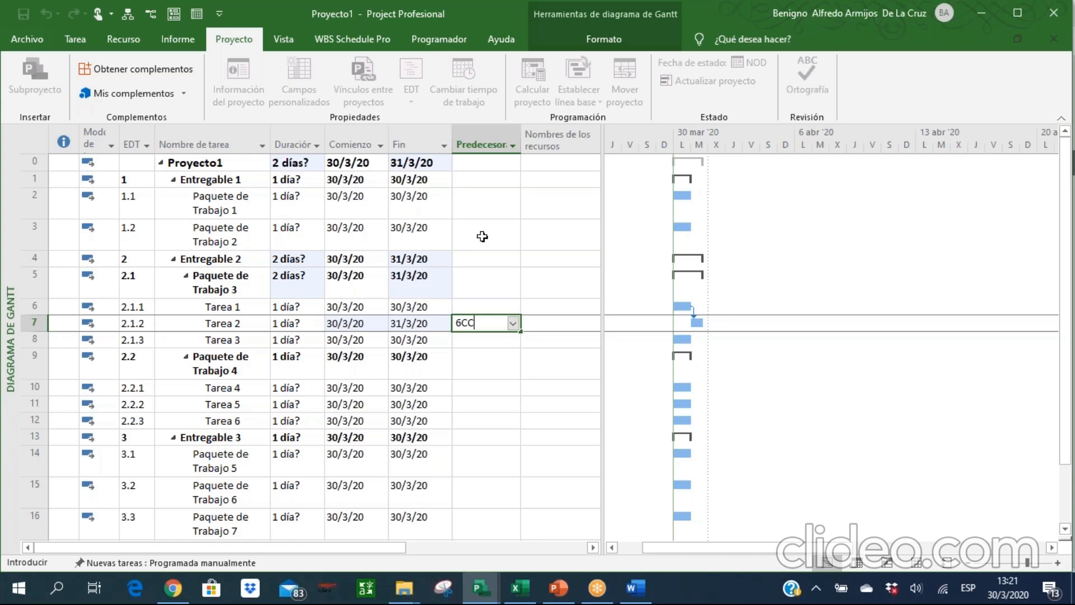
key("Return")
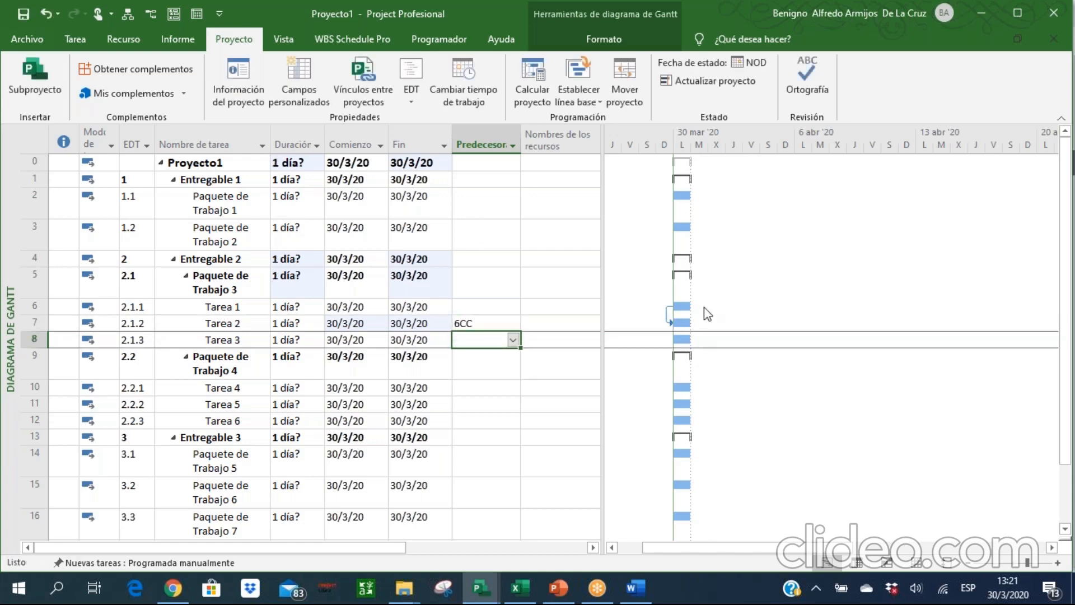
Undo and restore the 6CC link of Tarea 2 to compare both link types in the Gantt chart.
key("Up")
type("6")
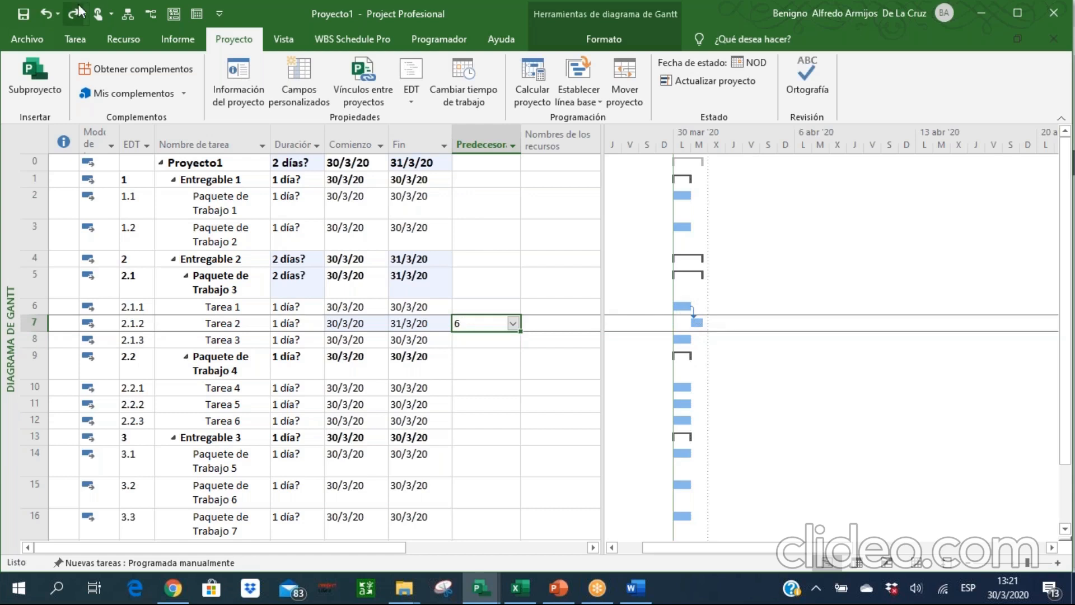
left_click(73, 15)
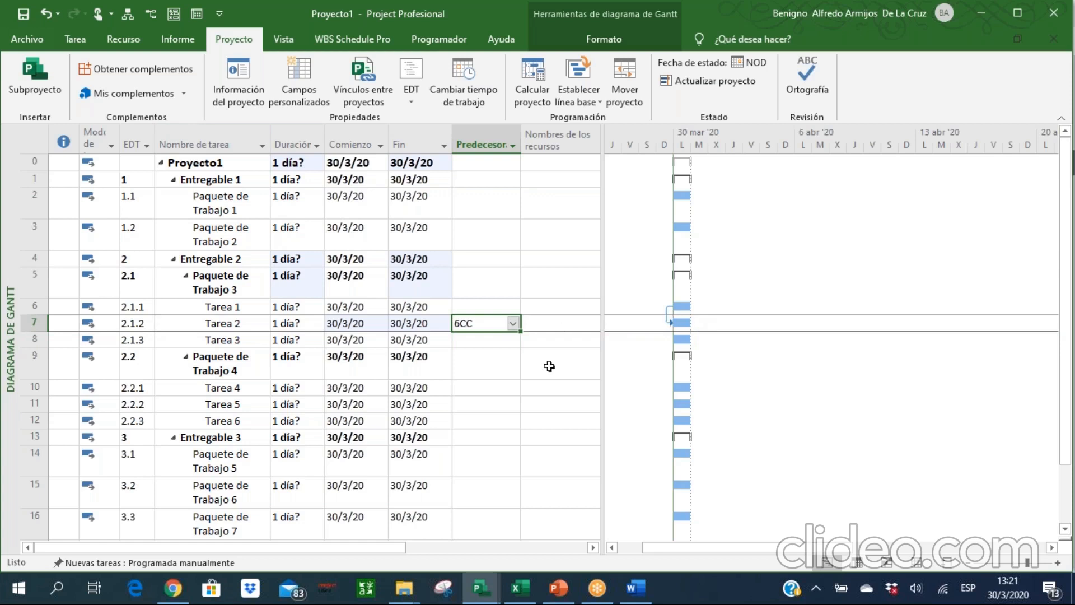
Consult the dependency types in the Chrome PDF, and change Tarea 2's predecessor in Project to the finish-to-finish link 6FF.
left_click(172, 587)
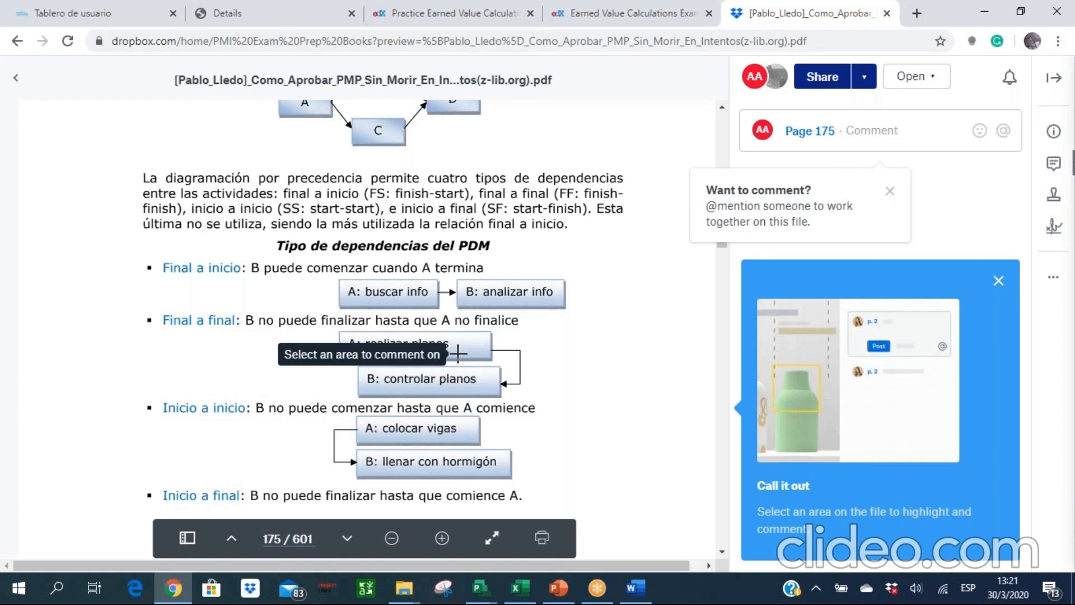
key("alt+Tab")
key("F2")
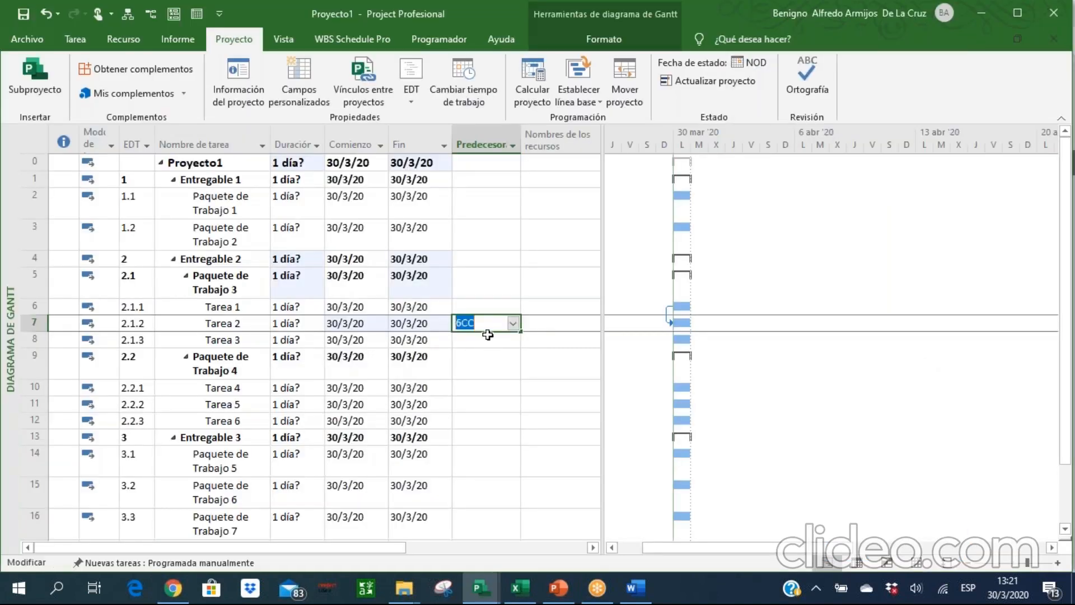
key("BackSpace")
key("BackSpace")
type("FF")
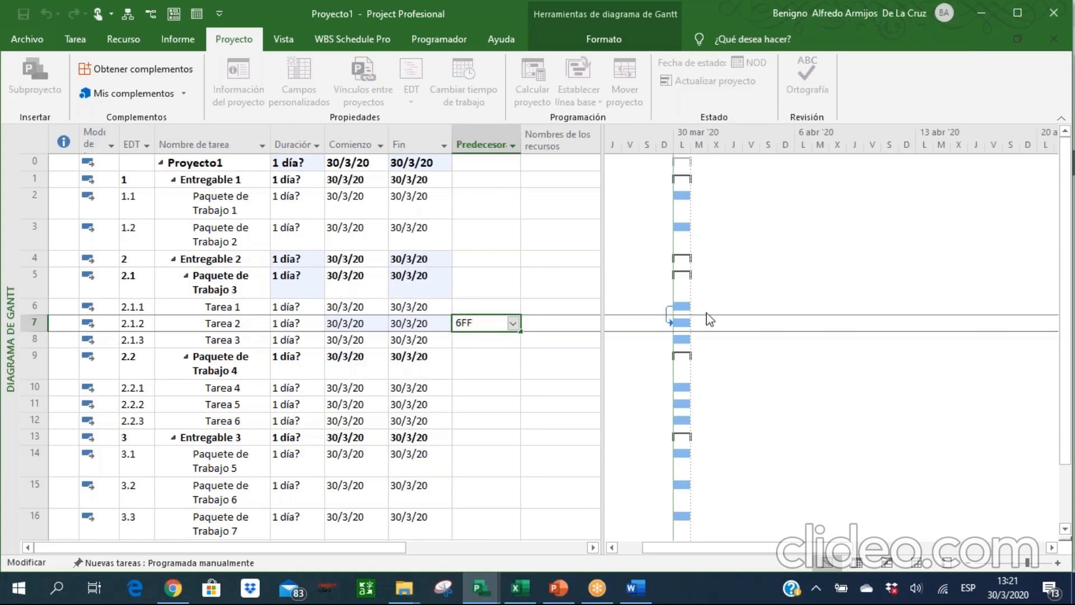
key("Return")
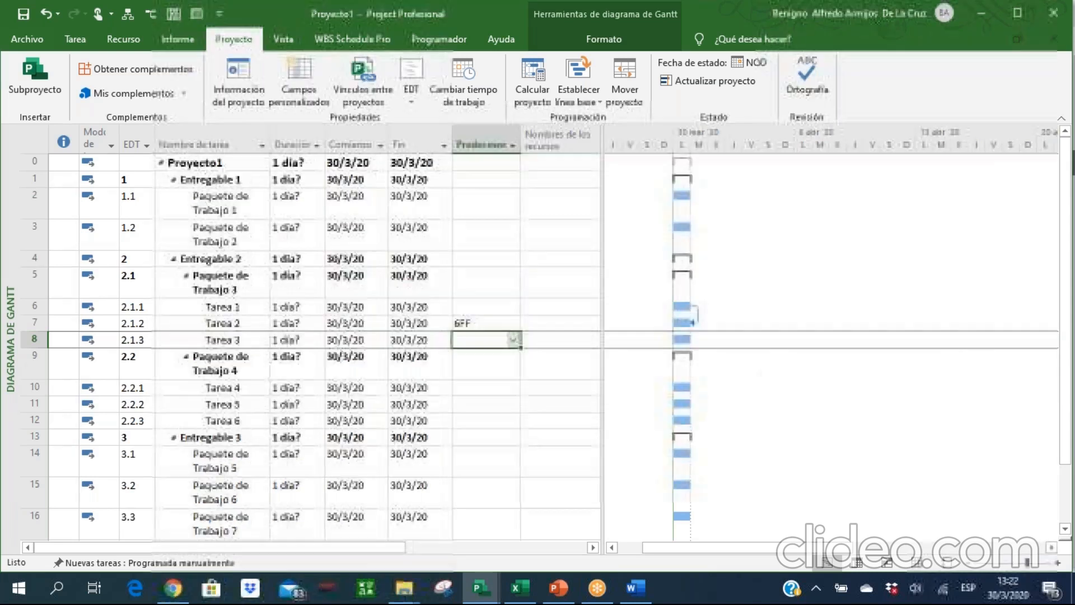
Switch to Chrome to read the "Inicio a final" dependency definition in the PDF, and return to Project.
left_click(173, 594)
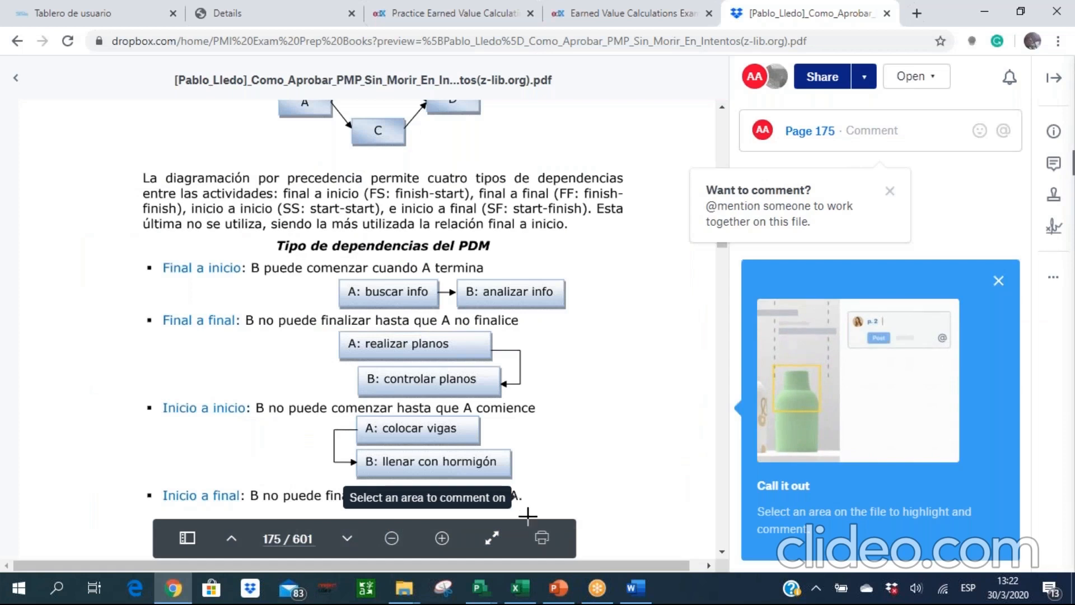
left_click(720, 552)
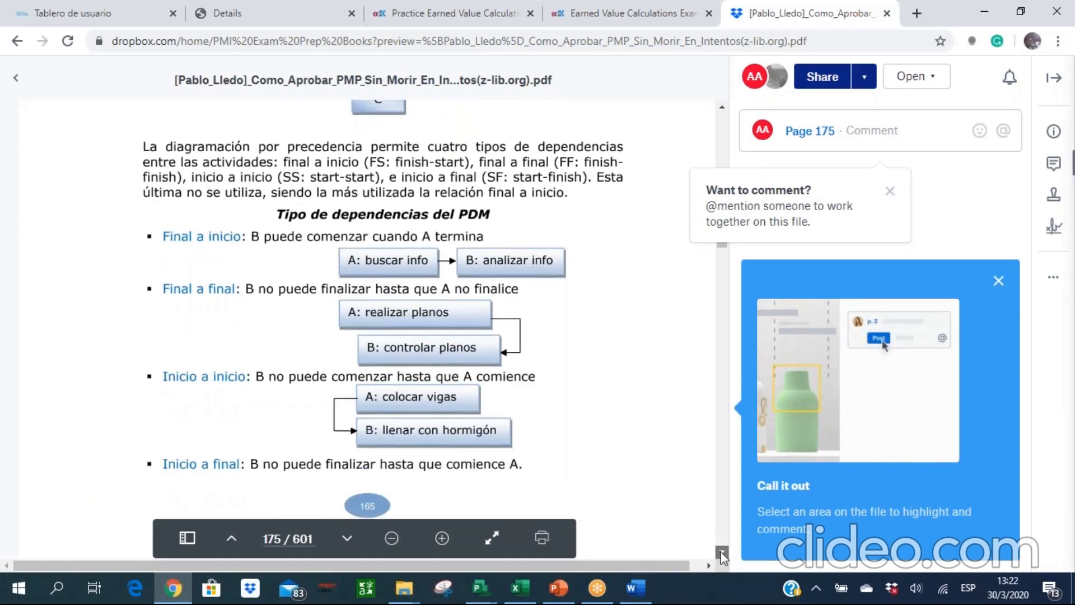
left_click(721, 551)
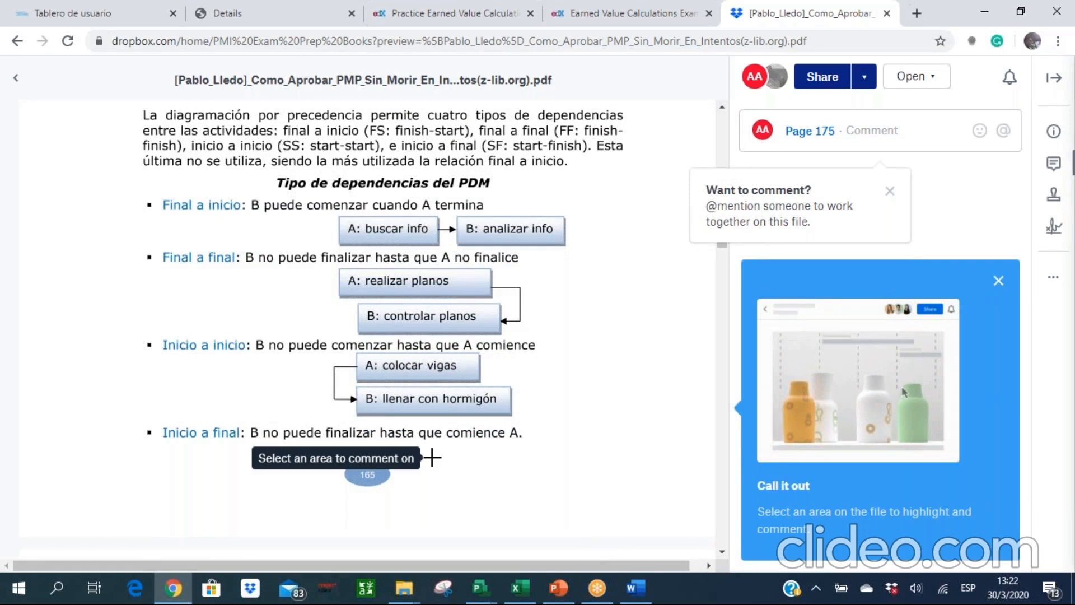
key("alt+Tab")
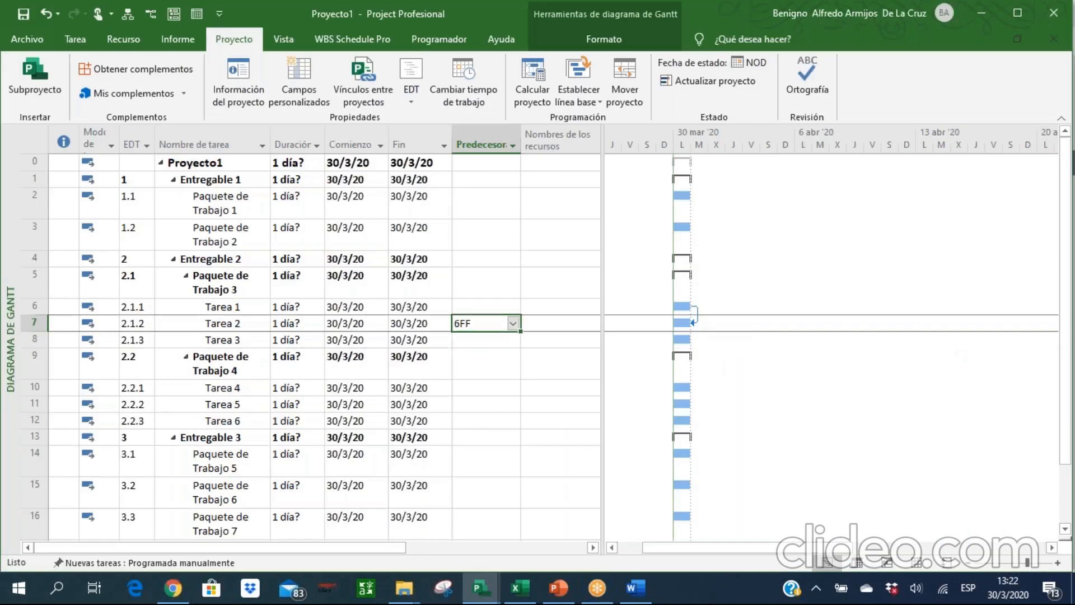
Change Tarea 2's predecessor to the start-to-finish link 6CF, allowing the task to start before the project start date.
key("F2")
key("BackSpace")
key("BackSpace")
type("CF")
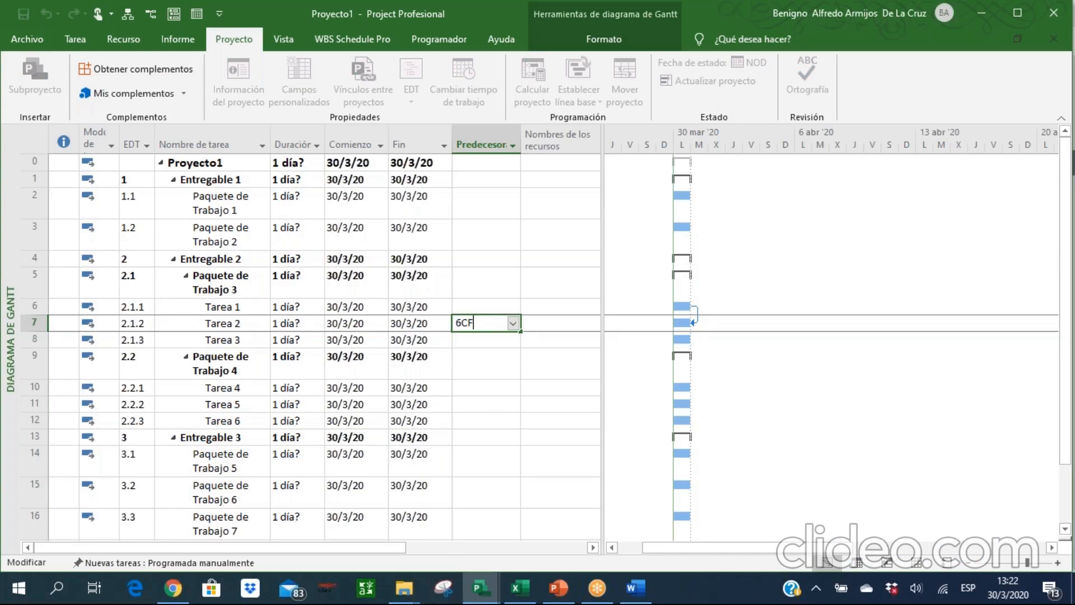
key("Return")
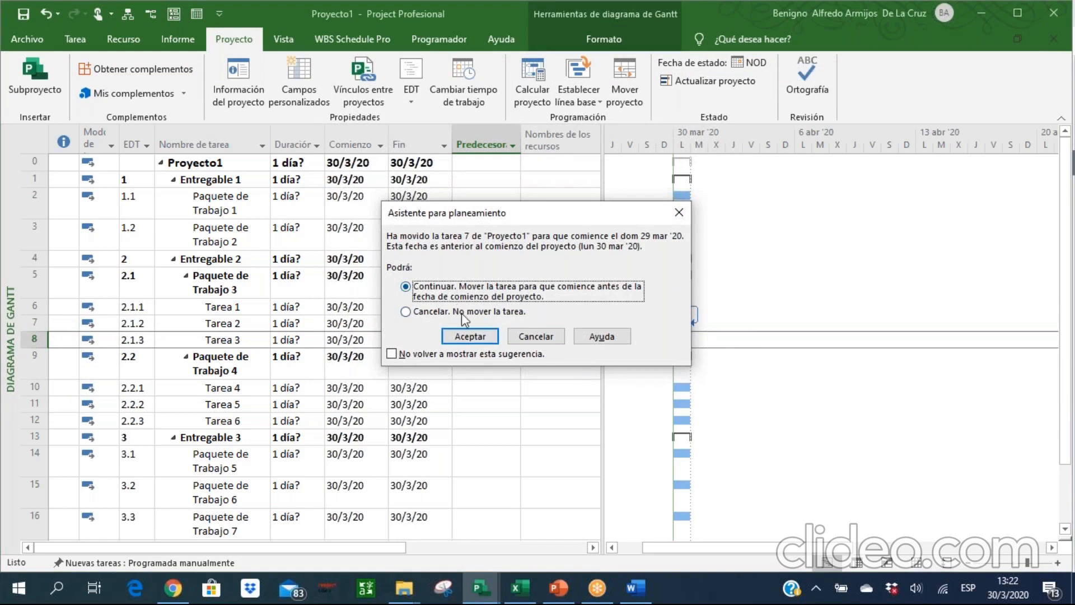
left_click(469, 335)
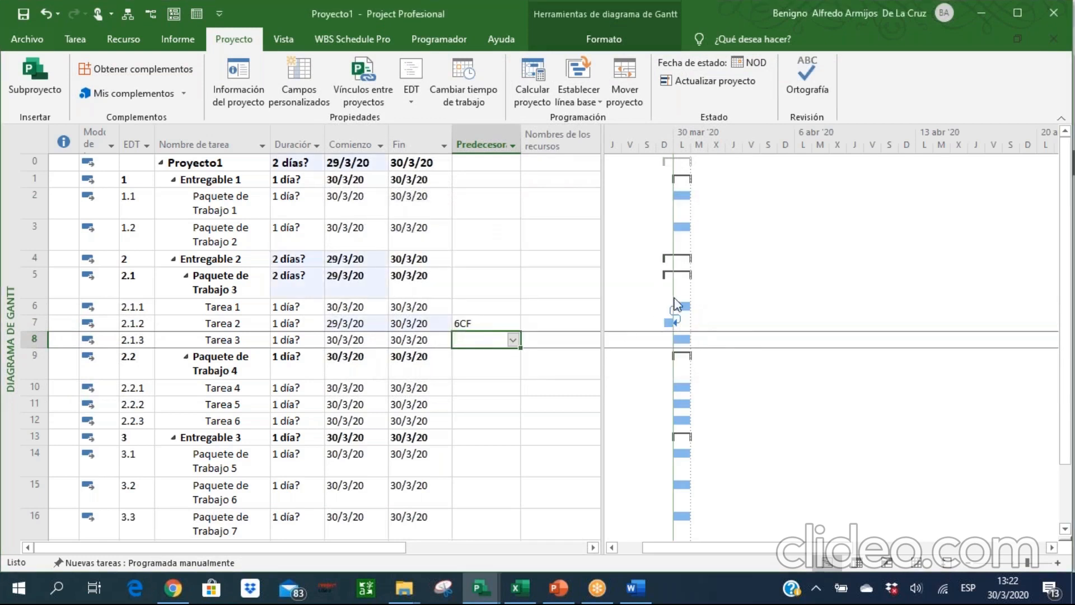
Undo and restore the 6CF link of Tarea 2 to compare its effect in the Gantt chart.
key("ctrl+z")
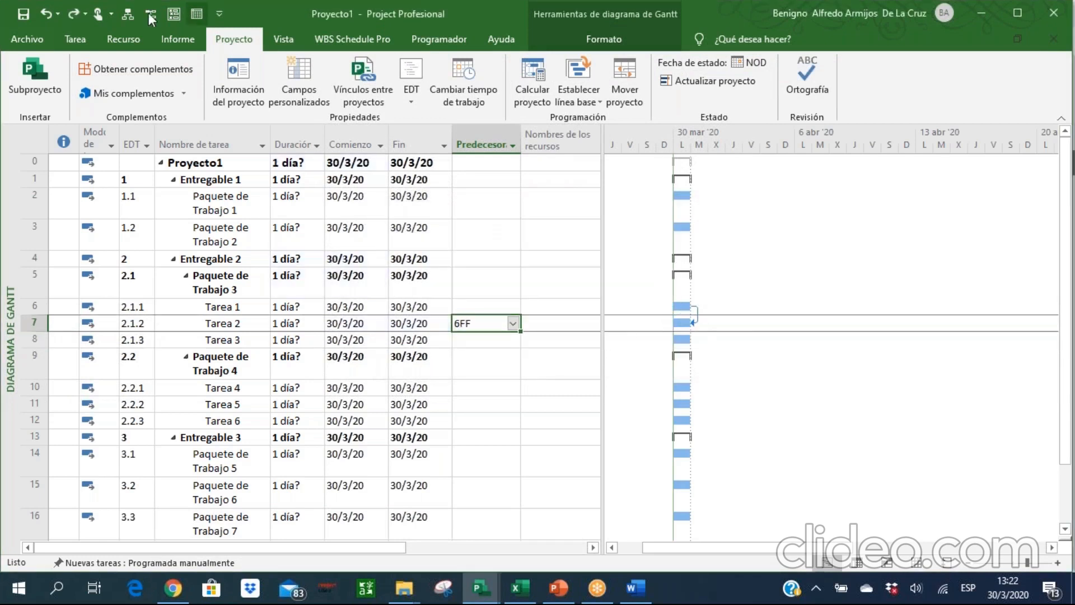
left_click(74, 12)
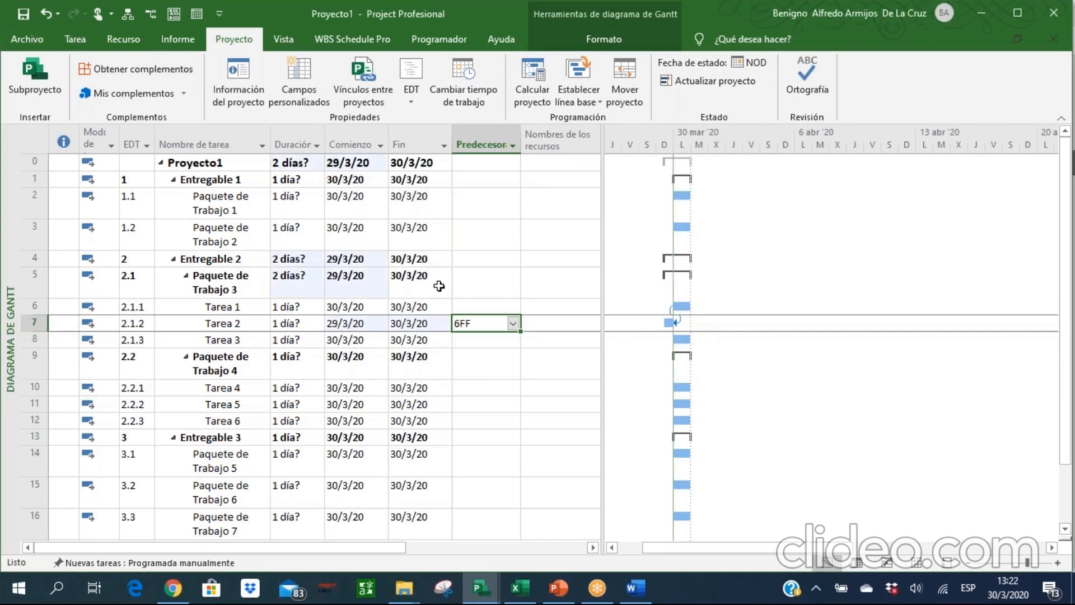
left_click(484, 326)
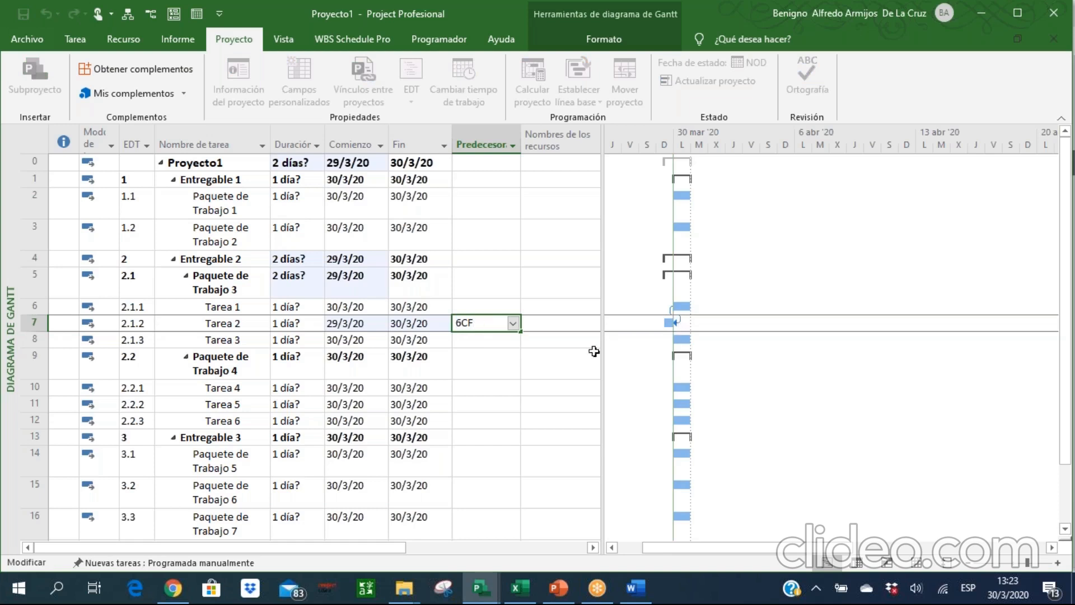
left_click(485, 349)
Clear the predecessor of Tarea 2 and set the predecessor of Paquete de Trabajo 2 to task 2.
left_click(479, 326)
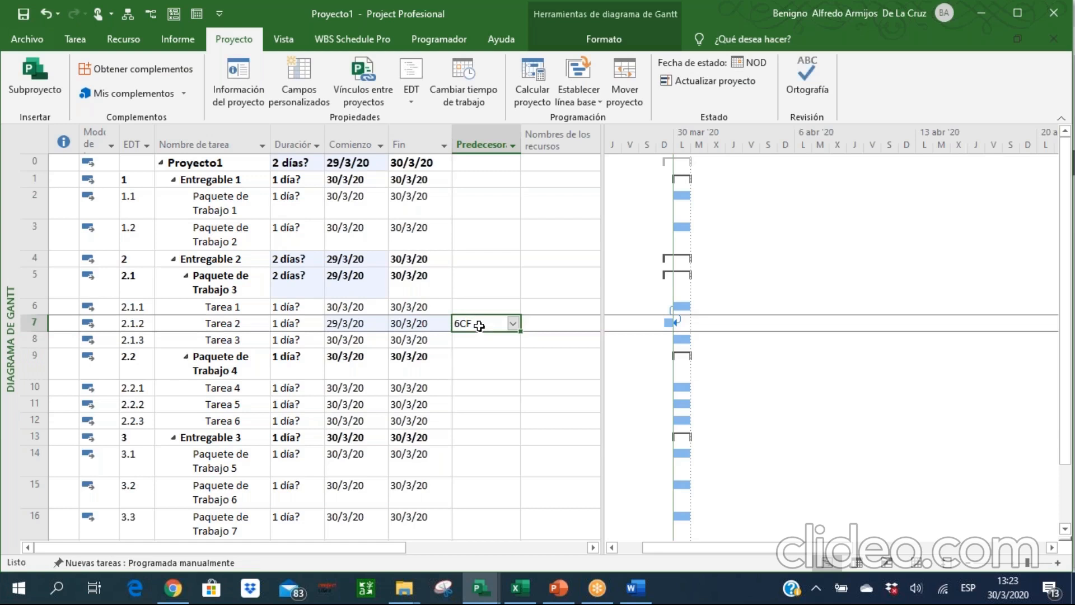
key("Delete")
key("Up")
key("Up")
key("Up")
key("Up")
key("Up")
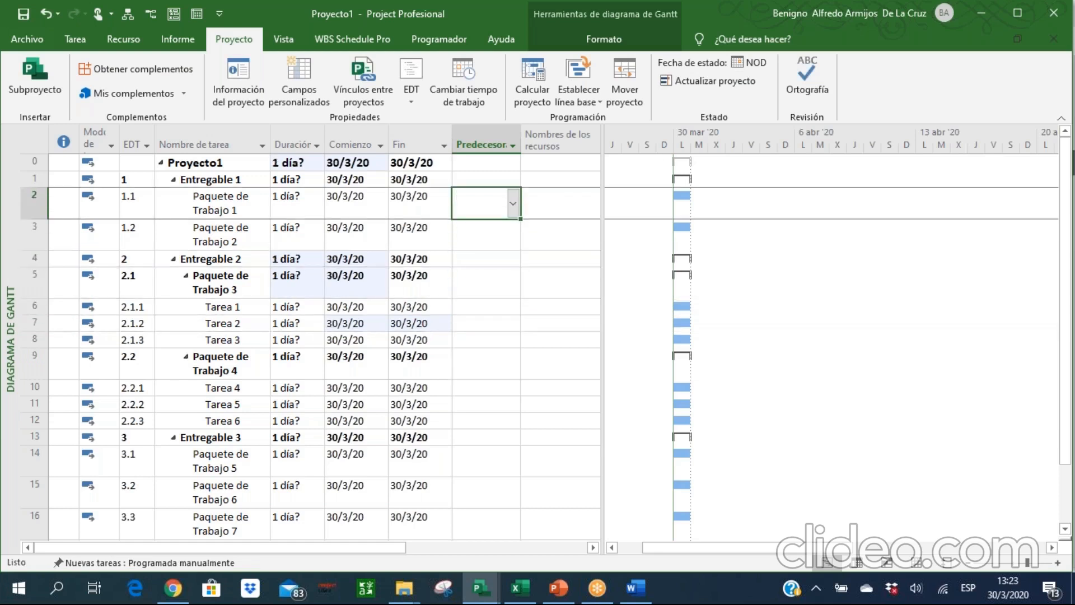
key("Down")
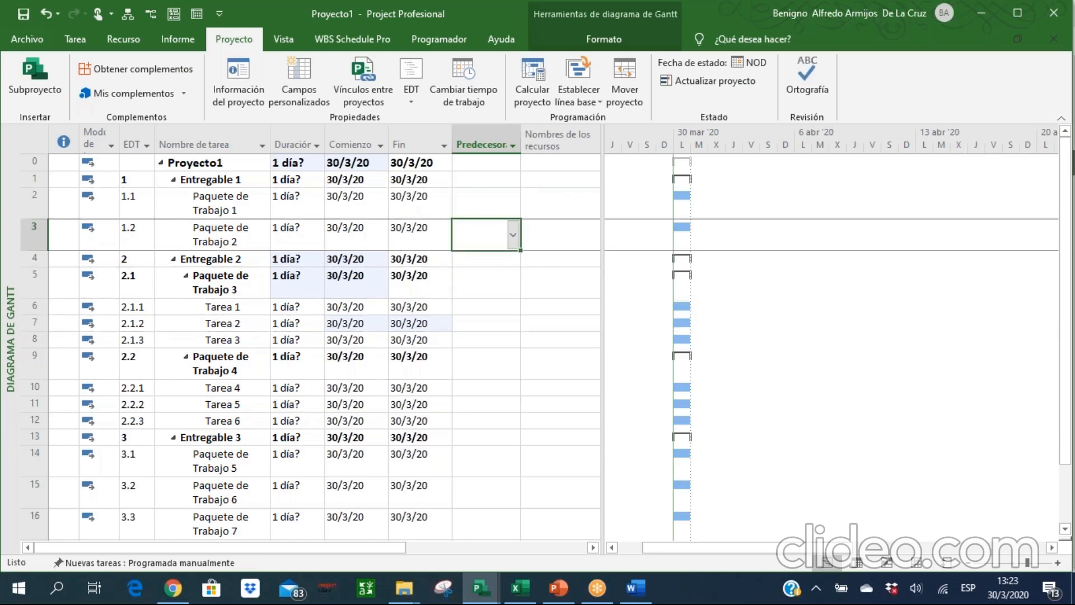
type("2")
key("Return")
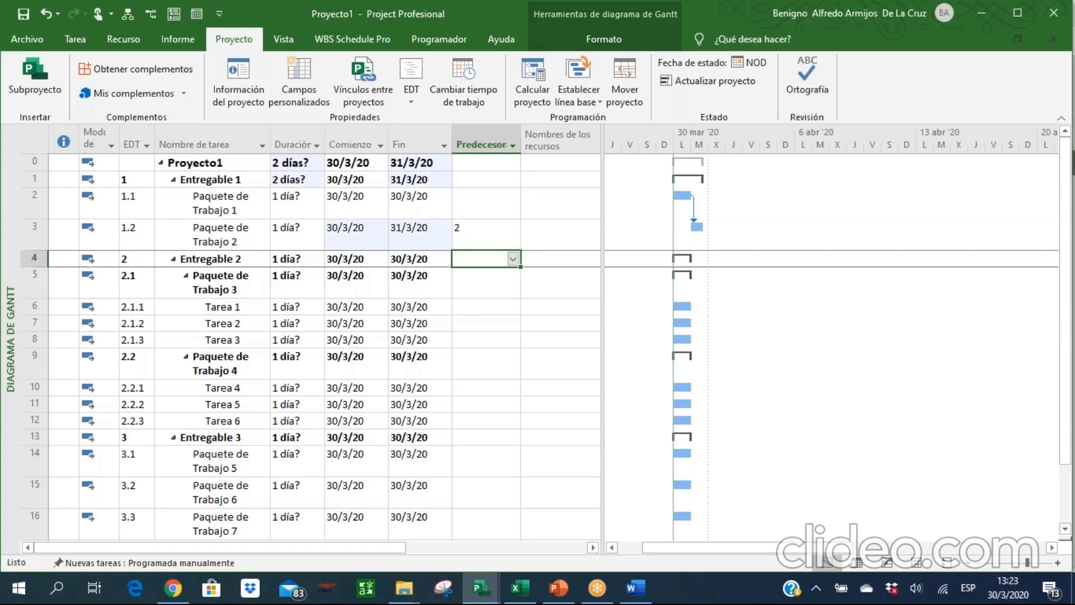
Set task 3 as the predecessor of both Tarea 1 and Tarea 2.
key("Down")
key("Down")
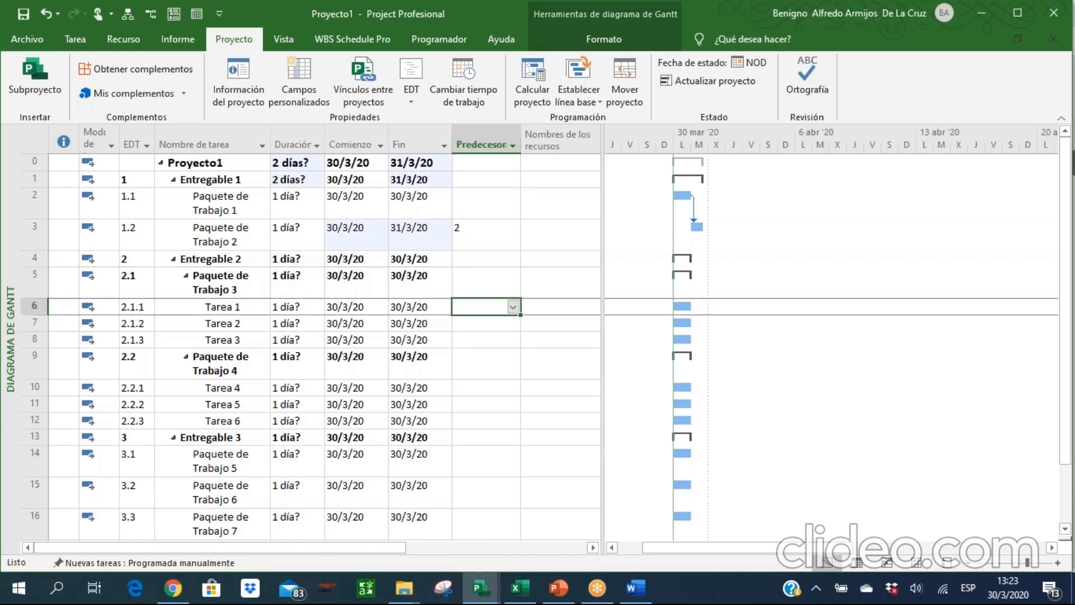
type("3")
key("Return")
type("3")
key("Return")
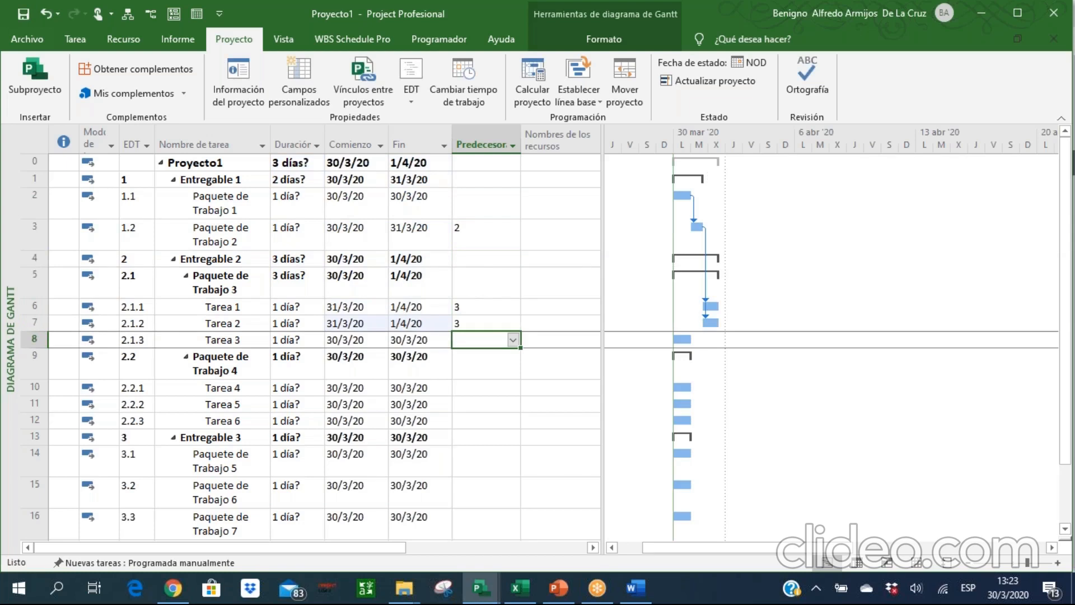
Set the predecessors of Tarea 3 to tasks 6 and 7, entered as 6;7.
type("6;")
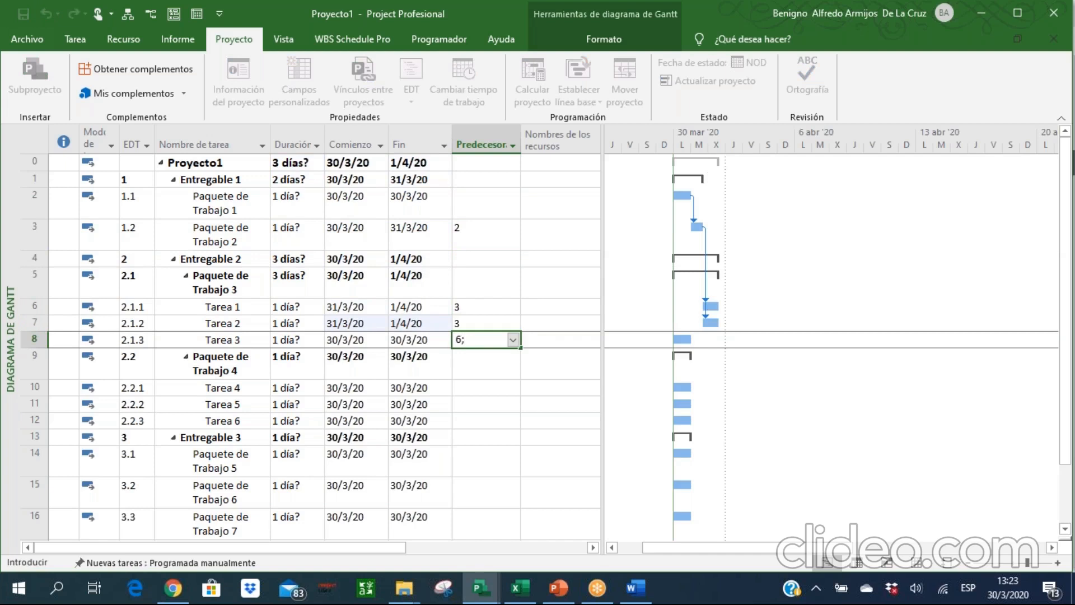
type("7")
key("Return")
Set task 3 as the predecessor of both Tarea 4 and Tarea 5 under Paquete de Trabajo 4.
key("Down")
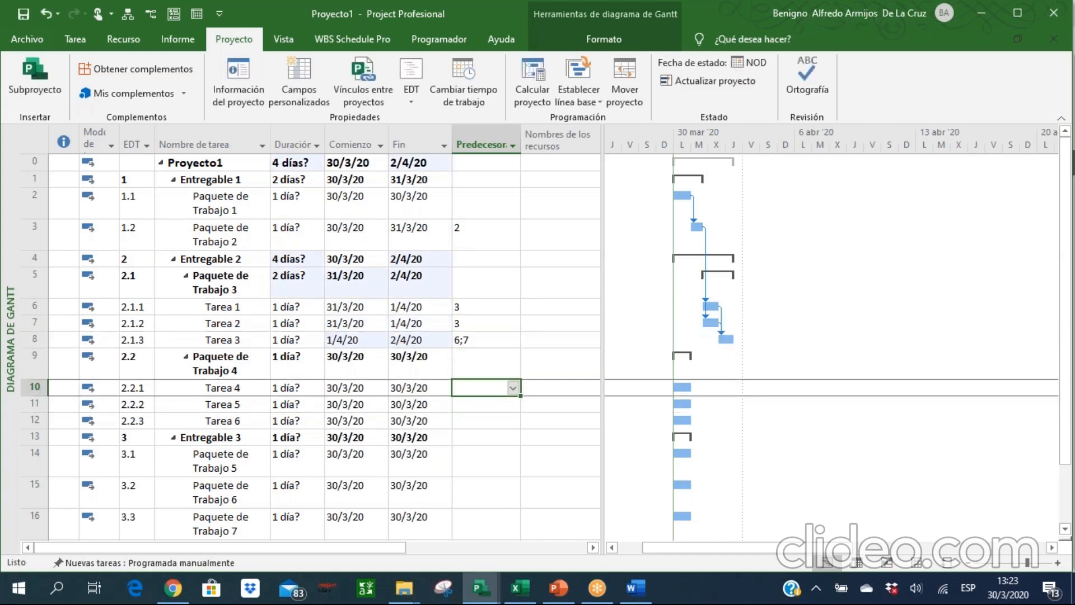
type("3")
key("Return")
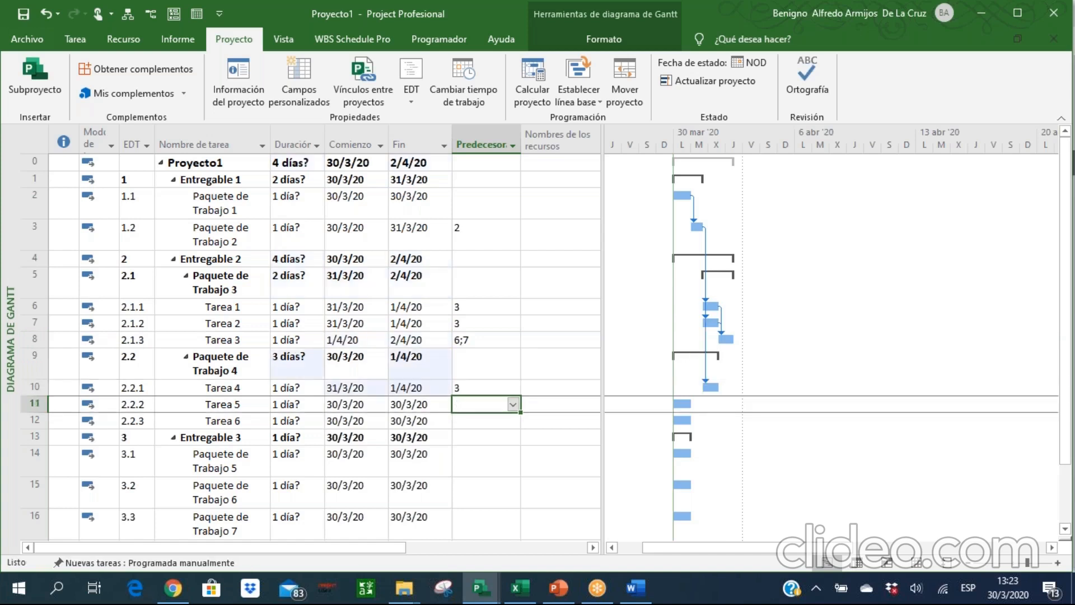
type("3")
key("Return")
key("Up")
key("Up")
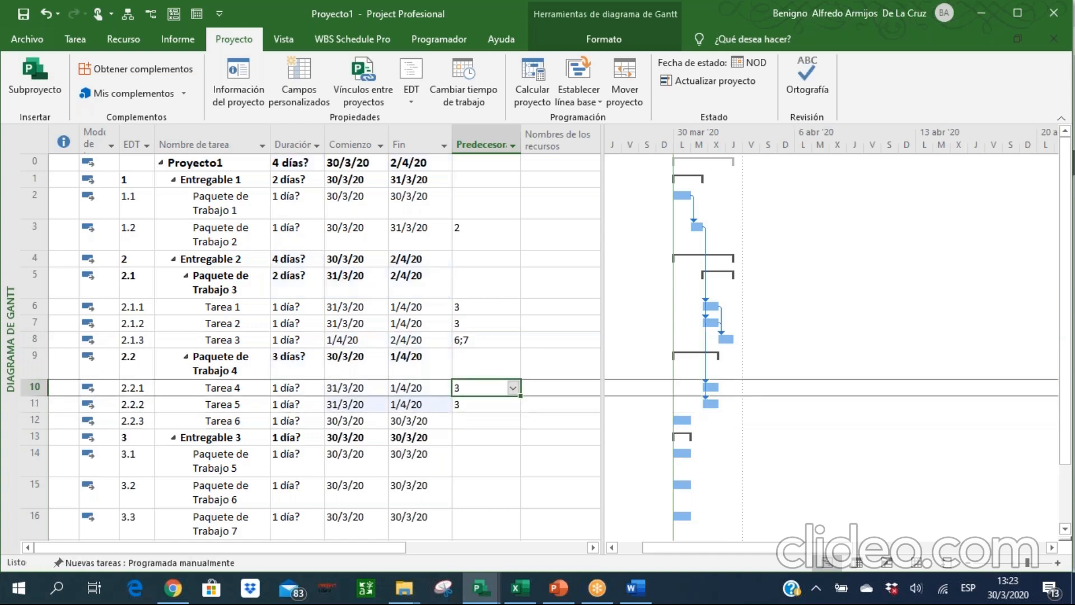
Set the predecessors of Tarea 6 to tasks 6 and 7, entered as 6;7.
key("Down")
key("Down")
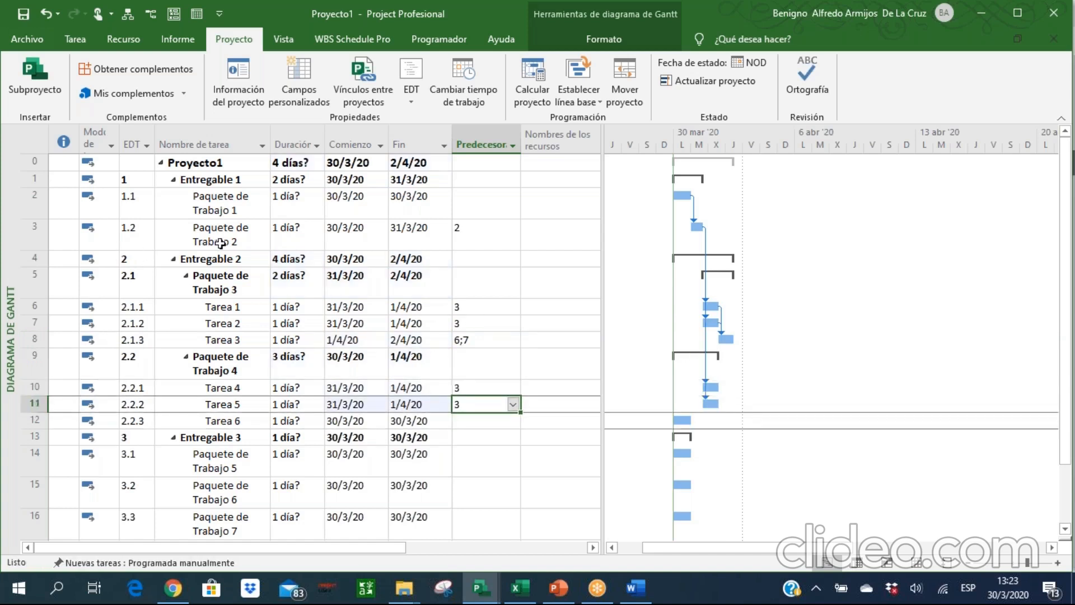
type("6;7")
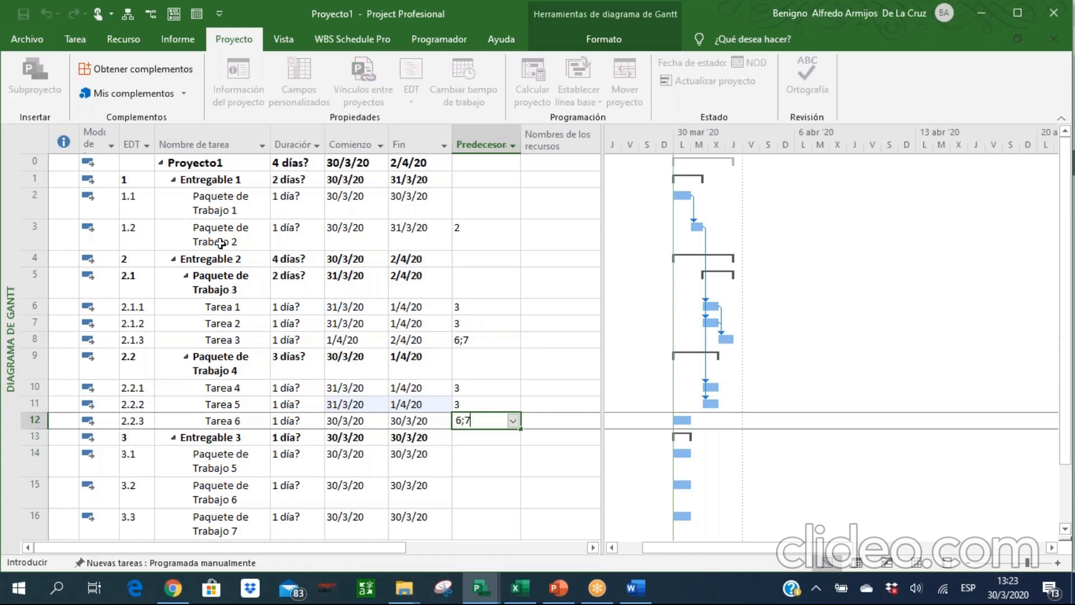
key("Return")
Set task 8 as the predecessor of Paquete de Trabajo 5.
key("Down")
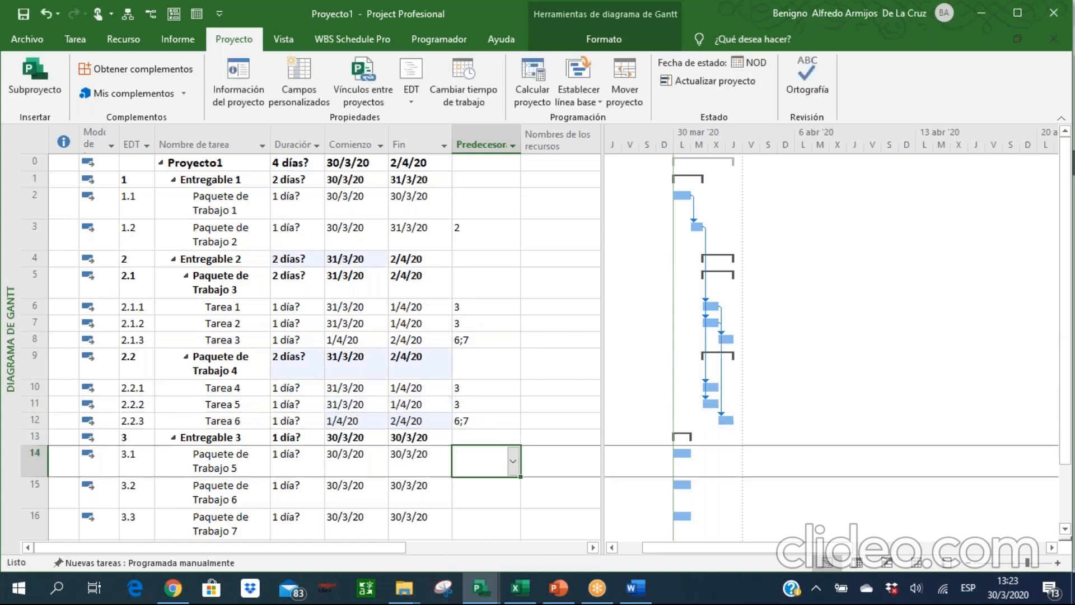
type("8")
key("Return")
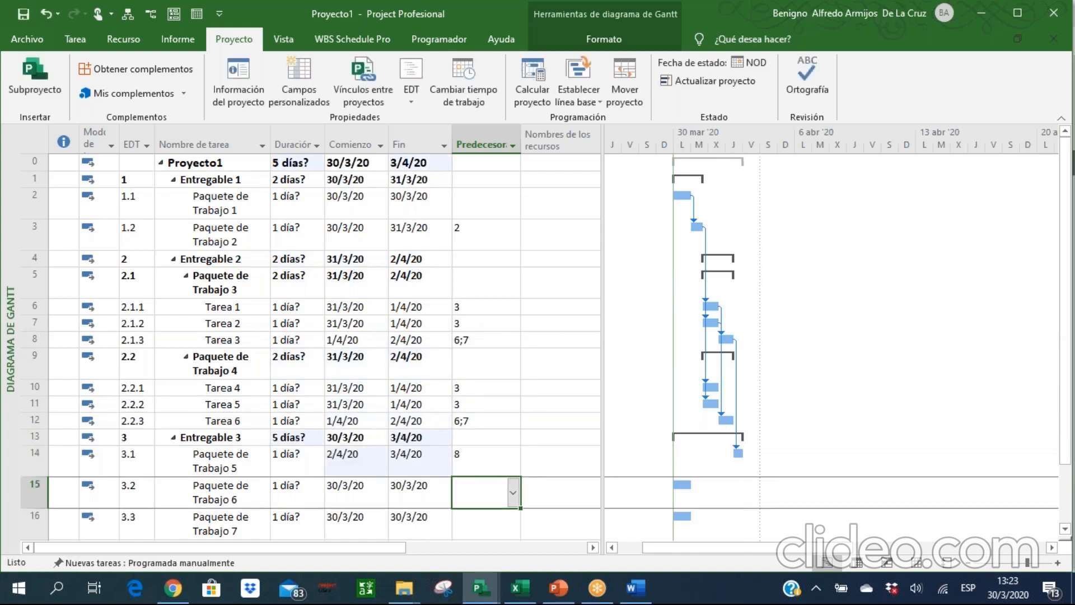
Set the predecessors of Paquete de Trabajo 6 to 14;16 and the predecessor of Paquete de Trabajo 7 to task 8.
type("14;16")
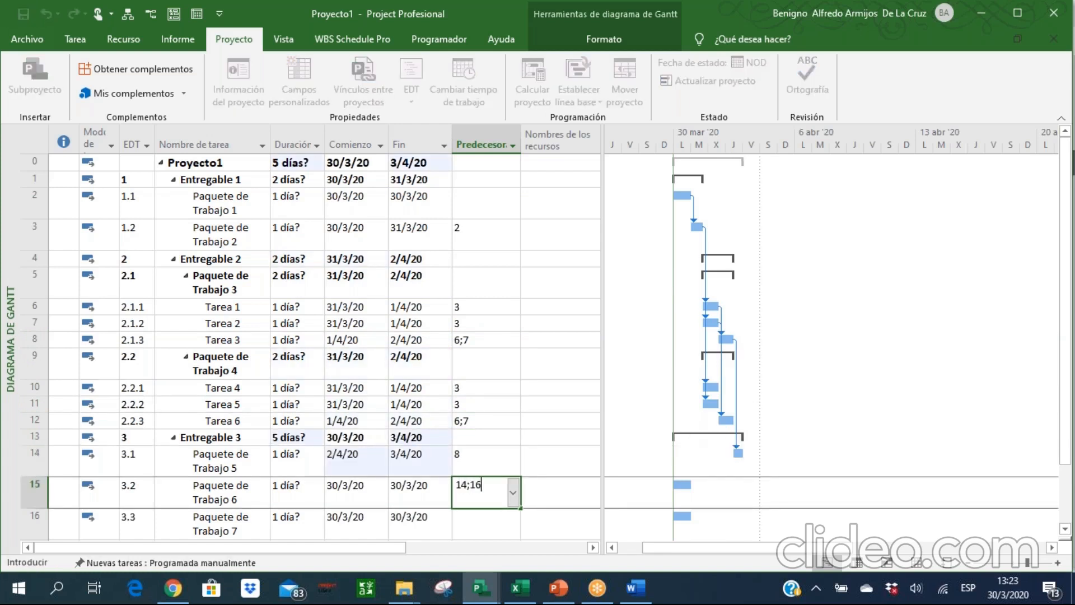
key("Return")
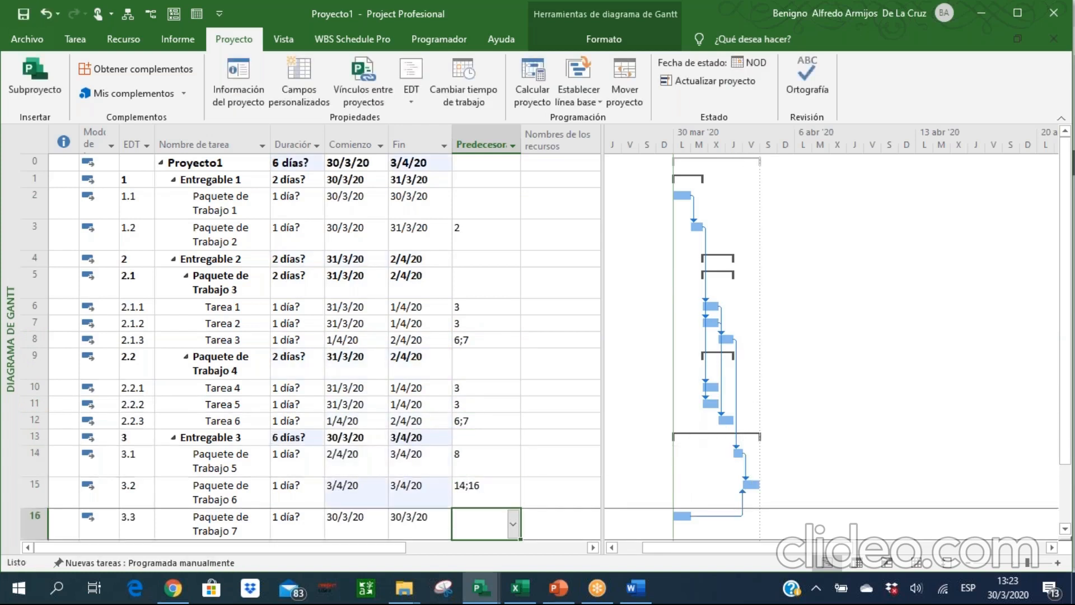
type("8")
key("Up")
key("Up")
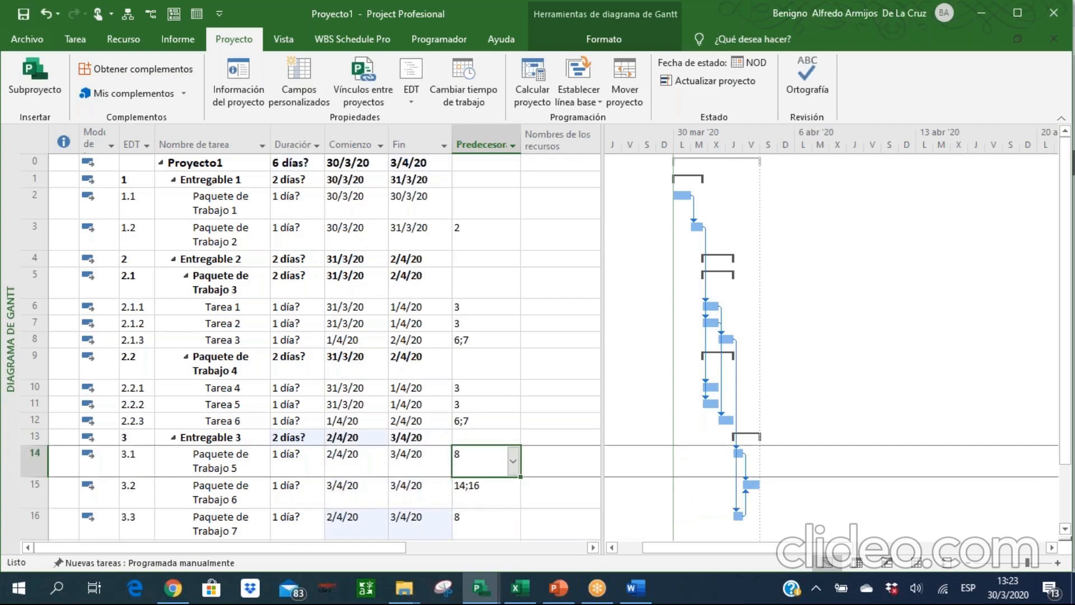
Enlarge the Gantt chart timescale and inspect the linked bars of the whole project.
left_click(1058, 564)
left_click_drag(849, 548, 736, 544)
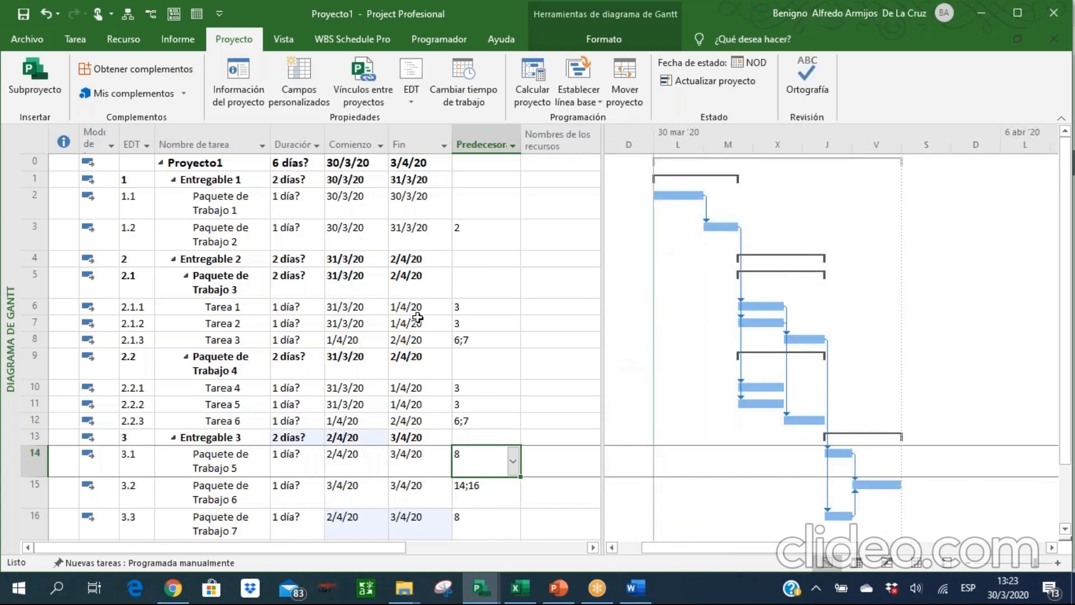
left_click(359, 227)
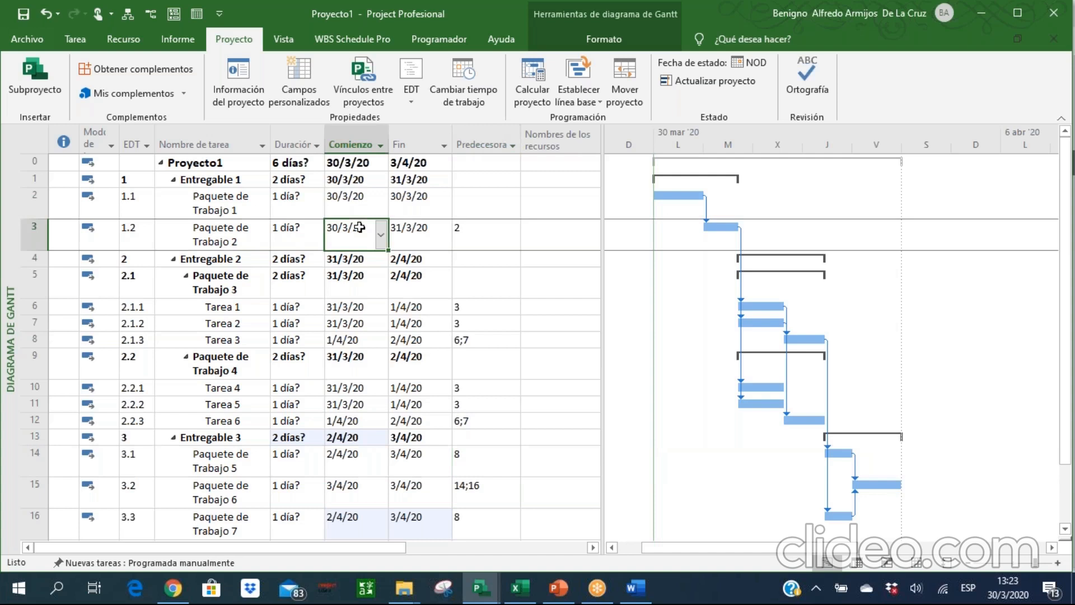
Switch to PowerPoint to review the Procesos de Diseño del Cronograma slide, and return to Proyecto1 in Microsoft Project.
left_click(556, 589)
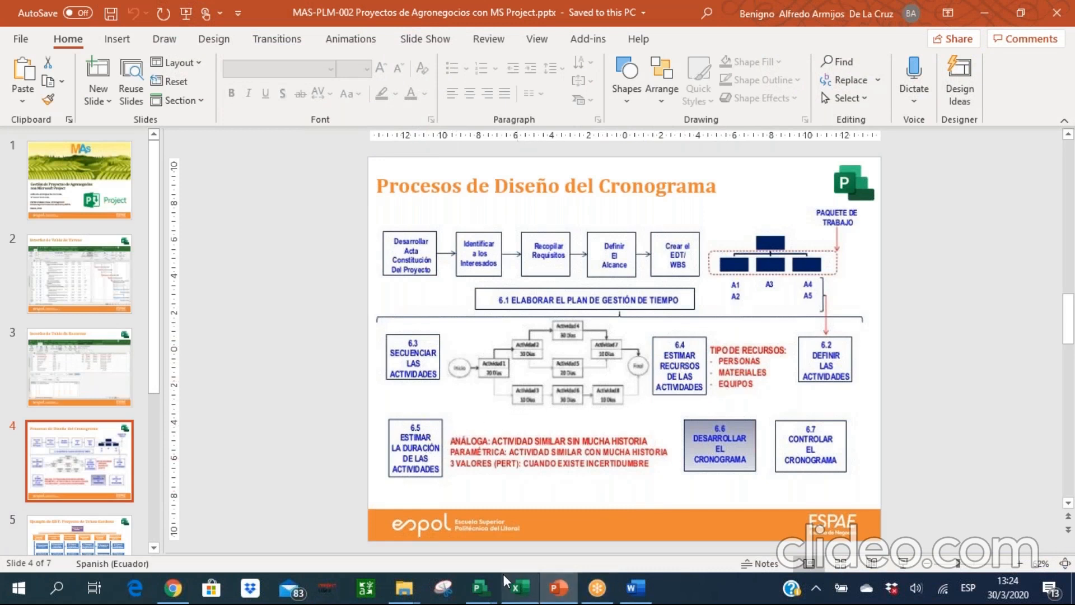
mouse_move(491, 589)
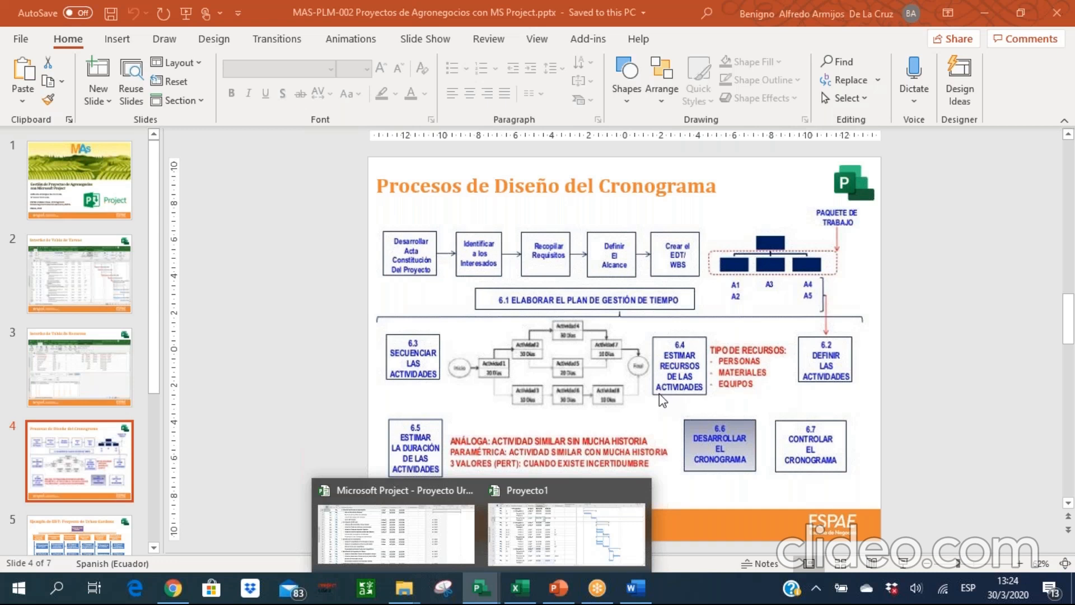
left_click(554, 502)
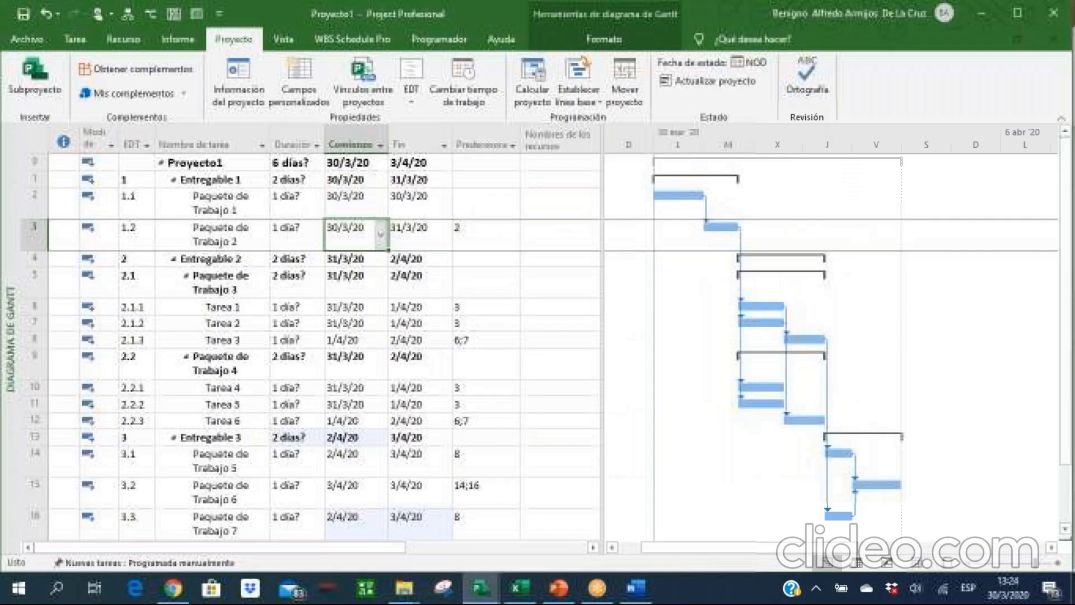
Show the resource sheet and add a resource named Gerente de Proyecto.
left_click(911, 566)
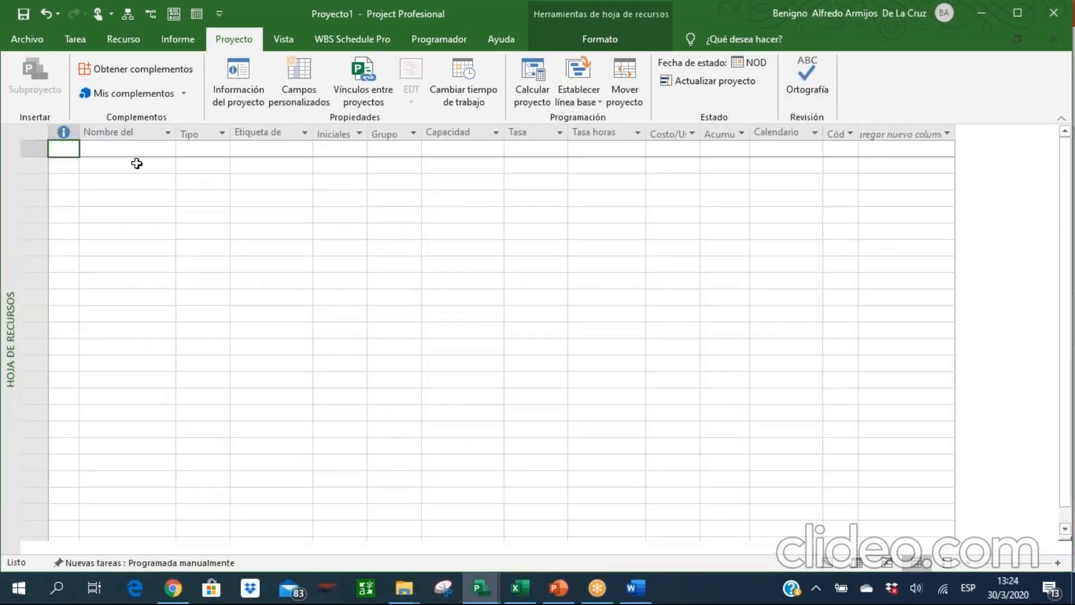
left_click(131, 151)
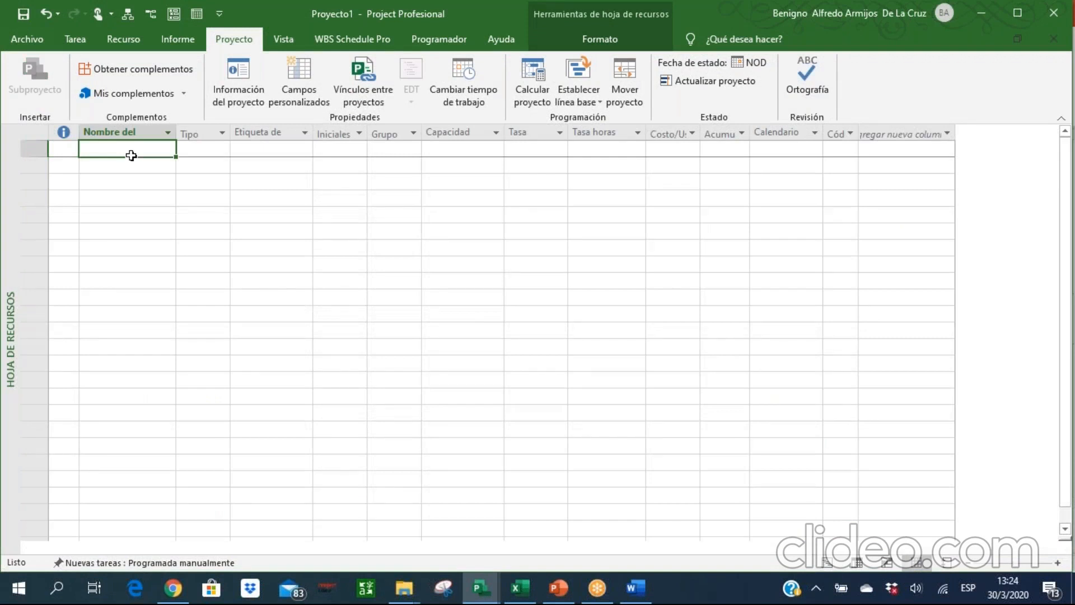
type("Gerent")
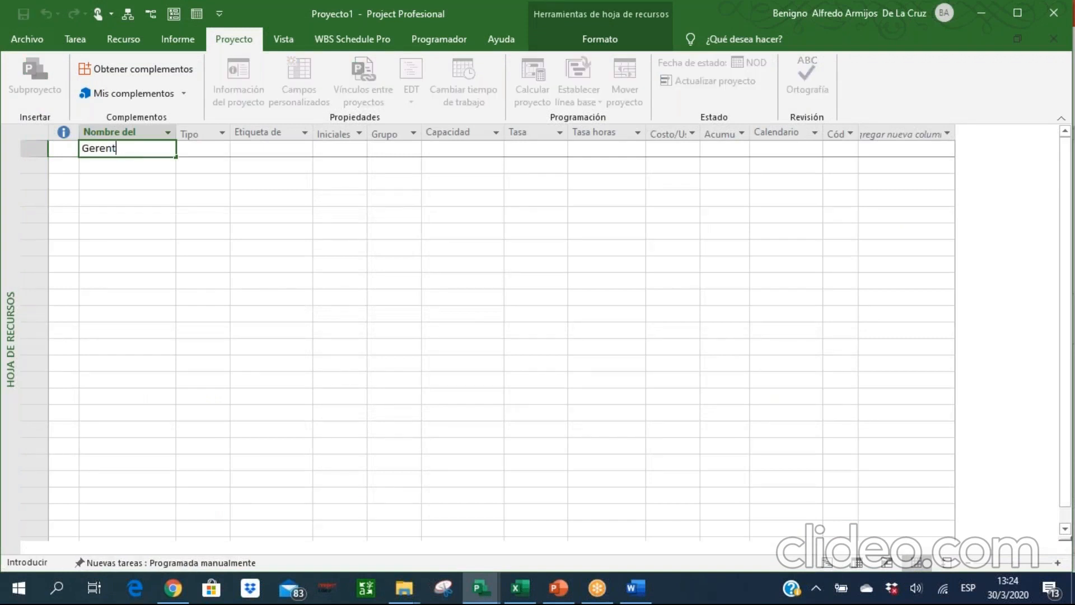
type("e de Proyecto")
key("Return")
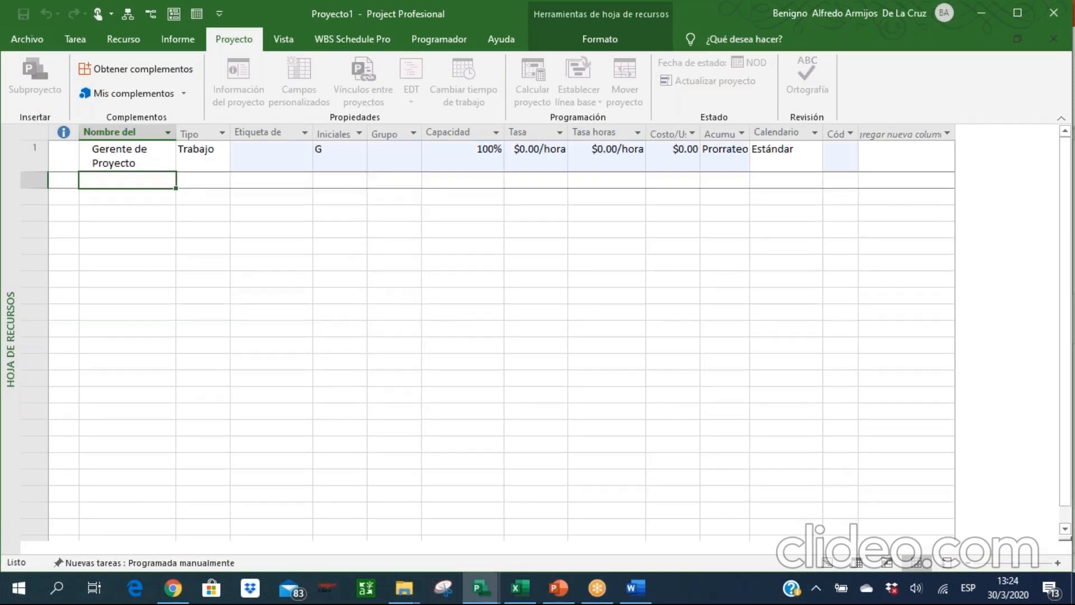
Add the resources Reactivos and Servicio de Asesoría Técnica below Gerente de Proyecto.
type("Reactivos")
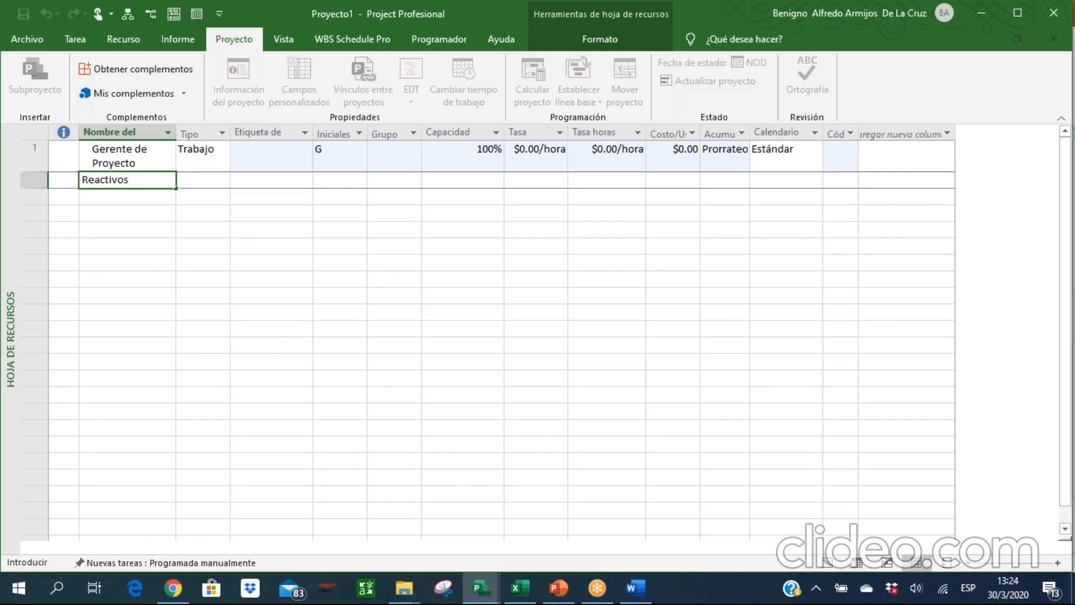
key("Return")
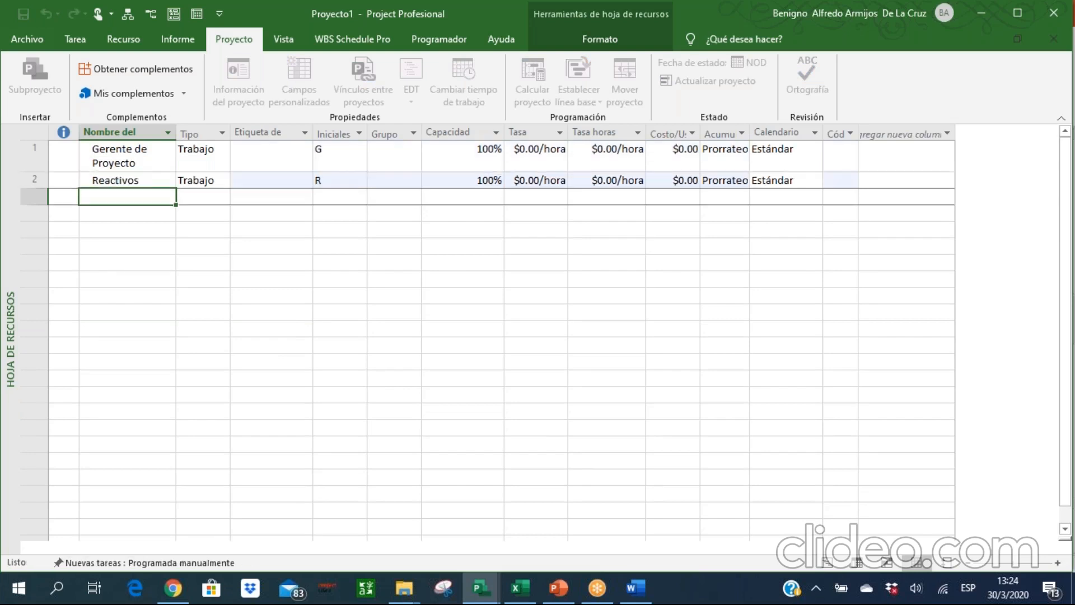
type("A")
key("BackSpace")
type("Servicio de Ase")
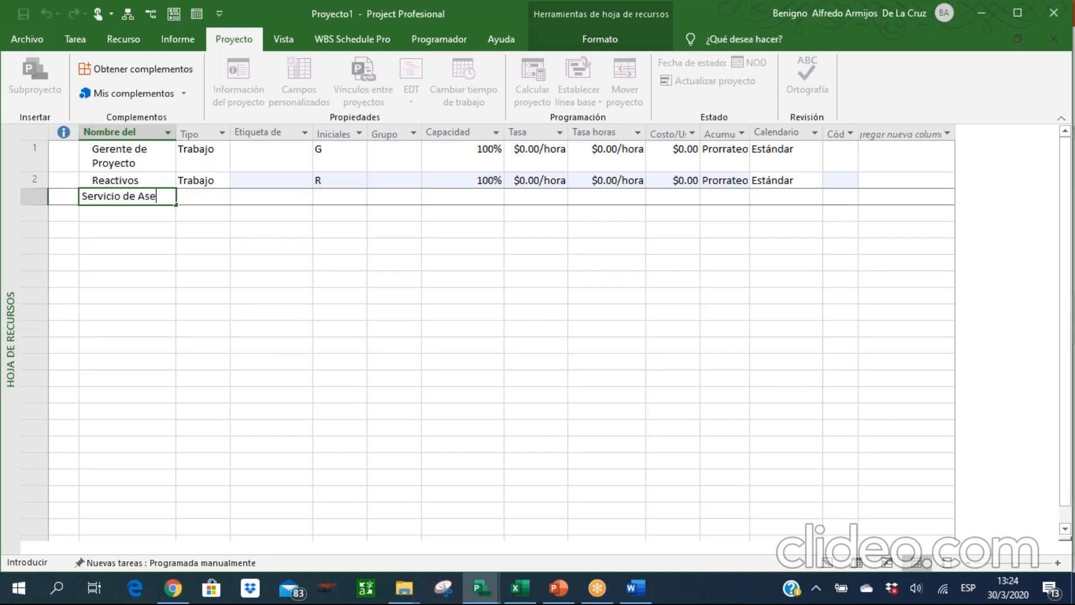
type("soría Técnica")
key("Return")
key("Up")
key("Up")
key("Up")
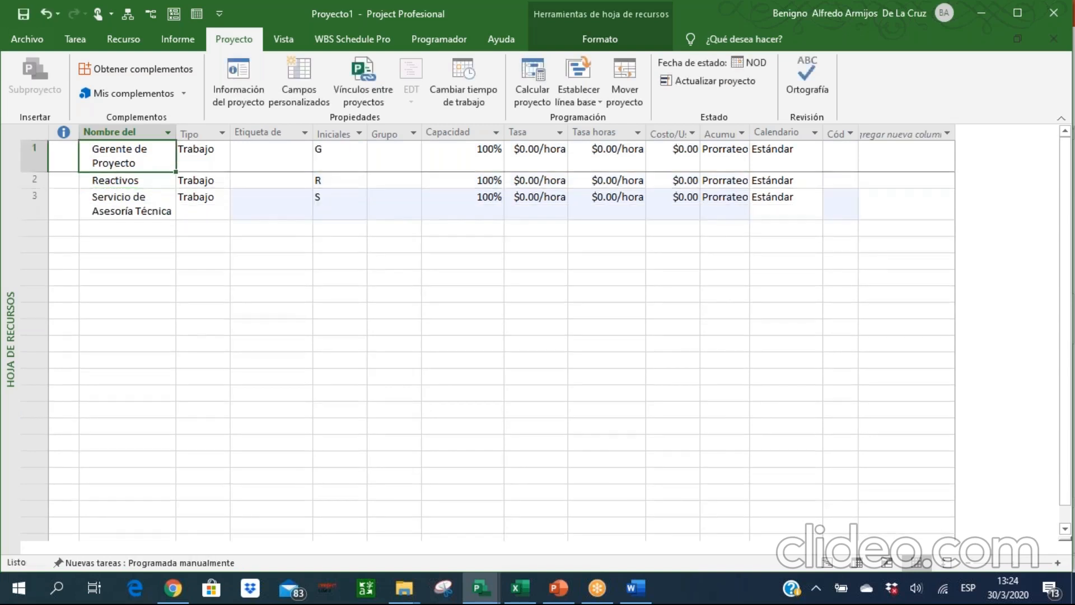
Choose Trabajo as the resource type of Gerente de Proyecto.
key("Down")
key("Down")
key("Down")
key("Up")
key("Up")
key("Up")
left_click(221, 163)
left_click(220, 163)
left_click(222, 156)
left_click(196, 178)
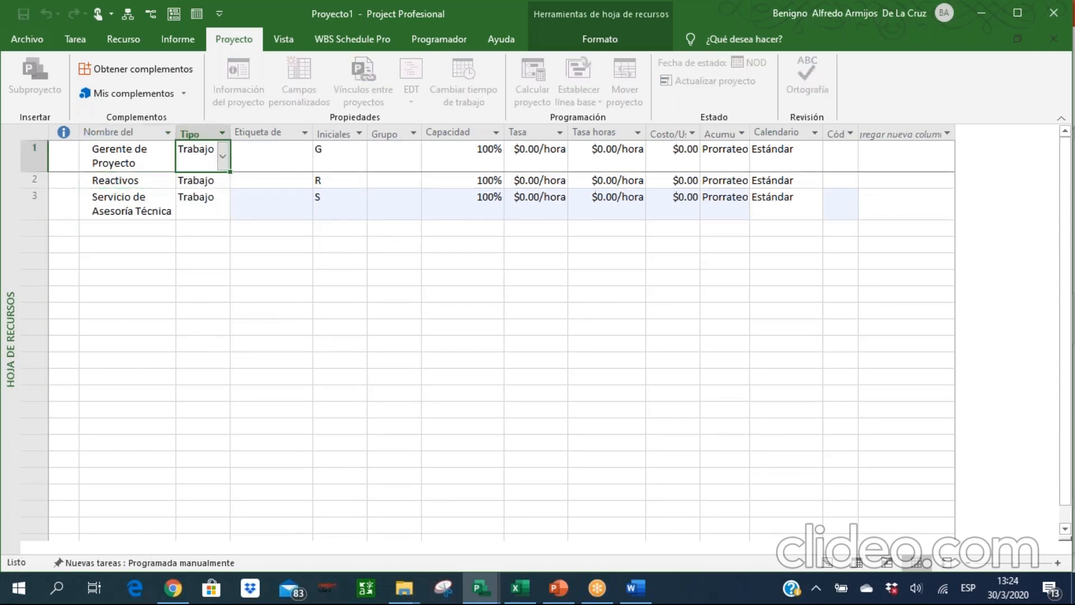
Set the resource type of Reactivos to Material and that of Servicio de Asesoría Técnica to Costo.
left_click(211, 180)
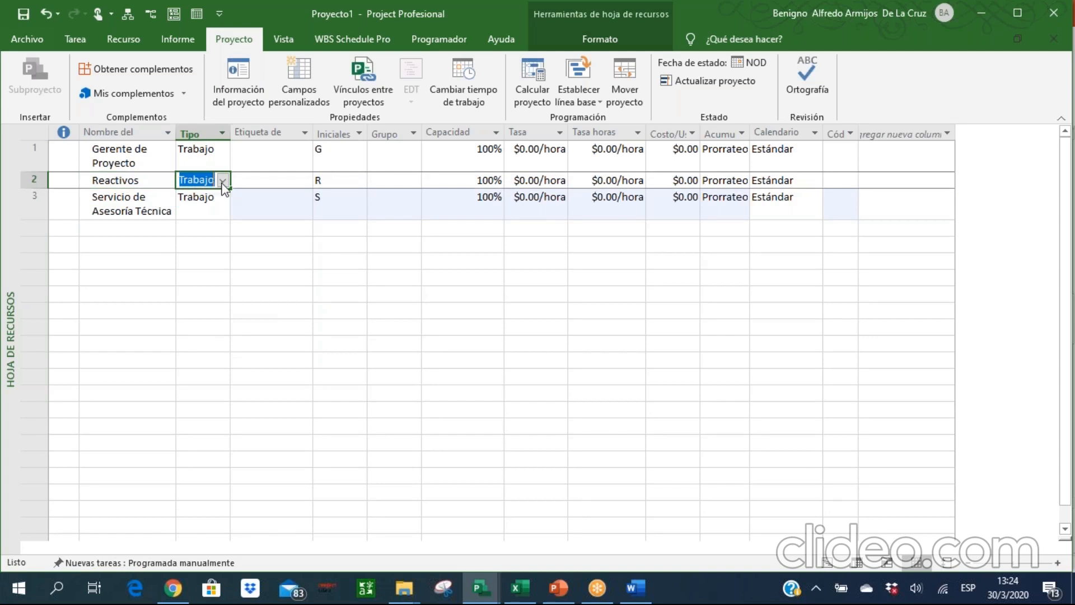
left_click(222, 180)
left_click(193, 206)
left_click(207, 200)
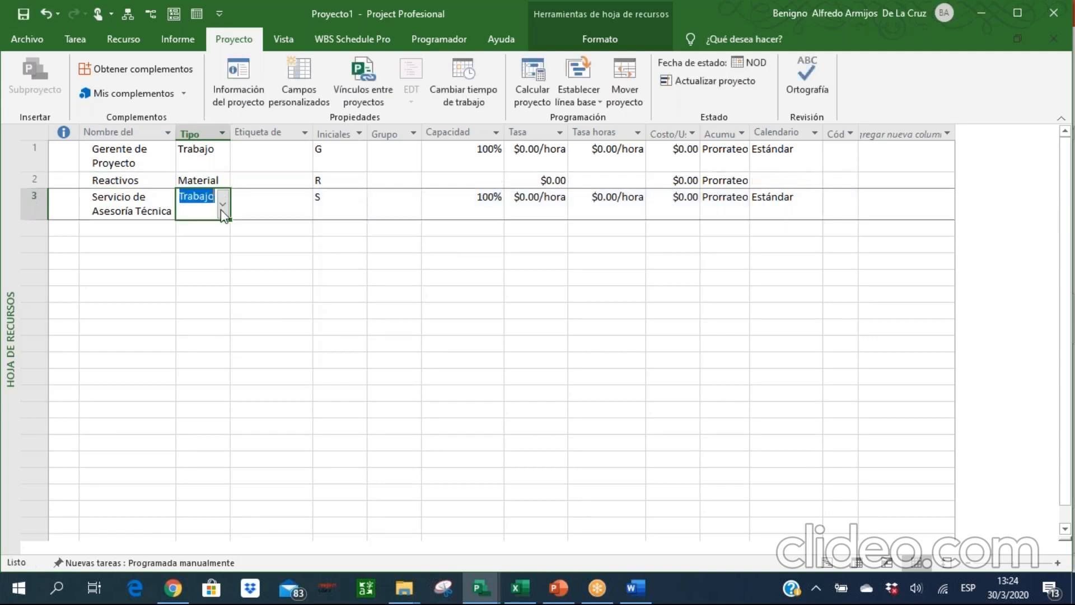
left_click(222, 204)
left_click(203, 243)
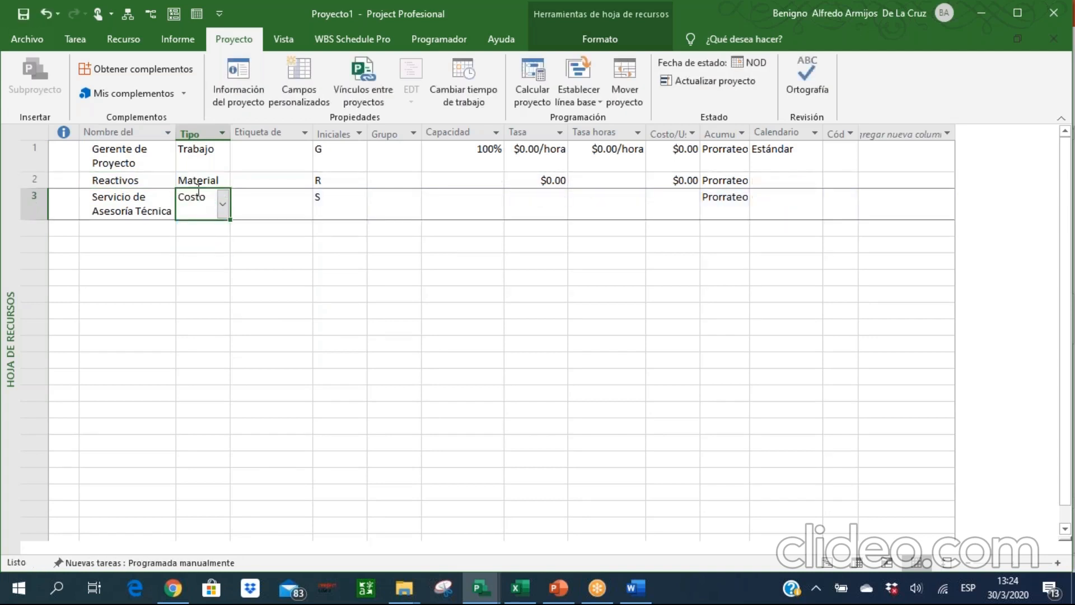
Examine the resource information of Gerente de Proyecto and its capacity, overtime rate and cost-per-use fields.
double_click(200, 152)
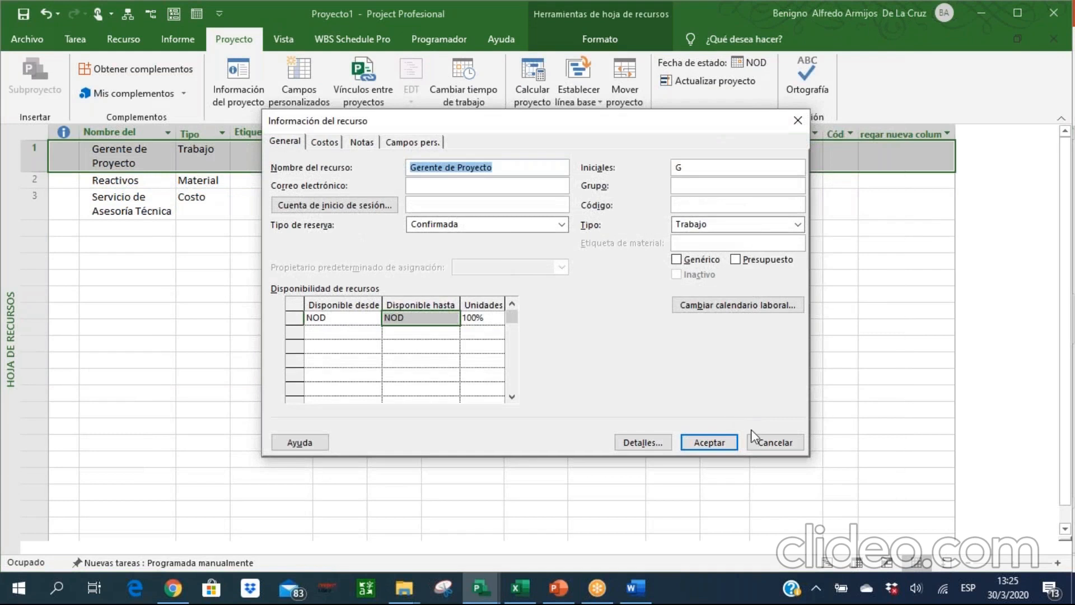
left_click(760, 444)
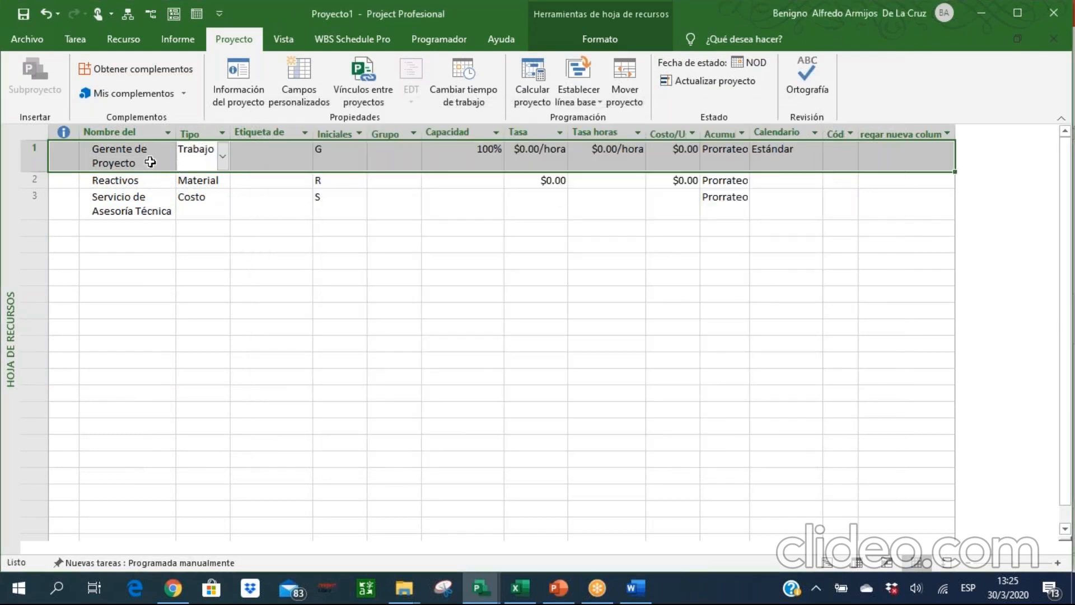
key("Right")
key("Right")
key("Right")
key("Right")
key("Right")
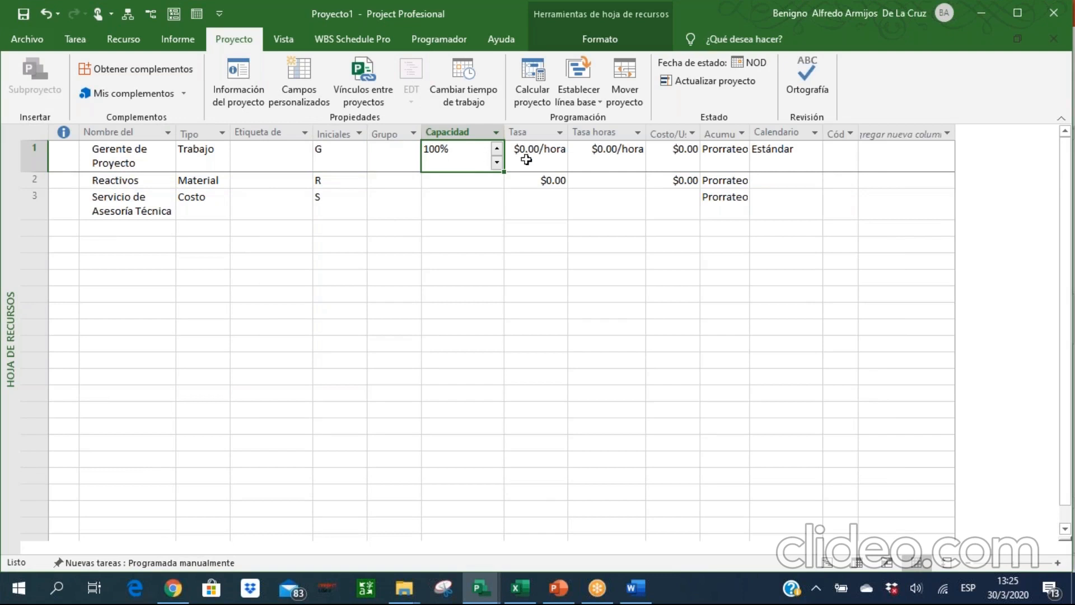
left_click(615, 156)
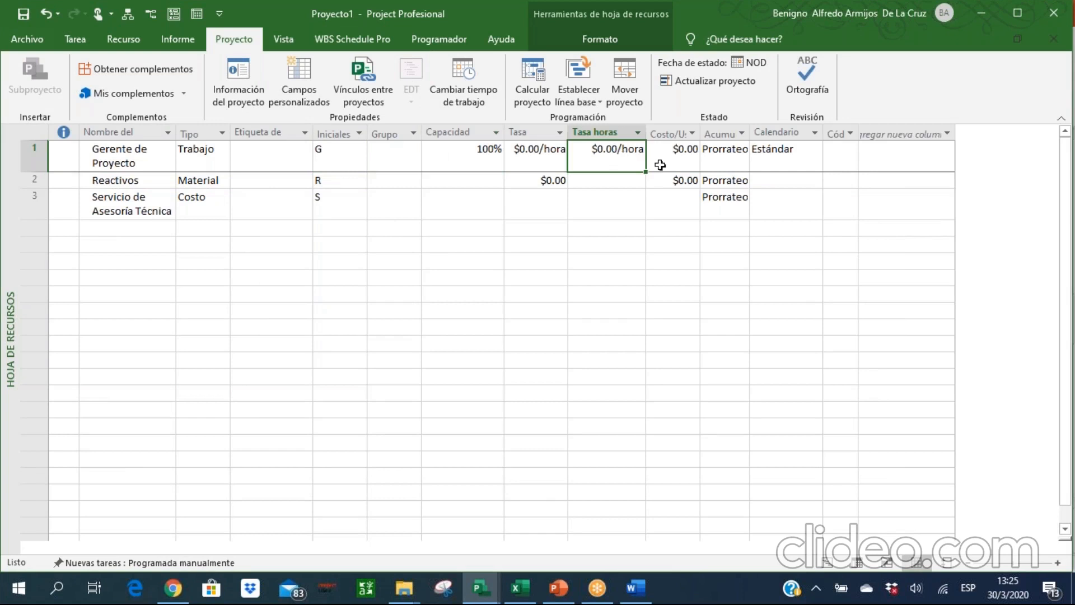
left_click(679, 165)
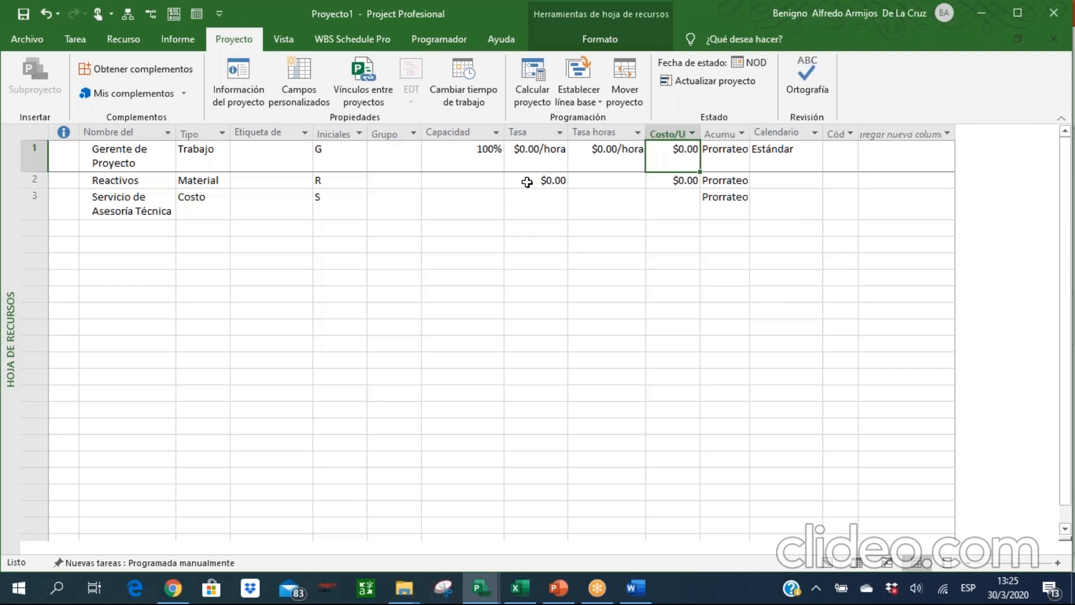
Set the standard rate of Gerente de Proyecto to 3000/mes and widen the rate column to fit it.
left_click(488, 164)
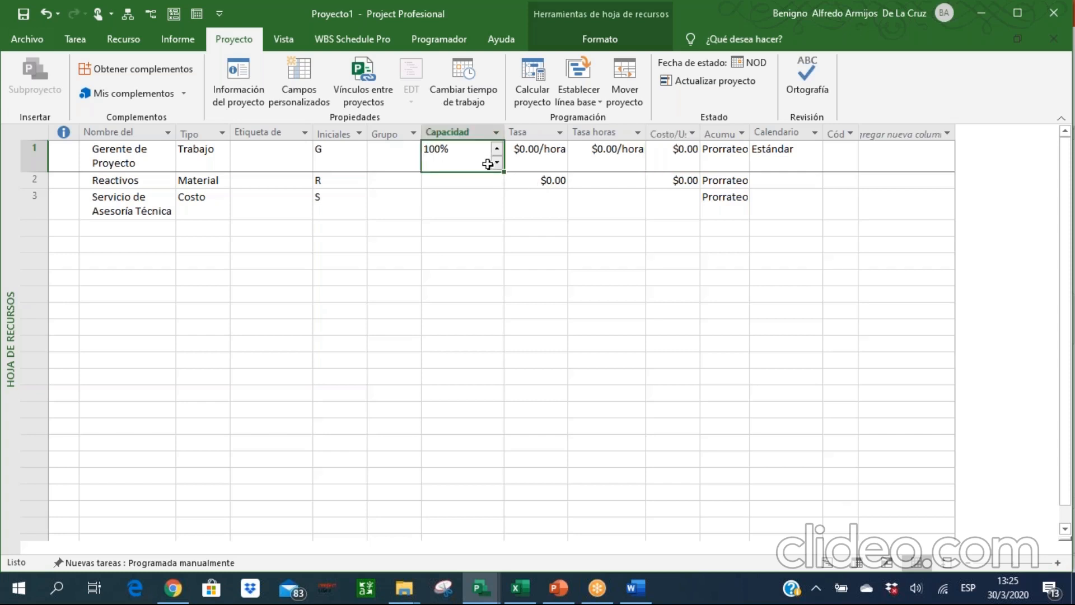
key("Tab")
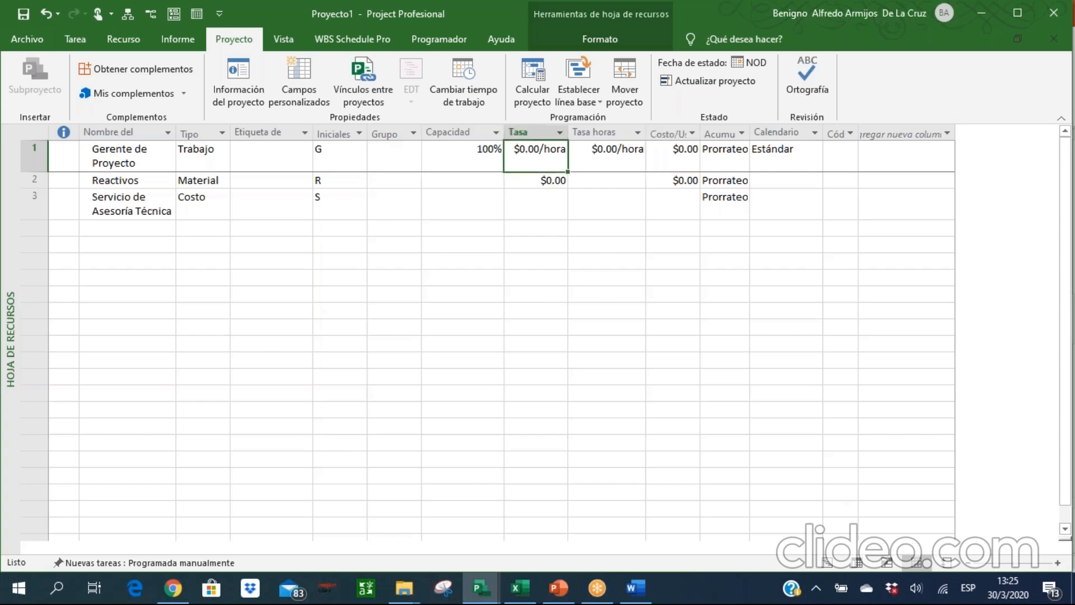
type("3000/")
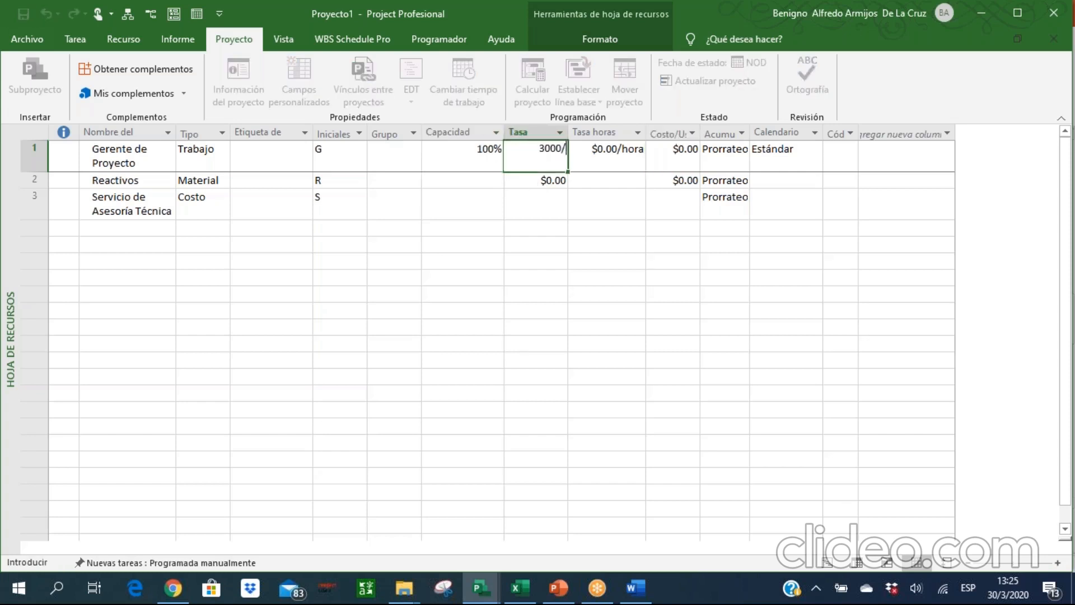
type("mes")
key("Return")
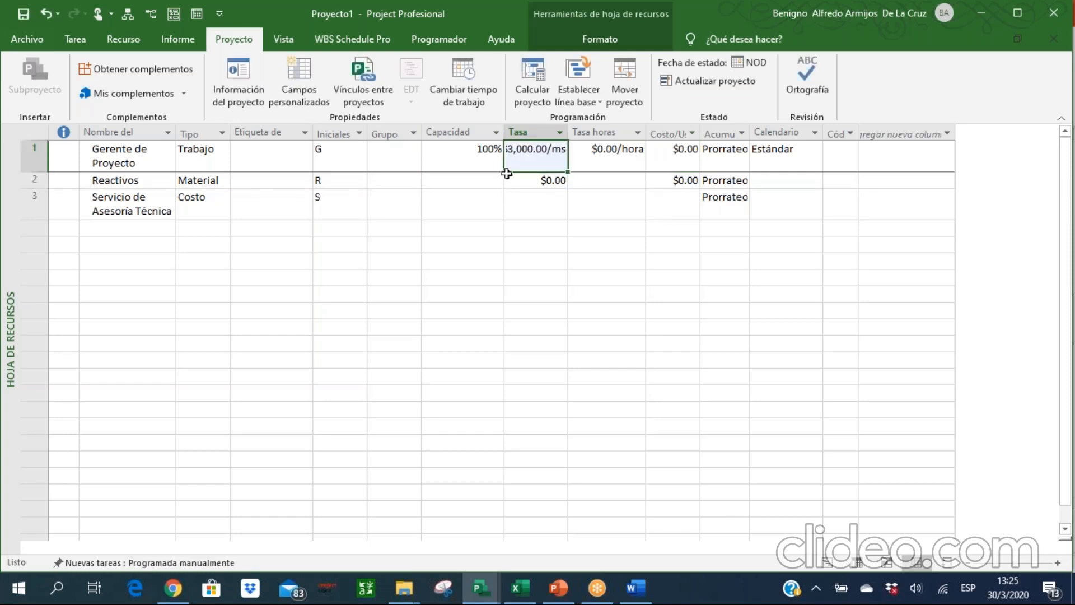
left_click_drag(568, 132, 577, 132)
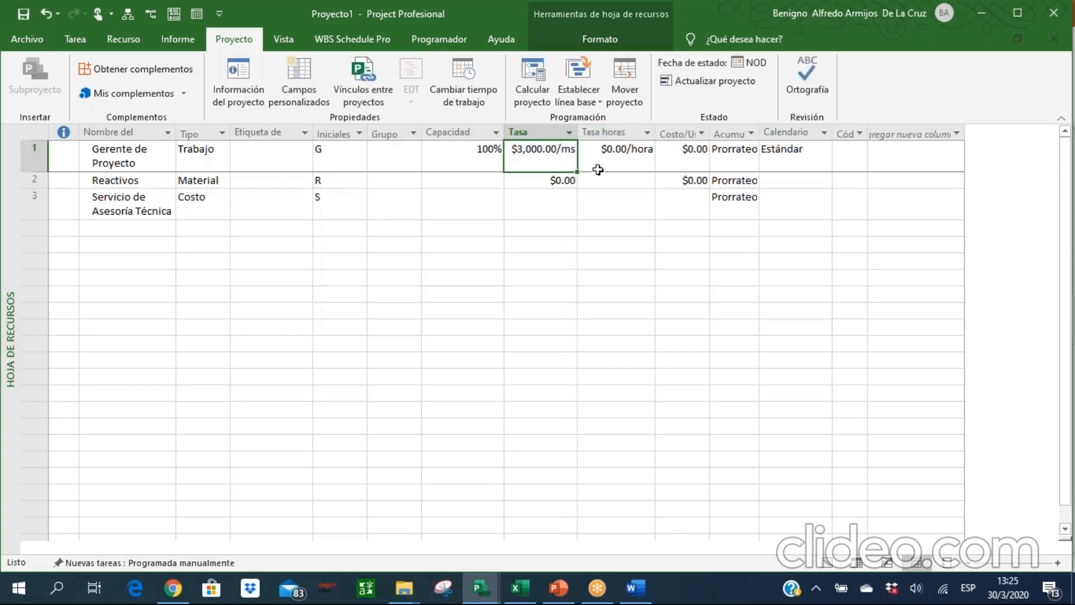
left_click(480, 154)
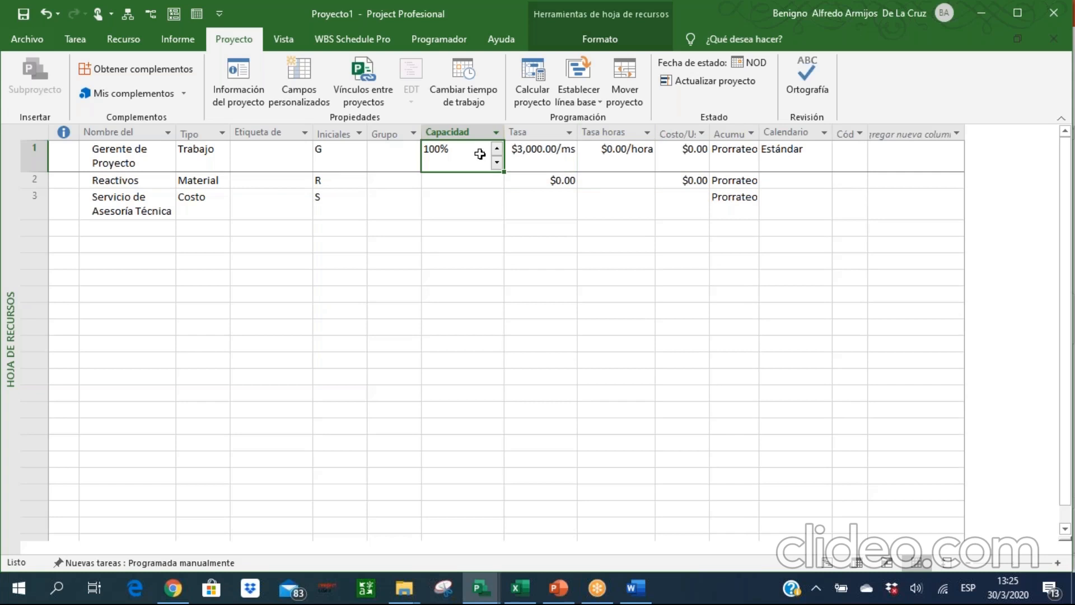
Set the maximum capacity of Gerente de Proyecto to 50%.
type("50")
key("Return")
key("Up")
key("Right")
key("Left")
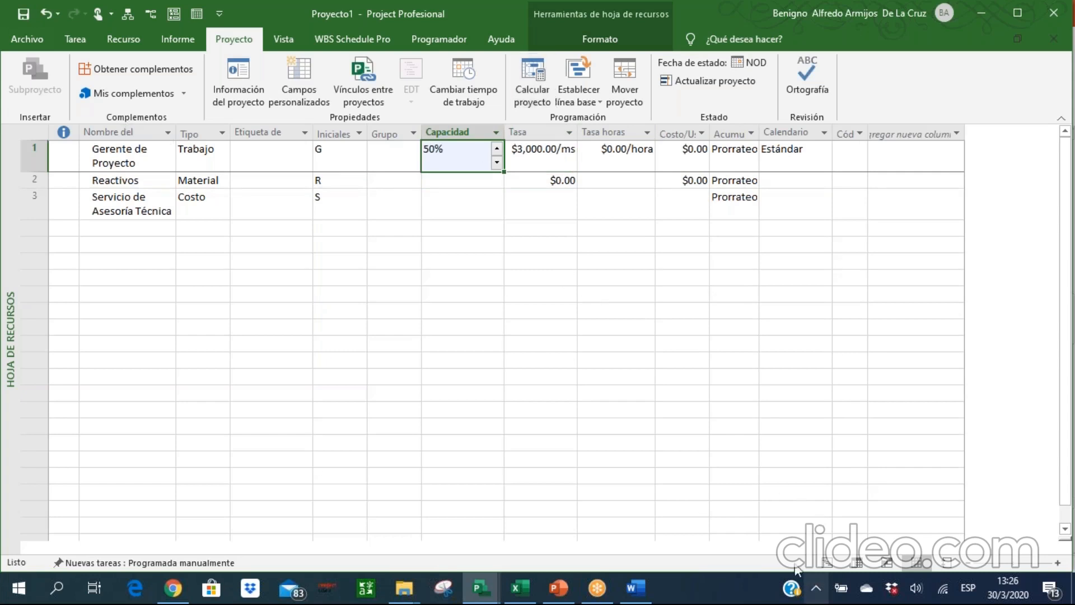
Return to the Gantt chart, widen its table to show the resource names, and assign Gerente de Proyecto to Paquete de Trabajo 1.
left_click(830, 569)
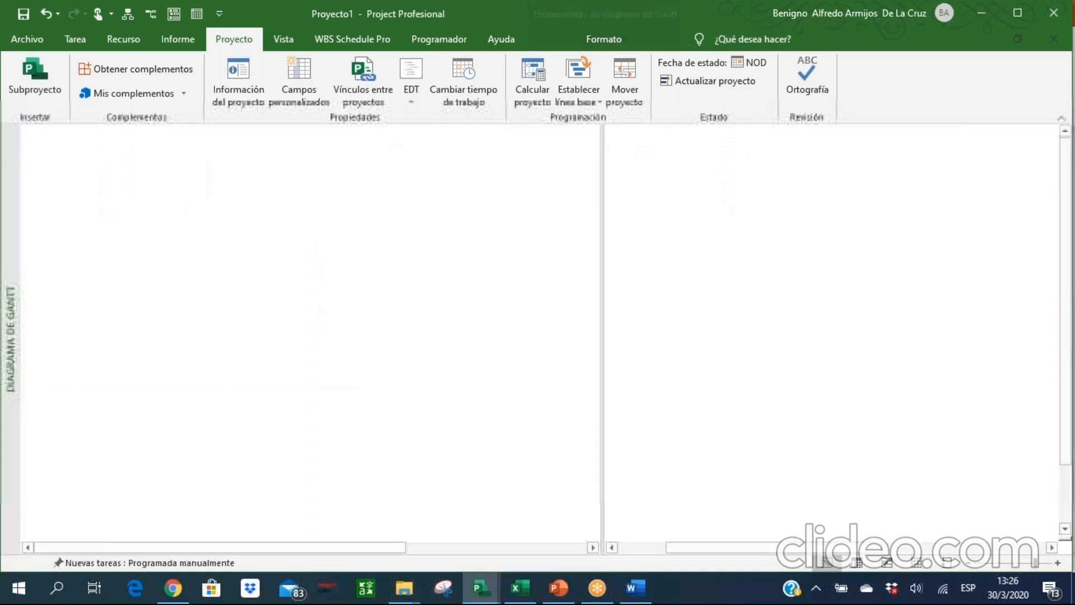
left_click_drag(602, 212, 686, 231)
left_click(597, 200)
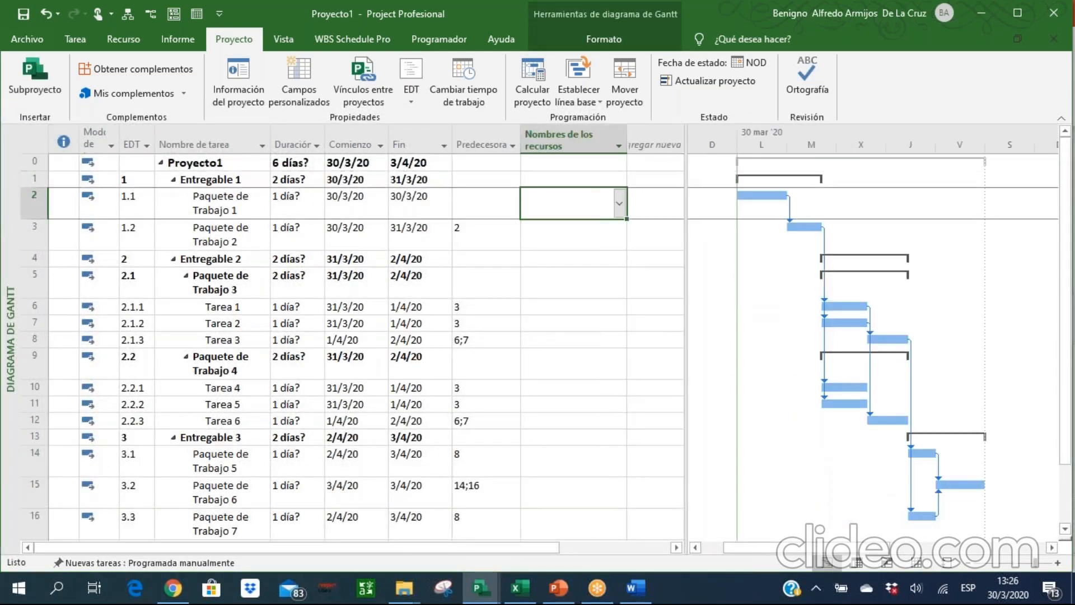
left_click(619, 204)
left_click(588, 229)
key("Return")
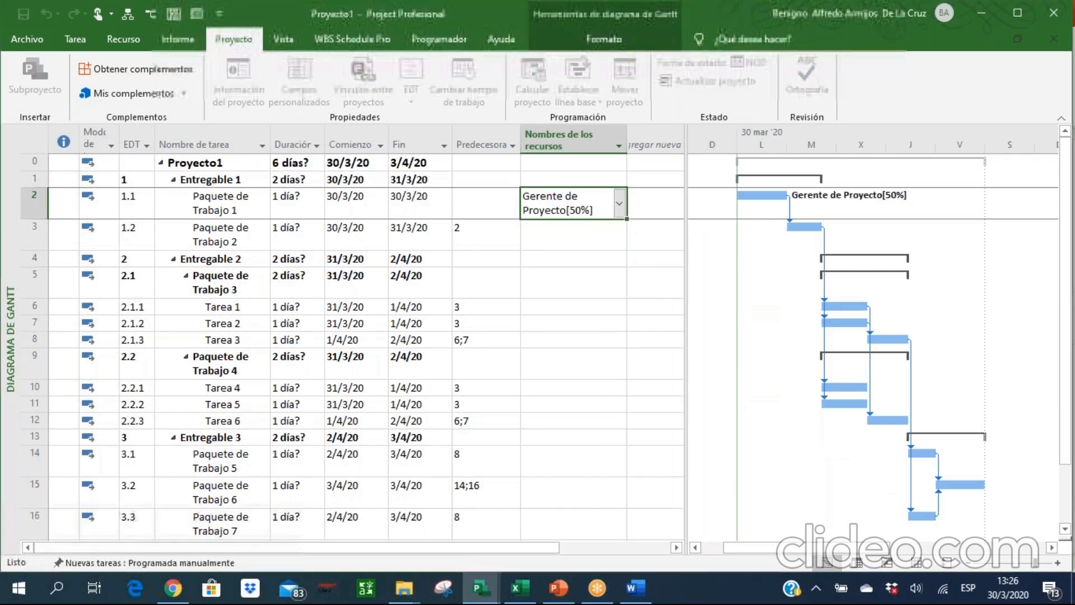
Assign Gerente de Proyecto to Paquete de Trabajo 2.
left_click(603, 246)
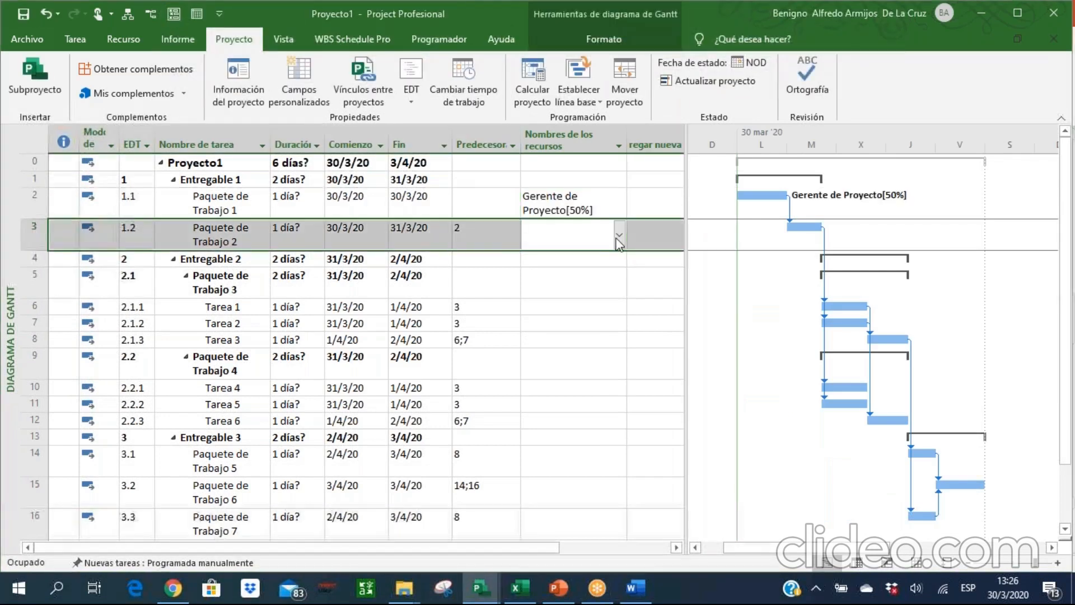
double_click(618, 243)
left_click(748, 428)
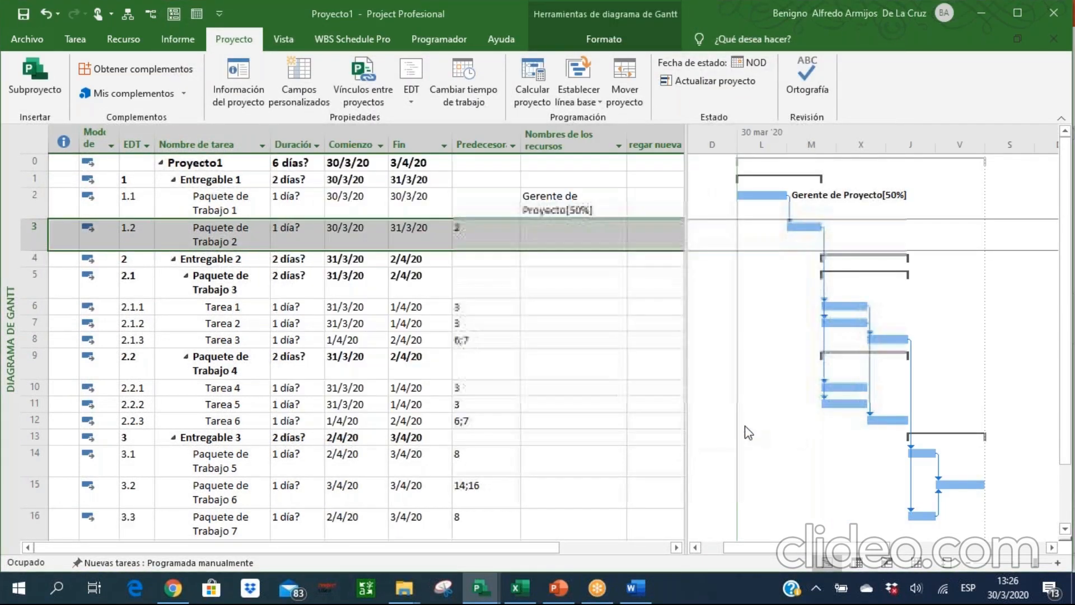
left_click(579, 231)
left_click(619, 237)
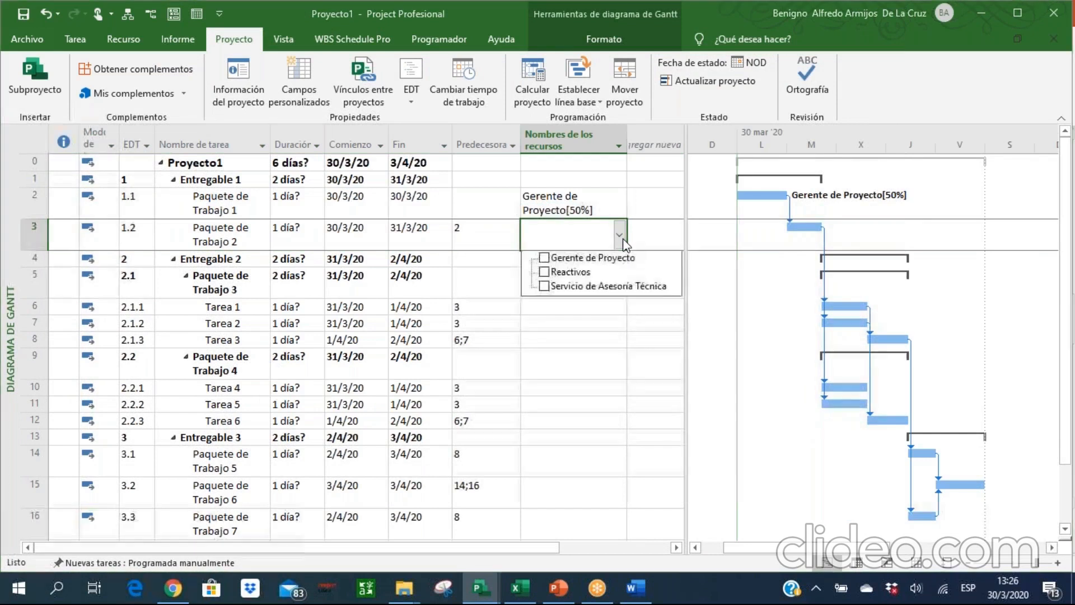
left_click(590, 303)
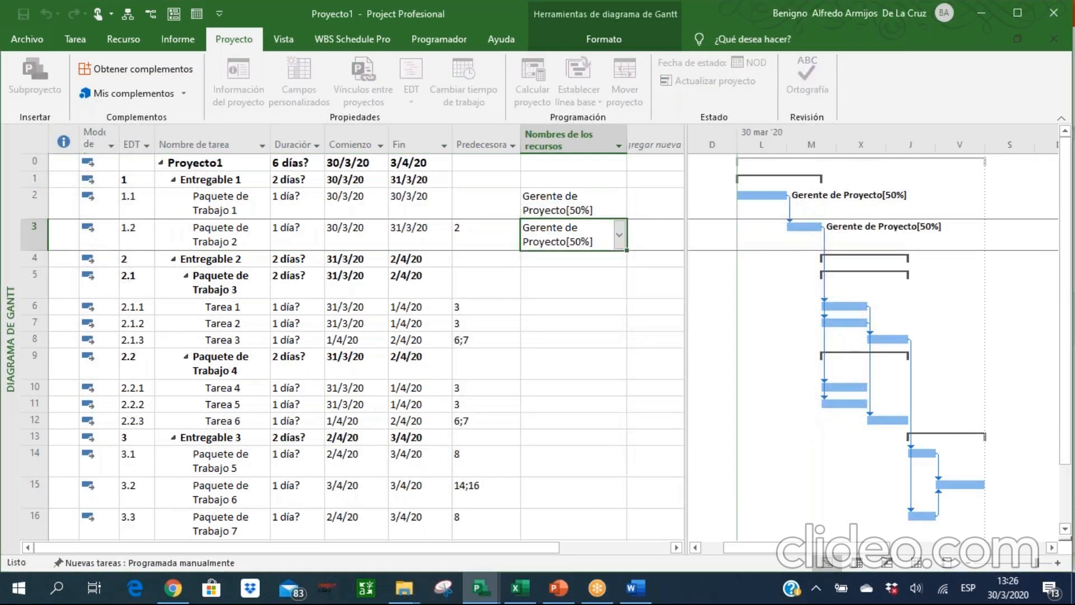
Assign Gerente de Proyecto to Tarea 1, Tarea 2 and Tarea 3 together with Asignar recursos.
left_click(585, 305)
left_click_drag(584, 306, 584, 339)
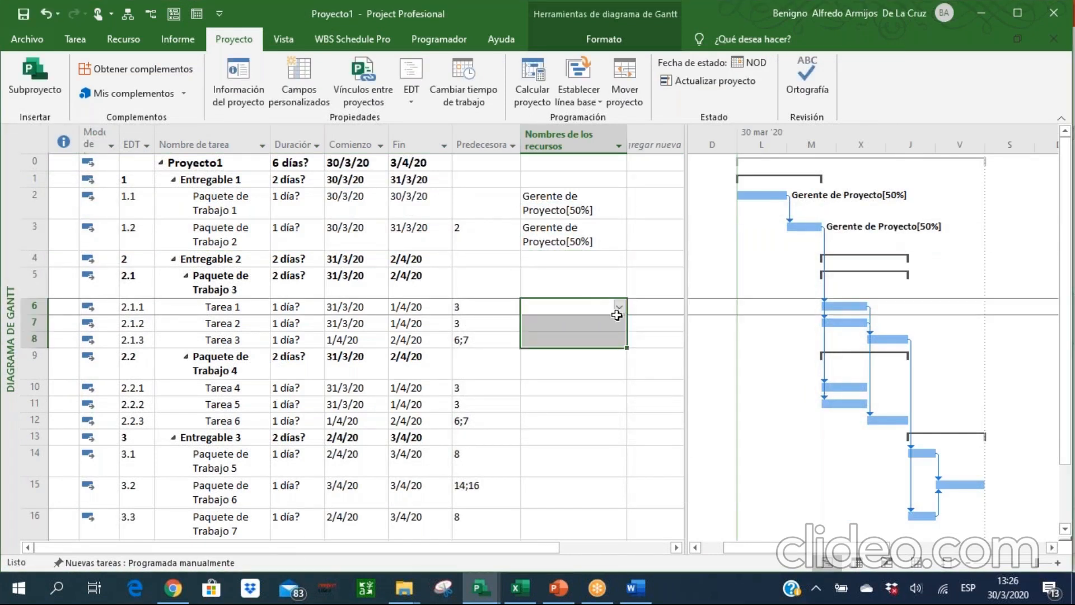
left_click(124, 39)
left_click(98, 67)
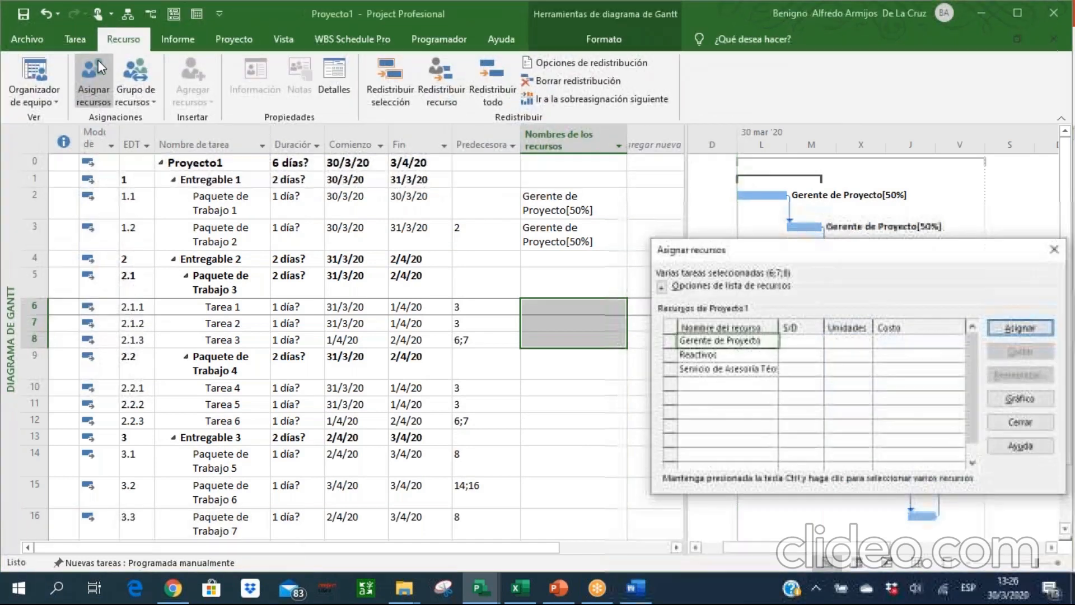
left_click_drag(740, 261, 591, 255)
left_click(882, 323)
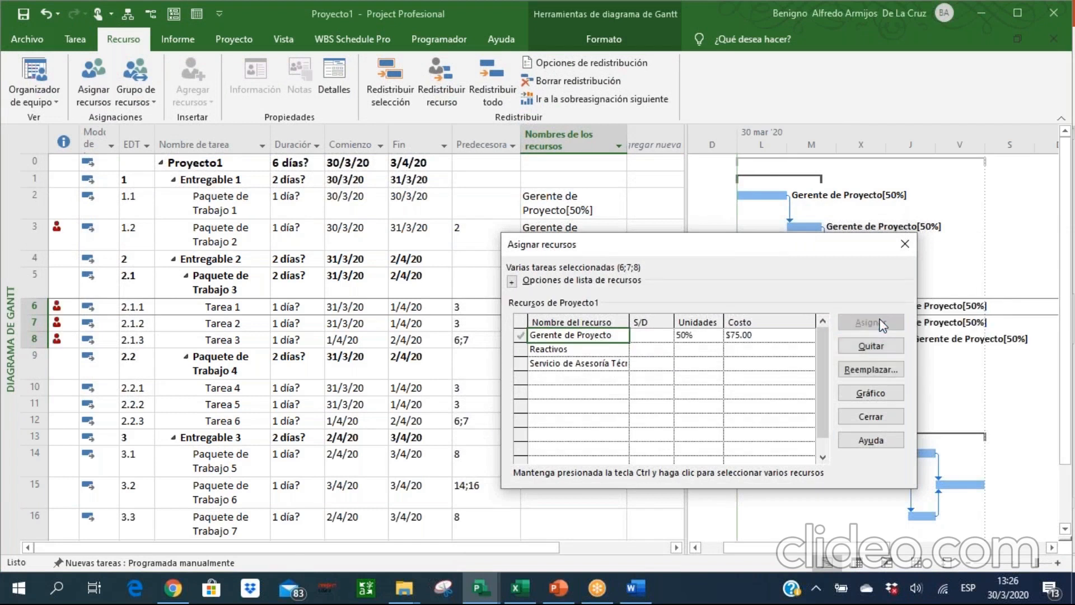
left_click(871, 417)
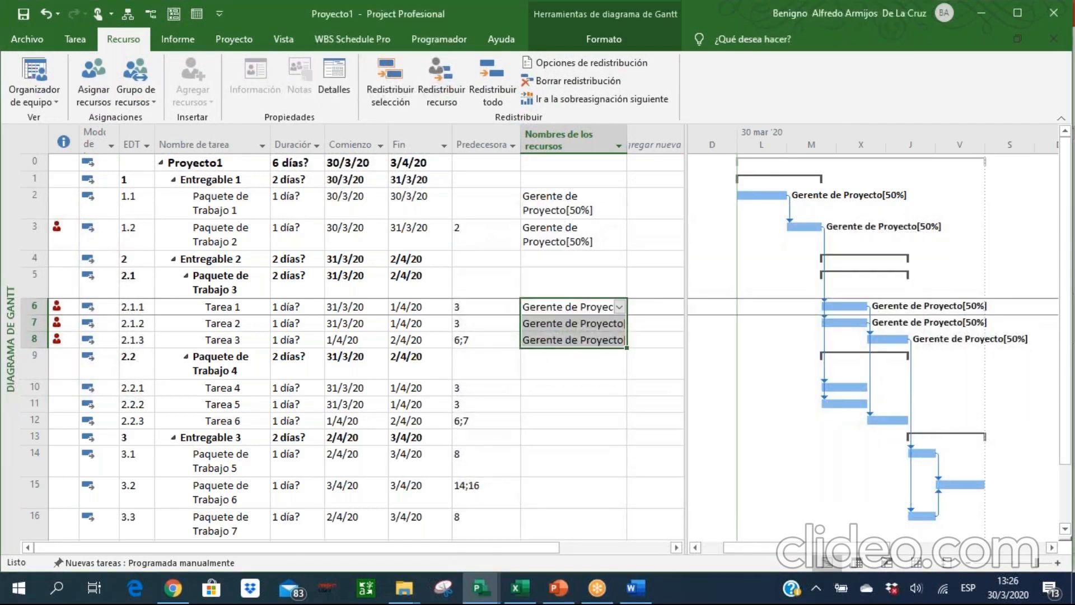
Assign Gerente de Proyecto to Tarea 4 under Paquete de Trabajo 4.
left_click(561, 369)
left_click(576, 401)
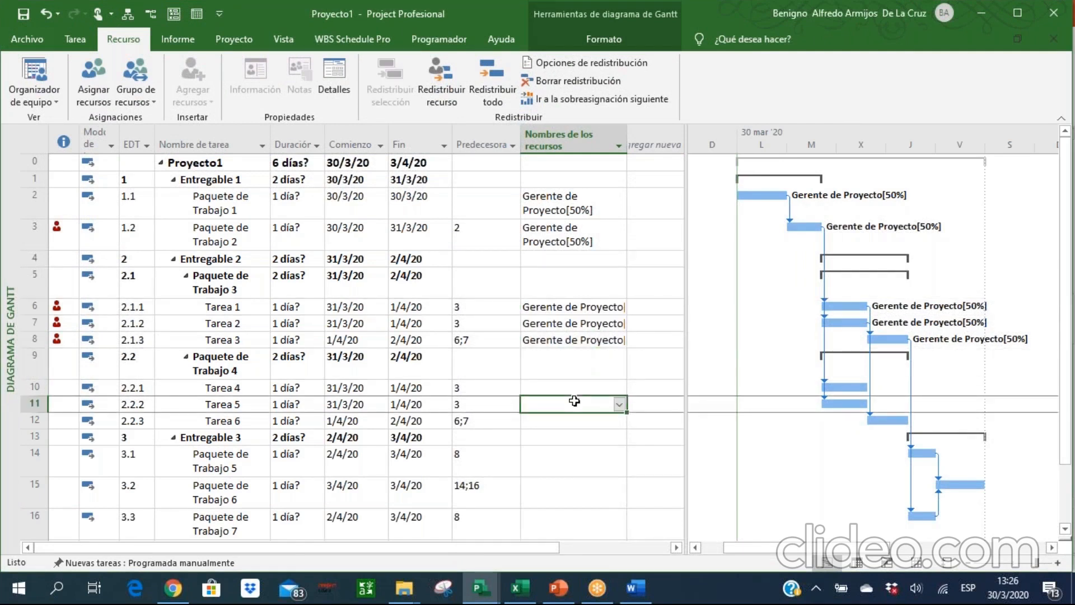
key("Up")
key("shift+Down")
key("shift+Down")
left_click(618, 387)
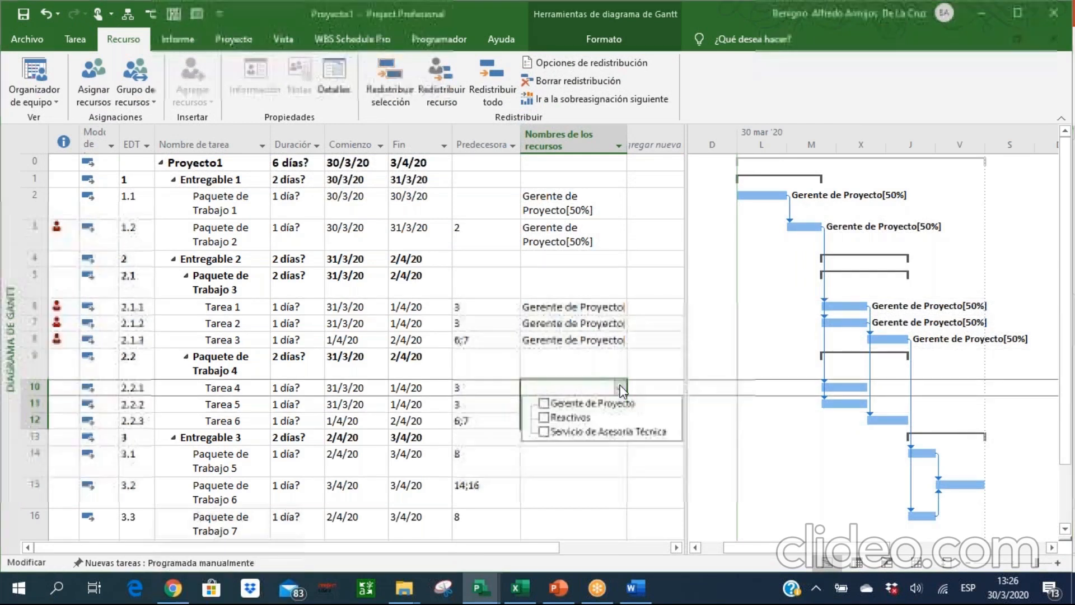
left_click(544, 403)
key("Return")
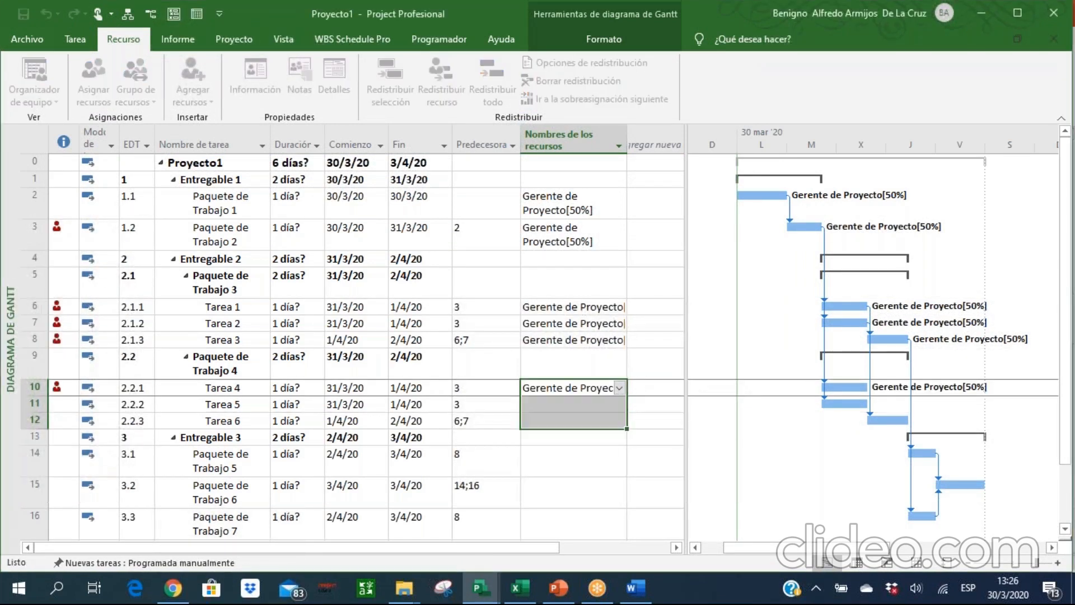
left_click_drag(566, 464, 566, 494)
key("shift+Down")
key("shift+Down")
key("shift+Down")
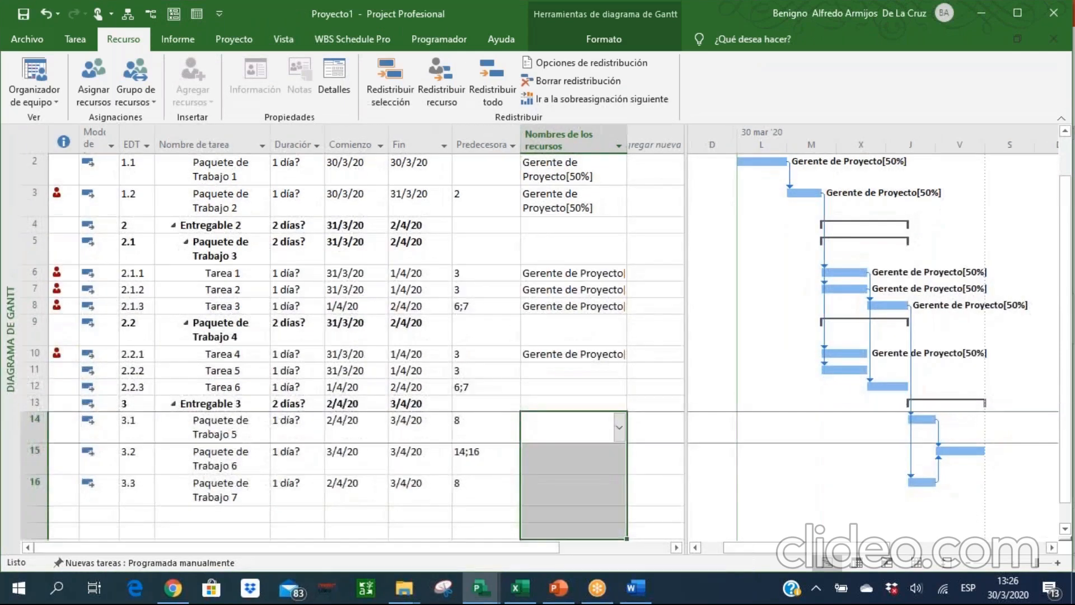
Assign Gerente de Proyecto to Tarea 5 and Tarea 6 together with Asignar recursos.
key("Up")
key("Up")
key("Up")
key("shift+Down")
key("alt+F4")
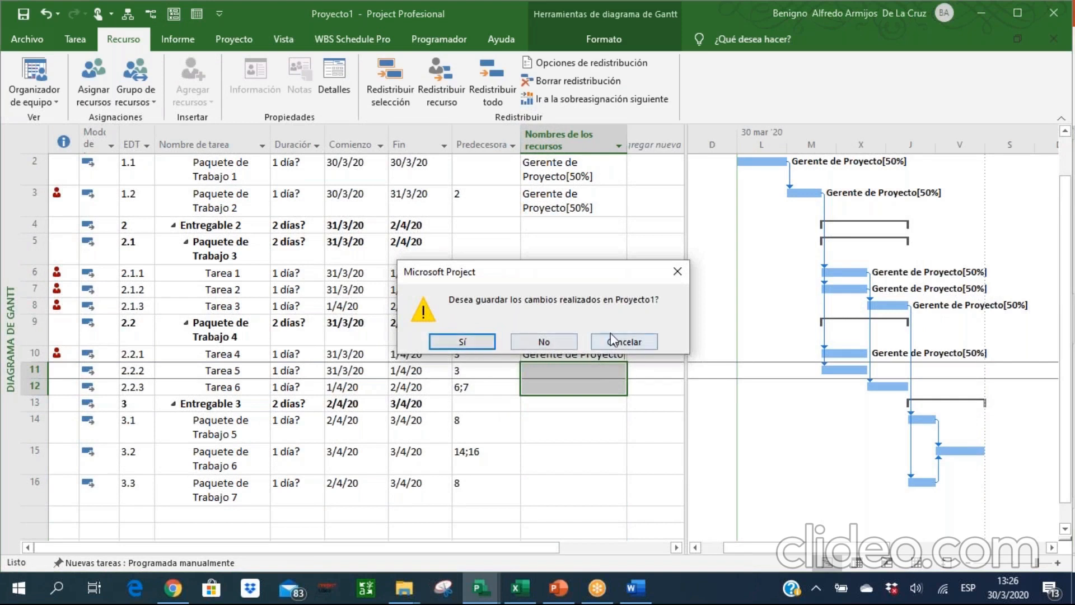
left_click(649, 342)
left_click(93, 84)
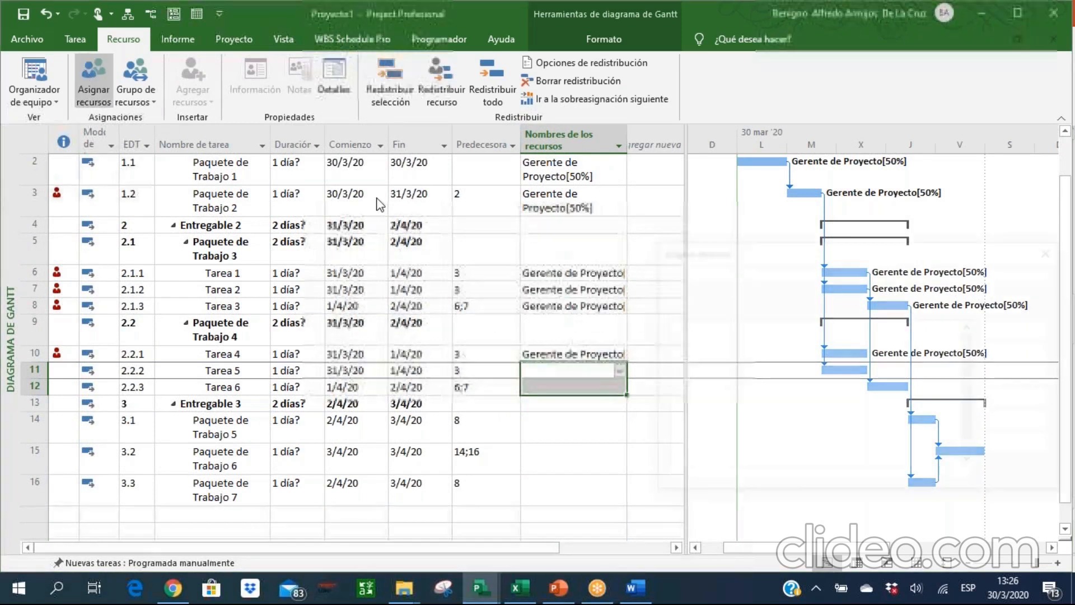
left_click(1011, 328)
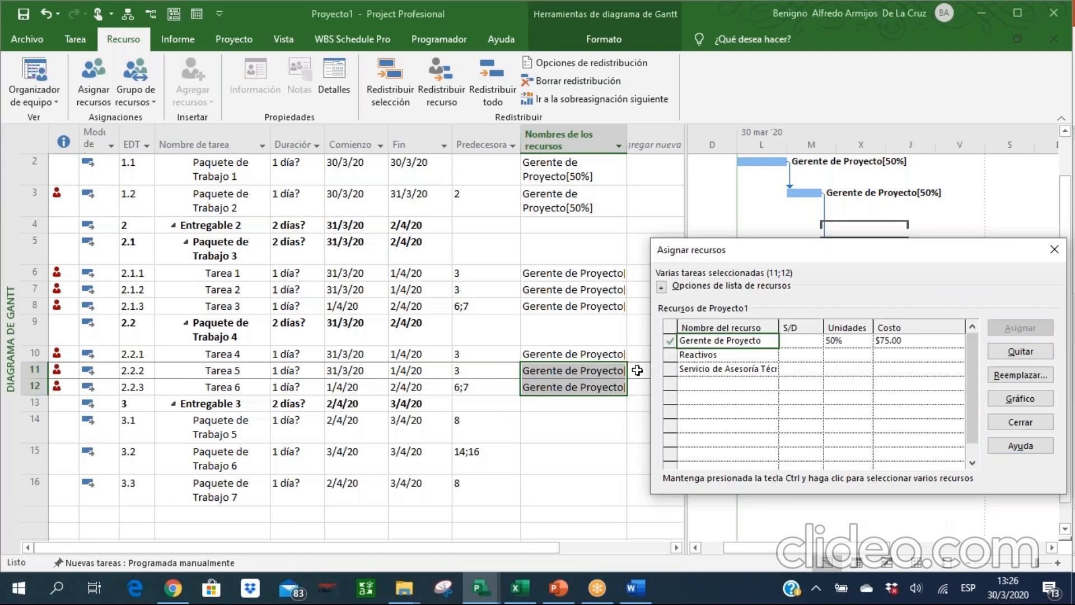
left_click(1023, 424)
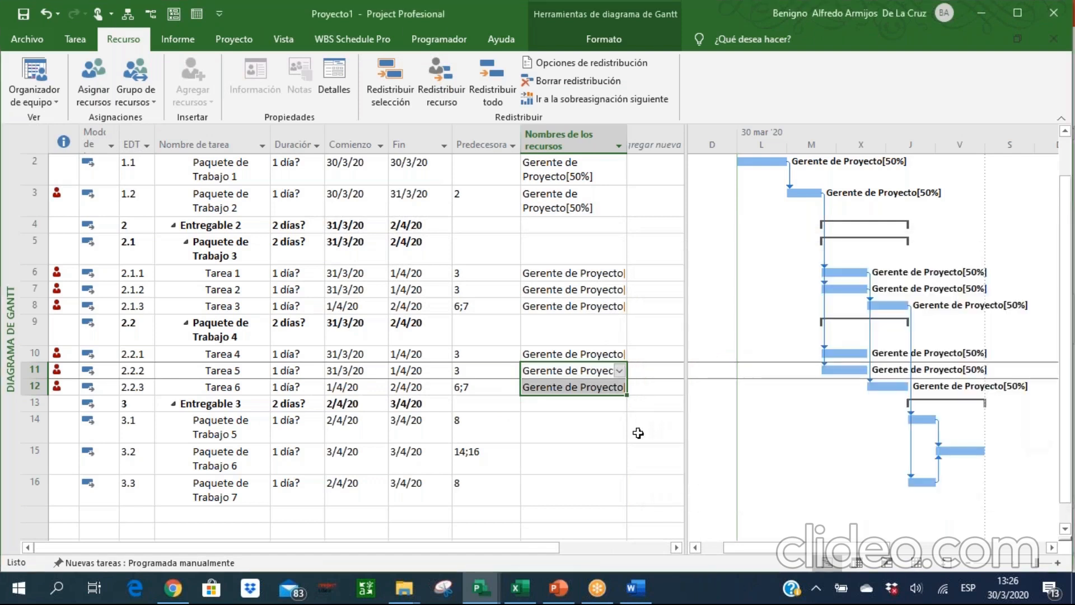
Assign Gerente de Proyecto to Paquete de Trabajo 5, 6 and 7 together with Asignar recursos.
left_click_drag(549, 420, 560, 488)
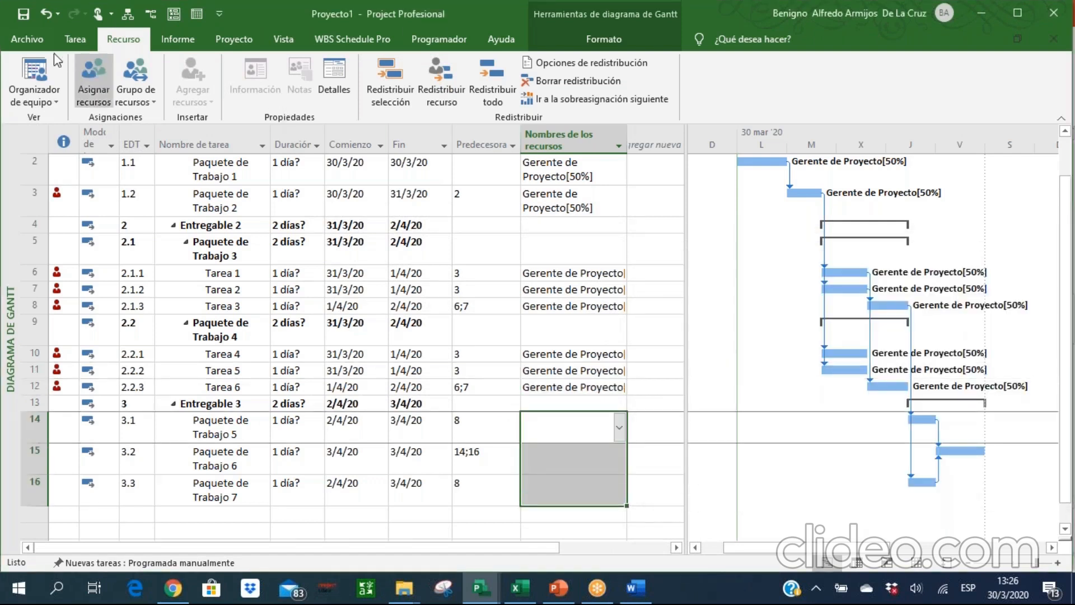
left_click(94, 82)
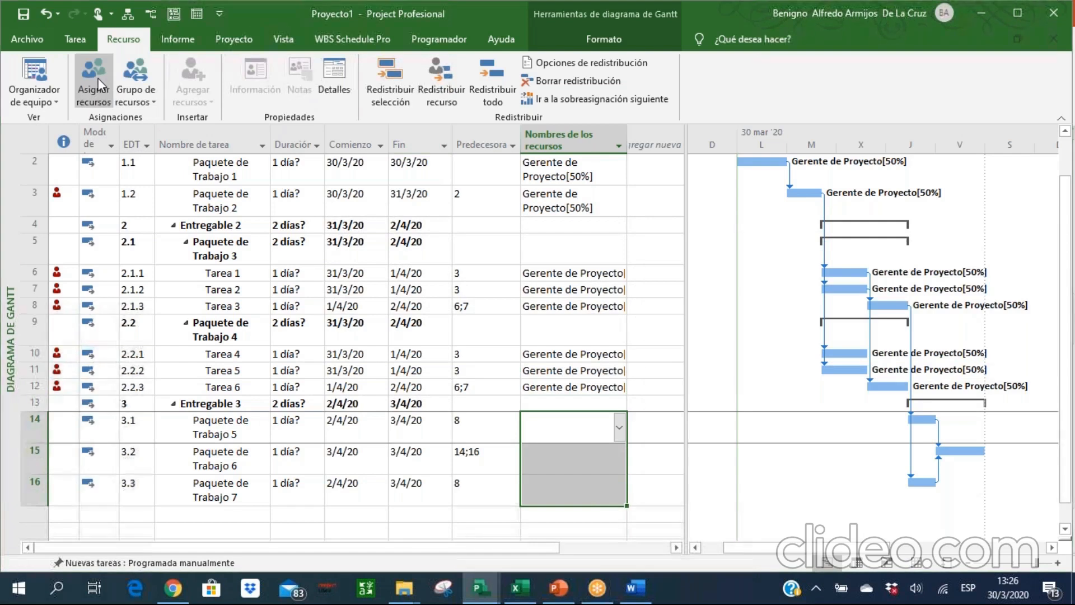
left_click(1015, 328)
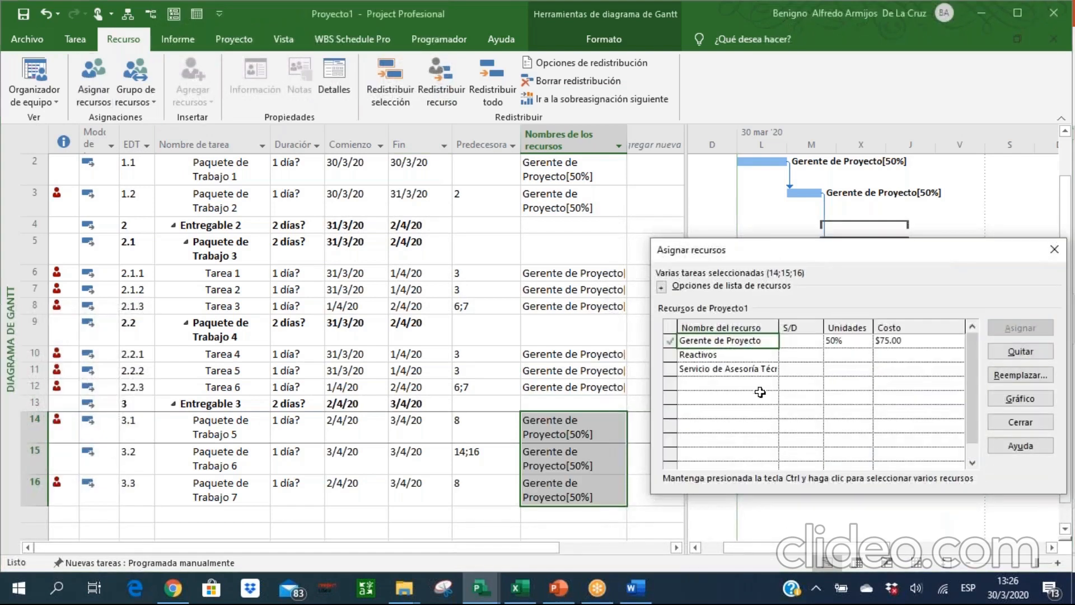
left_click(1021, 421)
Widen the Nombres de los recursos column so the assignments fit.
left_click(574, 339)
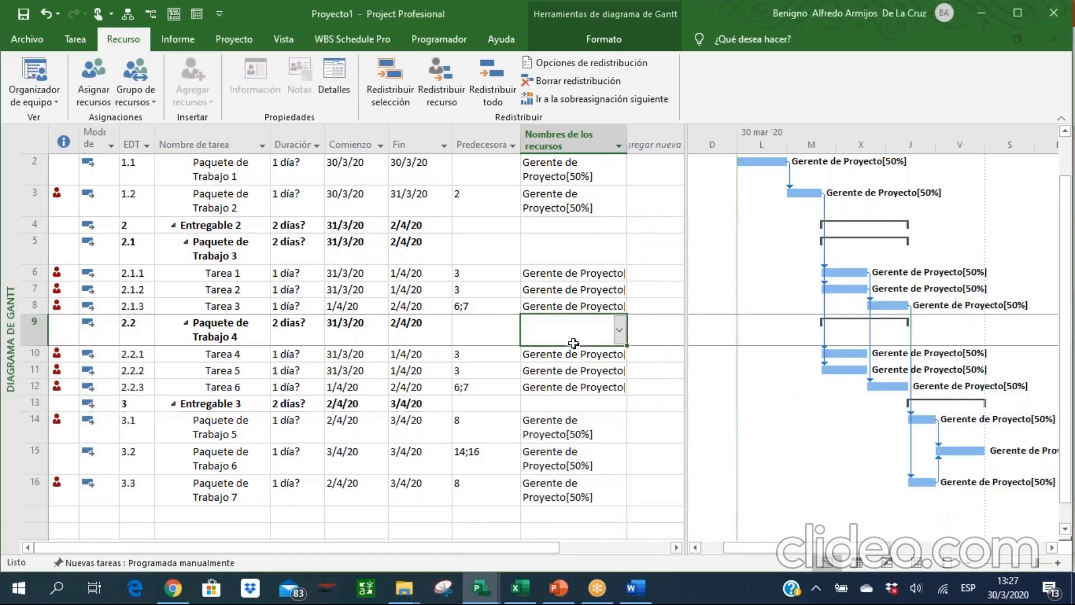
left_click_drag(627, 144, 650, 143)
left_click(560, 246)
Examine the resource assignments and overallocation indicators of the tasks in the Gantt table.
key("Down")
key("Down")
key("Down")
key("Up")
key("Up")
key("Up")
key("Up")
key("Up")
key("Up")
key("Up")
key("Up")
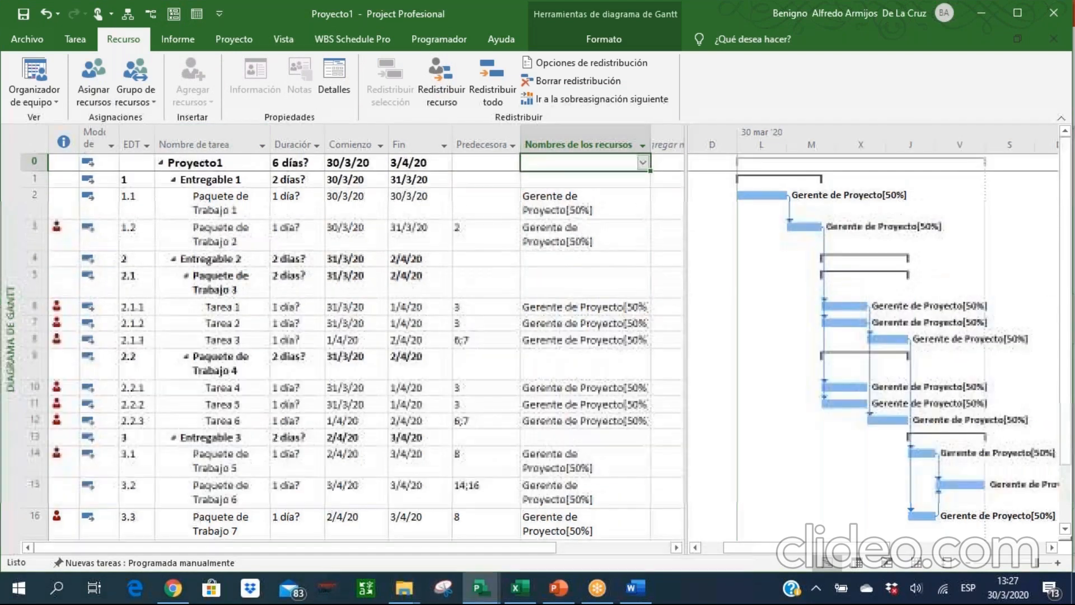
key("Down")
key("Down")
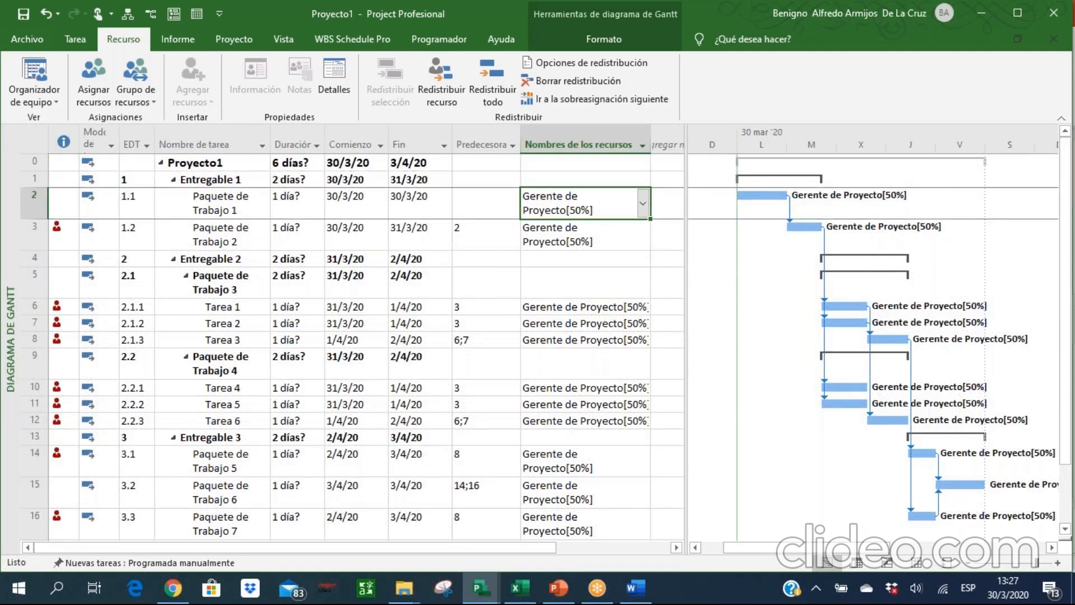
key("Down")
key("Down")
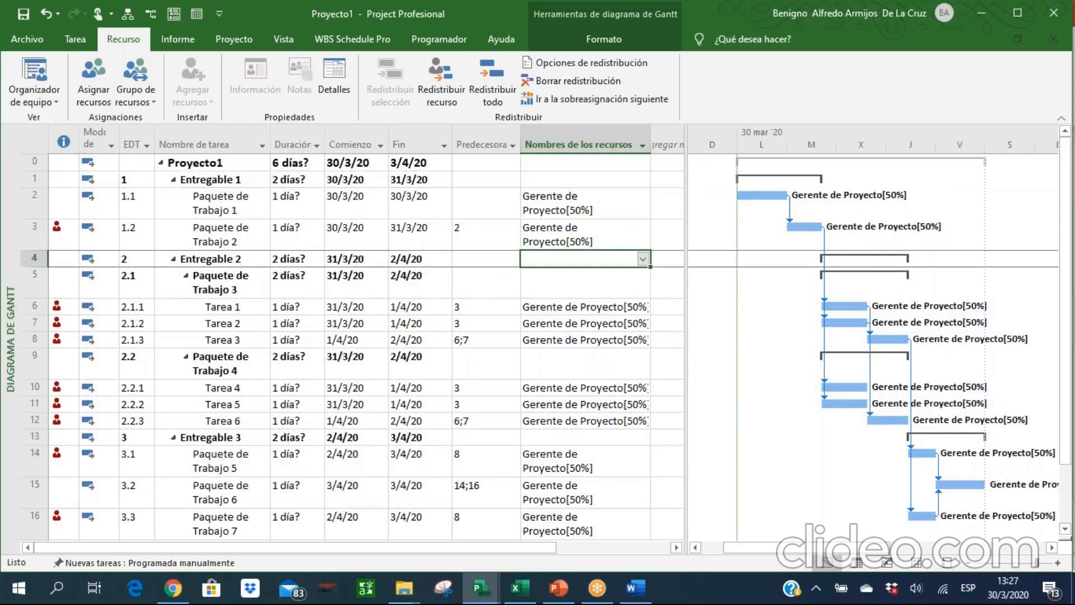
key("Up")
Show the resource sheet and check the indicator beside Gerente de Proyecto.
left_click(916, 563)
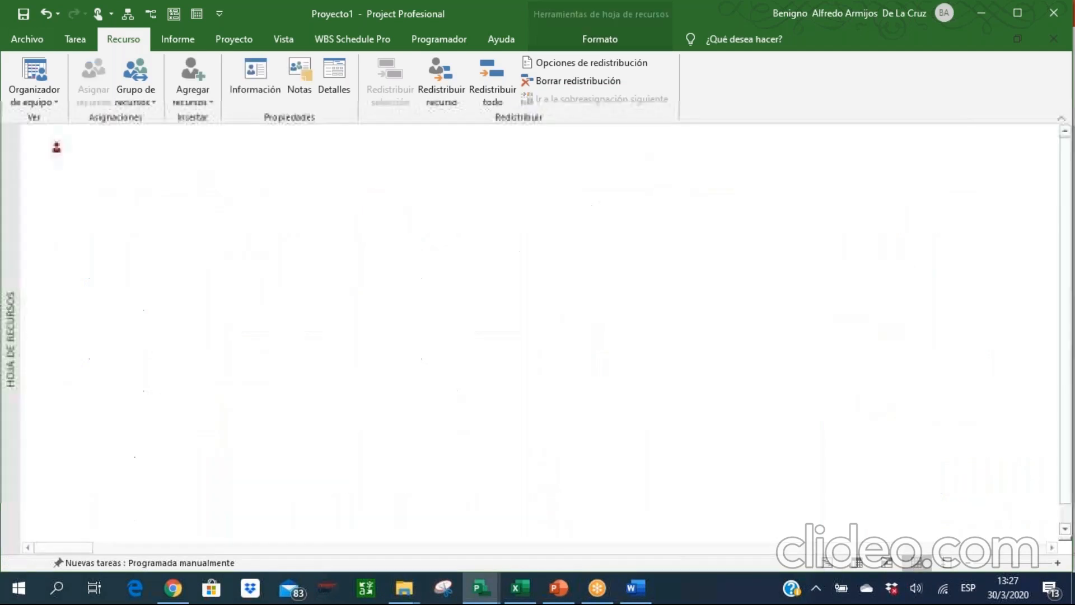
left_click(148, 185)
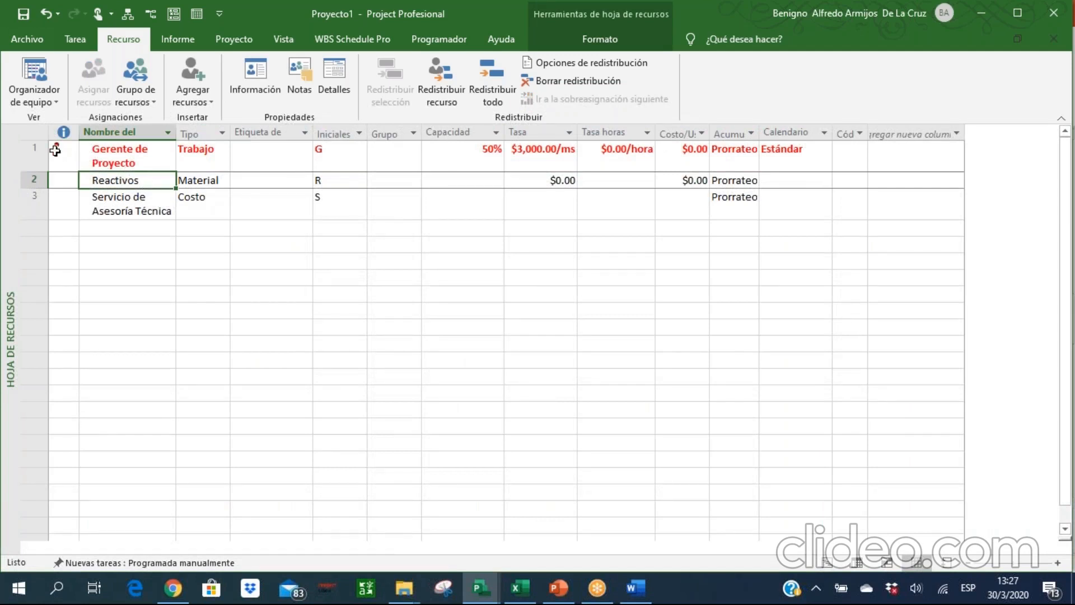
mouse_move(55, 151)
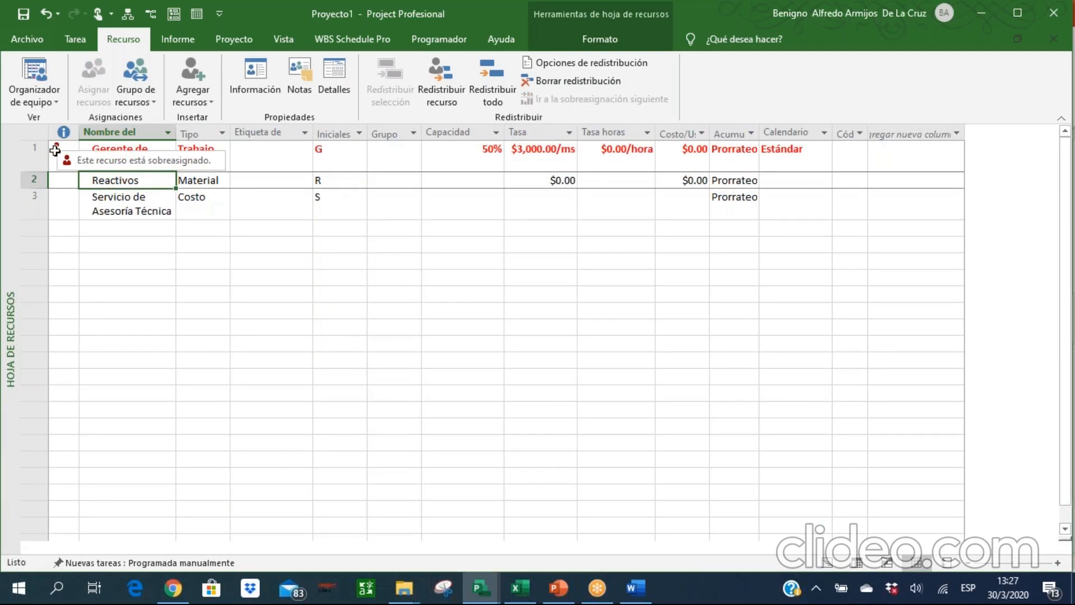
Raise the maximum capacity of Gerente de Proyecto to 200%.
left_click(490, 162)
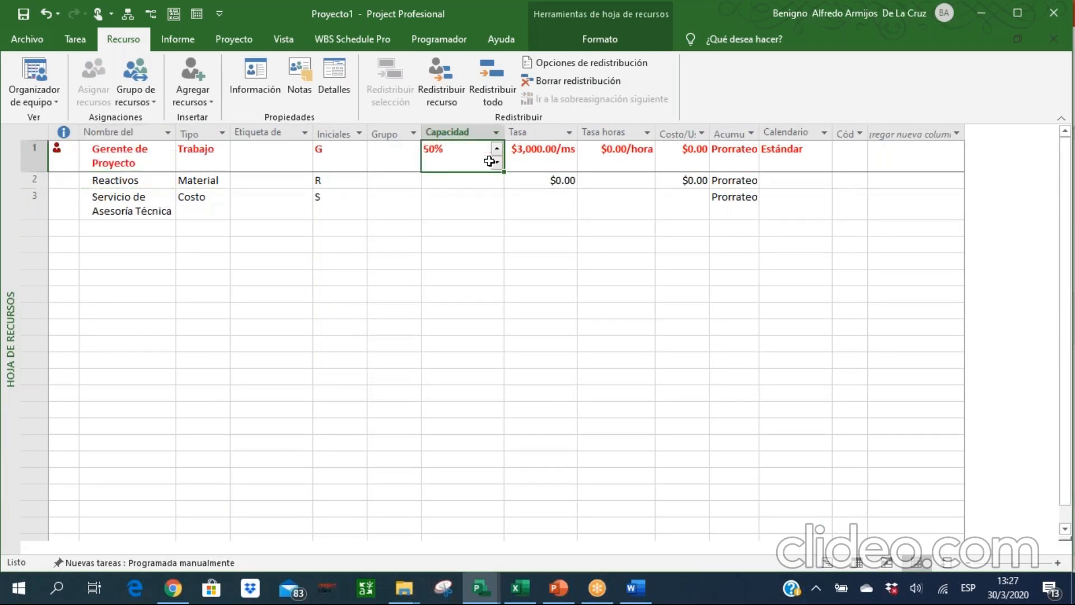
double_click(497, 150)
key("Return")
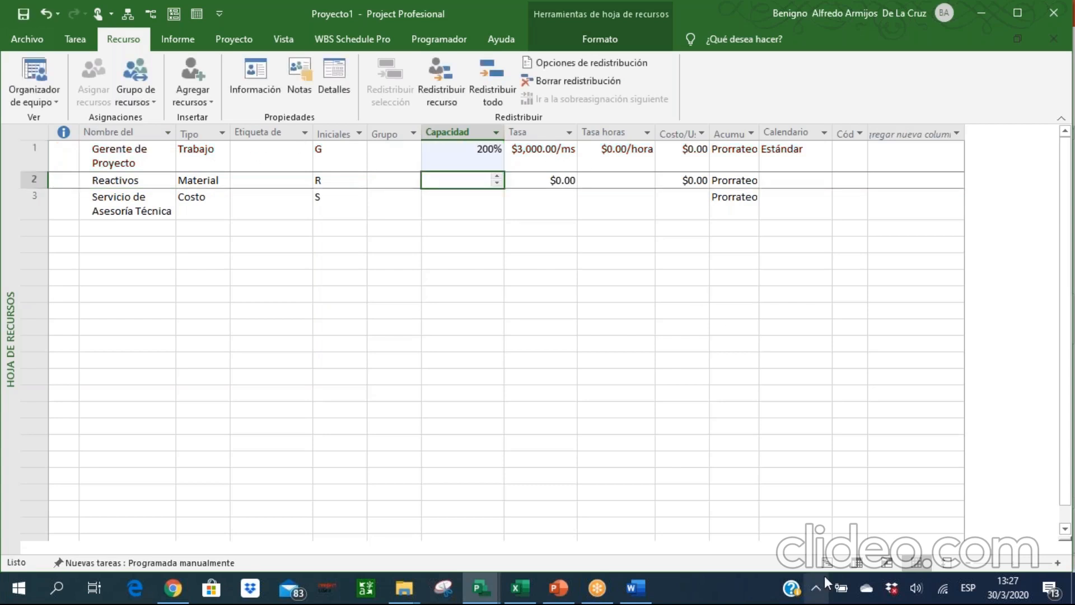
Set the maximum capacity of Gerente de Proyecto to 100% and return to the Gantt chart.
left_click(493, 156)
double_click(497, 162)
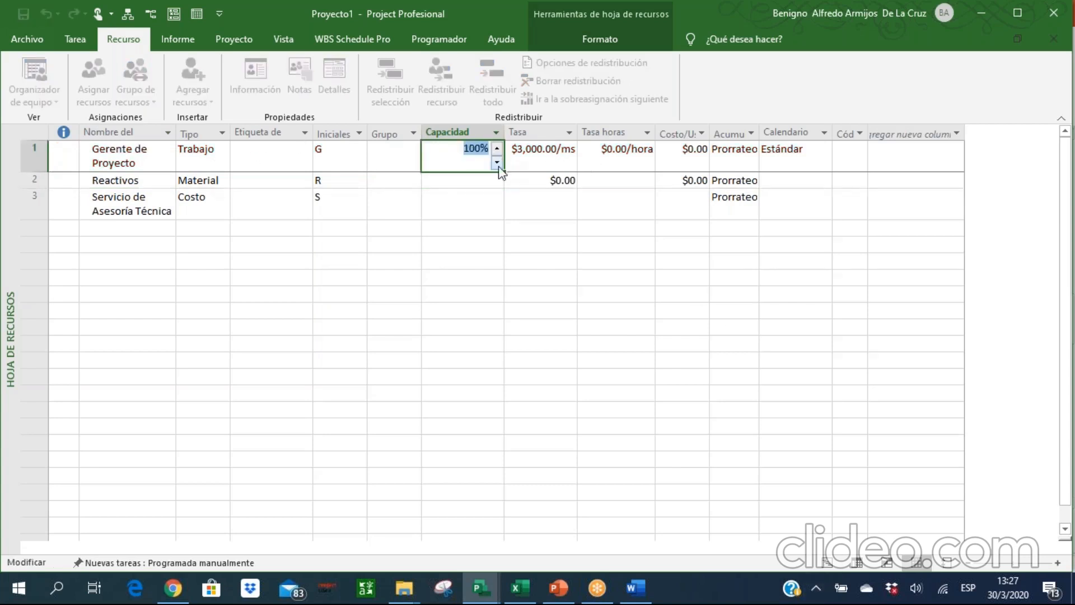
left_click(464, 230)
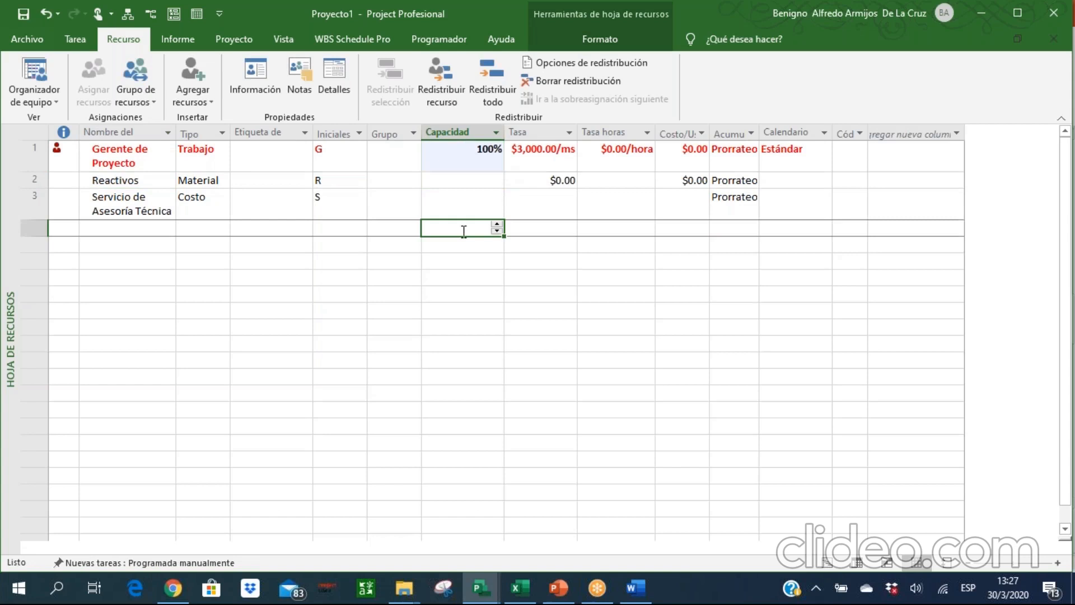
left_click(825, 565)
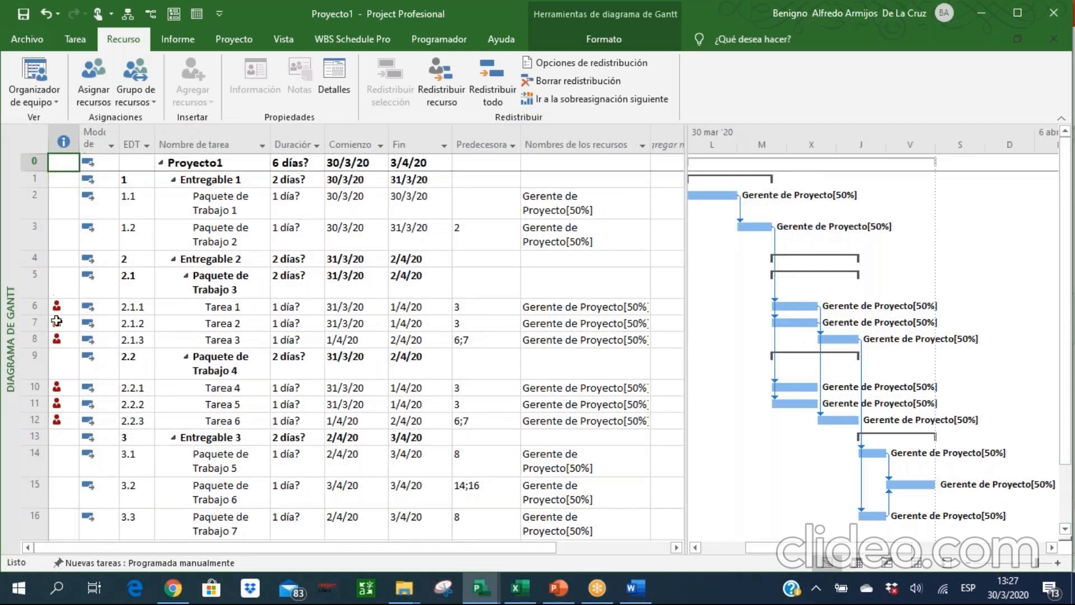
Set the standard rate of the Reactivos material resource to $500 in the resource sheet.
left_click(917, 563)
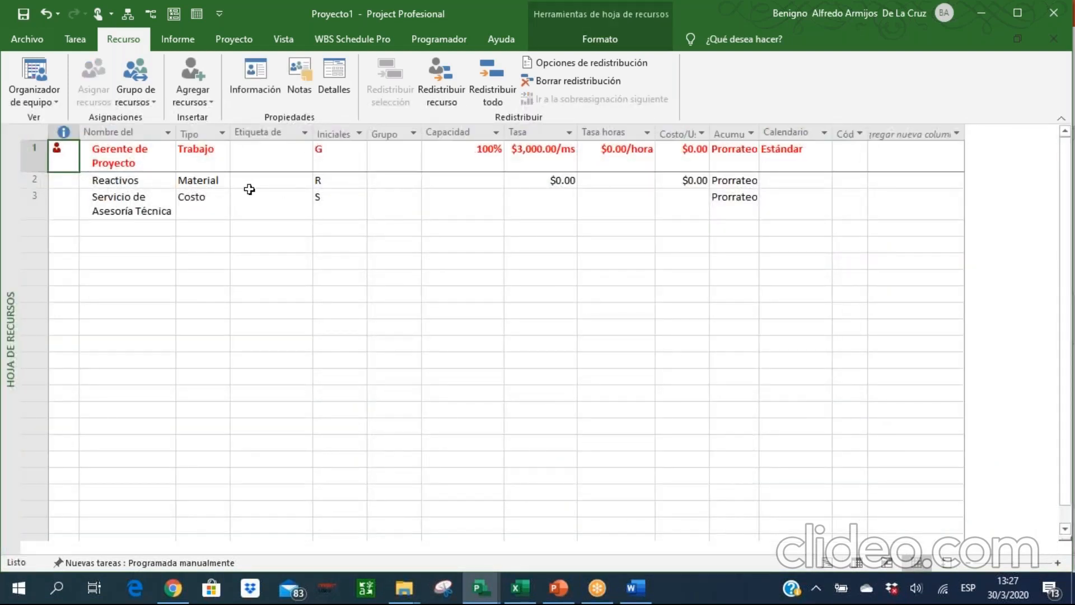
left_click(213, 186)
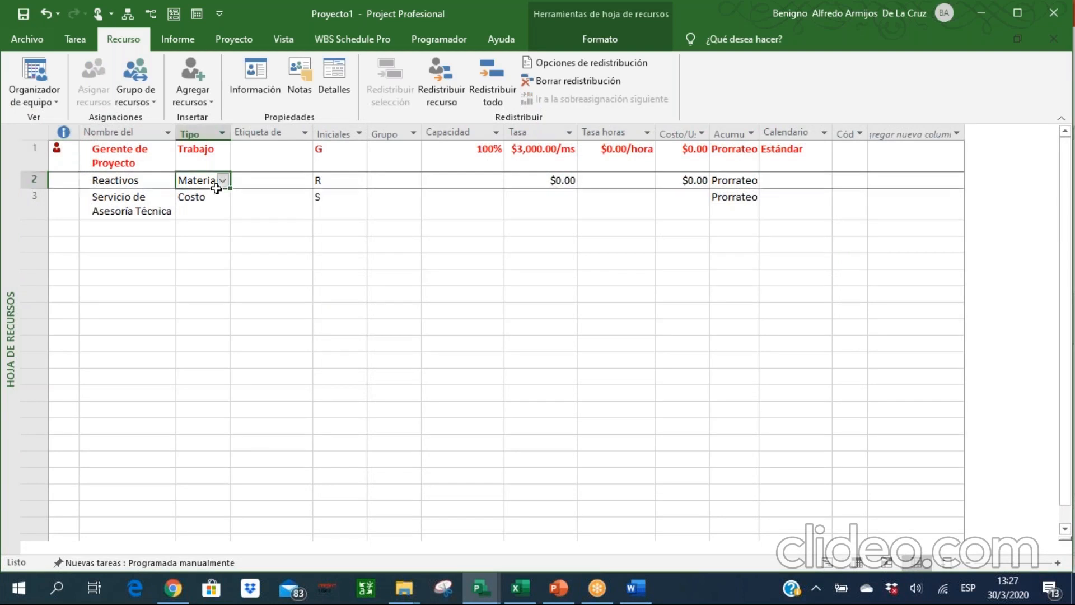
left_click(515, 185)
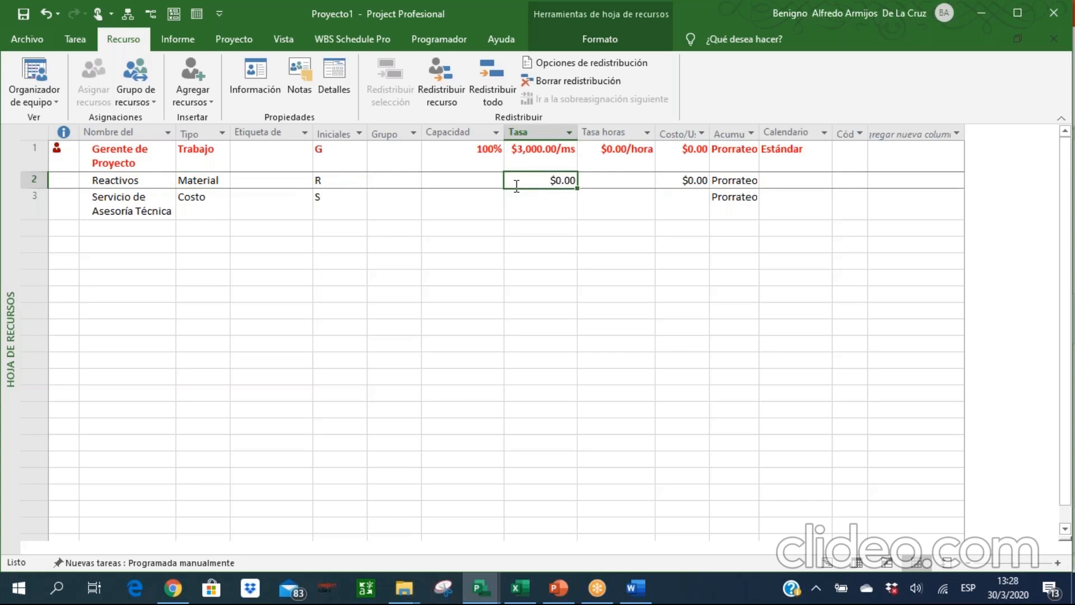
type("500")
key("Return")
key("Up")
Return to the Gantt chart and add Reactivos to the resources assigned to Tarea 1.
left_click(827, 561)
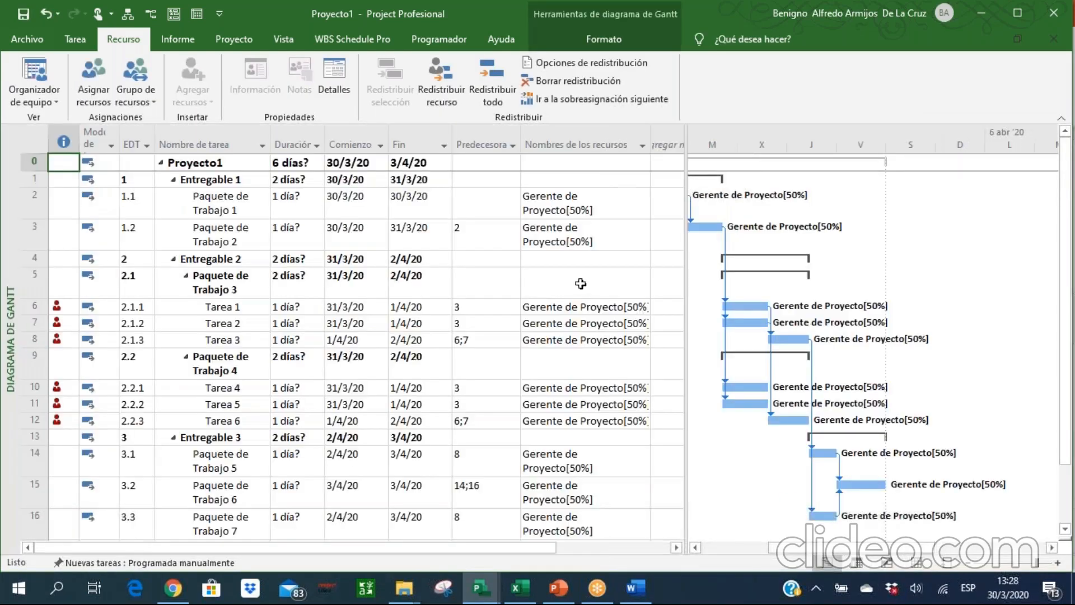
left_click(578, 309)
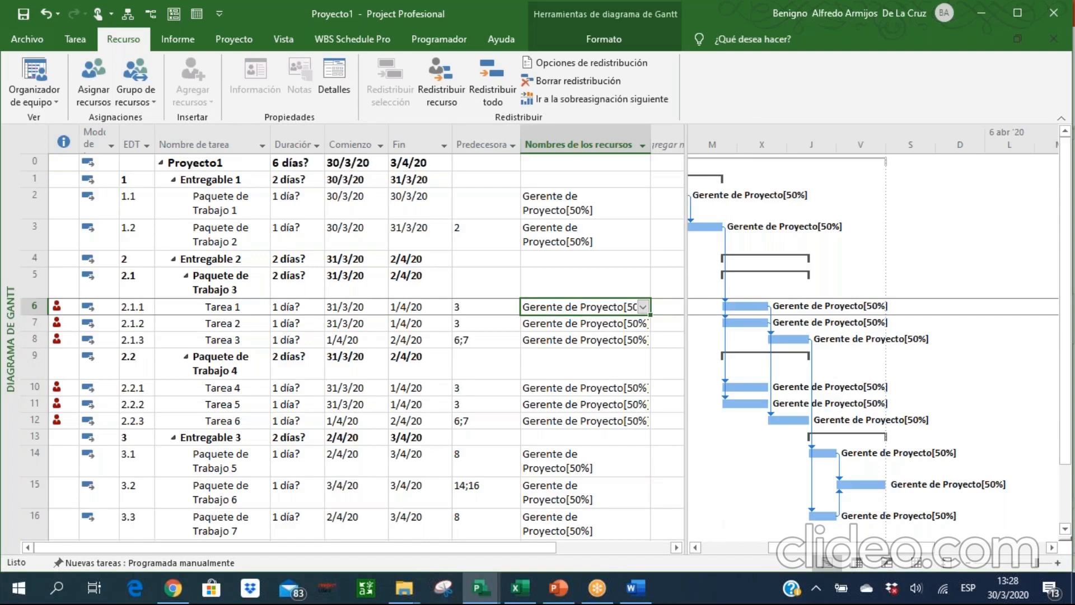
left_click(643, 306)
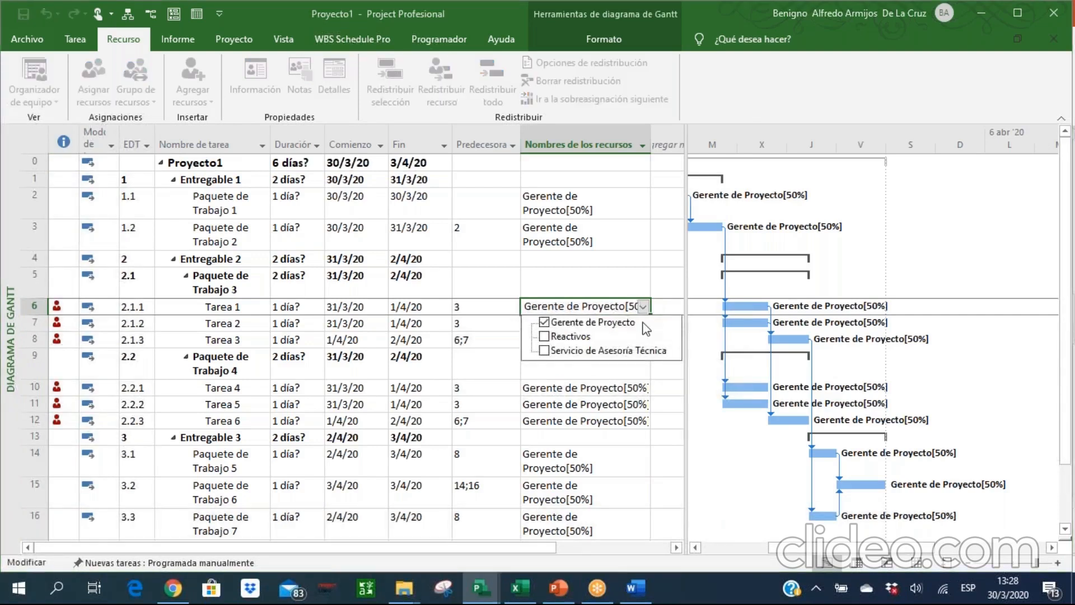
left_click(558, 342)
key("Return")
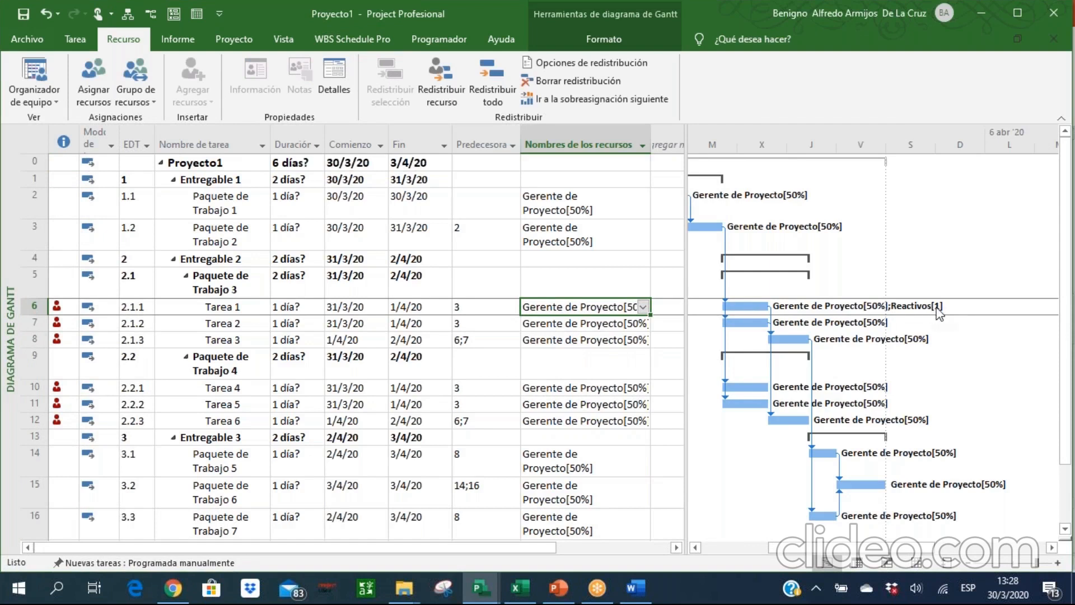
Widen the table area and the resource names column enough to fit Tarea 1's full assignment text.
left_click_drag(687, 211, 765, 204)
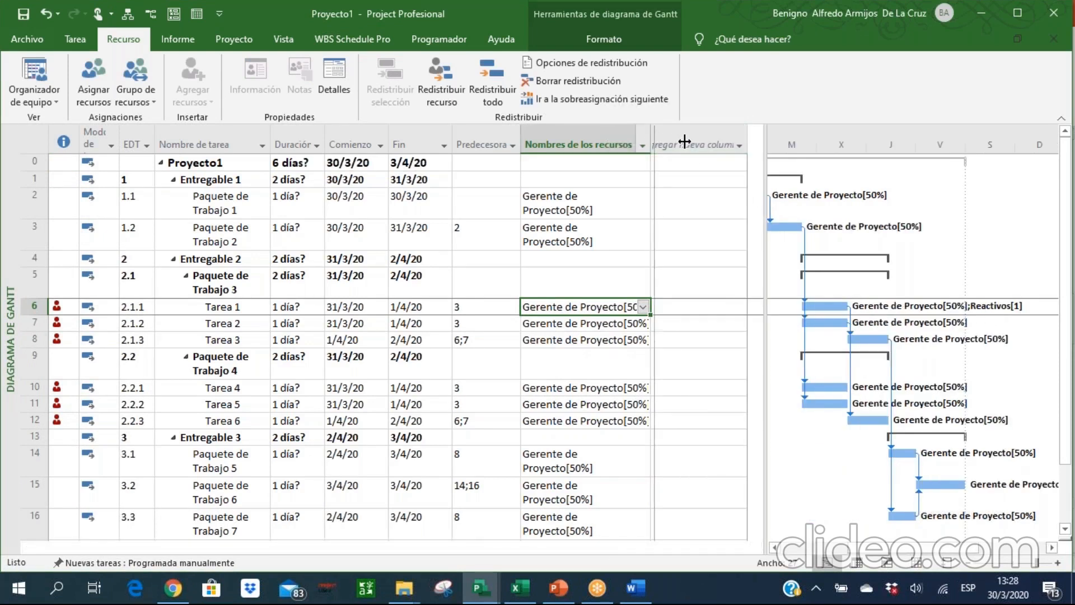
left_click_drag(718, 143, 716, 143)
left_click(708, 145)
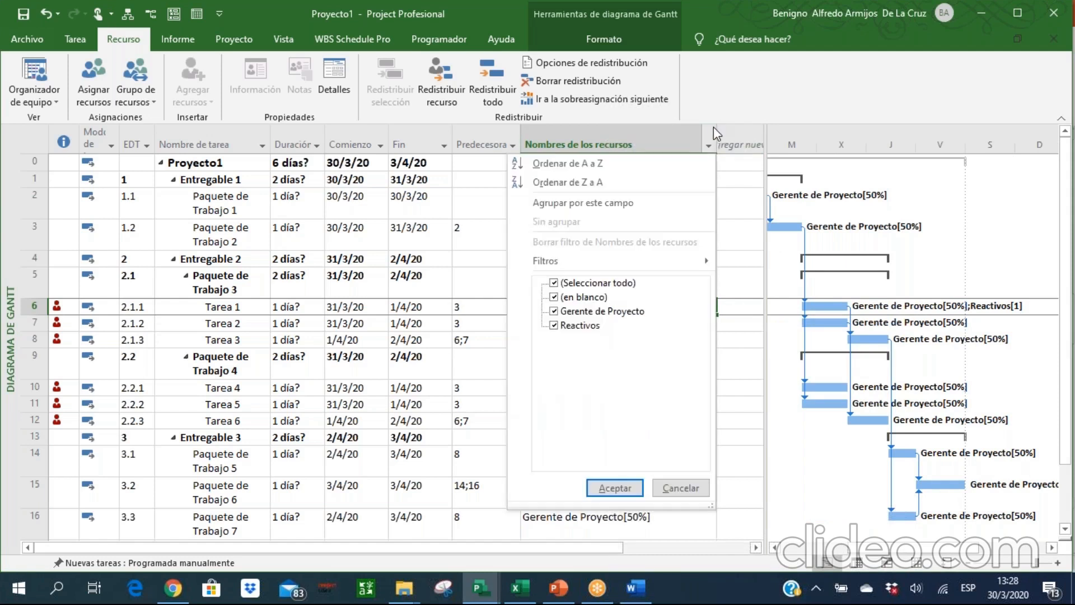
left_click(673, 488)
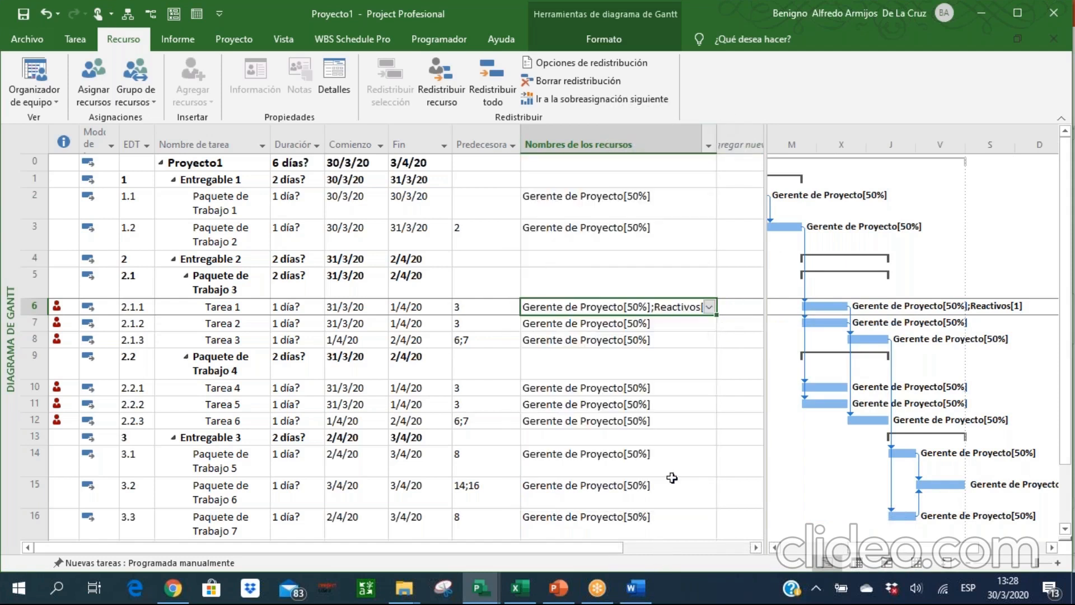
left_click_drag(716, 128, 750, 129)
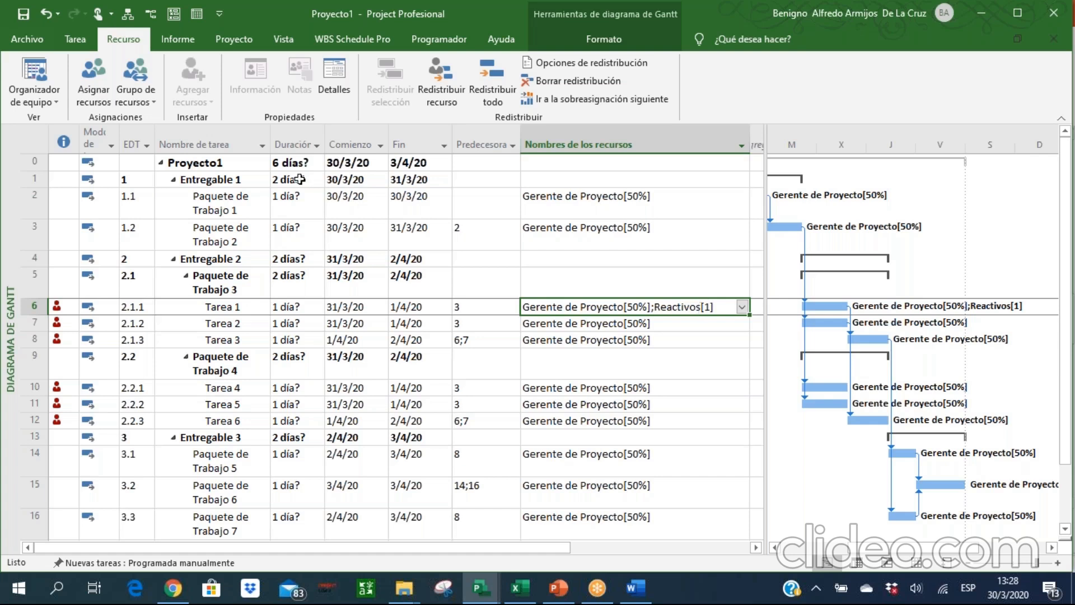
Set the assigned units of Reactivos on Tarea 1 to 3 with the resource assignment dialog.
left_click(106, 85)
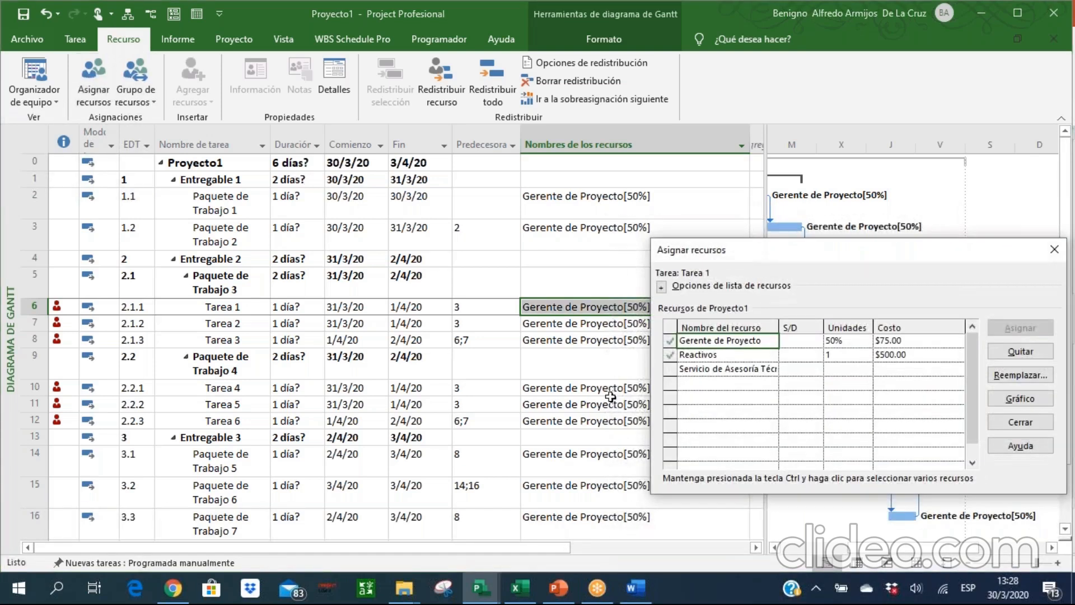
left_click(847, 368)
left_click(842, 356)
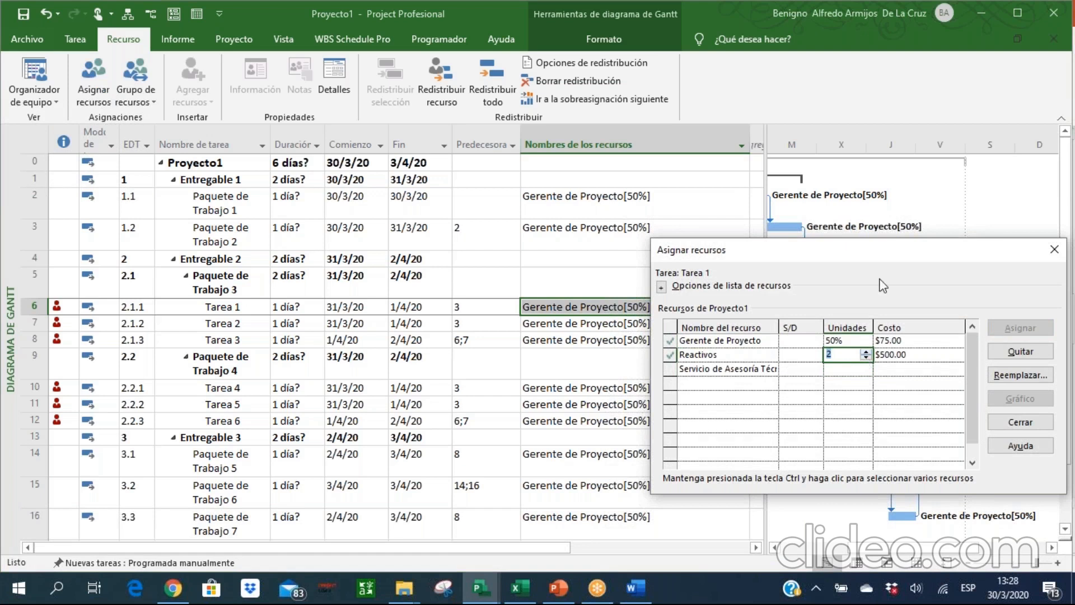
left_click_drag(868, 247, 698, 229)
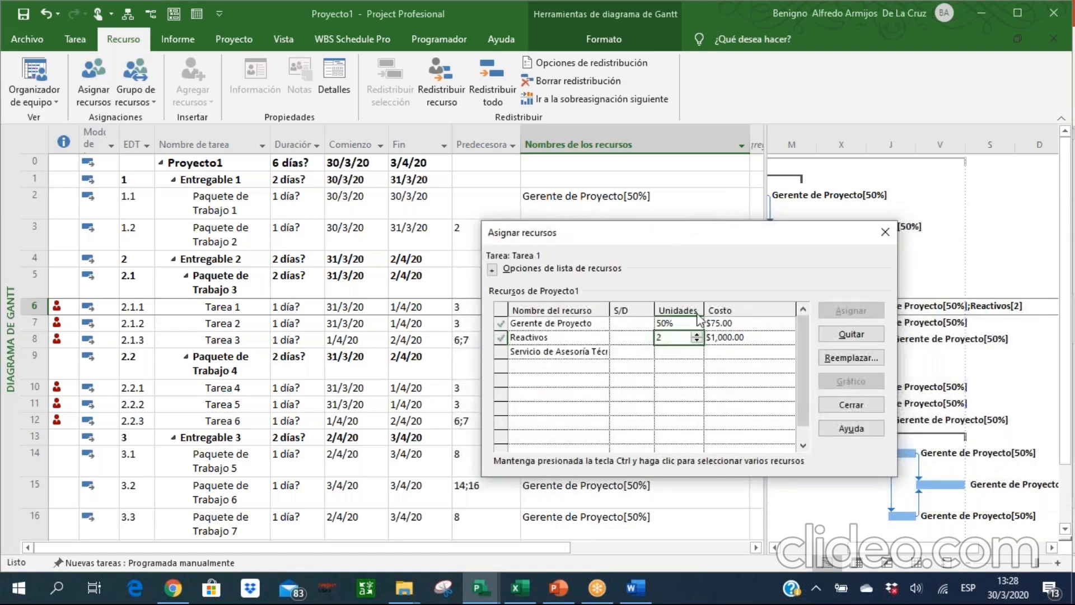
left_click(696, 334)
left_click(707, 339)
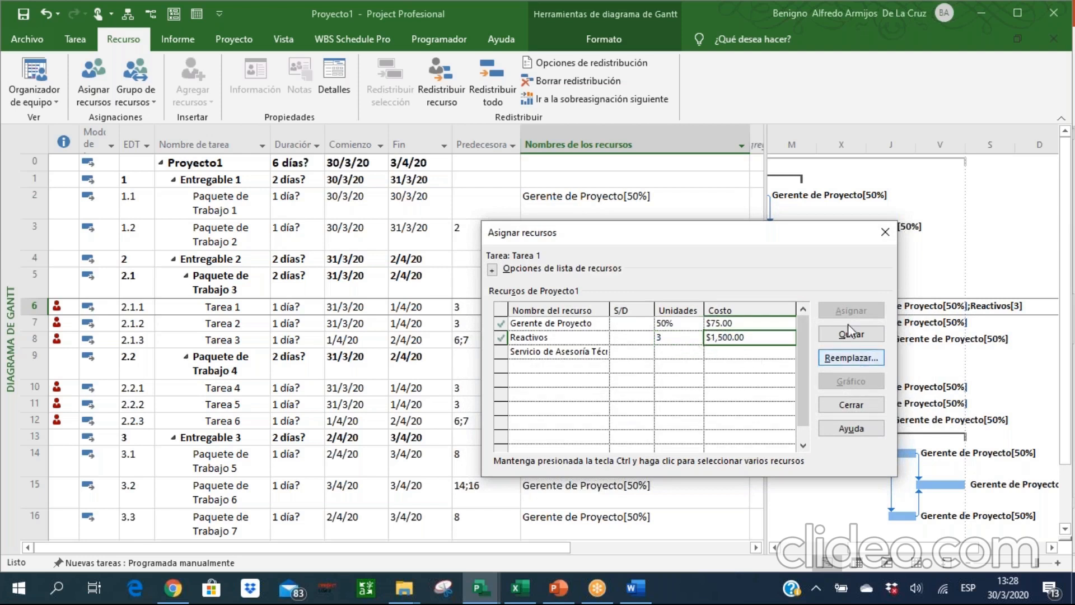
left_click(851, 404)
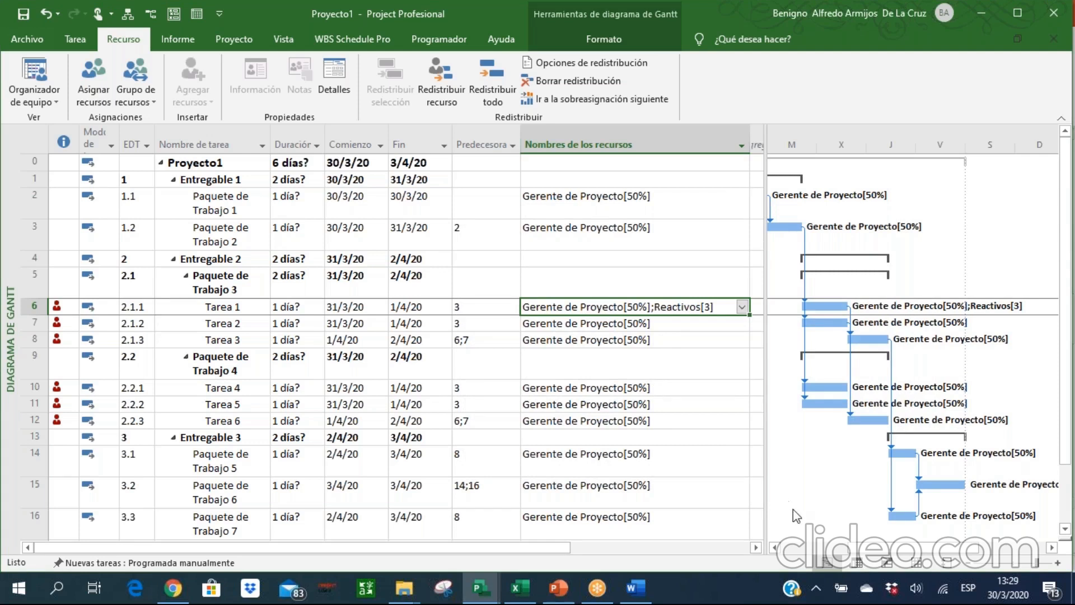
In the resource sheet, switch Servicio de Asesoría Técnica's type to Trabajo, to Material and back to Costo.
left_click(915, 566)
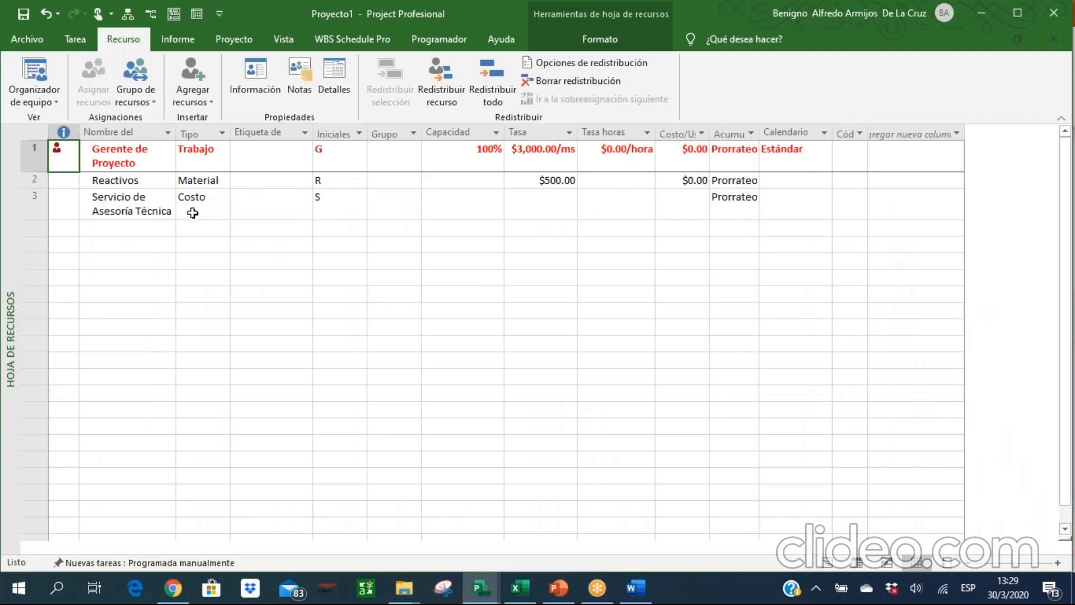
left_click(196, 208)
left_click(223, 206)
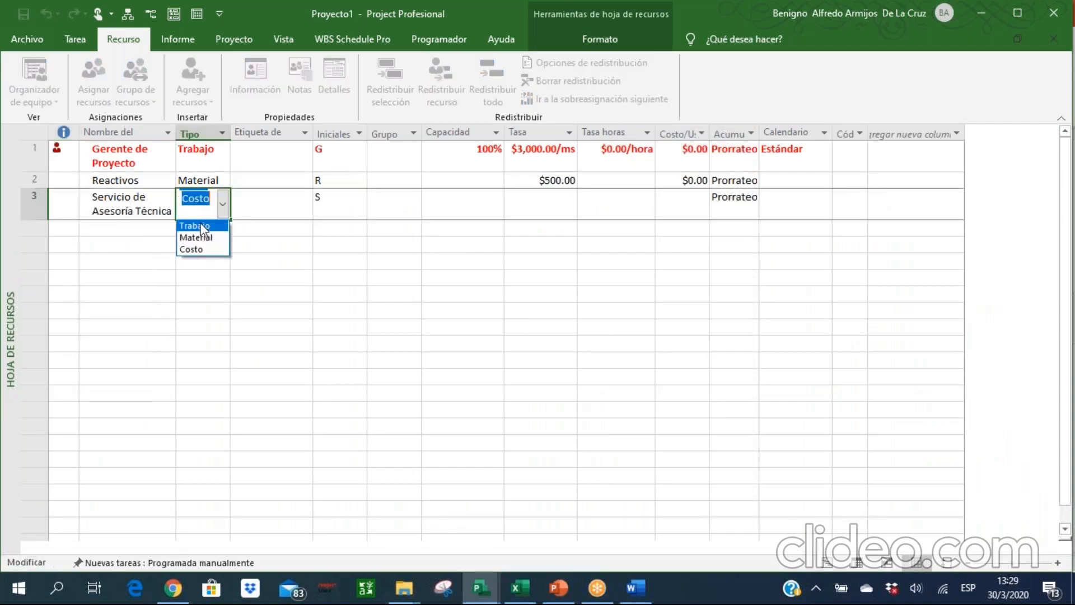
left_click(193, 224)
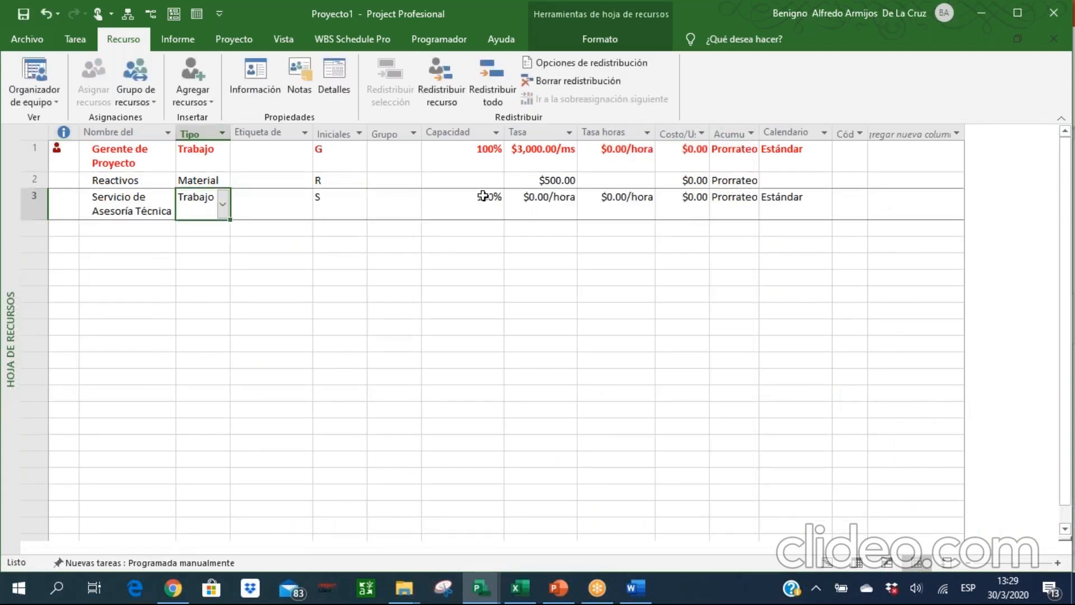
left_click(224, 210)
left_click(218, 237)
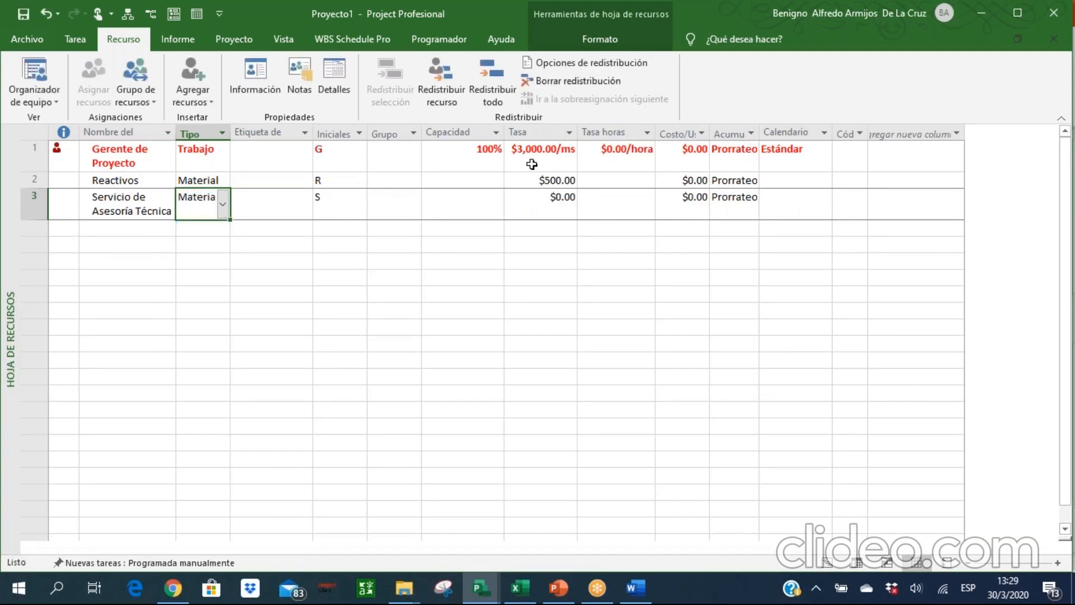
left_click(219, 207)
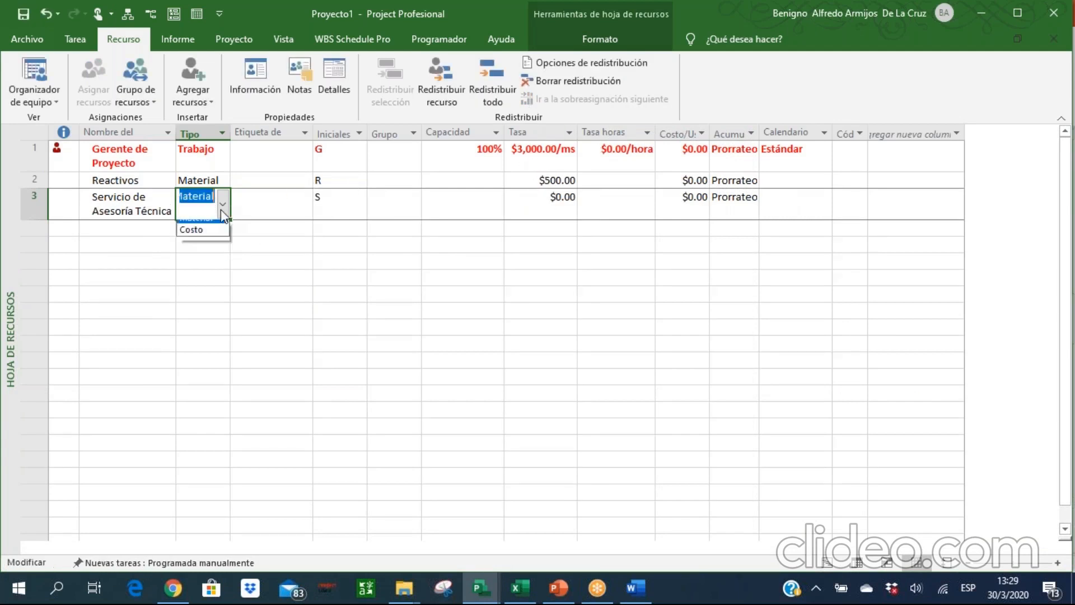
left_click(199, 249)
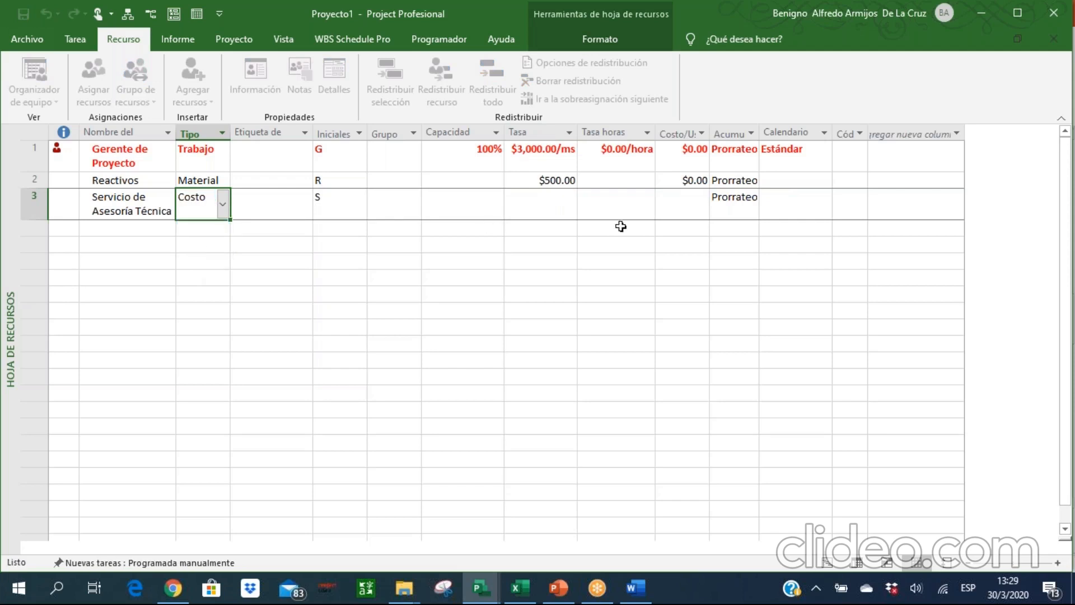
Check the rate, overtime rate and capacity cells of the cost resource Servicio de Asesoría Técnica.
left_click(504, 213)
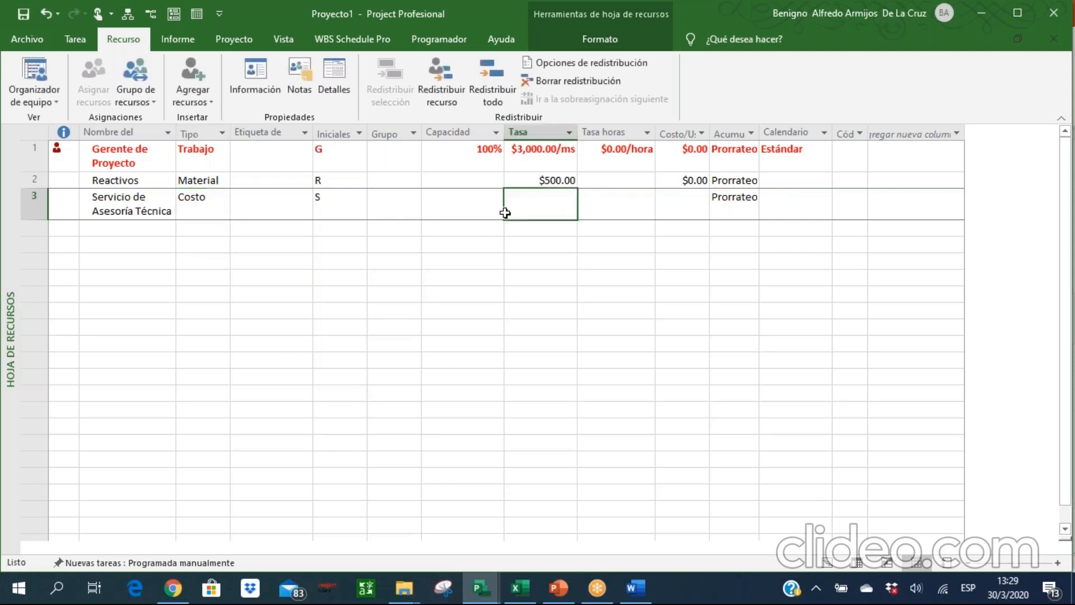
key("Left")
key("Right")
key("Right")
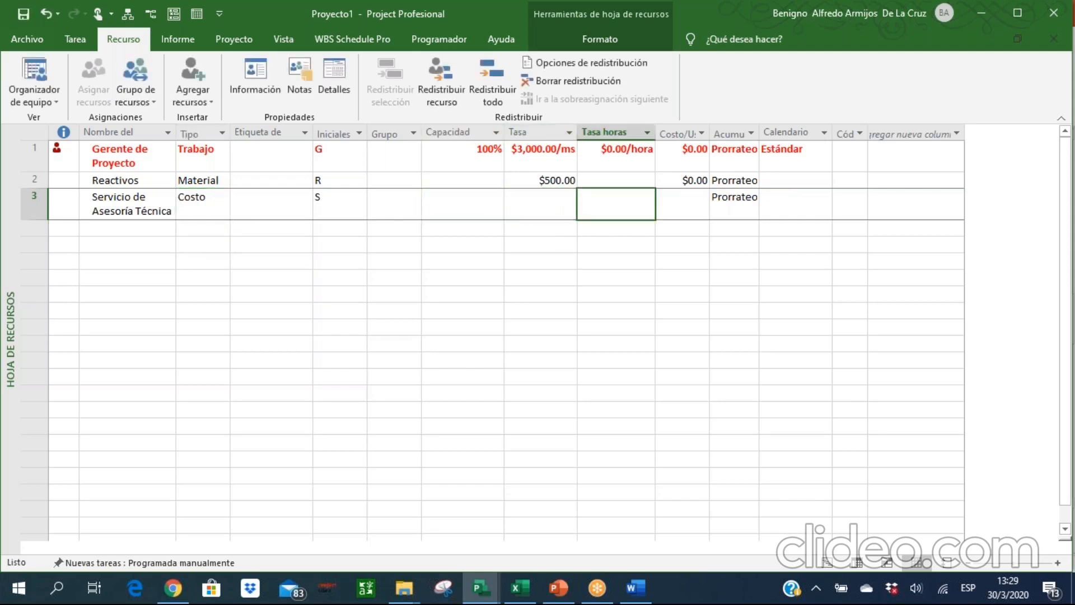
key("Left")
key("Left")
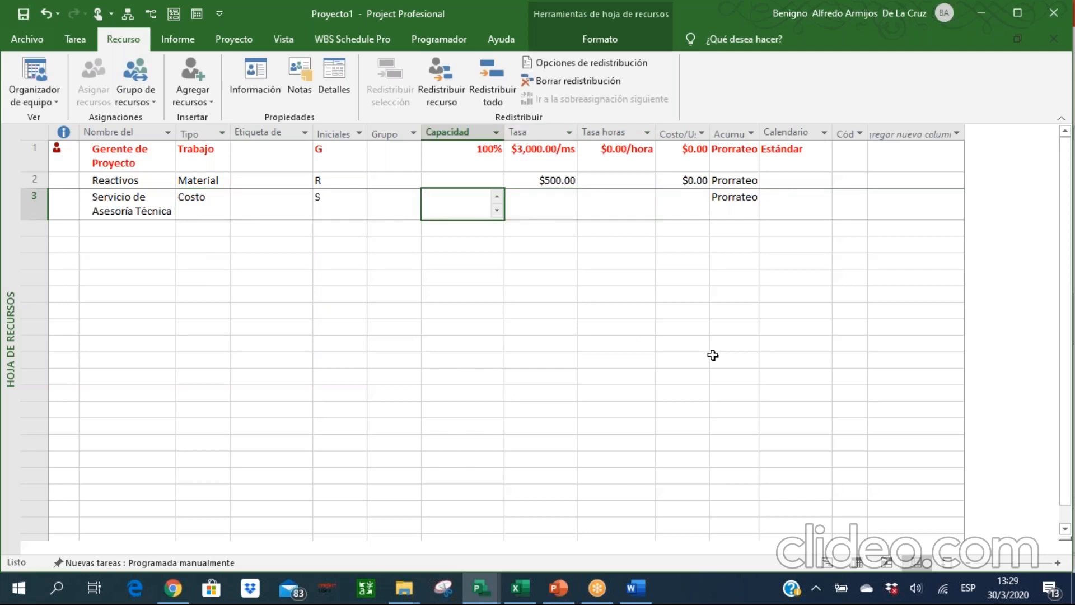
Return to the Gantt chart and add Servicio de Asesoría Técnica to Tarea 4's resources.
left_click(828, 565)
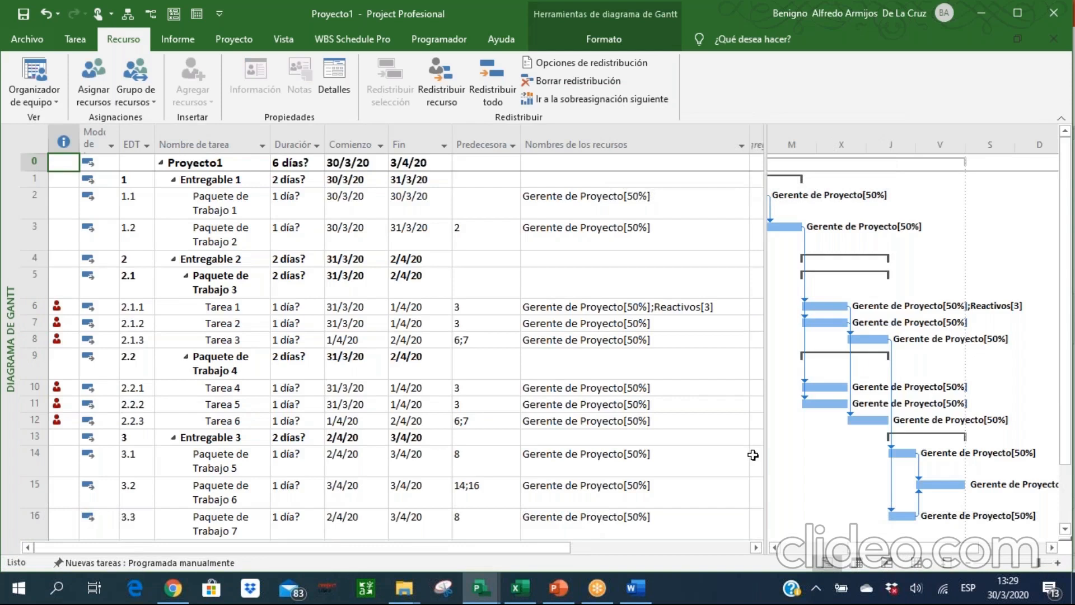
left_click(691, 395)
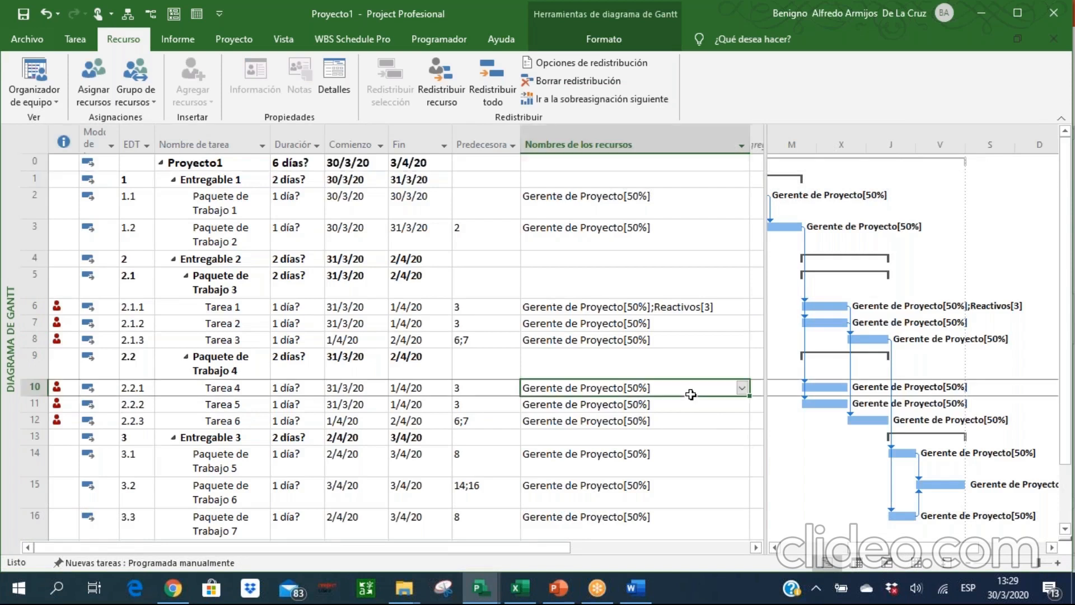
left_click(743, 388)
left_click(582, 436)
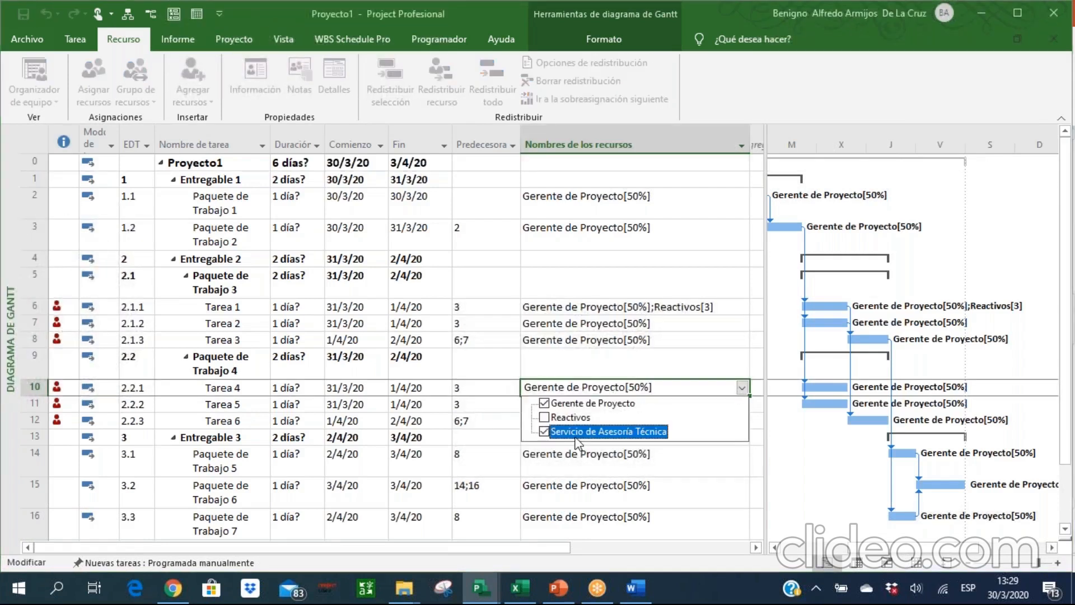
key("Return")
Add Servicio de Asesoría Técnica to the resources assigned to Tarea 5.
left_click(686, 419)
left_click(709, 407)
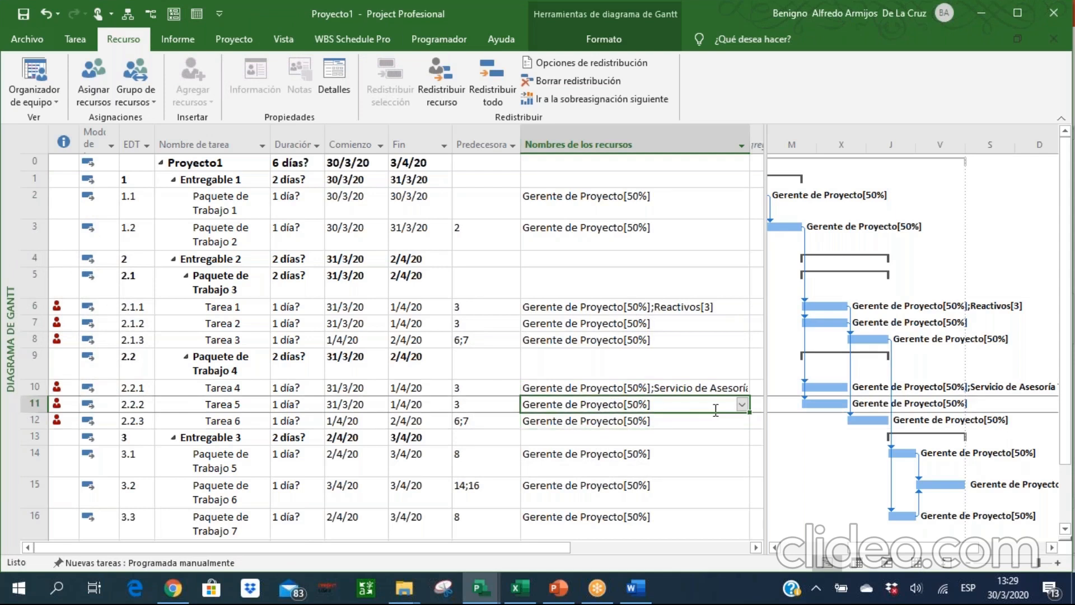
left_click(742, 404)
left_click(619, 448)
key("Return")
Add Servicio de Asesoría Técnica to Tarea 6's resources, leaving Reactivos unassigned.
left_click(680, 421)
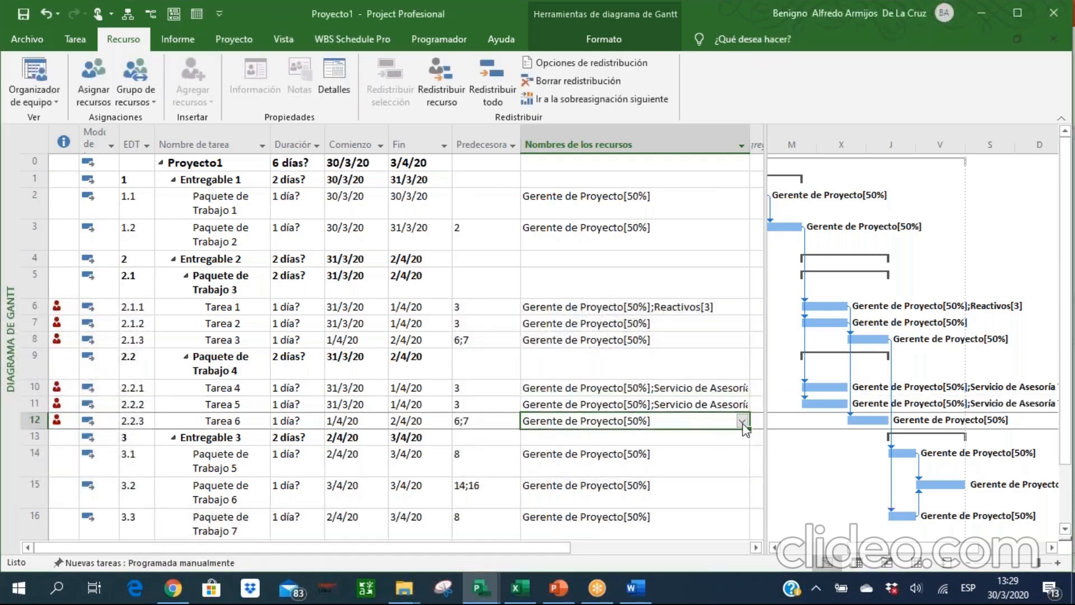
left_click(742, 420)
left_click(691, 464)
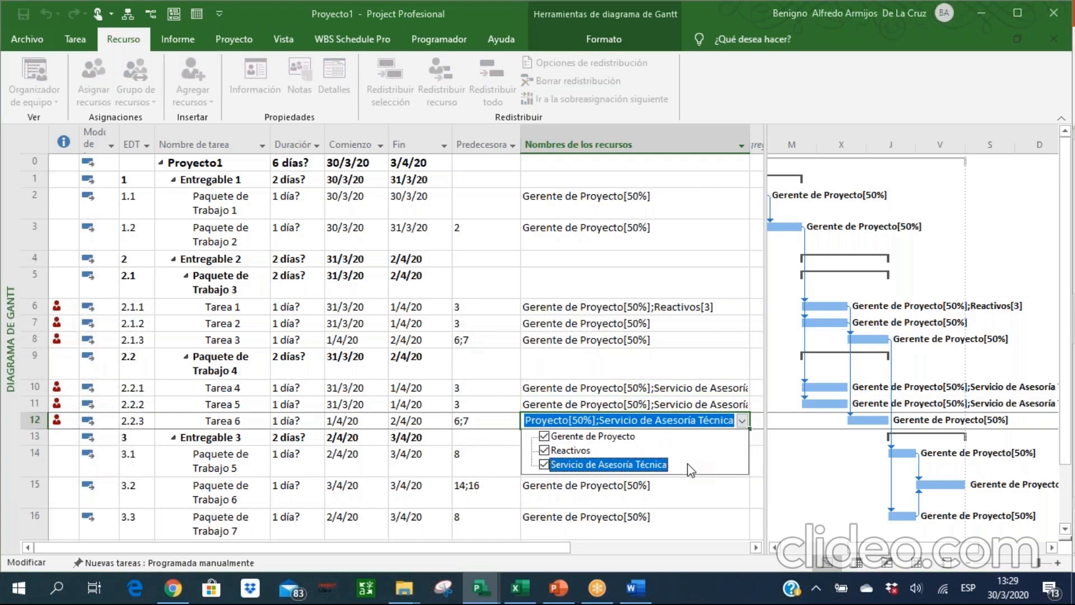
left_click(590, 451)
key("Return")
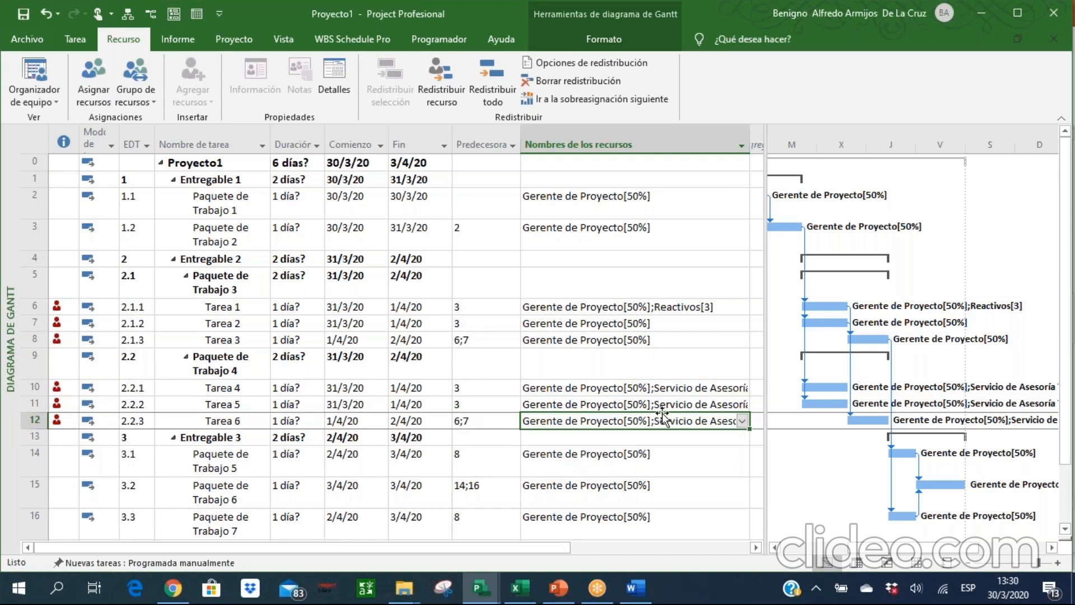
Set the cost of Servicio de Asesoría Técnica on Tarea 6 to $1,000 in the resource assignment dialog.
left_click(102, 86)
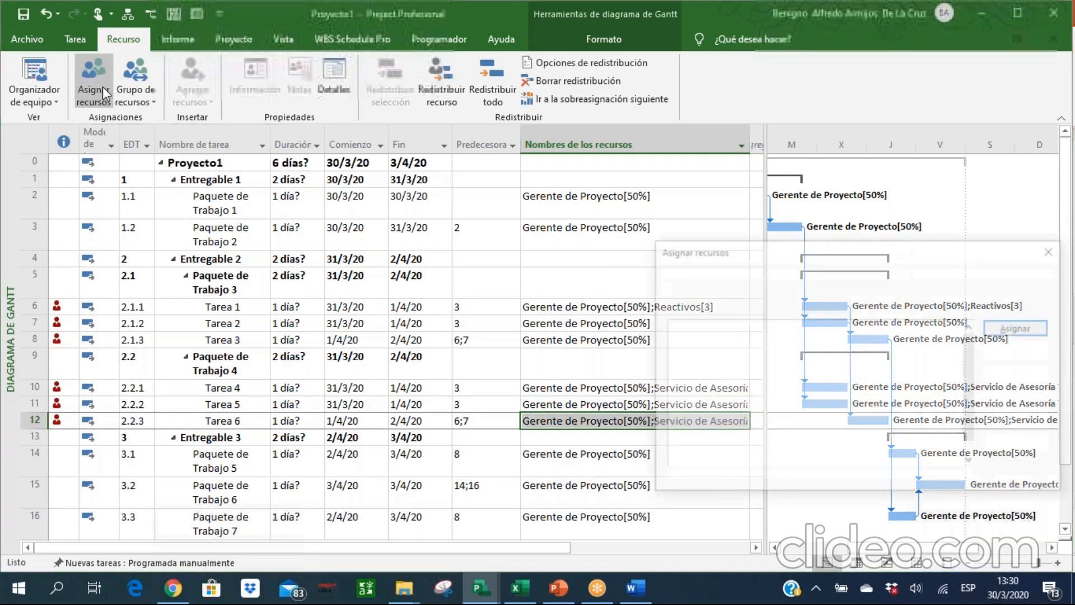
left_click(903, 354)
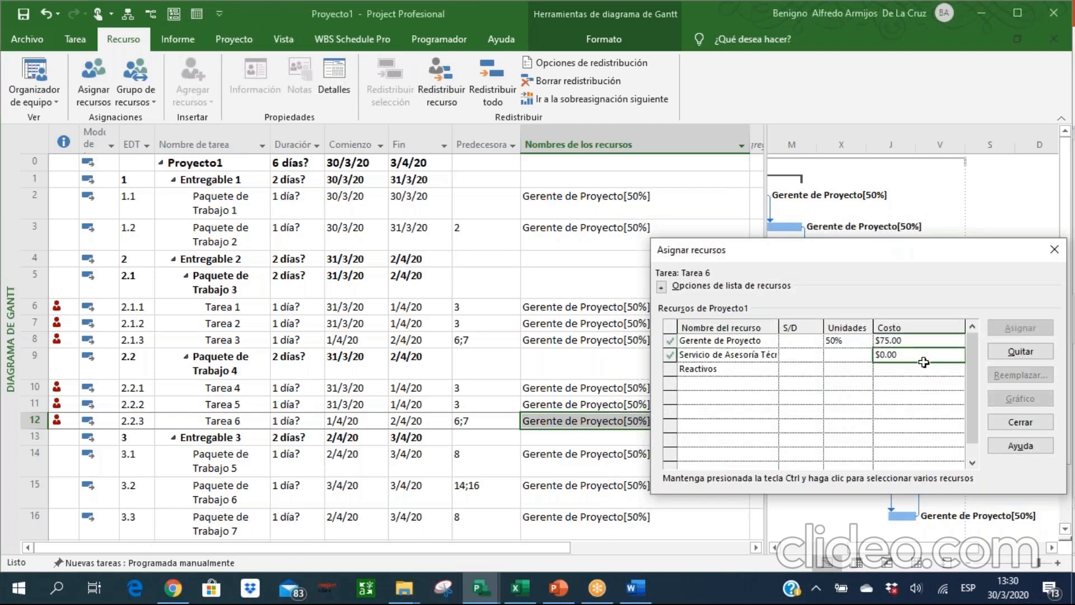
type("1,00")
type("0")
key("Return")
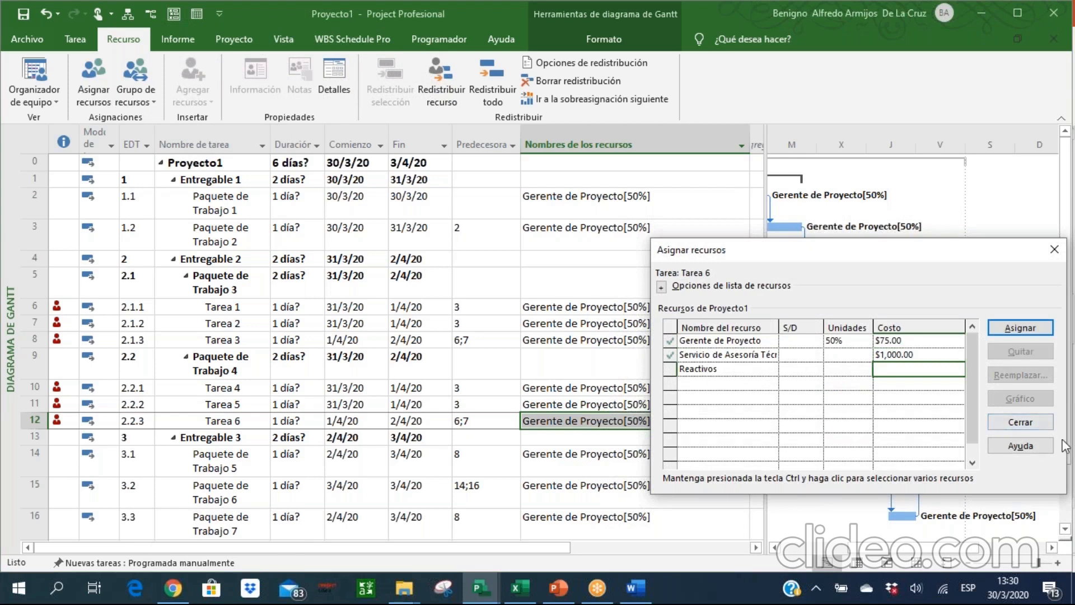
Close the resource assignment dialog and widen the task table and the Nombres de los recursos column to show complete assignments.
left_click(1040, 425)
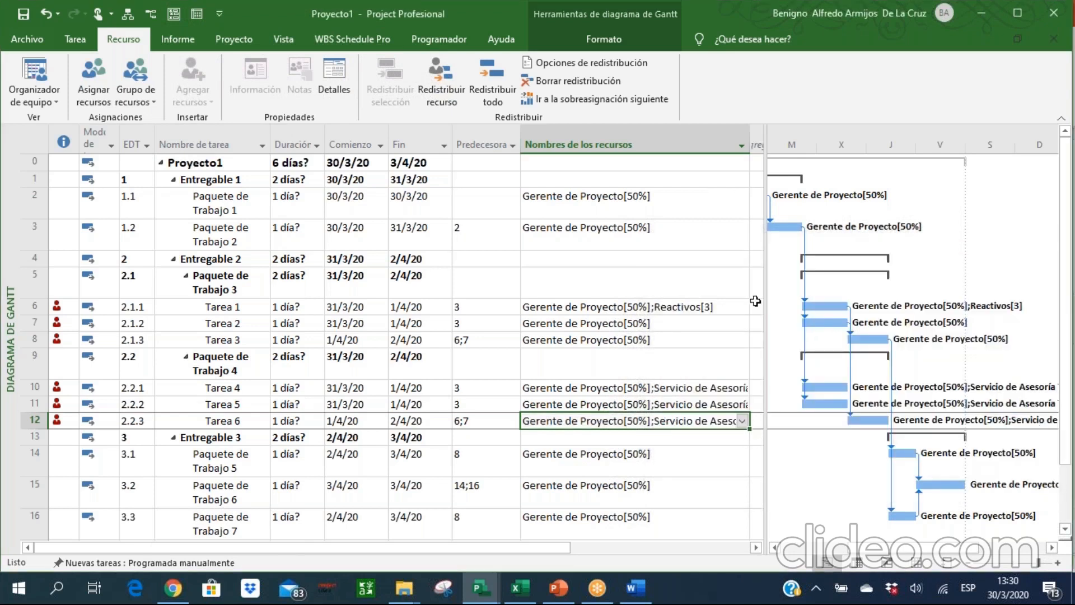
left_click_drag(762, 257, 963, 275)
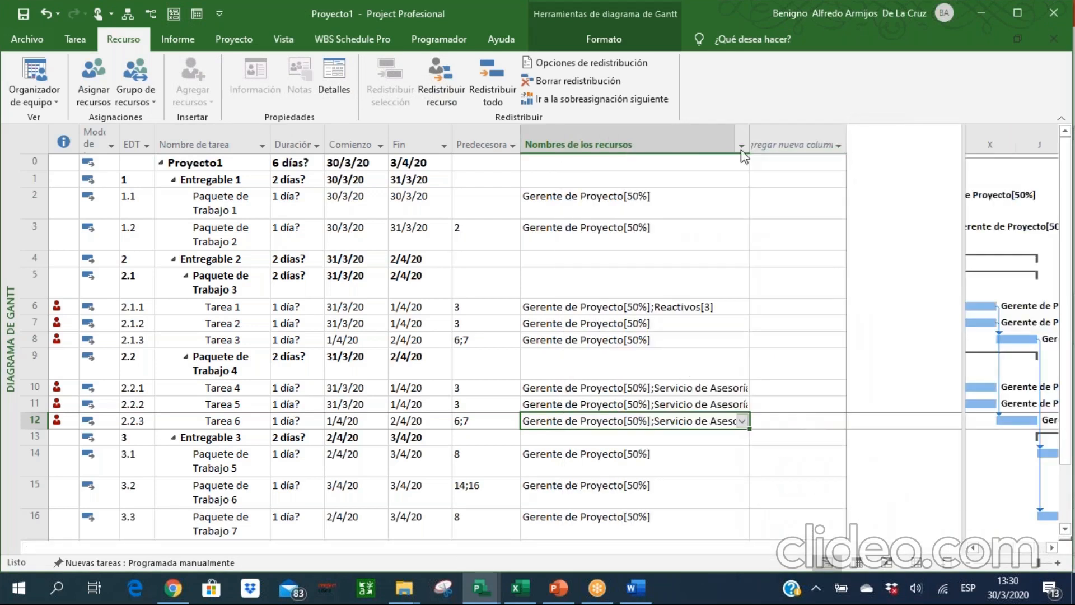
left_click_drag(749, 145, 864, 145)
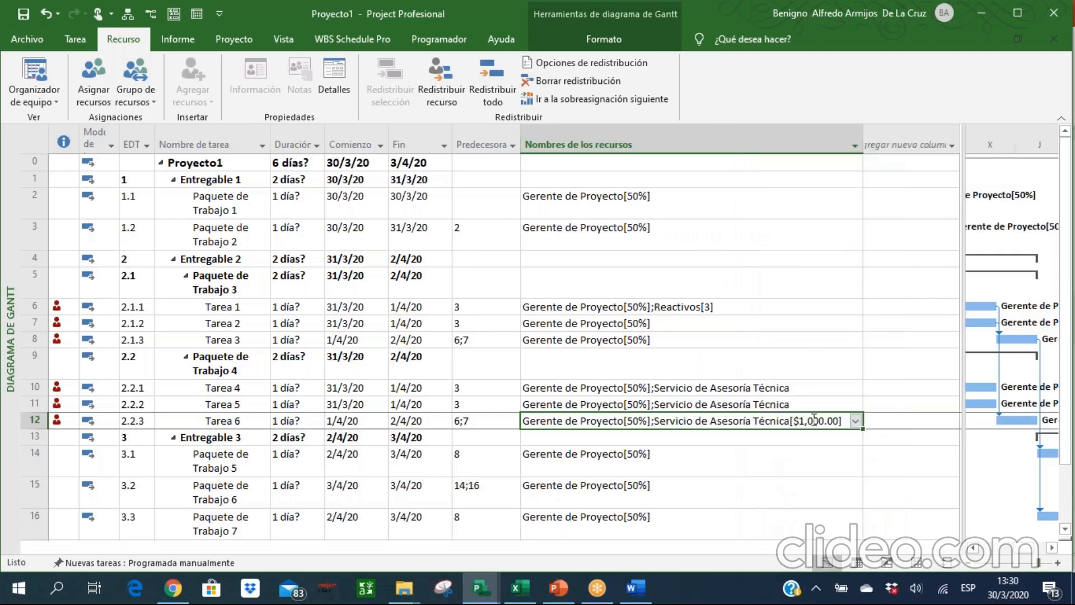
Set the cost of Servicio de Asesoría Técnica to $1,000 on Tarea 4 and Tarea 5 together in the resource assignment dialog.
left_click(793, 387)
left_click_drag(793, 386, 793, 403)
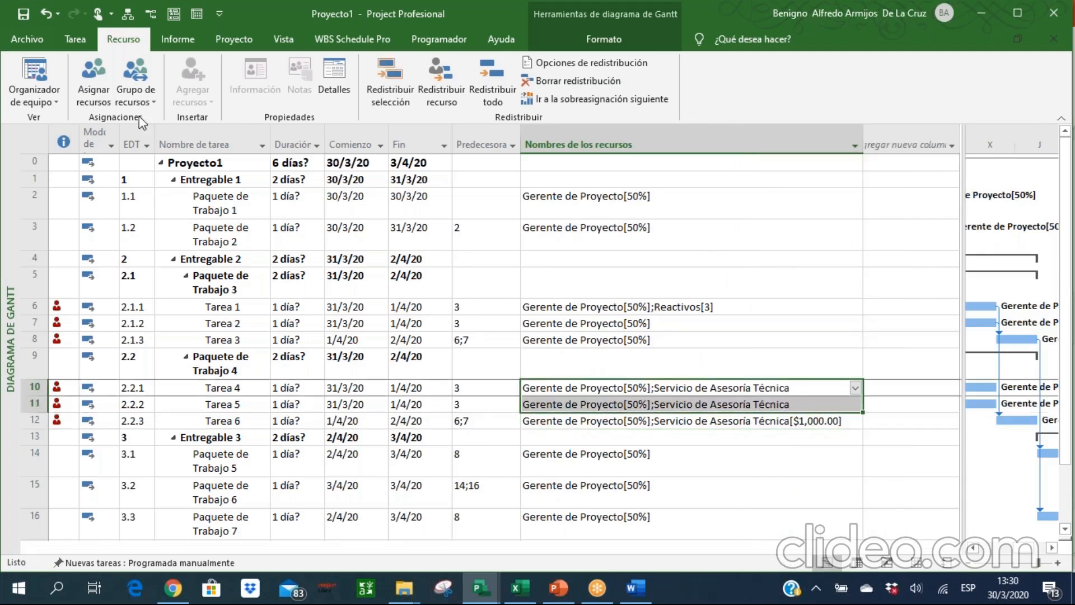
left_click(105, 76)
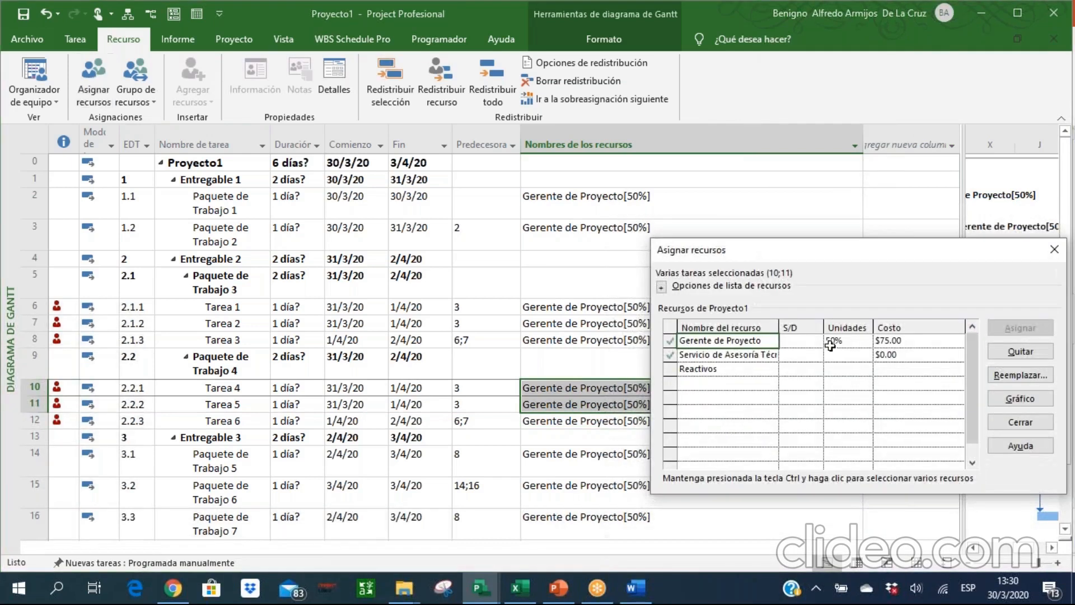
left_click(890, 354)
type("1000")
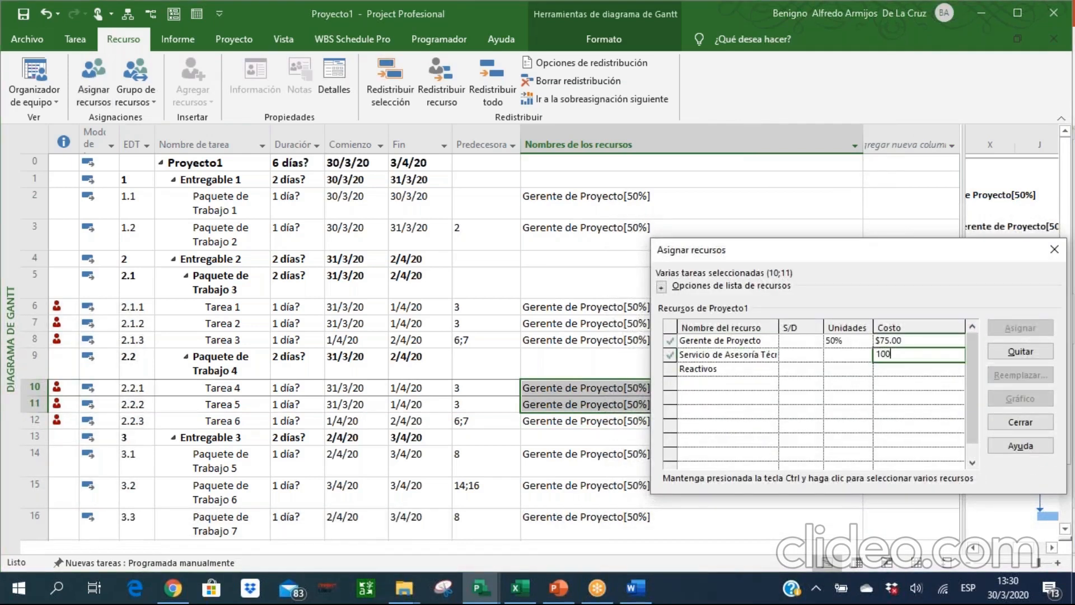
key("Return")
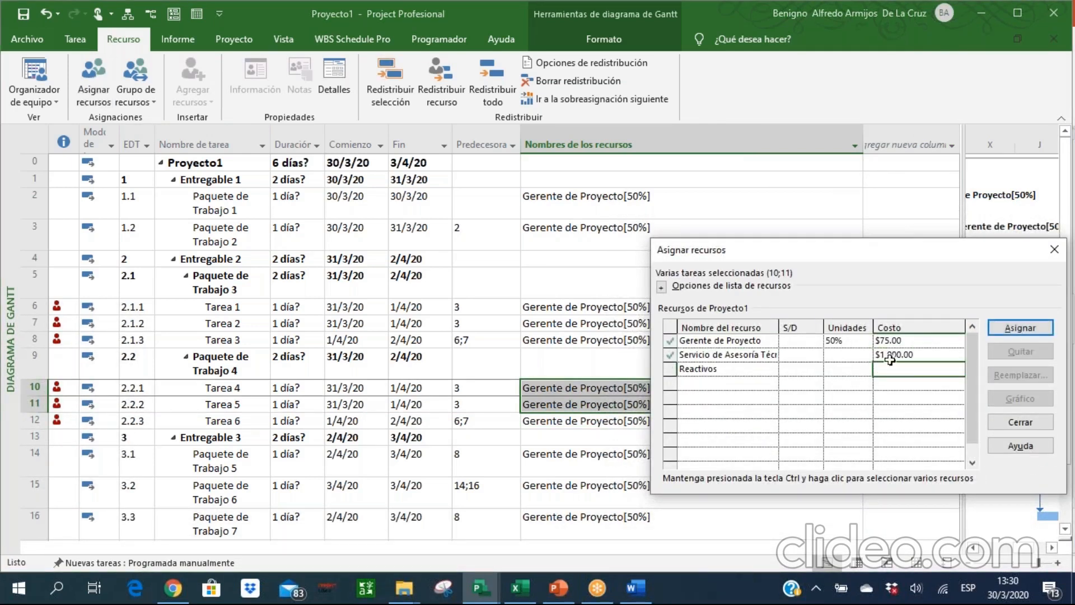
left_click(1015, 420)
Narrow the Nombres de los recursos column and shrink the task table to give the Gantt chart more room.
left_click(801, 453)
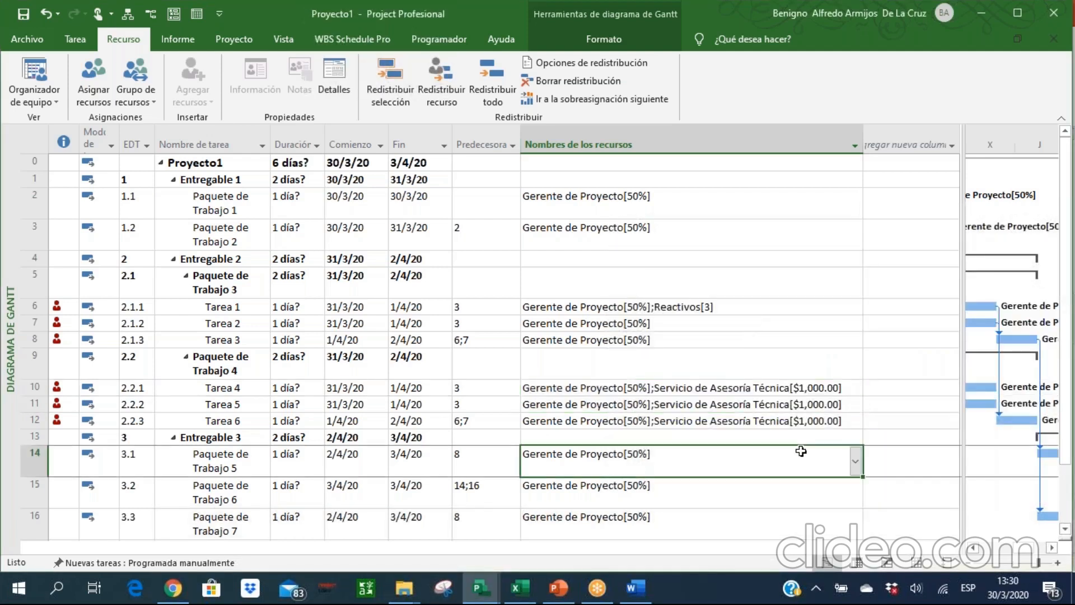
left_click_drag(862, 139, 669, 137)
left_click(692, 209)
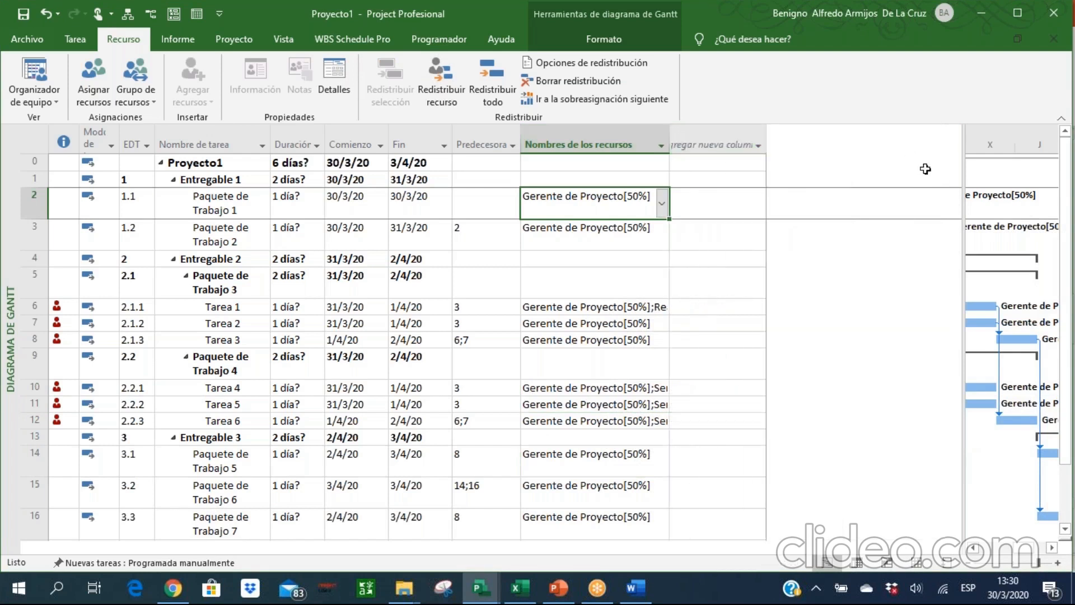
left_click_drag(964, 182, 675, 202)
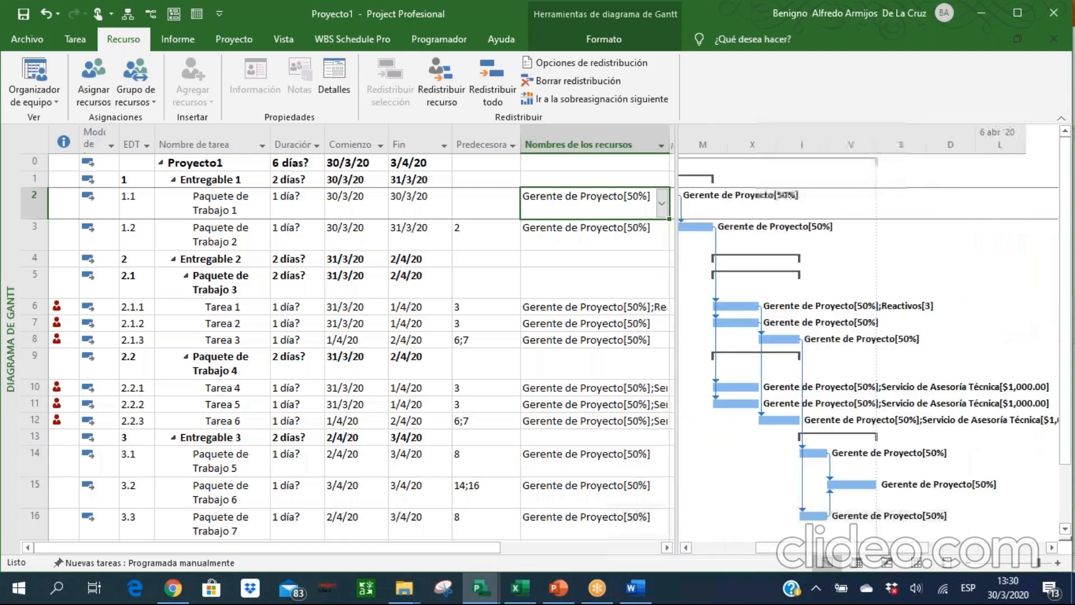
Try entering a duration of 1 day for Paquete de Trabajo 1.
key("Left")
key("Left")
key("Left")
key("Left")
key("Left")
key("Left")
key("Left")
key("Left")
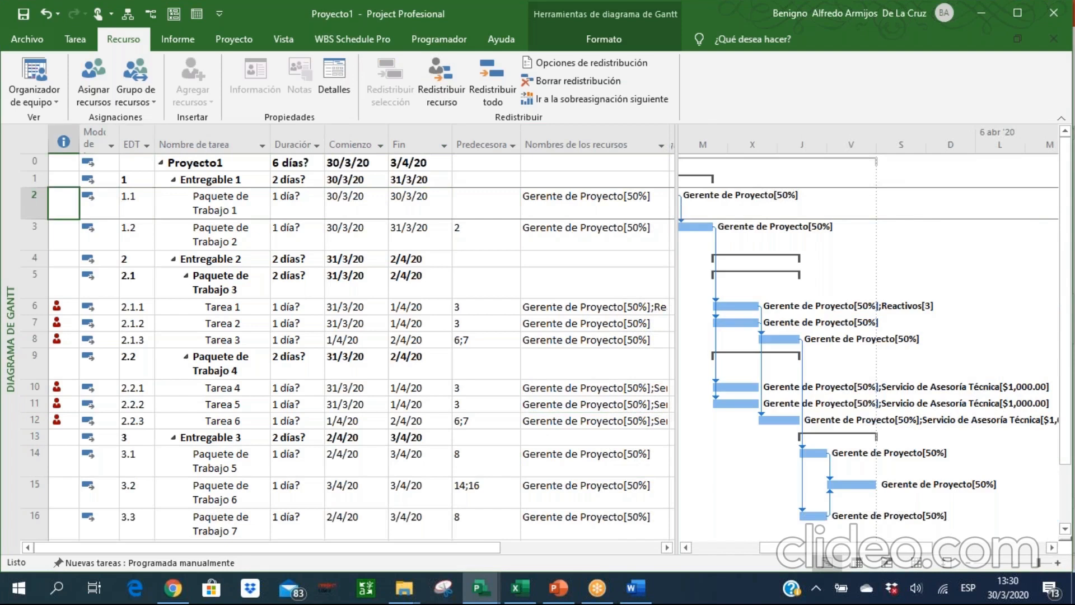
left_click(305, 206)
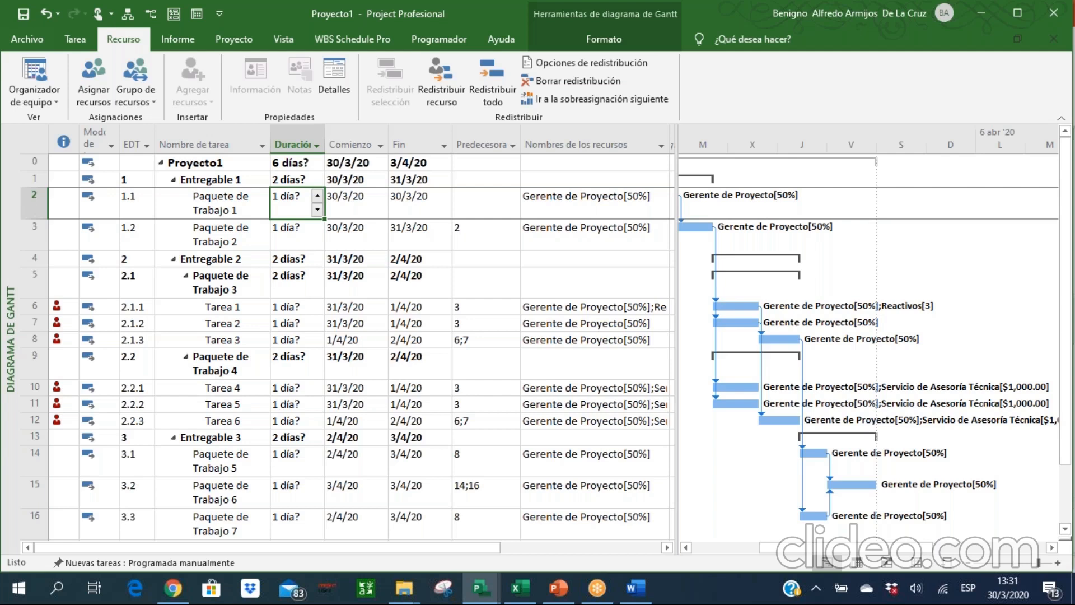
type("1d")
key("Return")
key("Return")
type("ía")
key("BackSpace")
key("BackSpace")
key("BackSpace")
key("Escape")
key("Return")
key("Up")
Try a duration of 1 week (1semana) for Paquete de Trabajo 1.
type("1se")
type("mana")
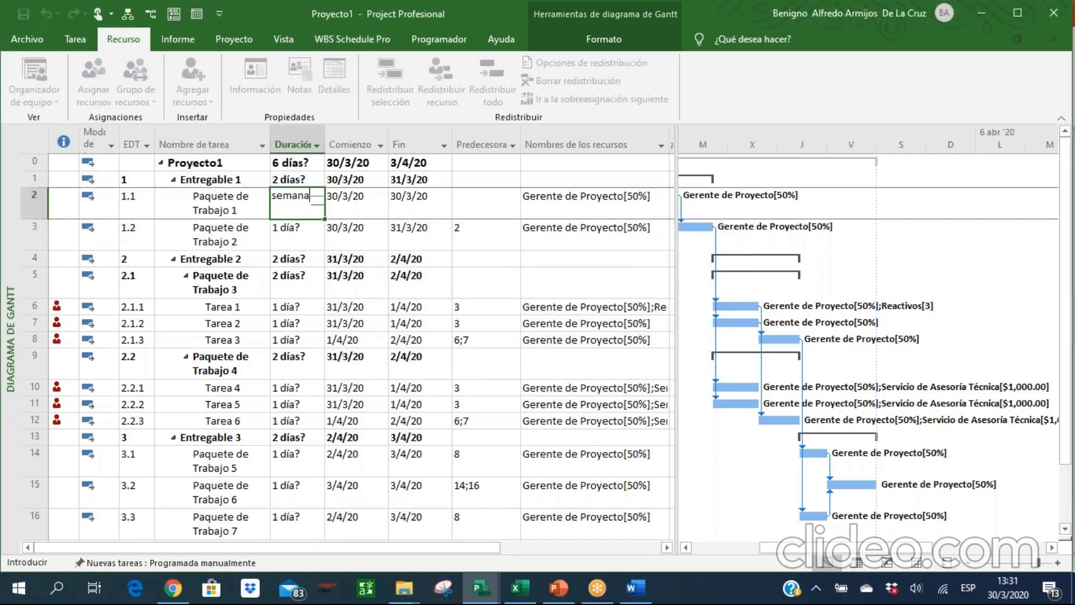
key("Return")
key("Up")
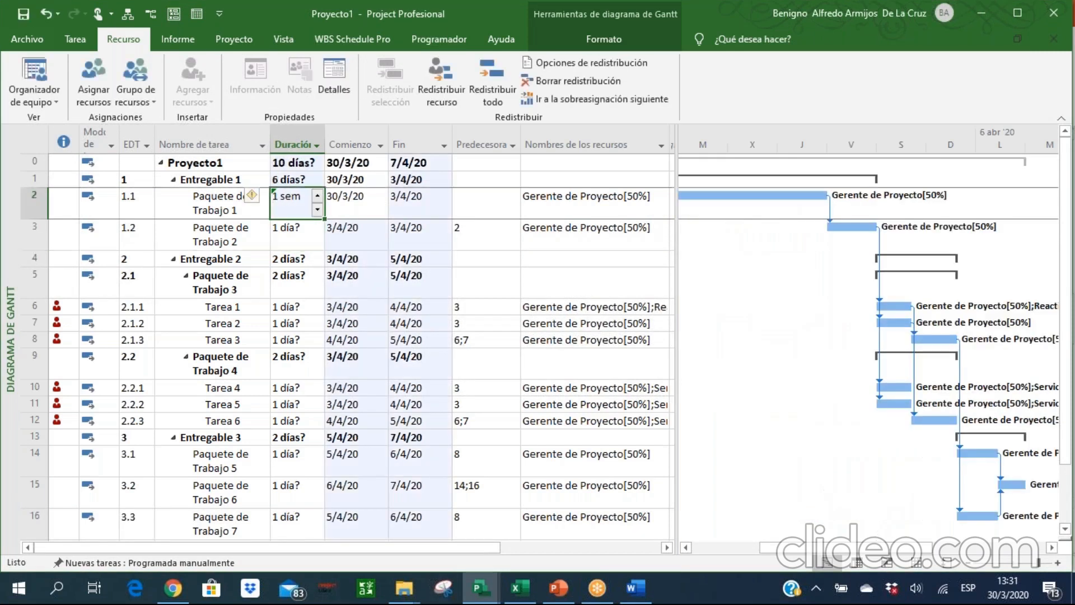
Try a duration of 1 month (1mes) for Paquete de Trabajo 1.
type("1mes")
key("Return")
key("Up")
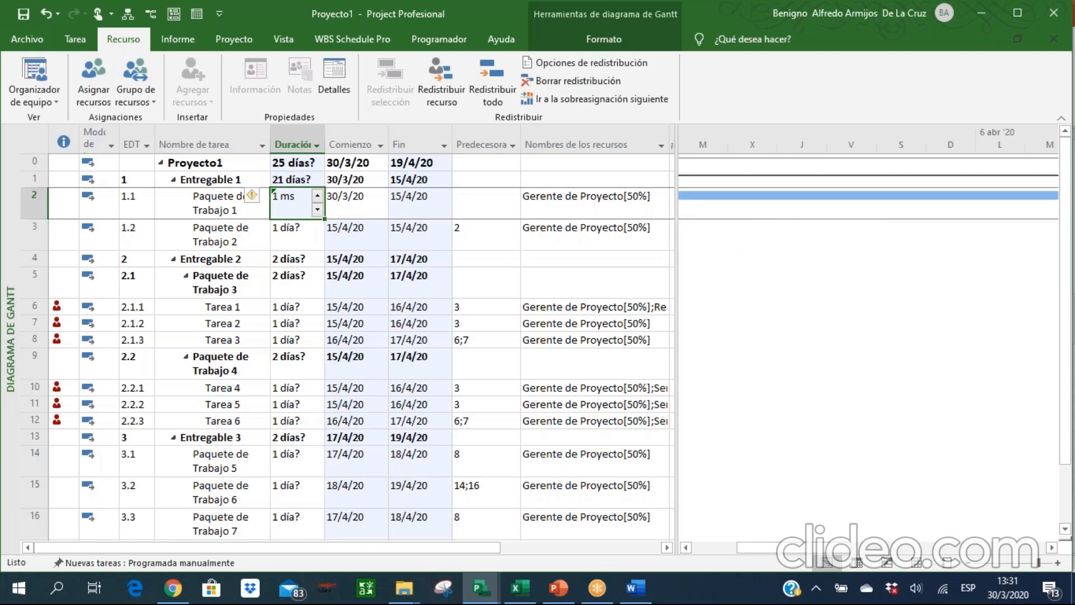
Set the duration of Paquete de Trabajo 1 back to 1 day.
type("1d")
key("Return")
key("Up")
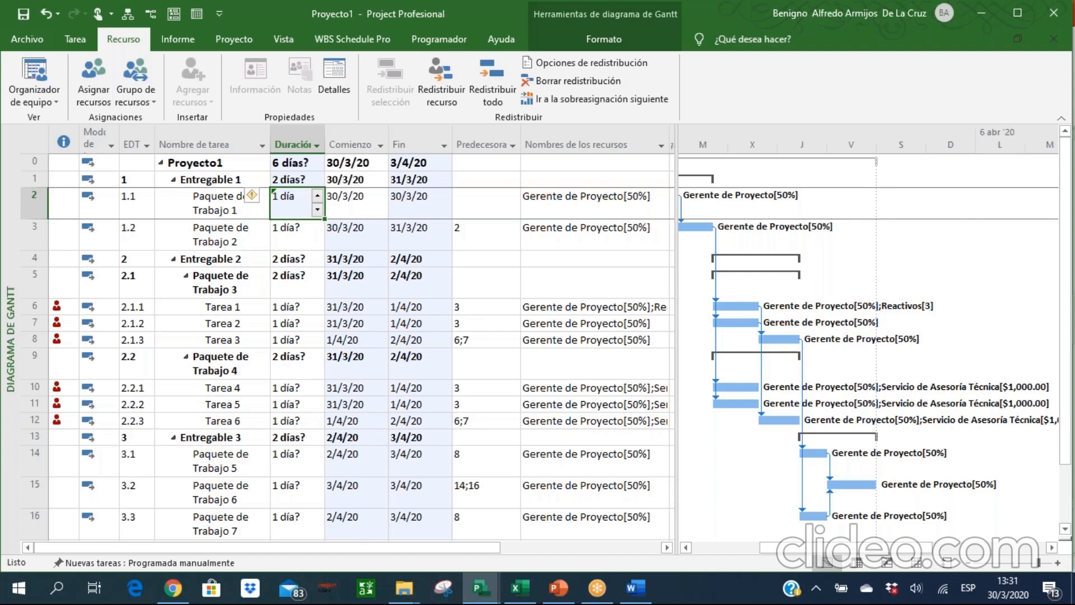
Switch to Excel to examine the task durations in the Urban Gardens schedule, and return to Microsoft Project.
left_click(520, 589)
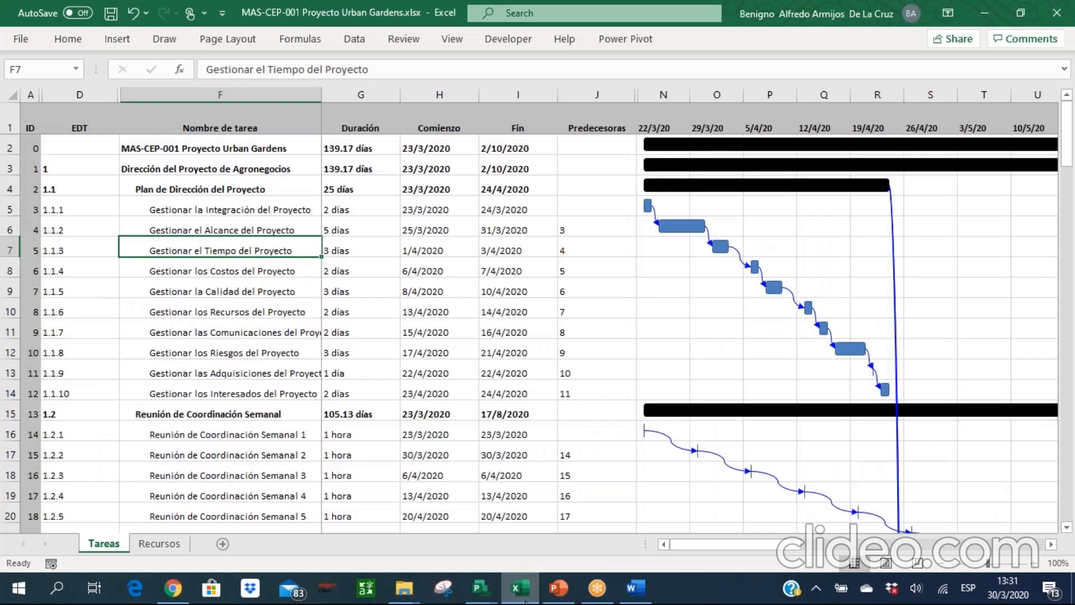
left_click(525, 601)
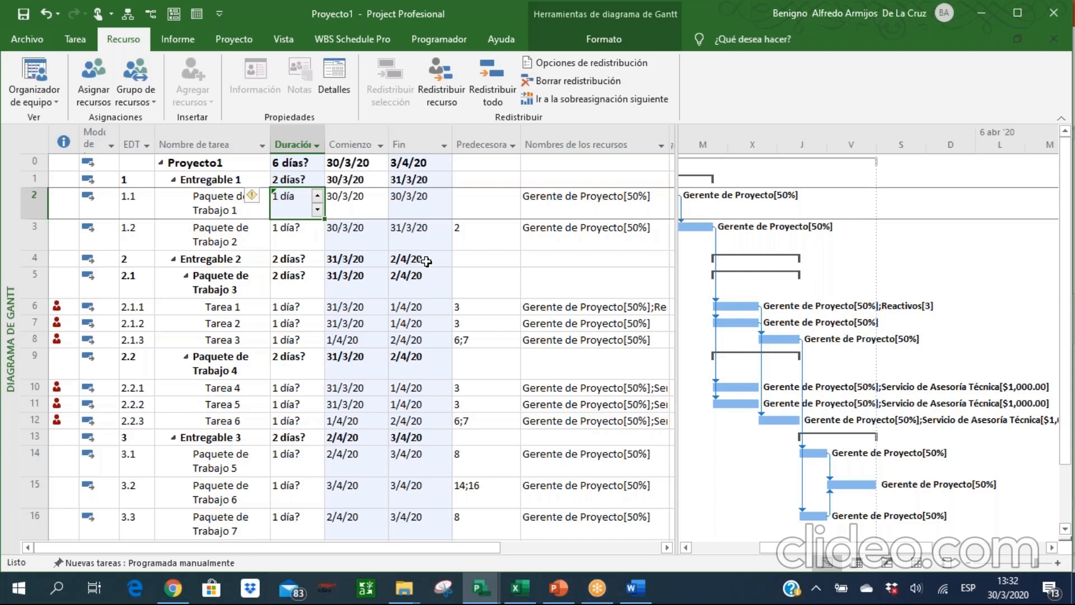
Set the durations of Paquete de Trabajo 1 to 2 days and Paquete de Trabajo 2 to 4 days.
left_click(286, 222)
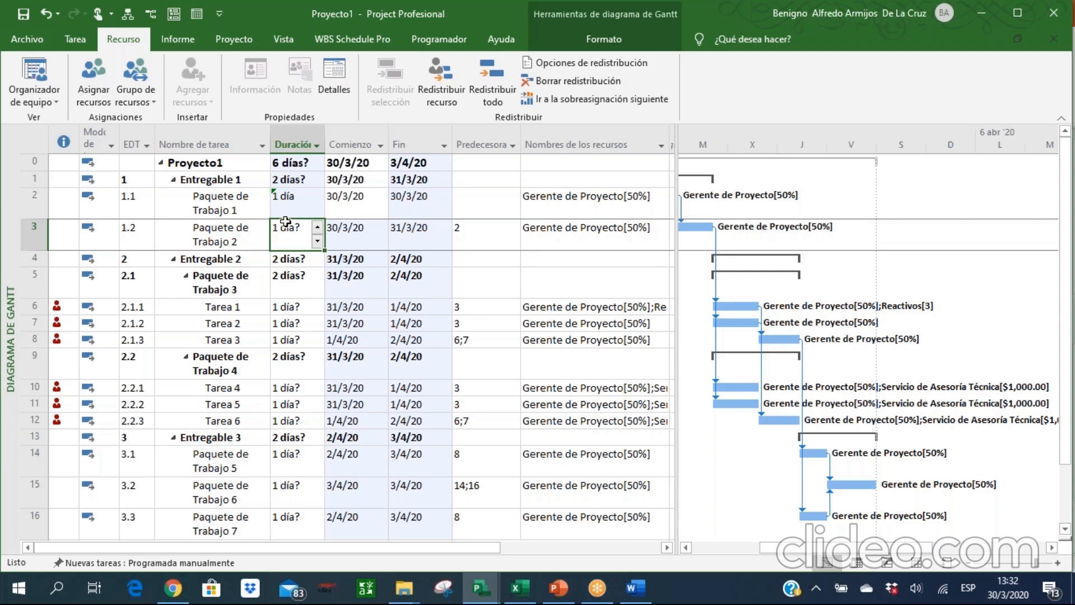
key("Up")
type("2")
key("Return")
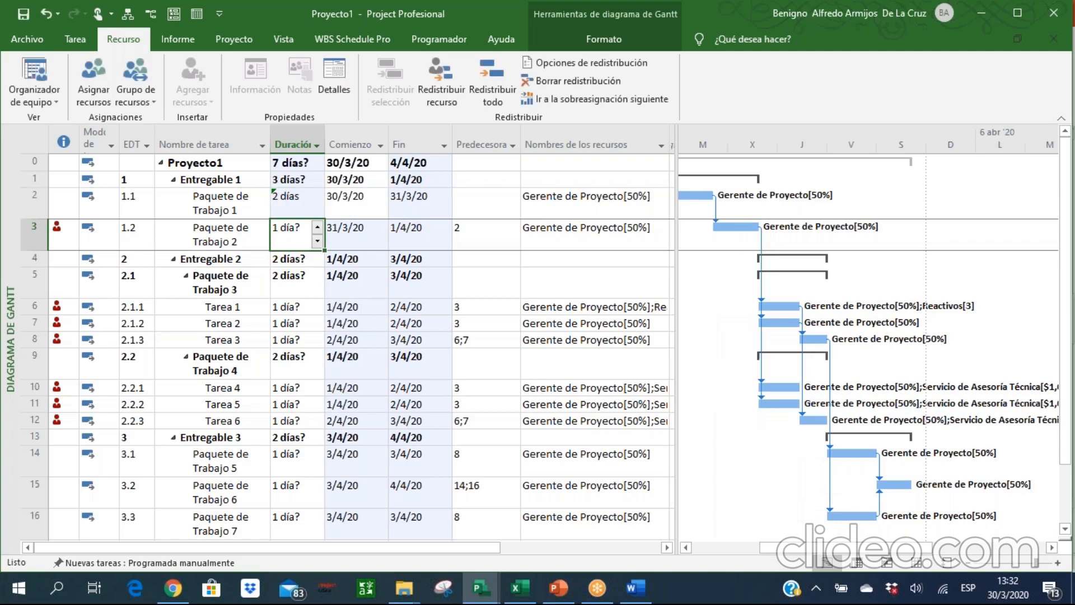
type("4")
key("Return")
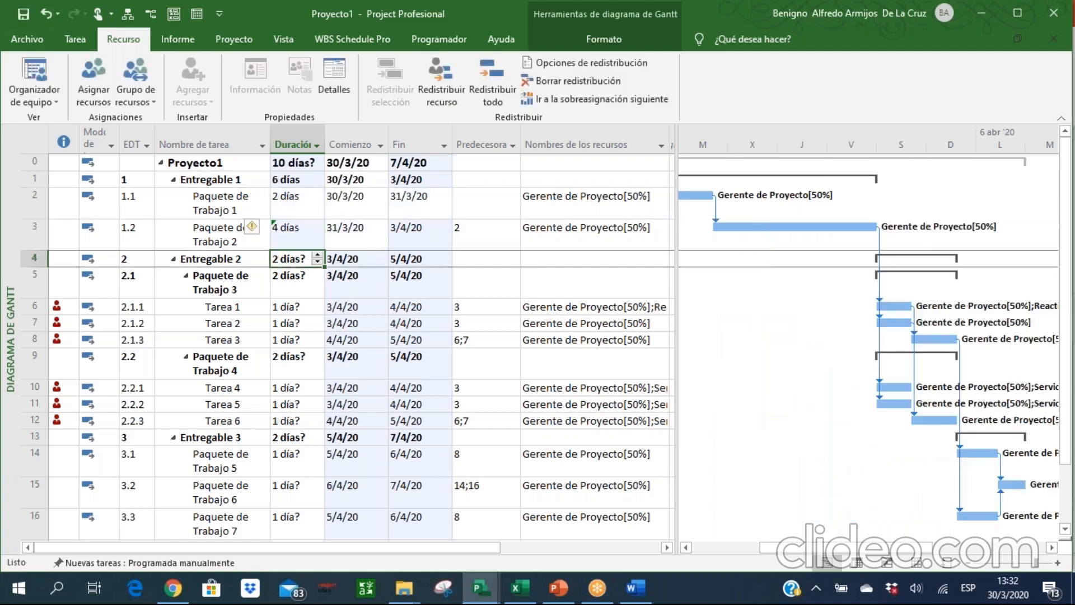
Set the durations under Paquete de Trabajo 3: Tarea 1 to 5 days, Tarea 2 to 8 days and Tarea 3 to 4 days.
key("Down")
key("Down")
type("5")
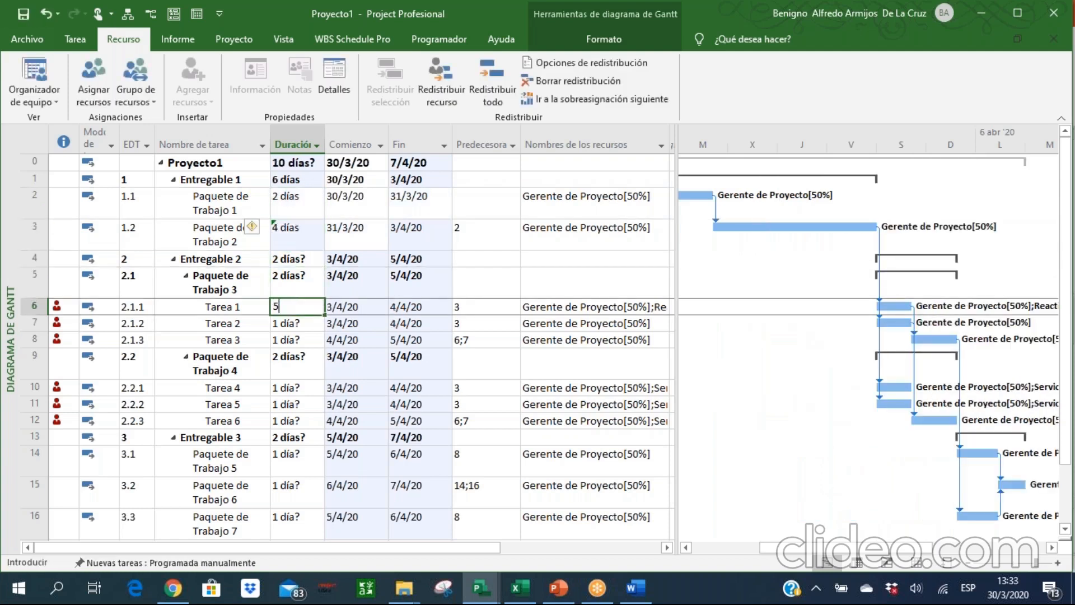
key("Return")
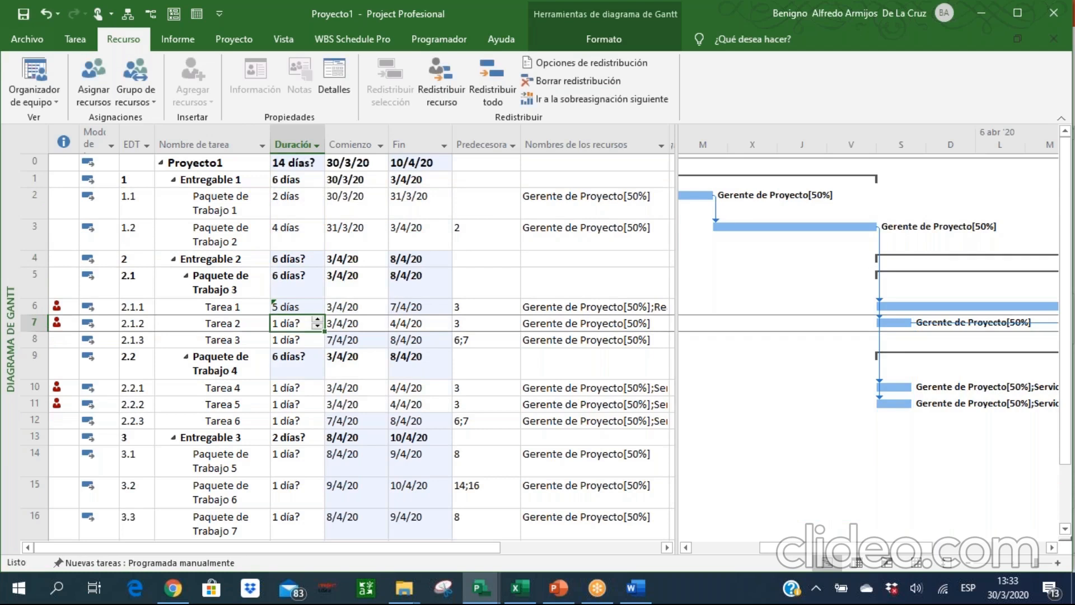
type("8")
key("Return")
type("4")
key("Return")
Set the durations under Paquete de Trabajo 4: Tarea 4 to 6 days, Tarea 5 to 9 days and Tarea 6 to 5 days.
key("Down")
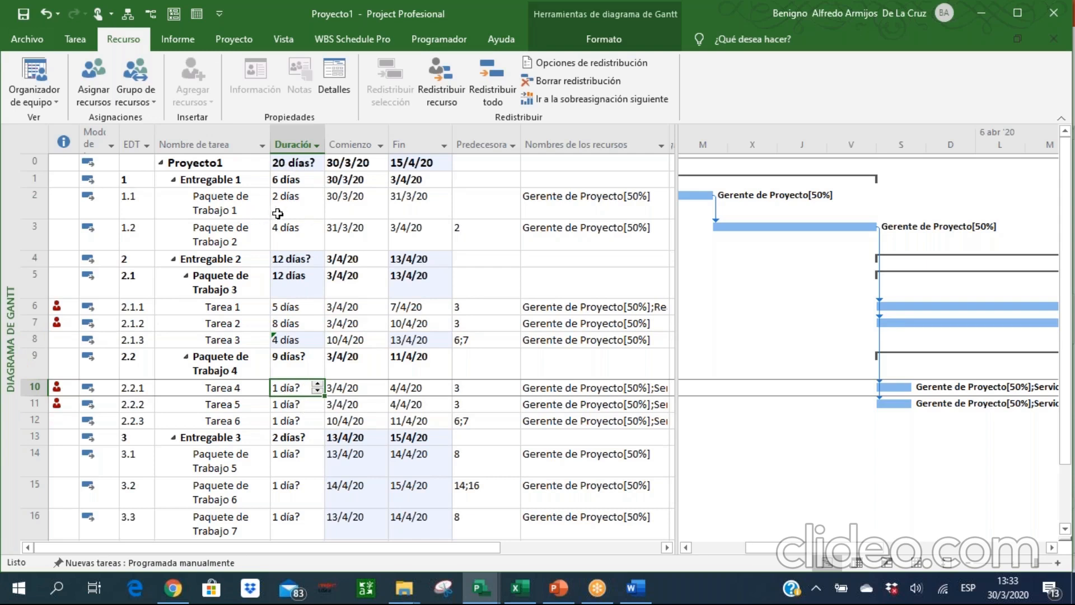
type("6")
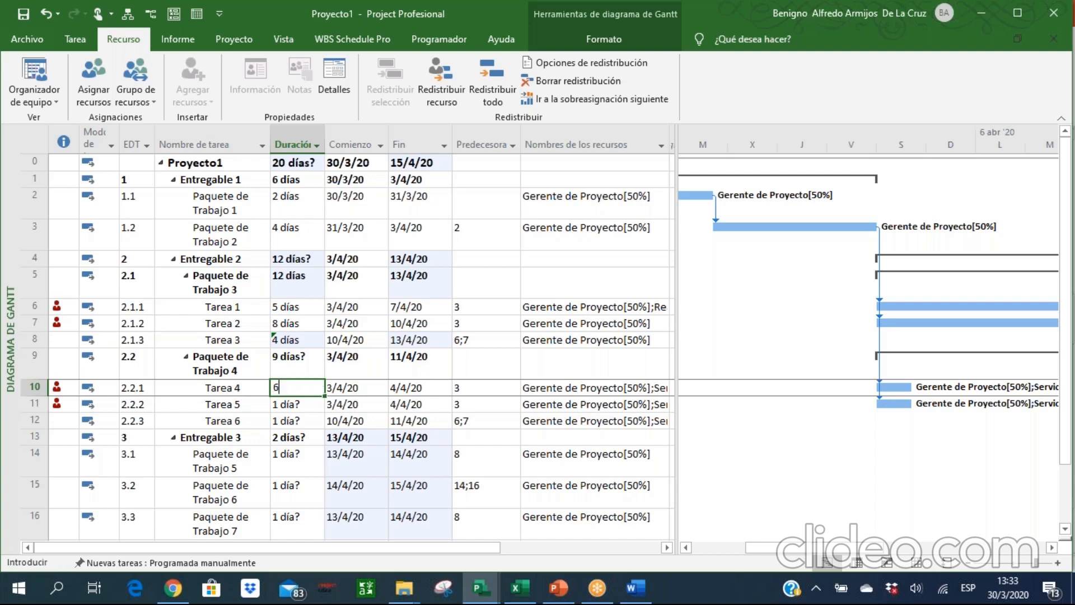
key("Return")
type("9")
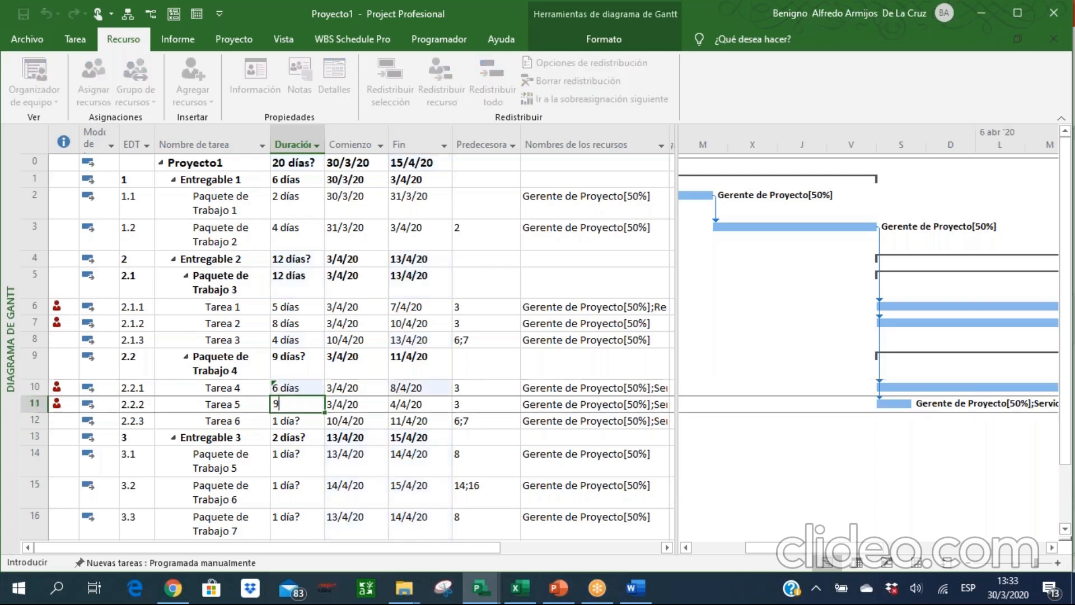
key("Return")
type("5")
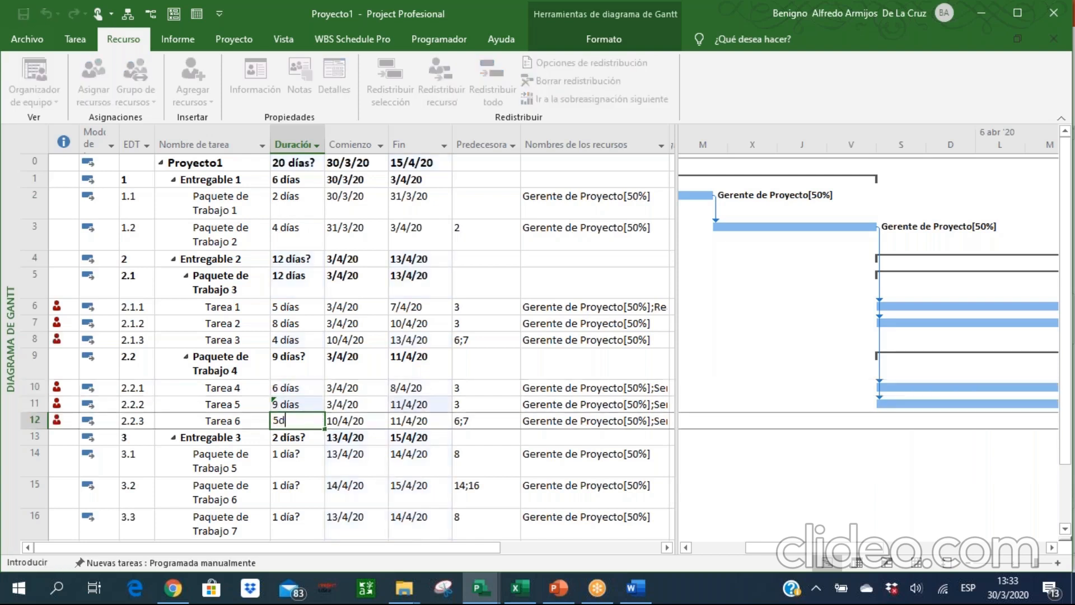
key("Return")
Set the durations under Entregable 3: Paquete de Trabajo 5 to 4 days, 6 to 5 days and 7 to 3 days.
key("Return")
type("4")
key("Return")
type("5")
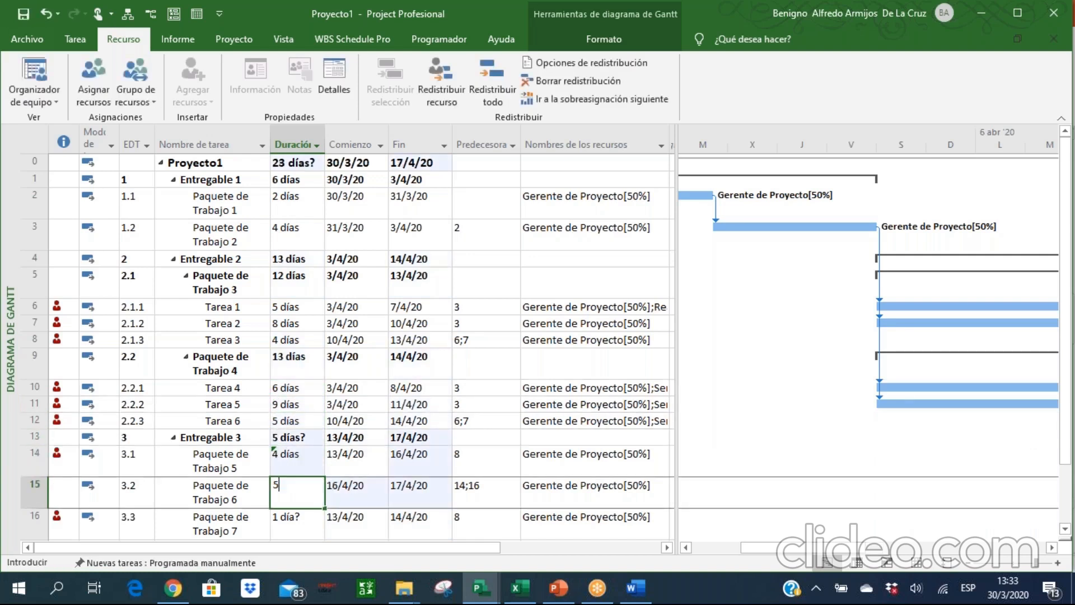
key("Return")
type("3")
key("Return")
Review the durations of the project summary, the deliverables, the work packages and their tasks in the Gantt table.
key("Up")
key("Up")
key("Up")
key("Up")
key("Up")
key("Up")
key("Up")
key("Up")
key("Up")
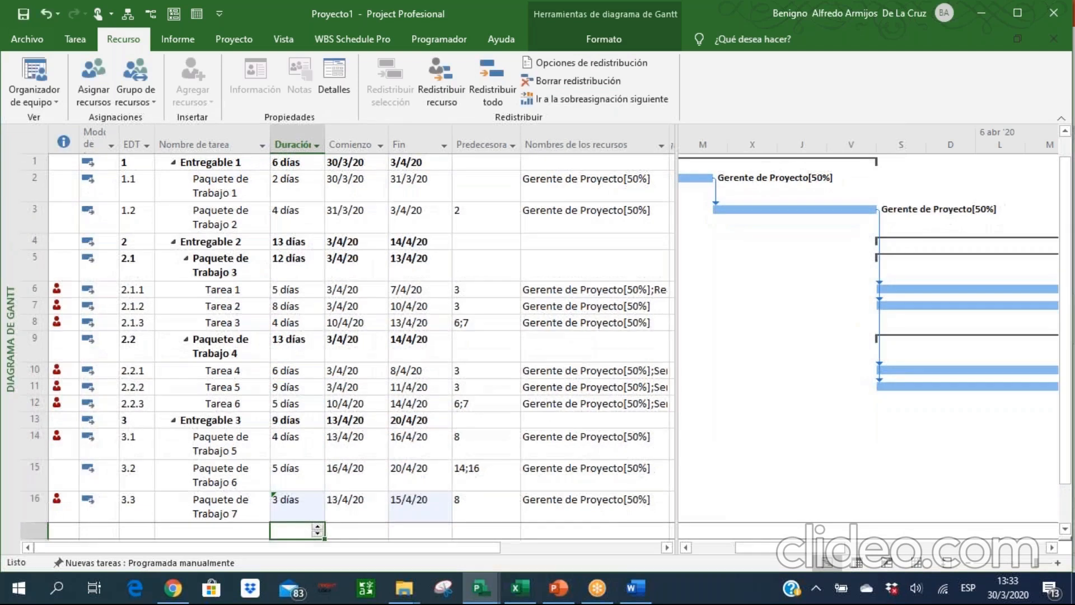
key("Up")
key("Up")
key("Up")
key("Up")
key("Up")
key("Up")
key("Up")
key("Up")
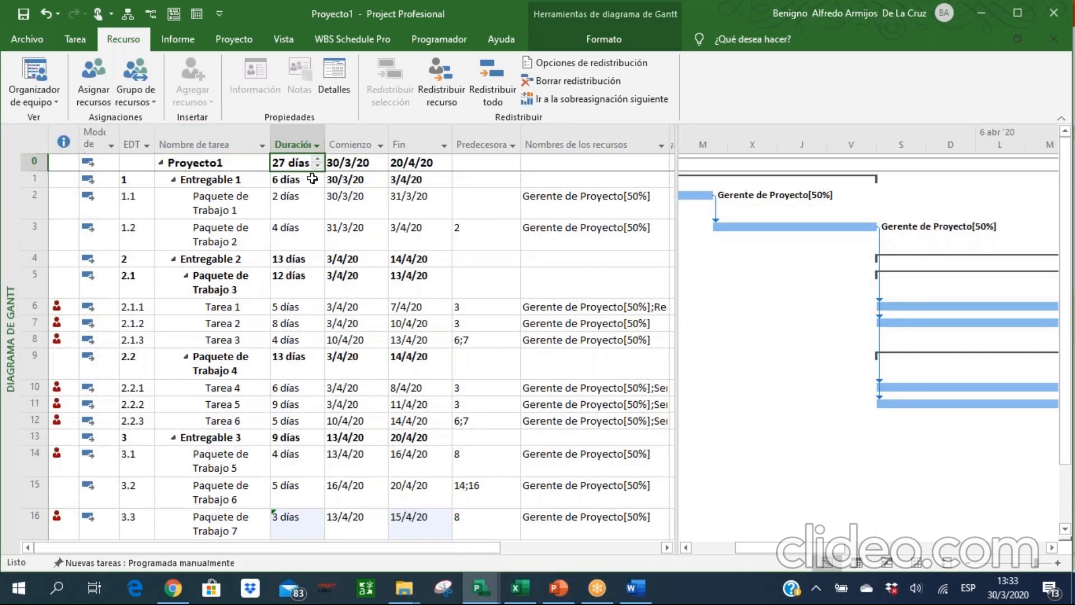
key("Down")
key("Down")
key("Down")
key("Down")
key("Down")
key("Down")
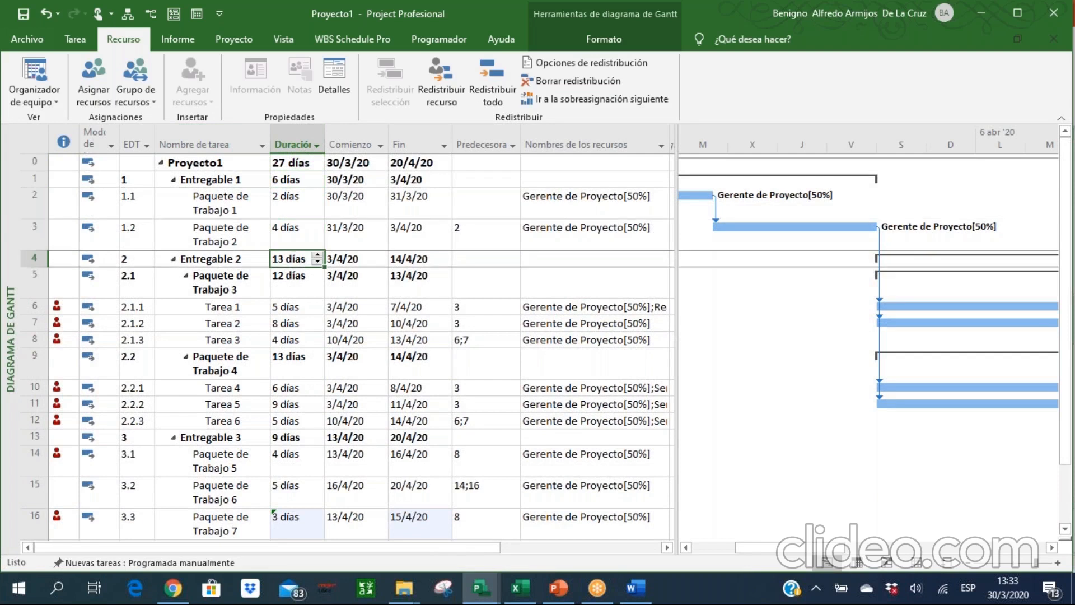
key("Down")
key("Down")
key("Down")
key("Down")
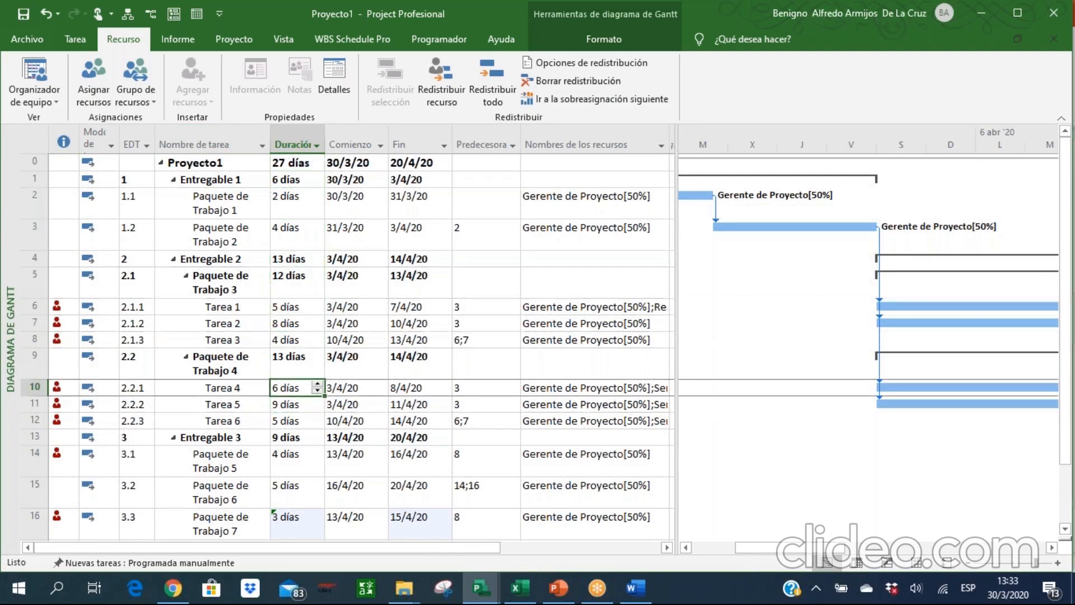
key("Down")
key("Down")
key("Down")
key("Down")
key("Down")
key("Down")
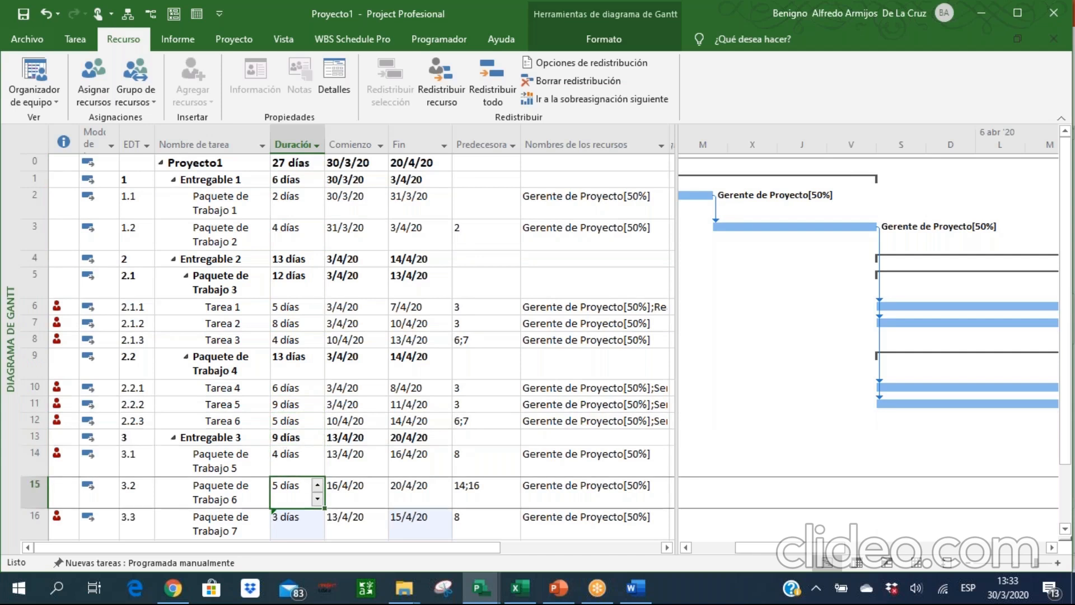
key("Down")
key("Up")
key("Up")
key("Up")
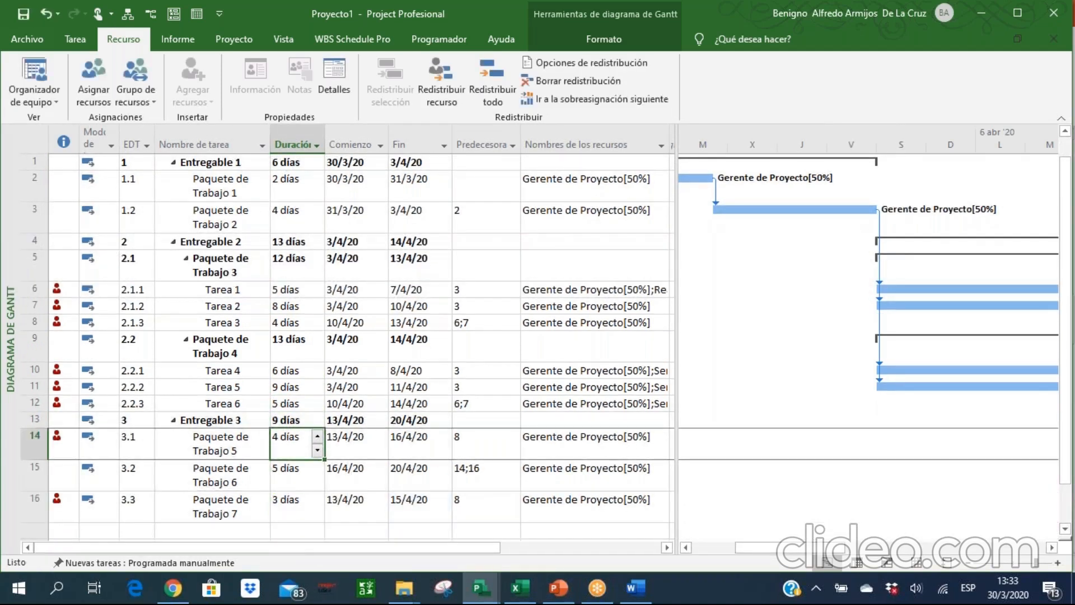
key("Up")
key("Up")
key("Up")
key("Up")
key("Up")
key("Up")
key("Up")
key("Up")
key("Up")
key("Up")
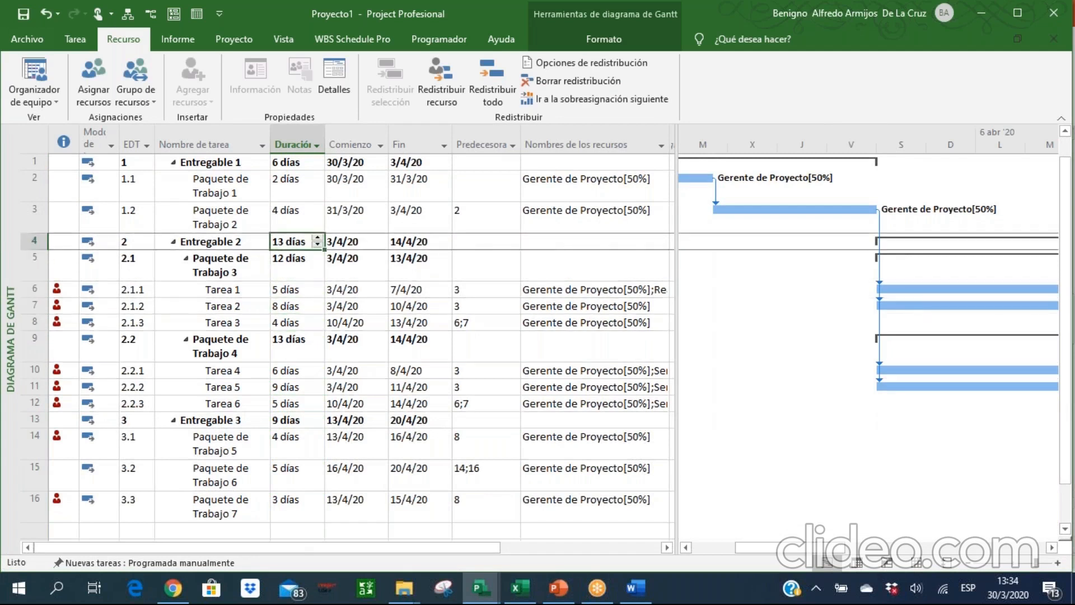
Insert a Costo column before the Comienzo column in the Gantt table.
key("Up")
key("Up")
key("Up")
key("Up")
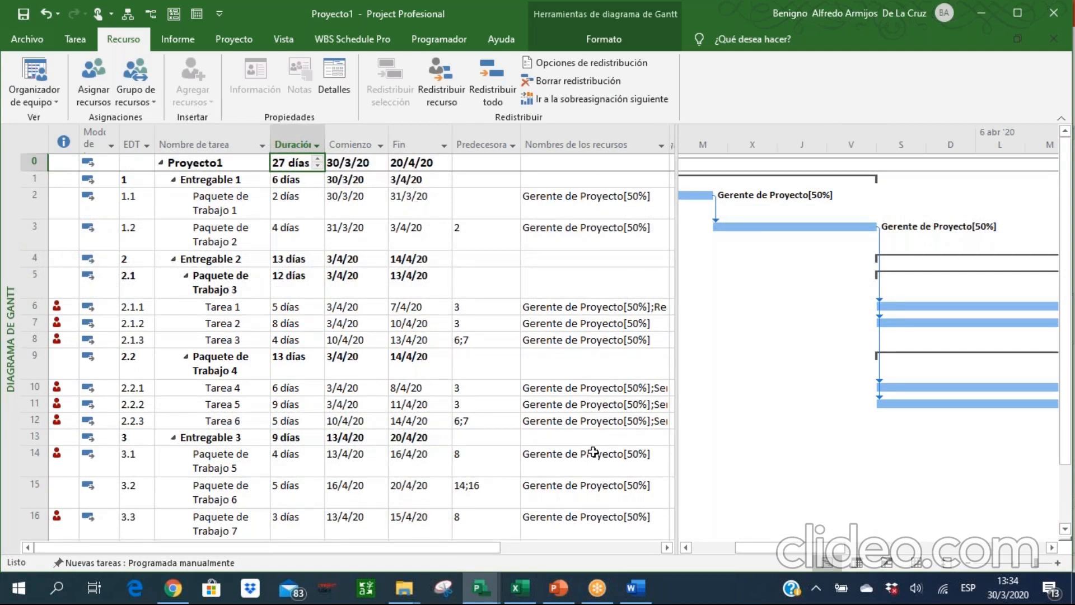
right_click(349, 136)
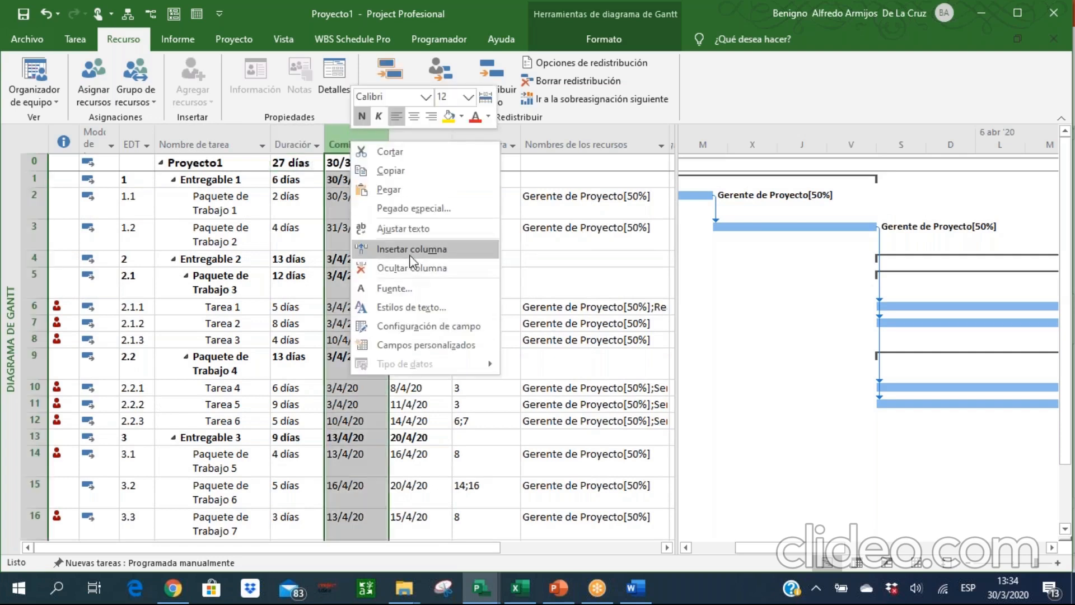
left_click(392, 248)
type("Costo")
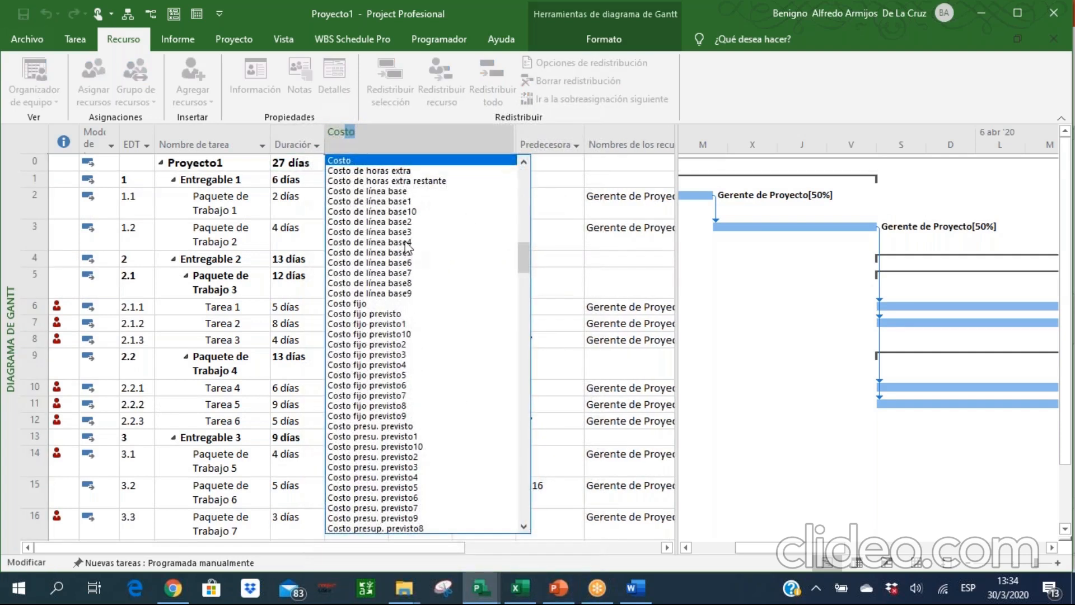
key("Return")
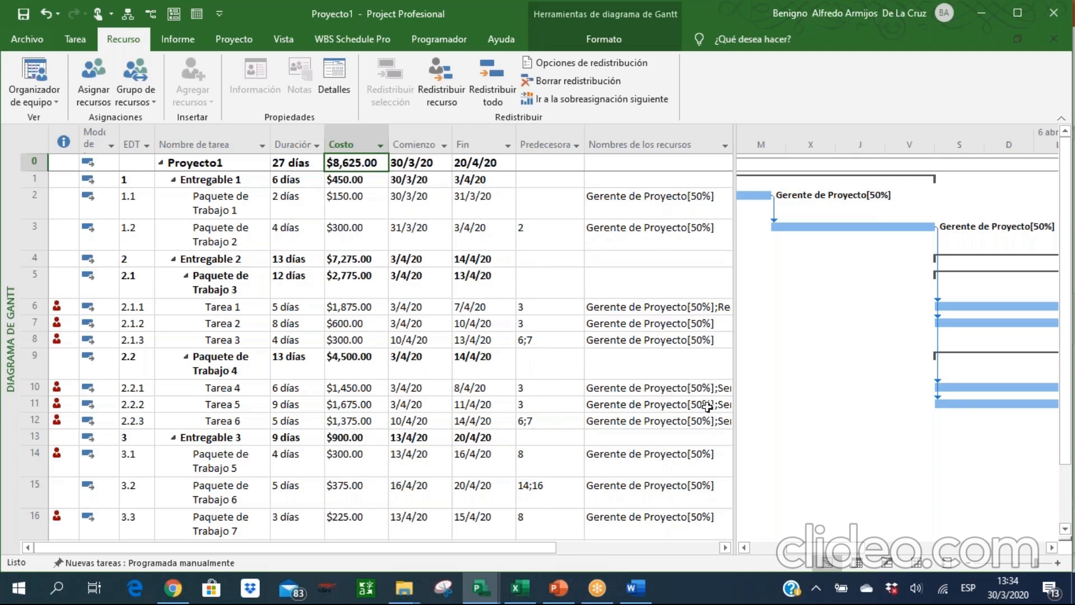
Check the resource rates in the resource sheet, then return to the Gantt diagram and enlarge its chart area.
left_click(916, 561)
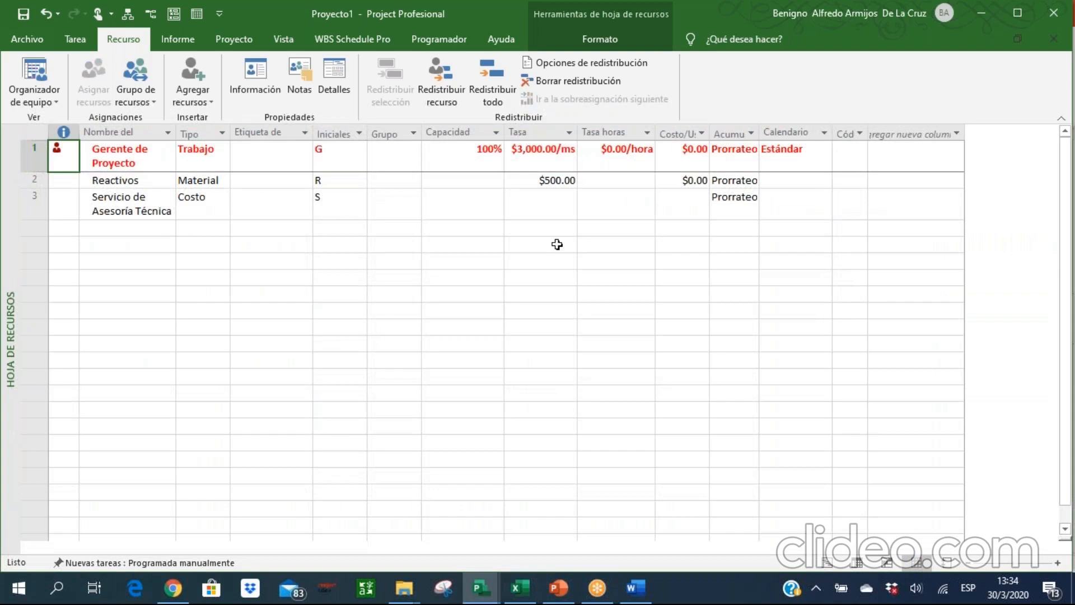
left_click(832, 563)
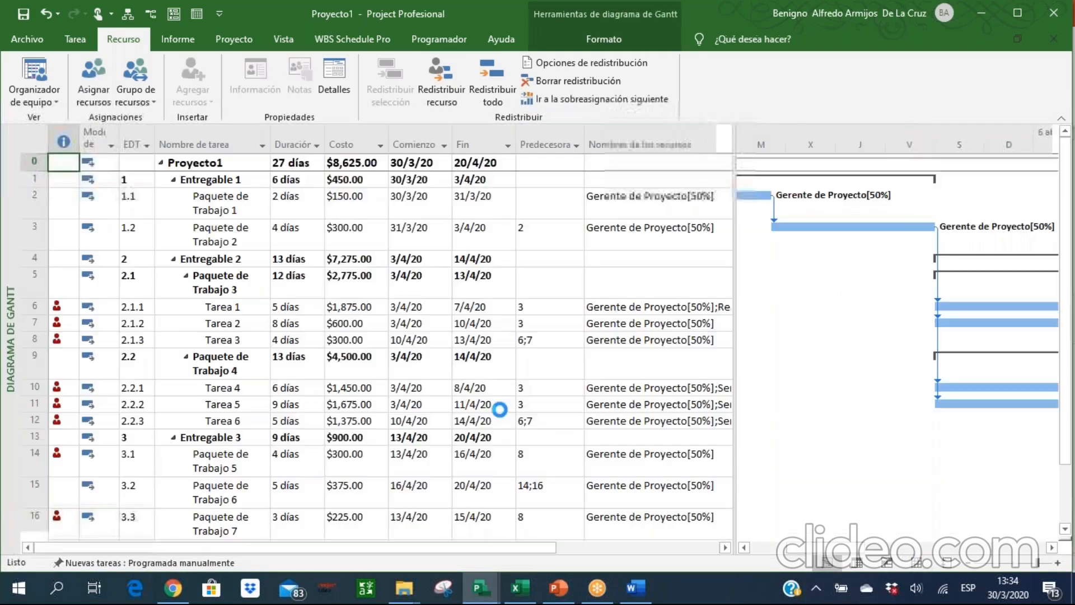
left_click_drag(735, 323, 588, 344)
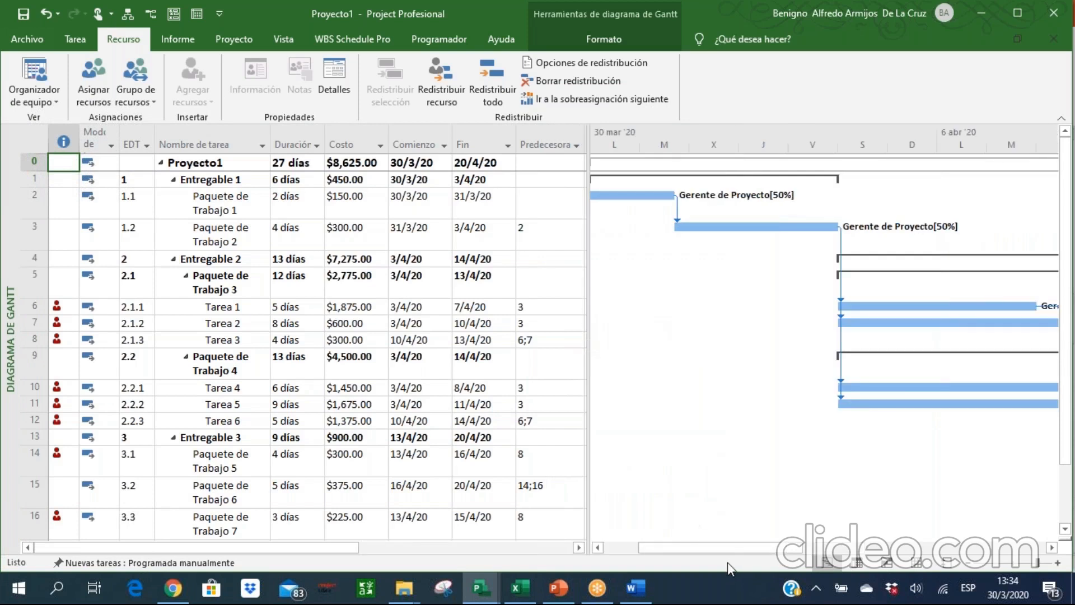
mouse_move(707, 547)
left_mouse_down()
mouse_move(672, 549)
mouse_move(691, 555)
left_mouse_up()
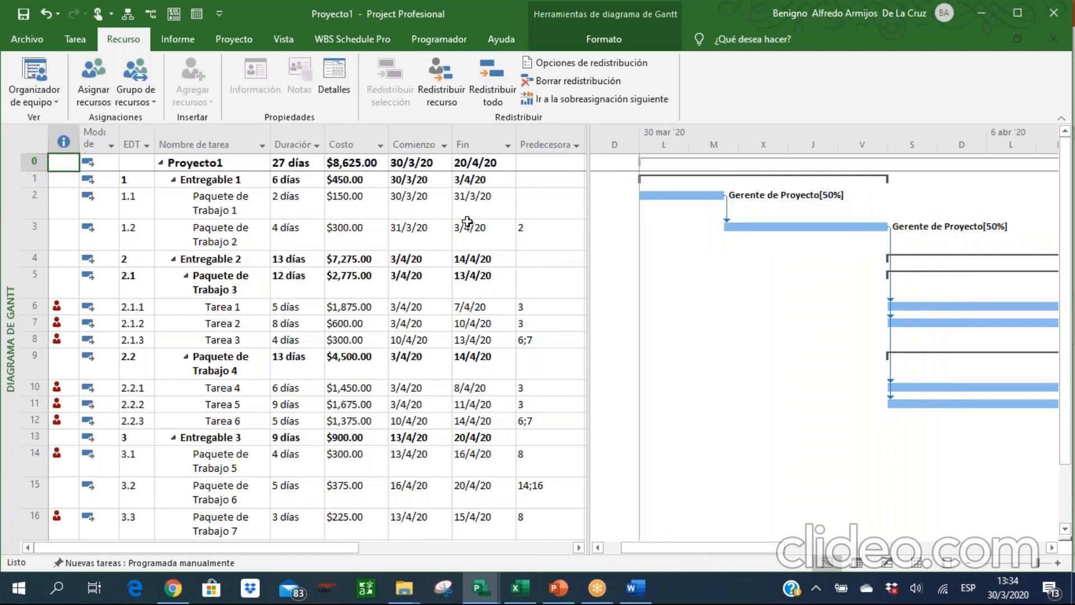
Highlight the critical tasks in the Gantt chart and compress the timescale to fit the whole project.
left_click(545, 32)
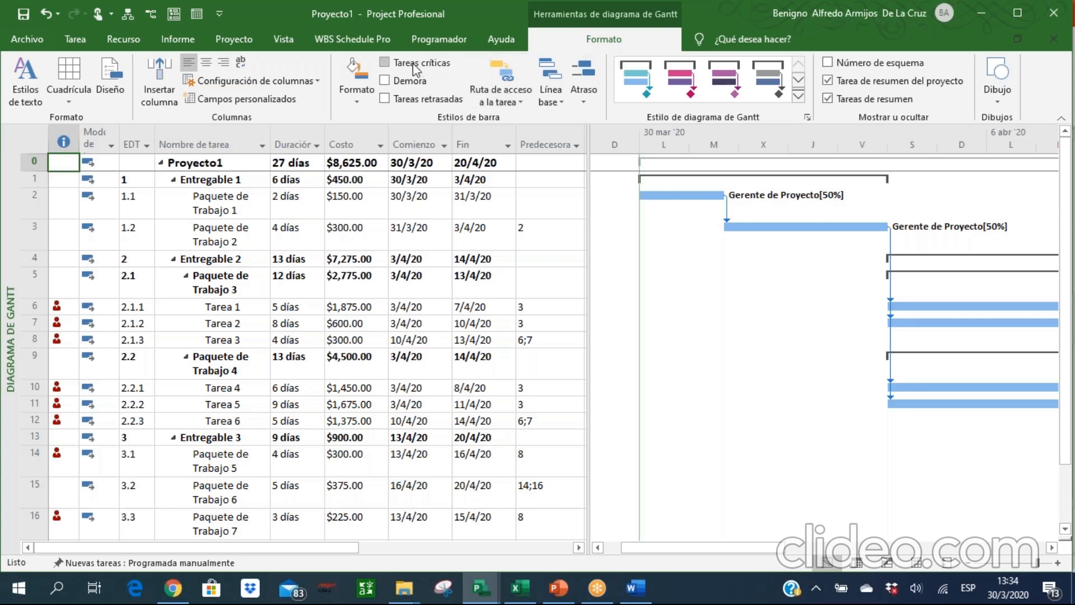
left_click(384, 64)
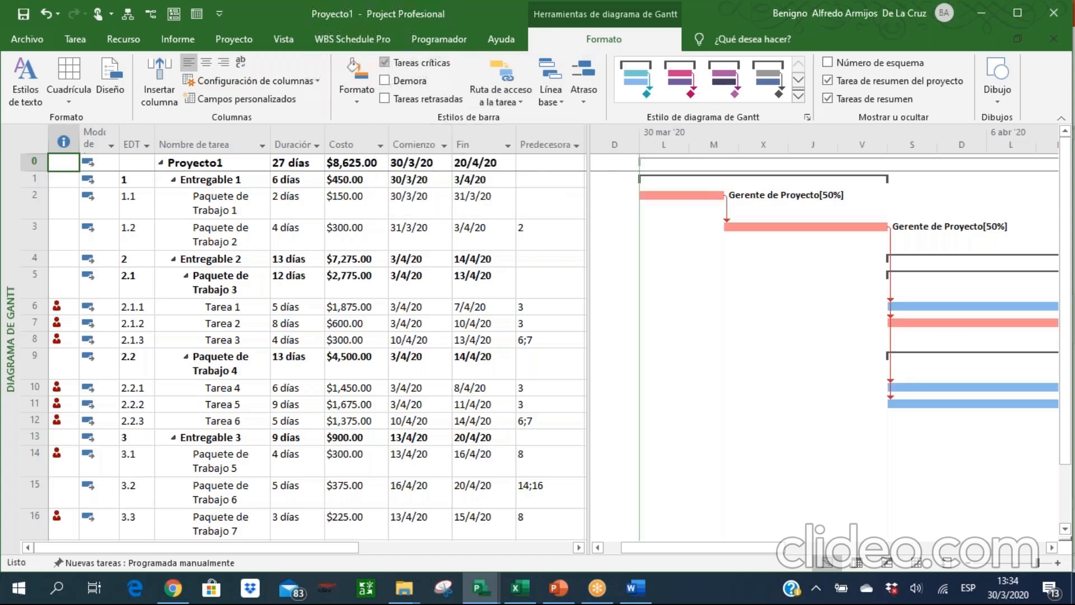
left_click_drag(639, 551, 656, 550)
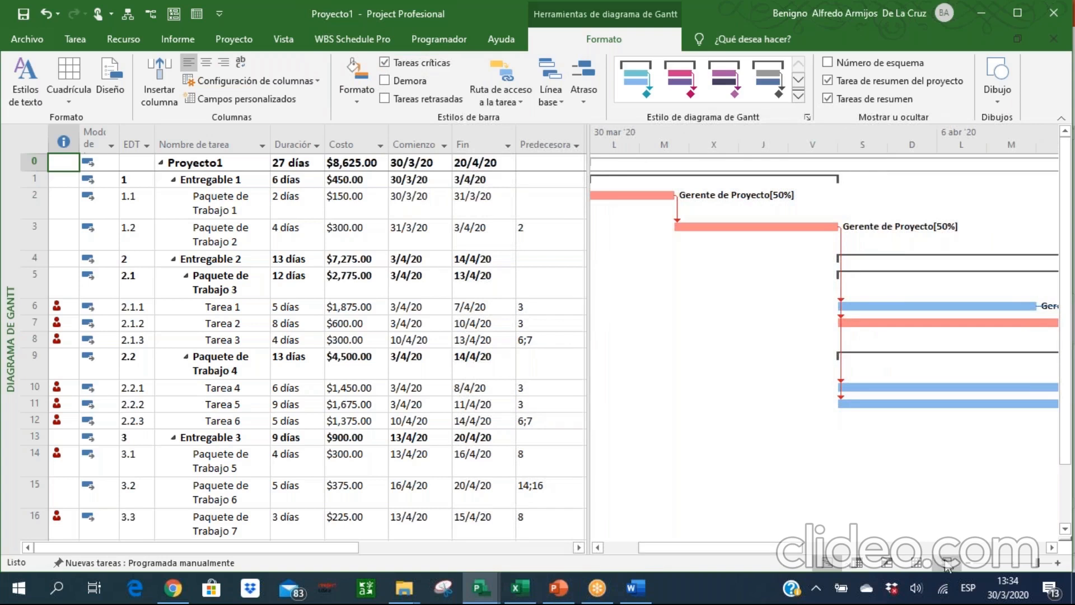
left_click(967, 564)
left_click(967, 563)
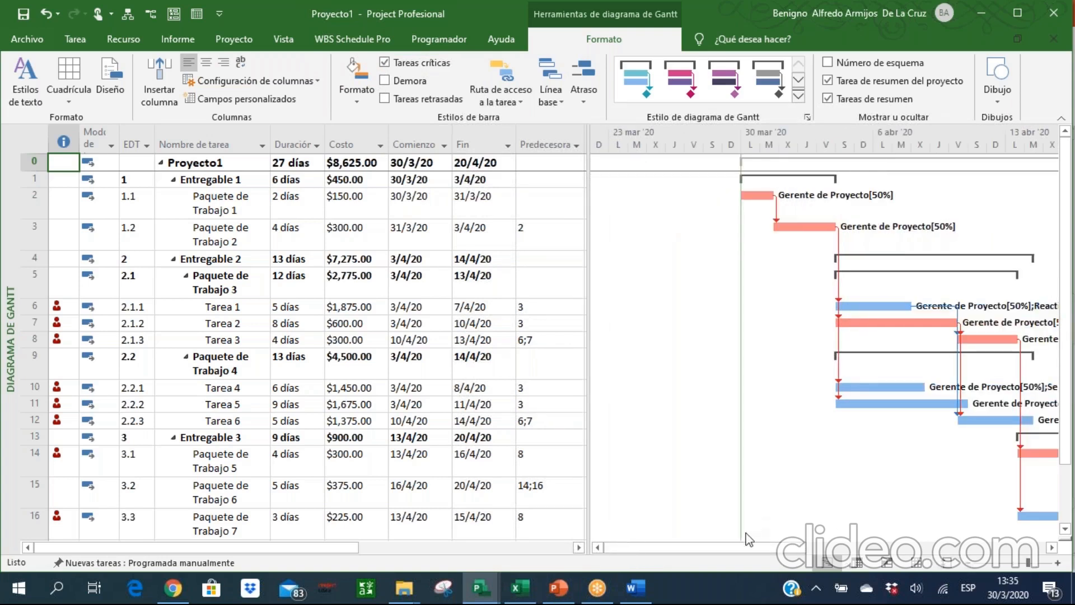
left_click_drag(743, 546, 801, 552)
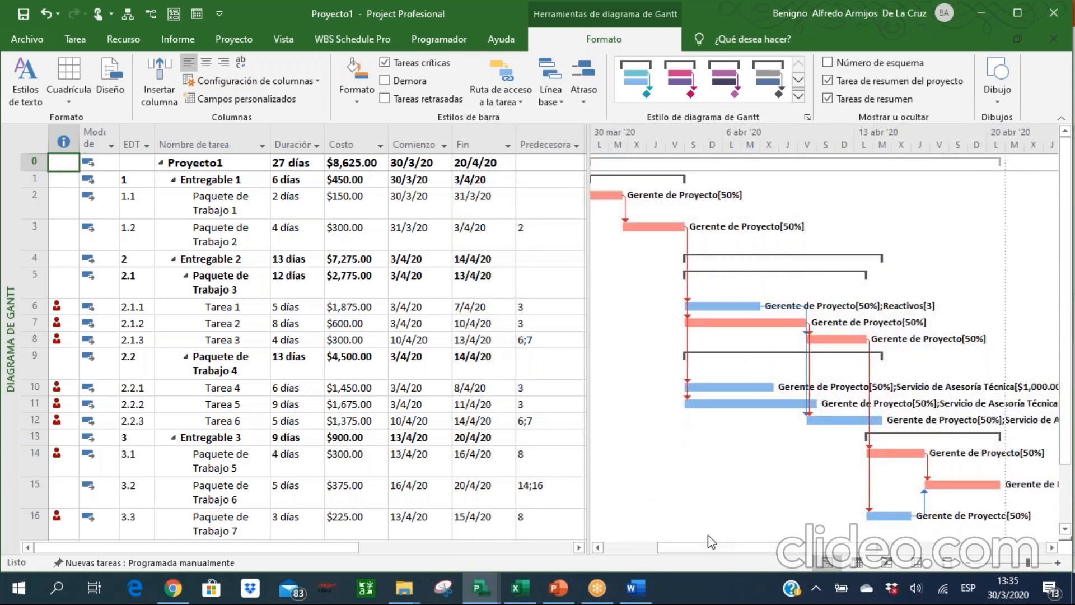
left_click_drag(708, 552, 697, 552)
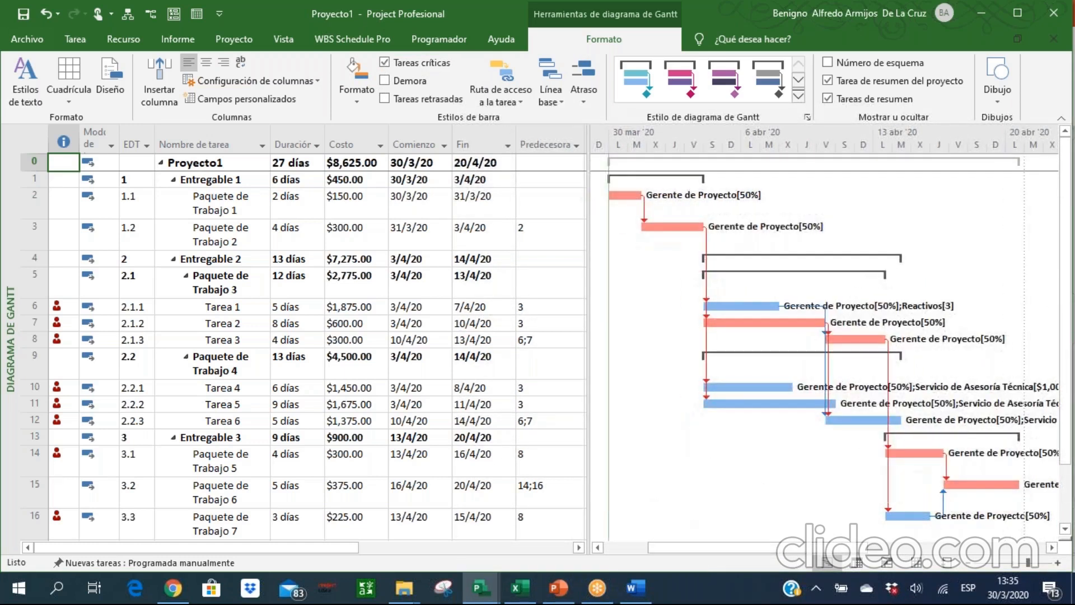
Compare the Gantt bars with the critical-task highlighting switched off and on.
left_click(384, 63)
left_click(384, 63)
left_click(384, 63)
left_click(384, 63)
left_click(384, 63)
left_click(384, 63)
left_click(384, 63)
left_click(384, 63)
left_click(384, 63)
left_click(384, 63)
left_click(384, 63)
Insert a Tareas críticas column after Nombres de los recursos and narrow the resource names column.
left_click_drag(587, 255, 835, 256)
left_click(783, 145)
right_click(782, 145)
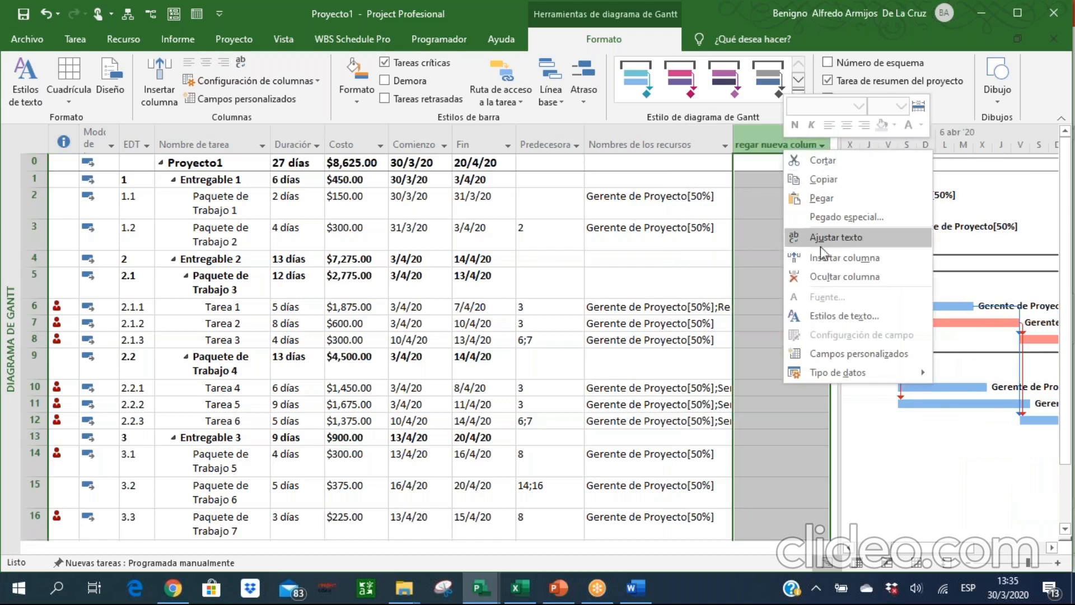
left_click(824, 257)
type("tarea externa")
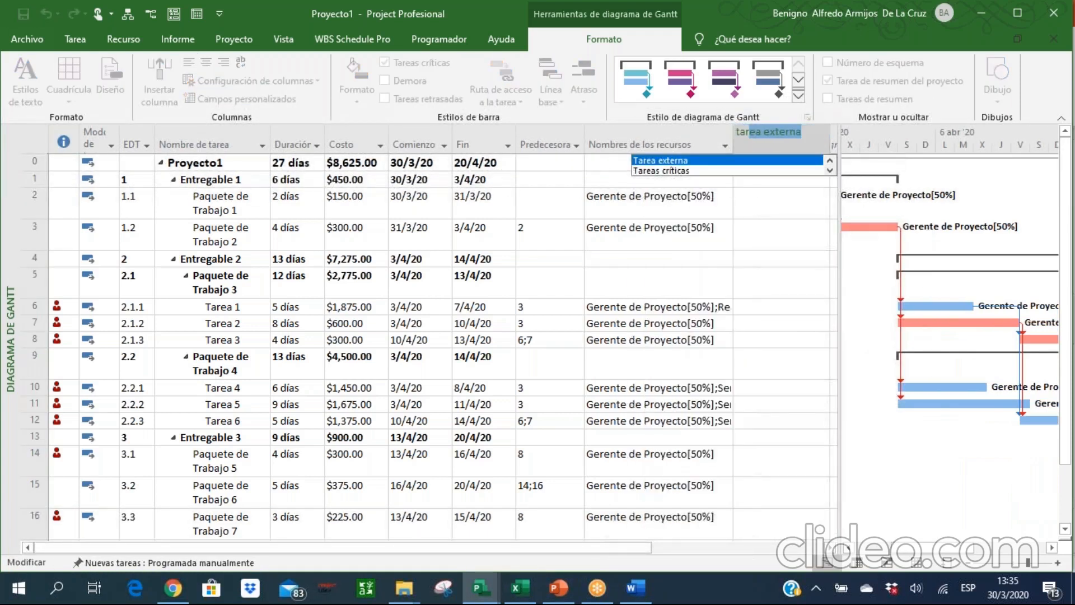
left_click(734, 171)
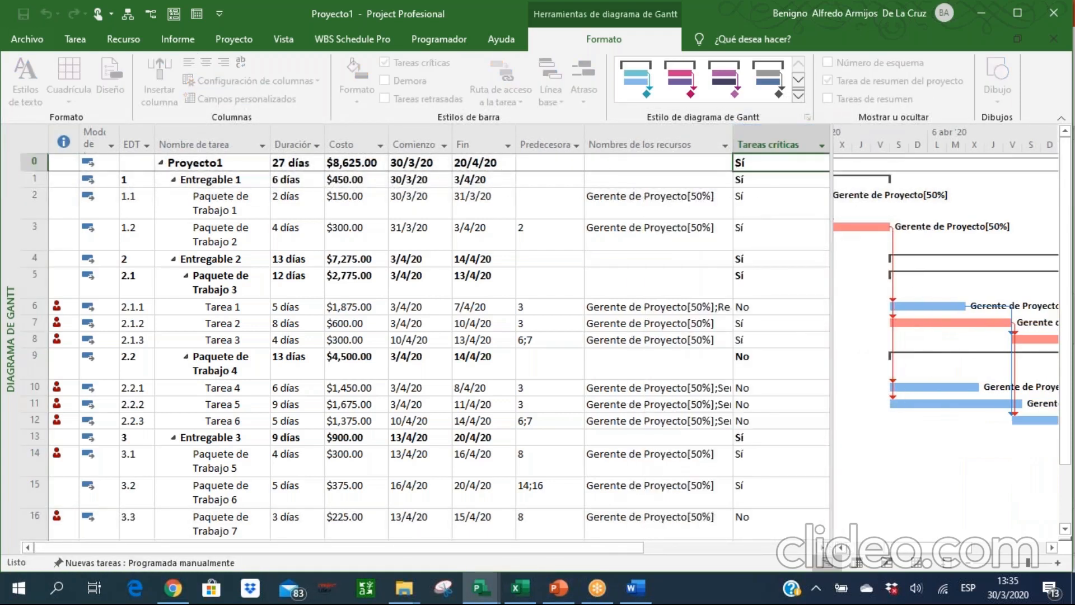
left_click(749, 205)
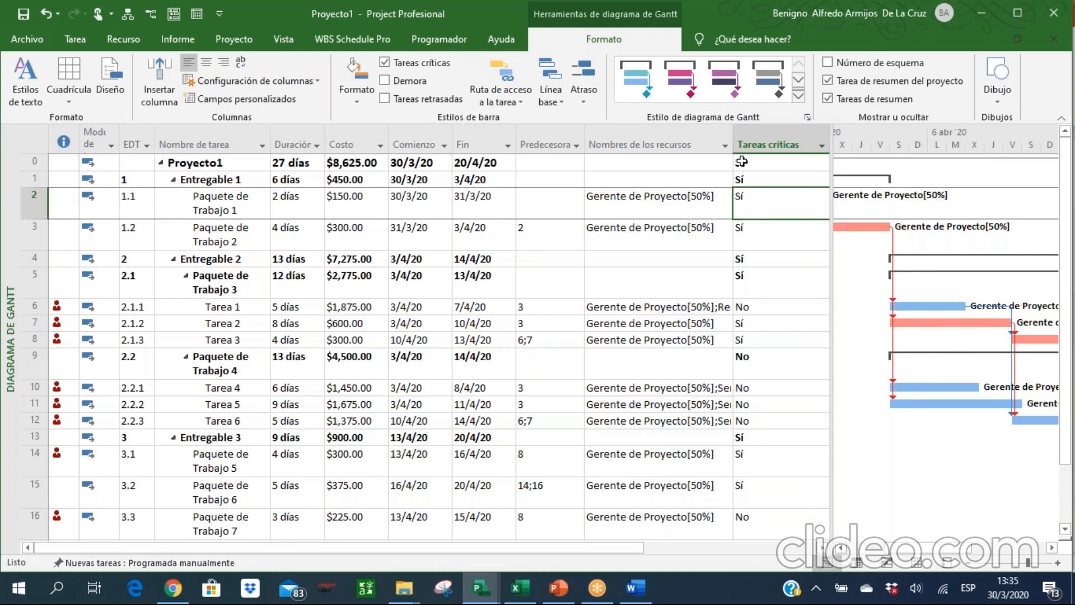
left_click_drag(732, 144, 672, 151)
left_click(745, 244)
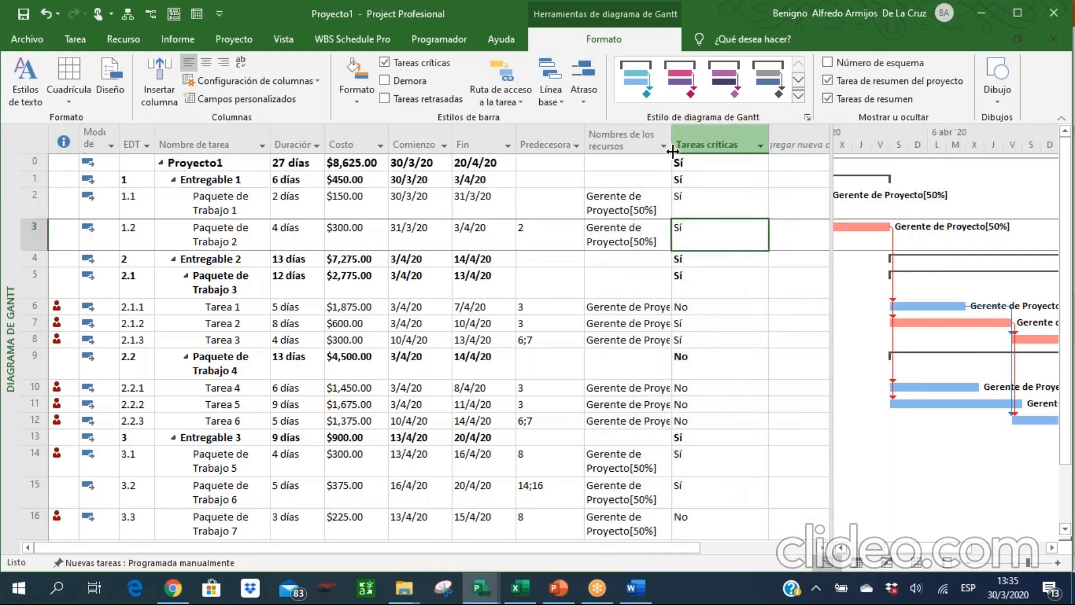
Review which tasks and work packages are marked critical in the Tareas críticas column.
left_click(704, 303)
key("Down")
key("Down")
key("Up")
key("Up")
key("Up")
key("Down")
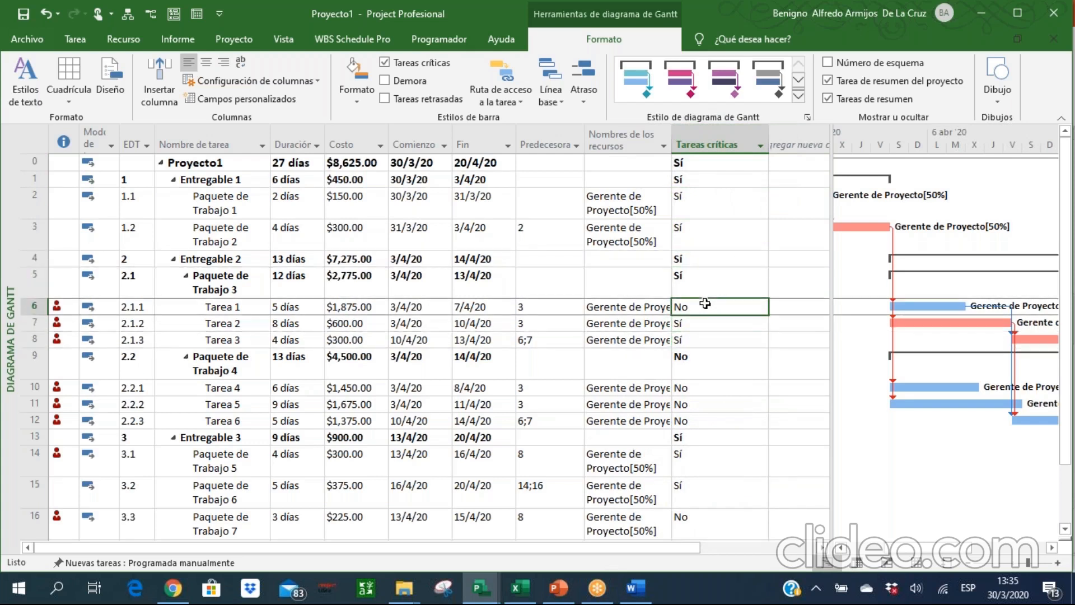
left_click(703, 449)
key("Down")
key("Down")
key("Down")
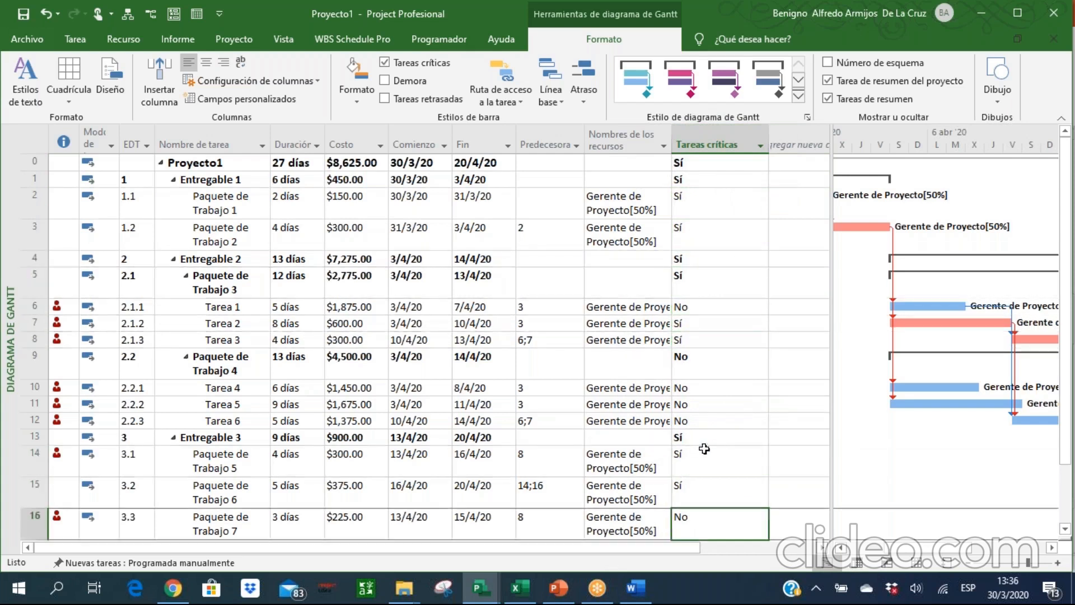
key("Up")
key("Up")
key("Up")
key("Up")
key("Up")
key("Up")
key("Up")
key("Up")
key("Up")
key("Up")
key("Up")
key("Up")
key("Up")
key("Up")
key("Up")
key("Up")
key("Up")
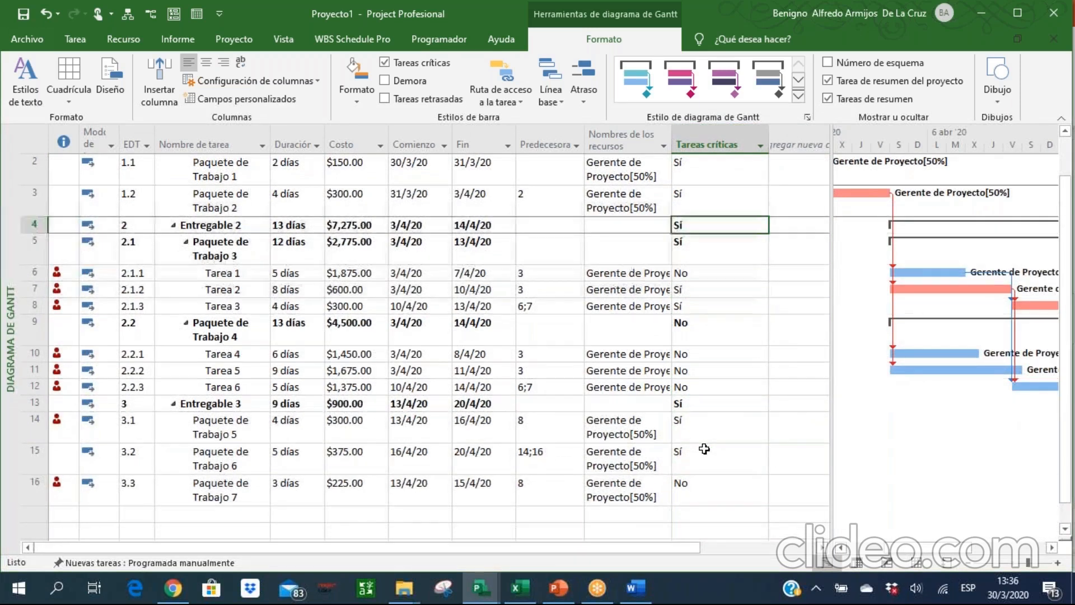
key("Left")
key("Left")
key("Left")
key("Left")
key("Left")
key("Left")
key("Left")
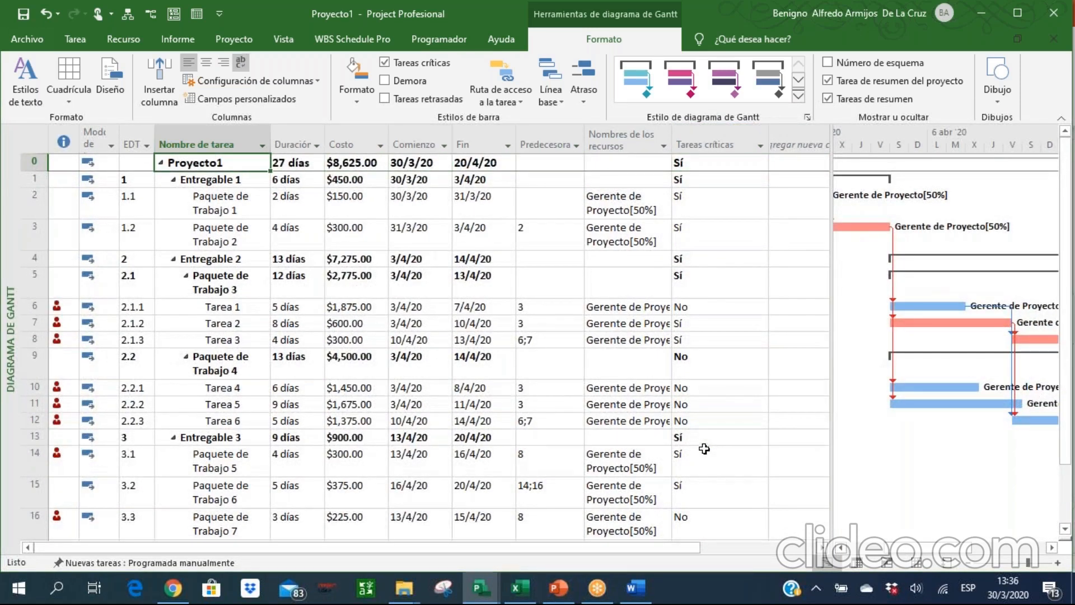
Enlarge the chart area and move the project to a new start date of 6 April 2020, including its deadlines.
left_click(77, 41)
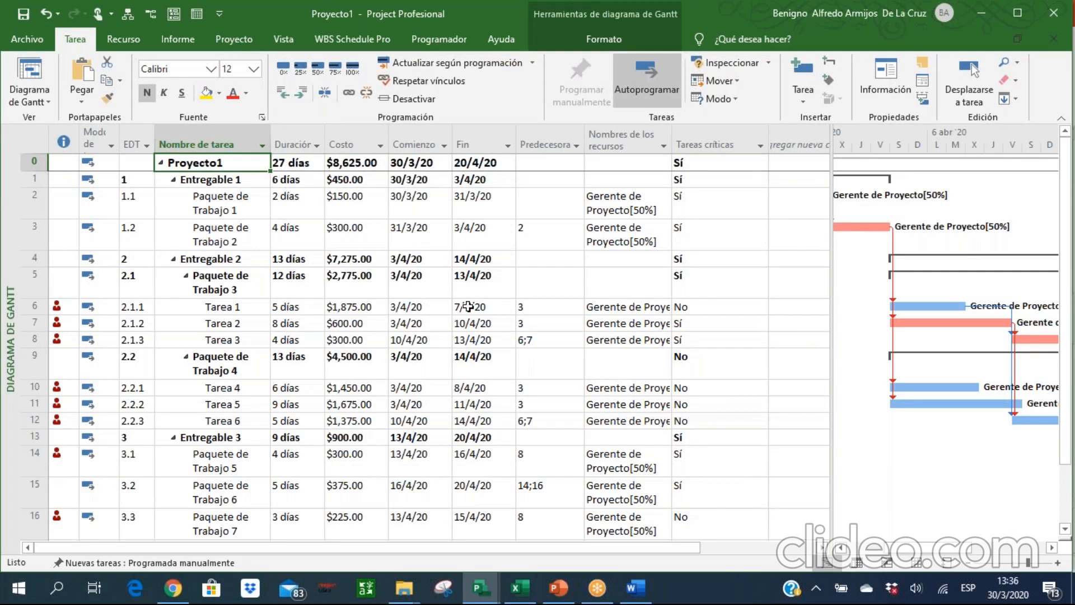
left_click(258, 35)
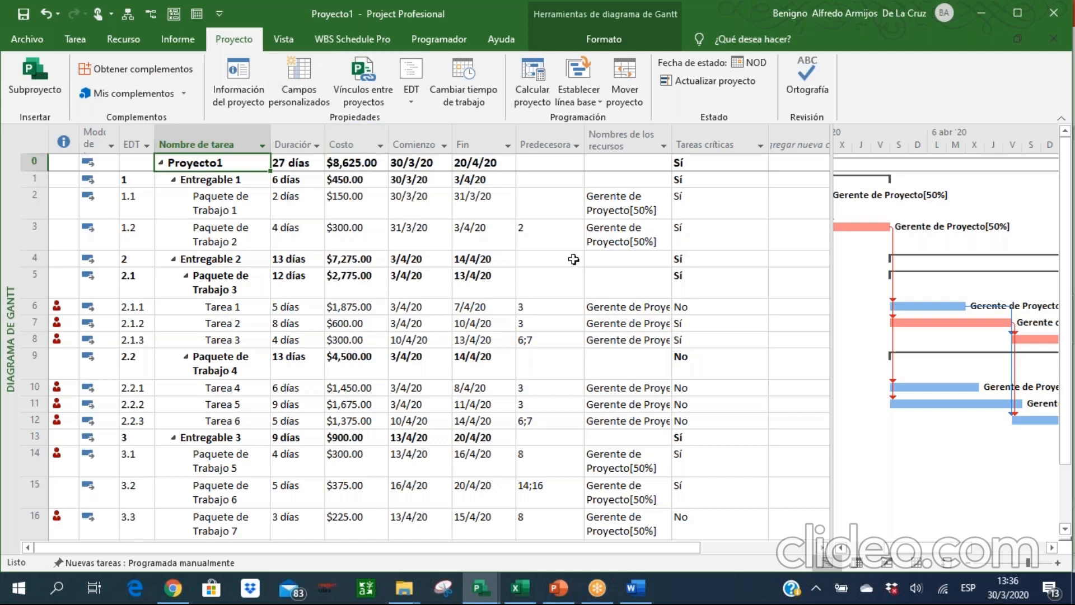
left_click_drag(831, 304, 770, 300)
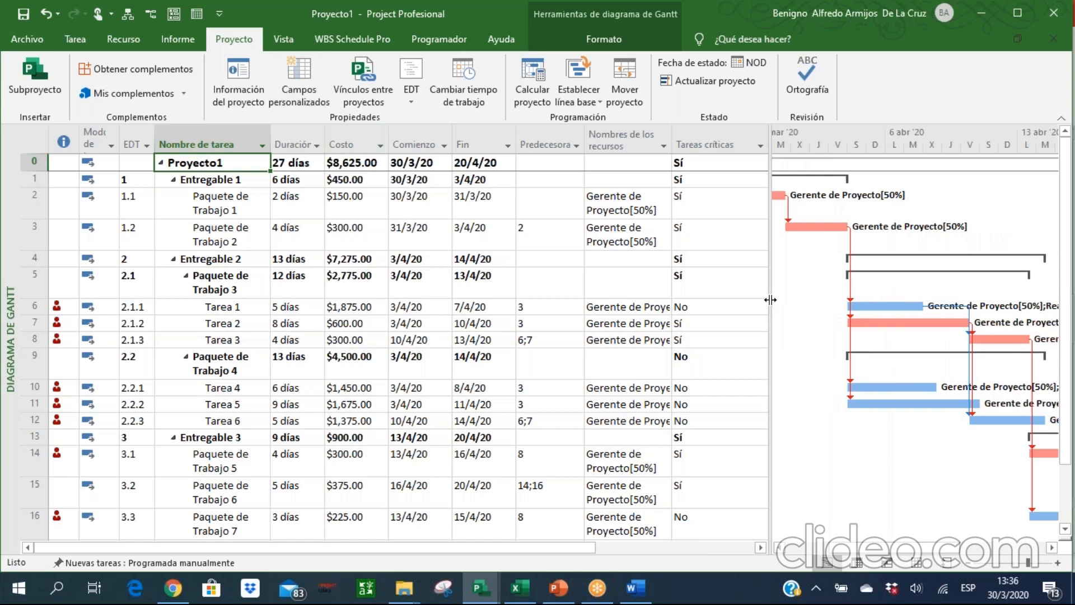
left_click(782, 549)
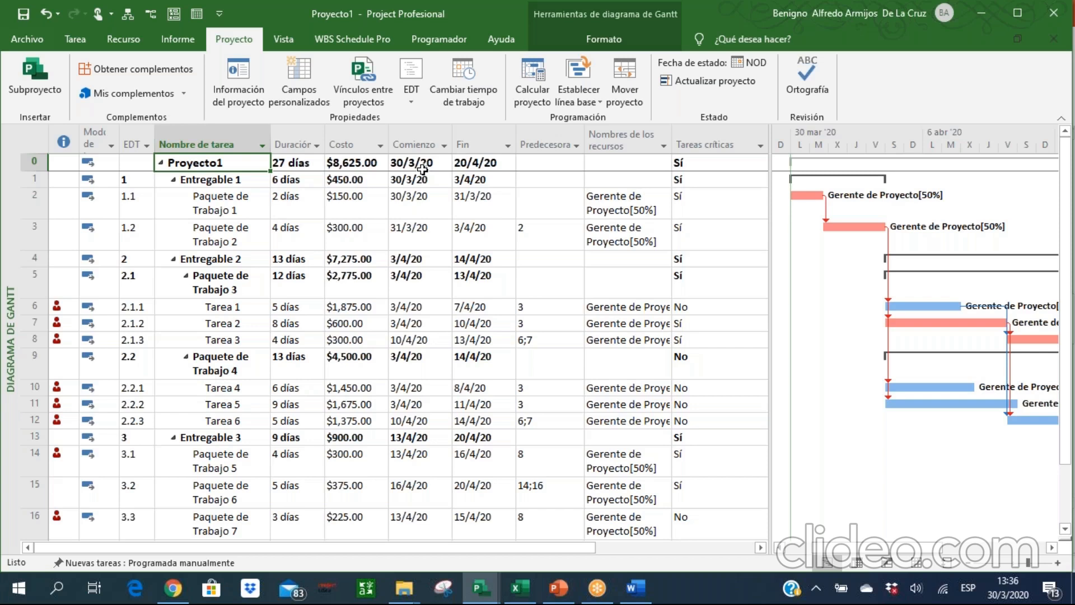
left_click(637, 111)
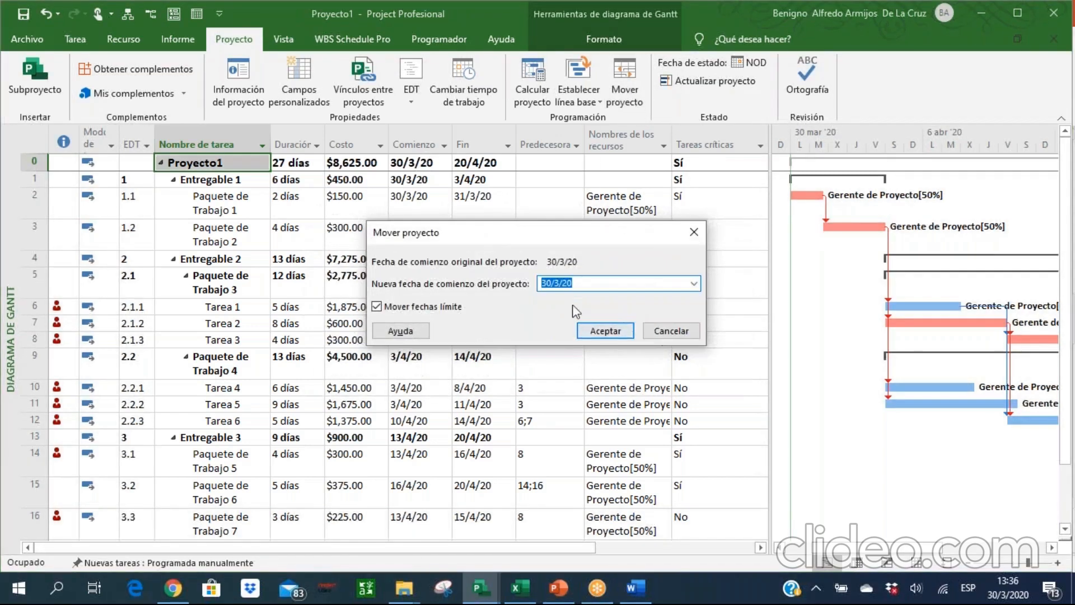
left_click(693, 283)
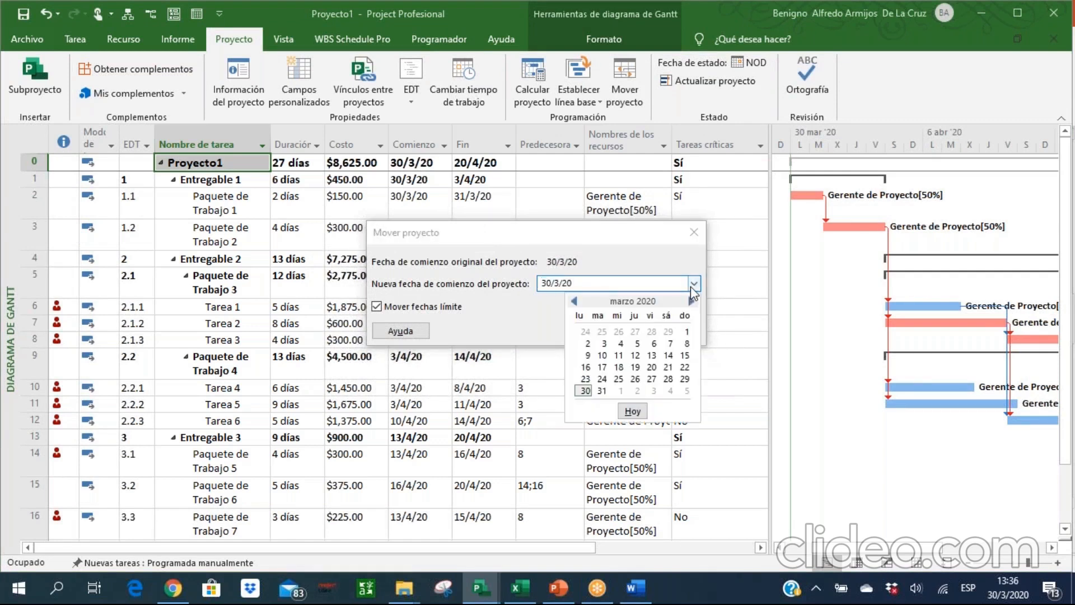
left_click(691, 301)
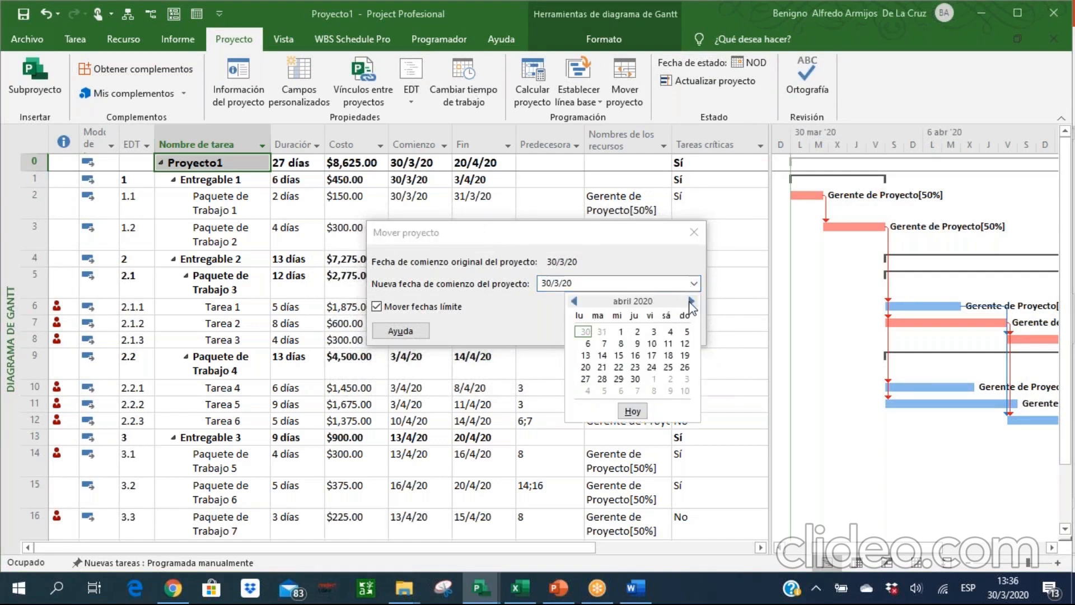
left_click(588, 343)
left_click(605, 330)
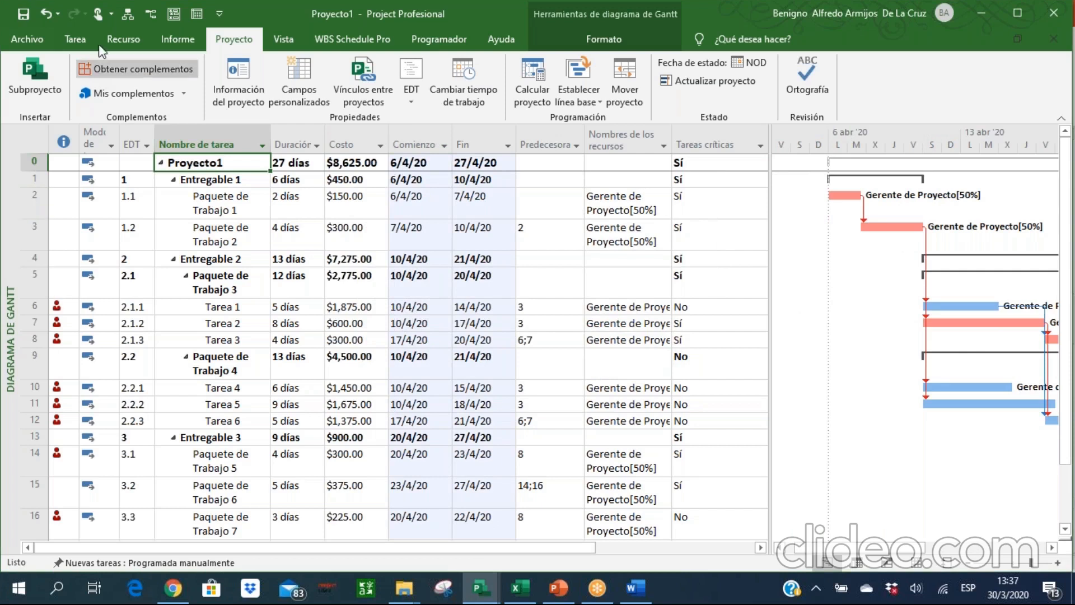
Set the baseline Línea base for the complete project.
left_click(76, 41)
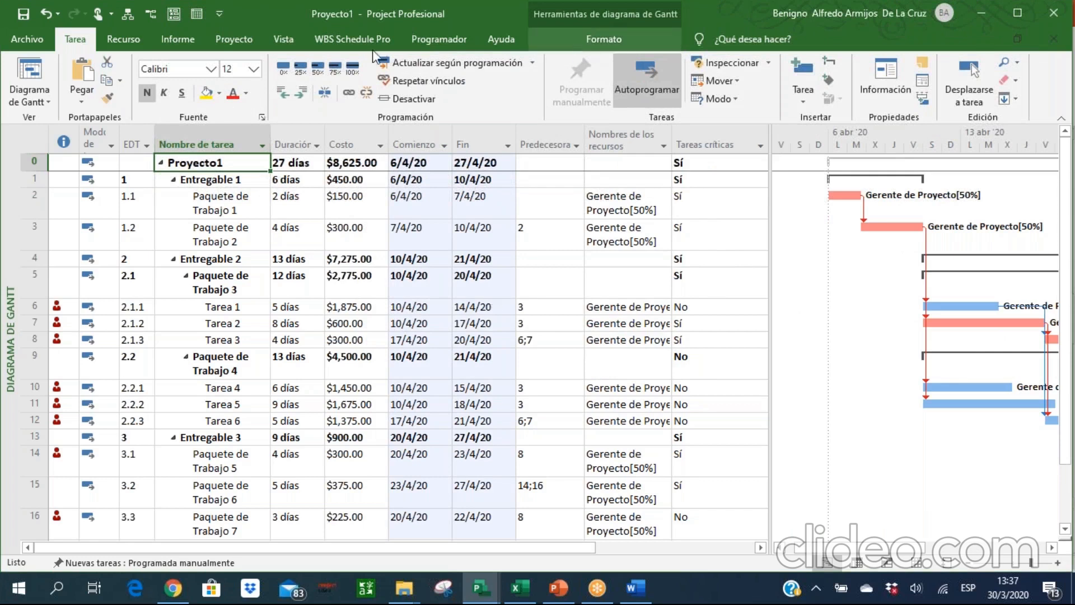
left_click(234, 39)
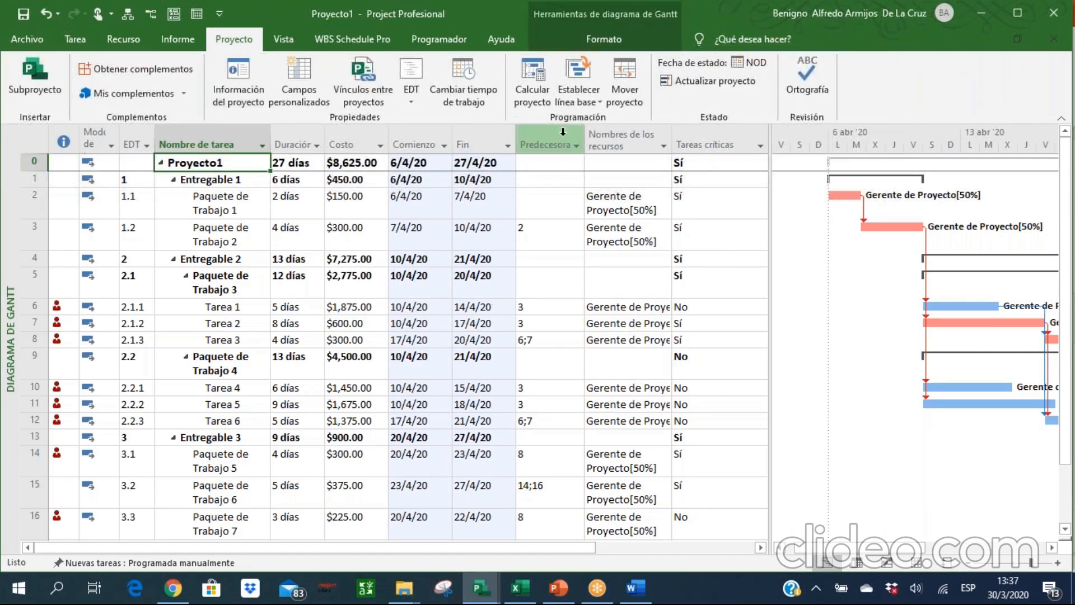
left_click(584, 102)
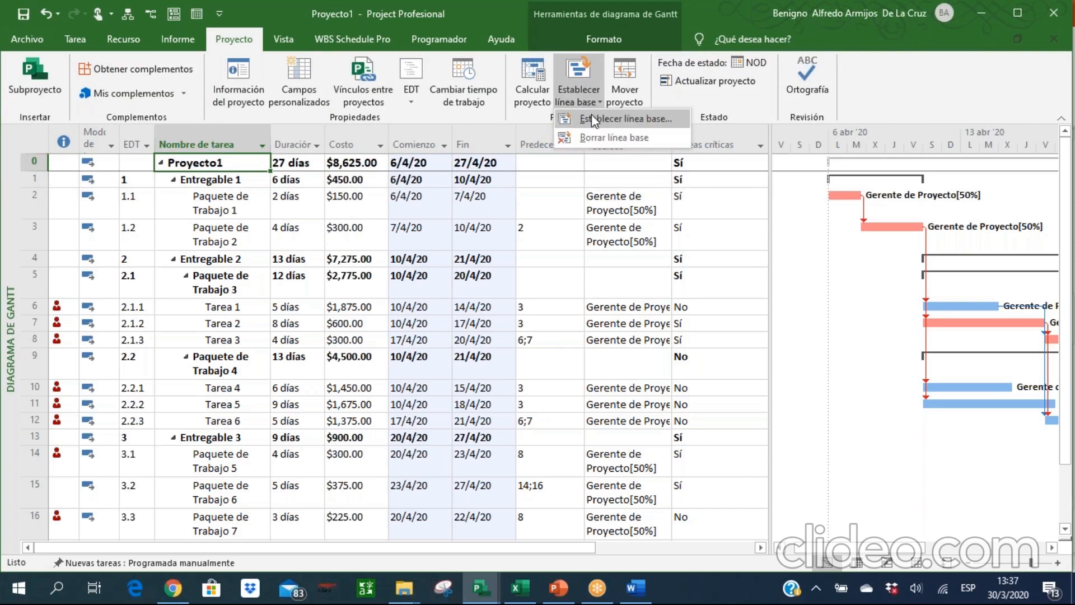
left_click(595, 119)
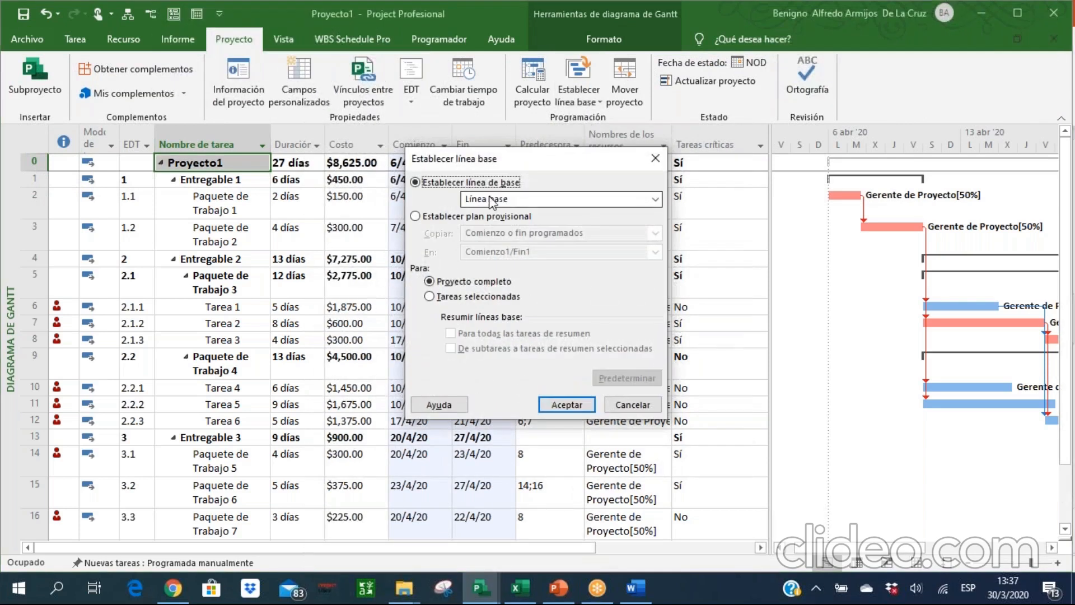
left_click(550, 202)
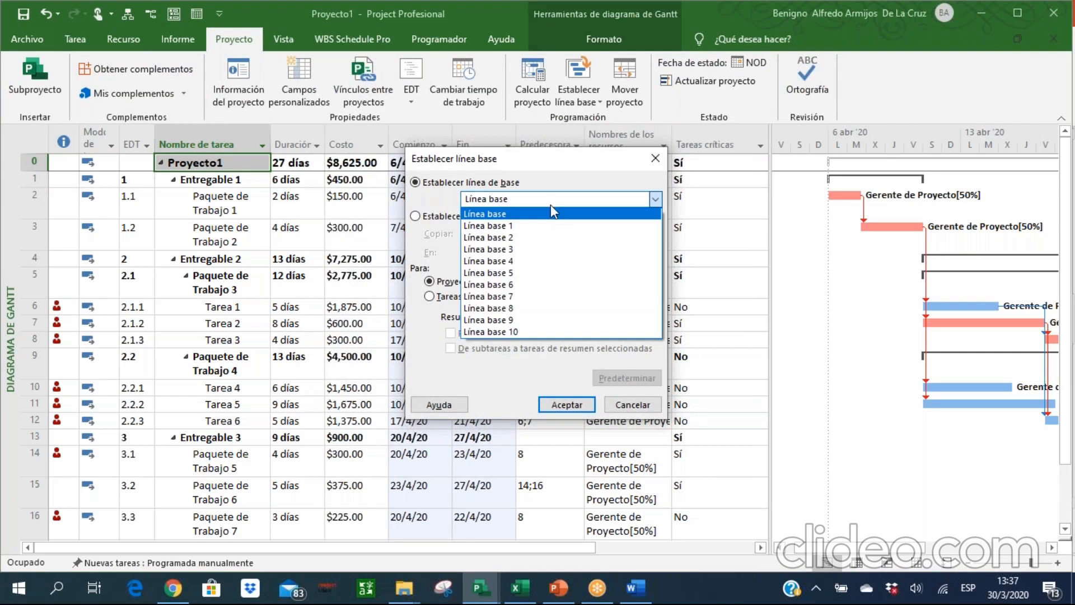
left_click(525, 216)
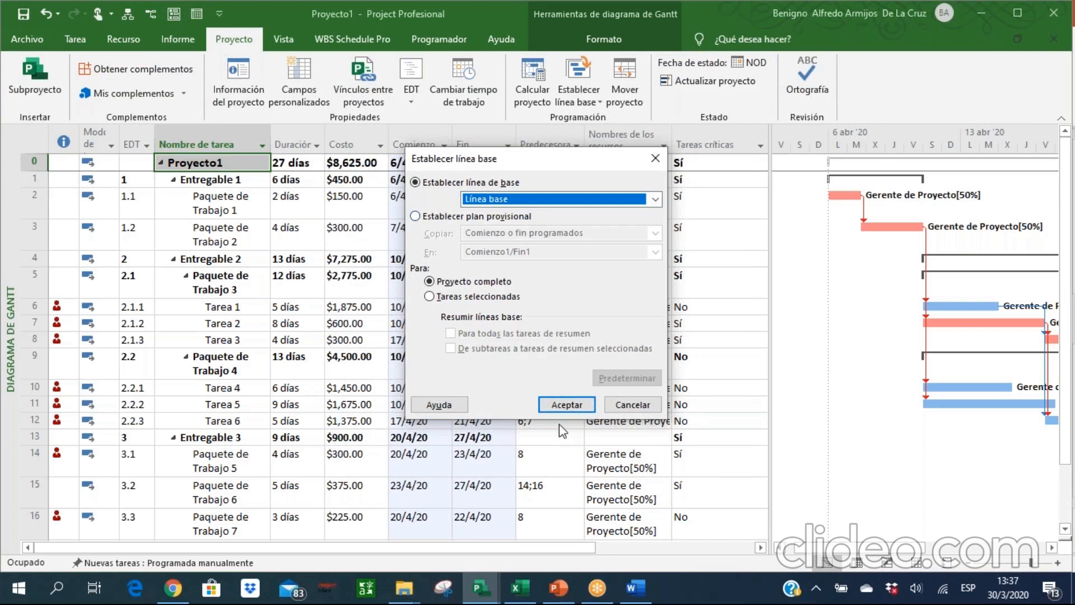
left_click(580, 412)
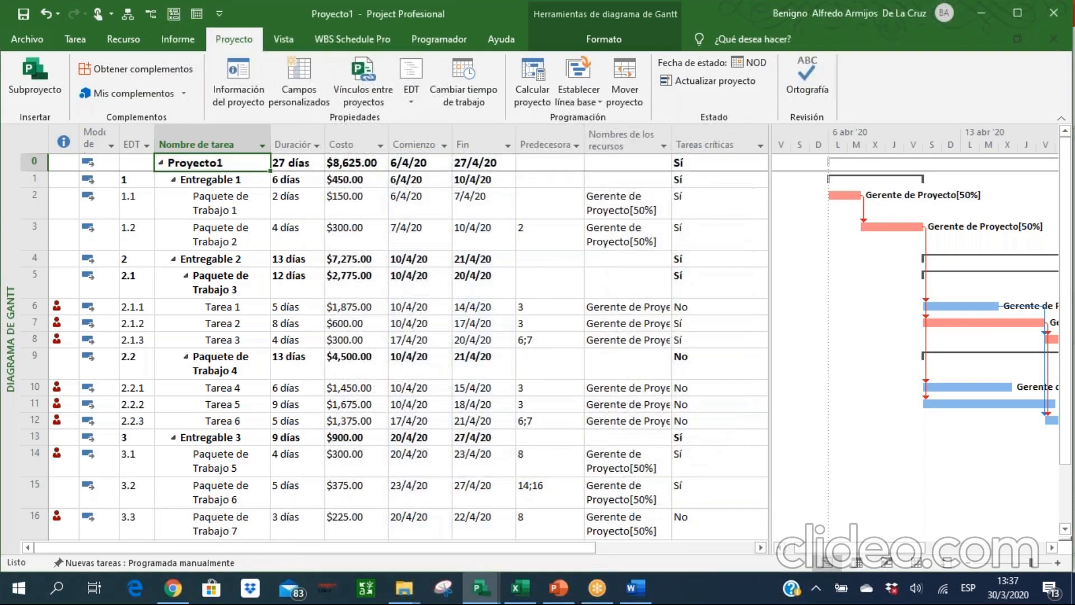
Check in the baseline settings whether Línea base is saved for the project, leaving them unchanged.
left_click(575, 103)
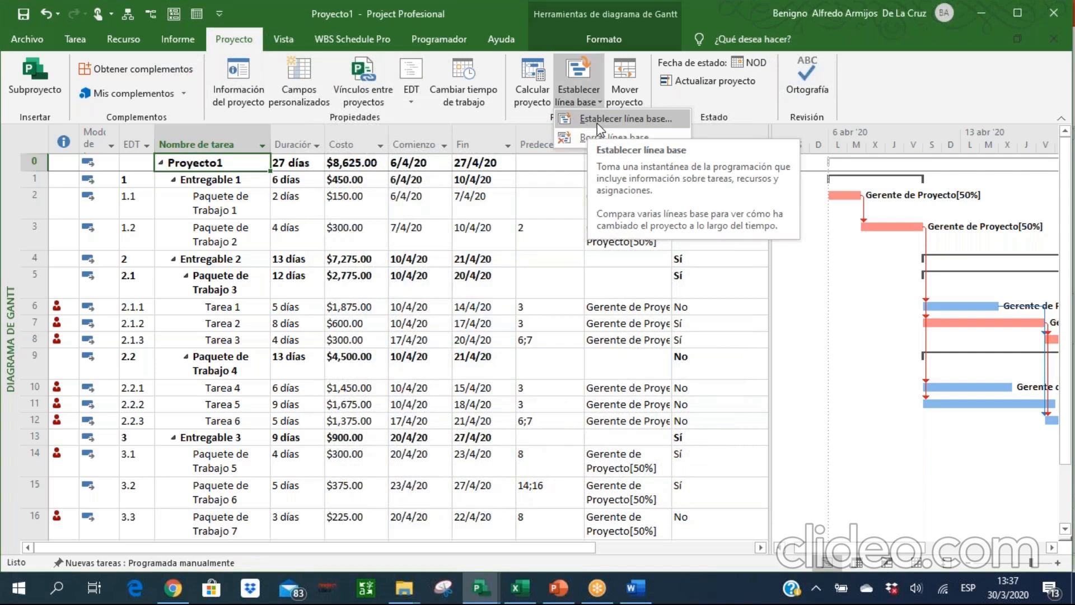
left_click(596, 119)
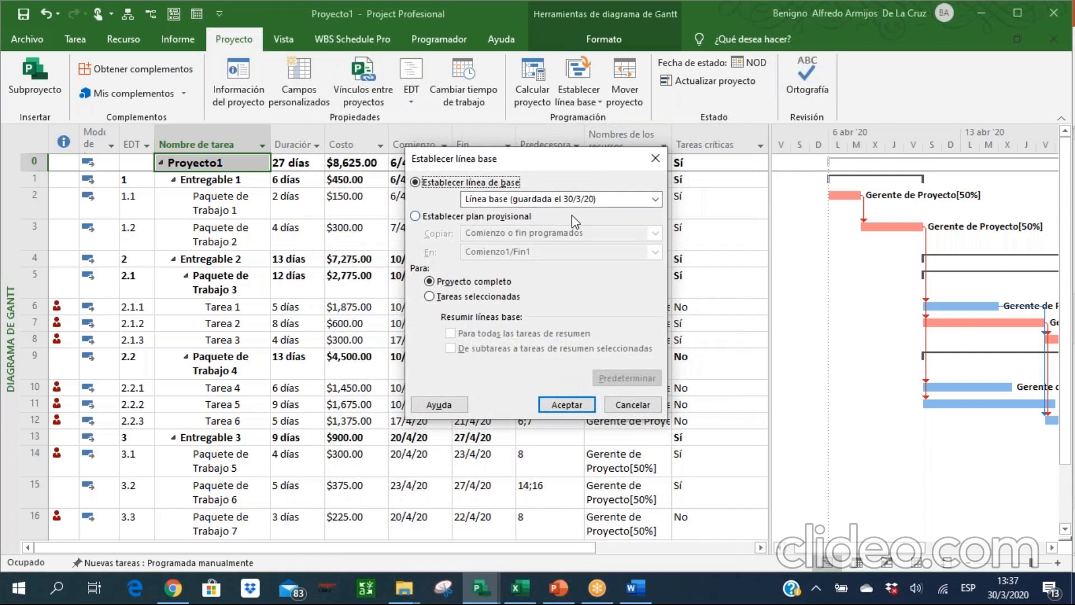
left_click(632, 404)
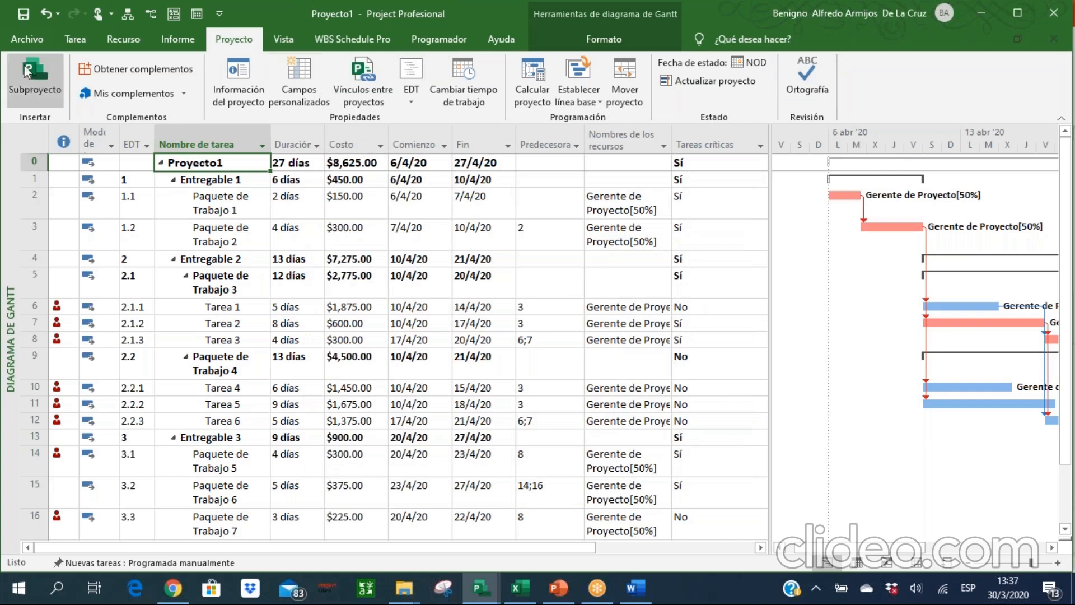
left_click(67, 43)
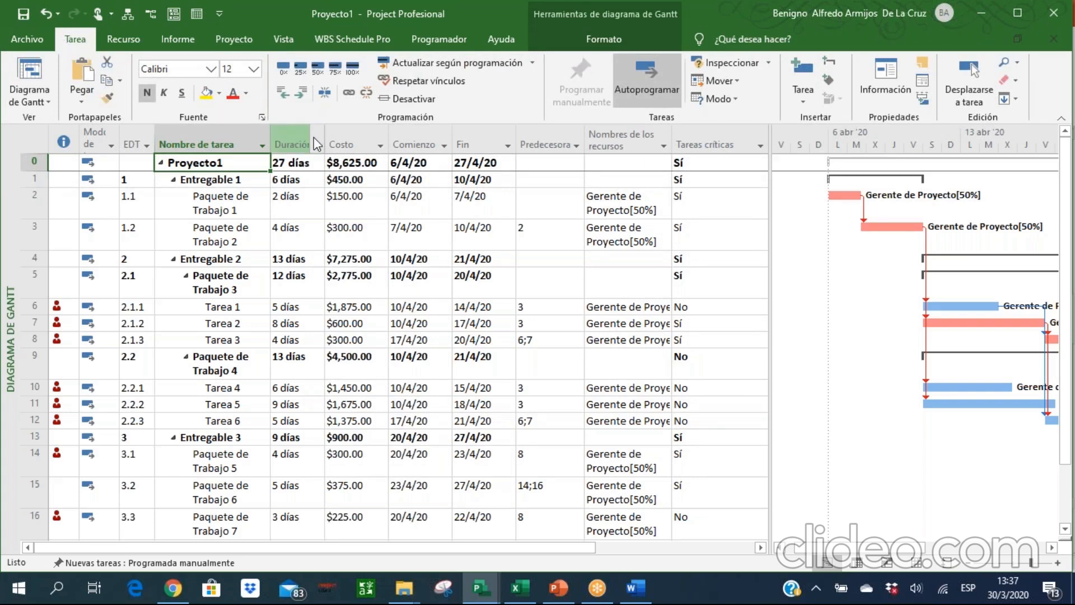
left_click(245, 42)
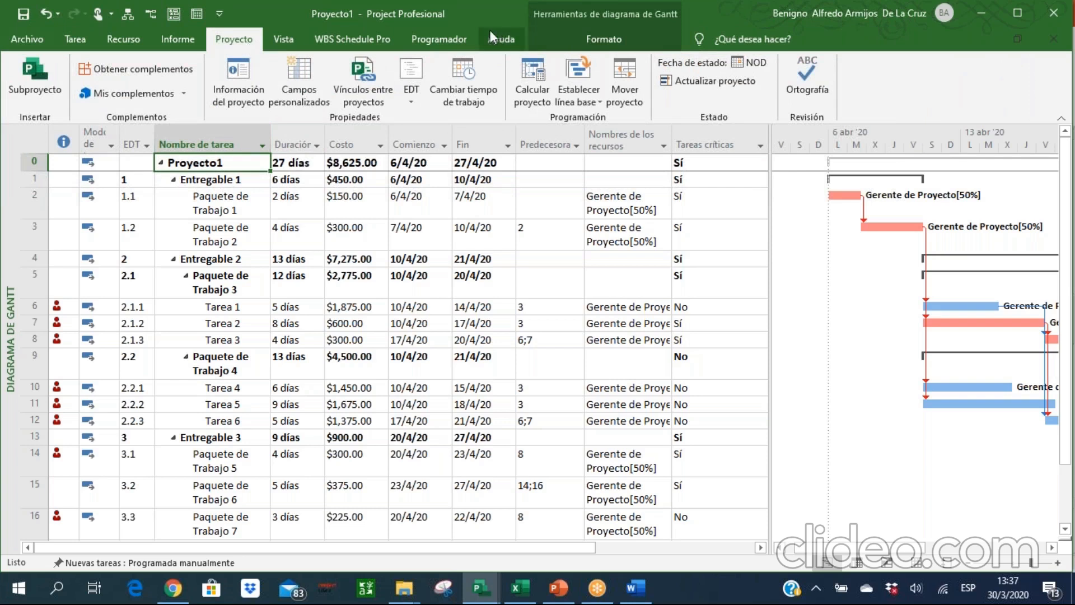
Open the Flujo de caja cost report and examine its cost figures, chart and deliverables table.
left_click(188, 40)
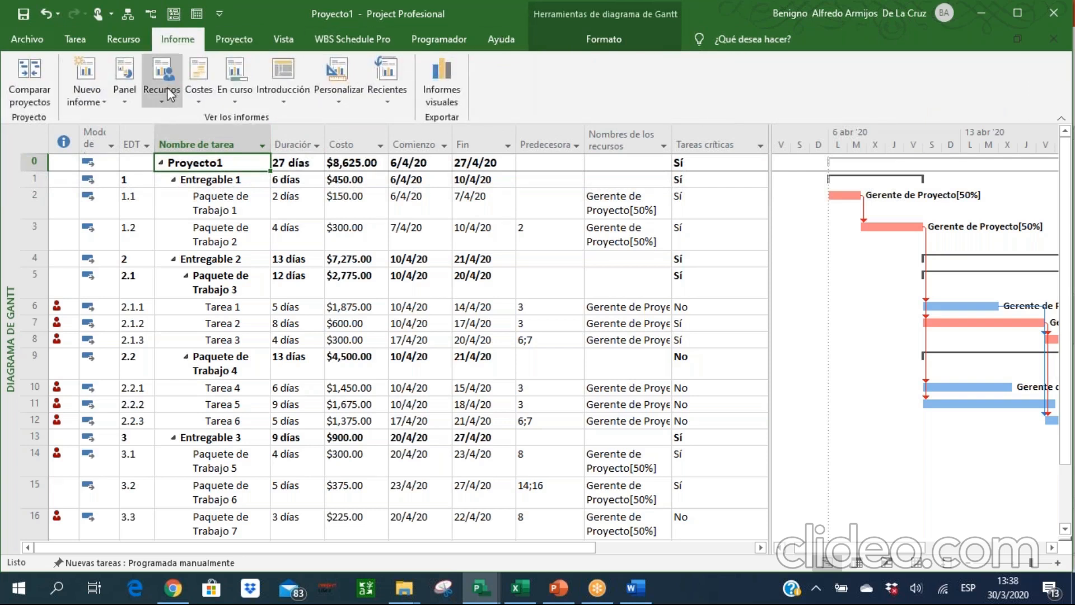
left_click(193, 103)
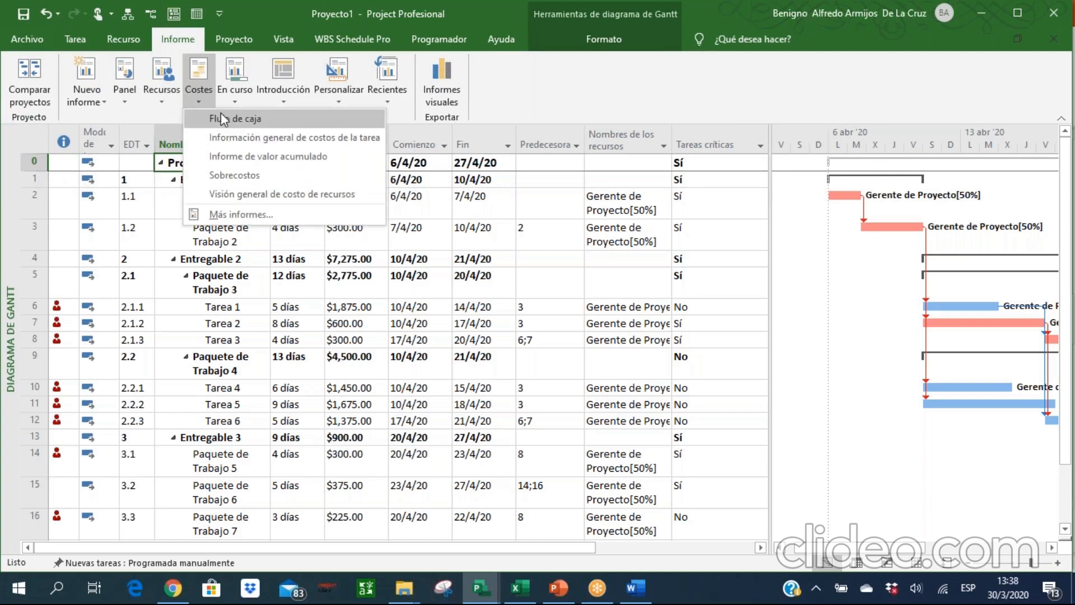
left_click(221, 118)
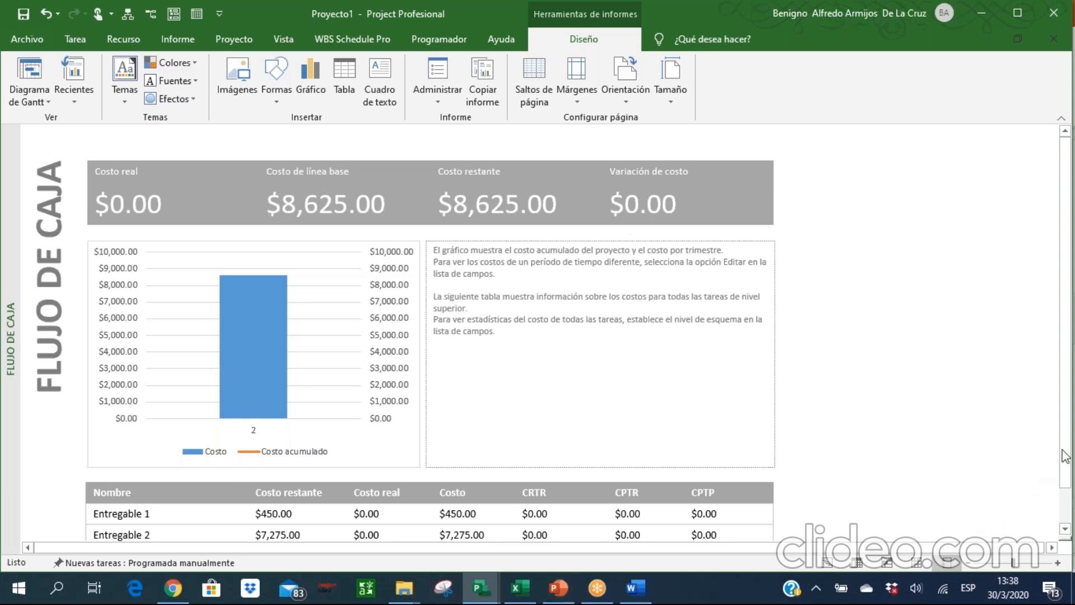
scroll(1068, 452, "down", 1)
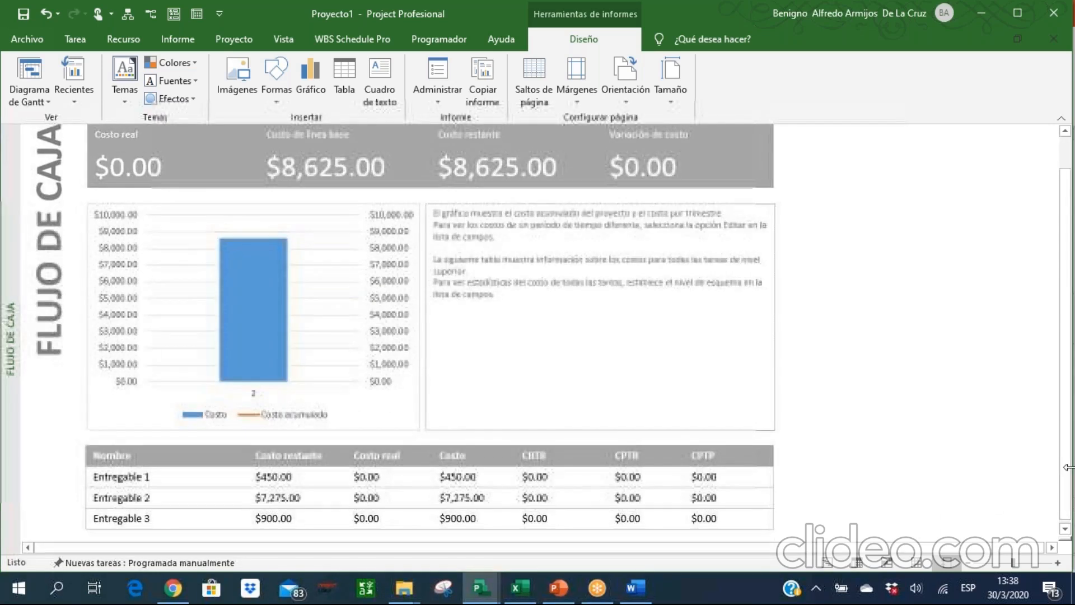
left_click_drag(1062, 384, 1061, 380)
scroll(1063, 386, "up", 1)
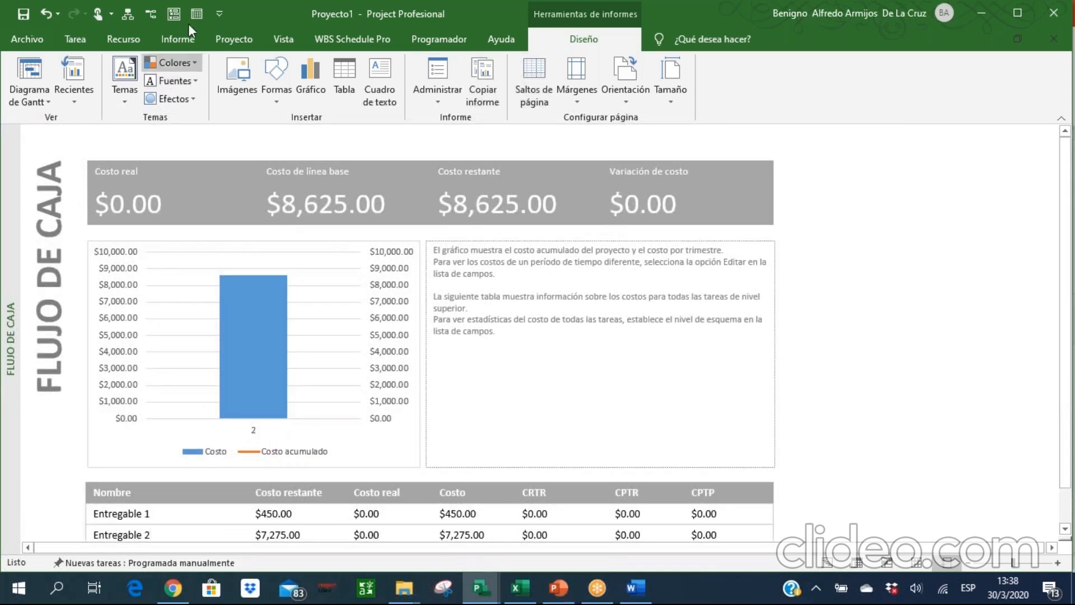
Look at the available visual report templates and return to the Gantt chart view.
left_click(176, 41)
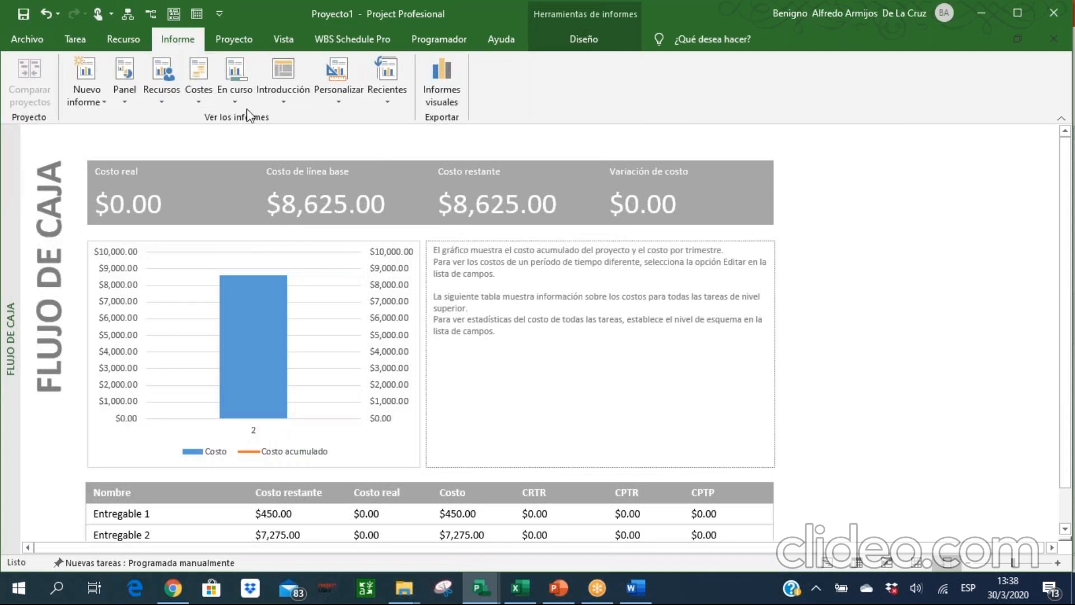
left_click(440, 92)
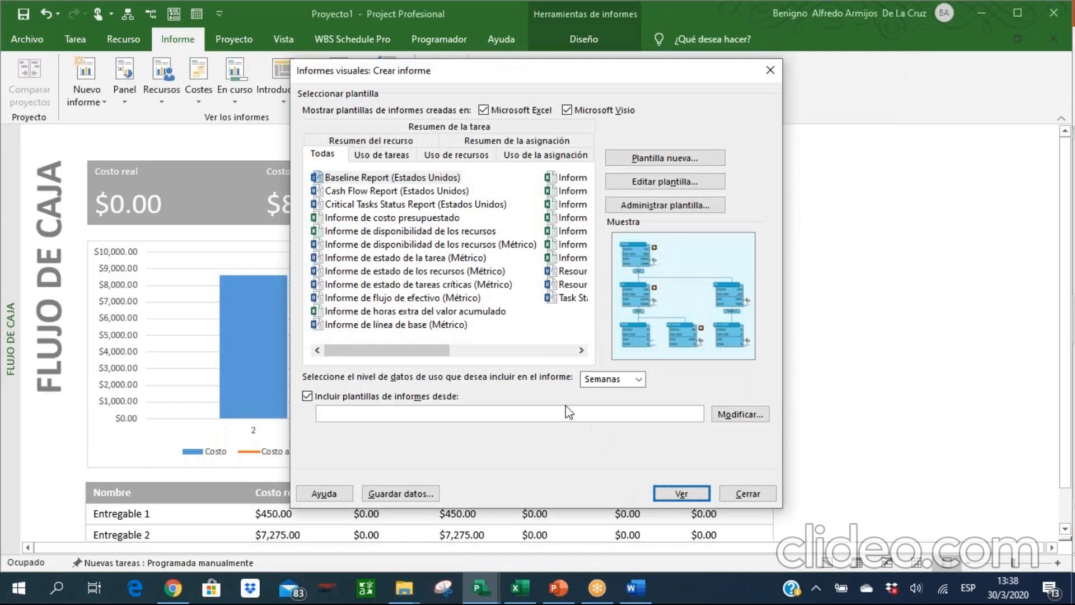
left_click(747, 495)
left_click(68, 44)
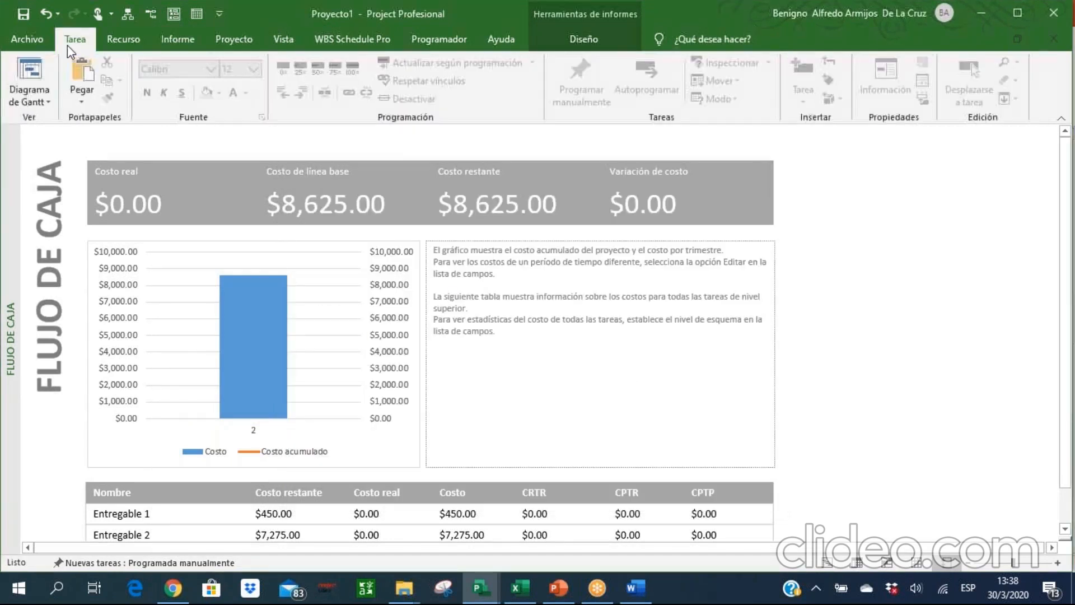
left_click(38, 58)
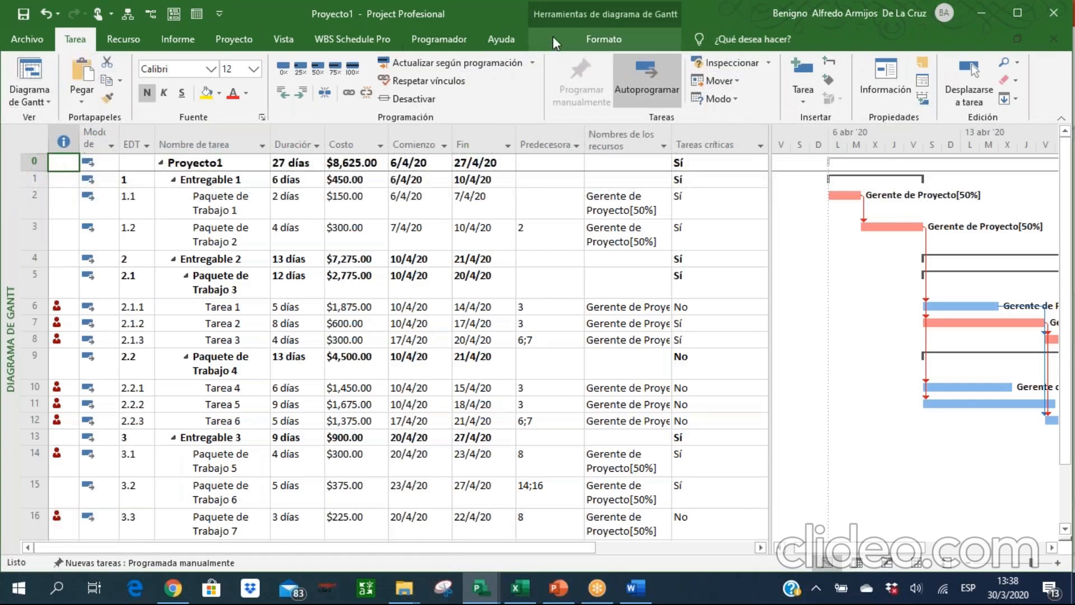
Generate the Informe del flujo de caja visual report from the Uso de tareas templates with the usage data level set to Días.
left_click(178, 39)
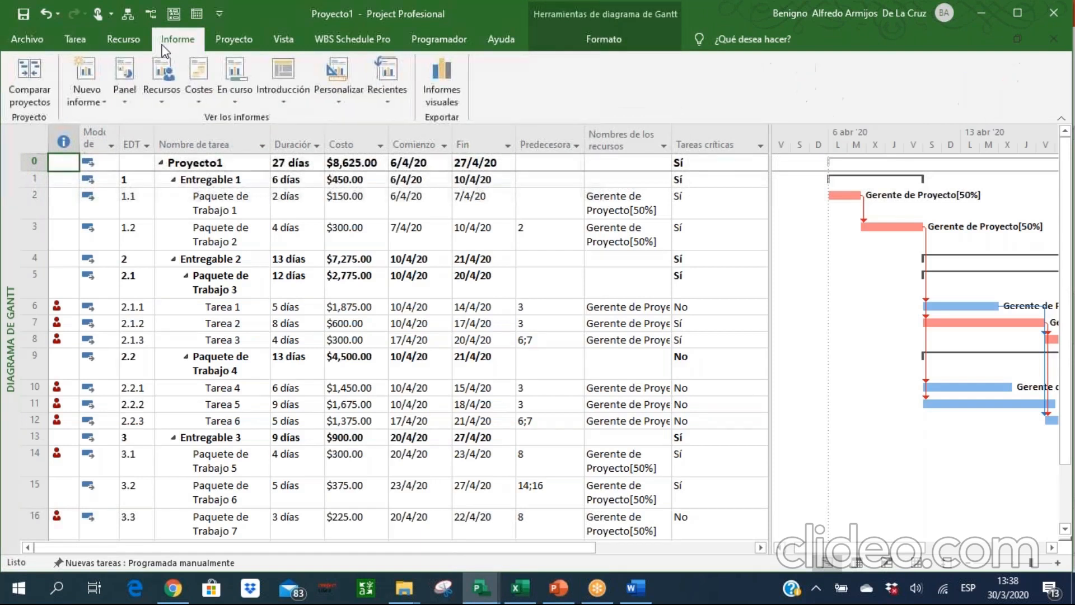
left_click(459, 95)
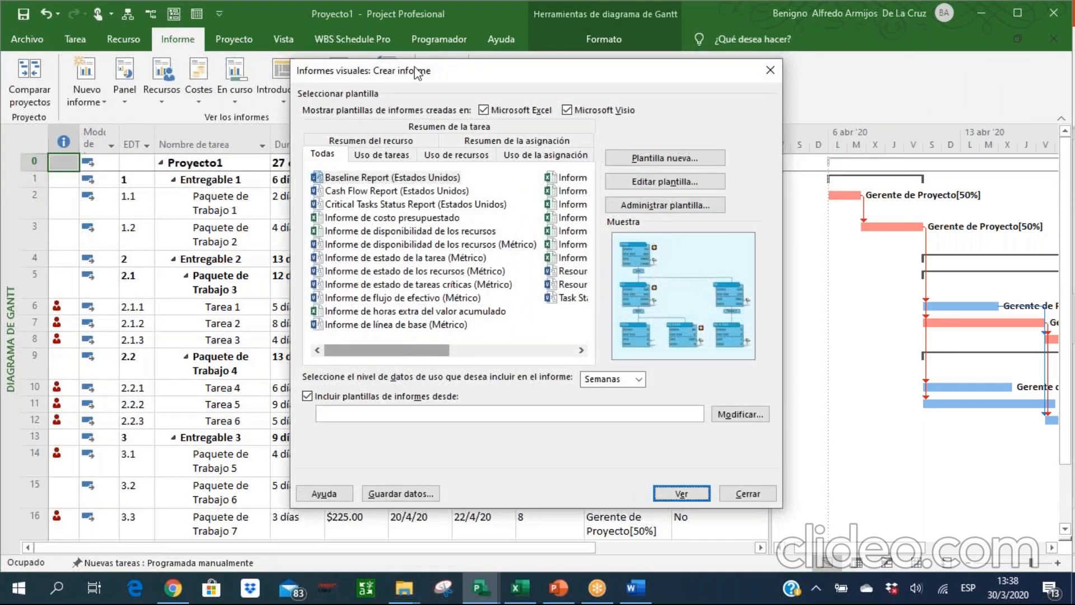
left_click(380, 154)
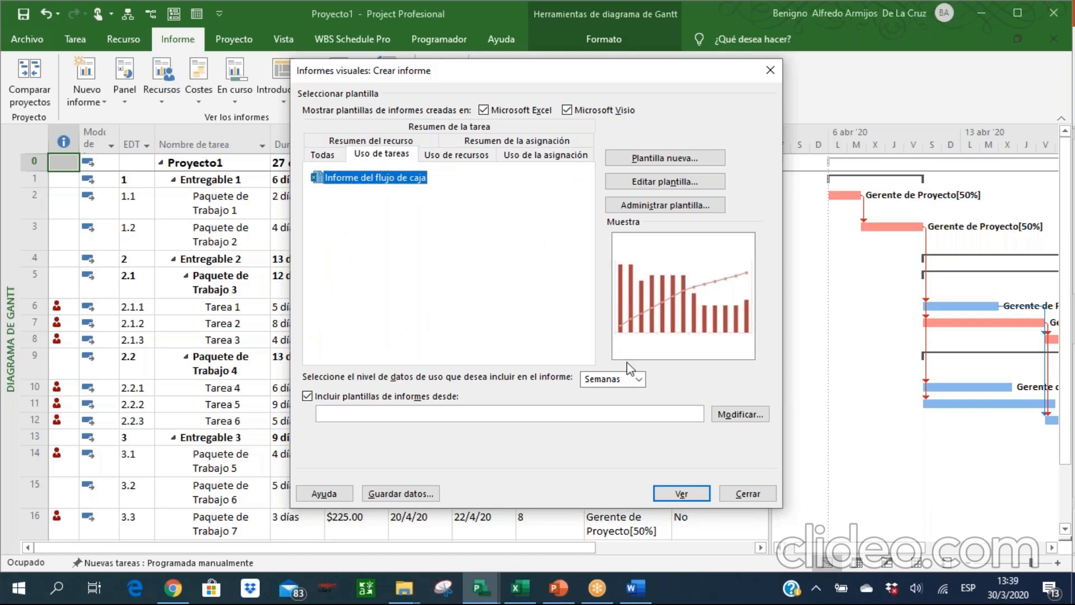
left_click(637, 380)
left_click(637, 380)
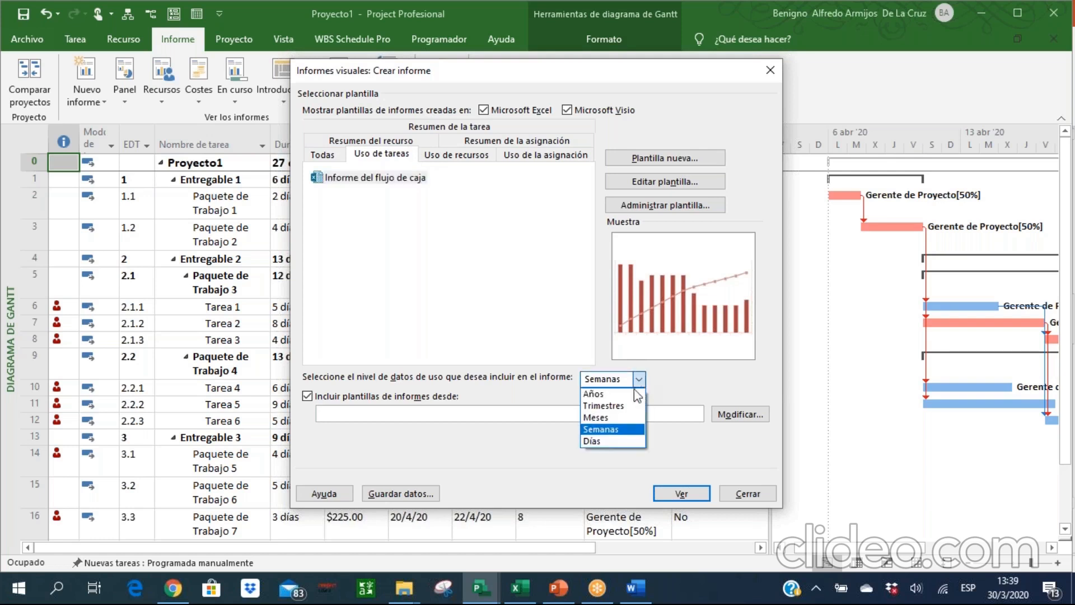
left_click(616, 433)
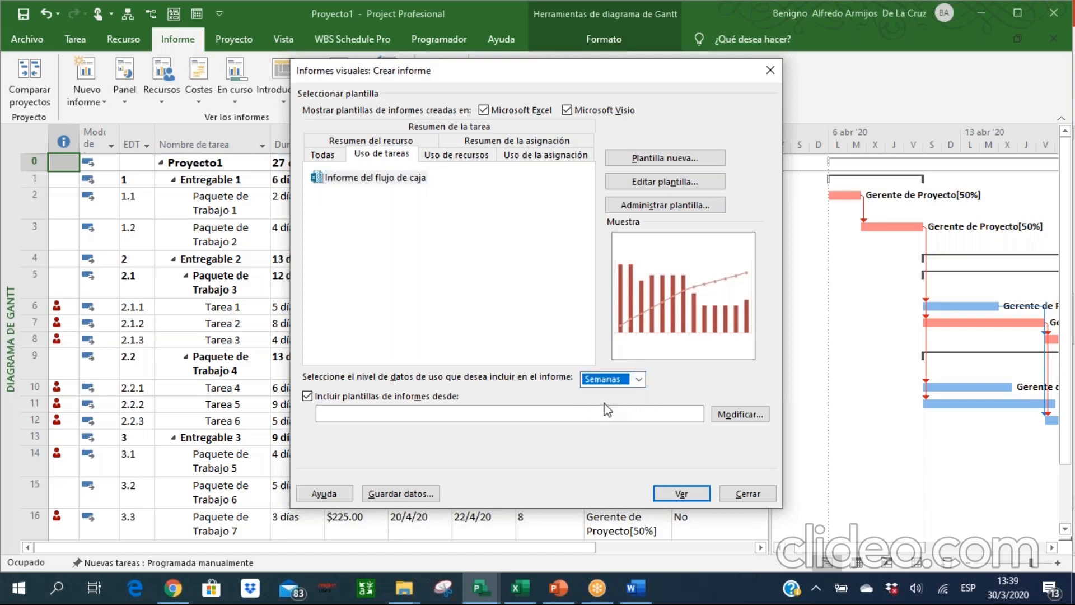
left_click(637, 380)
left_click(609, 441)
left_click(682, 494)
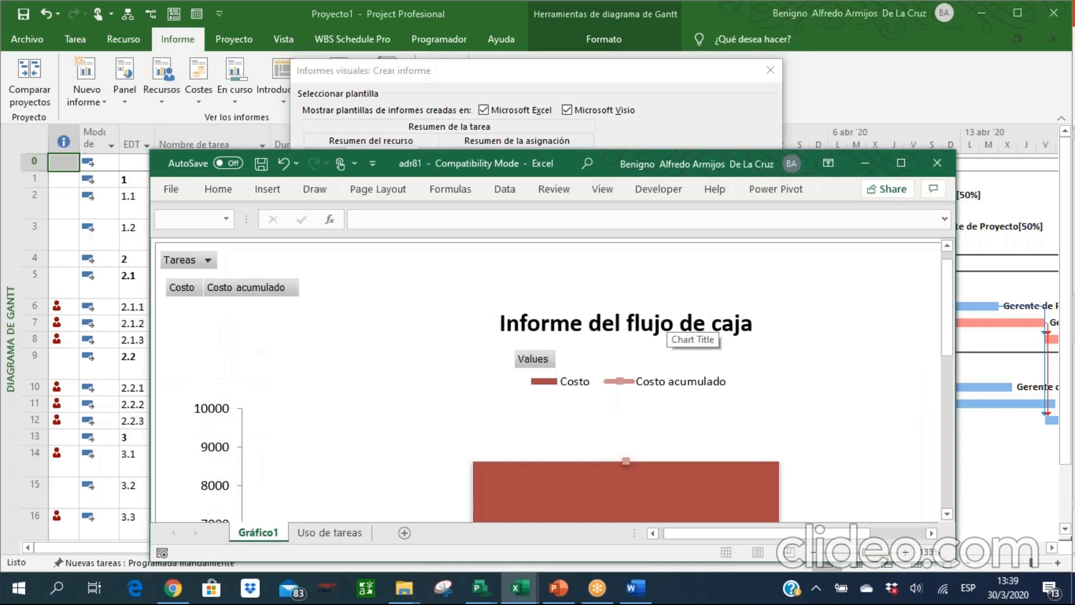
Maximize the Excel report and expand the T2 quarter of the Uso de tareas pivot table down to the Día level.
left_click(899, 161)
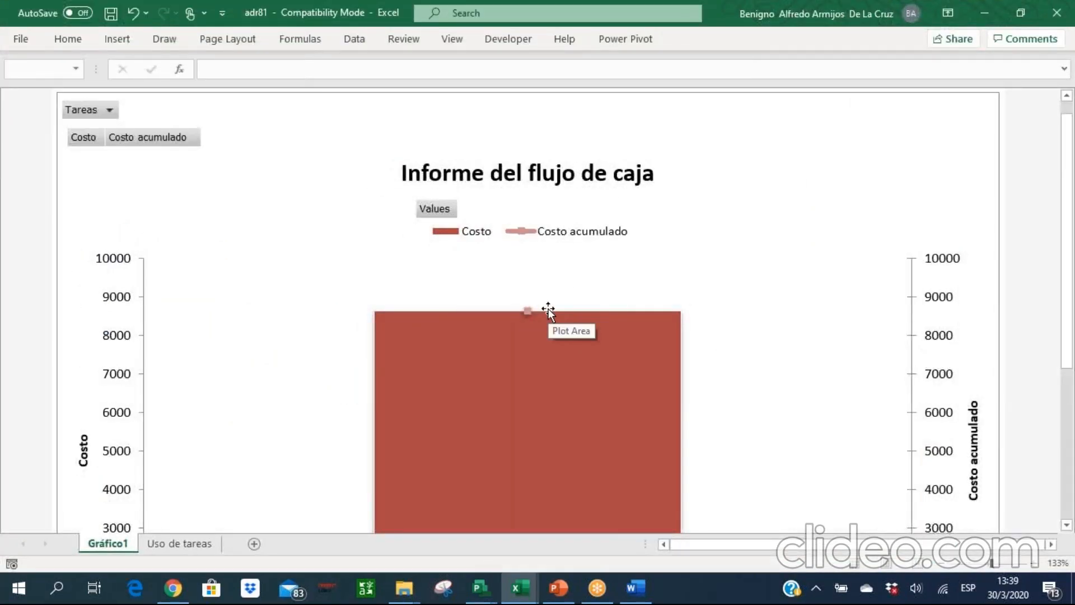
left_click(184, 542)
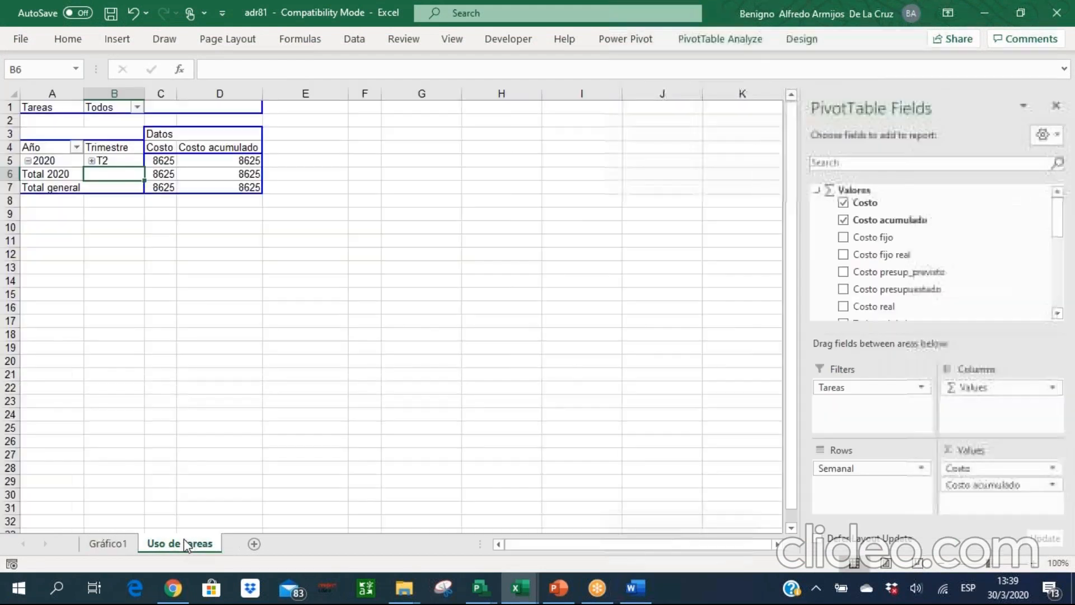
right_click(93, 162)
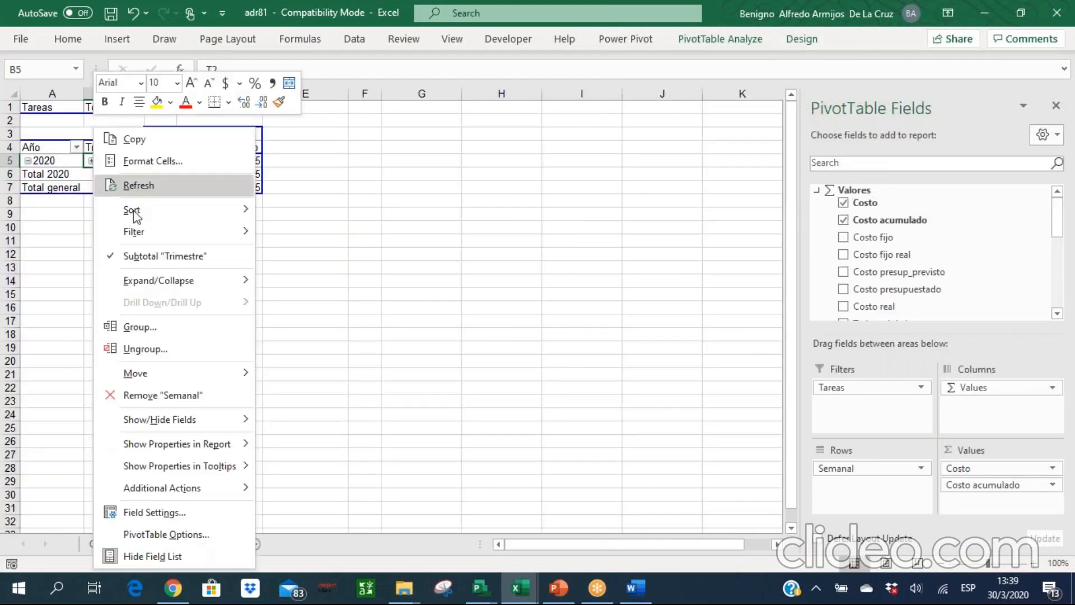
mouse_move(192, 284)
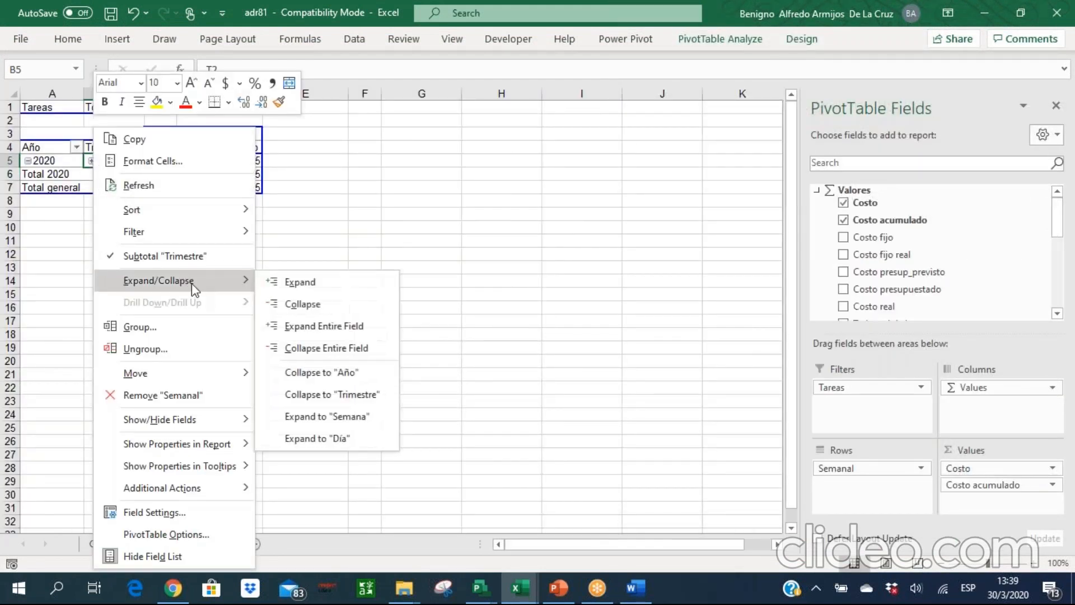
left_click(335, 438)
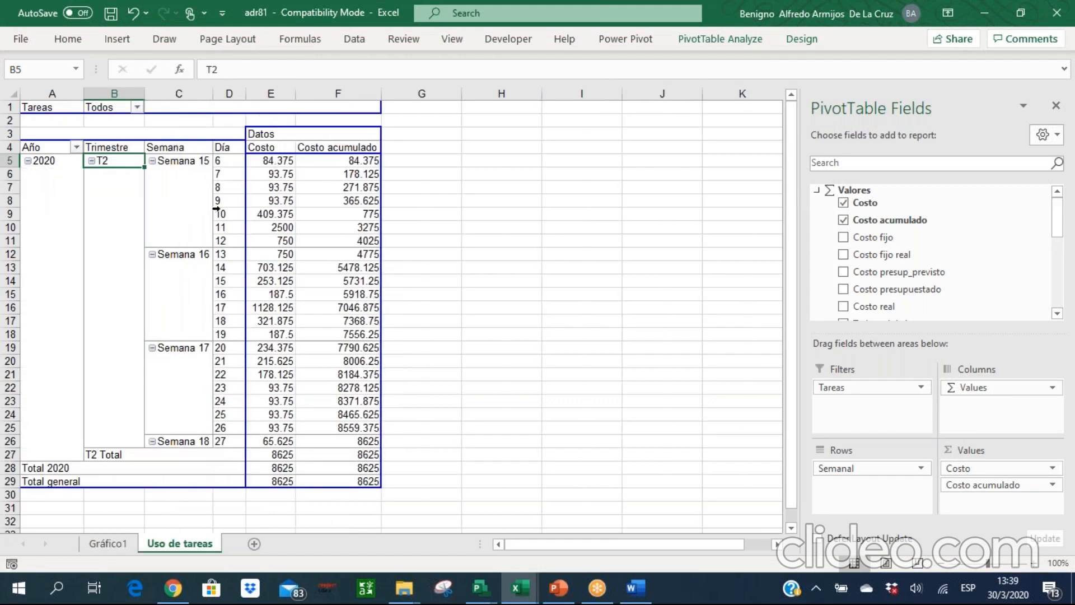
Review the daily cost bars and cumulative cost curve on the Gráfico1 sheet at 100% zoom.
left_click(108, 543)
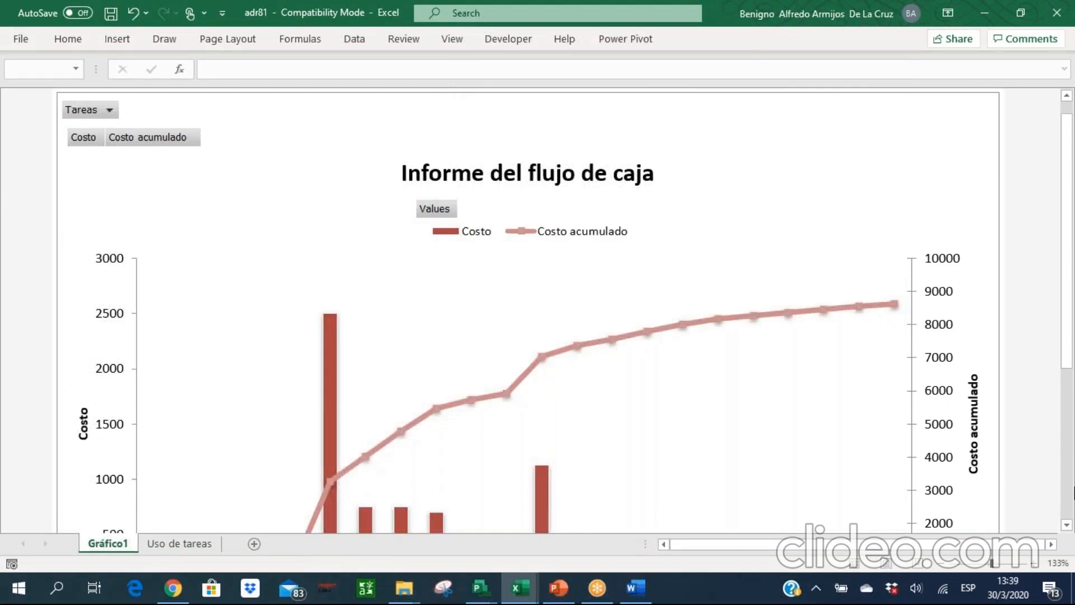
left_click(941, 563)
left_click(941, 563)
left_click(942, 564)
left_click(942, 564)
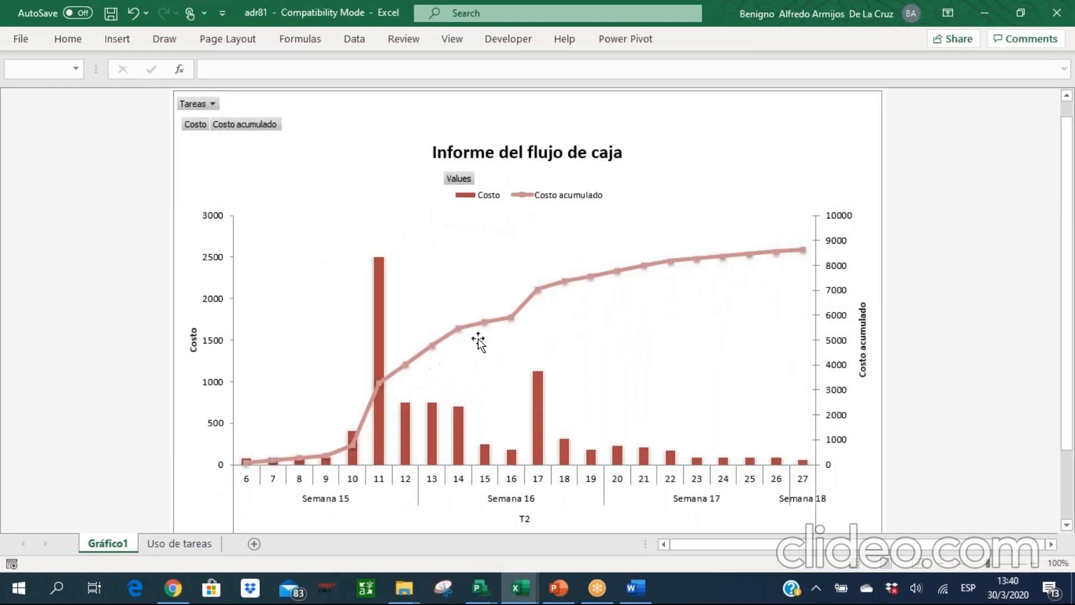
mouse_move(530, 301)
Switch to Proyecto1 in Microsoft Project, close the visual reports dialog and bring back the task commands.
mouse_move(487, 588)
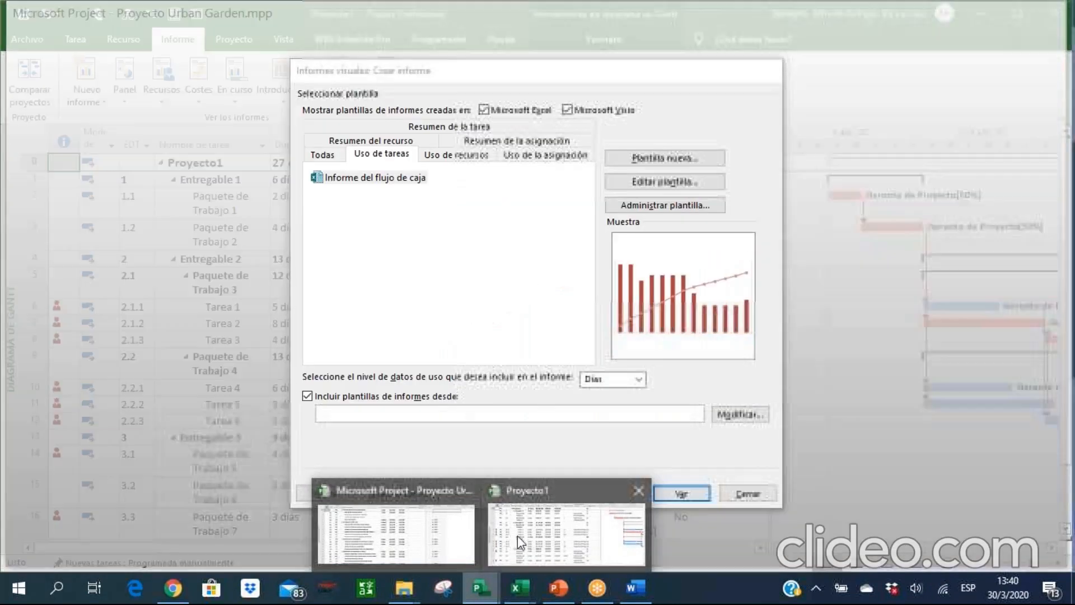
left_click(519, 536)
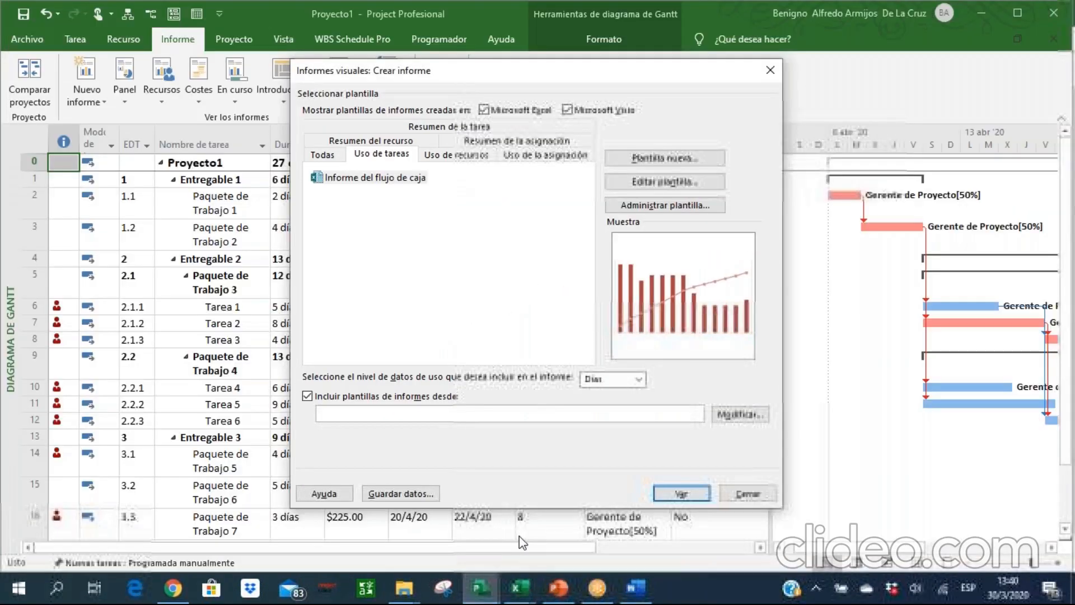
left_click(747, 493)
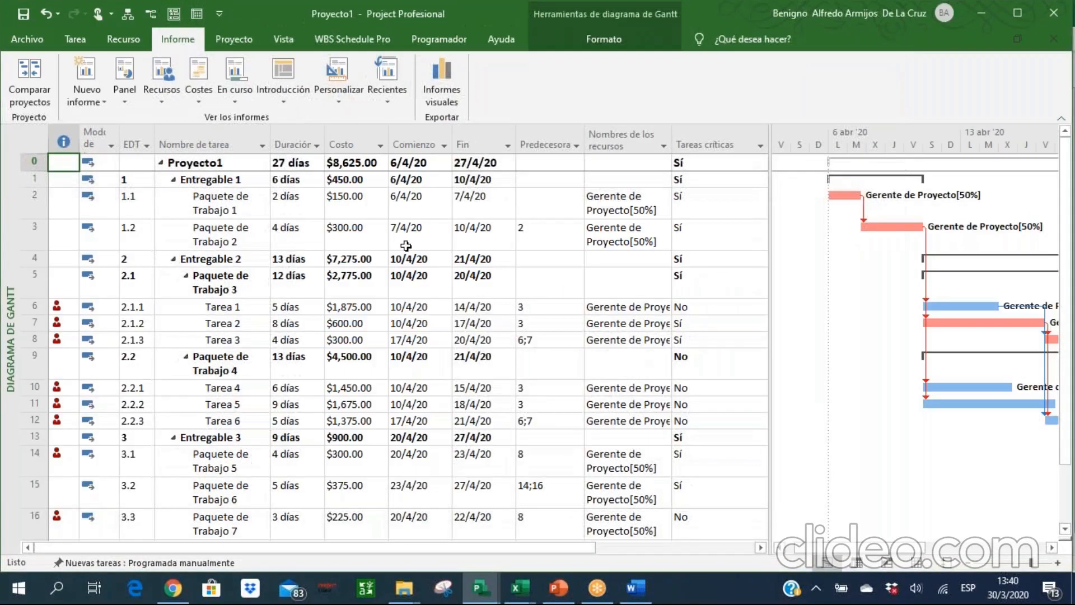
left_click(75, 41)
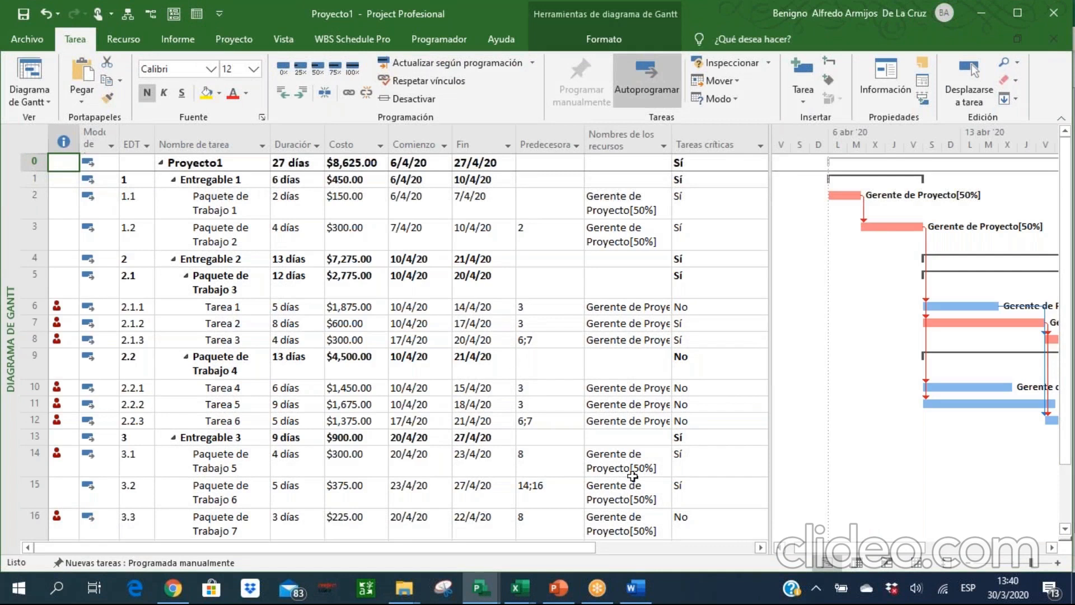
Switch to the Urban Gardens case study in Word and review its table of deliverables, work packages and activities through deliverable 6.
left_click(634, 587)
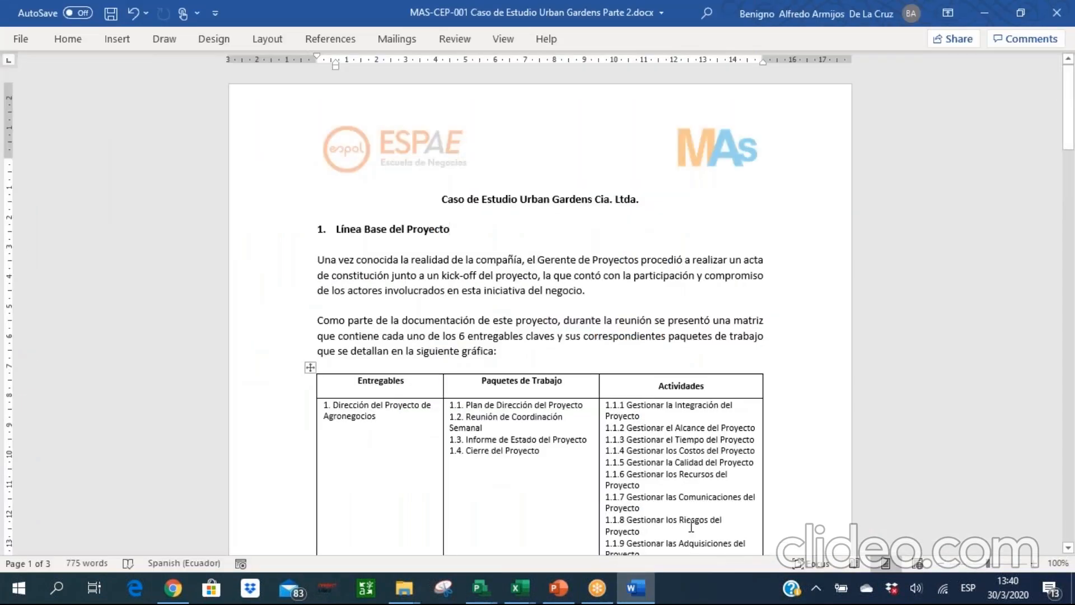
double_click(539, 299)
key("Down")
key("Down")
key("Down")
key("Down")
key("Down")
scroll(546, 551, "down", 12)
scroll(546, 551, "down", 13)
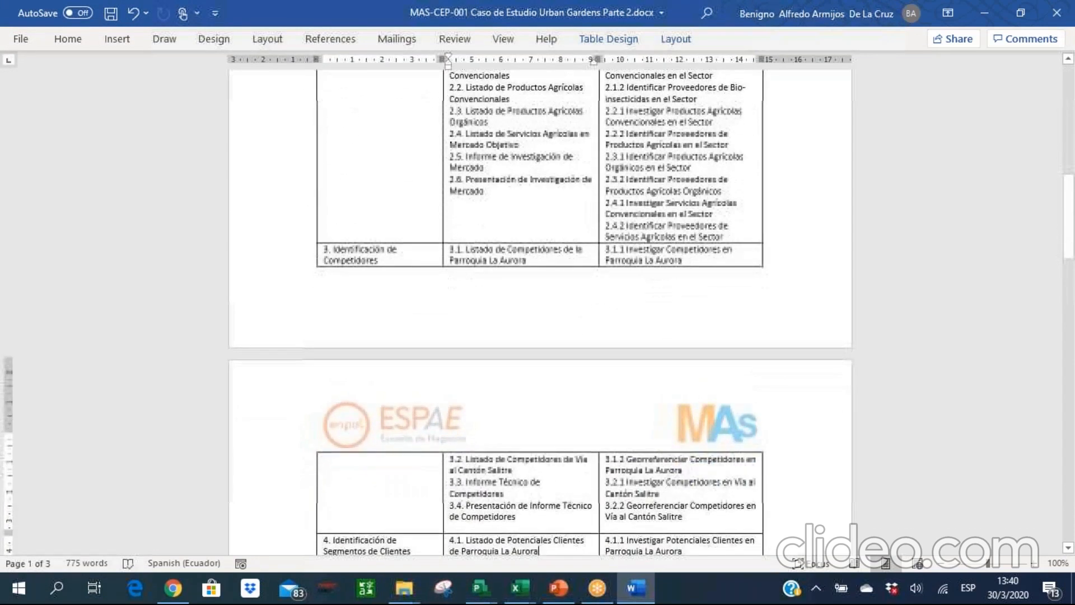
key("Down")
key("Down")
key("Down")
key("Down")
key("Down")
key("Down")
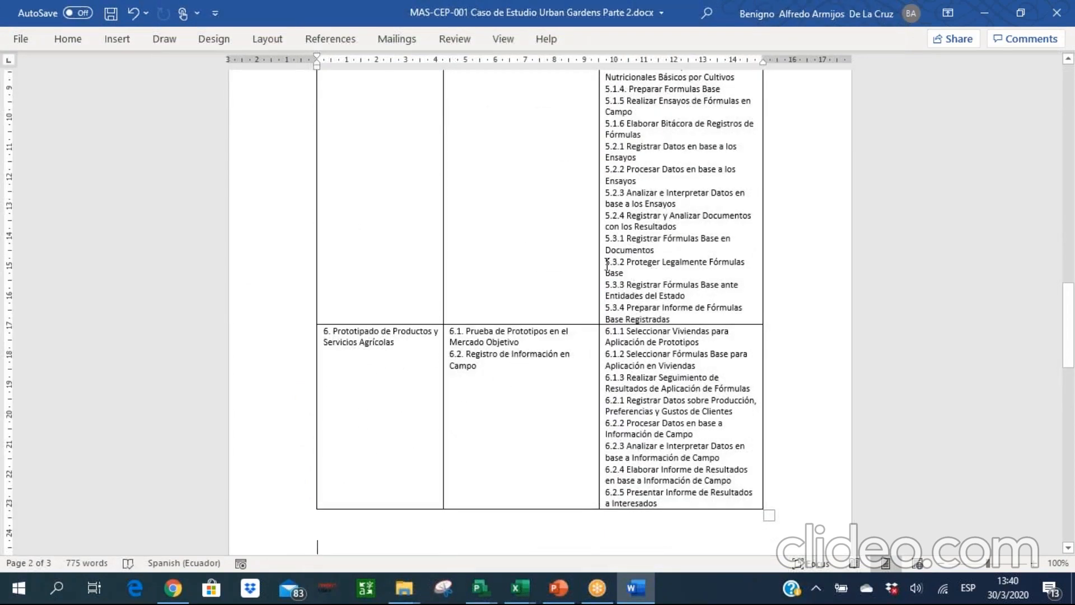
Switch to the PowerPoint presentation, start the slide show from slide 4 and advance to the Urban Gardens EDT example.
left_click(558, 588)
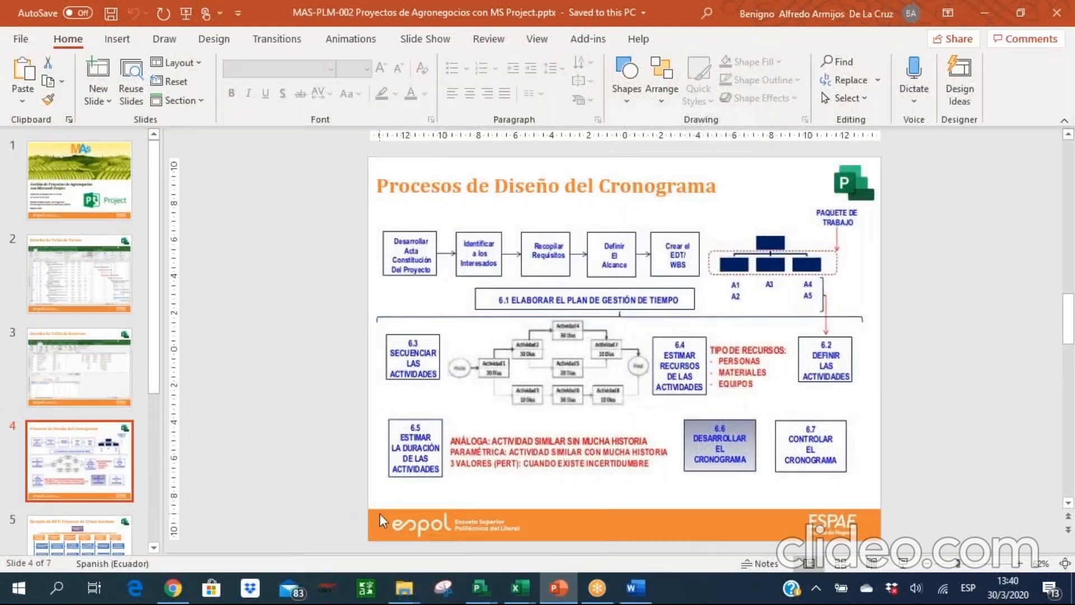
left_click(903, 564)
key("Right")
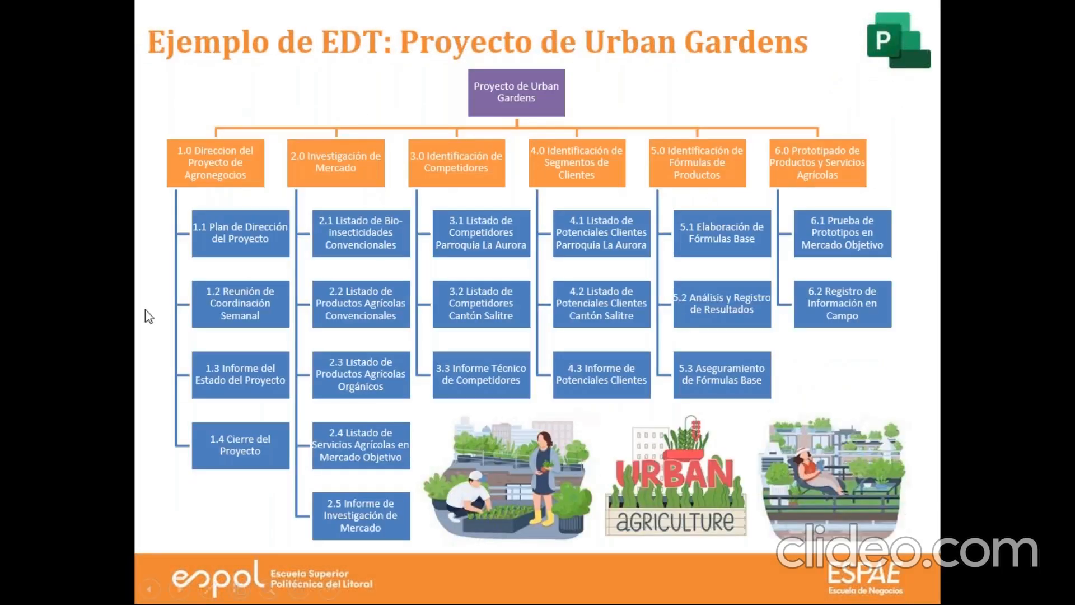
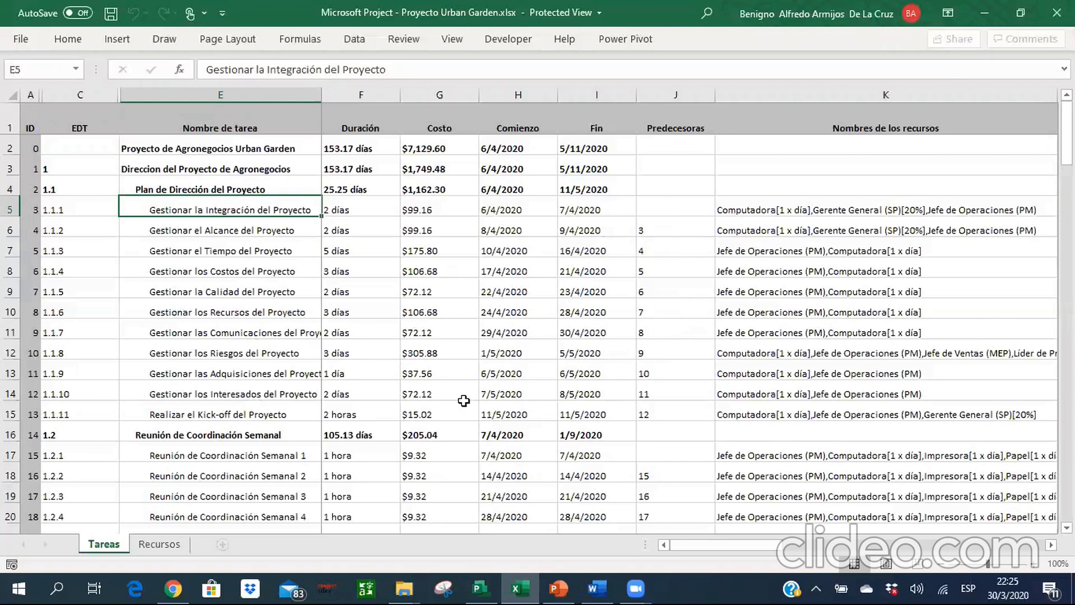
Check the Recursos and Tareas sheets of the Urban Garden workbook in Excel against the task list in Microsoft Project.
left_click(141, 541)
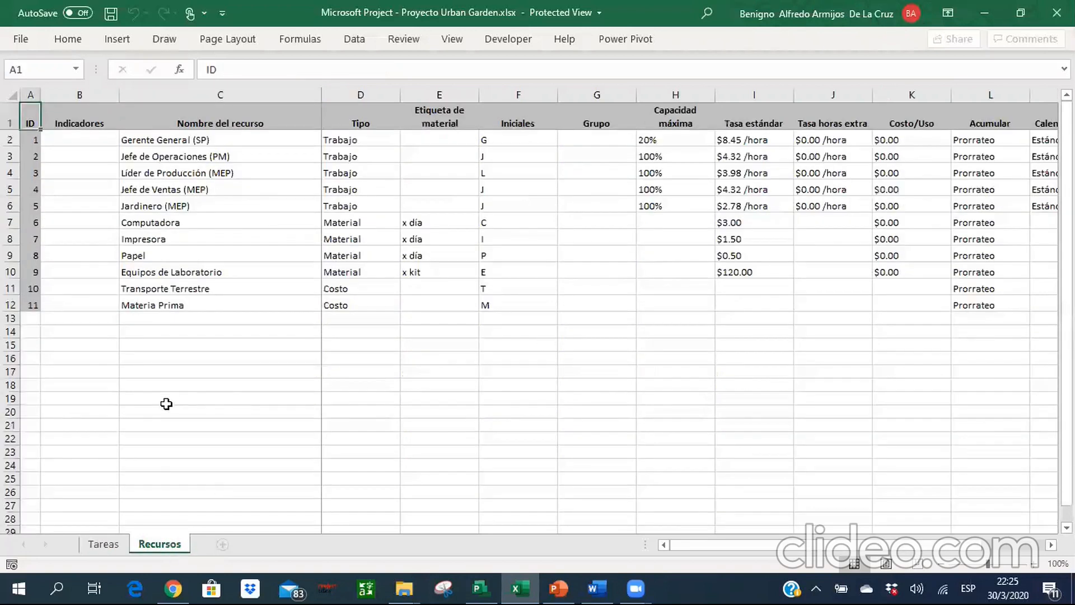
left_click(109, 544)
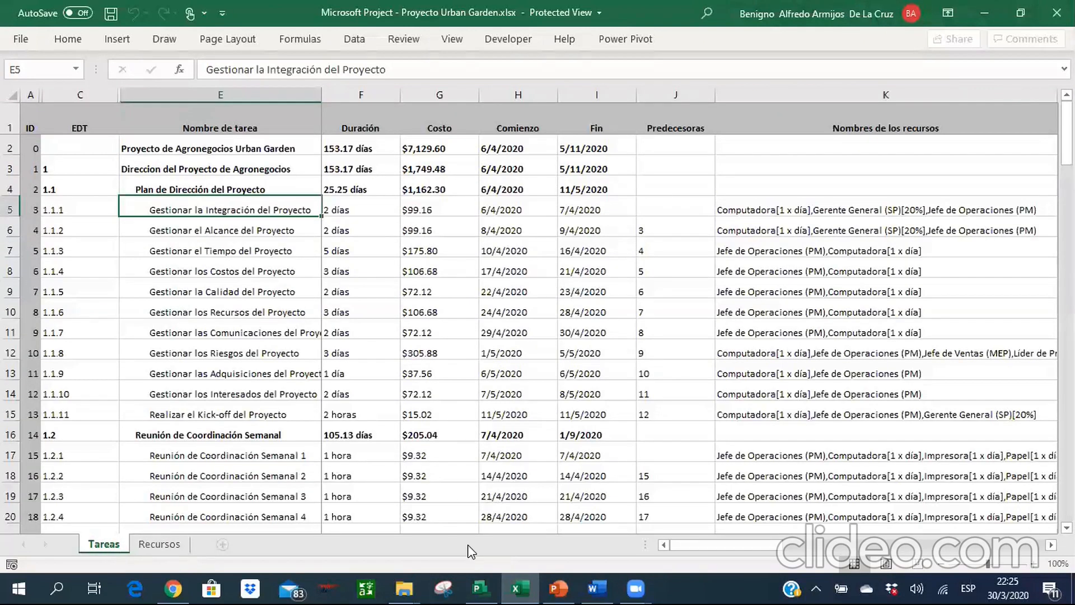
left_click(480, 588)
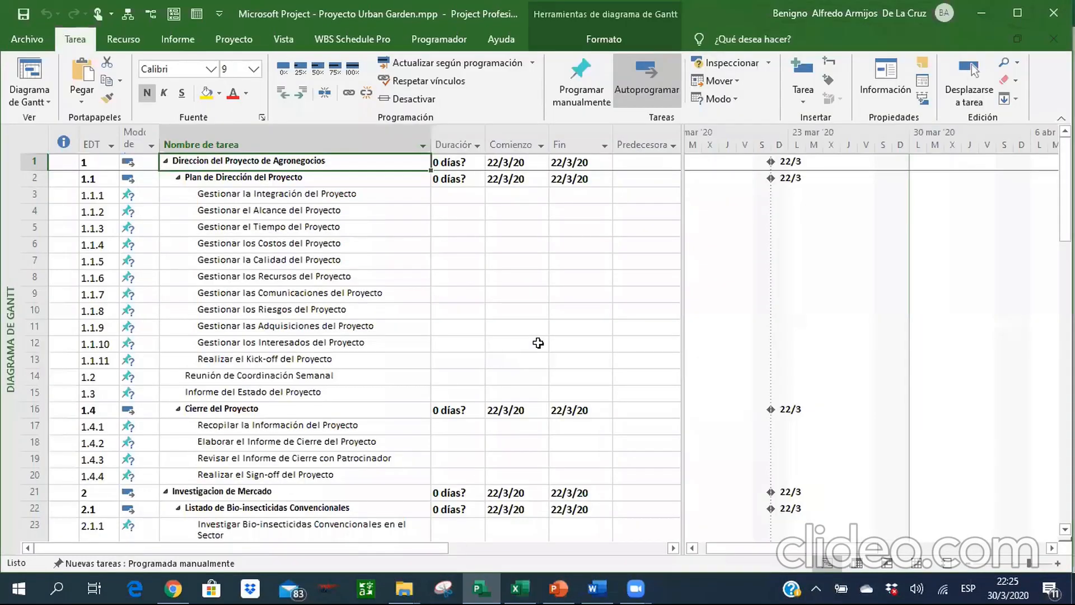
left_click(512, 587)
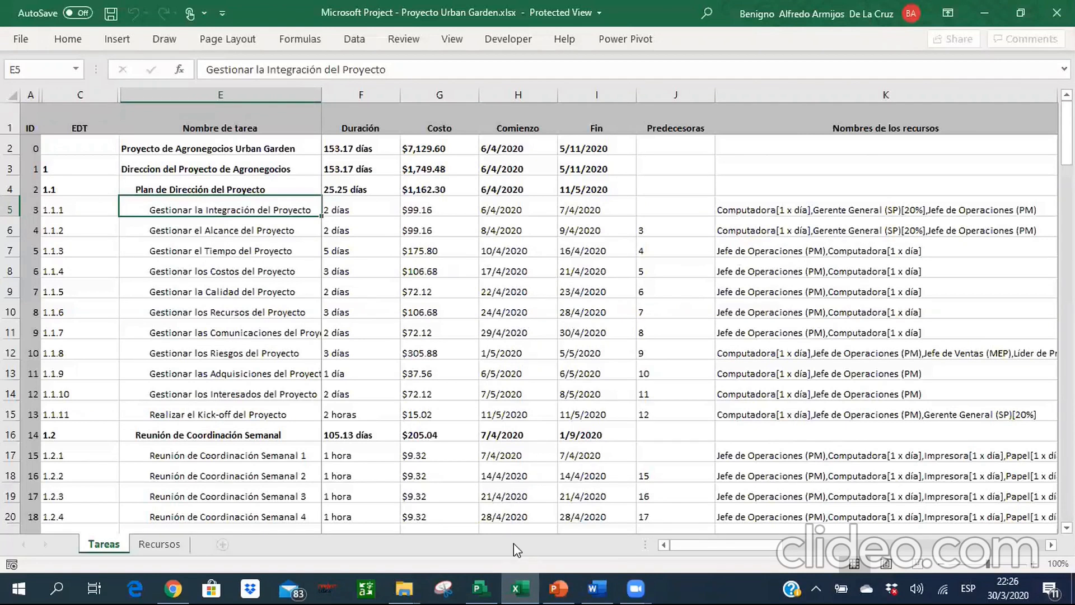
Switch to the Urban Garden plan in Microsoft Project and set all its tasks to automatic scheduling.
left_click(480, 588)
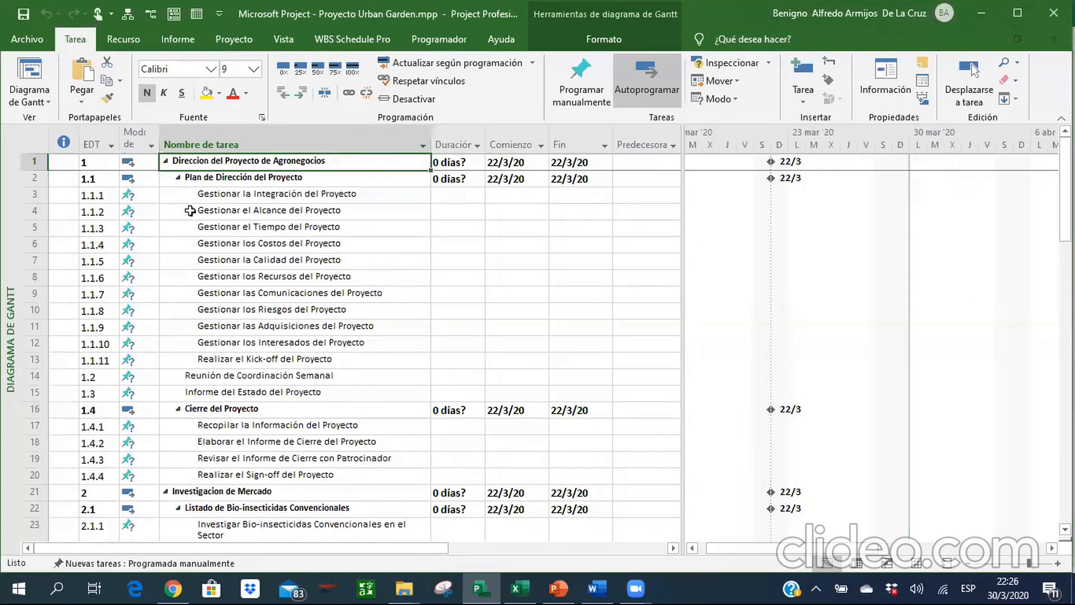
left_click(41, 140)
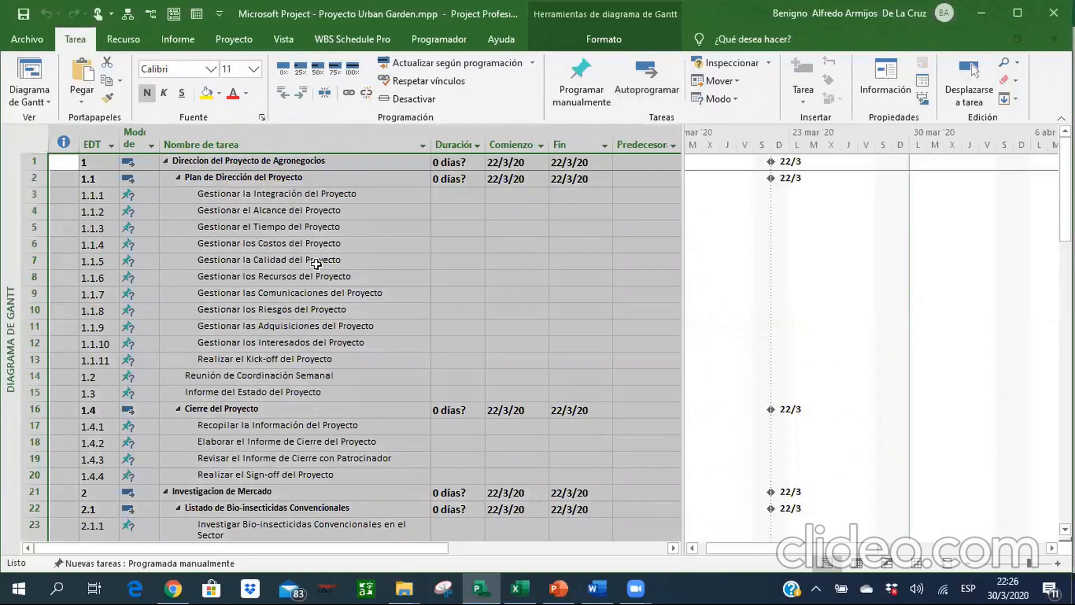
left_click(639, 104)
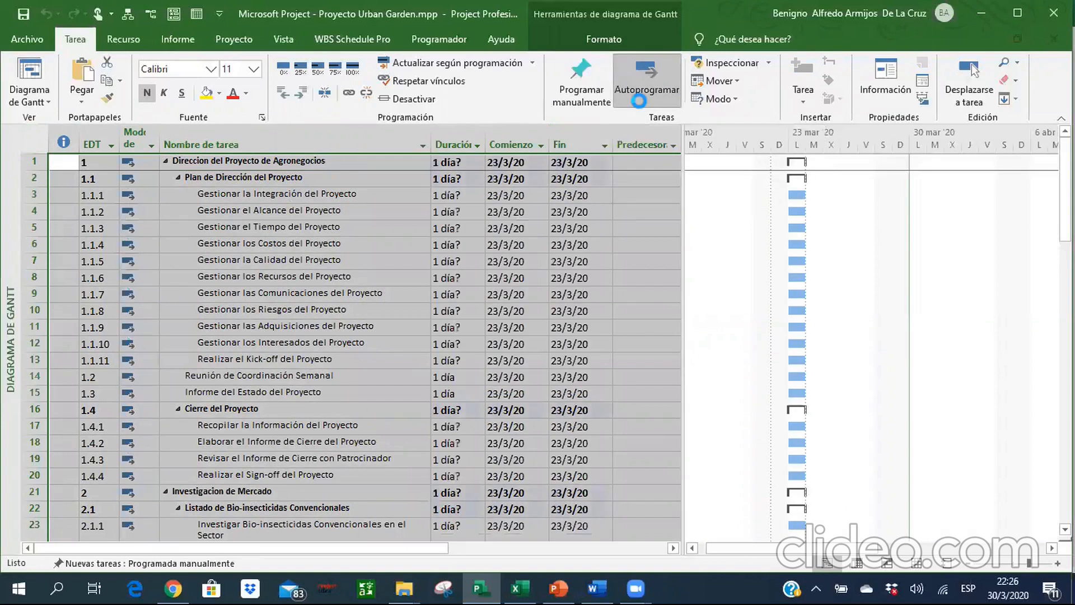
Review the scheduling mode, durations and dates of all tasks down to the end of the list and back.
left_click(290, 256)
key("Down")
key("Down")
key("Down")
key("Down")
key("Down")
key("Down")
key("Down")
key("Down")
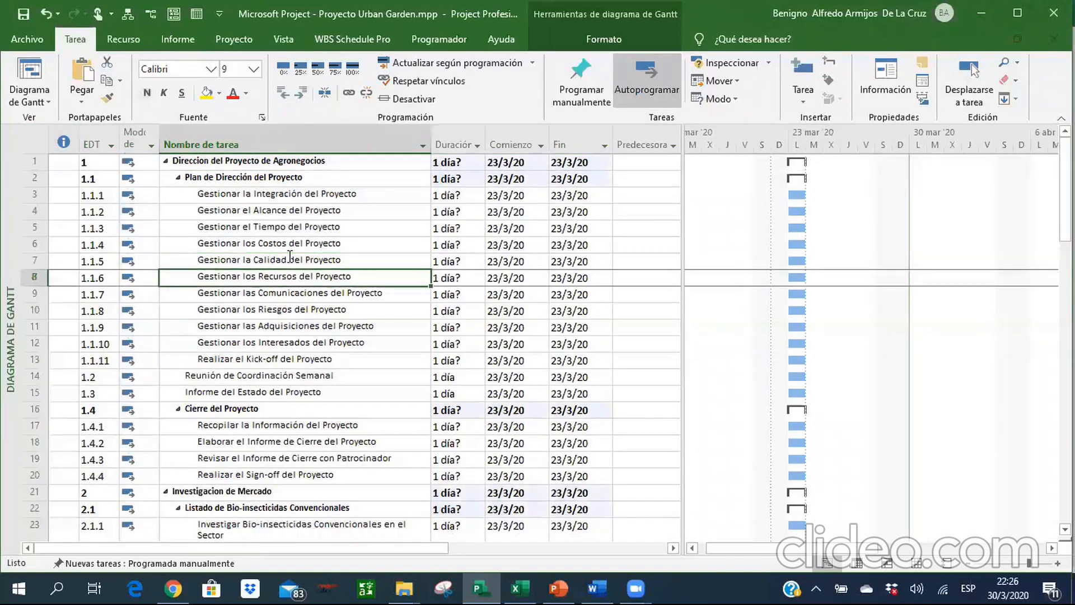
scroll(290, 256, "down", 13)
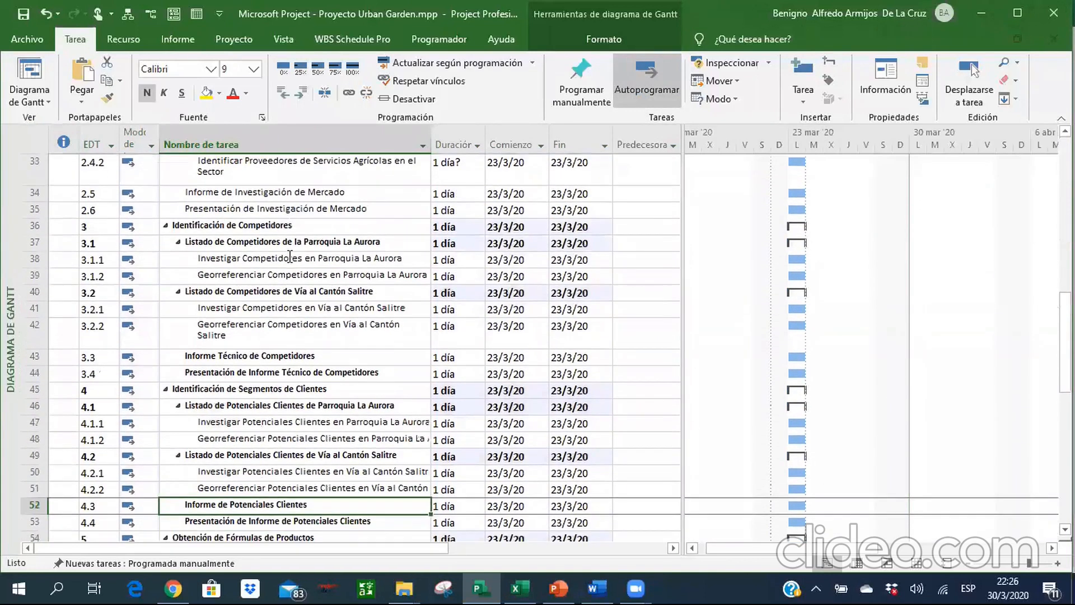
key("Down")
key("Down")
key("Down")
key("Down")
key("Down")
key("Down")
key("Down")
key("Down")
key("Down")
key("Down")
key("Down")
key("Down")
key("Down")
key("Down")
key("Down")
key("Down")
key("Down")
key("Down")
key("Down")
key("Down")
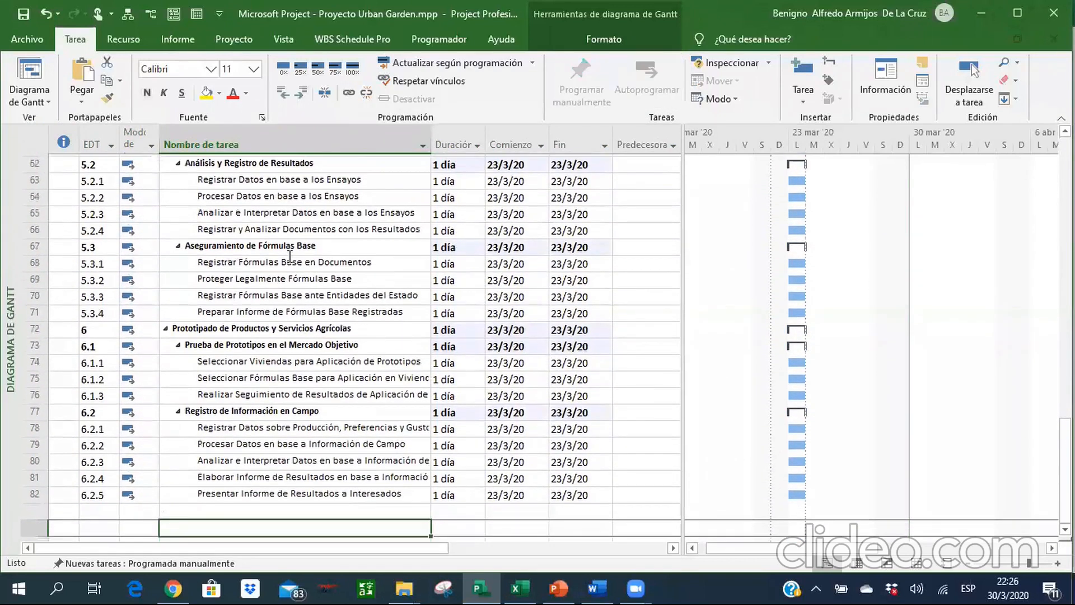
key("Up")
key("Up")
key("Up")
key("Up")
key("Up")
key("Up")
key("Up")
key("Up")
key("Up")
key("Up")
key("Up")
key("Up")
key("Up")
key("Up")
key("Up")
key("Up")
key("Up")
key("Up")
key("Up")
key("Up")
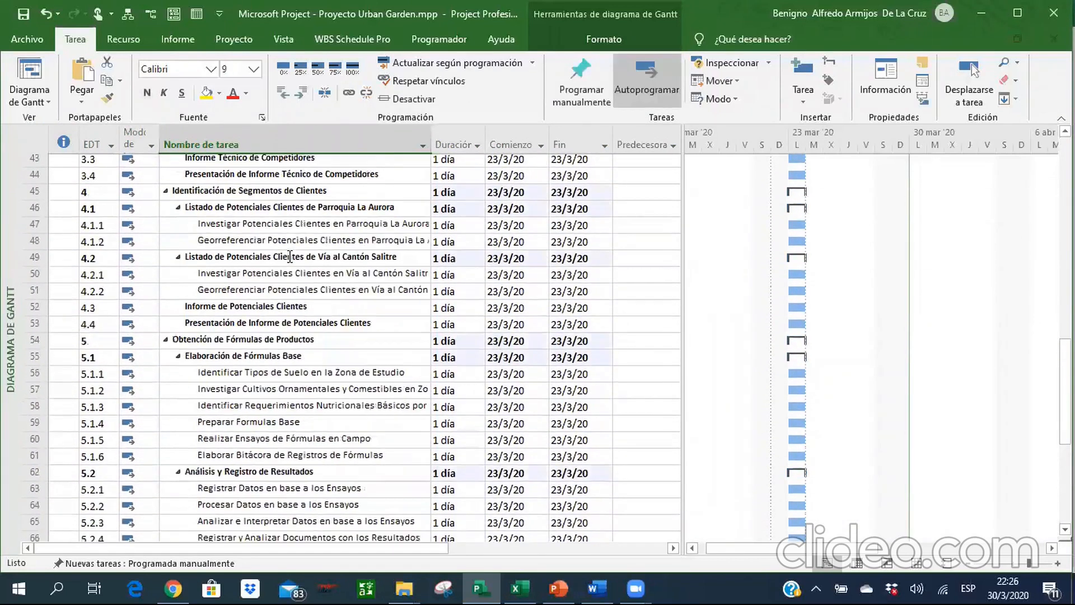
key("Up")
key("Up")
key("Up")
key("Up")
key("Up")
key("Up")
key("Up")
key("Up")
key("Up")
key("Up")
key("Up")
key("Up")
key("Up")
key("Up")
key("Up")
key("Up")
key("Up")
key("Up")
key("Up")
key("Up")
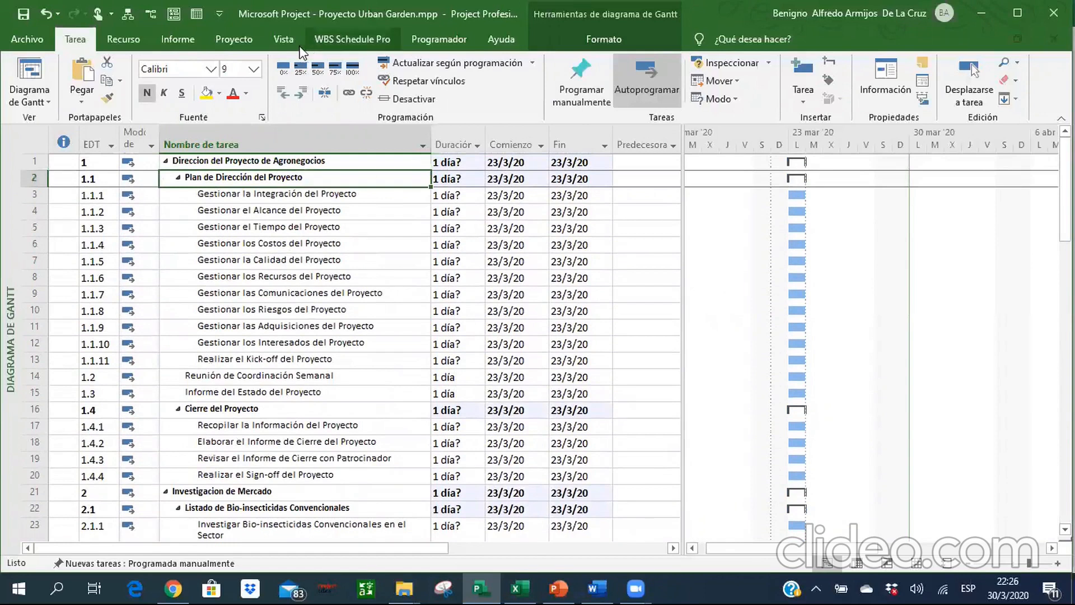
Renumber the EDT codes for the entire project and return to the first task.
left_click(234, 40)
left_click(413, 99)
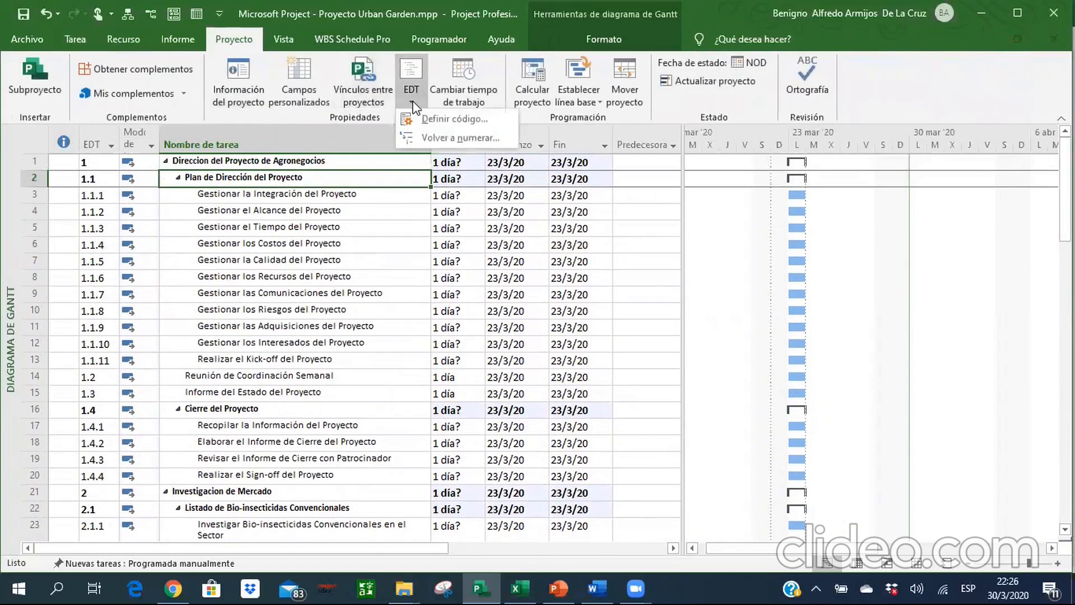
left_click(453, 138)
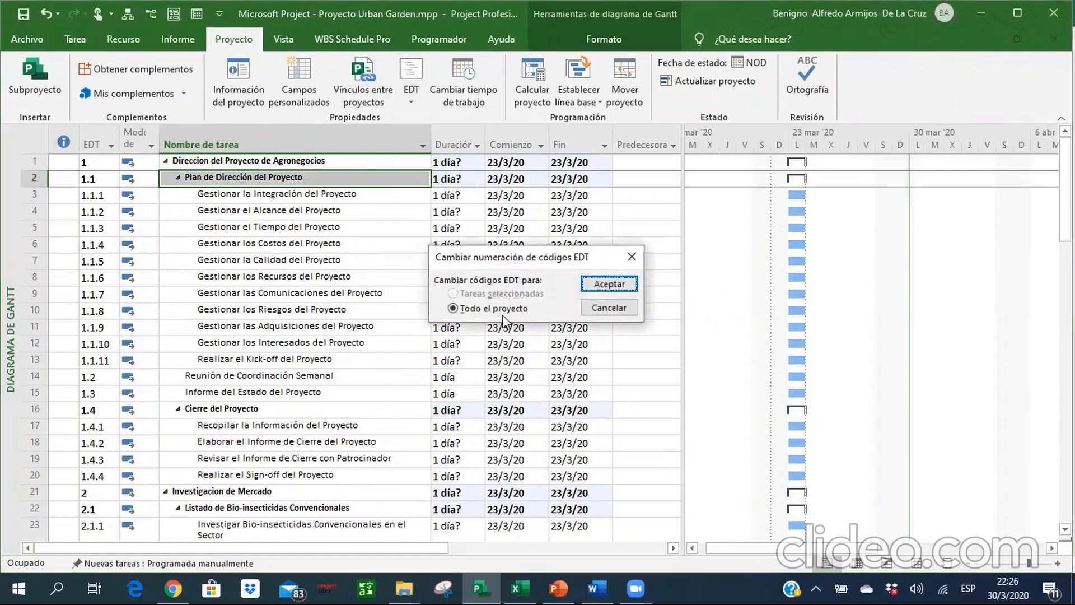
left_click(609, 284)
left_click(517, 339)
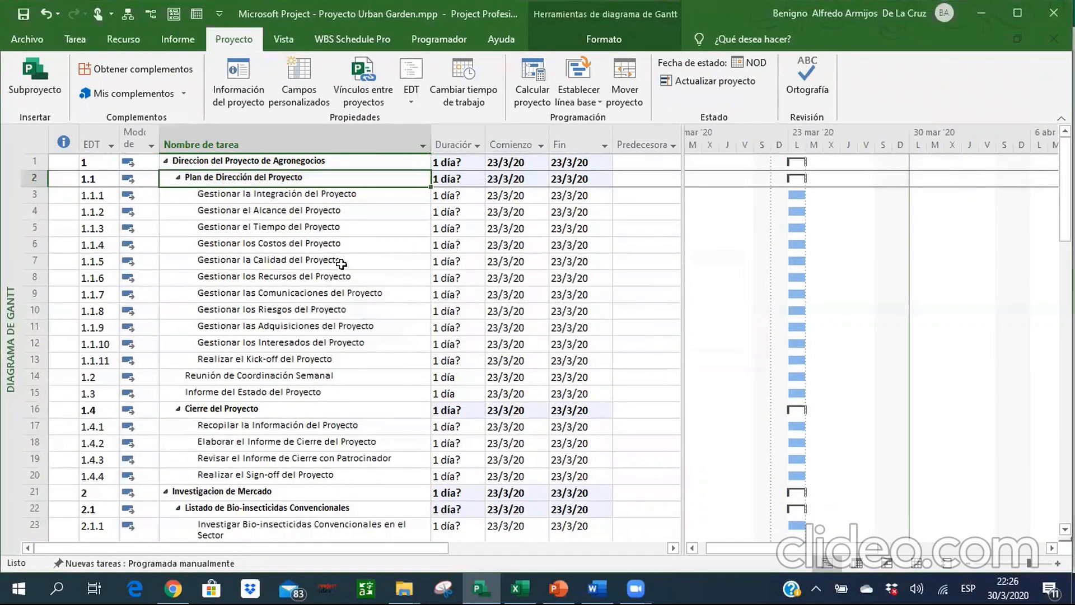
left_click(342, 263)
key("Up")
key("Up")
key("Up")
key("Up")
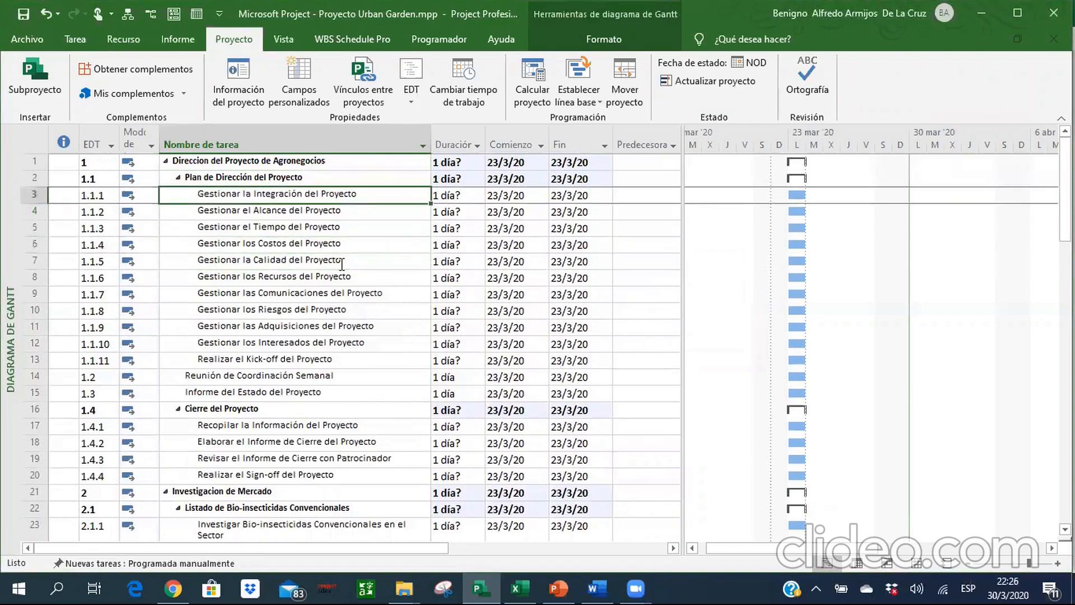
key("Up")
key("Up")
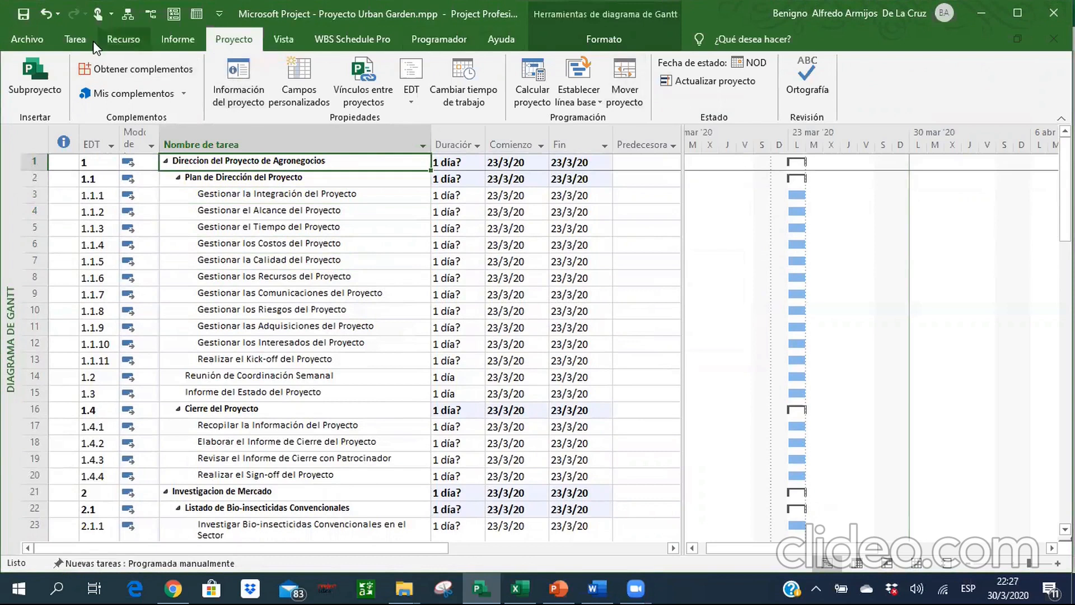
Show the project summary task and rename it as Proyecto Urban Garden.
left_click(78, 40)
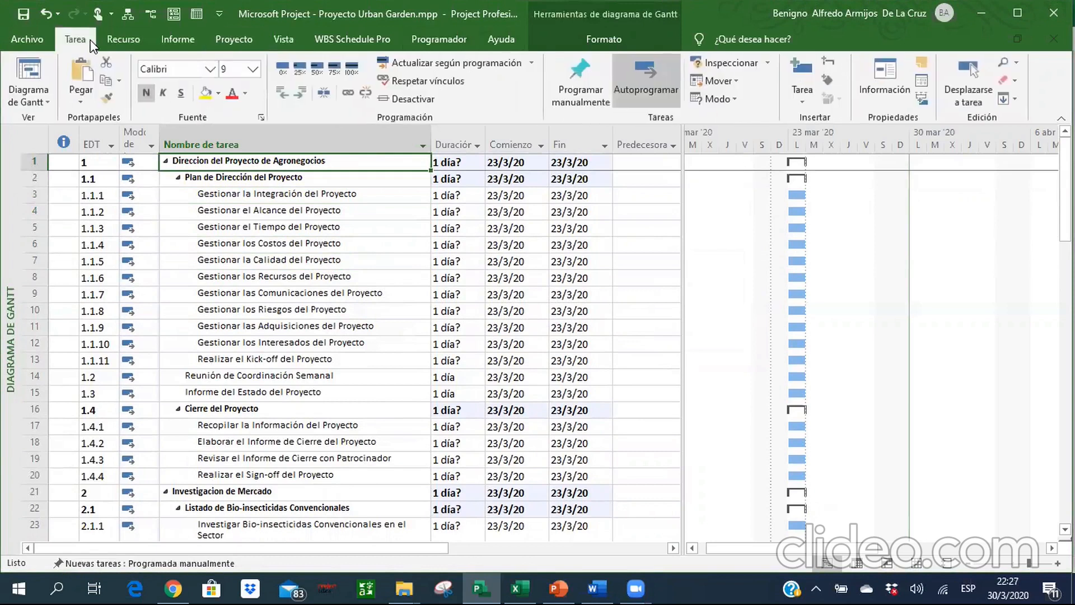
left_click(569, 47)
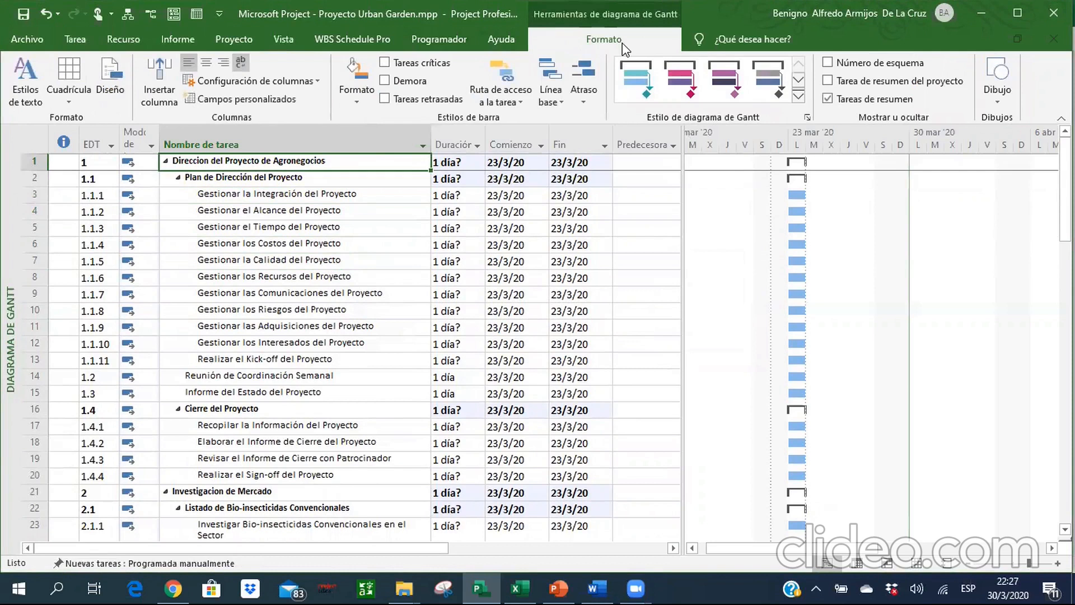
left_click(827, 81)
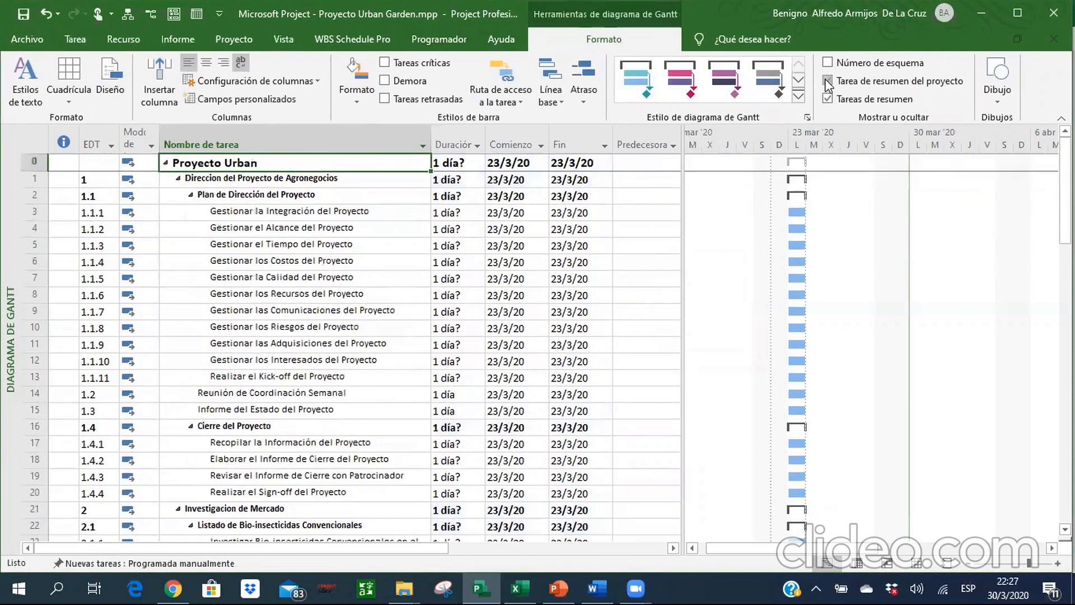
double_click(275, 161)
type("Garden")
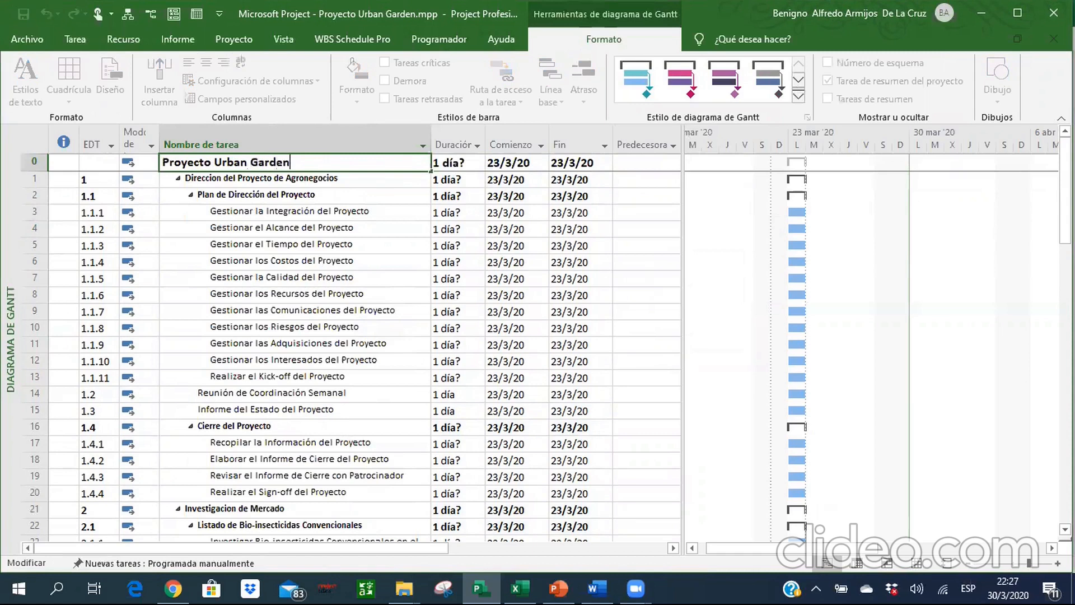
key("Return")
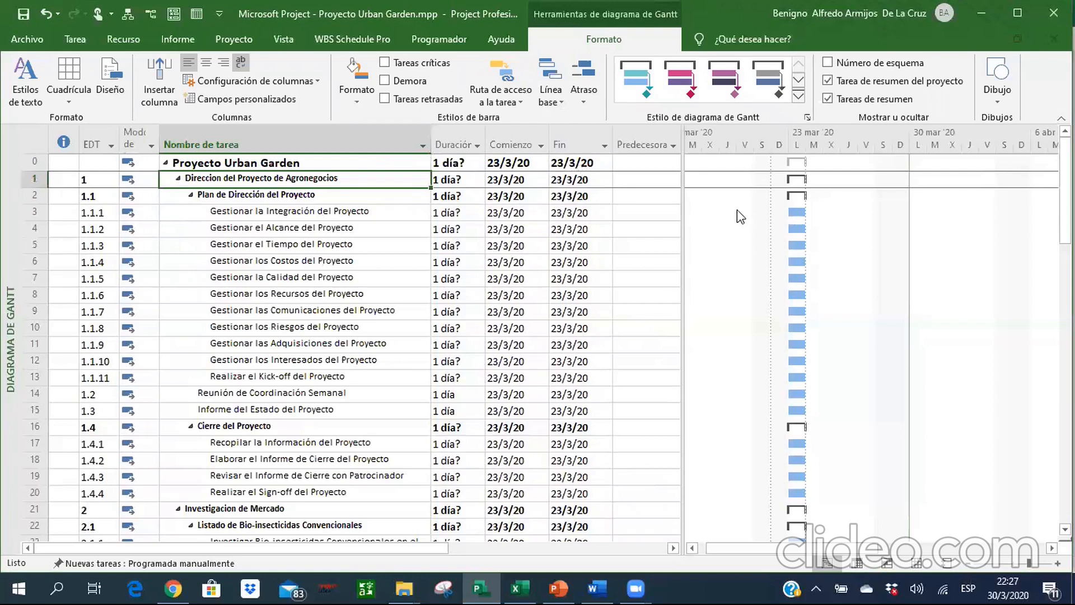
Widen the task table beside the Gantt chart to show the resource names column.
left_click_drag(682, 224, 861, 240)
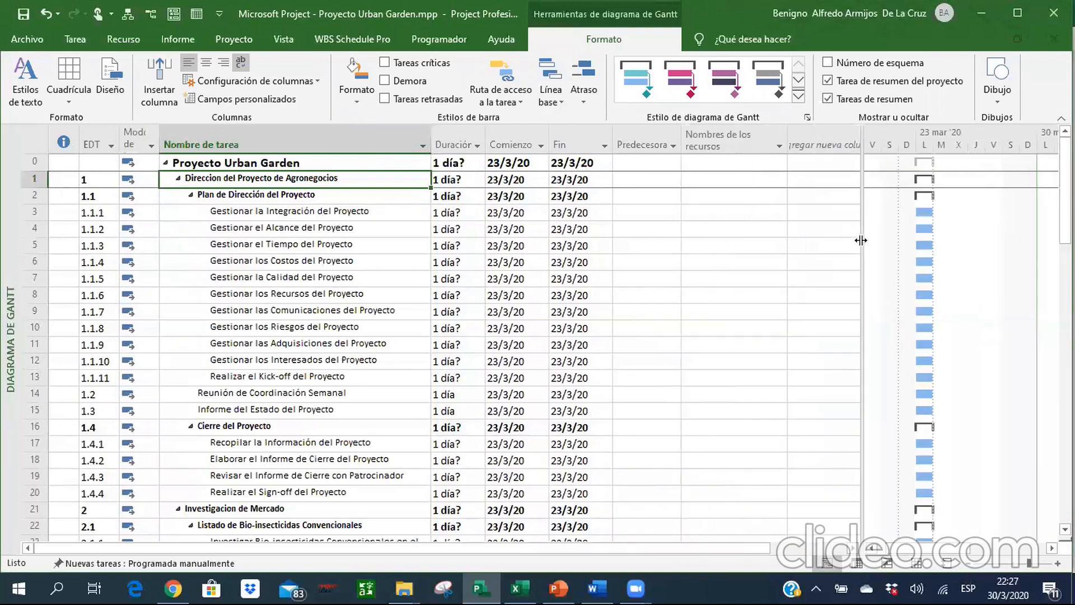
double_click(861, 241)
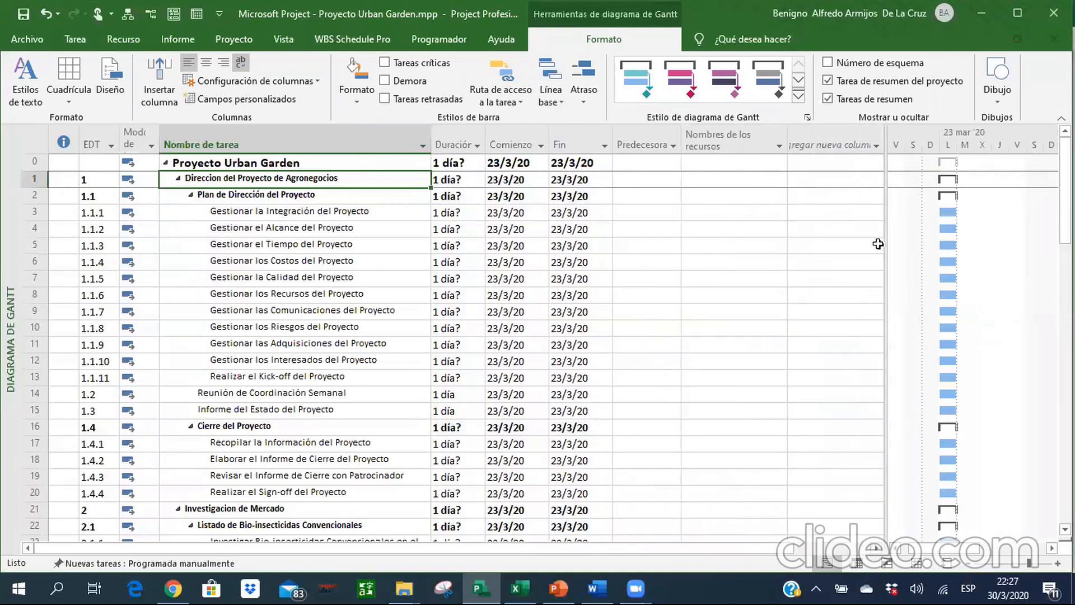
left_click_drag(884, 244, 799, 230)
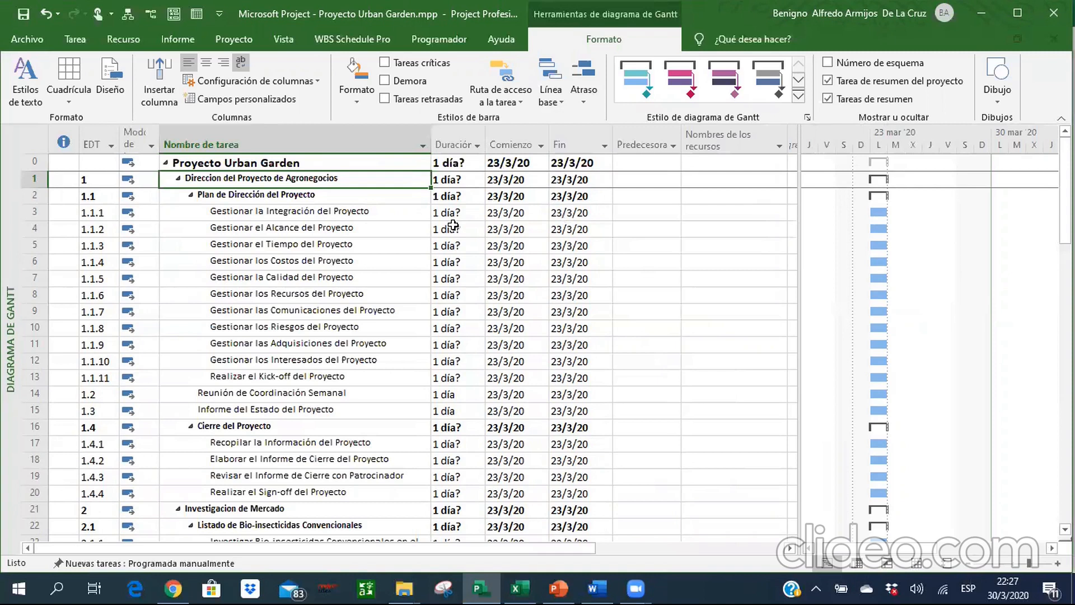
Consult the reference task sheet in Excel, then in Project set predecessor 3 for Gestionar el Alcance del Proyecto.
left_click(519, 588)
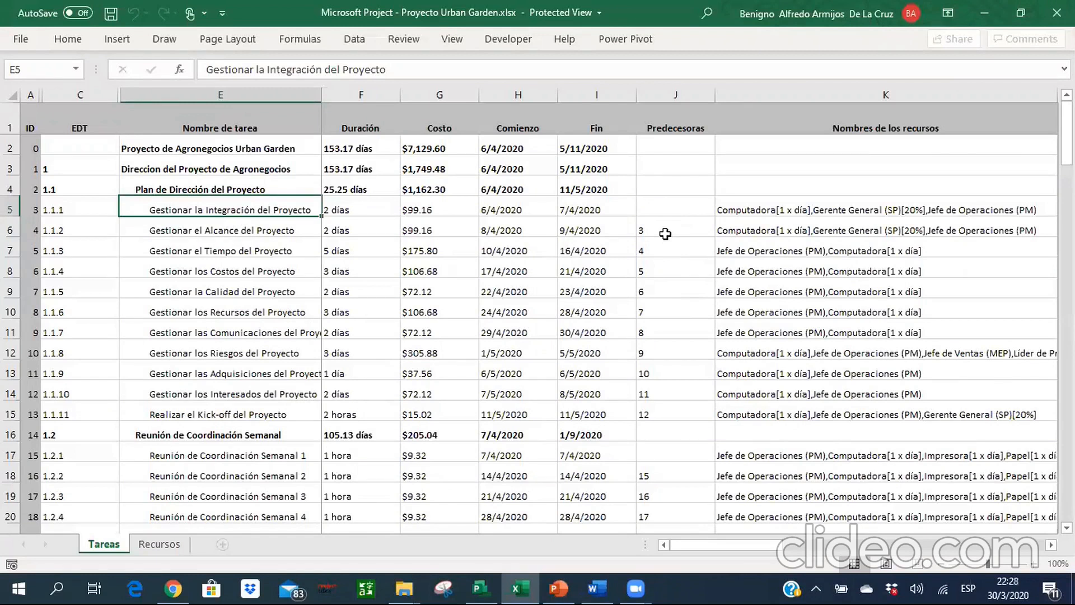
left_click(484, 588)
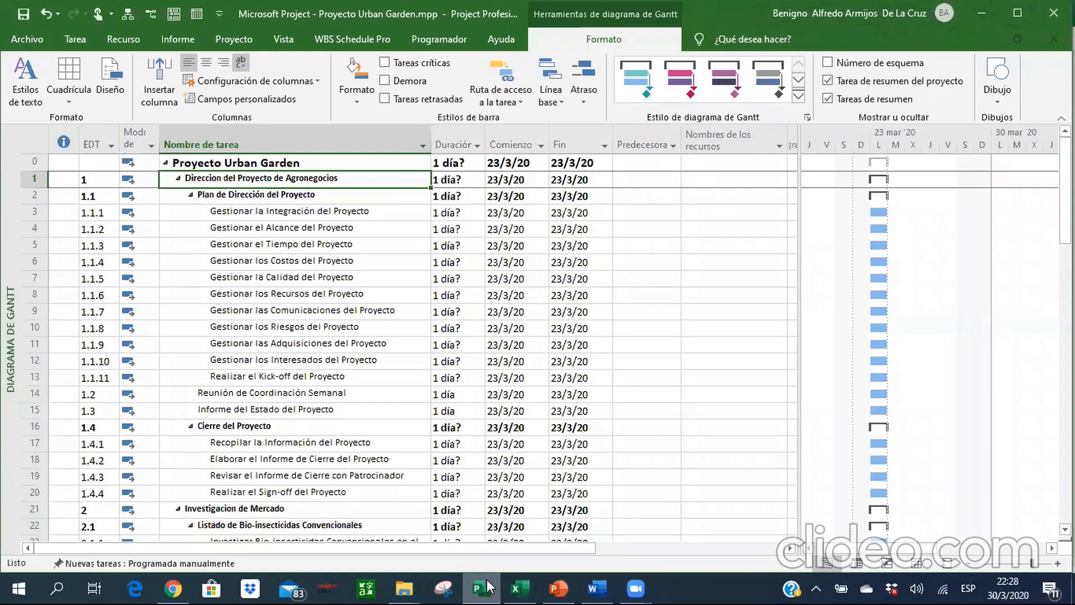
key("Down")
key("Down")
key("Down")
key("Right")
key("Right")
key("Right")
key("Right")
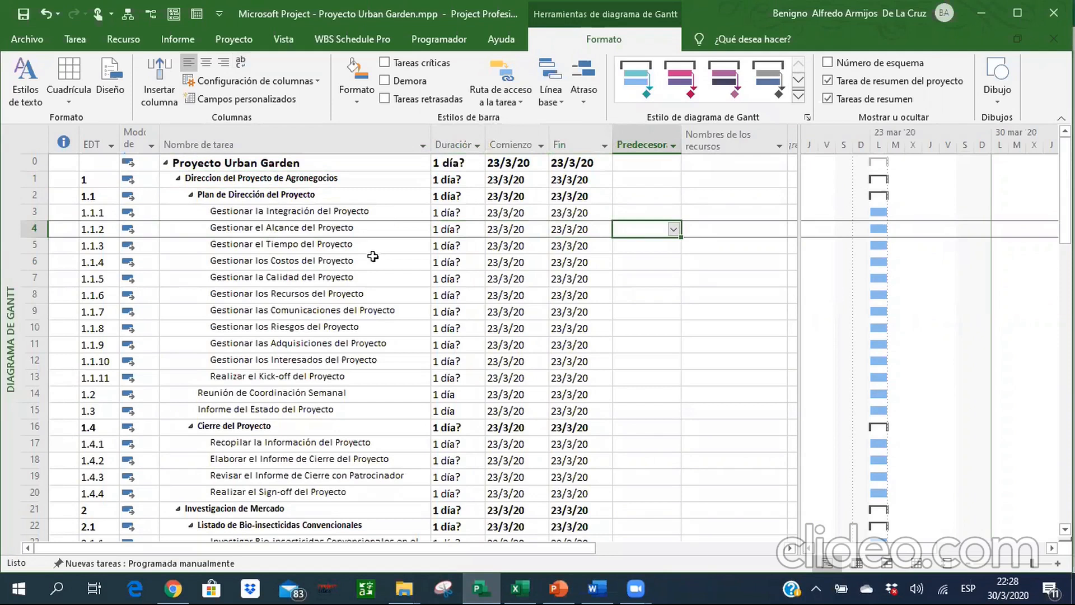
type("3FC")
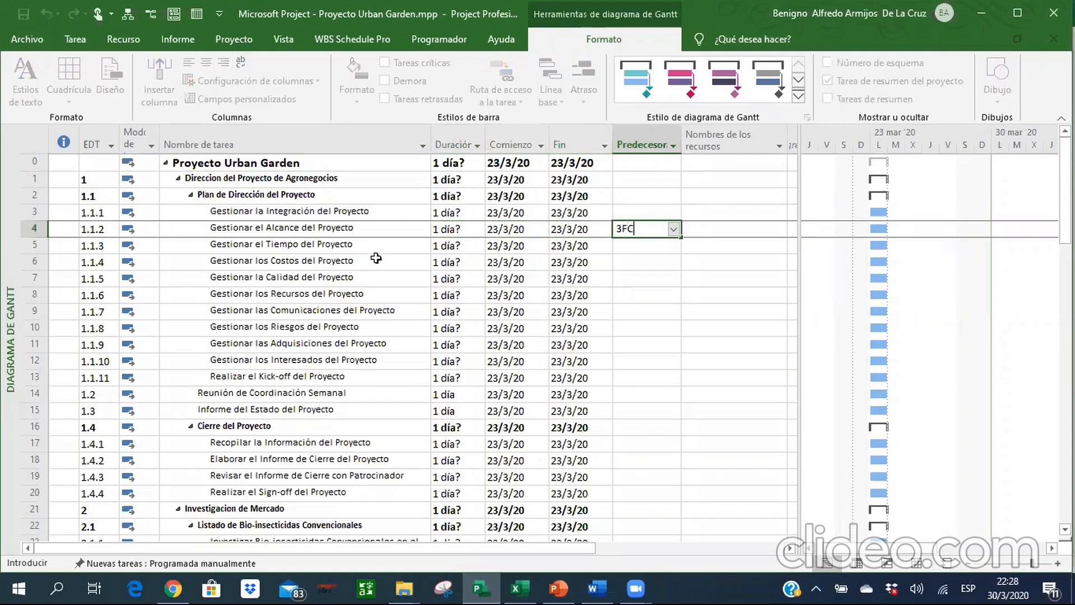
key("Return")
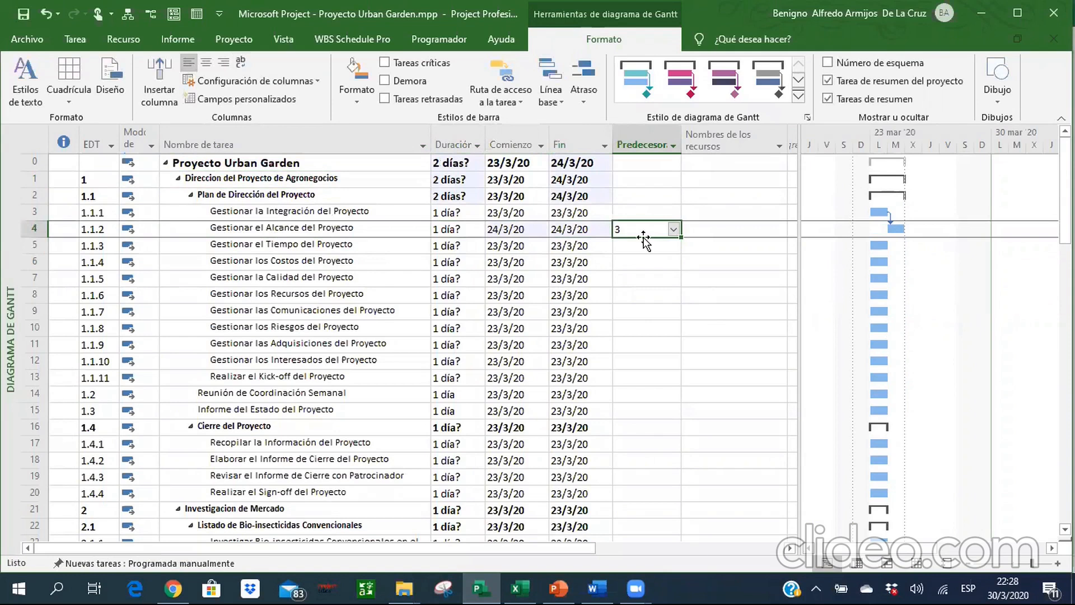
key("Left")
key("Left")
key("Left")
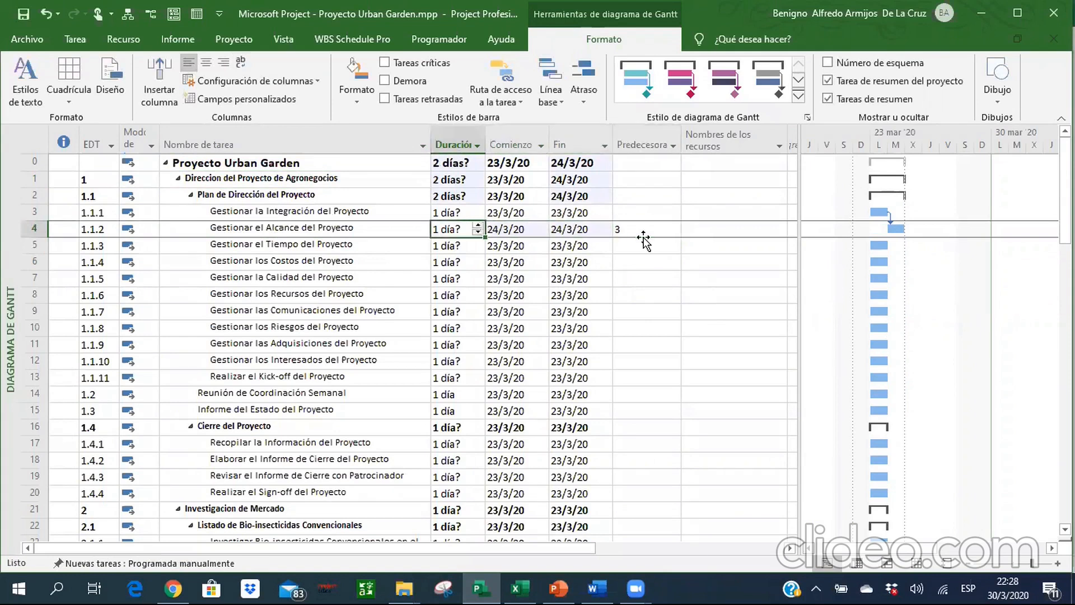
Recheck the Excel predecessors, then in Project link tasks 3 to 13, Gestionar la Integración through Realizar el Kick-off, in sequence.
left_click(520, 587)
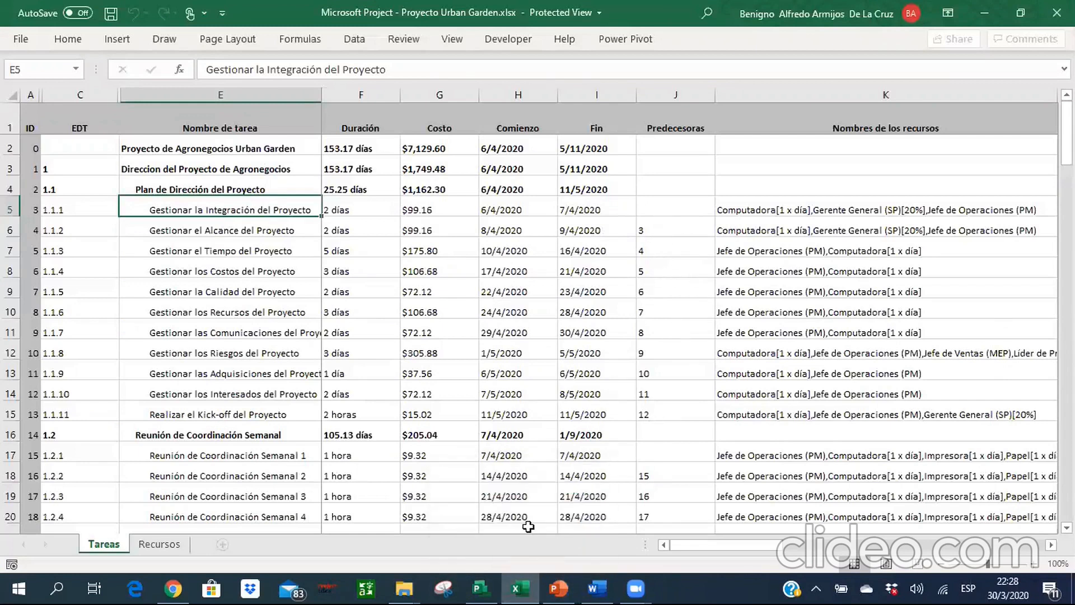
left_click(481, 588)
left_click(305, 217)
key("shift+Down")
key("shift+Down")
key("shift+Down")
key("shift+Down")
key("shift+Down")
key("shift+Down")
key("shift+Down")
key("shift+Down")
key("shift+Down")
key("shift+Down")
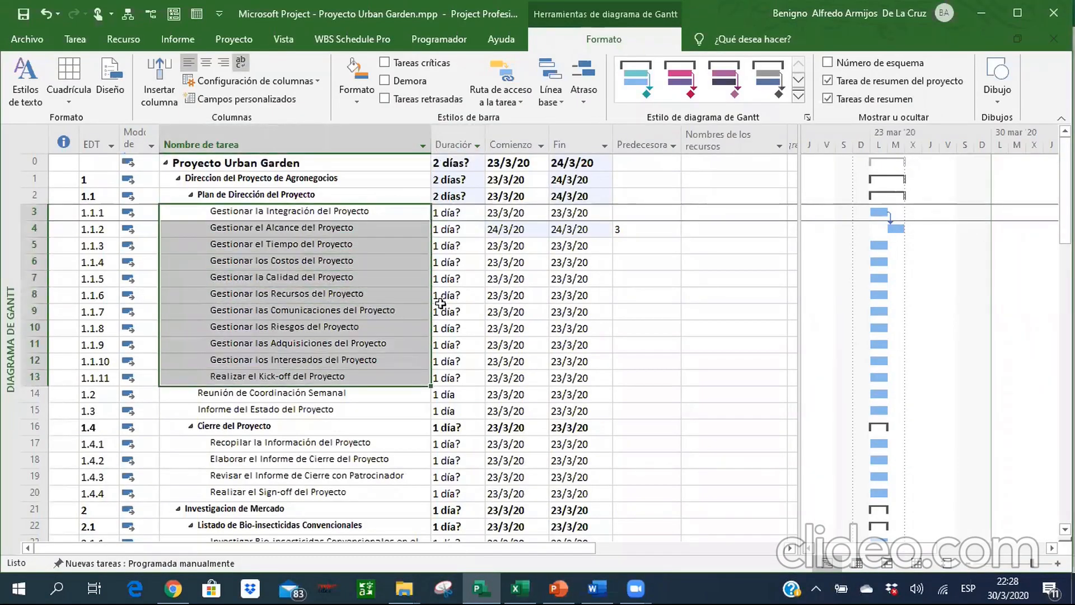
left_click(74, 40)
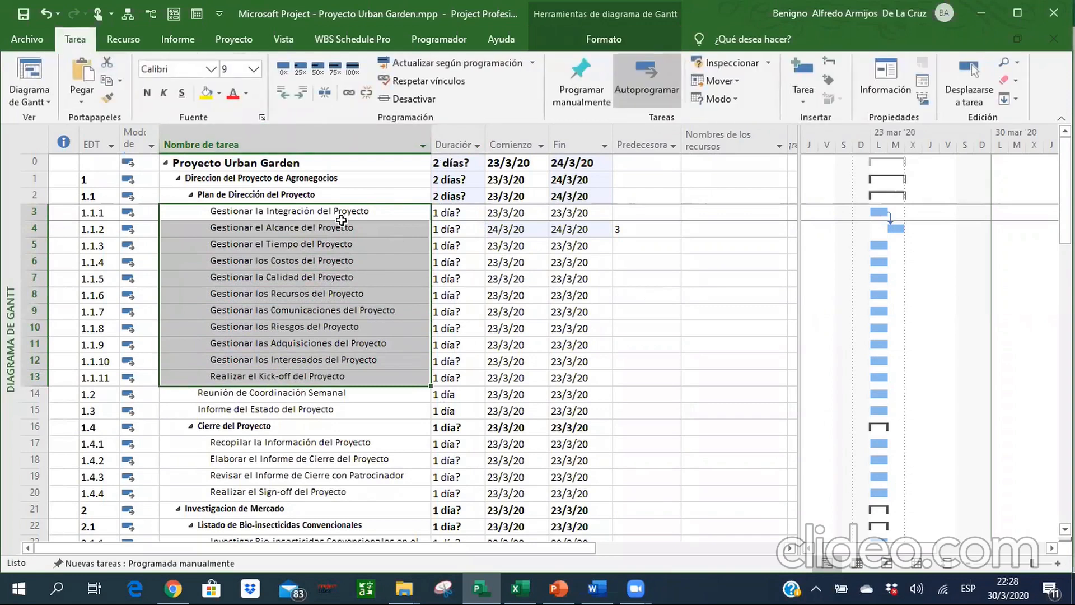
left_click(349, 94)
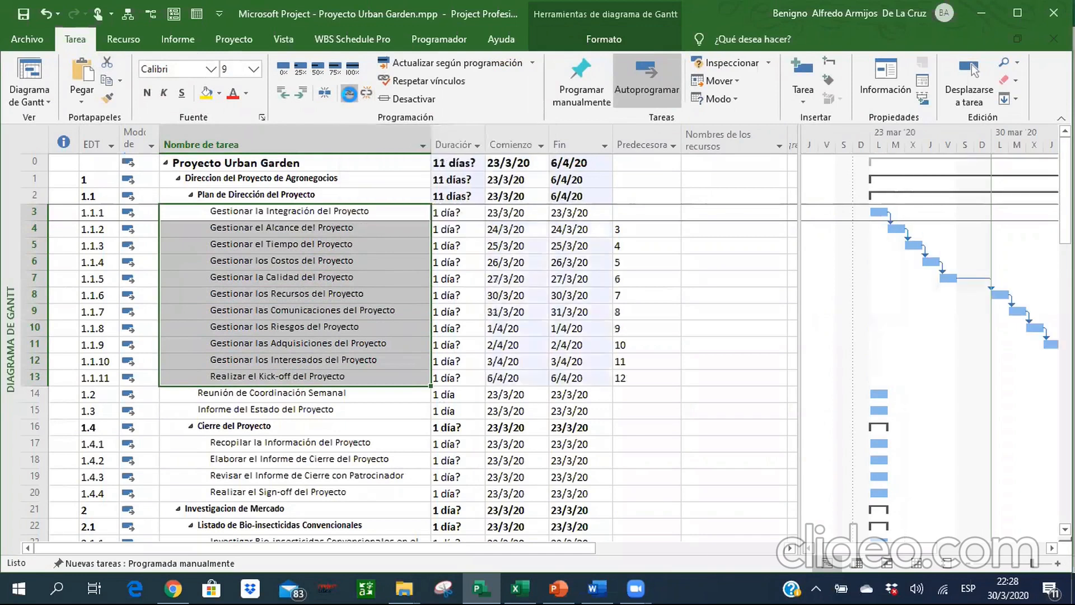
left_click(321, 209)
left_click(318, 211)
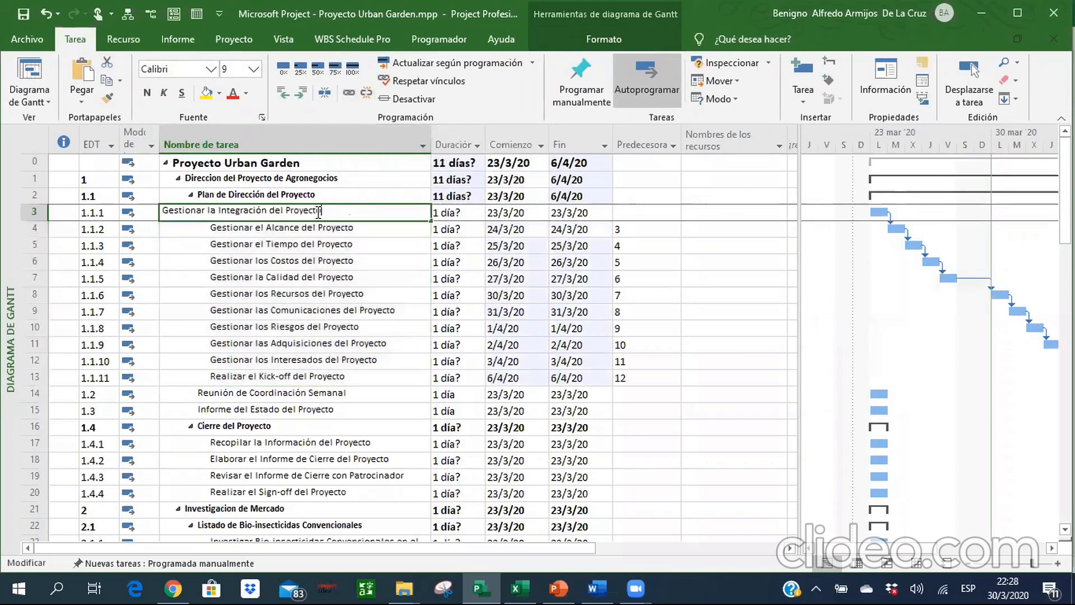
key("Escape")
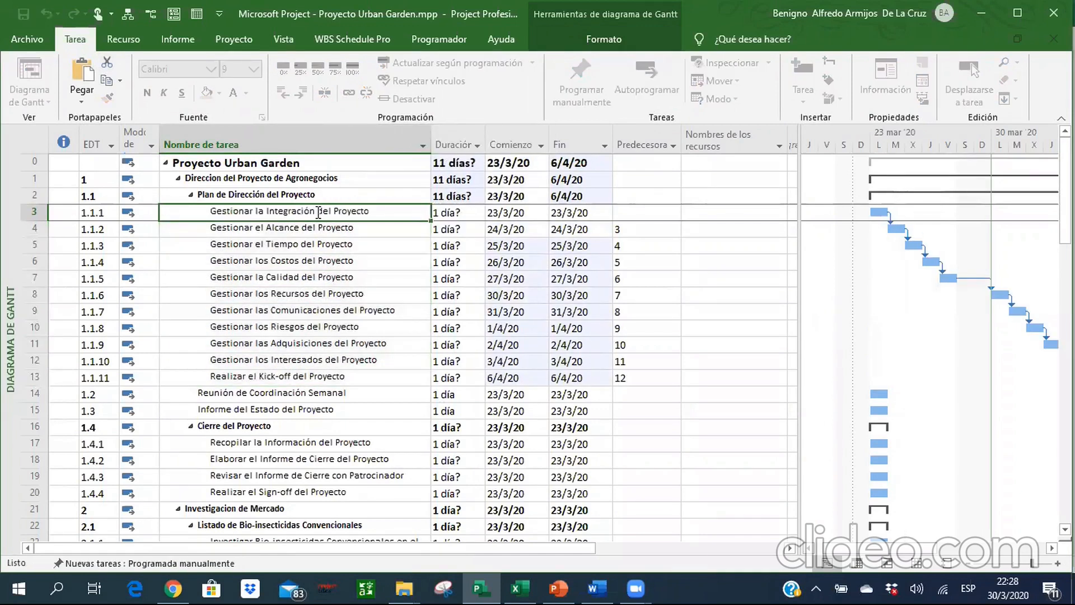
key("Down")
key("Down")
key("Up")
key("Up")
key("Down")
key("Right")
key("Down")
key("Down")
key("Down")
key("Down")
key("Down")
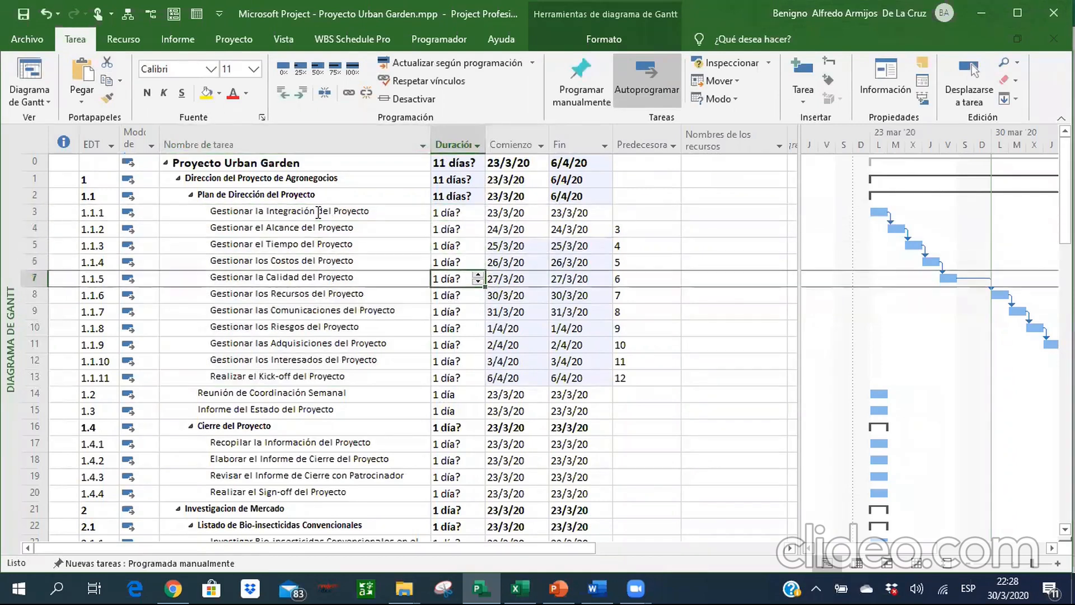
key("Right")
key("Right")
key("Right")
key("Left")
key("Left")
key("Up")
key("Left")
key("Up")
key("Up")
key("Up")
key("Up")
key("Up")
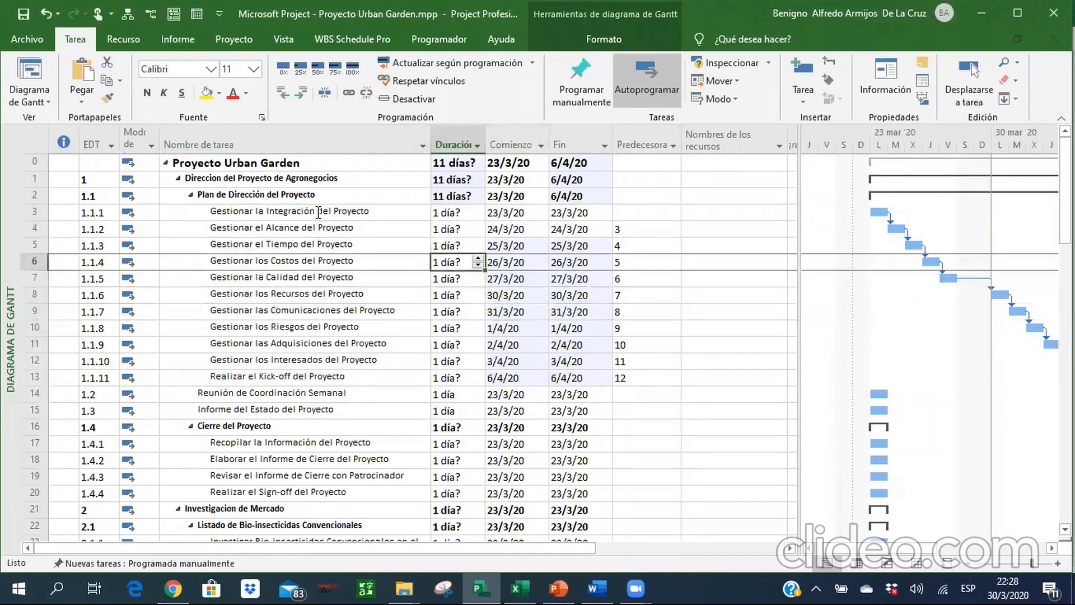
key("Down")
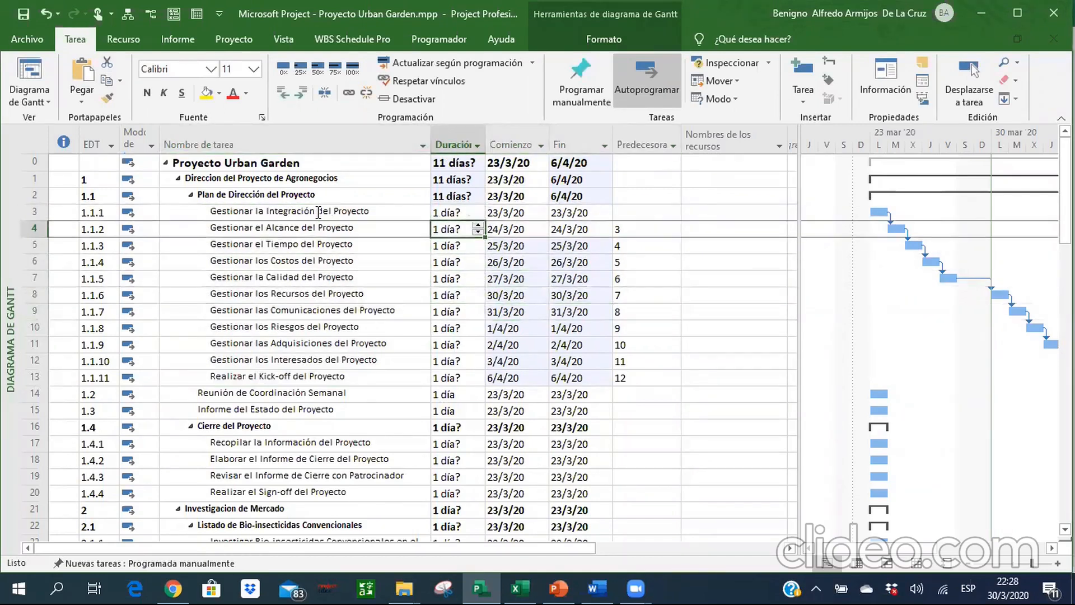
Consult the task durations in Excel, then in Project set the duration of Gestionar la Integración del Proyecto to 2 days.
left_click(508, 583)
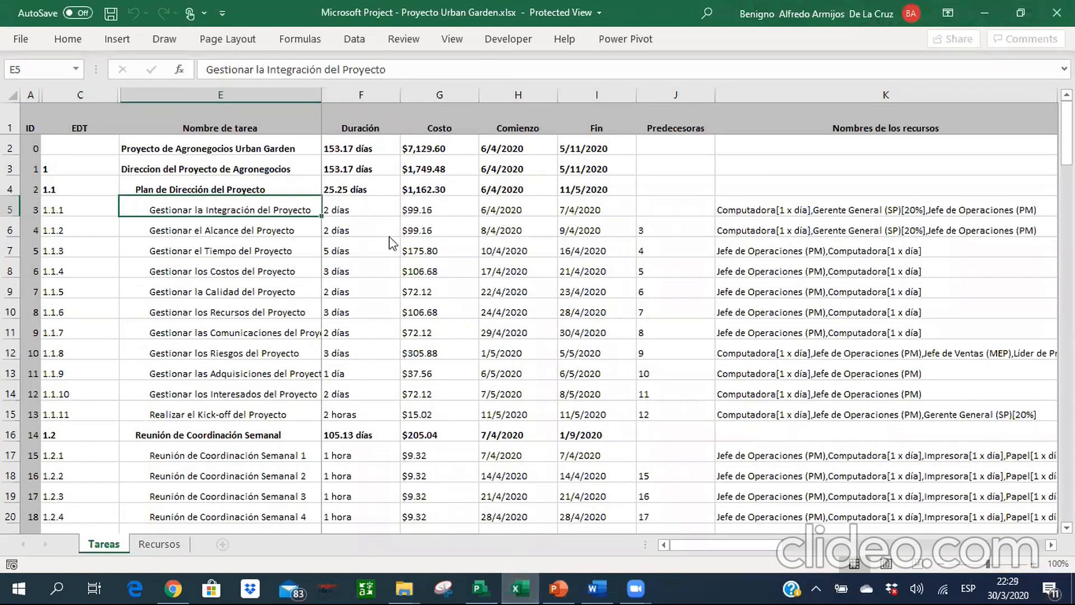
key("alt+Tab")
key("Up")
type("2D")
key("Return")
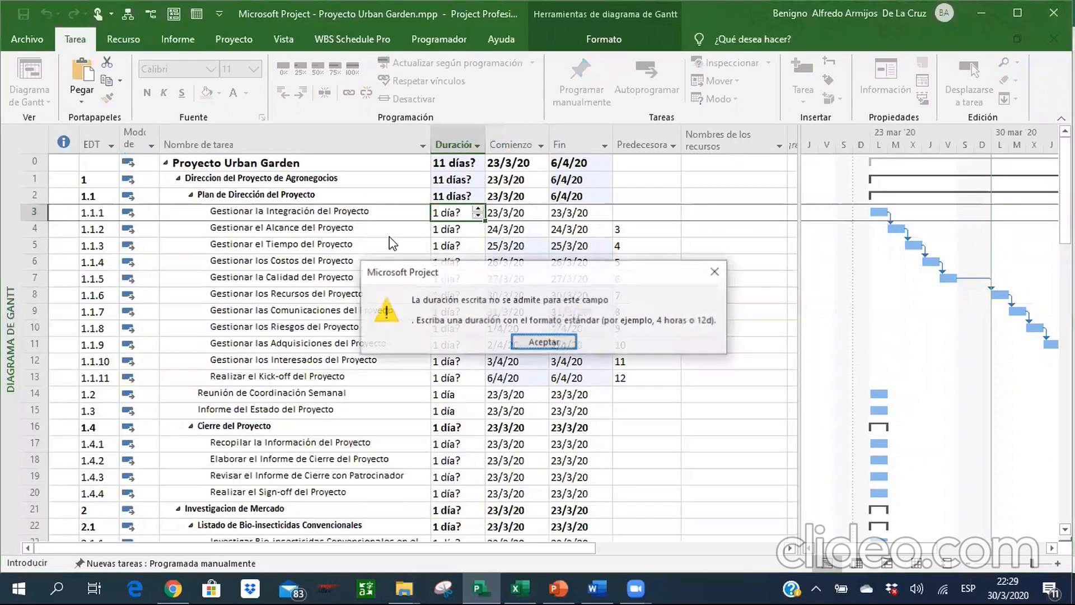
key("Return")
type("2")
key("Return")
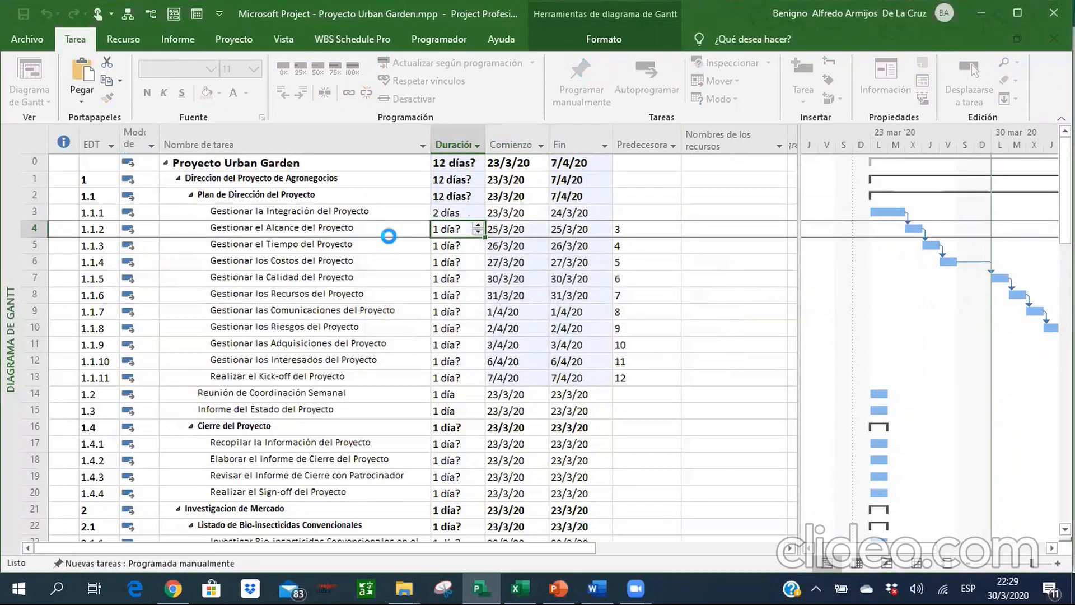
Following the Excel reference, set the durations of Gestionar el Alcance to 2 days, el Tiempo to 5 days and los Costos to 3 days.
type("2")
key("Return")
type("5")
key("Return")
key("alt+Tab")
key("Down")
key("Down")
key("Down")
key("Right")
key("alt+Tab")
type("3")
key("Return")
Check the Excel durations and in Project set Gestionar la Calidad to 2 days and Gestionar los Recursos to 3 days.
key("alt+Tab")
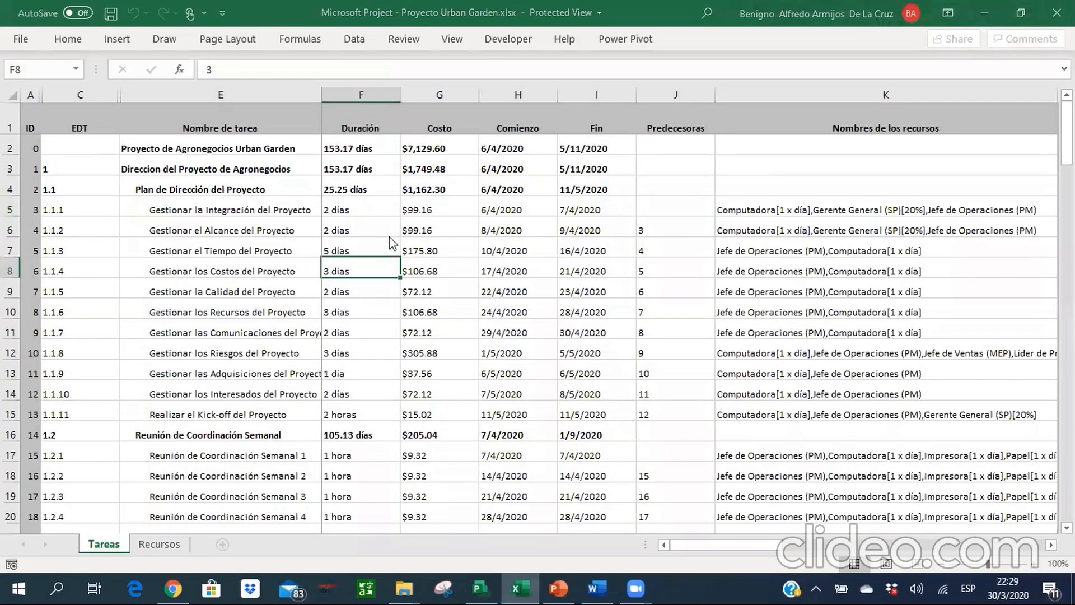
key("alt+Tab")
type("2")
key("Return")
key("alt+Tab")
key("Down")
key("Down")
key("alt+Tab")
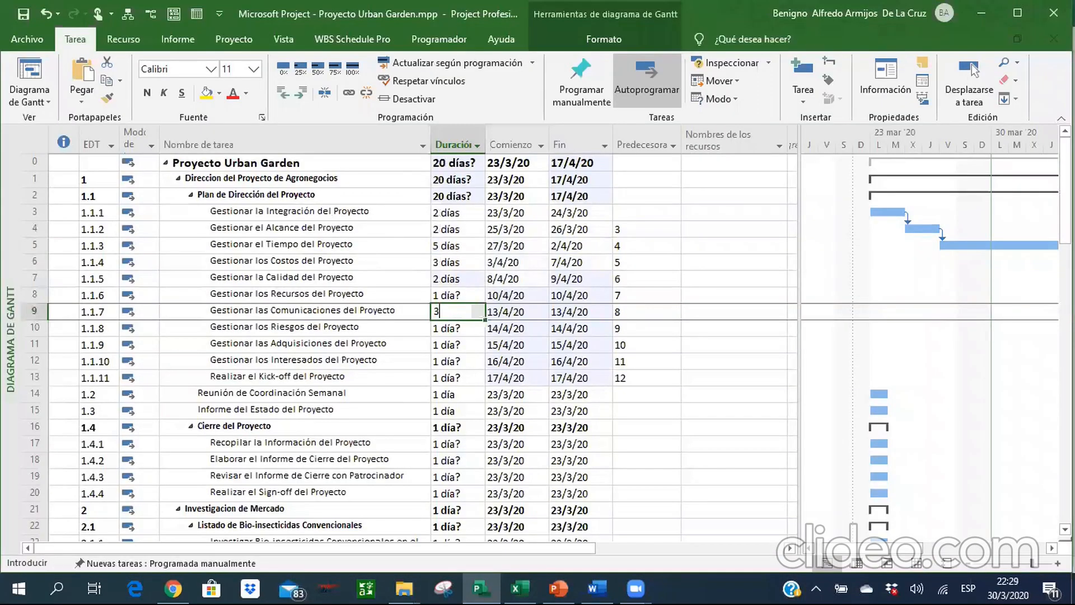
key("Up")
type("3")
key("Return")
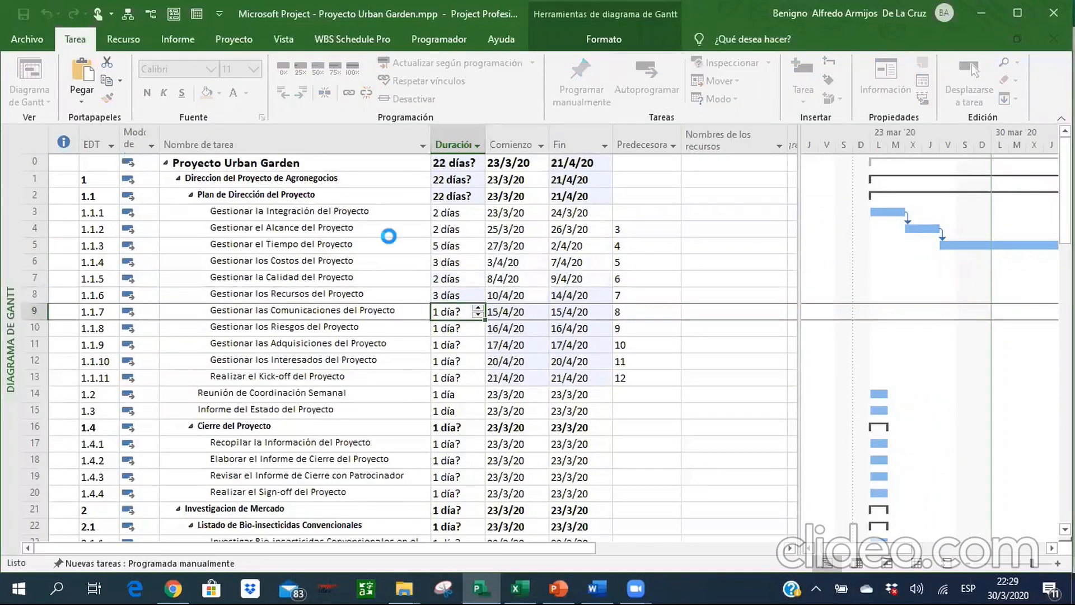
Check the Excel durations and in Project set Gestionar las Comunicaciones to 2 days and Gestionar los Riesgos to 3 days.
key("alt+Tab")
key("Down")
key("alt+Tab")
type("2")
key("Return")
key("alt+Tab")
key("Down")
key("alt+Tab")
type("3")
key("Return")
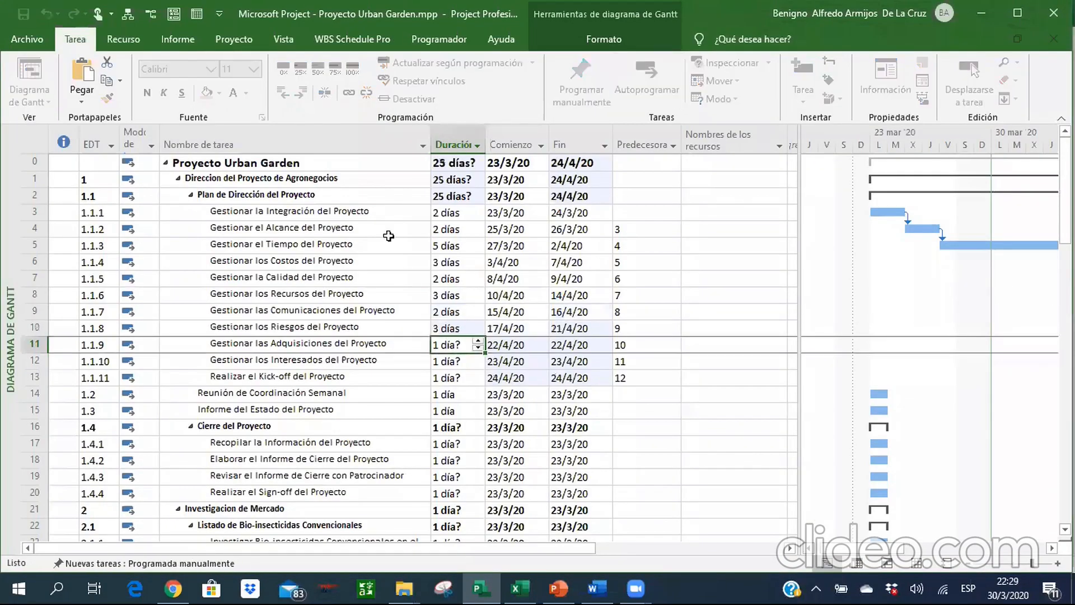
Check the Excel durations and in Project set Gestionar las Adquisiciones to 1 day and Gestionar los Interesados to 2 days.
key("alt+Tab")
key("Down")
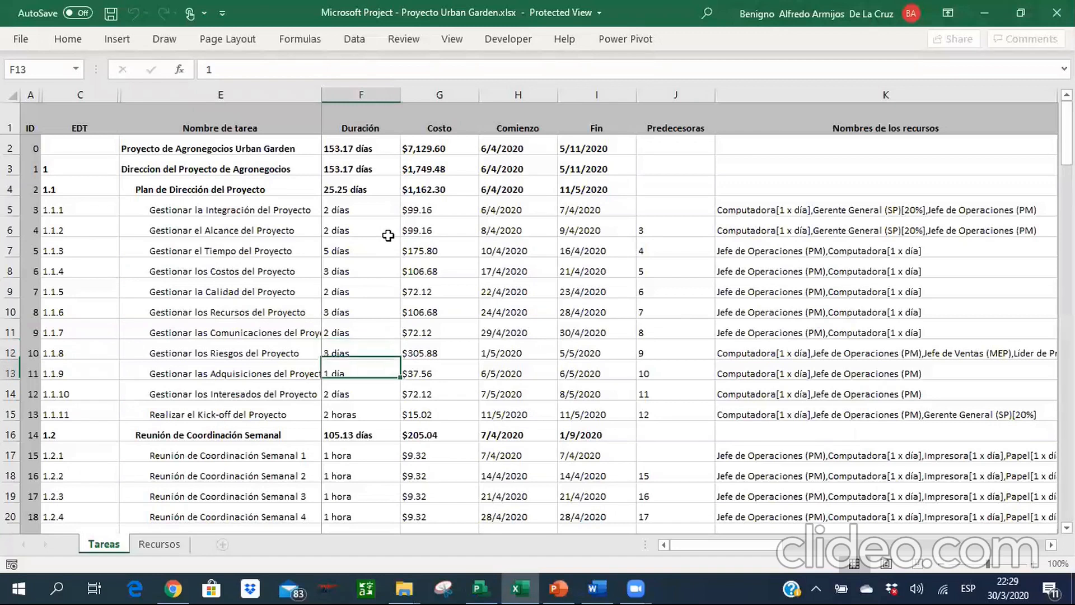
key("alt+Tab")
type("1")
key("Return")
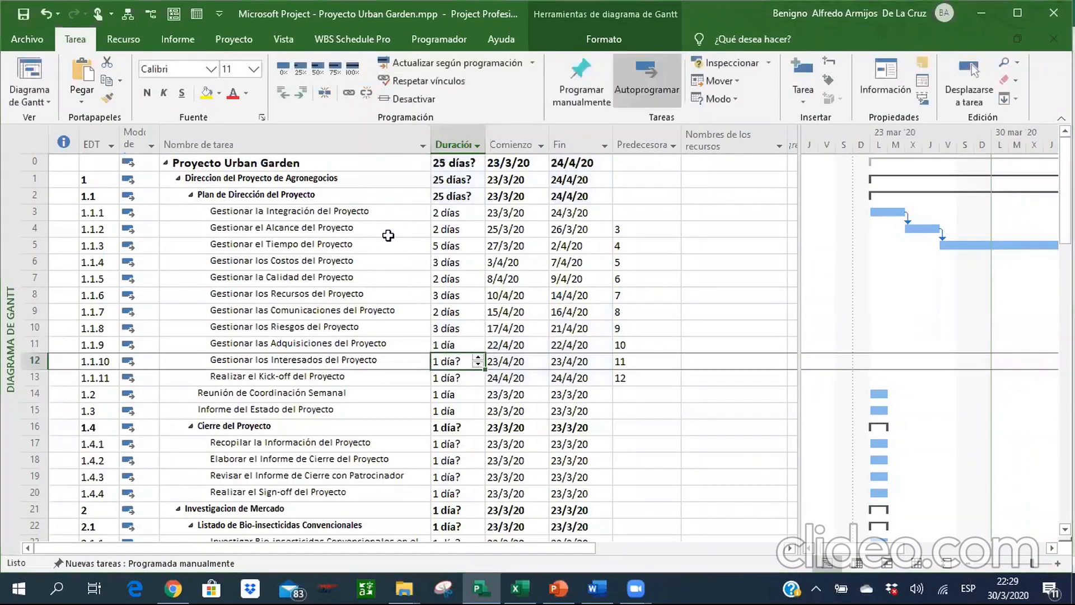
key("alt+Tab")
Recheck the Excel reference and in Project set the duration of Realizar el Kick-off del Proyecto to 2 hours.
key("alt+Tab")
type("2d")
key("Return")
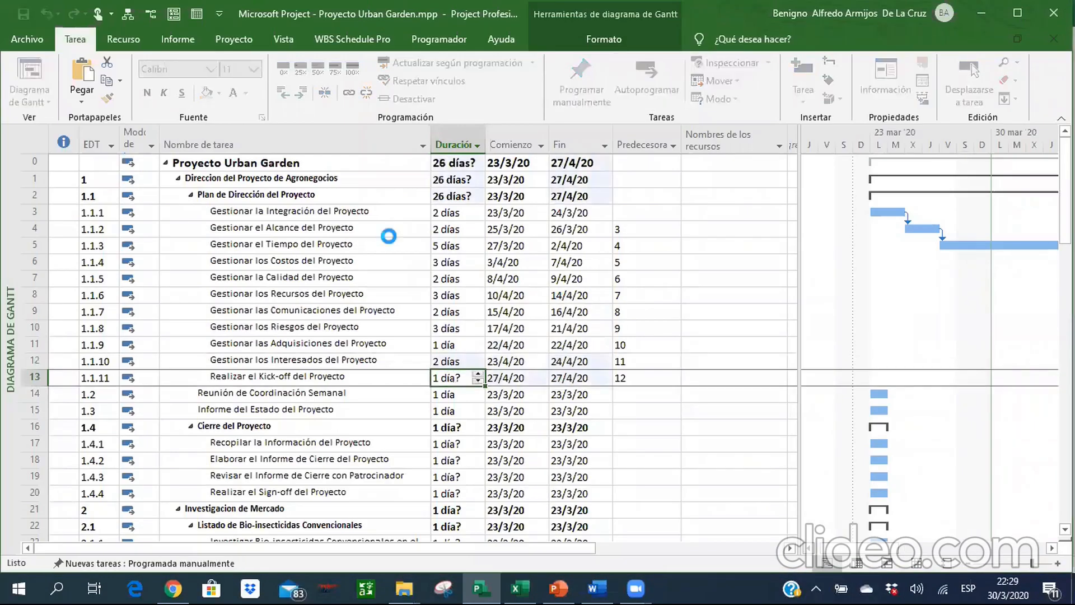
key("alt+Tab")
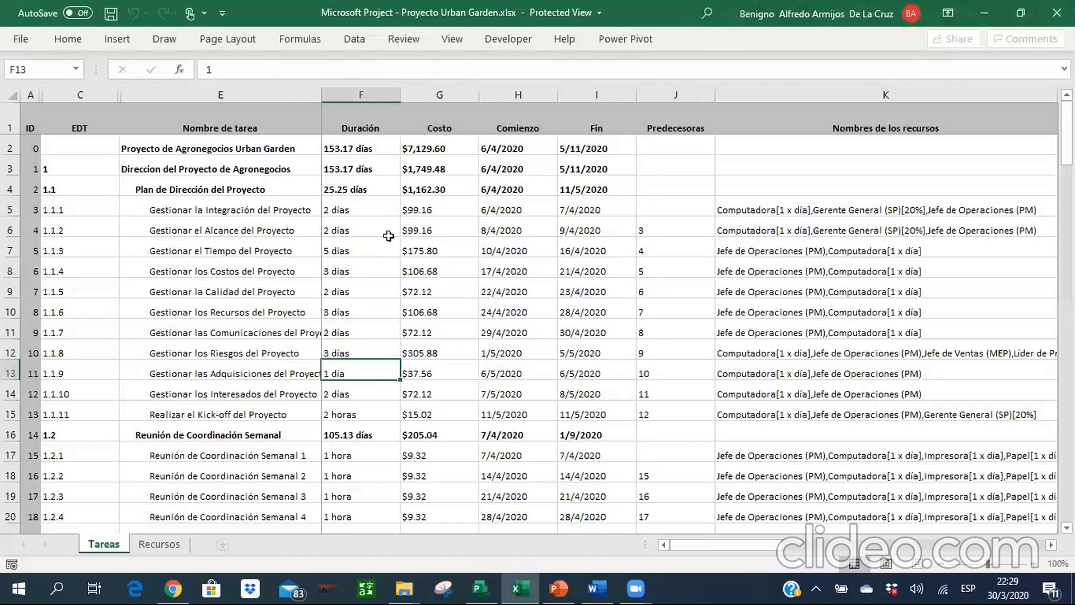
key("alt+Tab")
type("2h")
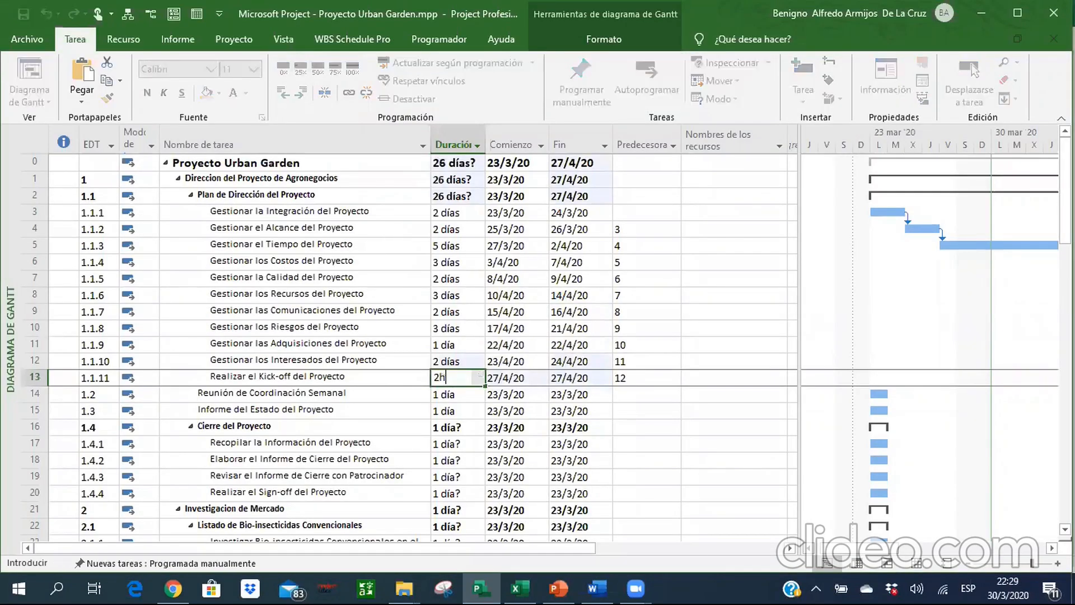
key("Return")
key("Up")
key("Up")
key("Up")
key("Up")
key("Up")
key("Up")
key("Up")
key("Up")
key("Up")
key("Up")
key("Up")
key("Up")
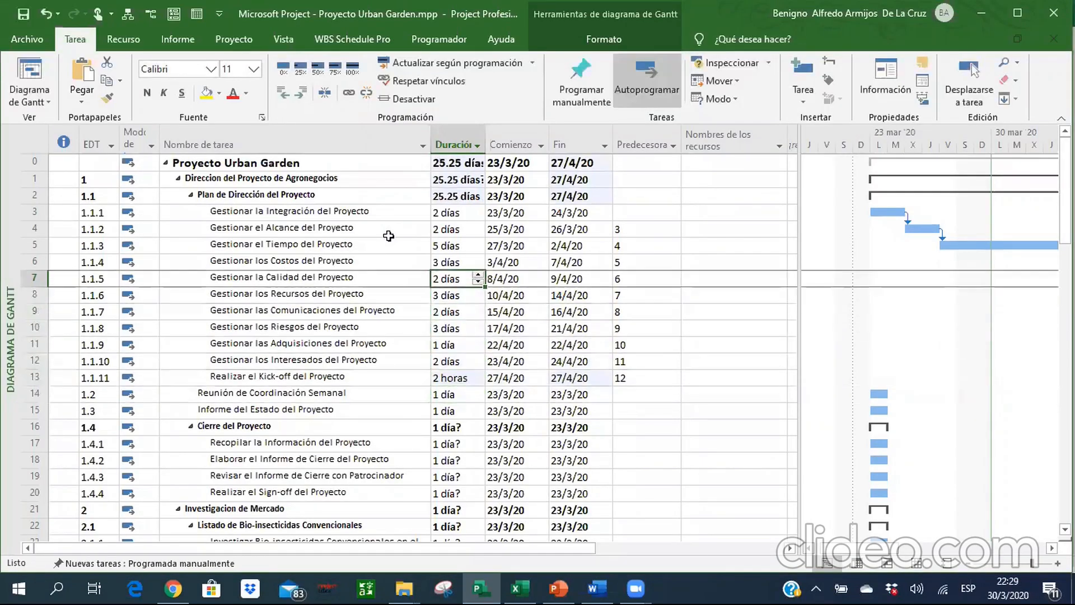
key("Left")
key("Down")
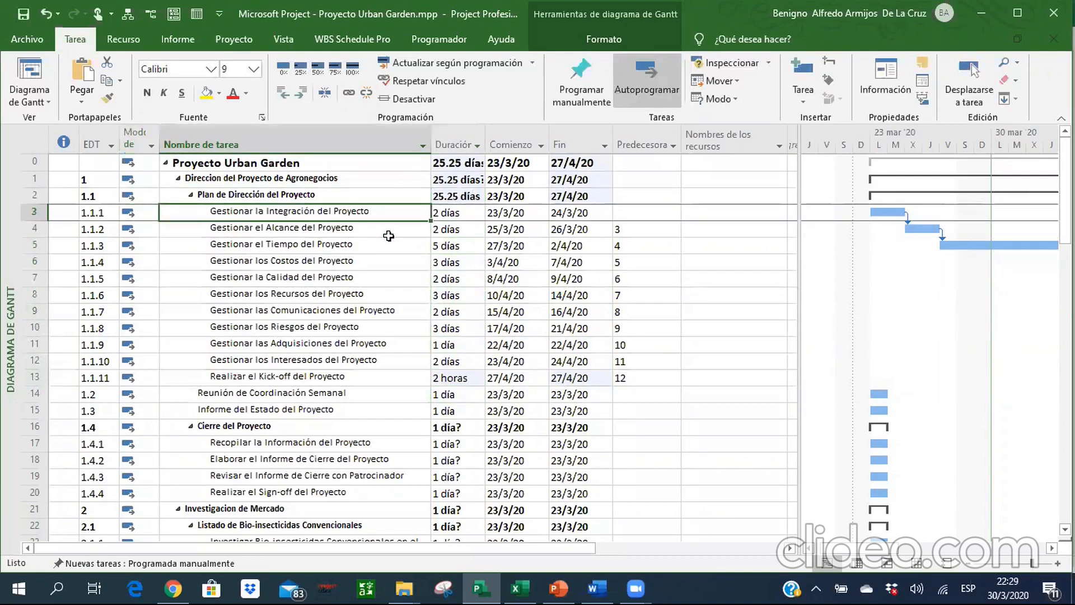
key("Down")
key("Down")
key("Down")
key("Down")
key("Down")
key("Down")
key("Down")
key("Down")
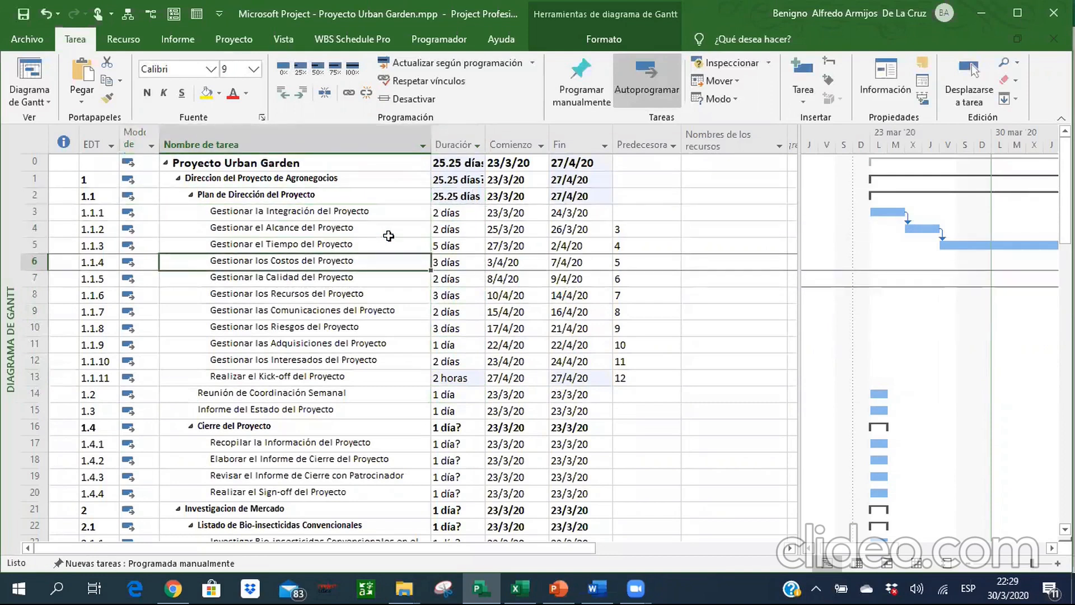
key("Right")
key("Up")
key("Up")
key("Up")
key("Up")
key("Up")
key("Up")
key("Up")
key("Up")
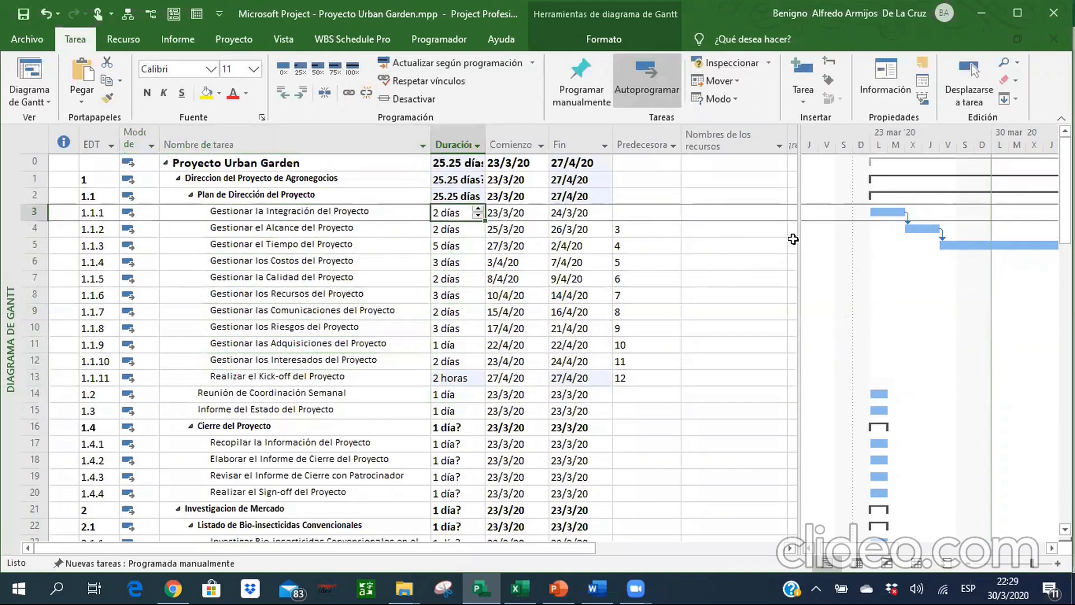
Widen the task table slightly, then switch to the resource sheet at its first resource name cell.
left_click_drag(798, 238, 821, 239)
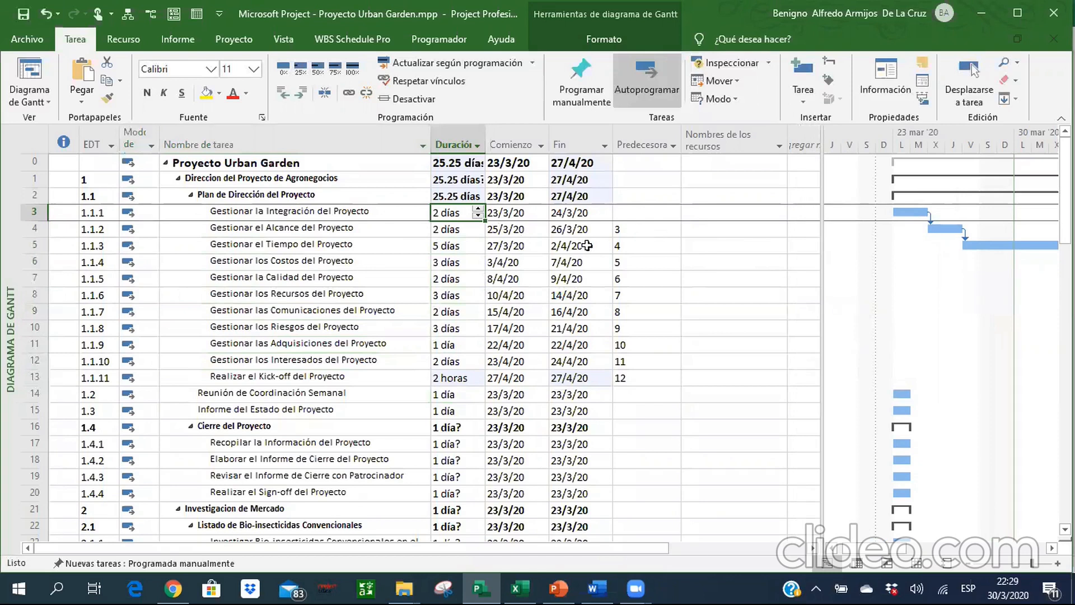
left_click(915, 562)
left_click(97, 148)
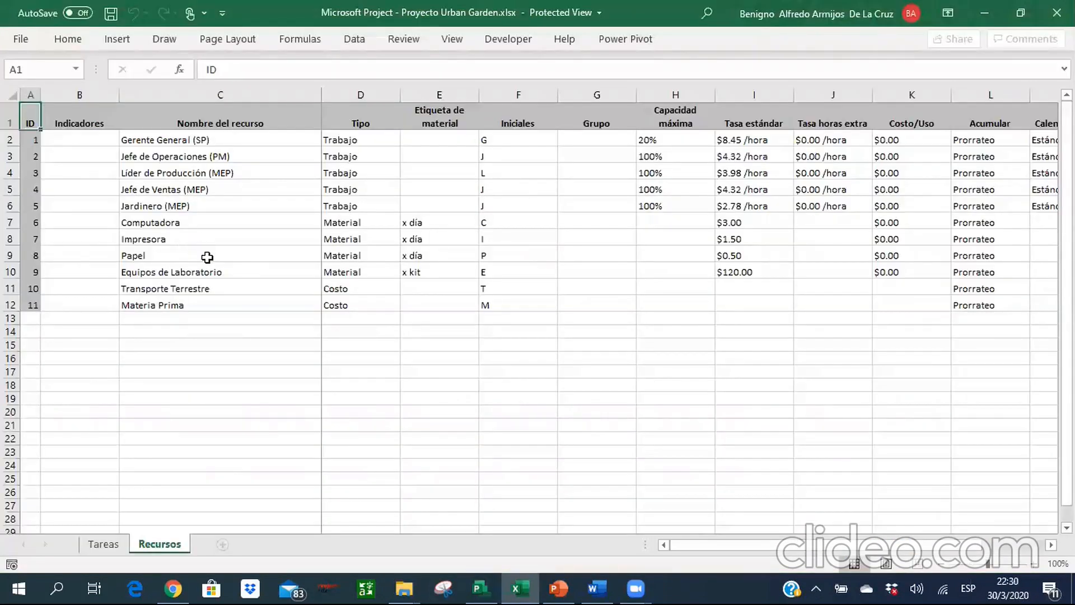
Consult the Recursos sheet in Excel, then in Project add Gerente General (SP) as the first resource.
key("Right")
key("Right")
key("Down")
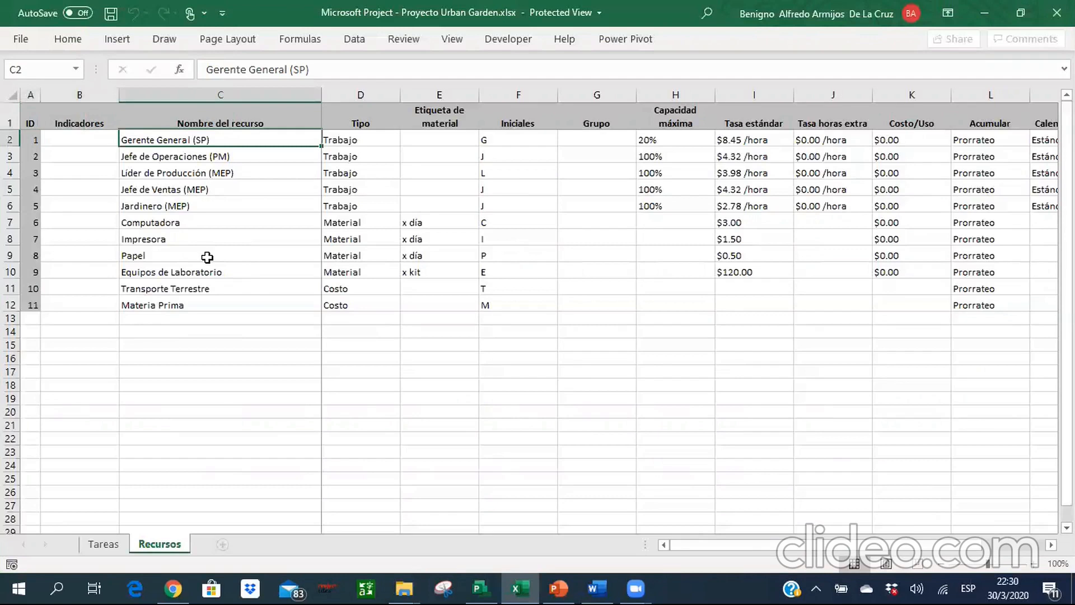
key("alt+Tab")
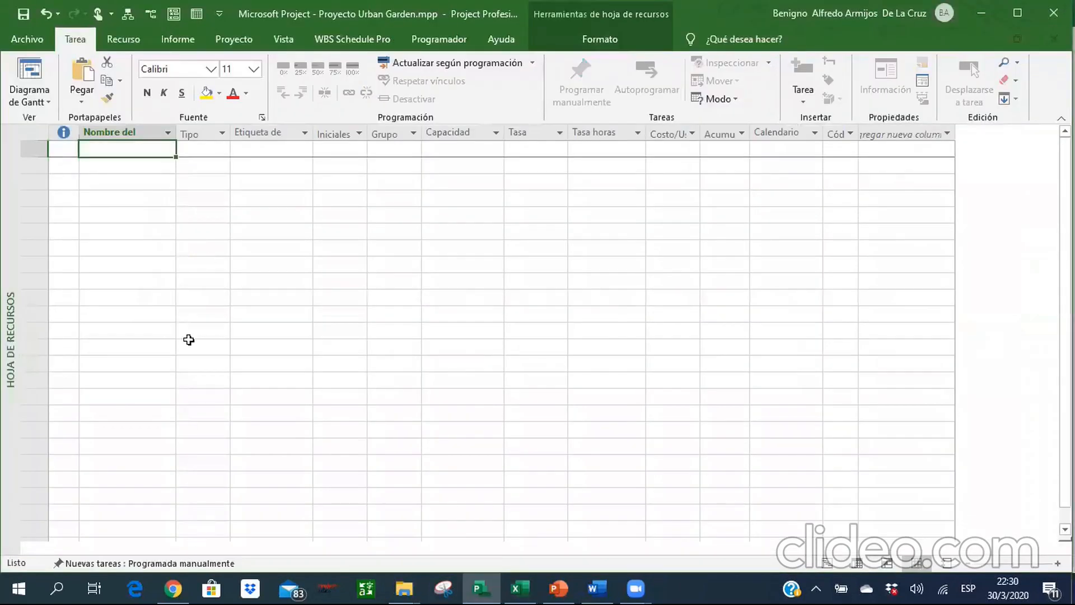
key("alt+Tab")
key("alt+Tab")
type("Ge")
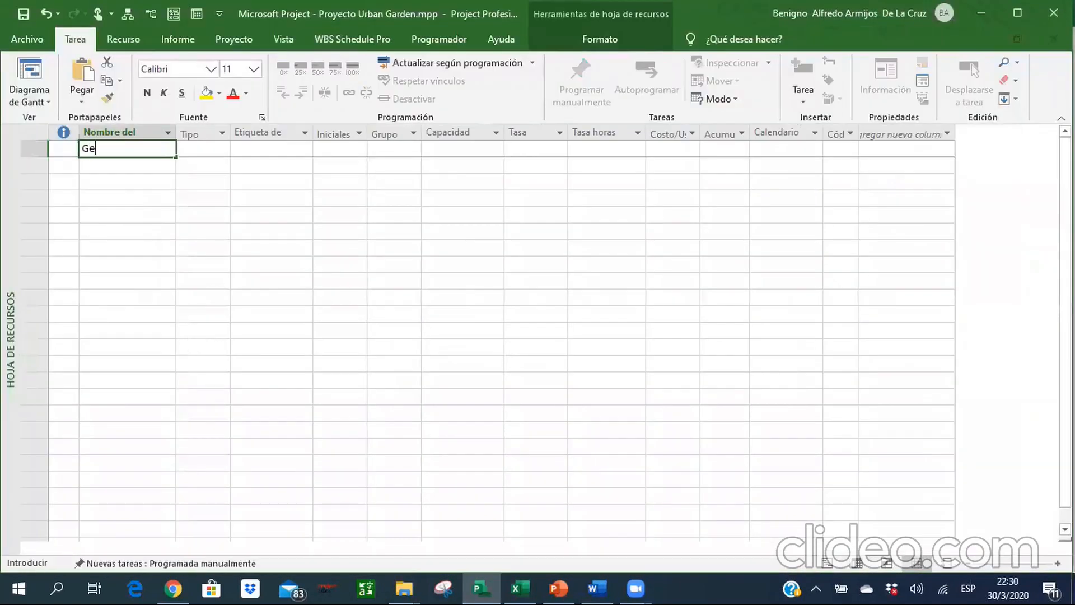
type("rente General (")
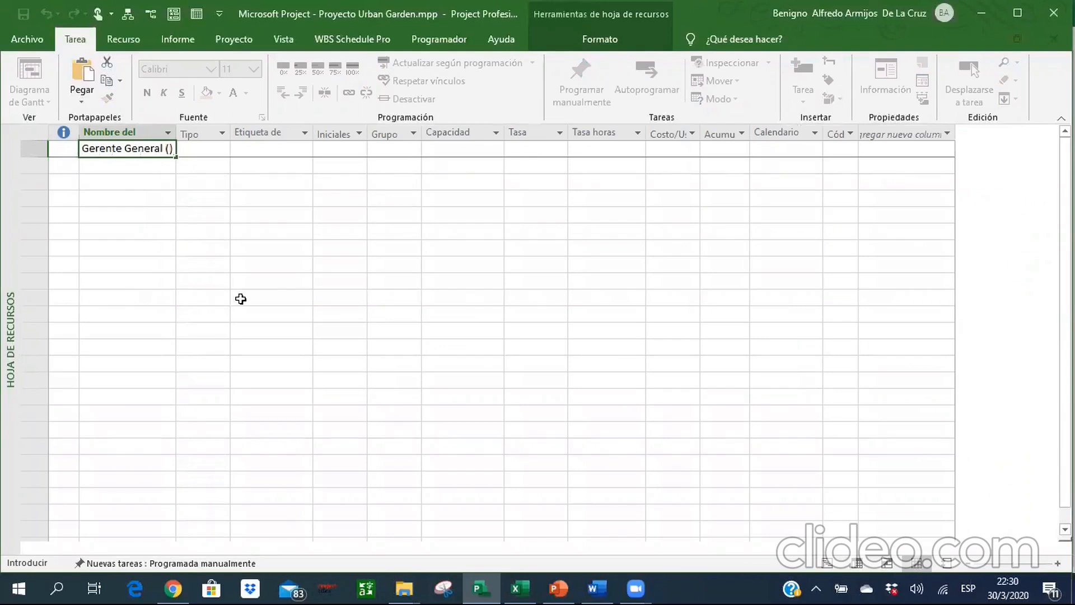
type("SOP")
key("Return")
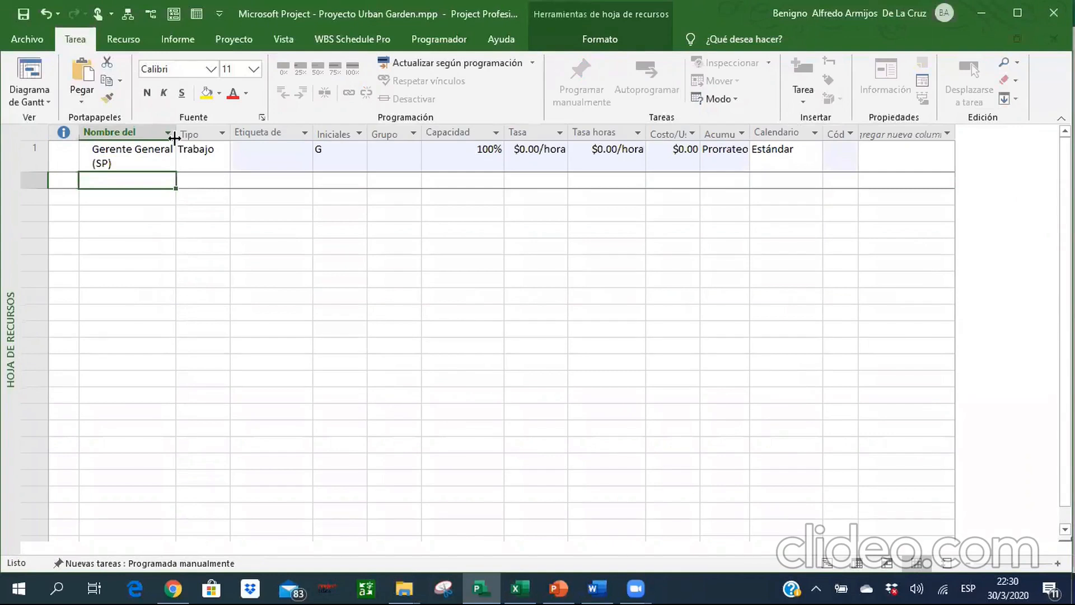
Widen the resource name column to fit its text and review the available resource types for Gerente General (SP).
left_click_drag(201, 132, 205, 133)
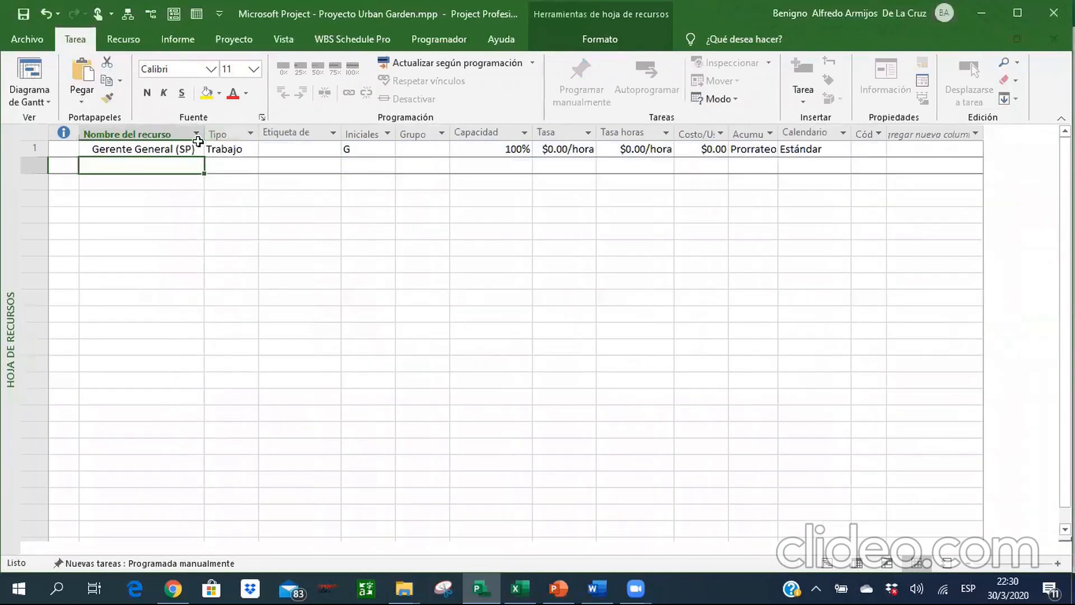
left_click(252, 151)
left_click(251, 150)
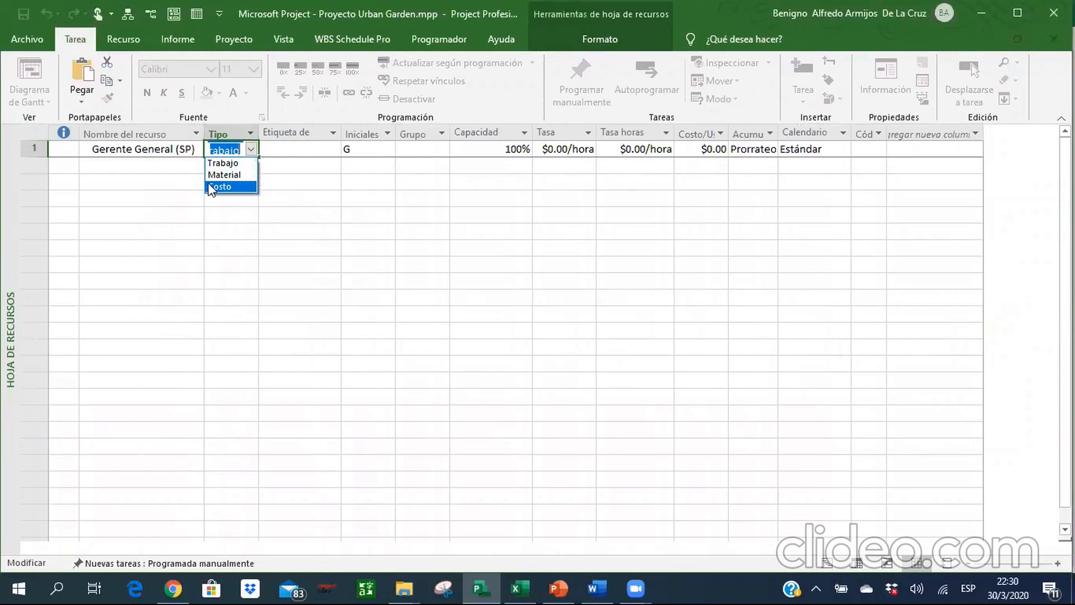
left_click(141, 195)
left_click(141, 195)
Copy the resource names from Jefe de Operaciones (PM) to Materia Prima in Excel and paste them below Gerente General (SP) in Project.
key("alt+Tab")
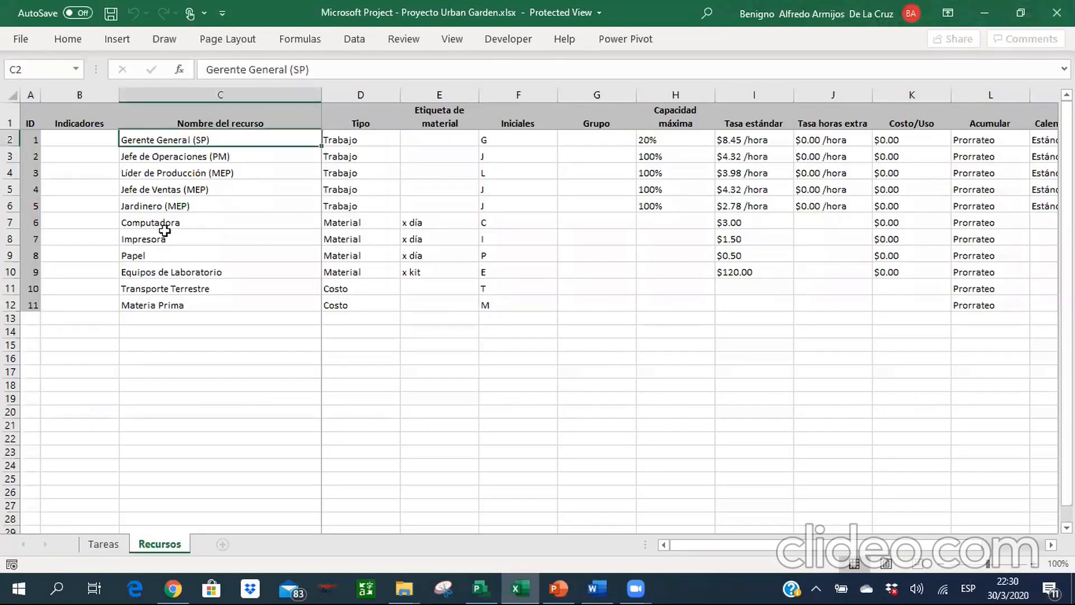
left_click(178, 163)
key("shift+Down")
key("shift+Down")
key("shift+Down")
key("shift+Down")
key("shift+Down")
key("shift+Down")
key("shift+Down")
key("shift+Down")
key("shift+Down")
key("shift+Down")
key("shift+Up")
key("ctrl+c")
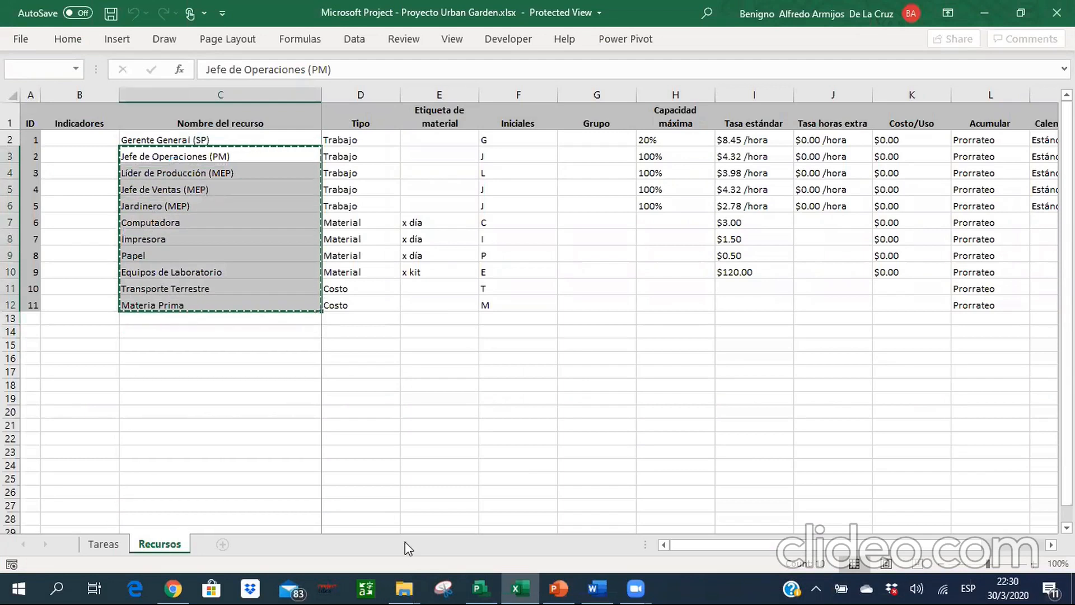
key("alt+Tab")
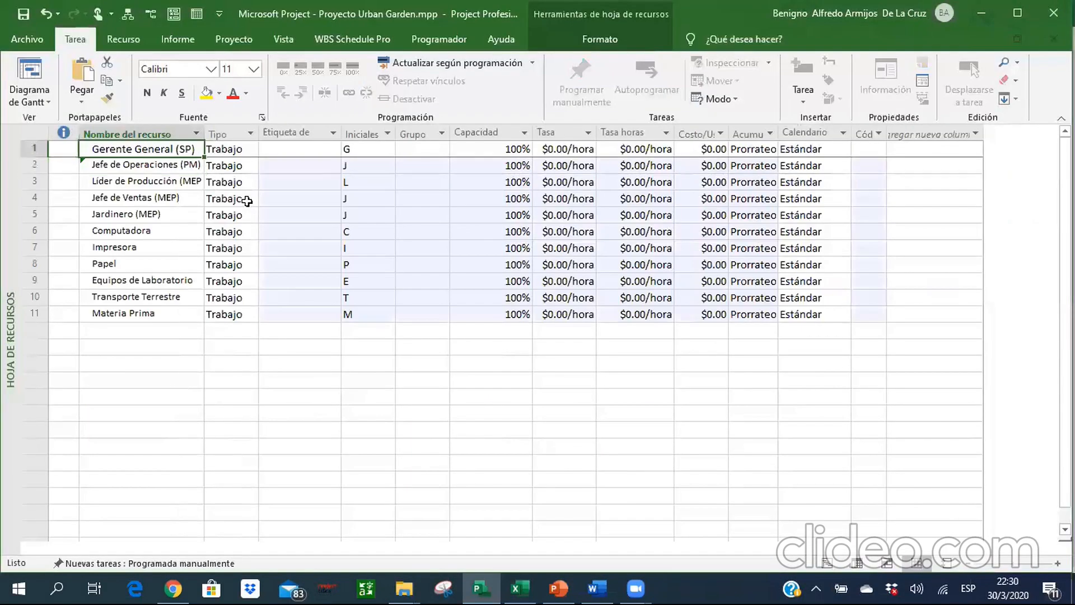
Set the font size of the entire resource sheet to 9.
left_click(34, 134)
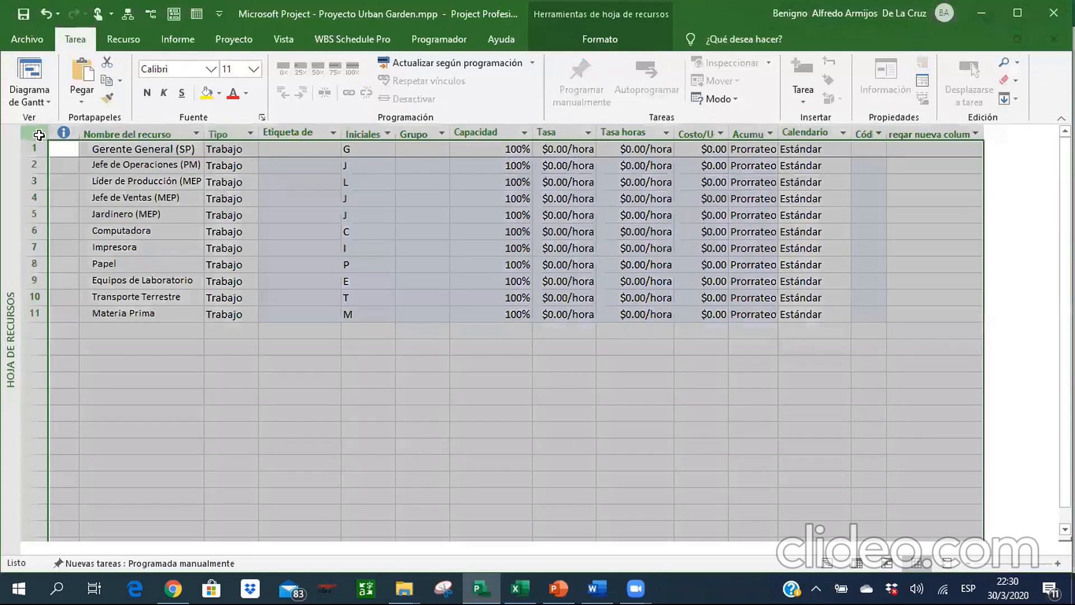
left_click(254, 72)
left_click(226, 102)
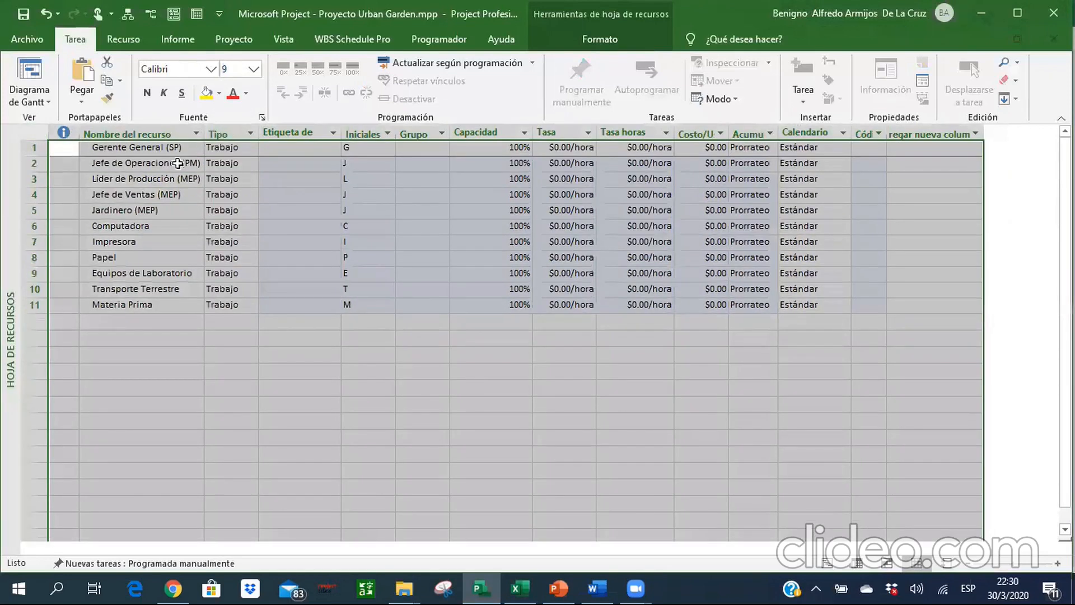
Change the resource type of Computadora to Material.
left_click(177, 165)
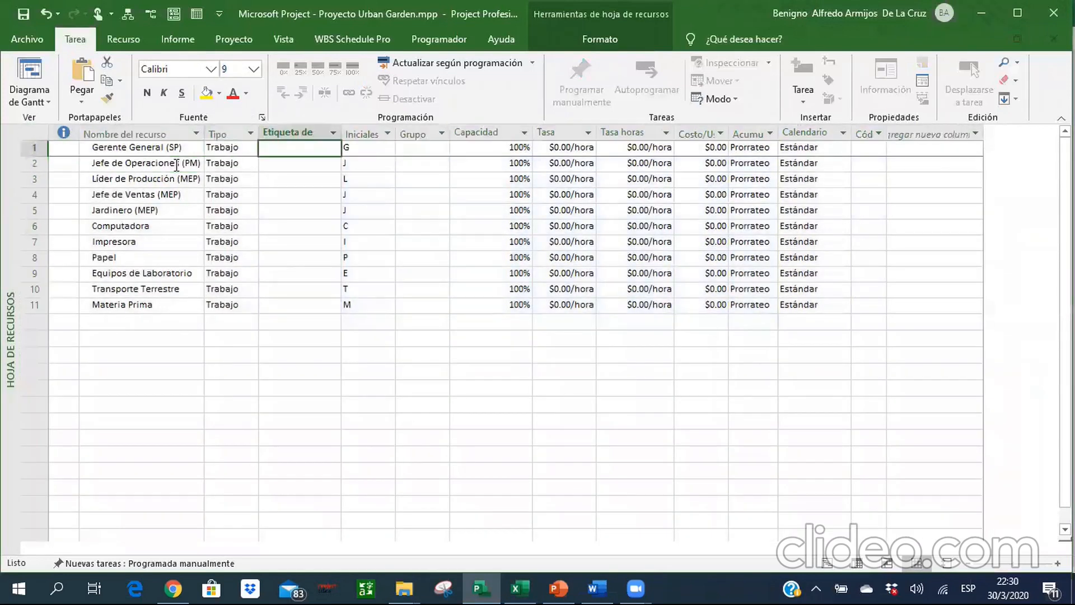
key("Left")
key("Down")
key("Down")
key("Down")
key("Down")
key("Down")
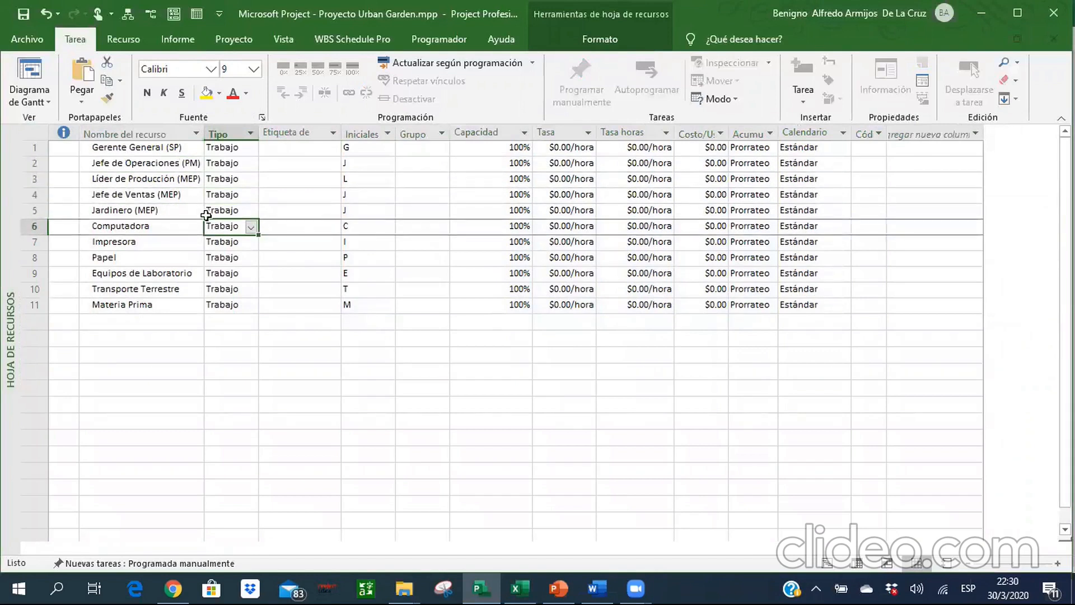
left_click(251, 227)
left_click(236, 249)
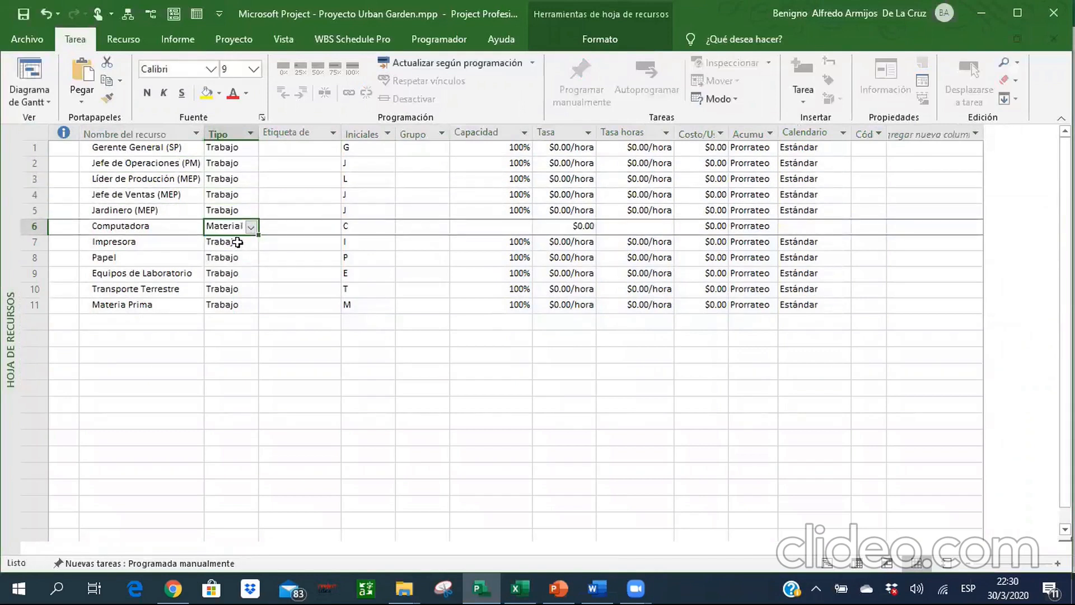
Change the resource types of Impresora and Papel to Material, accepting the planning wizard's suggestion.
left_click(238, 241)
left_click(251, 243)
left_click(235, 266)
left_click(252, 259)
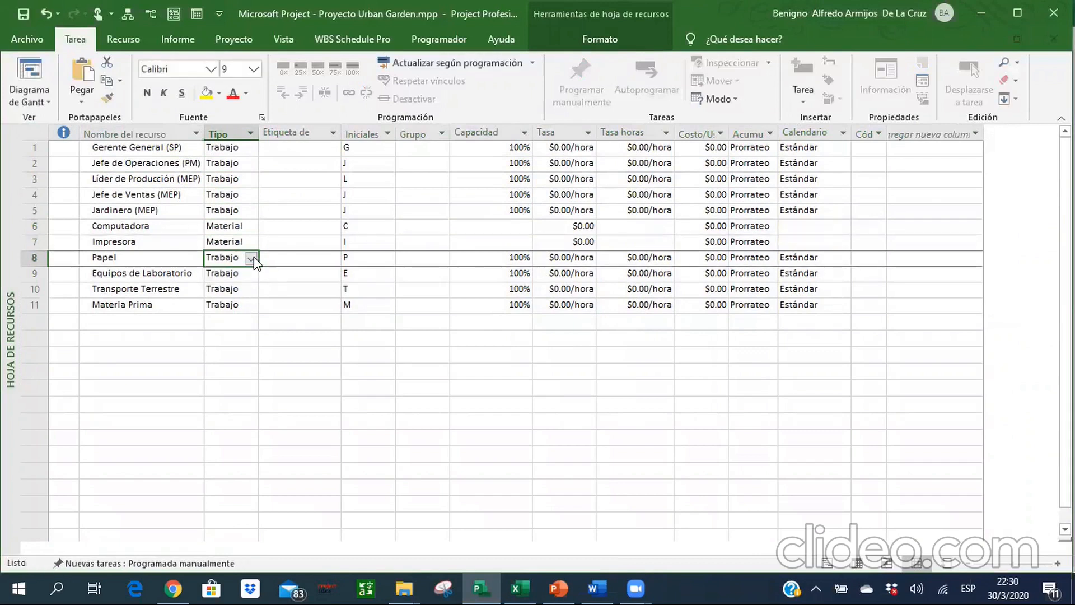
left_click(252, 257)
left_click(234, 289)
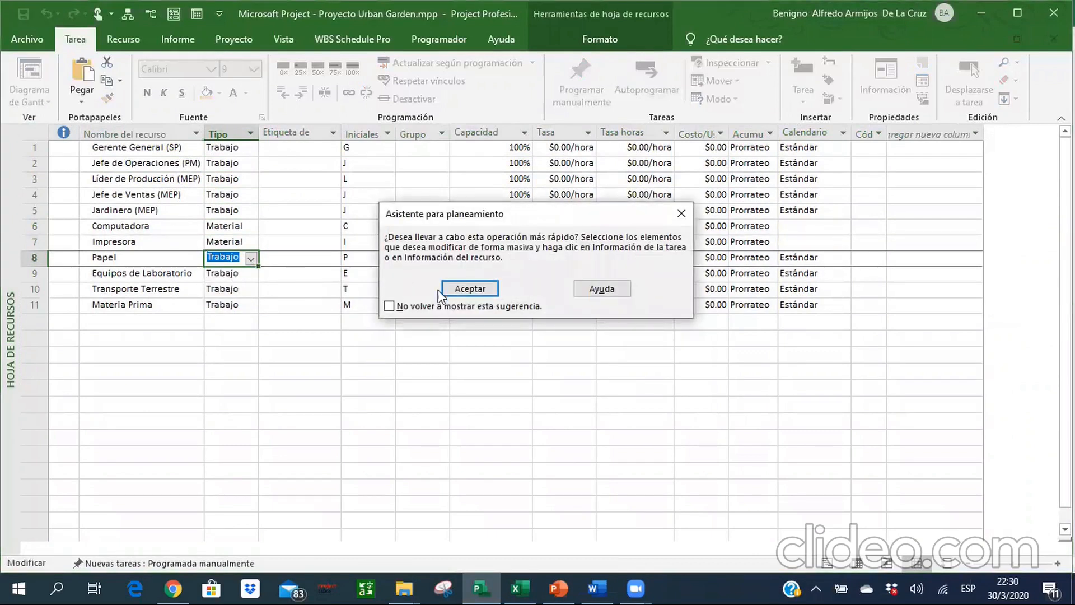
left_click(452, 290)
Consult the resource types on the Recursos sheet in Excel and set Transporte Terrestre to Costo in Project.
left_click(245, 274)
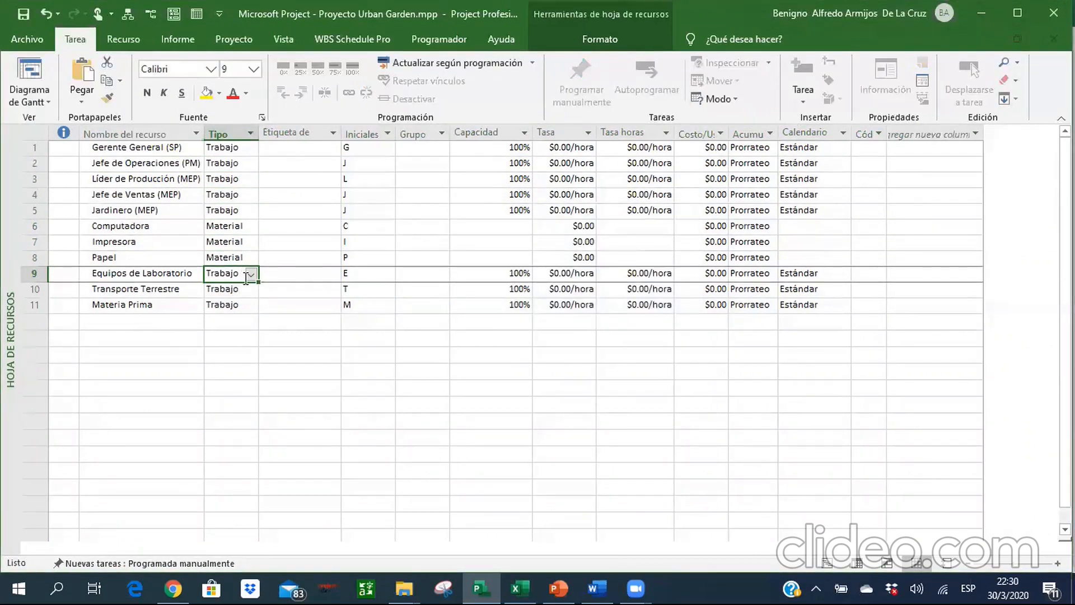
key("alt+Tab")
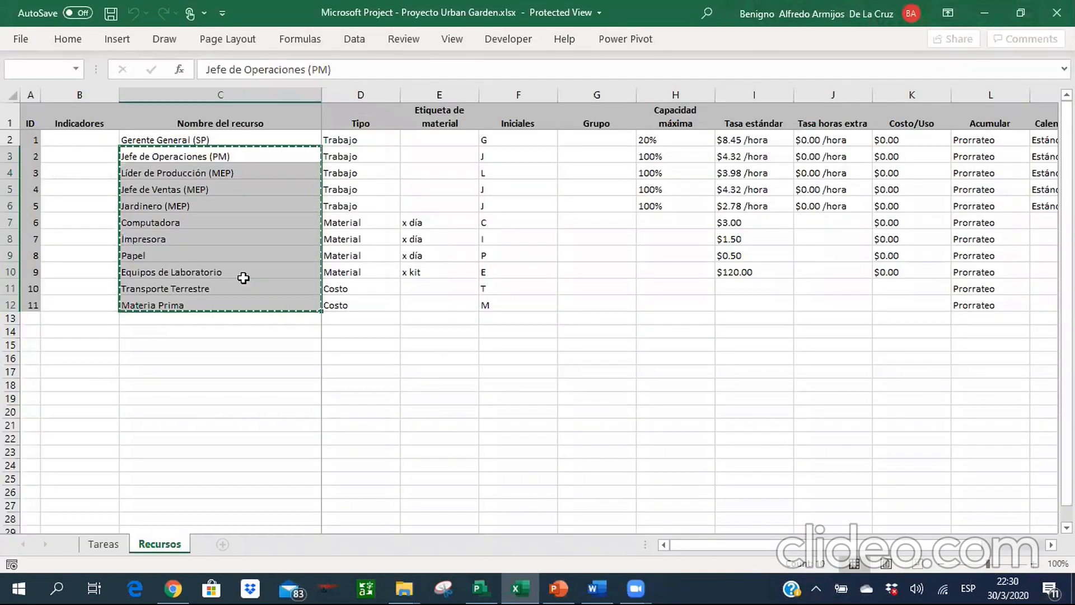
key("alt+Tab")
left_click(250, 274)
left_click(252, 289)
left_click(252, 290)
left_click(252, 290)
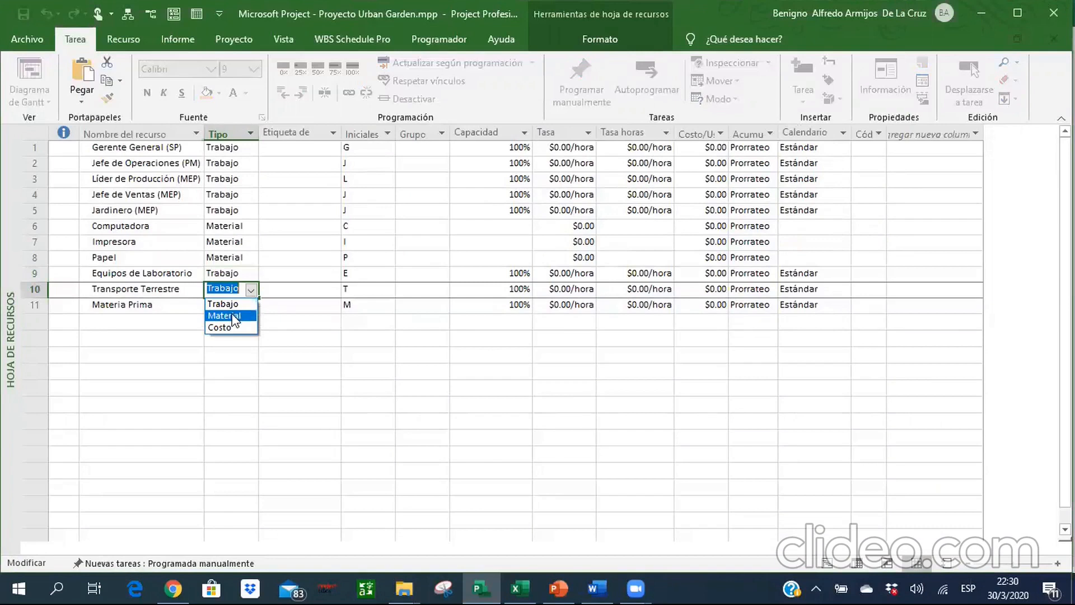
left_click(226, 327)
Change the resource type of Materia Prima to Costo.
left_click(250, 305)
left_click(250, 305)
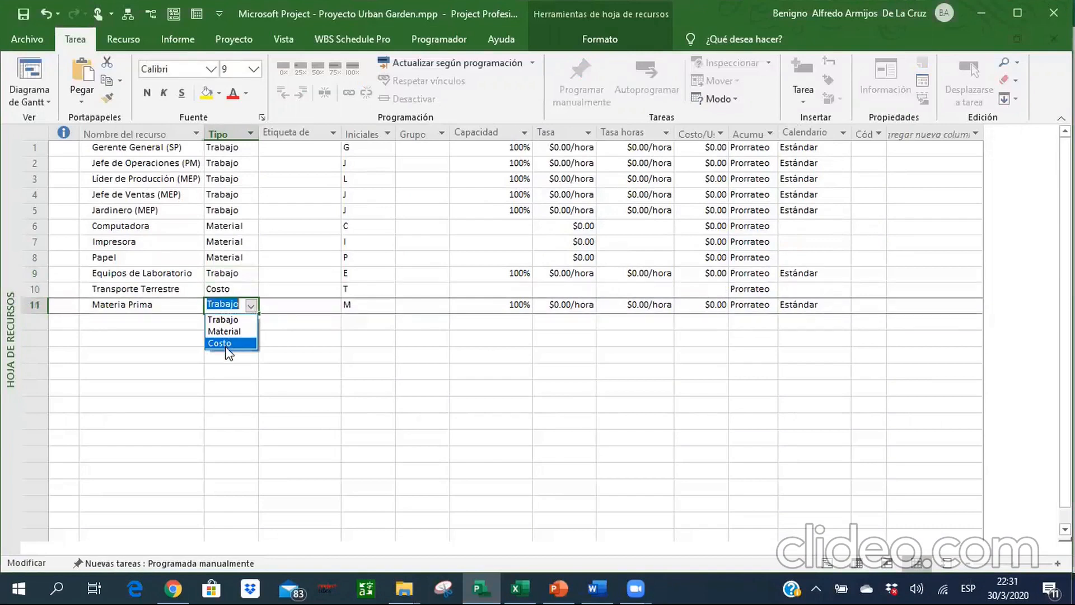
left_click(227, 343)
left_click(225, 338)
key("Tab")
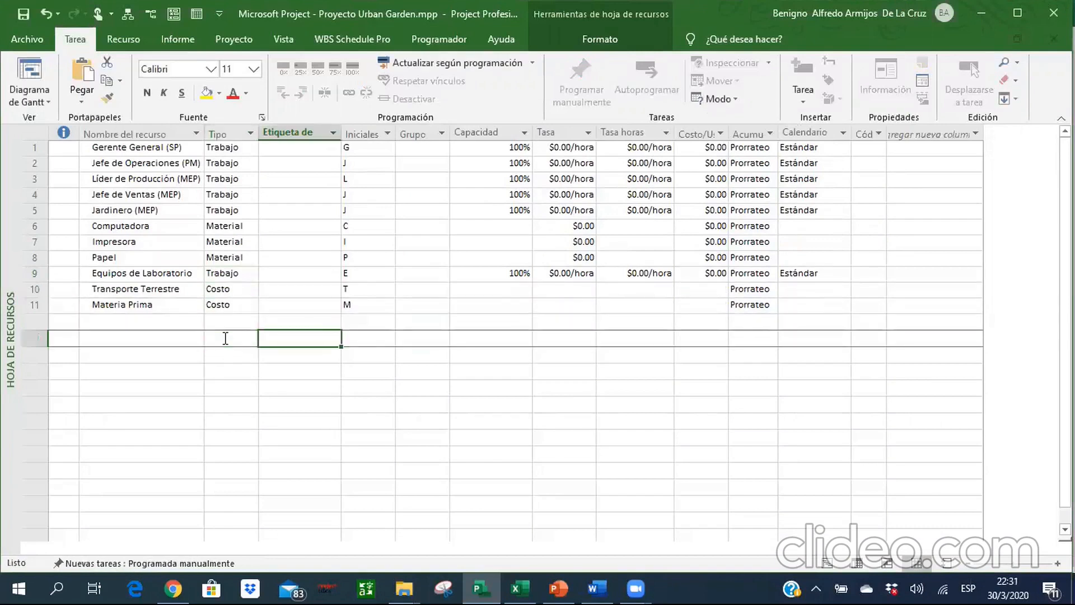
Consult the Recursos sheet in Excel and set the maximum capacity of Gerente General (SP) to 20% in Project.
key("alt+Tab")
key("alt+Tab")
key("Up")
key("Up")
key("Up")
key("Up")
key("Up")
key("Up")
key("Up")
key("Up")
key("Up")
key("Up")
key("Up")
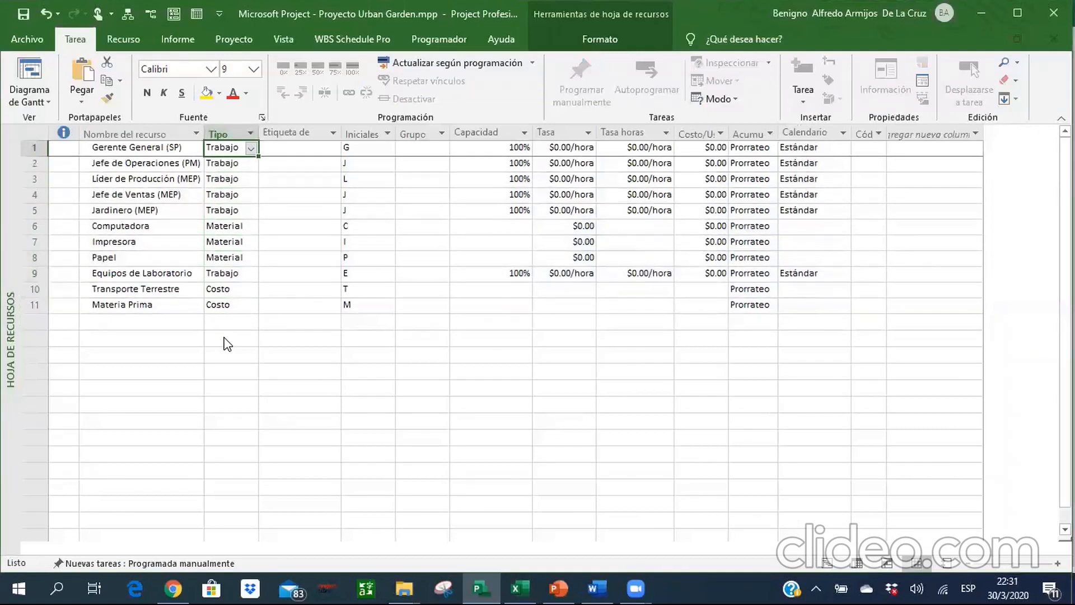
key("Right")
key("Right")
key("Right")
key("Right")
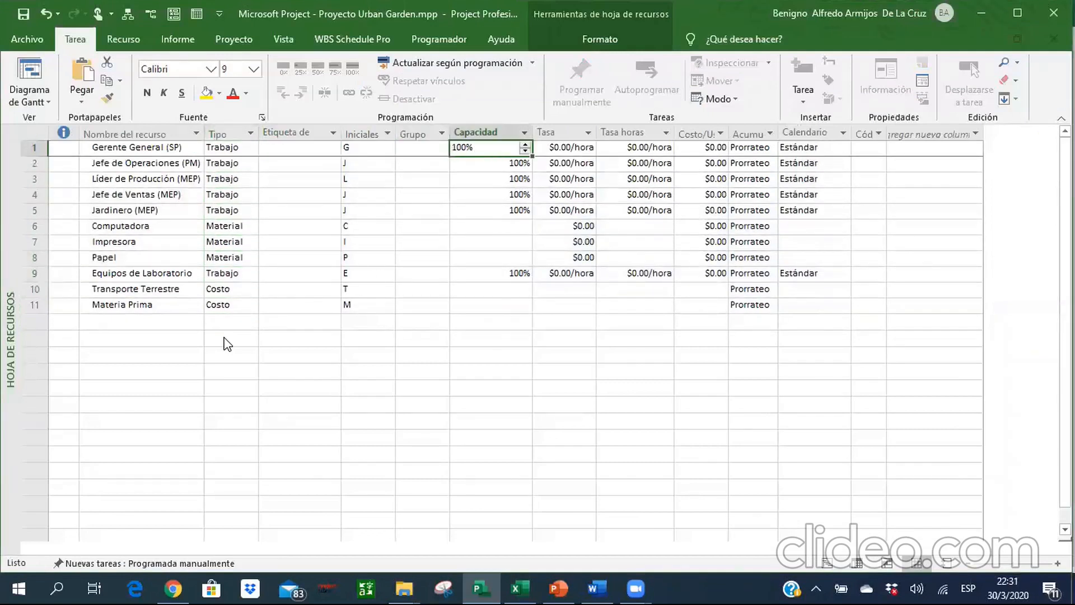
key("alt+Tab")
key("alt+Tab")
type("20")
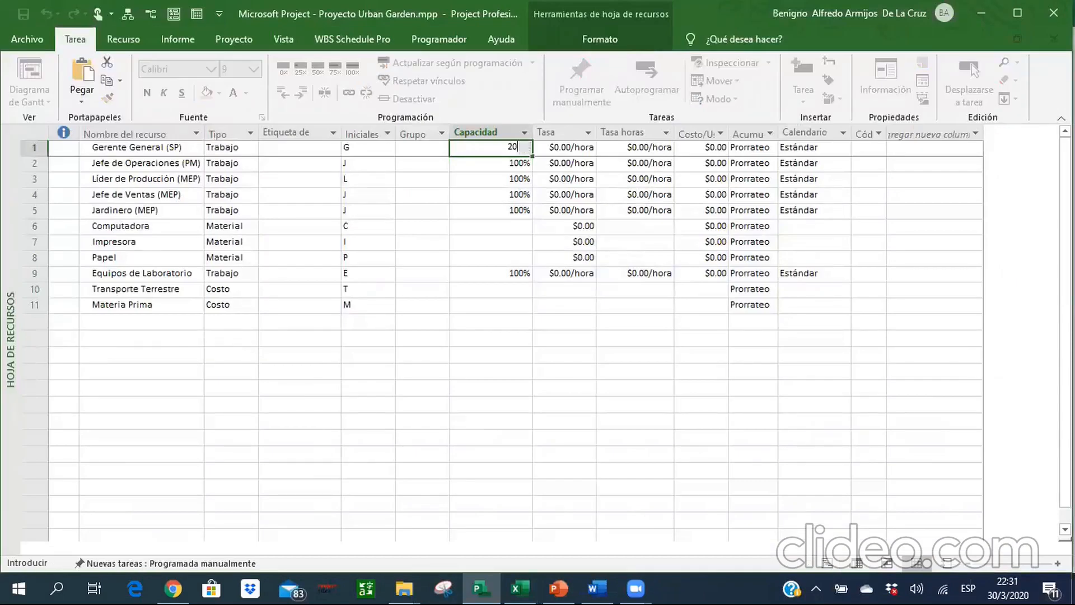
key("Return")
Check the Recursos sheet in Excel and change the resource type of Equipos de Laboratorio to Material in Project.
key("alt+Tab")
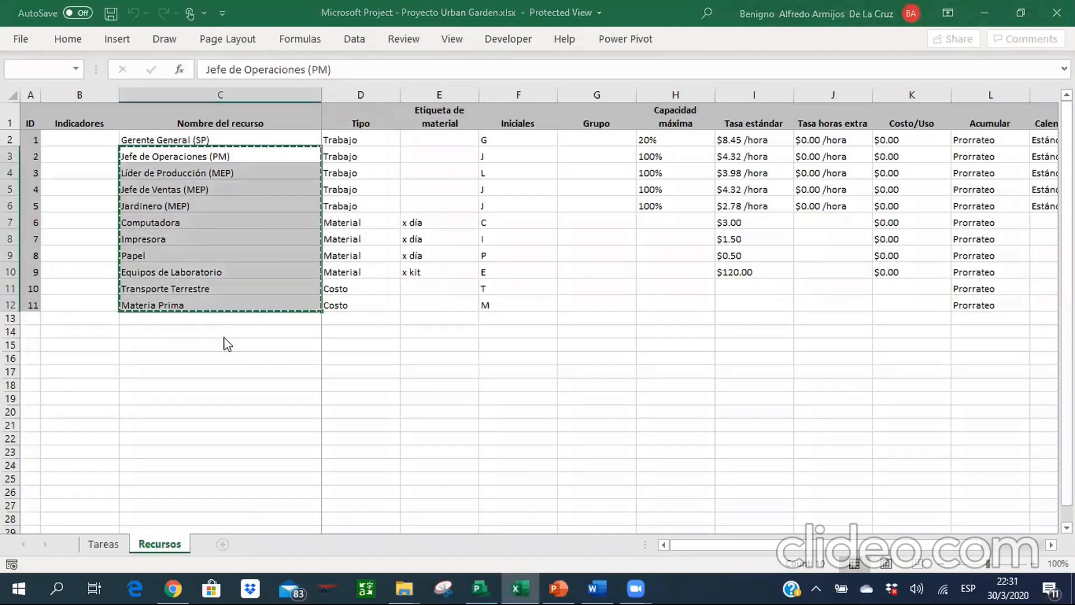
key("alt+Tab")
key("Down")
key("Down")
key("Down")
key("Down")
key("Down")
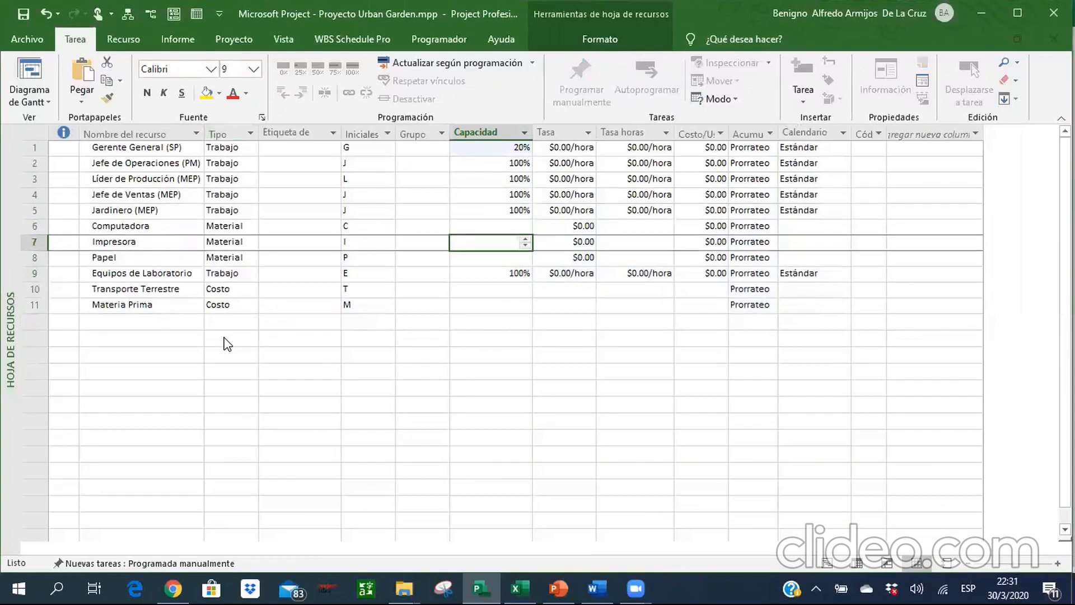
key("Down")
key("Down")
key("Left")
key("Left")
key("Left")
key("Left")
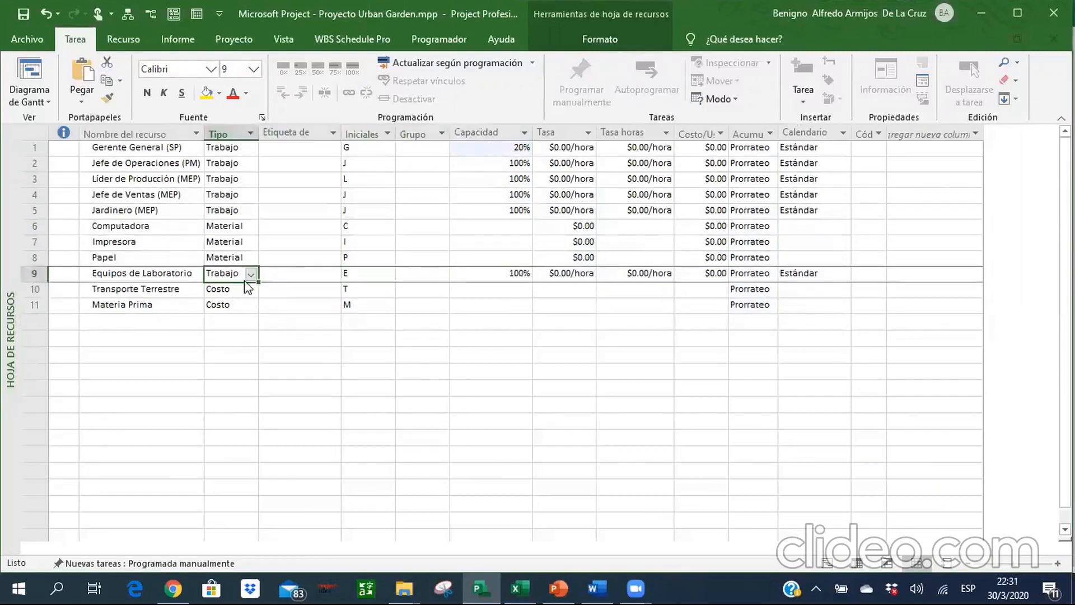
left_click(250, 275)
left_click(240, 300)
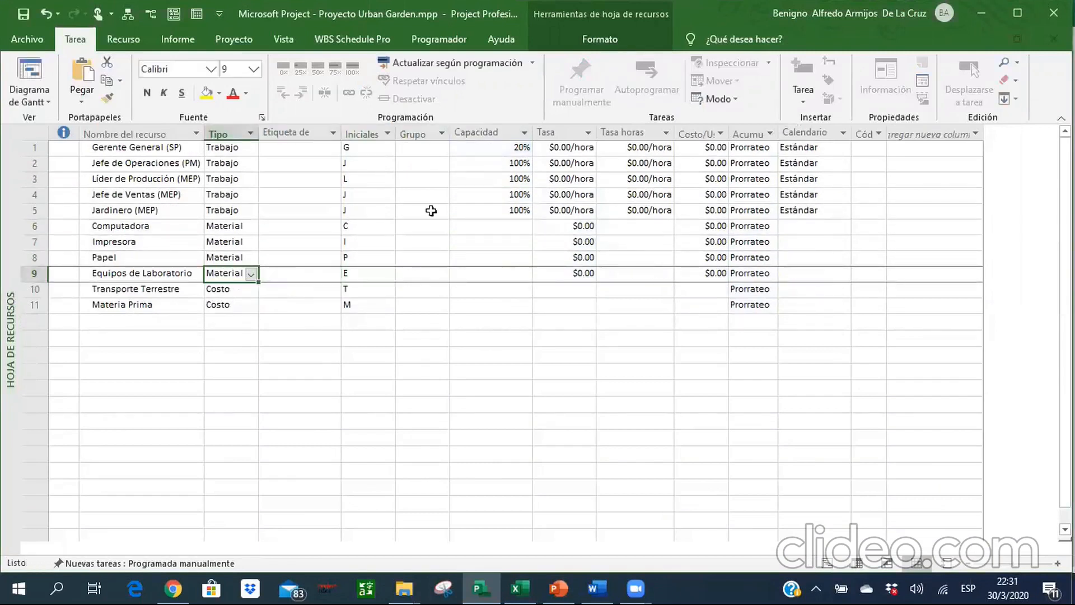
Look up the rate of Gerente General (SP) in Excel and set its standard rate to 8.45/hora in Project.
left_click(432, 211)
key("Right")
key("Right")
key("Up")
key("Up")
key("alt+Tab")
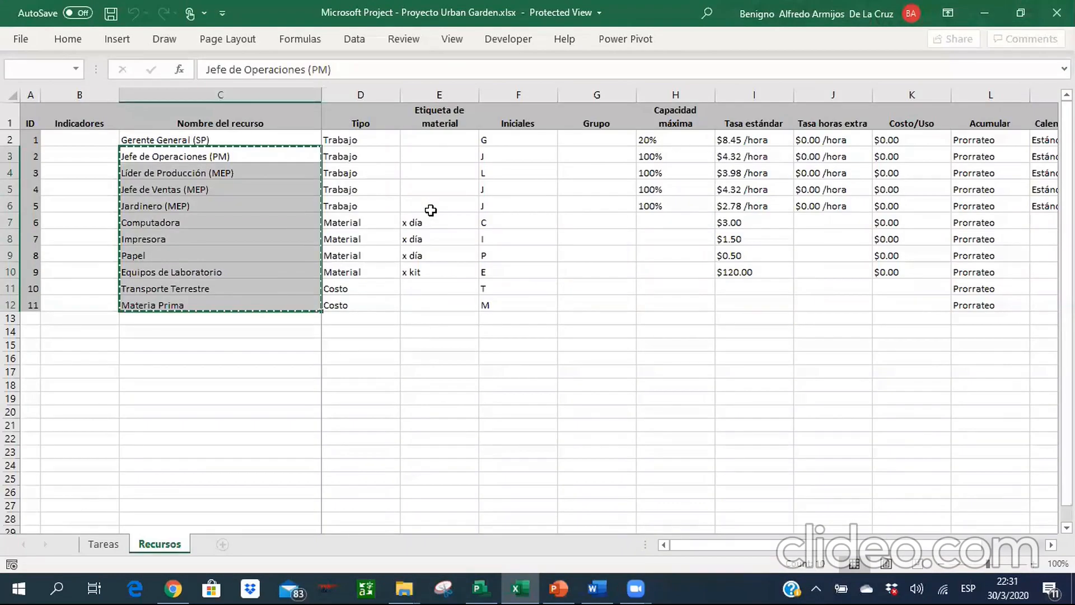
key("alt+Tab")
key("Up")
key("Up")
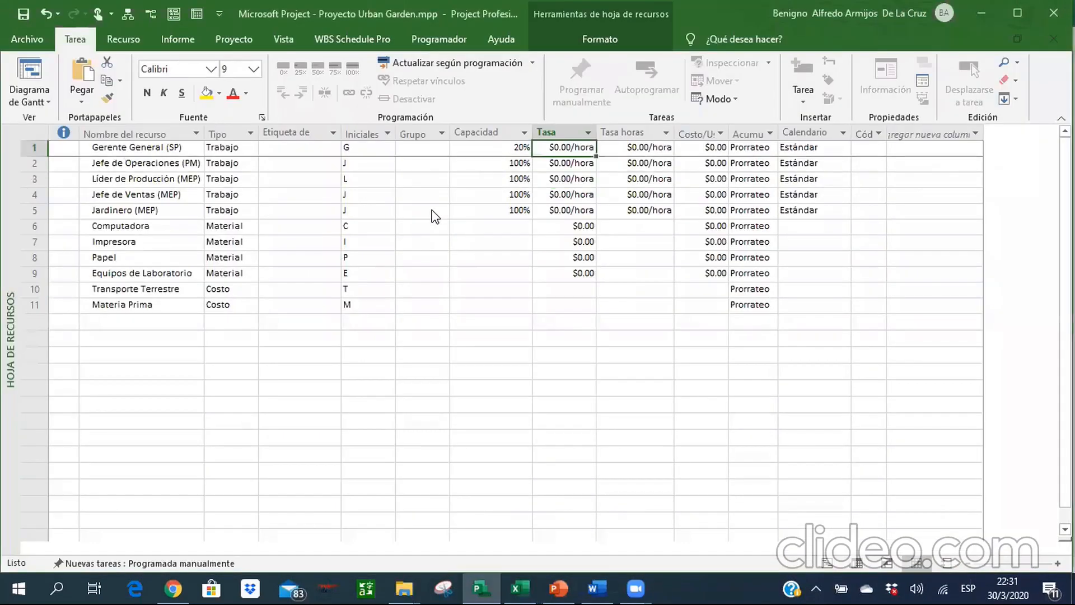
type("8,4")
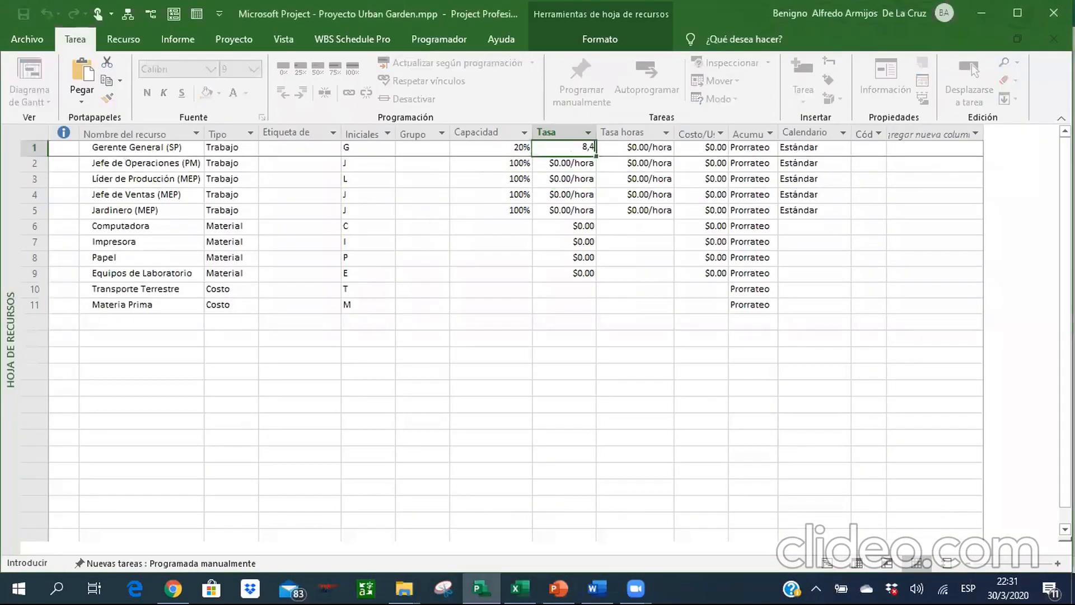
type("5/HR")
key("Return")
key("Return")
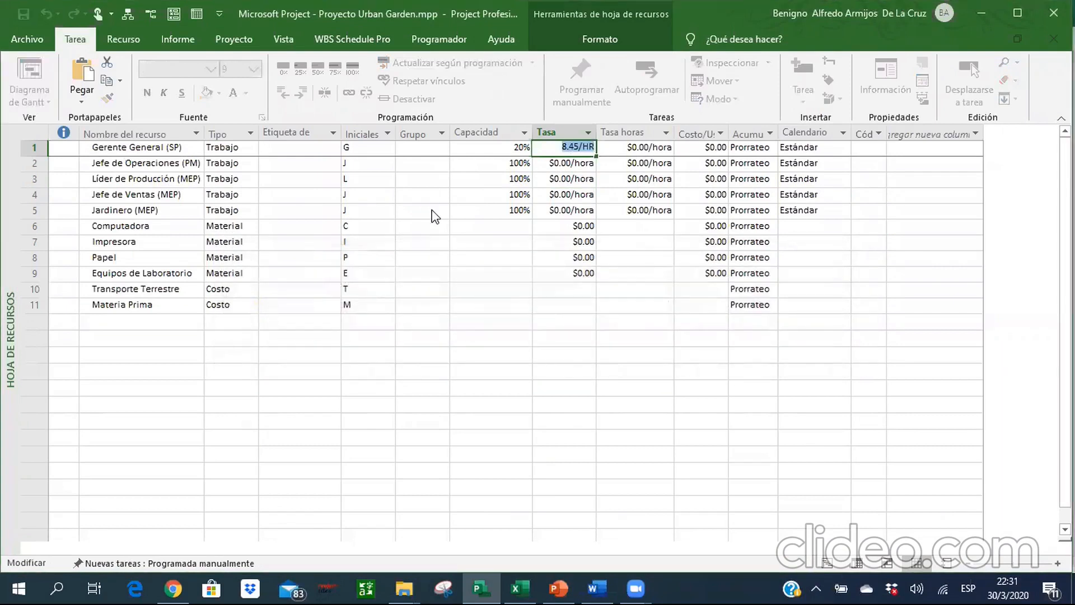
type("8.45 /hora")
key("Return")
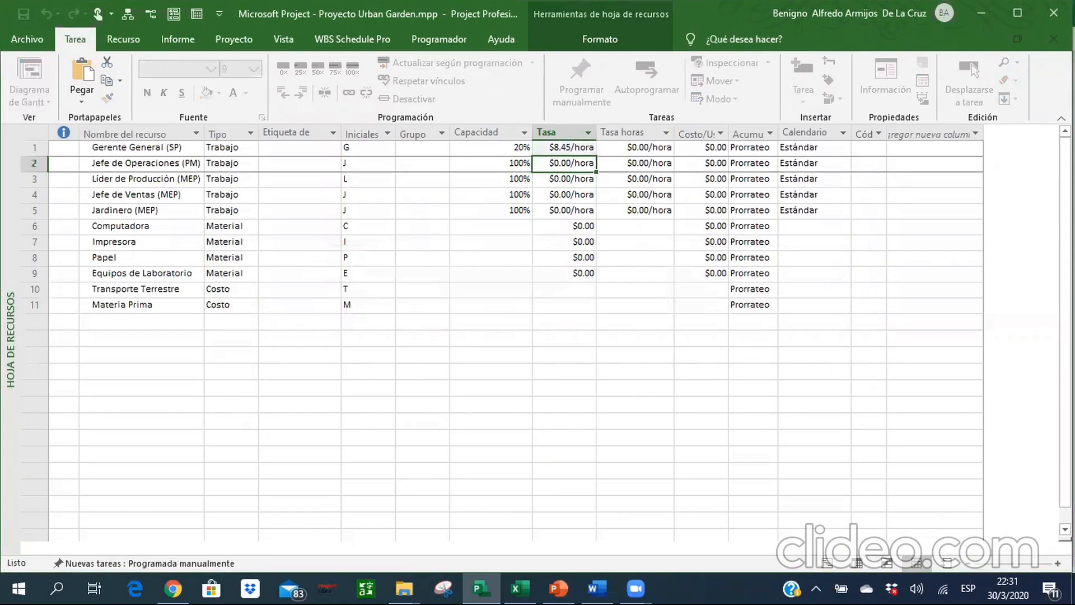
Look up the rate of Jefe de Operaciones (PM) in Excel and set its standard rate to 4.32/hora in Project.
key("alt+Tab")
Look up the rate of Líder de Producción (MEP) in Excel and set its standard rate to 3.98/hora in Project.
key("alt+Tab")
type("4.")
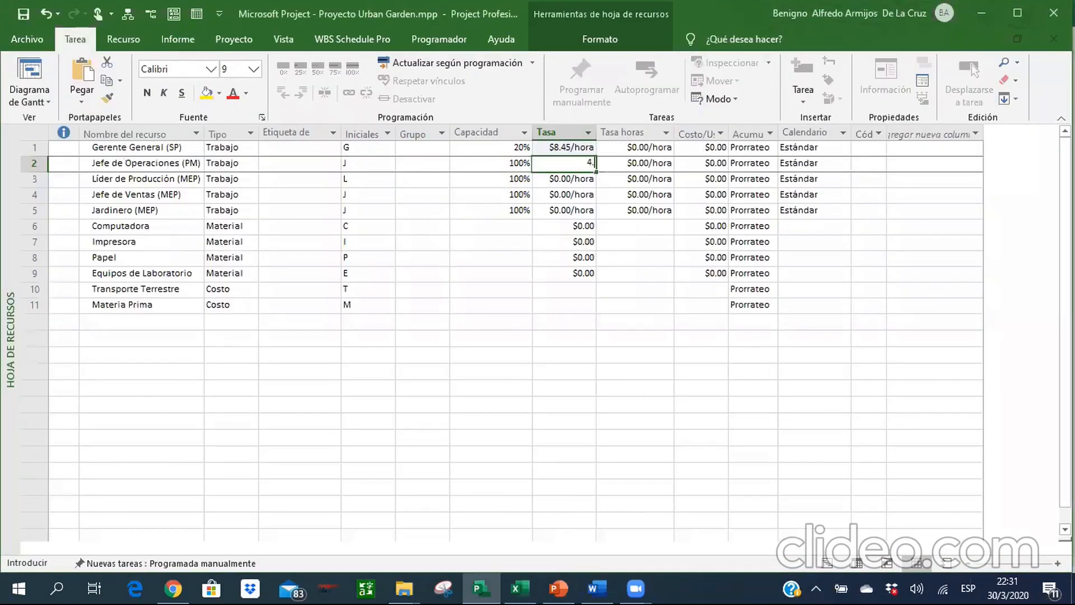
type("32 /hora")
key("Return")
key("alt+Tab")
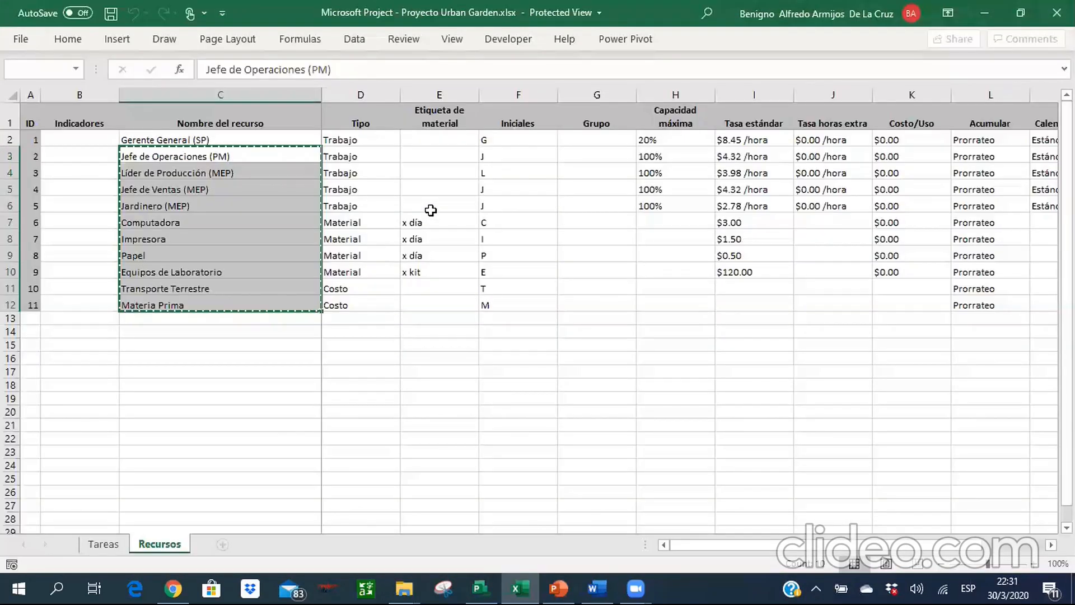
key("alt+Tab")
type("3.98/hora")
key("Return")
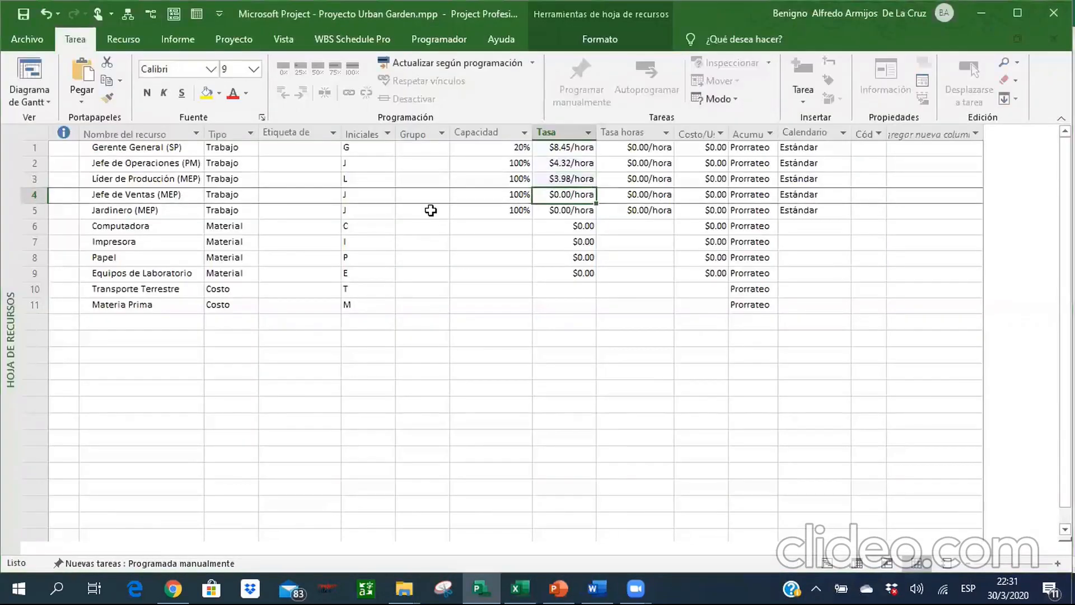
Look up the rate of Jefe de Ventas (MEP) in Excel and set its standard rate to 4.32/hora in Project.
key("alt+Tab")
key("alt+Tab")
key("alt+Tab")
key("alt+Tab")
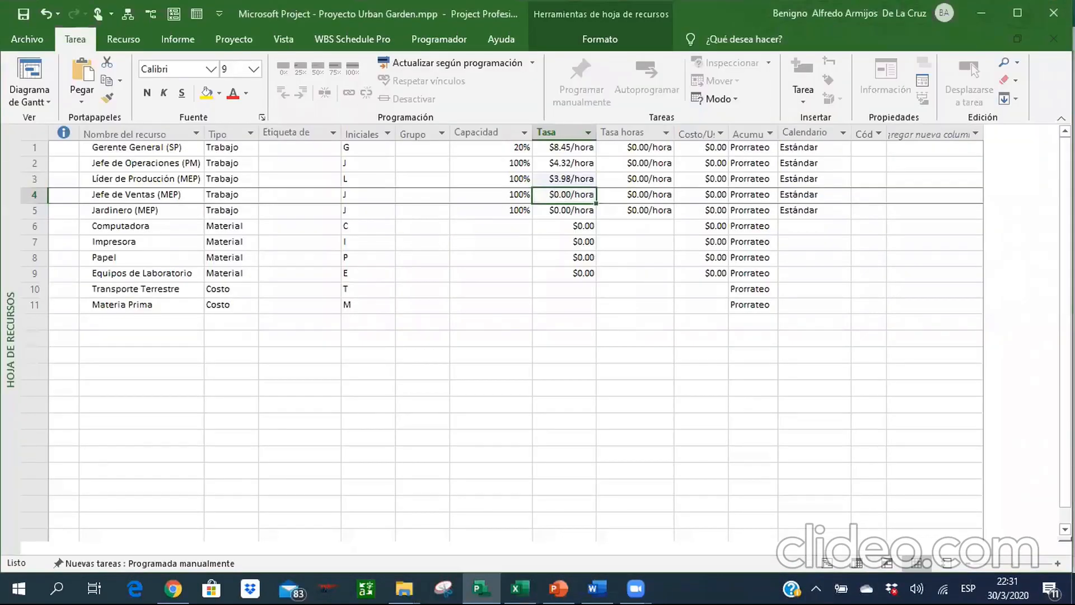
type("4.32 /hora")
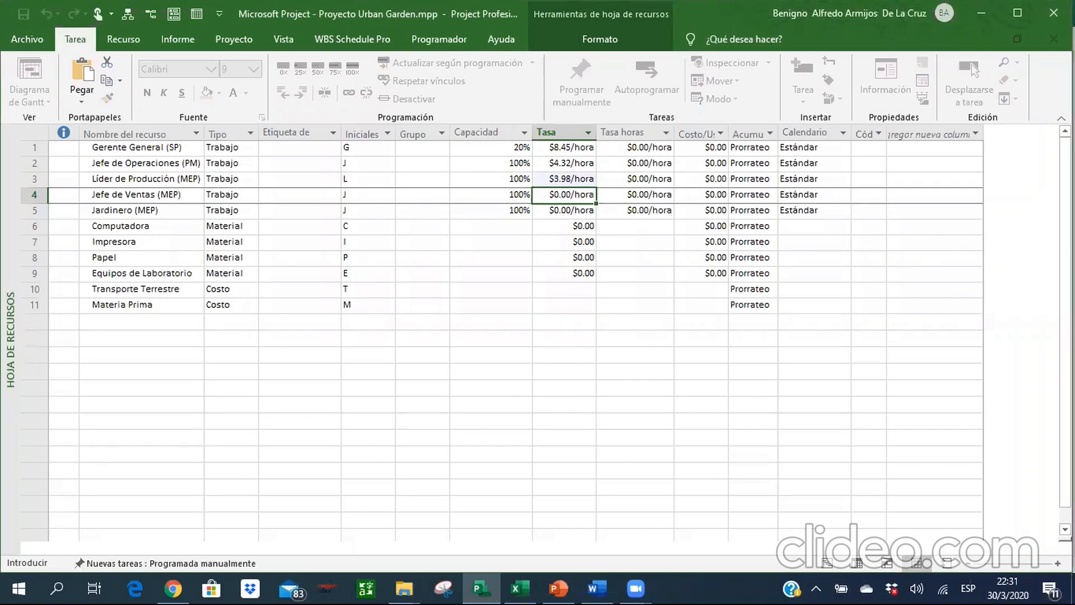
key("Return")
Look up the rate of Jardinero (MEP) in Excel and set its standard rate to 2.78/hora in Project.
key("alt+Tab")
key("alt+Tab")
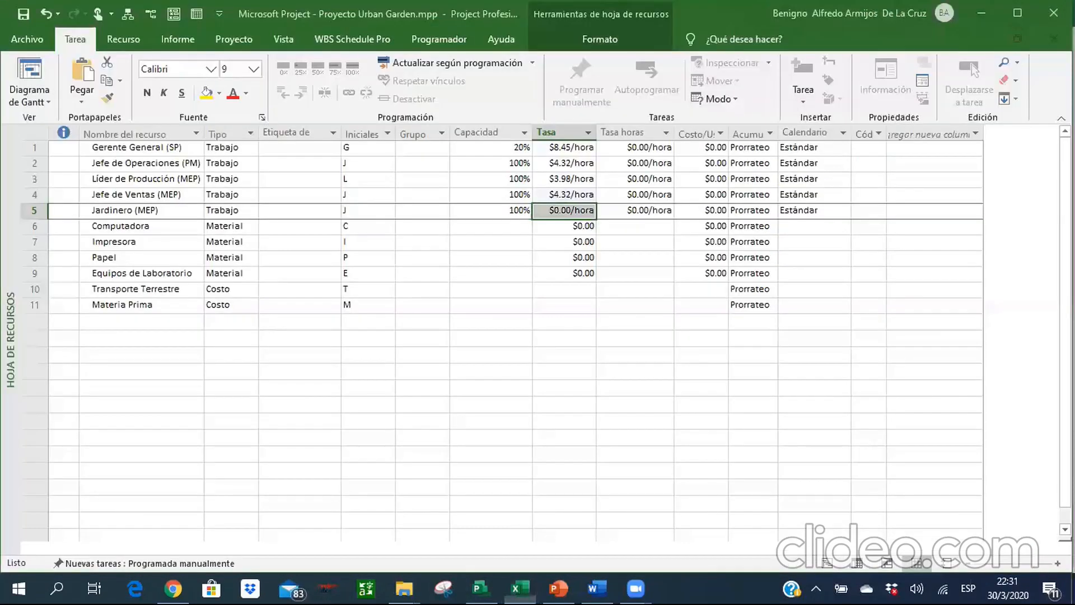
type("2.78/hora")
key("Return")
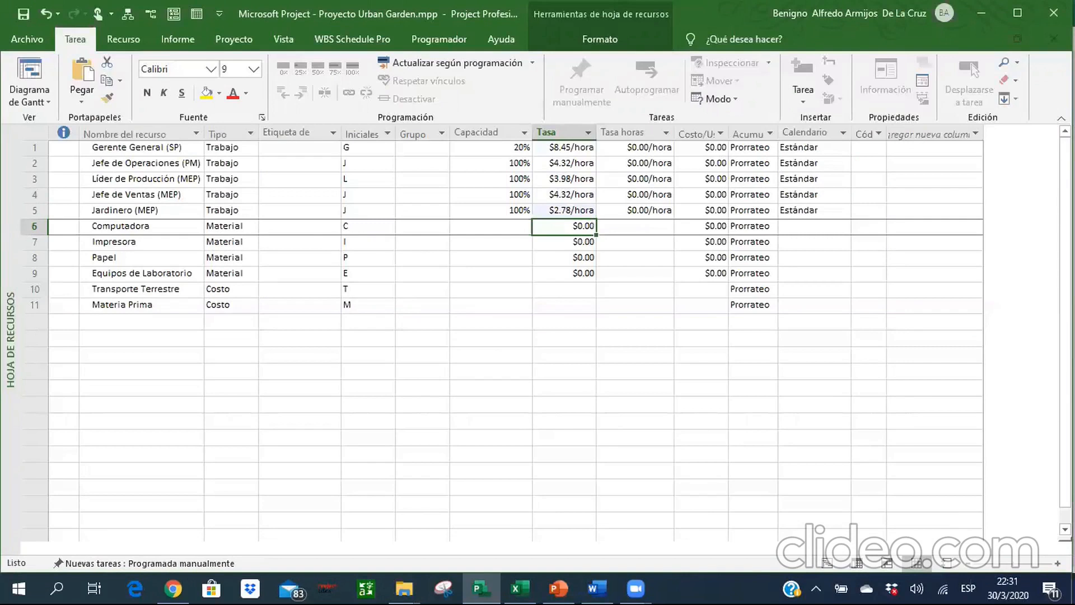
Consult the Recursos sheet in Excel and enter "x día" as the material label of Computadora in Project.
key("alt+Tab")
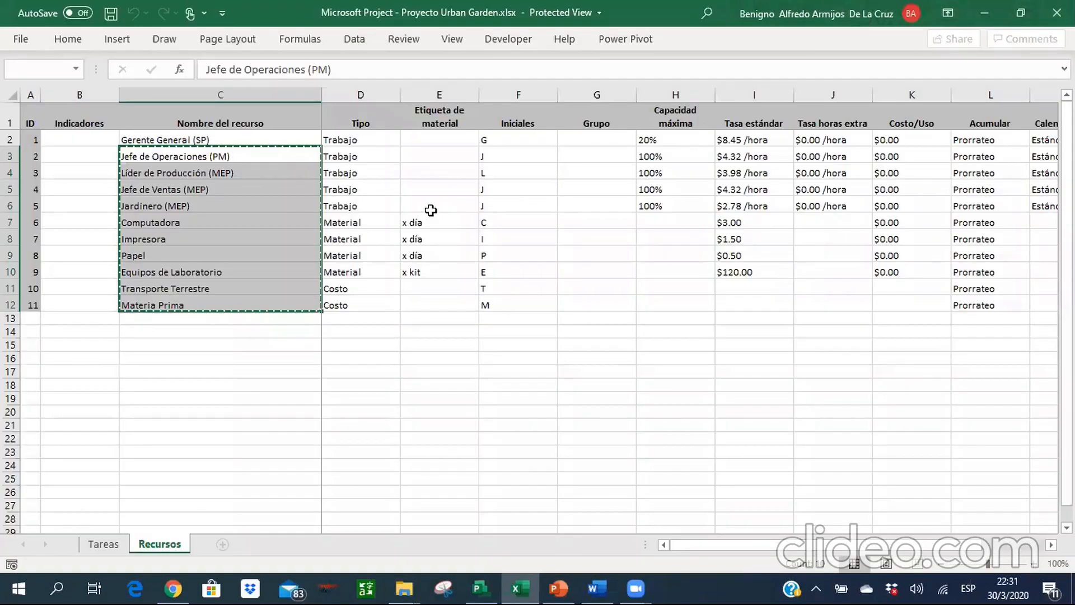
key("alt+Tab")
key("Left")
key("Left")
key("Left")
key("Left")
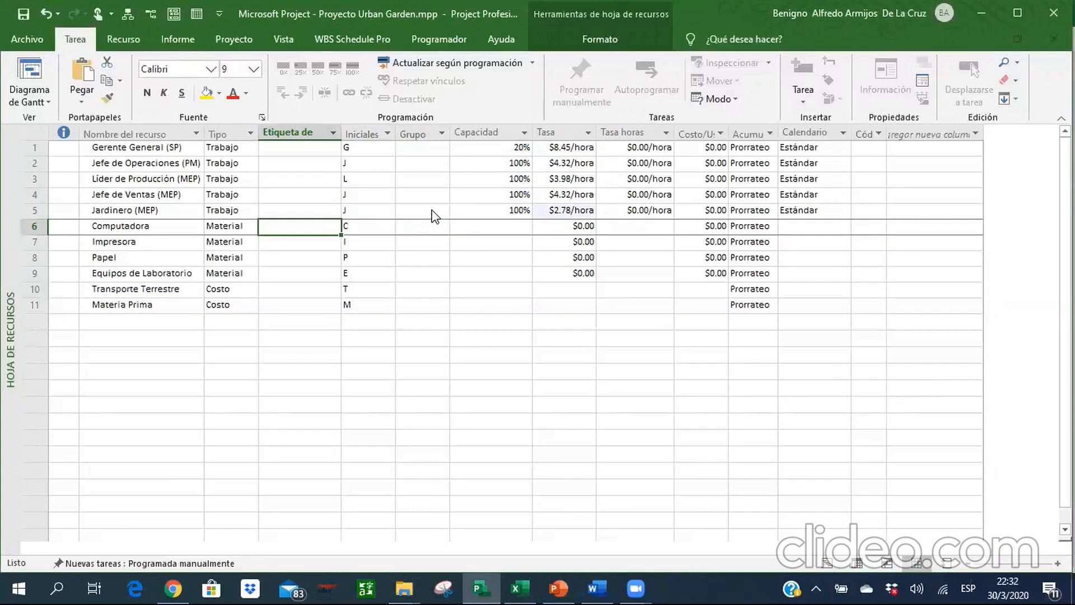
type("*")
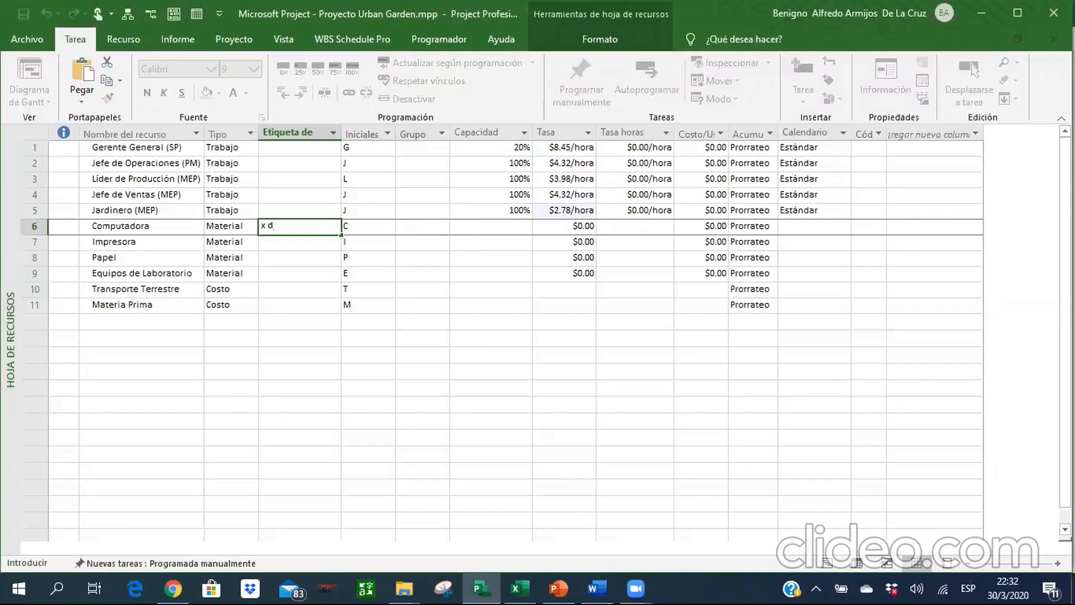
type(" día")
key("Return")
Look up the rate of Computadora in Excel and set its standard rate to 3 in Project.
key("alt+Tab")
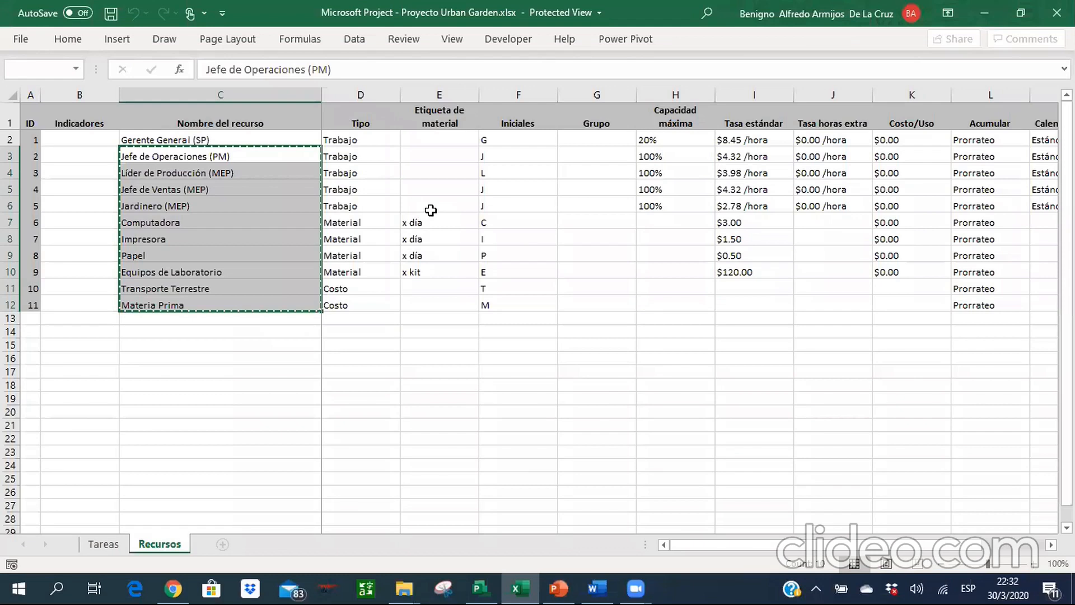
key("alt+Tab")
key("Right")
key("Right")
key("Right")
key("Right")
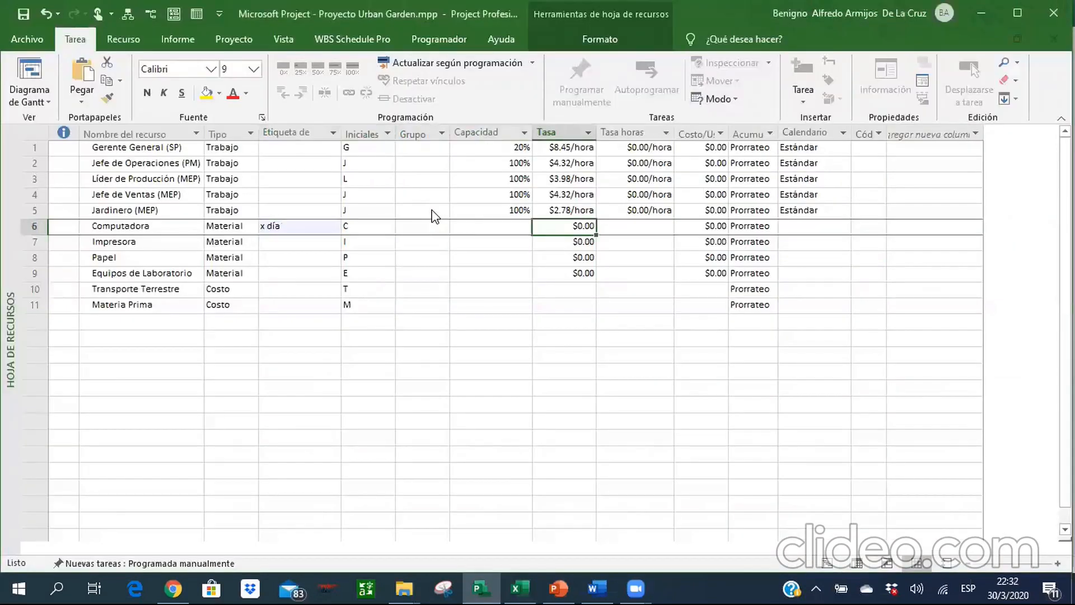
type("3")
key("Return")
Consult the Recursos sheet in Excel and enter "x día" as the material label of Impresora in Project.
key("Left")
key("Left")
key("Left")
key("Left")
key("alt+Tab")
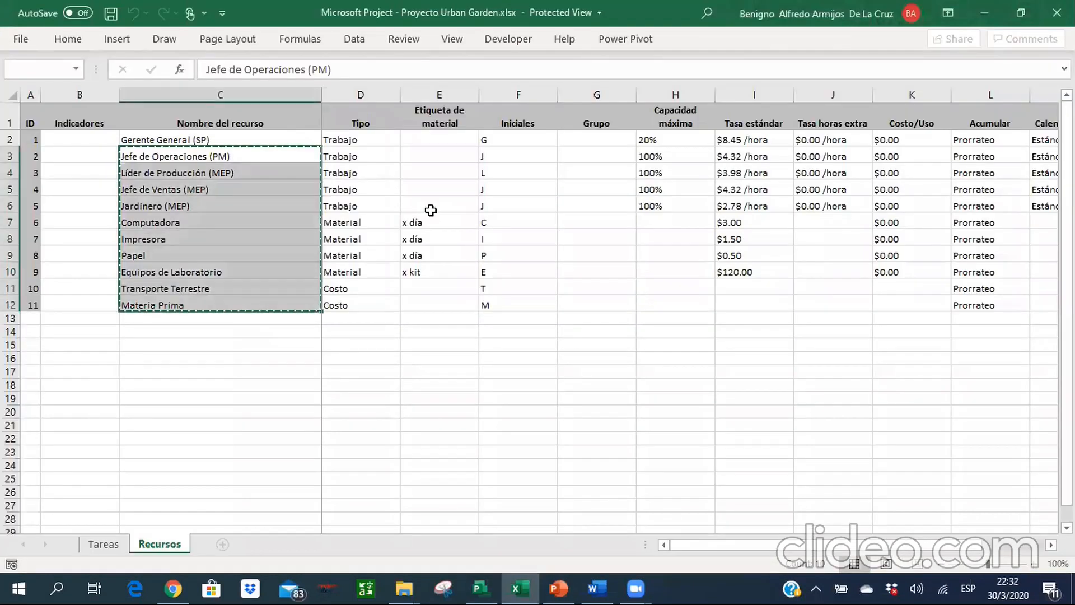
key("alt+Tab")
type("x")
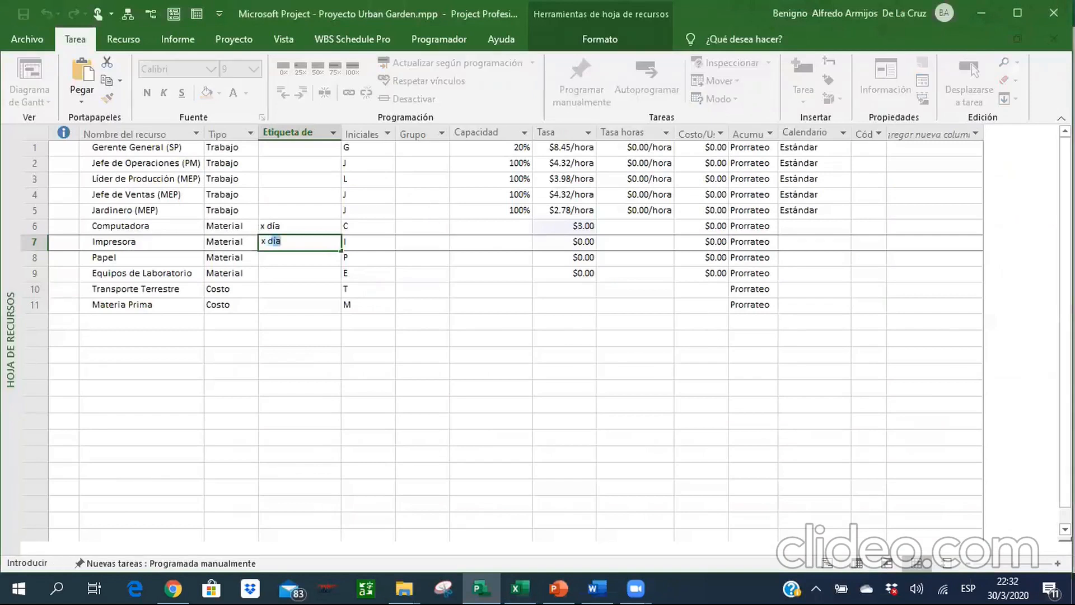
key("Return")
key("Up")
type("d")
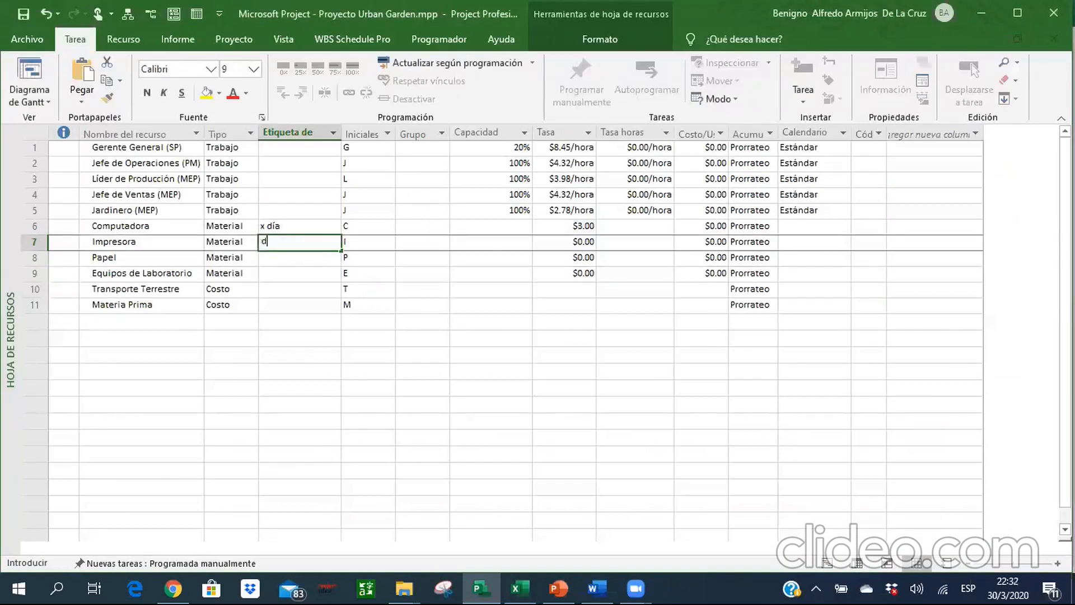
type("+ix día")
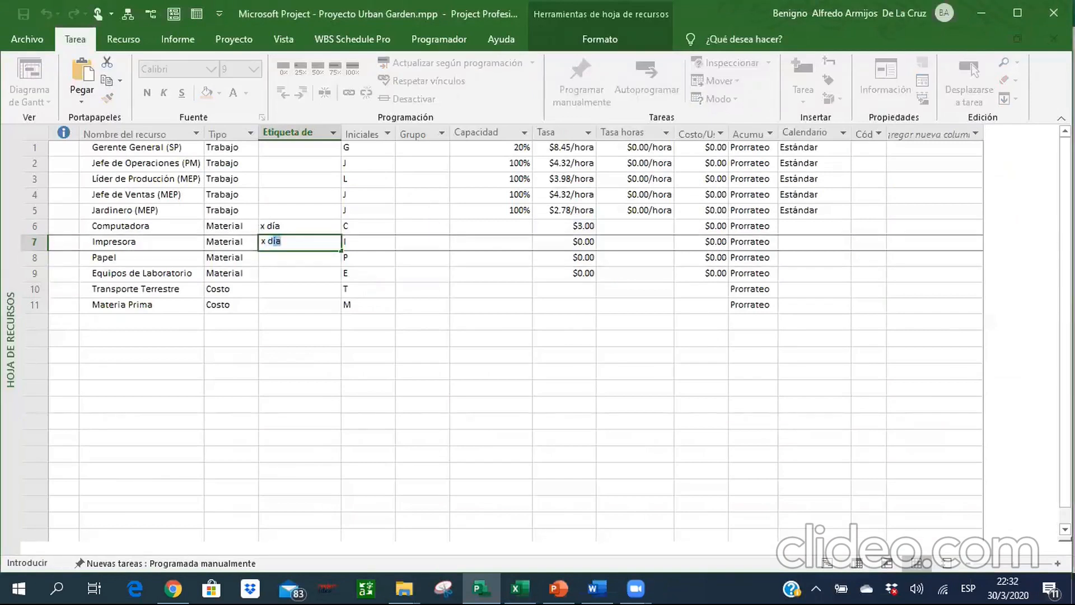
key("Return")
Look up the rate of Impresora in Excel and set its standard rate to 1.5 in Project.
key("Up")
key("Right")
key("Right")
key("Right")
key("Right")
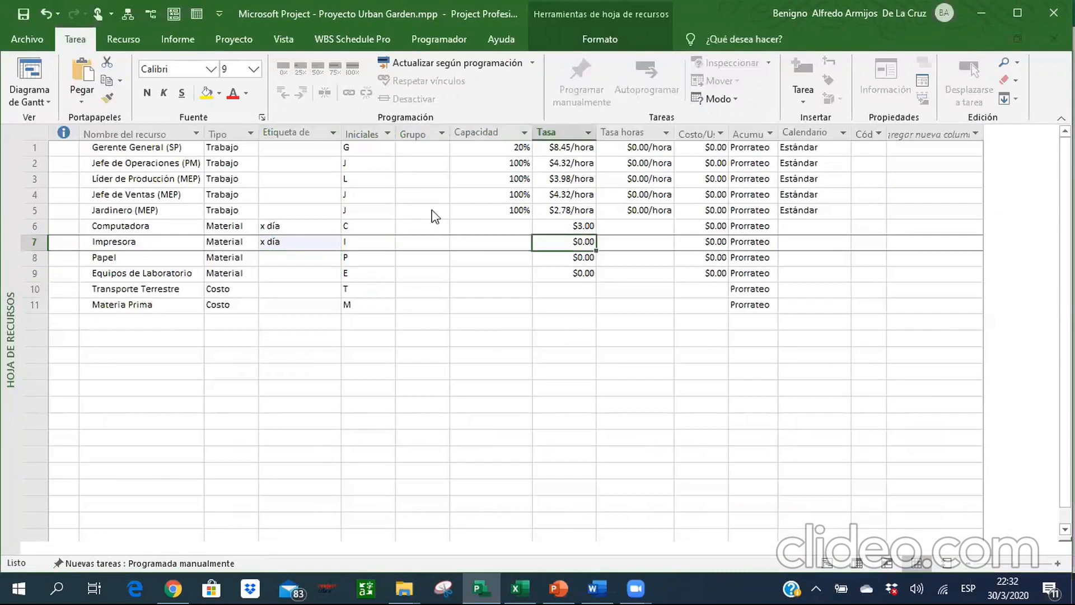
key("alt+Tab")
Consult the Recursos sheet in Excel and enter "x día" as the material label of Papel in Project.
key("alt+Tab")
type("1.5")
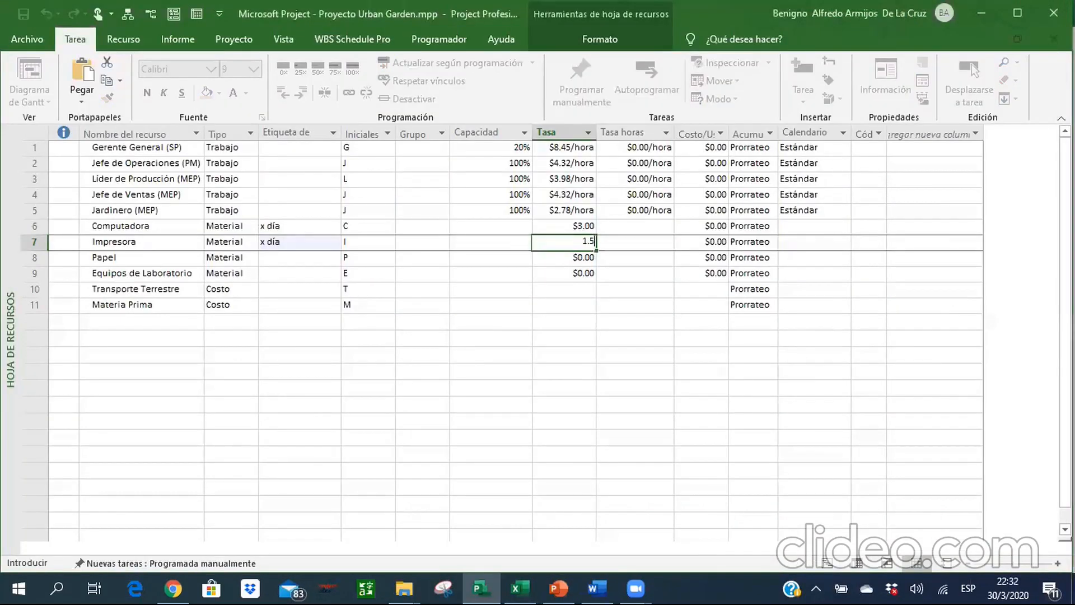
key("Return")
key("Left")
key("Left")
key("Left")
key("Left")
key("alt+Tab")
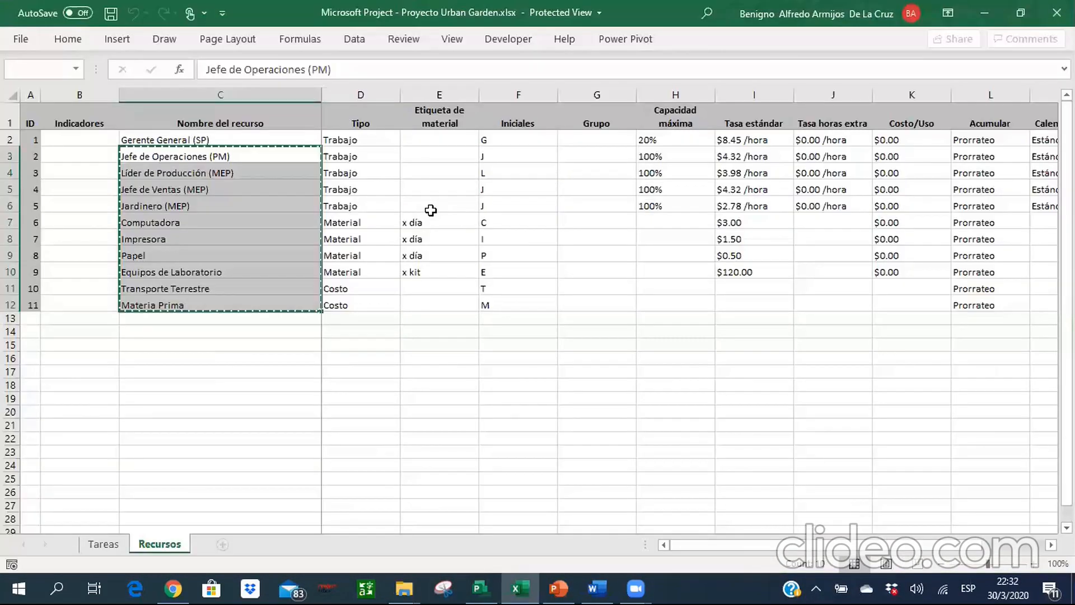
Look up the rate of Papel in Excel and set its standard rate to 0.50 in Project.
key("alt+Tab")
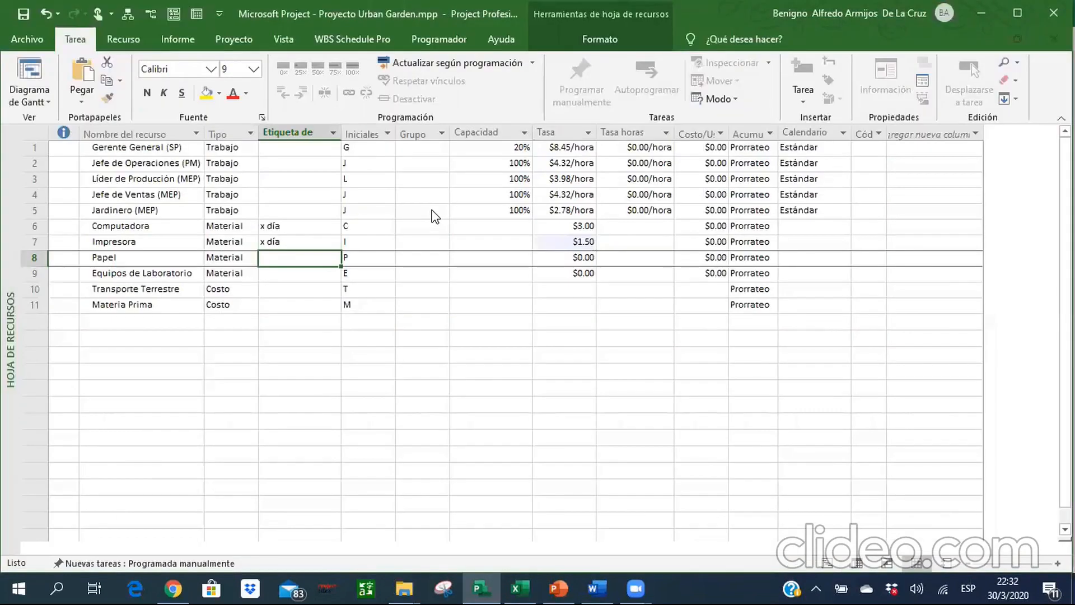
type("x")
key("Return")
key("Down")
key("Up")
key("Up")
key("Right")
key("Right")
key("Right")
key("Right")
key("alt+Tab")
key("alt+Tab")
type("0.50")
key("Return")
Consult the Recursos sheet in Excel and enter "x kit" as the material label of Equipos de Laboratorio in Project.
key("Left")
key("Left")
key("Left")
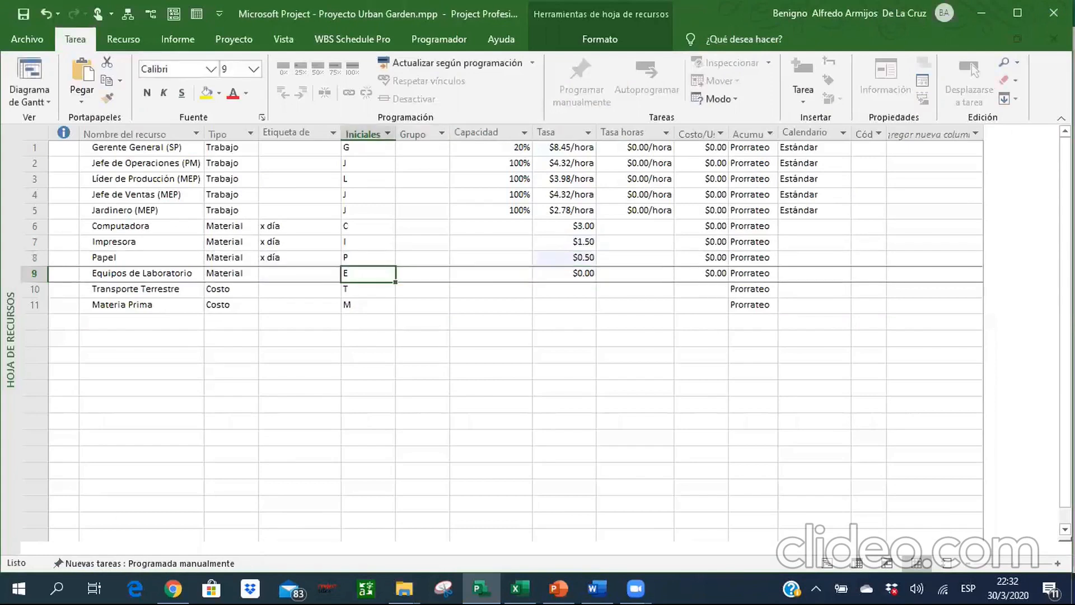
key("alt+Tab")
key("alt+Tab")
type("x kit")
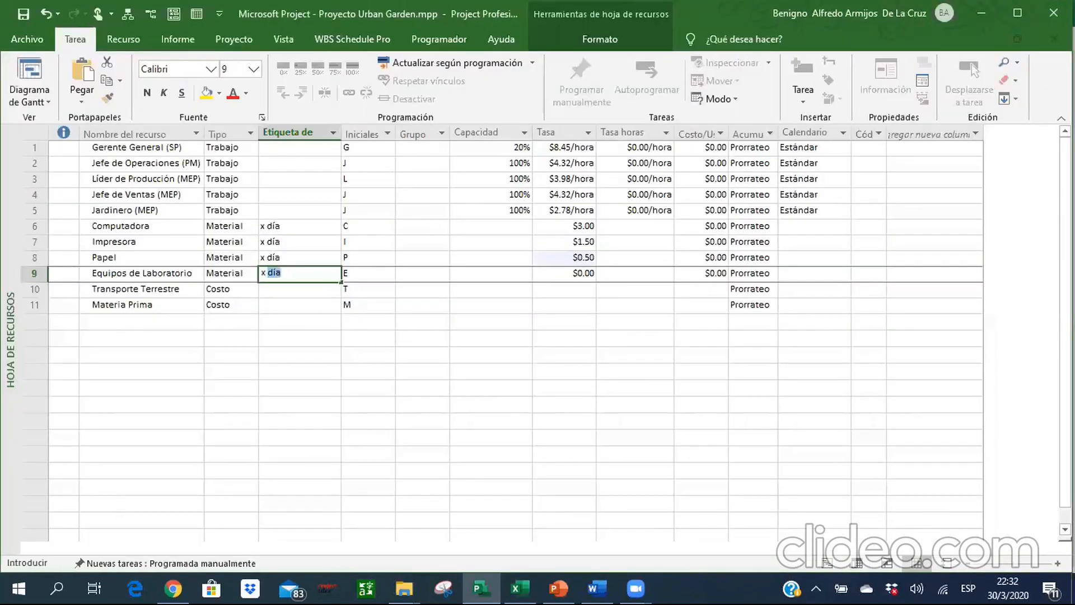
key("Return")
Look up the rate of Equipos de Laboratorio in Excel and set its standard rate to 120 in Project.
key("Up")
key("Right")
key("Right")
key("Right")
key("Right")
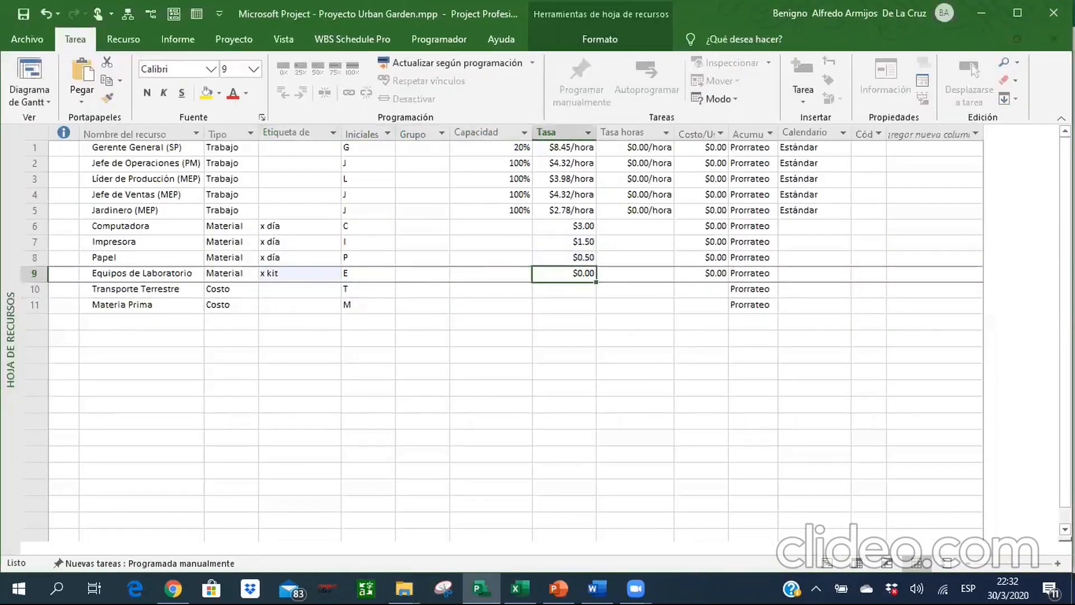
key("alt+Tab")
Check the cost and material resource rows of the Project resource sheet against the Recursos sheet in Excel.
key("alt+Tab")
type("120")
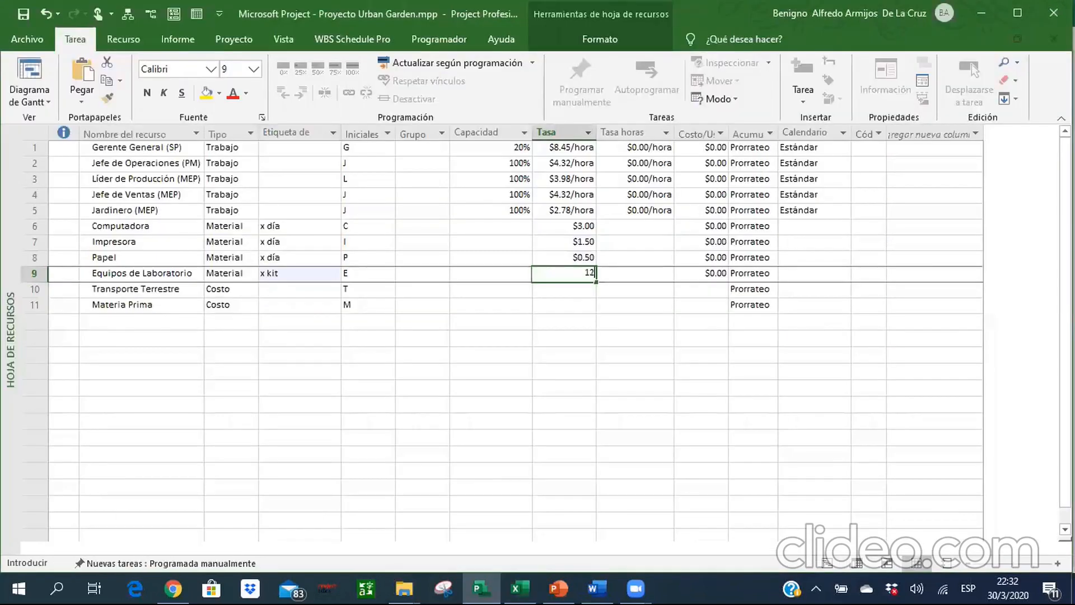
key("Return")
key("alt+Tab")
key("alt+Tab")
key("Left")
key("Left")
key("Left")
key("Left")
key("Left")
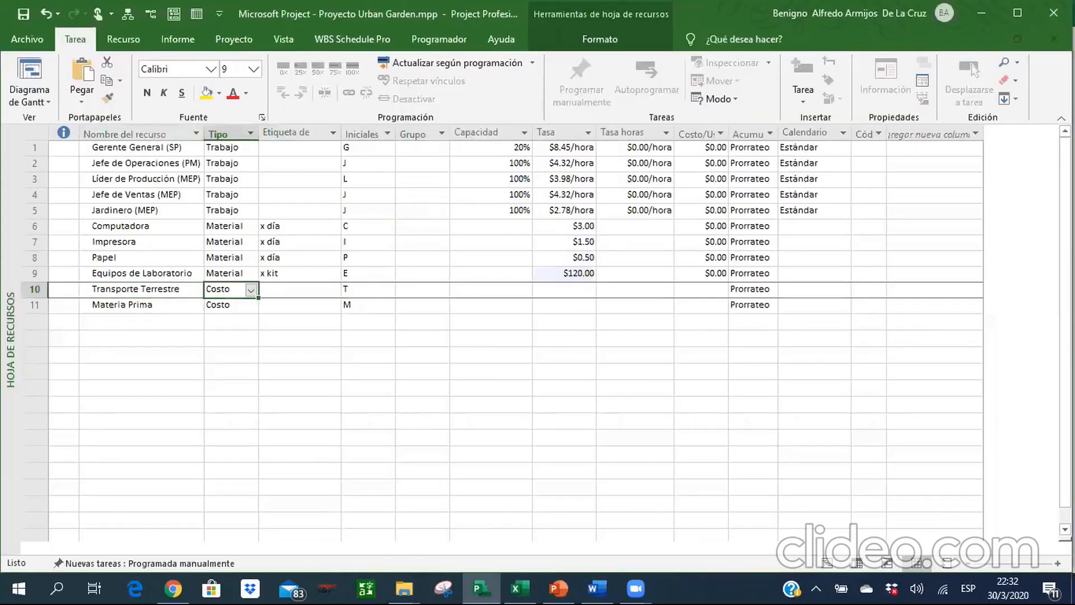
key("Right")
key("Right")
key("Right")
key("Right")
key("Right")
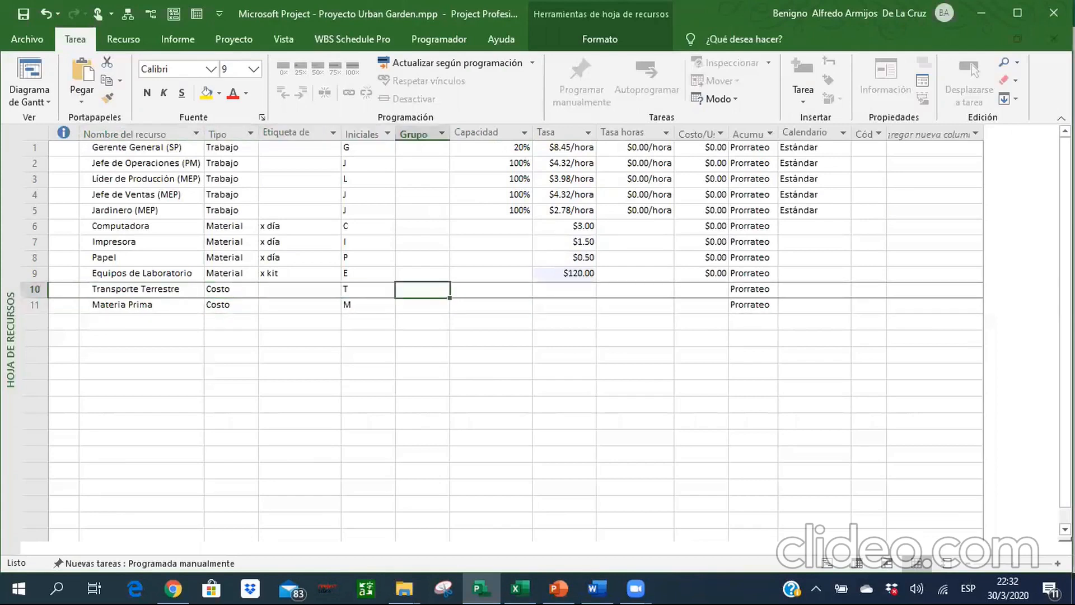
key("Right")
key("Left")
key("Left")
key("Left")
key("Left")
key("Left")
key("Left")
key("Left")
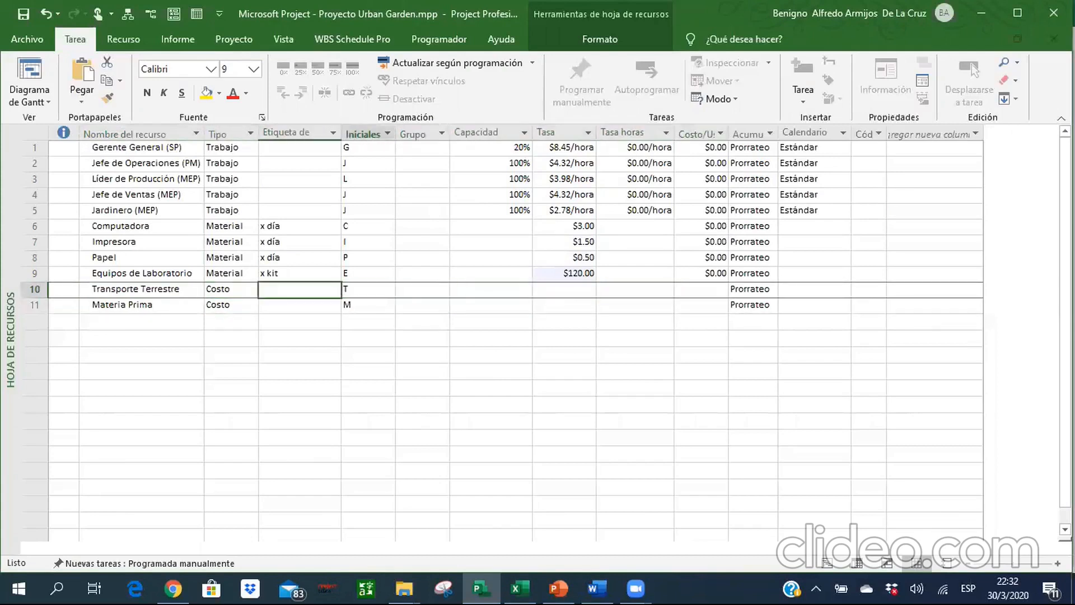
key("Up")
key("Up")
key("Up")
key("Up")
key("Up")
key("Up")
key("Up")
key("Up")
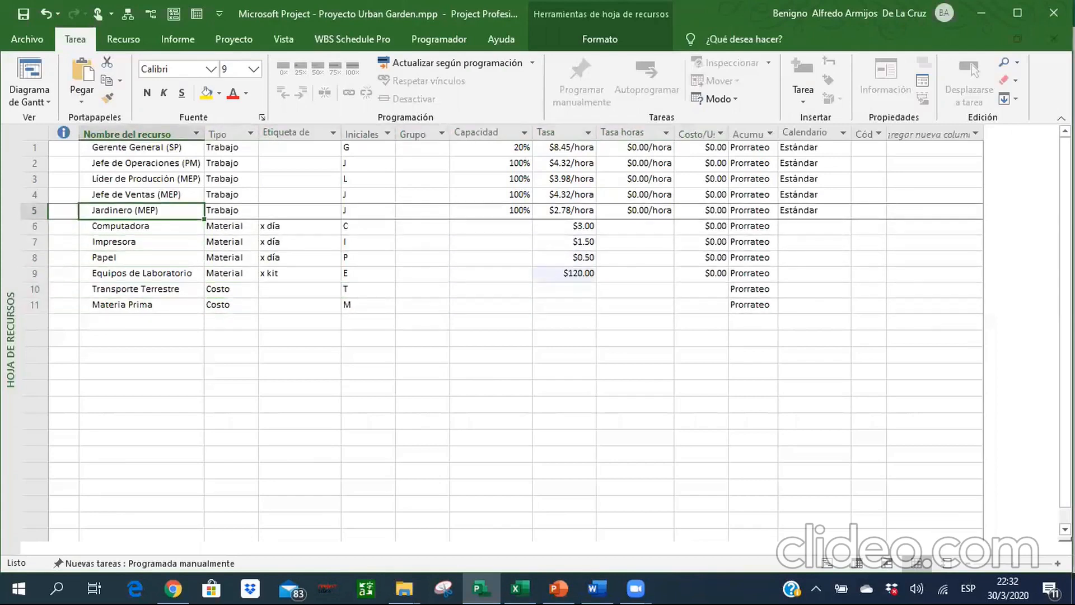
key("Down")
key("Down")
key("Down")
key("Down")
key("Right")
key("Right")
key("Right")
key("Right")
key("Right")
key("Right")
key("Right")
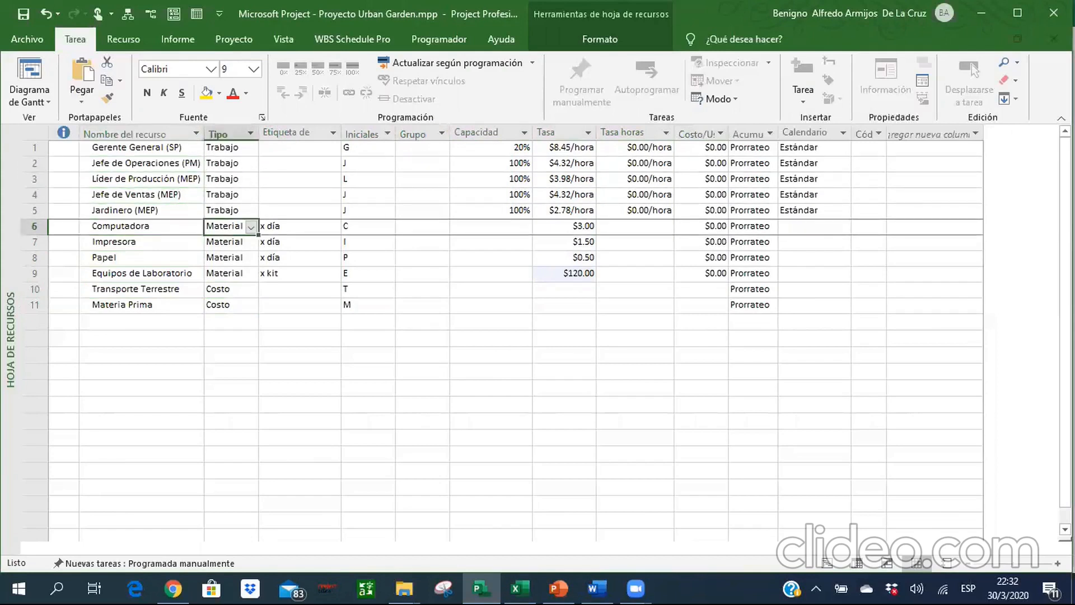
key("Right")
key("Right")
key("Right")
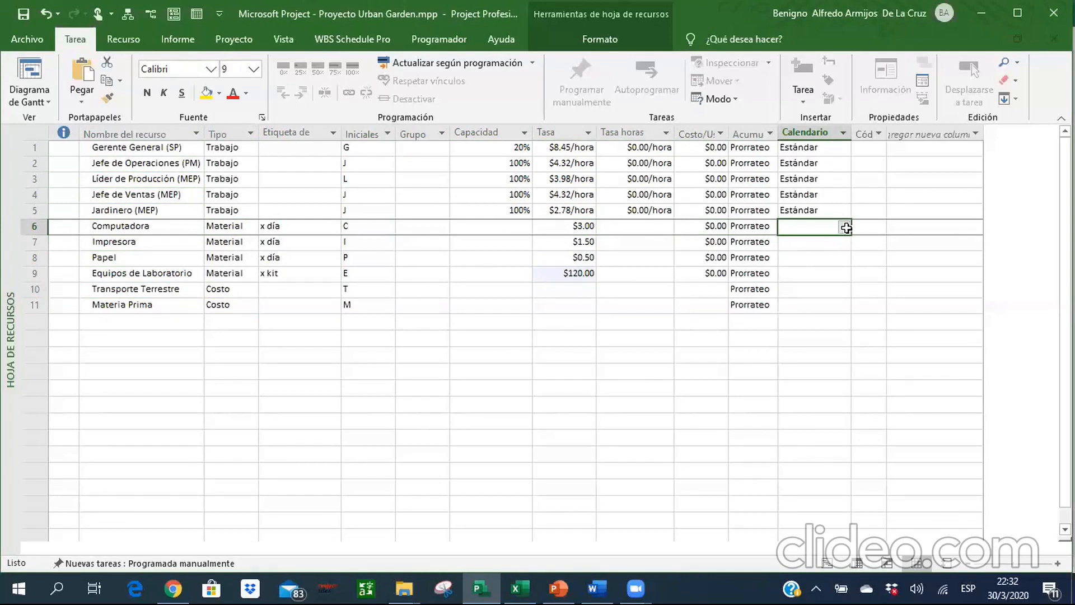
Return to the Gantt chart view in Project and go to the row of task Gestionar la Integración del Proyecto.
left_click(822, 562)
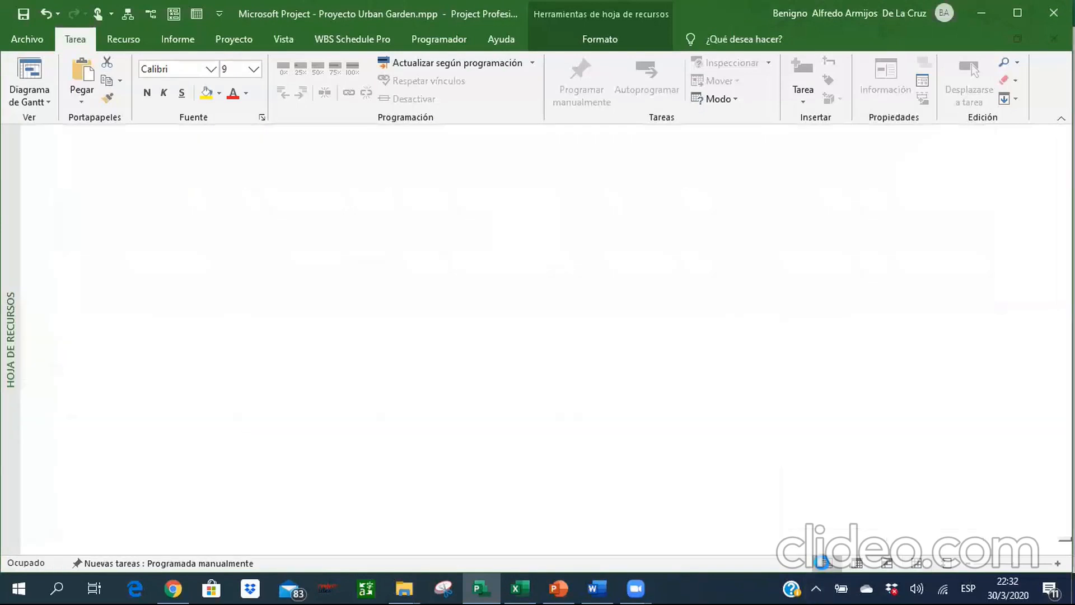
left_click(372, 228)
key("Up")
key("Tab")
key("Tab")
key("Tab")
key("Tab")
key("Tab")
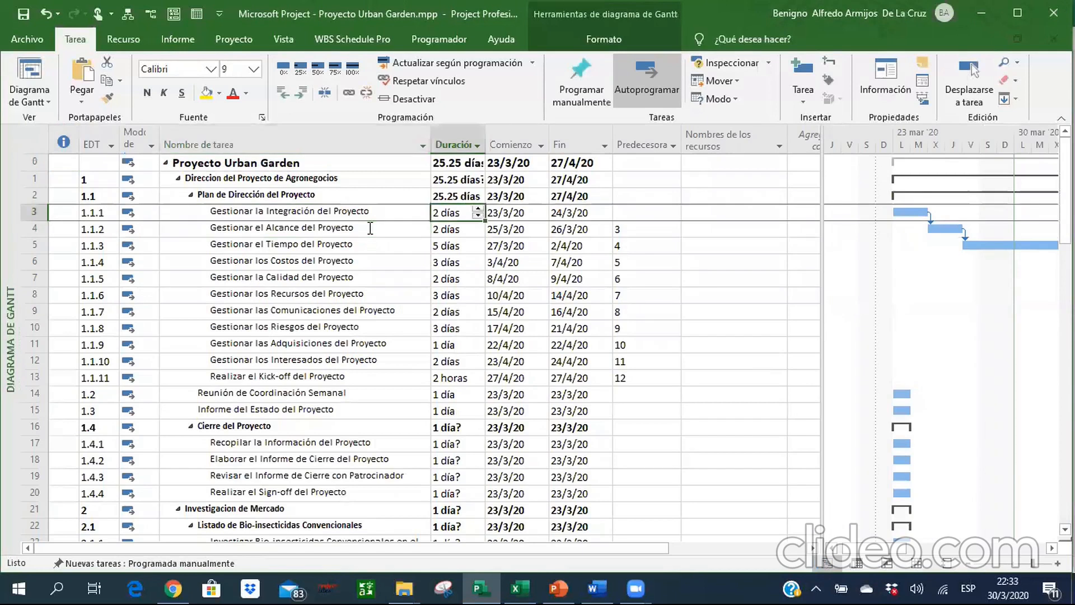
Look up the resource names of Gestionar la Integración del Proyecto in the Tareas sheet in Excel.
key("alt+Tab")
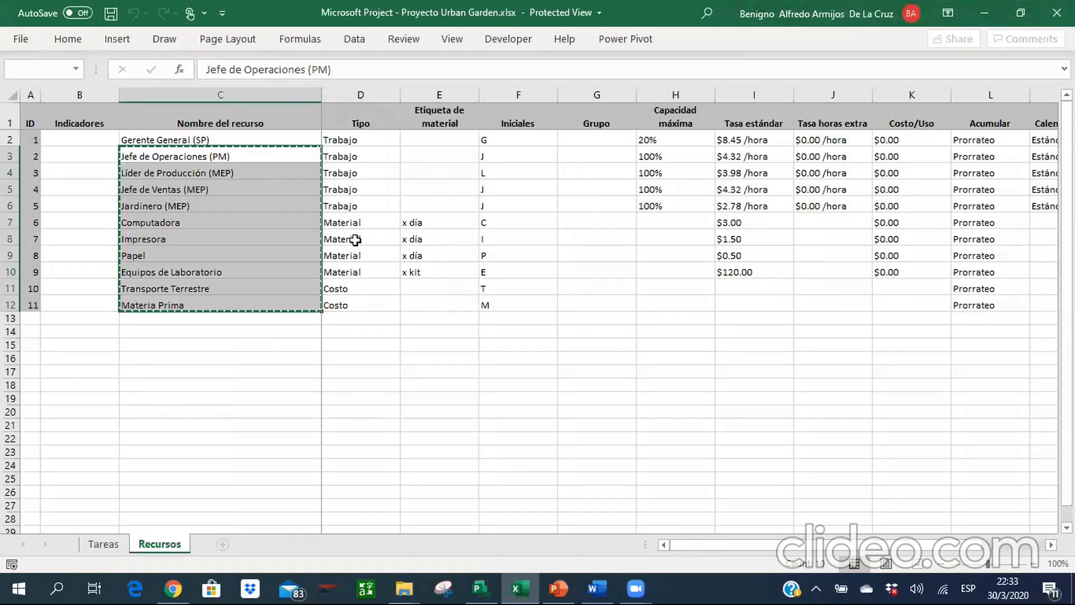
left_click(121, 545)
key("Up")
key("Up")
key("Up")
key("Up")
key("Up")
key("Up")
key("Up")
key("Up")
key("Right")
key("Right")
key("Right")
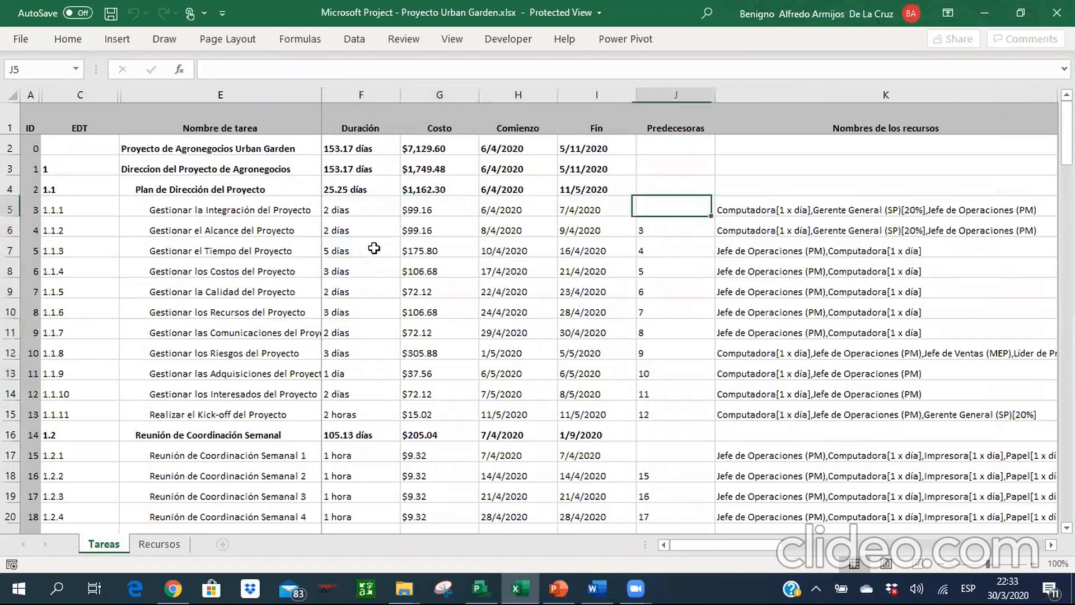
key("Right")
key("Right")
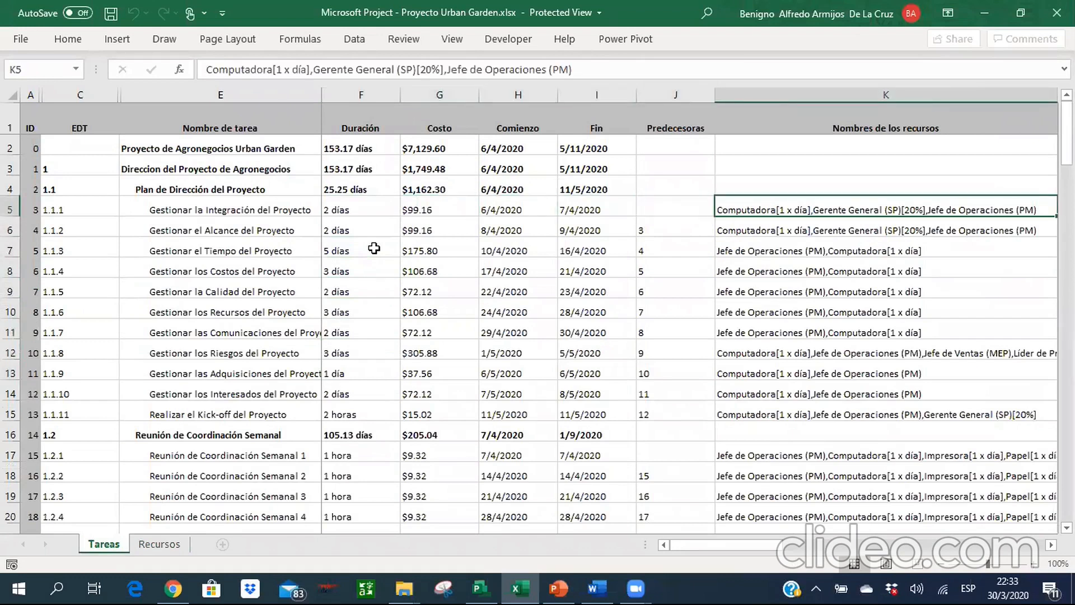
In Project, assign Gerente General (SP), Jefe de Operaciones (PM) and Computadora to Gestionar la Integración del Proyecto and widen the resource names column.
key("alt+Tab")
key("alt+Tab")
key("alt+Tab")
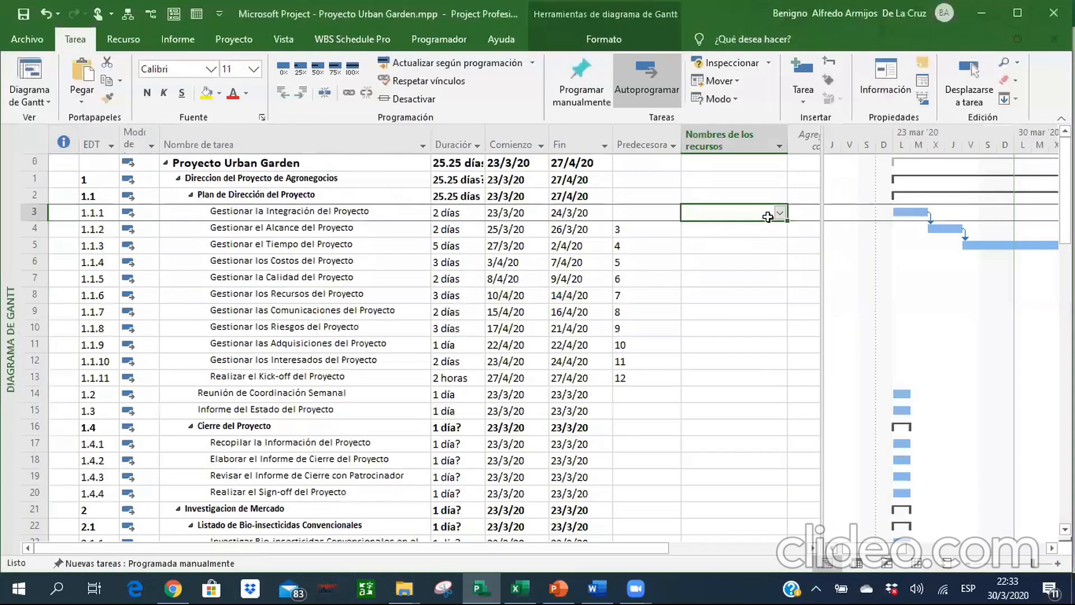
left_click(779, 213)
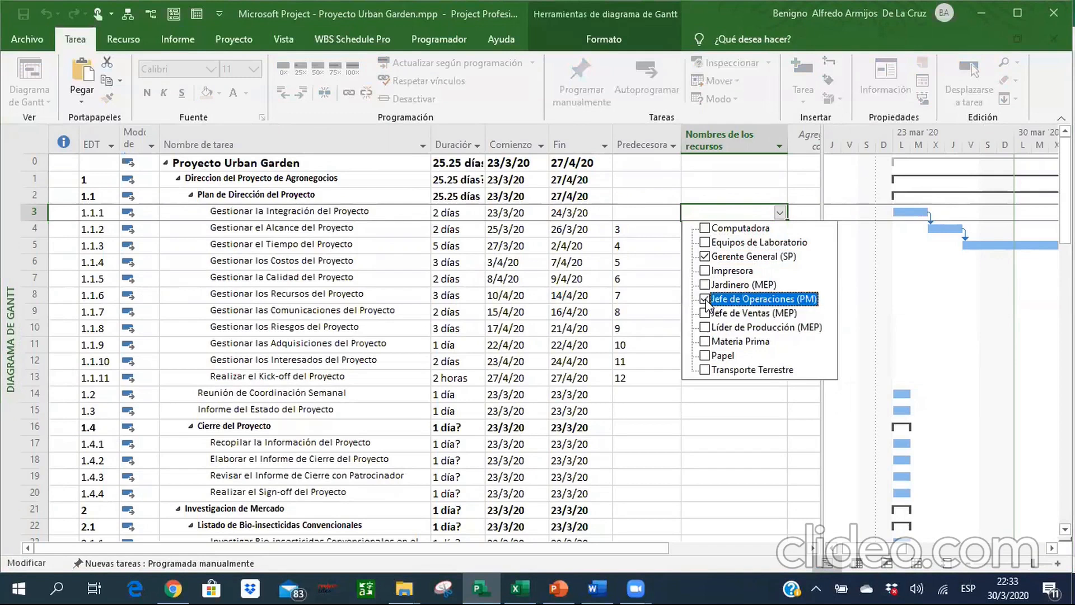
left_click(705, 228)
key("Return")
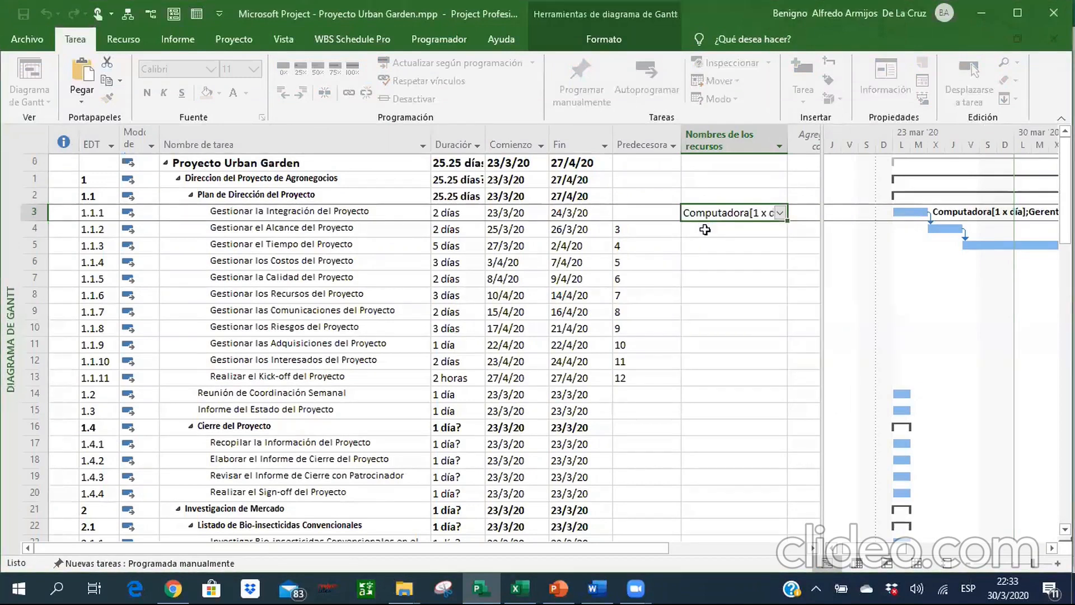
left_click_drag(819, 250, 957, 257)
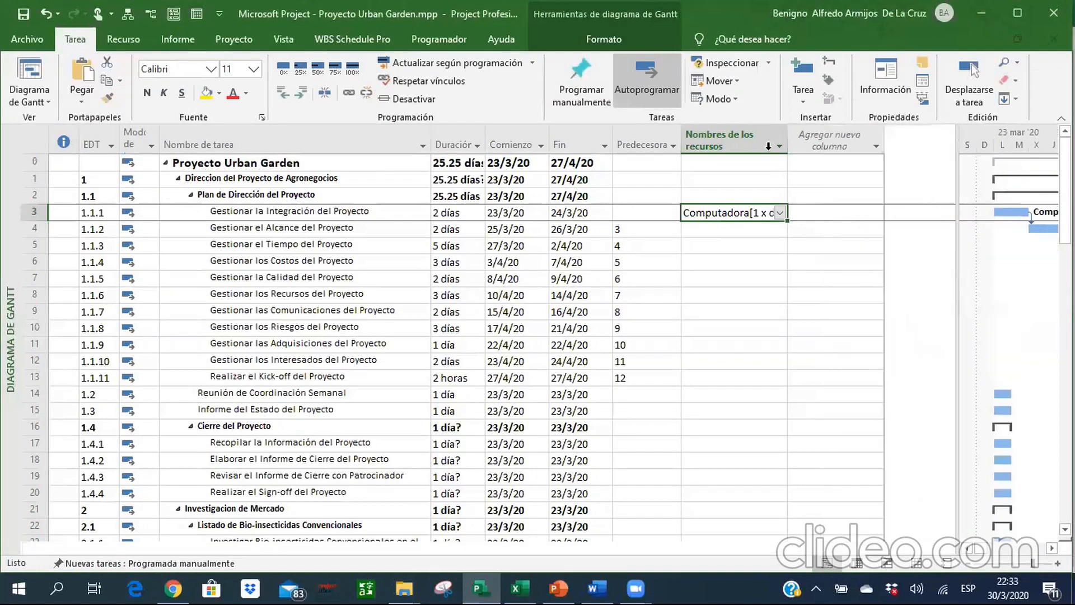
left_click_drag(788, 138, 810, 146)
Consult the Tareas sheet in Excel and assign Computadora, Gerente General (SP) and Jefe de Operaciones (PM) to Gestionar el Alcance del Proyecto in Project.
left_click(717, 231)
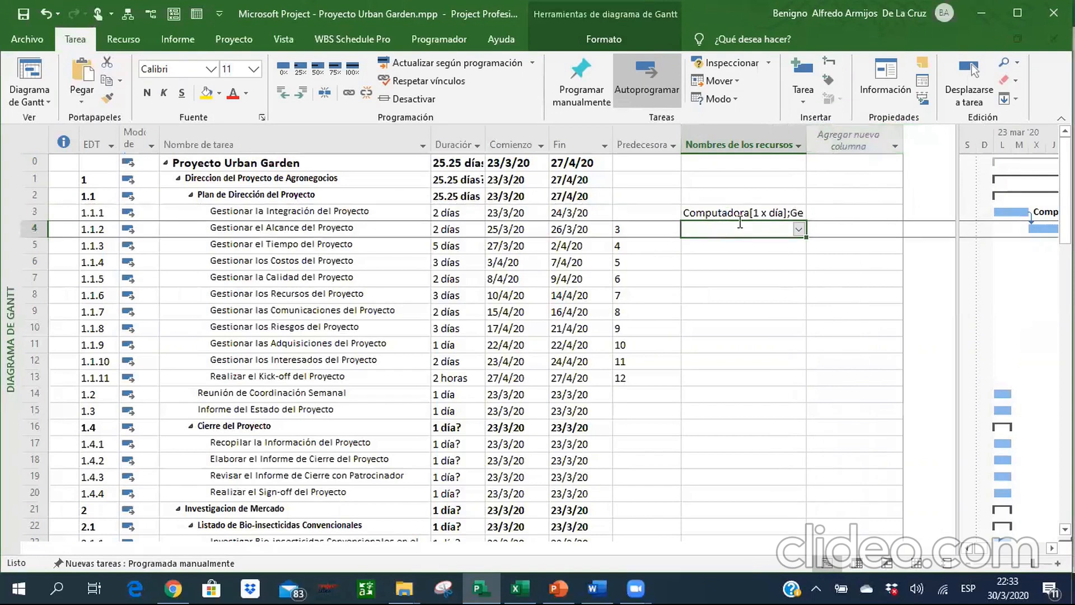
key("alt+Tab")
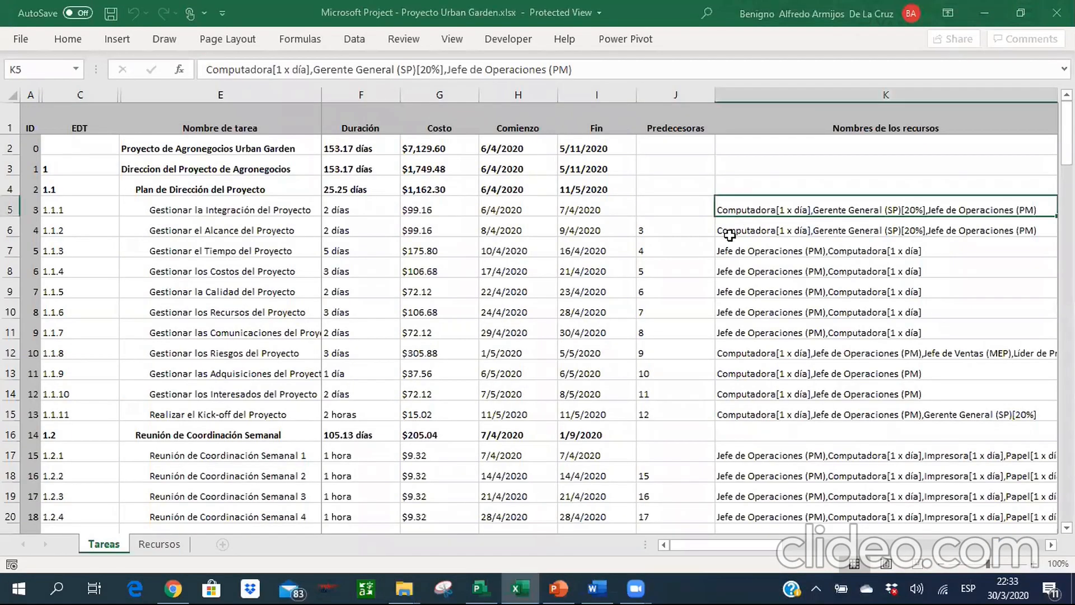
key("alt+Tab")
left_click(799, 230)
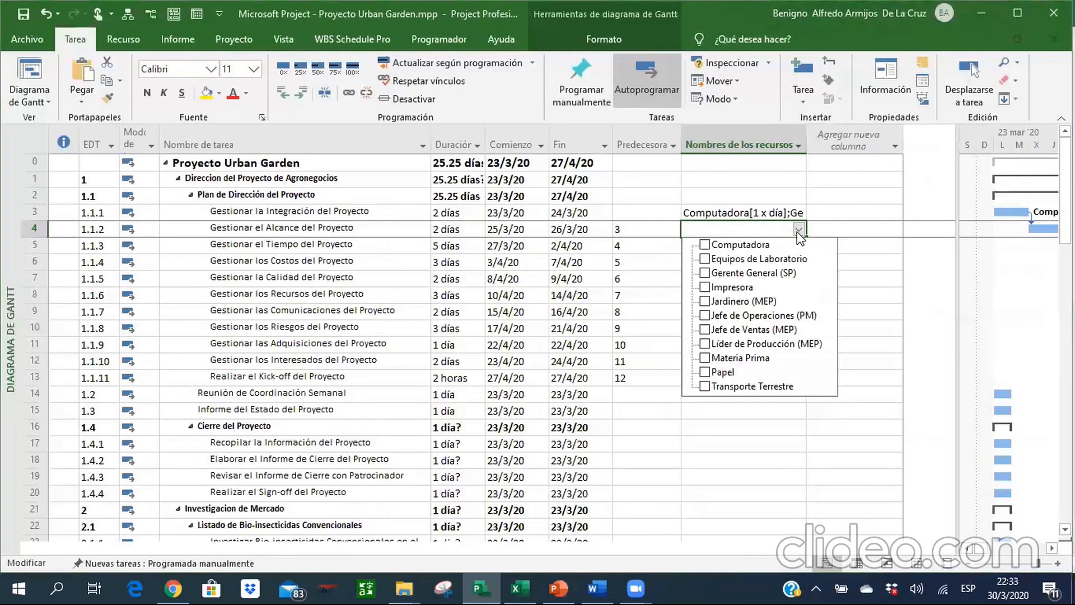
left_click(705, 273)
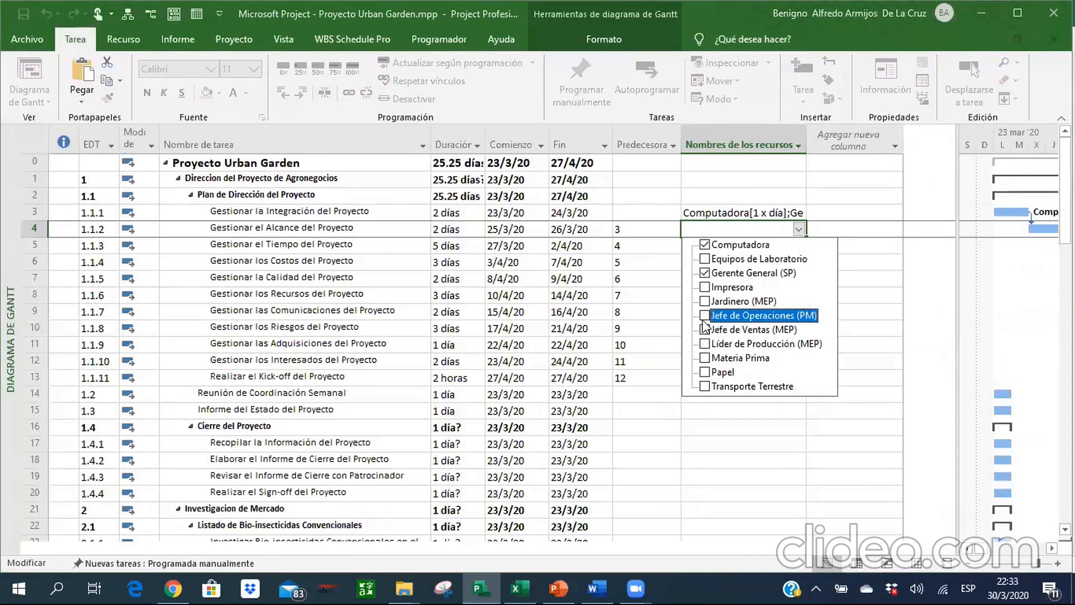
key("Return")
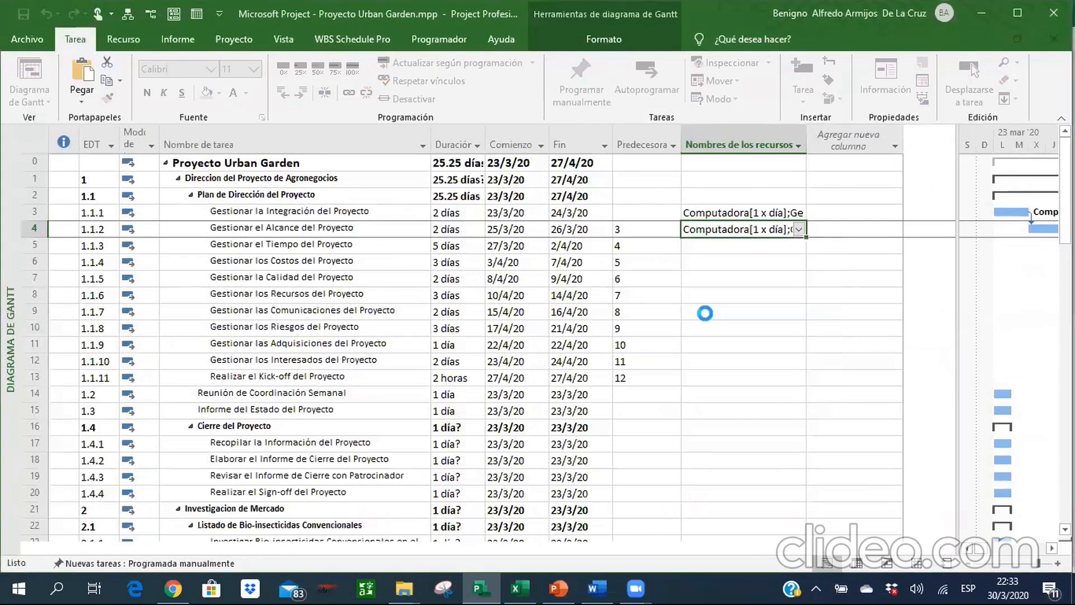
Look up the resource names of tasks 1.1.3 to 1.1.7 in the Tareas sheet in Excel.
left_click(708, 250)
key("alt+Tab")
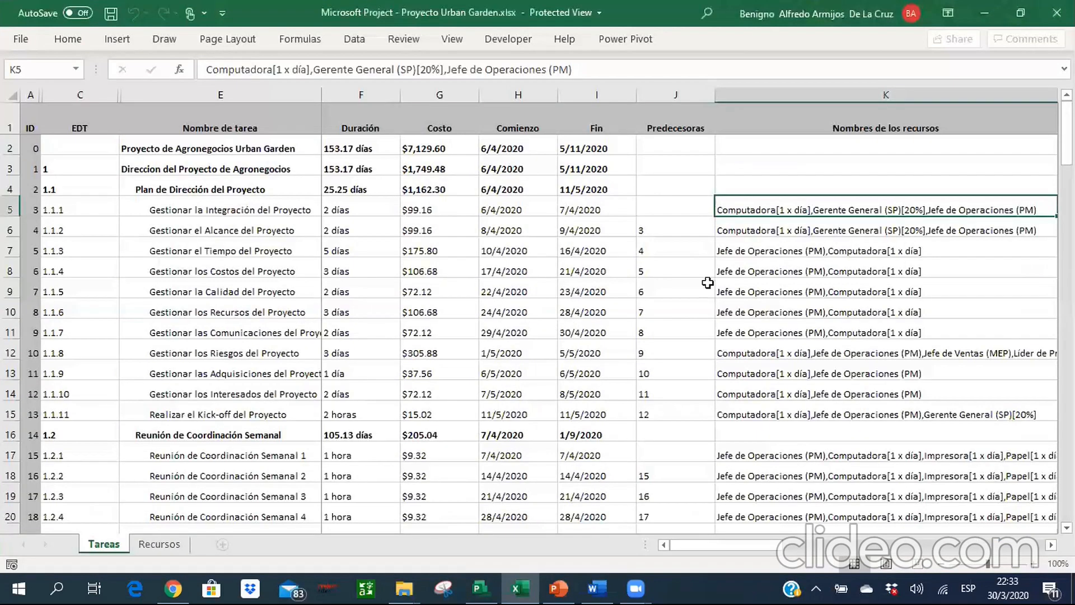
left_click(766, 242)
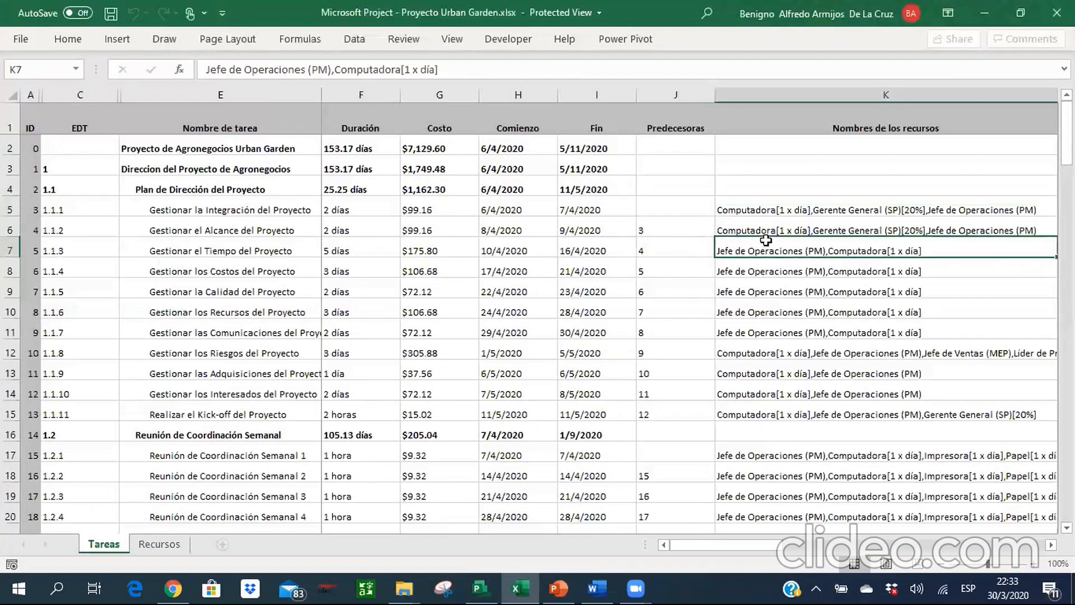
key("shift+Down")
key("shift+Down")
key("shift+Down")
key("shift+Down")
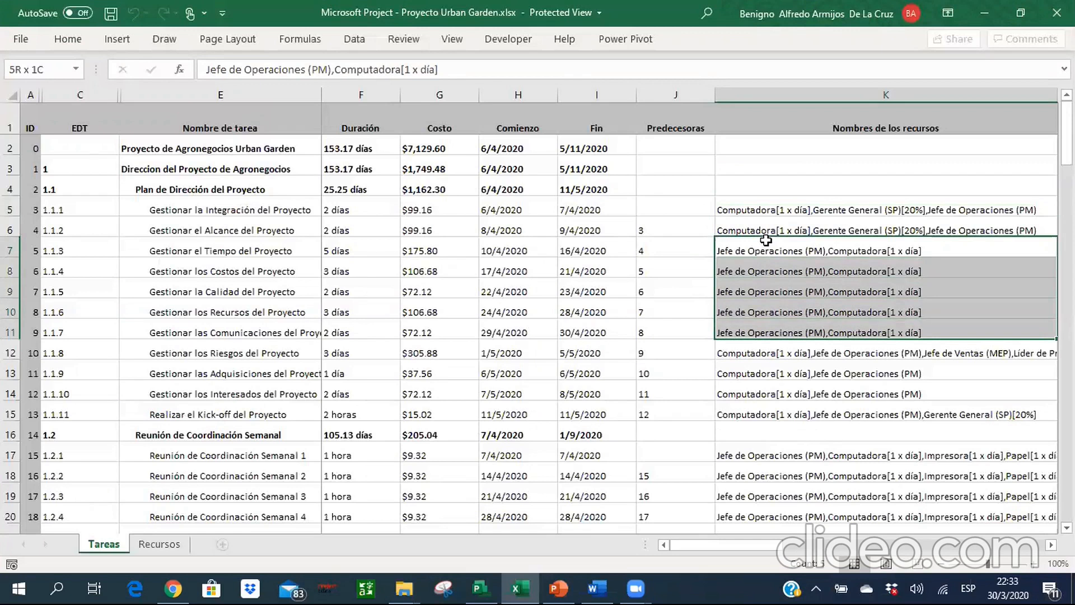
In Project, assign Jefe de Operaciones (PM) and Computadora to the five tasks from Gestionar el Tiempo to Gestionar las Comunicaciones del Proyecto.
key("alt+Tab")
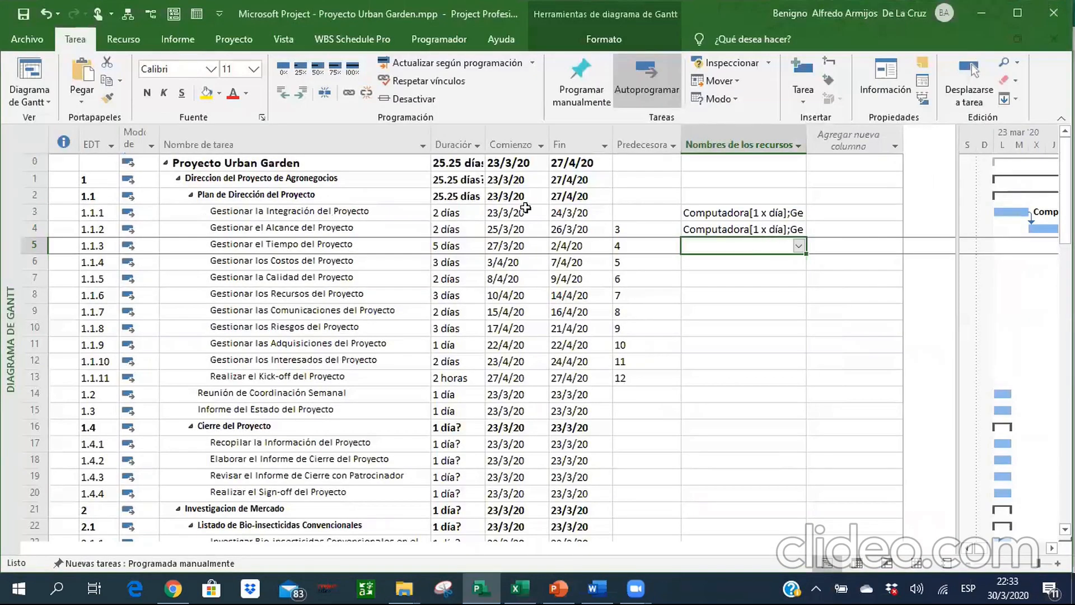
left_click(301, 246)
key("shift+Down")
key("shift+Down")
key("shift+Down")
key("shift+Down")
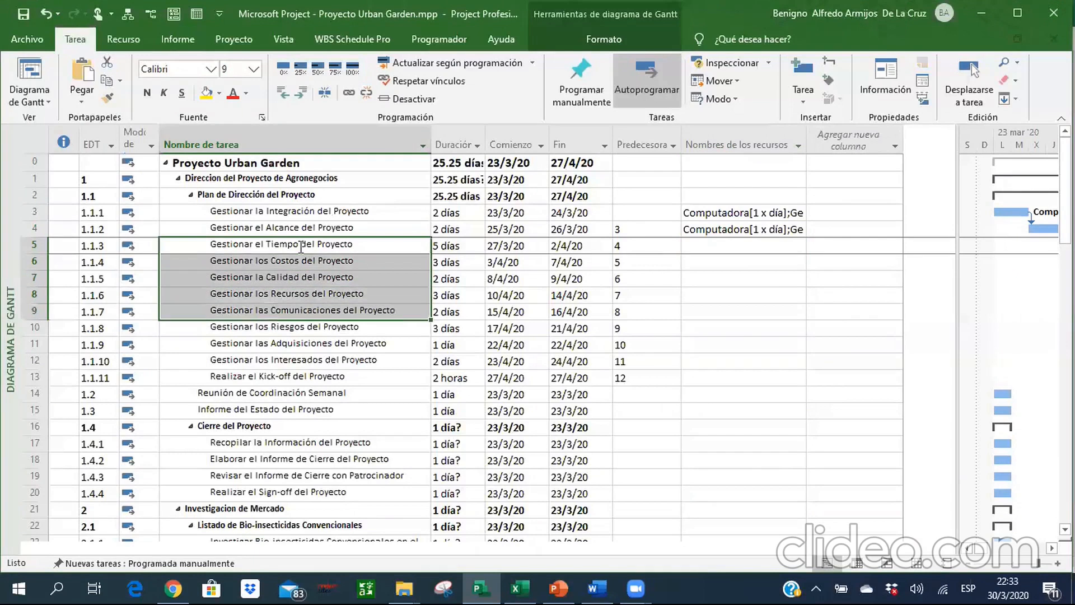
left_click(131, 36)
left_click(104, 62)
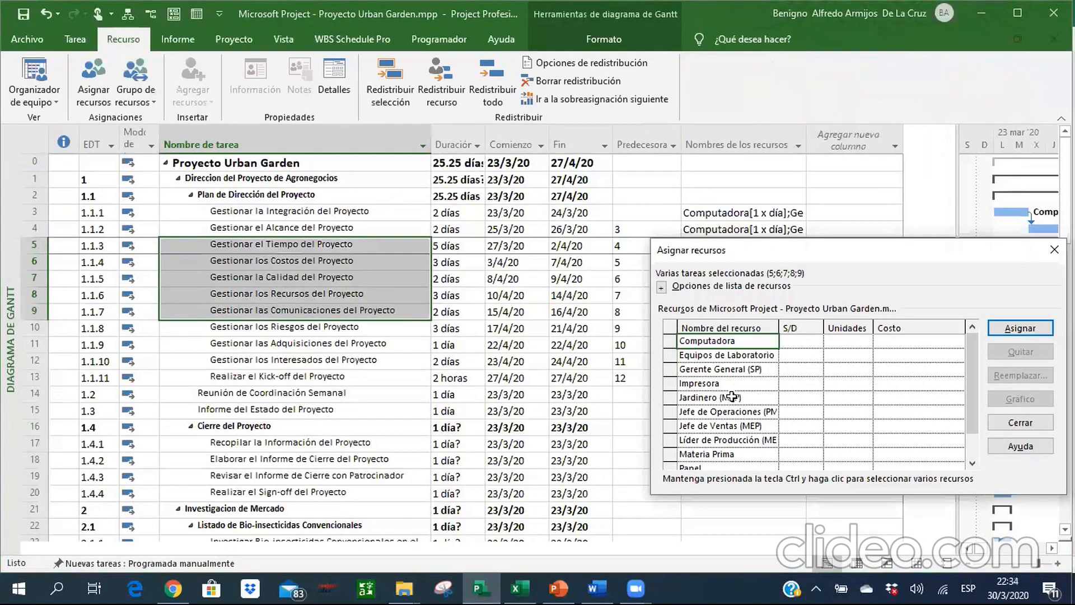
left_click(731, 411)
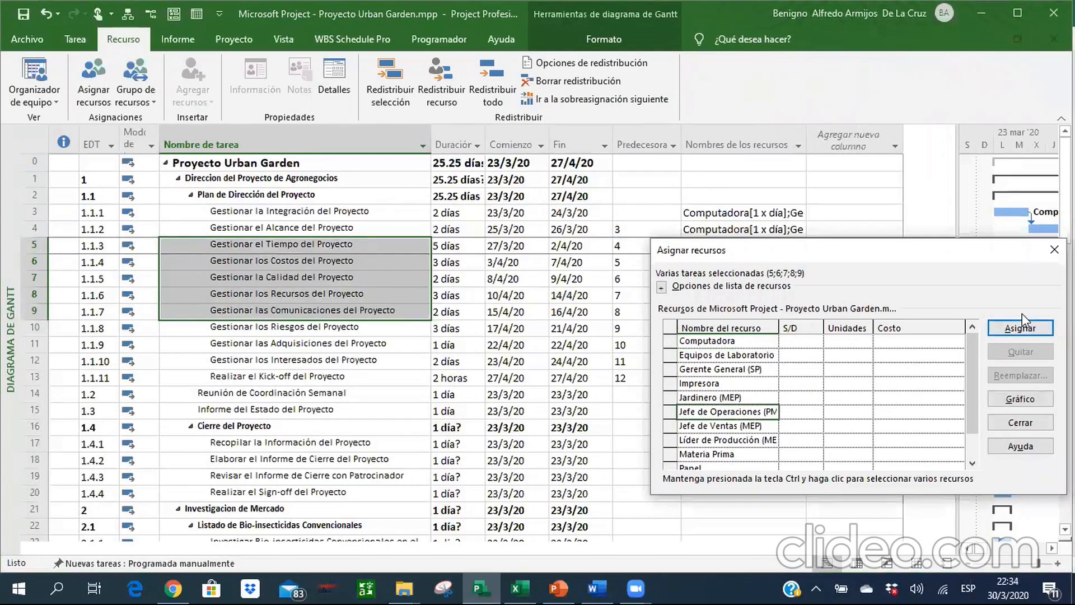
left_click(1019, 329)
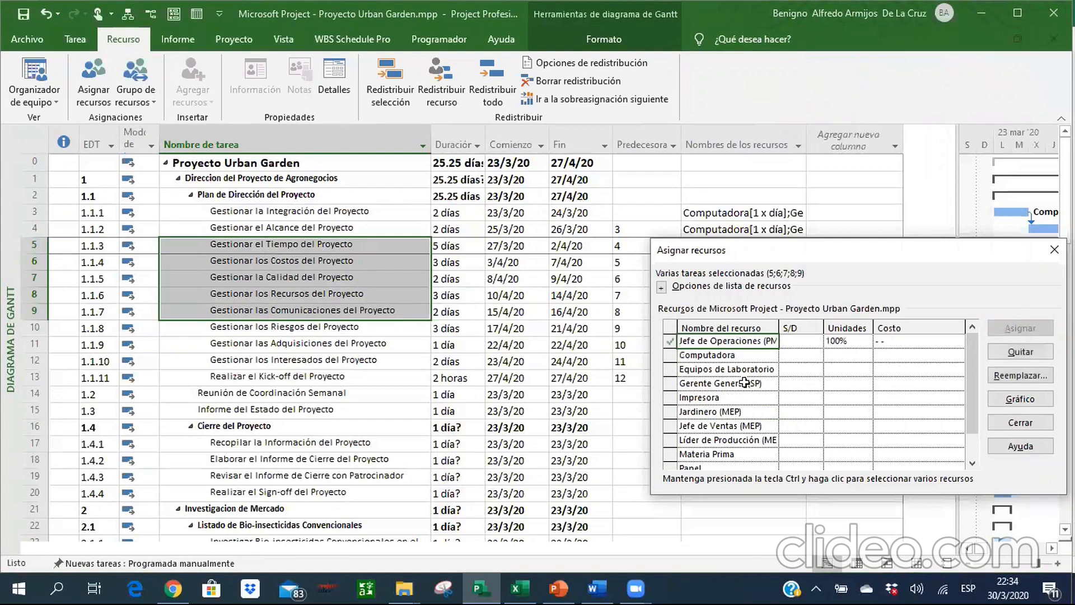
left_click(726, 357)
left_click(1019, 330)
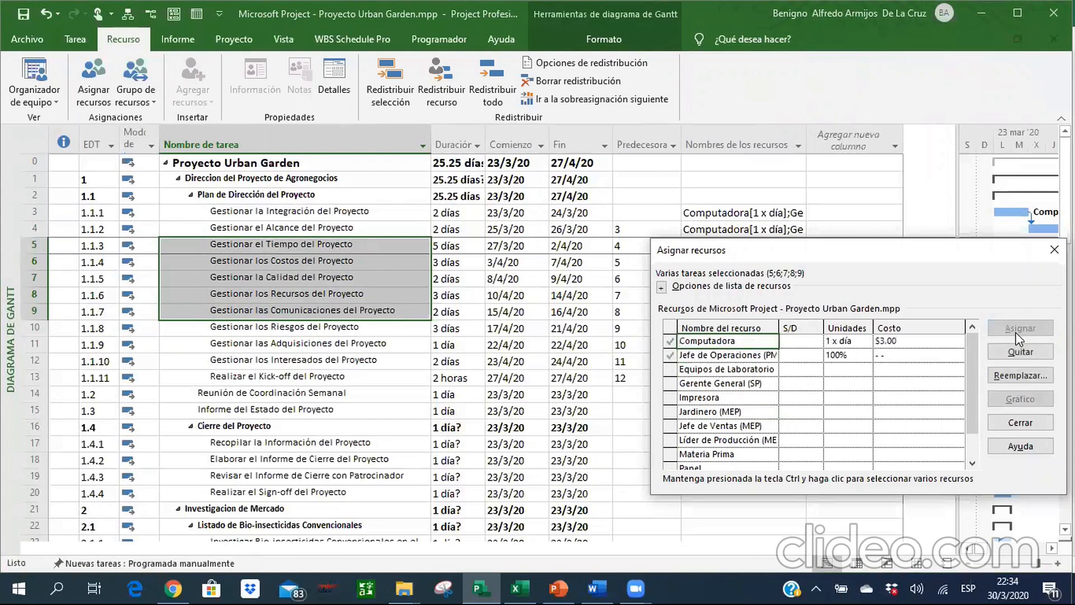
left_click(1019, 423)
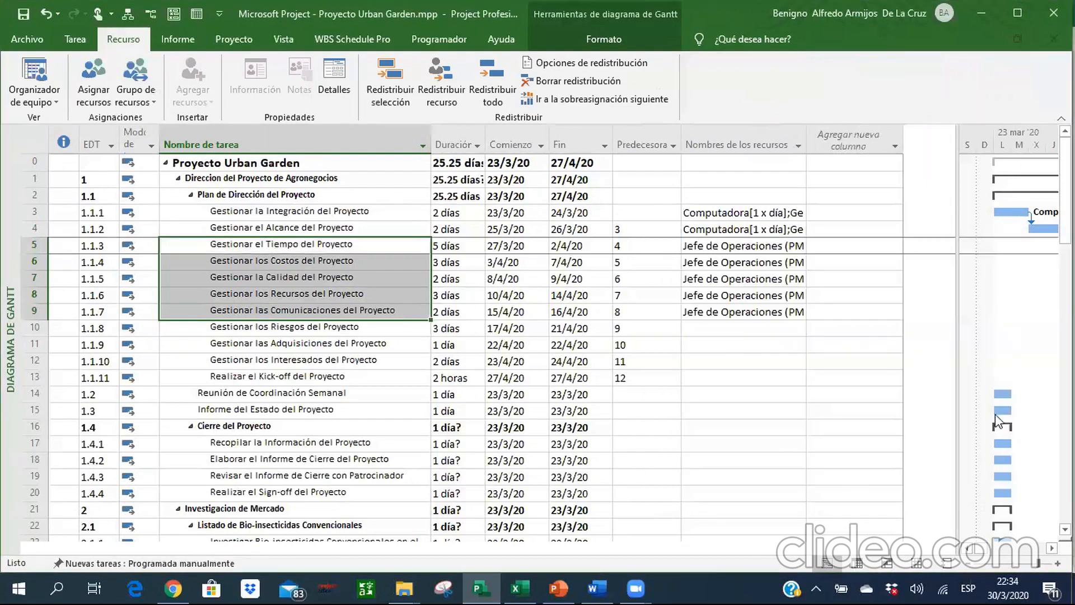
Look up the resource names of Gestionar los Riesgos del Proyecto in the Tareas sheet in Excel.
left_click(717, 326)
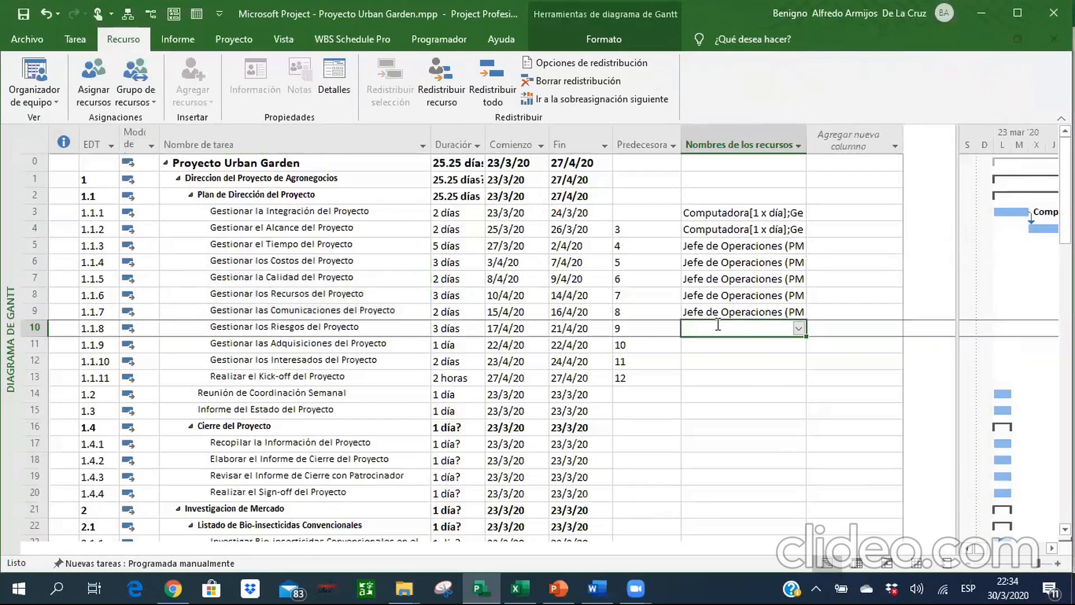
key("alt+Tab")
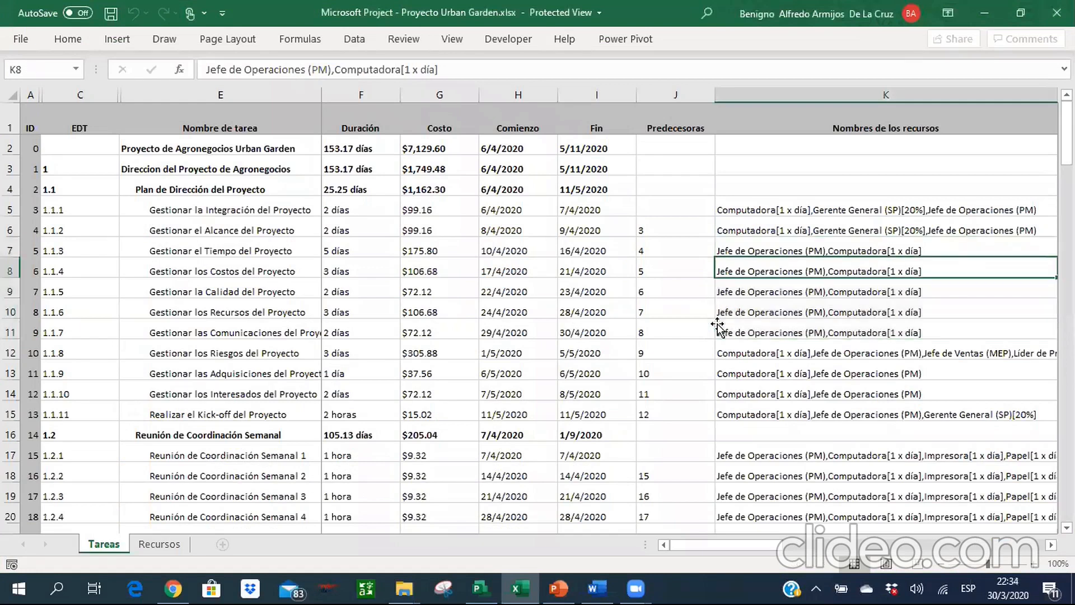
key("Down")
key("Down")
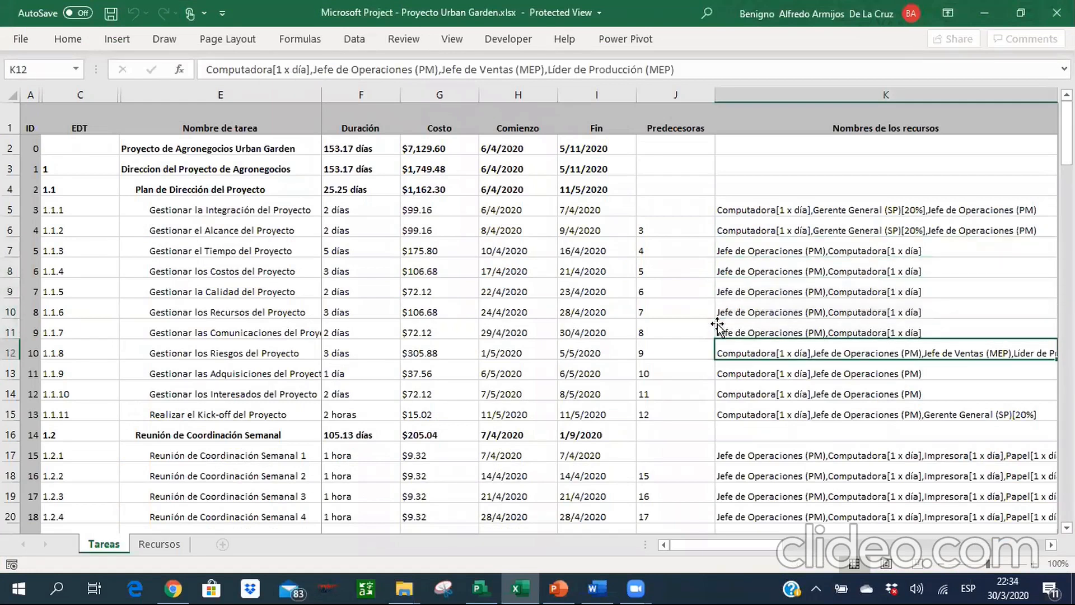
In Project, assign Computadora, Jefe de Operaciones (PM), Jefe de Ventas (MEP) and Líder de Producción (MEP) to Gestionar los Riesgos del Proyecto.
key("alt+Tab")
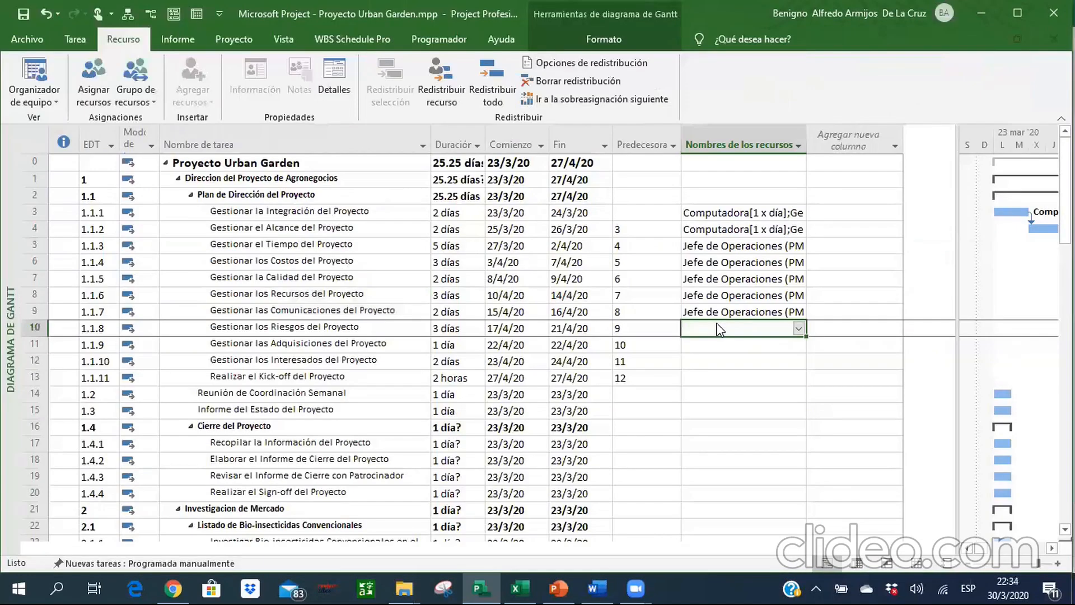
left_click(798, 329)
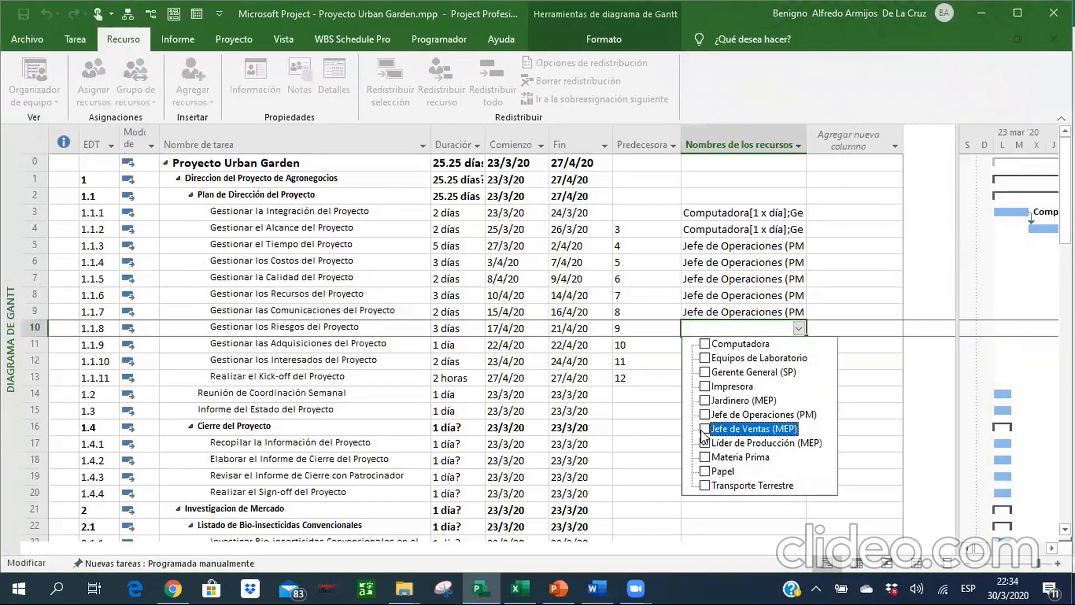
left_click(705, 346)
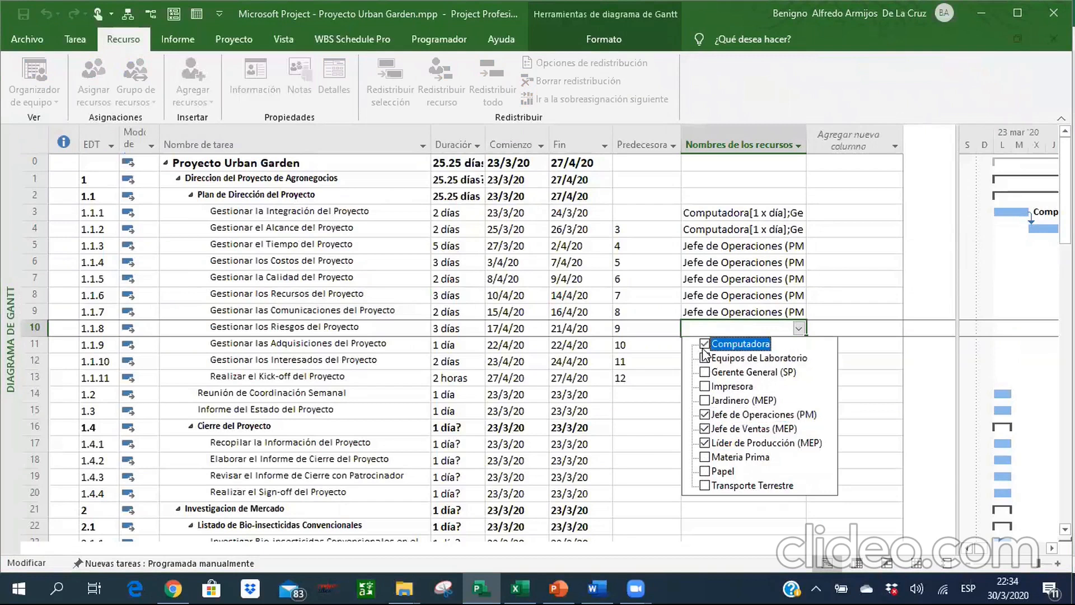
key("Return")
Consult the Tareas sheet in Excel and assign Computadora and Jefe de Operaciones (PM) to tasks 1.1.9 and 1.1.10 in Project.
key("alt+Tab")
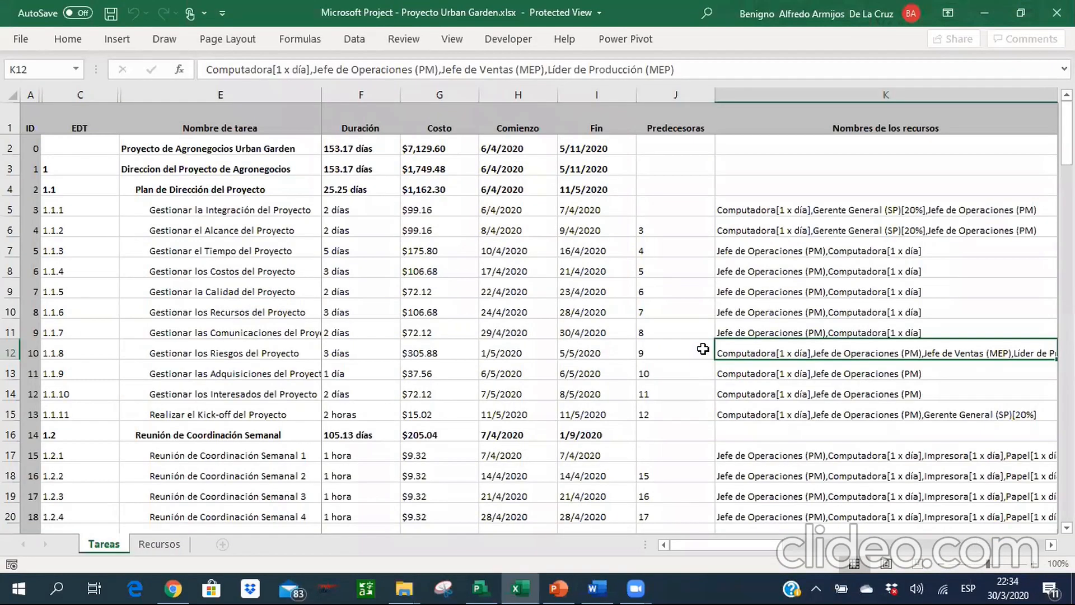
mouse_move(706, 546)
left_mouse_down()
mouse_move(721, 548)
mouse_move(697, 548)
left_mouse_up()
key("alt+Tab")
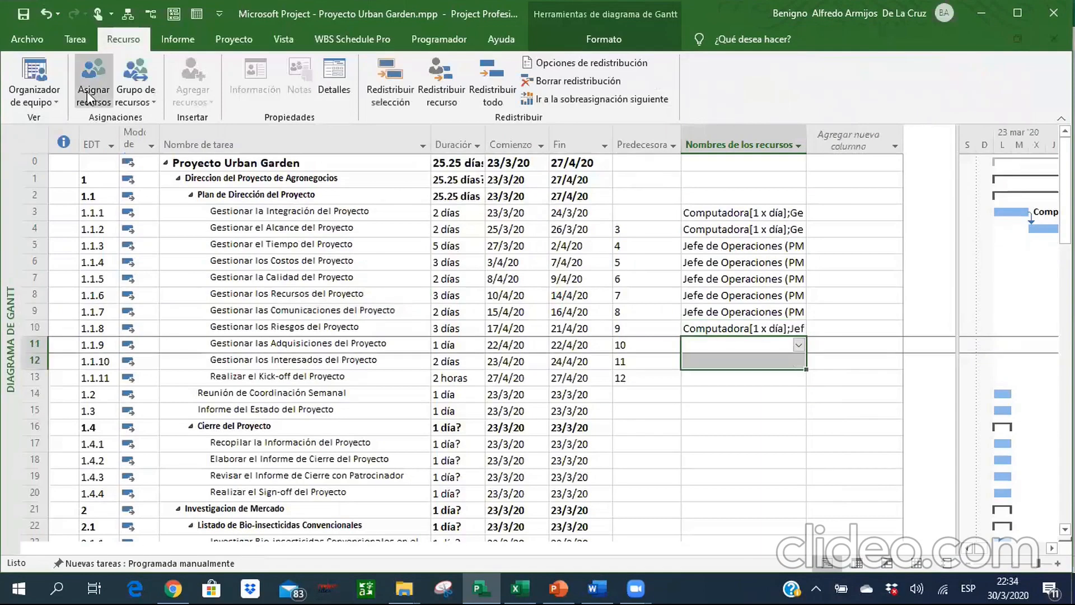
left_click(88, 96)
left_click(1035, 329)
left_click(740, 412)
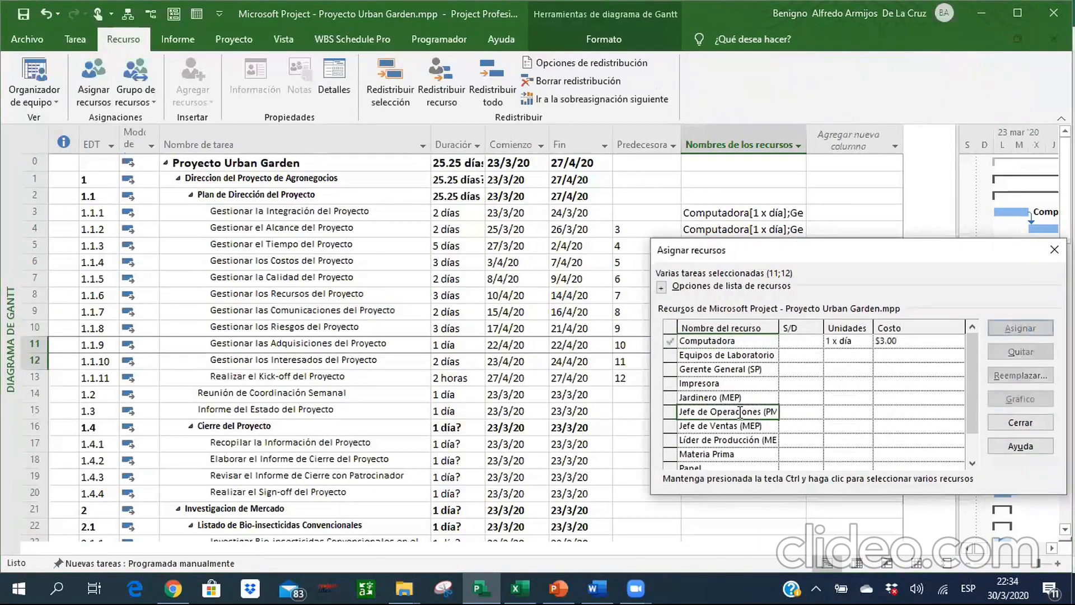
left_click(1020, 328)
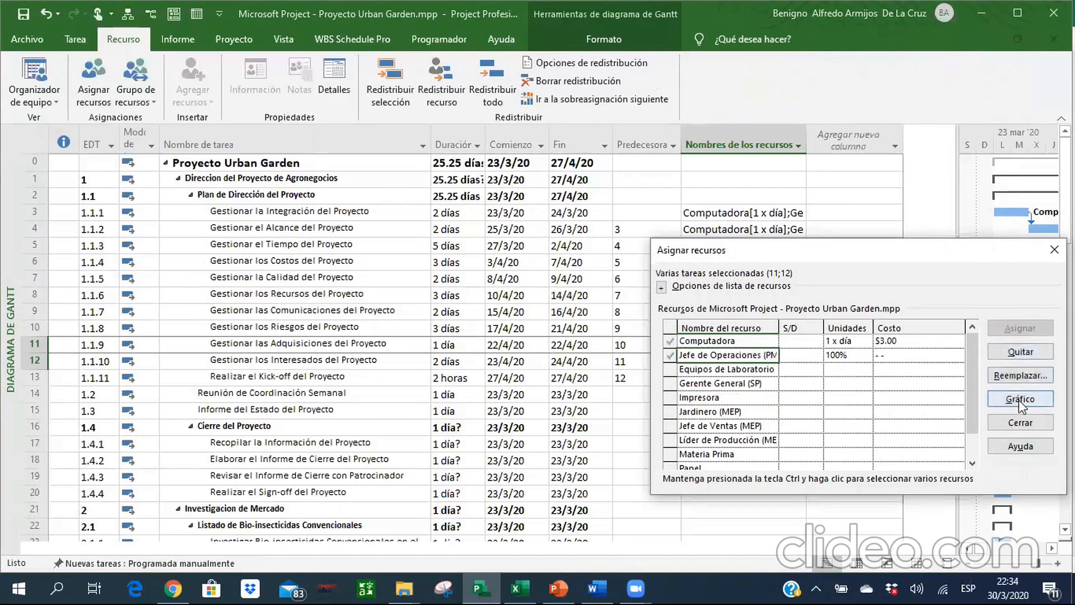
left_click(1019, 421)
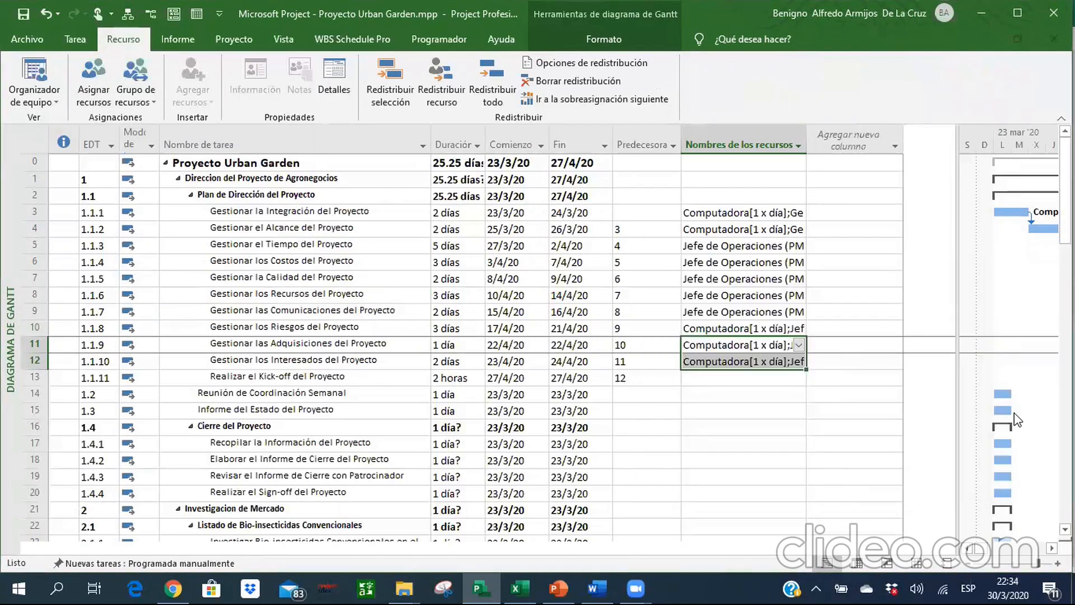
Consult the Tareas sheet in Excel and assign Computadora, Gerente General (SP) and Jefe de Operaciones (PM) to Realizar el Kick-off del Proyecto in Project.
key("alt+Tab")
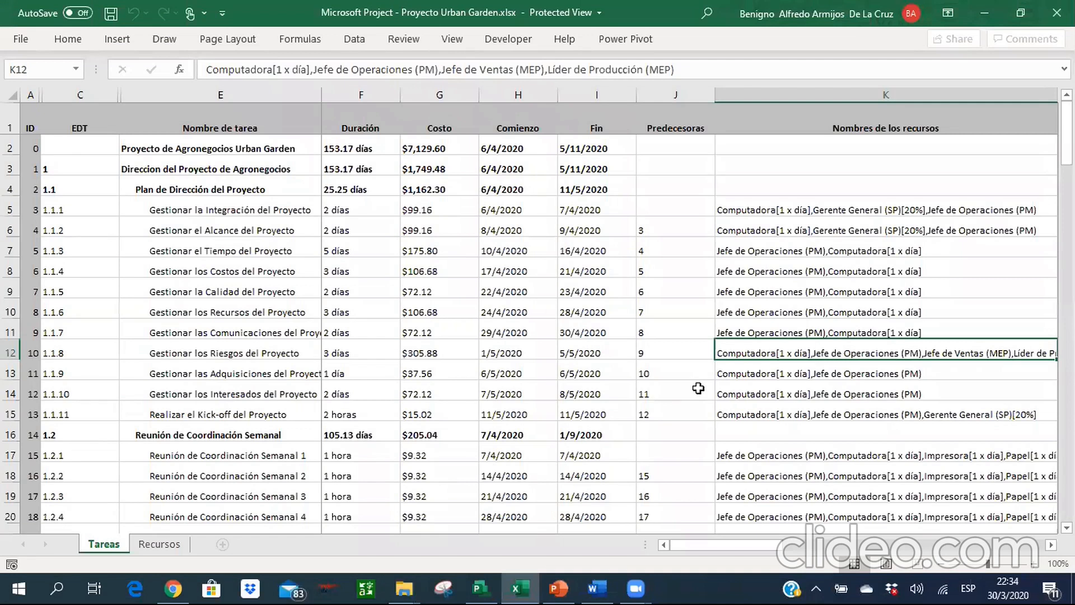
key("Down")
key("Down")
key("Down")
key("alt+Tab")
key("BackSpace")
left_click(799, 378)
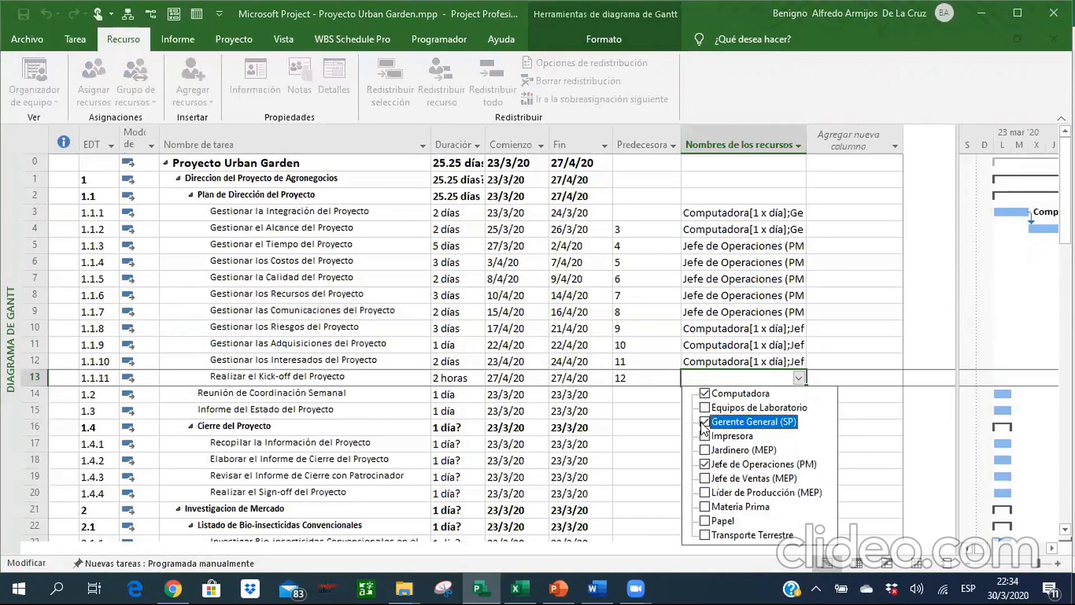
key("Return")
Insert a Costo column before the Comienzo column in the Gantt table.
key("Up")
key("Up")
key("Up")
key("Up")
key("Up")
key("Up")
key("Up")
key("Up")
key("Up")
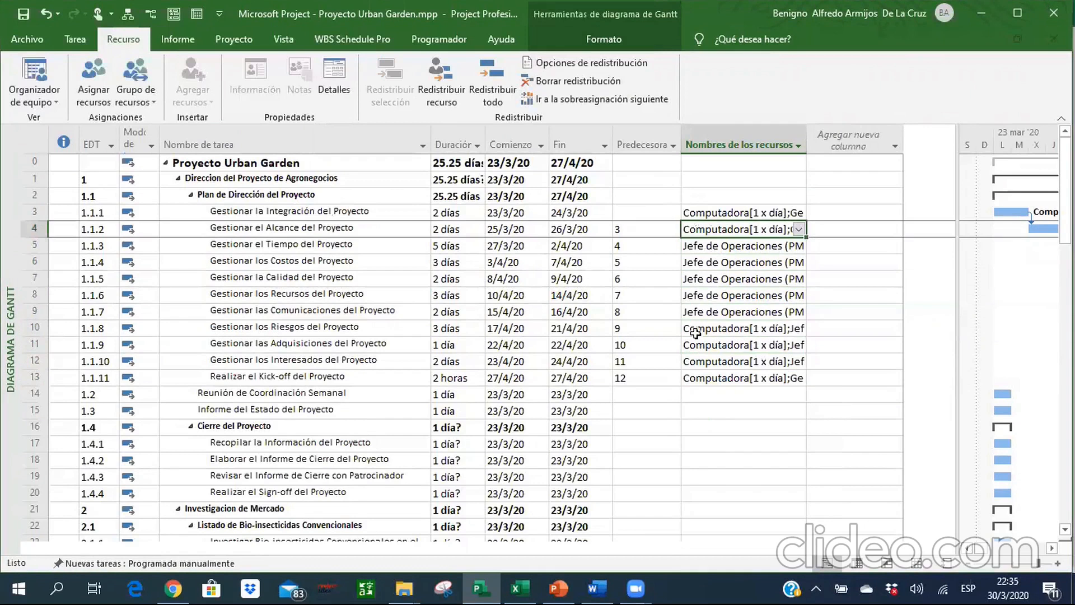
right_click(520, 142)
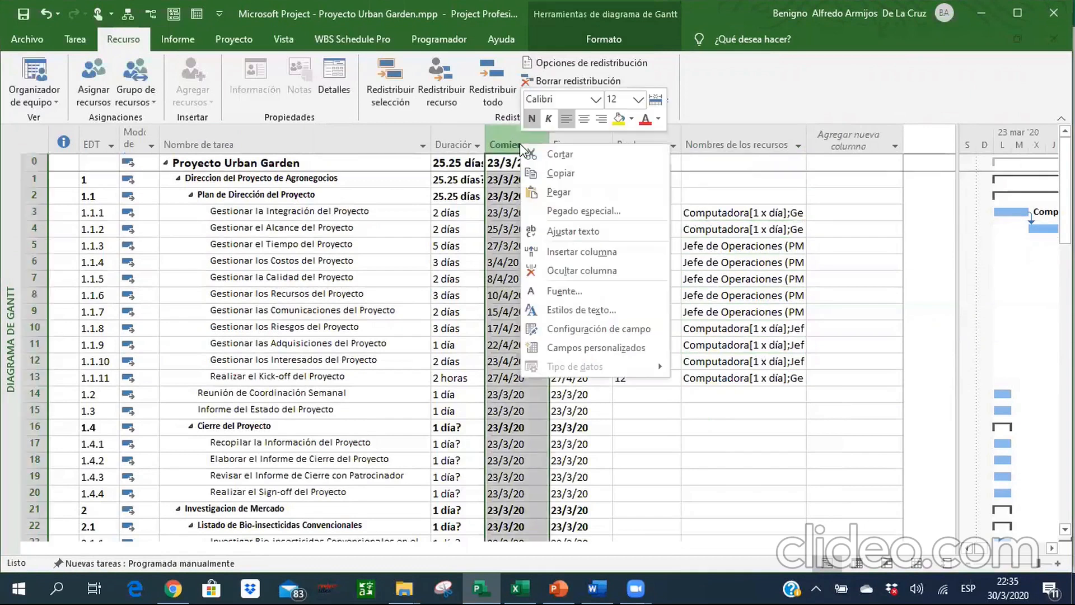
left_click(578, 245)
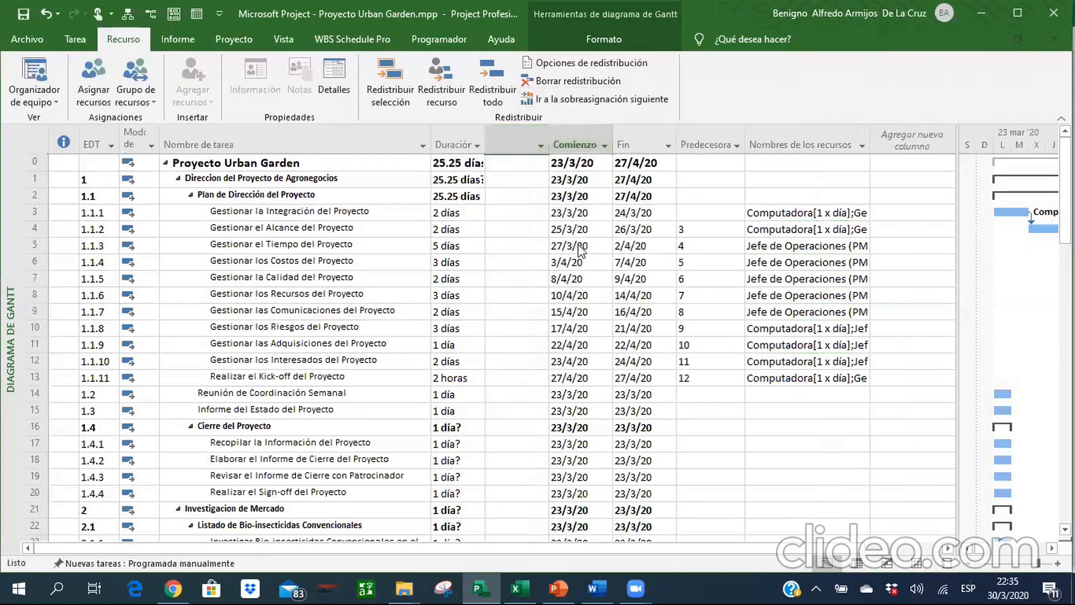
type("Costo")
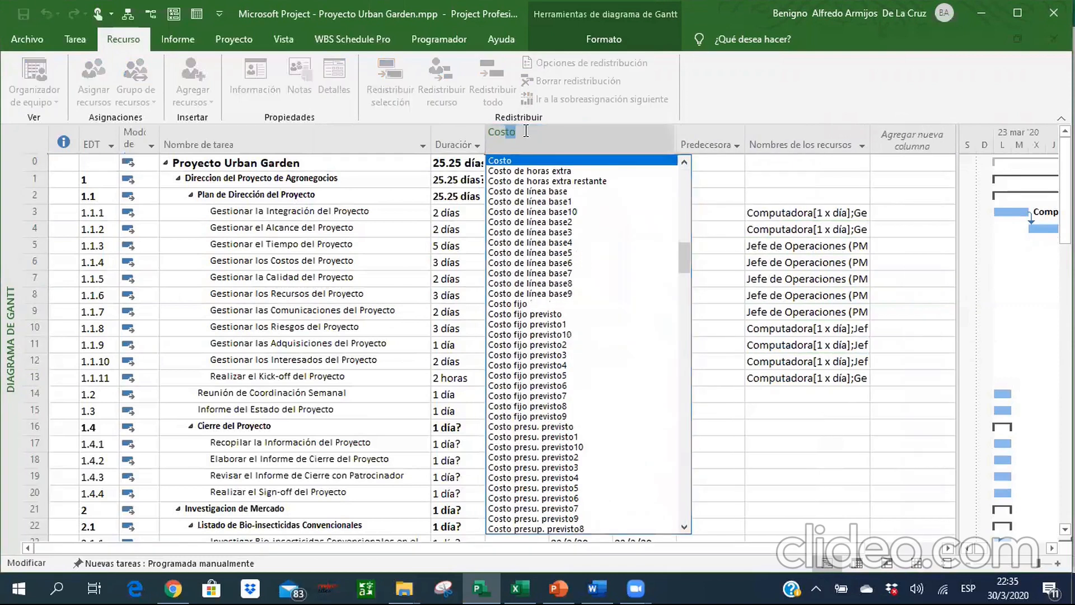
left_click(512, 158)
Review the costs of the Plan de Dirección del Proyecto tasks in the Costo column.
left_click(525, 321)
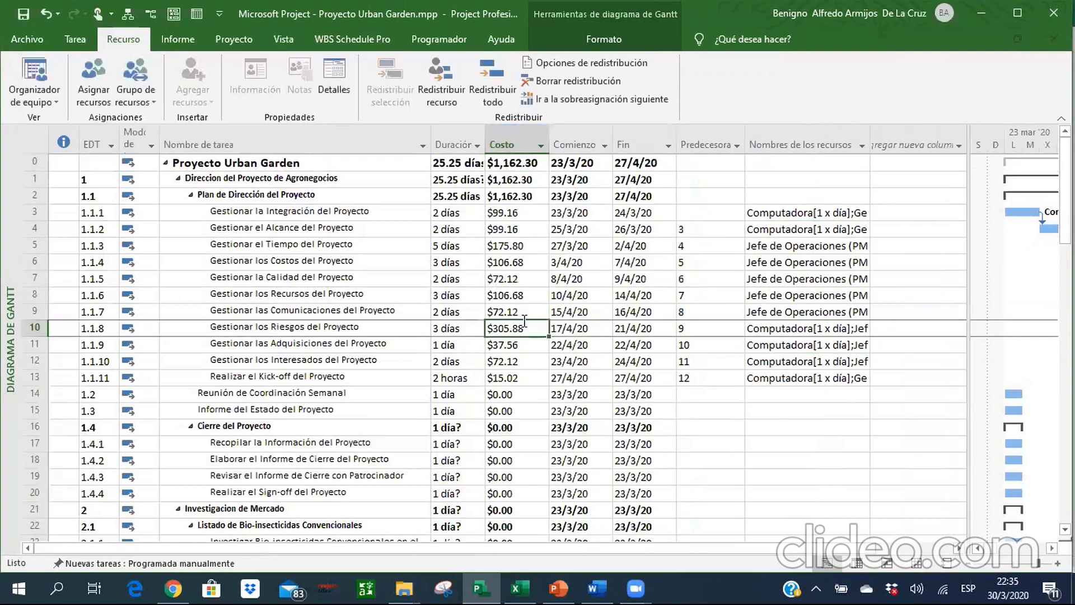
key("Down")
key("Down")
key("Down")
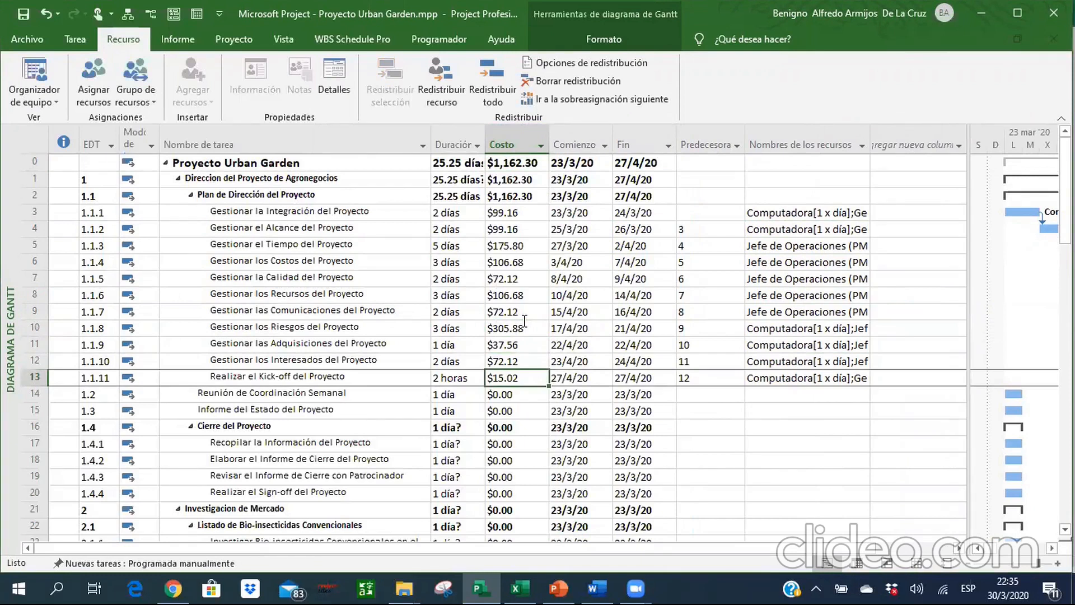
key("Up")
key("Up")
key("Up")
key("Up")
key("Up")
key("Up")
key("Up")
key("Up")
key("Up")
key("Up")
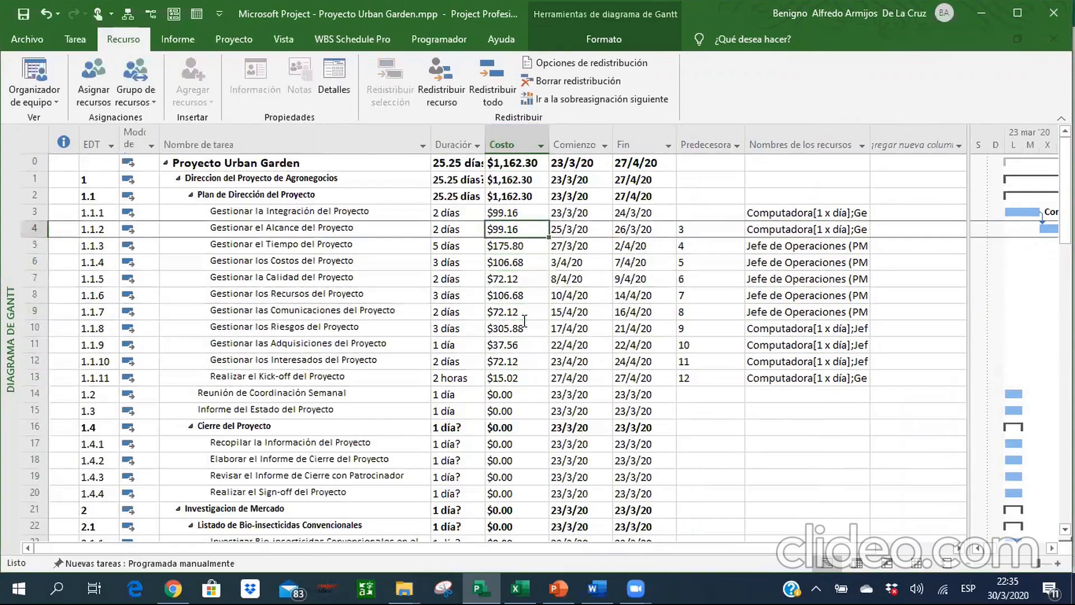
key("Down")
key("Down")
key("Down")
key("Down")
key("Down")
key("Down")
key("Down")
key("Down")
key("Down")
key("Down")
key("Down")
key("Down")
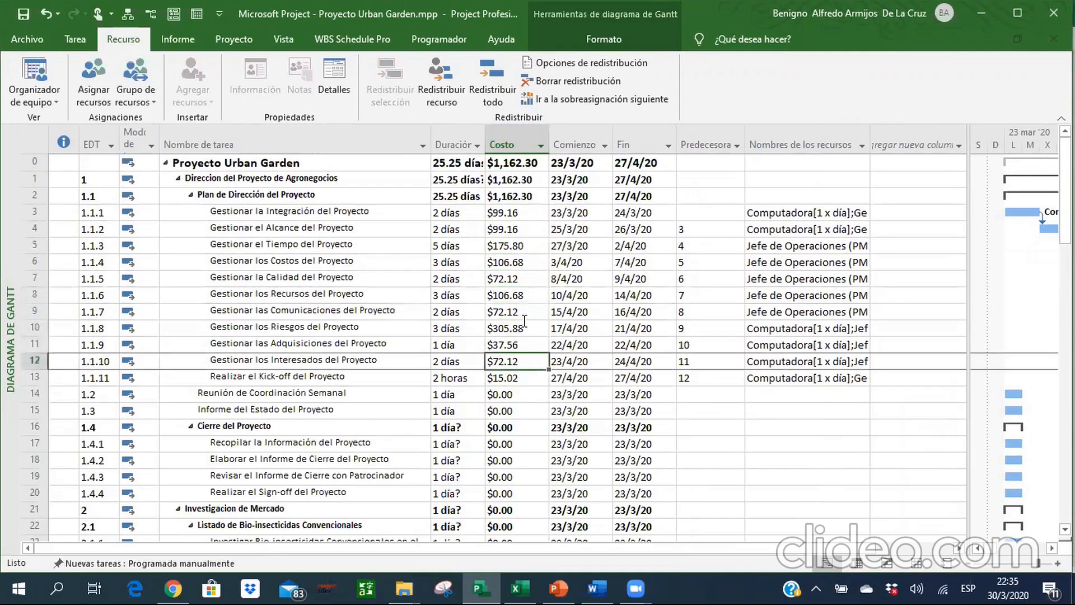
key("Down")
key("Down")
key("Down")
key("Up")
key("Up")
Switch to the Excel workbook and examine the Reunión de Coordinación Semanal rows in the Tareas sheet.
key("Left")
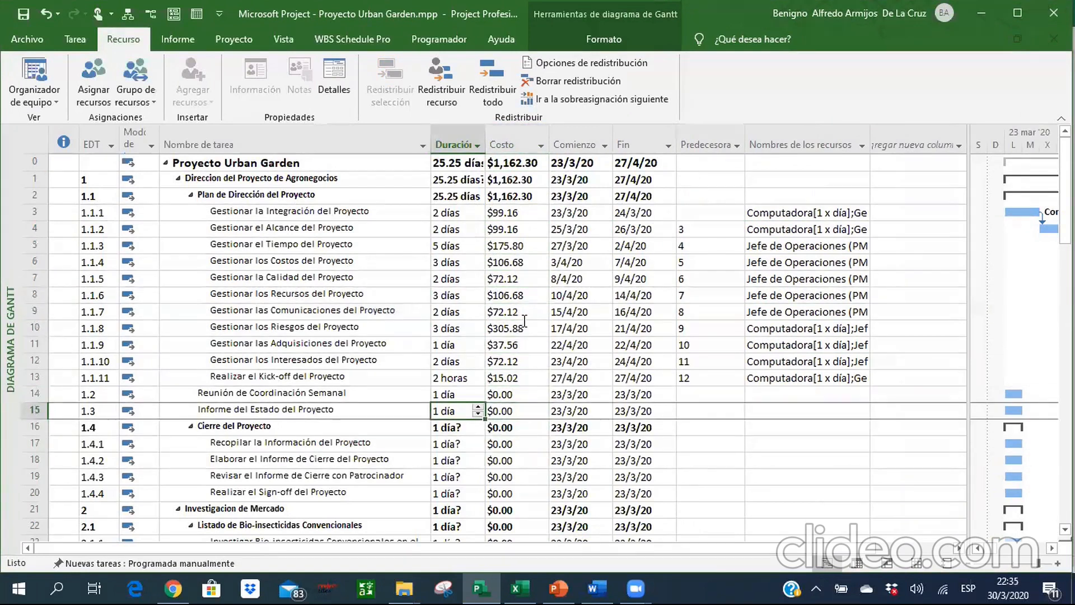
key("Up")
key("Left")
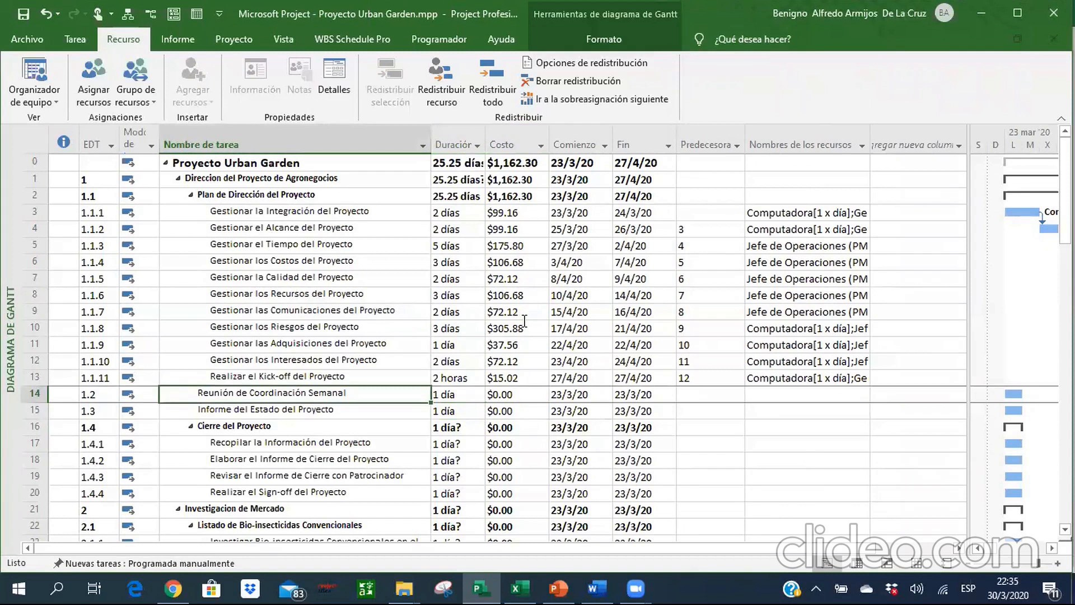
left_click(519, 588)
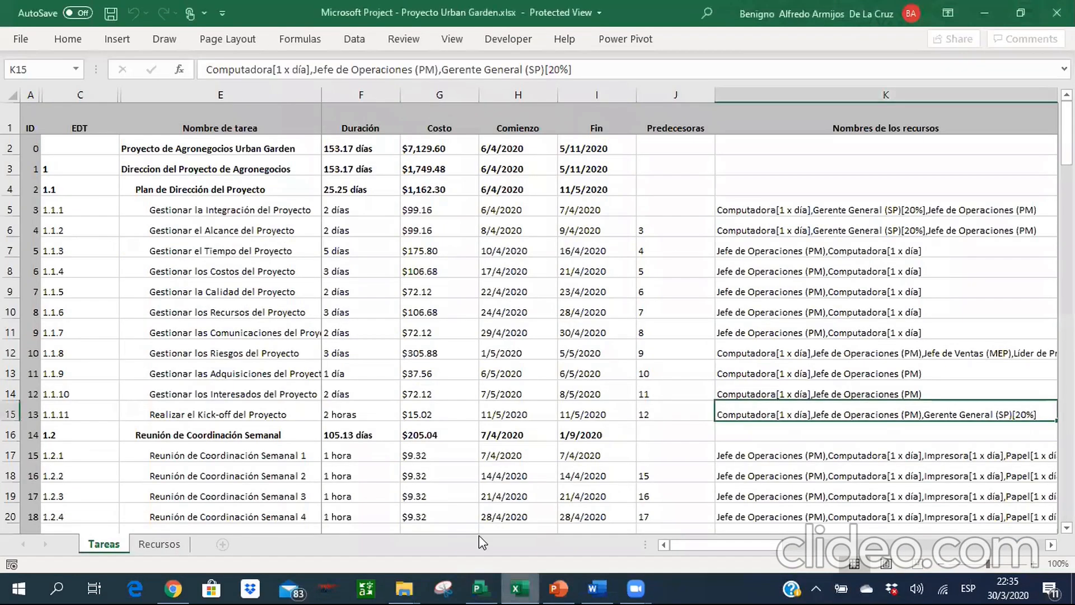
left_click(242, 477)
key("Down")
key("Down")
key("Down")
key("Down")
key("Down")
key("Down")
key("Down")
key("Down")
key("Down")
key("Down")
key("Down")
key("Down")
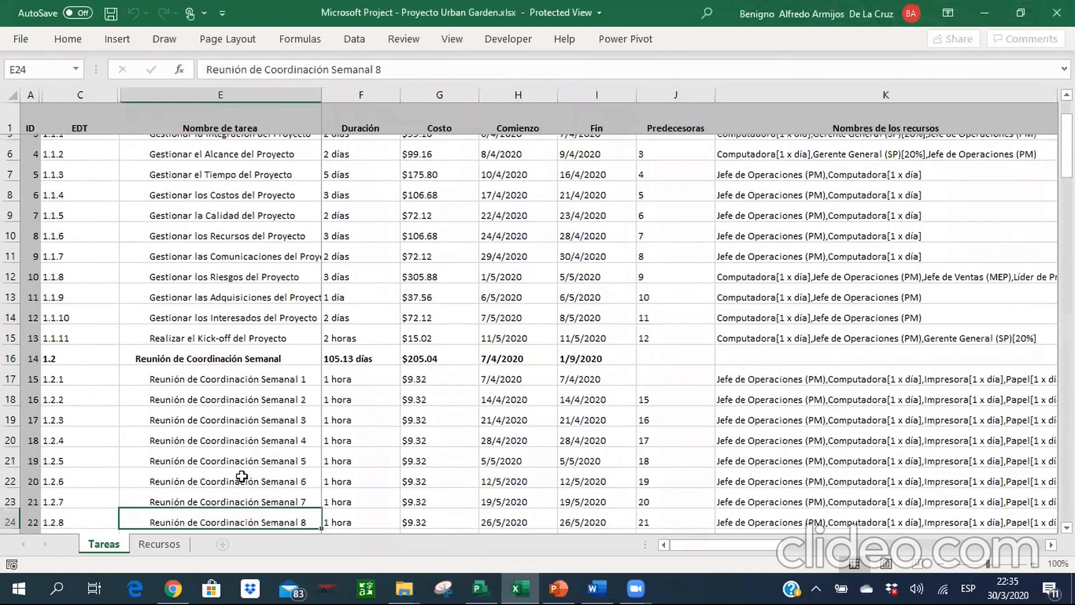
key("Down")
key("Down")
key("Down")
key("Down")
key("Down")
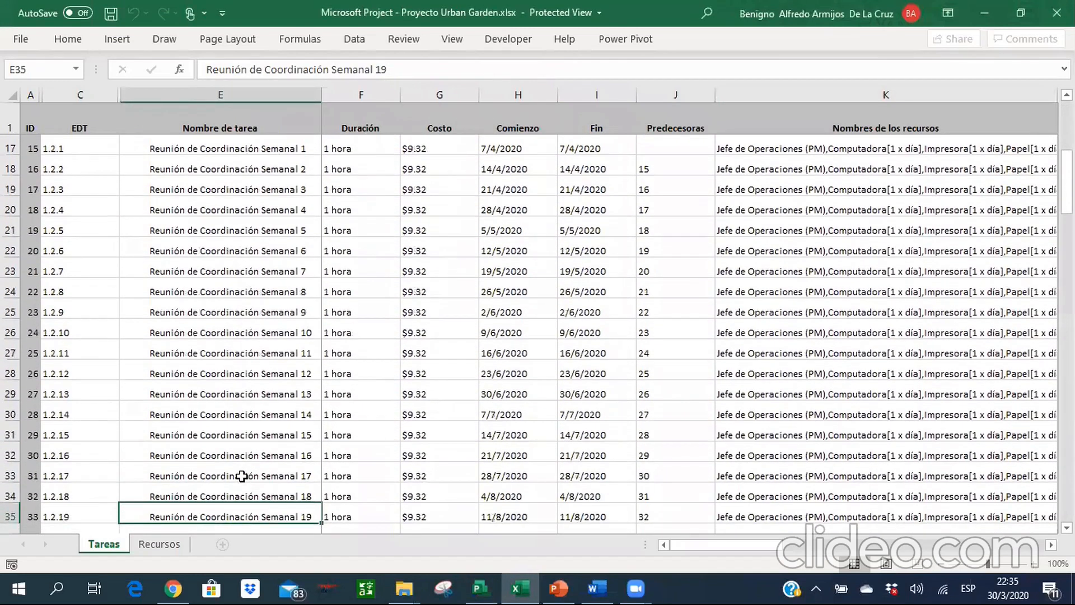
Compare the Comienzo dates and durations of the weekly coordination meetings in the Tareas sheet, and return to Project.
key("Up")
key("Up")
key("Right")
key("Right")
key("Right")
key("Up")
key("Up")
key("Up")
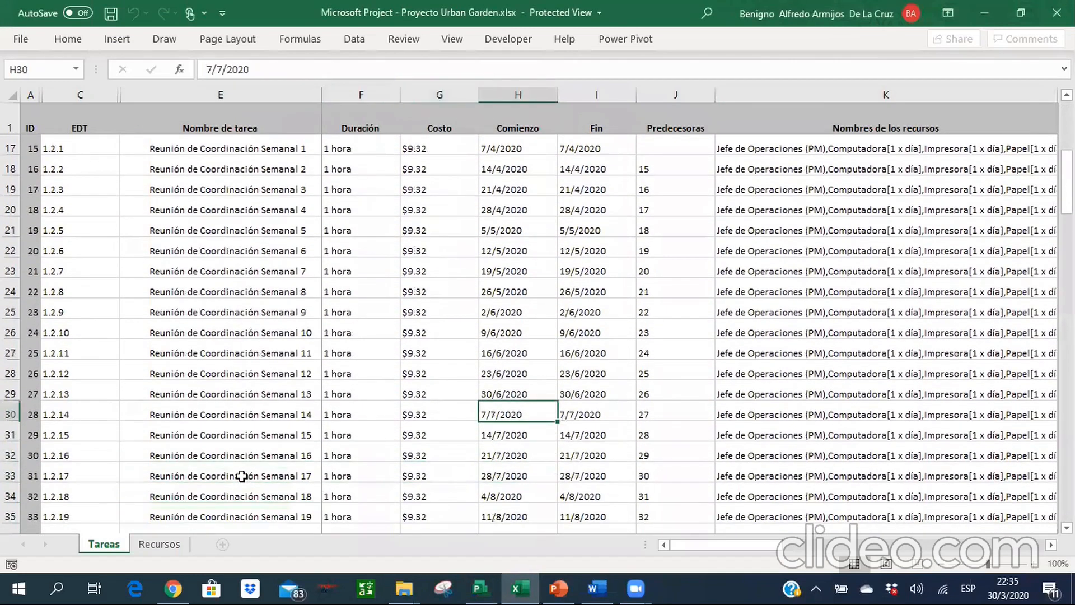
key("Left")
key("Left")
key("Left")
key("Up")
key("Up")
key("Up")
key("Up")
key("Up")
key("Up")
key("Up")
key("Up")
key("Up")
key("Up")
key("Up")
key("Up")
key("Up")
key("Up")
key("Up")
key("Up")
key("Up")
key("Up")
key("Down")
key("Down")
key("Down")
key("Down")
key("Down")
key("Down")
key("Right")
key("alt+Tab")
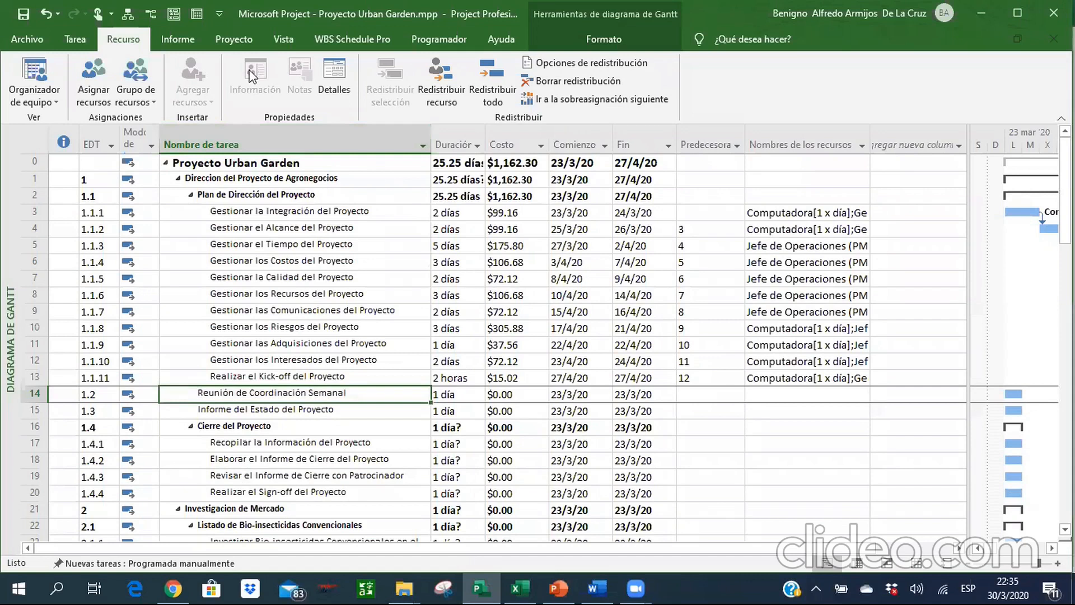
Examine the insertable task types and the general, advanced, predecessor and custom-field information of the Reunión de Coordinación Semanal task.
left_click(78, 40)
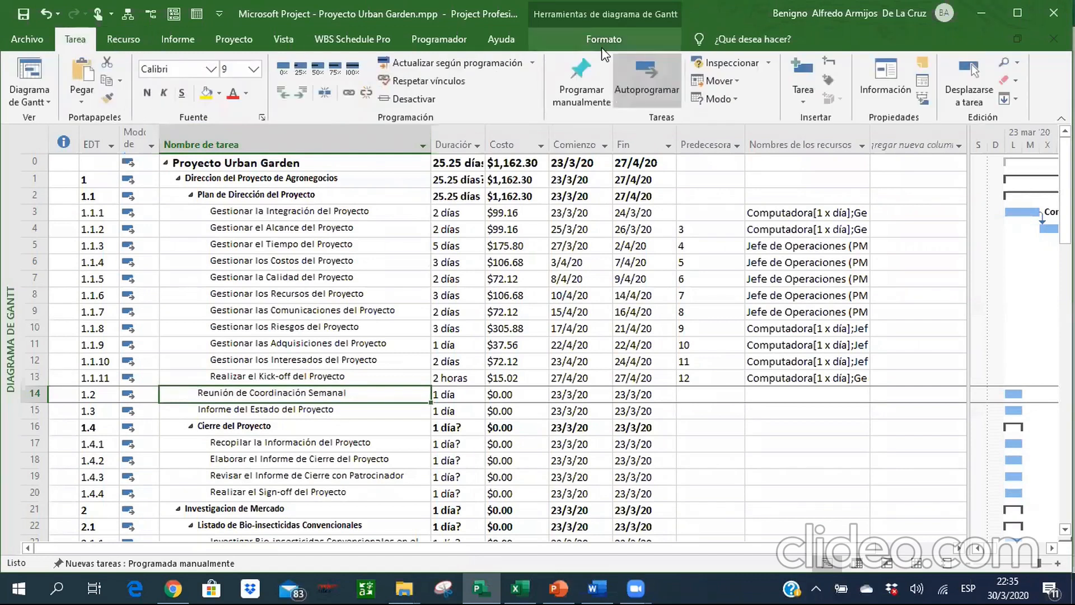
left_click(801, 100)
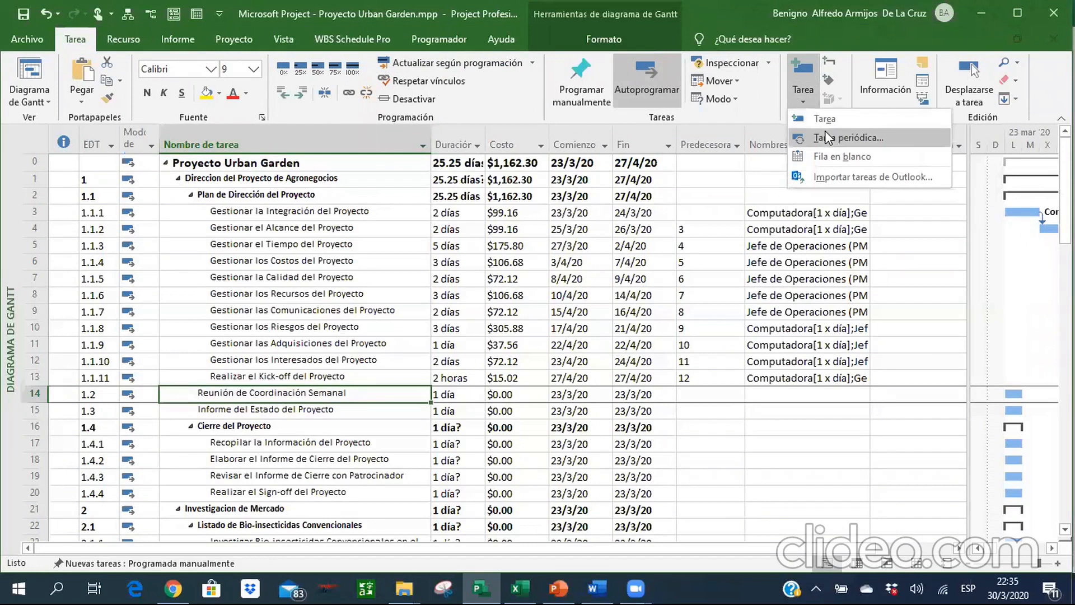
right_click(329, 398)
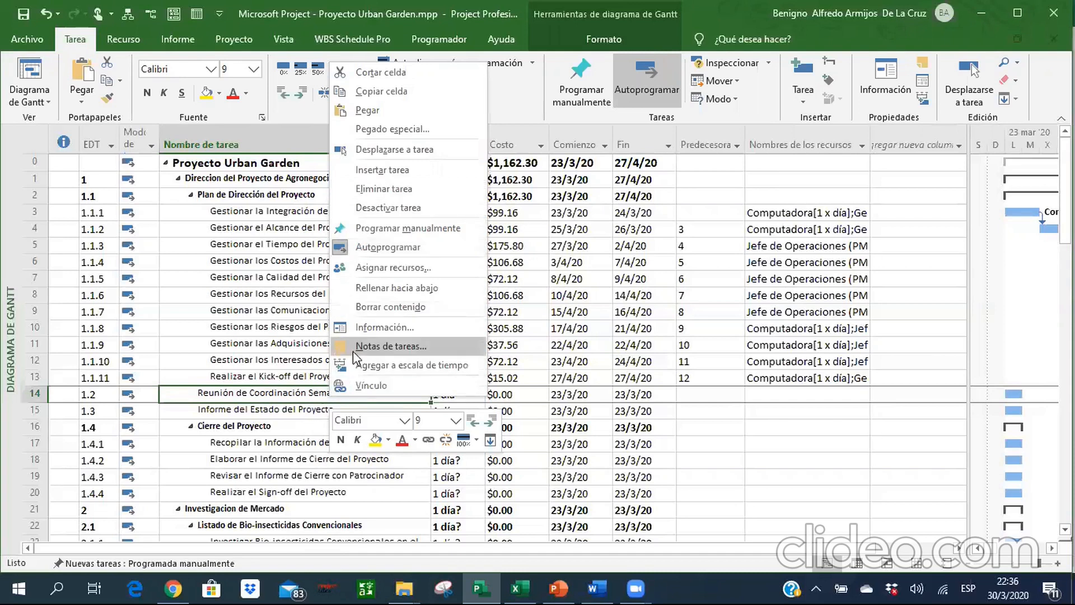
left_click(354, 334)
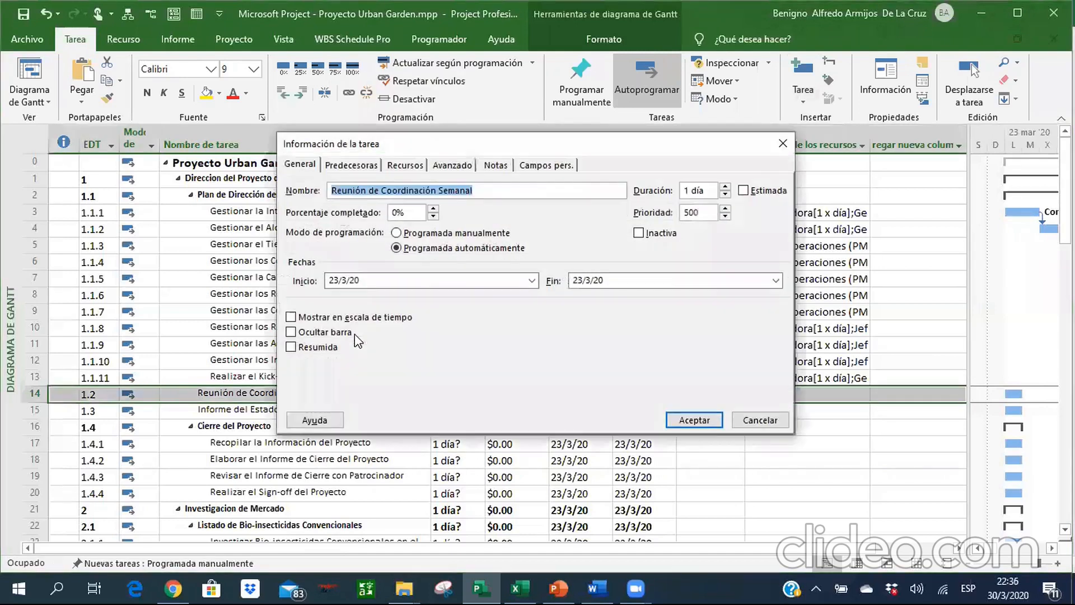
left_click(451, 168)
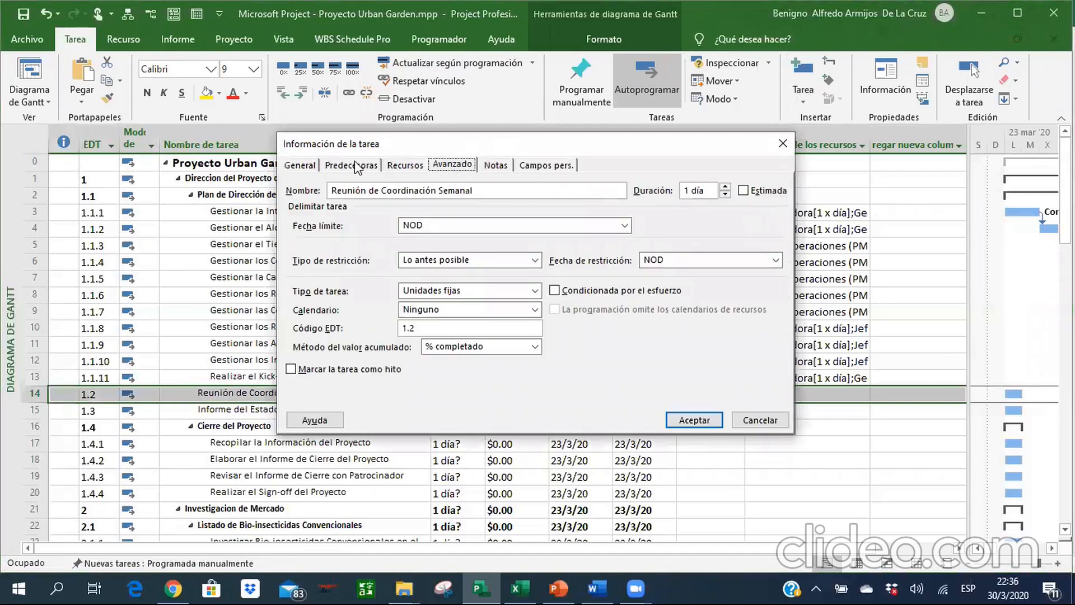
left_click(311, 165)
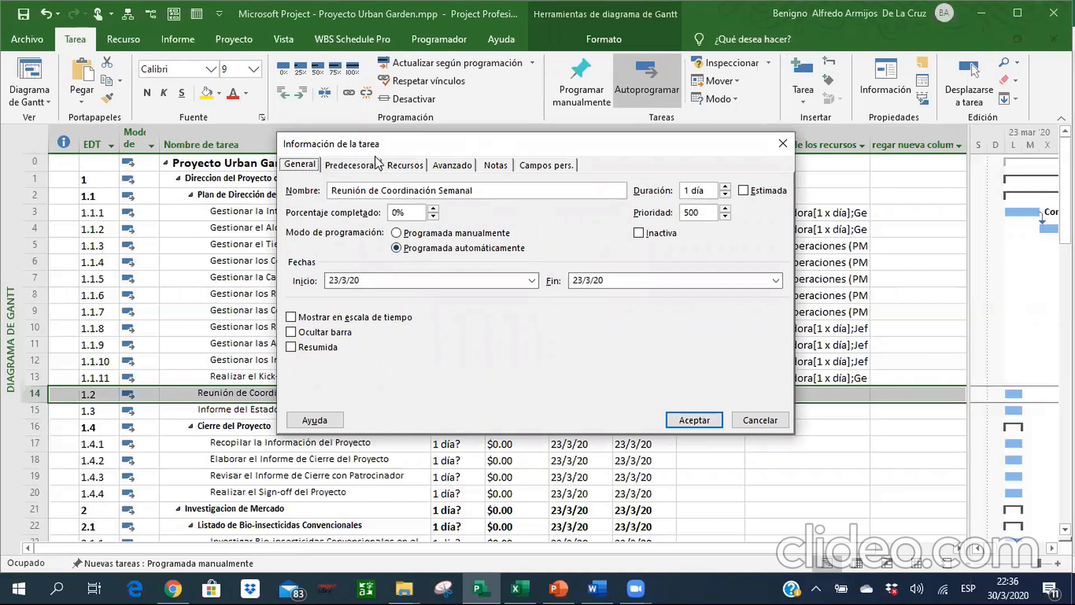
left_click(353, 165)
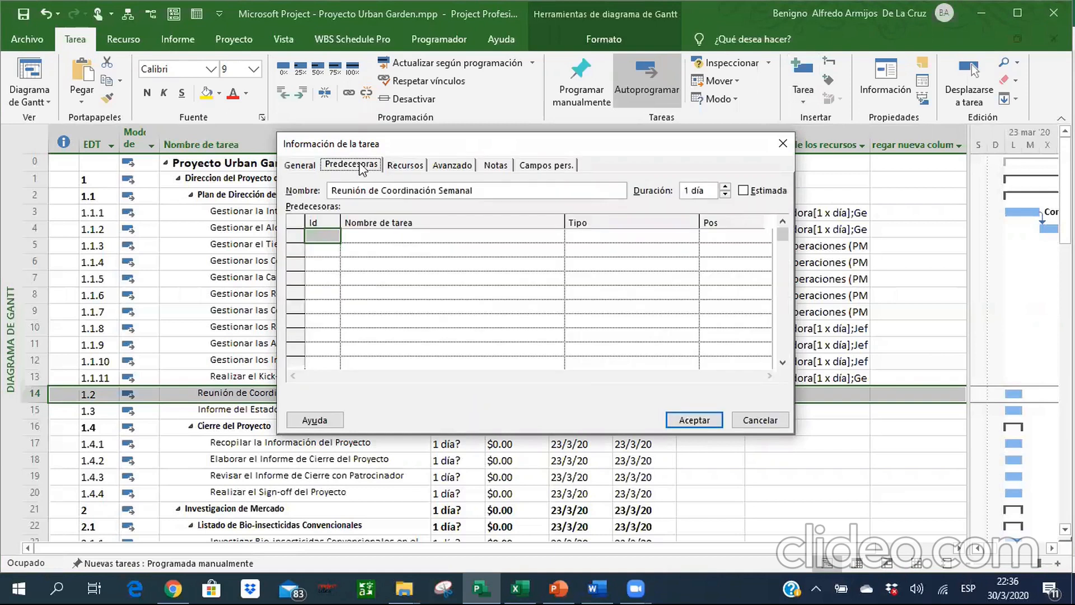
left_click(546, 164)
left_click(763, 418)
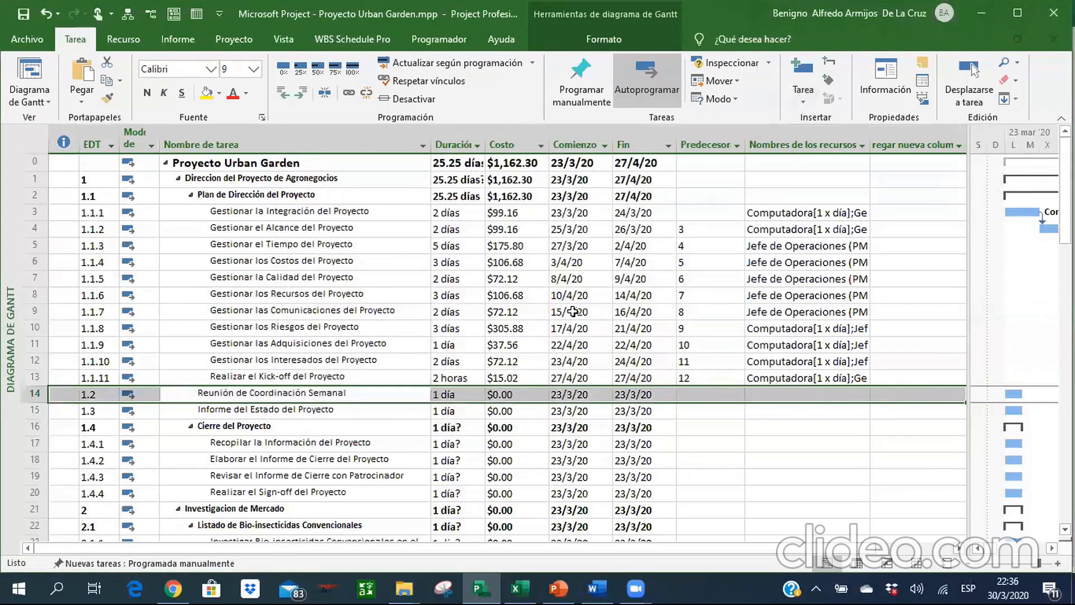
Define a recurring task named Reunión de Coordinación Semanal, lasting 1h and repeating weekly on lunes.
left_click(798, 90)
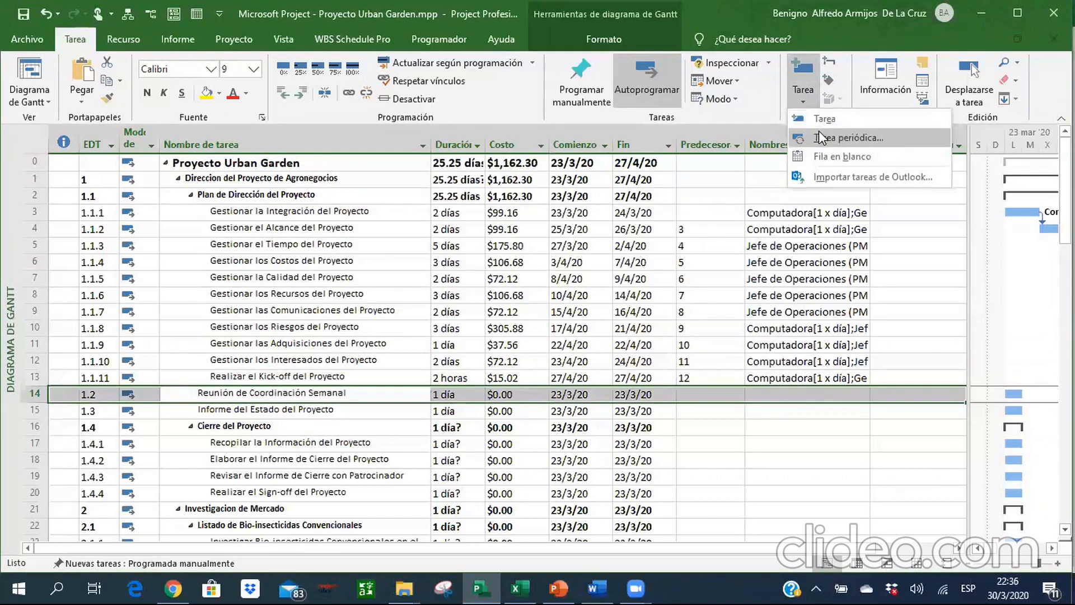
left_click(818, 131)
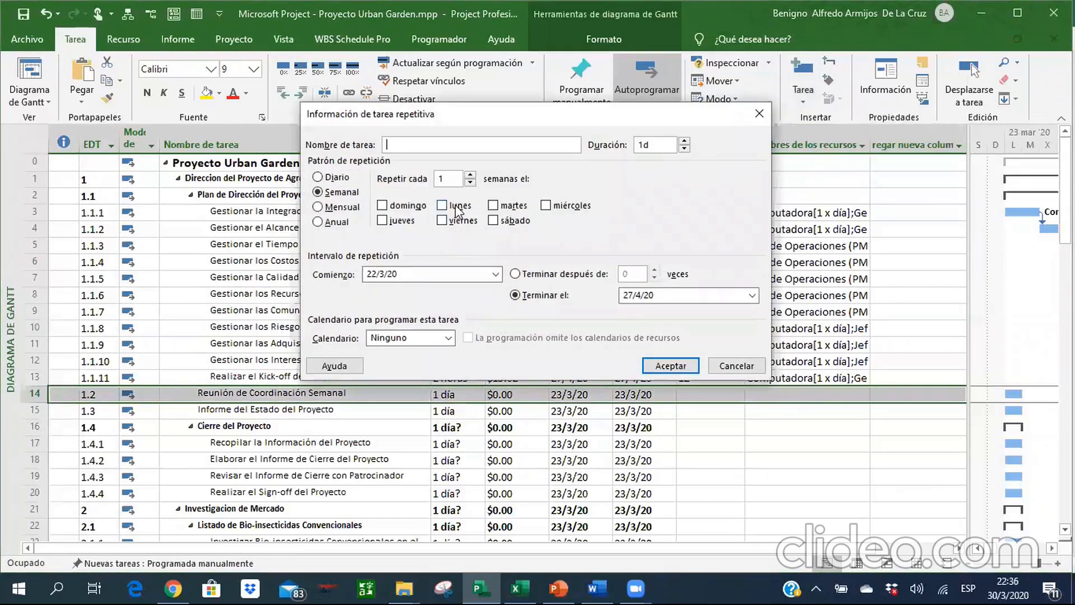
left_click_drag(426, 114, 506, 109)
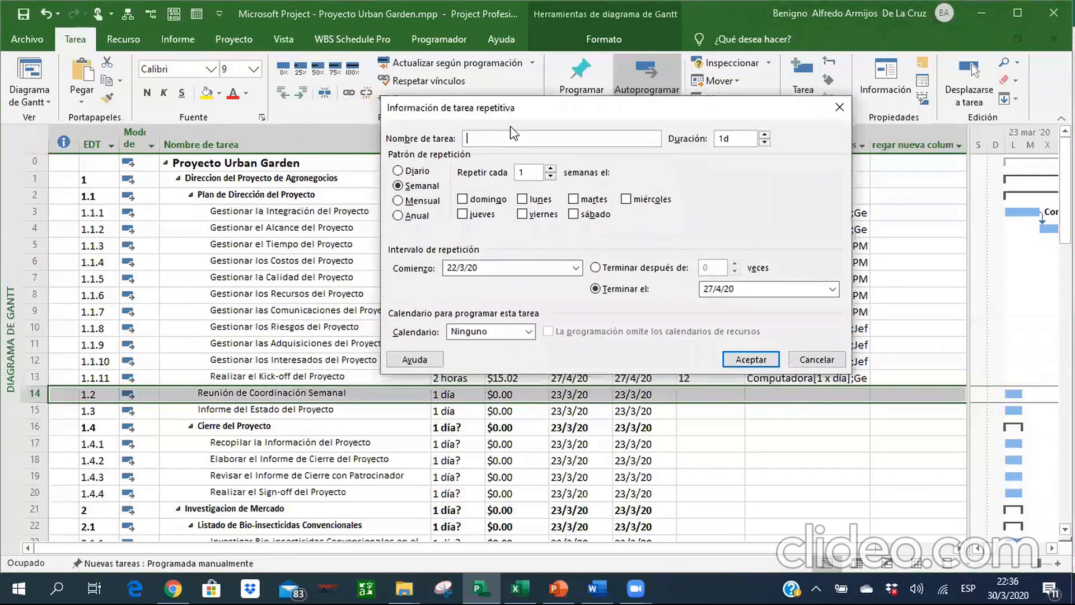
type("Reunión de Coordinación Semanal")
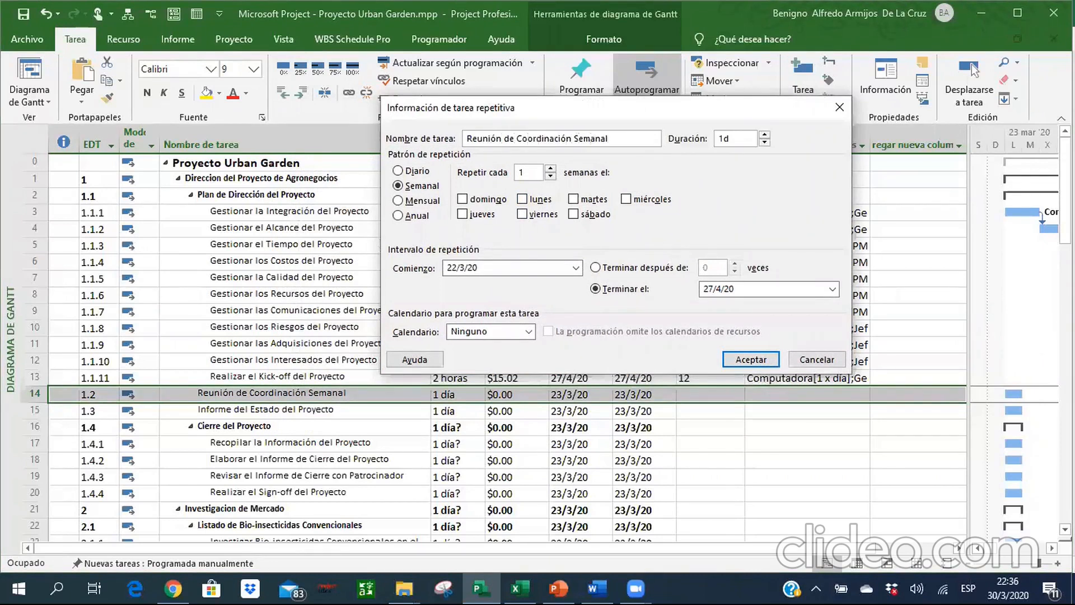
left_click(742, 138)
left_click(524, 201)
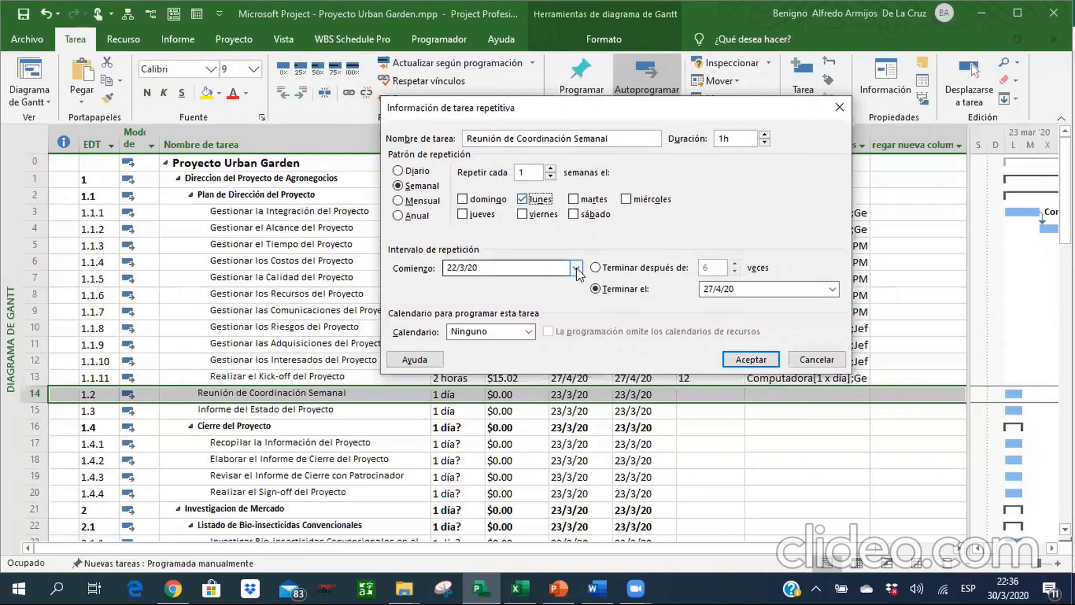
Set the recurring meeting's end date to 17/8/2020 and insert it into the schedule.
left_click(832, 289)
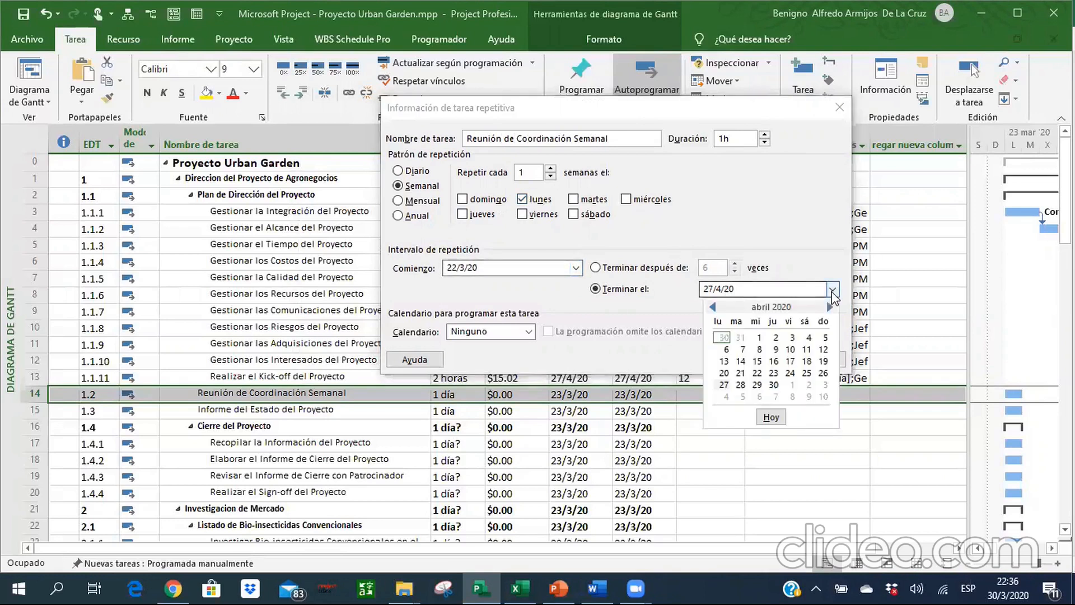
left_click(829, 306)
left_click(829, 306)
left_click(830, 306)
left_click(829, 306)
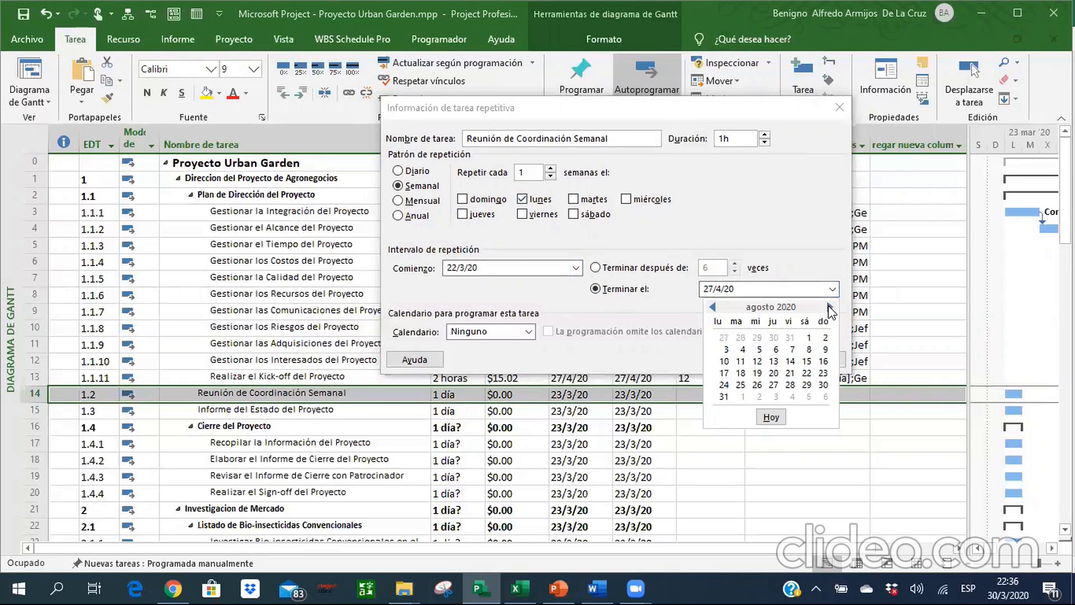
left_click(722, 374)
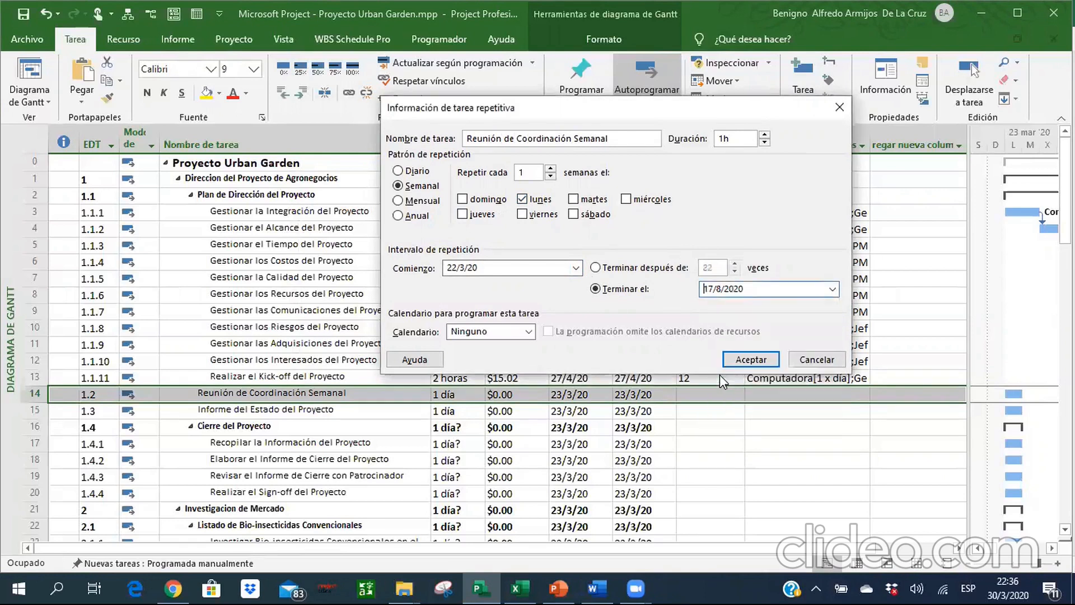
left_click(748, 360)
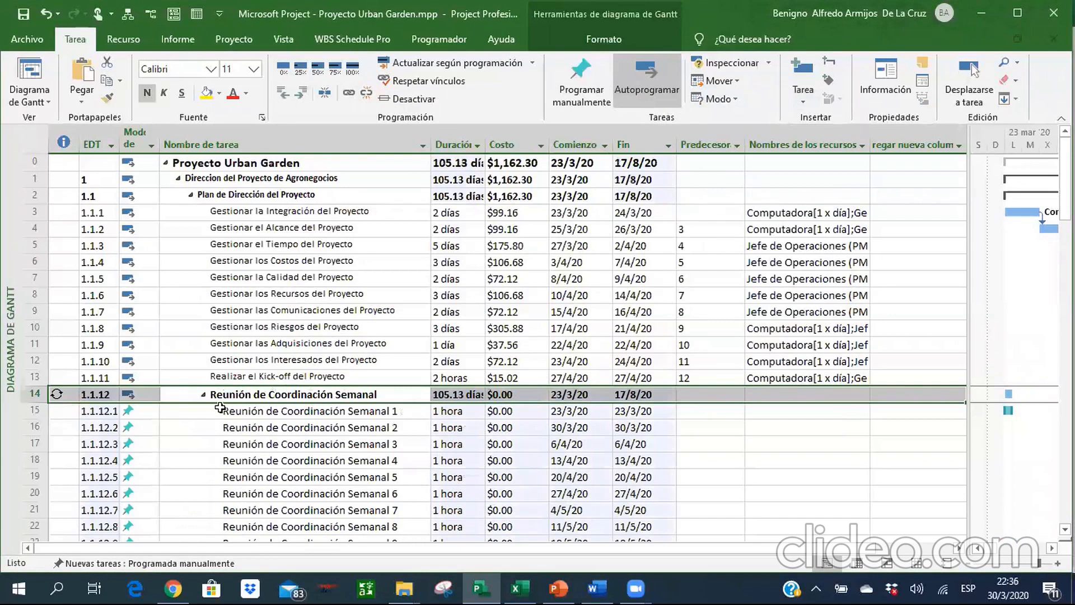
Outdent the recurring Reunión de Coordinación Semanal summary task one level, out of Plan de Dirección del Proyecto.
key("Down")
key("Down")
key("Down")
key("Down")
key("Down")
key("Down")
key("Down")
key("Down")
key("Down")
key("Down")
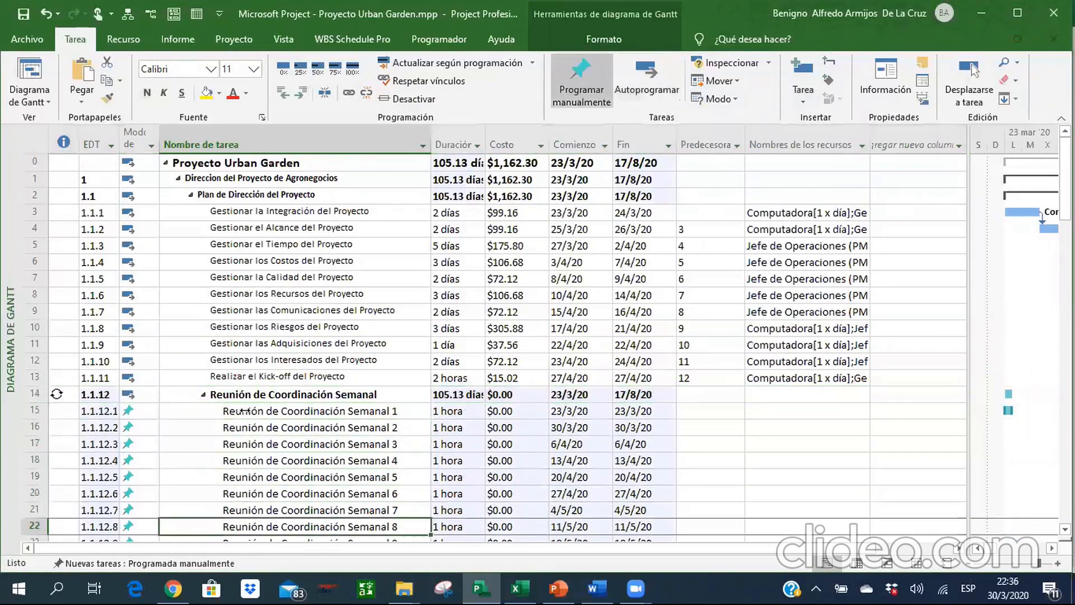
key("Up")
key("Up")
key("Up")
key("Up")
key("Up")
key("Up")
key("Up")
key("Up")
key("Up")
key("Up")
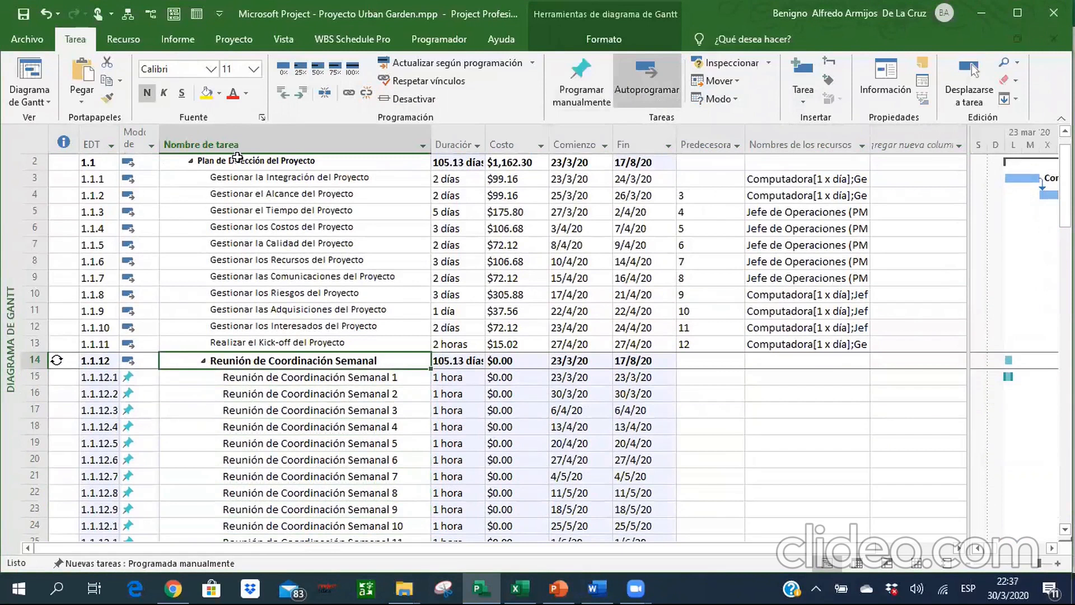
left_click(282, 94)
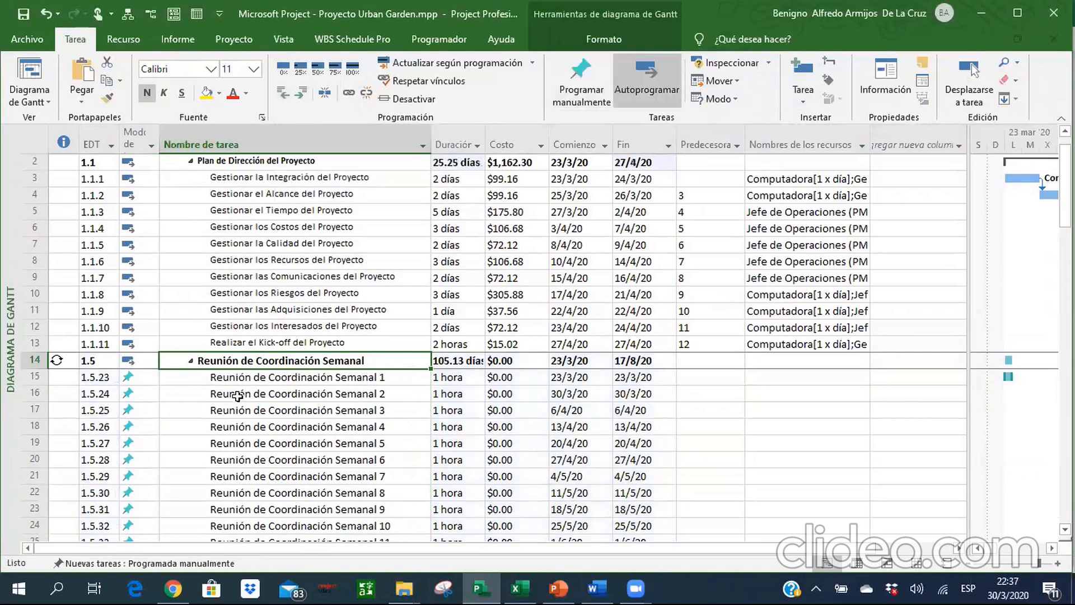
Set every task in the project to automatic scheduling.
left_click(35, 142)
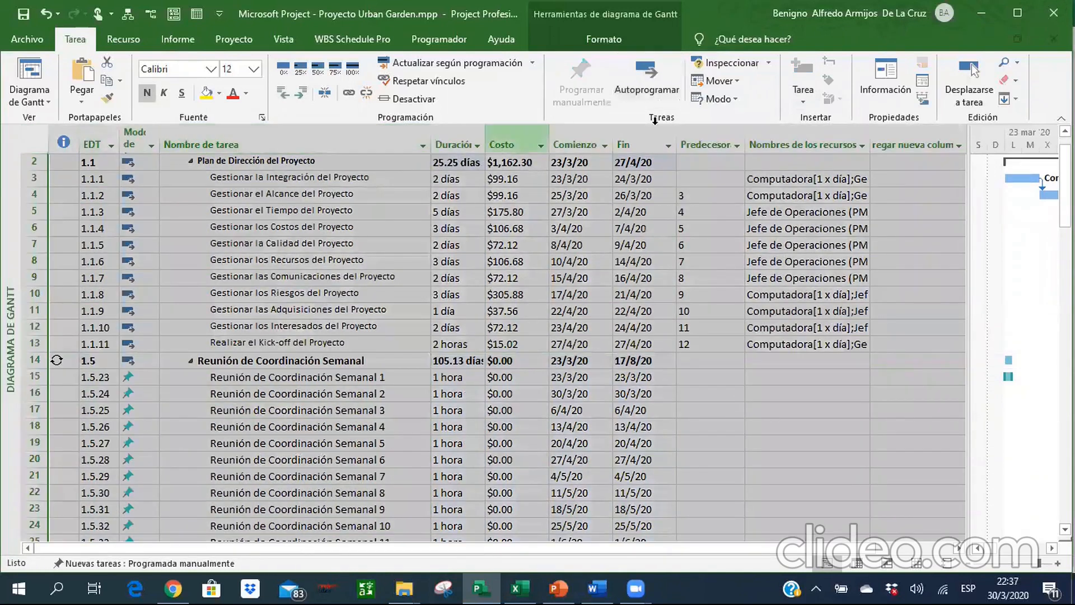
left_click(646, 76)
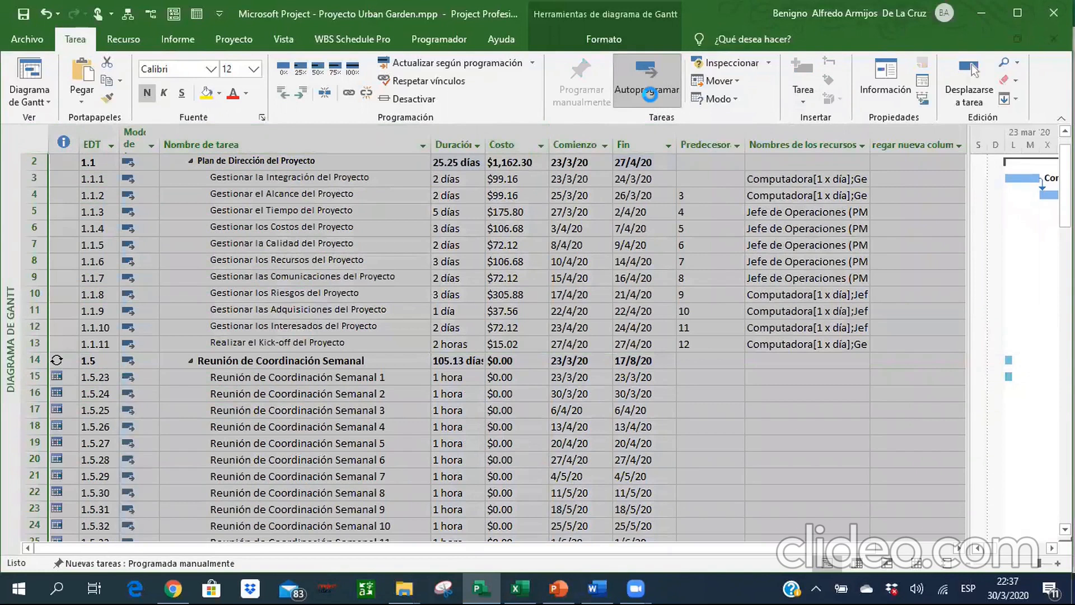
left_click(326, 374)
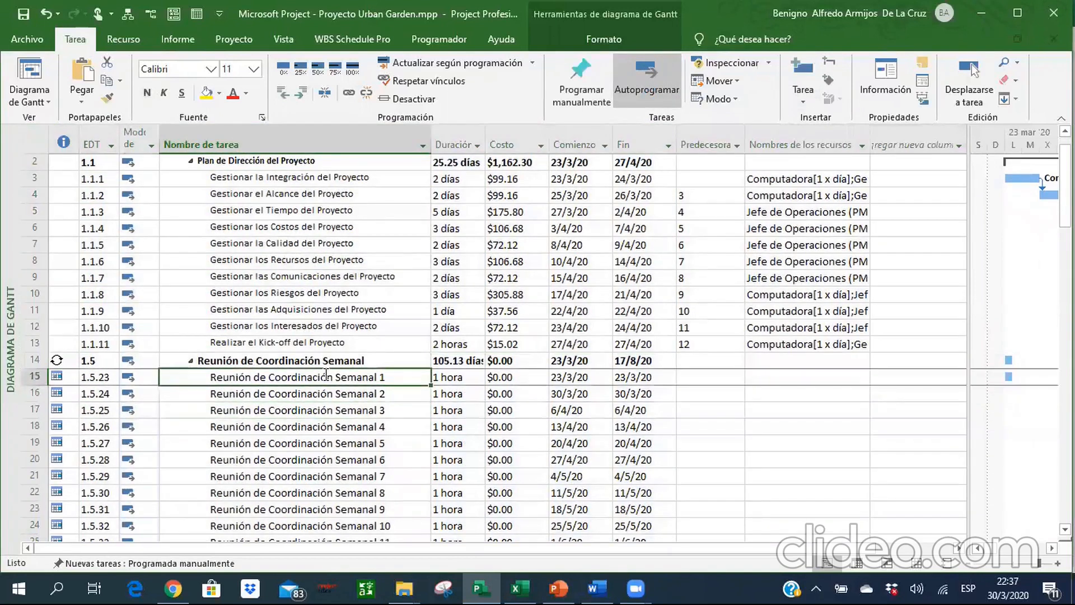
Set the font size of the entire task table to 10.
left_click(28, 137)
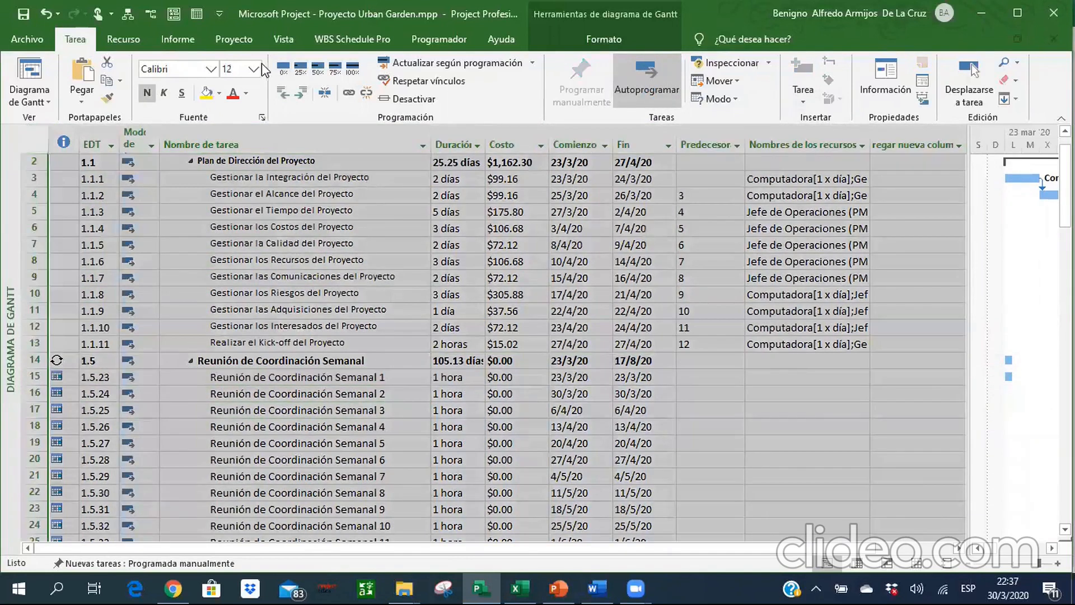
left_click(253, 68)
left_click(230, 102)
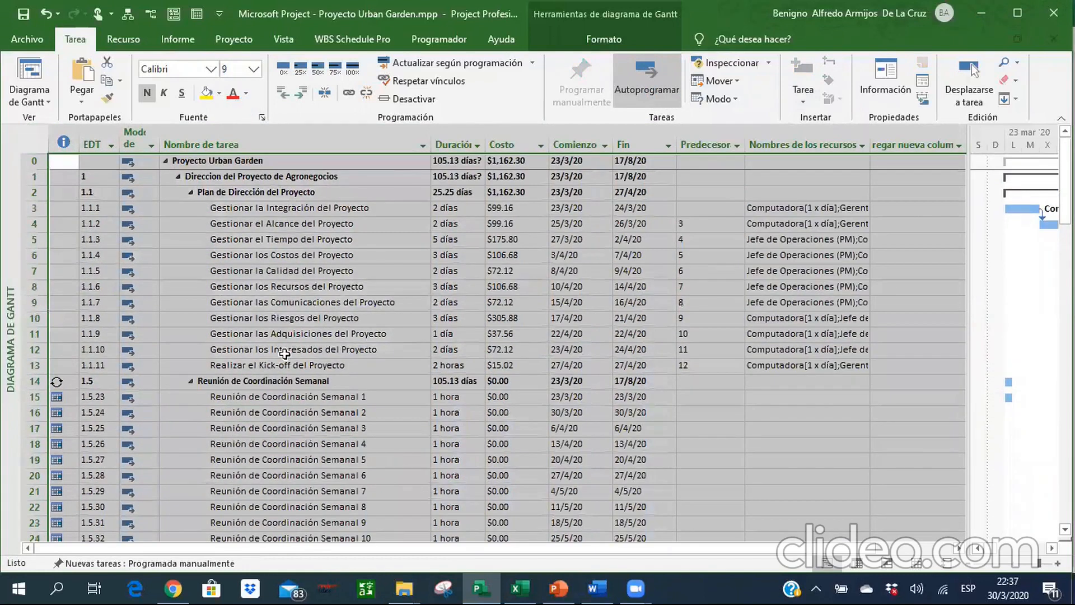
left_click(254, 69)
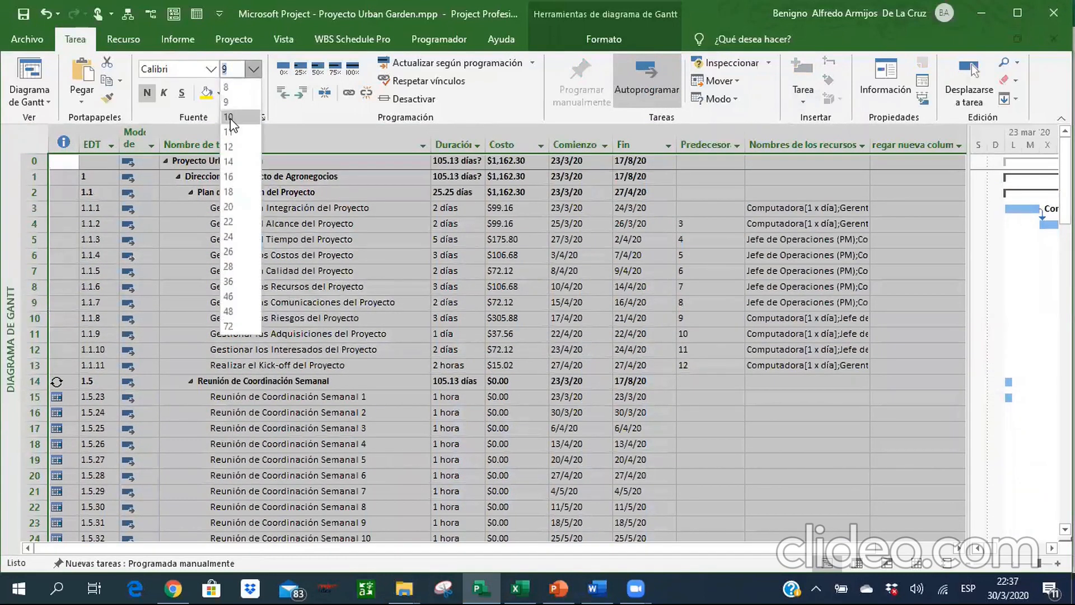
left_click(230, 119)
Review the individual tasks listed under the recurring Reunión de Coordinación Semanal, with their durations and dates.
left_click(299, 415)
key("Down")
key("Down")
key("Down")
key("Down")
key("Down")
key("Down")
key("Down")
key("Down")
key("Down")
key("Down")
key("Down")
key("Down")
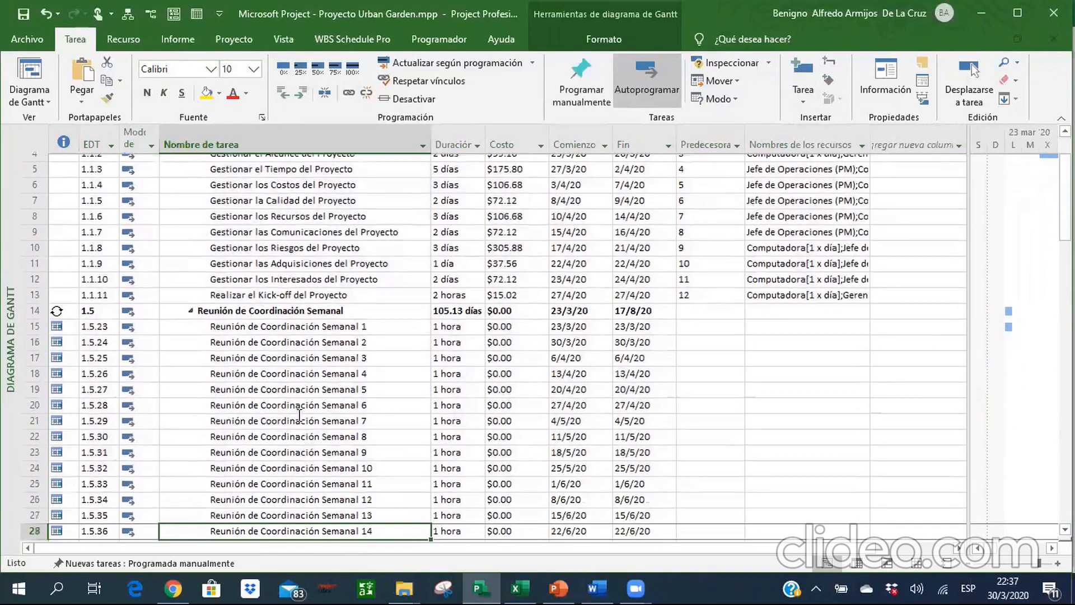
key("Down")
key("Down")
key("Down")
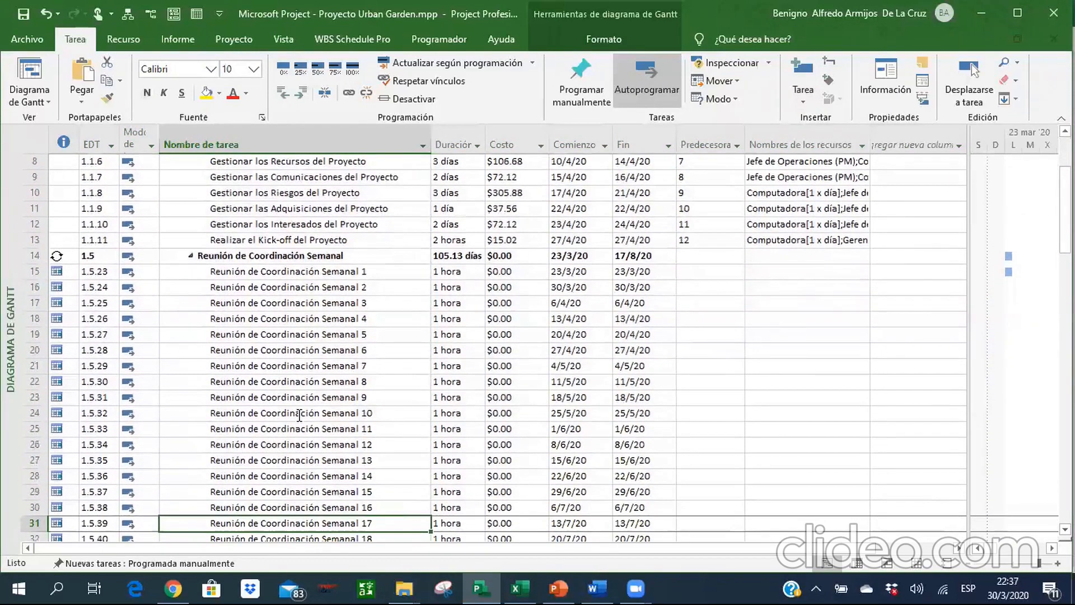
key("Up")
key("Up")
key("Up")
key("Up")
key("Up")
key("Up")
key("Up")
key("Up")
key("Up")
key("Up")
key("Up")
key("Up")
key("Up")
key("Up")
key("Up")
key("Up")
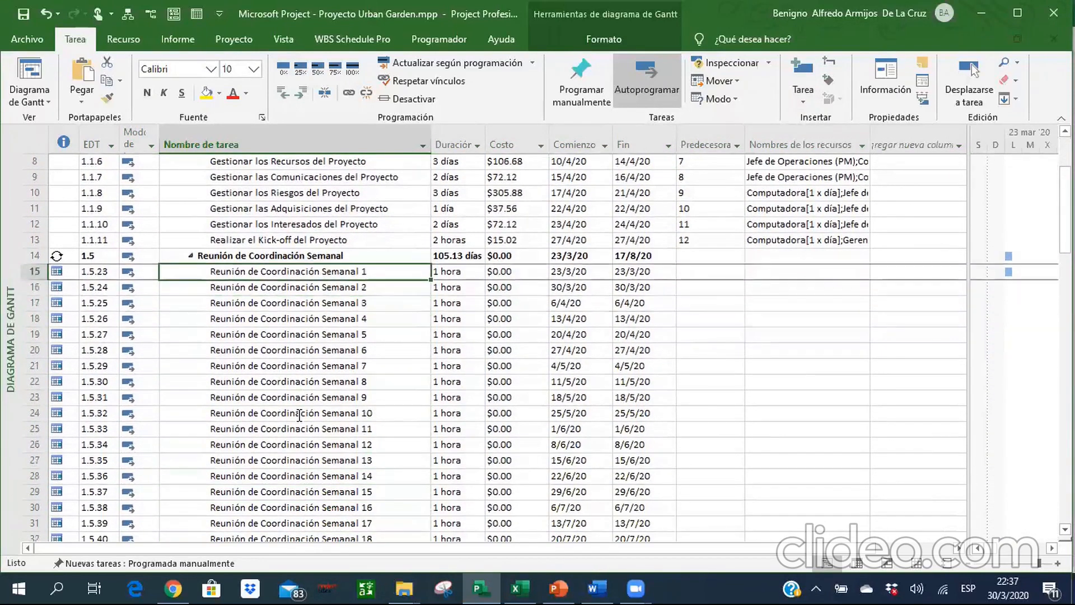
Link Reunión de Coordinación Semanal 1 through 22 in sequence, making each meeting the predecessor of the following one.
key("Down")
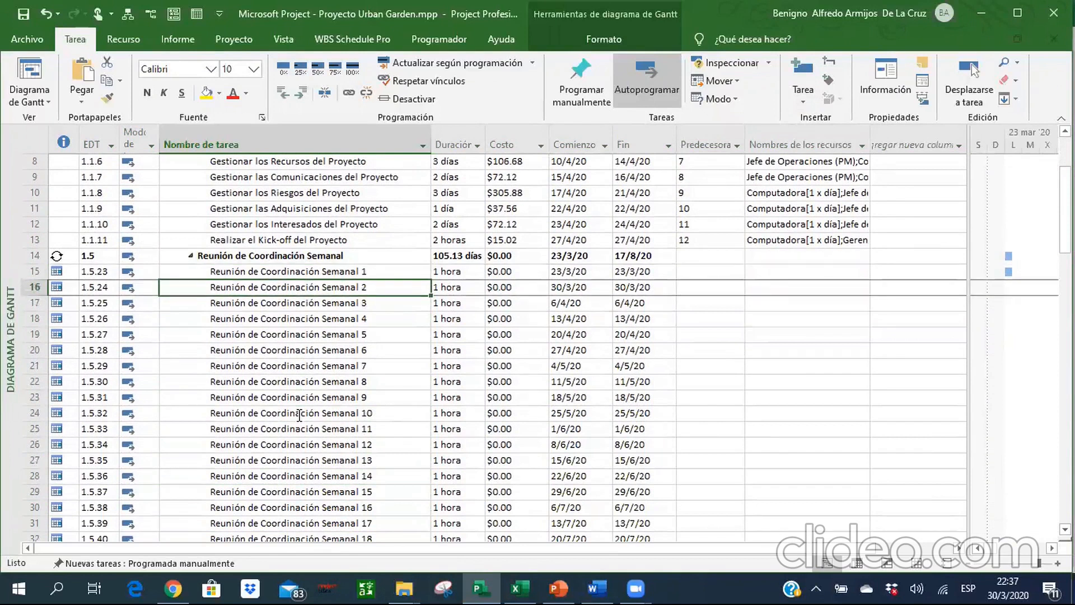
key("Up")
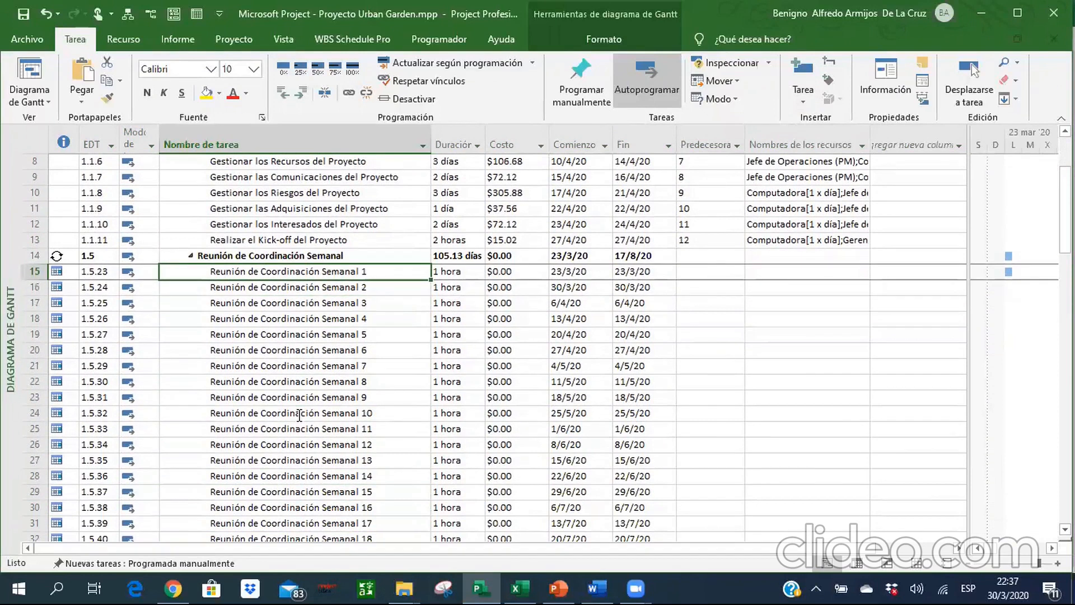
key("shift+Down")
key("shift+Down")
key("shift+Down")
key("shift+Down")
key("shift+Down")
key("shift+Down")
key("shift+Down")
key("shift+Down")
key("shift+Down")
key("shift+Down")
key("shift+Down")
key("shift+Down")
key("shift+Down")
key("shift+Down")
key("shift+Down")
key("shift+Down")
key("shift+Down")
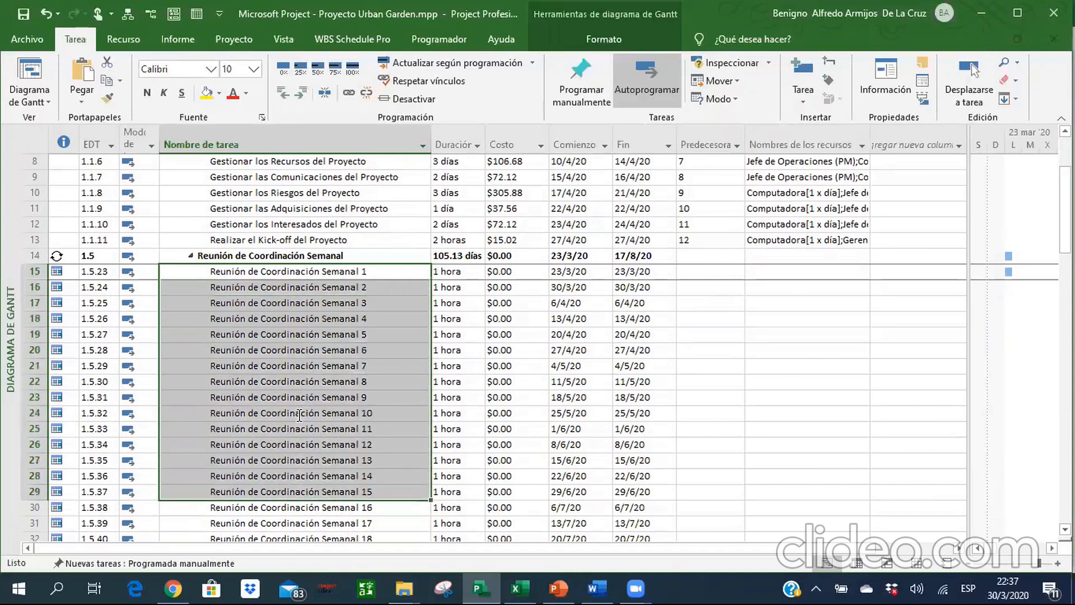
key("shift+Down")
key("shift+Down")
key("shift+Down")
key("shift+Down")
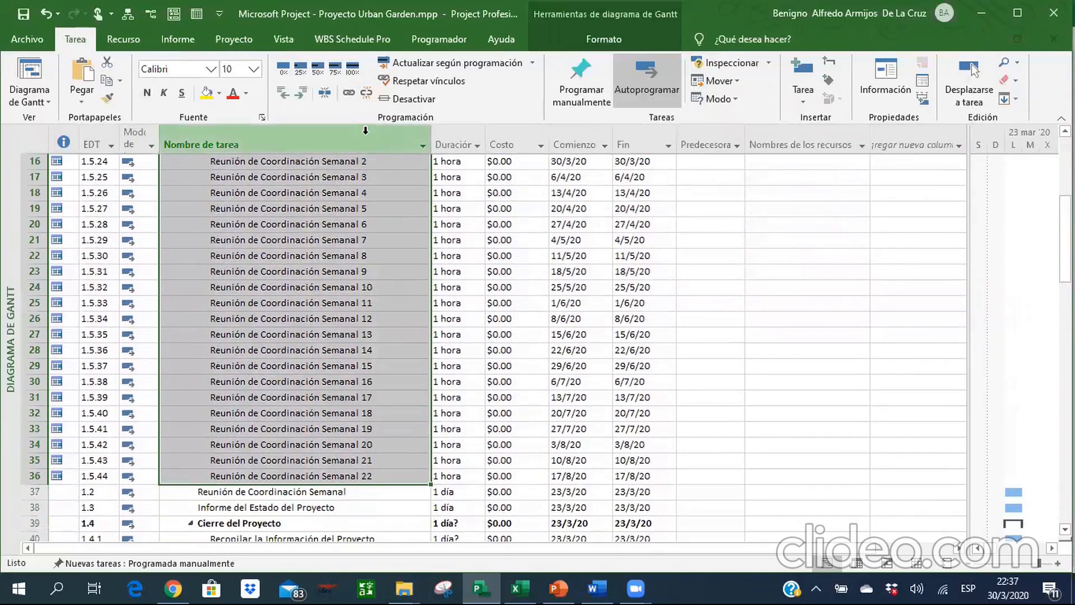
left_click(348, 94)
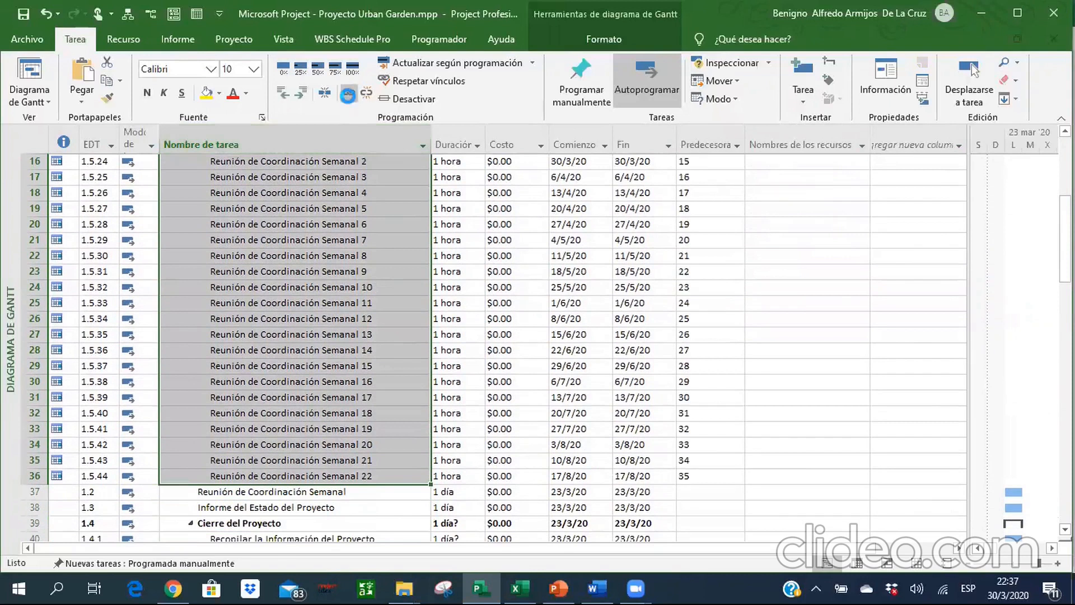
Check the predecessors and resource assignments of the weekly coordination meetings.
left_click(338, 242)
scroll(338, 258, "up", 4)
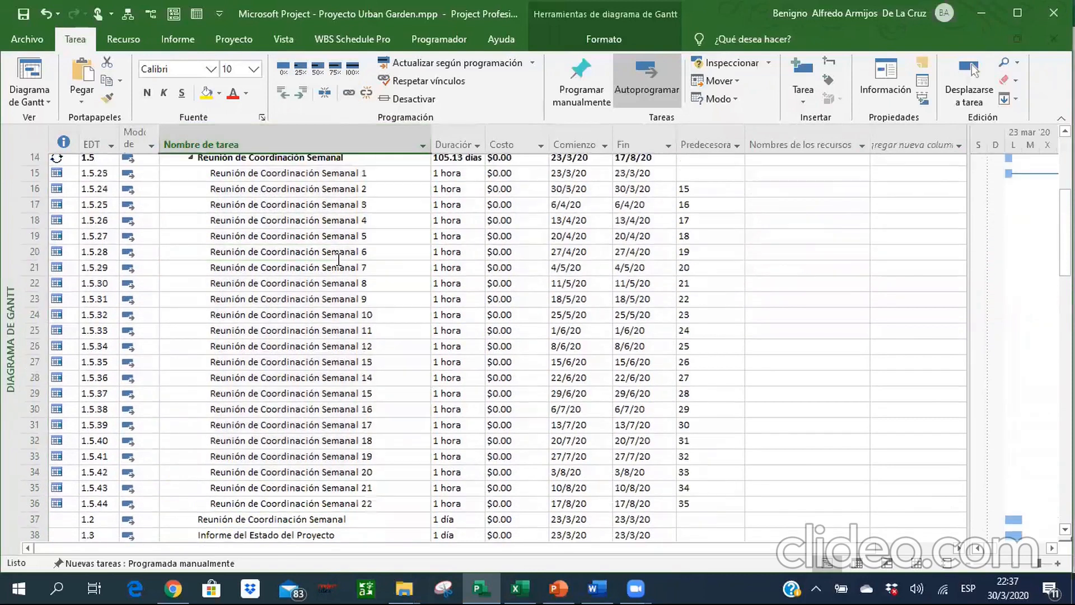
key("Down")
key("Down")
key("Down")
key("Down")
key("Down")
key("Down")
key("Down")
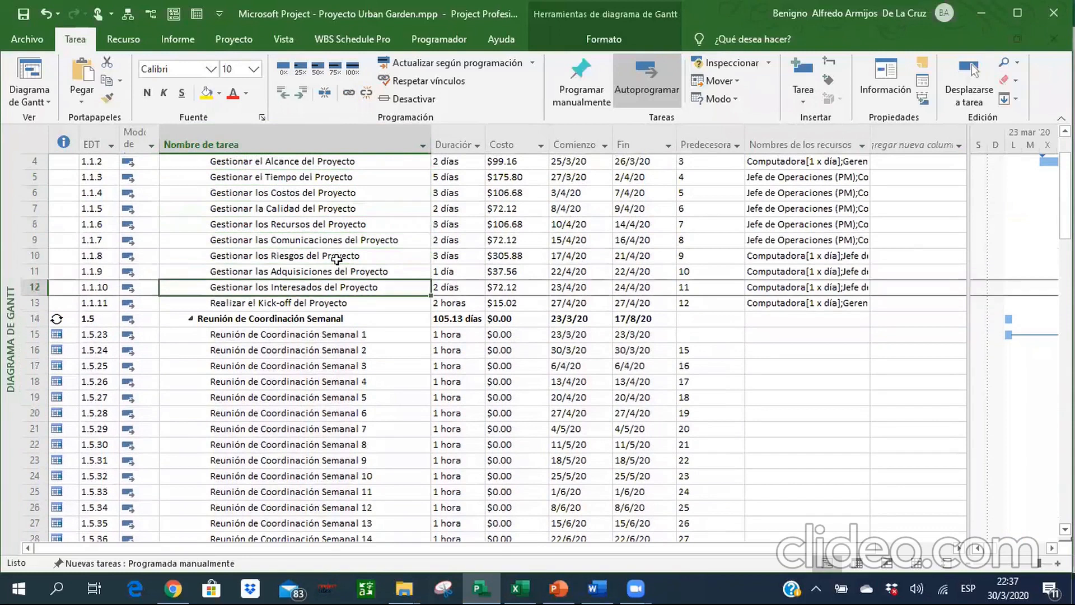
key("Right")
key("Right")
key("Right")
key("Right")
key("Right")
key("Right")
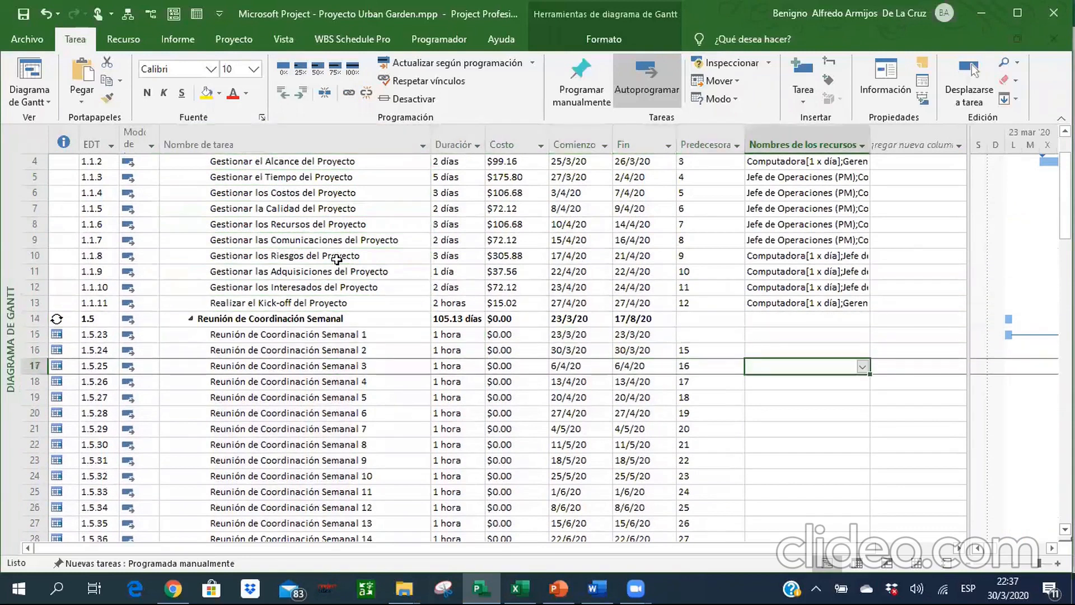
key("Left")
key("Left")
key("Left")
key("Left")
key("Left")
key("Left")
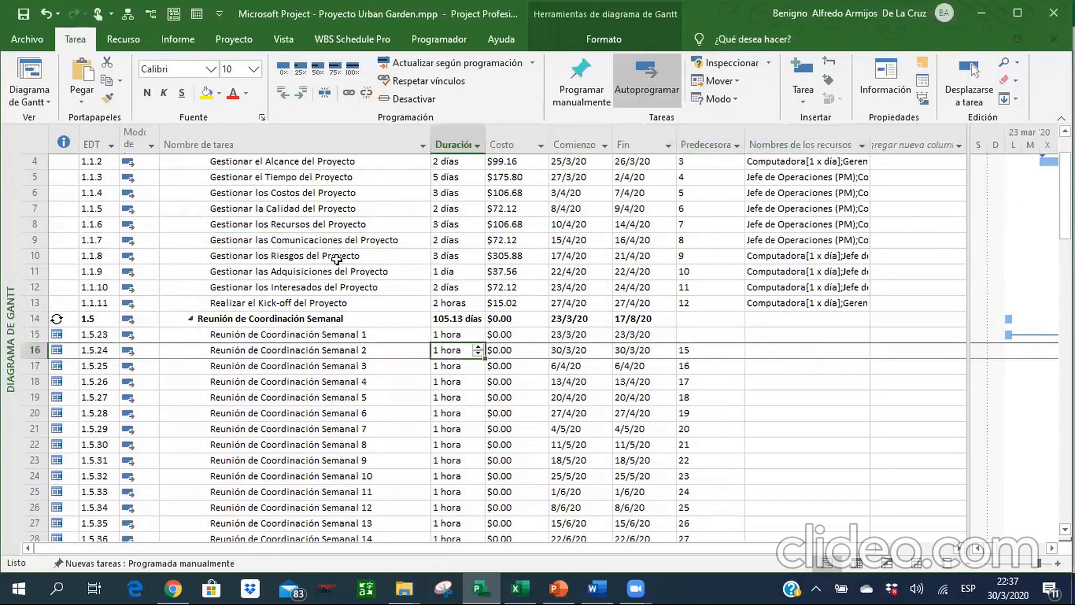
key("shift+Up")
key("shift+Down")
key("shift+Down")
key("shift+Down")
key("shift+Down")
key("shift+Down")
key("shift+Down")
key("shift+Down")
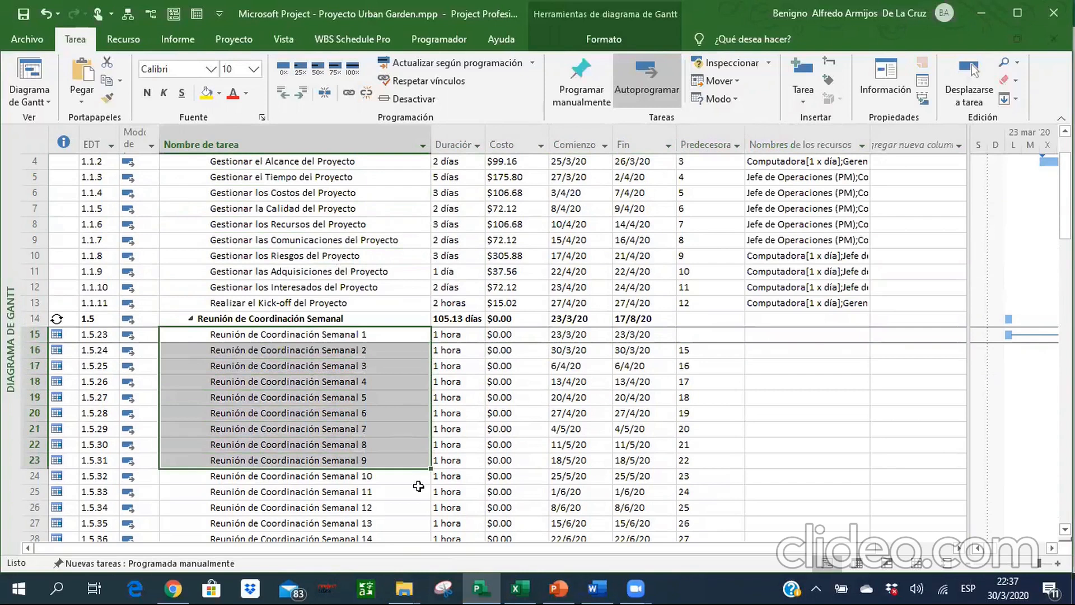
Switch to the Excel reference and look up the resources assigned to Reunión de Coordinación Semanal 1.
left_click(532, 583)
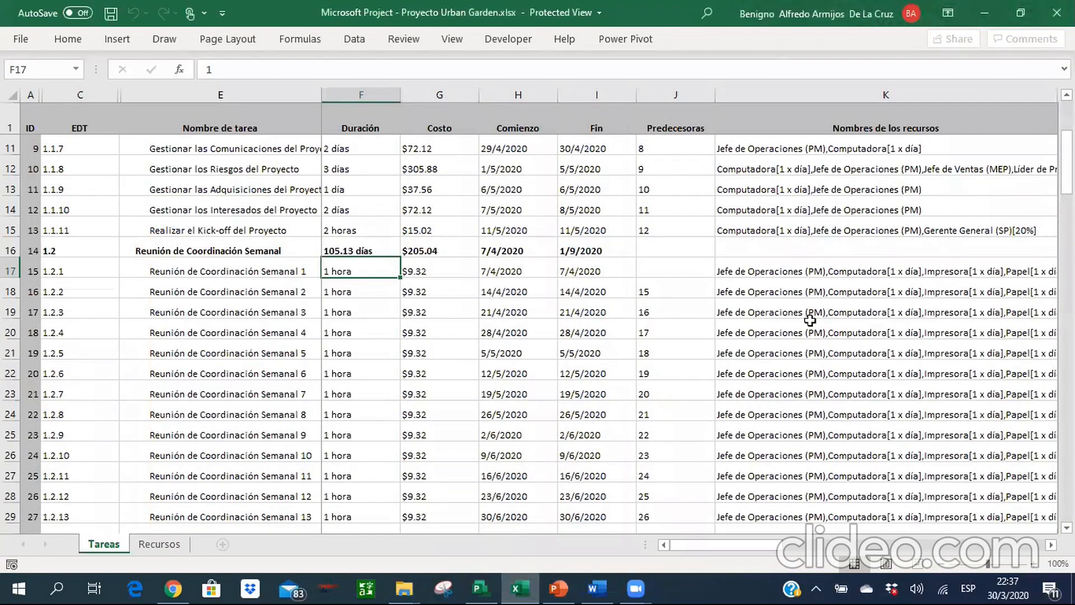
left_click_drag(731, 546, 744, 548)
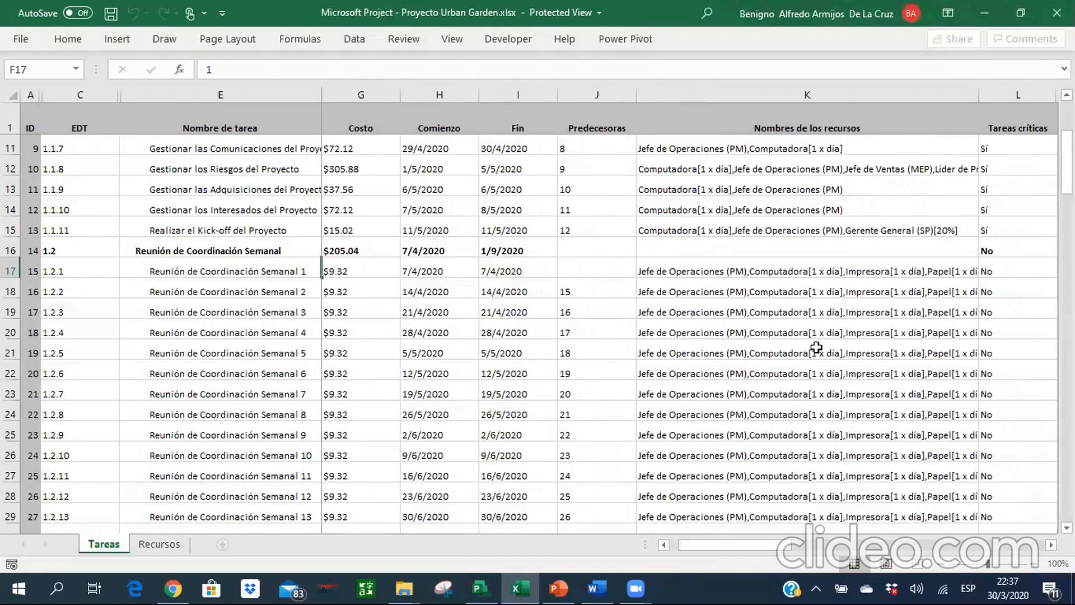
left_click(863, 271)
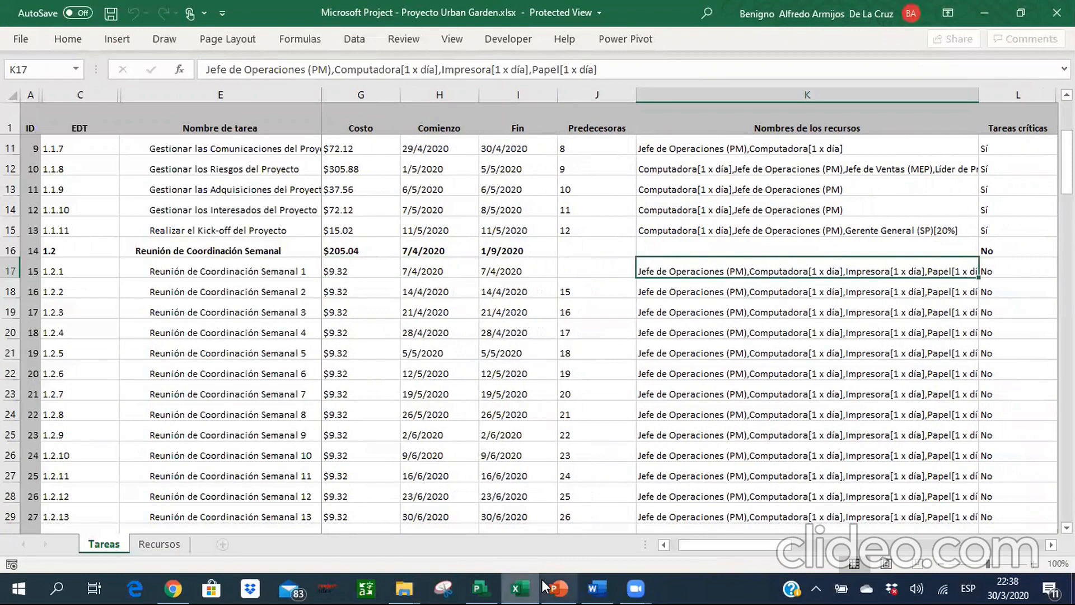
Switch back to Microsoft Project and assign the Computadora resource to all weekly coordination meetings, 1 through 22.
left_click(482, 589)
left_click(302, 334)
left_click(302, 334)
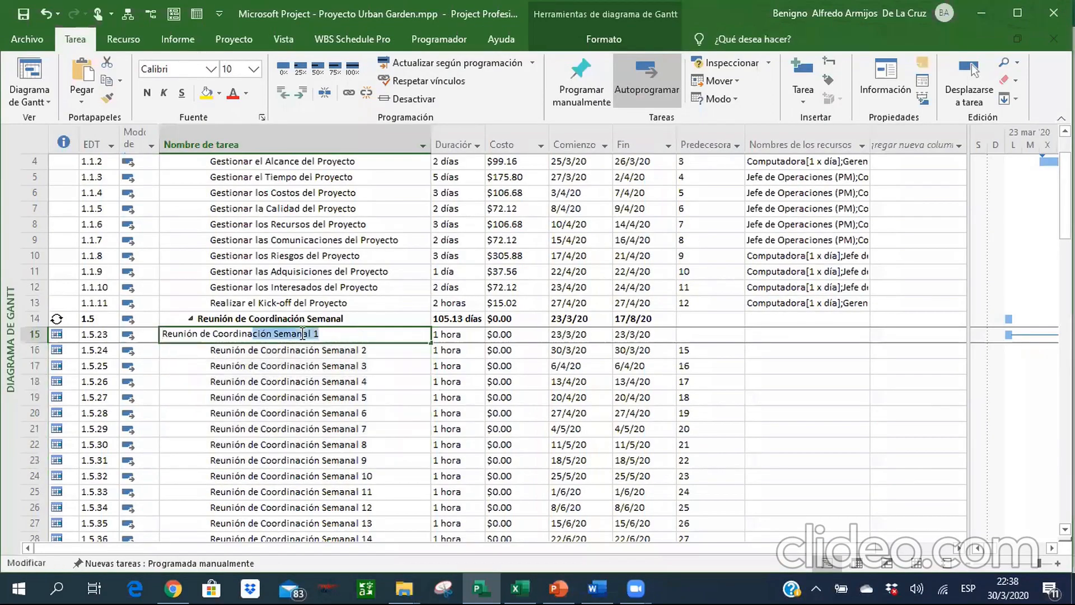
key("Return")
key("shift+Down")
key("shift+Down")
key("shift+Down")
key("shift+Down")
key("shift+Down")
key("shift+Down")
key("shift+Down")
key("shift+Down")
key("shift+Down")
key("shift+Down")
key("shift+Down")
key("shift+Down")
key("shift+Down")
key("shift+Down")
key("shift+Down")
key("shift+Down")
key("shift+Down")
key("shift+Down")
key("shift+Down")
key("shift+Down")
key("shift+Up")
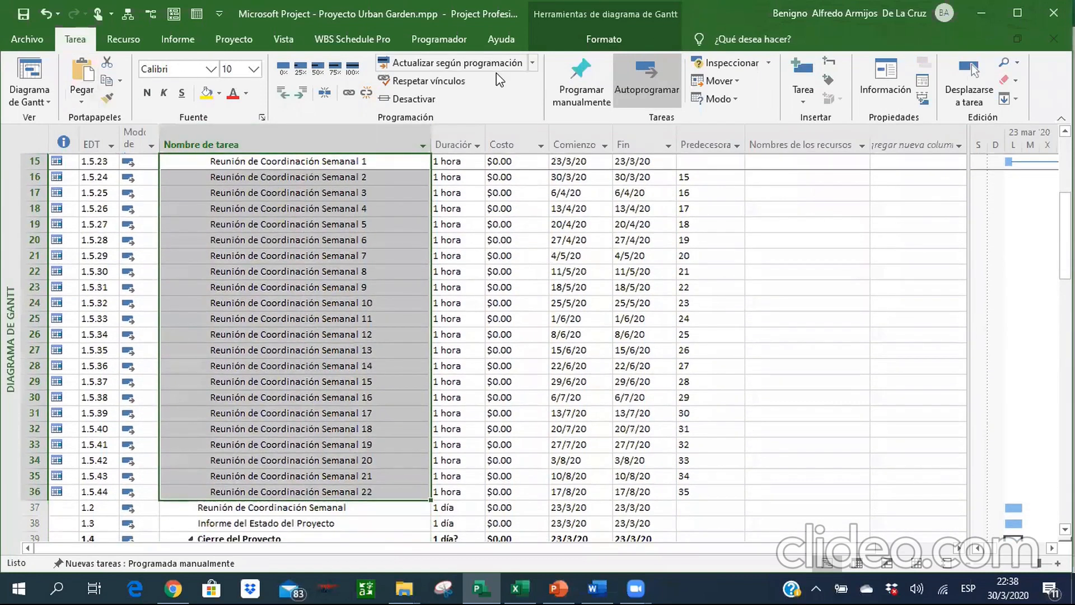
left_click(112, 39)
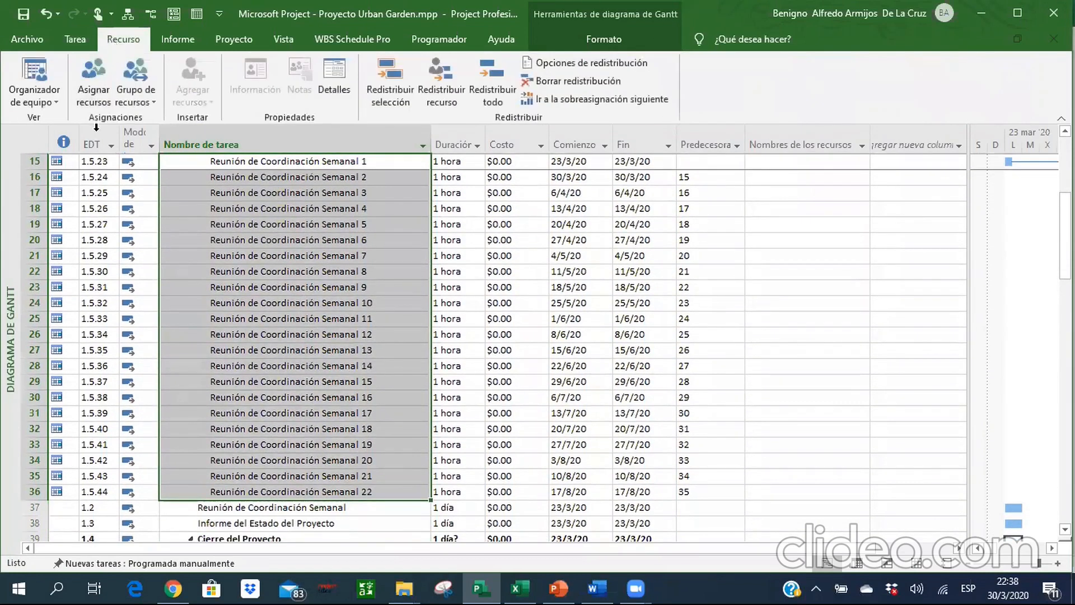
left_click(91, 92)
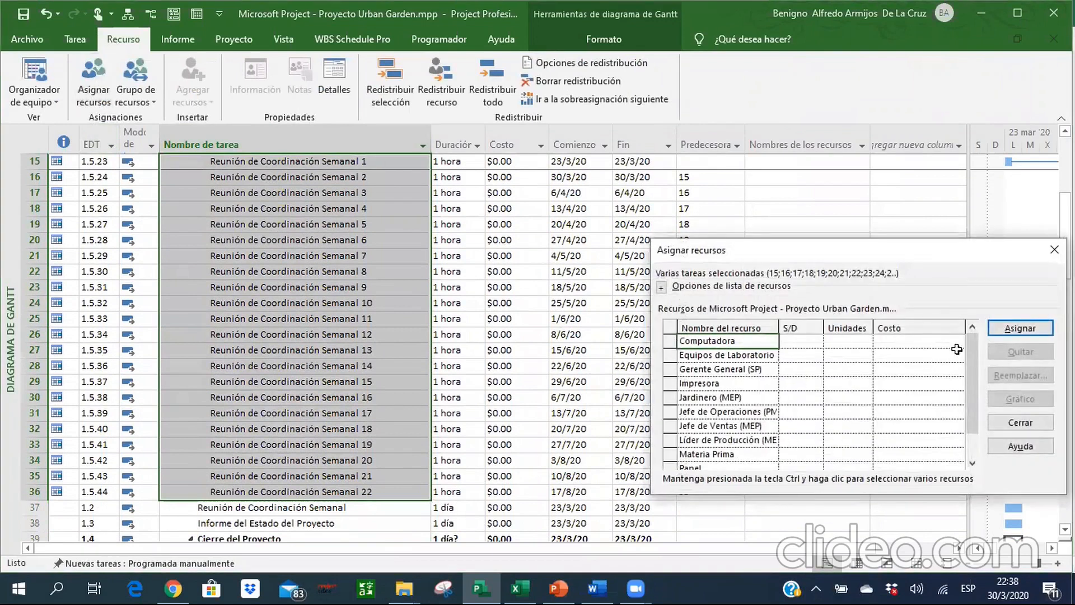
left_click(997, 328)
Assign Impresora, Papel and Jefe de Operaciones (PM) to the same 22 coordination meetings and finish the resource assignment.
left_click(721, 383)
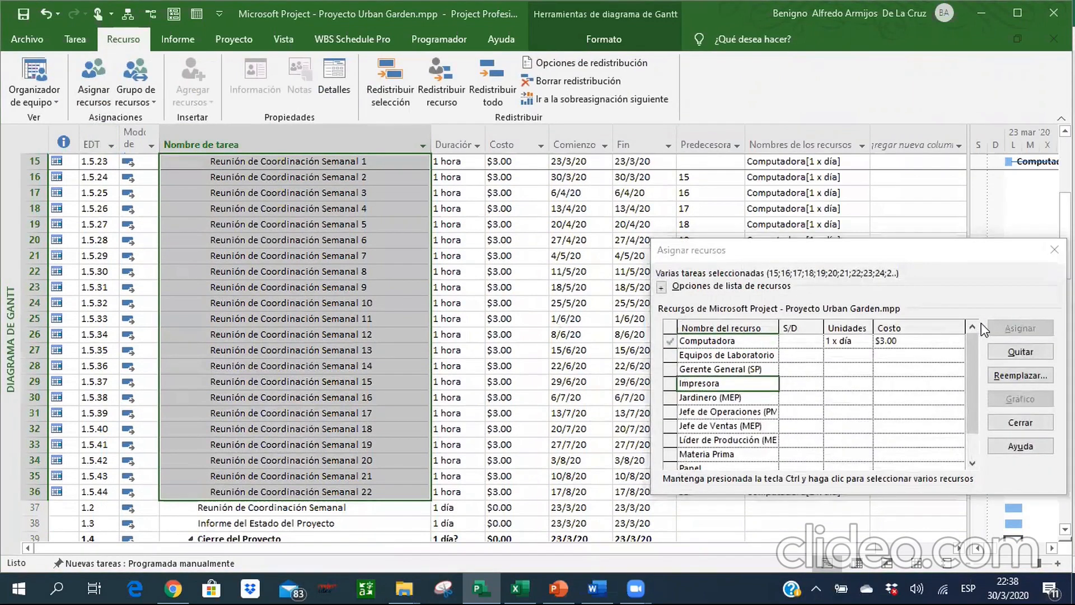
left_click(770, 443)
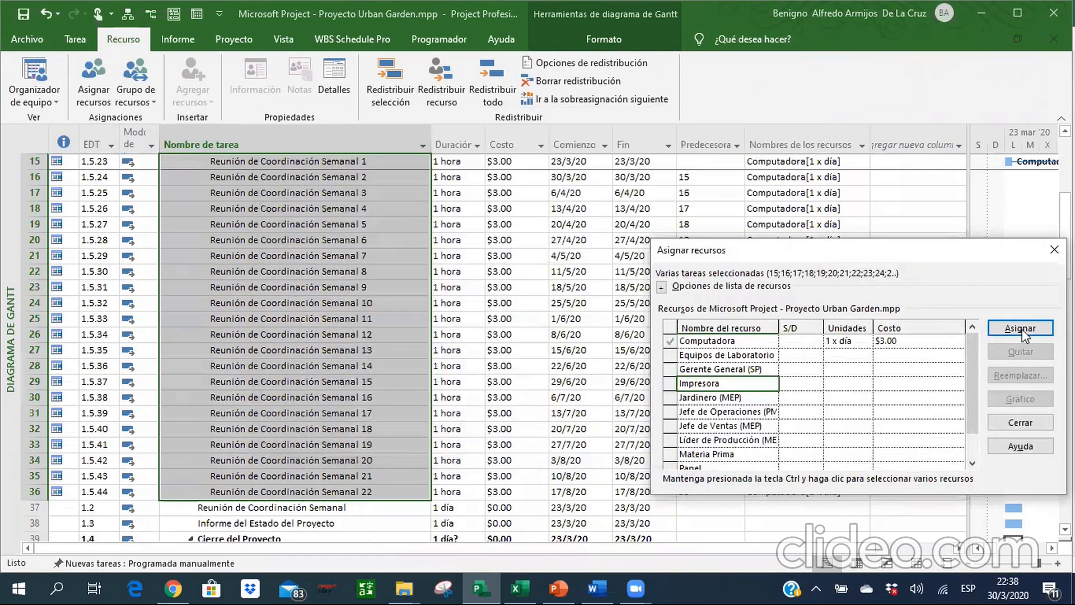
left_click(1025, 335)
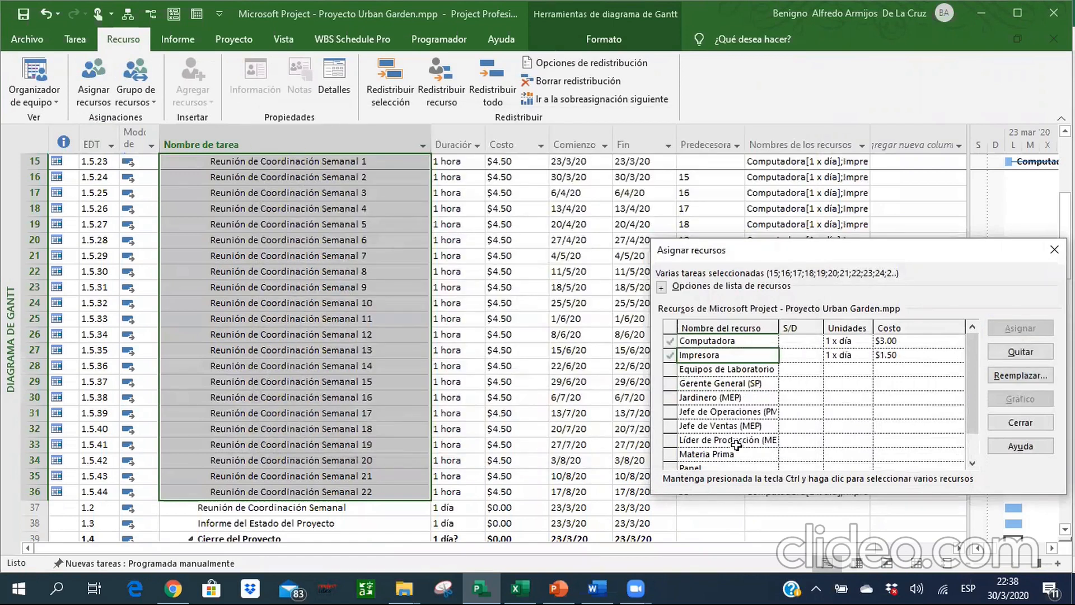
left_click(728, 467)
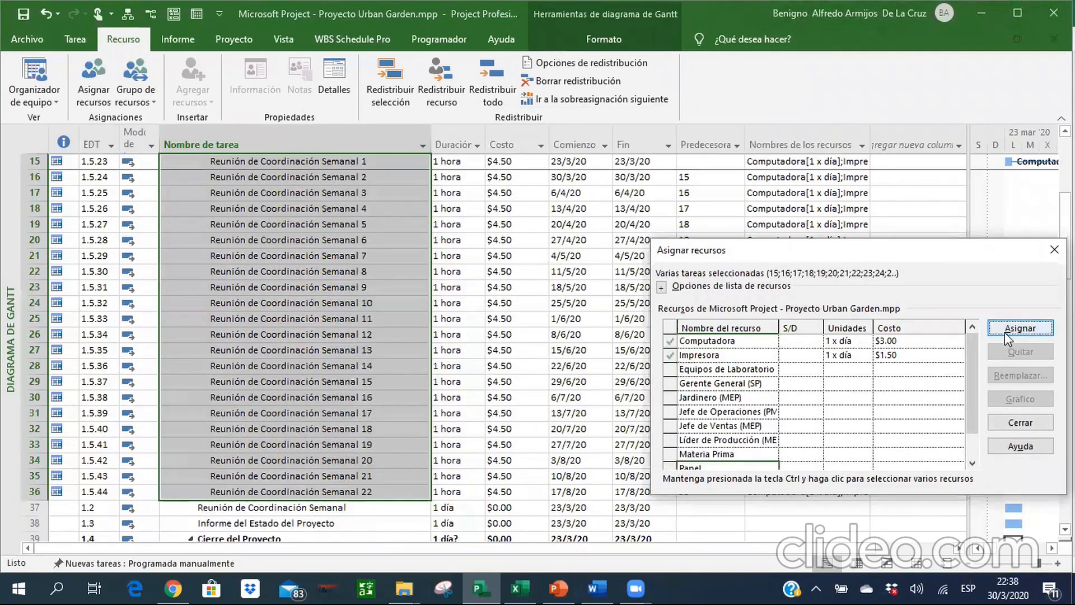
left_click(1004, 331)
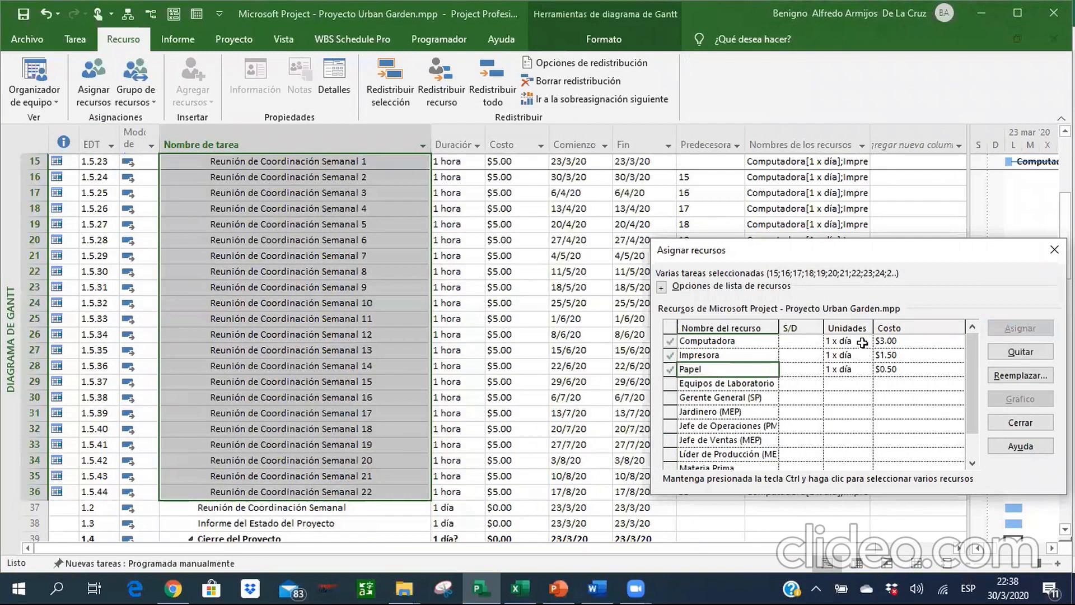
left_click(736, 428)
left_click(1012, 331)
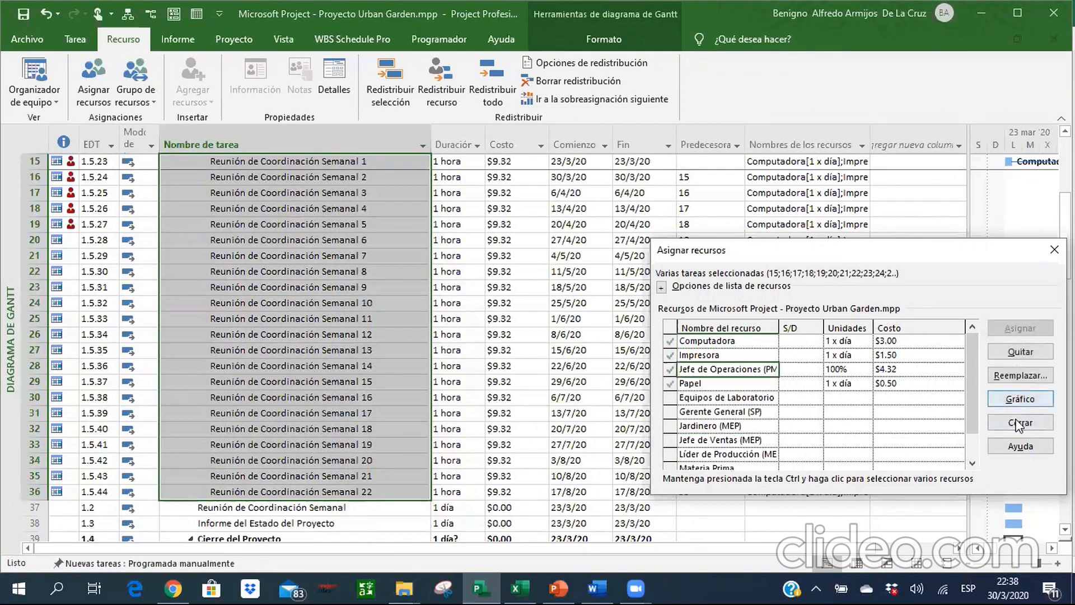
left_click(1020, 422)
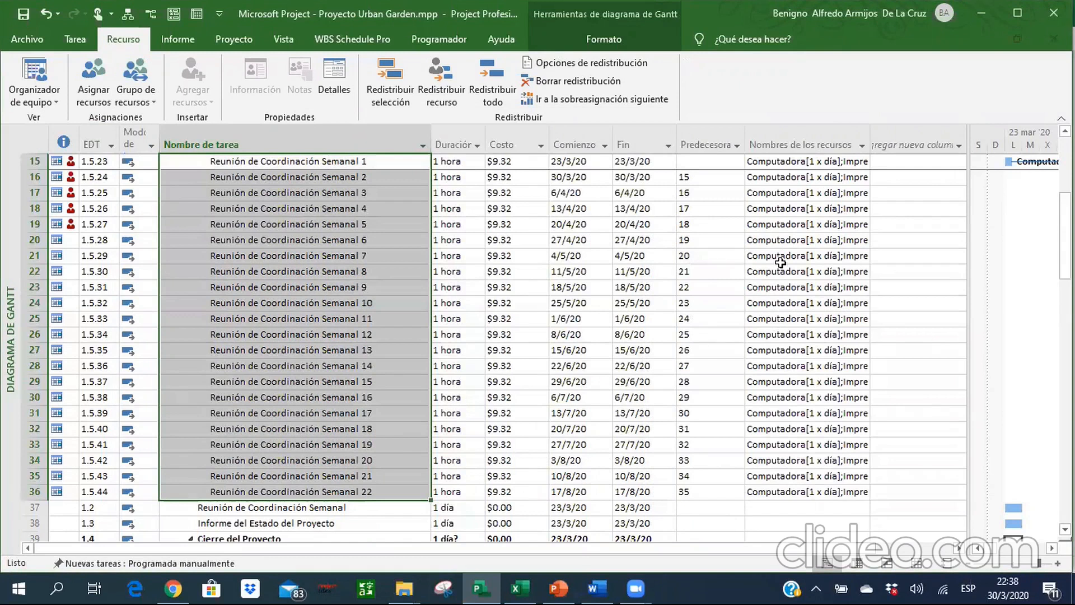
Renumber the EDT codes for the entire project.
left_click(250, 292)
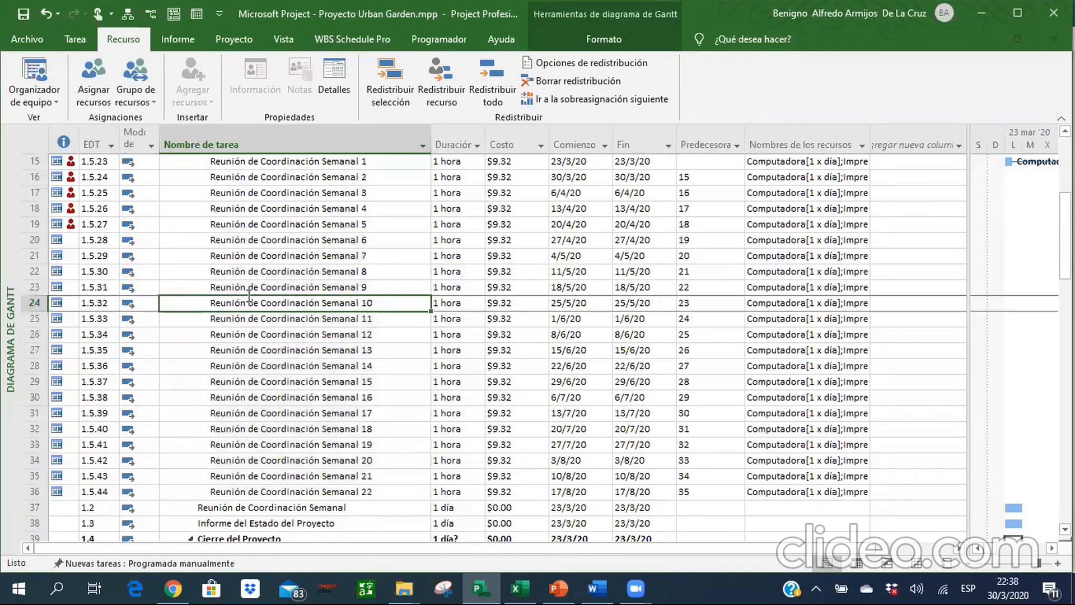
key("Up")
key("Up")
key("Up")
key("Up")
key("Up")
key("Up")
key("Up")
key("Up")
key("Up")
key("Up")
key("Up")
key("Up")
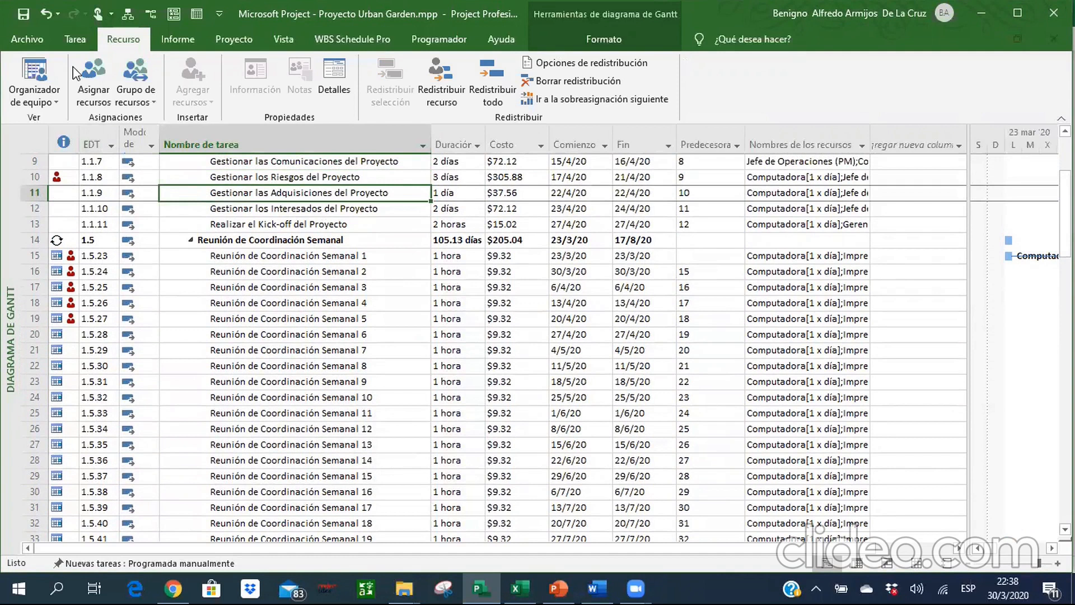
left_click(75, 39)
left_click(238, 44)
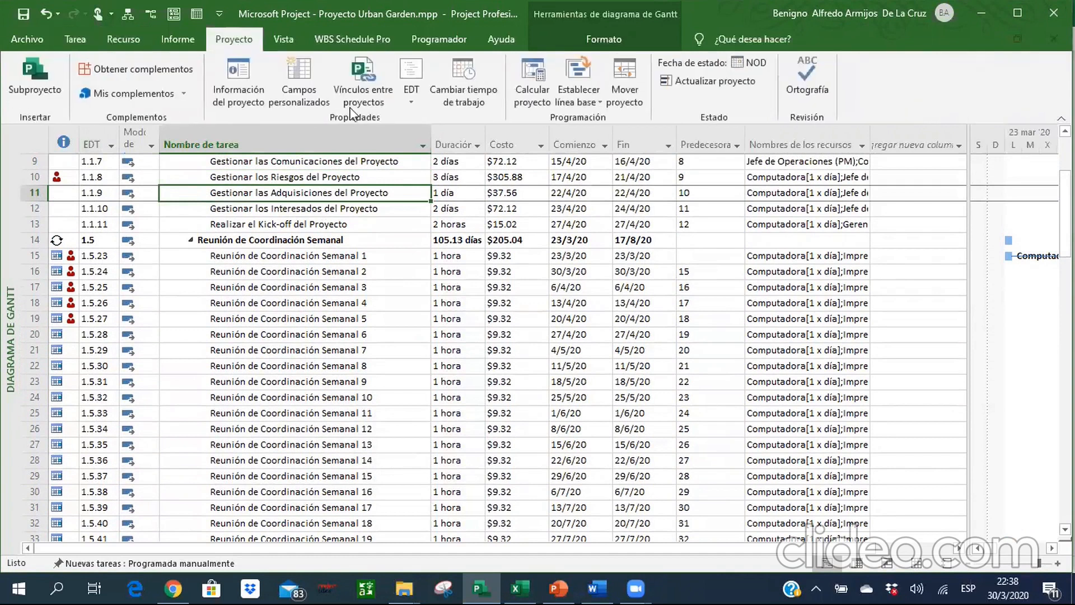
left_click(411, 101)
left_click(435, 139)
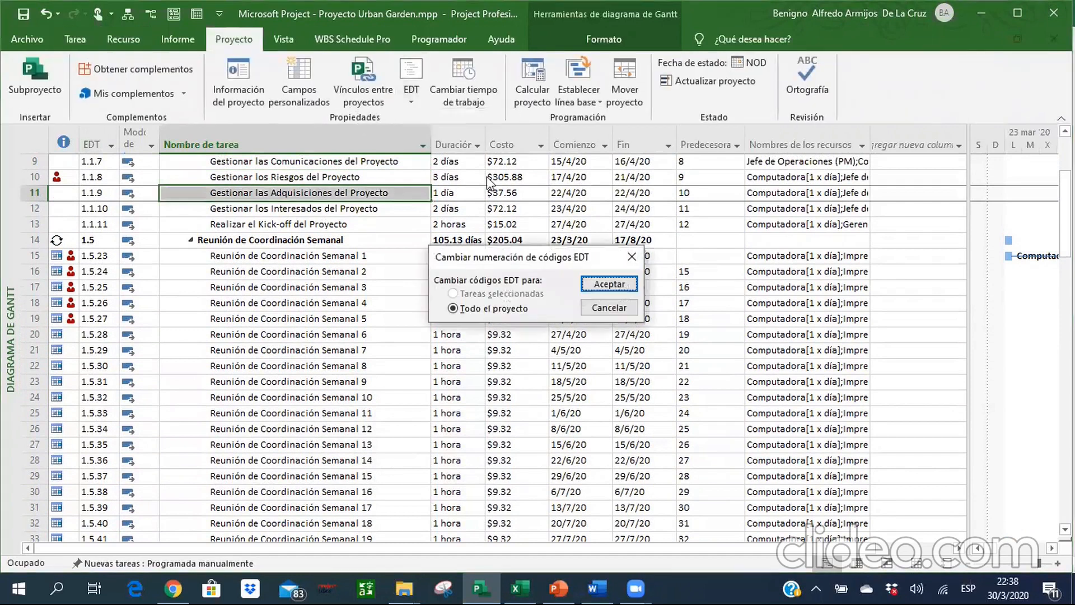
left_click(612, 284)
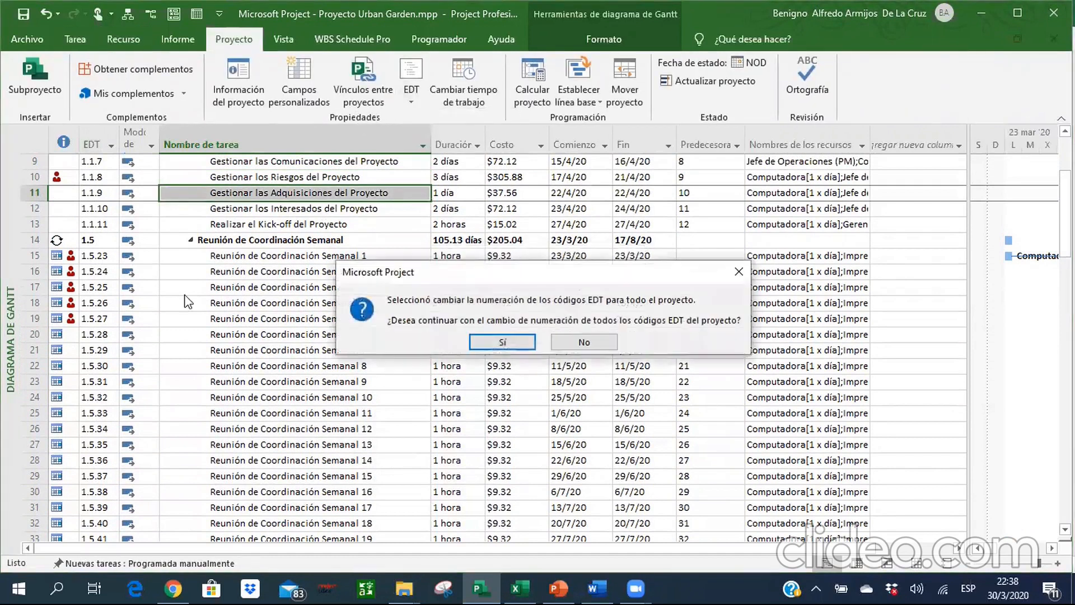
left_click(475, 343)
Examine the renumbered EDT codes from the weekly meetings down to Investigacion de Mercado.
left_click(243, 286)
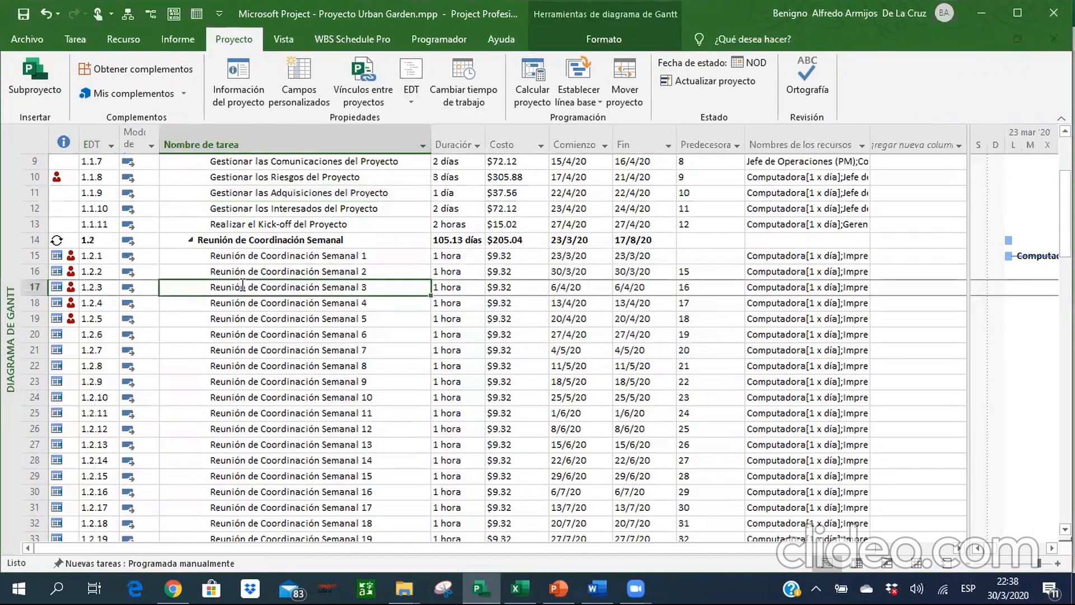
key("Down")
key("Down")
key("Down")
key("Down")
key("Down")
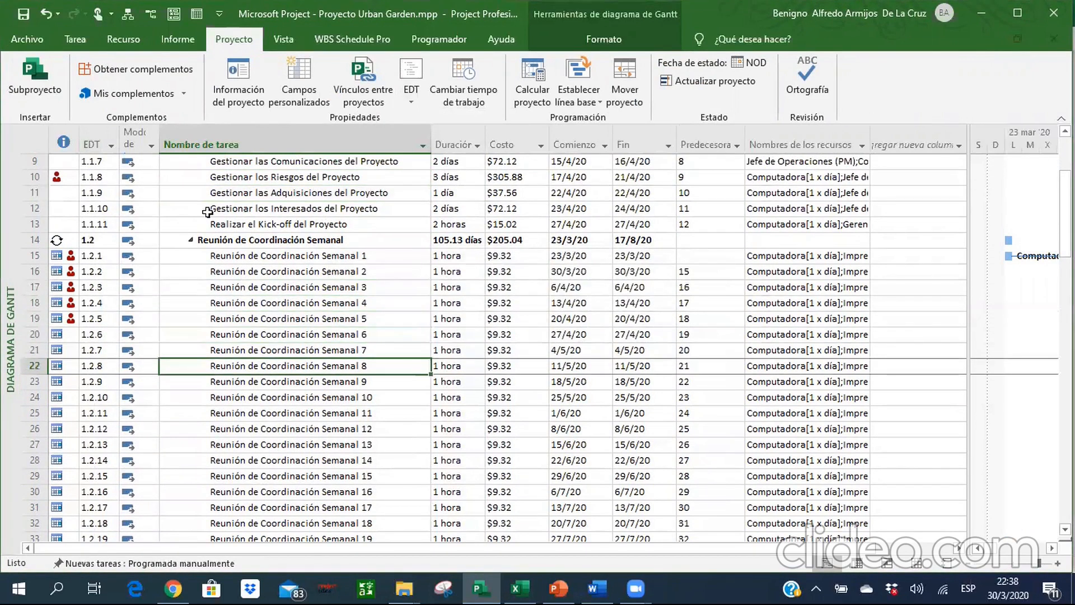
key("Down")
key("Down")
key("Down")
key("Down")
key("Down")
key("Down")
key("Down")
key("Down")
key("Down")
key("Down")
key("Down")
key("Down")
key("Down")
key("Down")
key("Down")
key("Down")
key("Down")
key("Down")
key("Down")
key("Down")
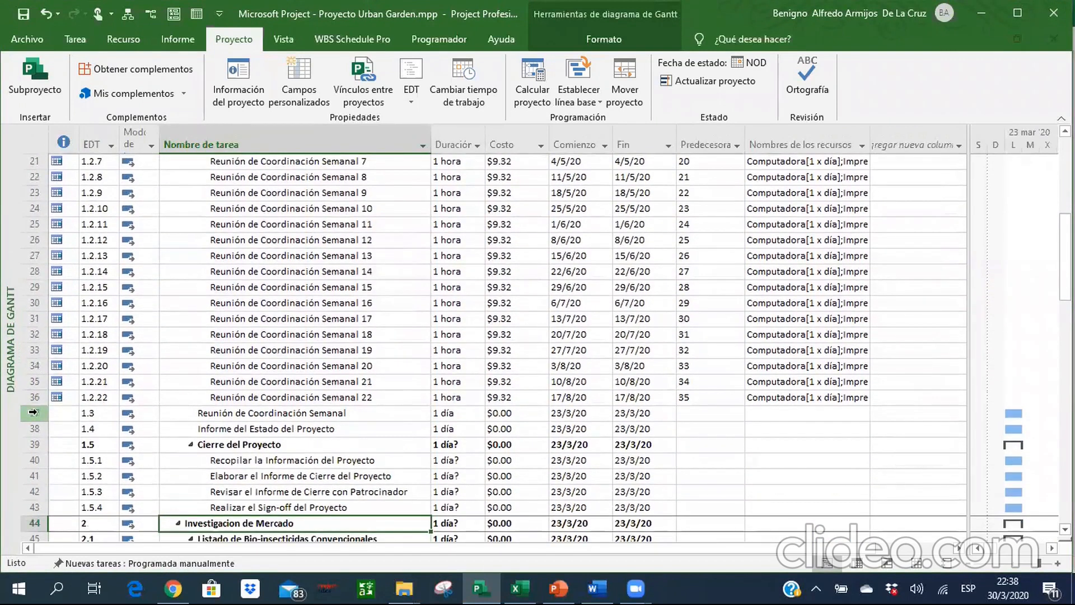
Delete the leftover single task Reunión de Coordinación Semanal in row 37, below the 22 numbered weekly meetings.
right_click(33, 412)
left_click(58, 224)
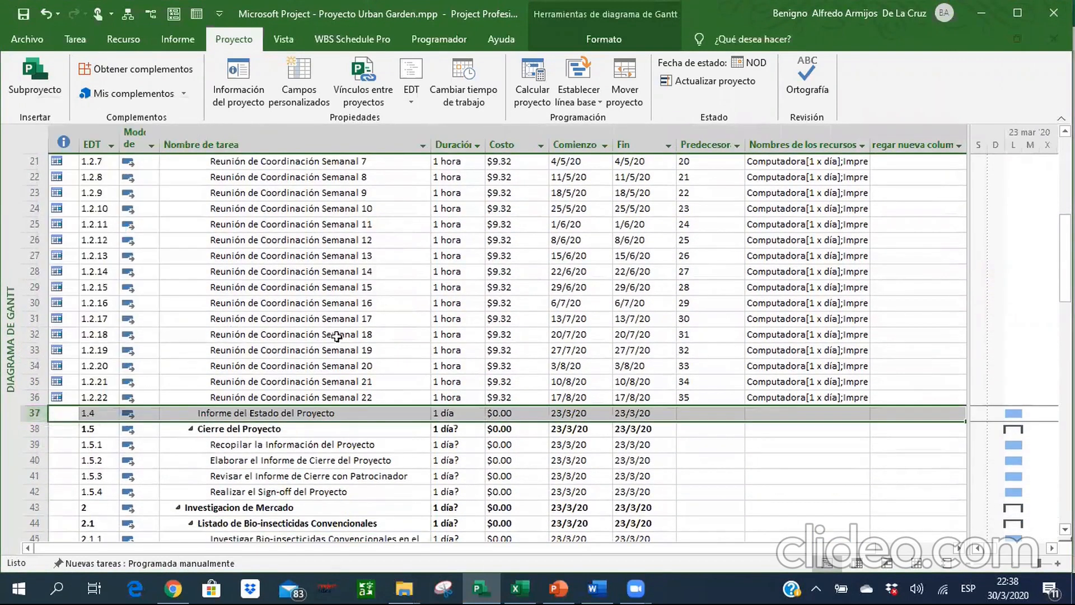
Insert a recurring task above the existing Informe del Estado del Proyecto with that same name, lasting 1h and repeating every week on lunes.
left_click(271, 409)
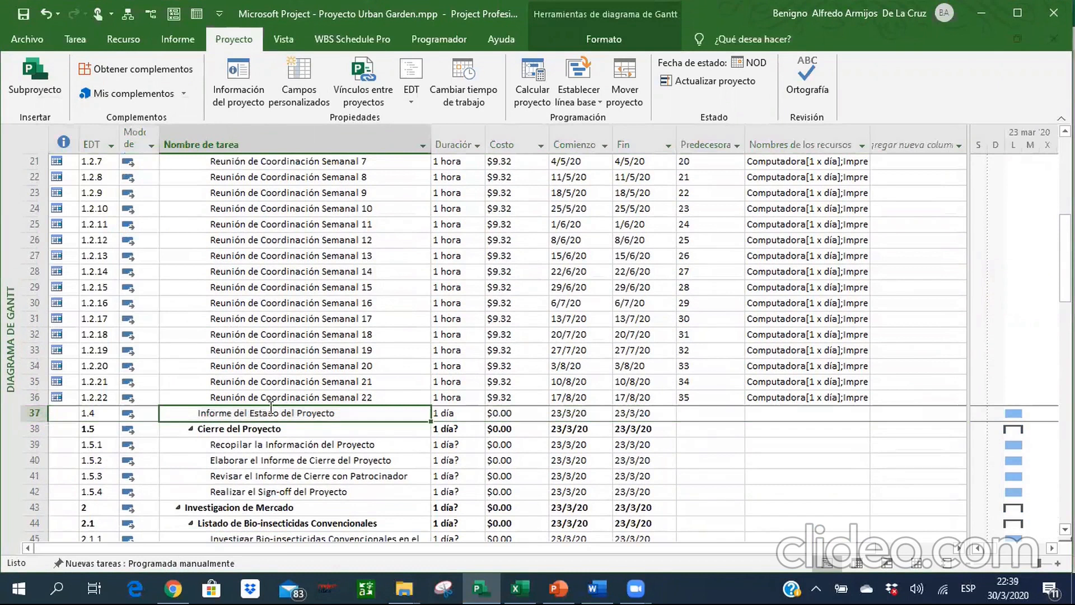
left_click(75, 38)
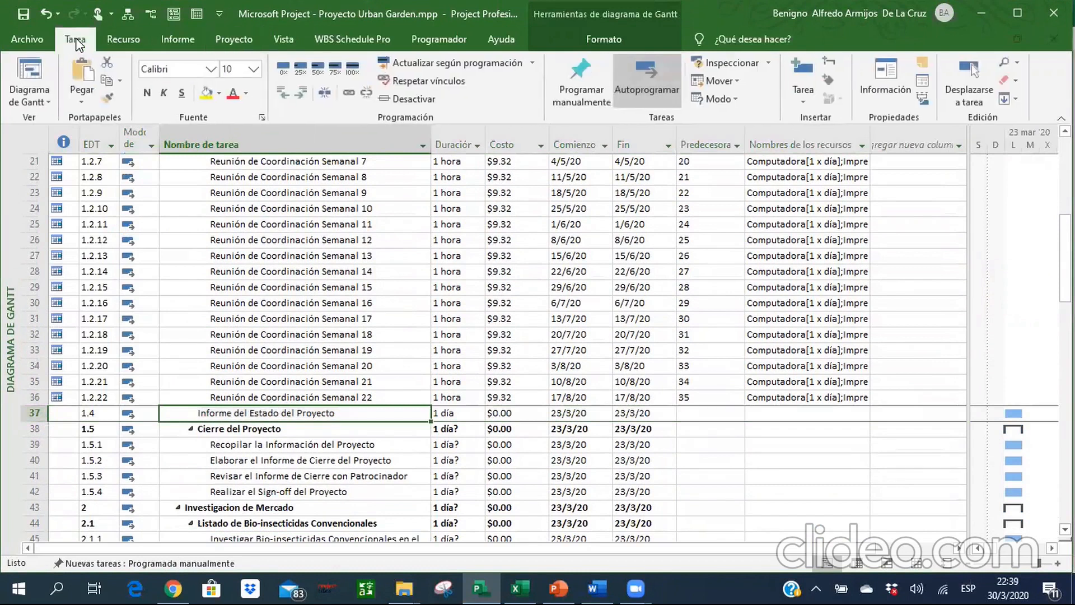
left_click(803, 96)
left_click(838, 136)
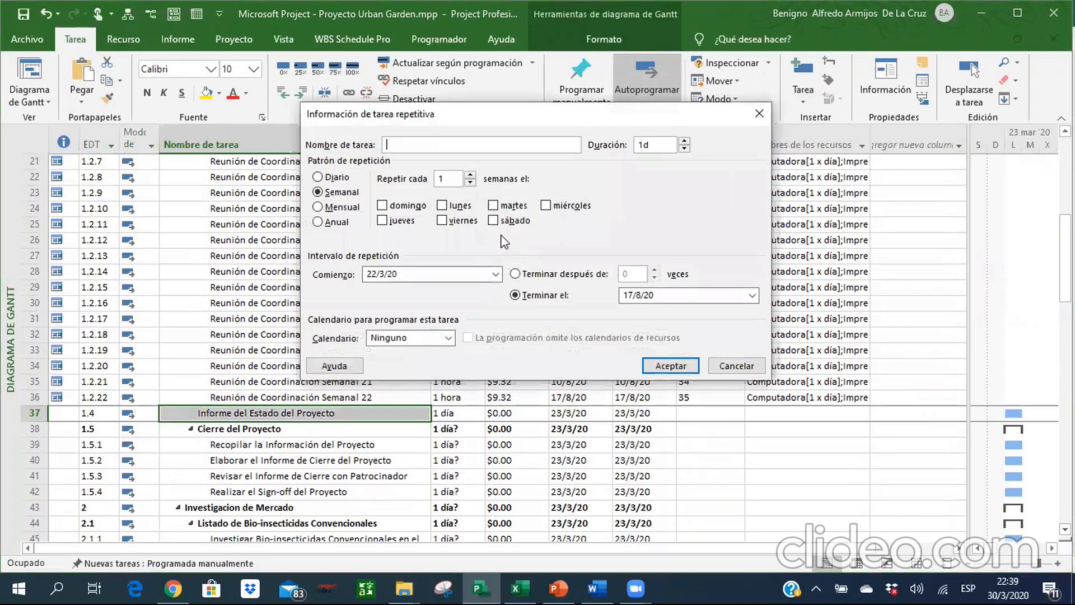
left_click(662, 143)
key("BackSpace")
type("Infr")
key("BackSpace")
type("orme del Estado del Proyecto")
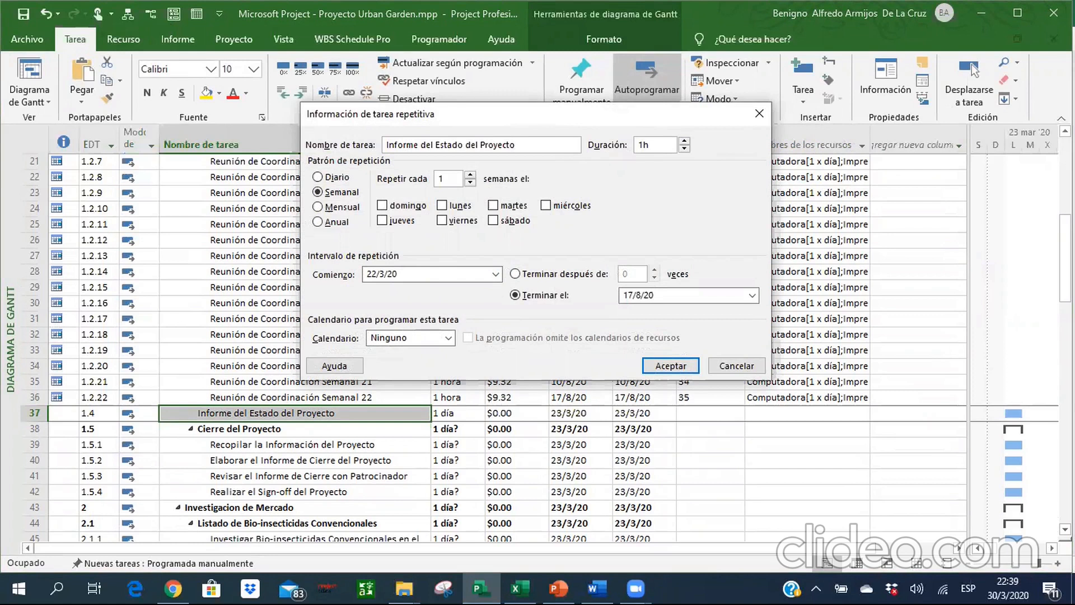
left_click(442, 206)
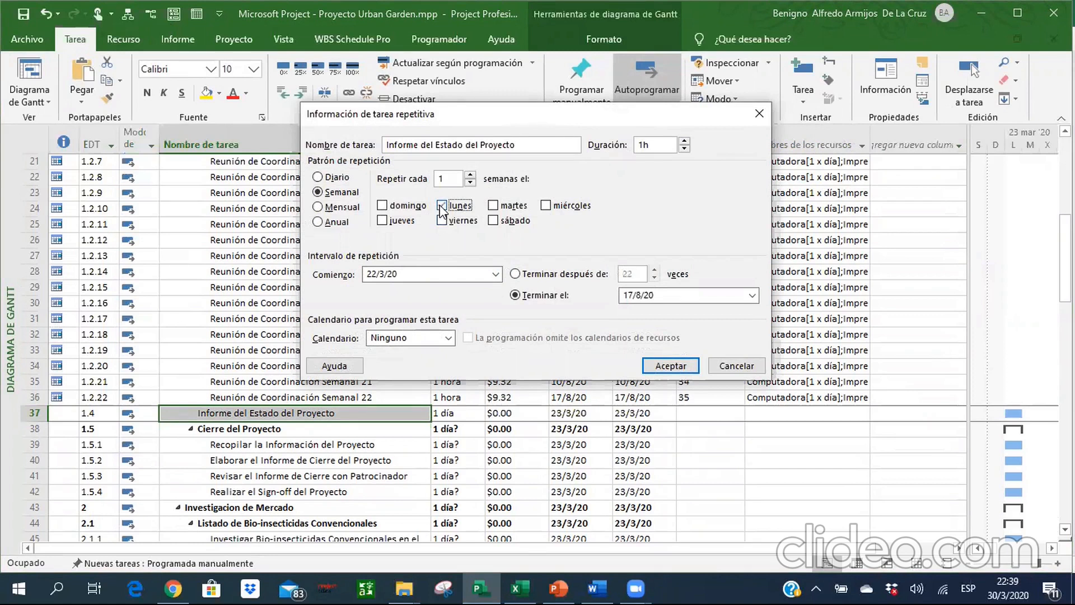
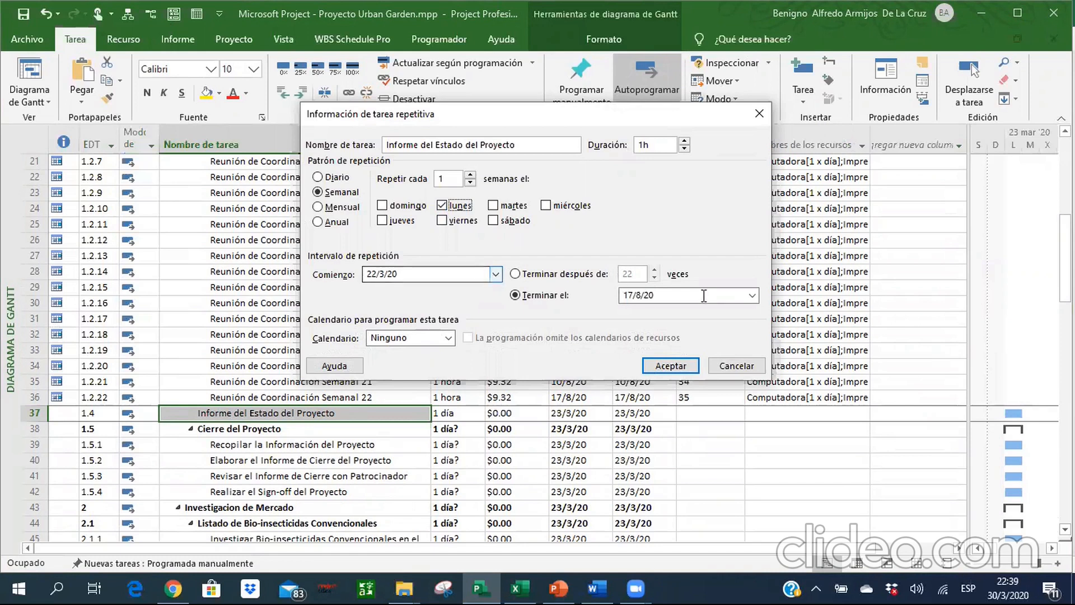
End the recurring Informe del Estado del Proyecto on 10/8/20, create it, and outdent its summary task one level.
left_click(752, 296)
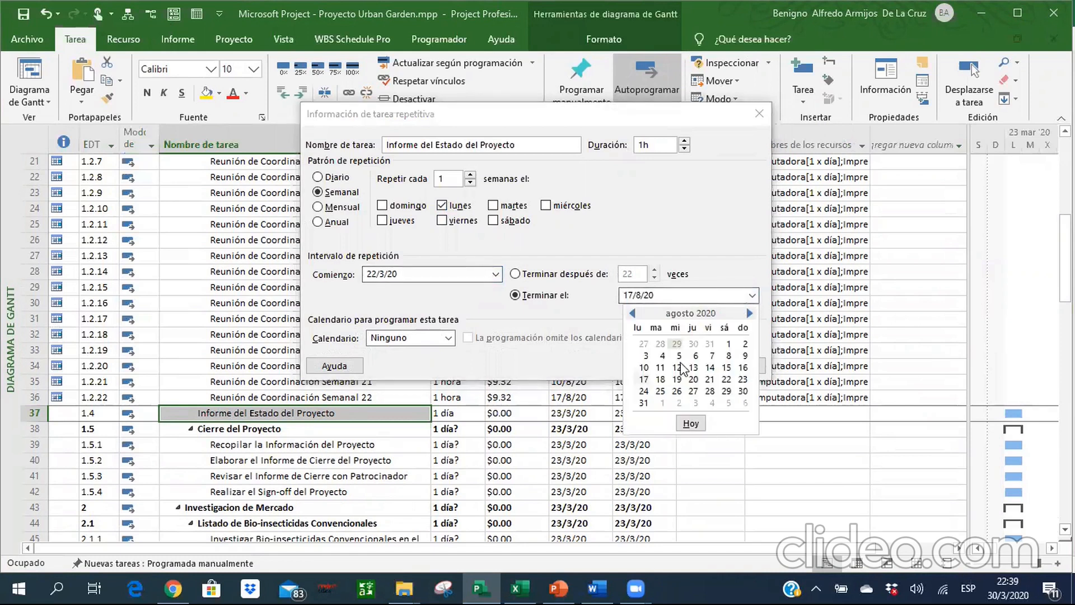
left_click(644, 367)
left_click(671, 366)
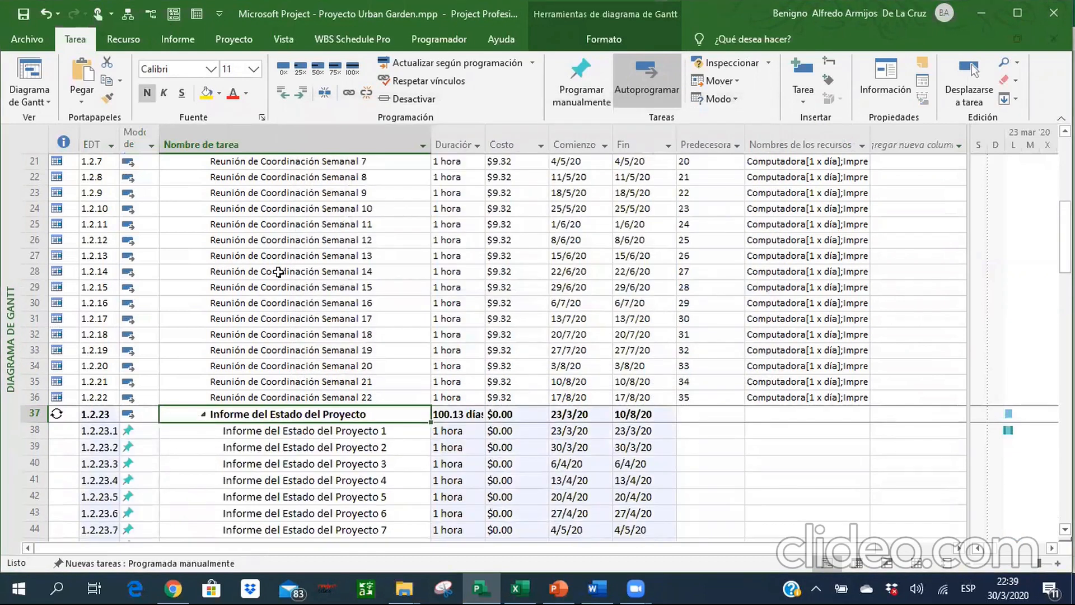
left_click(287, 92)
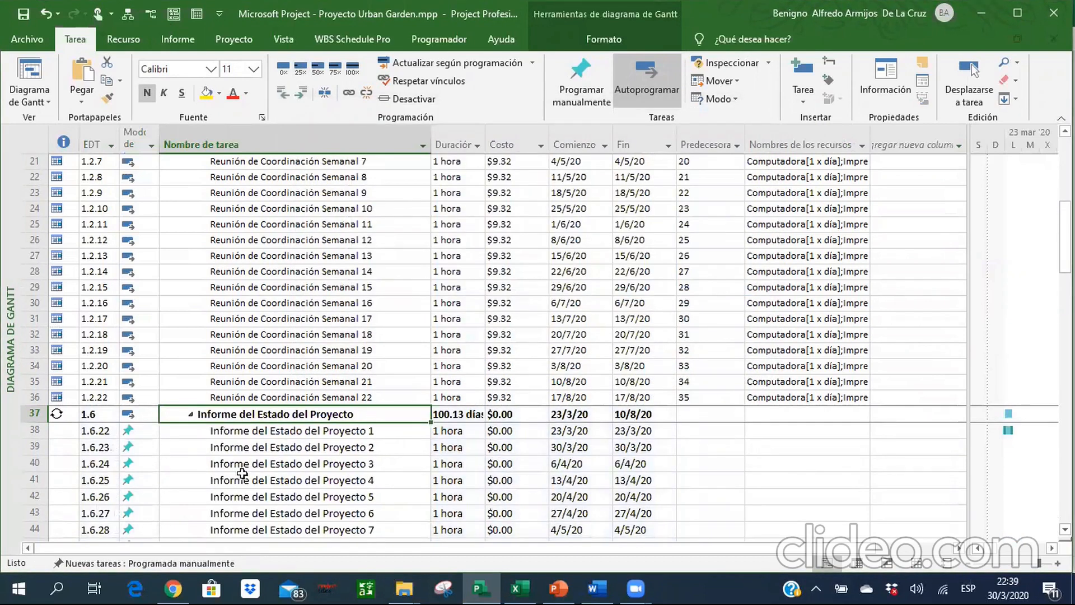
Set every task in the project to automatic scheduling and its text to font size 10.
left_click(35, 140)
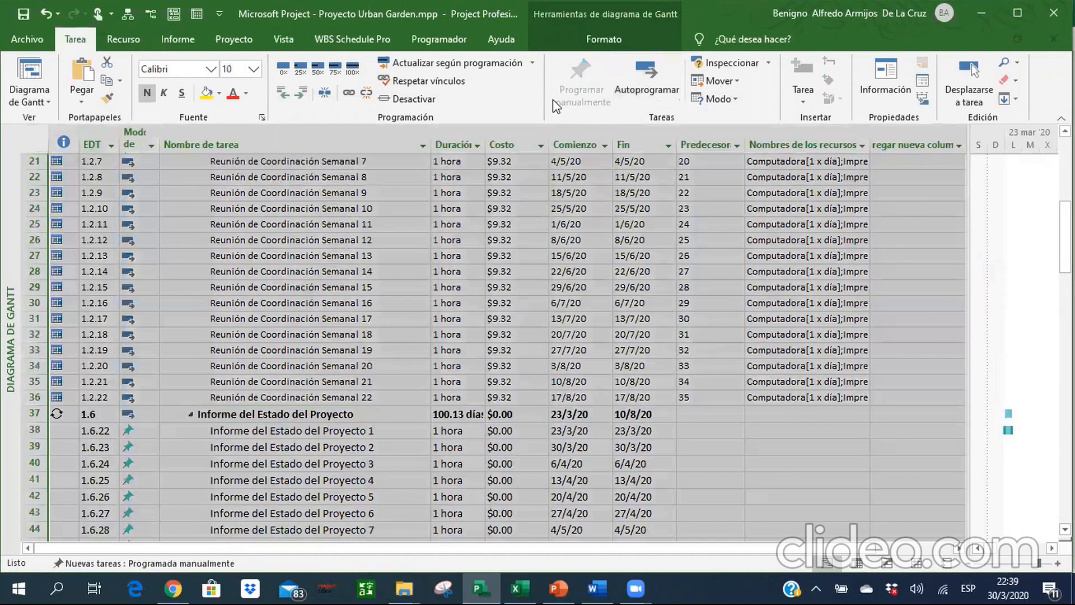
left_click(622, 92)
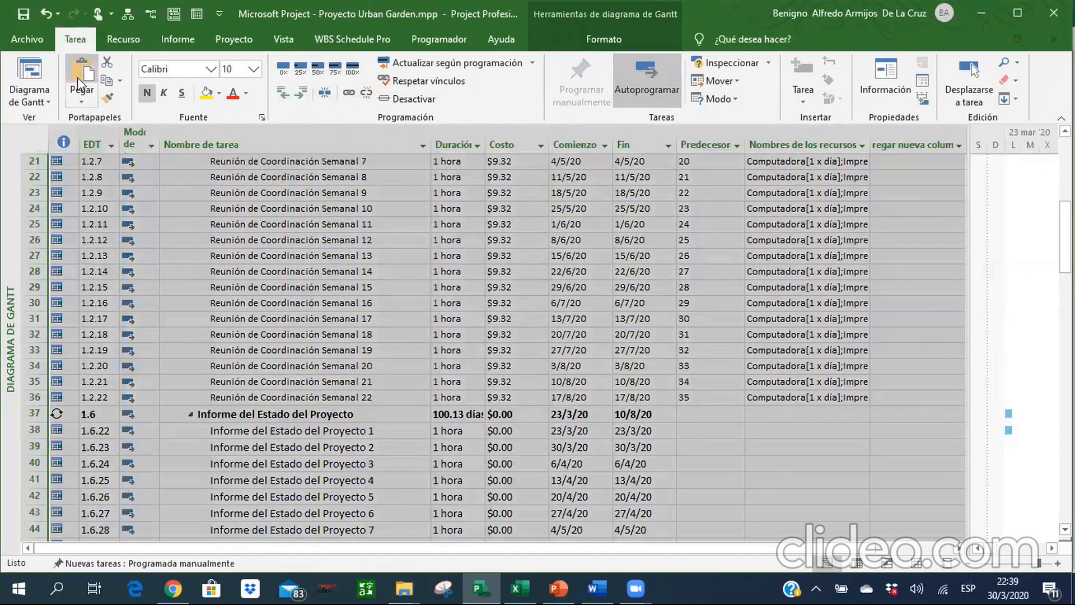
left_click(254, 69)
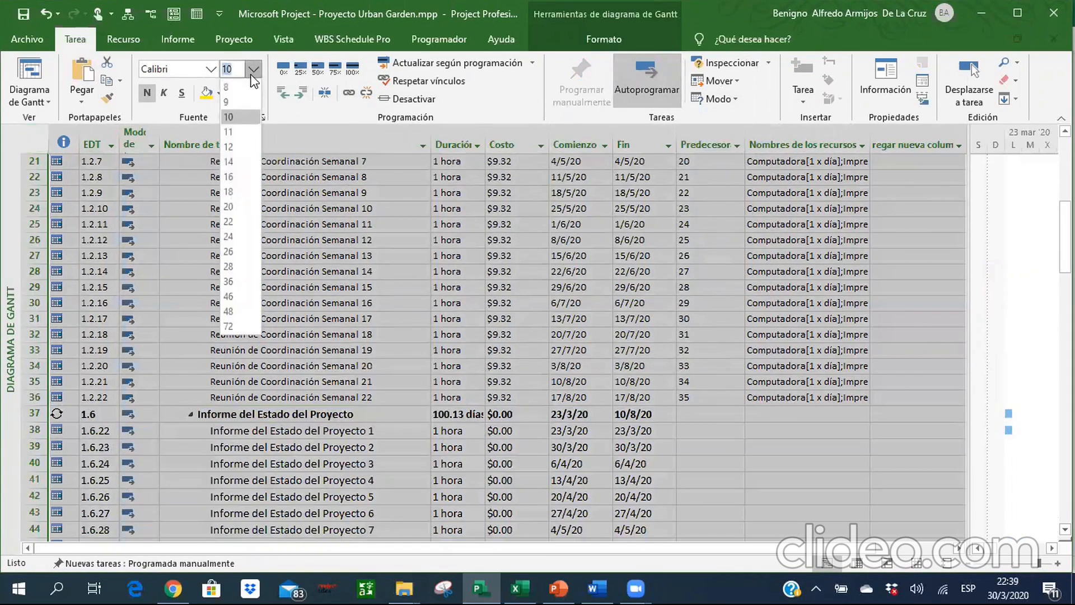
left_click(244, 117)
left_click(332, 327)
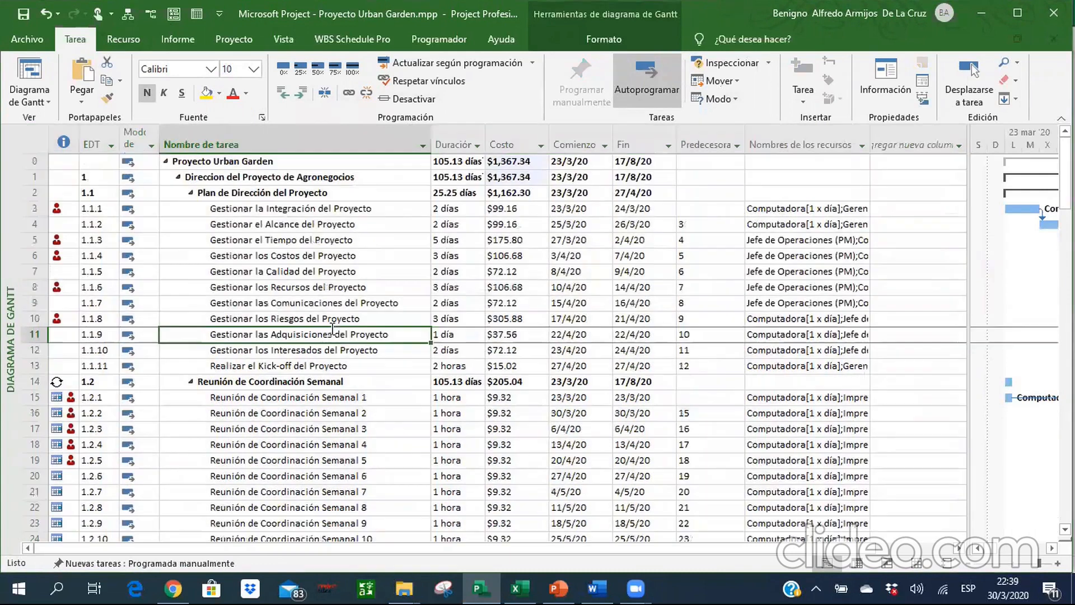
Select the status report tasks from Informe del Estado del Proyecto 1 through 21.
scroll(332, 328, "down", 5)
scroll(332, 329, "down", 4)
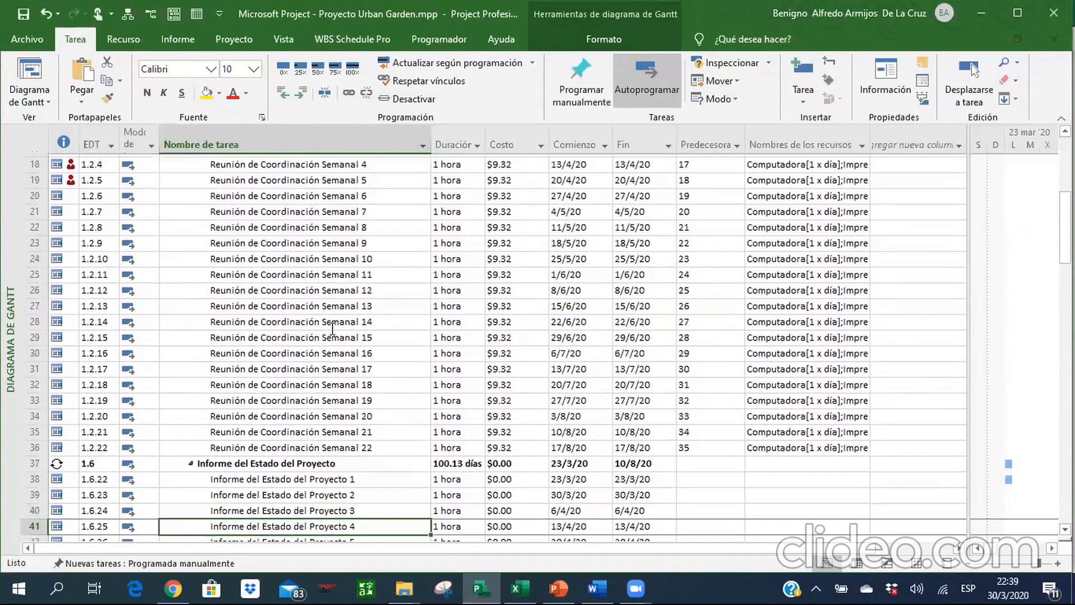
scroll(332, 329, "down", 1)
key("Up")
key("Up")
key("Up")
key("Up")
key("Up")
key("Up")
key("Up")
key("Up")
key("Up")
key("Up")
key("Up")
key("Up")
key("shift+Down")
key("shift+Down")
key("shift+Down")
key("shift+Down")
key("shift+Down")
key("shift+Down")
key("shift+Down")
key("shift+Down")
key("shift+Down")
key("shift+Down")
key("shift+Down")
key("shift+Down")
key("shift+Down")
key("shift+Down")
key("shift+Down")
key("shift+Down")
key("shift+Down")
key("shift+Down")
key("shift+Down")
key("shift+Down")
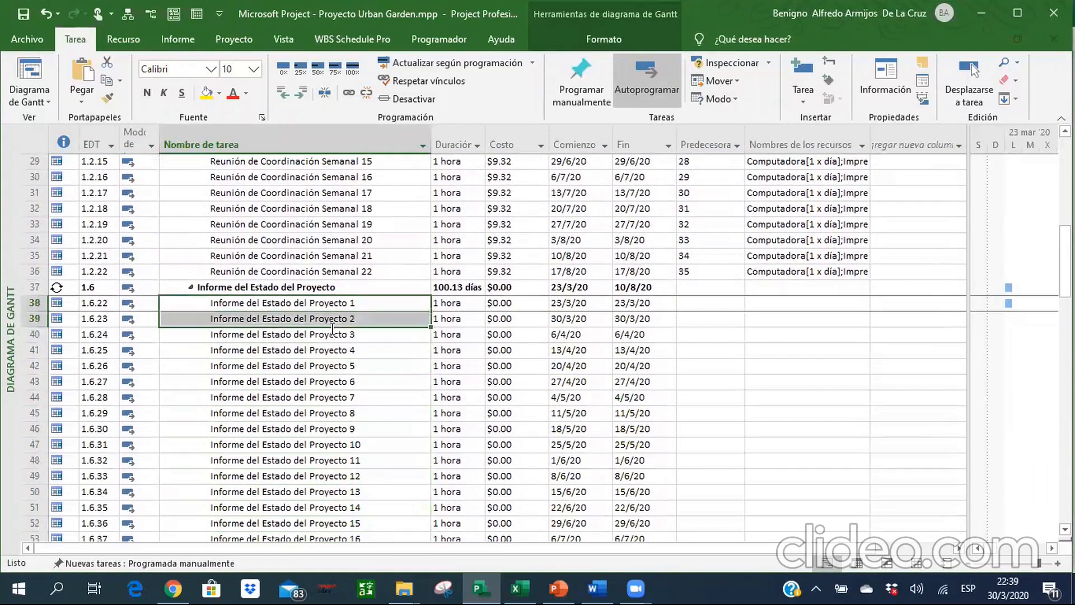
scroll(332, 329, "down", 1)
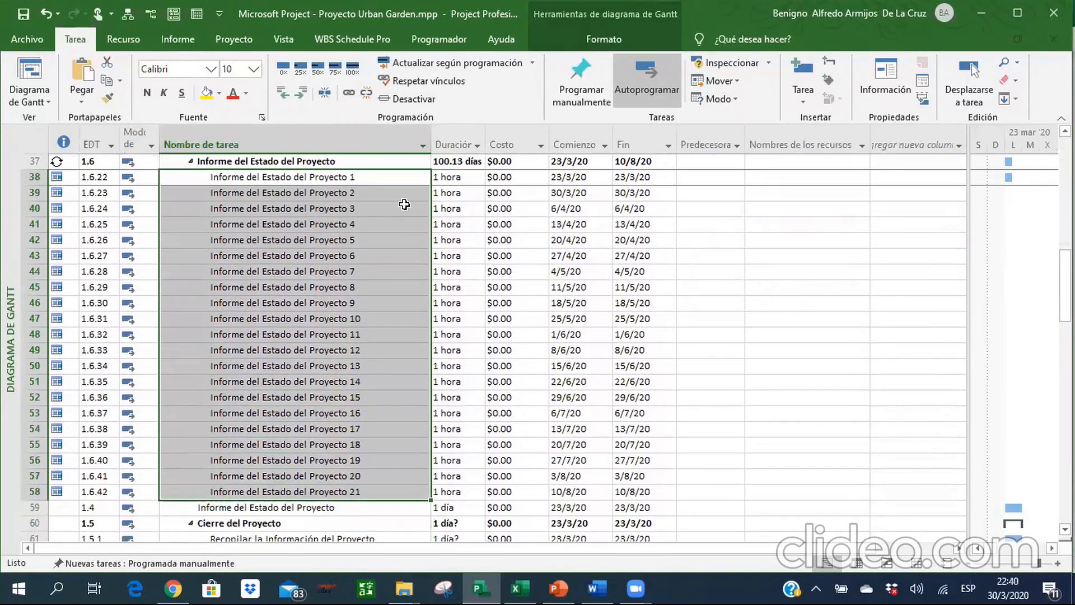
Switch to the Excel reference, check the resources listed for the Informe del Estado del Proyecto tasks, and return to Project.
left_click(523, 587)
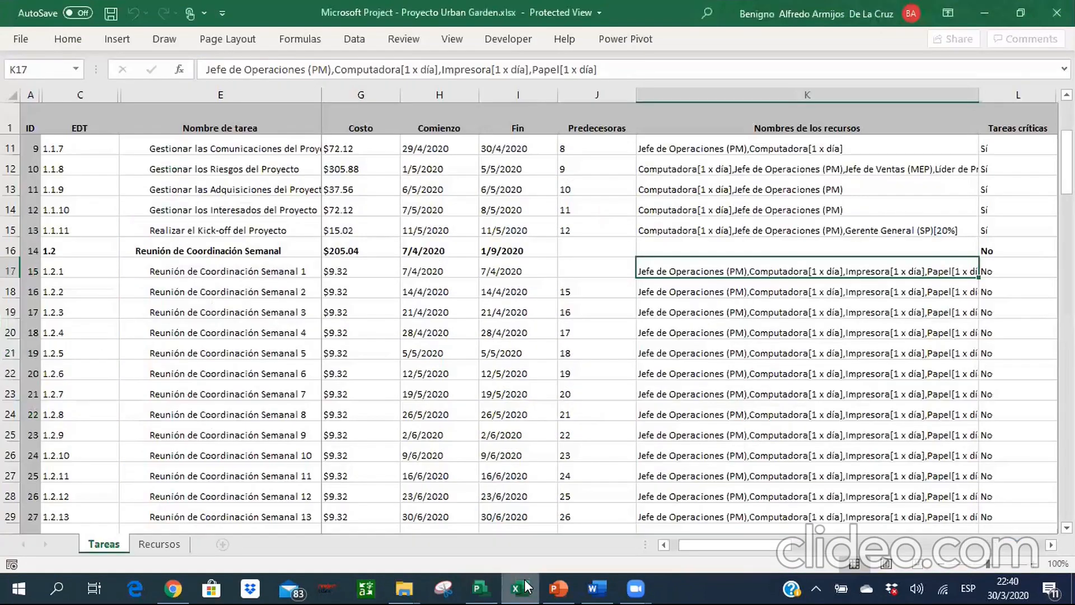
key("Down")
key("Down")
key("Down")
key("Down")
key("Down")
key("Down")
key("Down")
key("Down")
key("Down")
key("Down")
key("Down")
key("Down")
key("Down")
key("Down")
key("Down")
key("Down")
key("Down")
key("Down")
key("Down")
key("Down")
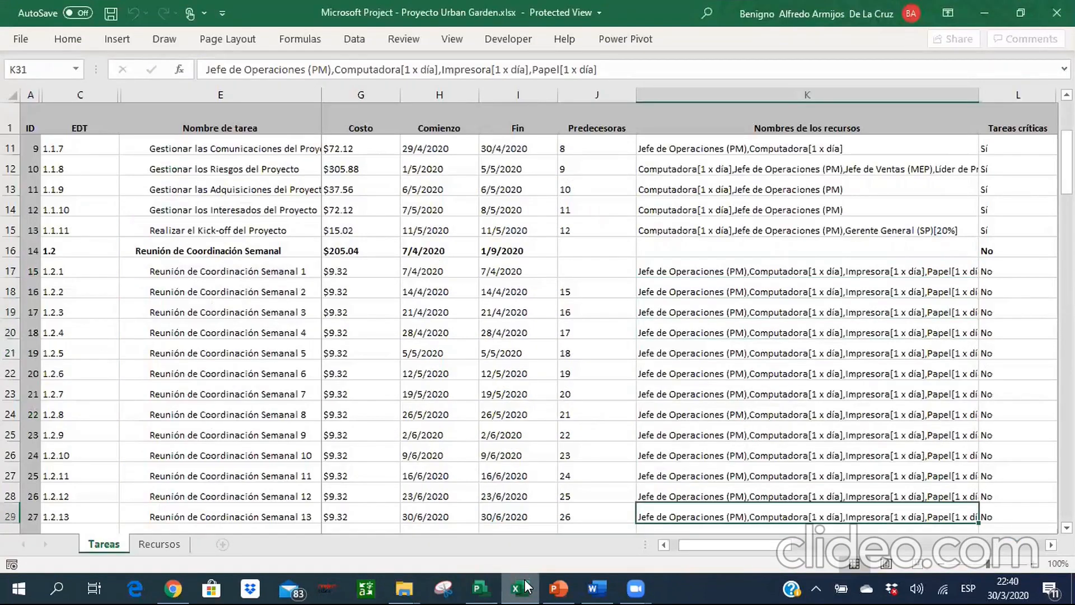
key("Up")
key("Up")
key("Up")
key("Up")
key("Up")
key("Up")
key("Up")
key("Up")
key("Up")
key("Up")
key("Up")
key("Up")
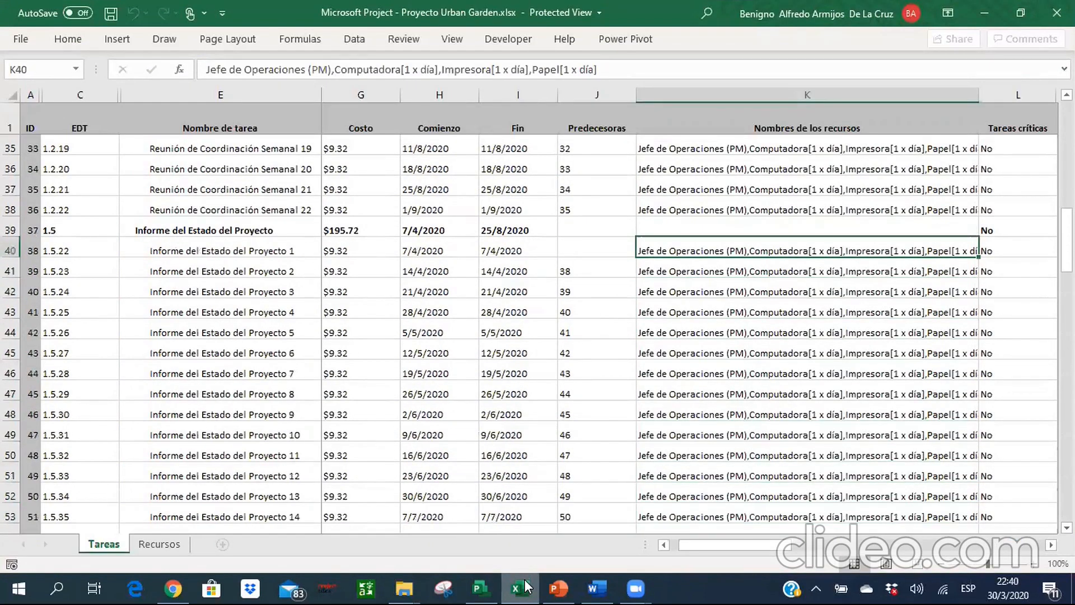
left_click(480, 588)
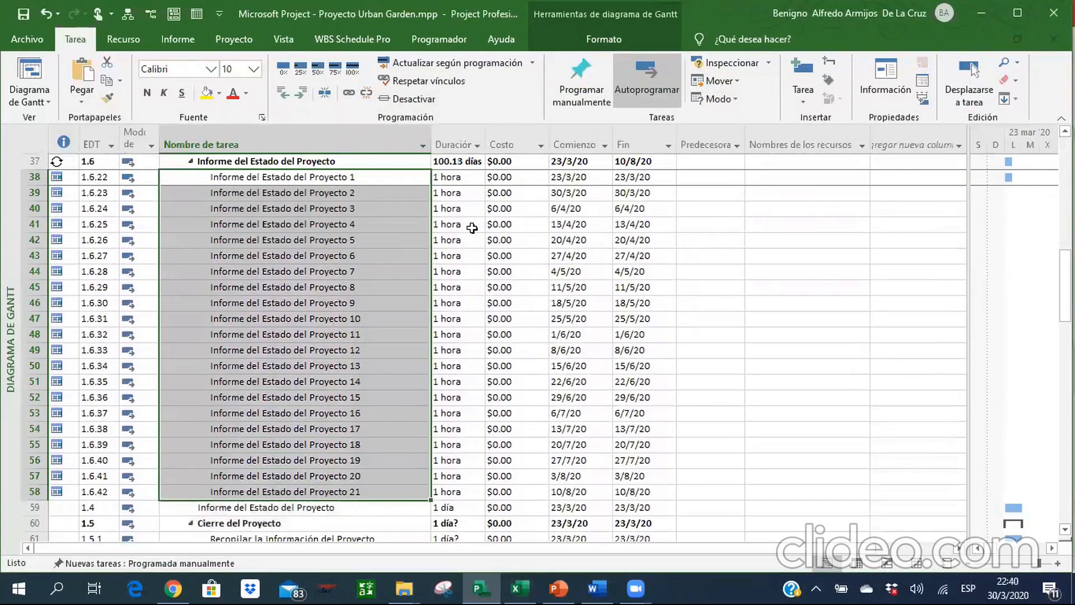
Assign the resources Computadora and Impresora to the 21 selected status report tasks.
left_click(122, 41)
left_click(99, 98)
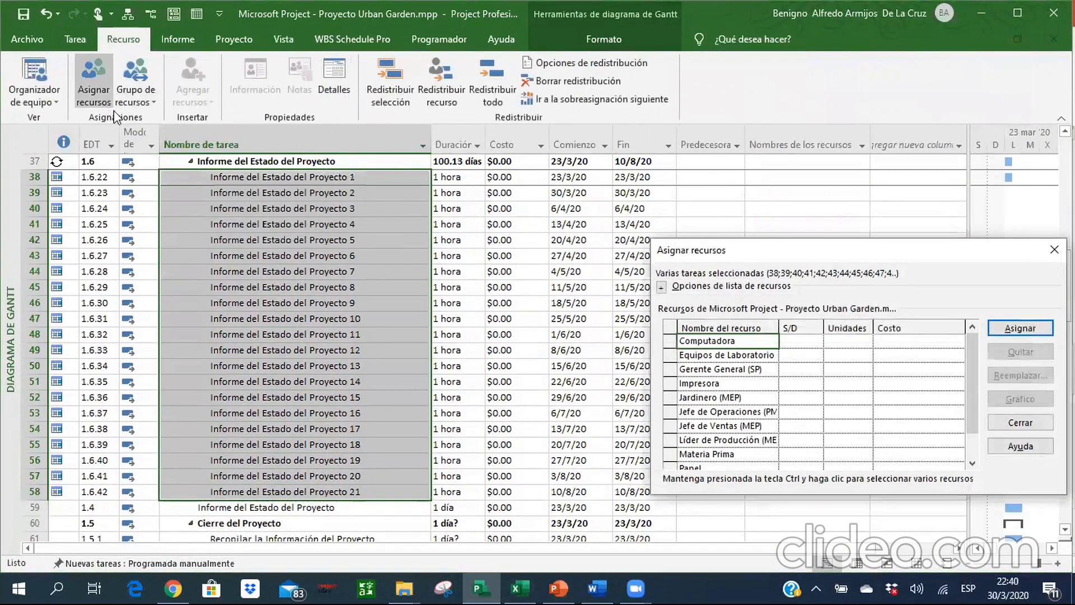
left_click(1042, 330)
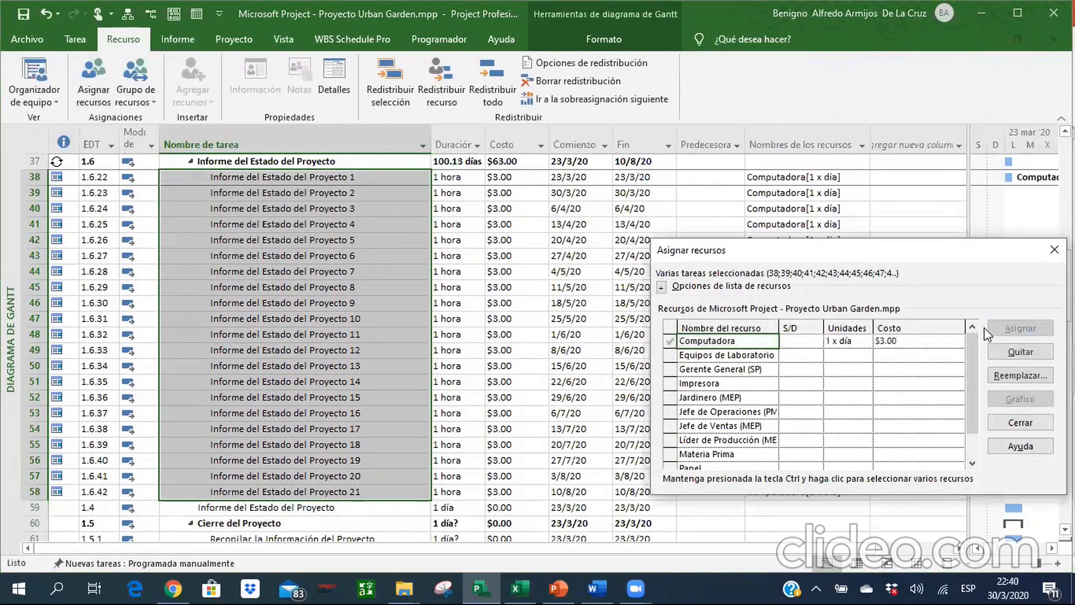
left_click(719, 381)
left_click(1021, 330)
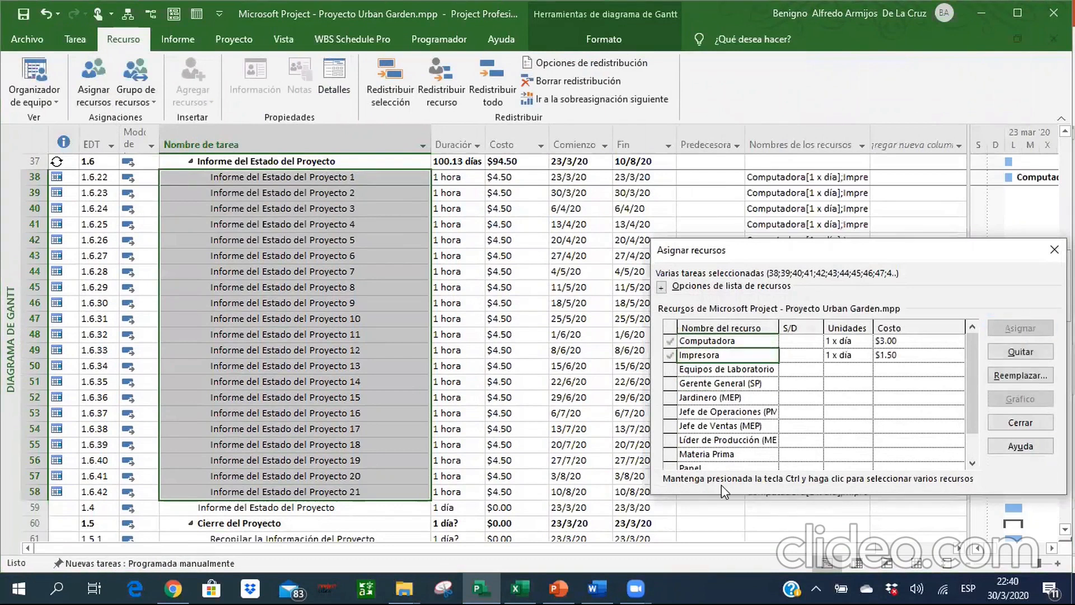
Assign Papel and Jefe de Operaciones (PM) to the same status report tasks and finish the resource assignment.
double_click(694, 467)
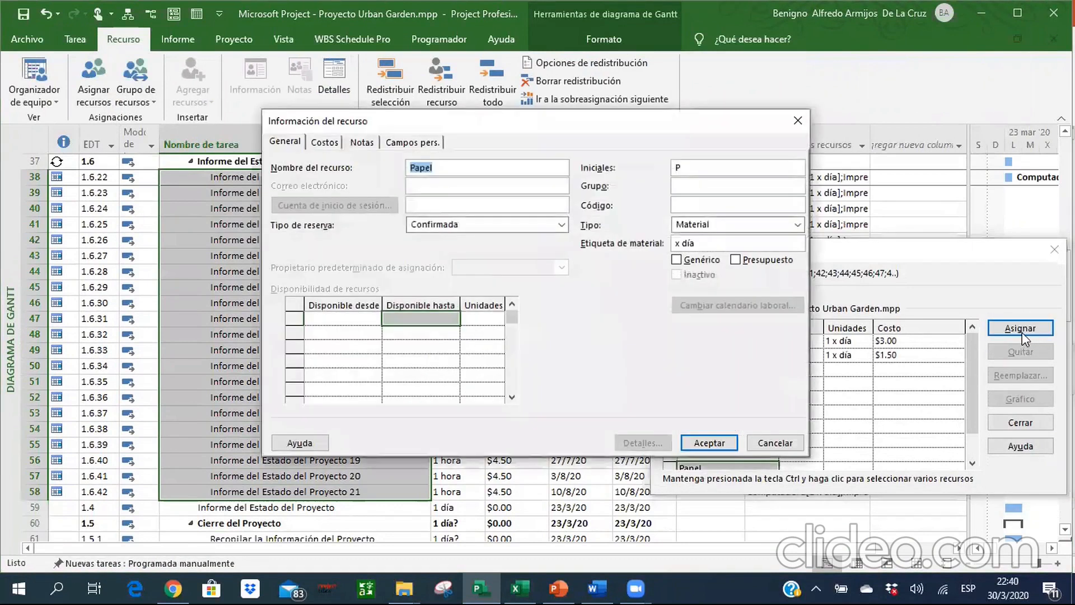
left_click(780, 441)
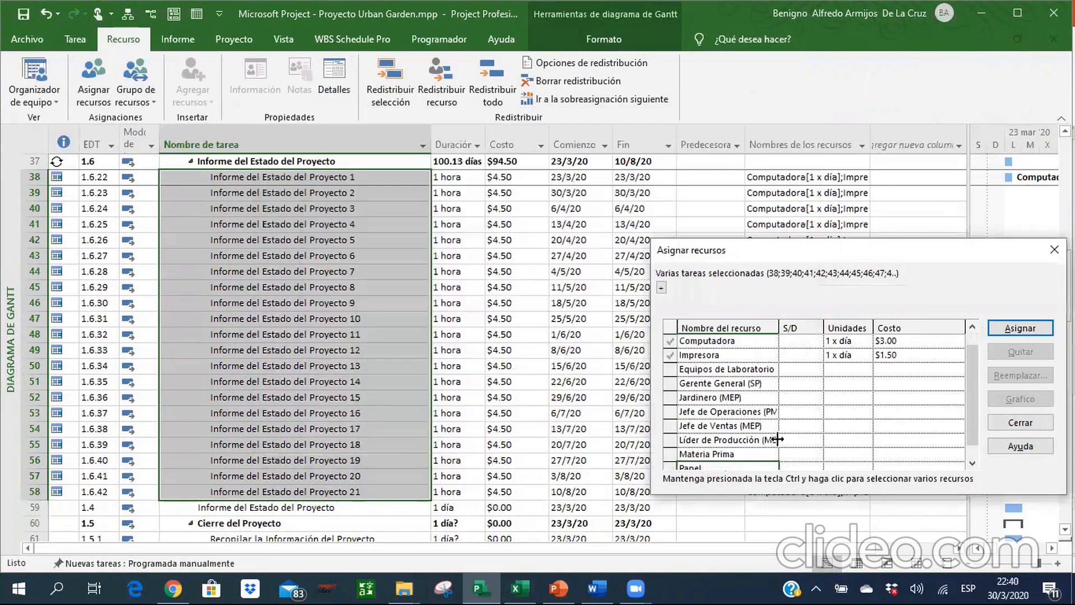
left_click(1010, 331)
left_click(746, 422)
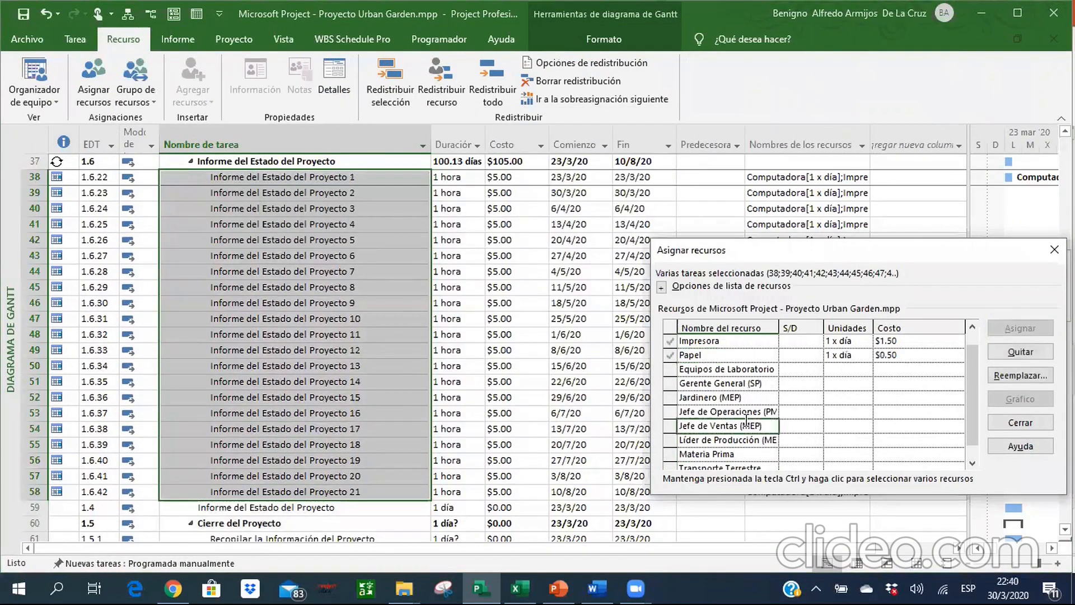
left_click(746, 412)
left_click(1003, 331)
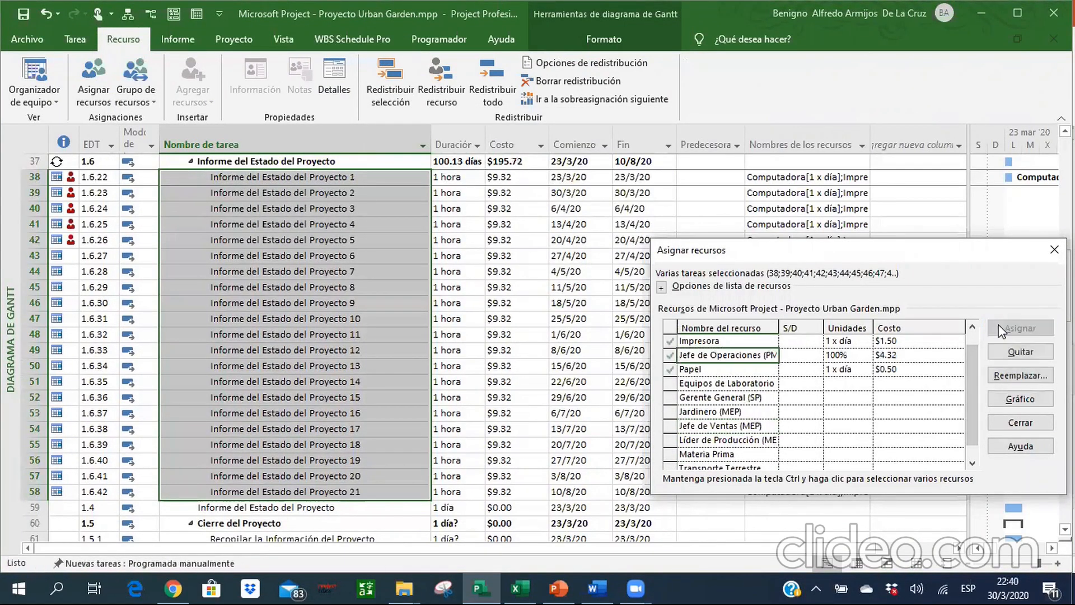
left_click(1020, 422)
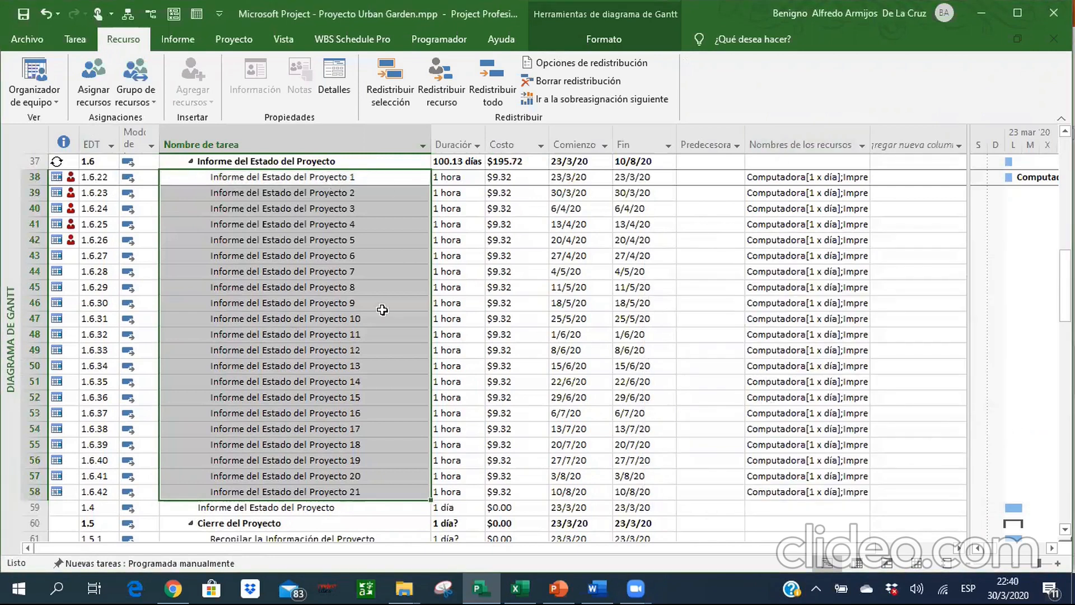
Link the 21 Informe del Estado del Proyecto tasks in sequence as predecessors of one another.
left_click(75, 38)
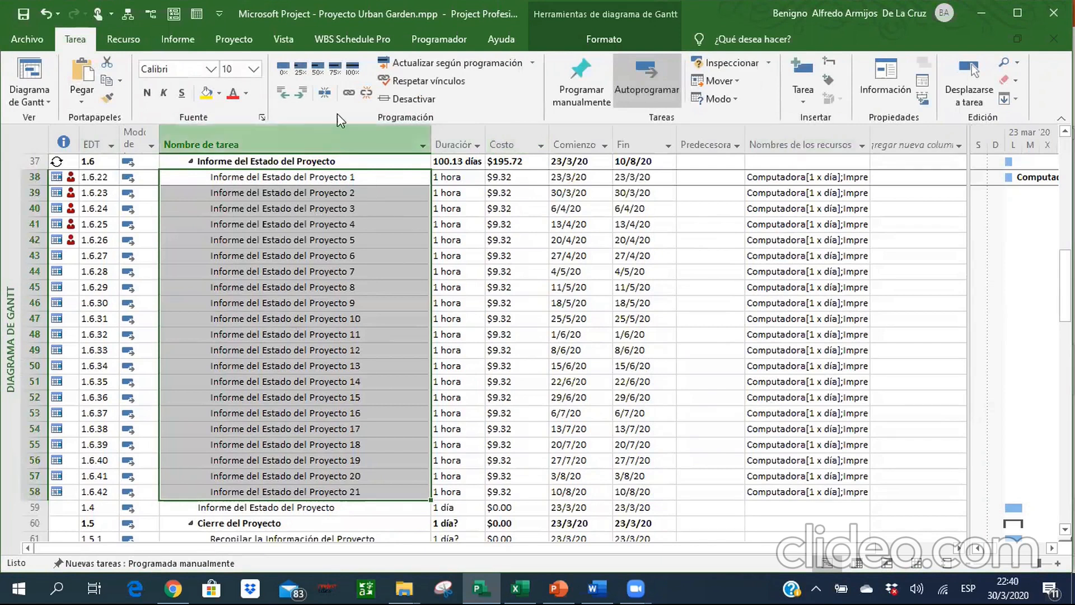
left_click(353, 94)
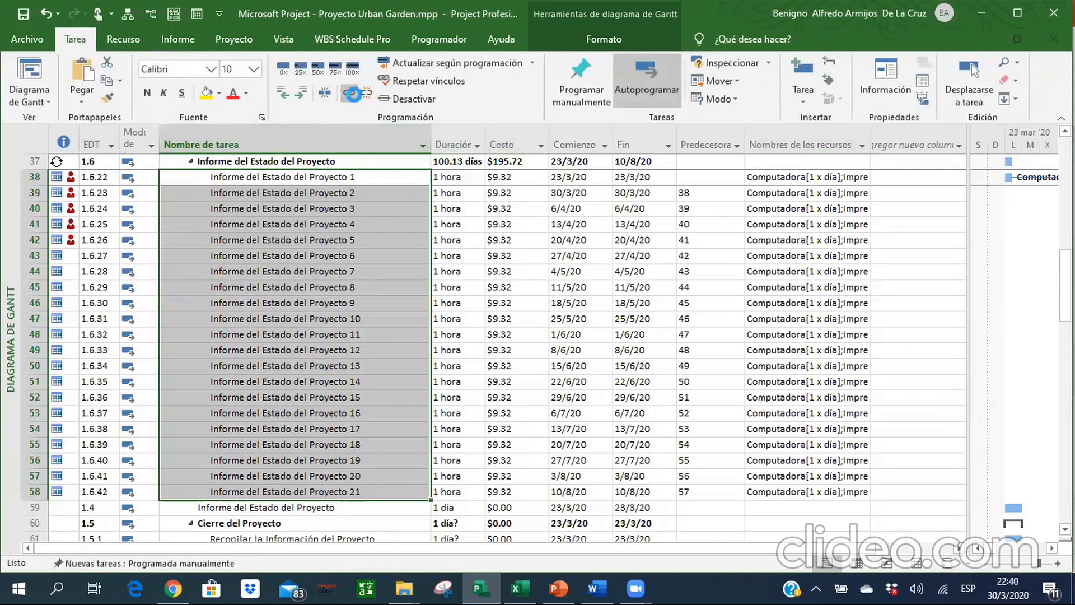
left_click(348, 282)
Delete the leftover single task Informe del Estado del Proyecto in row 59, above Cierre del Proyecto.
key("Up")
key("Up")
key("Up")
key("Up")
key("Up")
key("Up")
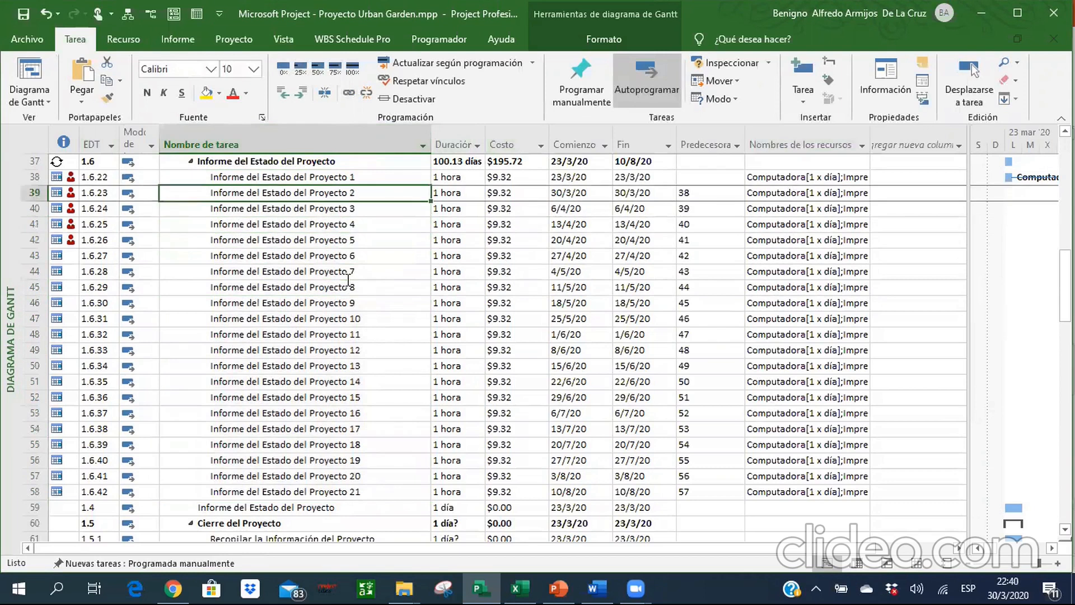
right_click(54, 507)
left_click(93, 317)
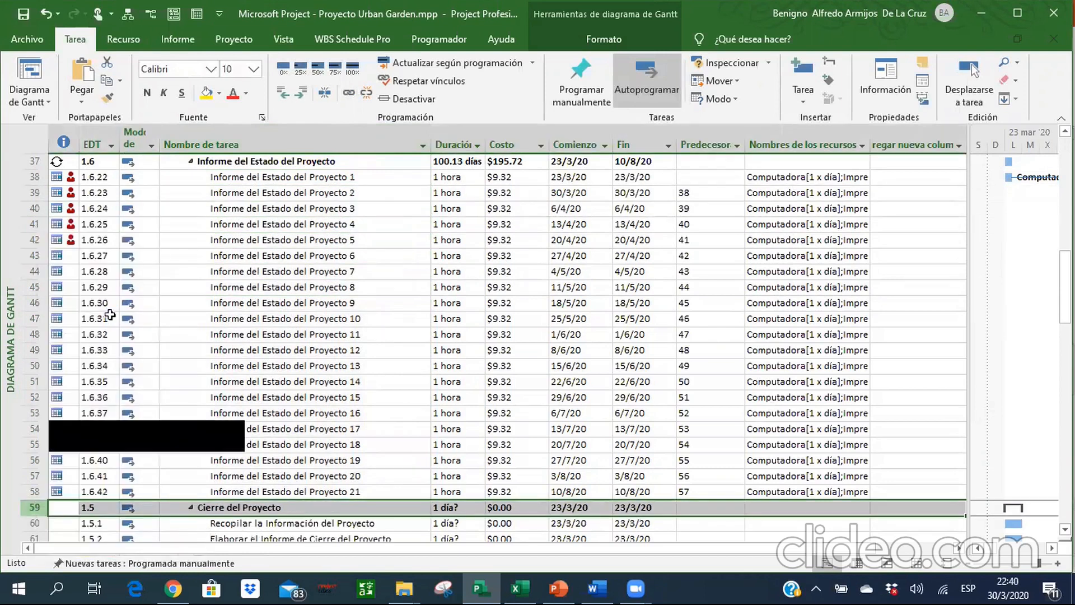
Examine the EDT codes of the status reports and the last weekly meetings above them.
left_click(261, 334)
key("Up")
key("Up")
key("Up")
key("Up")
key("Down")
key("Down")
key("Down")
key("Up")
key("Up")
key("Up")
key("Up")
key("Up")
key("Up")
key("Up")
key("Up")
key("Up")
key("Up")
key("Up")
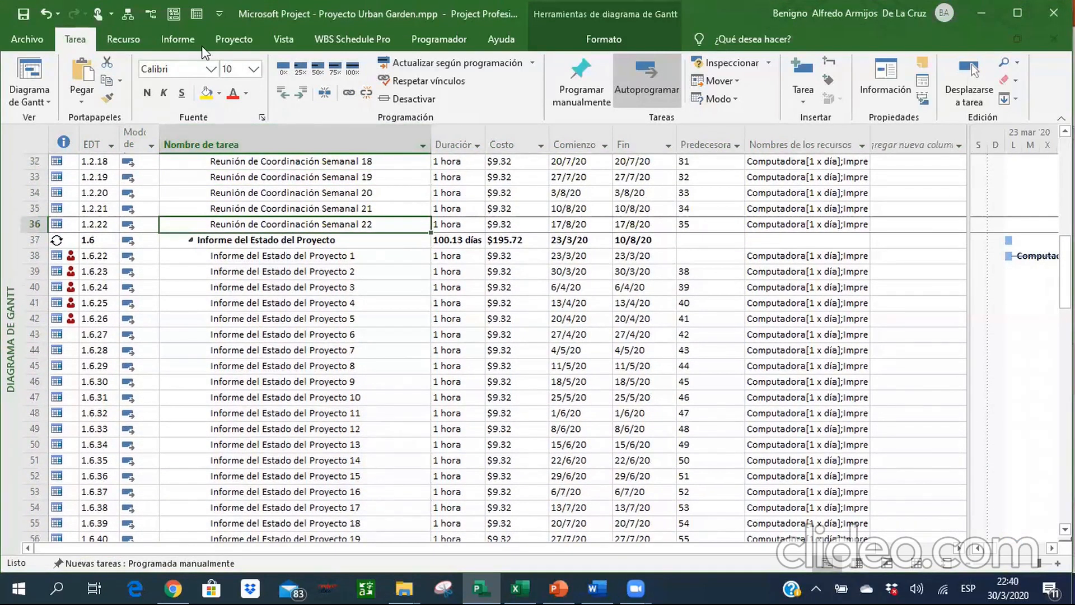
Renumber the EDT codes across the whole project so the status reports follow the weekly meetings.
left_click(234, 39)
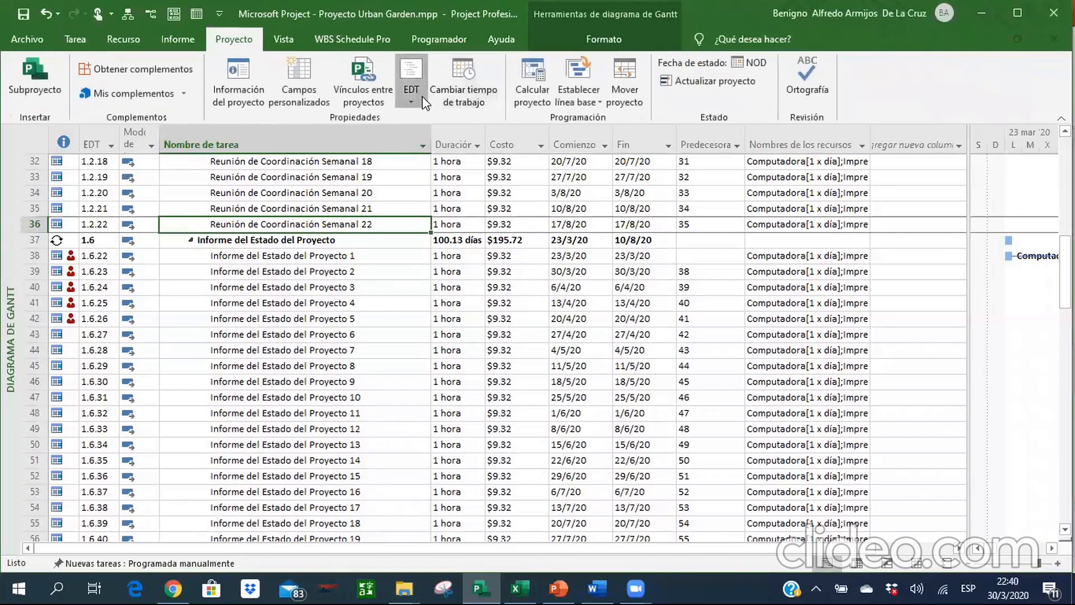
left_click(411, 84)
left_click(451, 138)
left_click(446, 306)
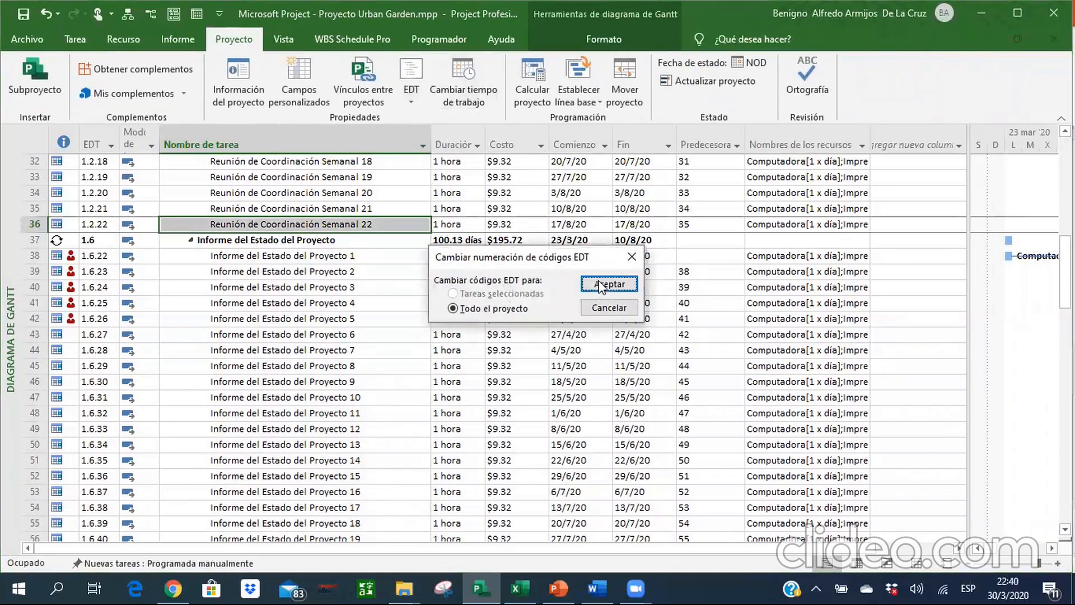
left_click(609, 285)
left_click(525, 347)
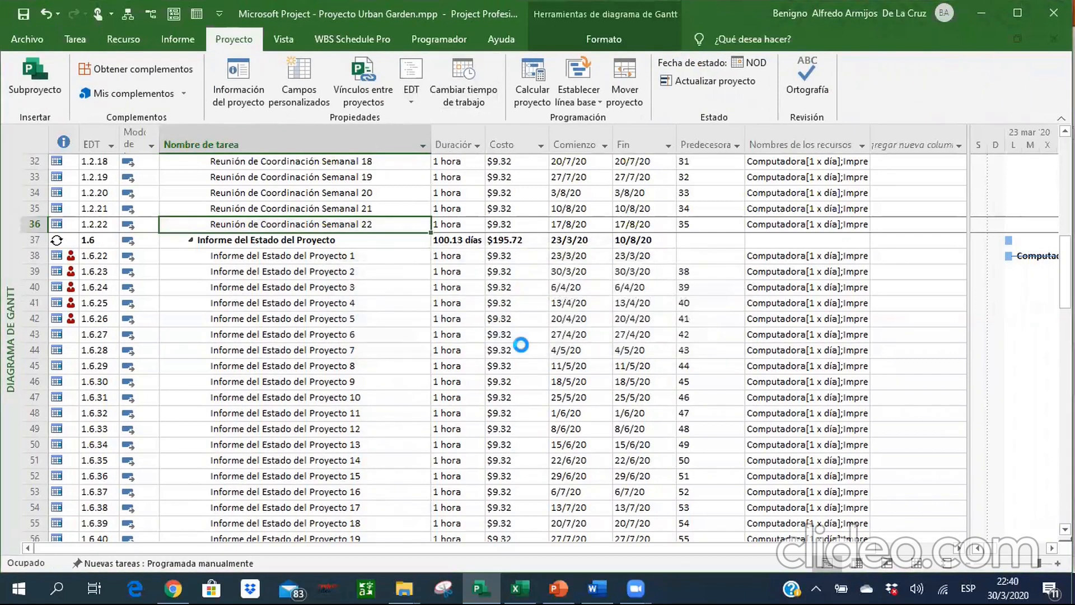
Collapse the summaries Plan de Dirección del Proyecto, Reunión de Coordinación Semanal, Informe del Estado del Proyecto and Cierre del Proyecto.
left_click(288, 287)
key("Up")
key("Up")
key("Up")
key("Up")
key("Up")
key("Up")
key("Up")
key("Up")
key("Up")
key("Up")
key("Up")
key("Up")
key("Up")
key("Up")
key("Up")
key("Up")
key("Up")
key("Up")
key("Up")
key("Up")
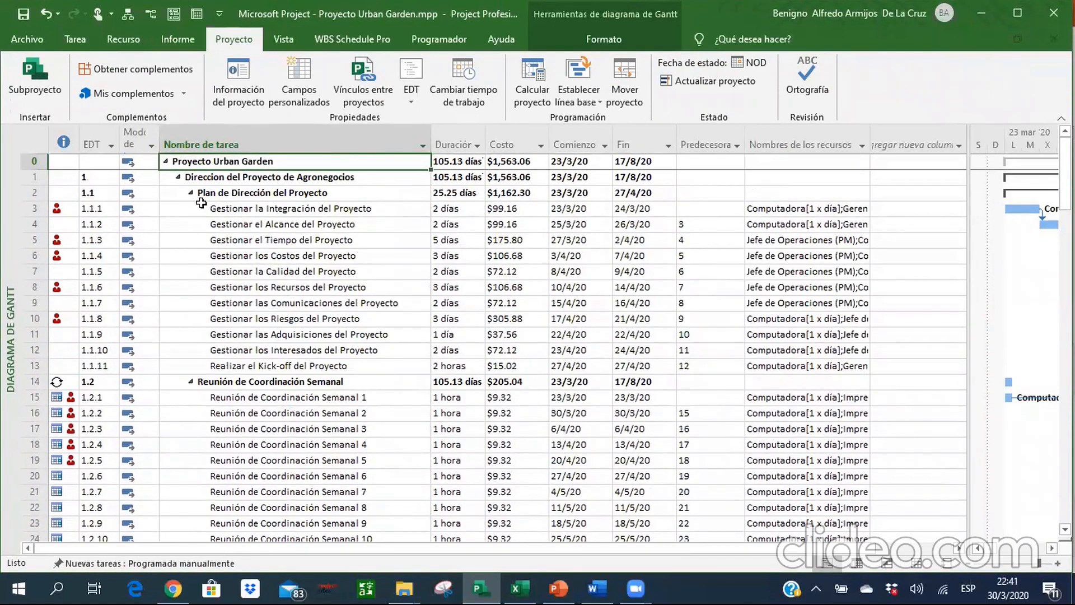
left_click(191, 195)
left_click(191, 193)
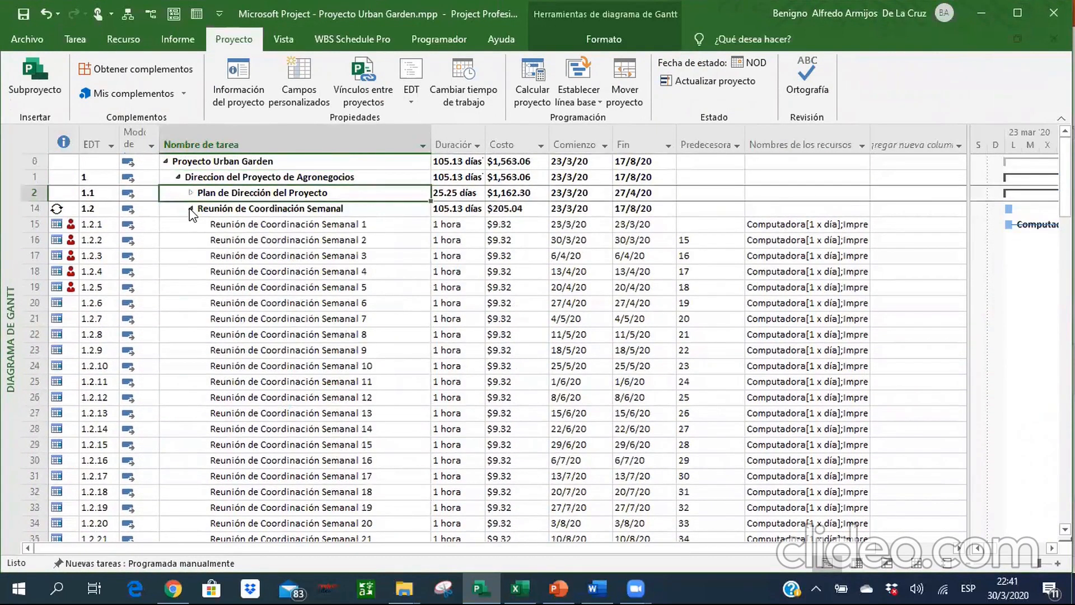
left_click(190, 208)
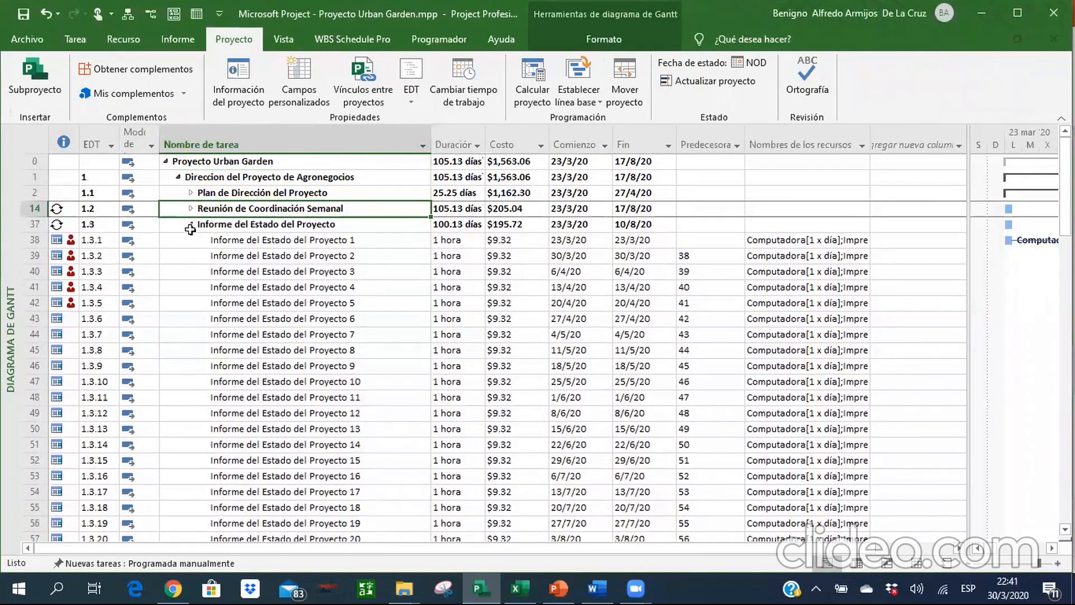
left_click(190, 224)
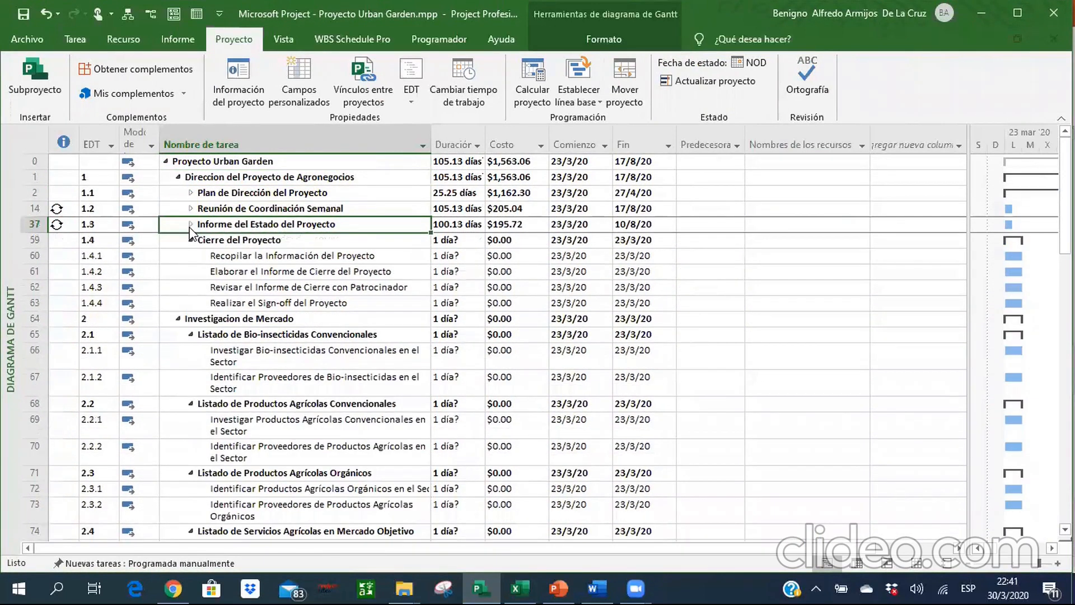
left_click(191, 240)
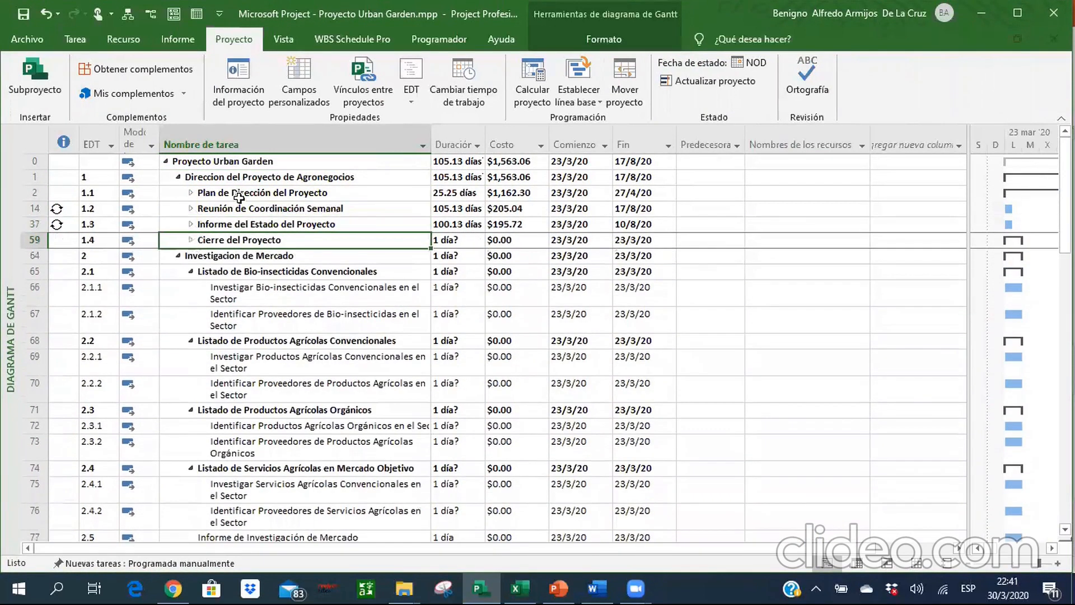
Switch to the Excel reference and examine the Cierre del Proyecto rows, including their durations, predecessors and resources.
left_click(251, 271)
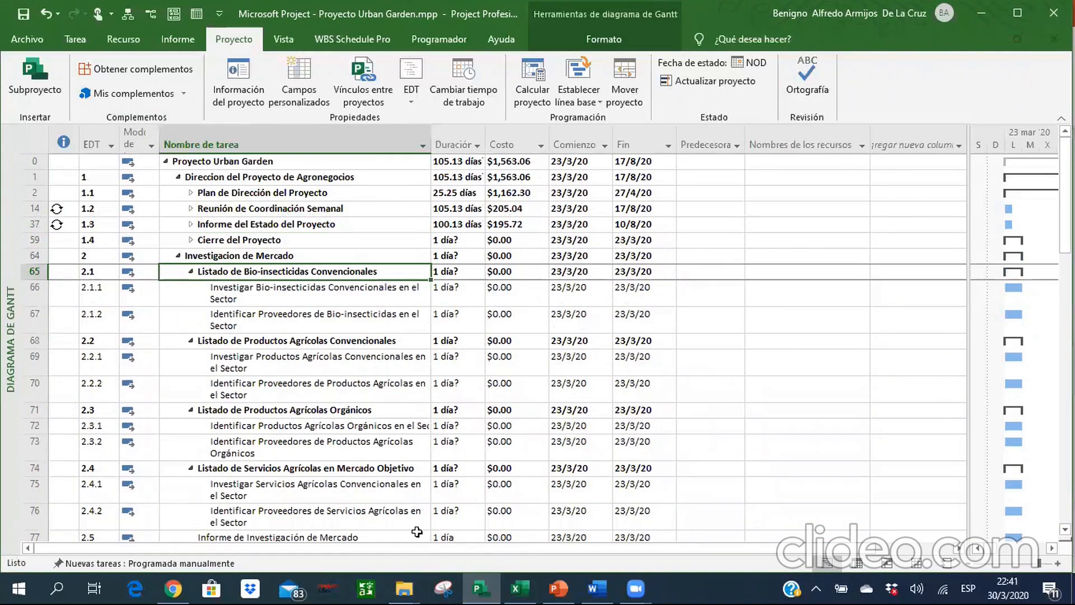
left_click(520, 588)
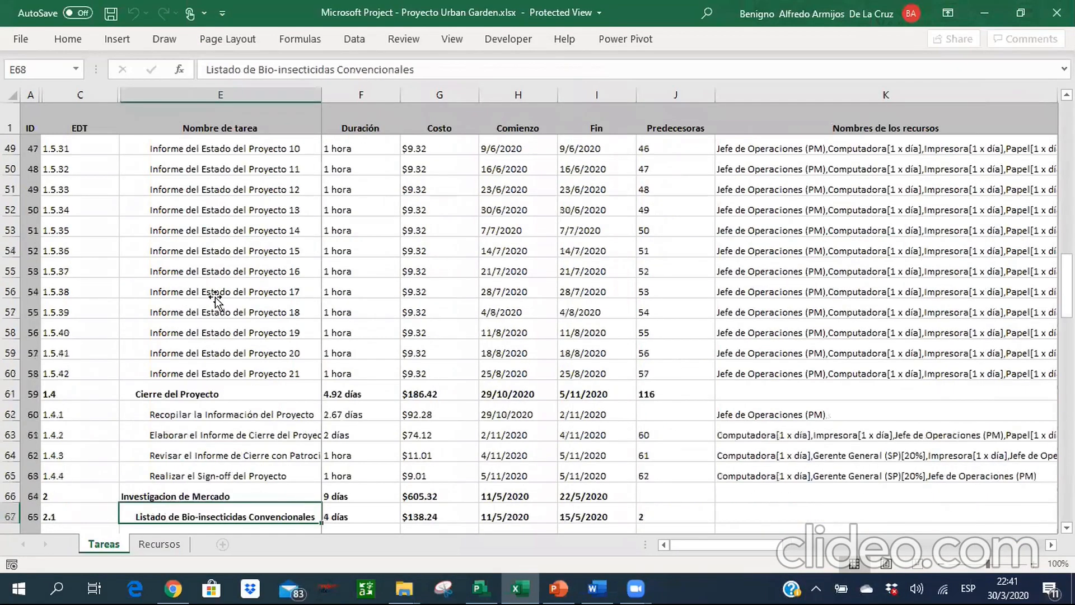
key("Down")
key("Down")
key("Down")
key("Down")
key("Up")
key("Up")
key("Up")
key("Up")
key("Up")
key("Up")
key("Up")
key("Up")
key("Up")
key("Up")
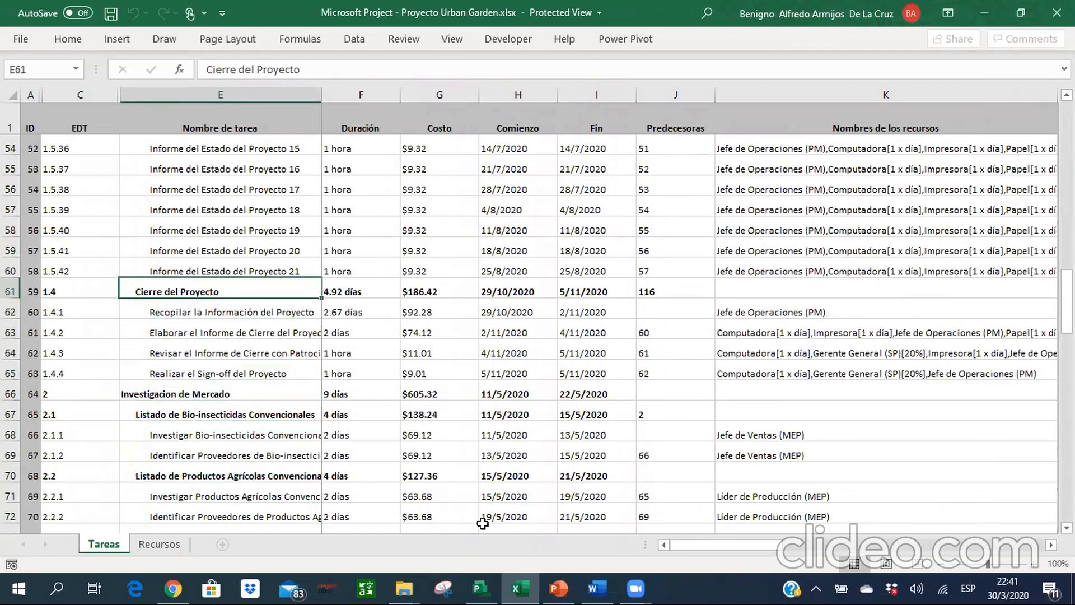
Switch back to Microsoft Project, expand the Cierre del Proyecto summary and select the duration of Recopilar la Información del Proyecto.
left_click(481, 589)
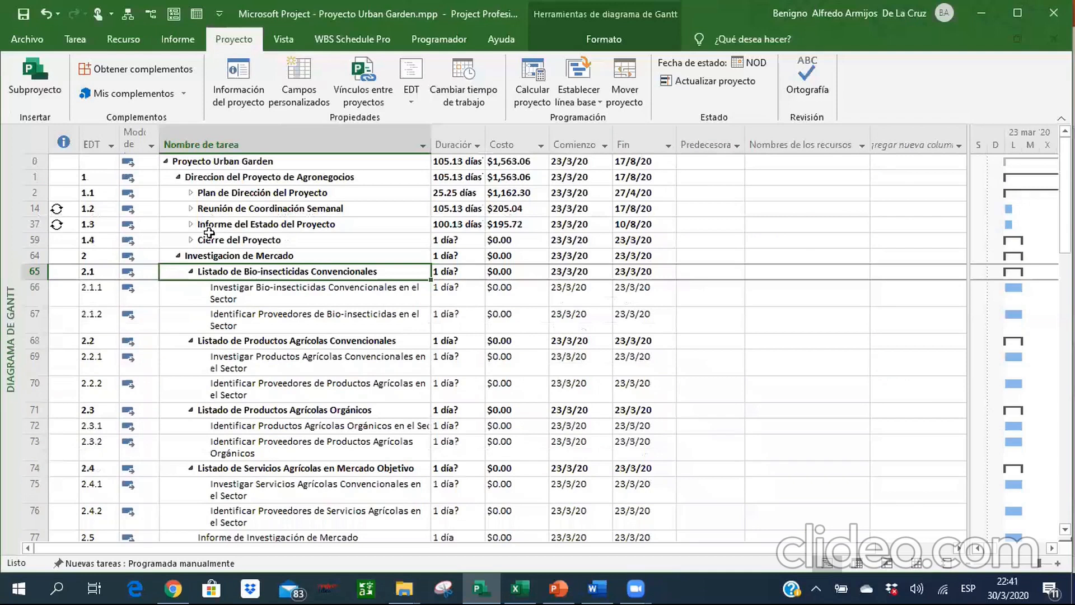
left_click(191, 240)
left_click(323, 259)
key("Right")
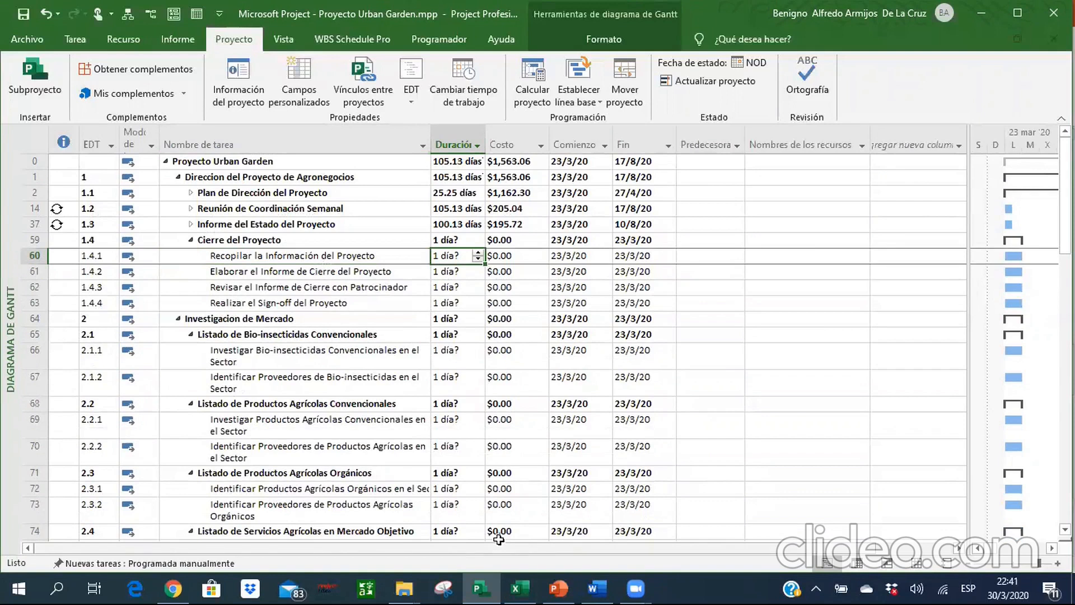
Look up in the Excel reference which task is the predecessor of Cierre del Proyecto, checking the prototyping section near the end.
left_click(518, 588)
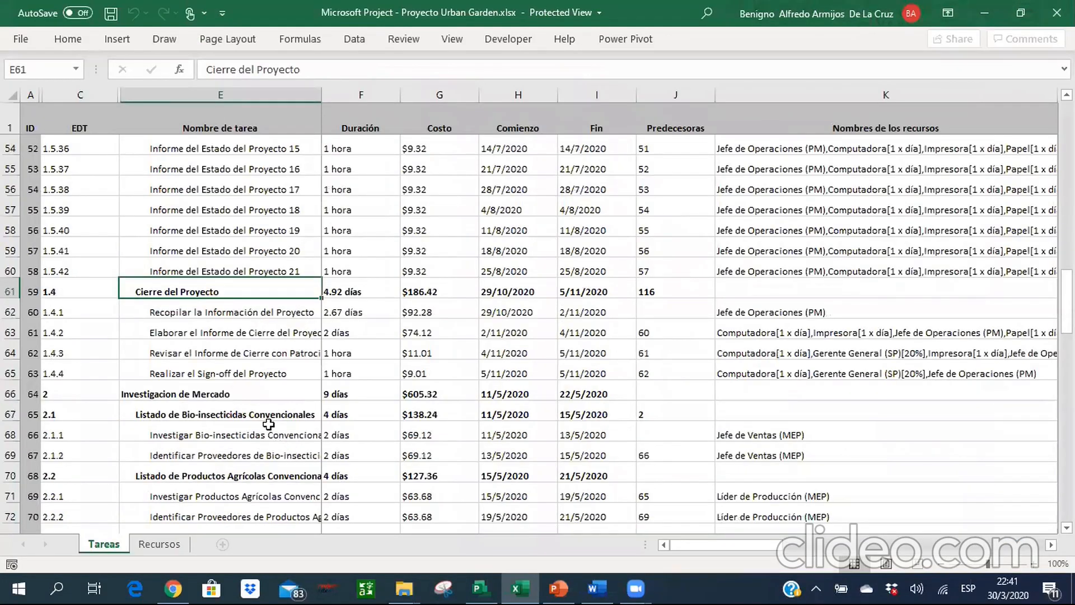
key("ctrl+Down")
key("Up")
key("Up")
key("Up")
key("Up")
key("Up")
key("Up")
key("Up")
key("Up")
key("Up")
key("Up")
key("Up")
key("Up")
key("Up")
key("Up")
key("Up")
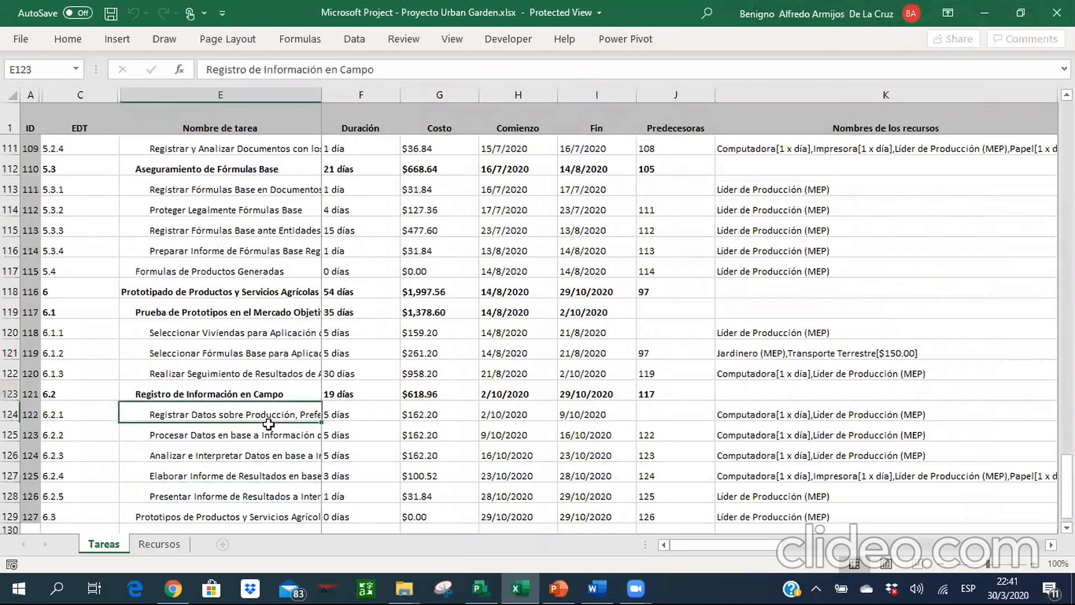
key("Down")
key("Down")
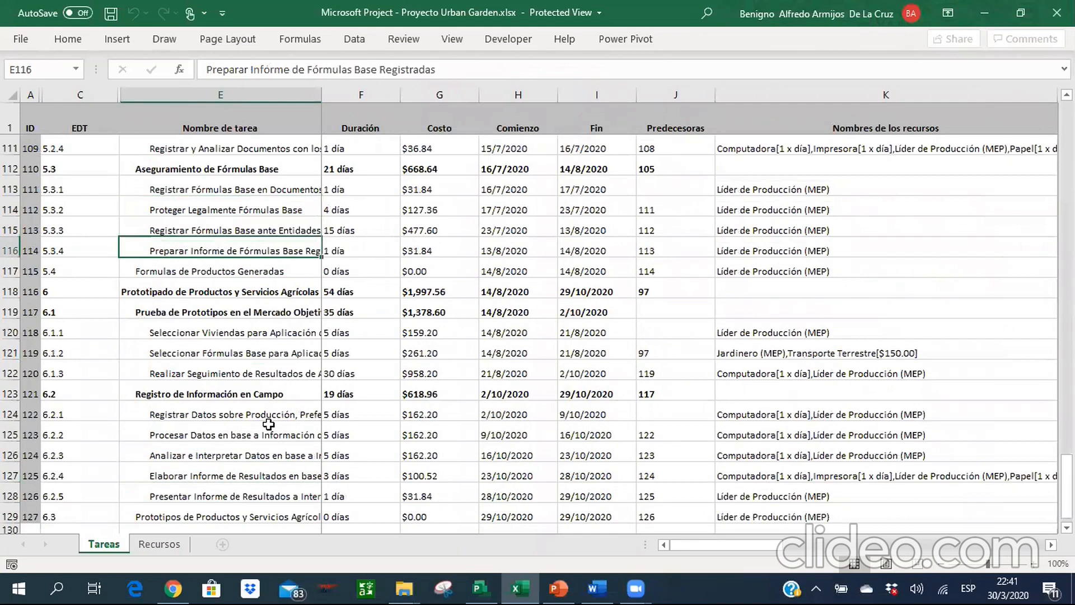
key("Down")
key("Down")
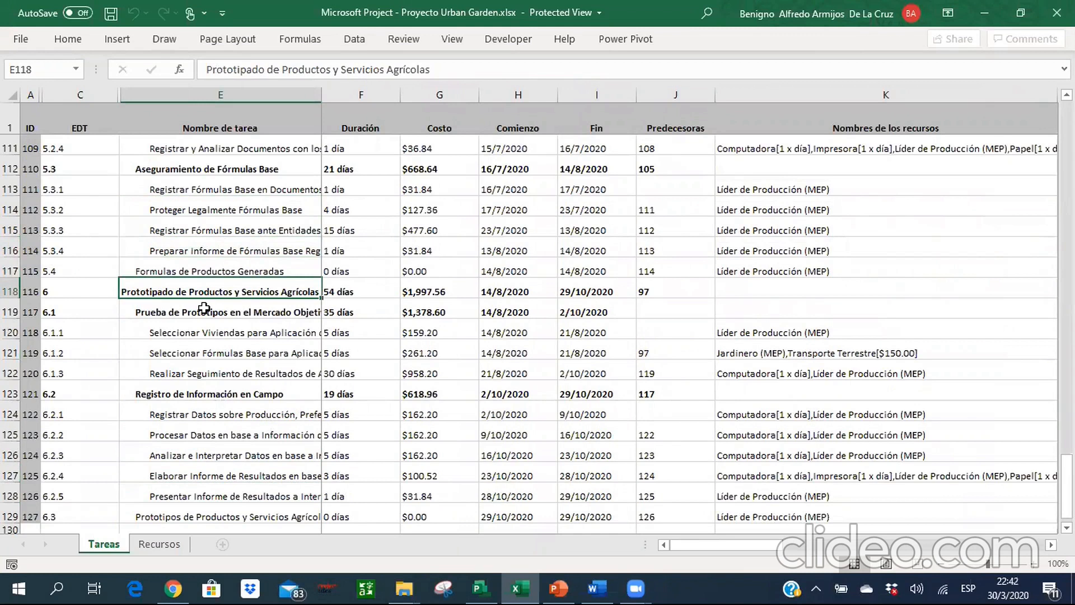
key("ctrl+Up")
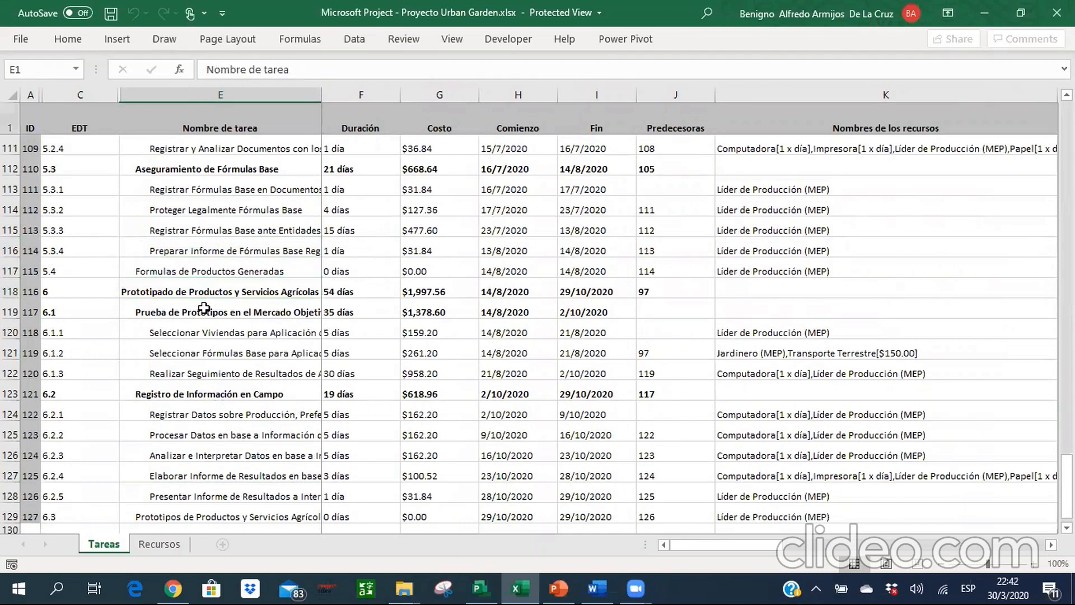
key("Down")
key("Down")
key("Down")
key("Down")
key("Down")
key("Down")
key("Down")
key("Down")
key("Down")
key("Down")
key("Down")
key("Down")
key("Down")
key("Down")
key("Down")
key("Down")
key("Down")
key("Down")
key("Down")
key("Down")
key("Down")
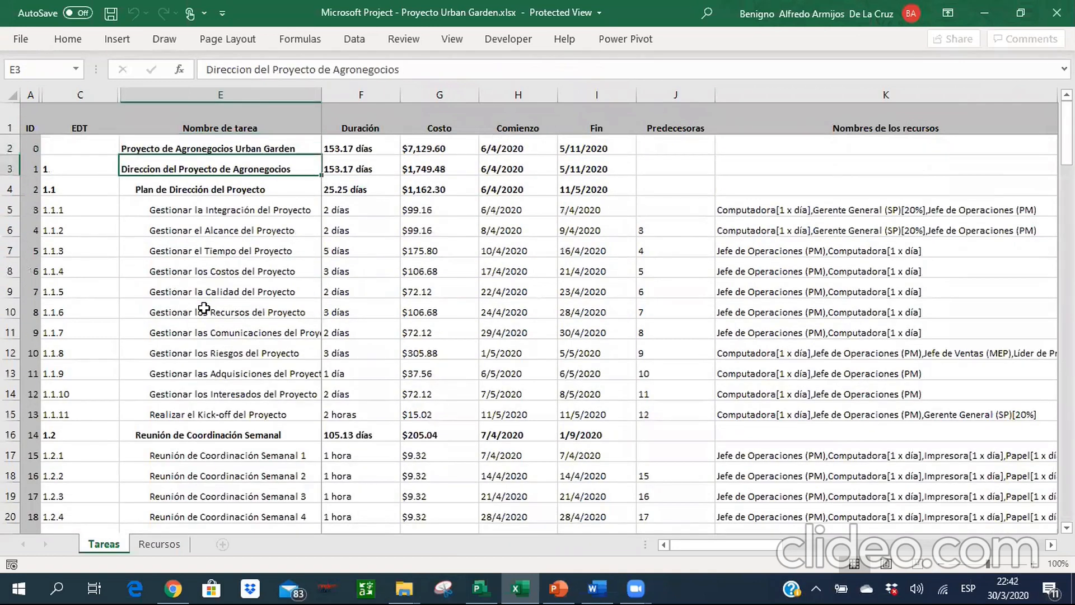
key("Down")
key("Down")
key("Down")
key("Down")
key("Down")
key("Down")
key("Down")
key("Down")
key("Down")
key("Down")
key("Down")
key("Down")
key("Down")
key("Down")
key("Down")
key("Down")
key("Down")
key("Down")
key("Down")
key("Down")
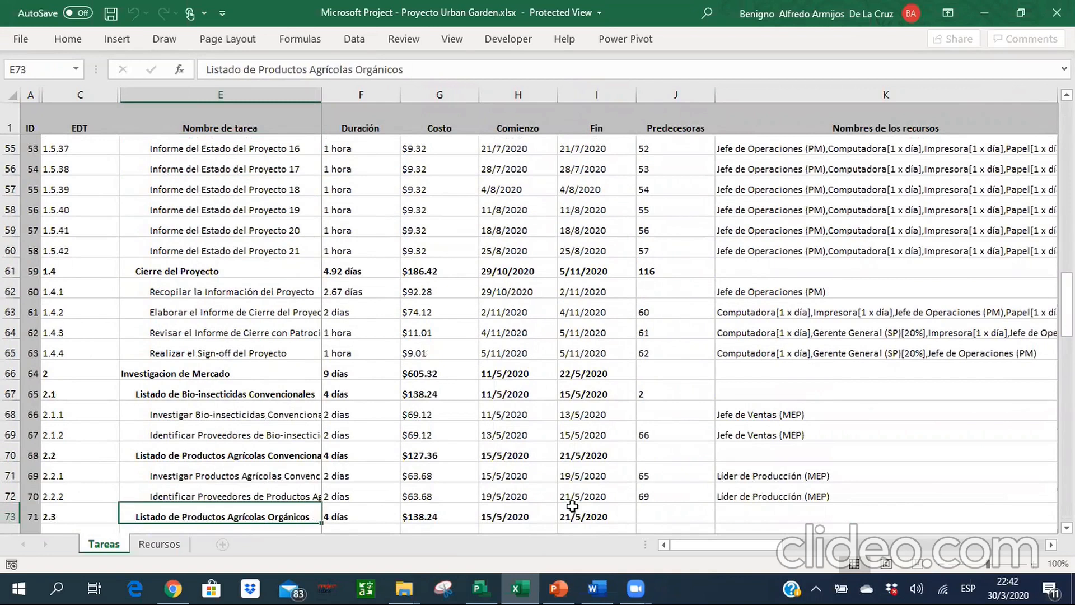
Switch to Microsoft Project and find the row number of the summary Prototipado de Productos y Servicios Agrícolas near the end.
key("alt+Tab")
key("Left")
key("Left")
key("Left")
key("Left")
key("Left")
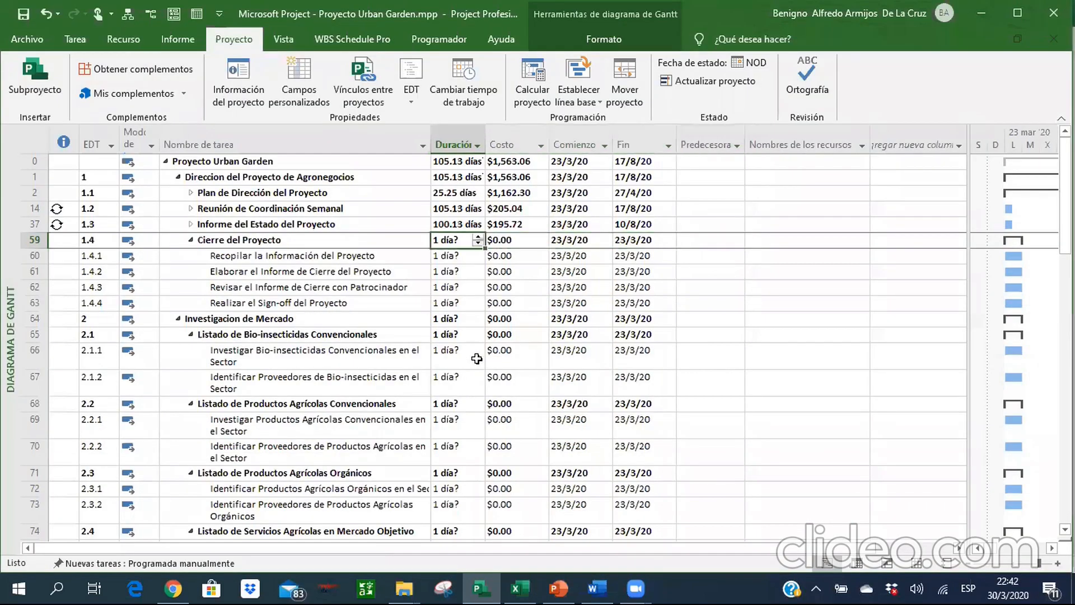
key("ctrl+Down")
key("Up")
key("Up")
key("Up")
key("Up")
key("Up")
key("Up")
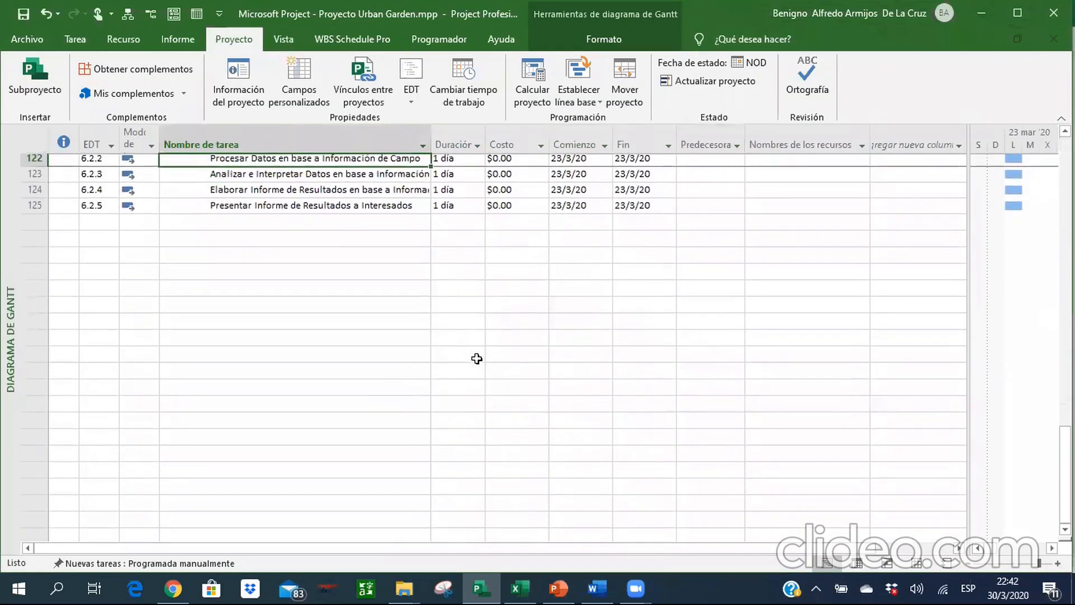
key("Up")
key("Up")
key("Up")
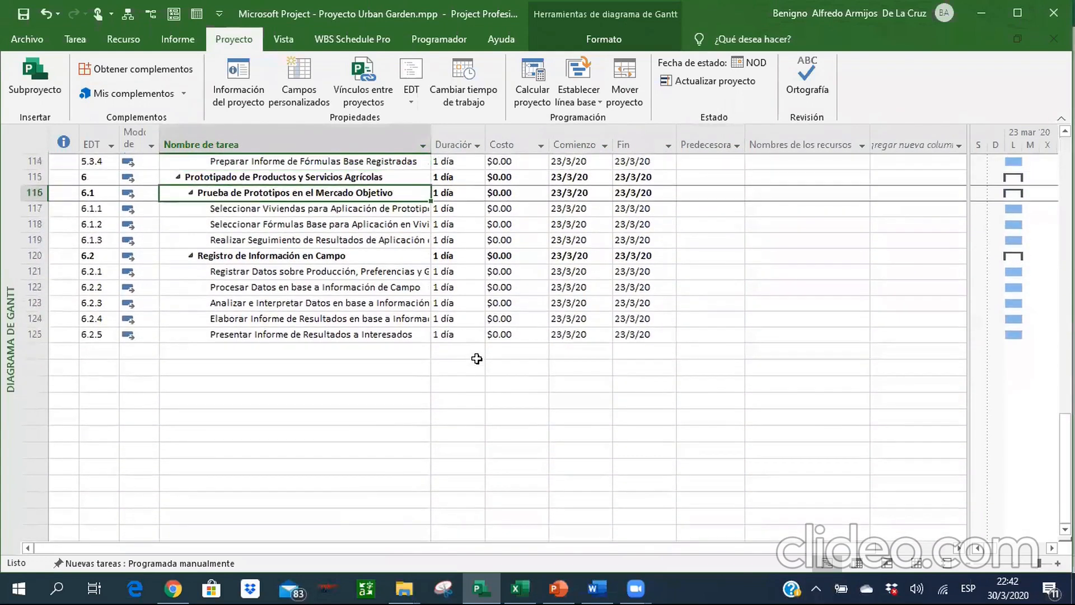
key("Up")
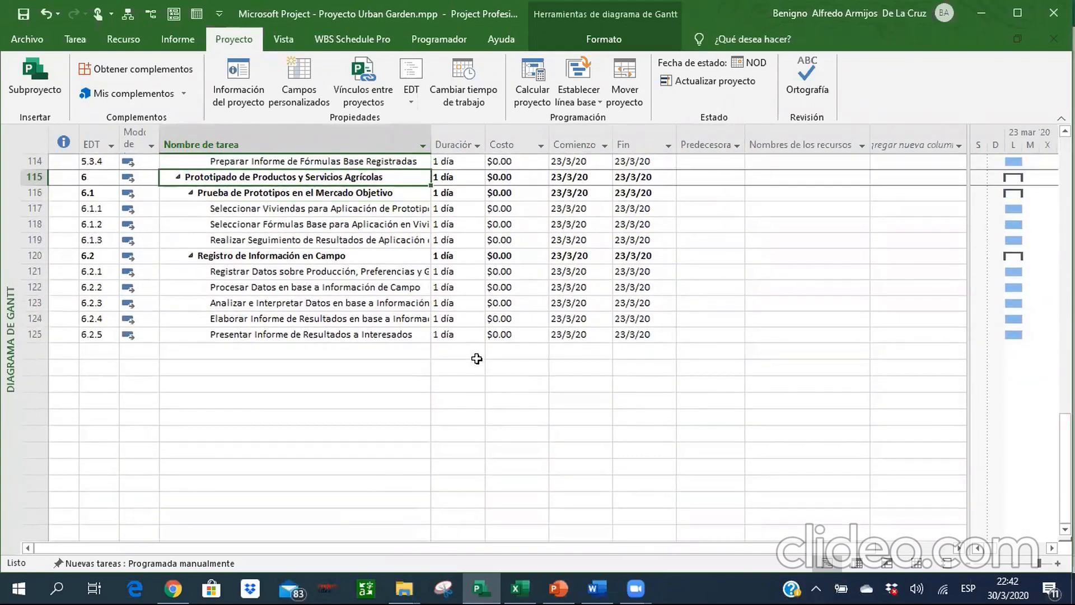
Set the predecessor of the Cierre del Proyecto summary in row 59 to task 115.
key("ctrl+Up")
key("Down")
key("Down")
key("Down")
key("Down")
key("Down")
key("Down")
key("Down")
key("Down")
key("Down")
key("Down")
key("Up")
key("Up")
key("Up")
key("Up")
key("Up")
key("Right")
key("Right")
key("Right")
key("Right")
key("Right")
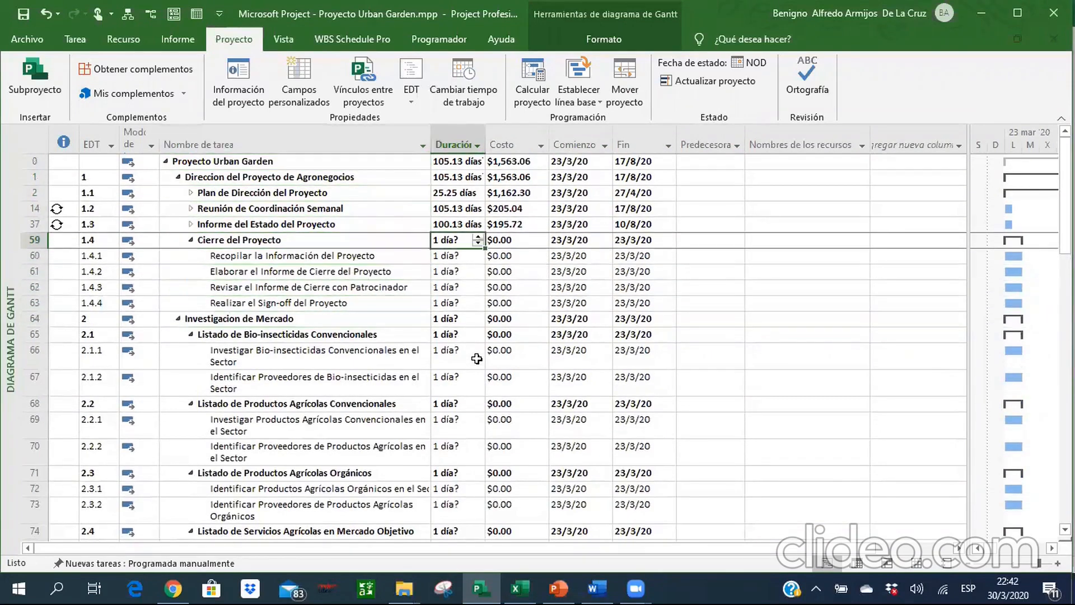
type("115")
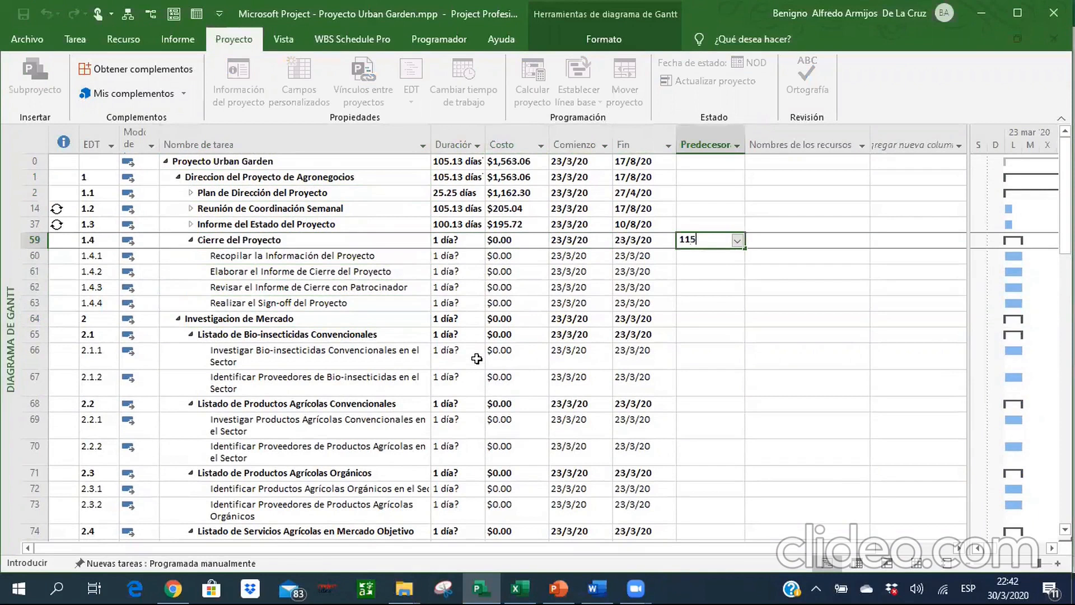
key("Return")
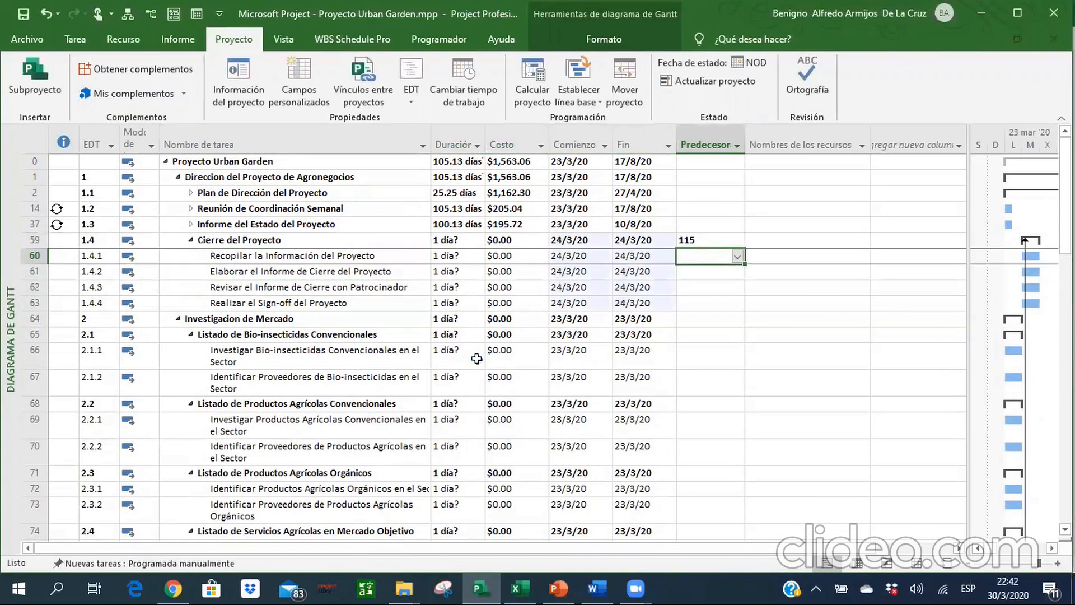
key("Left")
key("Left")
key("Left")
key("Left")
key("Left")
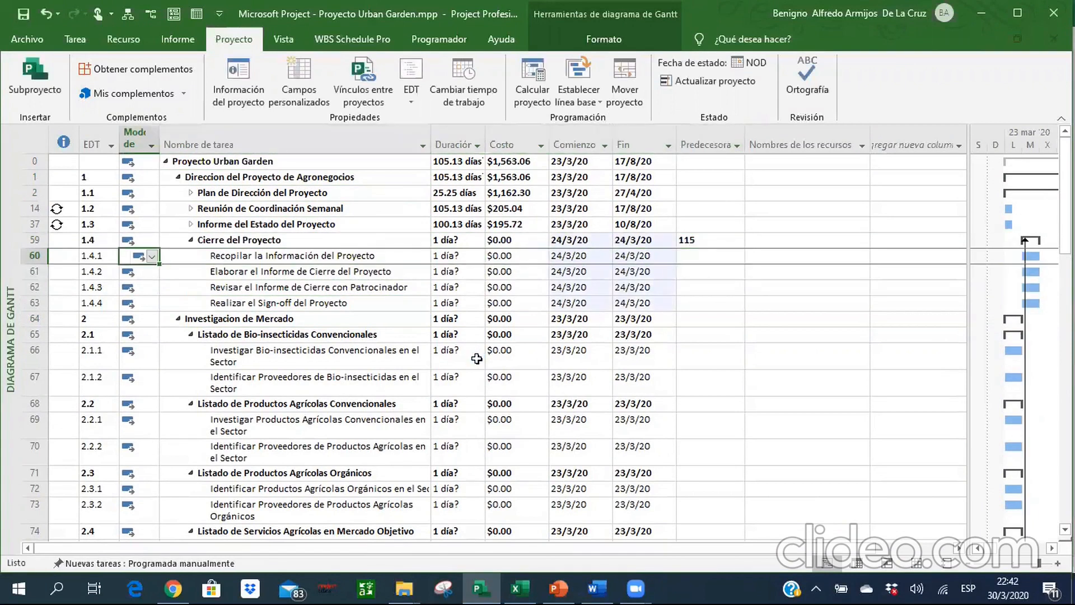
key("Up")
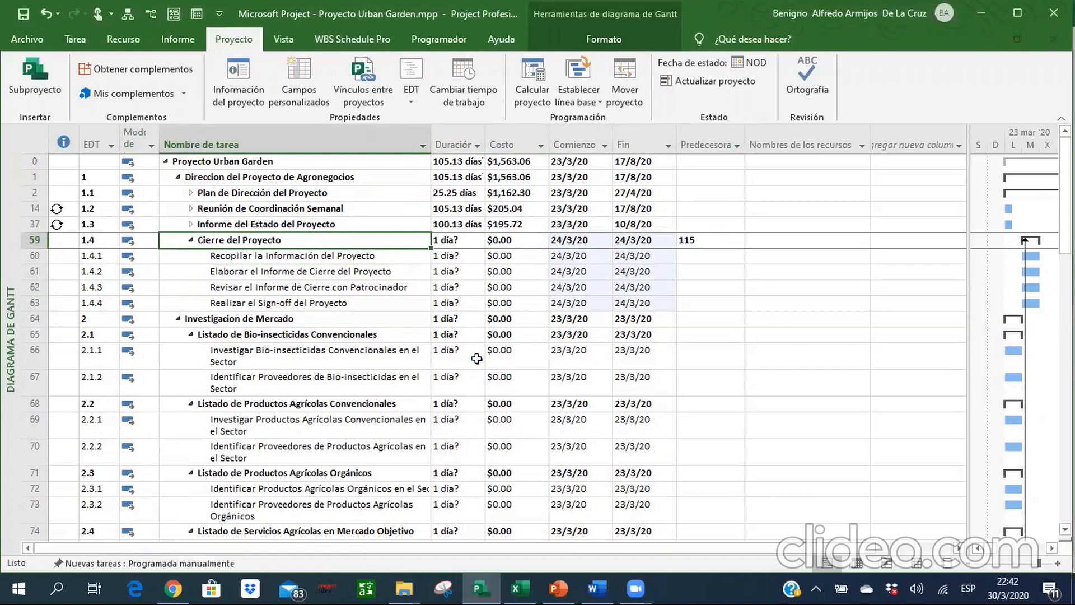
key("Down")
key("Down")
key("Down")
key("Down")
key("Down")
key("Down")
key("Down")
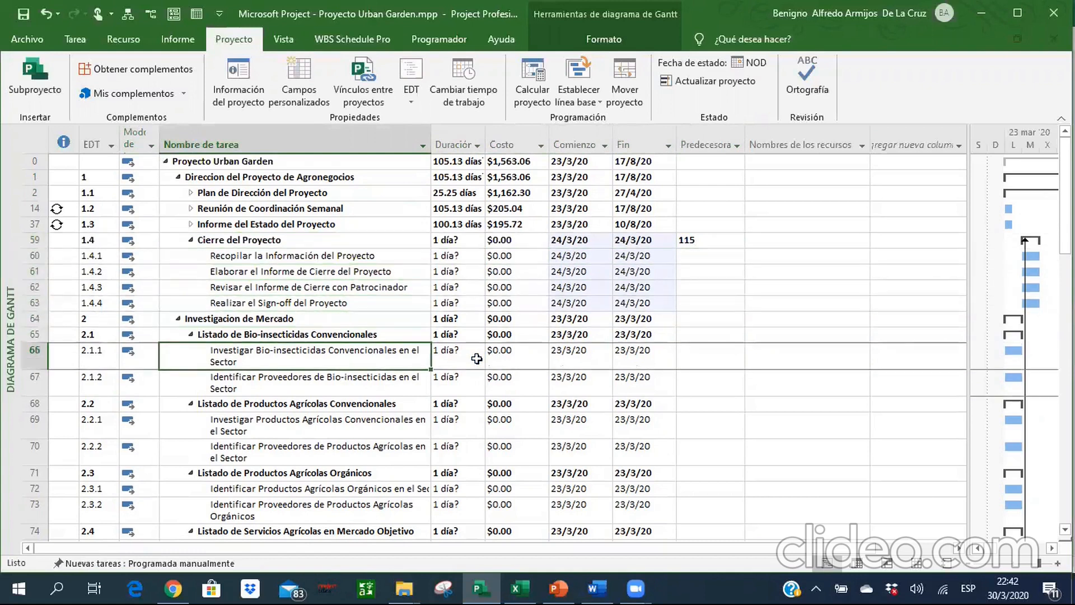
key("Down")
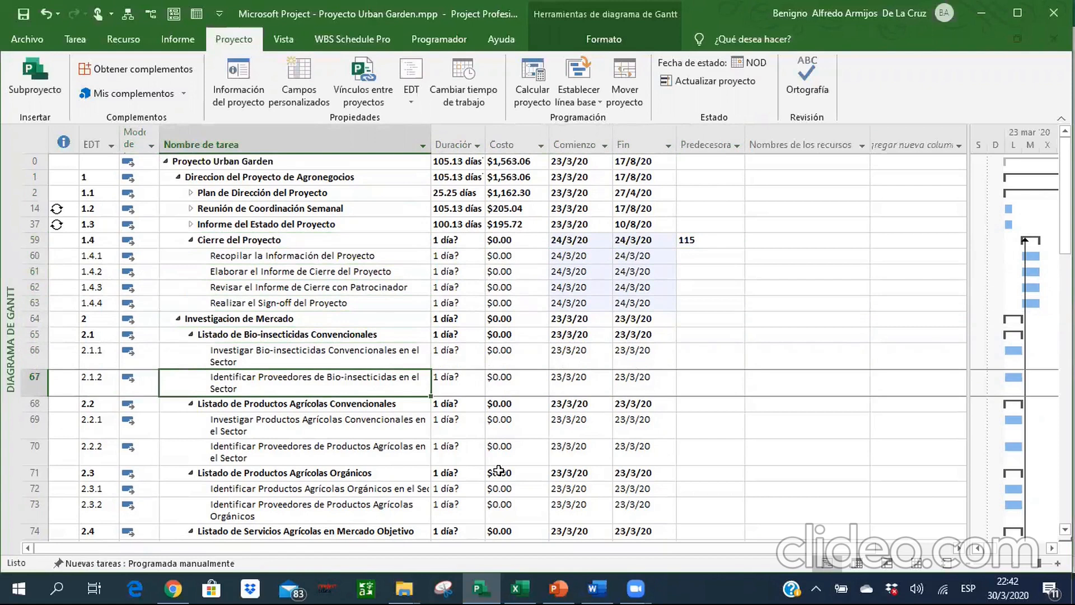
Switch to the Excel reference and examine the Investigacion de Mercado tasks down to the milestone Investigación de Mercado Presentada.
key("alt+Tab")
key("Up")
key("Up")
key("Up")
key("Up")
key("Down")
key("Down")
key("Down")
key("Down")
key("Down")
key("Down")
key("Down")
key("Down")
key("Down")
key("Down")
key("Down")
key("Down")
key("Down")
key("Down")
key("Down")
key("Down")
key("Down")
key("Down")
key("Up")
key("Up")
key("Up")
key("Up")
key("Up")
key("Up")
key("Up")
key("Right")
key("Left")
key("Right")
key("Left")
key("Right")
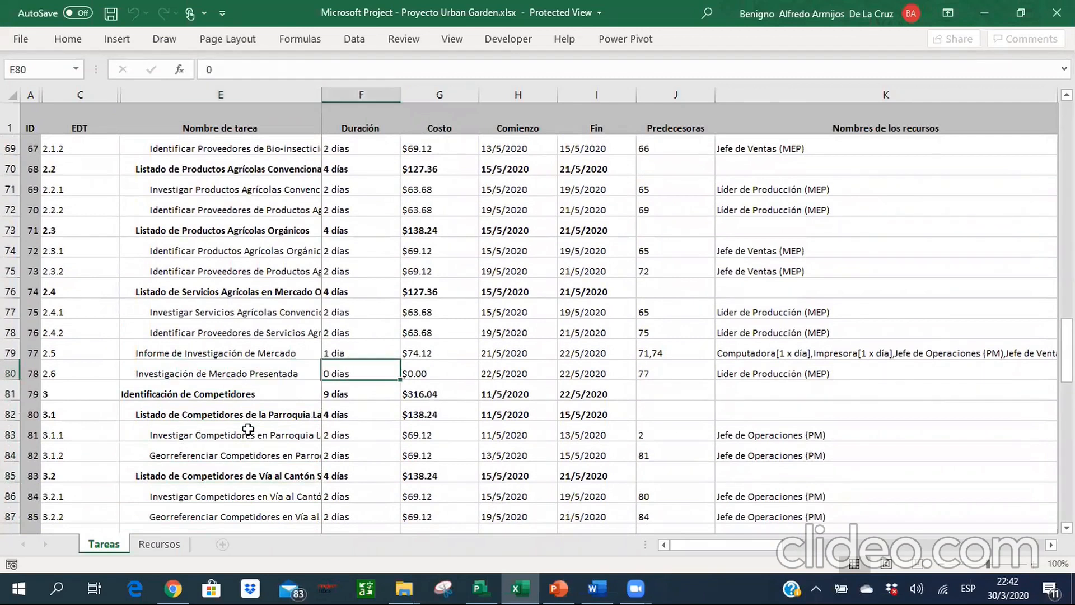
key("Left")
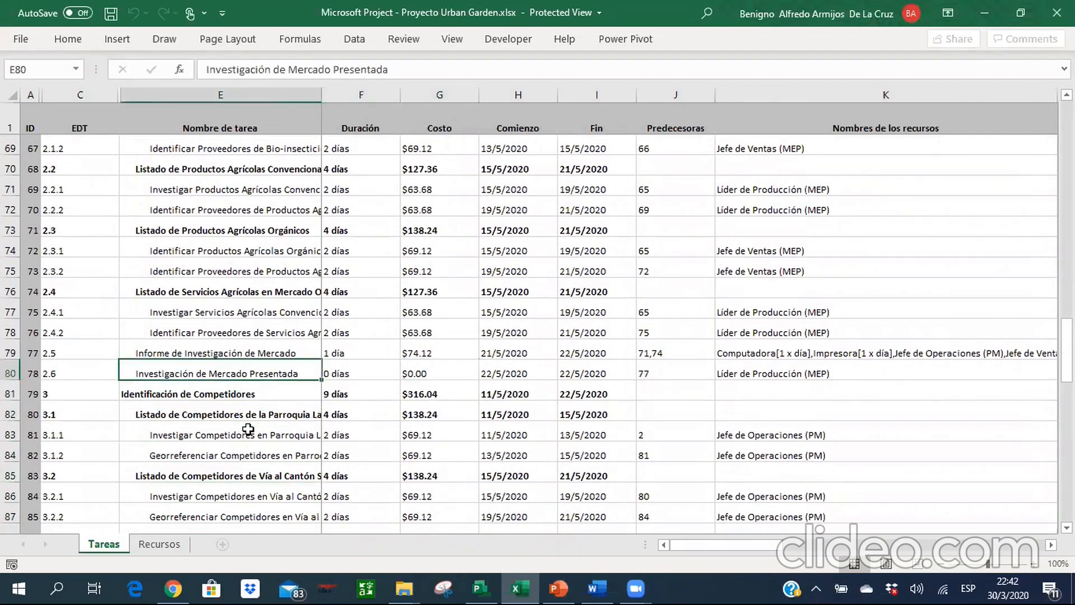
key("Up")
key("Up")
key("Up")
key("Up")
key("Up")
key("Up")
key("Up")
key("Up")
key("Up")
key("Up")
key("Up")
key("Up")
key("Up")
key("Up")
key("Up")
key("Up")
key("Up")
key("Up")
key("Up")
key("Up")
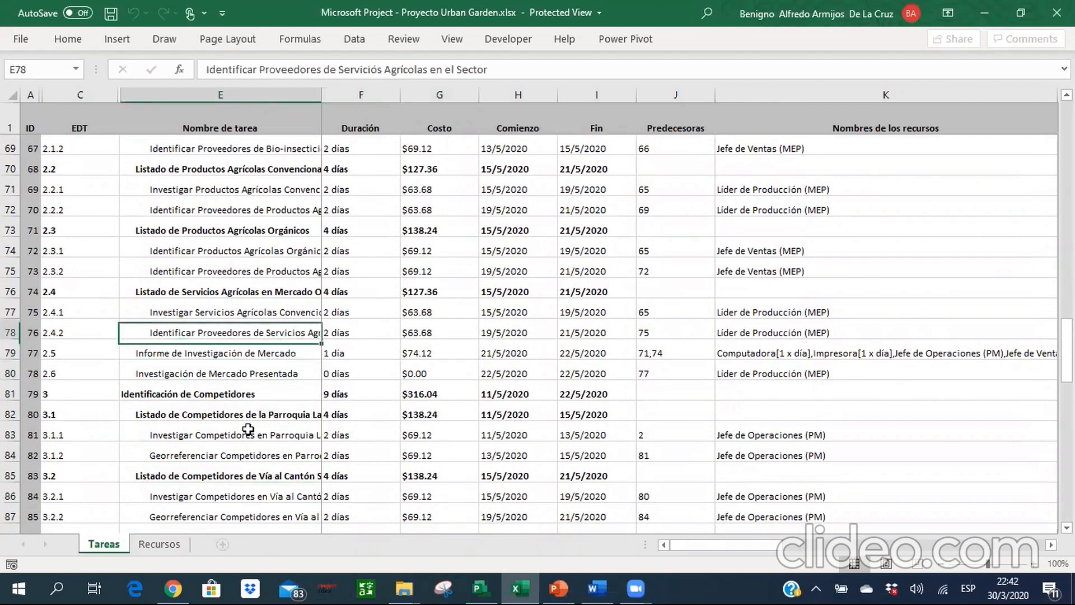
key("Down")
key("Down")
key("Down")
key("Down")
key("Down")
key("Down")
key("Down")
key("Down")
key("Down")
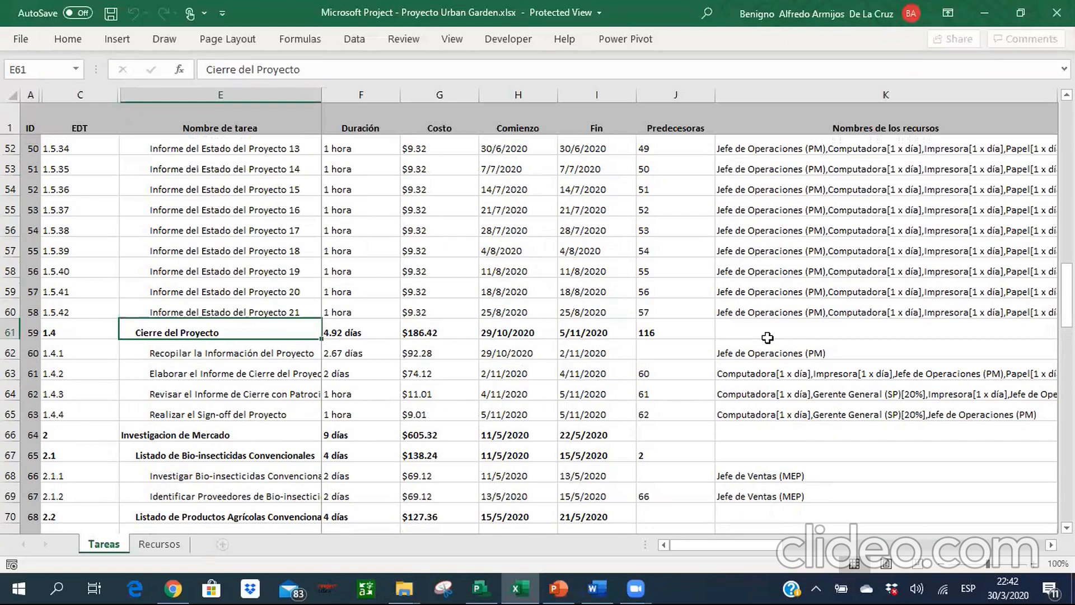
Compare the Cierre del Proyecto rows with the first Investigacion de Mercado tasks in the Excel reference.
key("Down")
key("Down")
key("Down")
key("Down")
key("Down")
key("Down")
key("Down")
key("Down")
key("Down")
key("Down")
key("Down")
key("Down")
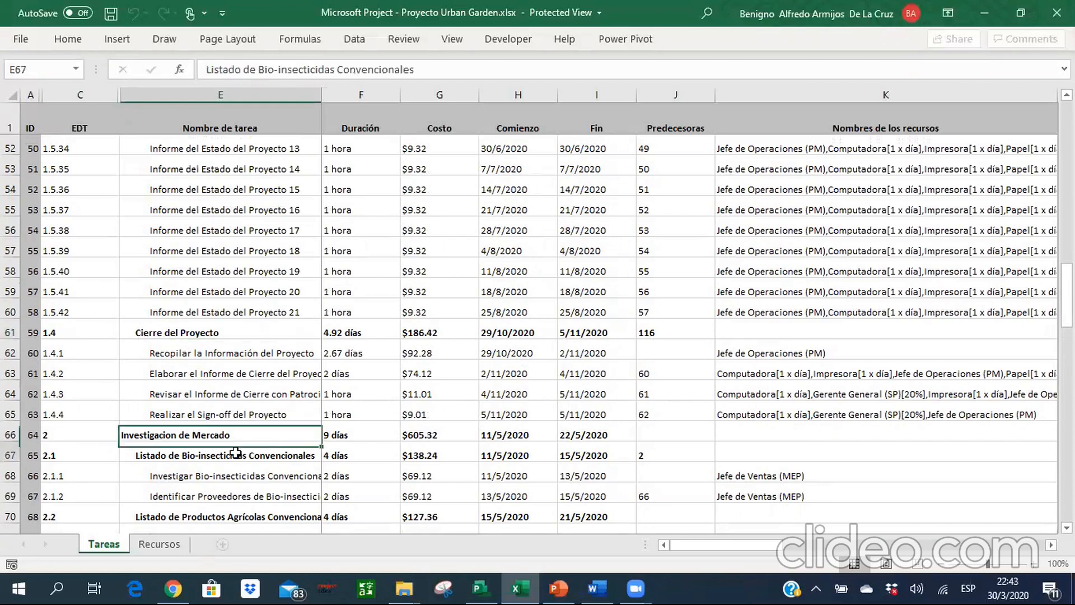
key("Down")
key("Down")
key("Up")
key("Up")
key("Up")
key("Up")
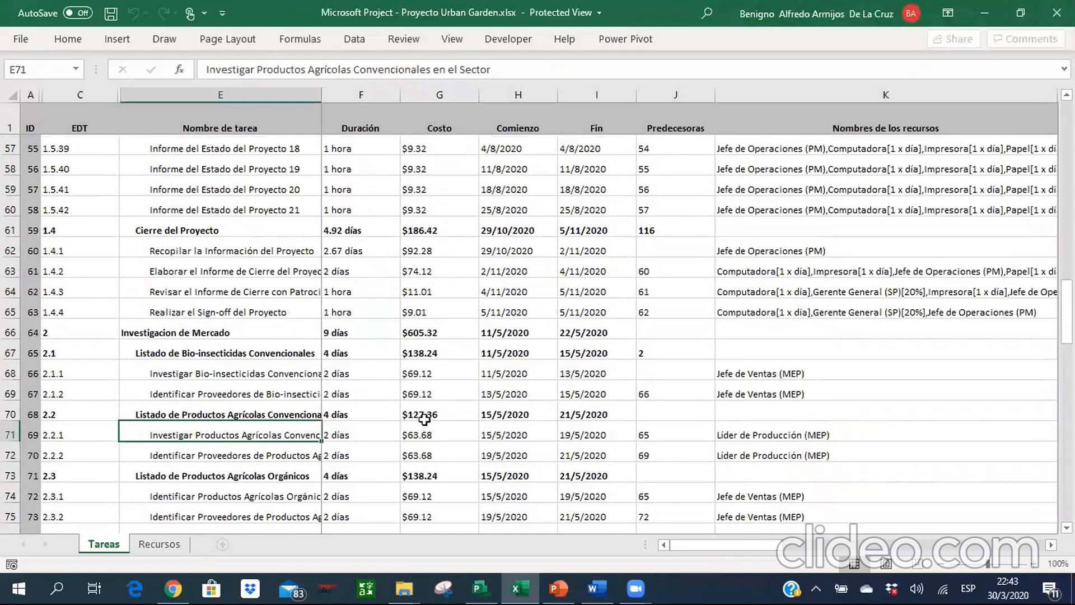
left_click(218, 224)
key("shift+Down")
key("shift+Down")
key("shift+Down")
key("shift+Down")
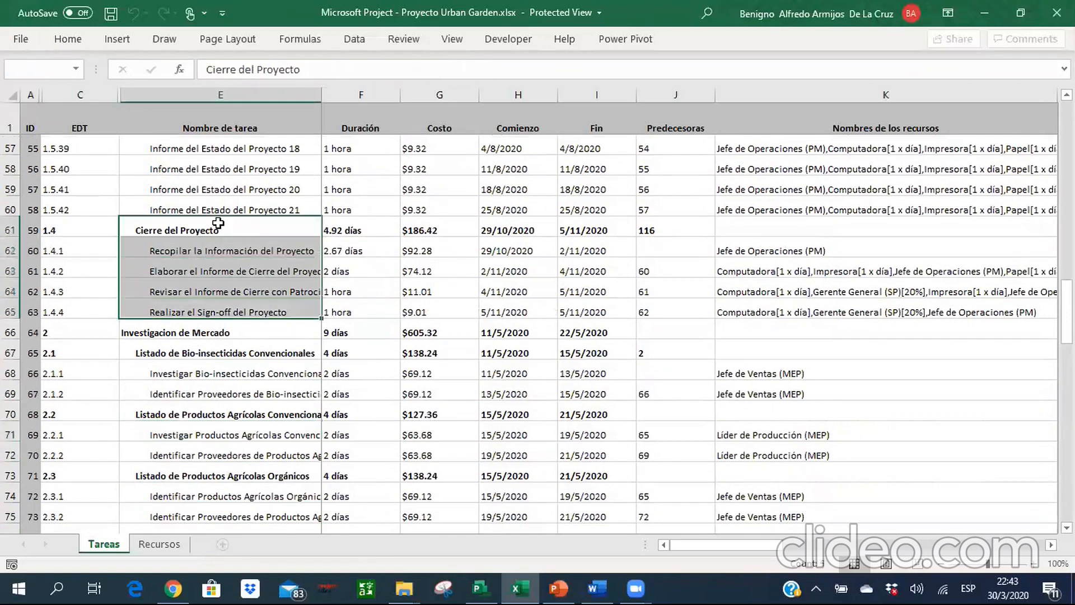
left_click(88, 42)
left_click(347, 330)
left_click(349, 332)
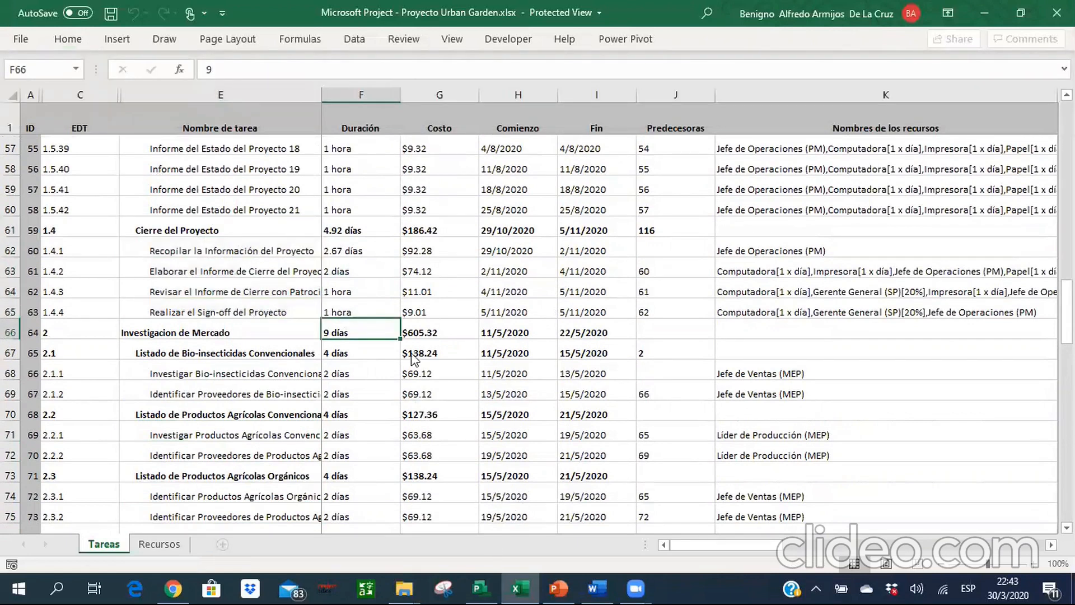
Switch to Microsoft Project and highlight Cierre del Proyecto and its subtasks, rows 59 to 63, in yellow from name through finish date.
key("alt+Tab")
left_click(244, 241)
key("shift+Down")
key("shift+Down")
key("shift+Down")
key("shift+Down")
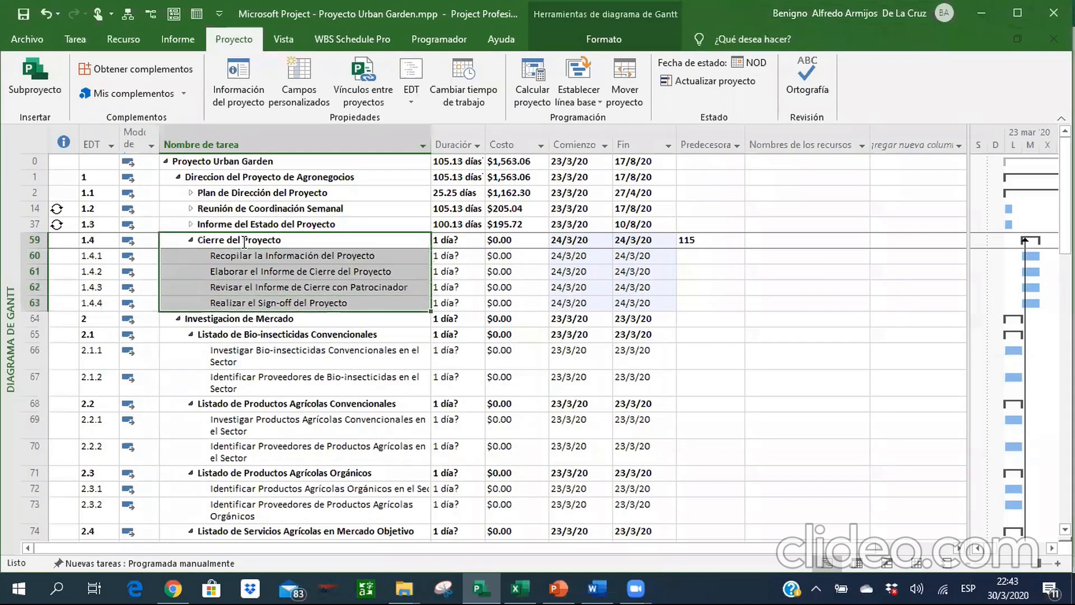
key("shift+Right")
key("shift+Right")
key("shift+Right")
key("shift+Right")
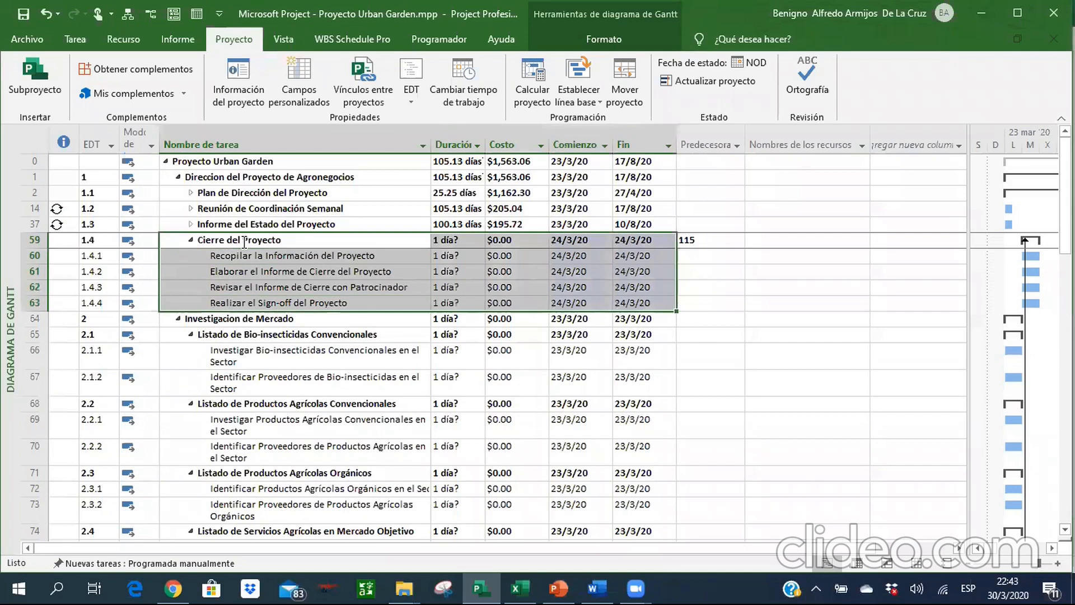
left_click(74, 38)
left_click(206, 92)
left_click(321, 239)
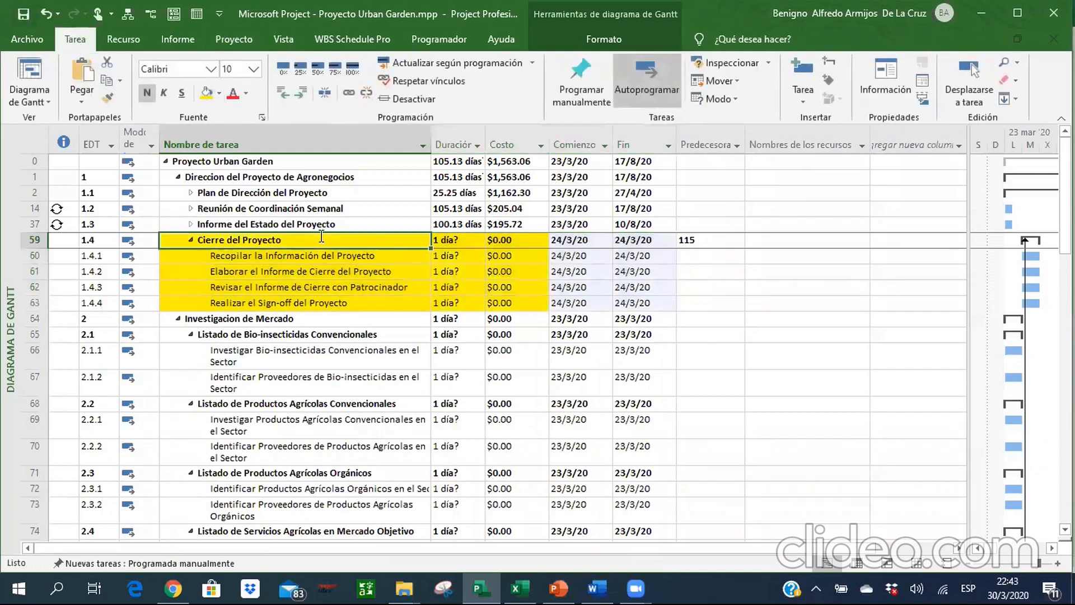
left_click(321, 240)
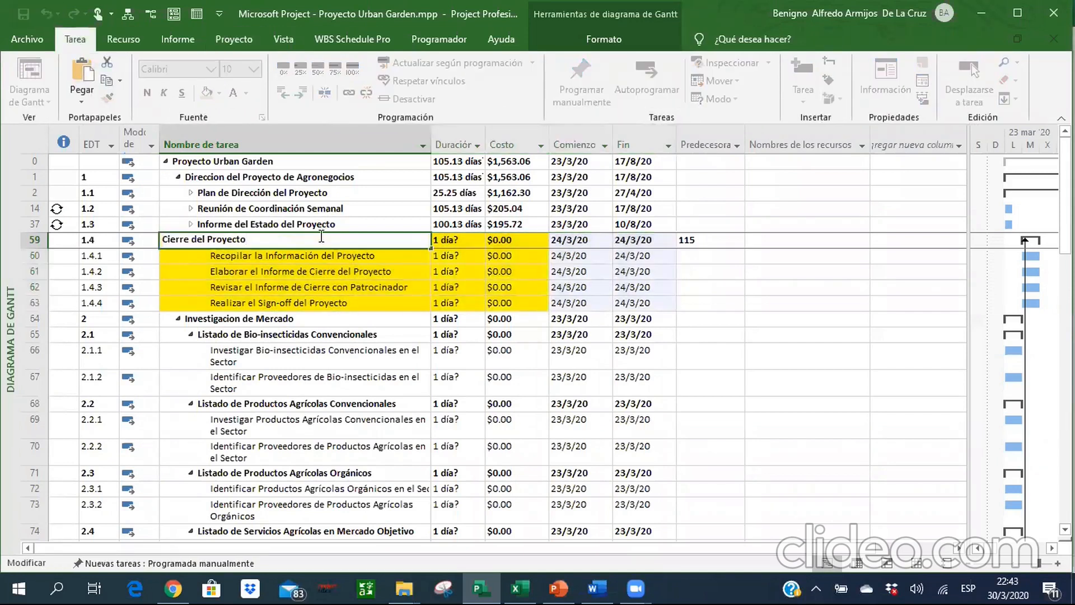
Clear the predecessor of the Cierre del Proyecto summary in row 59.
key("Return")
key("Down")
key("Down")
key("Down")
key("Down")
key("Down")
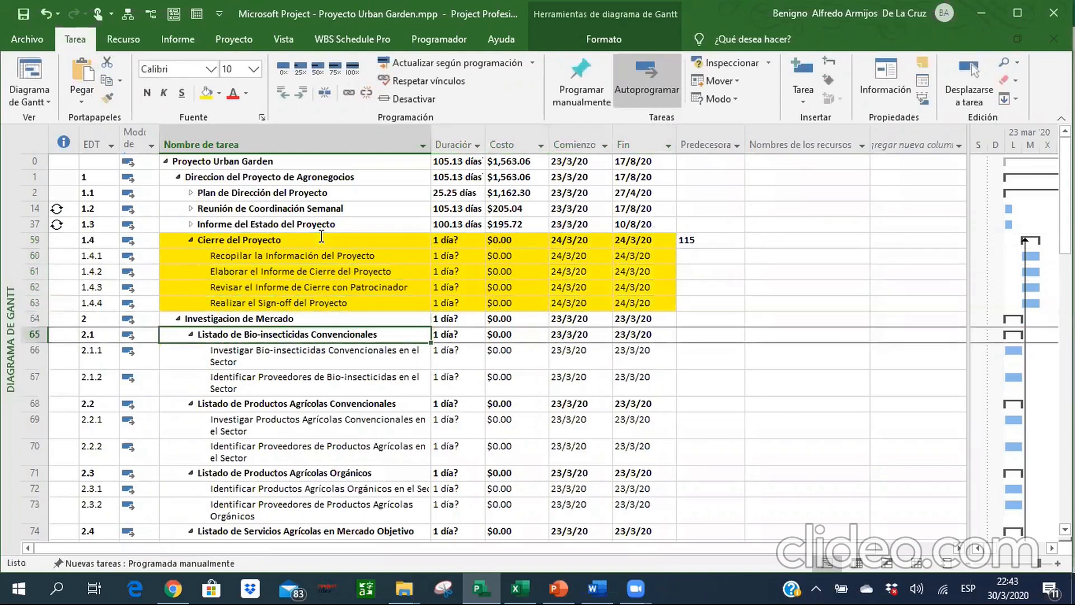
key("Right")
key("Up")
key("Up")
key("Up")
key("Up")
key("Up")
key("Up")
key("Right")
key("Right")
key("Right")
key("Right")
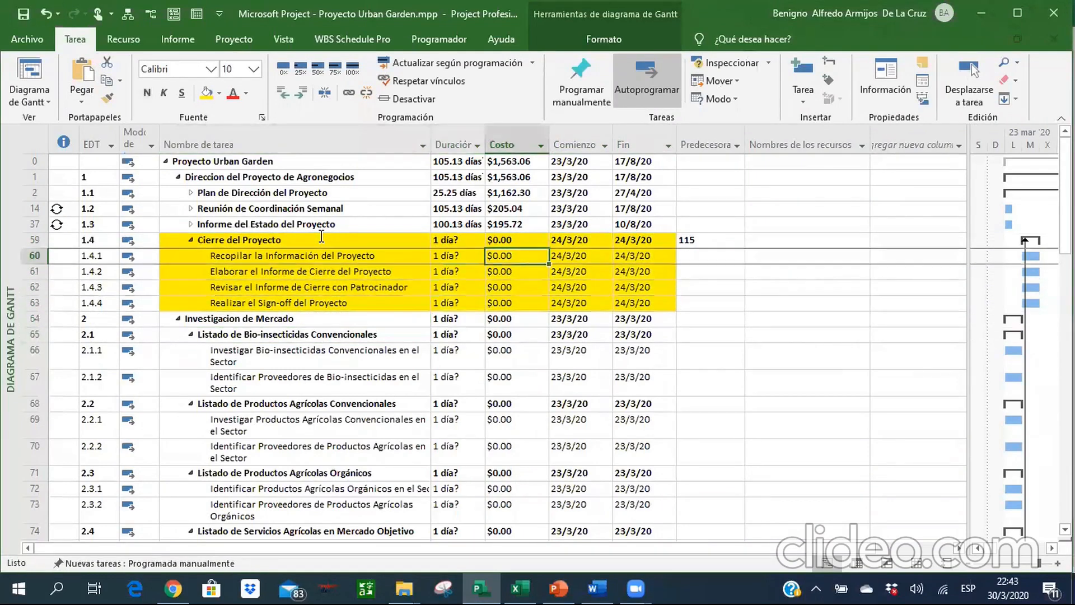
key("Delete")
key("Down")
key("Down")
key("Down")
key("Down")
key("Down")
key("Down")
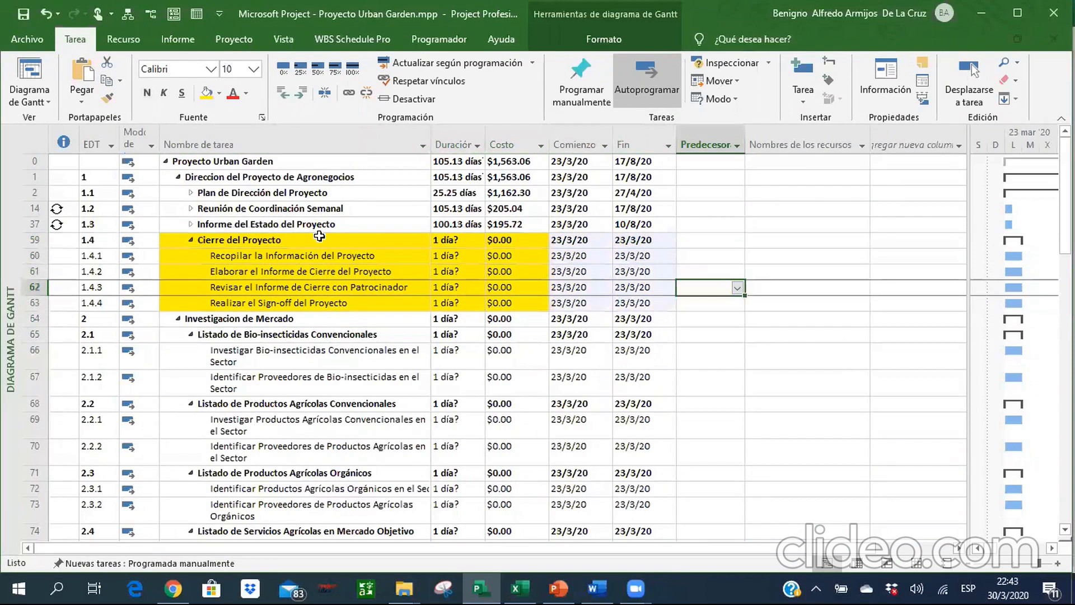
Switch to the Excel reference and check the predecessor of Listado de Bio-insecticidas Convencionales.
key("Left")
key("Left")
key("Left")
key("Left")
key("Left")
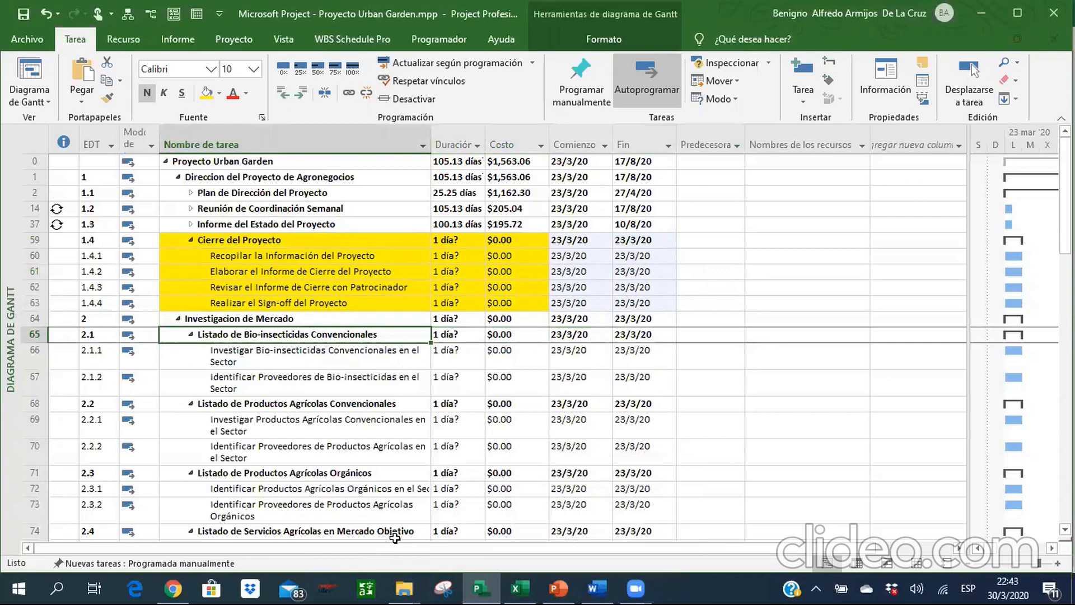
key("alt+Tab")
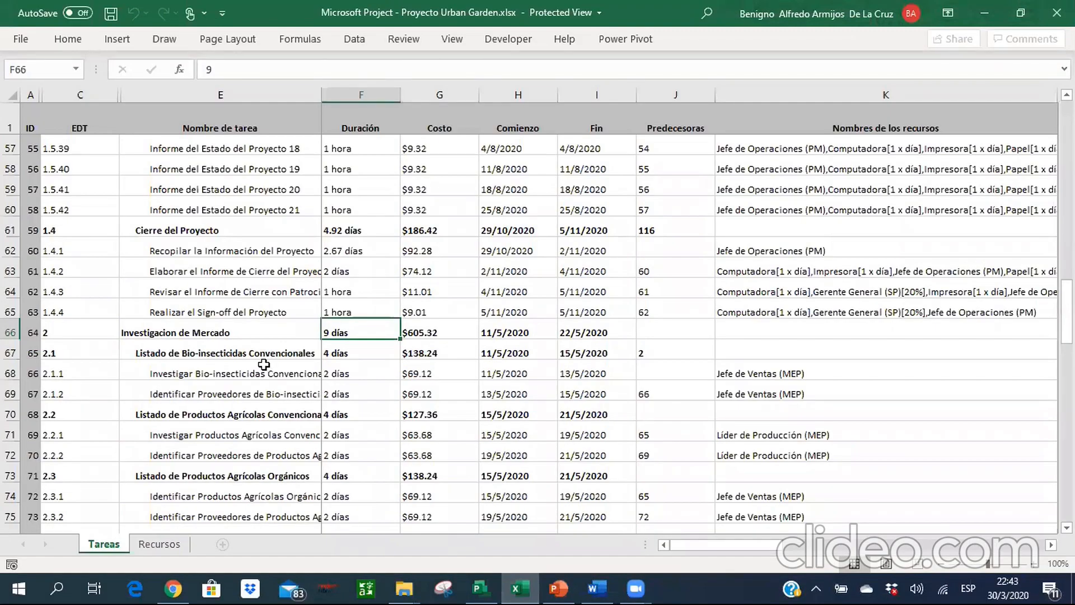
key("Down")
key("Right")
key("Right")
key("Right")
key("Right")
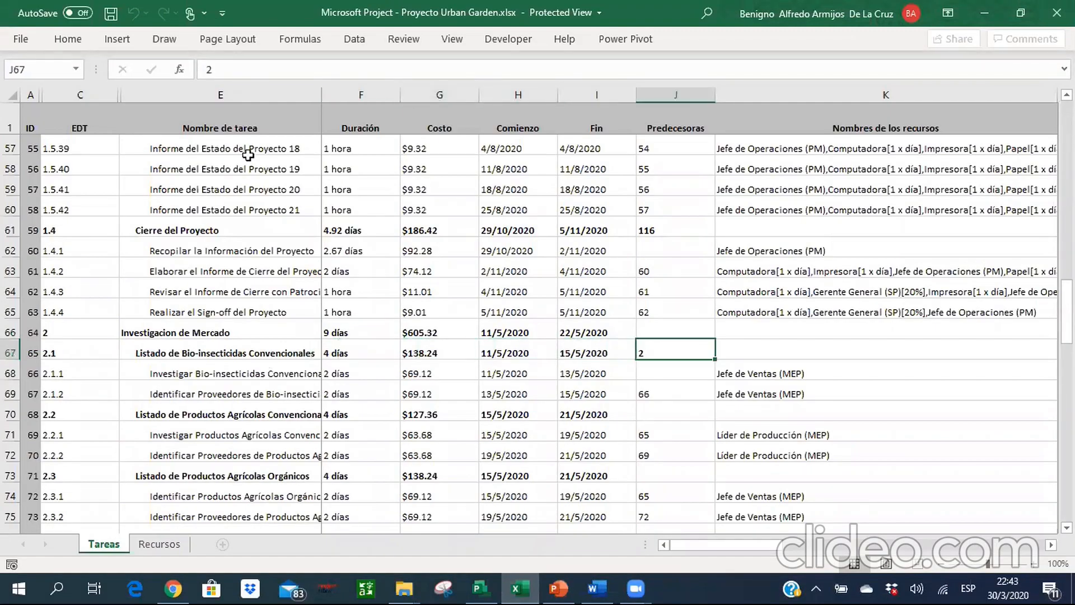
Look up the Plan de Dirección del Proyecto summary near the start of the Excel reference to identify the linked task.
key("ctrl+Up")
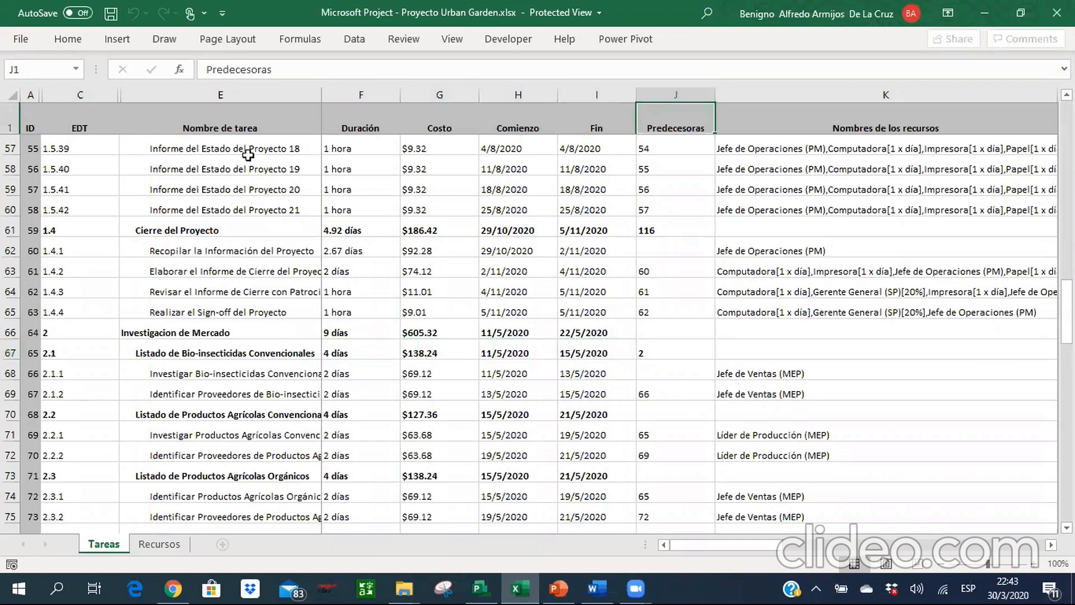
key("Down")
key("Down")
key("Down")
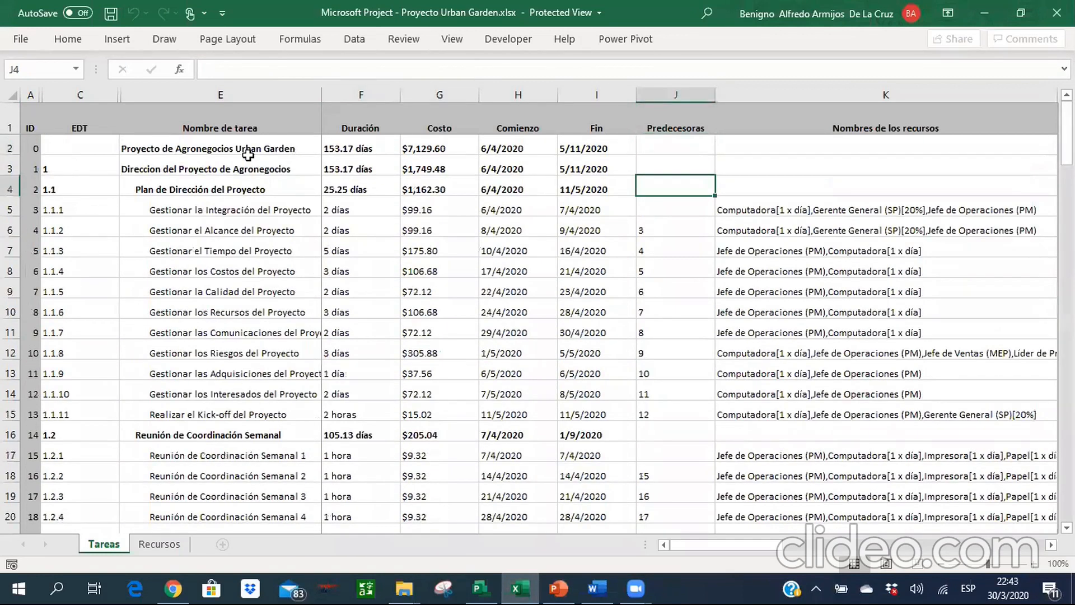
key("Left")
key("Left")
key("Left")
key("Left")
key("Left")
key("Right")
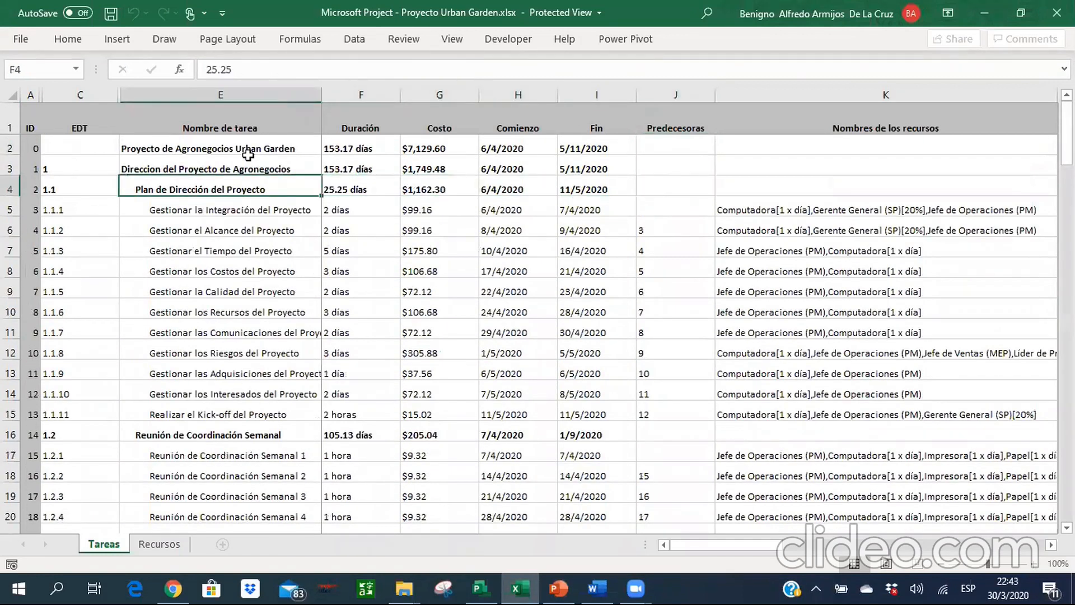
key("Right")
Return to the Investigacion de Mercado tasks in the Excel reference and examine their predecessors.
key("Down")
key("Down")
key("Down")
key("Down")
key("Down")
key("Down")
key("Down")
key("Down")
key("Down")
key("Down")
key("Down")
key("Down")
key("Down")
key("Down")
key("Down")
key("Down")
key("Down")
key("Down")
key("Down")
key("Down")
key("Down")
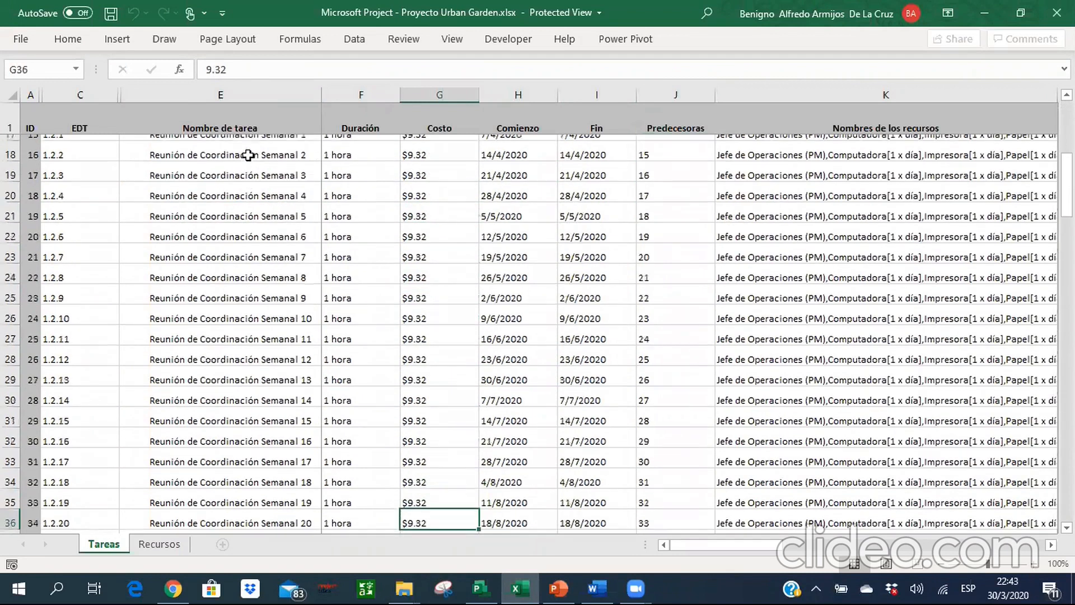
key("Down")
key("Down")
key("Down")
key("Down")
key("Down")
key("Down")
key("Down")
key("Down")
key("Down")
key("Down")
key("Down")
key("Down")
key("Down")
key("Down")
key("Down")
key("Down")
key("Down")
key("Down")
key("Down")
key("Down")
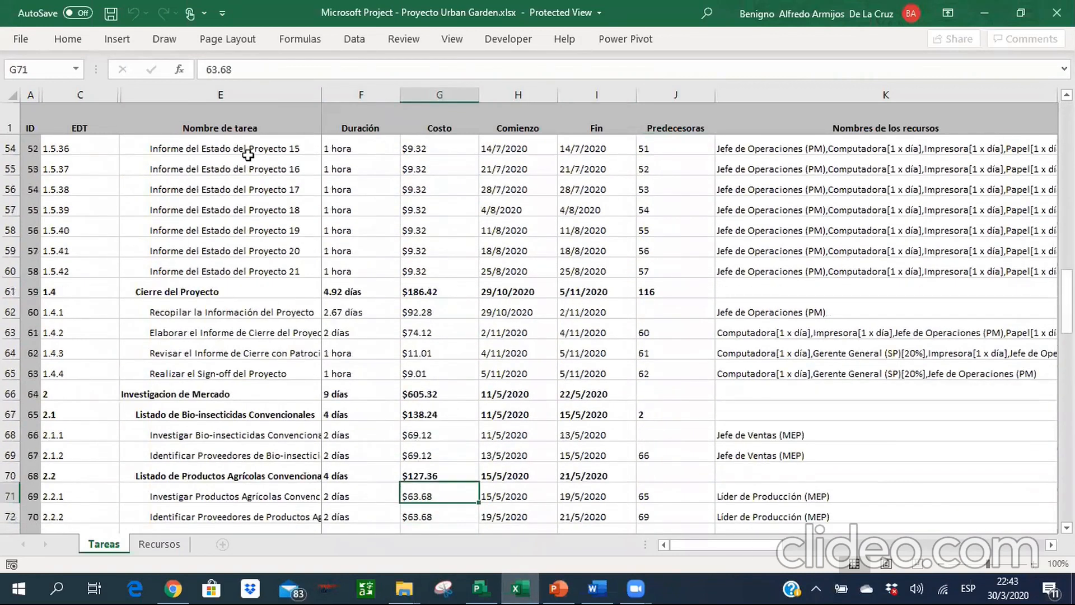
key("Down")
key("Down")
key("Down")
key("Down")
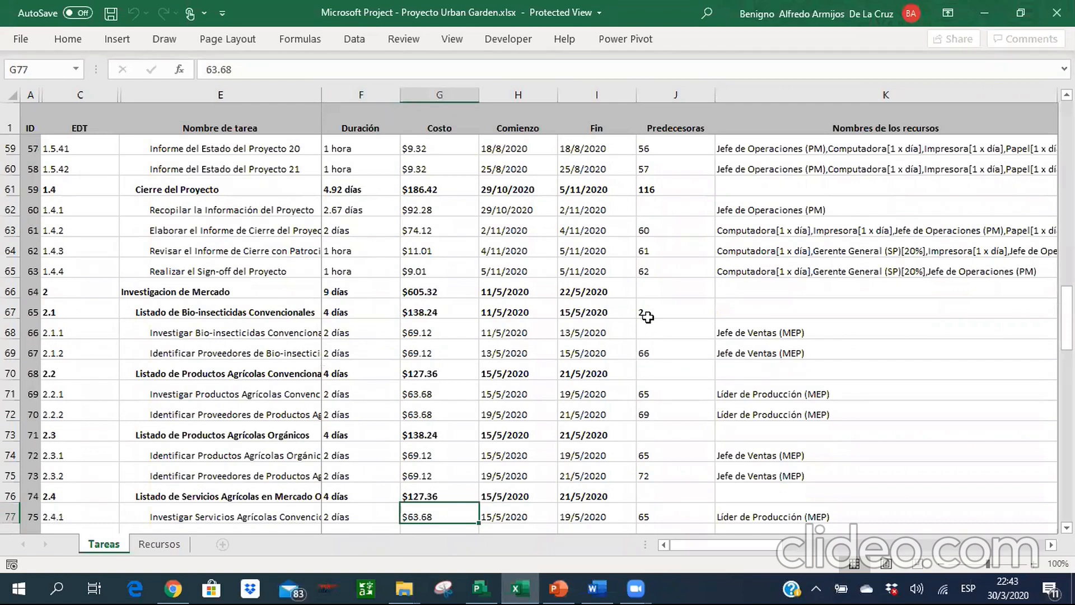
Switch to Microsoft Project and set the predecessor of Listado de Bio-insecticidas Convencionales in row 65 to task 2.
left_click(480, 588)
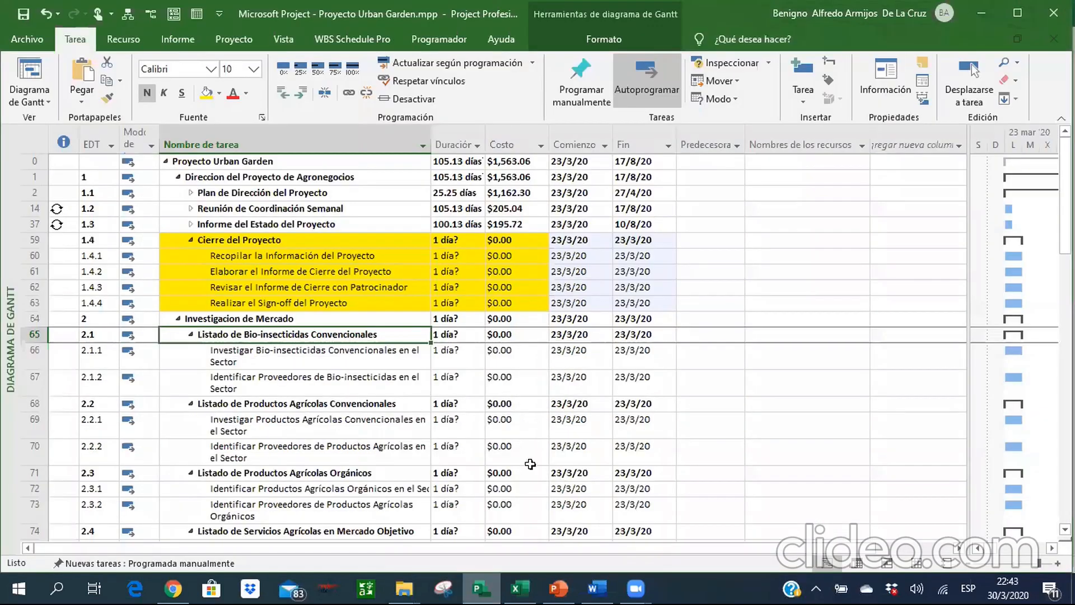
left_click(684, 335)
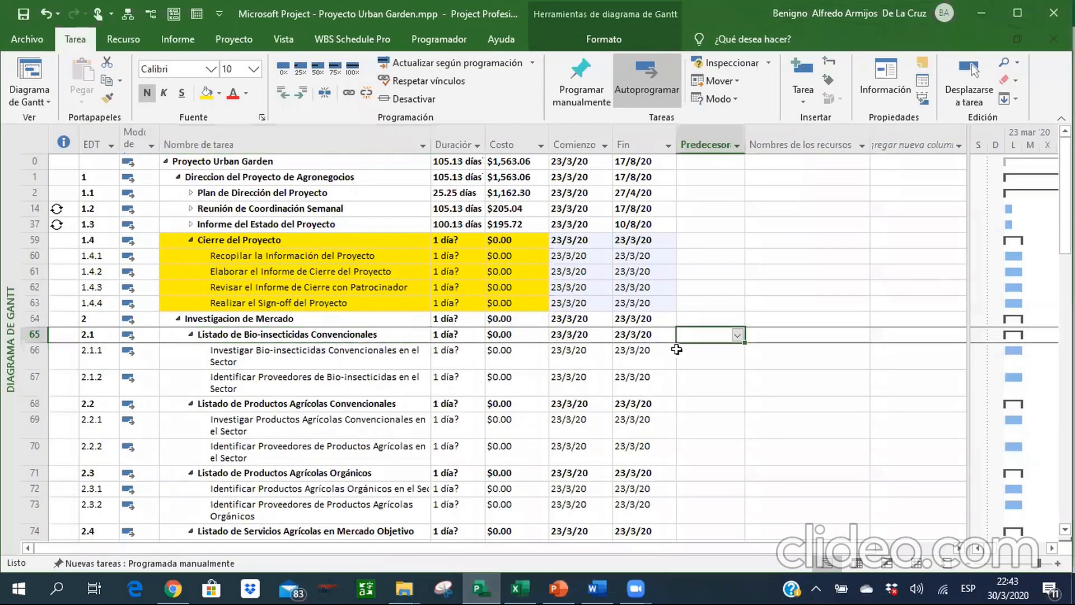
type("2")
key("Return")
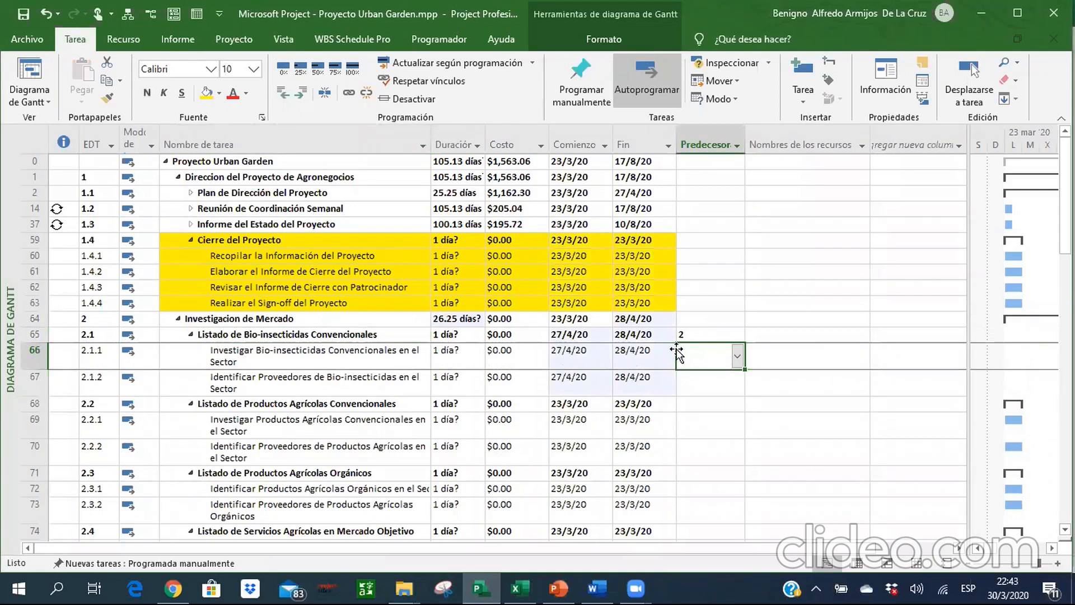
Set the predecessor of Identificar Proveedores de Bio-insecticidas in row 67 to task 66.
key("Down")
key("Down")
key("Down")
key("Down")
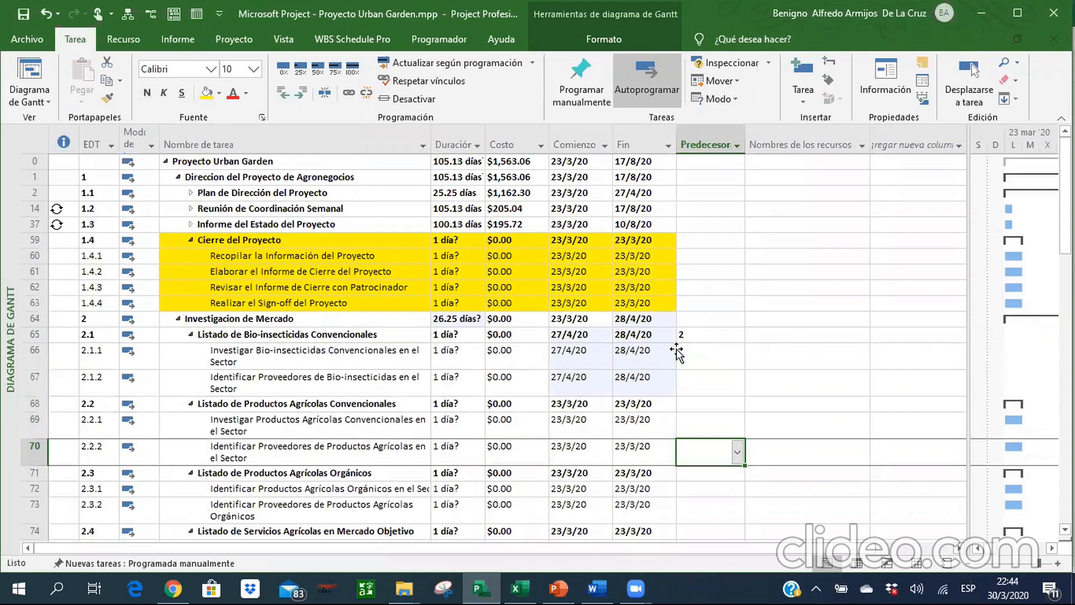
key("Up")
key("Up")
key("Up")
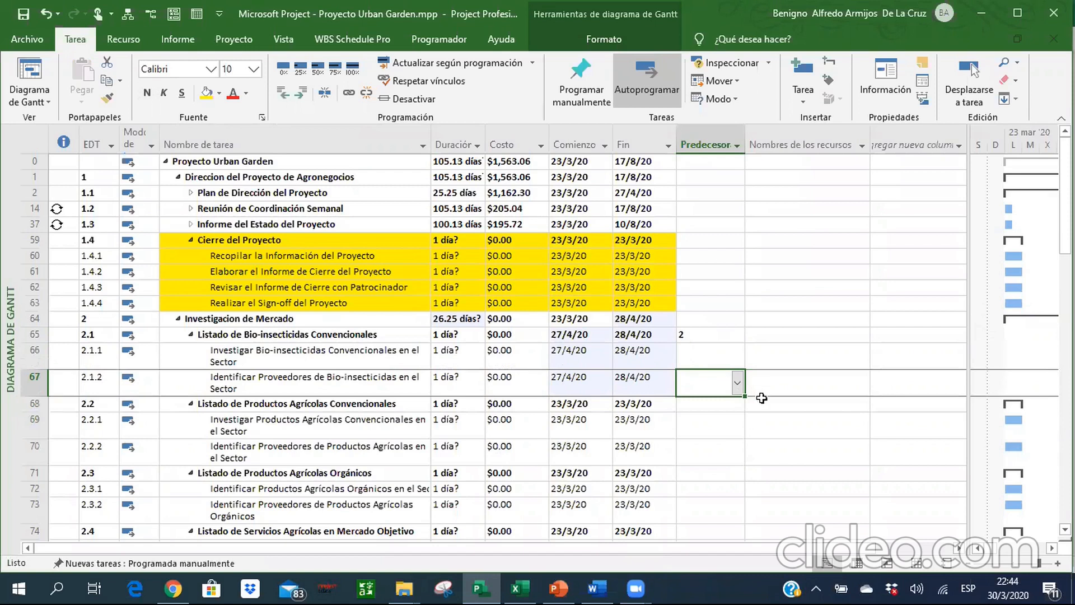
type("66")
key("Return")
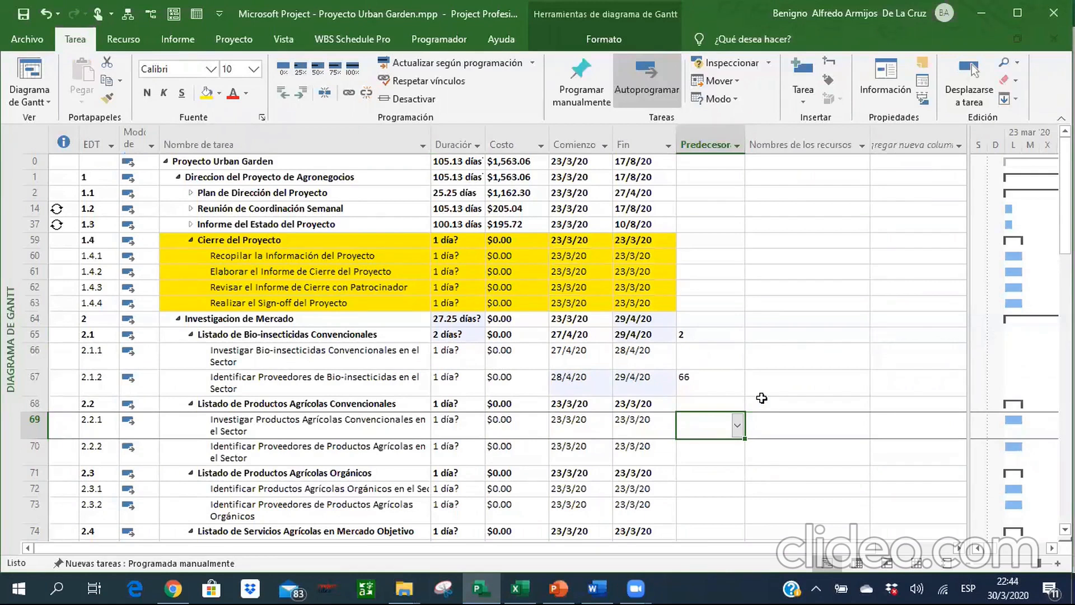
Link the Productos Agrícolas Convencionales subtasks by setting the predecessor of row 69 to 65 and of row 70 to 69.
type("65")
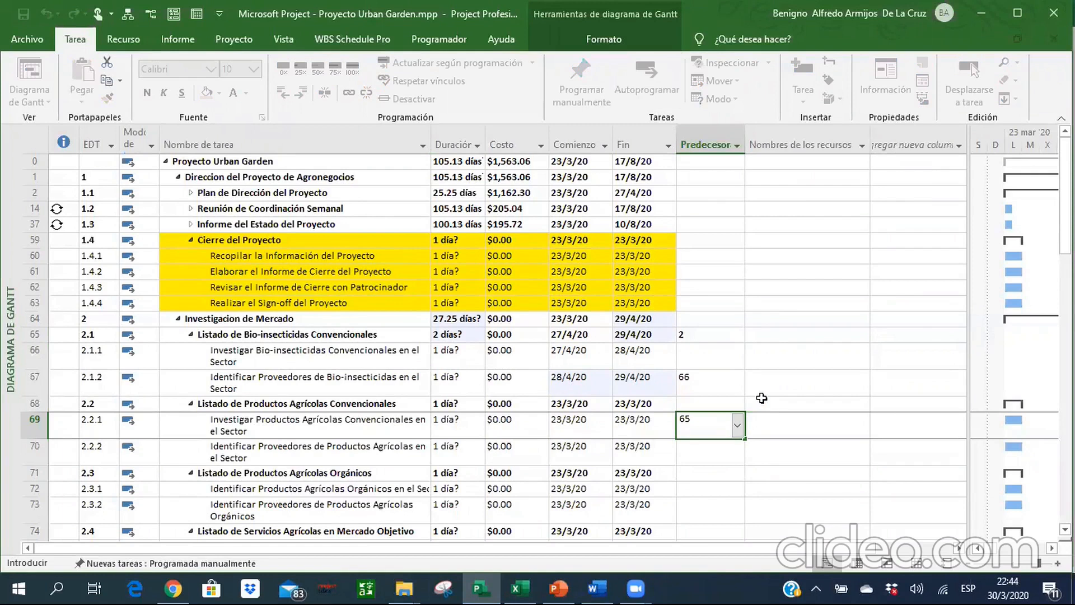
key("Return")
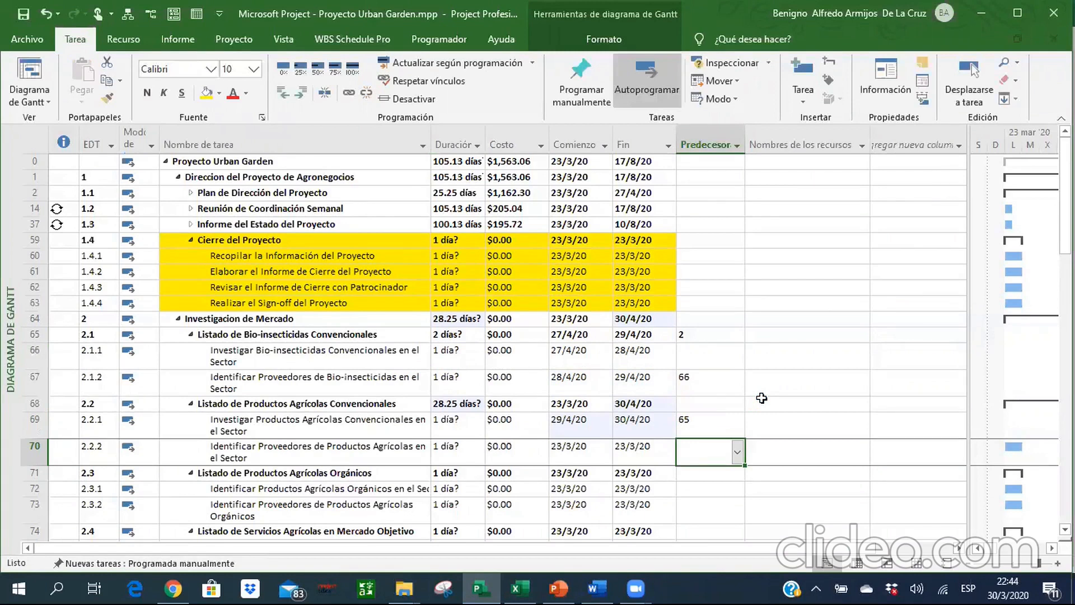
type("69")
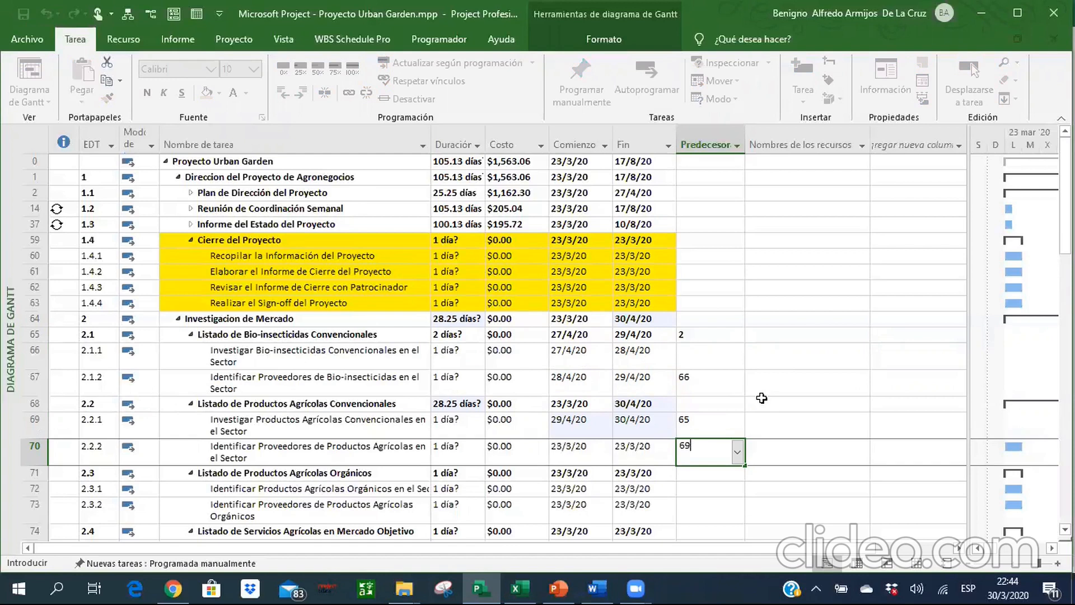
key("Return")
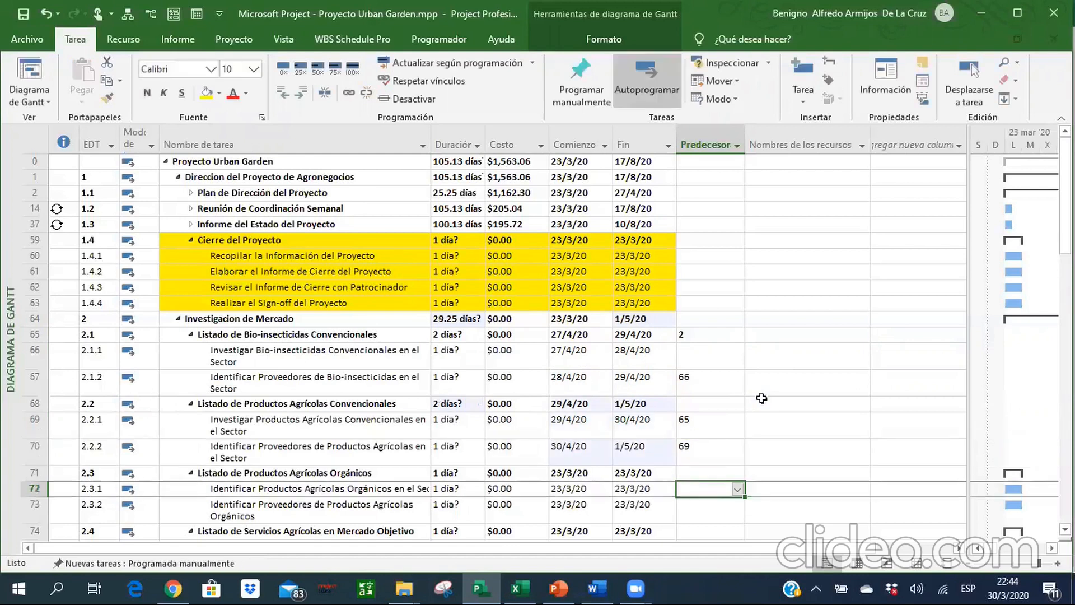
Set the predecessor of Identificar Productos Agrícolas Orgánicos in row 72 to task 65, and save the project changes.
key("Down")
key("Down")
key("Down")
key("Up")
key("Up")
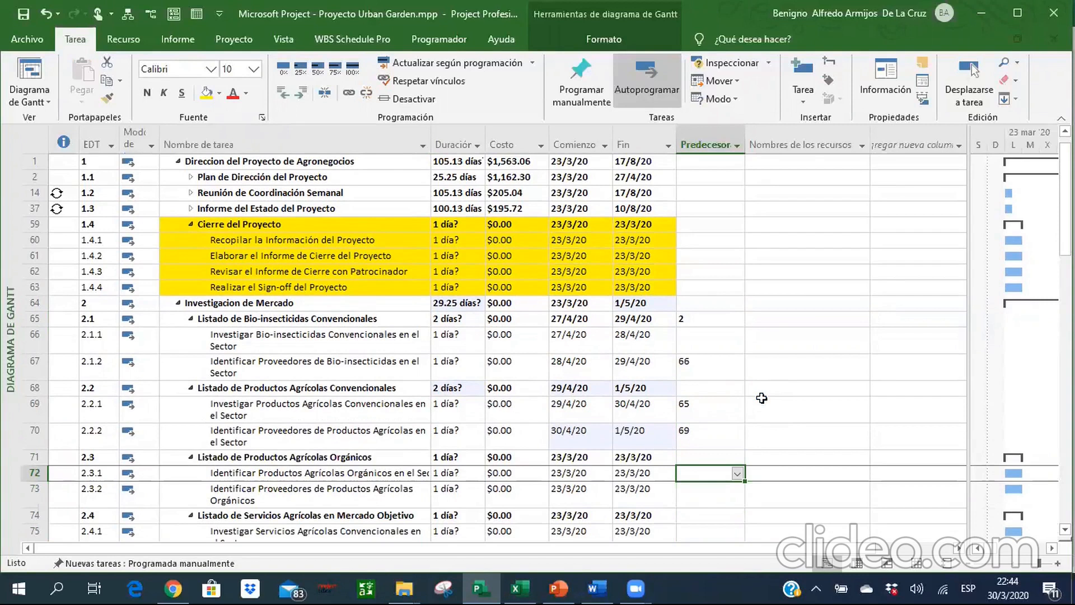
type("65")
key("Return")
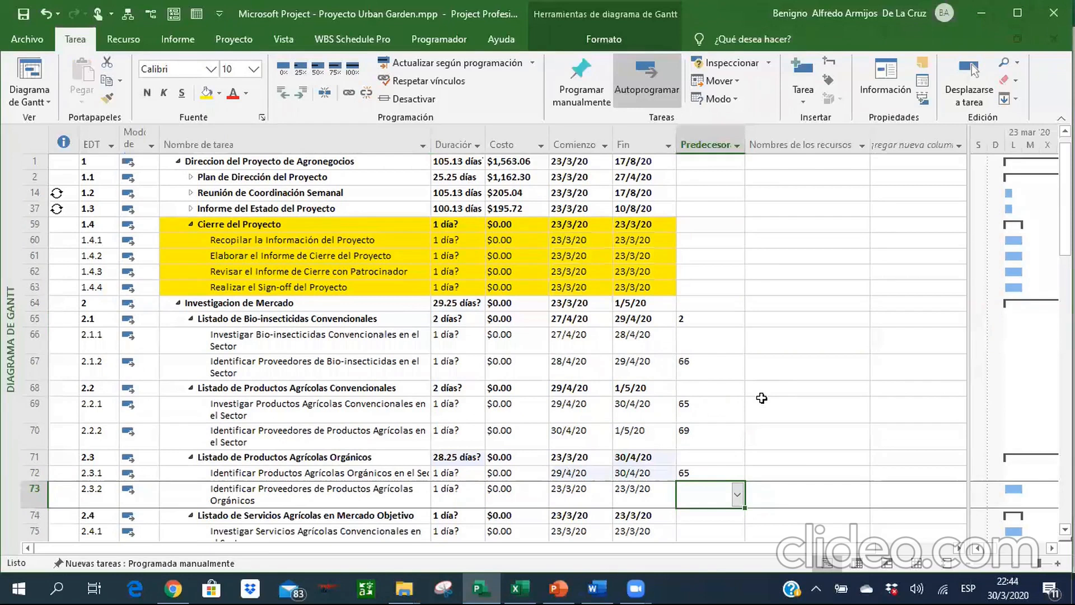
key("alt+F4")
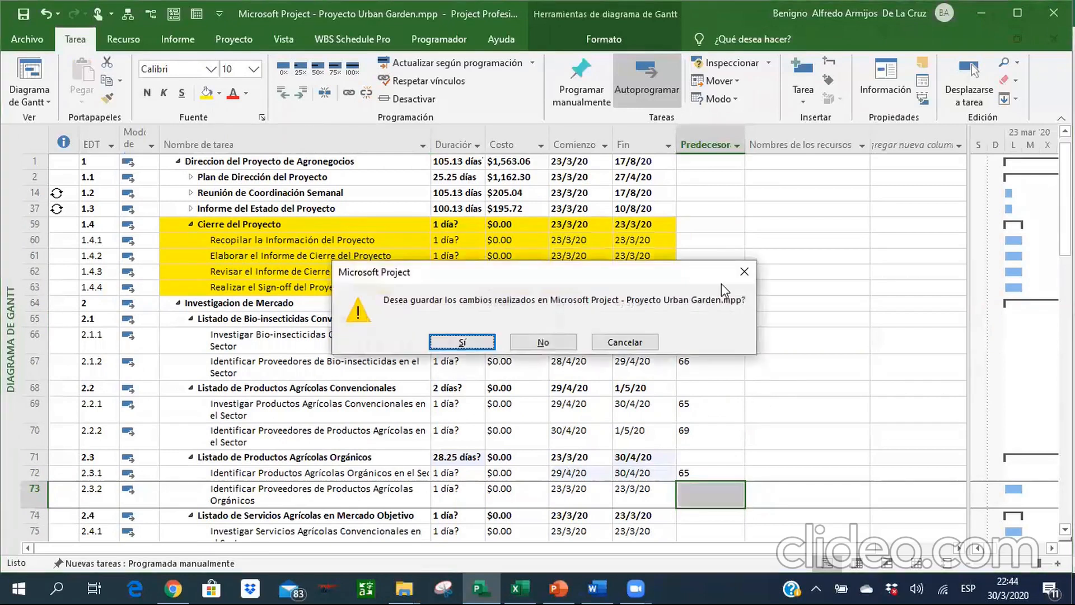
left_click(469, 341)
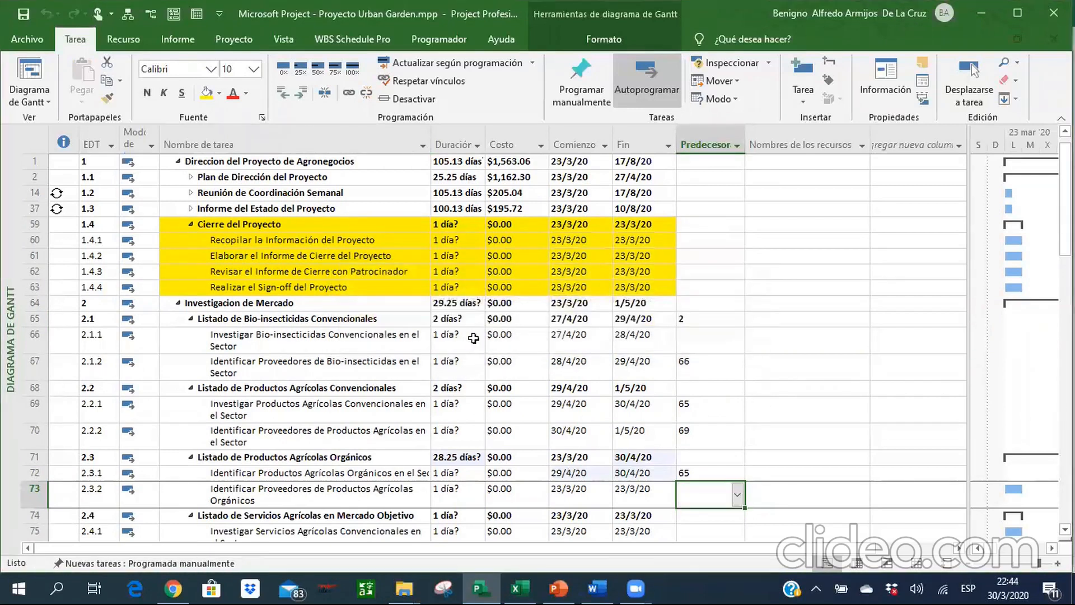
Set the predecessor of Identificar Proveedores de Productos Agrícolas Orgánicos in row 73 to task 72.
type("72")
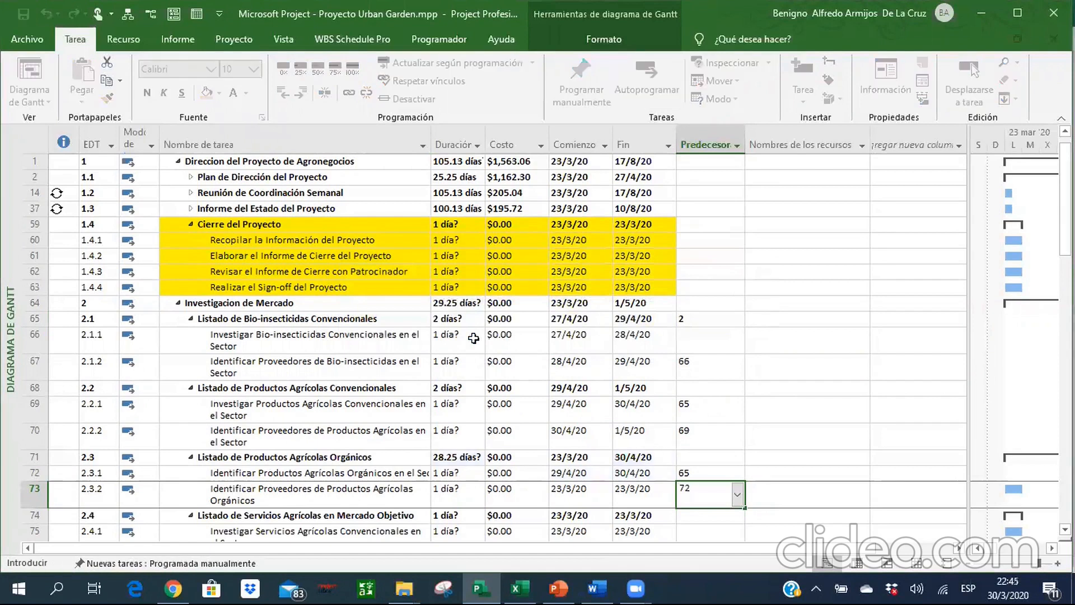
key("Return")
key("Up")
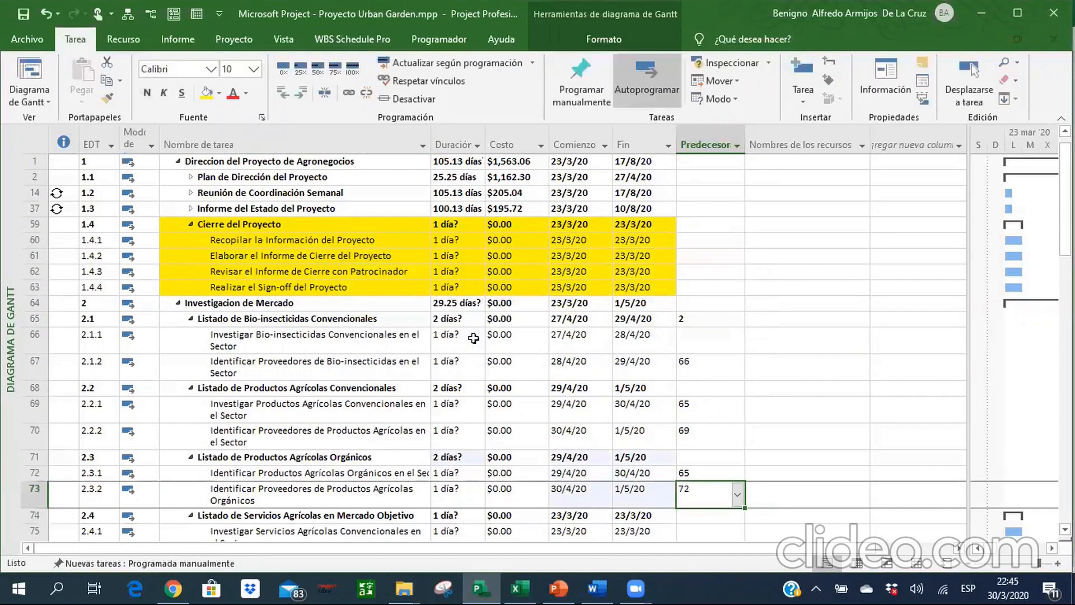
Link the Servicios Agrícolas subtasks by setting the predecessor of row 75 to 65 and of row 76 to 75.
key("Down")
key("Down")
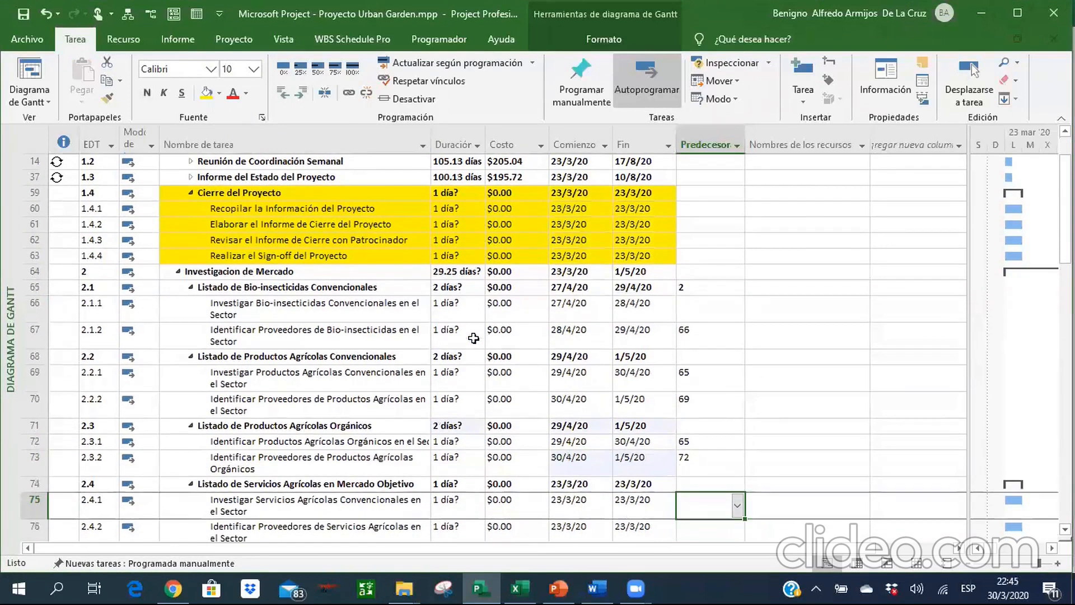
type("65")
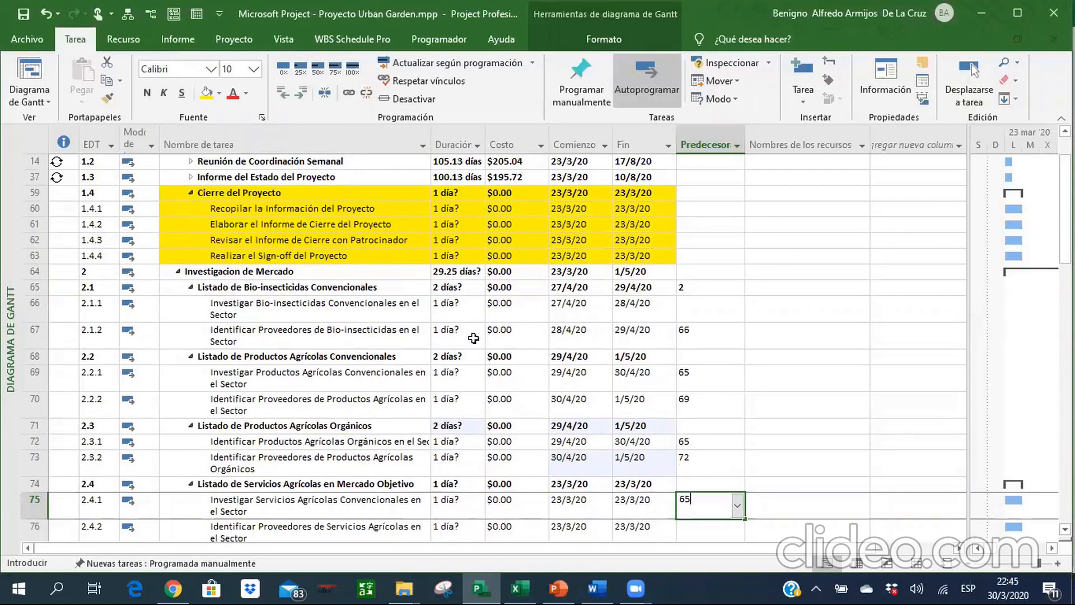
key("Return")
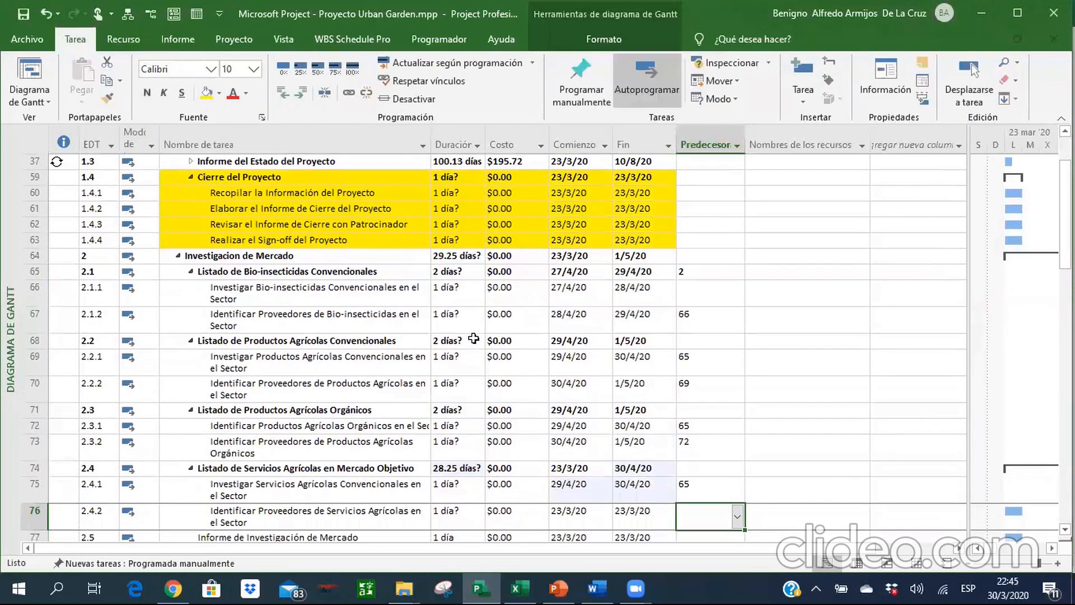
type("75")
key("Return")
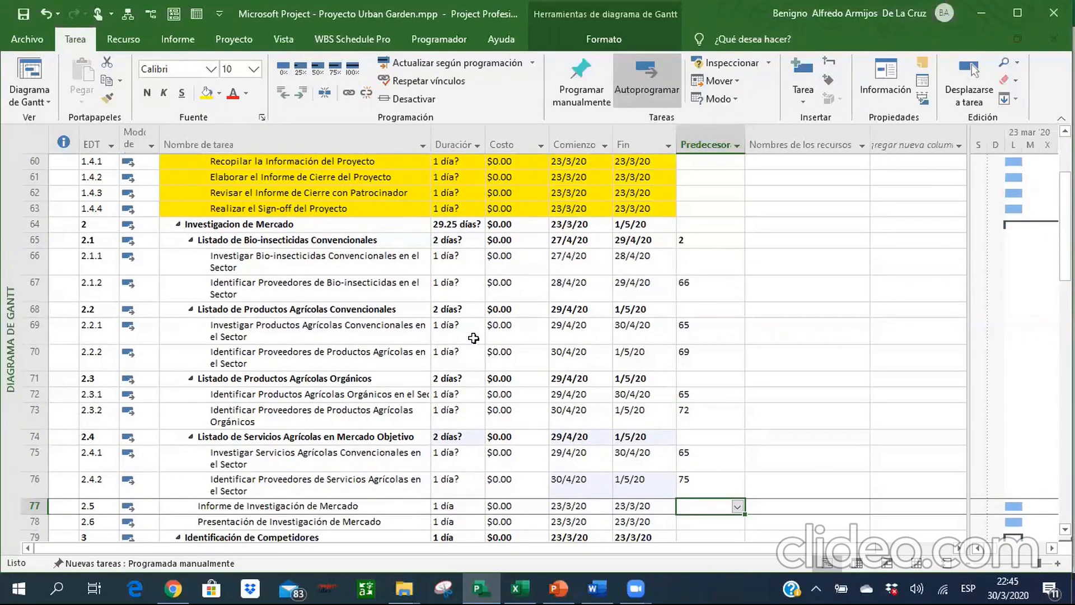
Try to enter 71,74 with a comma as the predecessors of Informe de Investigación de Mercado in row 77.
type("71,74")
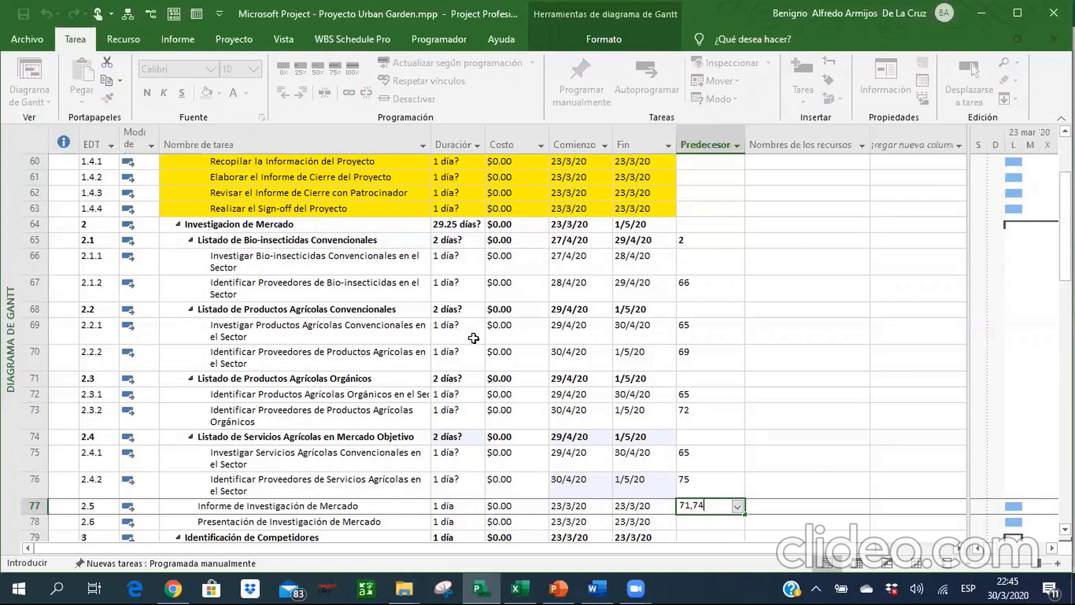
key("Return")
key("Return")
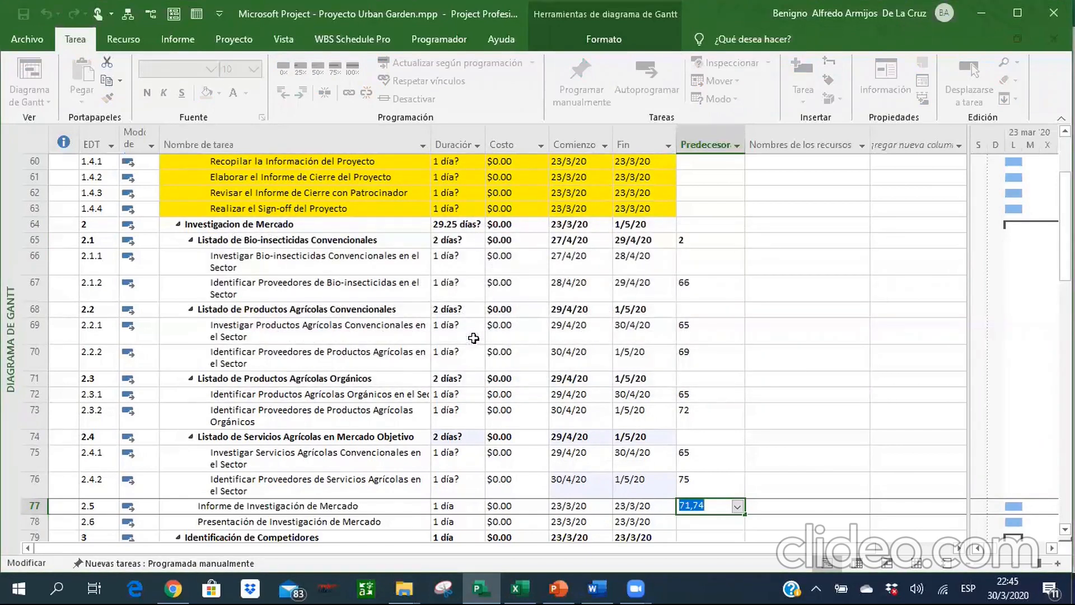
Set the predecessors of Informe de Investigación de Mercado in row 77 to 71;74.
type("71;74")
key("Return")
key("Return")
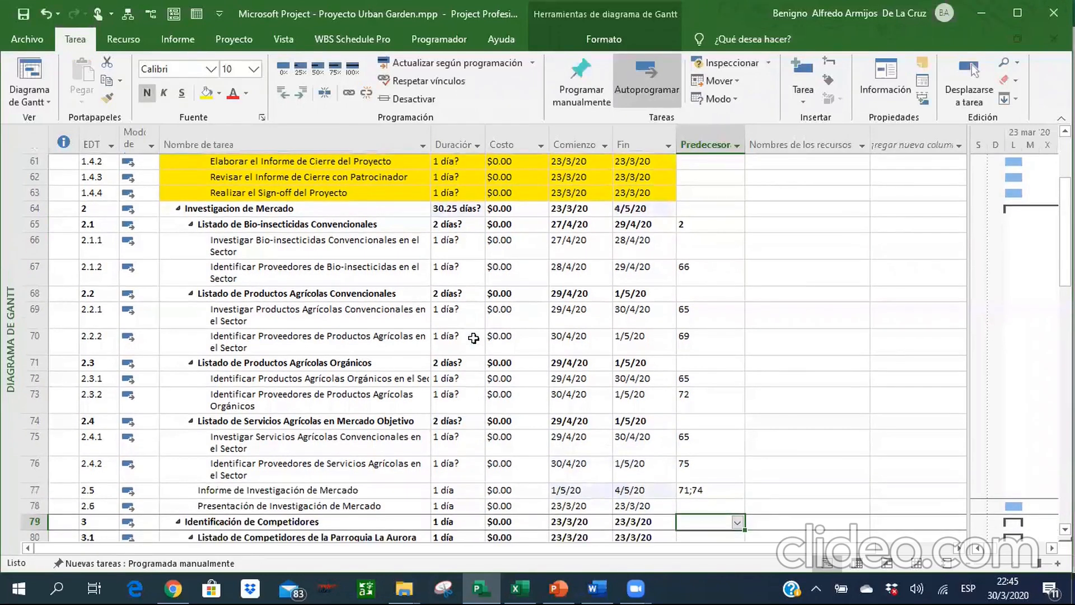
Set the duration of Presentación de Investigación de Mercado in row 78 to 0 days.
key("Up")
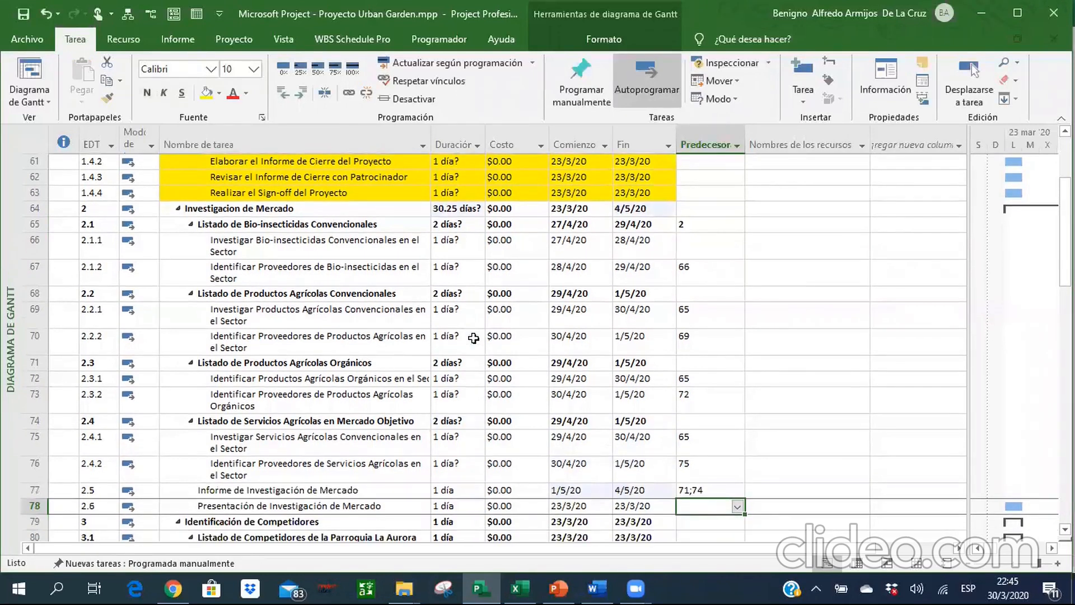
key("Left")
key("Left")
key("Left")
key("Left")
key("Left")
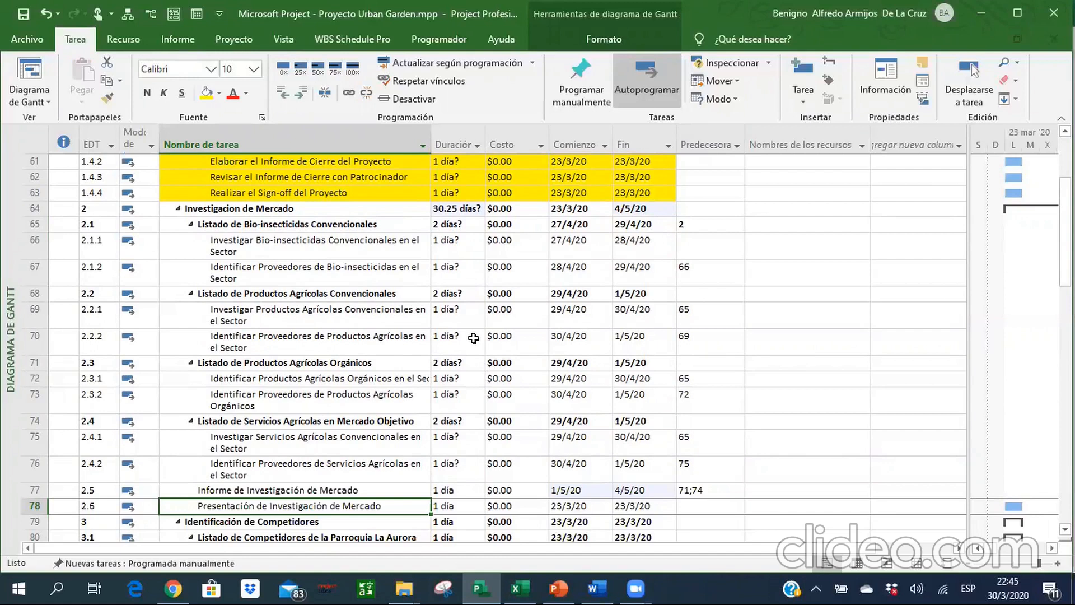
key("Tab")
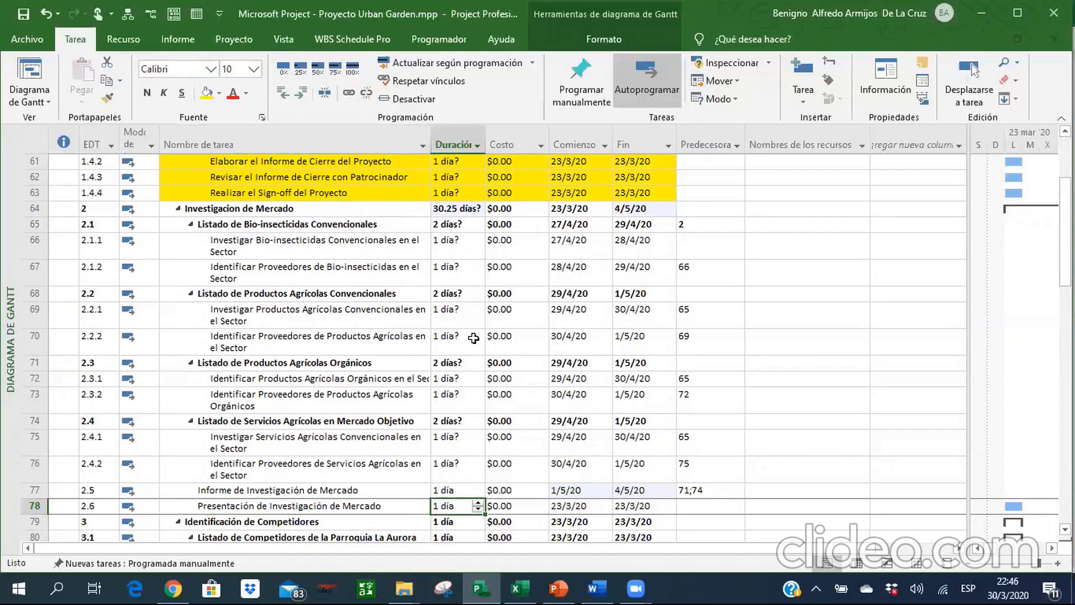
type("0d")
key("Return")
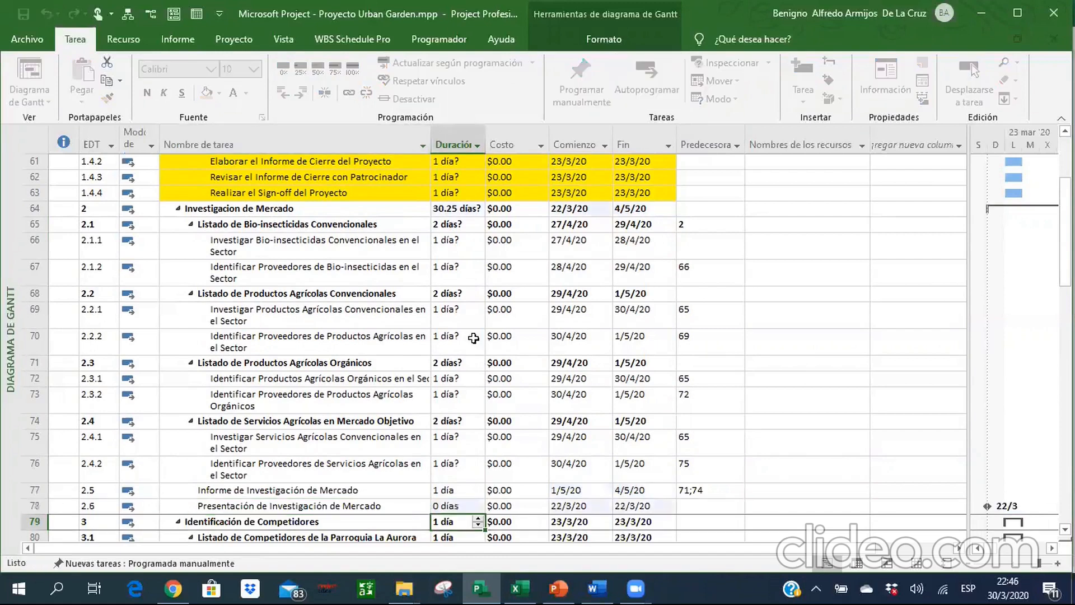
Rename the task in row 78 as Investigación de Mercado Culminada and format its name in bold red.
key("Up")
key("Left")
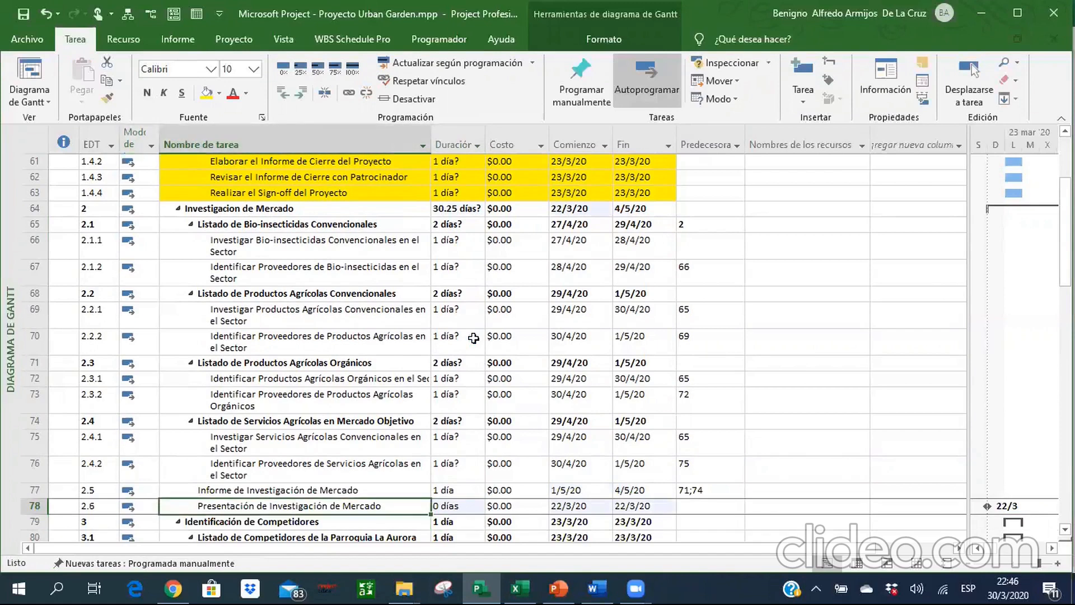
type("Investigaci")
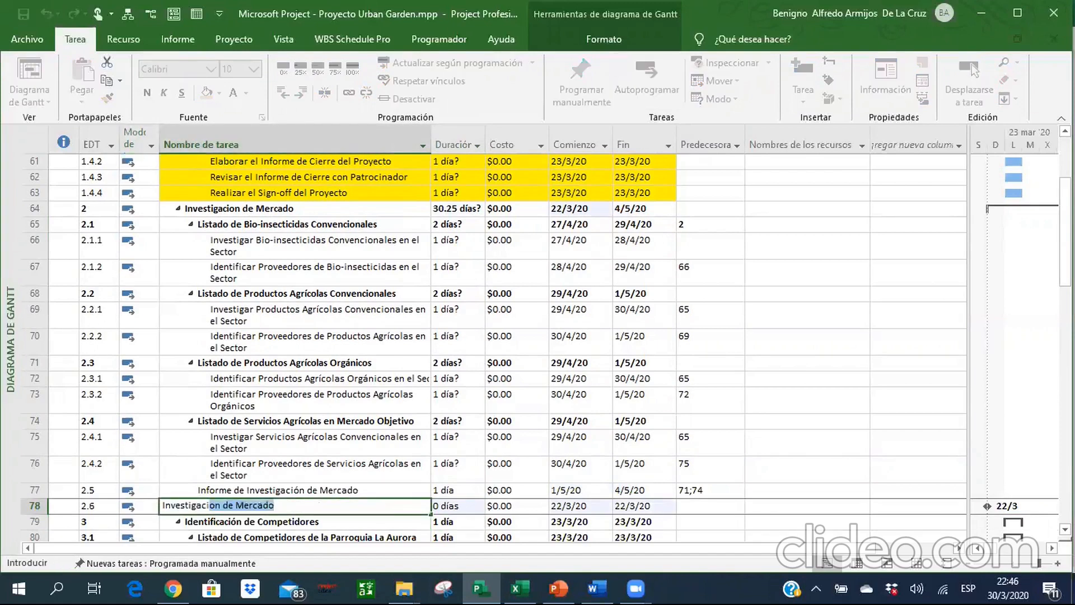
type("ón de Mercado")
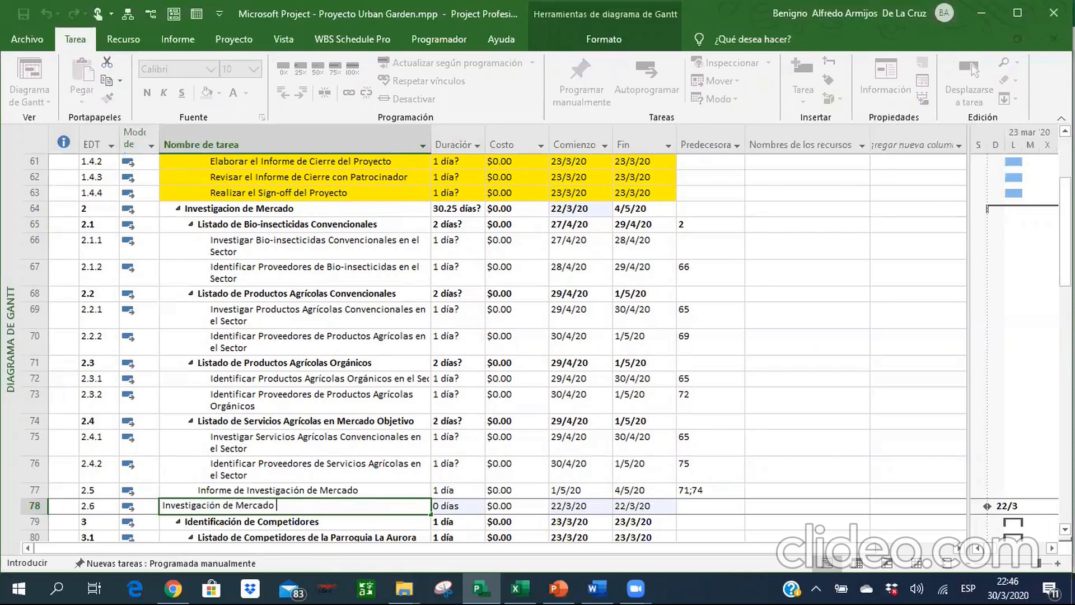
type(" Culminada")
key("Return")
key("Up")
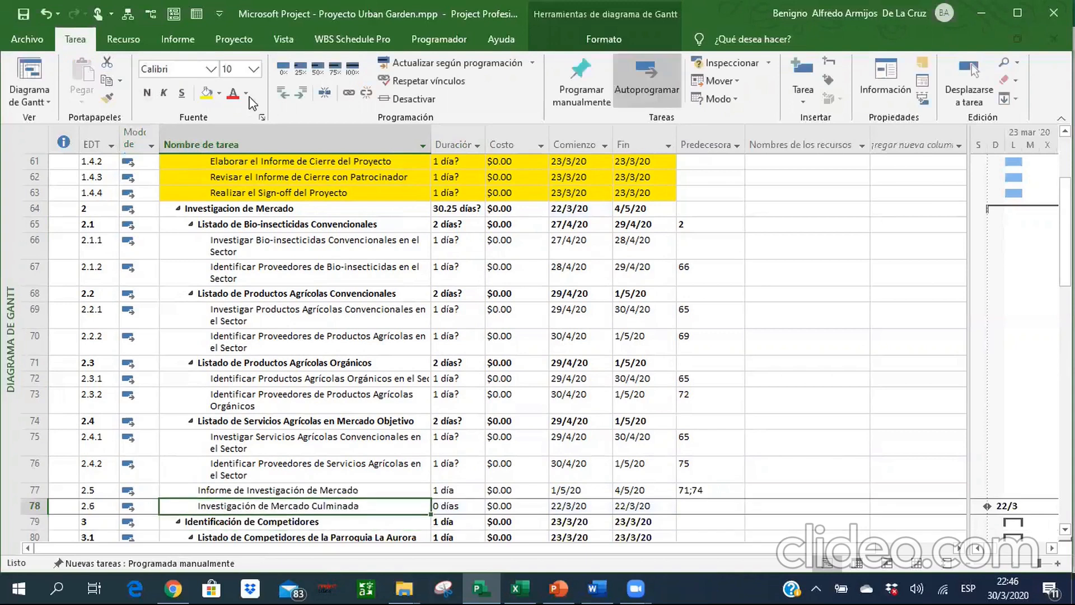
left_click(234, 92)
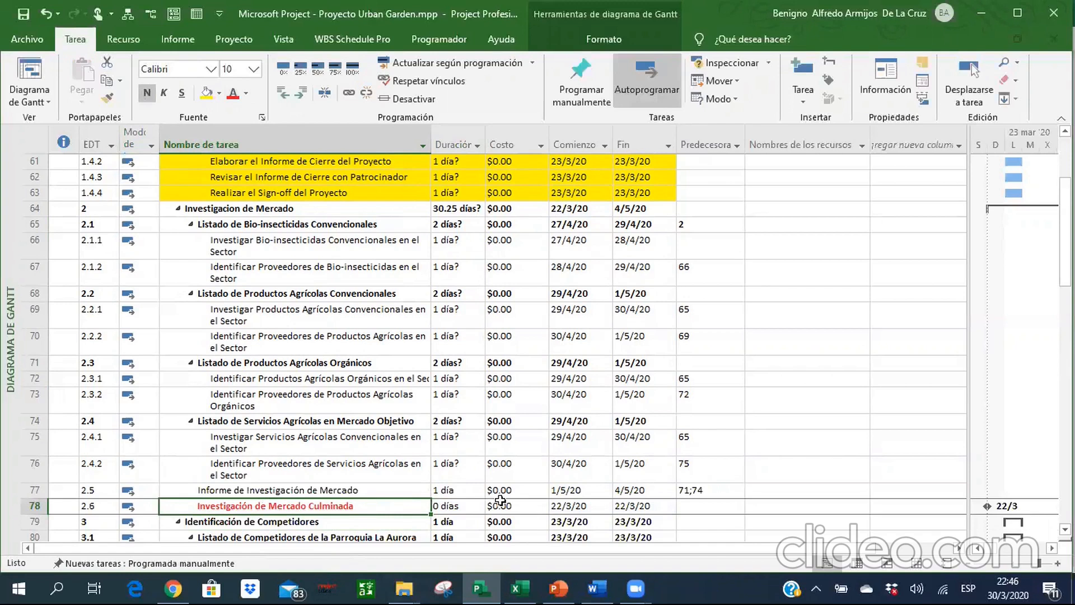
Set the predecessor of Investigación de Mercado Culminada in row 78 to task 77.
left_click(697, 510)
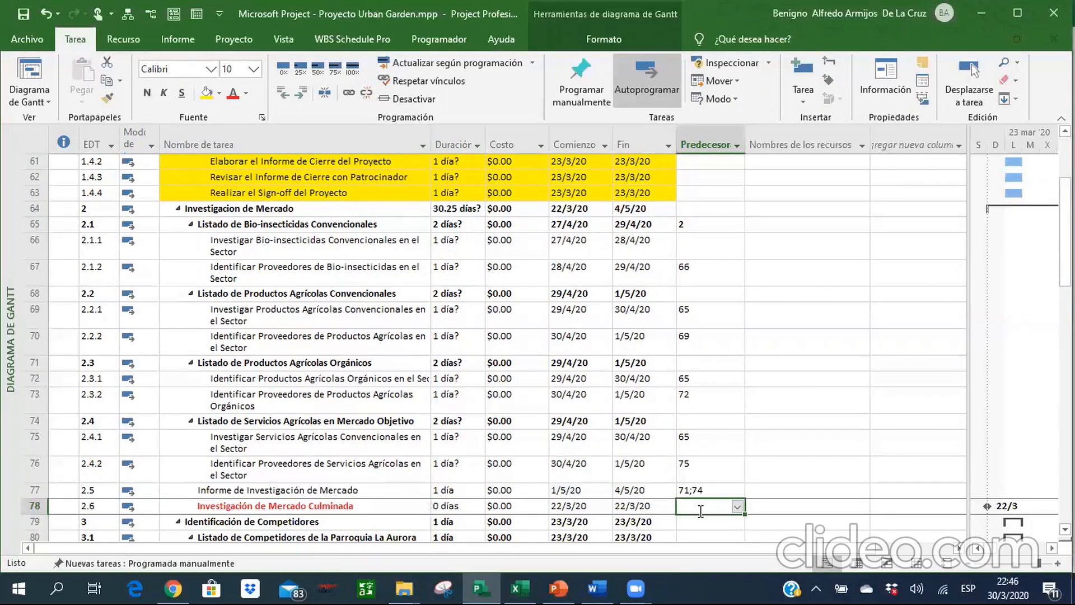
type("77")
key("Left")
key("Left")
key("Left")
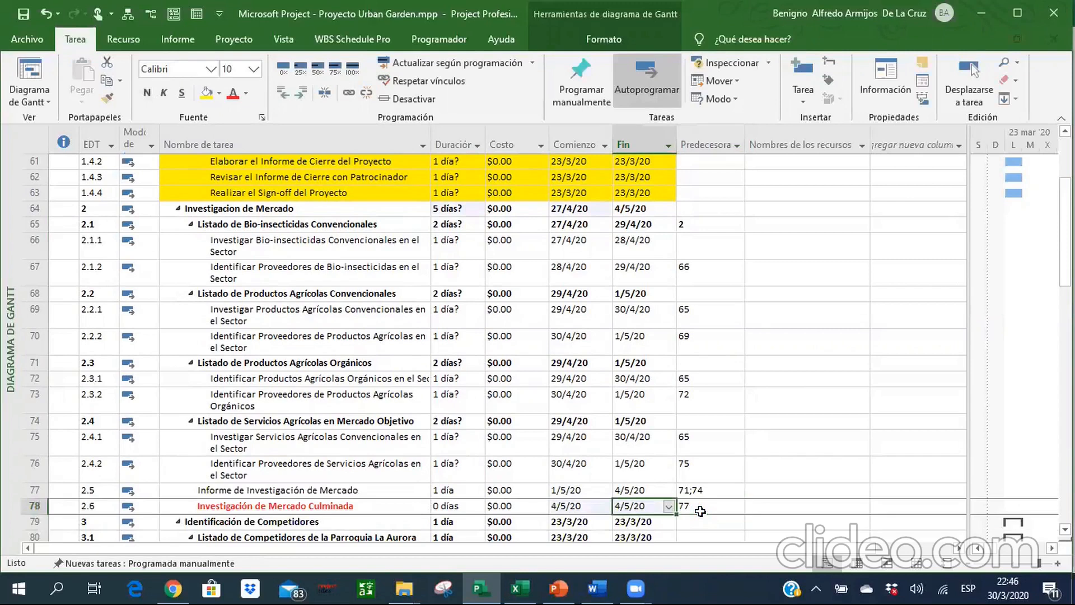
Apply the red font colour to the cells of row 78 from the task name through the predecessor.
key("Left")
key("Left")
key("shift+Right")
key("shift+Right")
key("shift+Right")
key("shift+Right")
key("shift+Right")
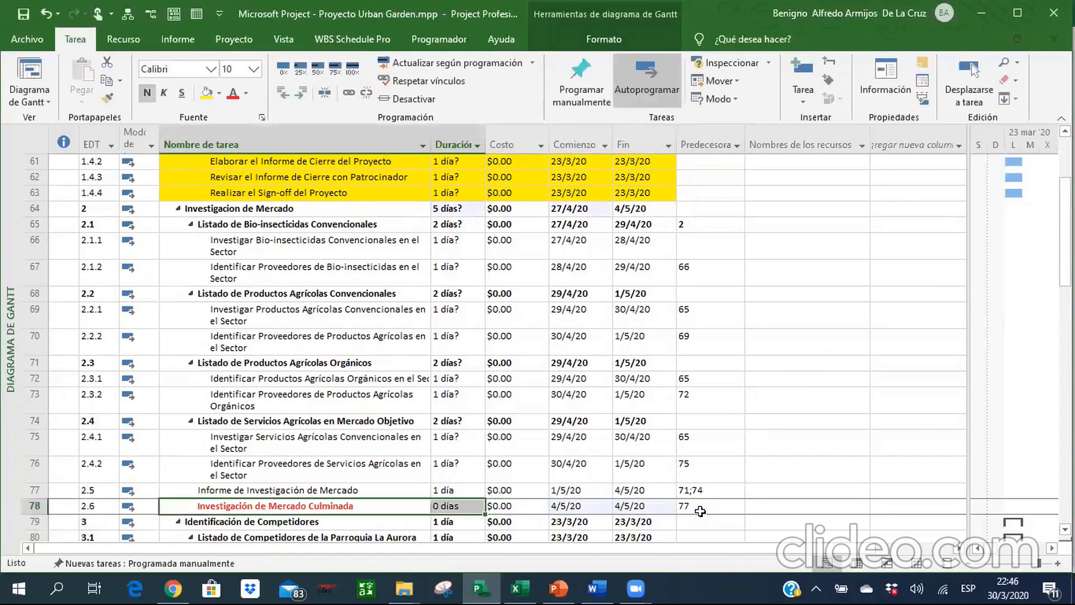
left_click(234, 96)
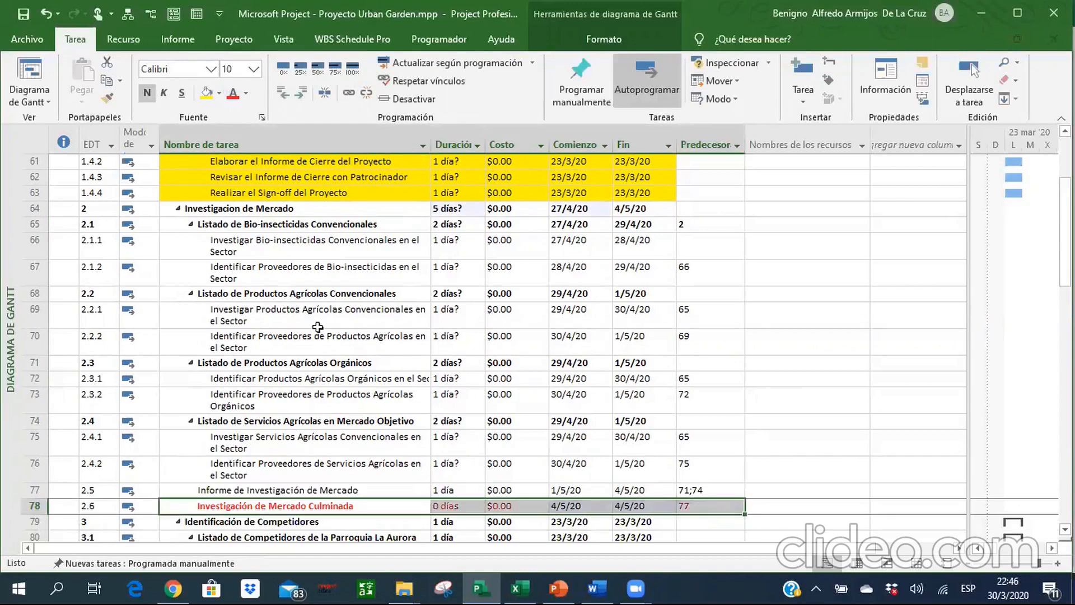
double_click(318, 326)
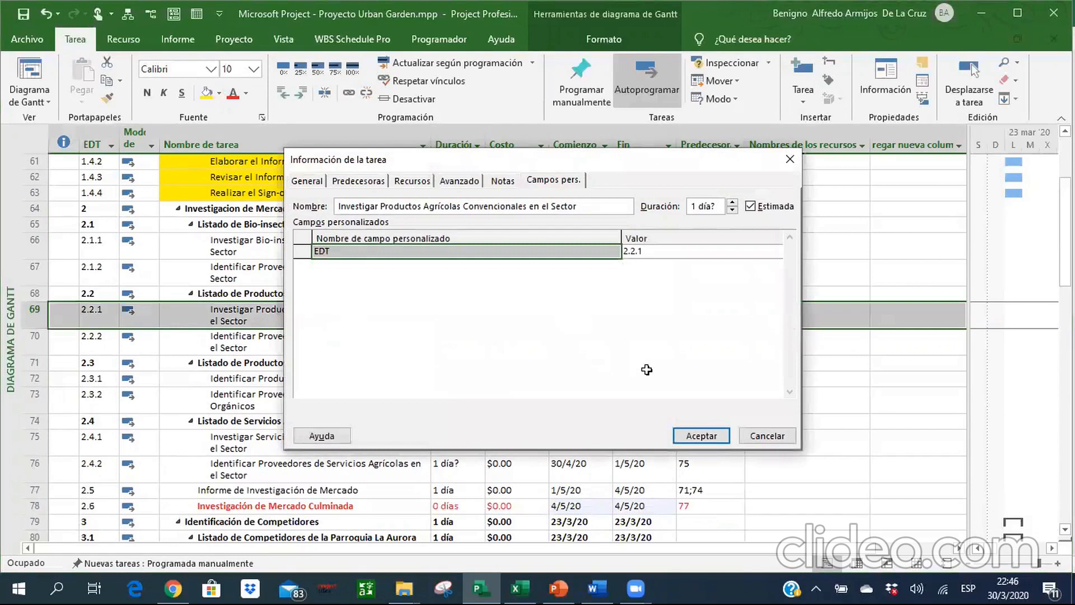
left_click(747, 436)
left_click(292, 382)
key("Down")
key("Down")
key("Down")
key("Down")
key("Down")
key("Down")
key("Down")
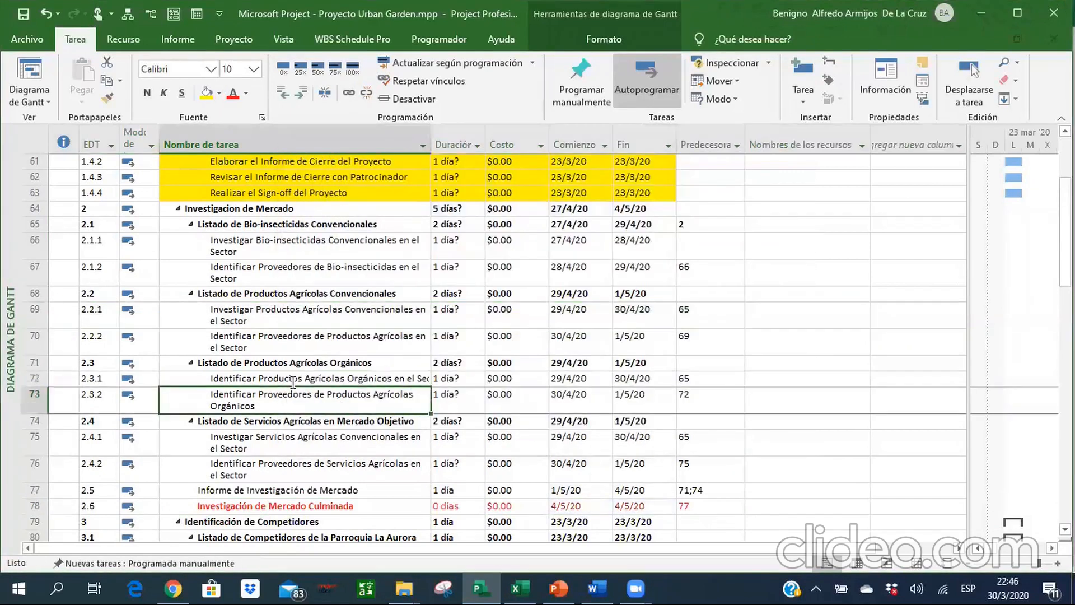
key("Up")
key("Up")
key("Up")
key("Up")
key("Up")
key("Up")
key("Up")
key("Up")
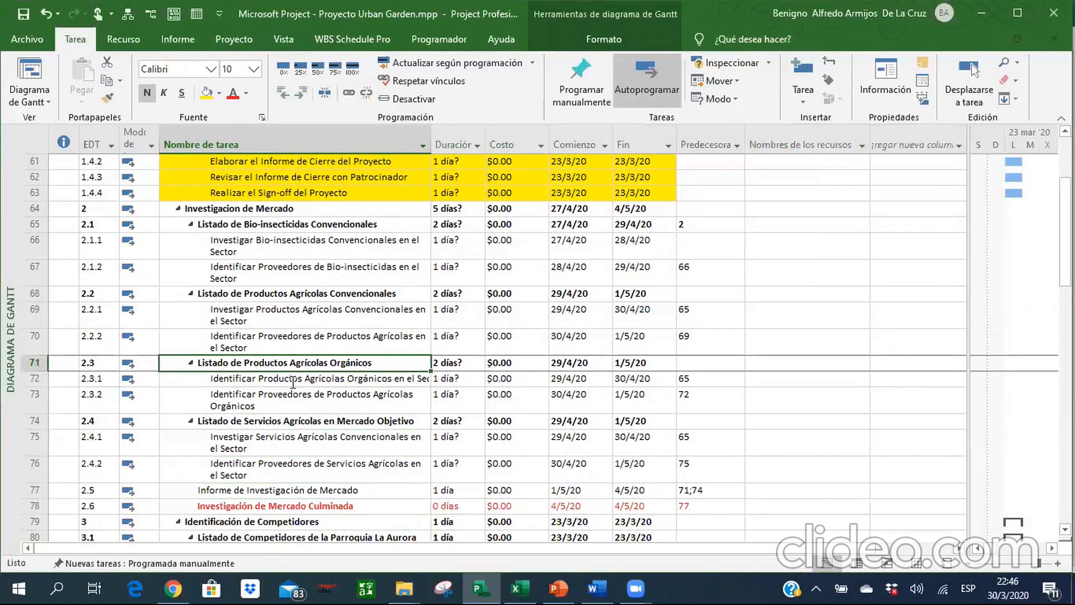
Check the Excel reference and assign Jefe de Ventas (MEP) to the Bio-insecticidas subtasks in rows 66 and 67.
left_click(516, 588)
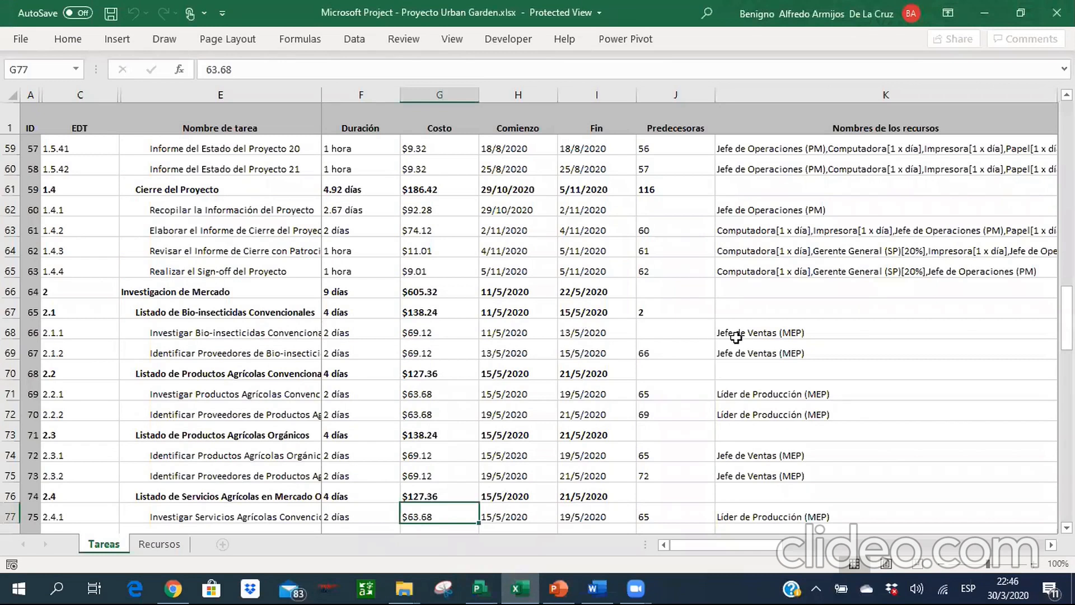
key("alt+Tab")
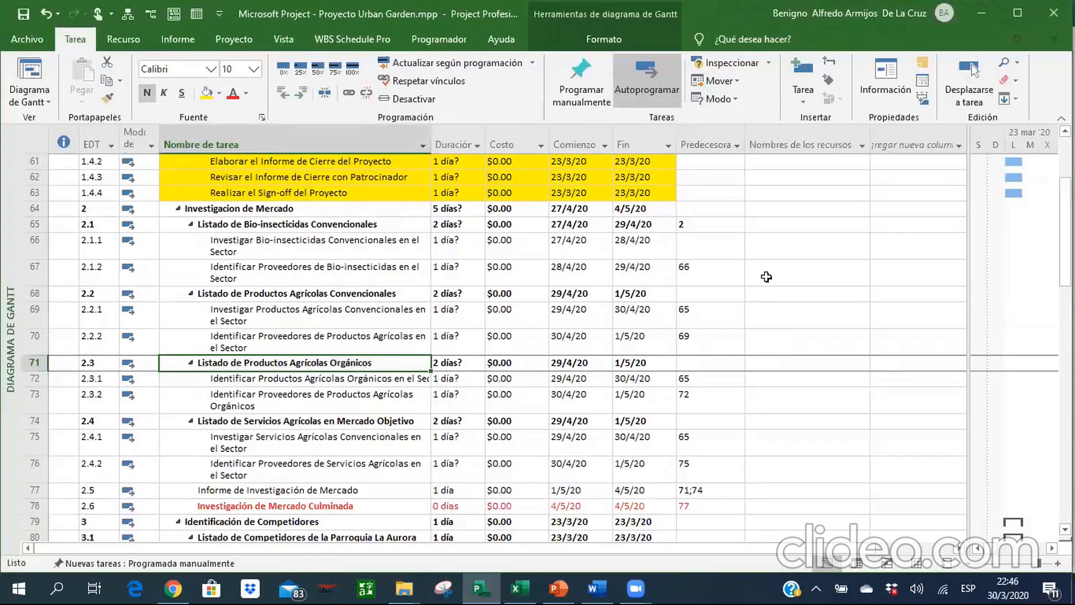
left_click_drag(768, 252, 773, 272)
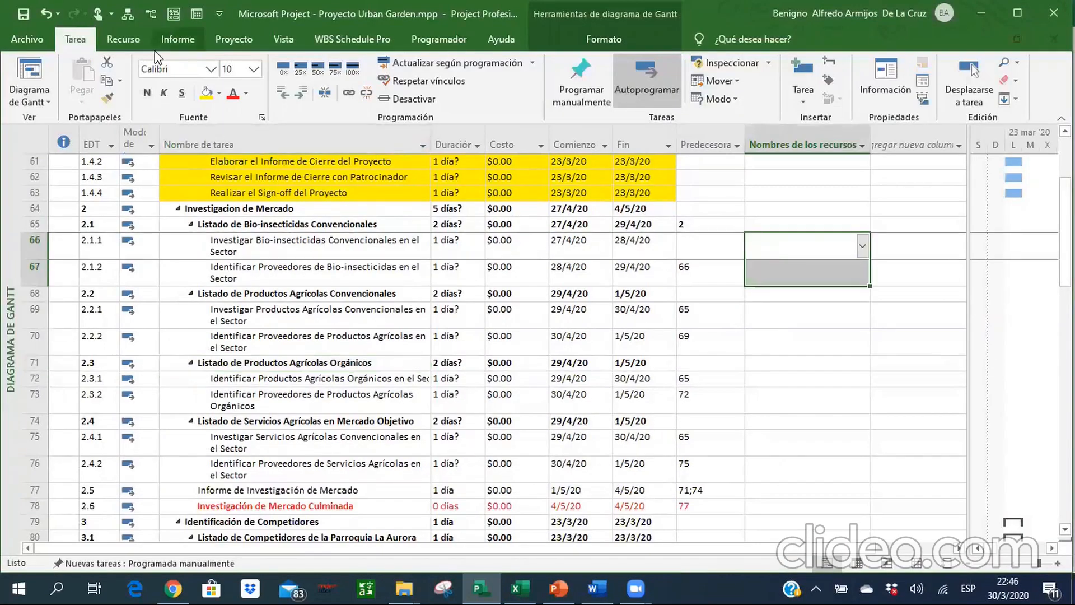
left_click(132, 48)
left_click(80, 90)
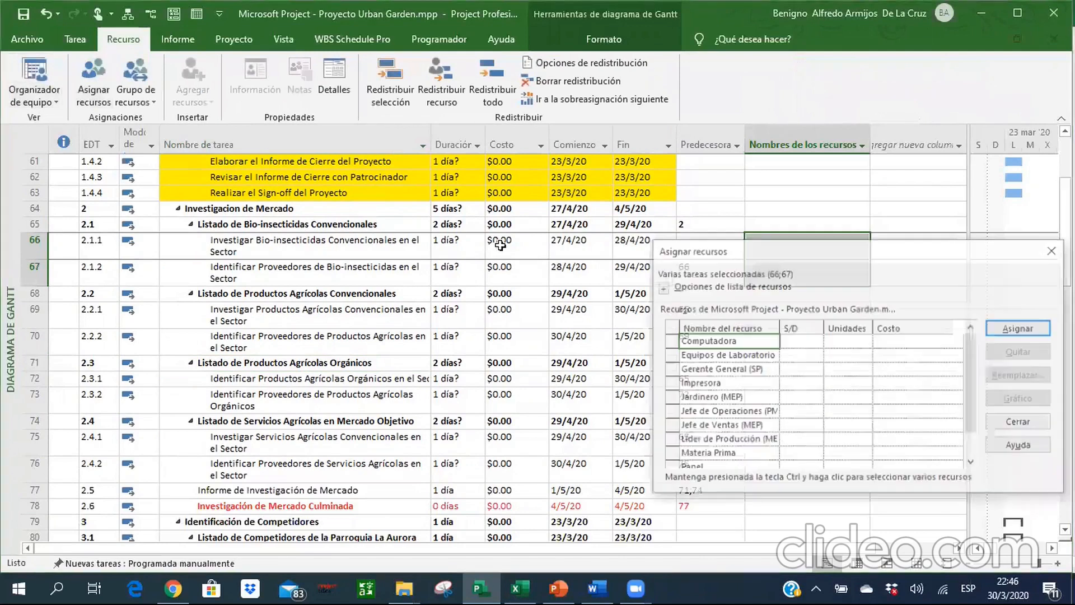
left_click(725, 426)
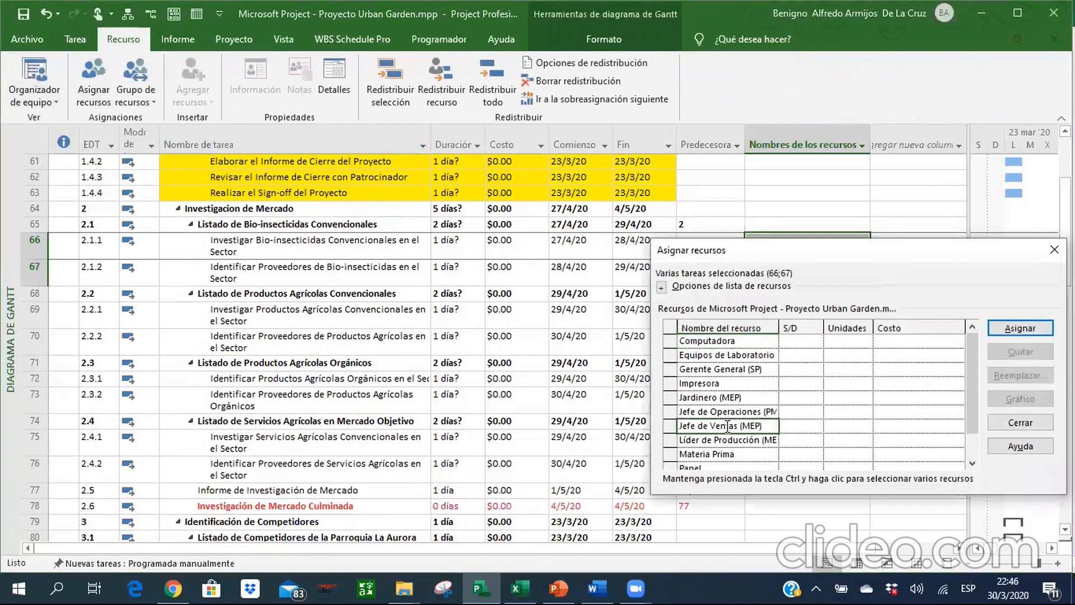
left_click(1020, 328)
left_click(1020, 422)
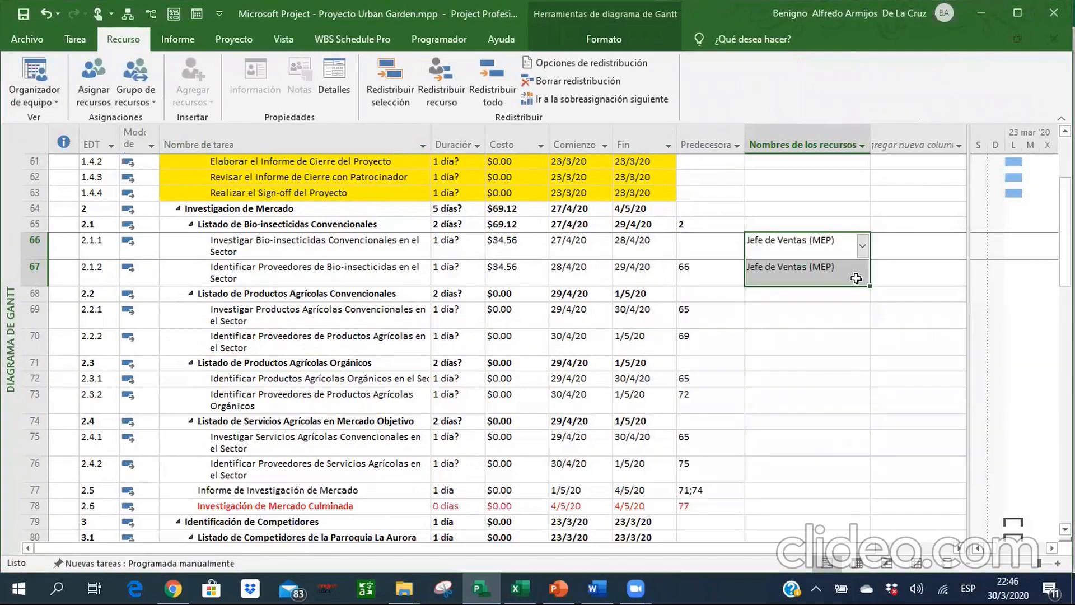
Assign Líder de Producción (MEP) to the Productos Agrícolas Convencionales subtasks in rows 69 and 70, following the Excel reference.
key("Down")
key("alt+Tab")
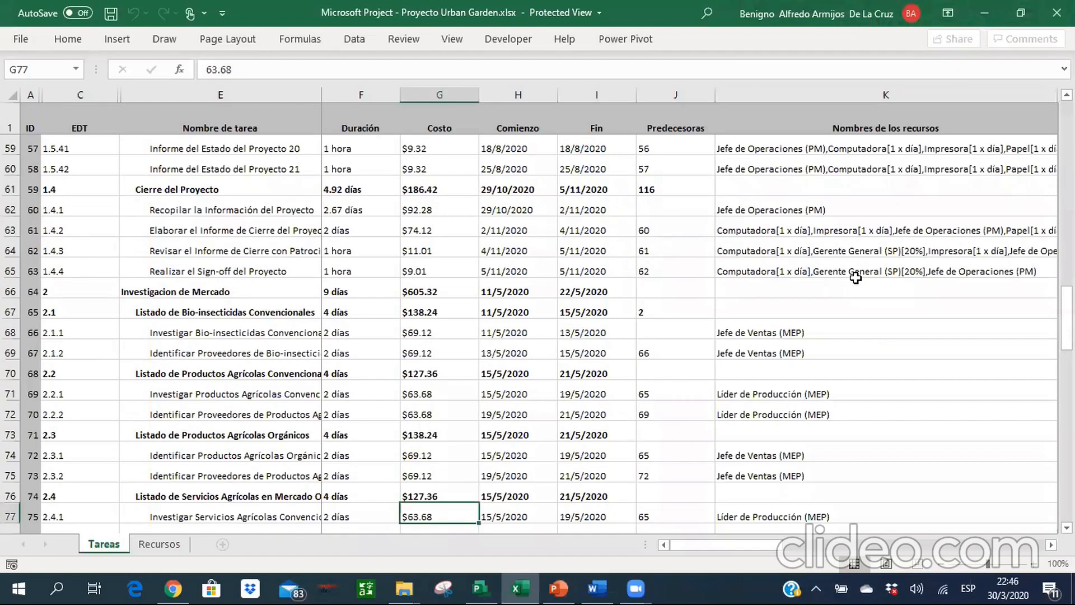
key("alt+Tab")
key("shift+Down")
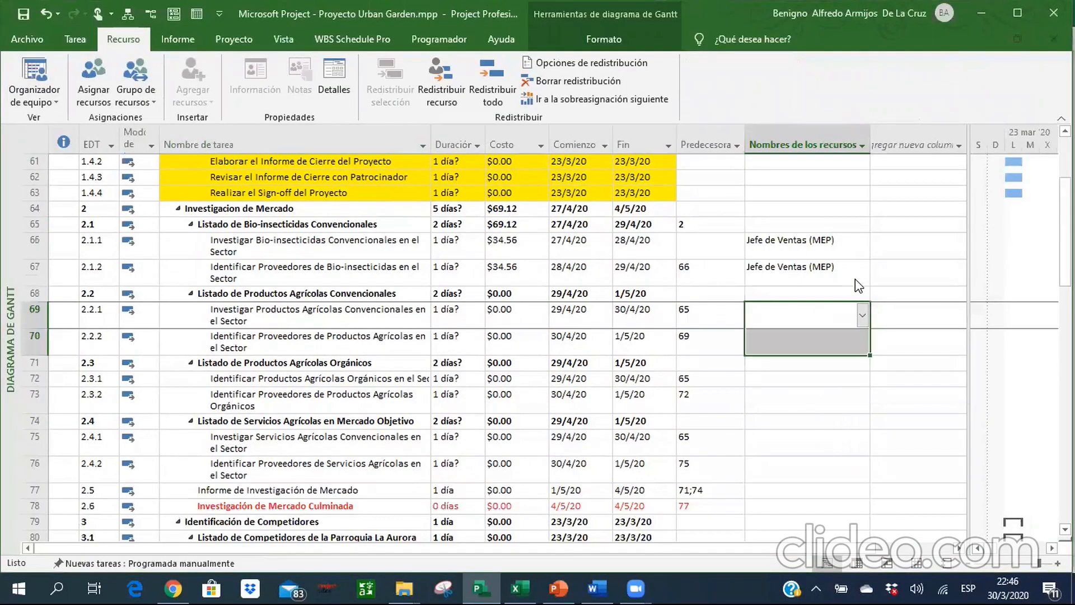
left_click(101, 79)
left_click(728, 440)
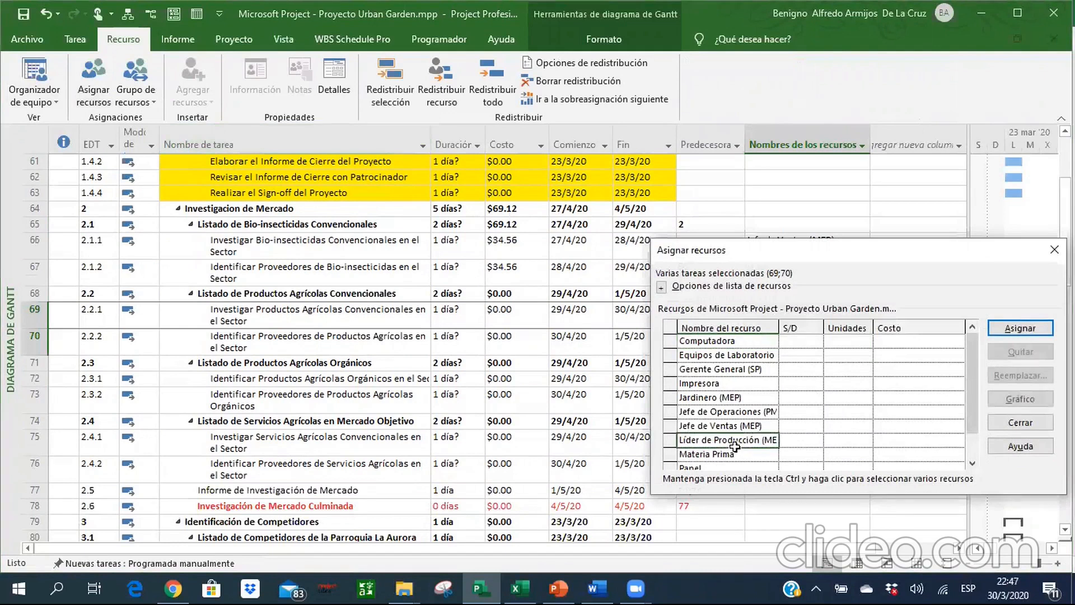
left_click(1021, 329)
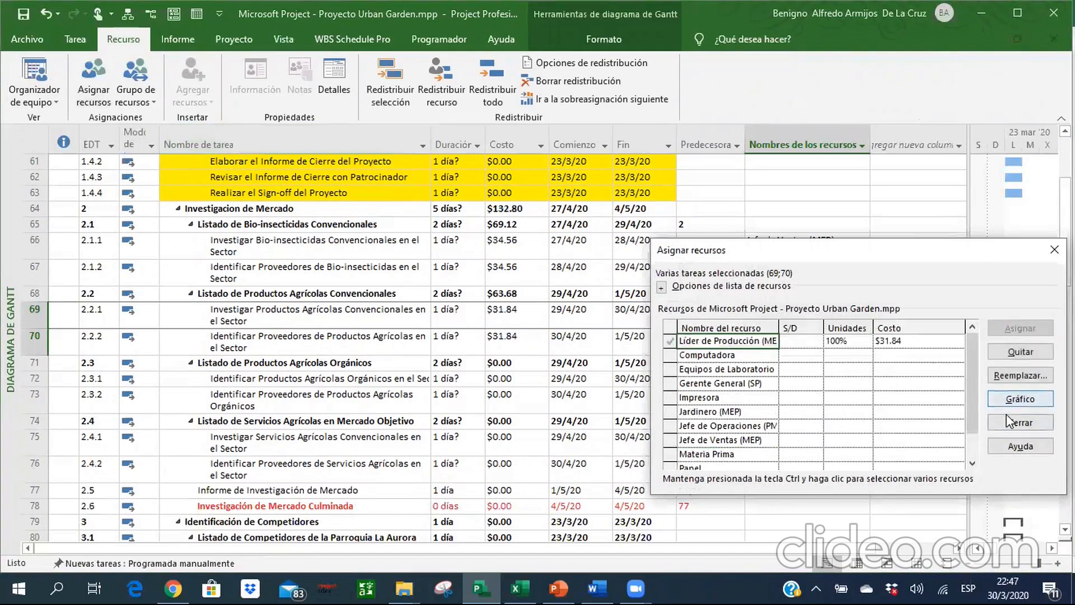
left_click(1008, 422)
Assign Jefe de Ventas (MEP) to the Productos Agrícolas Orgánicos subtasks in rows 72 and 73, following the Excel reference.
key("alt+Tab")
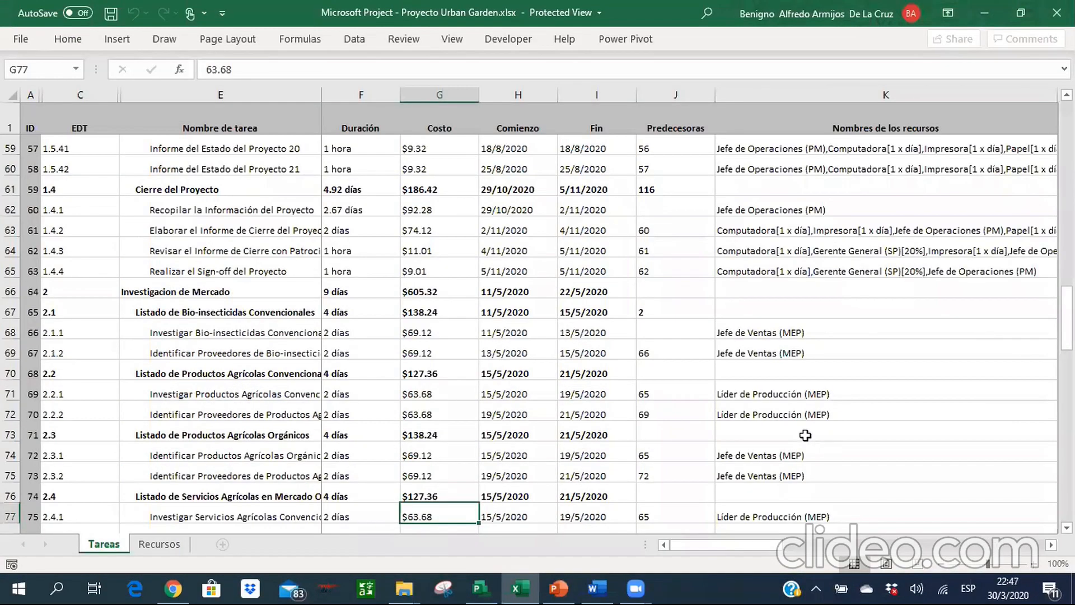
key("alt+Tab")
key("Down")
key("Down")
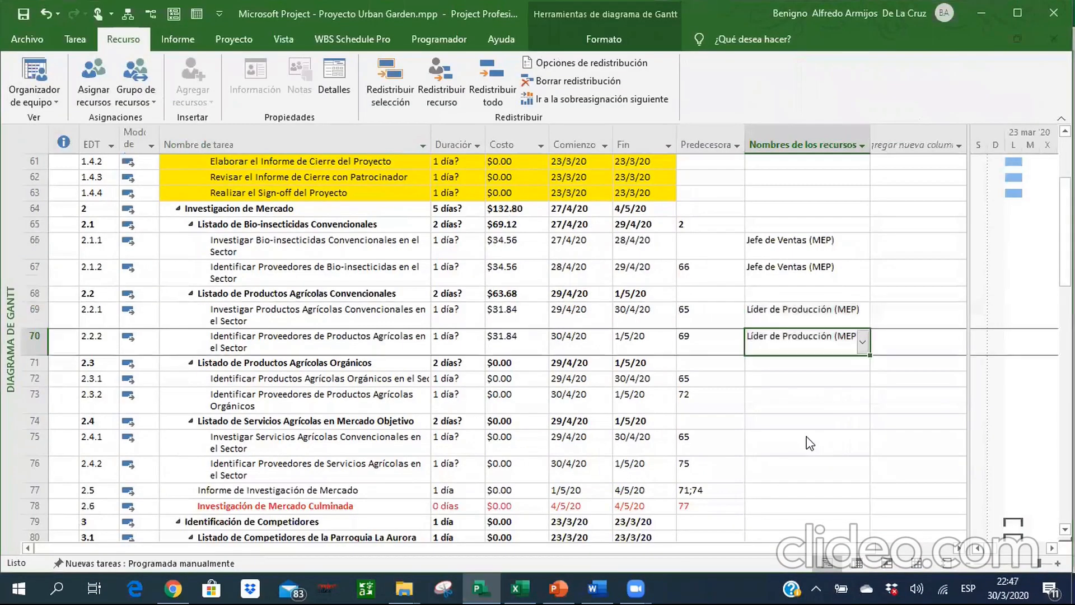
key("shift+Down")
key("shift+Down")
key("shift+Up")
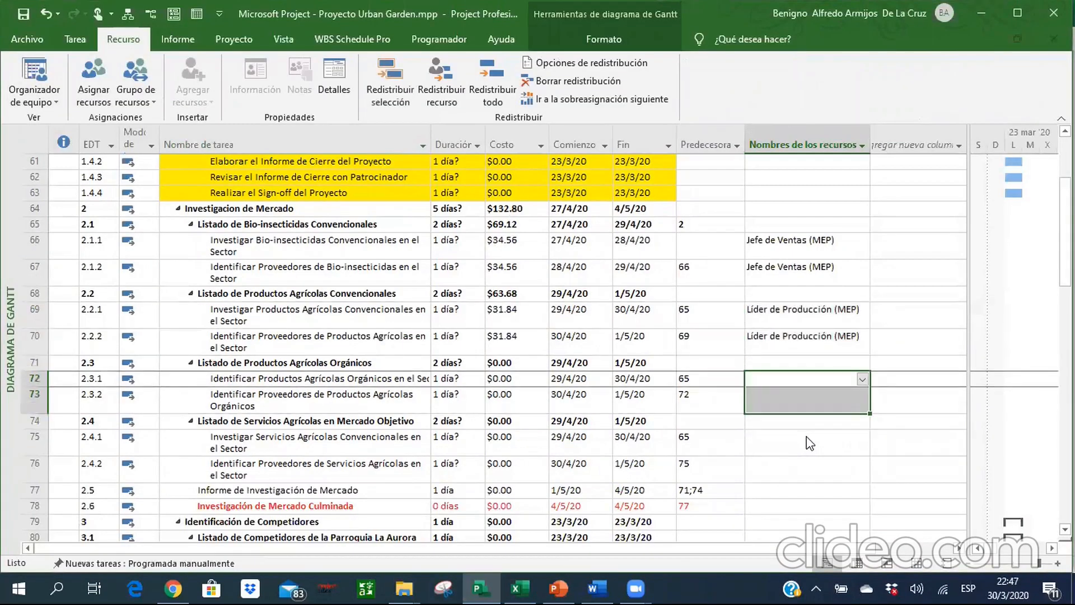
left_click(82, 86)
left_click(749, 427)
left_click(1014, 329)
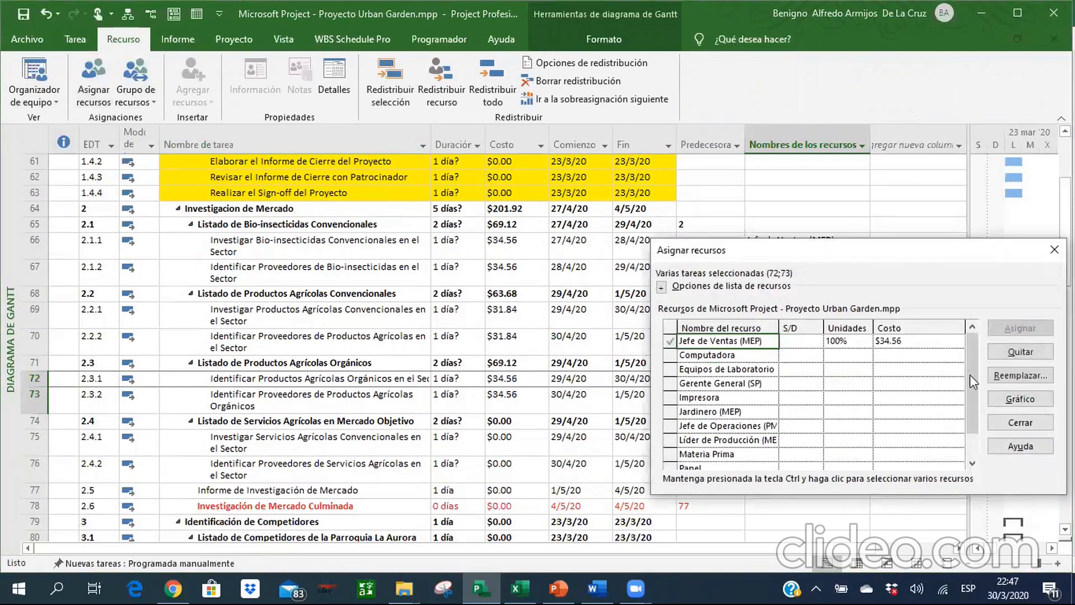
left_click(1020, 422)
Check in the Excel reference which resource is assigned to the Servicios Agrícolas subtasks in rows 75 and 76.
key("Down")
key("Down")
key("Down")
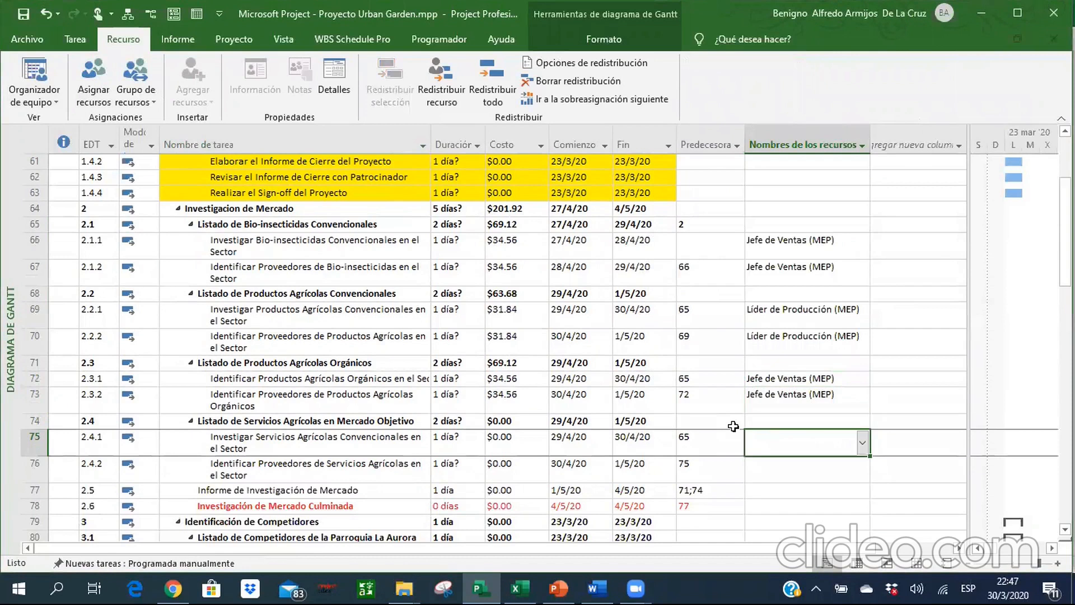
key("alt+Tab")
key("Down")
key("Down")
key("Right")
key("Right")
key("Right")
key("Right")
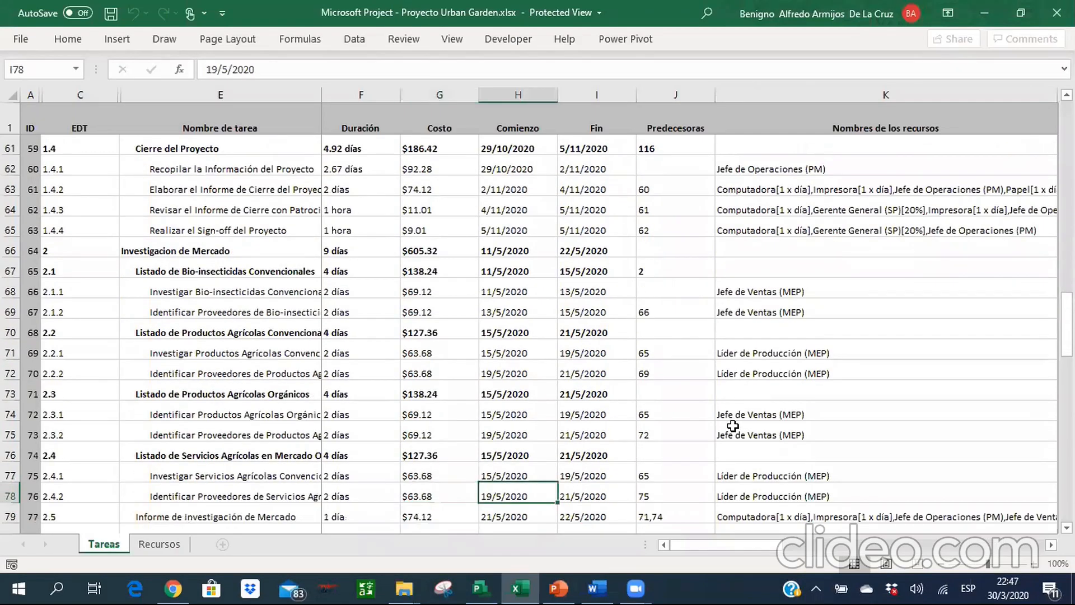
key("alt+Tab")
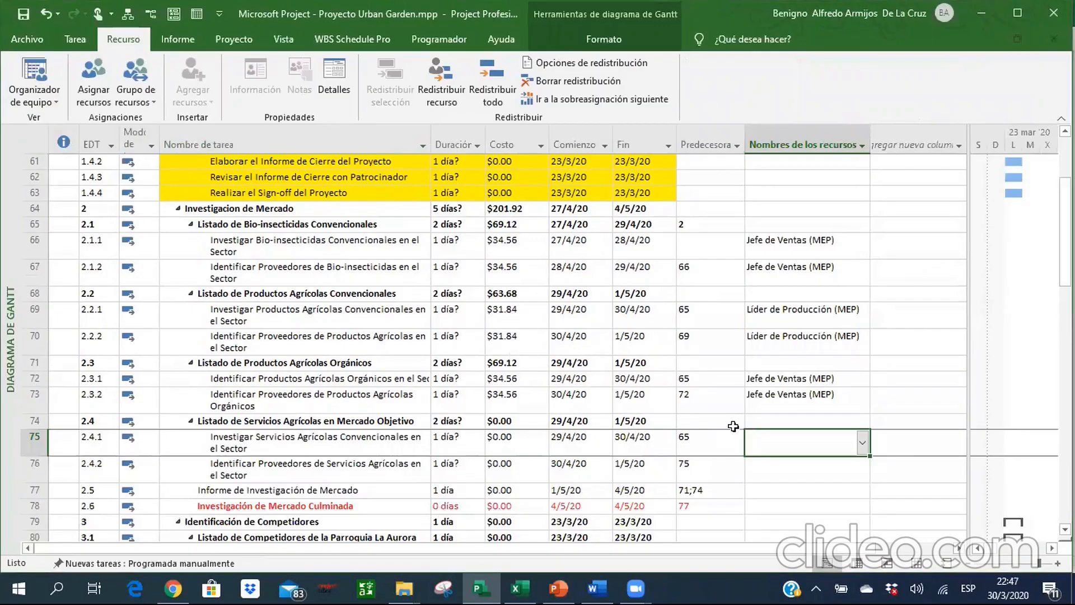
Assign Líder de Producción (MEP) to the Servicios Agrícolas subtasks in rows 75 and 76, and permanently dismiss the planning assistant's resource assignment suggestion.
key("shift+Down")
left_click(93, 77)
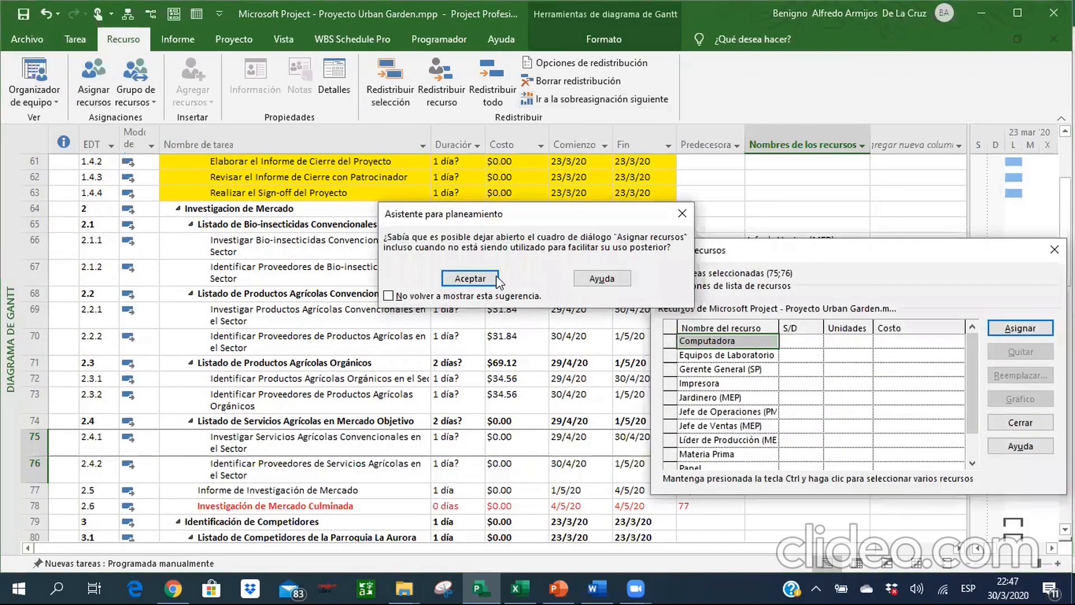
left_click(453, 297)
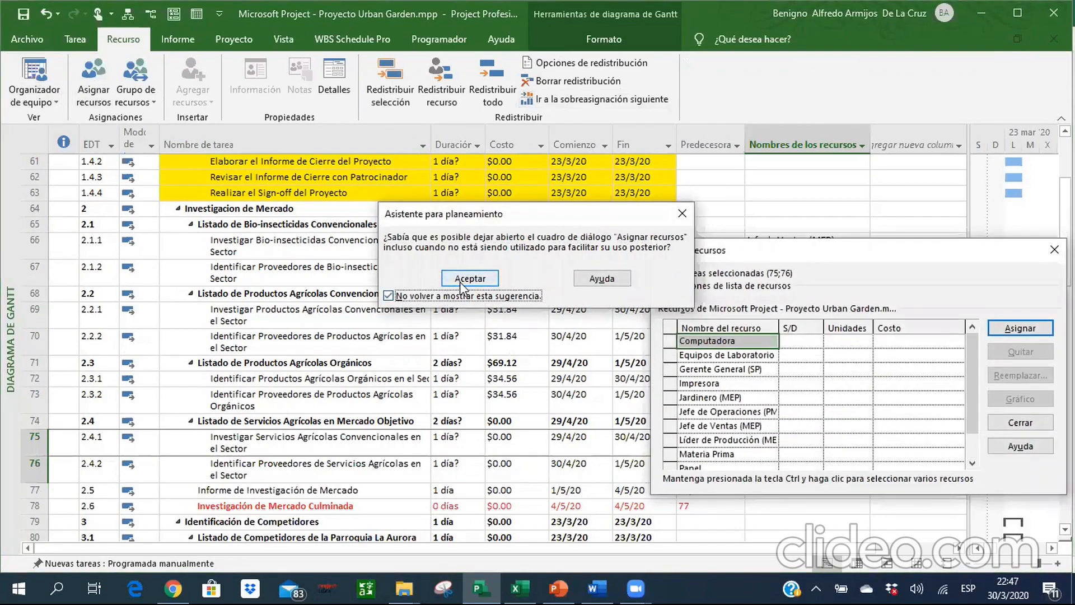
left_click(460, 280)
left_click(728, 440)
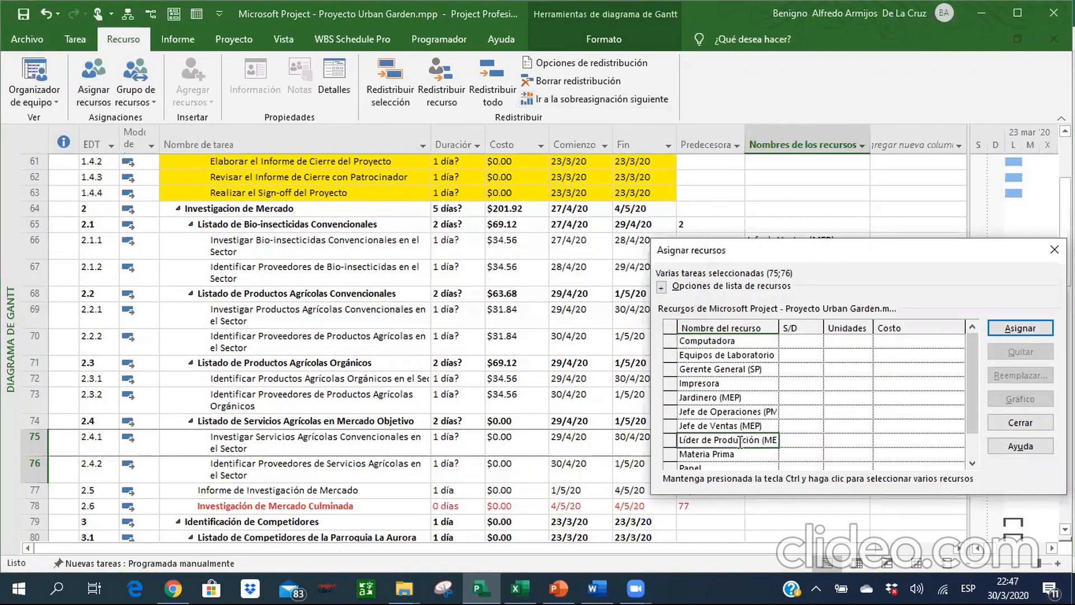
left_click(1002, 329)
left_click(1020, 422)
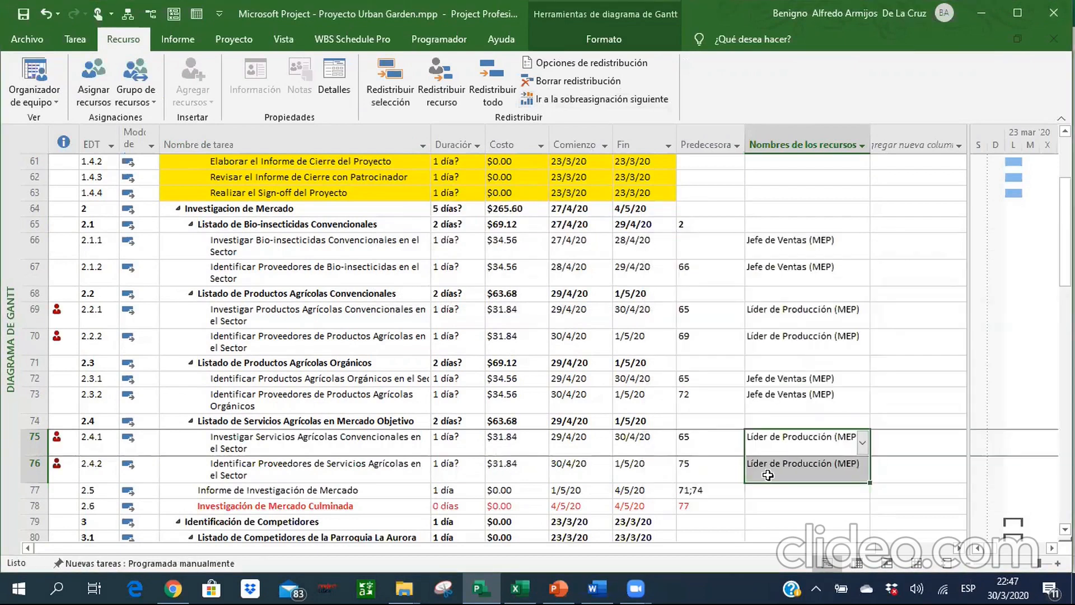
Following the Excel reference, assign Computadora, Impresora, Papel, Jefe de Operaciones (PM) and Jefe de Ventas (MEP) to Informe de Investigación de Mercado in row 77.
key("Down")
key("Down")
key("Up")
key("alt+Tab")
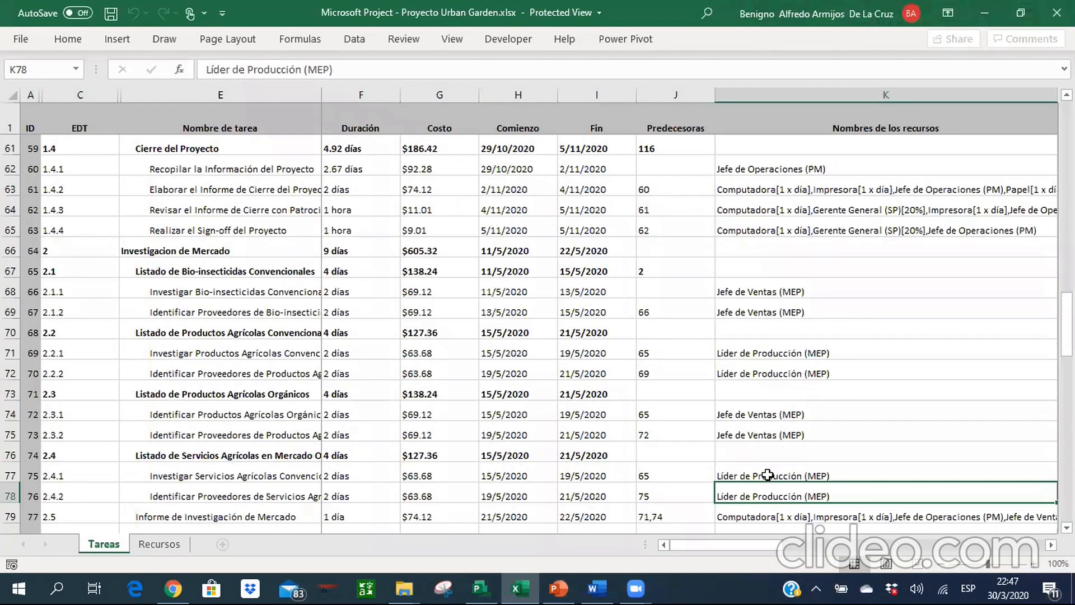
key("Down")
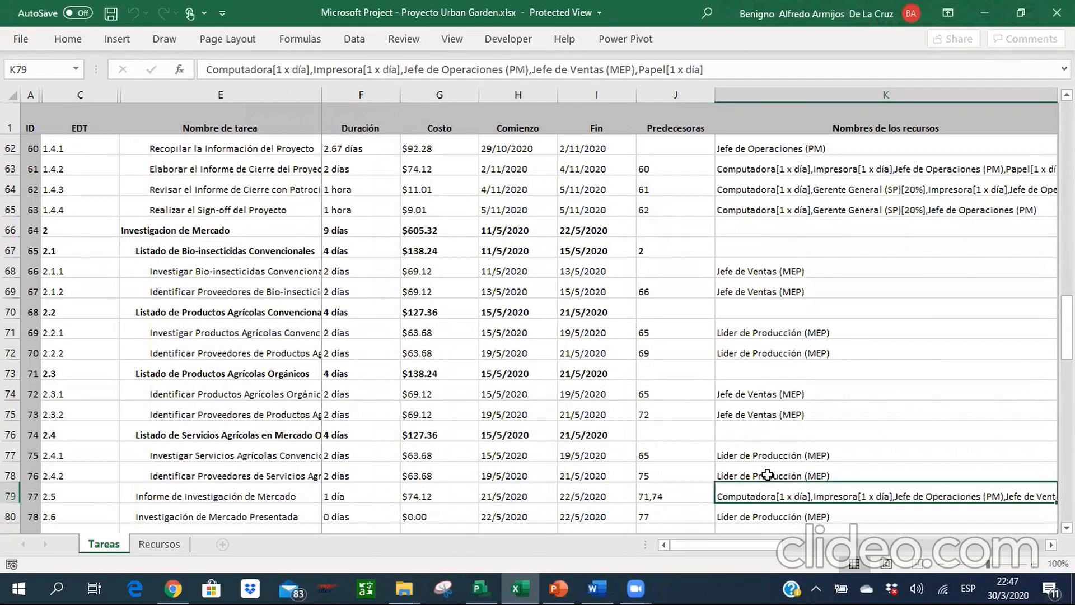
left_click_drag(772, 553, 779, 551)
key("alt+Tab")
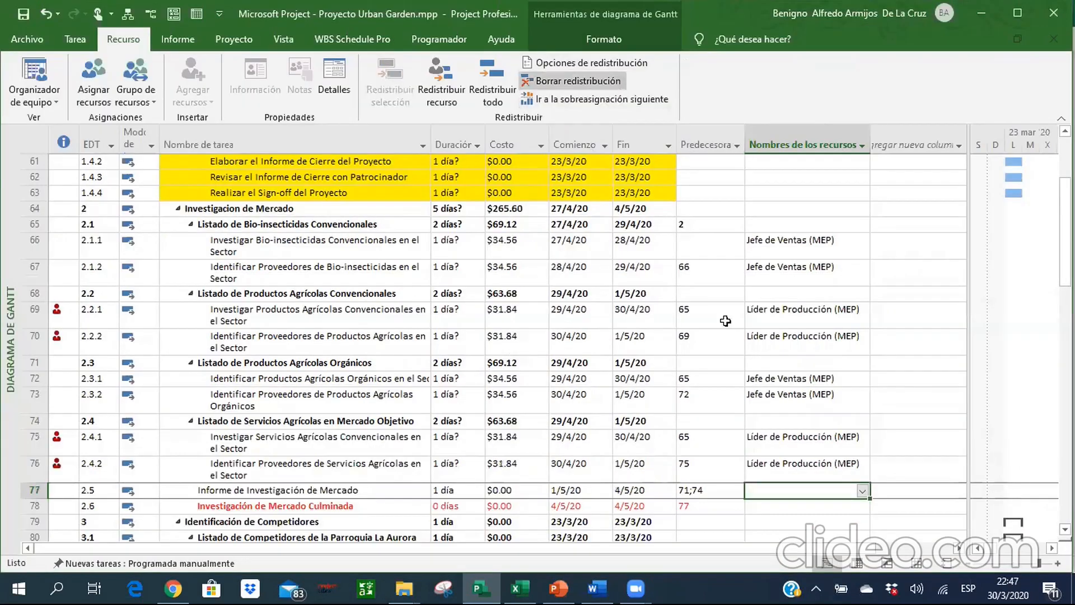
left_click(862, 490)
left_click(772, 344)
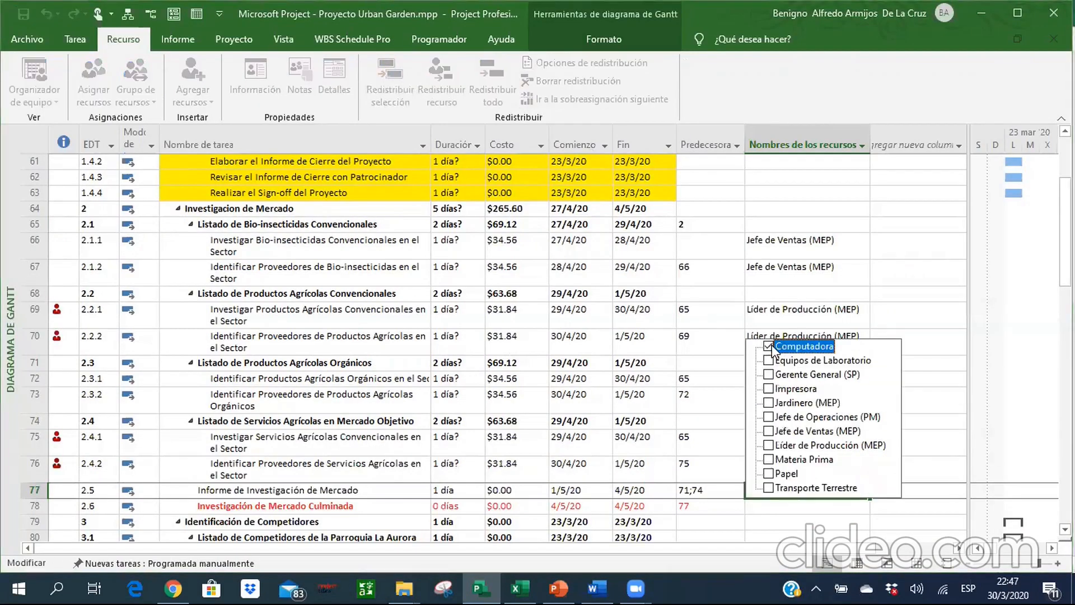
left_click(770, 389)
left_click(770, 474)
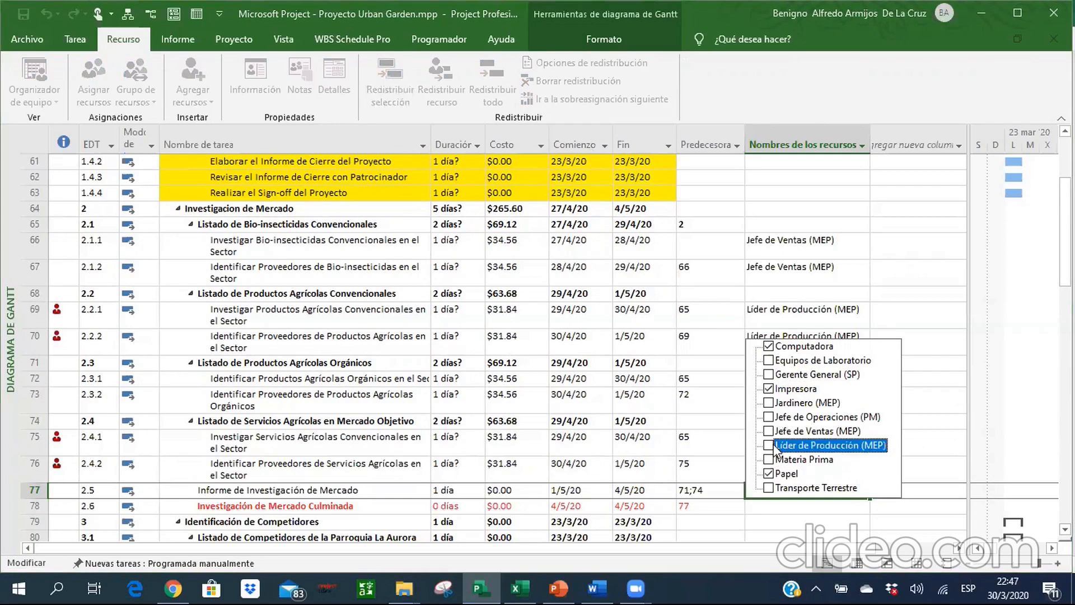
left_click(769, 417)
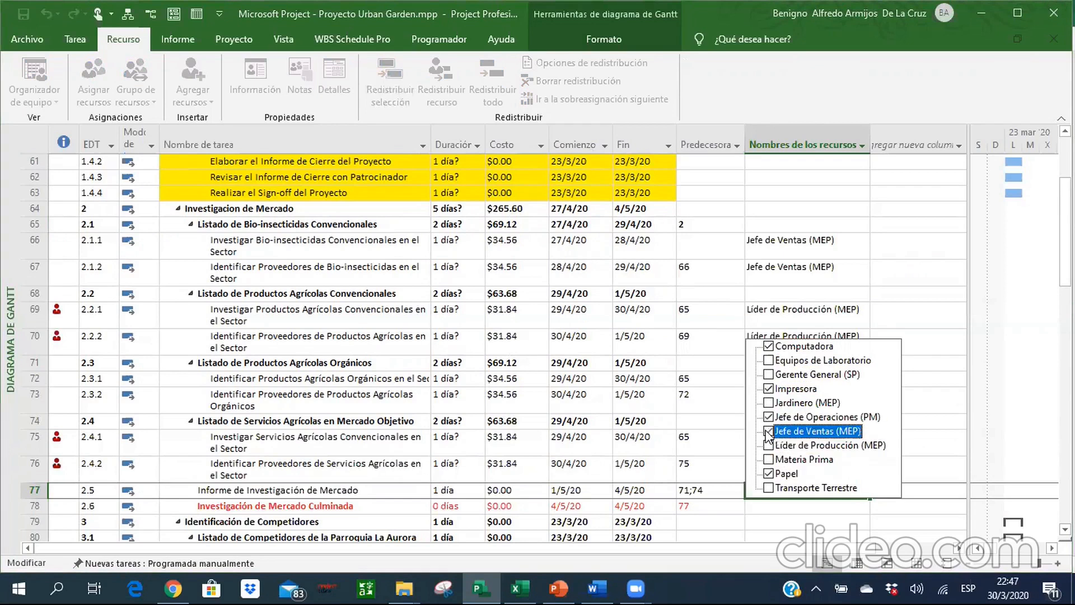
key("Return")
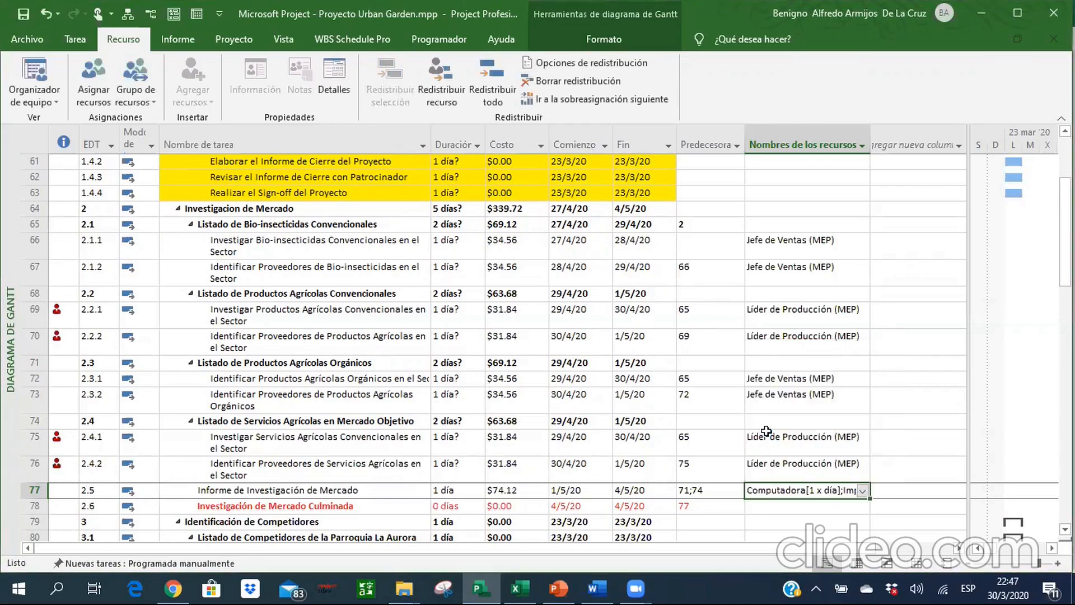
Make the cells of milestone row 78 bold from the duration through the predecessor.
key("Return")
key("Left")
key("Left")
key("Left")
key("Left")
key("Left")
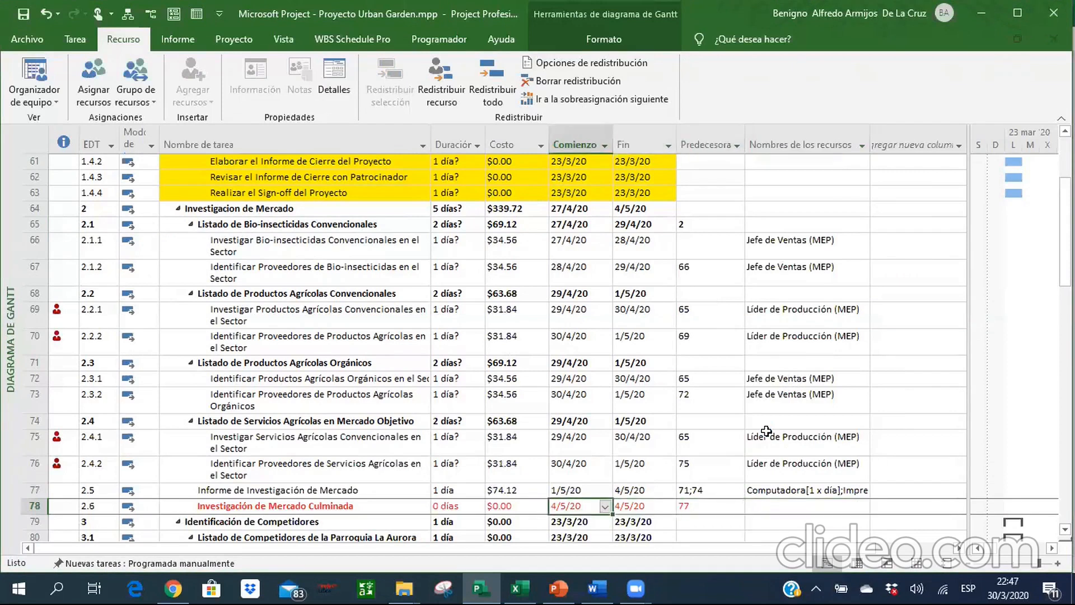
key("shift+Right")
key("shift+Right")
key("shift+Right")
key("shift+Right")
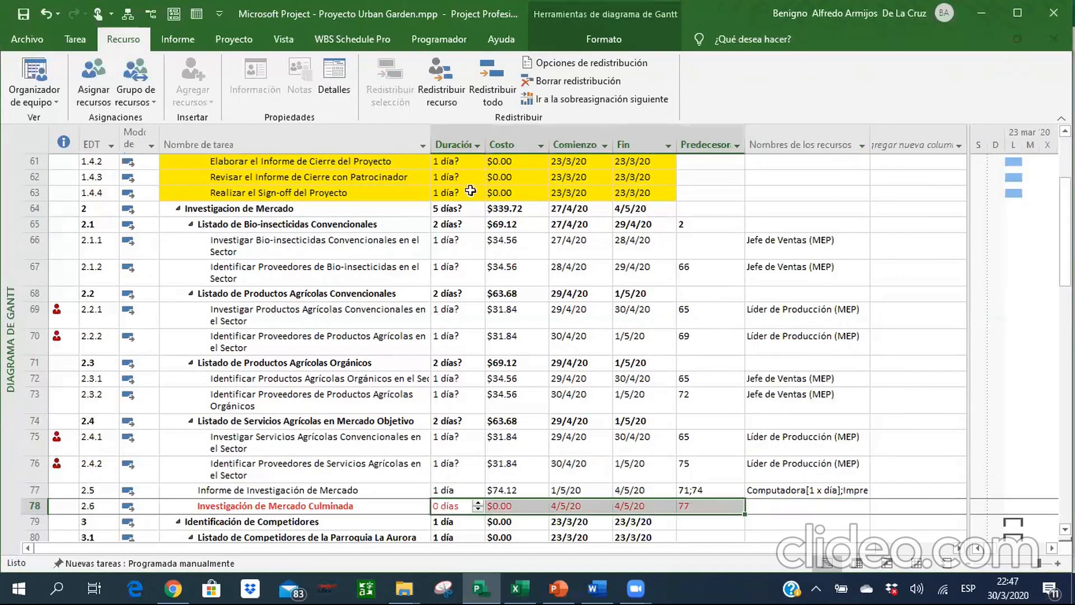
left_click(75, 39)
left_click(146, 93)
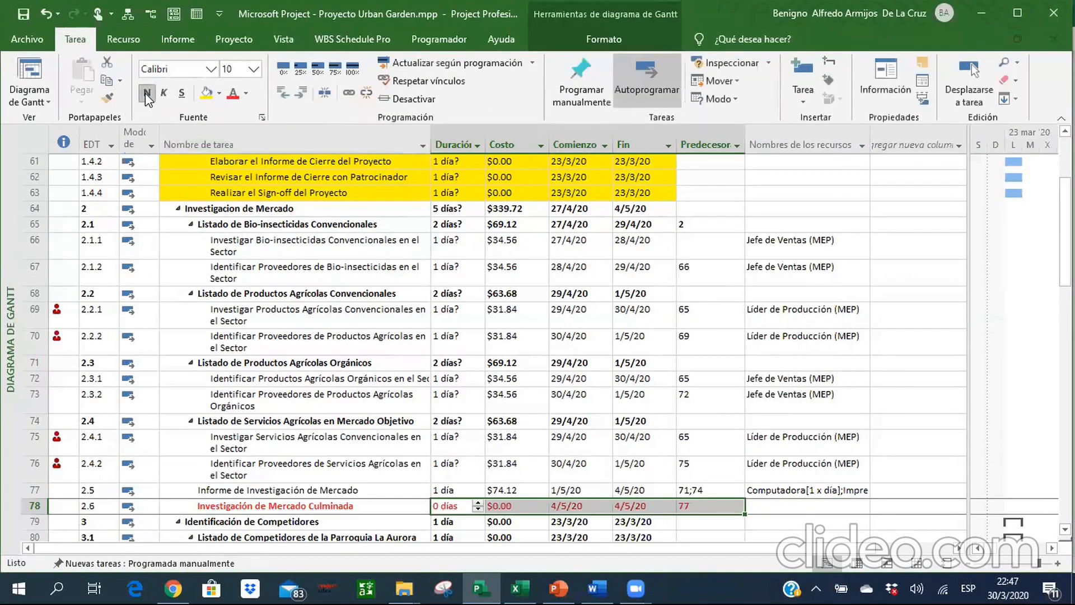
Consult the Excel reference for row 78 and assign Jefe de Ventas (MEP) to the Investigación de Mercado Culminada milestone.
left_click(790, 505)
key("alt+Tab")
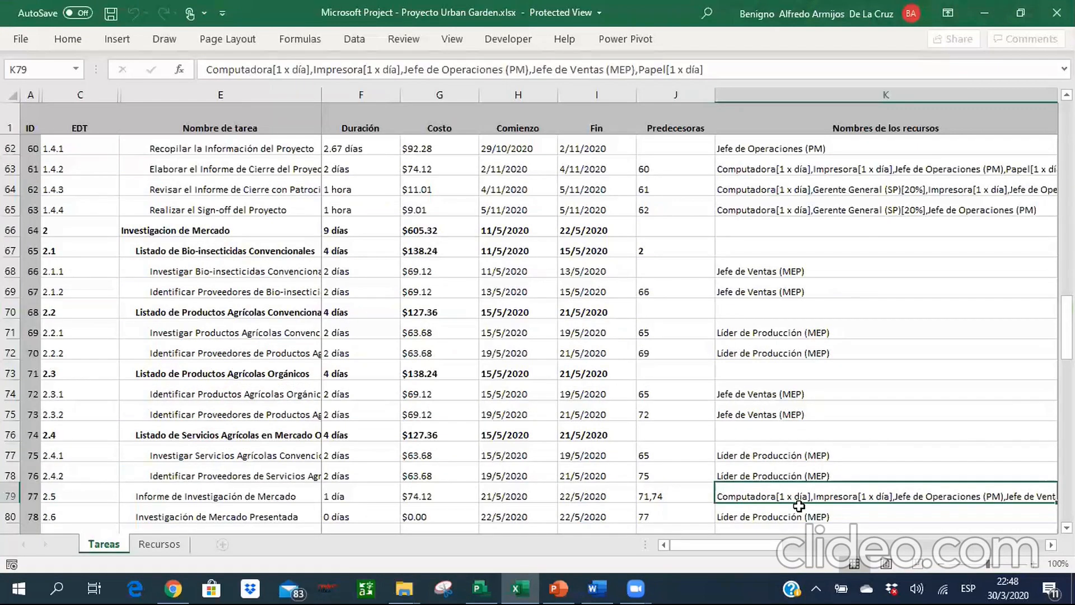
key("alt+Tab")
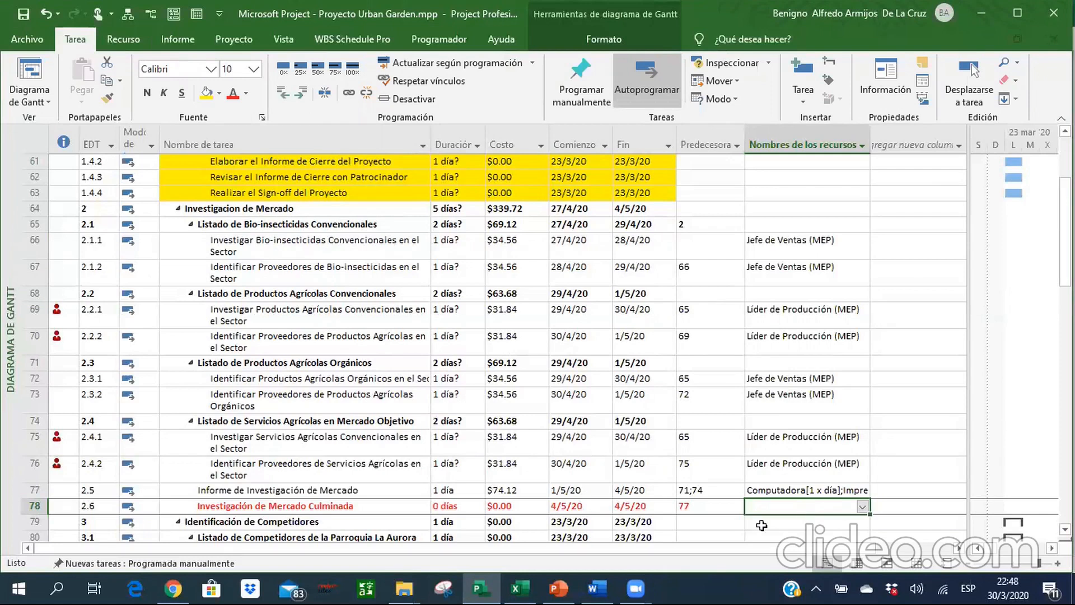
left_click(515, 585)
key("Down")
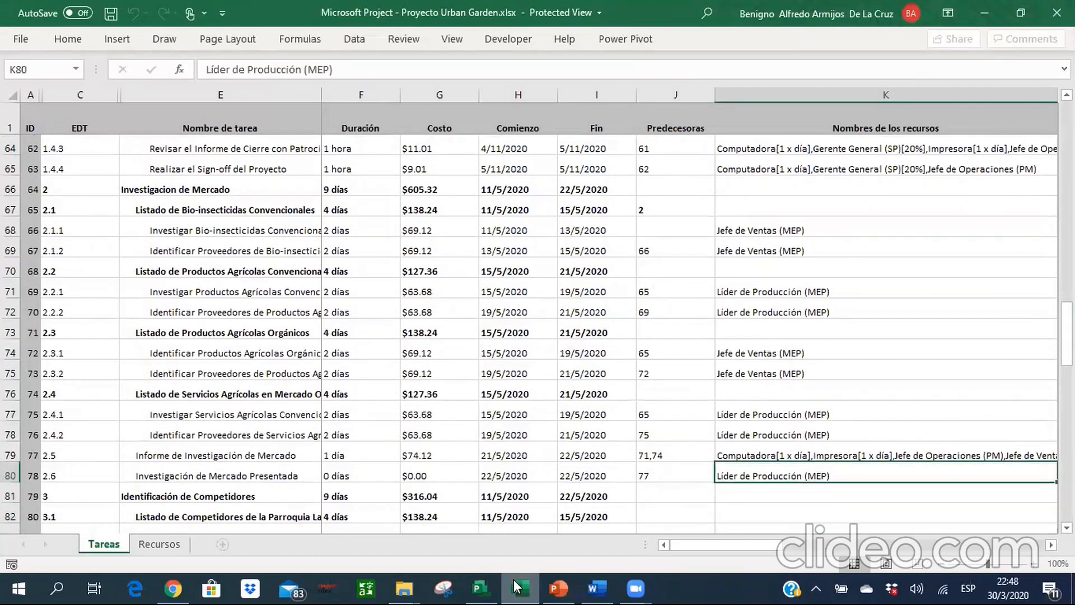
left_click(513, 579)
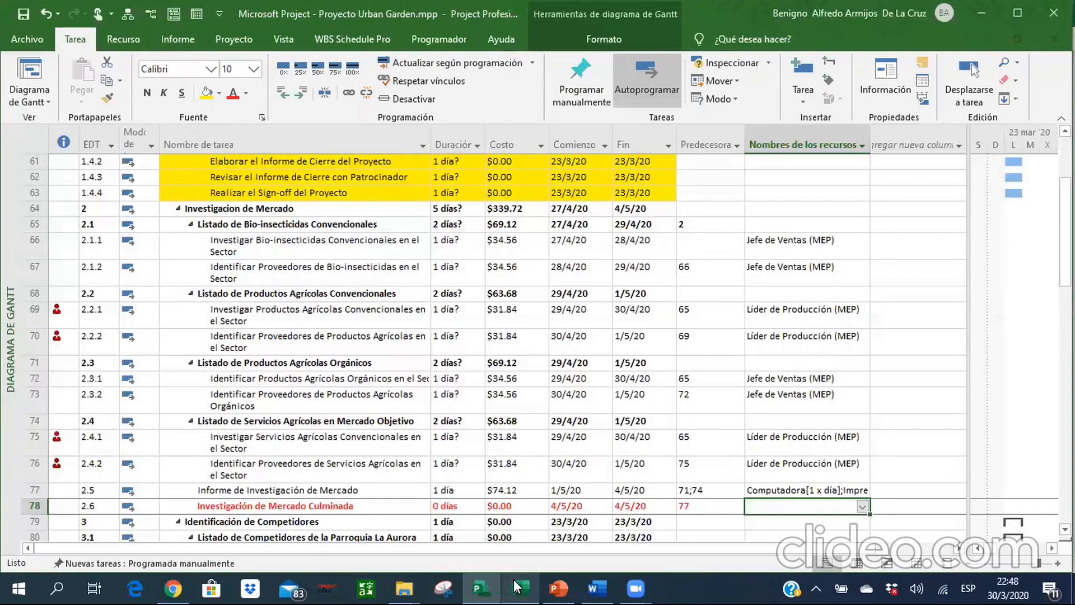
left_click(861, 508)
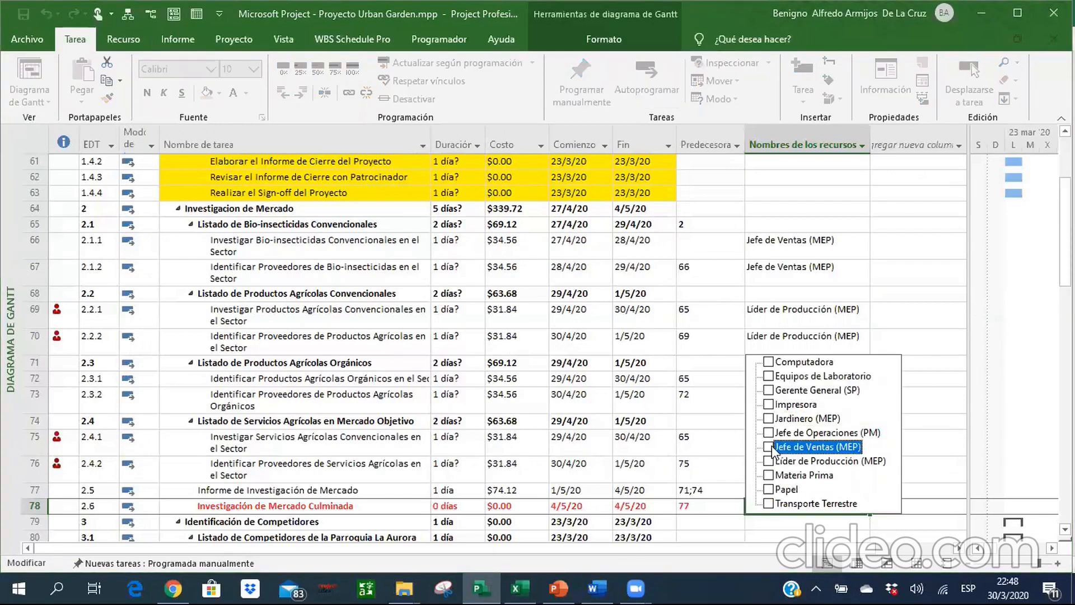
key("Return")
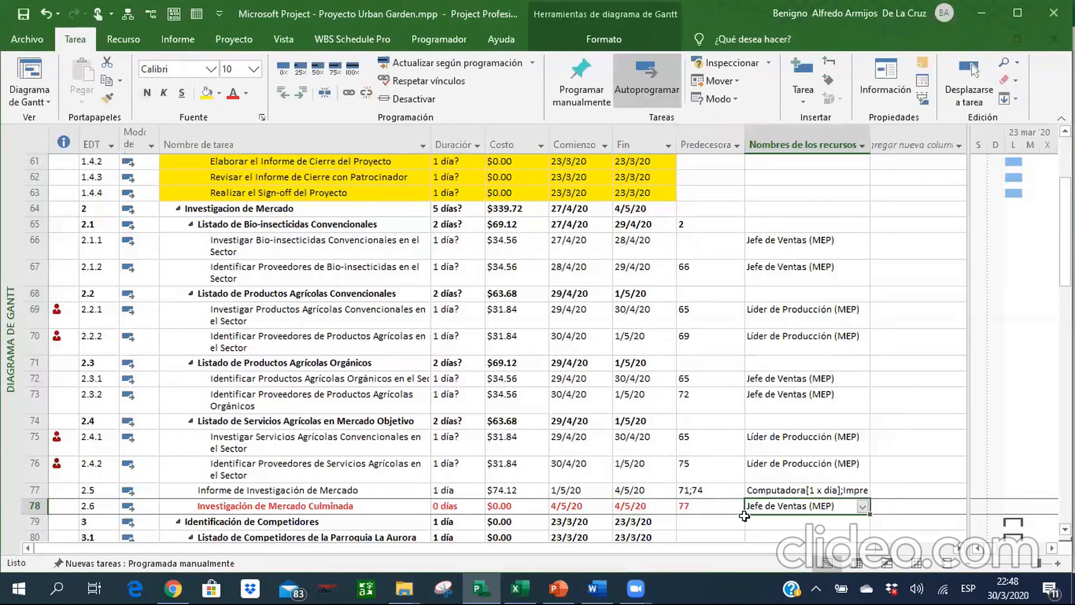
Set the durations of the Bio-insecticidas subtasks in rows 66 and 67 to 2 days each, following the Excel reference.
left_click(389, 324)
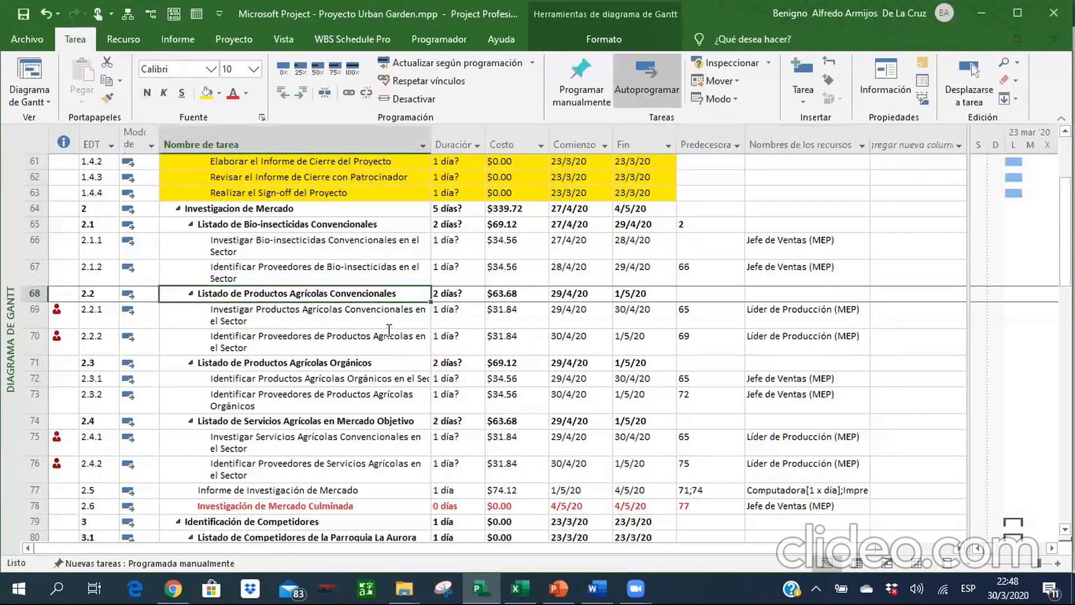
key("Up")
key("Up")
key("Up")
key("Right")
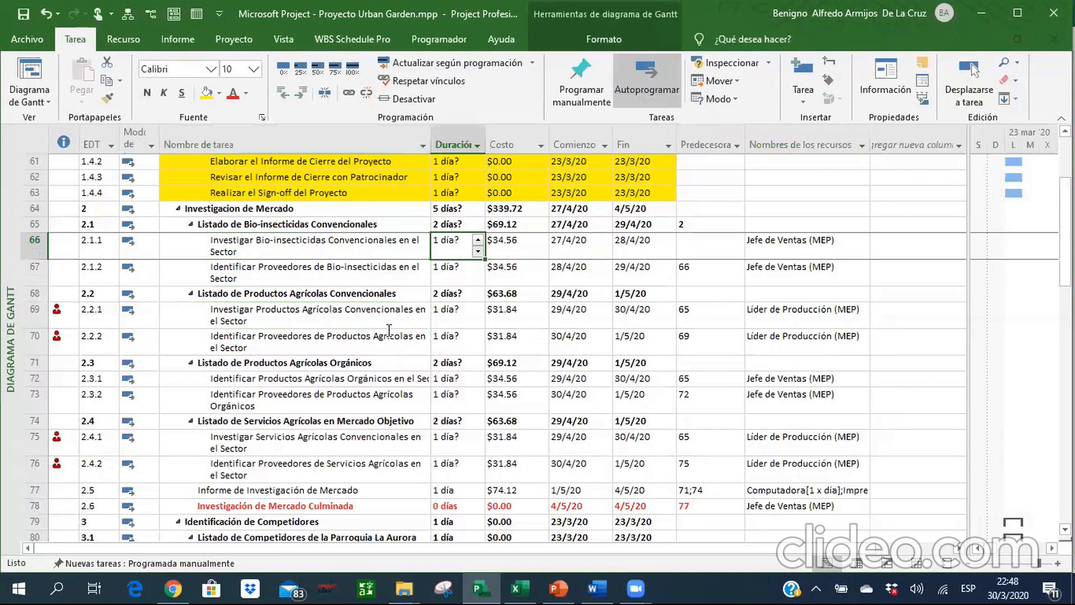
key("alt+Tab")
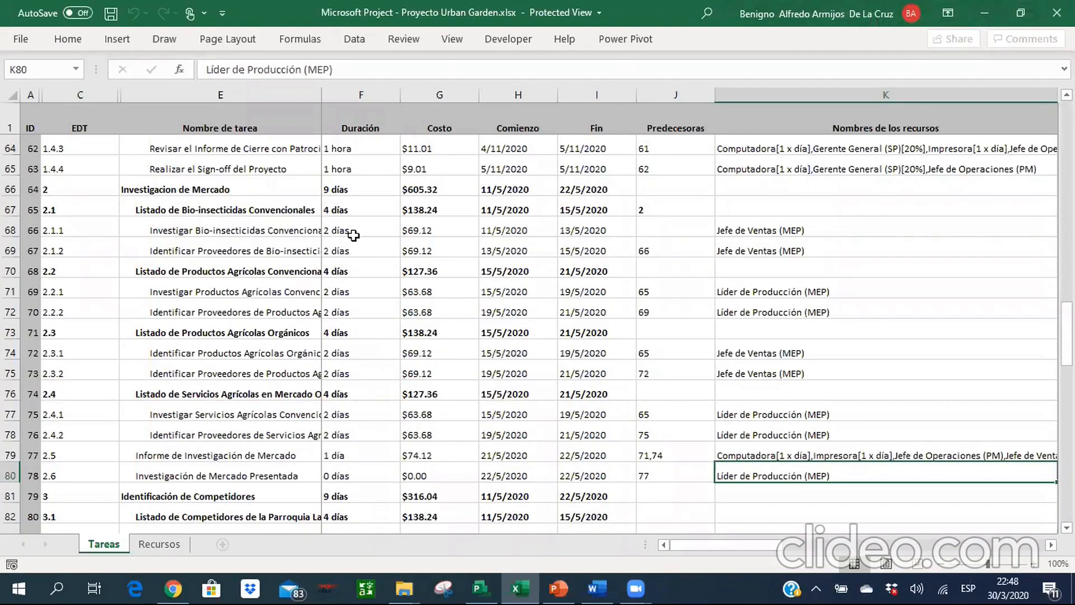
key("alt+Tab")
type("2d")
key("Return")
type("2d")
key("Return")
Set the durations of the Productos Agrícolas Convencionales subtasks in rows 69 and 70 to 2 days each.
key("Down")
key("alt+Tab")
key("alt+Tab")
type("2d")
key("Return")
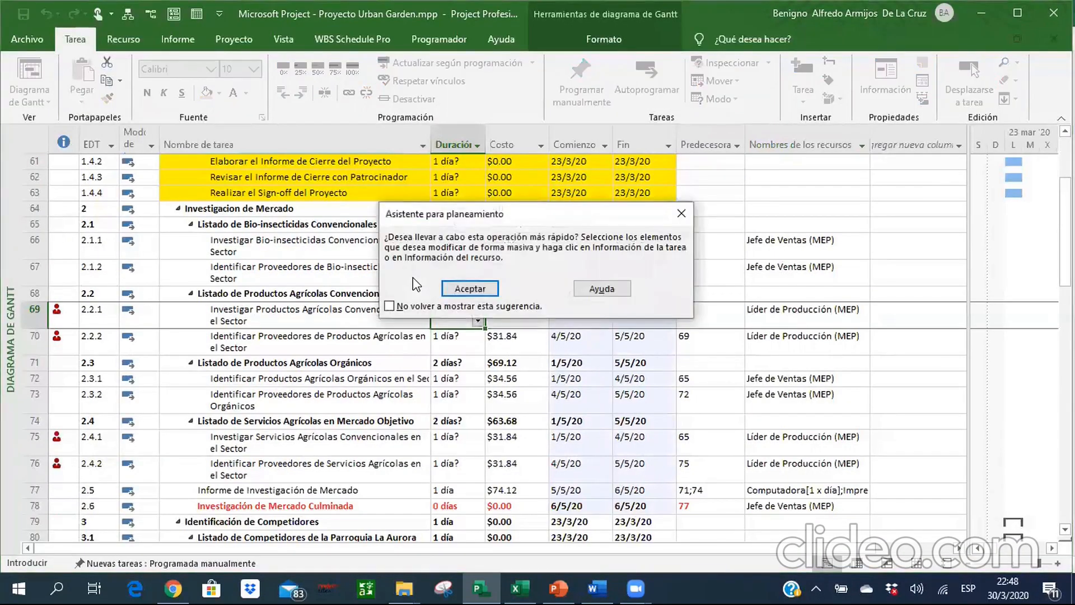
key("Return")
type("2d")
key("Return")
Set the durations of the Productos Agrícolas Orgánicos subtasks in rows 72 and 73 to 2 days and permanently dismiss the bulk-edit suggestion.
key("Down")
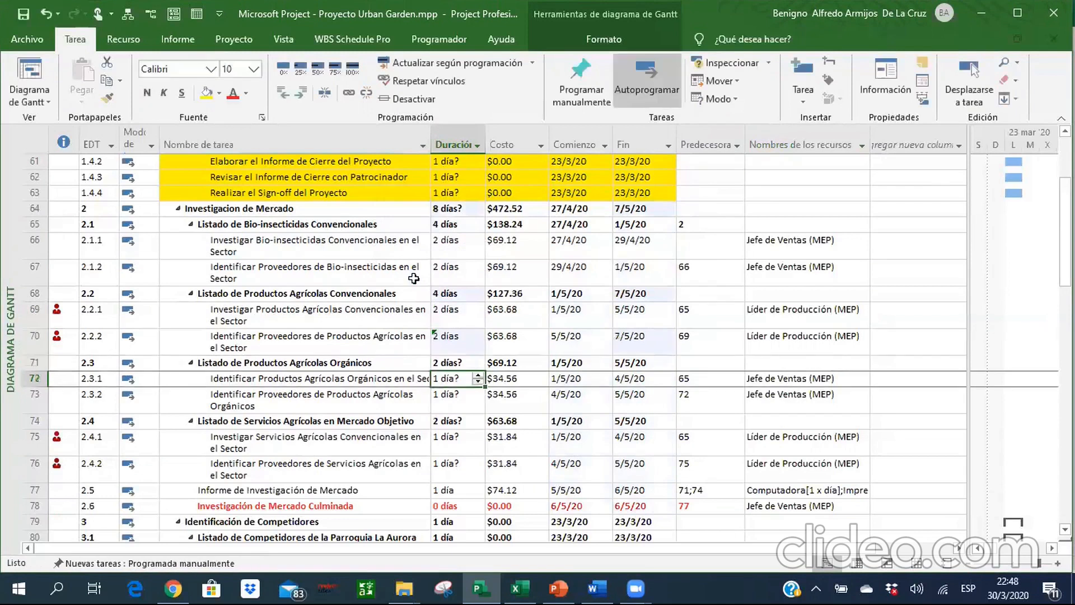
key("alt+Tab")
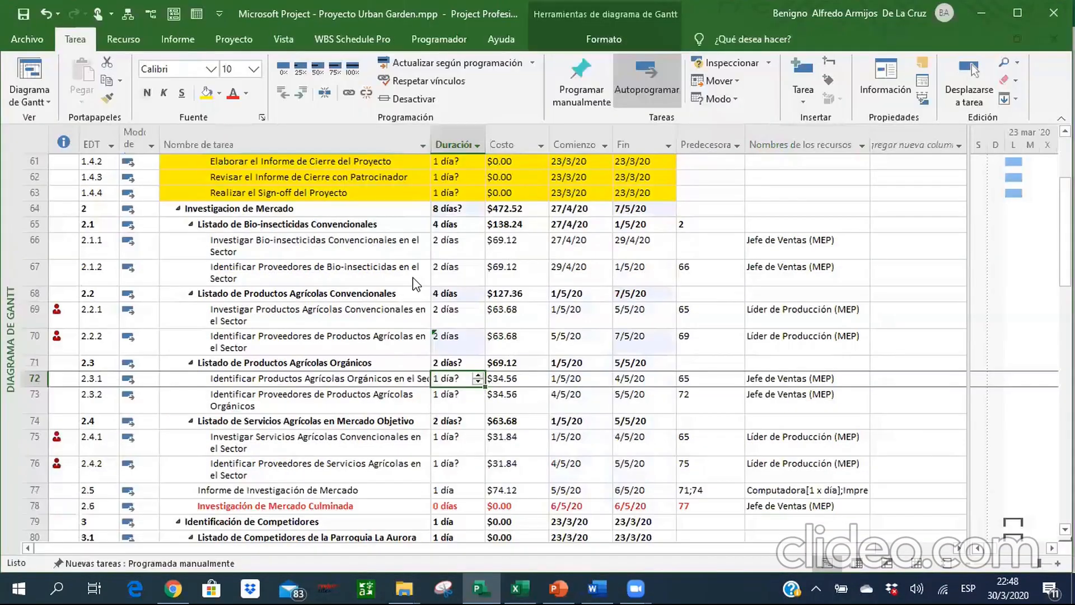
type("2 días")
key("Return")
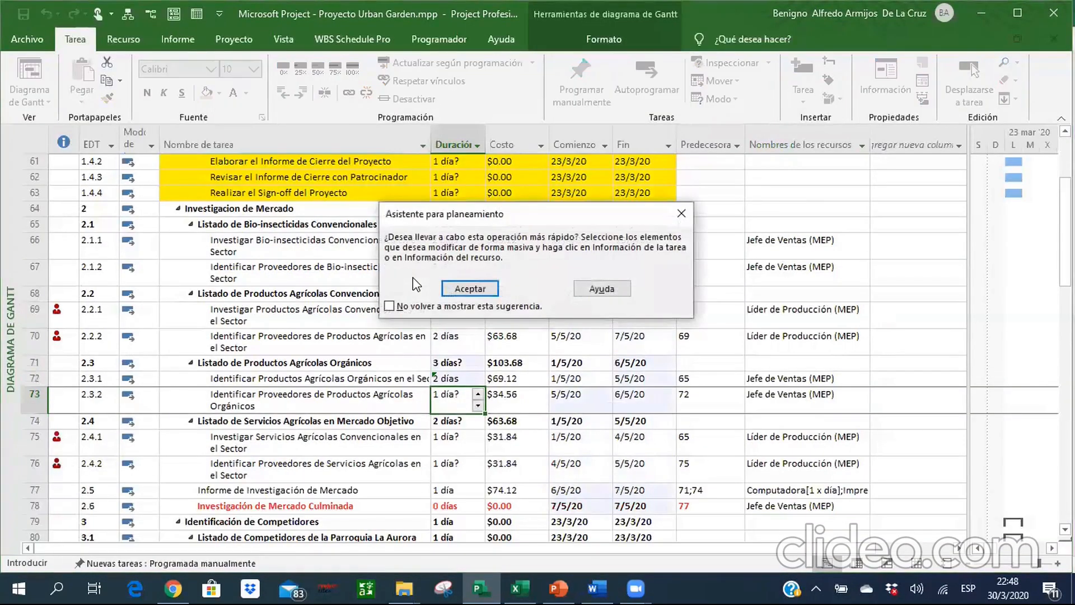
left_click(389, 305)
left_click(456, 289)
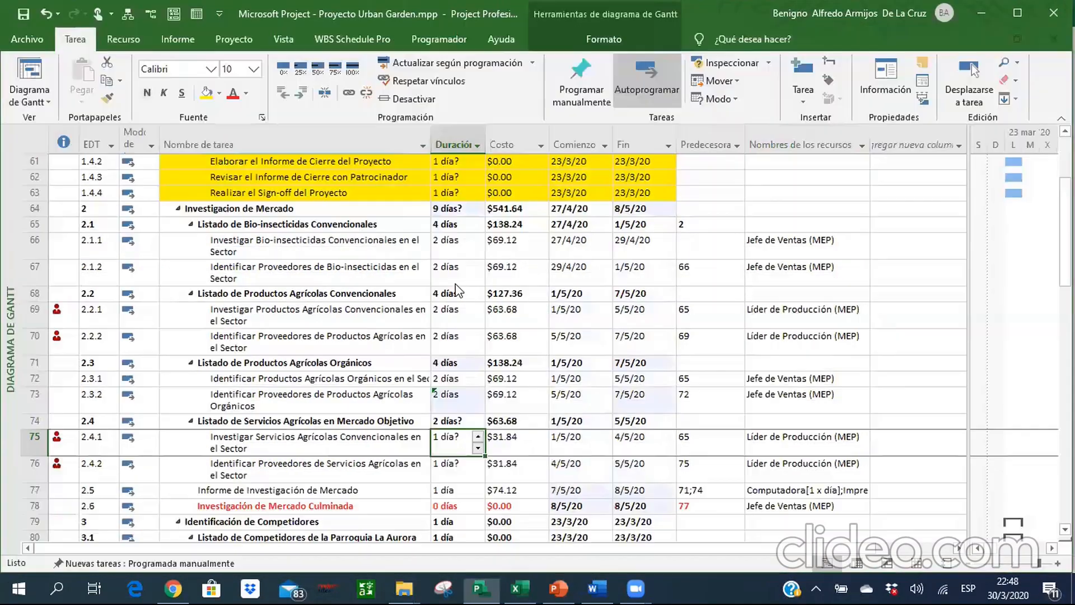
Set the durations of the Servicios Agrícolas subtasks in rows 75 and 76 to 2 days each.
type("2d")
key("Return")
type("2")
key("Return")
key("Return")
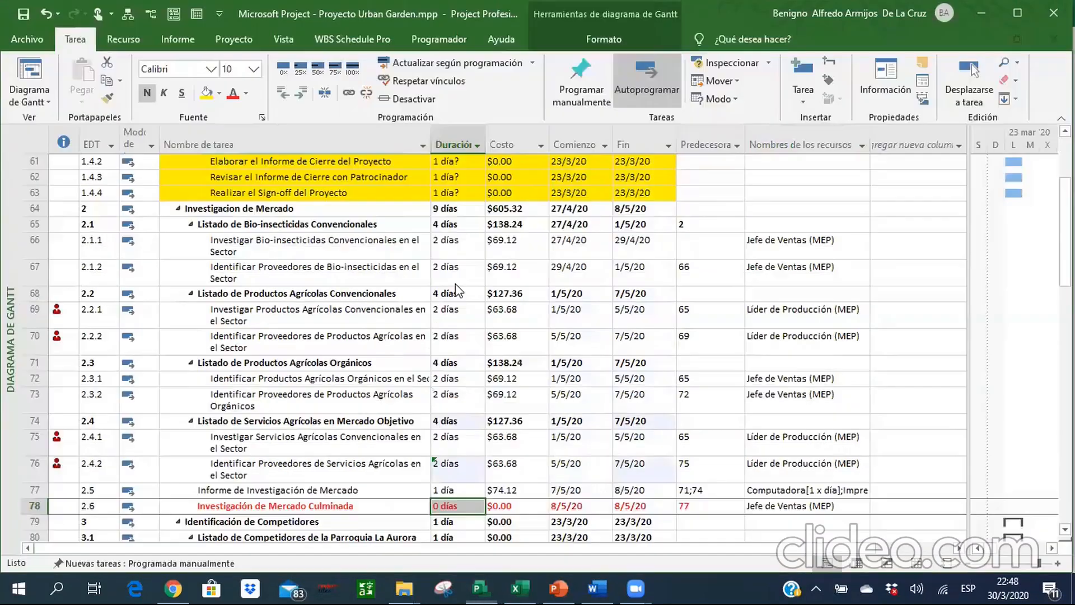
Review the durations up to the Investigacion de Mercado summary row, and examine the costs, dates, predecessors and resources down to row 69.
key("Up")
key("Up")
key("Up")
key("Up")
key("Up")
key("Up")
key("Up")
key("Up")
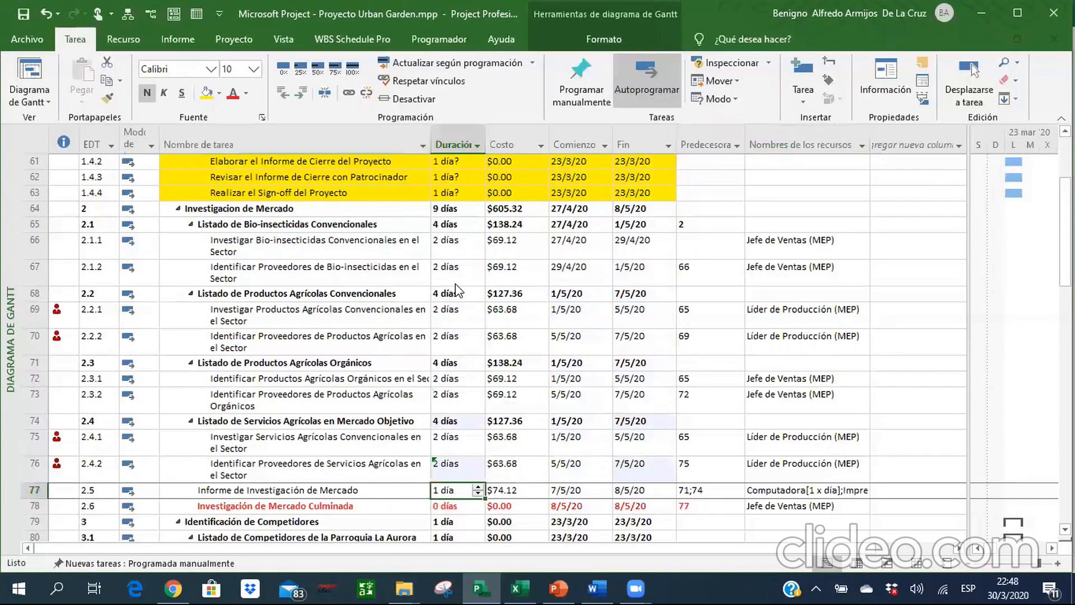
key("Up")
key("Up")
key("Up")
key("Up")
key("Up")
key("Up")
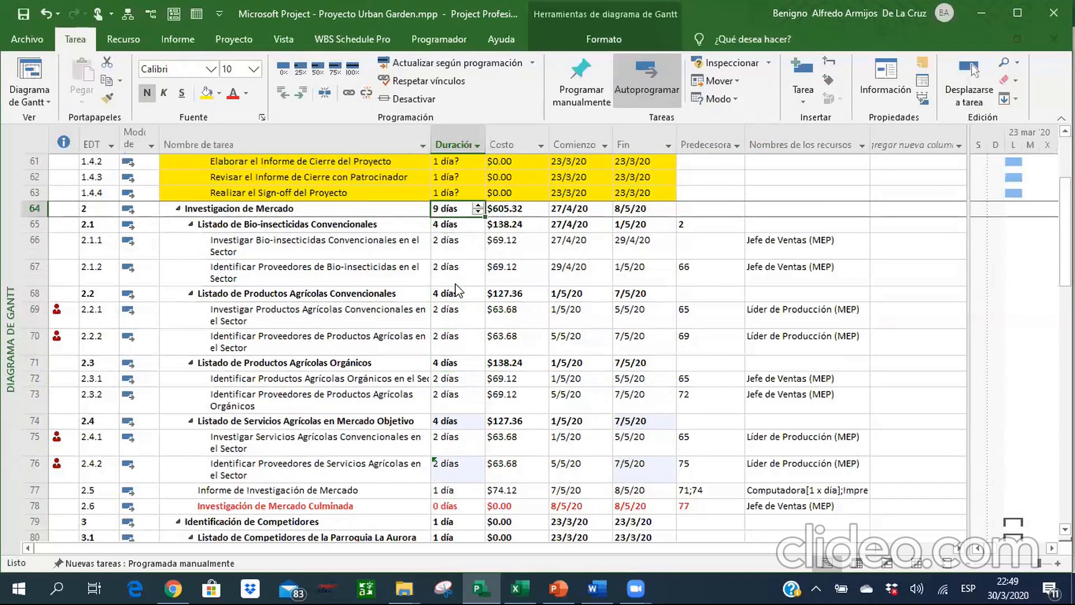
key("Right")
key("Down")
key("Down")
key("Down")
key("Right")
key("Down")
key("Right")
key("Right")
Review the Investigacion de Mercado rows down to milestone row 78 and examine the Identificación de Competidores tasks that follow.
key("Right")
key("Down")
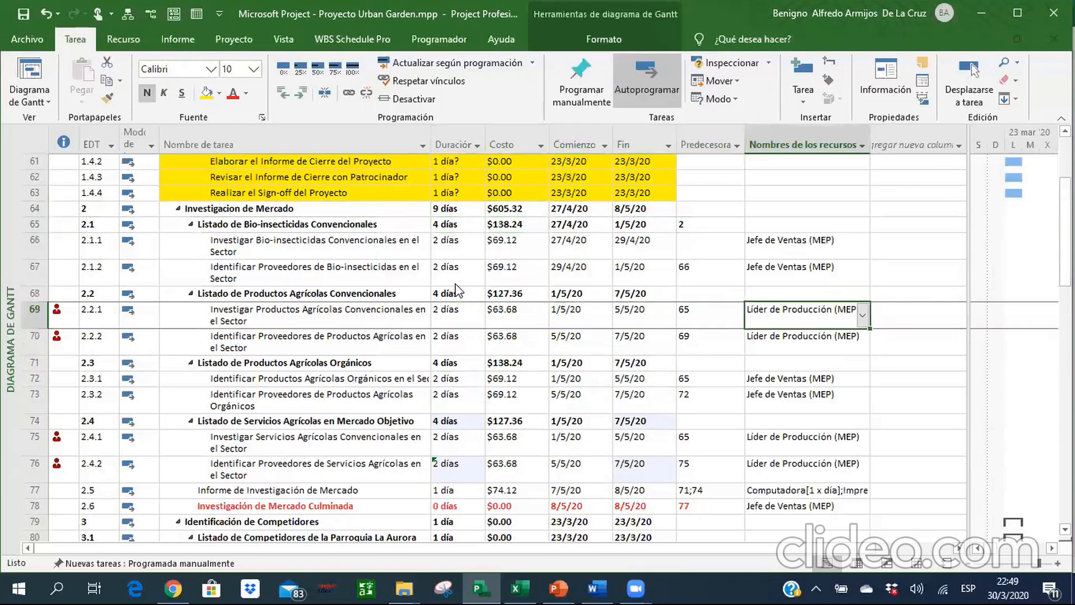
key("Left")
key("Left")
key("Left")
key("Down")
key("Down")
key("Down")
key("Down")
key("Down")
key("Right")
key("Down")
key("Down")
key("Down")
key("Down")
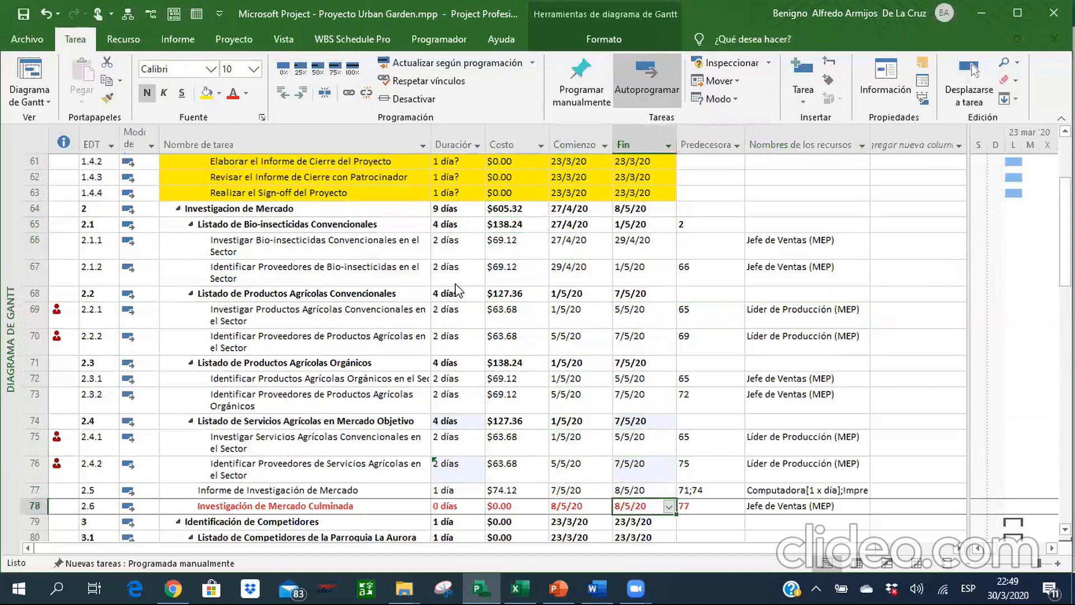
key("Left")
key("Left")
key("Left")
key("Left")
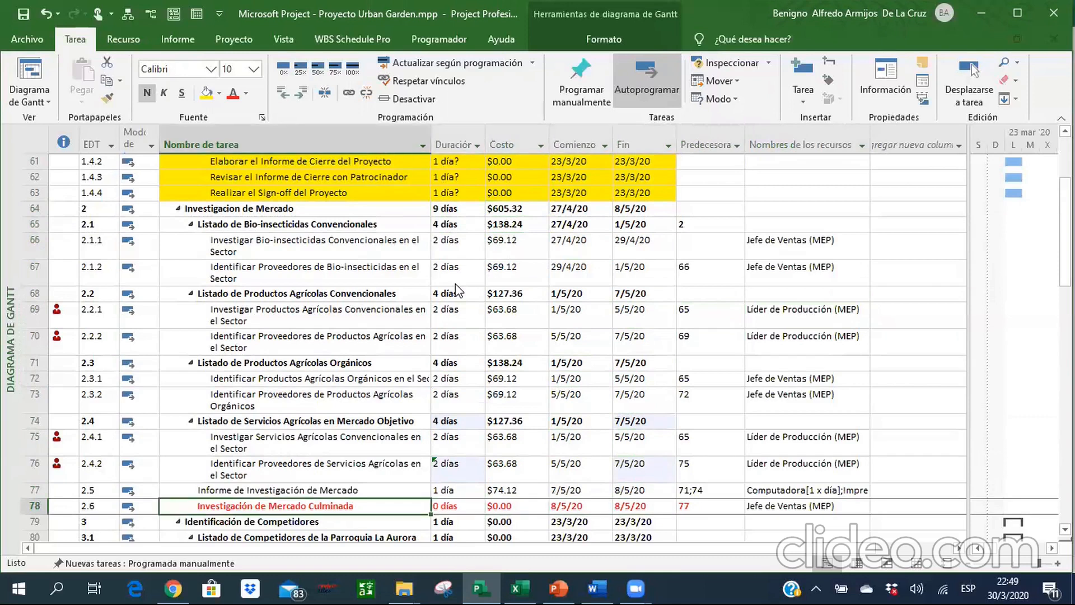
key("Down")
key("Down")
key("Down")
key("Down")
key("Down")
key("Down")
key("Down")
key("Down")
key("Down")
key("Down")
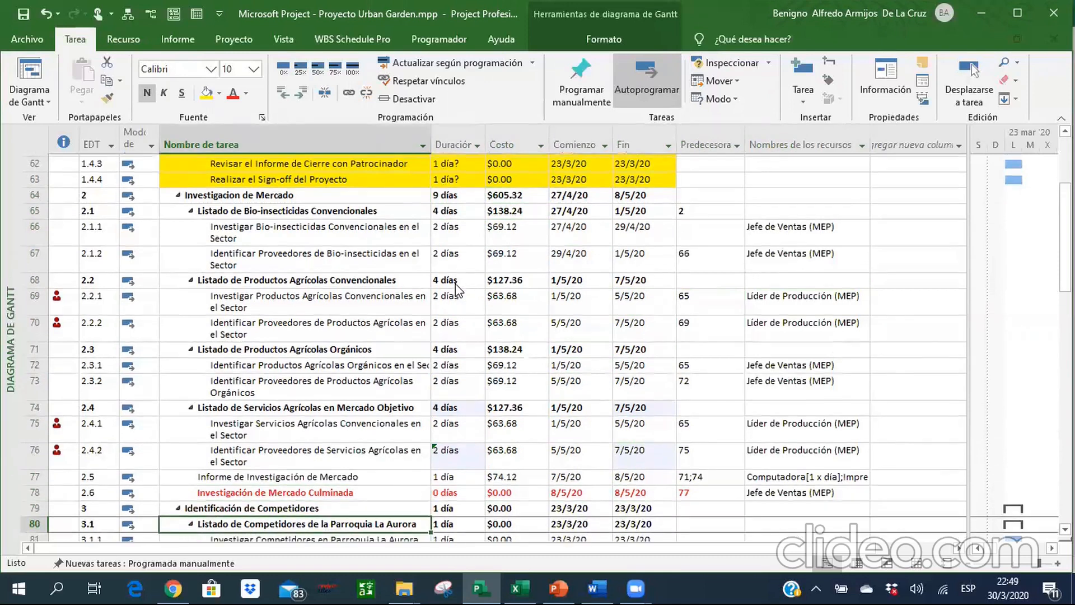
key("Down")
key("Down")
key("Down")
key("Down")
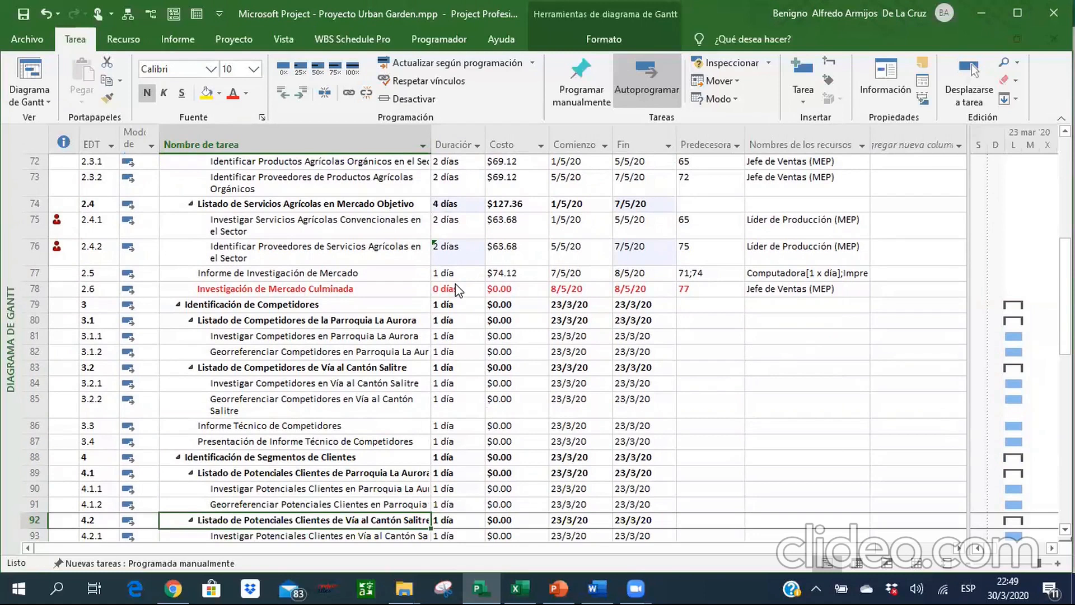
key("Up")
key("Up")
key("Up")
key("Up")
key("Up")
key("Up")
key("Up")
key("Up")
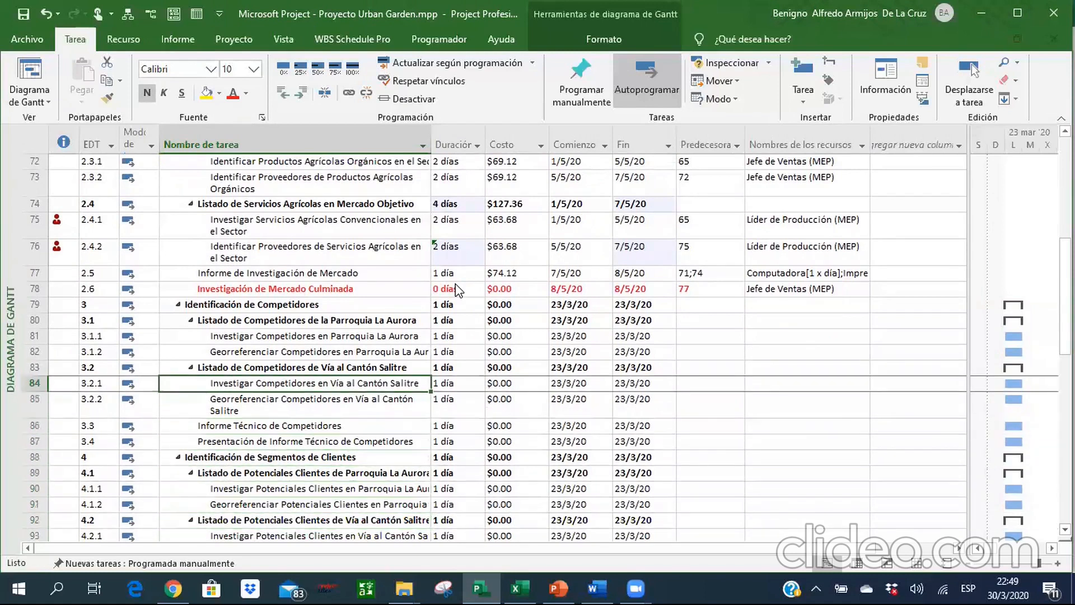
Switch to the Excel reference and examine the durations, predecessors and resources of the Identificación de Competidores tasks.
key("alt+Tab")
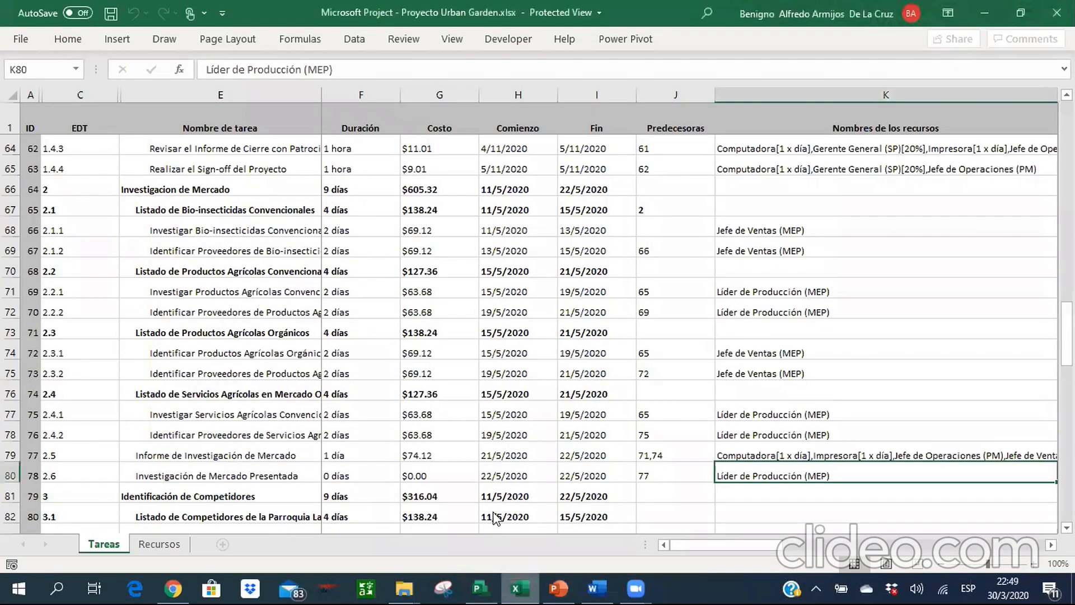
left_click(290, 403)
key("Down")
key("Down")
key("Down")
key("Down")
key("Down")
key("Down")
key("Down")
key("Down")
key("Down")
key("Down")
key("Down")
key("Down")
key("Down")
key("Up")
key("Up")
key("Up")
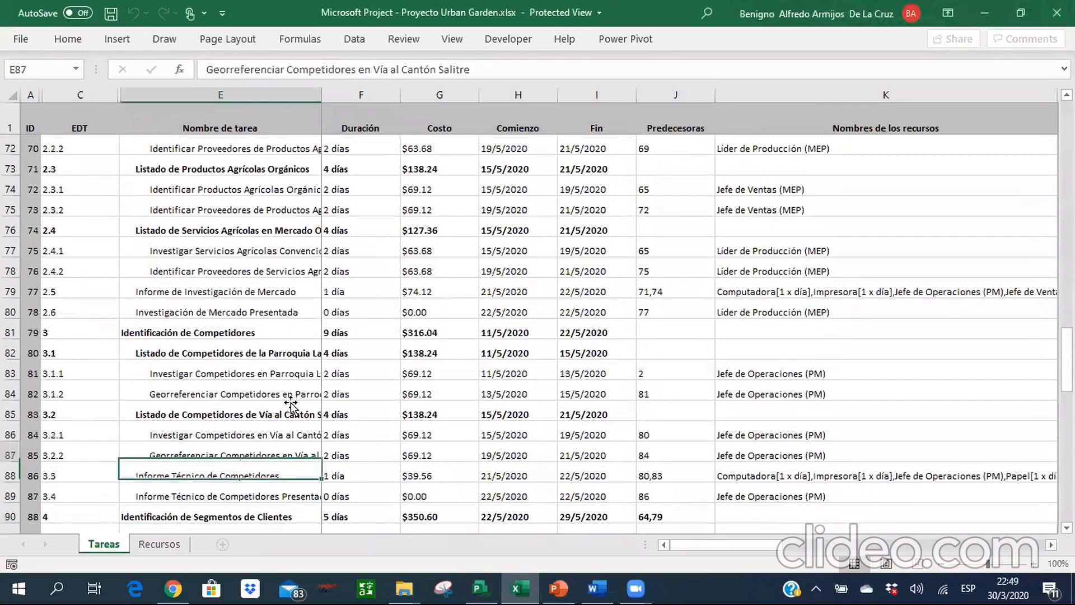
key("Down")
key("Down")
key("Down")
key("Down")
key("Down")
key("Down")
key("Down")
key("Down")
key("Down")
key("Down")
key("Down")
key("Down")
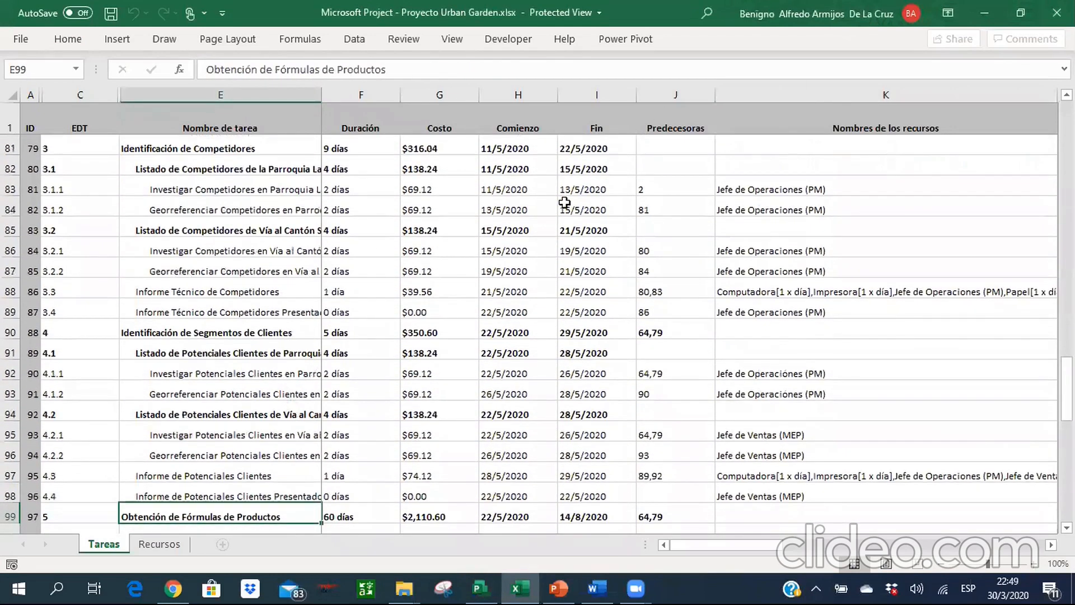
Return to Microsoft Project and set the predecessors of the Parroquia La Aurora subtasks to 2 for row 81 and 81 for row 82.
key("alt+Tab")
key("Up")
key("Up")
key("Up")
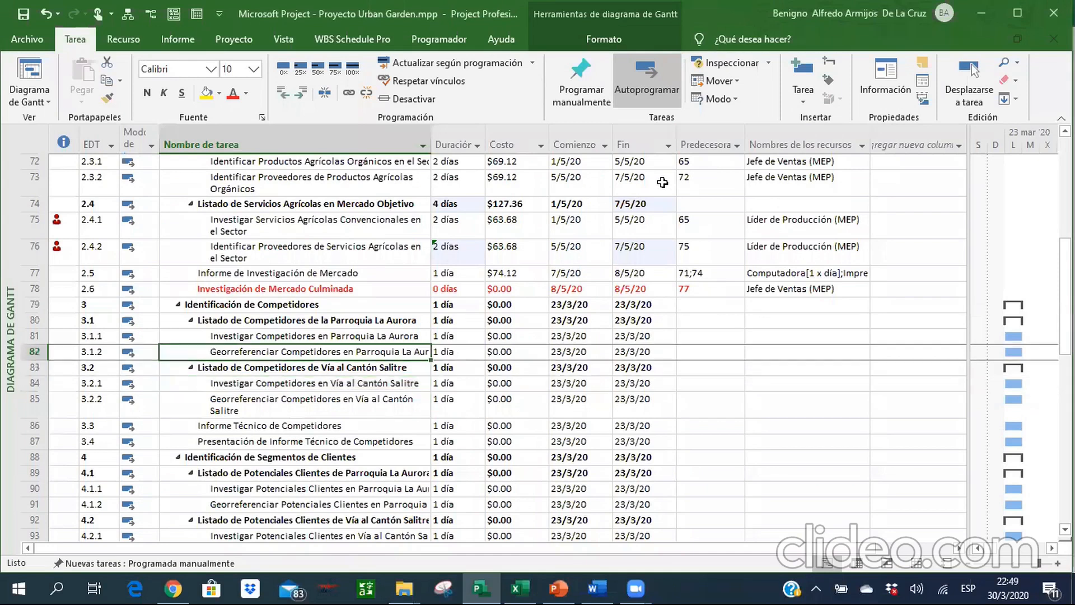
key("Right")
key("Right")
key("Right")
key("Right")
key("Right")
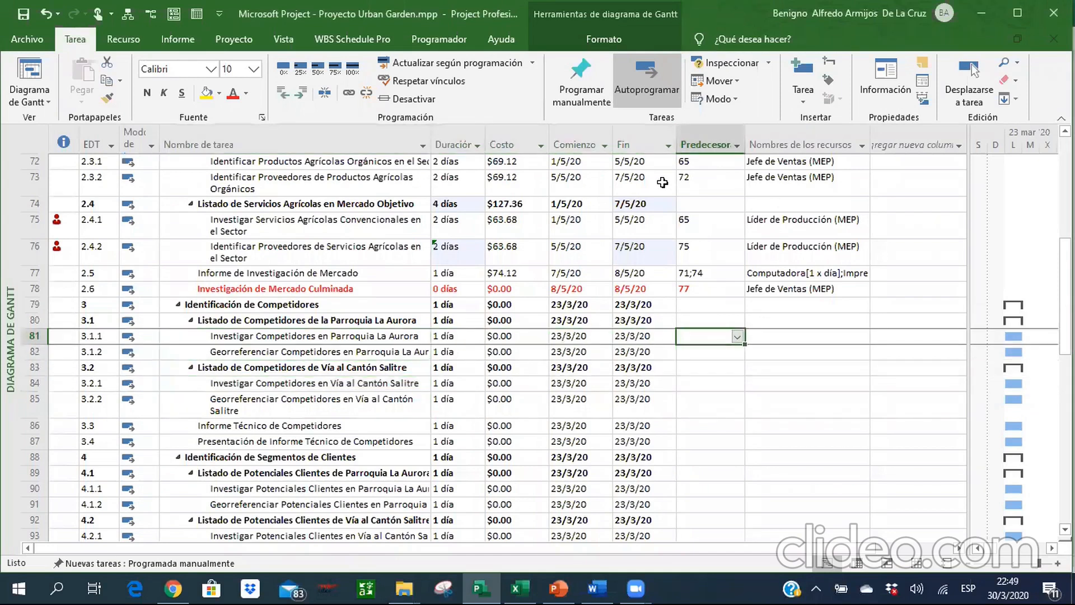
type("2")
key("Return")
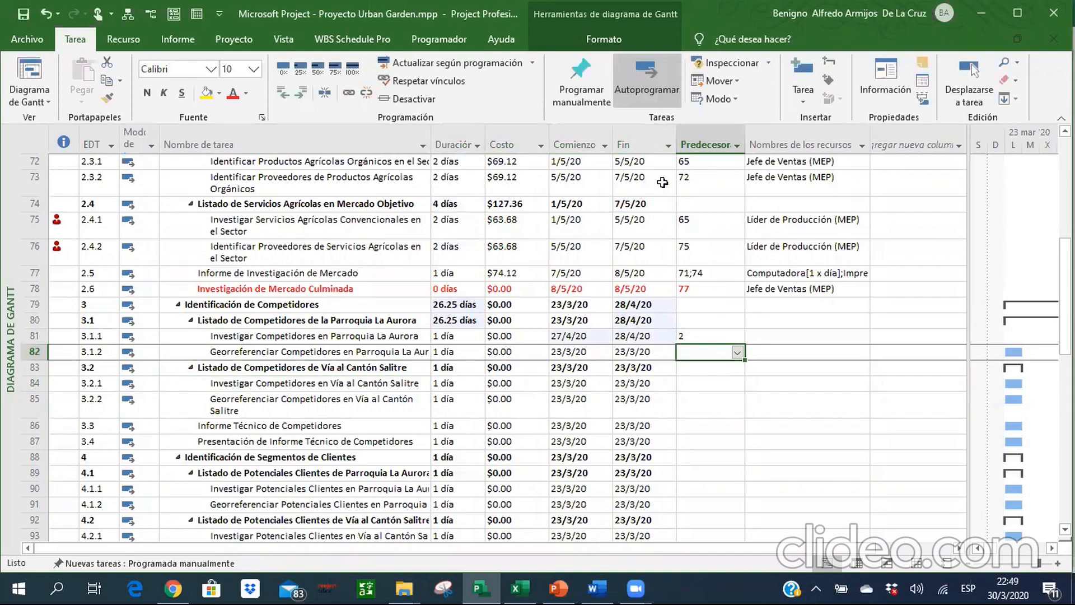
type("81")
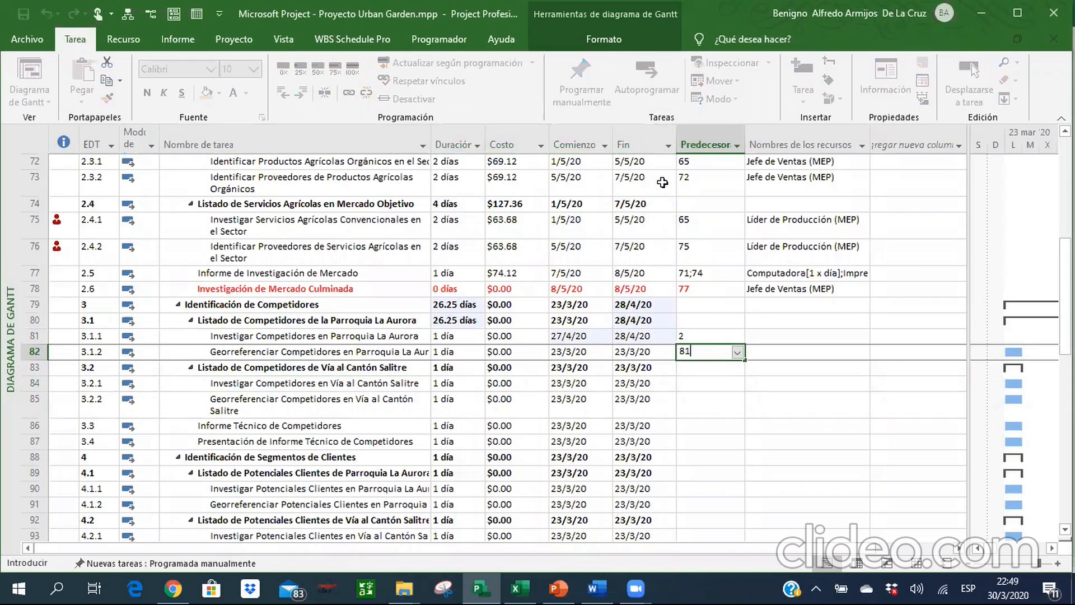
key("Return")
key("Return")
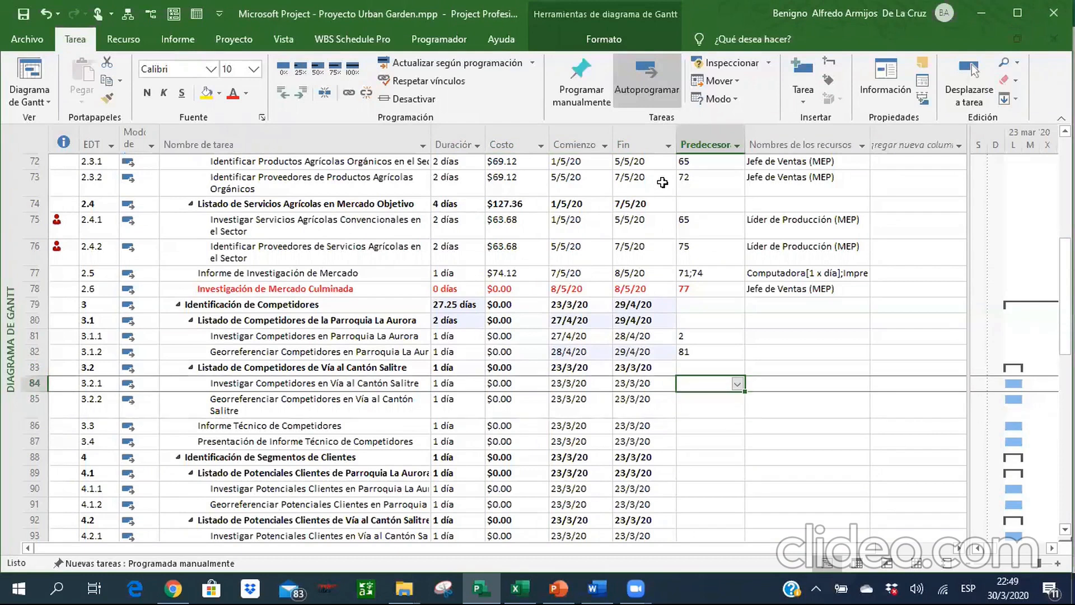
Set the predecessors of the Vía al Cantón Salitre competitor subtasks to 80 for row 84 and 84 for row 85.
type("80")
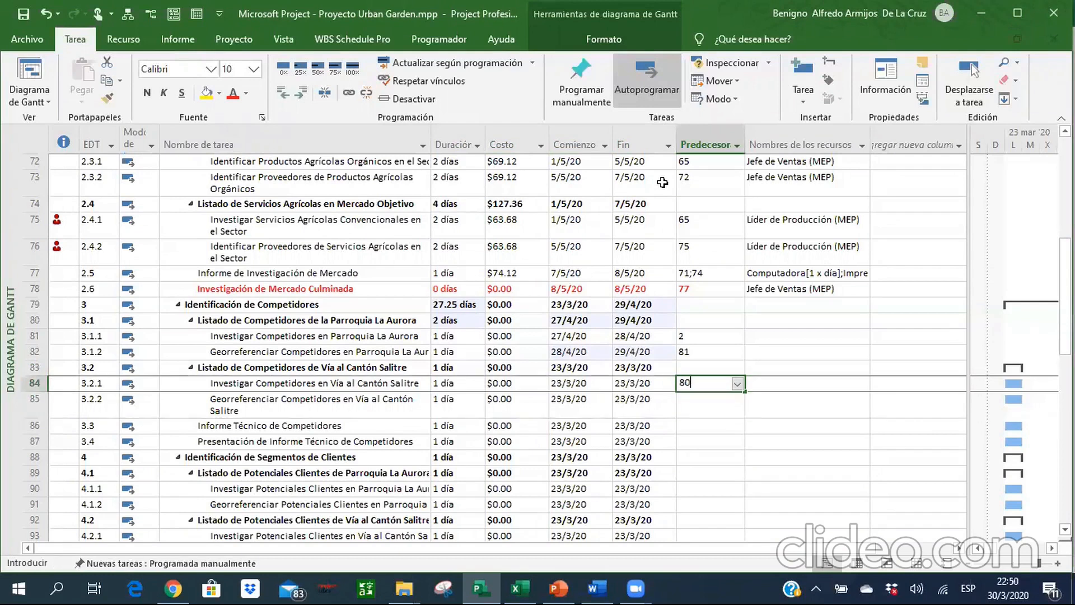
key("Return")
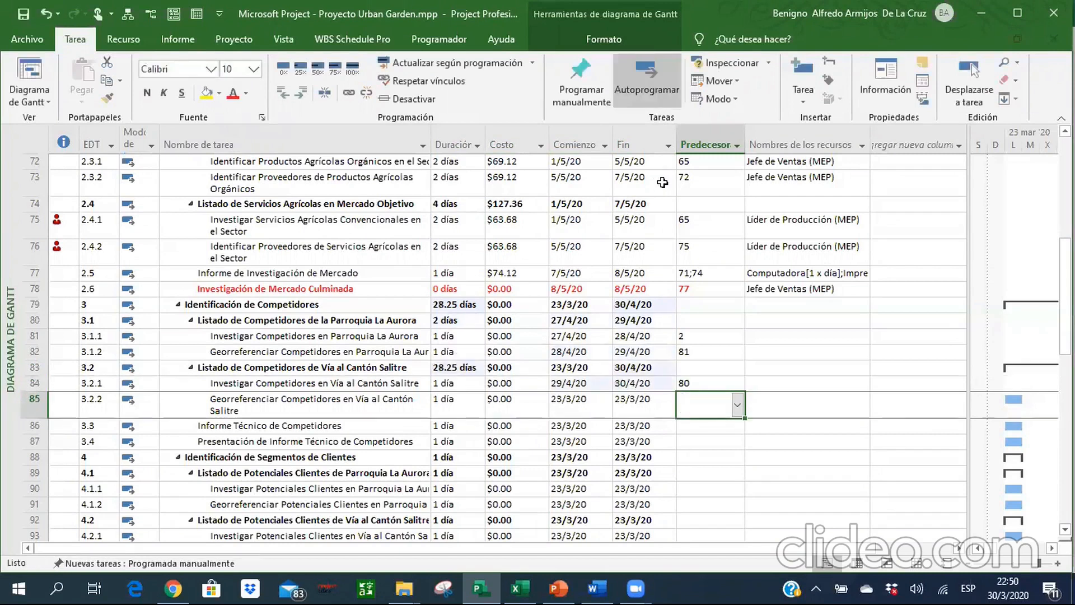
type("84")
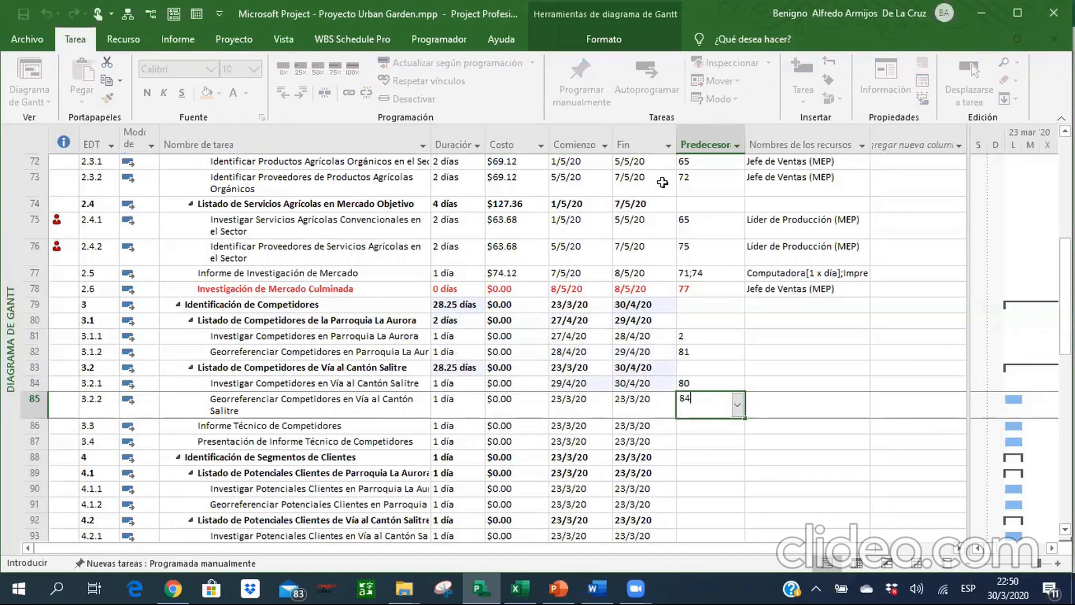
key("Return")
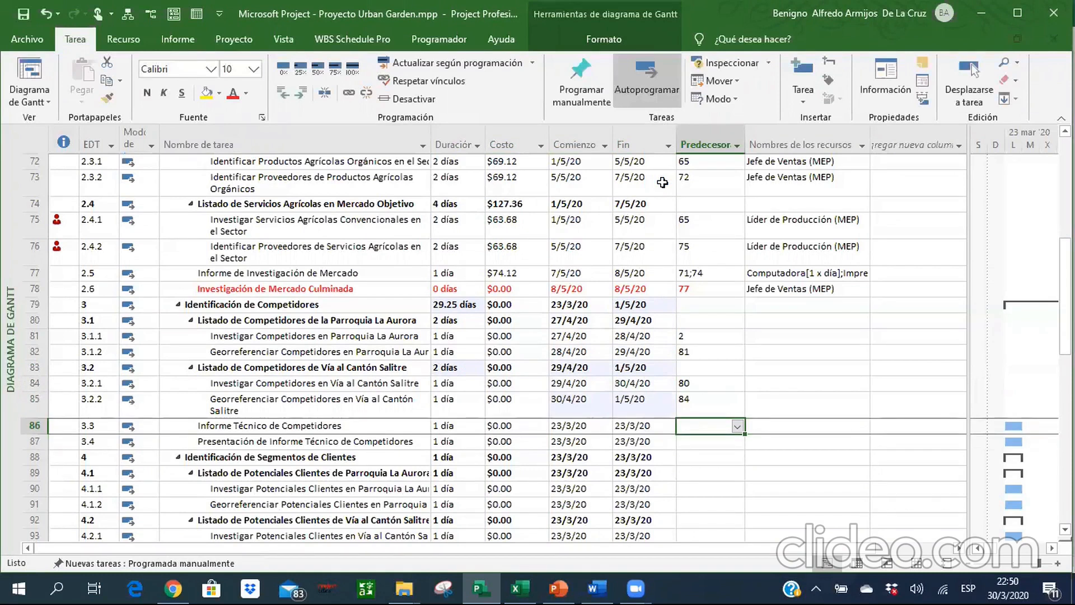
Set the predecessors of Informe Técnico de Competidores in row 86 to 80;84.
type("8")
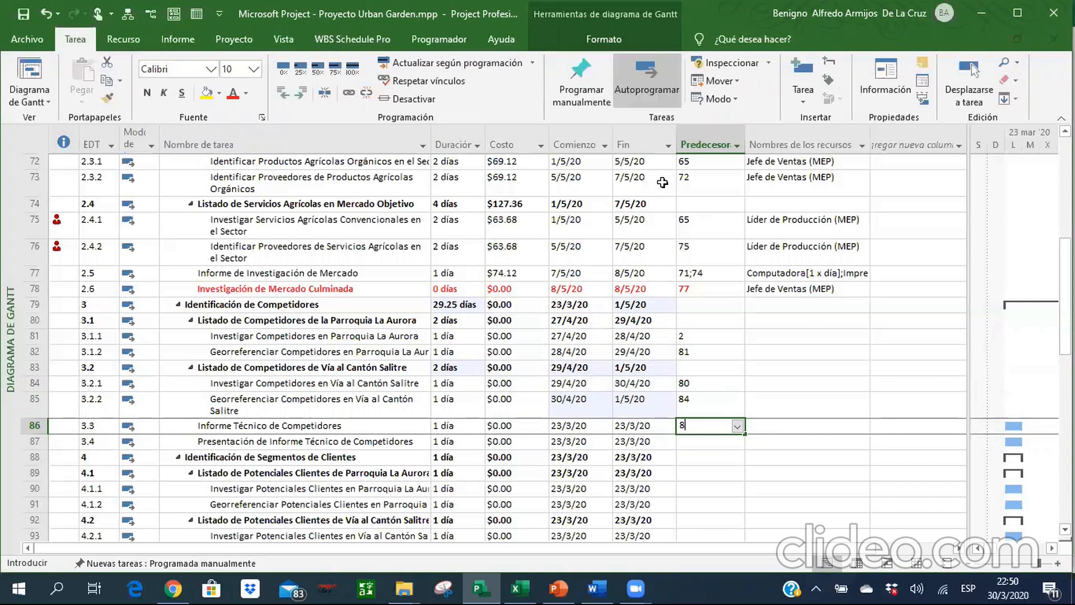
type("0;84")
key("Return")
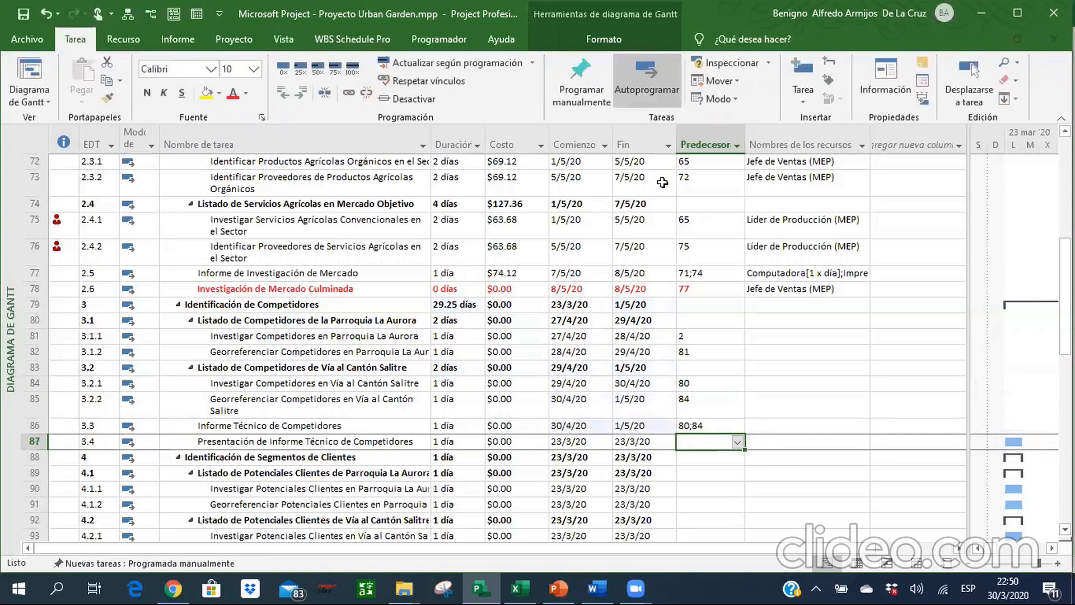
Rename the task in row 87 as "Informe Técnico de Competidores Realizado".
key("Left")
key("Left")
key("Left")
key("Left")
key("Left")
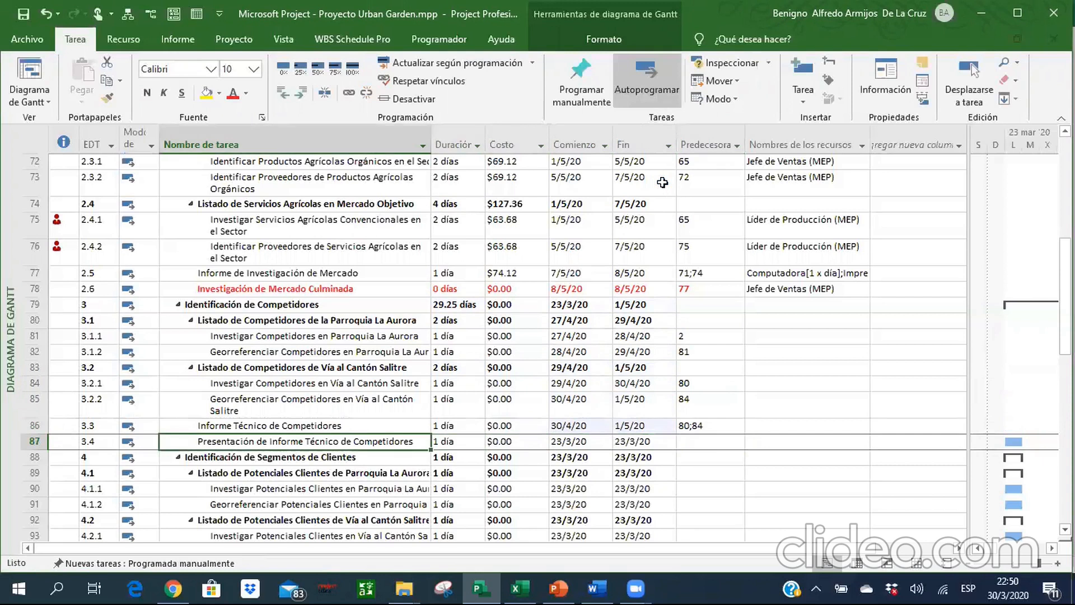
type("Informe Técnico de Competidores")
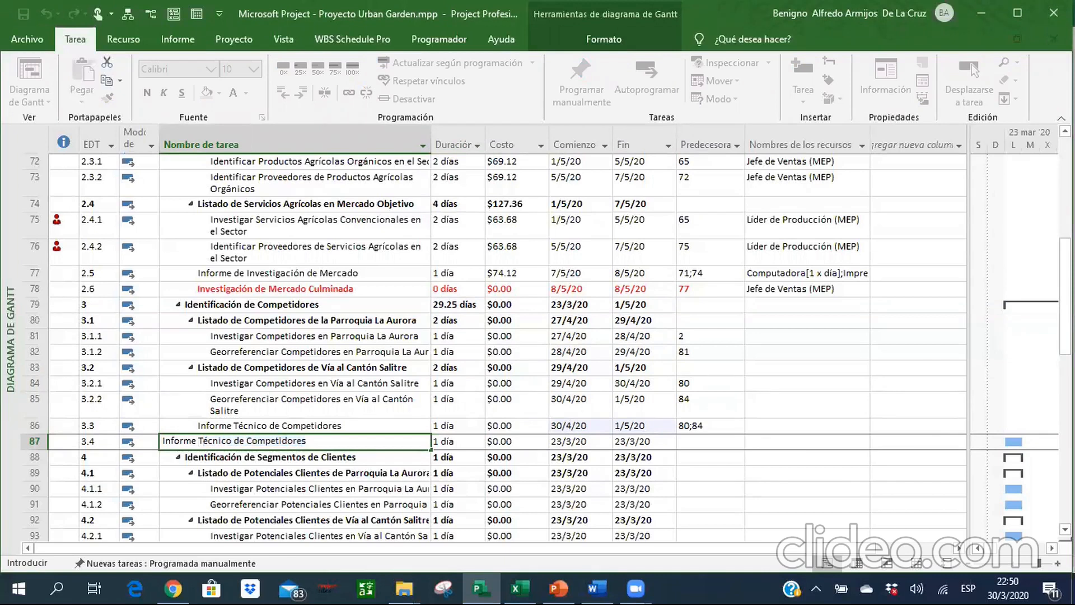
type(" Realiza")
type("do")
key("Return")
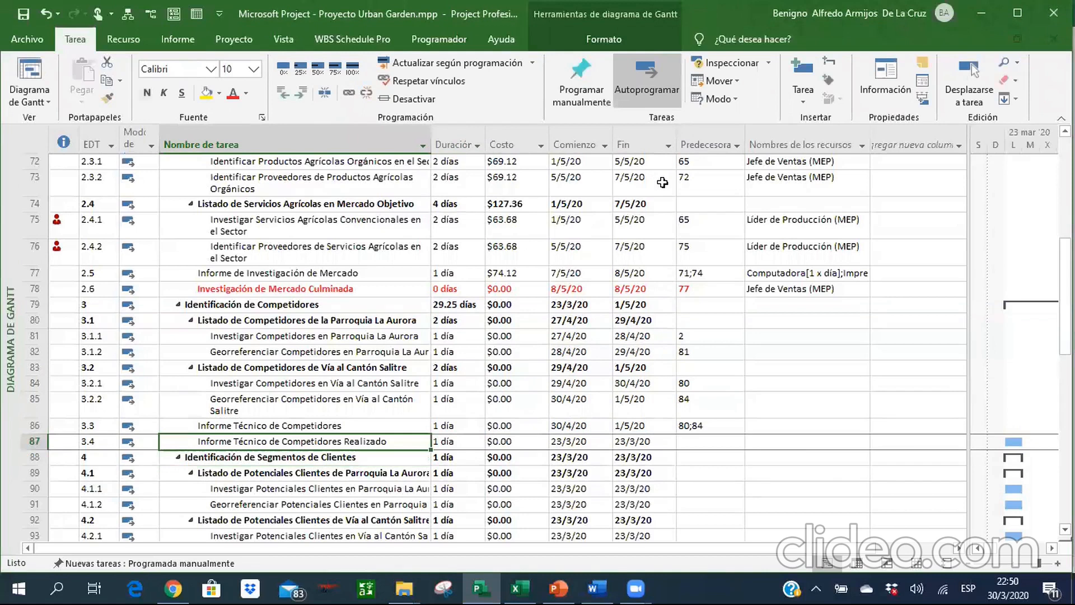
Make row 87 a milestone with a duration of 0 days and link it to predecessor 86.
key("Tab")
type("0")
key("Tab")
key("Tab")
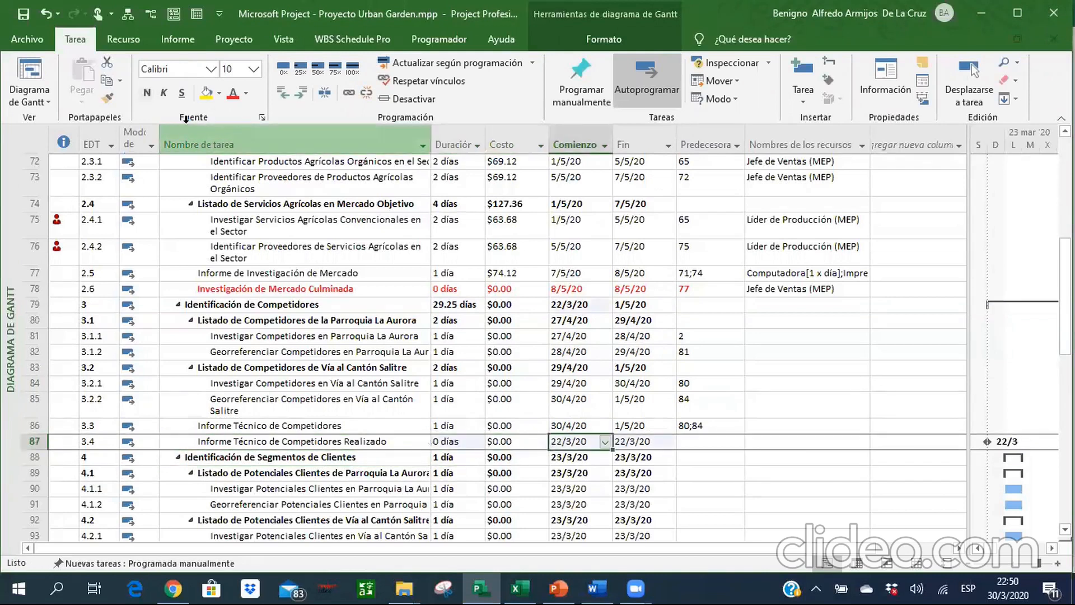
key("Tab")
key("Tab")
type("86")
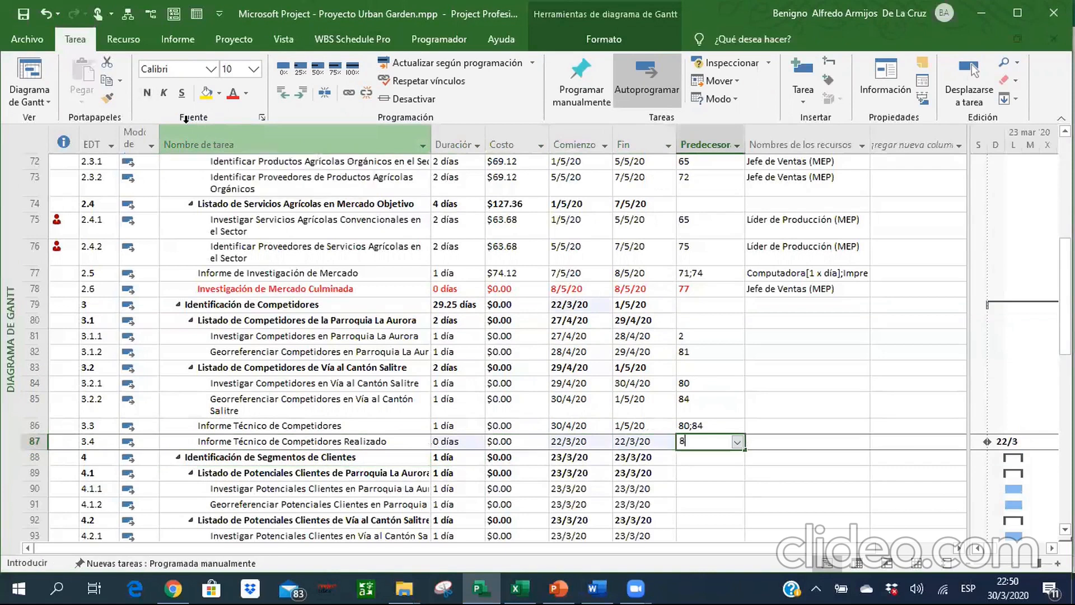
key("Return")
Format the milestone in row 87 in bold red from its task name through its predecessor.
key("Up")
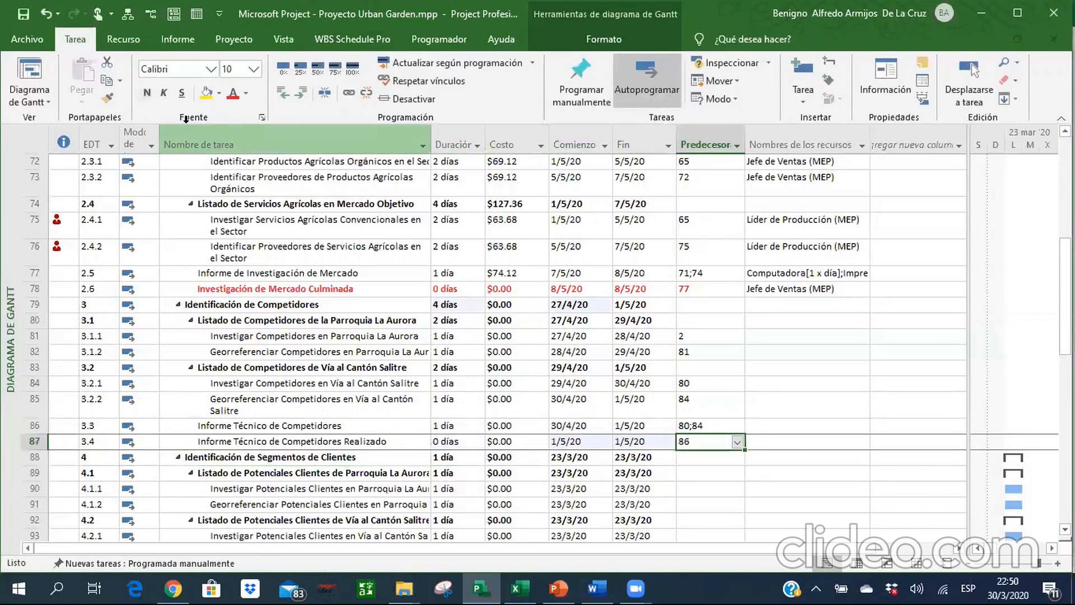
key("Left")
key("Left")
key("Left")
key("Left")
key("Left")
key("Left")
key("Right")
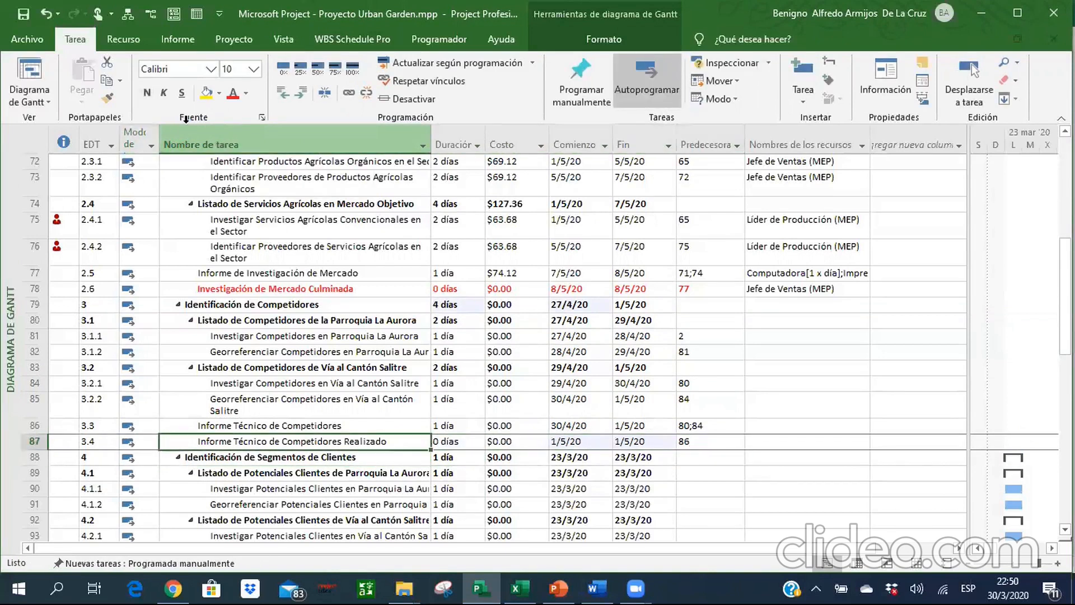
key("shift+Right")
key("shift+Right")
key("shift+Right")
key("shift+Right")
key("shift+Right")
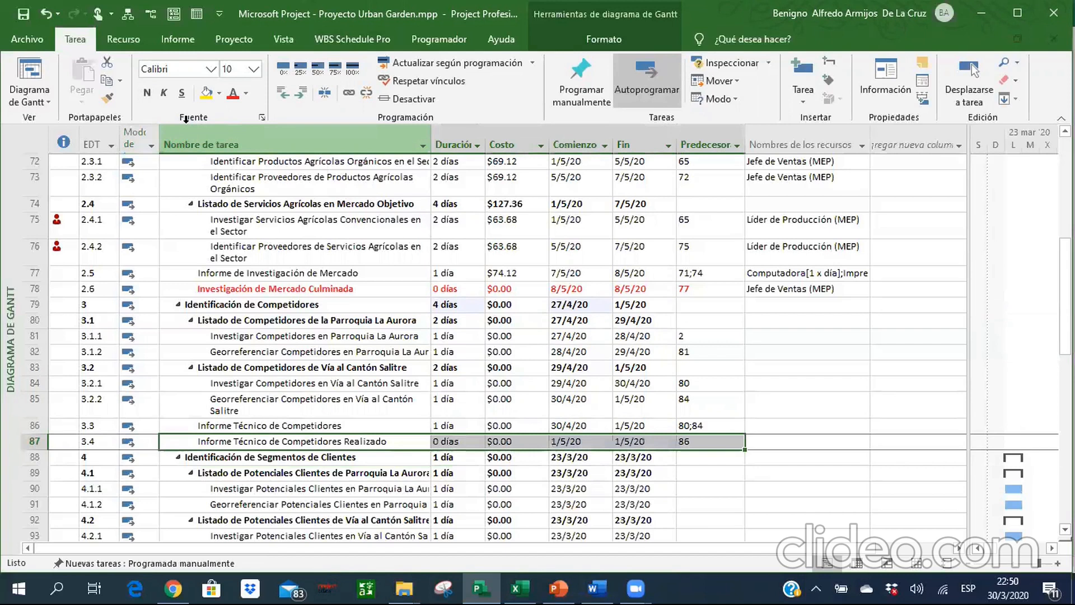
left_click(233, 93)
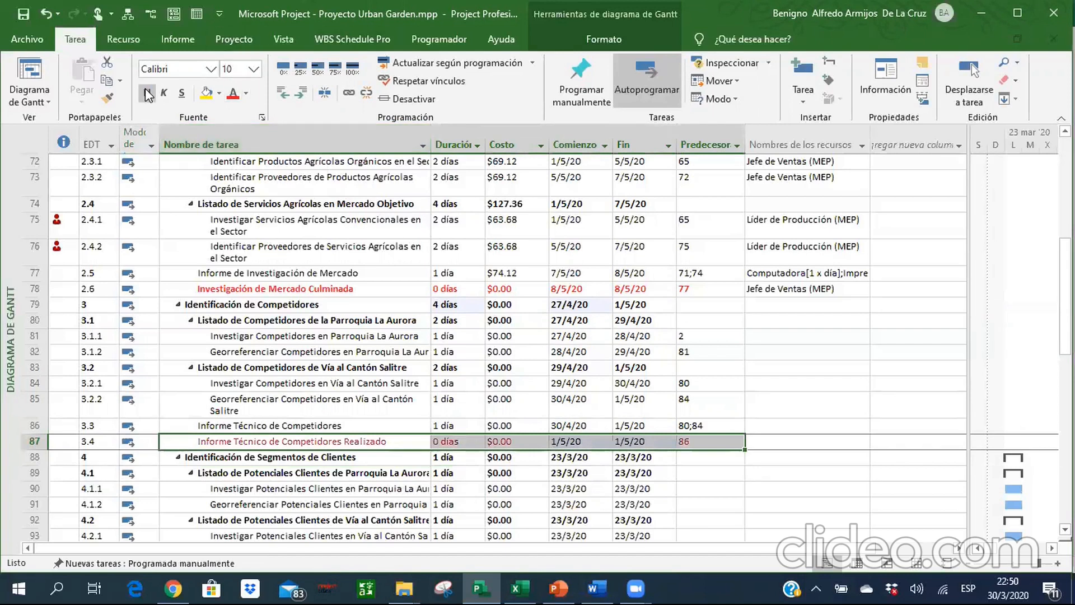
Review the durations and predecessor links of the Identificación de Competidores tasks down to summary row 88.
left_click(298, 420)
key("Right")
key("Up")
key("Up")
key("Up")
key("Up")
key("Up")
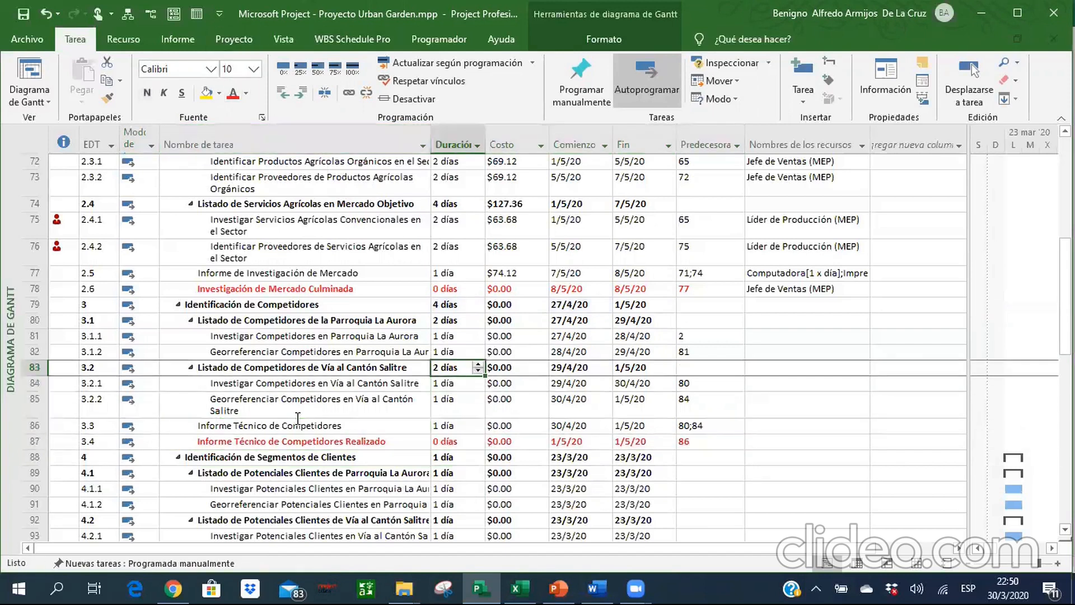
key("Right")
key("Right")
key("Right")
key("Right")
key("Down")
key("Down")
key("Down")
key("Down")
key("Down")
key("Down")
key("Down")
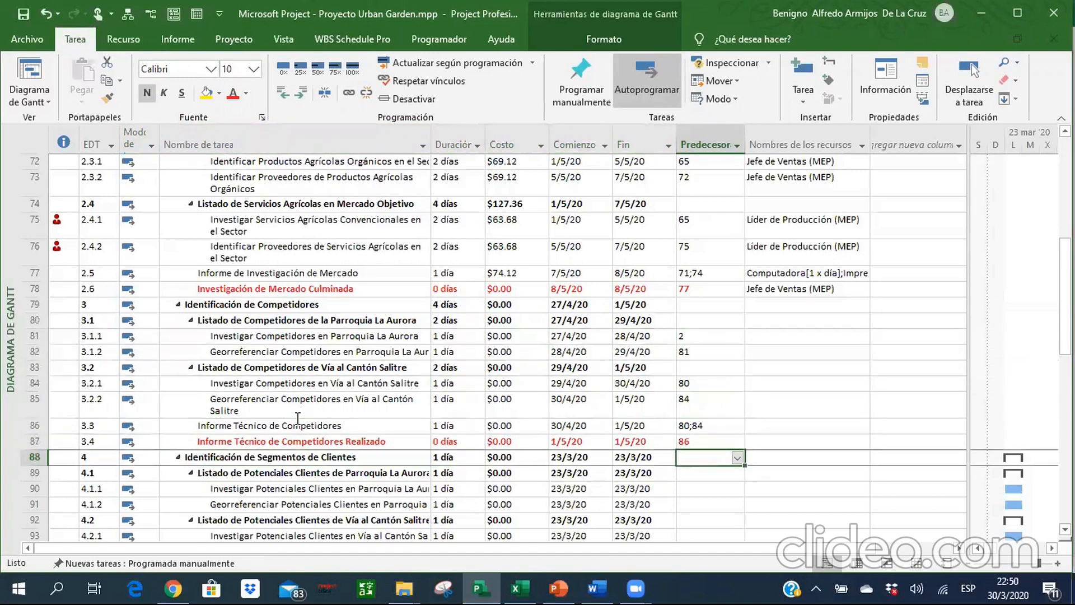
Set the durations of the Parroquia La Aurora competitor subtasks in rows 81 and 82 to 2 days each.
key("Up")
key("Left")
key("Left")
key("Left")
key("Left")
key("Up")
key("Up")
key("Up")
key("Up")
key("Up")
key("Up")
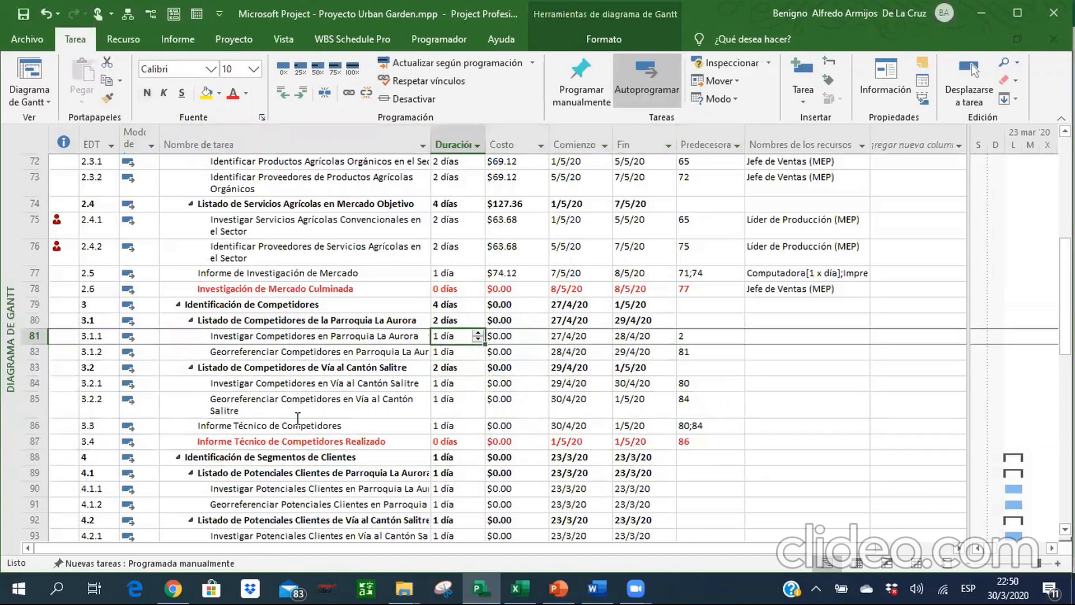
type("2")
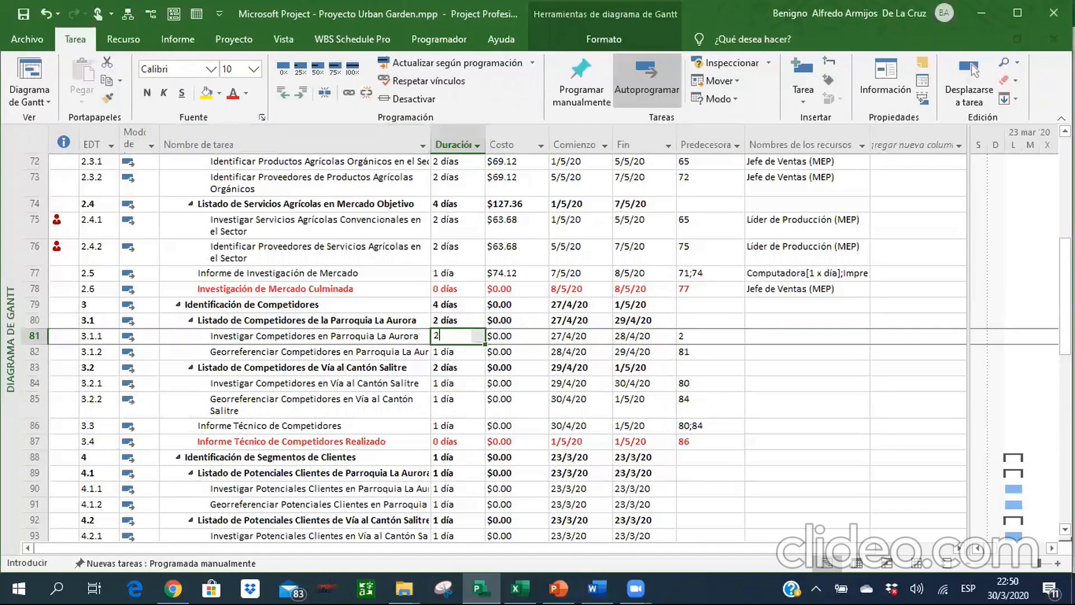
key("Return")
type("2")
key("Return")
Set the durations of the Vía al Cantón Salitre competitor subtasks in rows 84 and 85 to 2 days each.
key("Down")
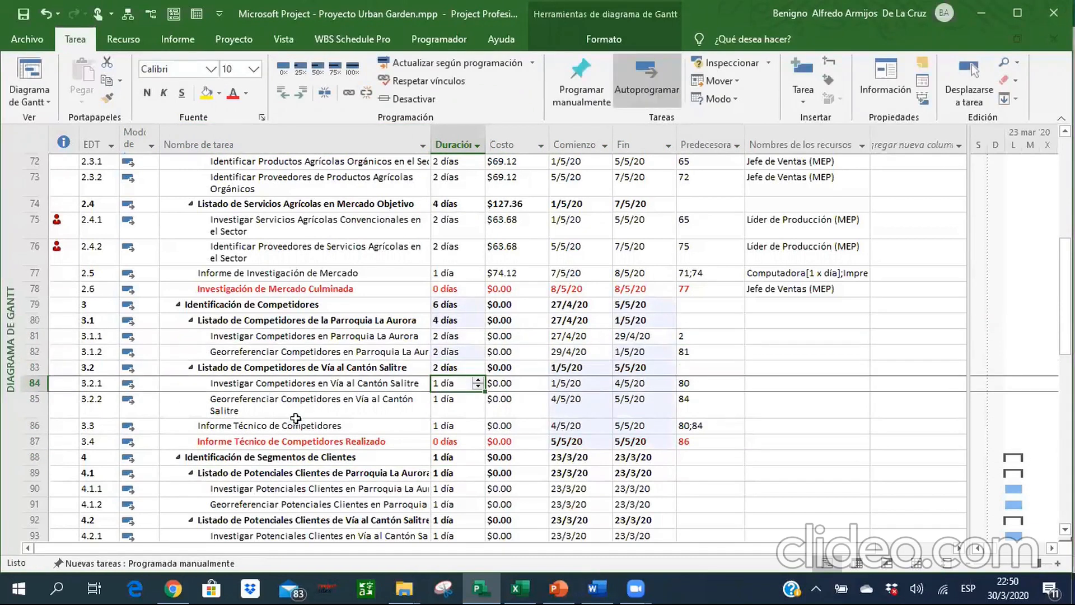
type("2")
key("Return")
type("2")
key("Return")
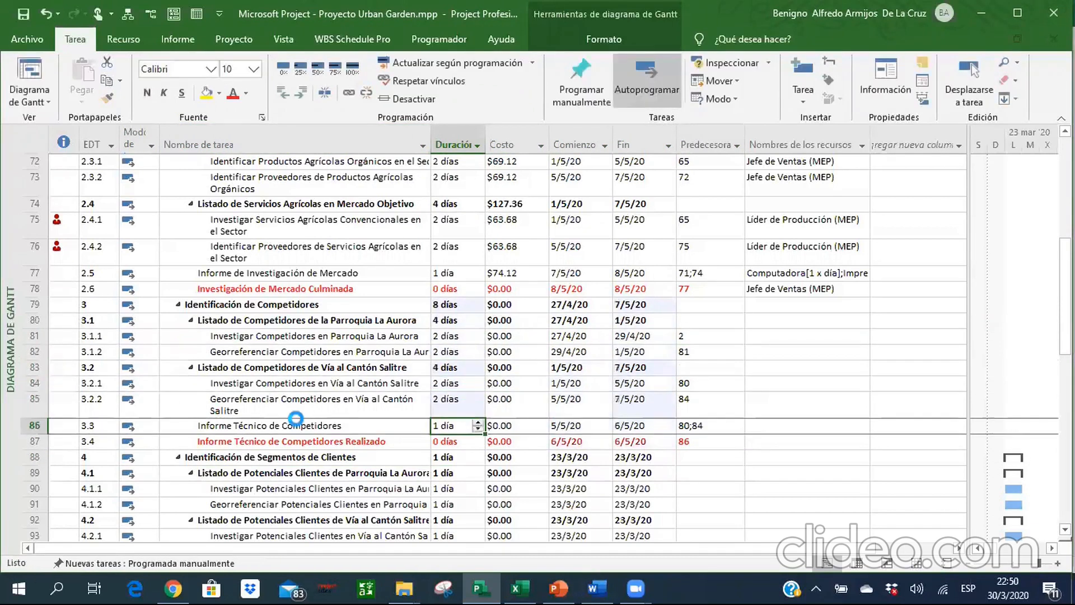
key("Up")
key("Up")
key("Up")
key("Up")
key("Up")
key("Up")
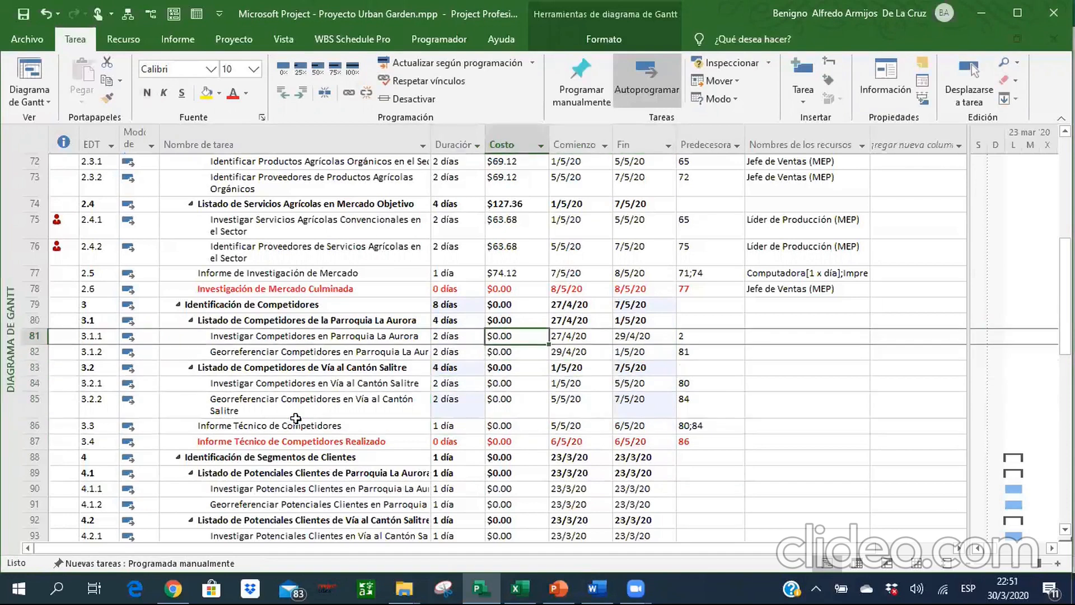
Assign Jefe de Operaciones (PM) to the Parroquia La Aurora competitor subtasks in rows 81 and 82, following the Excel reference.
key("Right")
key("Right")
key("Right")
key("Right")
key("Right")
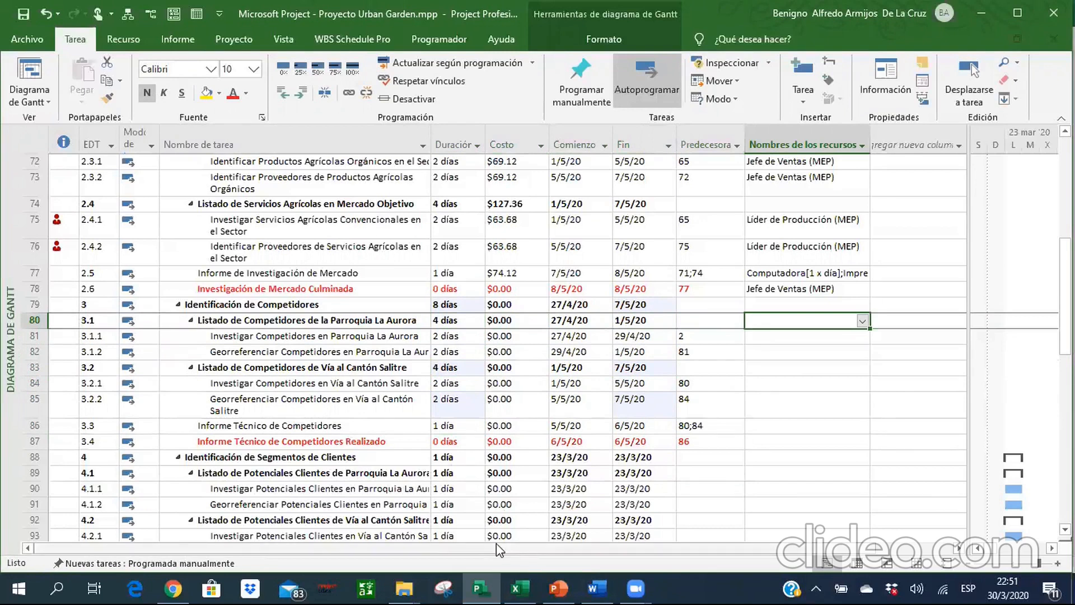
key("alt+Tab")
left_click(289, 376)
key("Down")
key("Down")
key("Up")
key("Up")
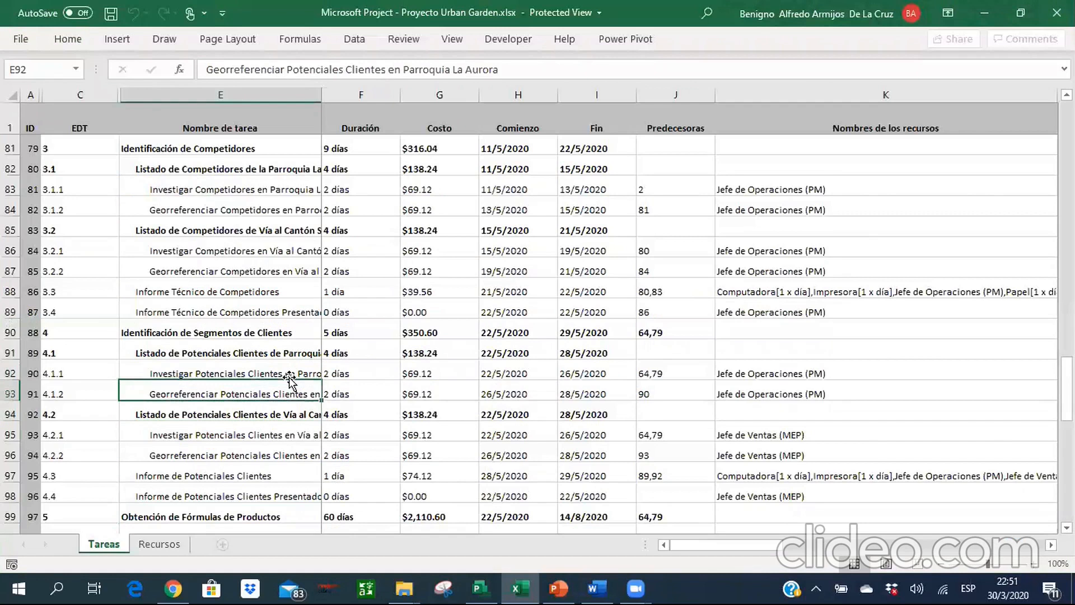
key("alt+Tab")
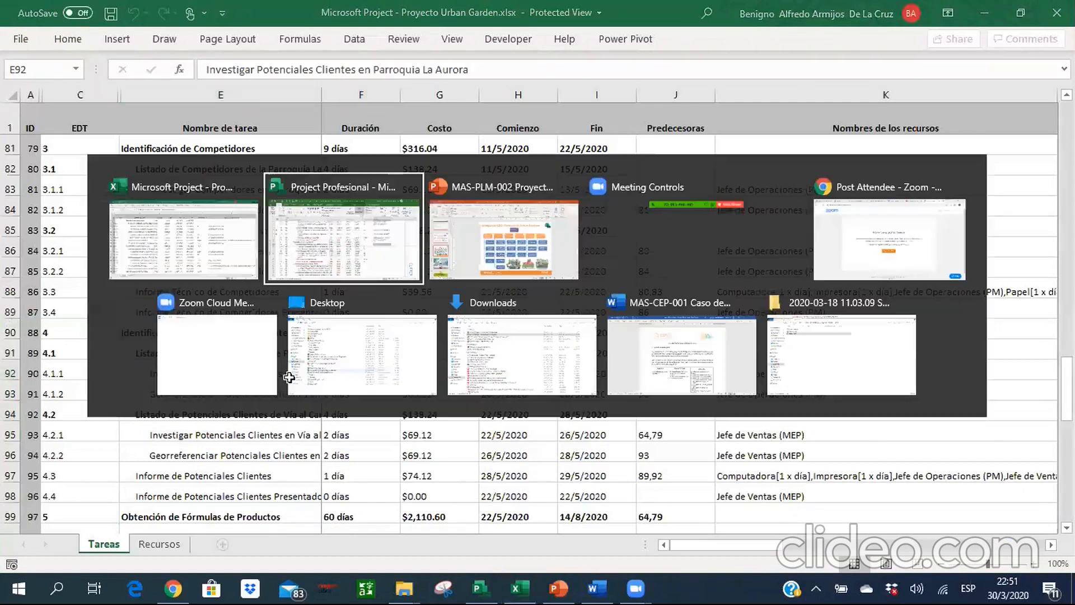
key("Down")
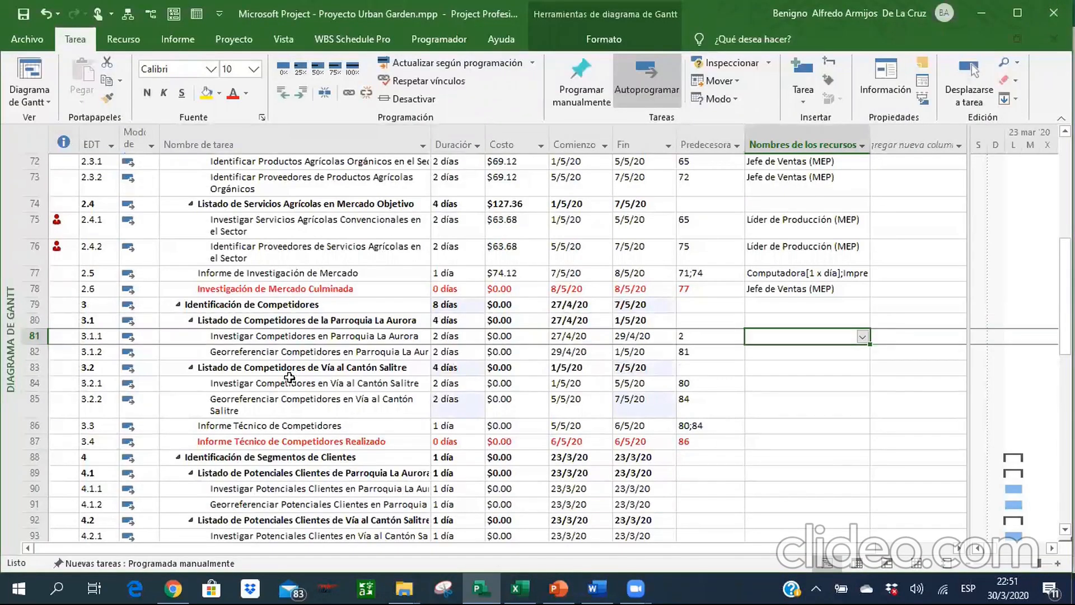
key("shift+Down")
left_click(123, 39)
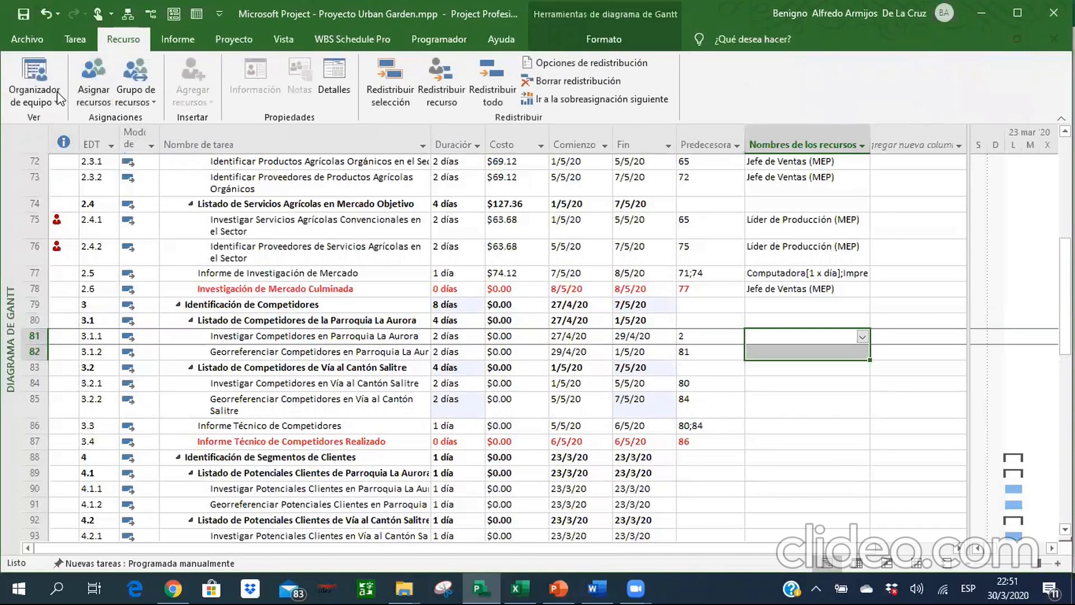
left_click(93, 84)
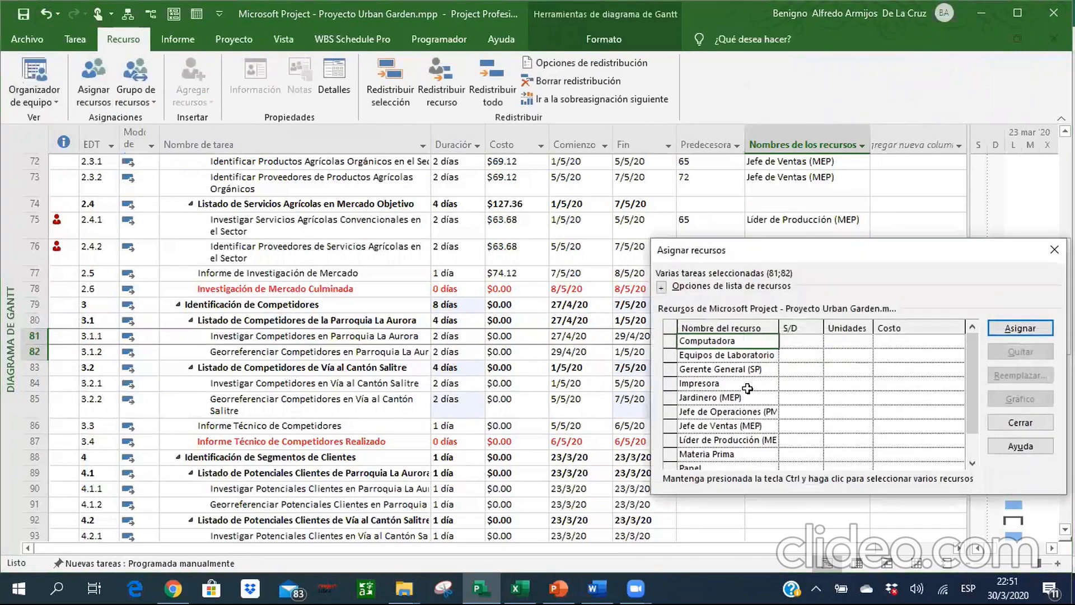
left_click(745, 412)
left_click(994, 328)
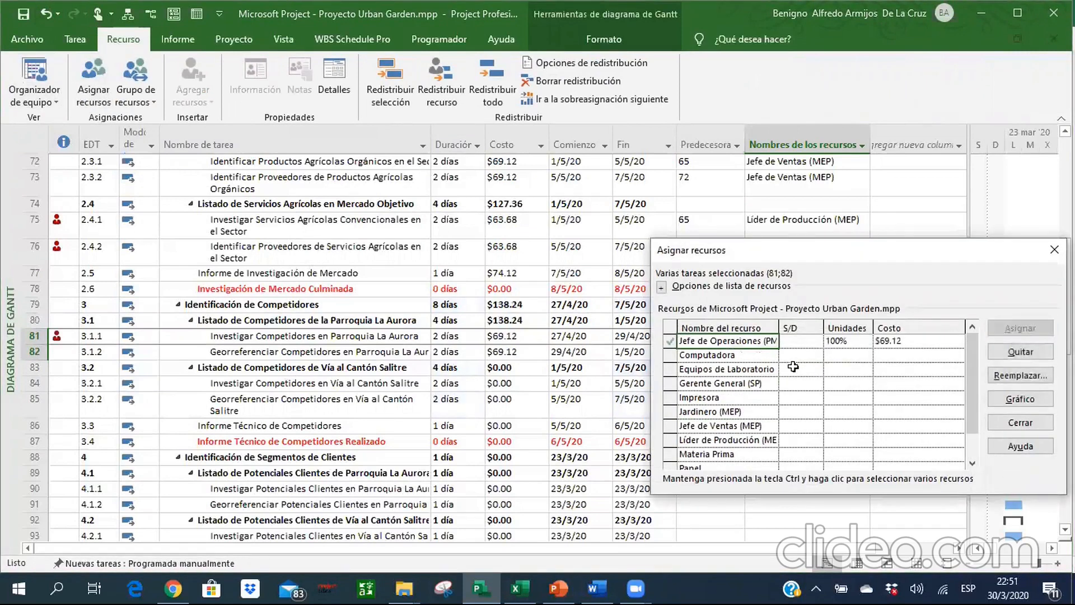
left_click(1020, 422)
Select the resource cells of rows 84 and 85 and check these competitor subtasks' predecessors and resources in the Excel reference.
key("alt+Tab")
key("Down")
key("Down")
key("Down")
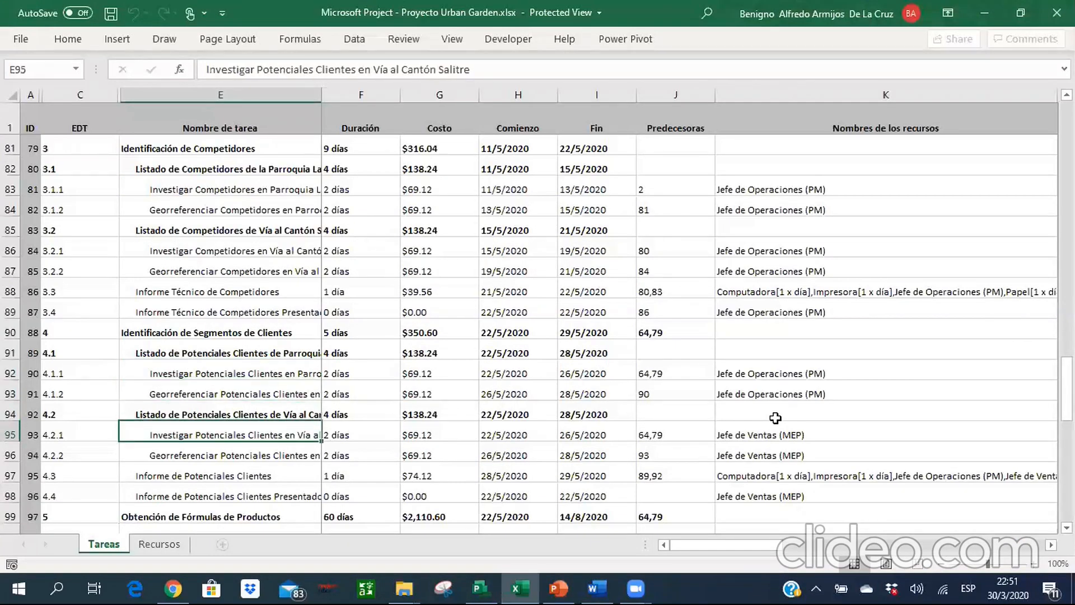
key("alt+Tab")
key("Down")
key("Down")
key("shift+Down")
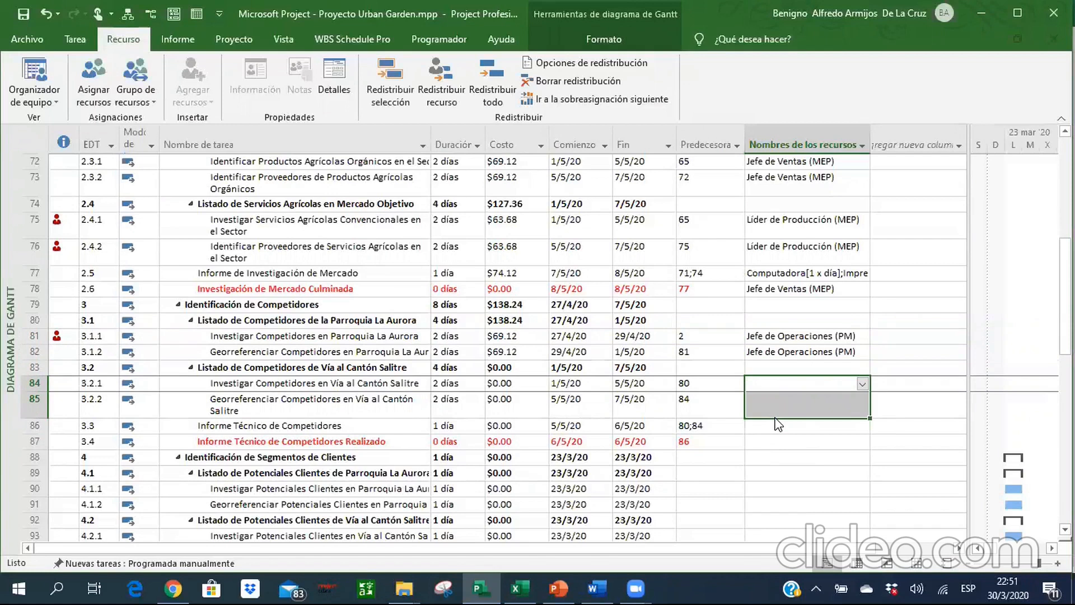
key("alt+Tab")
key("Up")
key("Up")
key("Up")
key("Up")
key("Up")
key("Up")
key("Up")
key("Up")
key("Up")
key("Up")
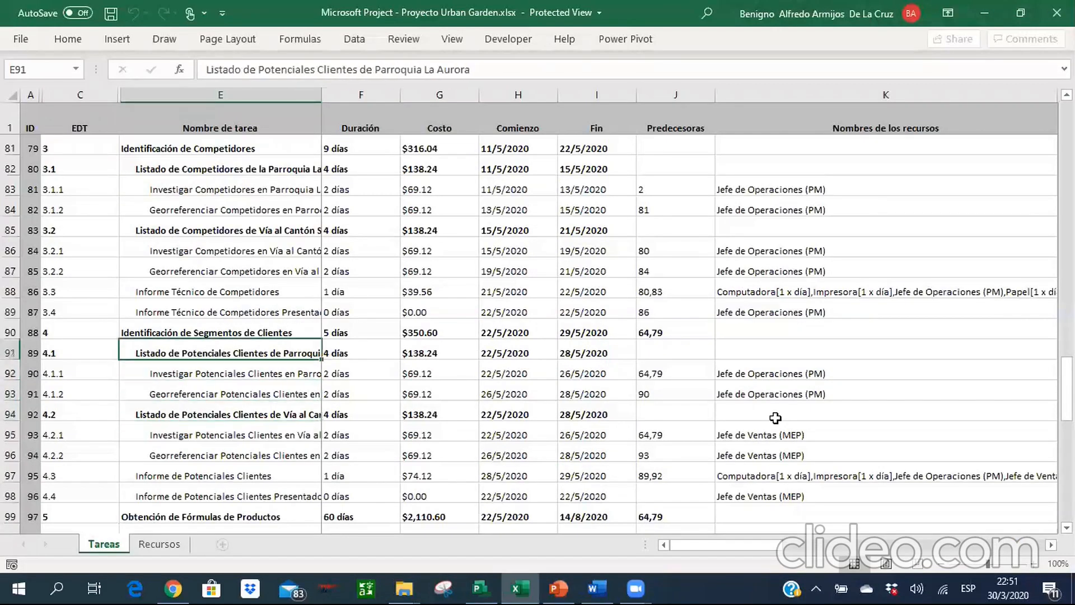
key("Up")
key("Down")
key("Down")
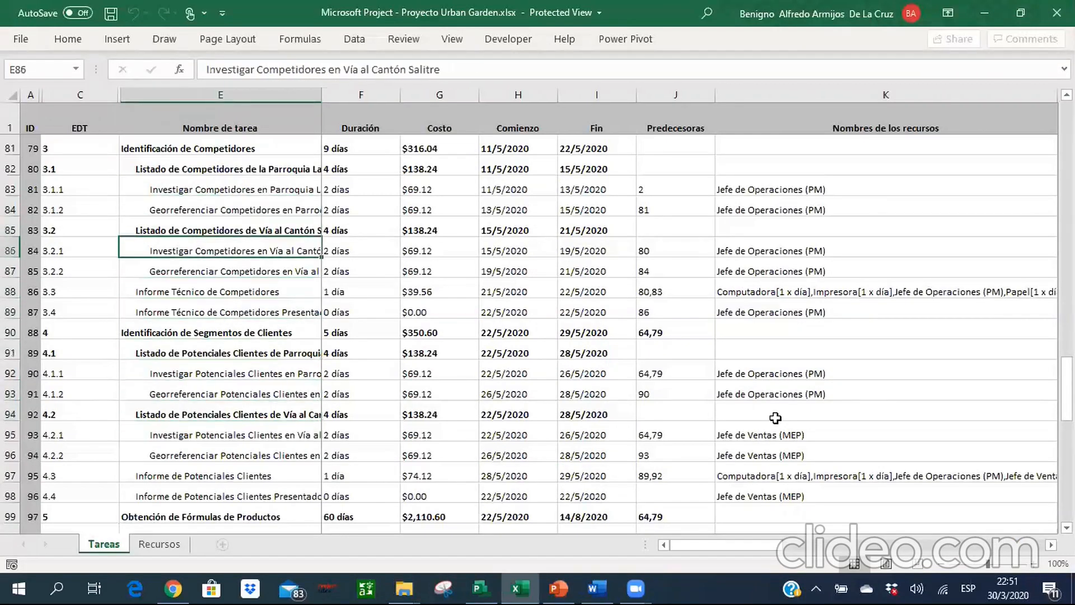
key("Right")
key("Up")
key("Up")
key("Up")
key("Up")
key("Up")
key("Up")
key("Up")
key("Up")
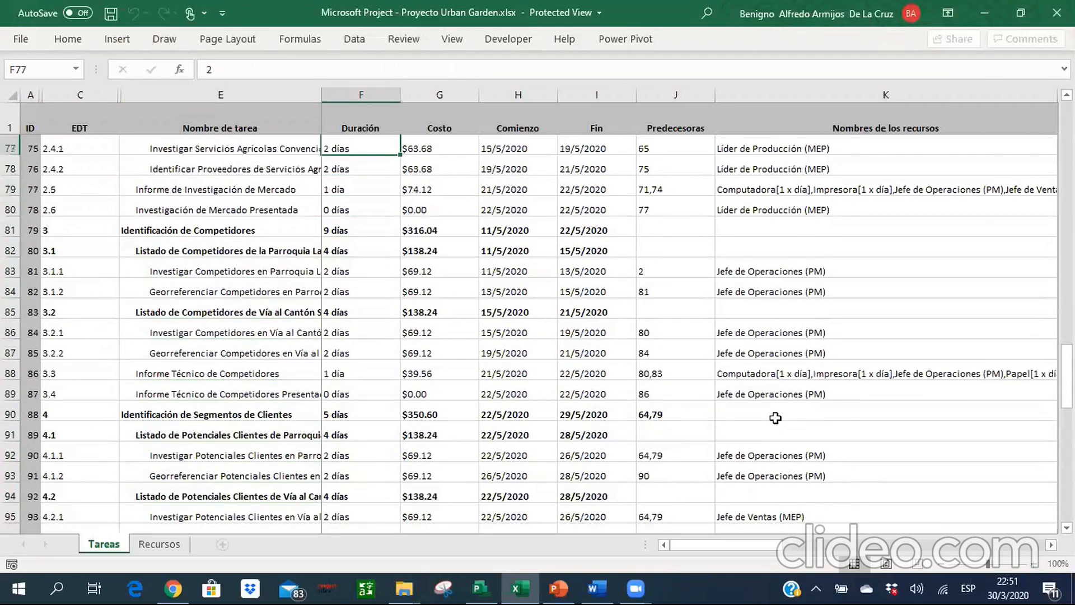
key("Down")
key("Down")
key("Left")
key("Down")
key("Down")
key("Down")
key("Down")
key("Right")
key("Right")
key("Right")
key("Right")
key("alt+Tab")
key("Up")
key("Up")
key("Down")
key("Down")
key("alt+Tab")
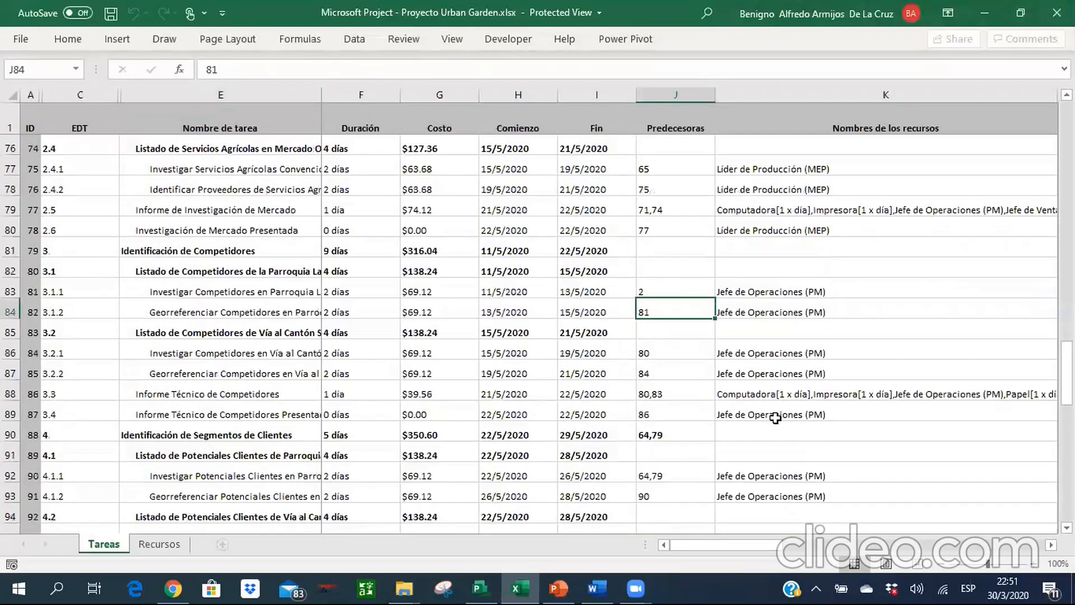
key("alt+Tab")
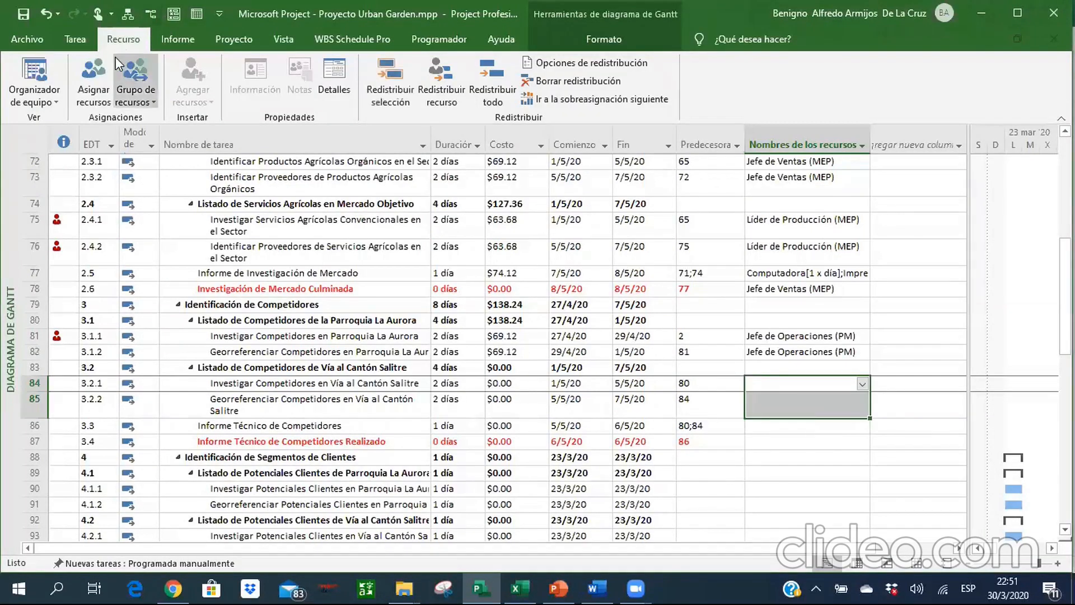
Assign Jefe de Operaciones (PM) to the Vía al Cantón Salitre competitor subtasks in rows 84 and 85.
left_click(101, 67)
double_click(743, 412)
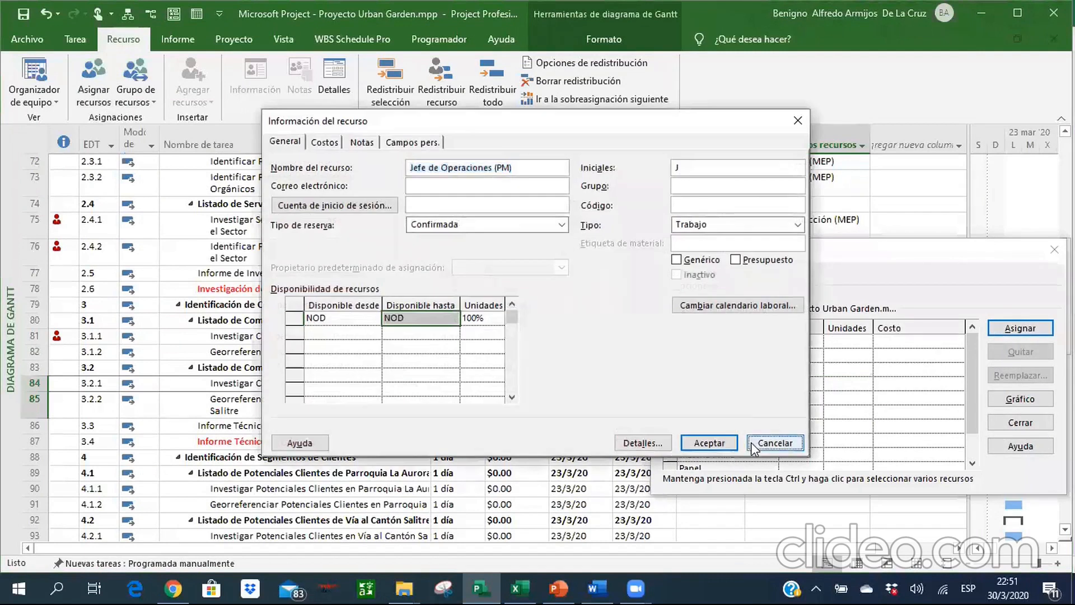
left_click(751, 442)
left_click(1013, 330)
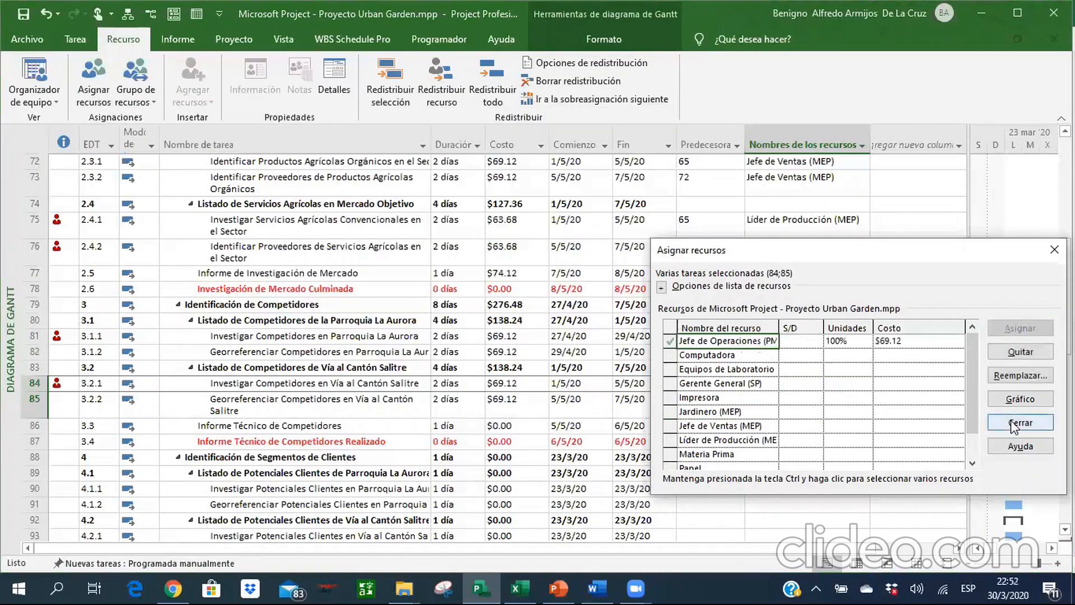
left_click(1012, 425)
Assign Computadora, Impresora, Papel and Jefe de Operaciones (PM) to the report in row 86, and Jefe de Operaciones (PM) to the milestone in row 87.
key("Down")
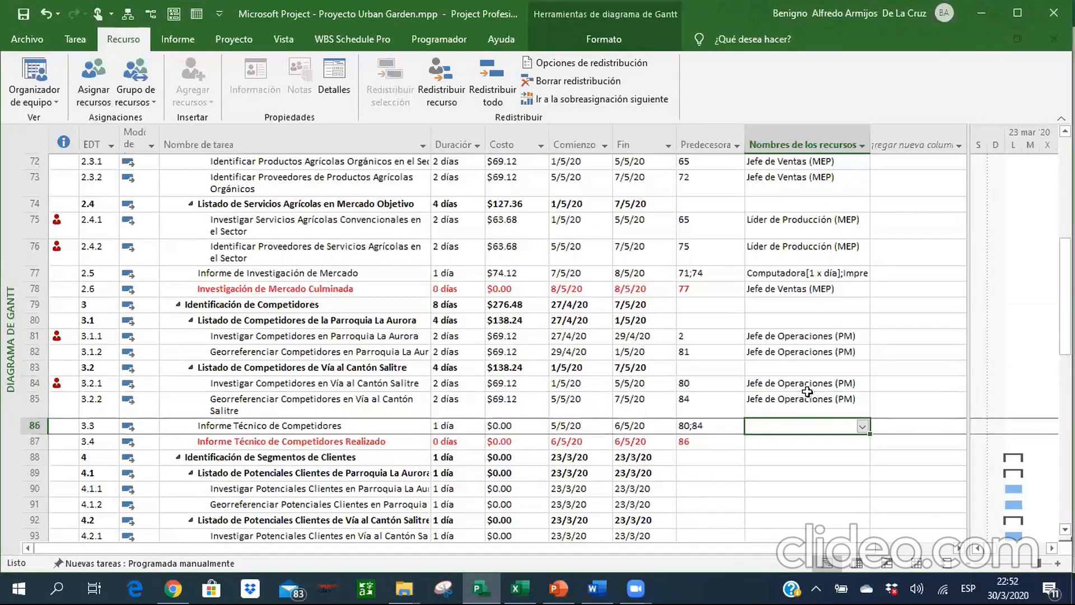
key("alt+Tab")
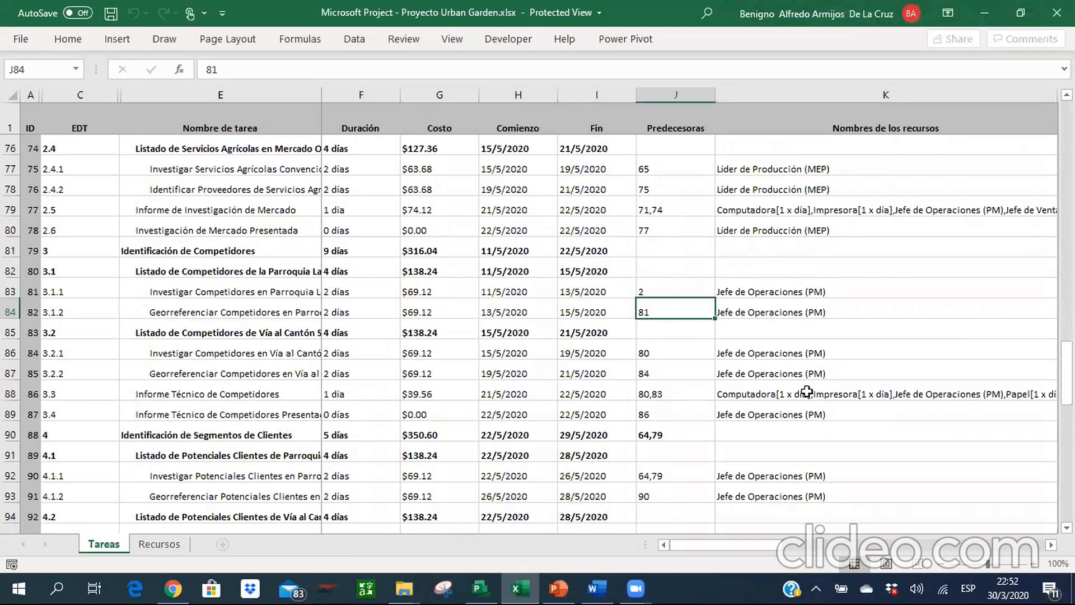
key("alt+Tab")
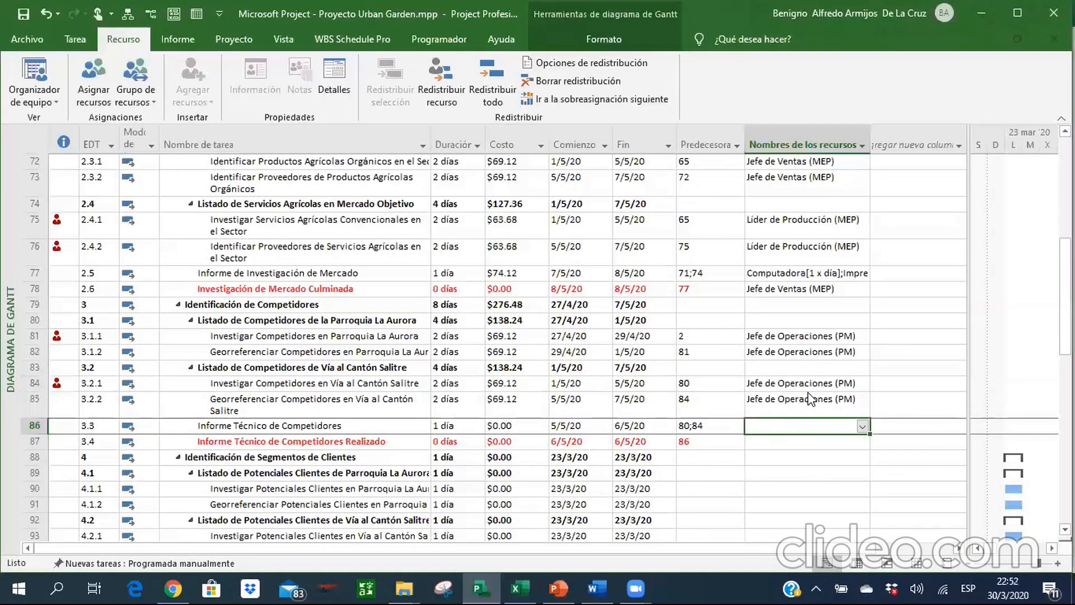
left_click(861, 425)
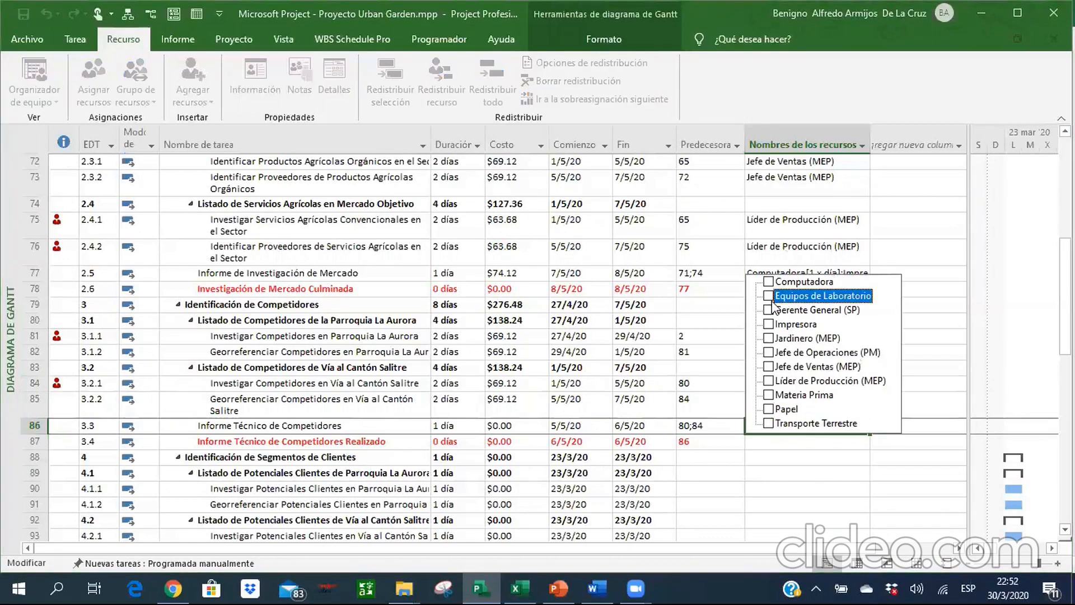
left_click(769, 281)
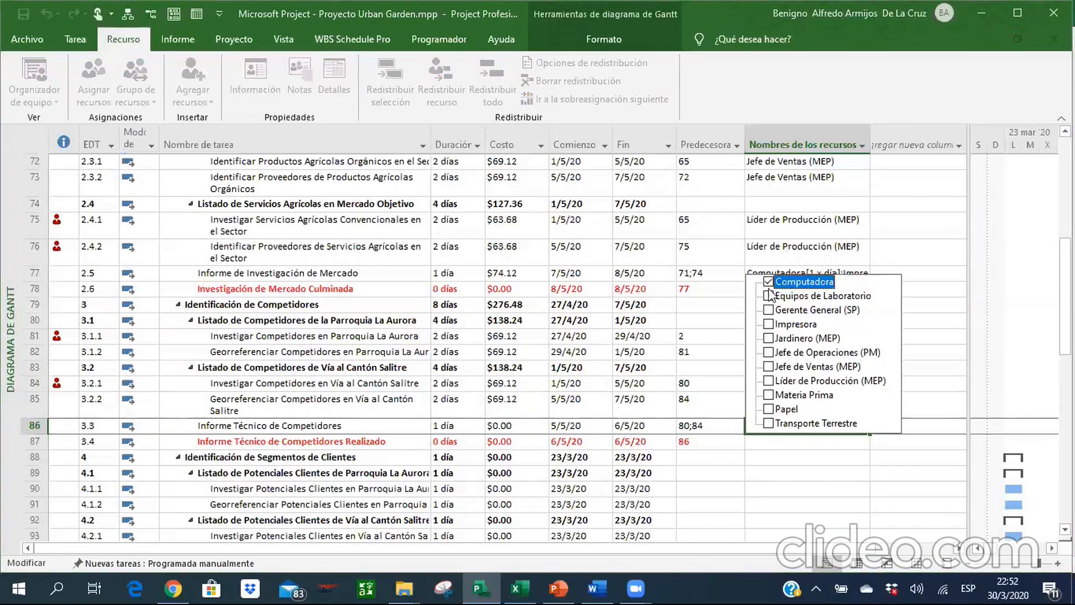
left_click(769, 324)
left_click(769, 409)
left_click(768, 352)
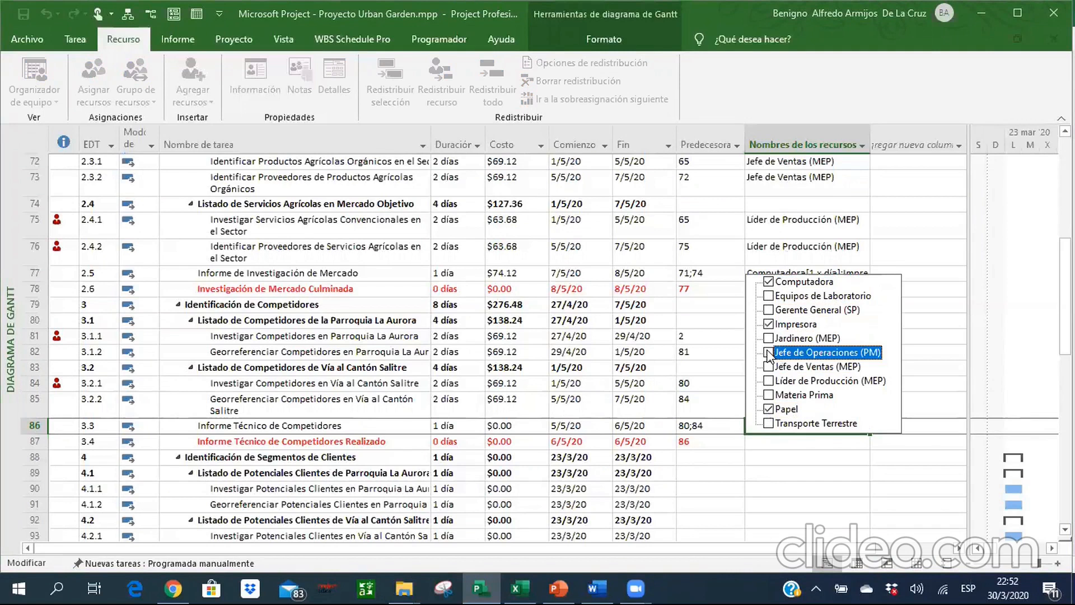
key("Return")
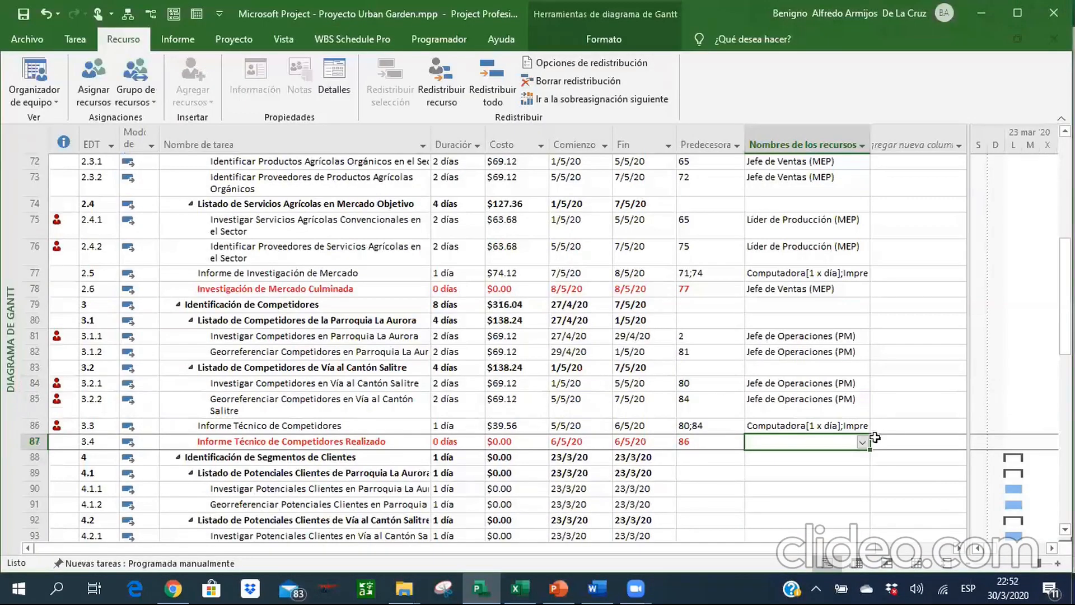
left_click(862, 442)
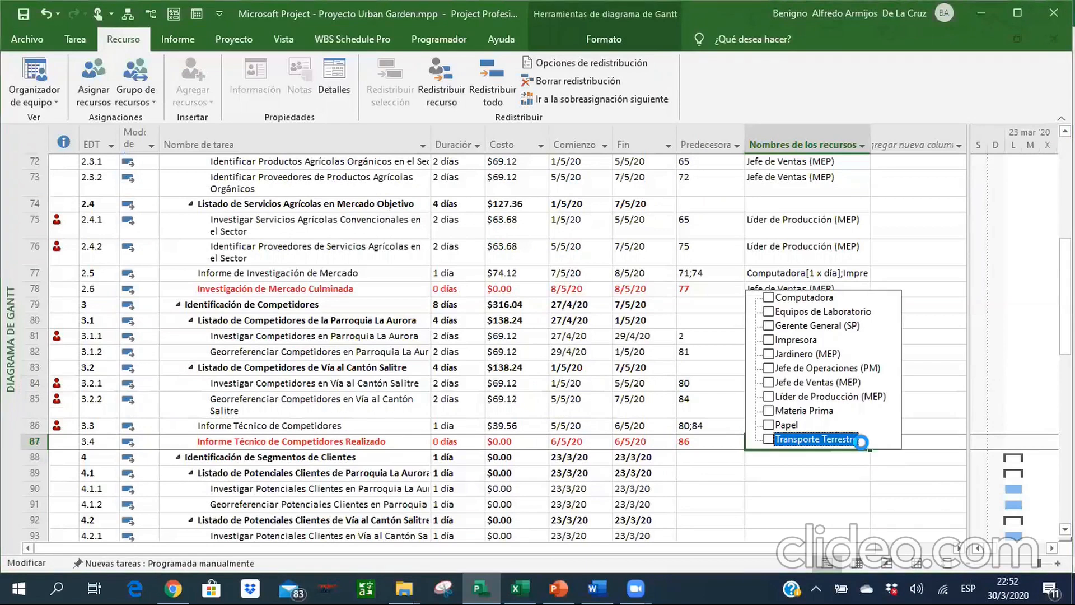
key("Return")
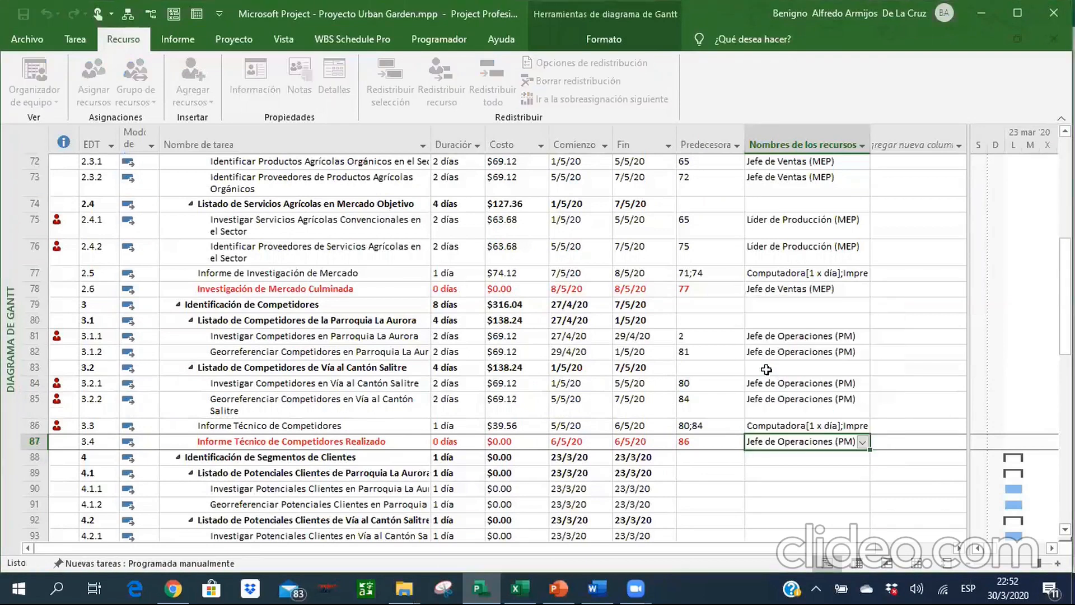
Review the dates, costs and predecessors of the Identificación de Competidores tasks back up to summary row 79.
key("Up")
key("Up")
key("Up")
key("Up")
key("Left")
key("Left")
key("Left")
key("Left")
key("Left")
key("Right")
key("Right")
key("Right")
key("Right")
key("Right")
key("Right")
key("Left")
key("Left")
key("Up")
key("Up")
key("Left")
key("Left")
key("Left")
key("Left")
key("Up")
key("Up")
key("Right")
key("Right")
key("Left")
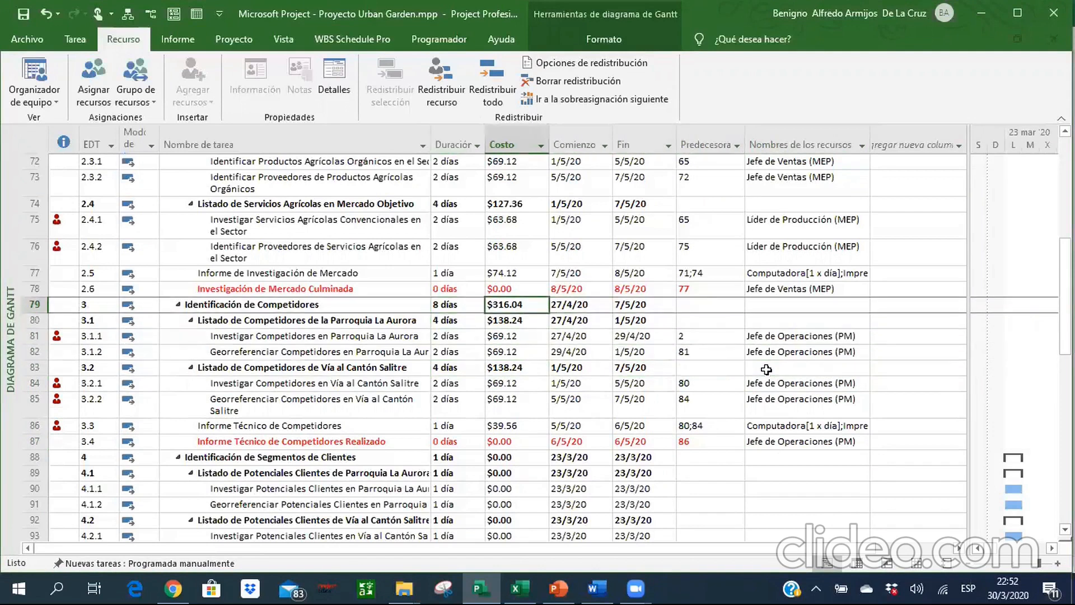
key("Left")
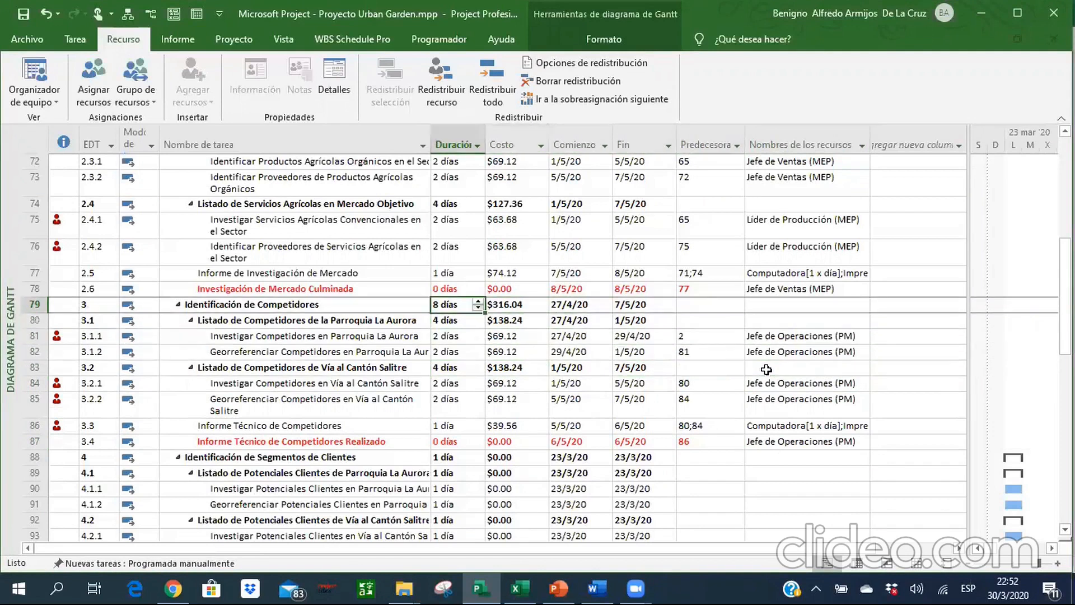
Check the individual durations of the competitor subtasks under summary rows 80 and 83.
key("Down")
key("Down")
key("Down")
key("Down")
key("Down")
key("Down")
key("Down")
key("Up")
key("Up")
key("Up")
key("Up")
key("Down")
key("Down")
key("Down")
key("Down")
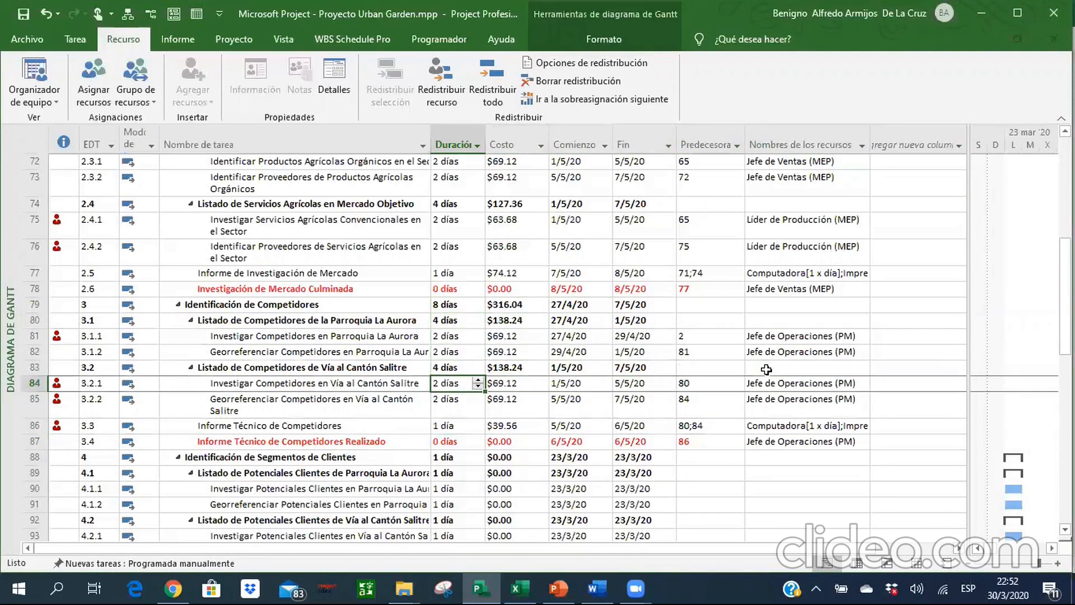
key("Down")
key("Up")
key("Up")
key("Up")
key("Down")
key("Down")
key("Up")
key("Up")
key("Up")
key("Up")
key("Up")
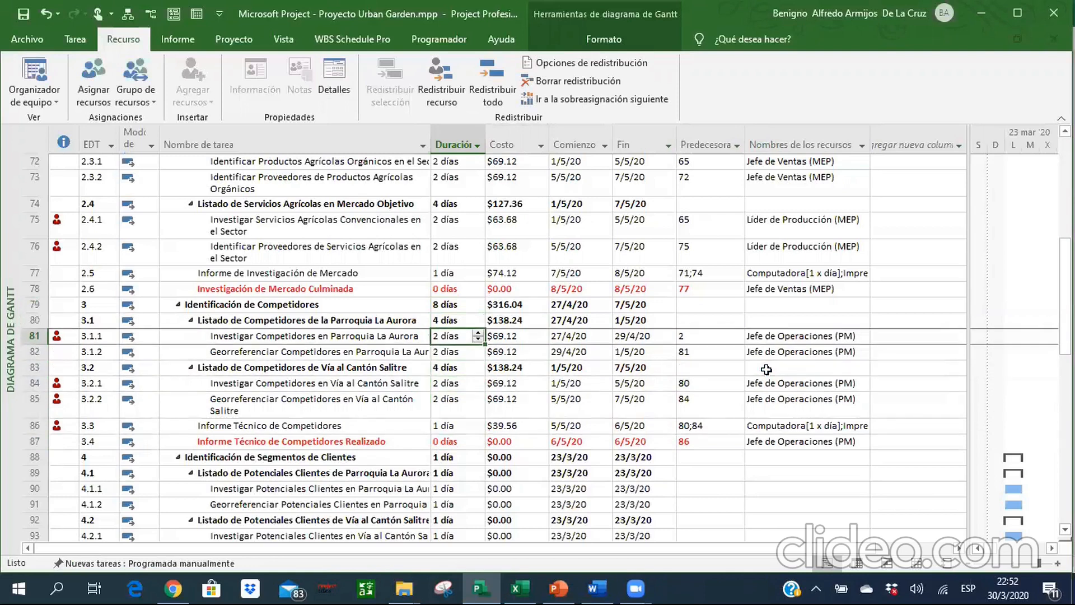
Set the duration of Georreferenciar Competidores en Parroquia La Aurora in row 82 to 2 days and of Informe Técnico de Competidores in row 86 to 1 day.
key("Down")
key("Down")
key("Down")
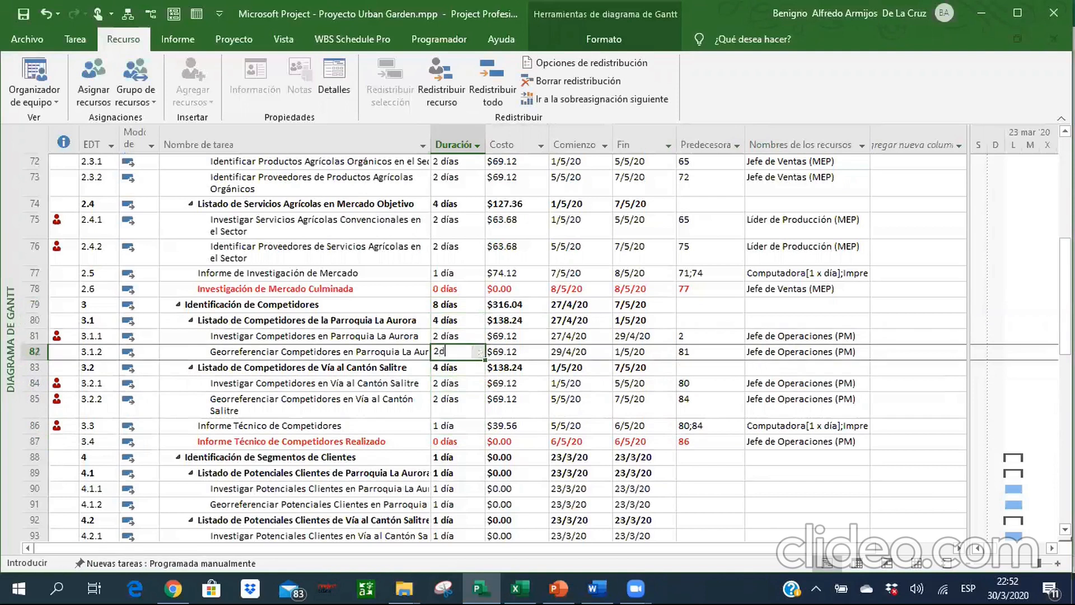
type("2d")
key("Return")
key("Down")
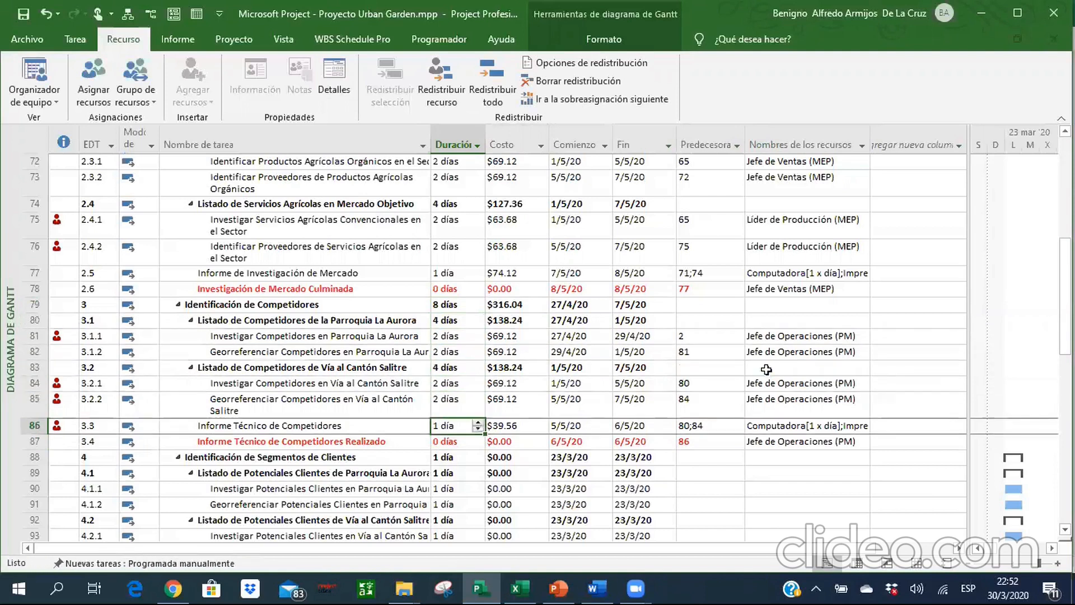
type("1d")
key("Return")
key("Return")
Examine the durations from the competitor subtasks in row 81 through the Identificación de Segmentos de Clientes tasks down to row 97.
key("Up")
key("Up")
key("Up")
key("Up")
key("Up")
key("Up")
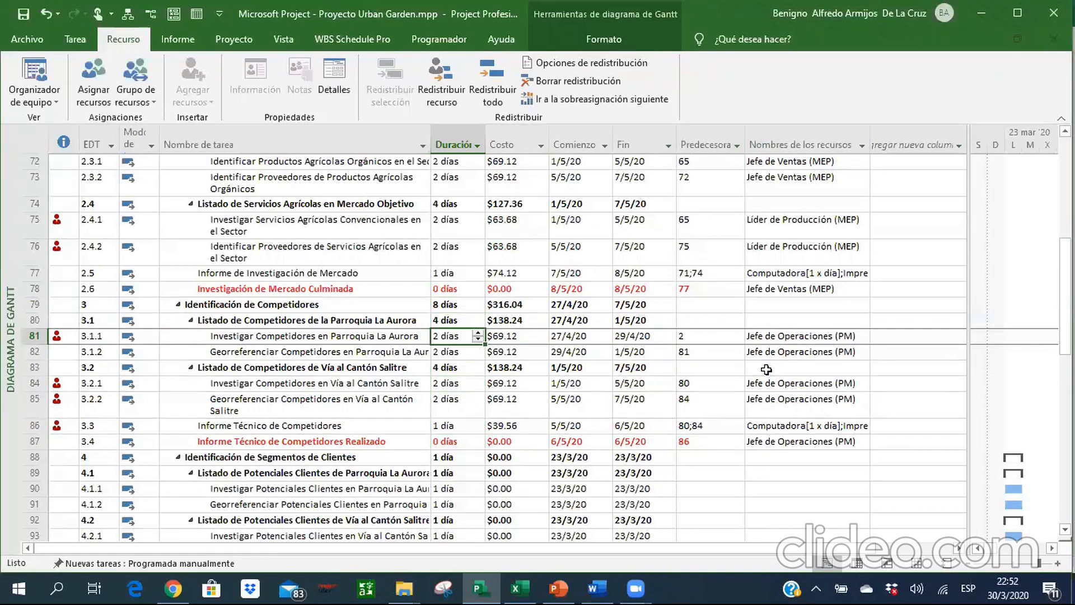
key("Down")
key("Down")
key("Down")
key("Down")
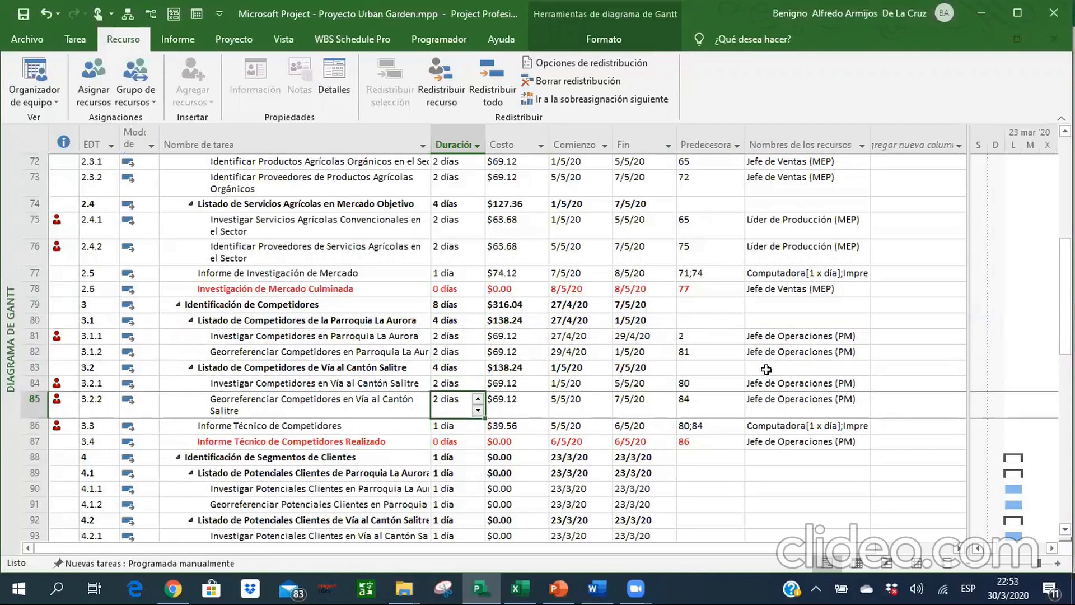
key("Down")
key("Down")
key("Down")
key("Down")
key("Down")
key("Down")
key("Down")
key("Down")
key("Down")
key("Down")
key("Down")
key("Down")
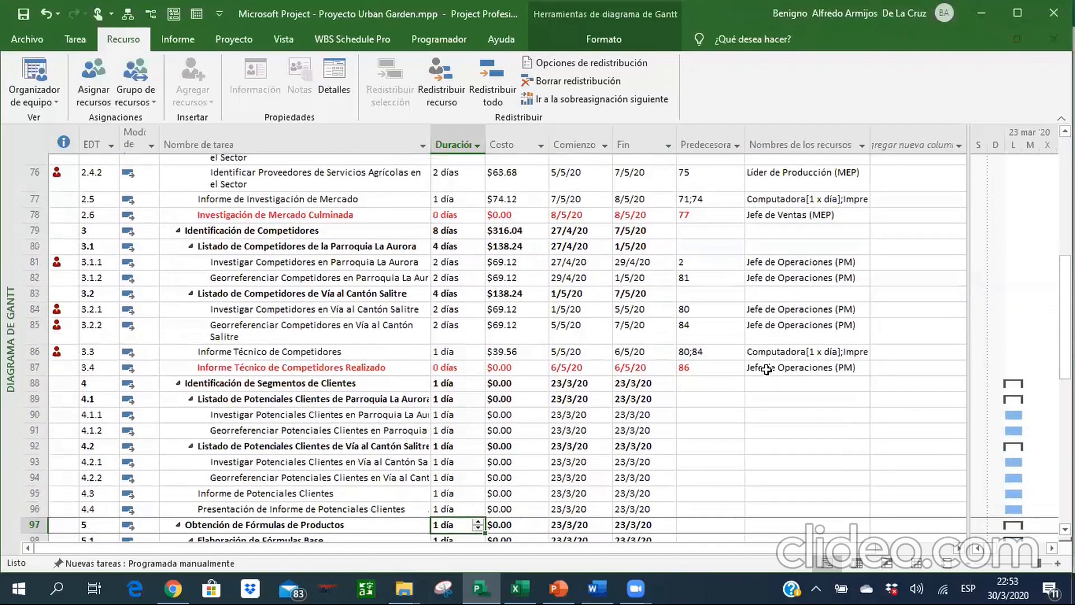
key("Up")
key("Down")
key("Down")
key("Down")
key("Up")
key("Up")
key("Up")
key("Up")
key("Up")
key("Up")
key("Up")
key("Up")
key("Up")
key("Up")
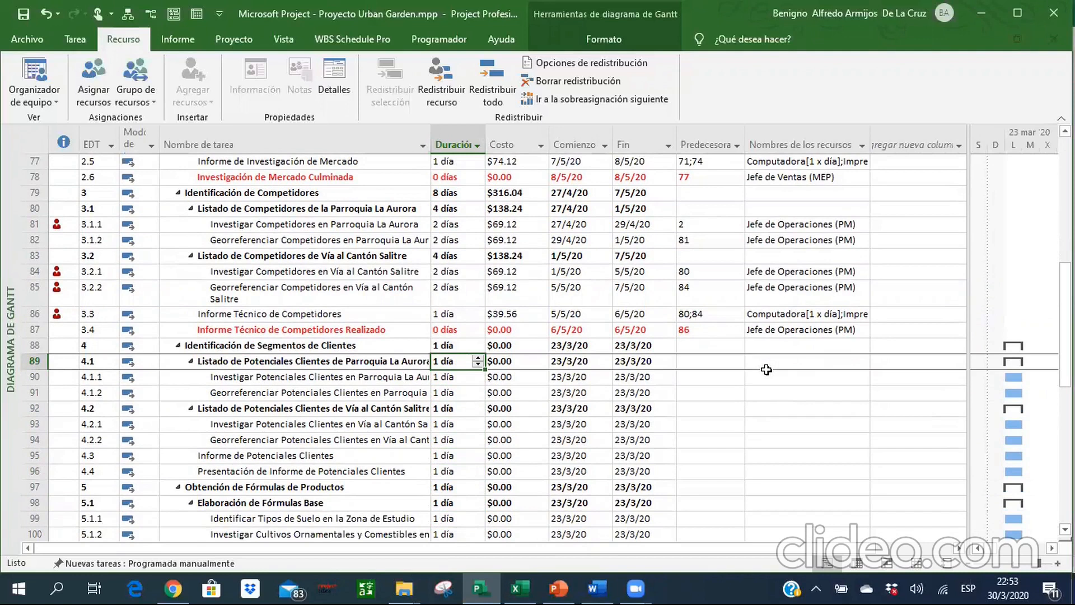
Switch to the Excel reference and examine the predecessors of the Identificación de Segmentos de Clientes tasks, then return to Microsoft Project.
key("Right")
key("Right")
key("Right")
key("Right")
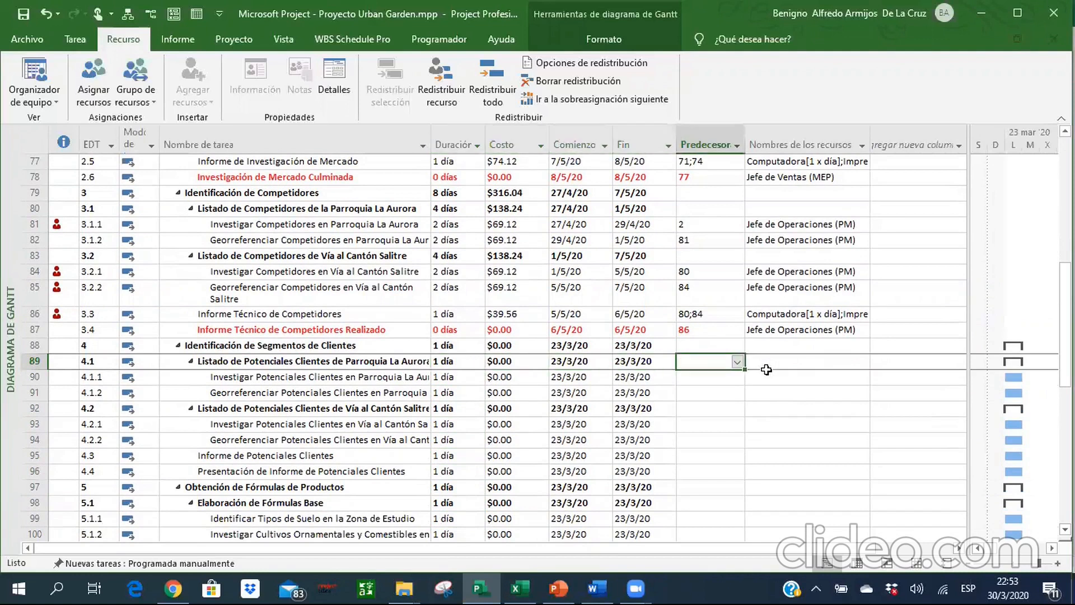
key("alt")
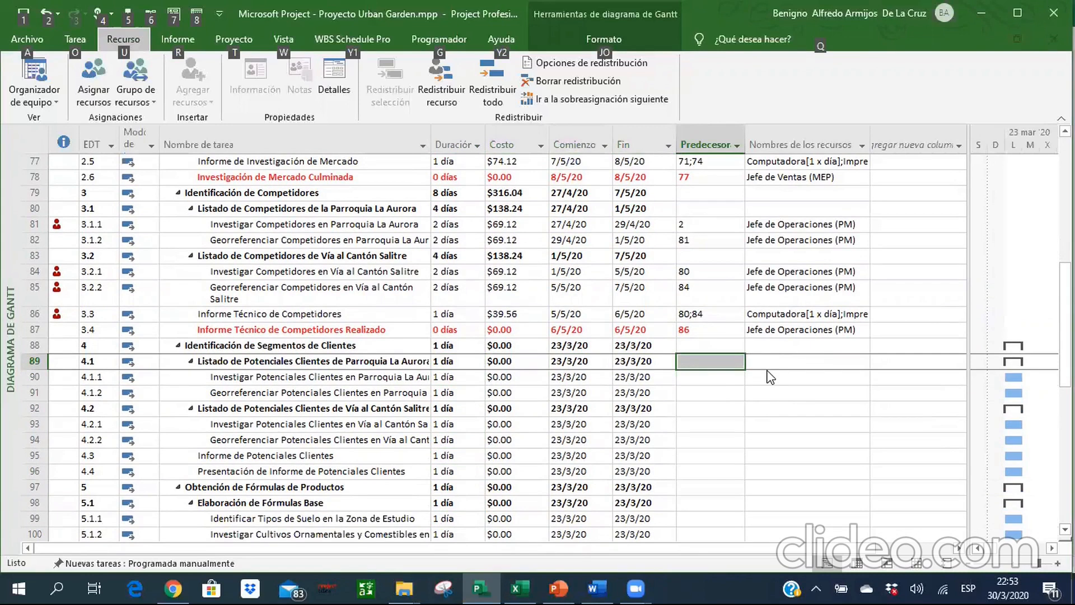
key("Escape")
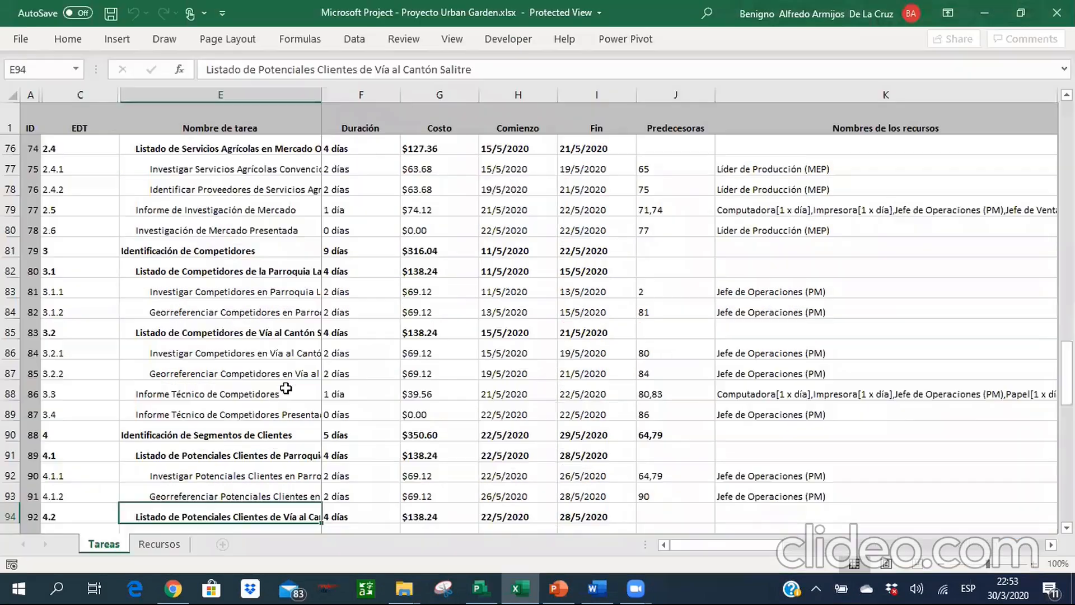
key("Down")
key("Down")
key("Down")
key("Down")
key("Down")
key("Down")
key("Down")
key("Down")
key("Down")
key("Down")
key("Down")
key("Down")
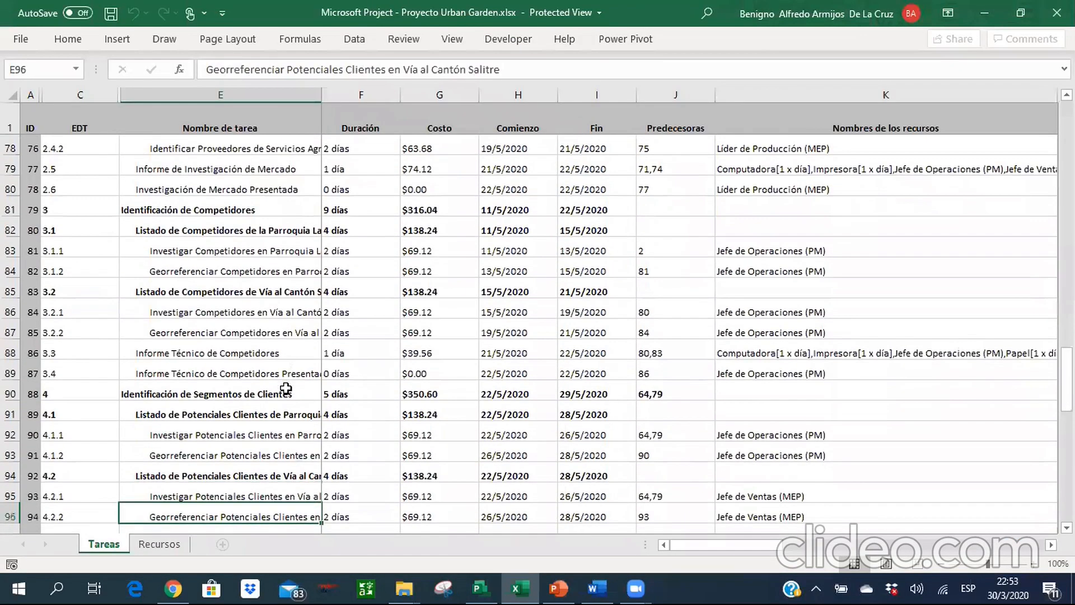
key("Down")
key("Down")
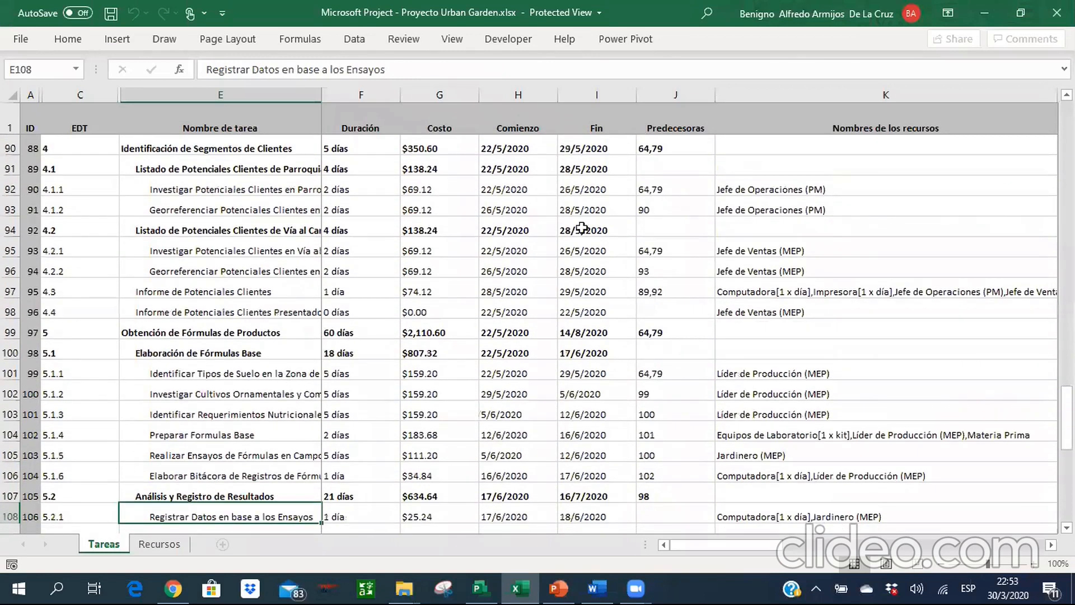
key("alt+Tab")
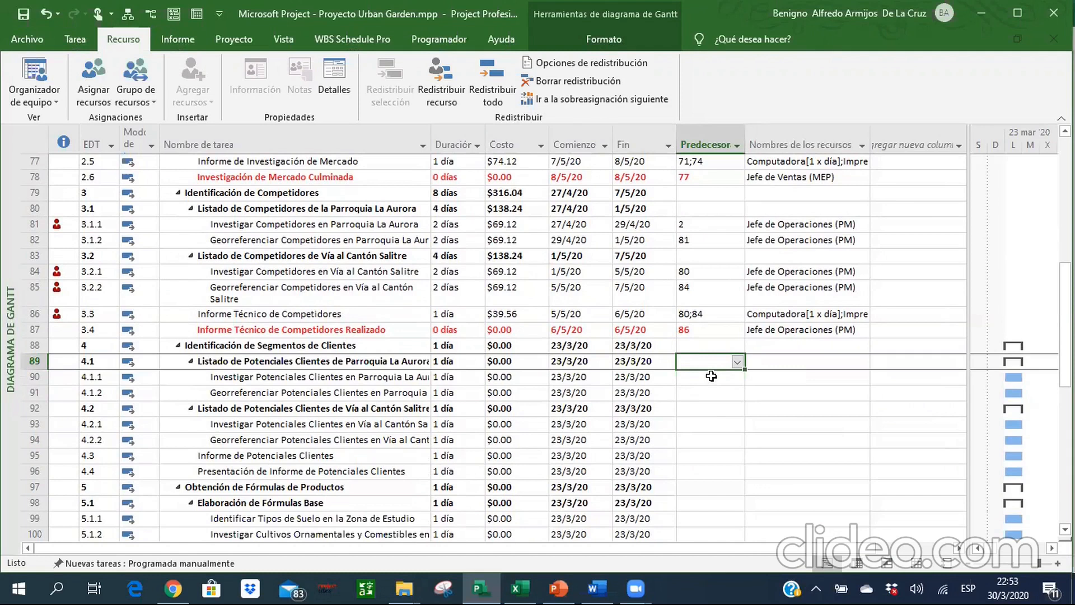
type("64;")
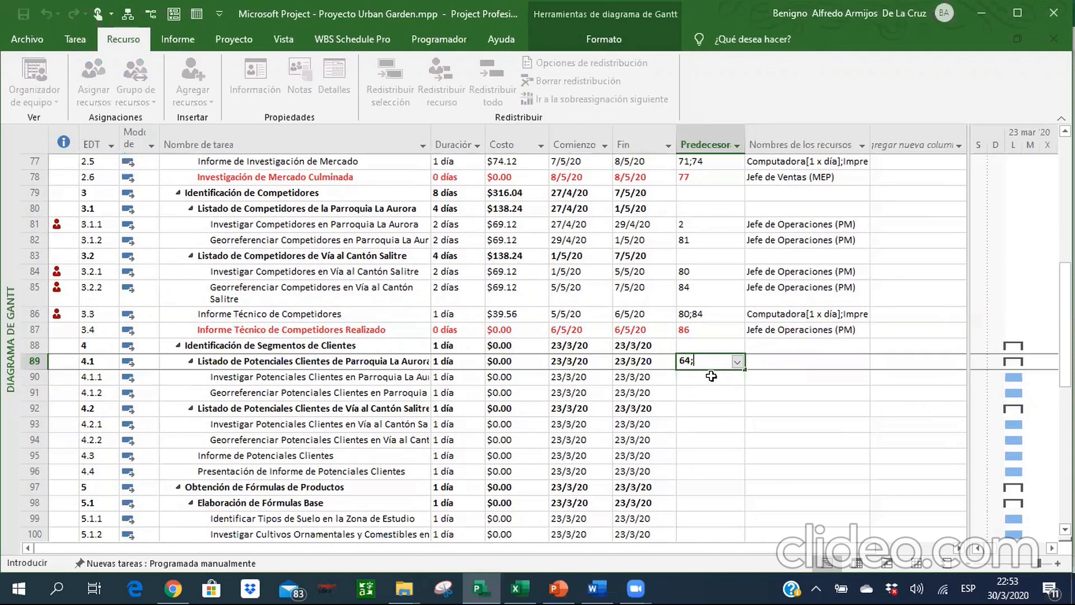
type("79")
key("Return")
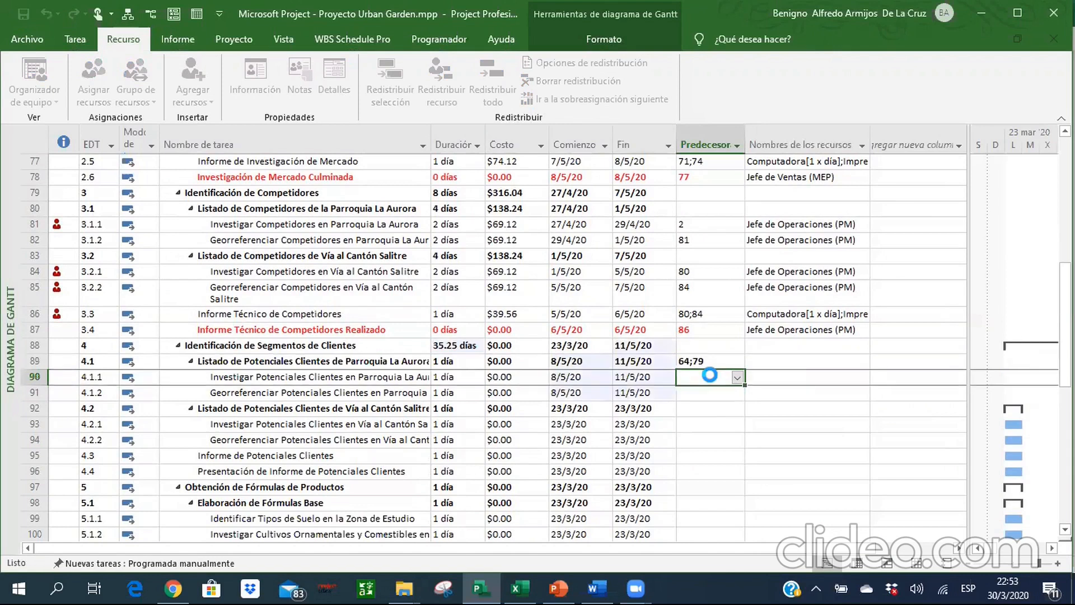
key("Up")
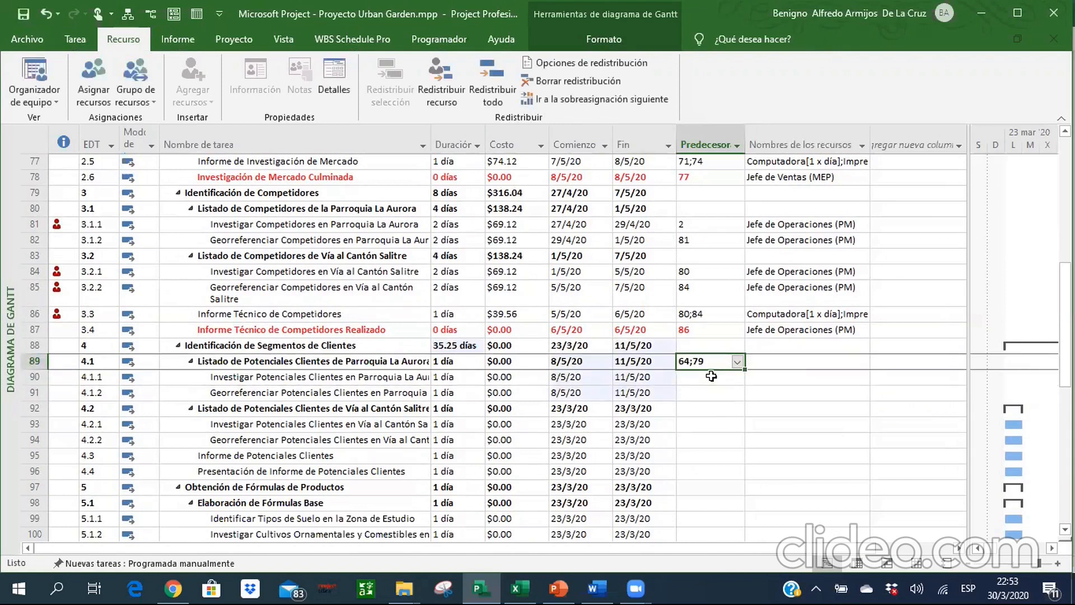
key("Left")
key("Left")
key("Right")
key("Right")
key("Delete")
Set the predecessors of the summary task Identificación de Segmentos de Clientes in row 88 to 64;79.
key("Up")
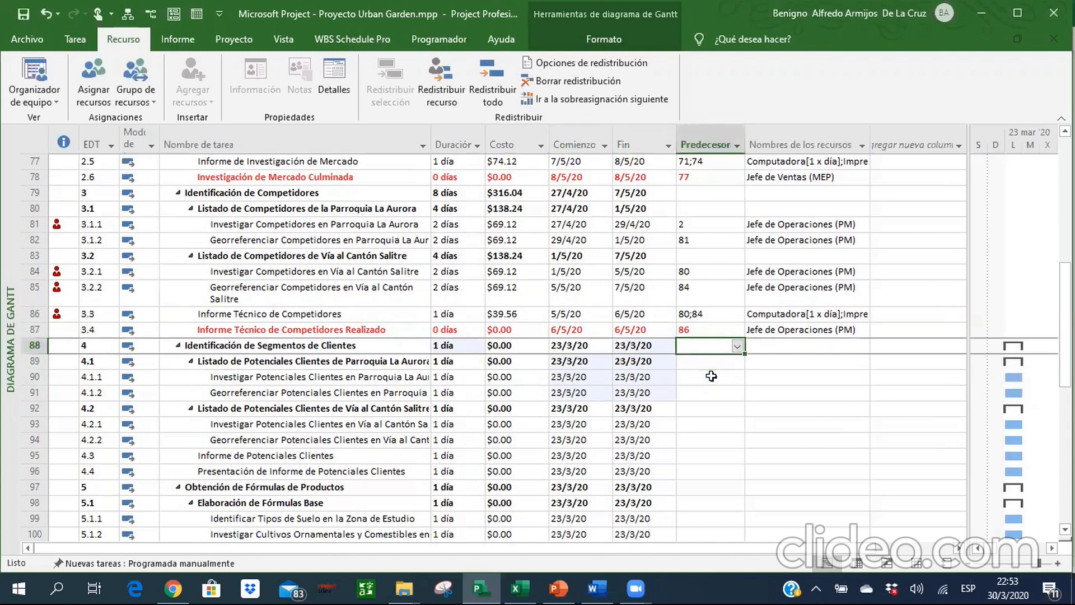
type("64;79")
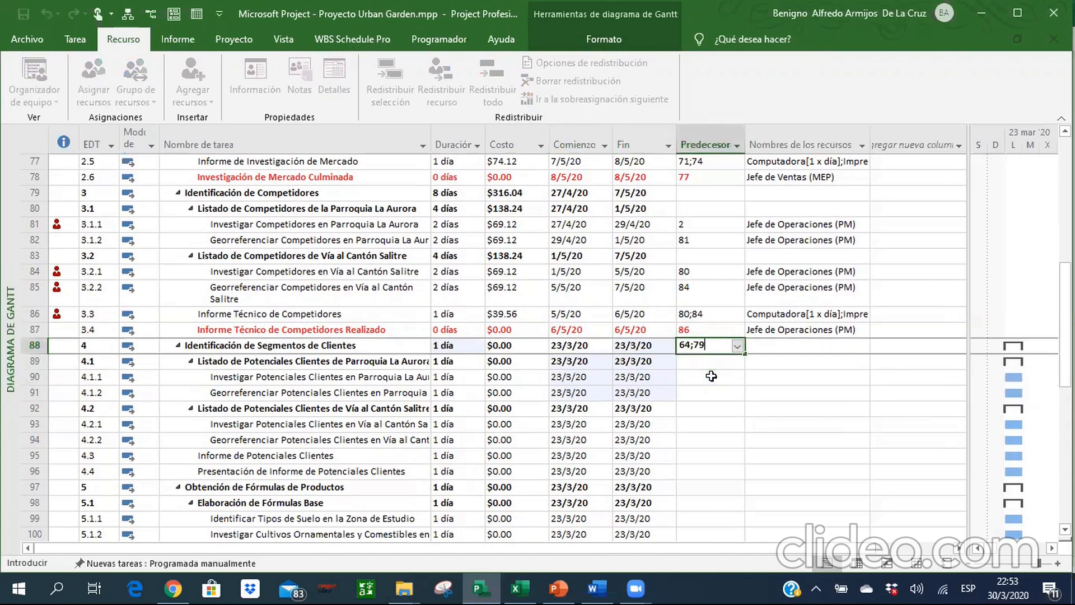
key("Return")
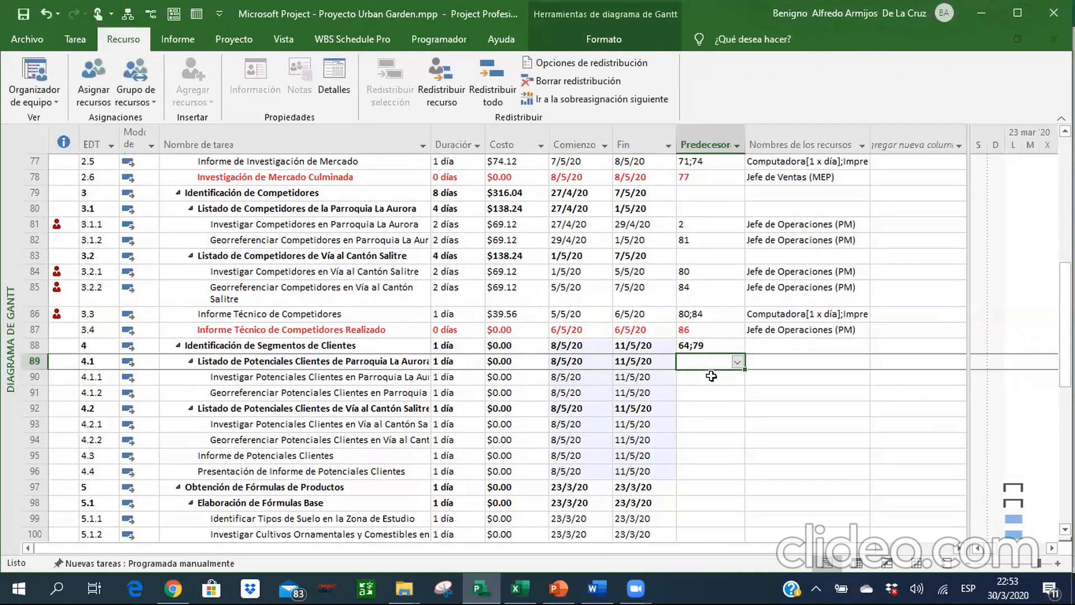
Set the predecessors of the Parroquia La Aurora potential-client subtasks to 64;79 for Investigar in row 90 and 90 for Georreferenciar in row 91.
left_click(711, 376)
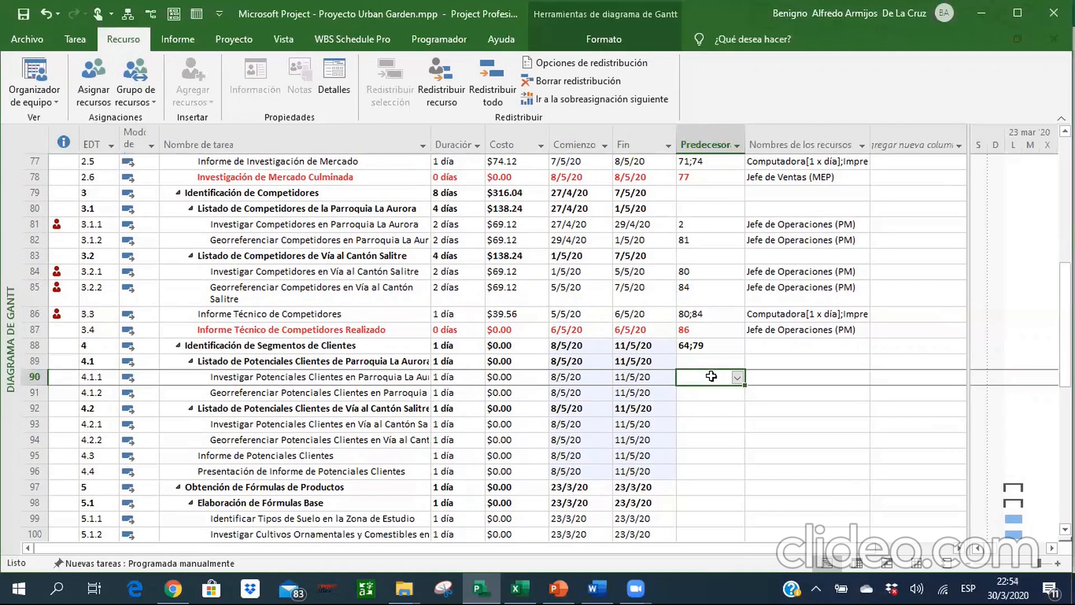
type("64;79")
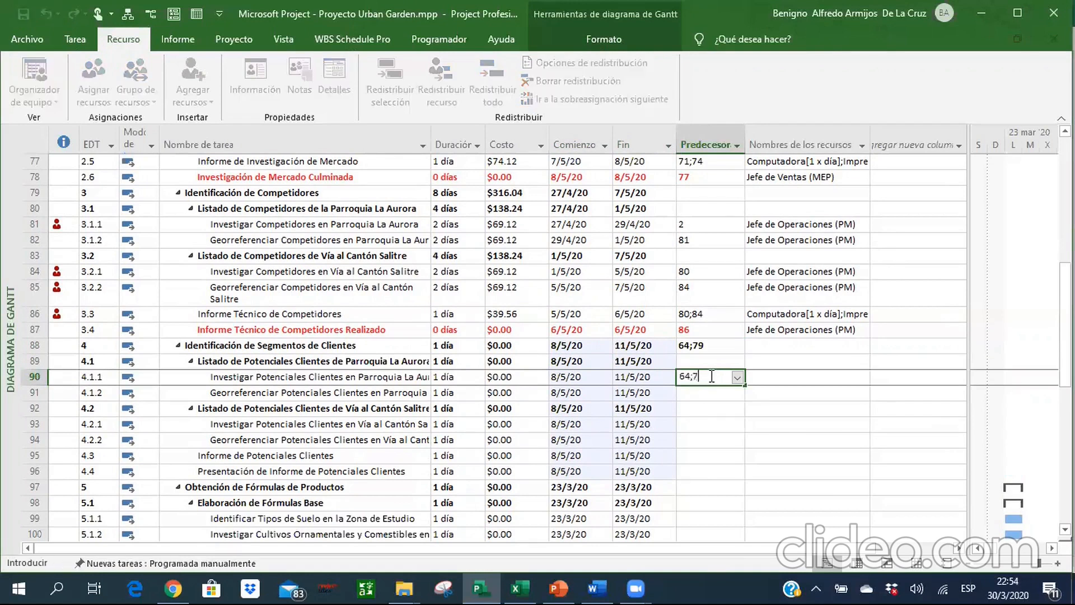
key("Return")
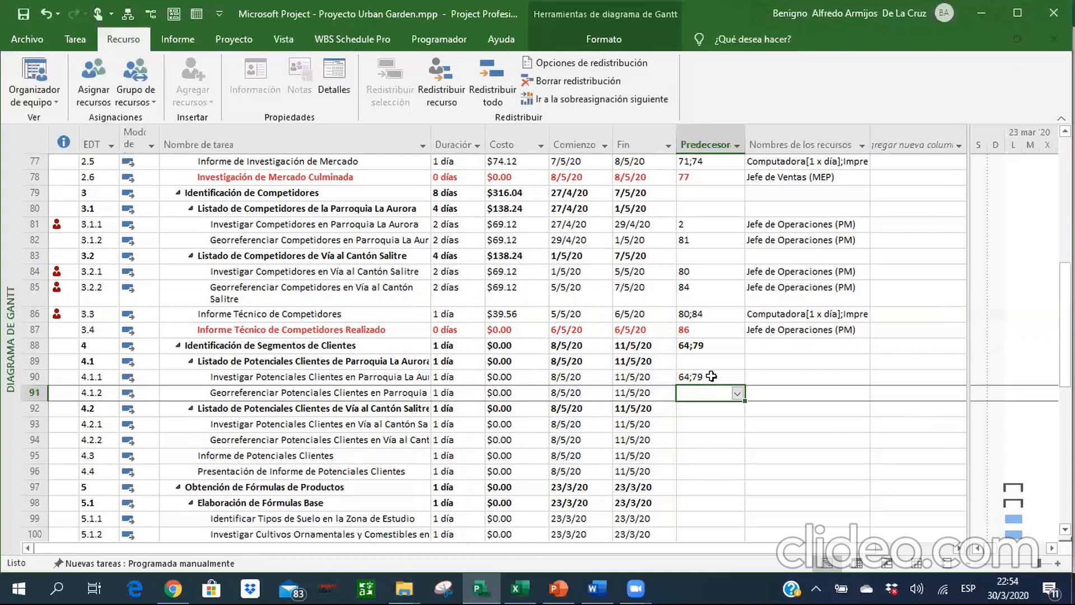
type("90")
key("Return")
key("Return")
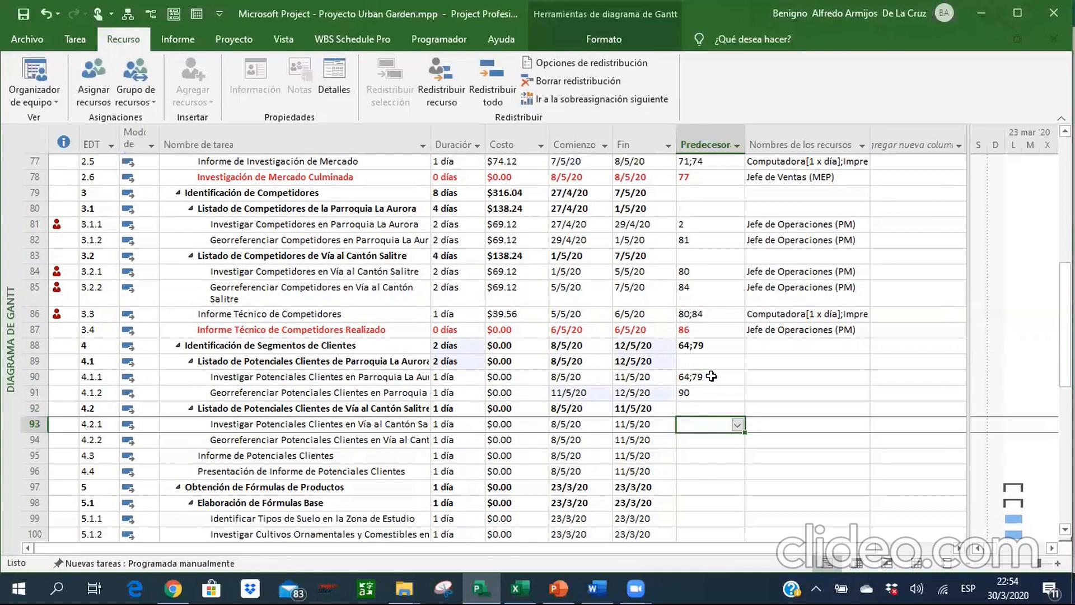
Set the predecessors of the Vía al Cantón Salitre potential-client subtasks to 64;79 for Investigar in row 93 and 93 for Georreferenciar in row 94.
type("64;")
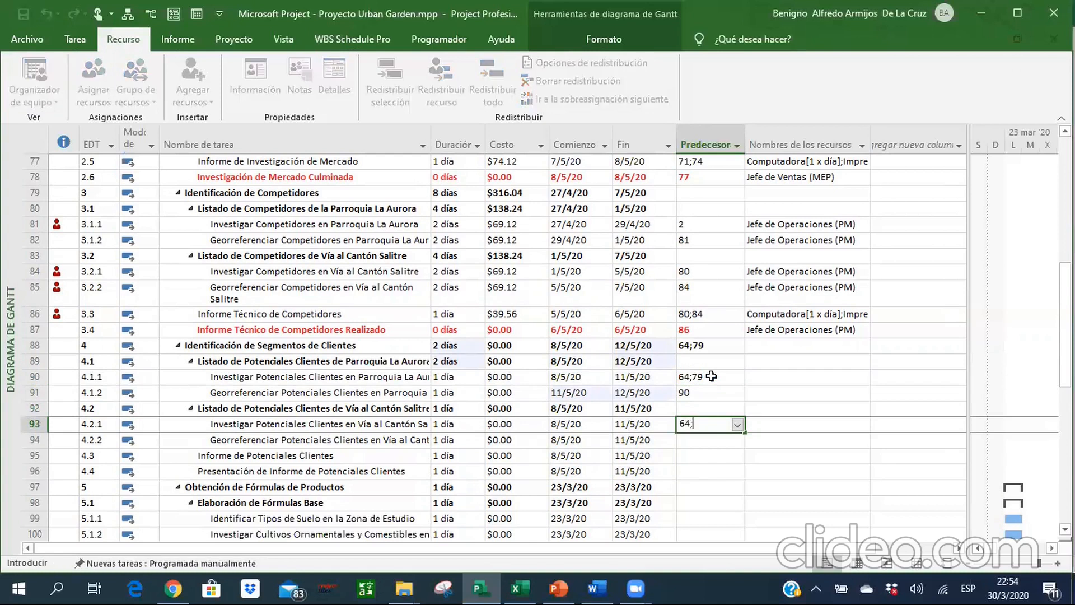
type("79")
key("Return")
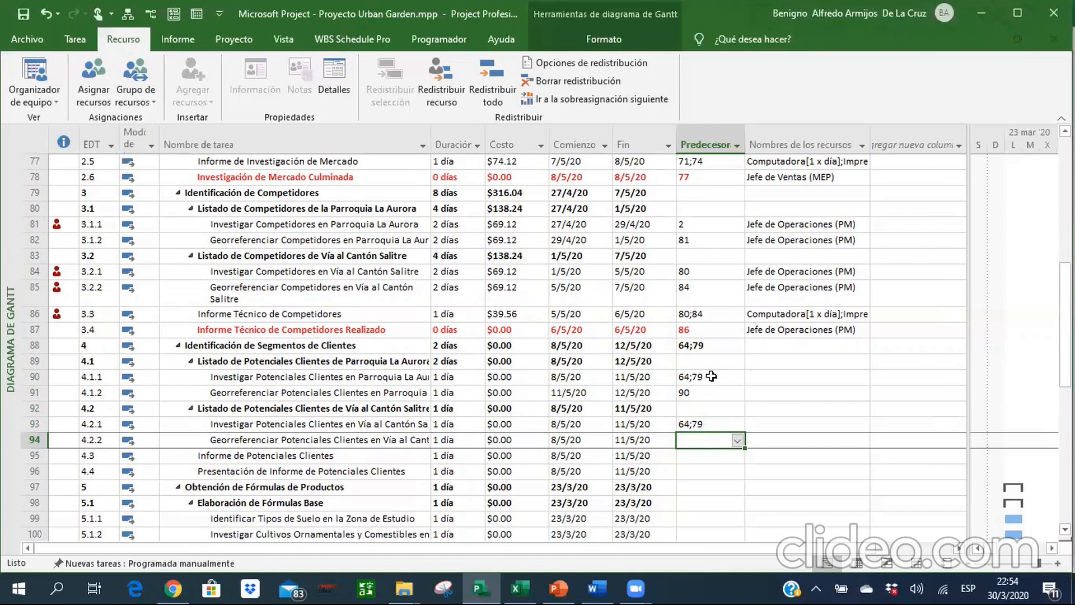
type("93")
key("Return")
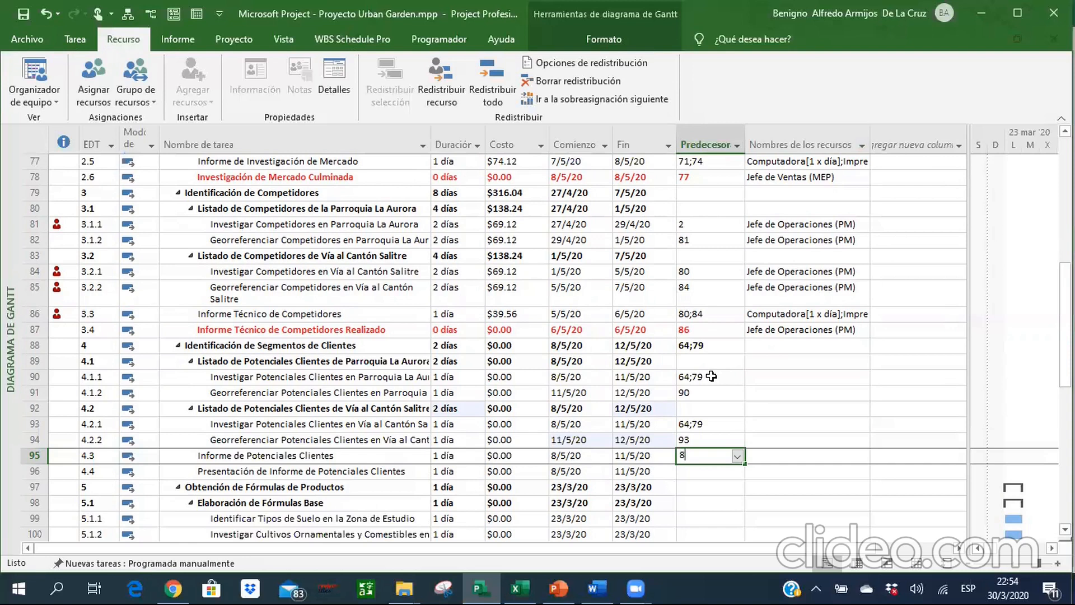
Set the predecessors of task 4.3, Informe de Potenciales Clientes, to 89;92.
type("89;92")
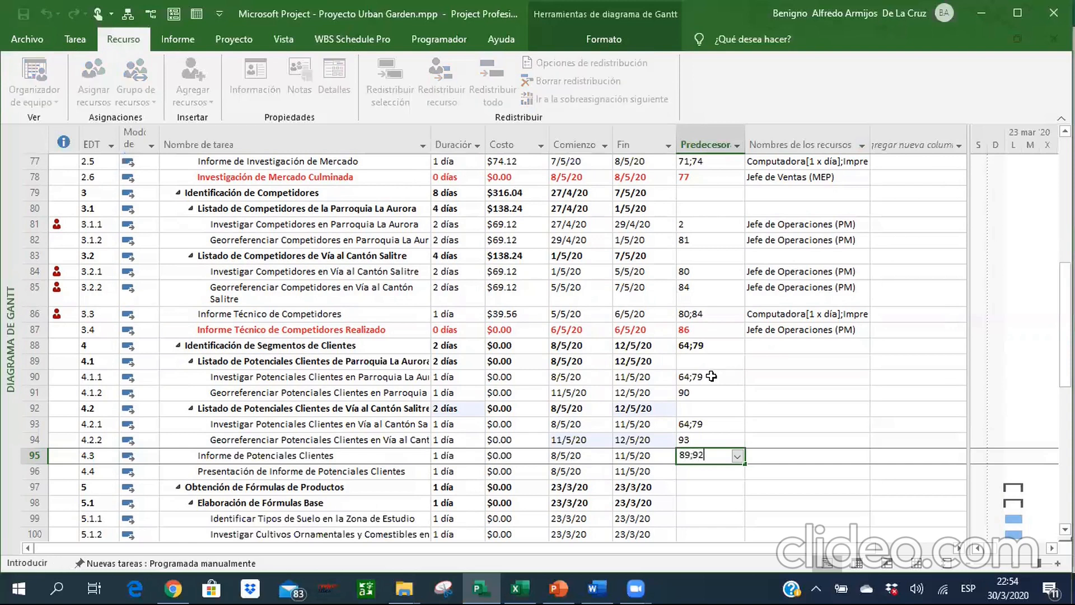
key("Return")
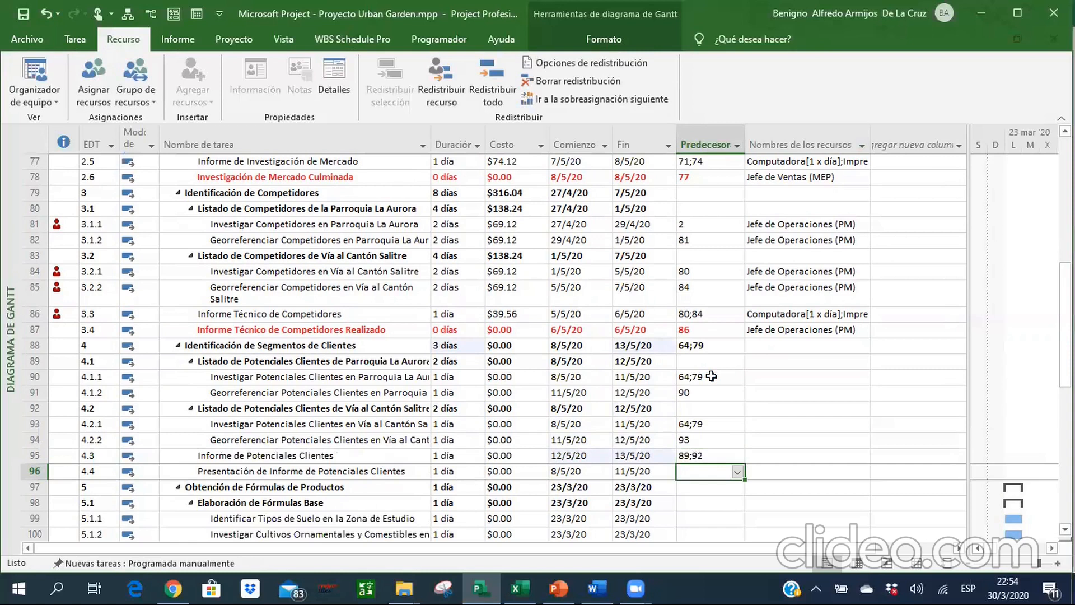
Rename task 4.4 as Informe de Potenciales Clientes Entregado and set its duration to 0 days.
key("Left")
key("Left")
key("Left")
key("Left")
key("Left")
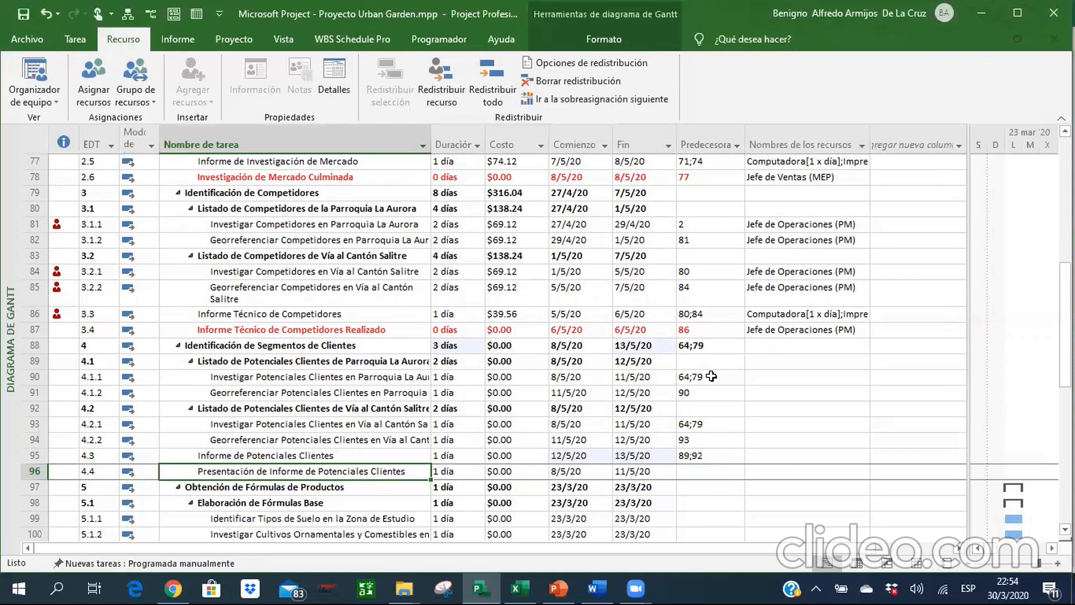
type("Informe")
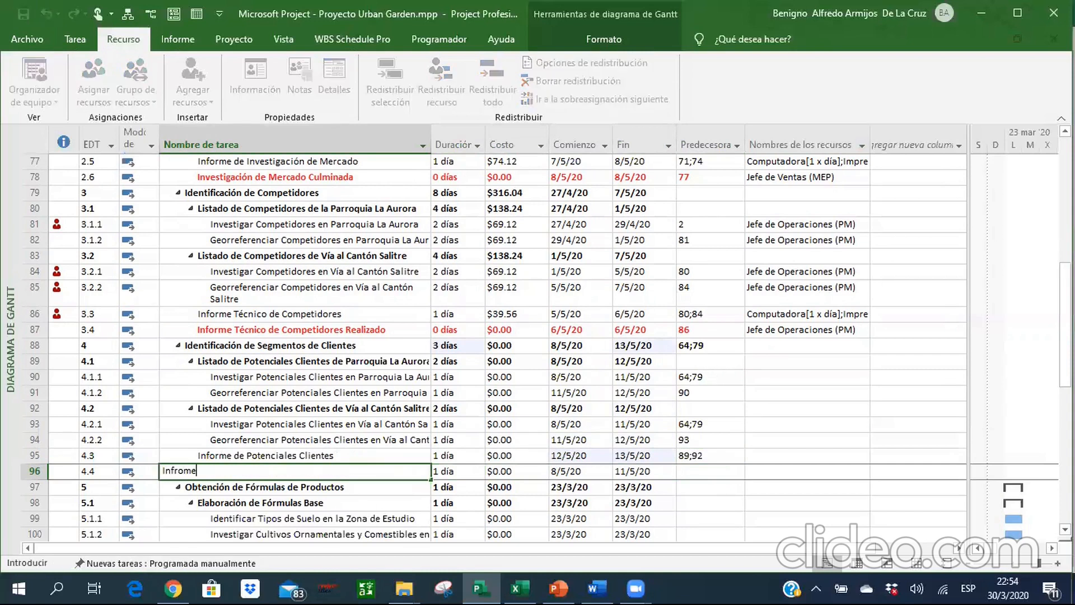
type(" de Potenciales ")
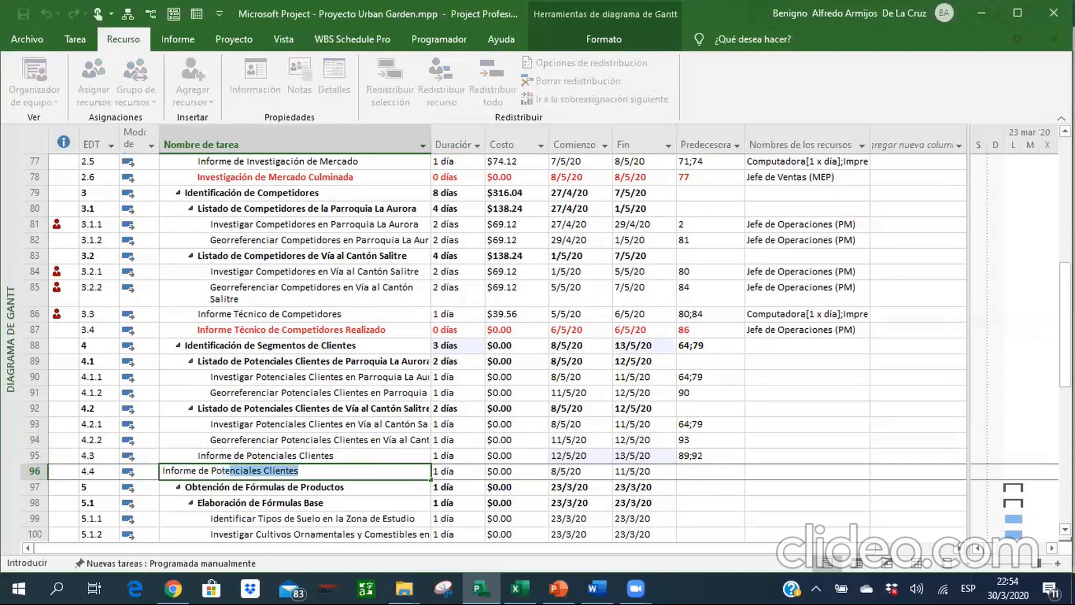
type("Cl")
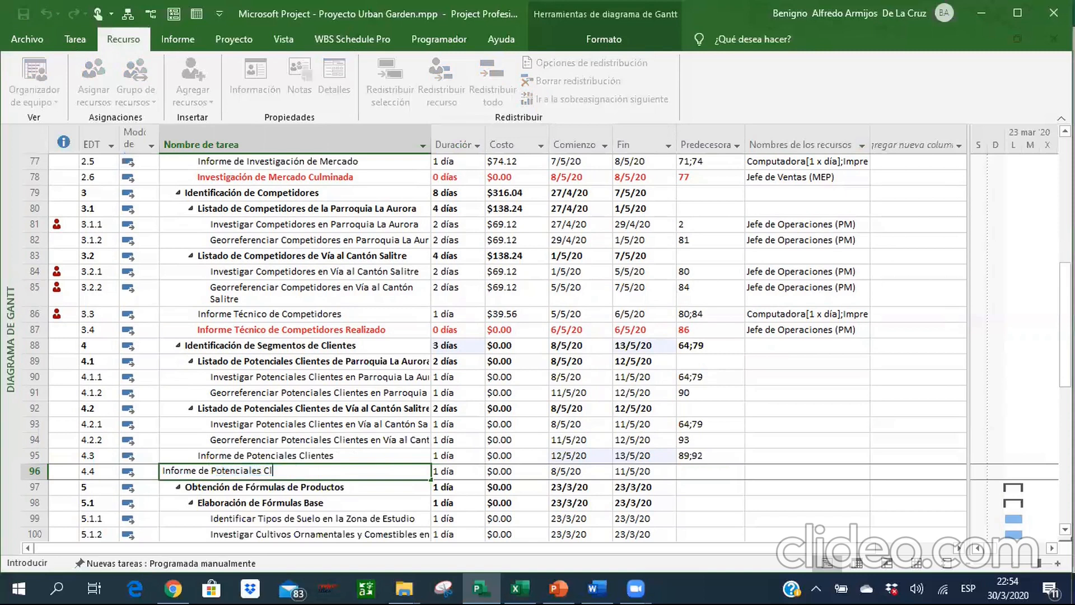
type("ientes Entregado")
key("Return")
key("Tab")
type("0")
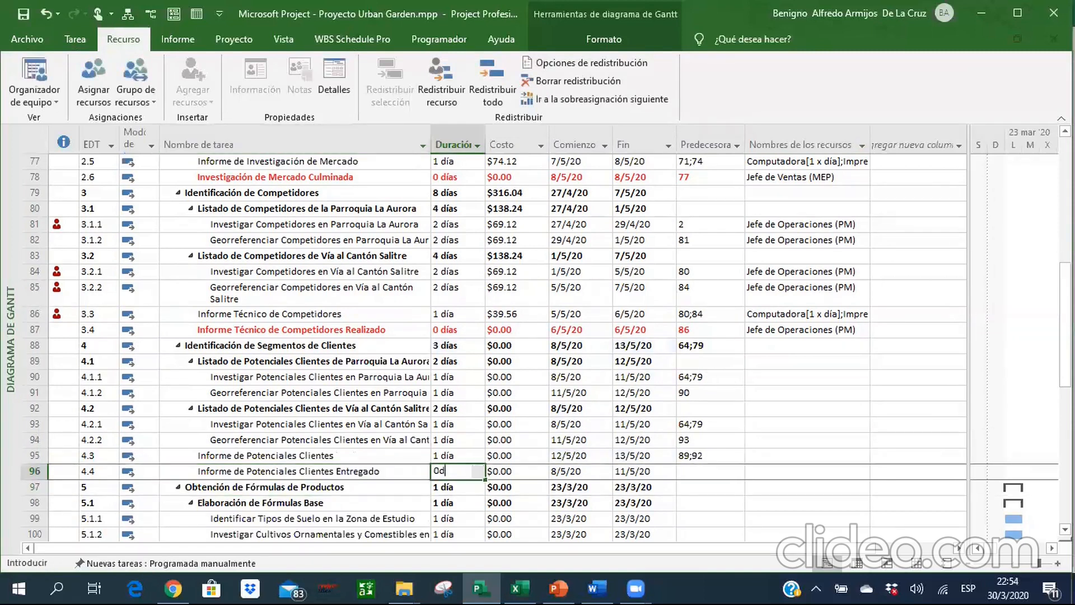
key("Return")
Format milestone 4.4 in bold red text from its task name through its finish date.
key("shift+Tab")
key("Up")
key("shift+Right")
key("shift+Right")
key("shift+Right")
key("shift+Right")
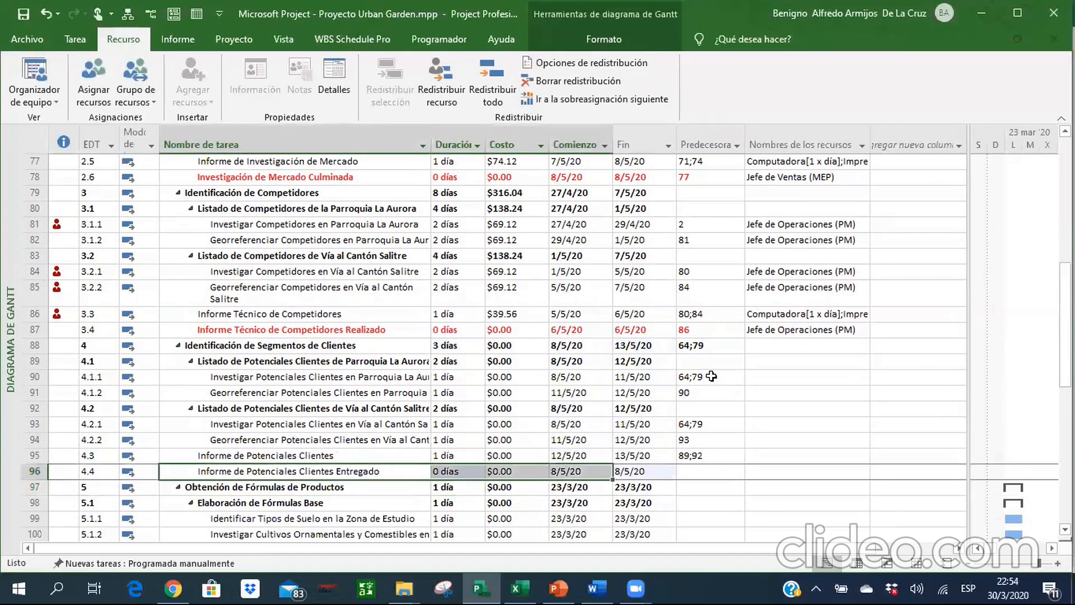
left_click(78, 39)
left_click(232, 93)
left_click(145, 99)
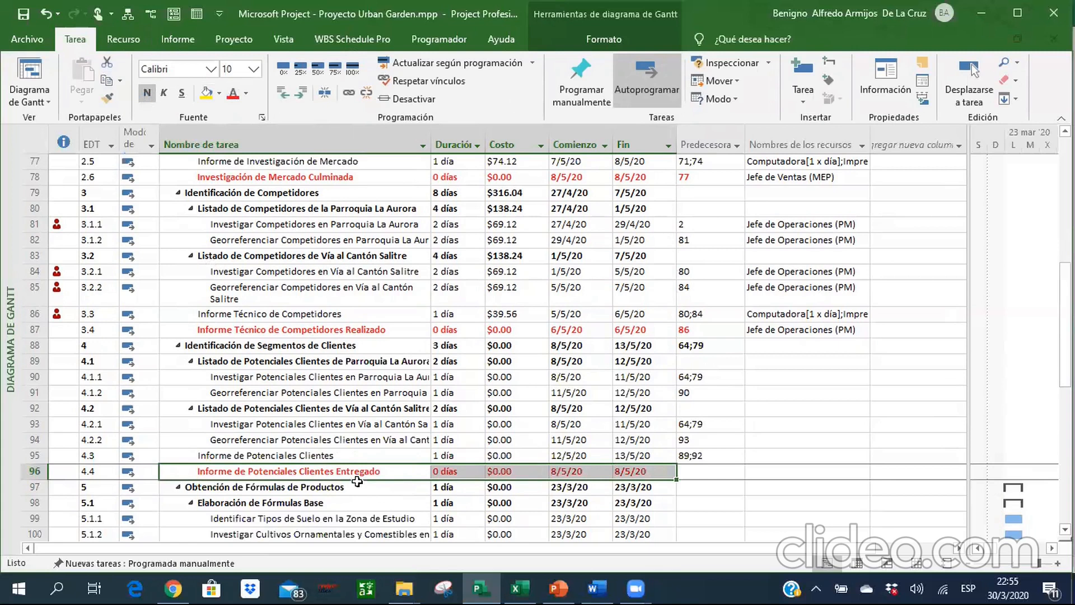
Set the predecessor of milestone 4.4, Informe de Potenciales Clientes Entregado, to 95.
key("Right")
key("Right")
key("Right")
key("Right")
key("Right")
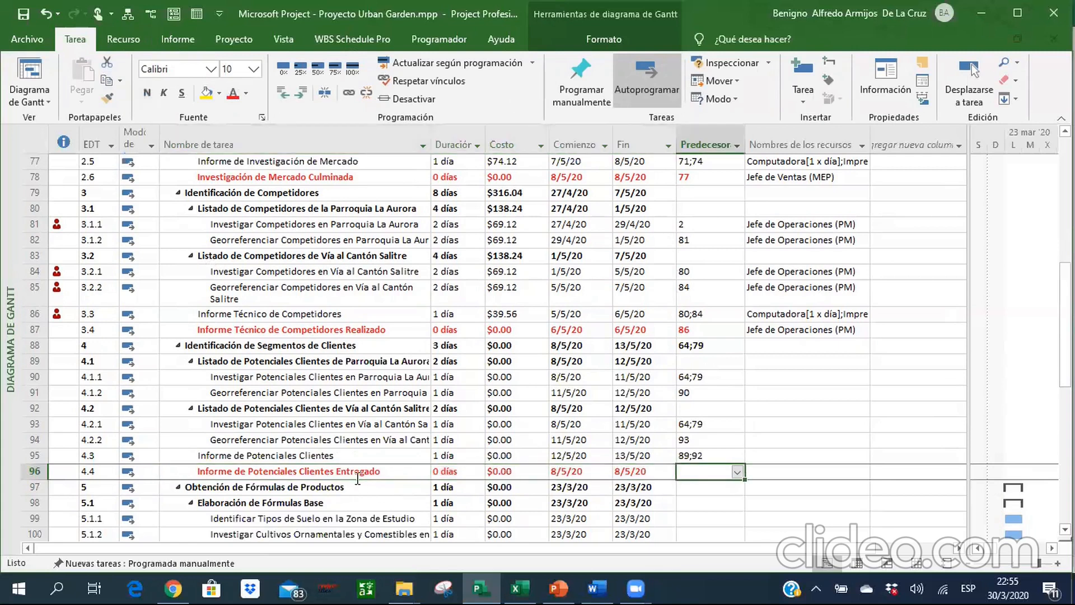
type("95")
key("Return")
Set the durations of tasks 4.1.1 and 4.1.2, covering potential clients in Parroquia La Aurora, to 2 days each.
key("Up")
key("Left")
key("Left")
key("Left")
key("Left")
key("Up")
key("Up")
key("Up")
key("Up")
key("Up")
key("Up")
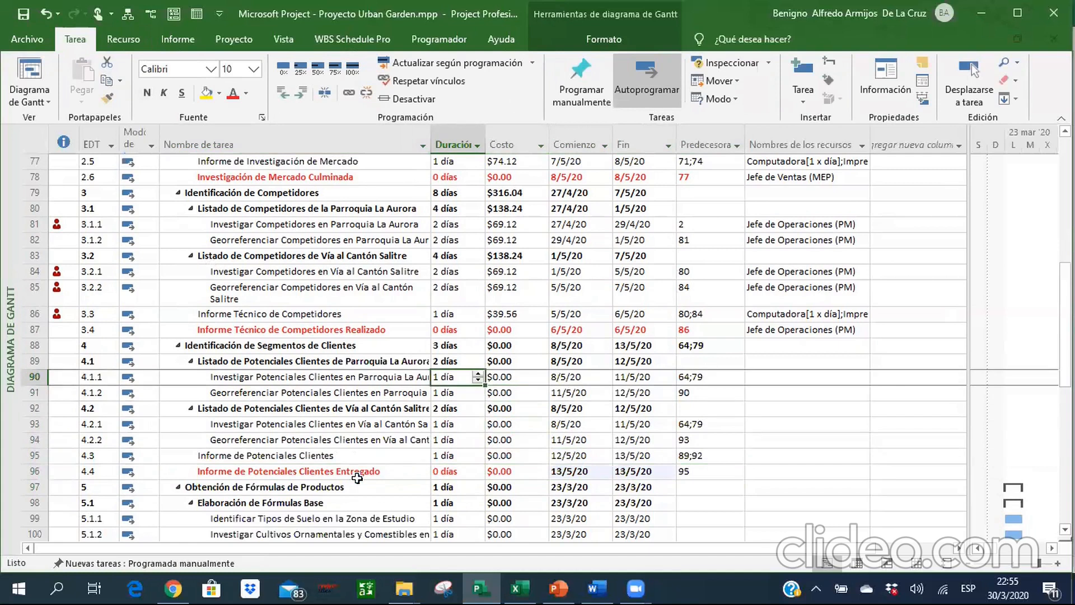
type("2")
key("Return")
type("2")
key("Return")
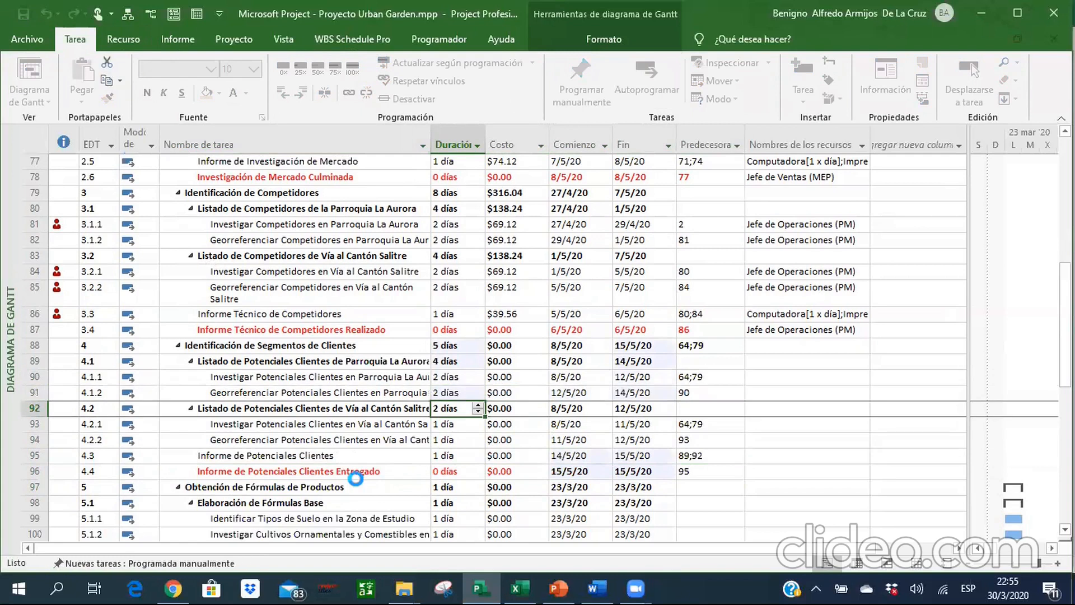
Set the durations of tasks 4.2.1 and 4.2.2, covering potential clients in Vía al Cantón Salitre, to 2 days each.
key("Down")
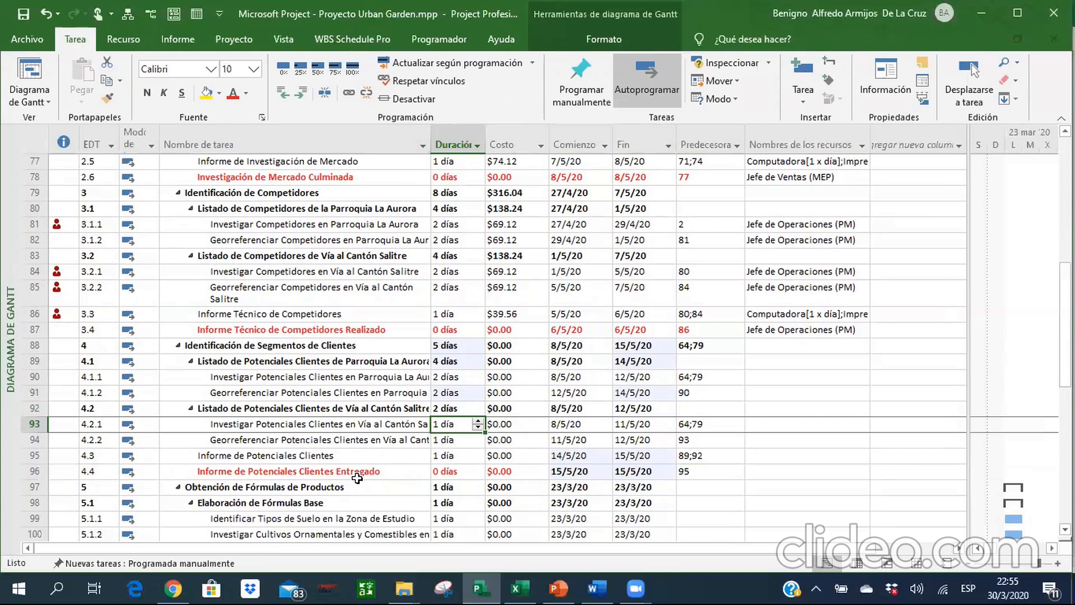
type("2")
key("Return")
key("Return")
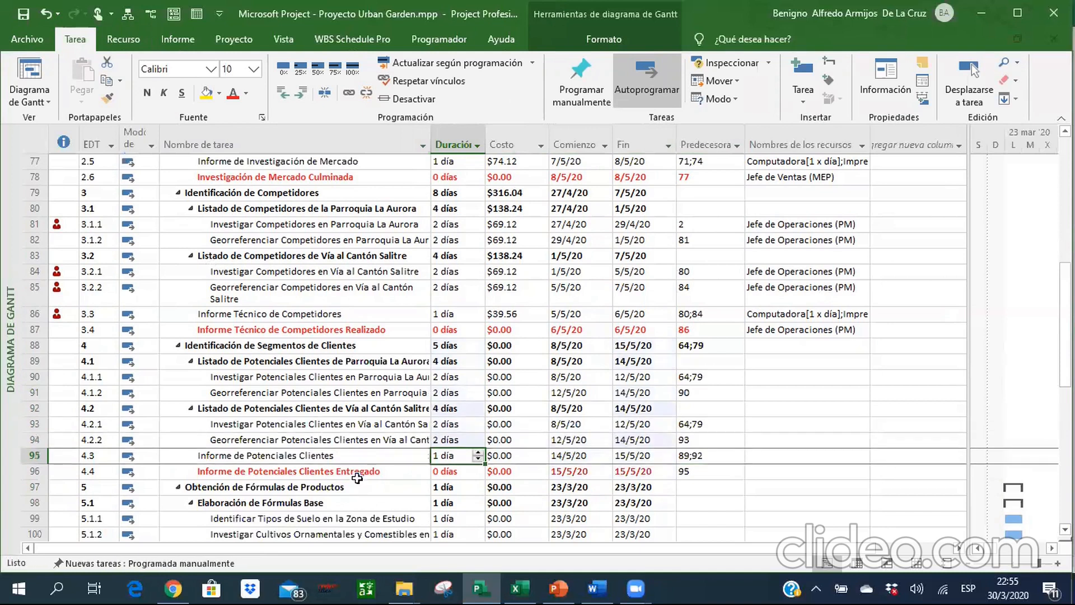
Review the predecessors of the tasks under Identificación de Segmentos de Clientes.
key("Down")
key("Right")
key("Right")
key("Right")
key("Right")
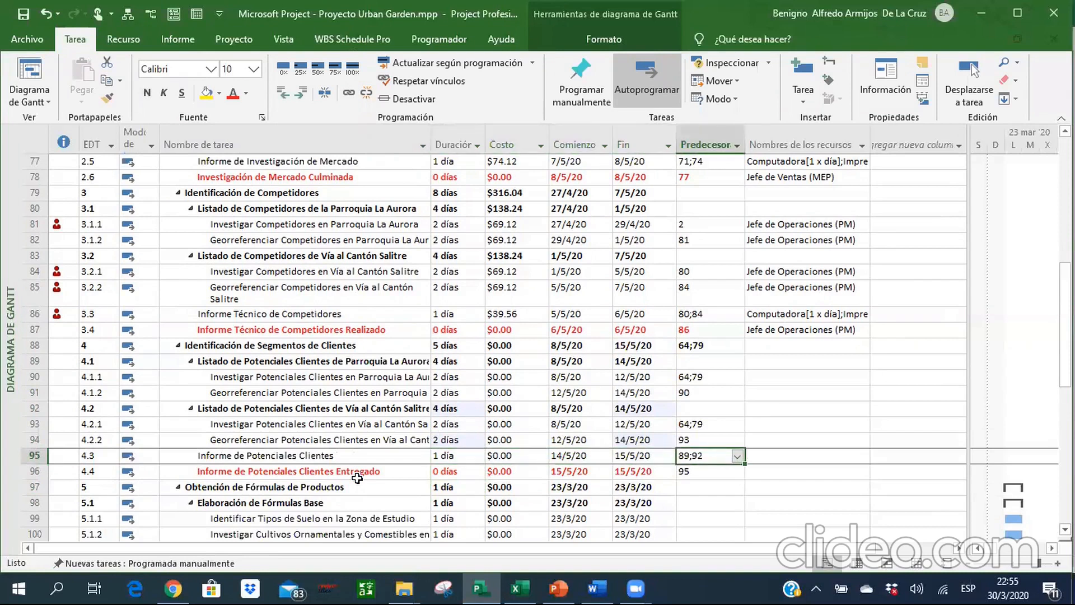
key("Up")
key("Up")
key("Up")
key("Up")
key("Up")
key("Up")
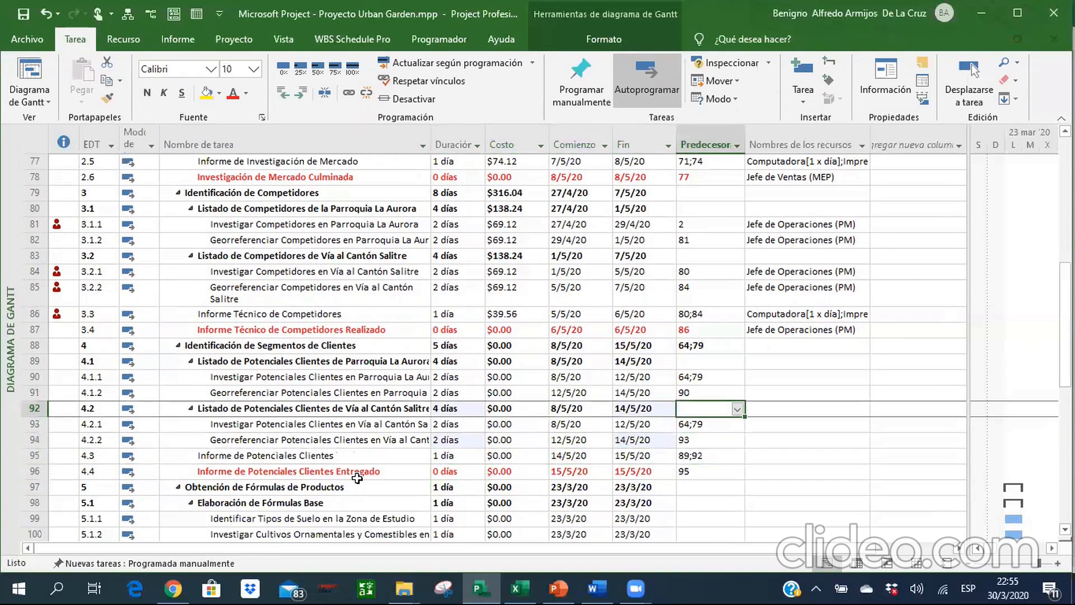
key("Left")
key("Right")
key("Right")
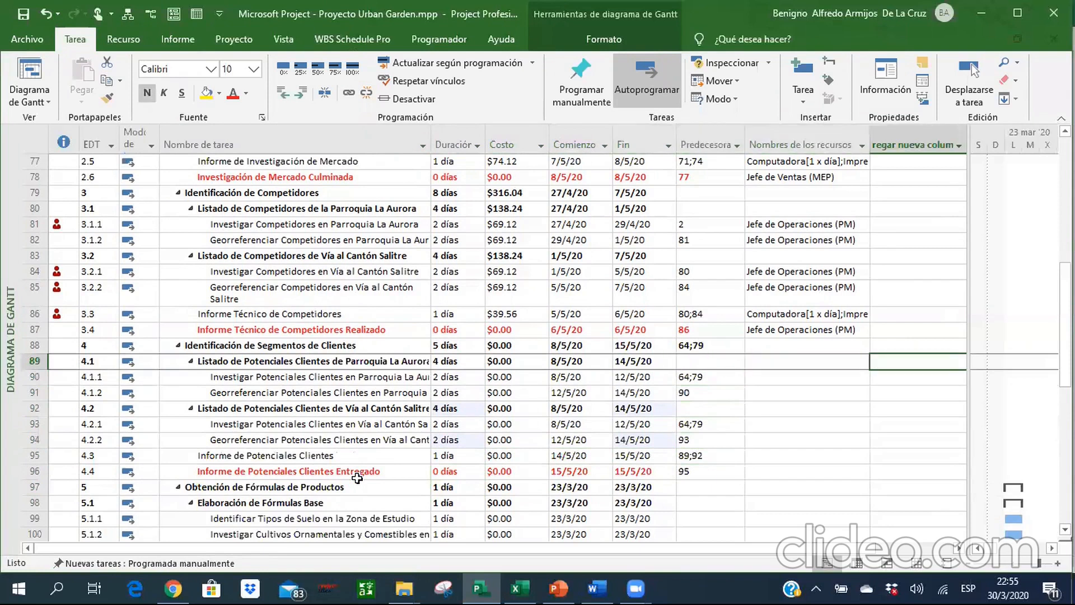
key("Down")
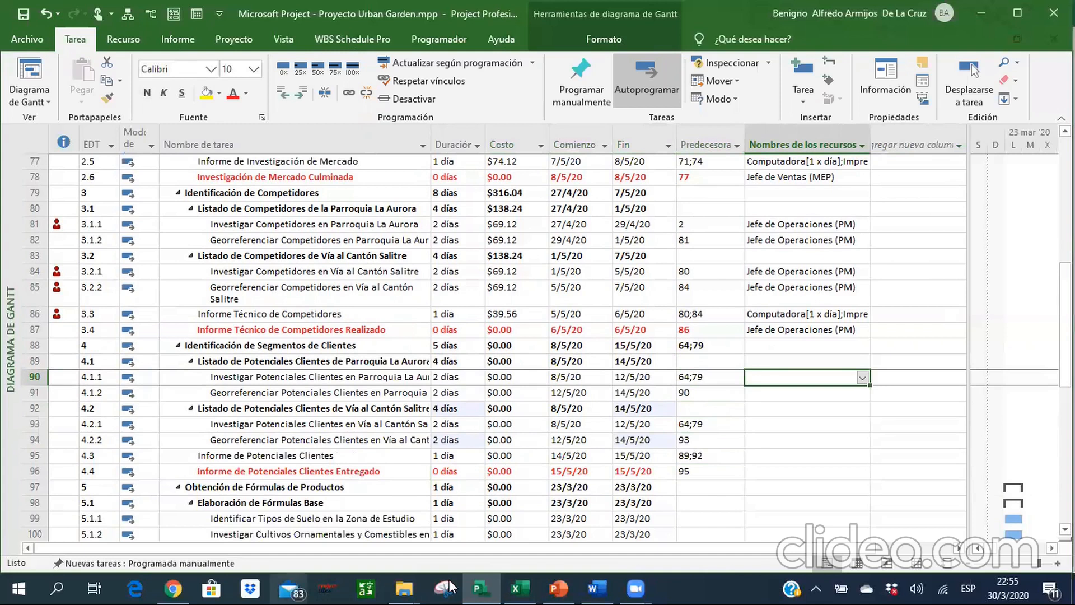
Consult the reference schedule in Excel and assign Jefe de Operaciones (PM) to tasks 4.1.1 and 4.1.2 in Microsoft Project.
left_click(533, 548)
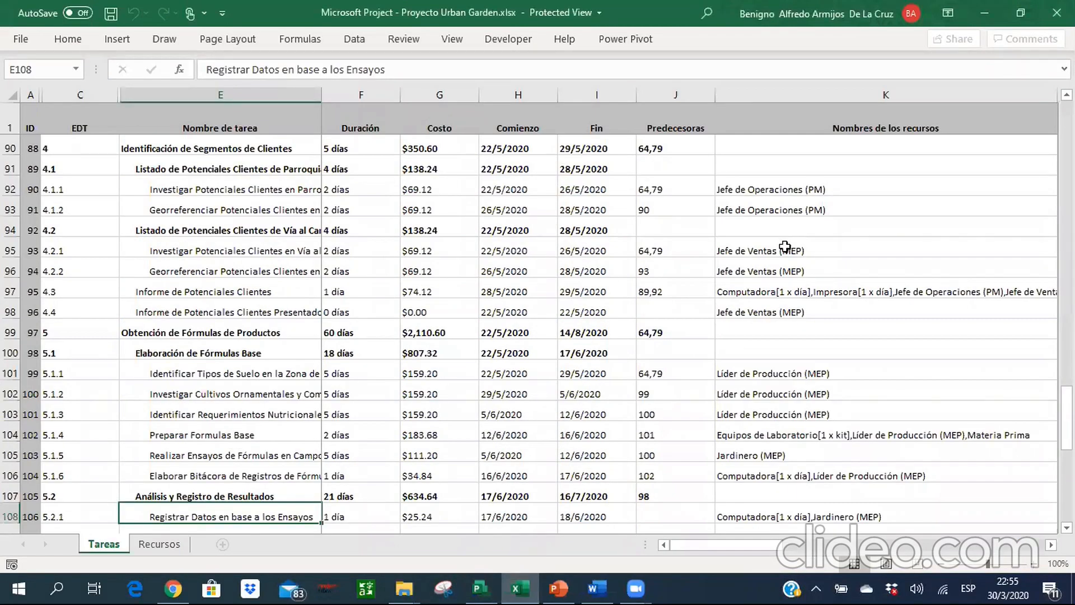
key("alt+Tab")
key("Up")
key("Down")
key("shift+Down")
left_click(174, 12)
left_click(738, 409)
left_click(1020, 328)
left_click(1020, 423)
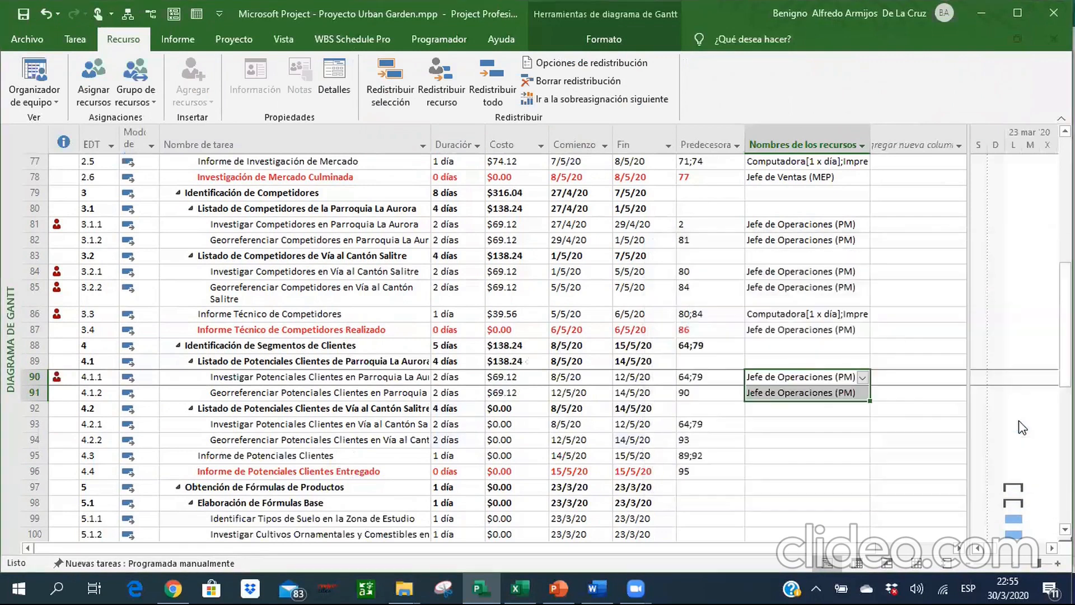
Assign the resource Jefe de Ventas (MEP) to tasks 4.2.1 and 4.2.2.
left_click_drag(810, 425, 810, 440)
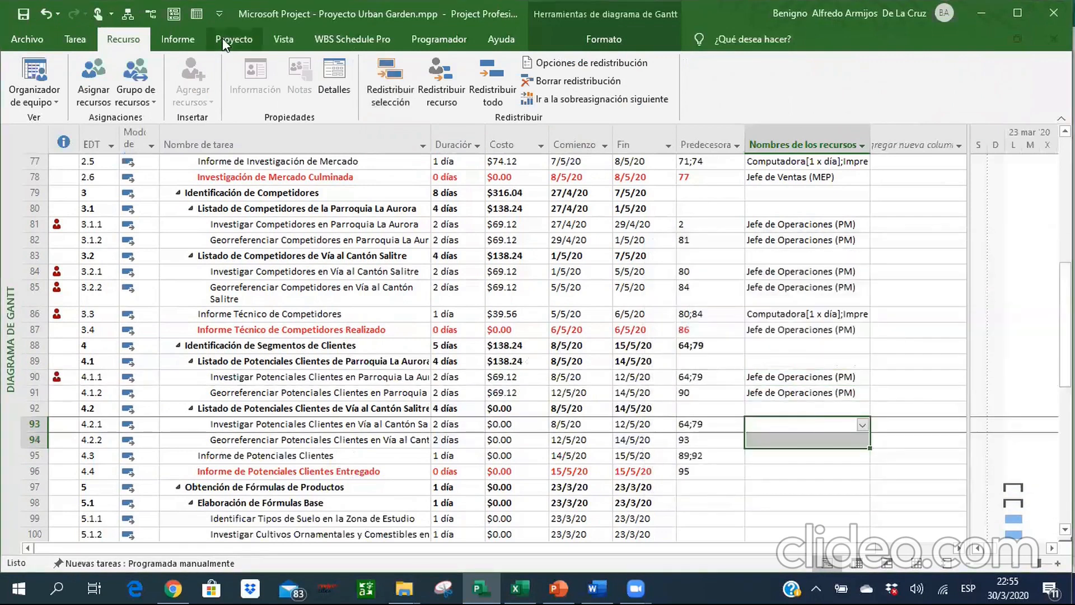
left_click(85, 82)
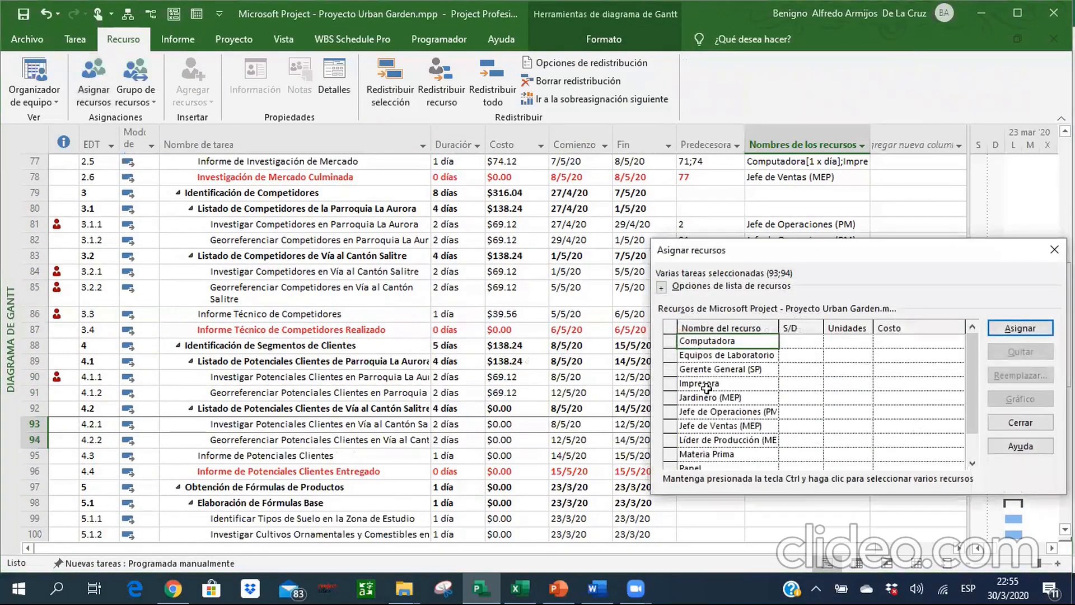
left_click(710, 426)
left_click(1020, 328)
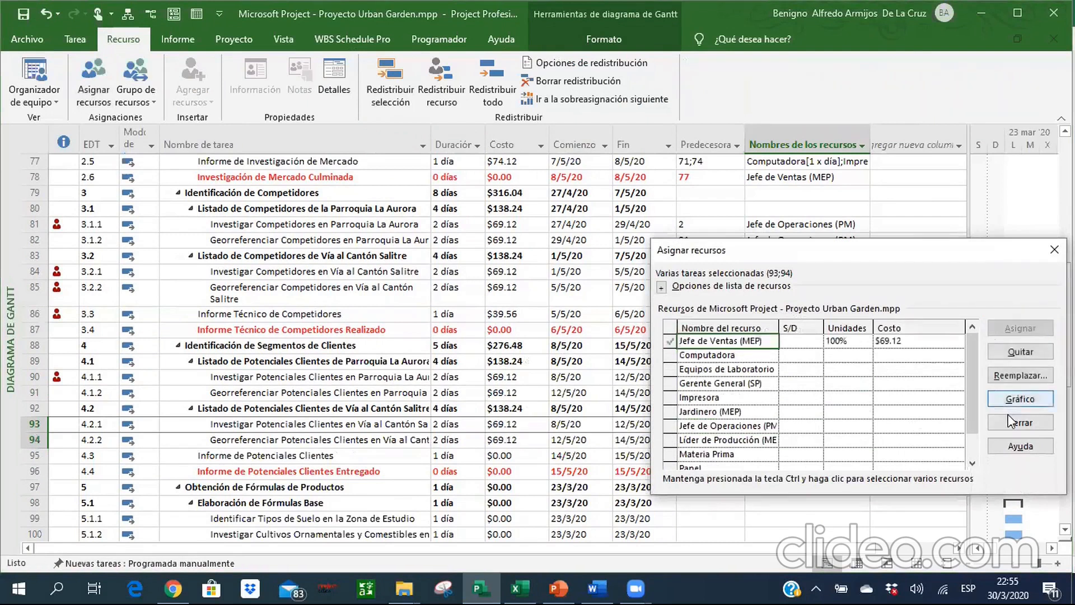
left_click(1009, 421)
Following the Excel schedule, assign Computadora, Impresora, Papel, Jefe de Operaciones (PM) and Jefe de Ventas (MEP) to task 4.3 in Microsoft Project.
left_click(756, 452)
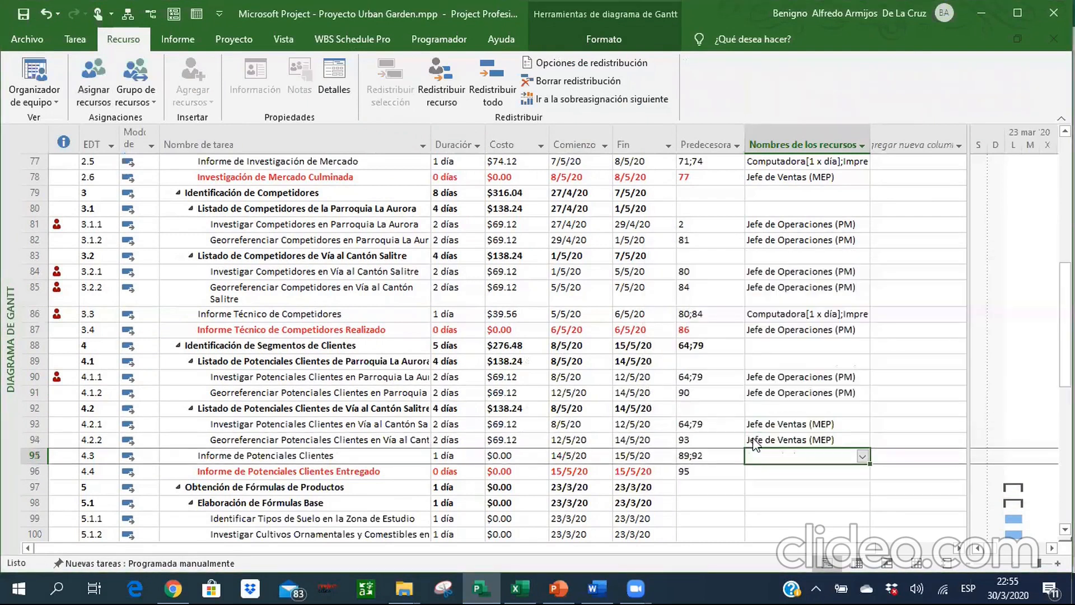
key("alt+Tab")
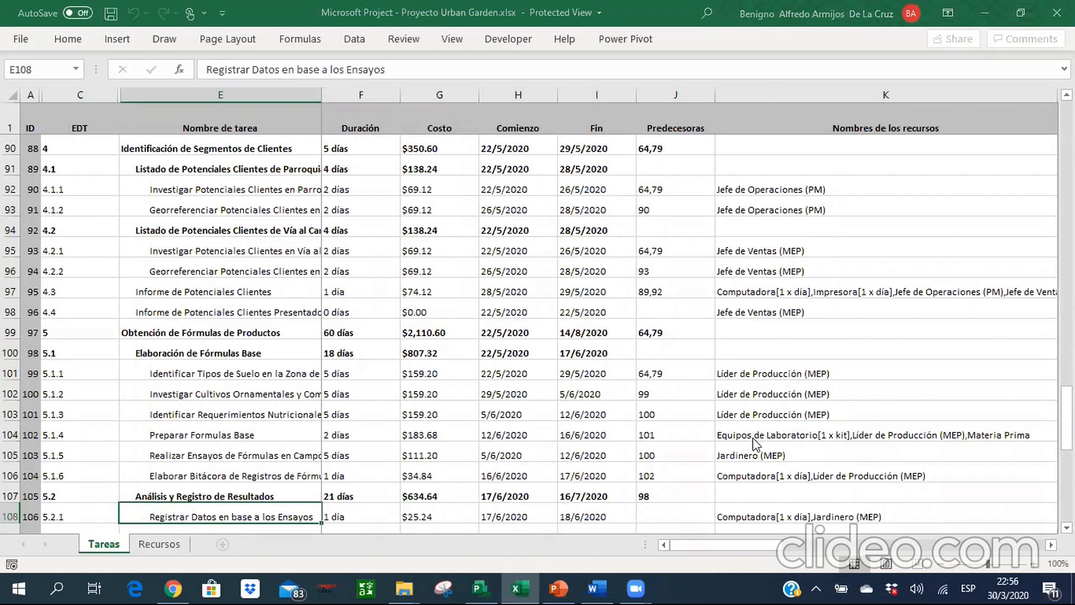
key("alt+Tab")
left_click(862, 458)
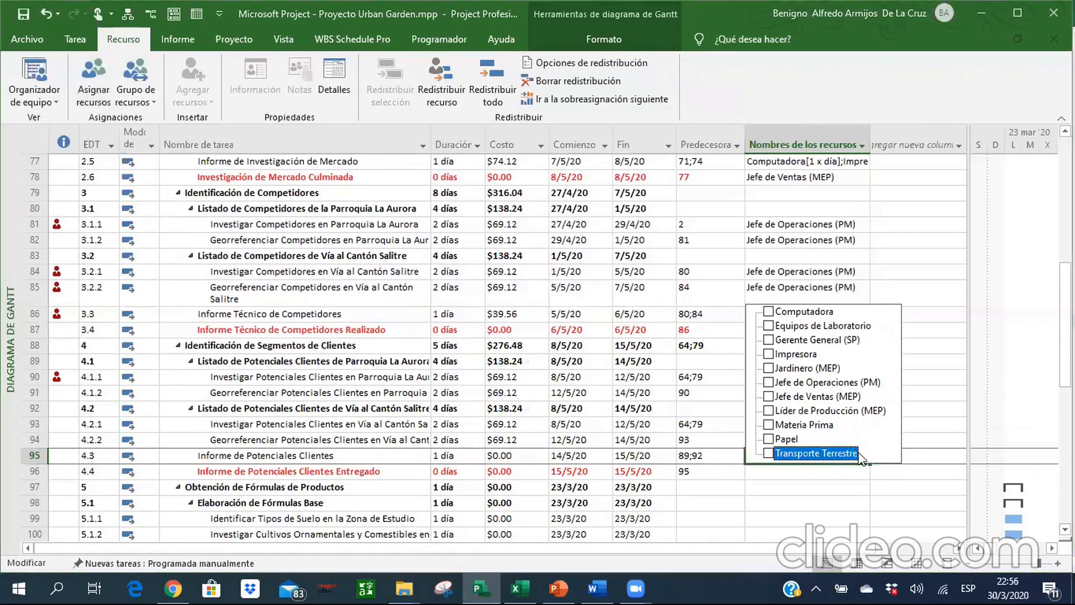
left_click(769, 311)
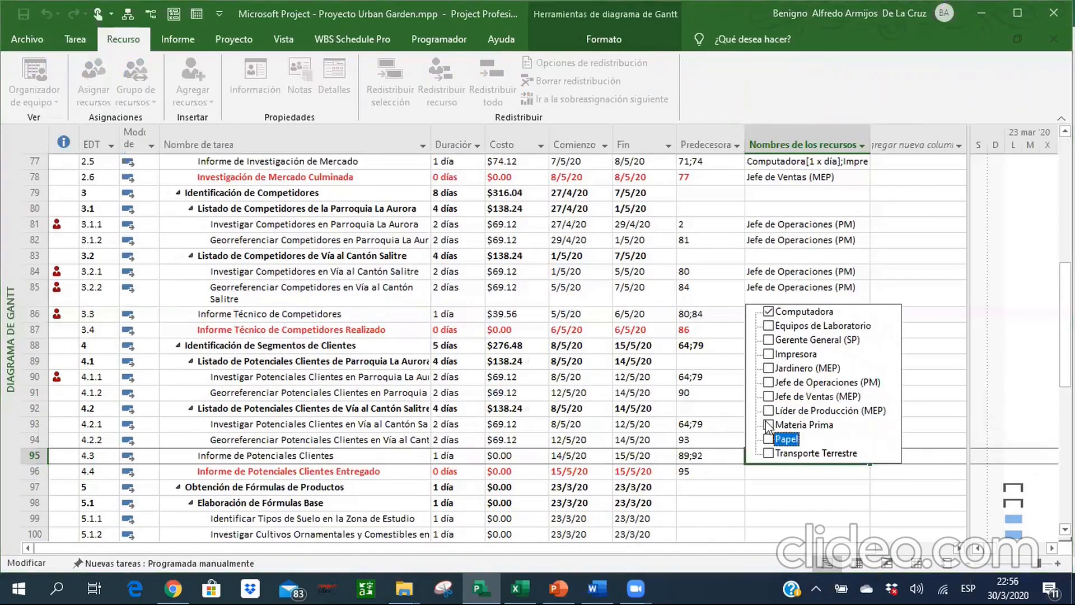
left_click(768, 438)
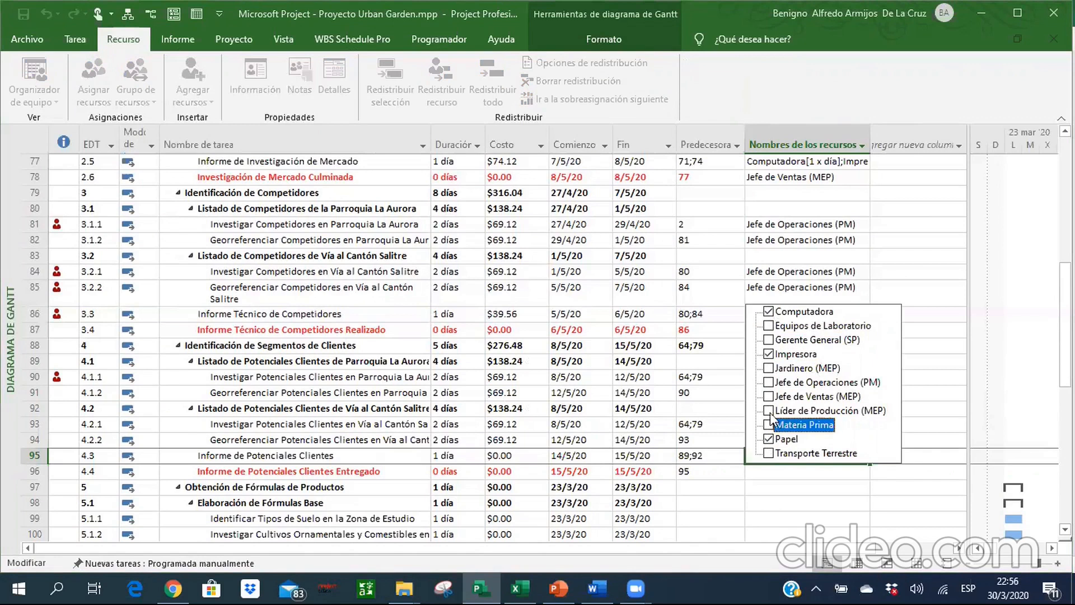
left_click(768, 382)
left_click(768, 397)
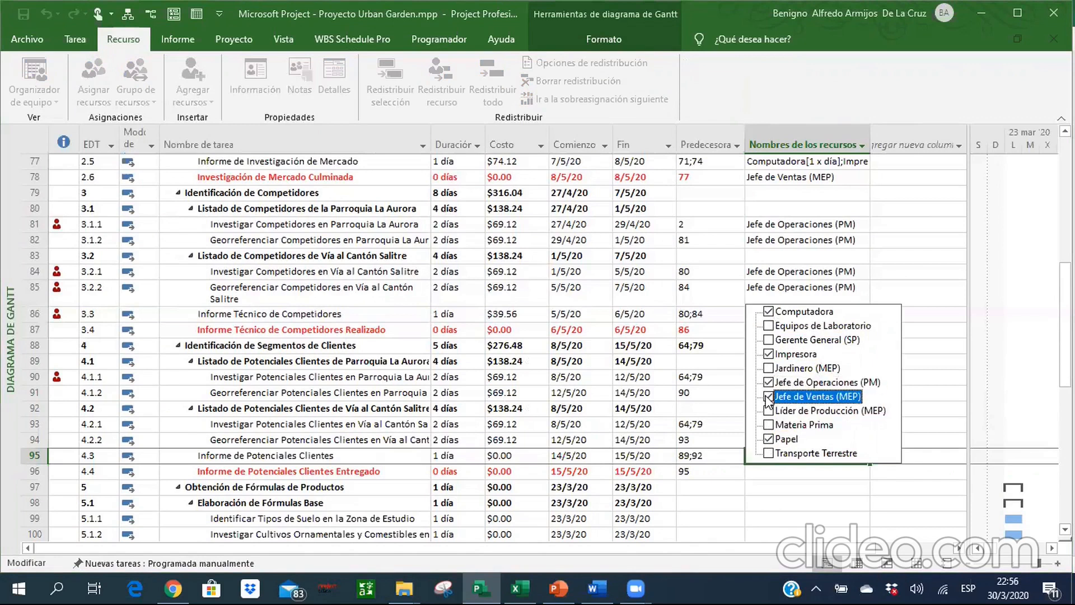
key("Return")
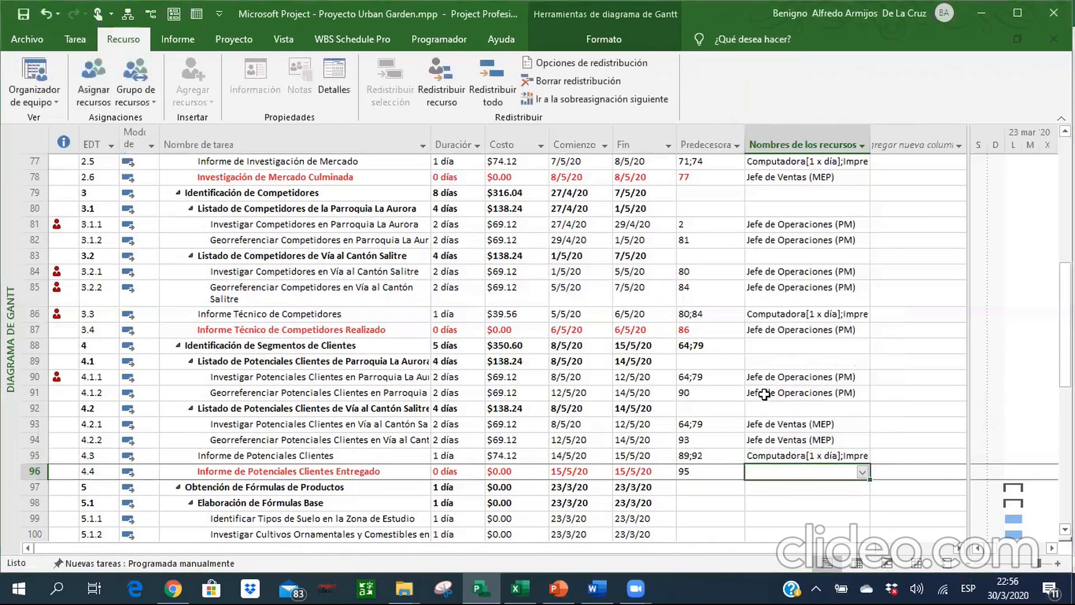
Check the Excel schedule and assign Jefe de Ventas (MEP) to milestone 4.4 in Microsoft Project.
key("alt+Tab")
key("alt+Tab")
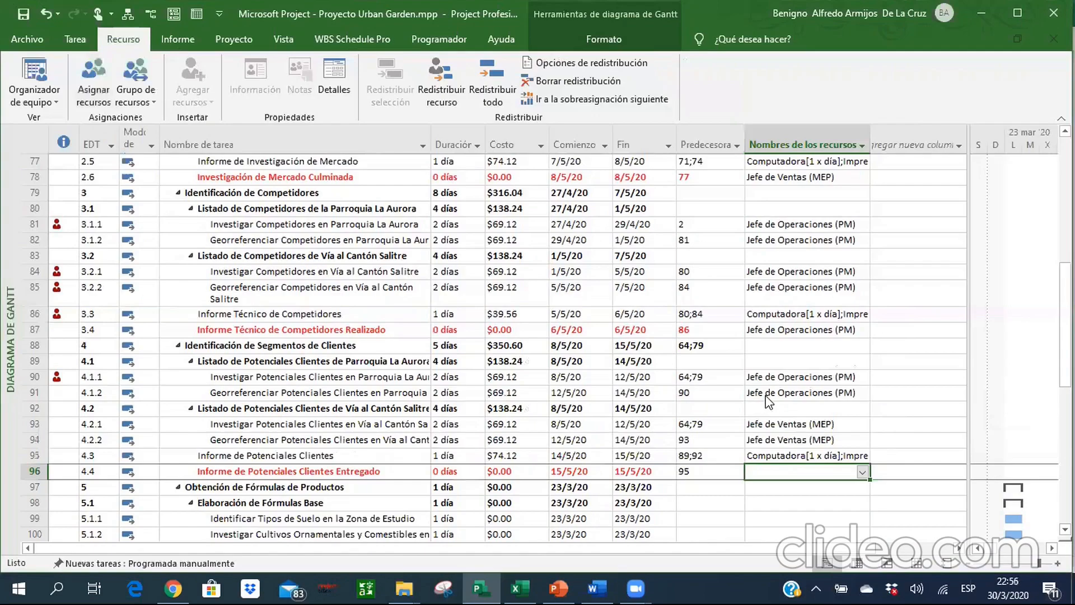
left_click(862, 472)
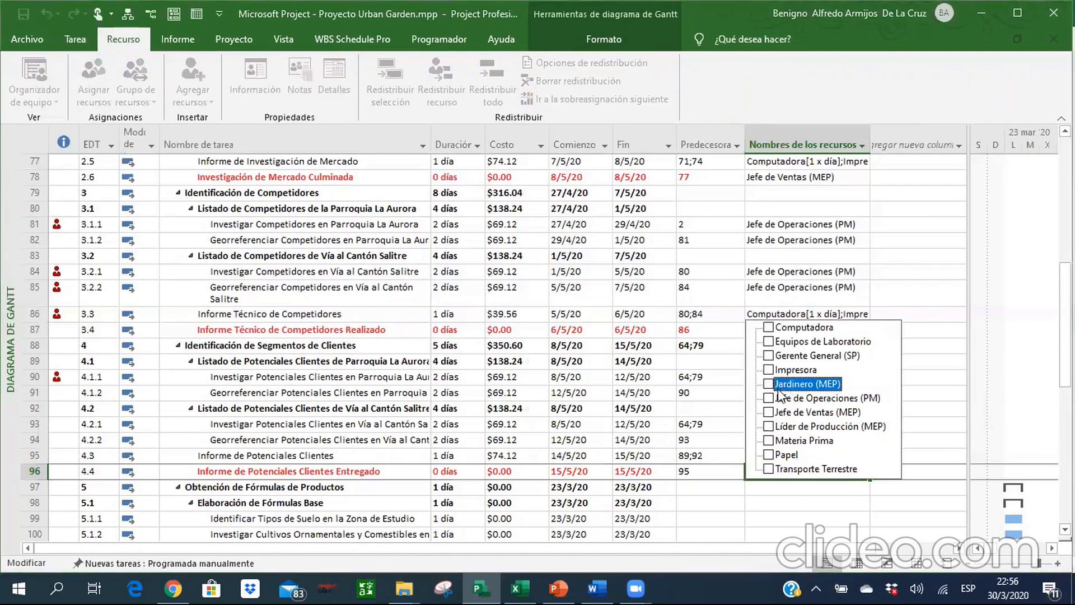
left_click(768, 413)
key("Return")
Check the total duration and cost of summary task 4, Identificación de Segmentos de Clientes.
key("Left")
key("Left")
key("Left")
key("Left")
key("Left")
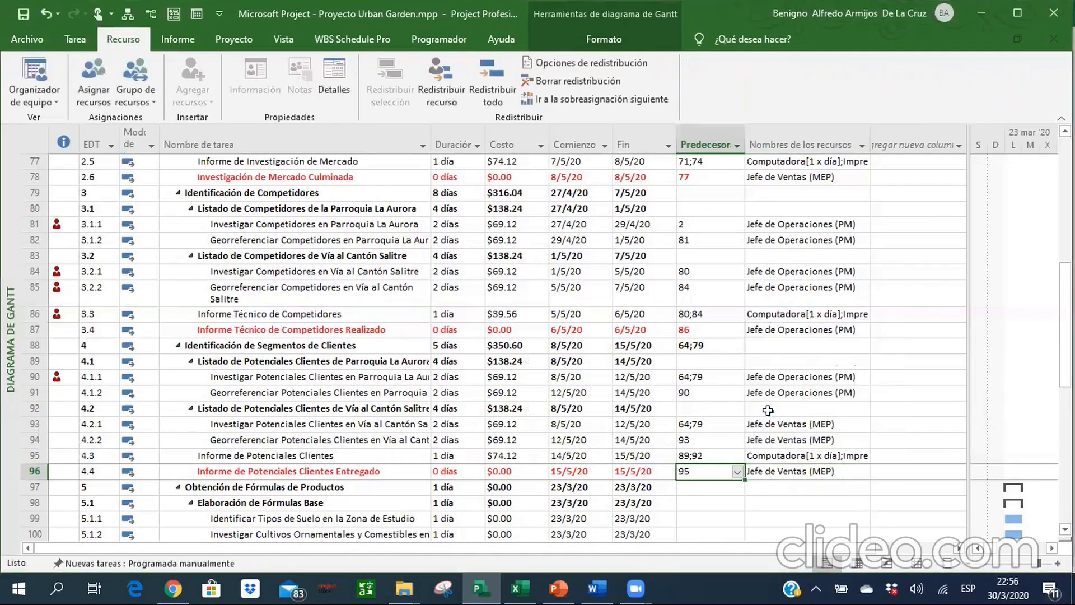
key("Up")
key("Up")
key("Up")
key("Up")
key("Up")
key("Up")
key("Up")
key("Up")
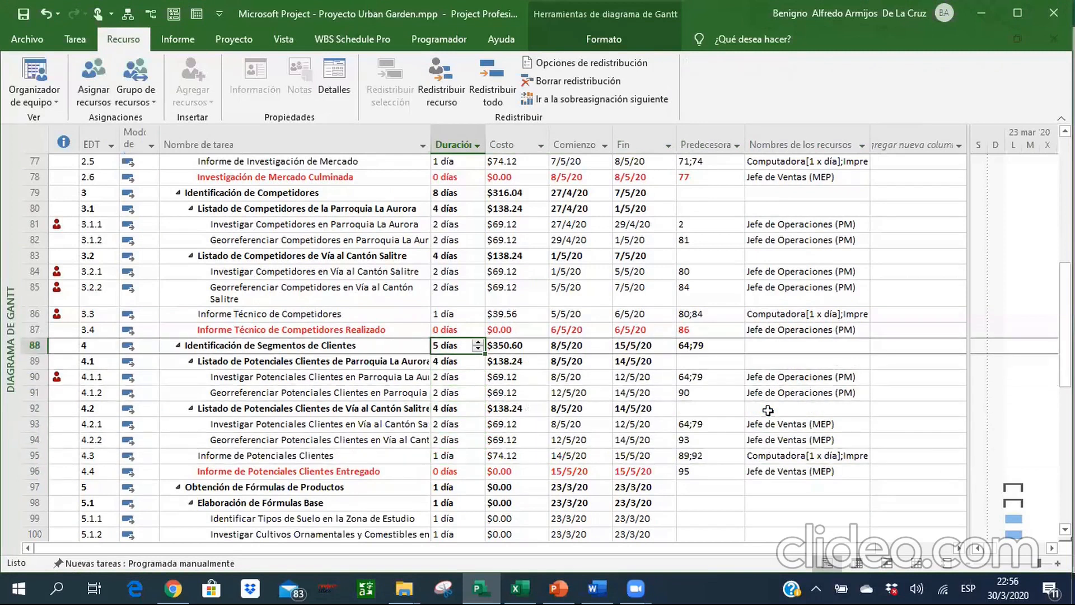
key("Right")
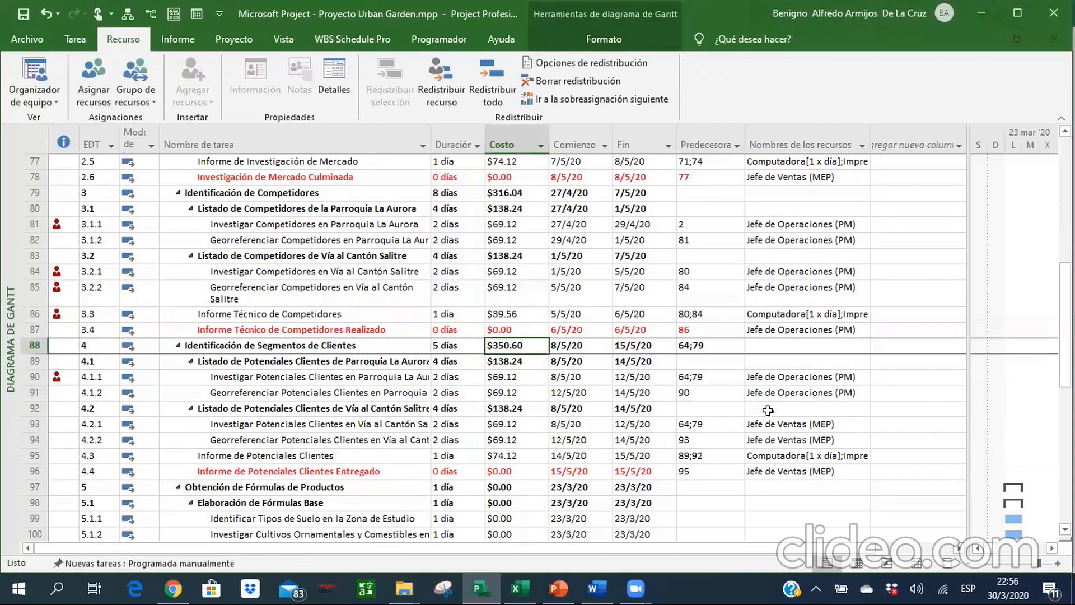
Set the predecessors of summary task 5, Obtención de Fórmulas de Productos, to 64;79.
key("Right")
key("Right")
key("Right")
key("Down")
key("Down")
key("Down")
key("Down")
key("Down")
key("Down")
key("Down")
key("Down")
key("Down")
key("Down")
key("Down")
key("Down")
key("Down")
key("Down")
key("Down")
key("Down")
key("Down")
key("Down")
key("Down")
key("Down")
key("Down")
key("Down")
key("Down")
key("Down")
key("Down")
key("Down")
key("Down")
key("Down")
key("Down")
key("Down")
key("Down")
key("Down")
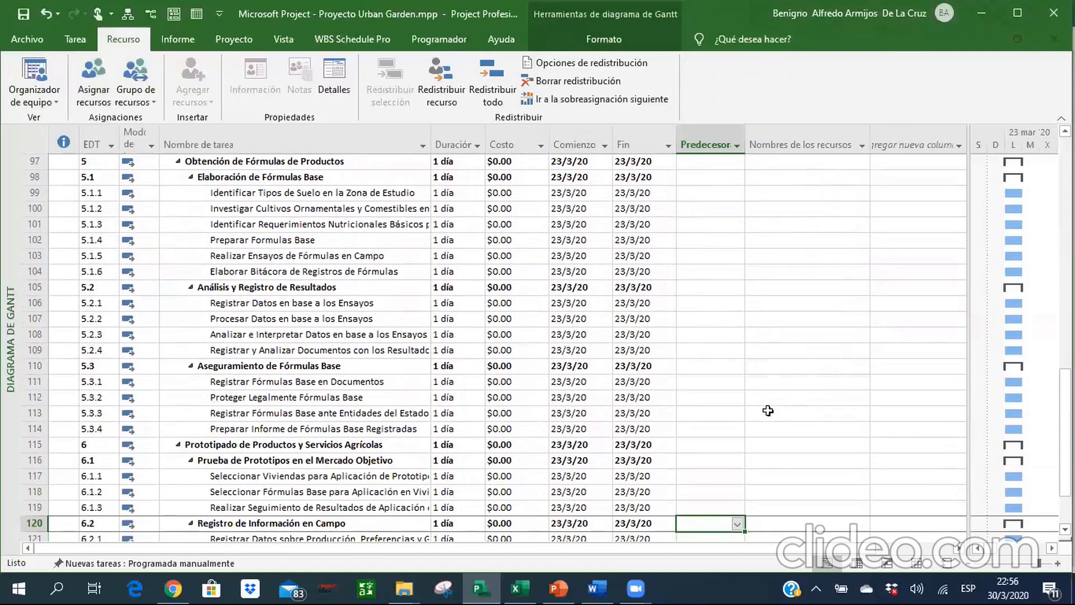
left_click(704, 163)
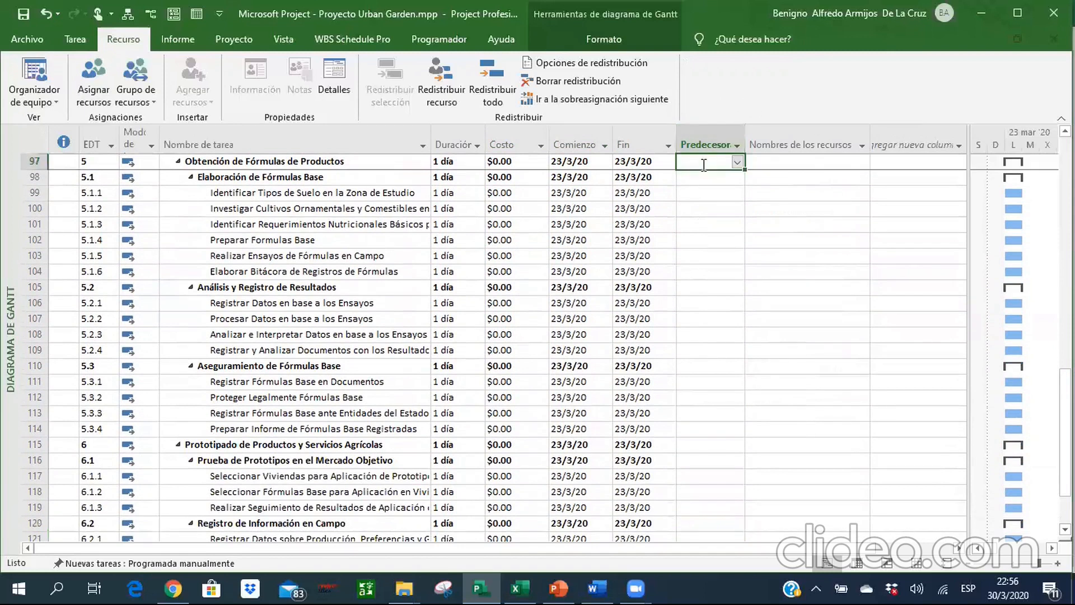
type("64;79")
key("Return")
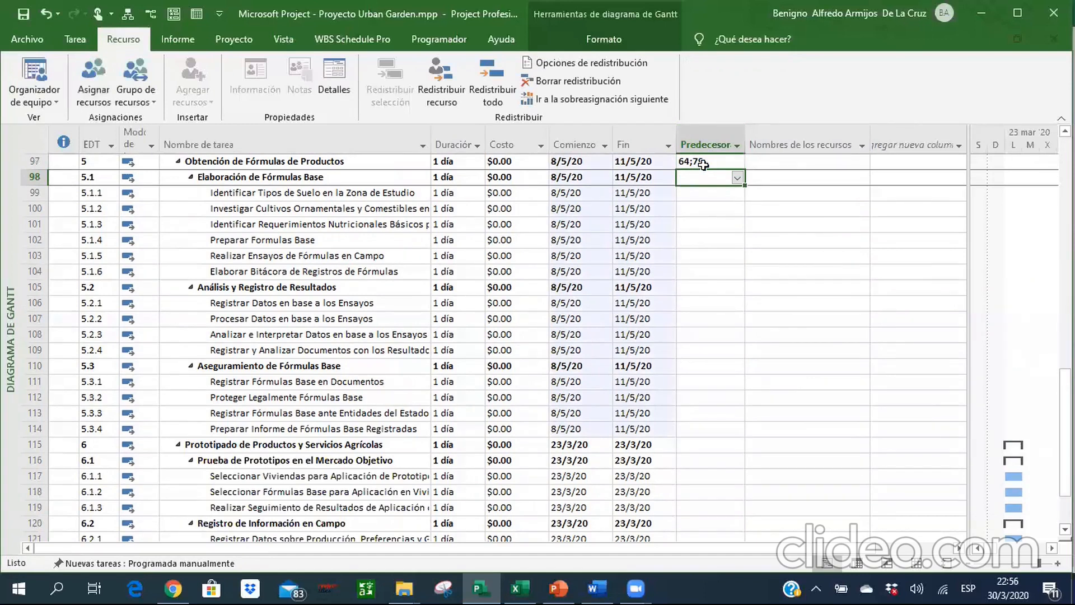
Set the predecessors of task 5.1.1, Identificar Tipos de Suelo en la Zona de Estudio, to 74;79.
key("Down")
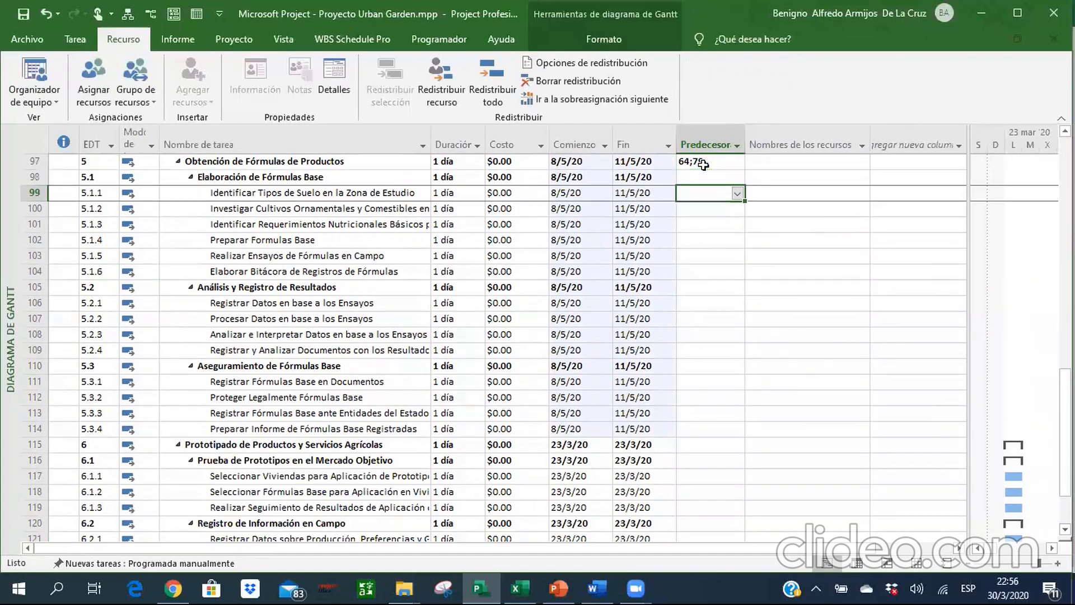
type("74;709")
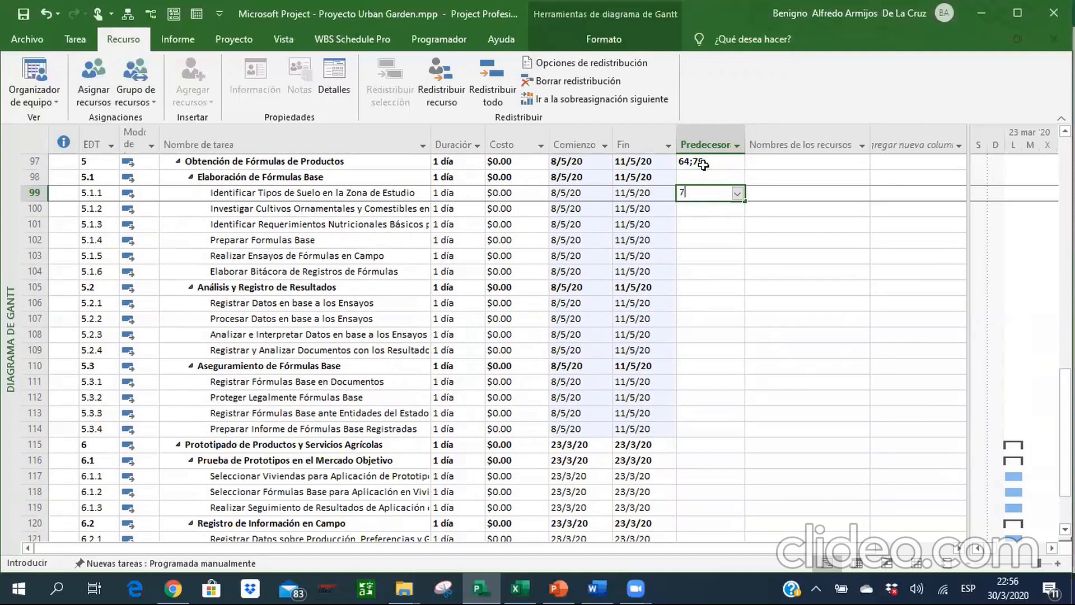
key("BackSpace")
key("BackSpace")
type("9")
key("Return")
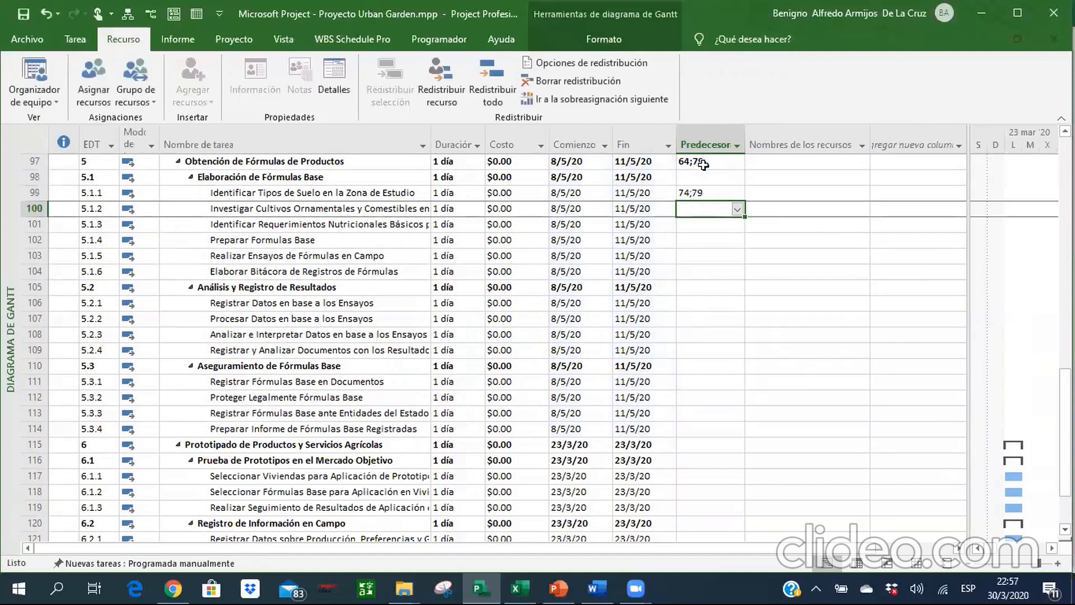
Set the predecessors of tasks 5.1.2 through 5.1.6 to 99, 100, 101, 100 and 102, respectively.
type("99")
key("Return")
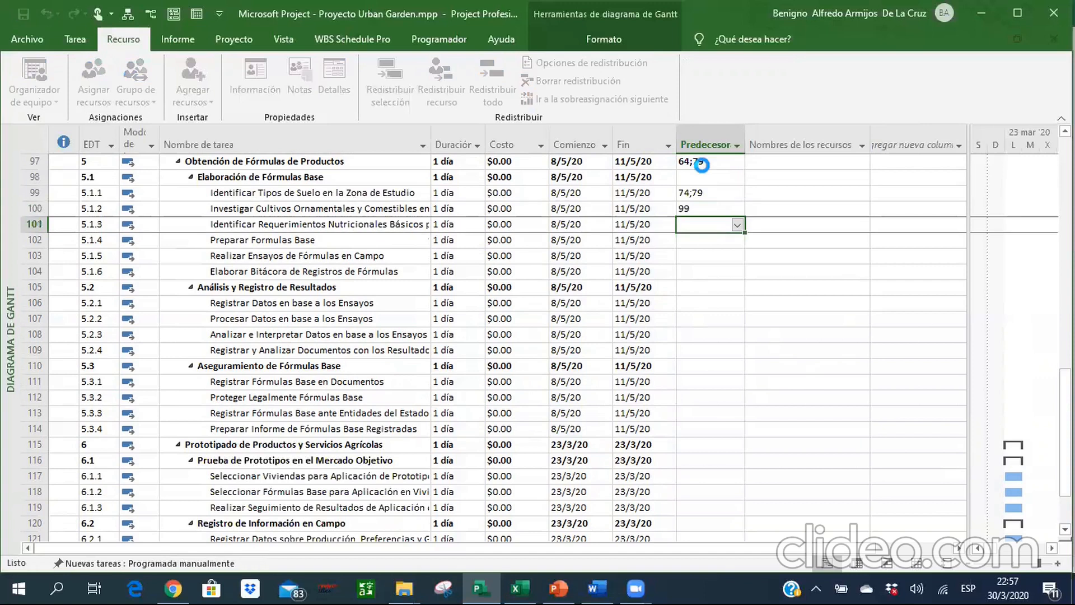
type("100")
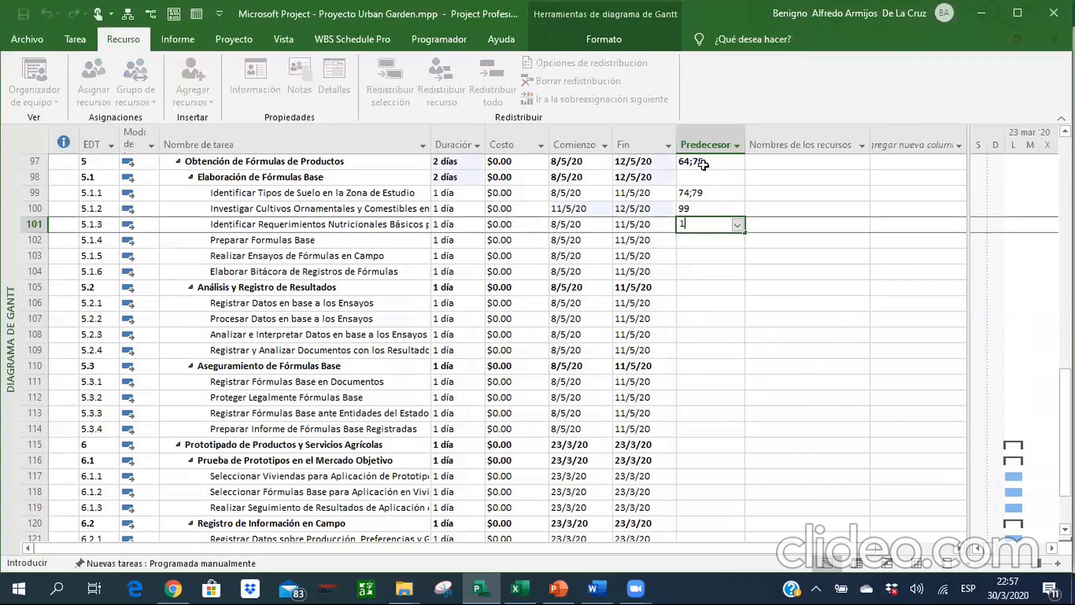
key("Return")
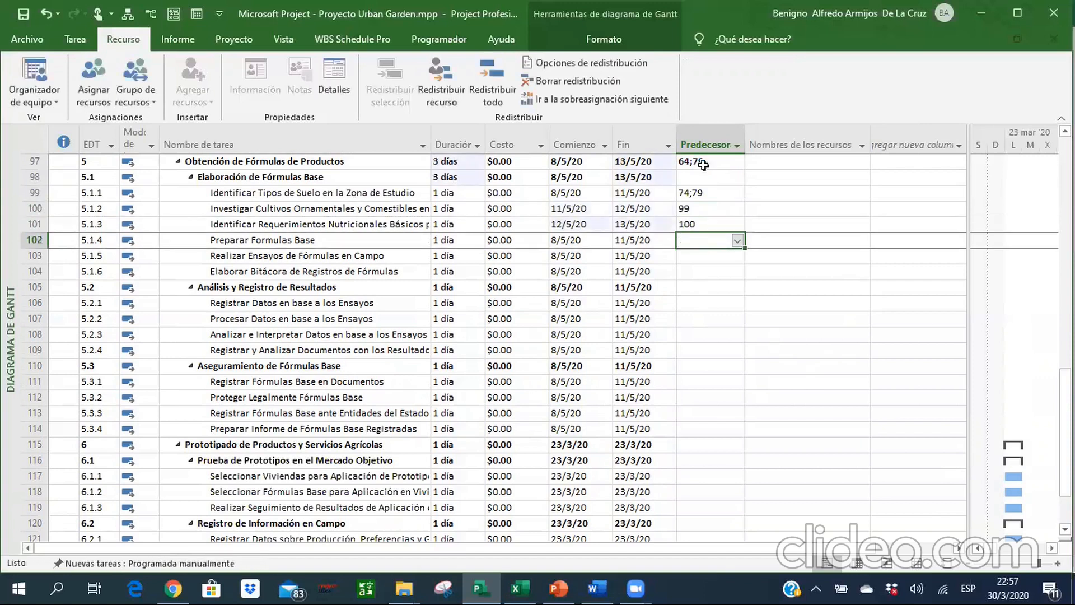
type("101")
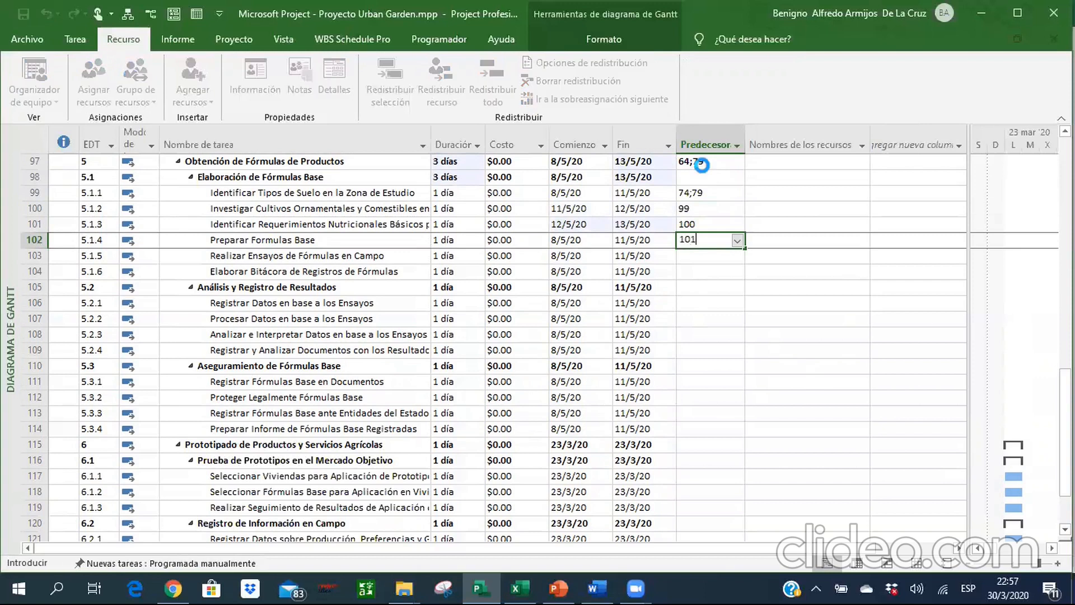
key("Return")
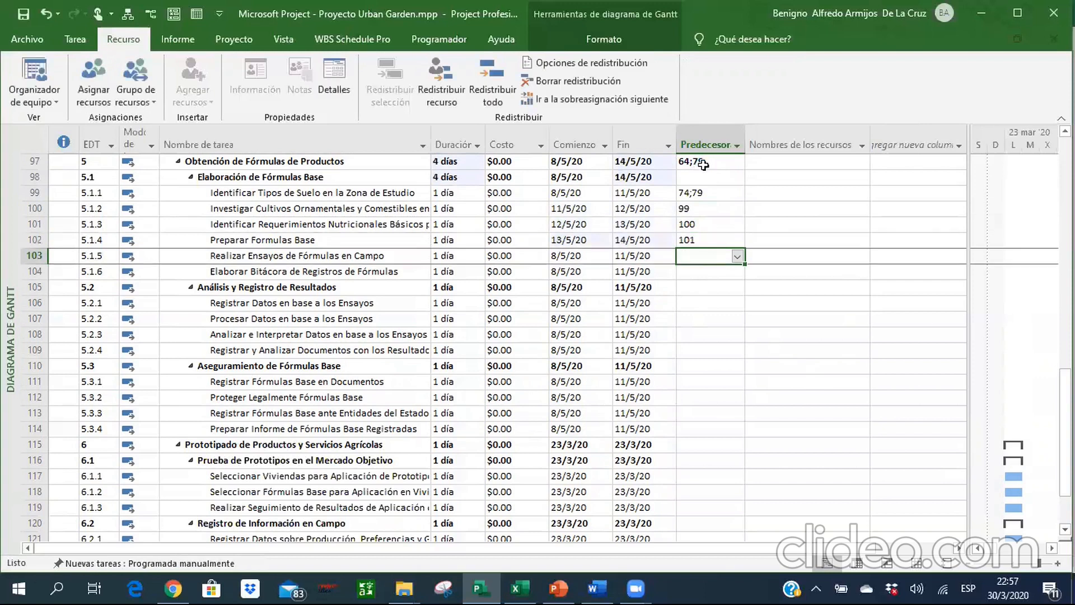
type("100")
key("Return")
type("102")
key("Up")
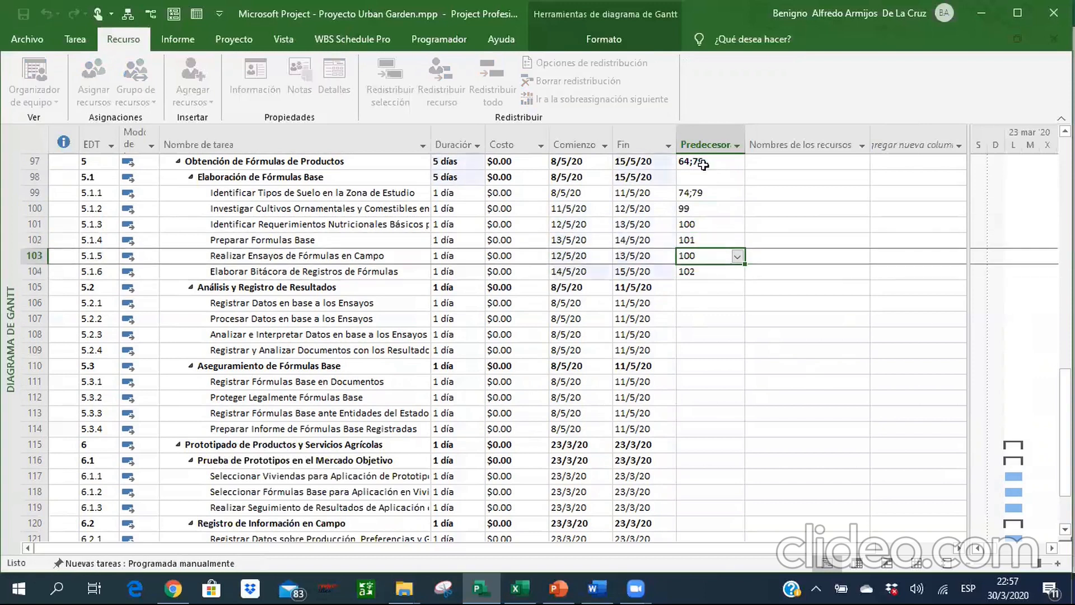
Review the predecessors entered for the subtasks of 5.1, Elaboración de Fórmulas Base.
key("Up")
key("Up")
key("Up")
key("Up")
key("Down")
key("Down")
key("Down")
key("Down")
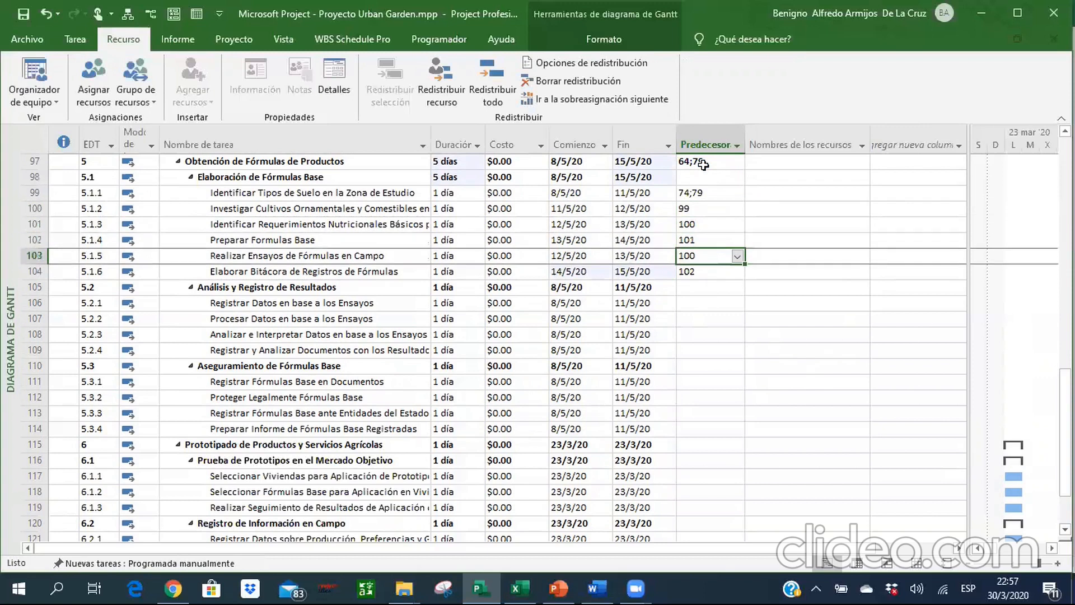
key("Up")
key("Up")
key("Down")
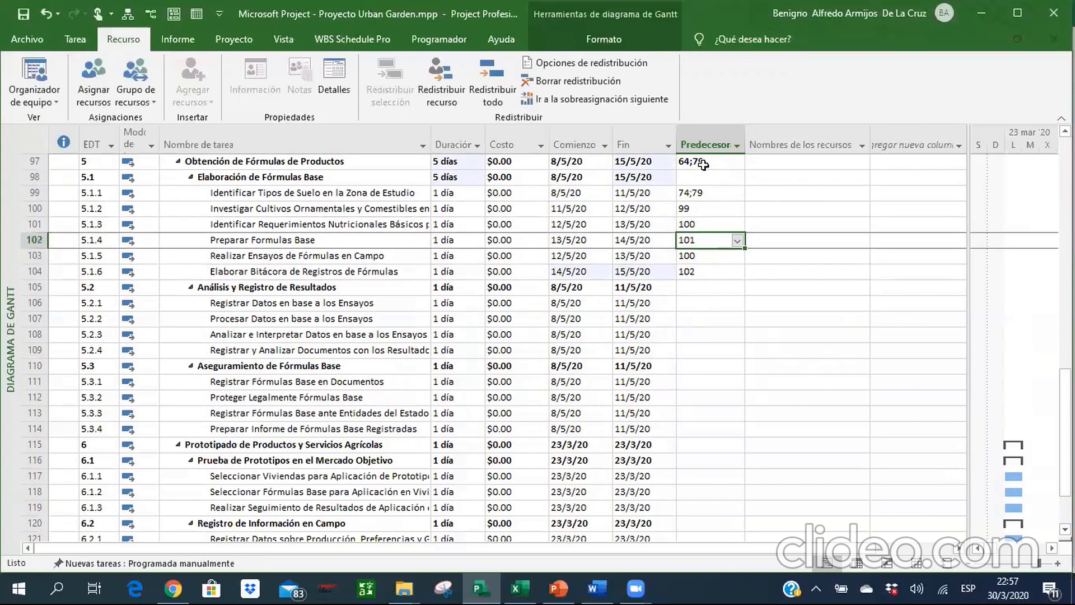
Set the predecessor of summary task 5.2, Análisis y Registro de Resultados, to 98.
key("Down")
key("Down")
key("Down")
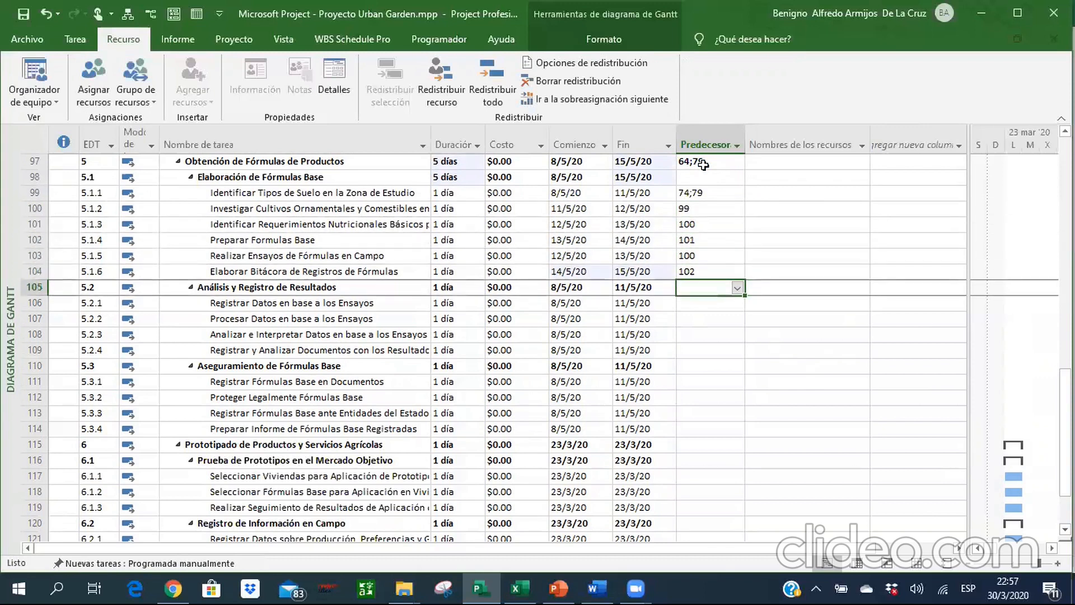
type("98")
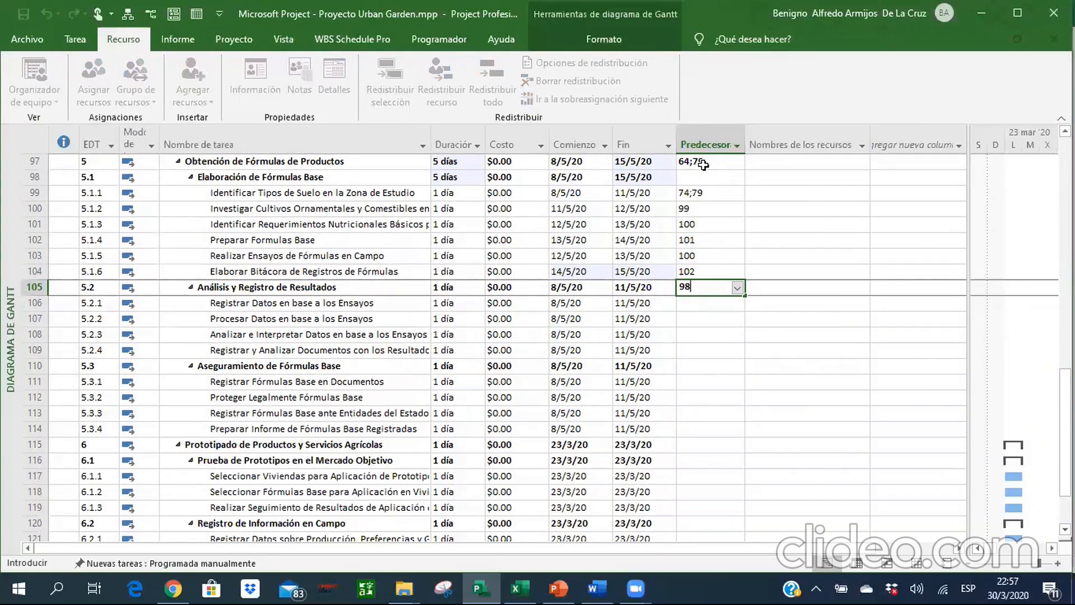
key("Return")
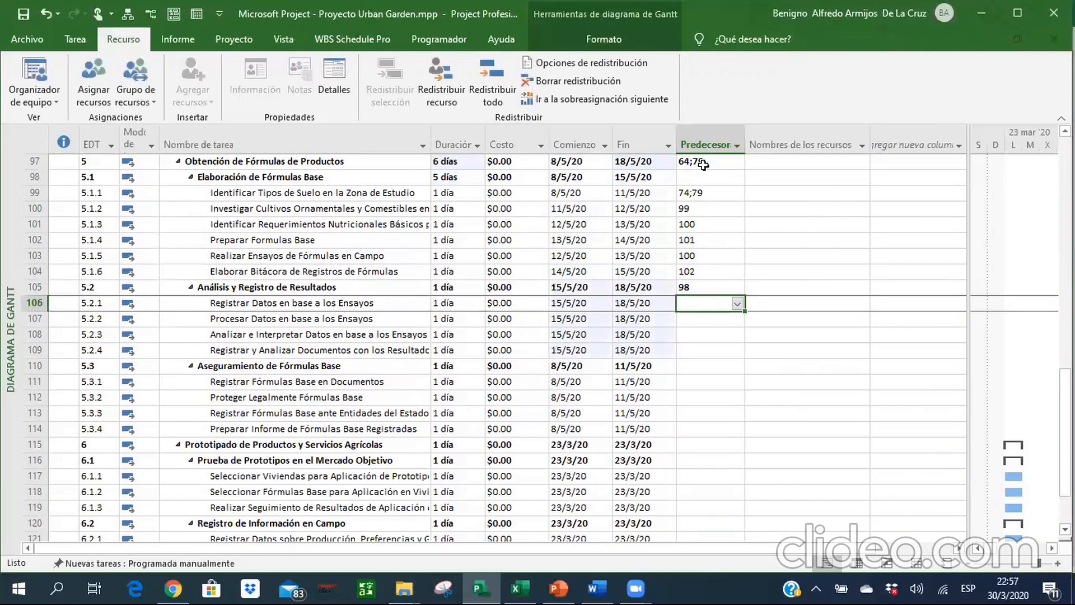
Set the predecessors of tasks 5.2.2, 5.2.3 and 5.2.4 to 106, 107 and 108, respectively.
key("Return")
type("106")
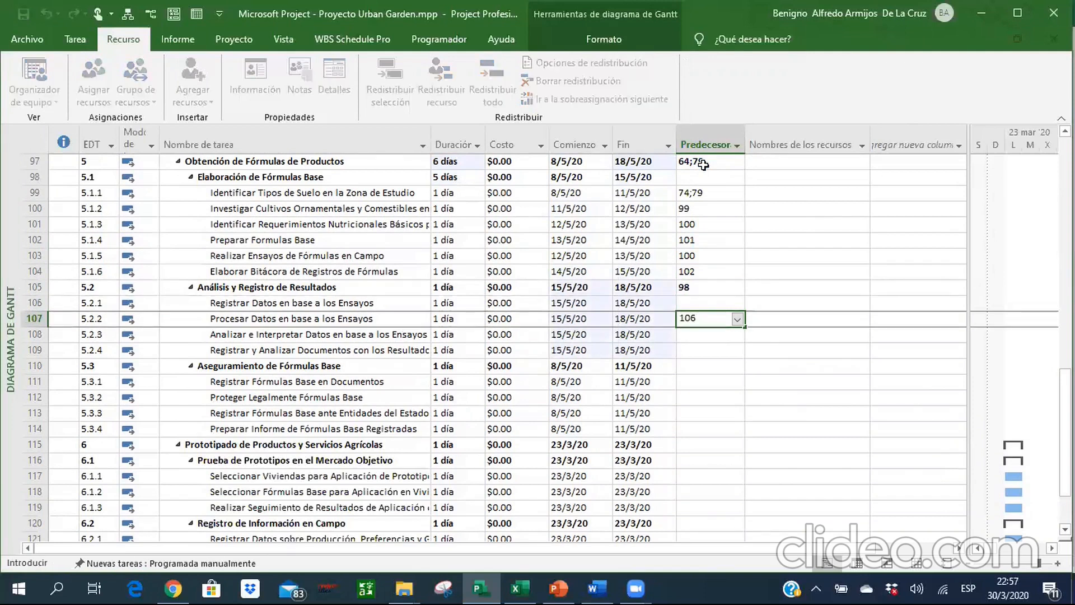
key("Return")
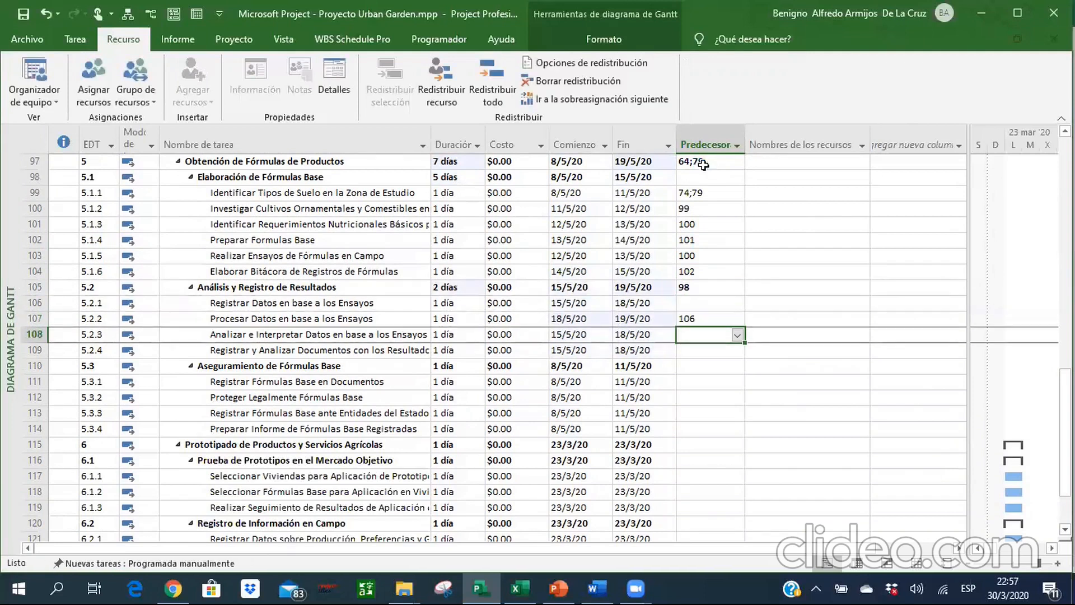
type("107")
key("Return")
type("108")
key("Return")
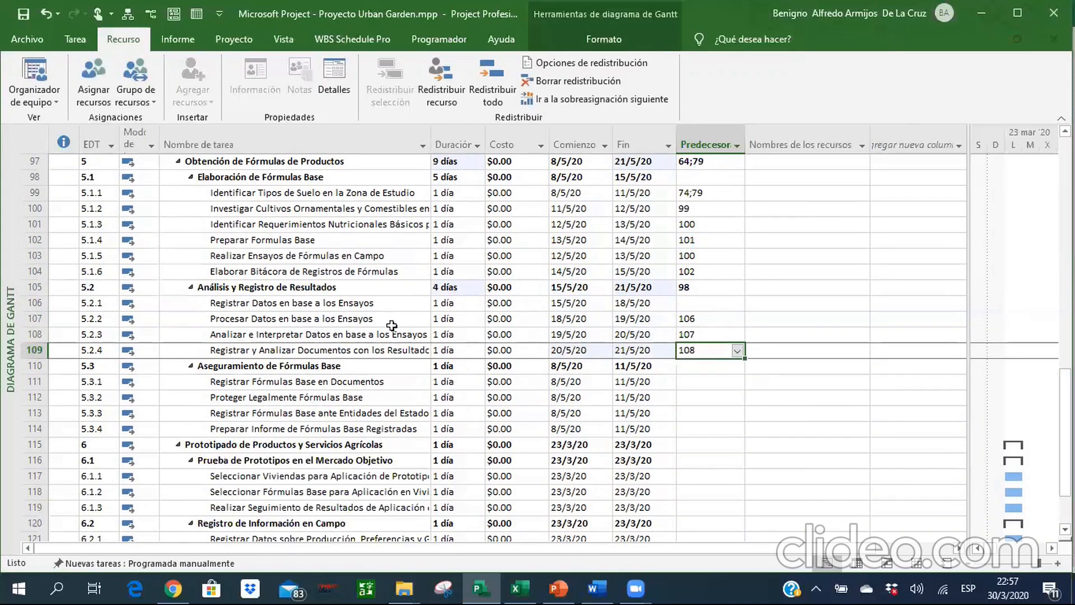
Widen the Gantt chart area and examine the linked bars of sections 5.1 and 5.2, starting from task 5.2.4.
left_click_drag(968, 508, 753, 477)
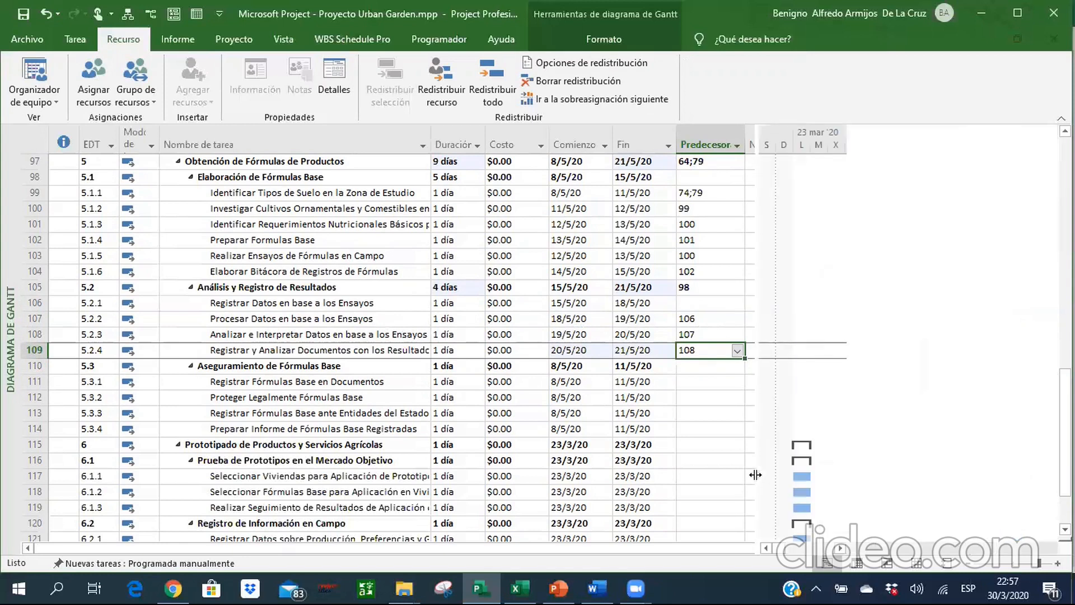
right_click(333, 349)
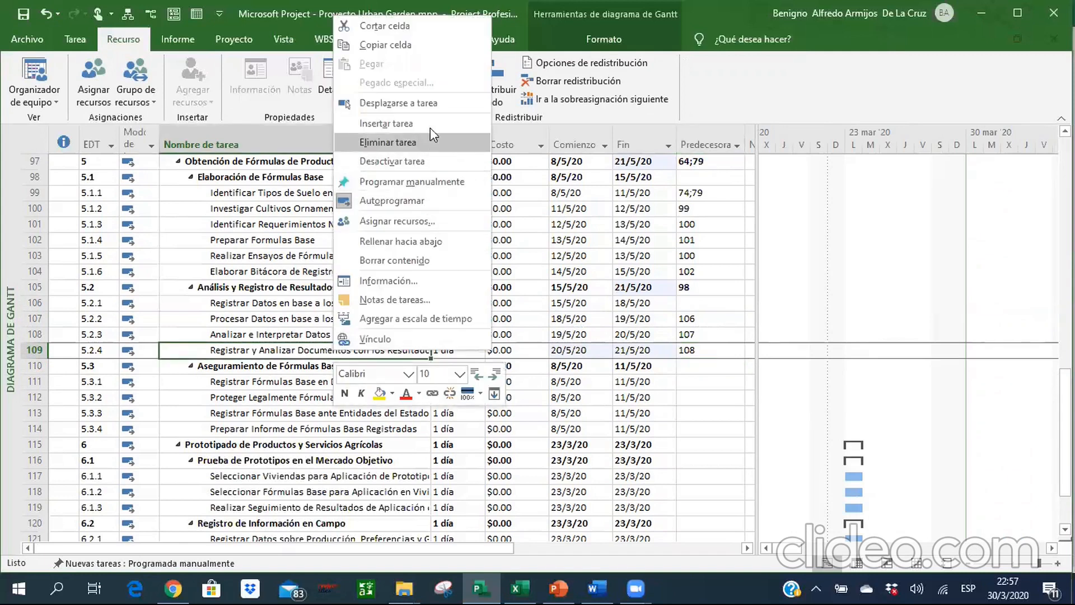
left_click(428, 104)
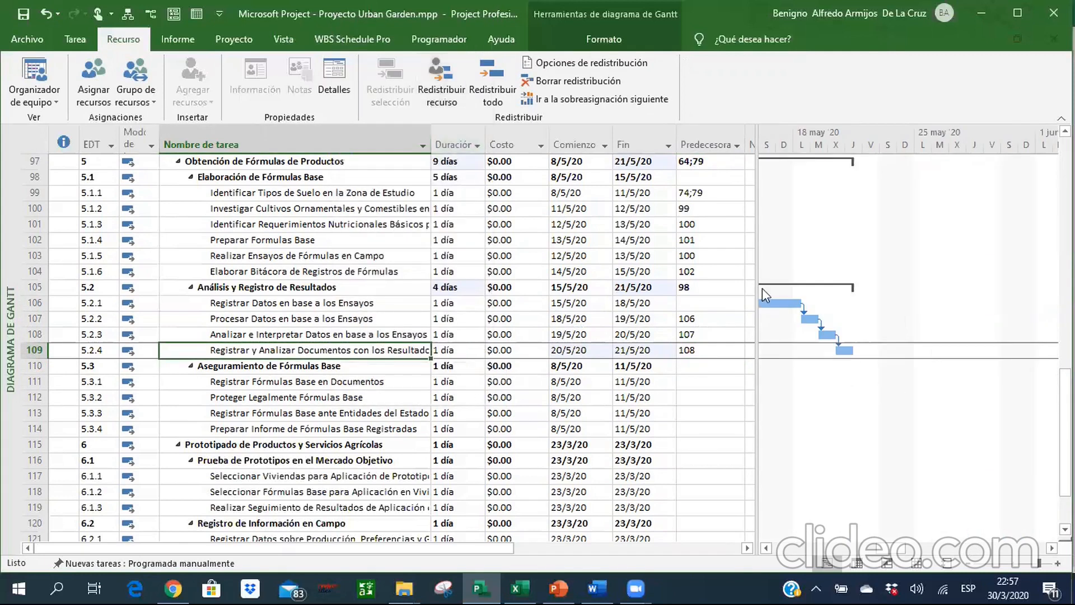
left_click(767, 548)
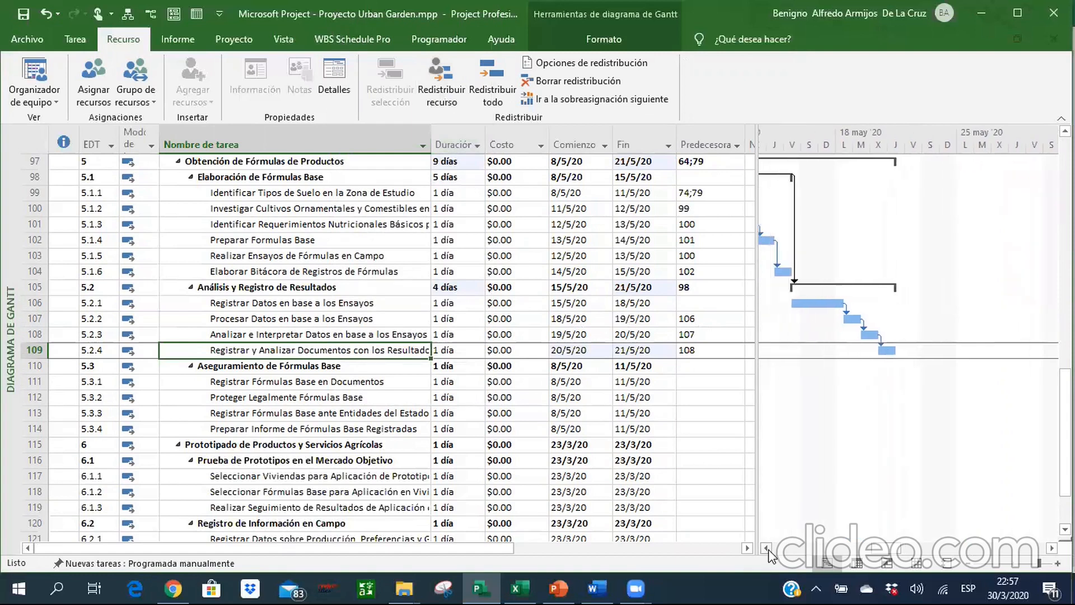
left_click(767, 548)
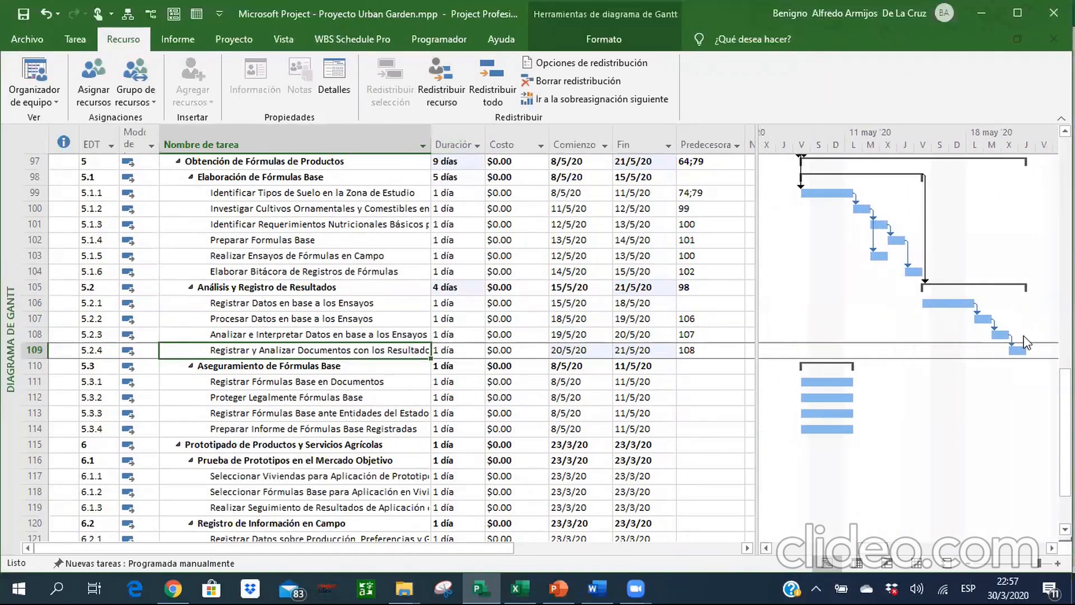
Set the predecessor of summary task 5.3, Aseguramiento de Fórmulas Base, to 105.
left_click(679, 366)
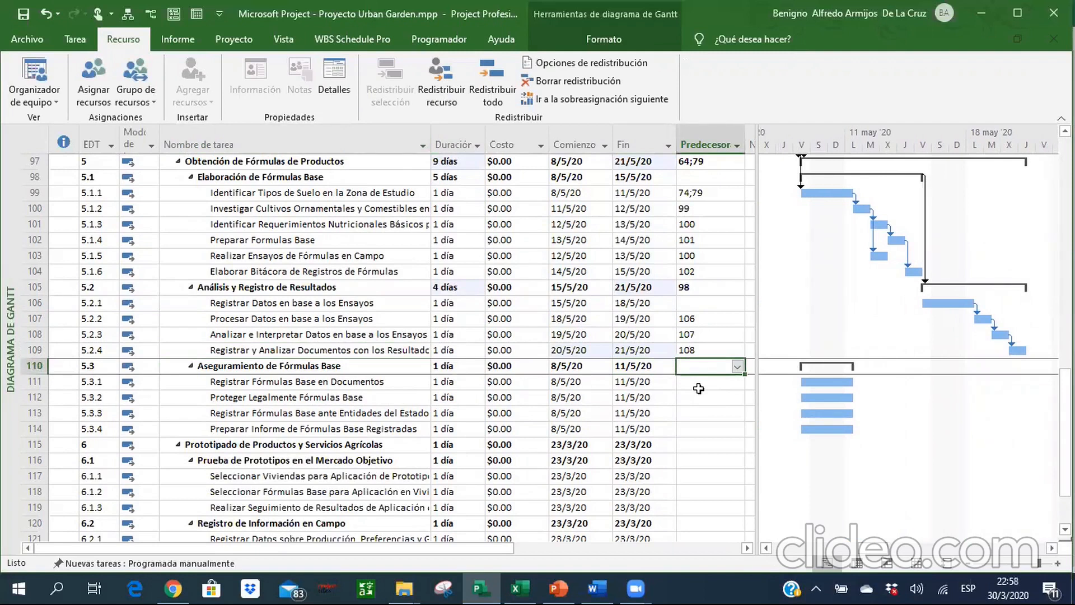
left_click(698, 387)
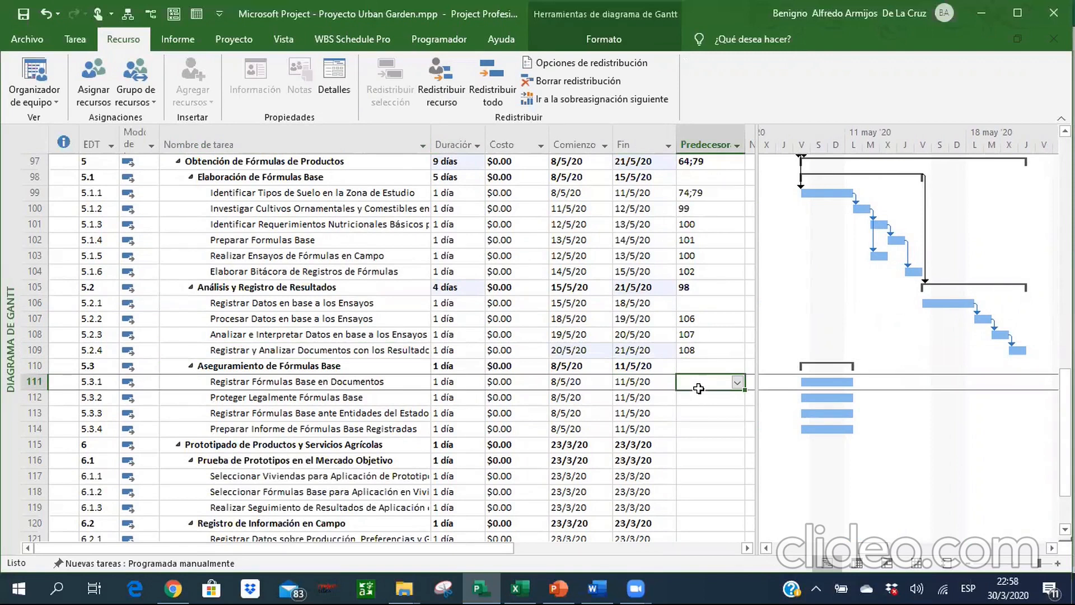
key("Up")
type("105")
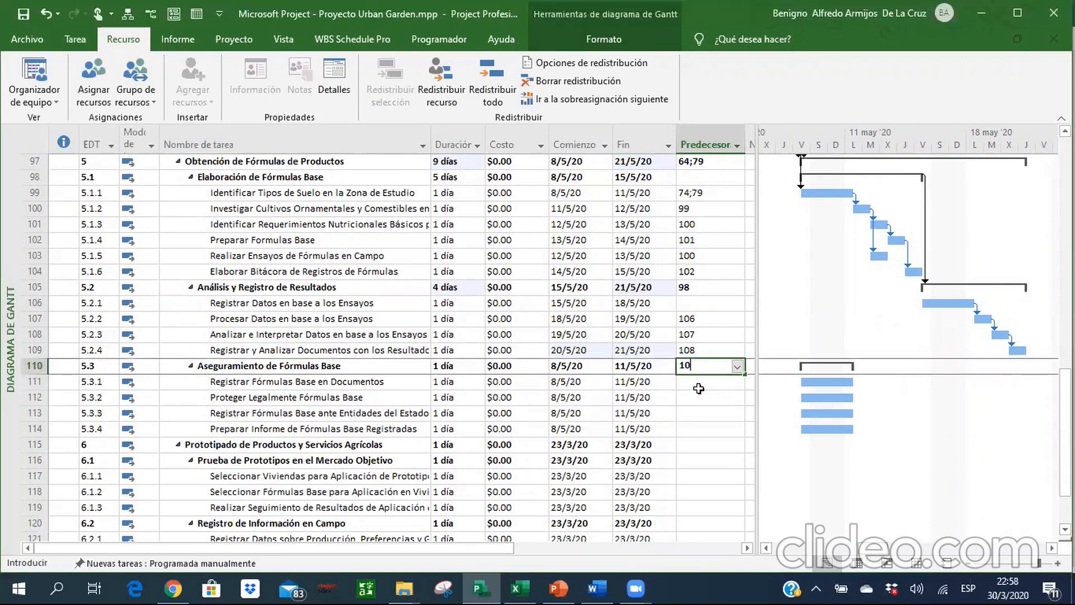
key("Return")
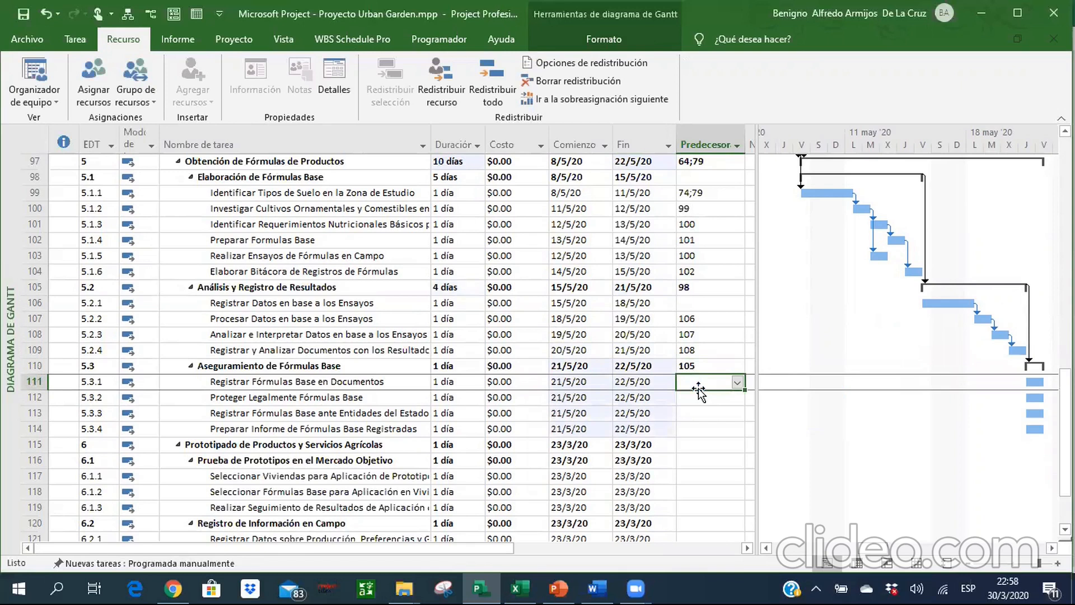
Set the predecessors of tasks 5.3.2, 5.3.3 and 5.3.4 to 111, 112 and 113, respectively.
key("Down")
type("111")
key("Return")
type("112")
key("Return")
type("113")
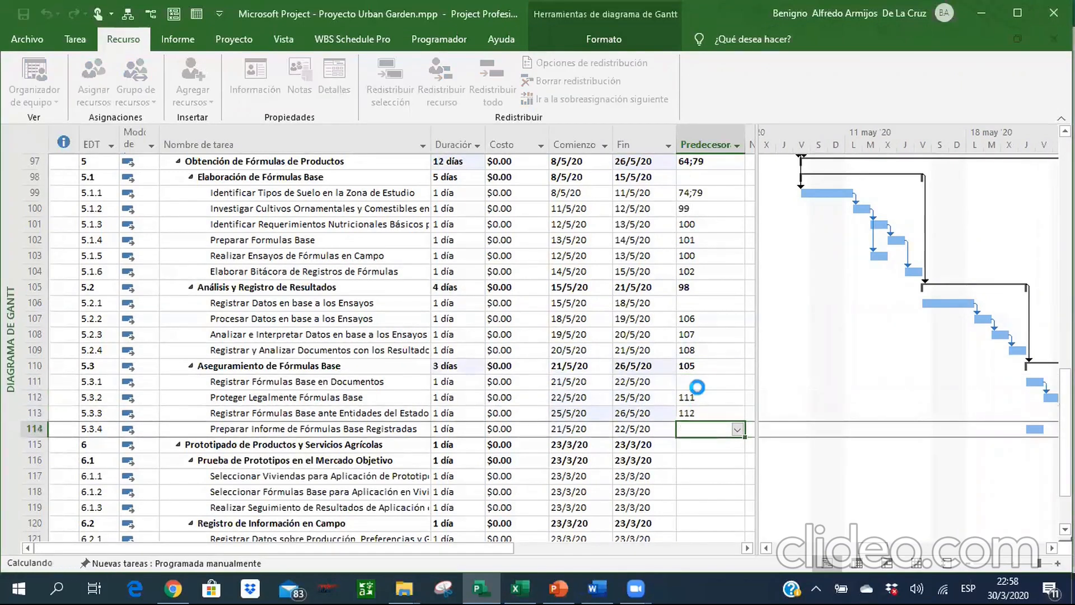
key("Return")
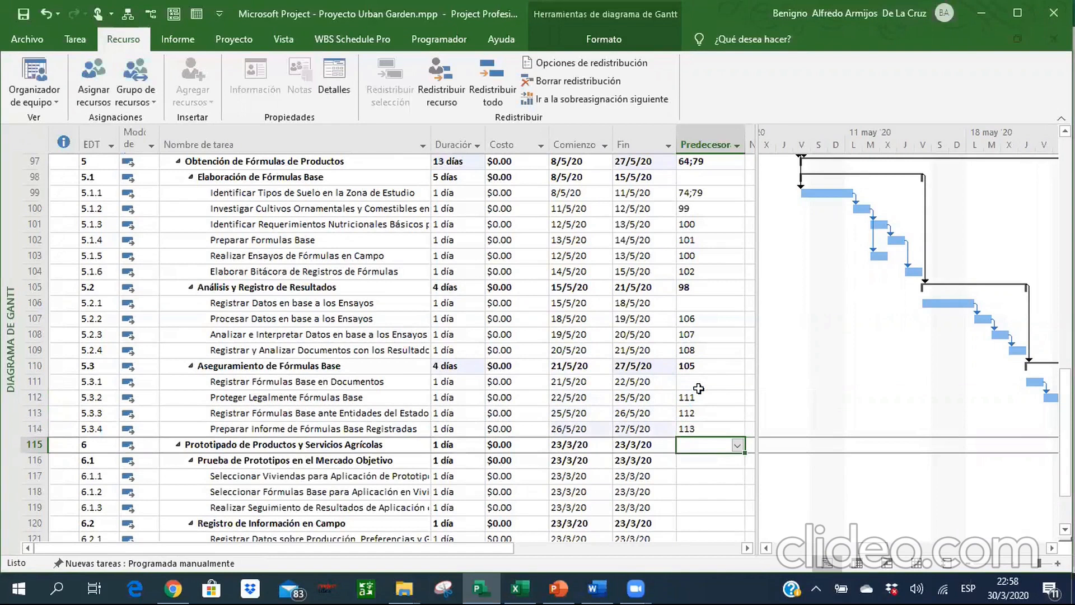
Insert a new task directly above summary task 6, Prototipado de Productos y Servicios Agrícolas.
key("Left")
key("Left")
key("Left")
key("Left")
key("Left")
key("Up")
key("Down")
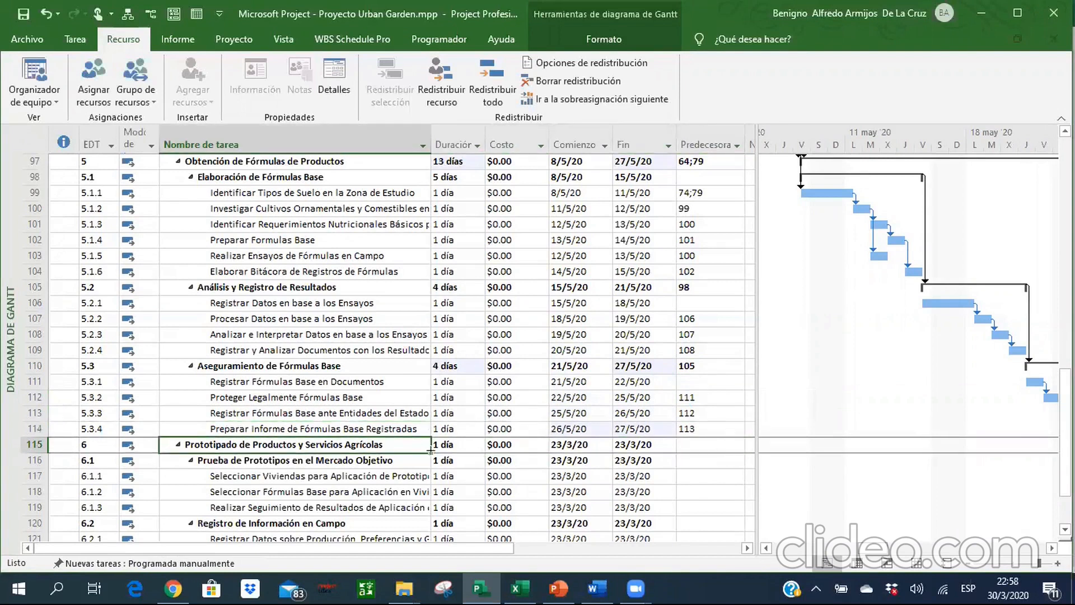
right_click(301, 440)
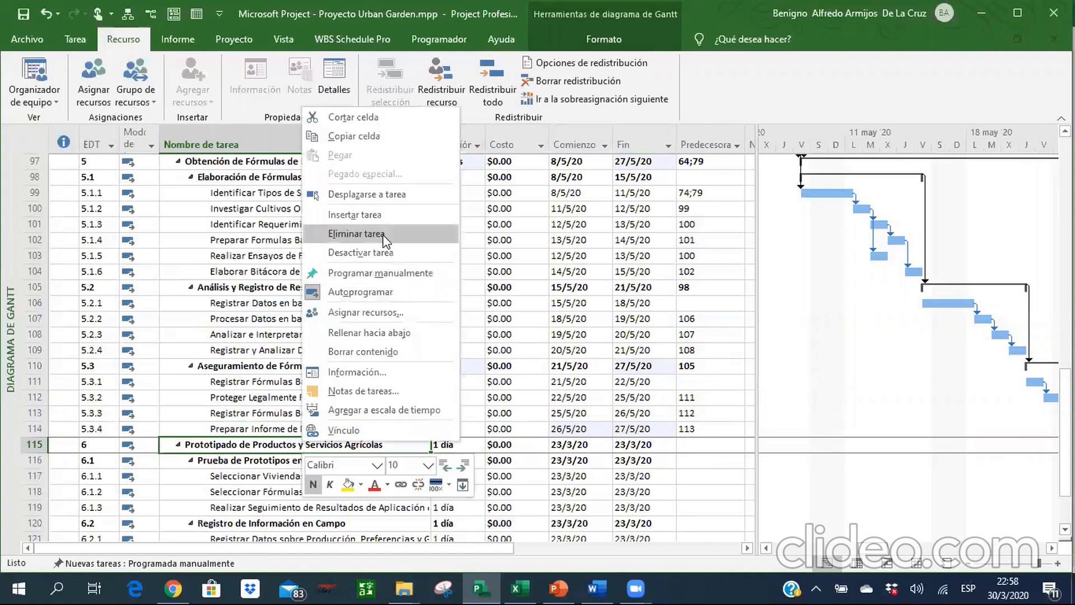
left_click(371, 218)
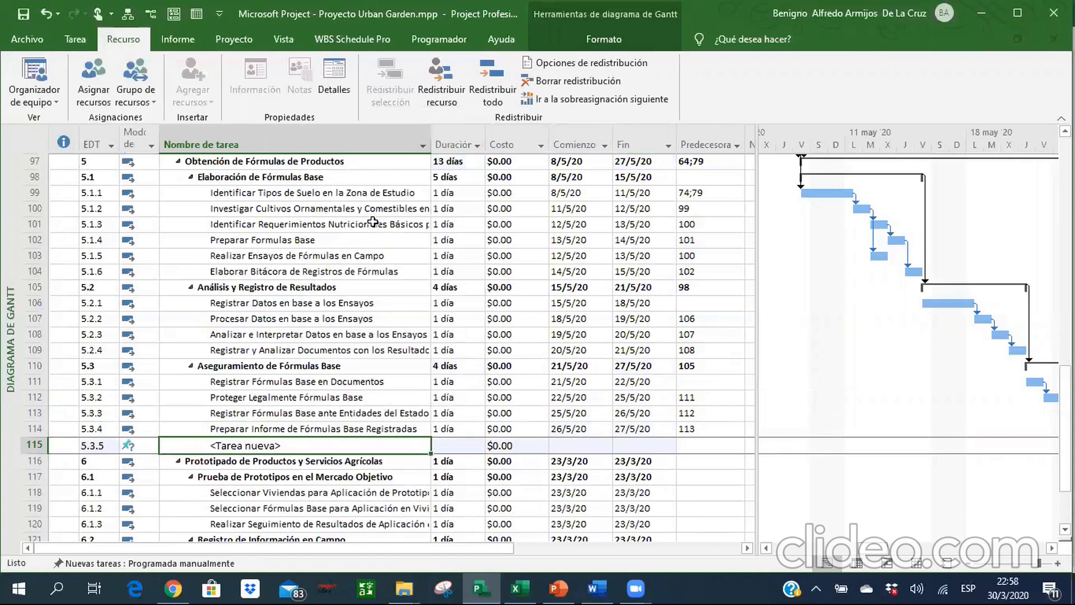
Switch every task to automatic scheduling and outdent the new task above summary task 6 to level 5.4.
left_click(35, 145)
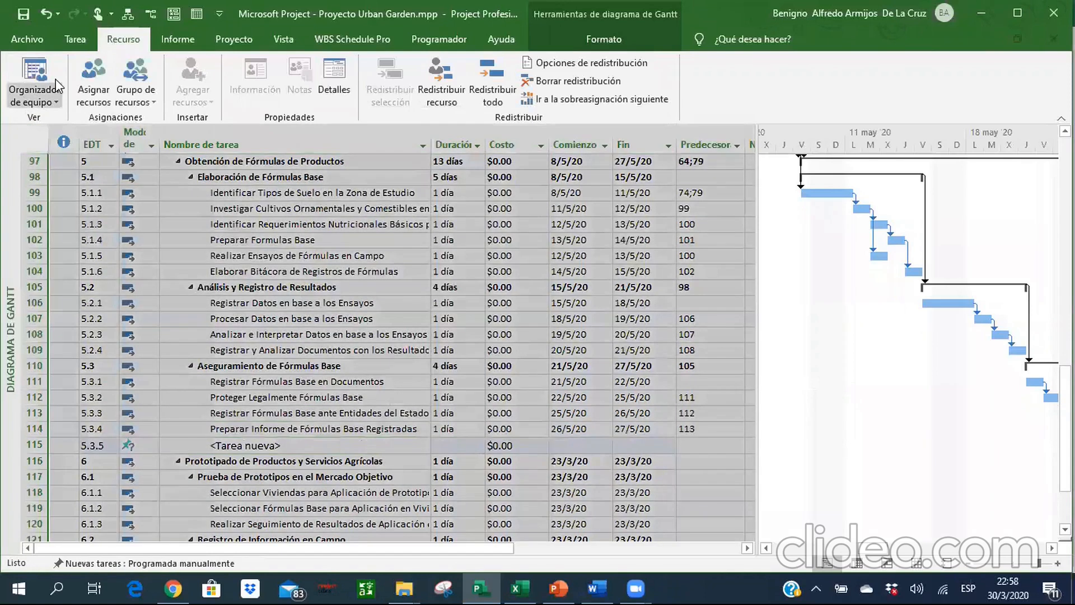
left_click(75, 40)
left_click(630, 79)
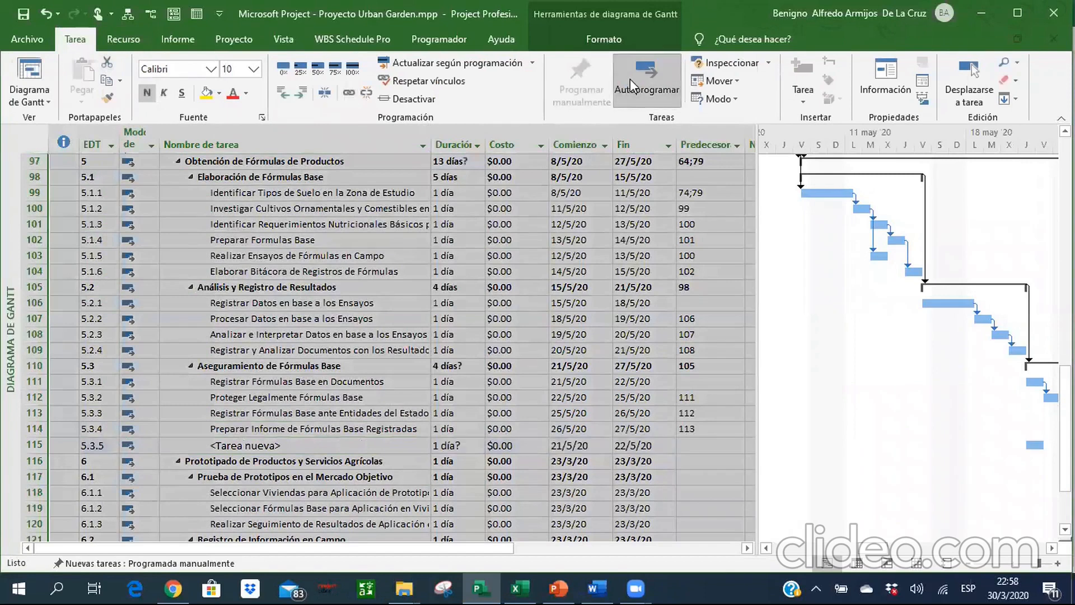
left_click(280, 446)
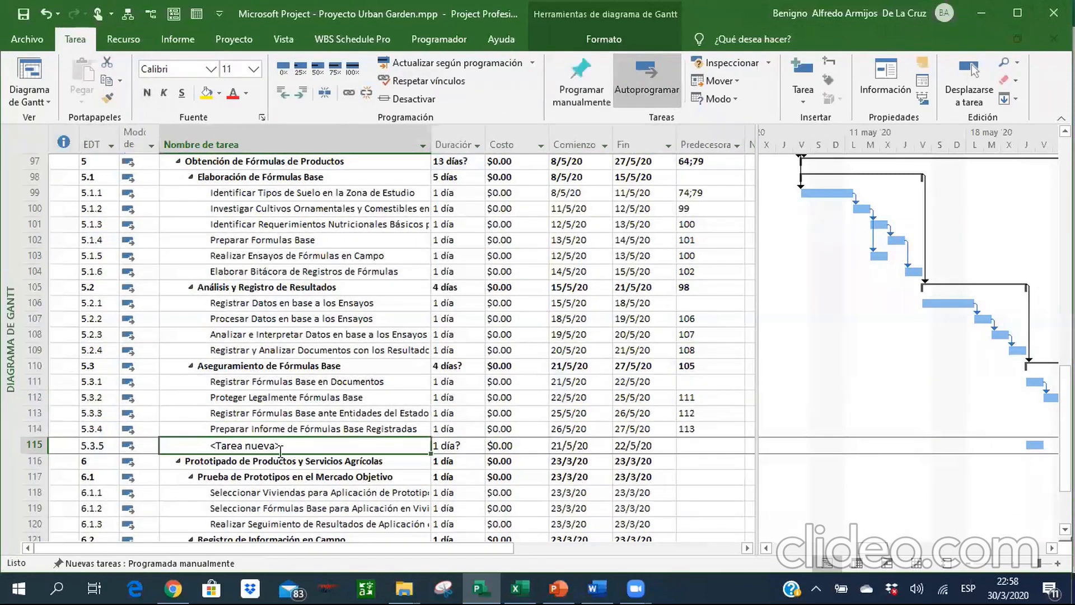
left_click(284, 92)
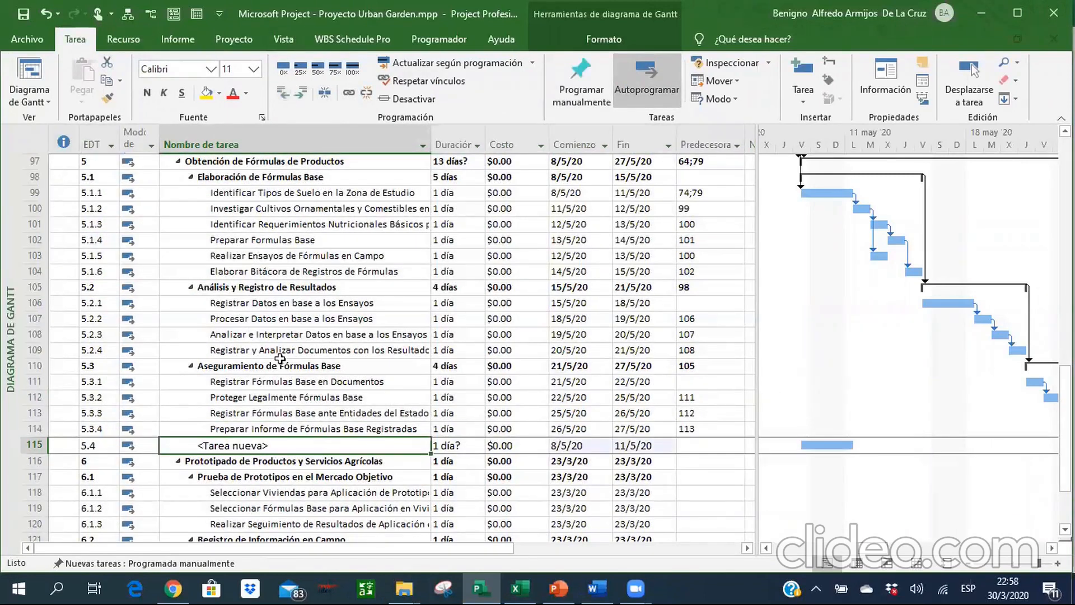
Name the new task 5.4 "Formulas de Productos Generadas".
key("Up")
key("Up")
key("Up")
key("Up")
key("Up")
key("Up")
key("Up")
key("Up")
key("Up")
key("Up")
key("Up")
key("Up")
key("Up")
key("Up")
key("Up")
key("Up")
key("Up")
key("Up")
key("Up")
key("Up")
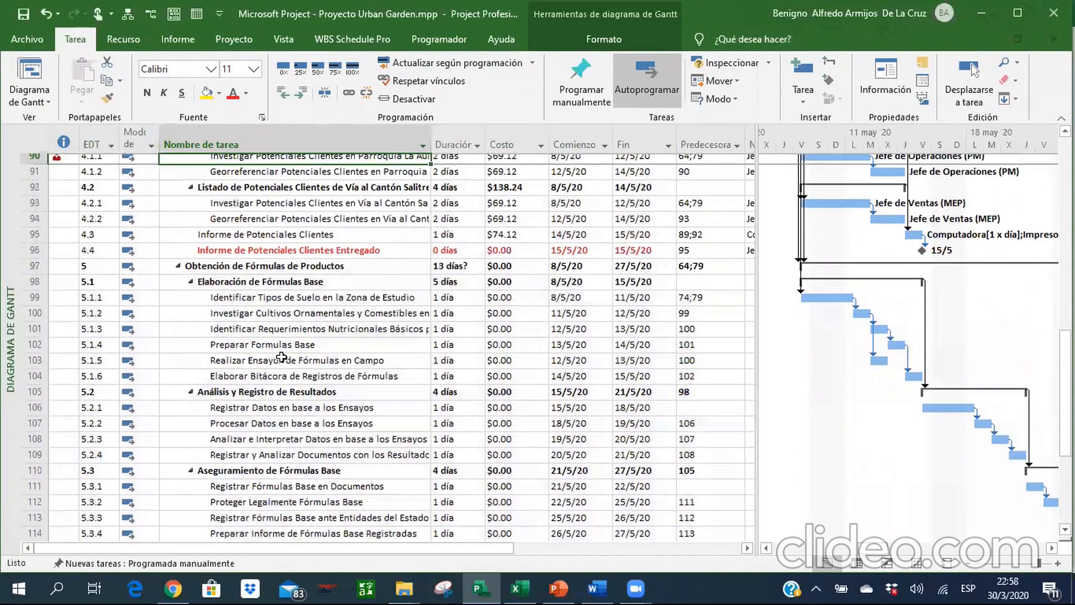
key("Down")
key("Down")
key("Down")
key("Down")
key("Down")
key("Down")
key("Down")
key("Down")
key("Down")
key("Down")
key("Down")
key("Down")
key("Down")
key("Down")
key("Down")
key("Down")
key("Down")
key("Down")
key("Down")
key("Down")
key("Down")
key("Down")
key("Down")
key("Down")
key("Down")
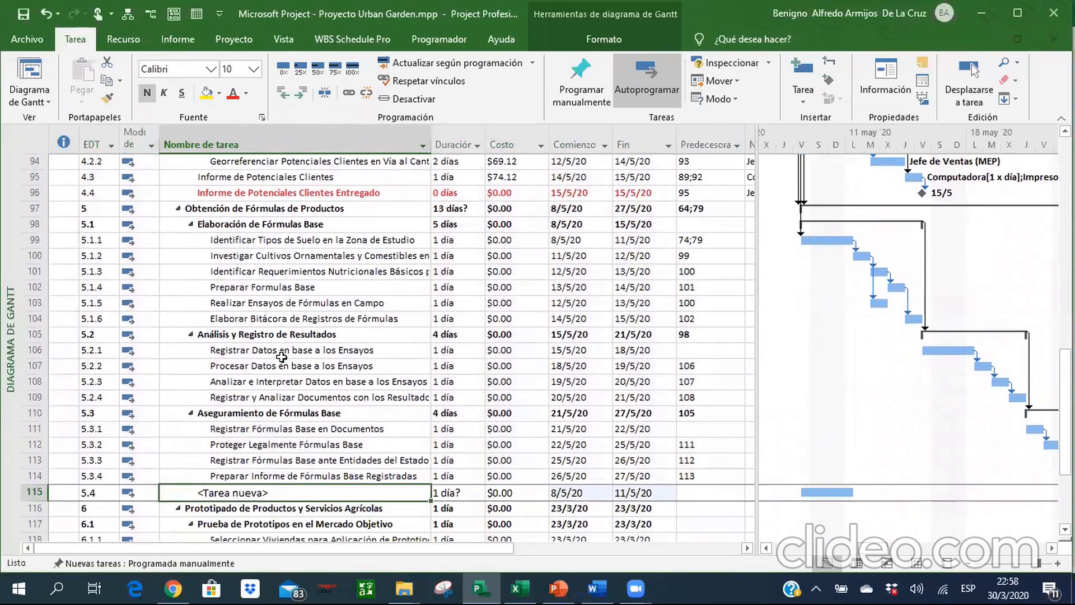
type("Formula")
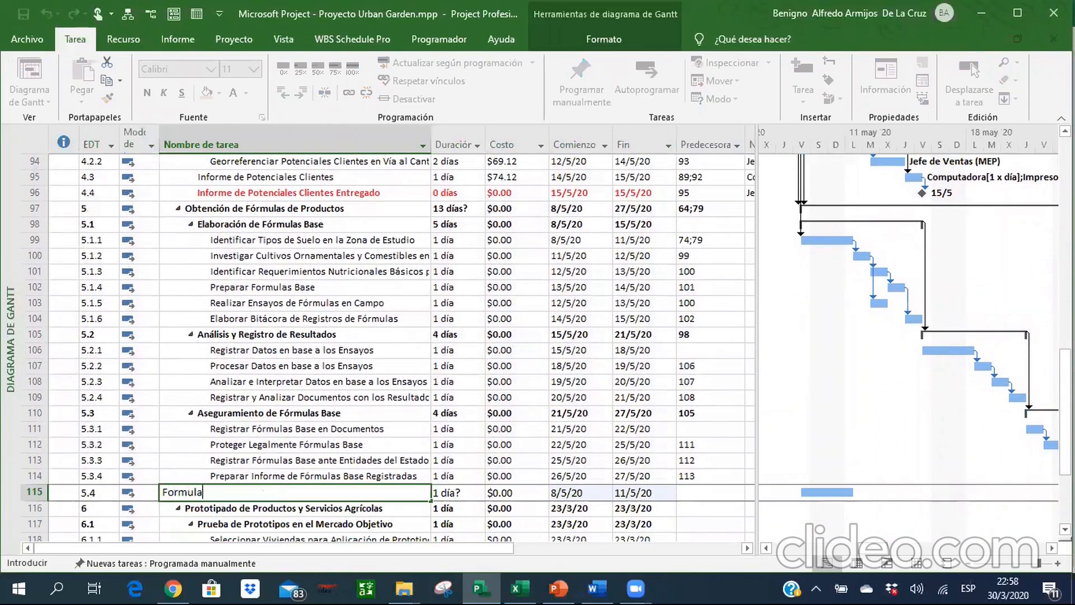
type("s de Productos Generadas")
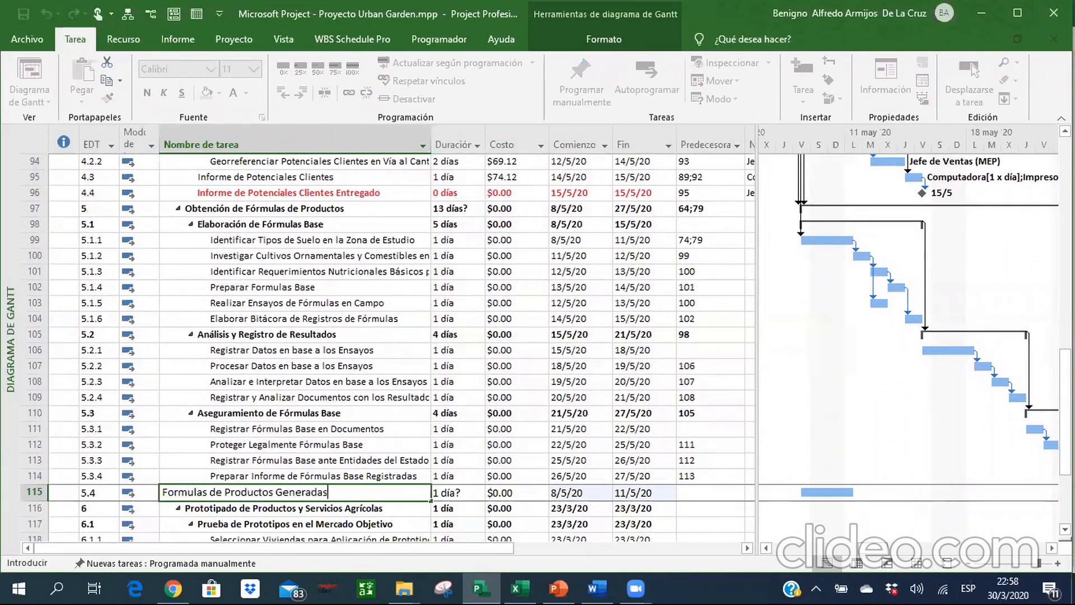
key("Return")
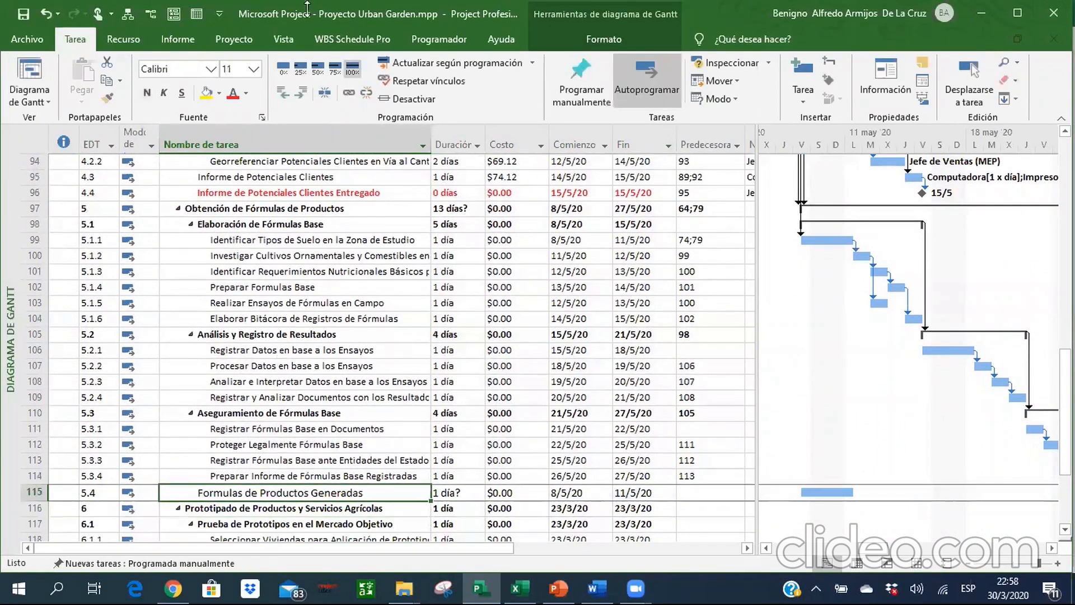
Set the font size of the entire task table to 10.
left_click(31, 139)
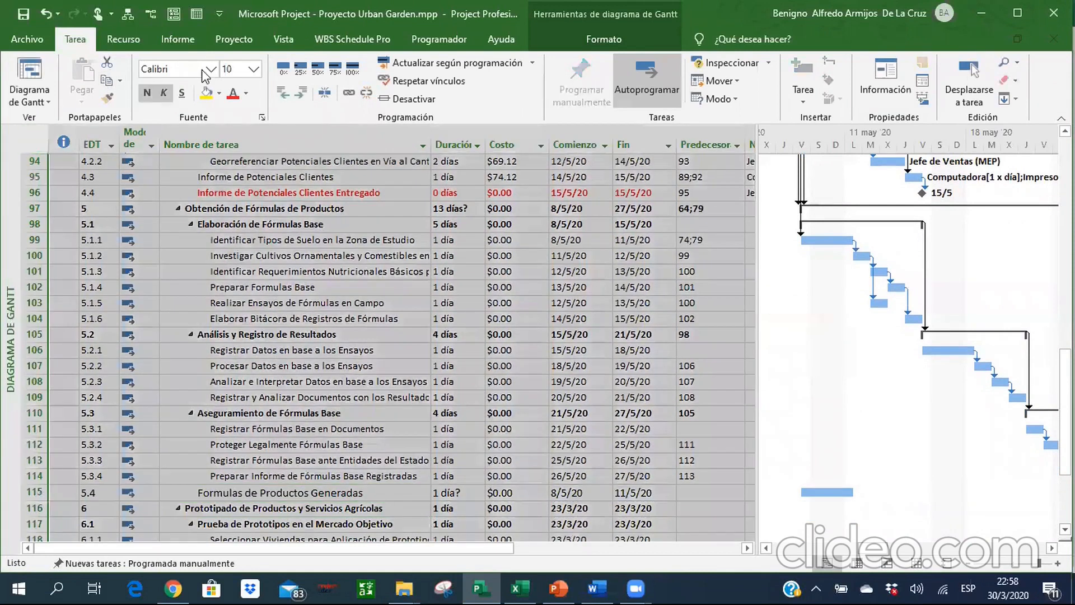
left_click(253, 68)
left_click(236, 115)
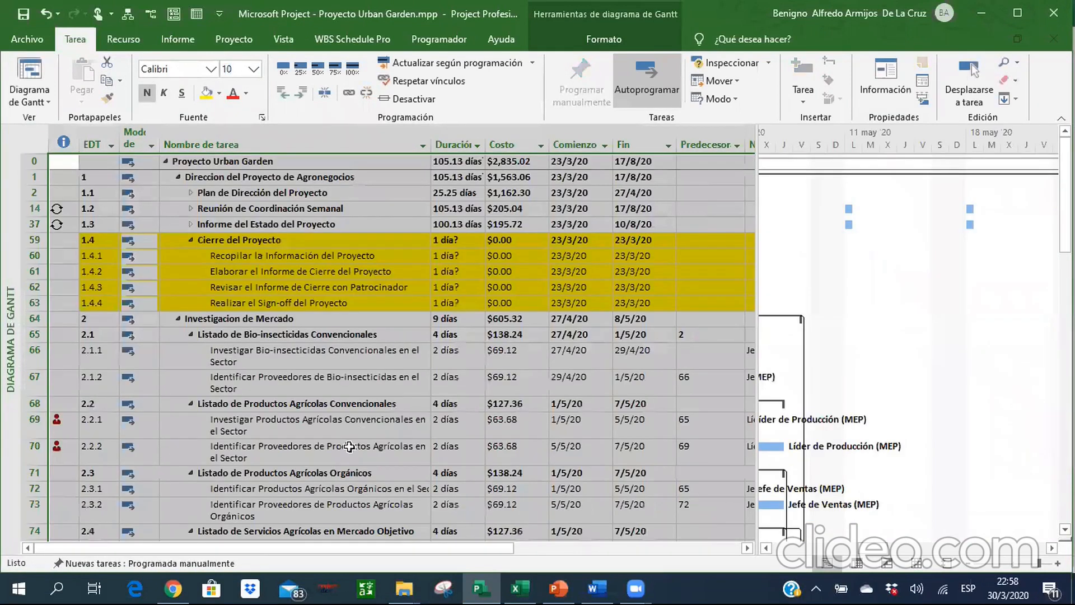
Color the text of task 5.4, Formulas de Productos Generadas, red from its name through its finish date.
left_click(334, 407)
key("Down")
key("Down")
key("Down")
key("Down")
key("Down")
key("Down")
key("Down")
key("Down")
key("Down")
key("Down")
key("Down")
key("Down")
key("Down")
key("Down")
key("Down")
key("Down")
key("Down")
key("Down")
key("Down")
key("Down")
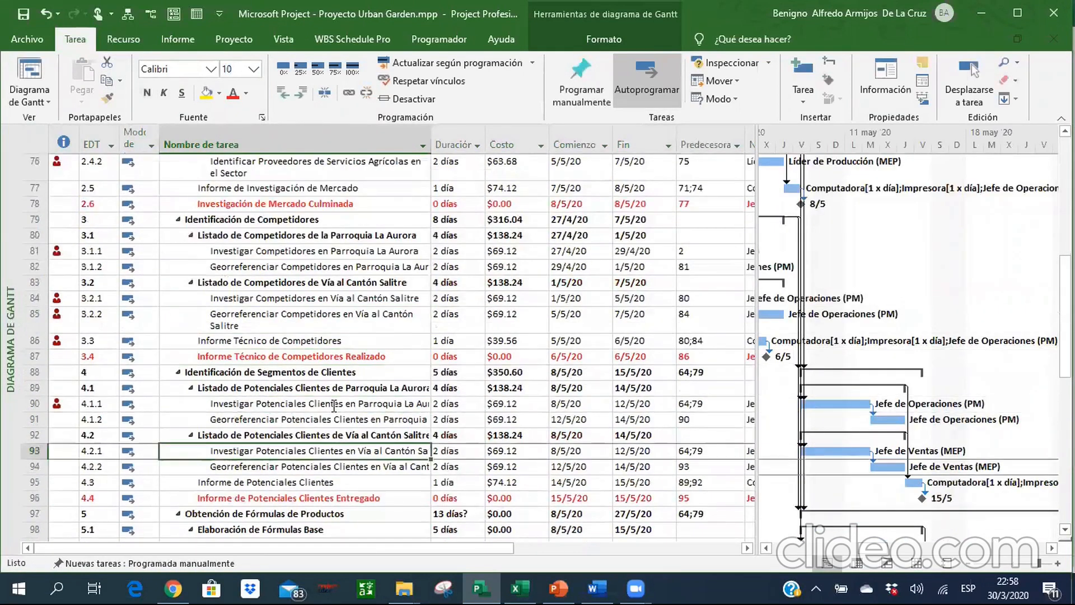
key("Down")
key("Down")
key("Down")
key("Down")
key("Down")
key("Down")
key("Down")
key("Down")
key("Down")
key("Down")
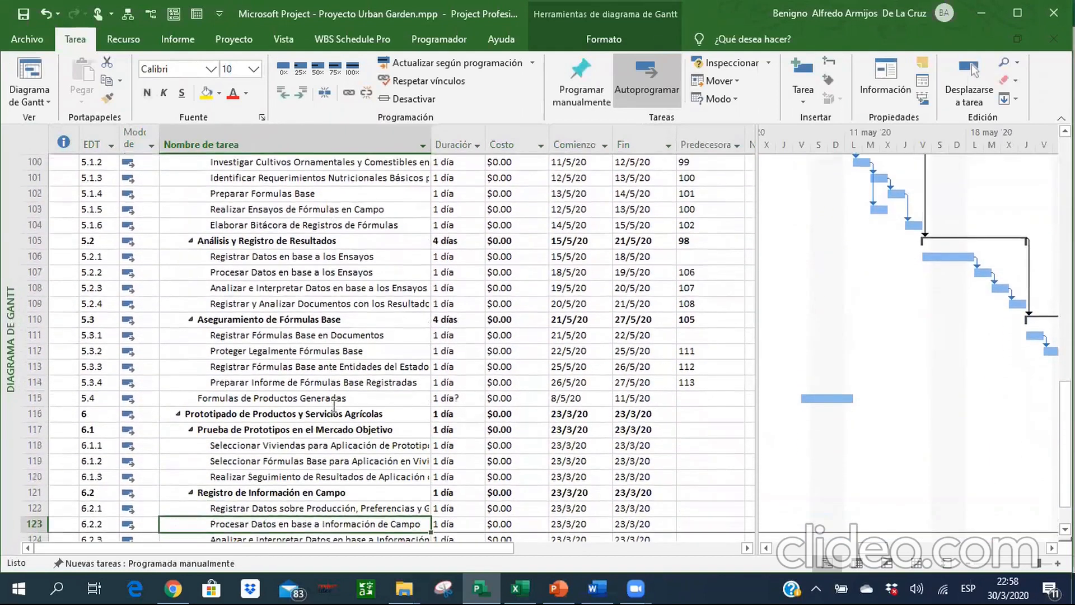
key("Up")
key("Up")
key("Up")
key("Up")
key("Up")
key("Up")
key("Up")
key("Up")
key("Up")
key("Up")
key("Up")
key("Up")
key("Up")
key("Up")
key("Up")
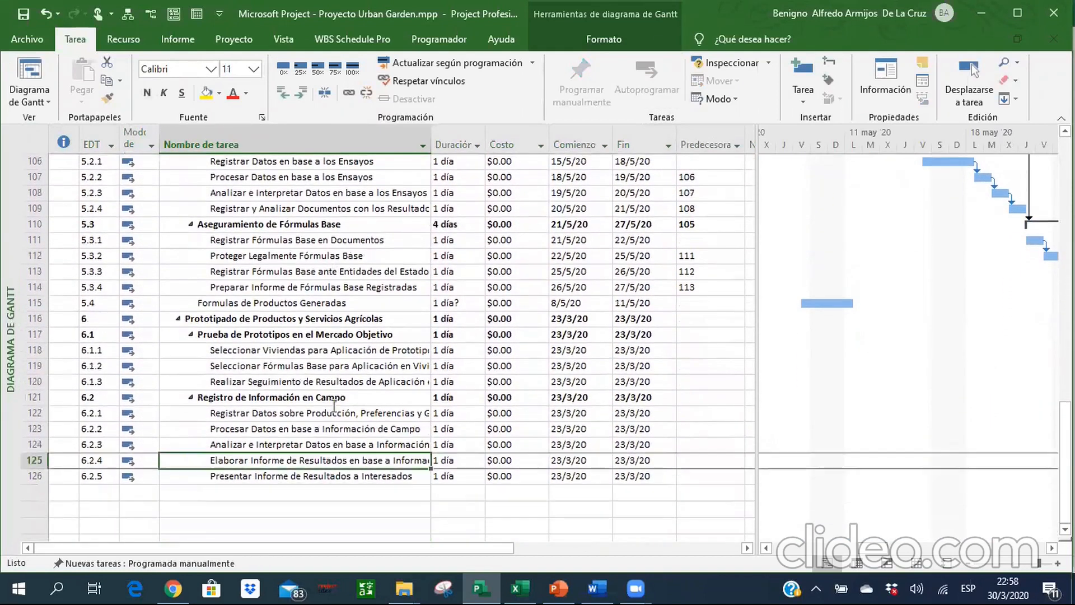
key("Down")
key("Down")
key("Down")
key("shift+Right")
key("shift+Right")
key("shift+Right")
key("shift+Right")
key("shift+Right")
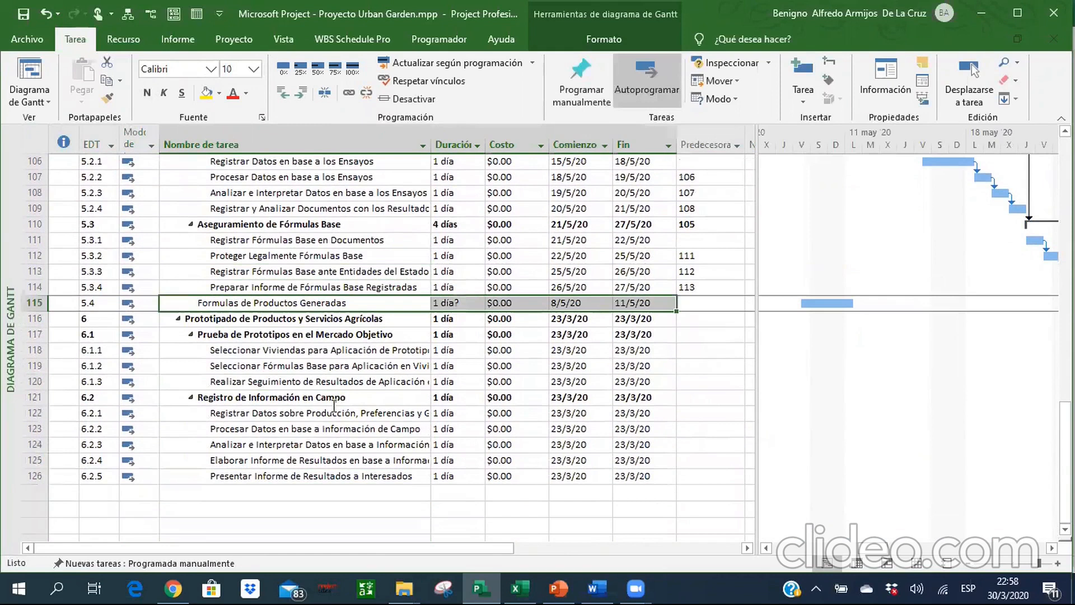
key("shift+Left")
left_click(233, 93)
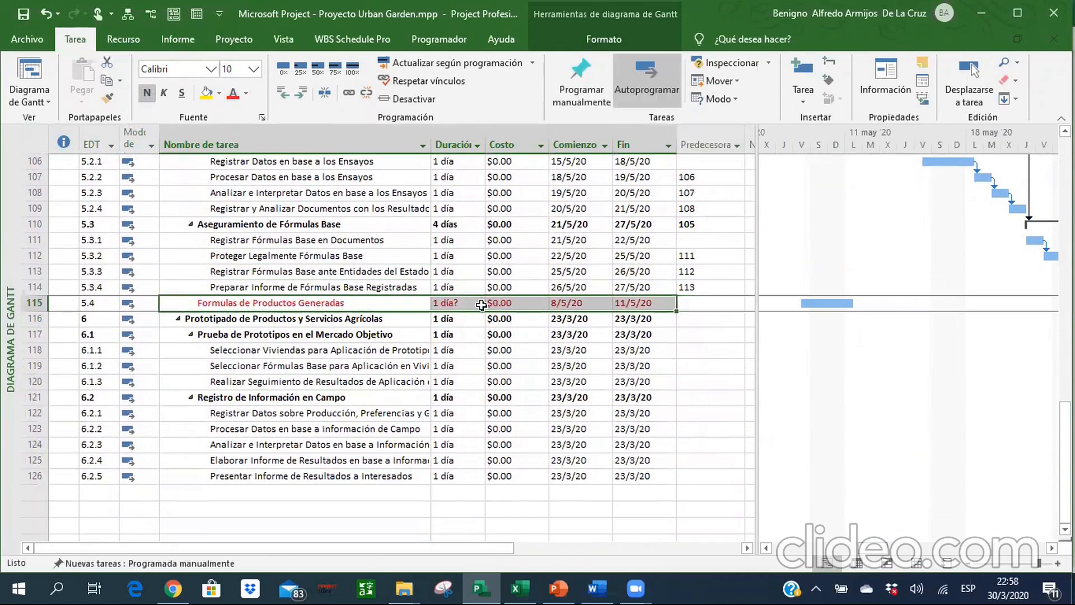
Turn task 5.4, Formulas de Productos Generadas, into a milestone by setting its duration to 0 days.
left_click(458, 303)
type("0")
key("Return")
key("Up")
key("Up")
key("Up")
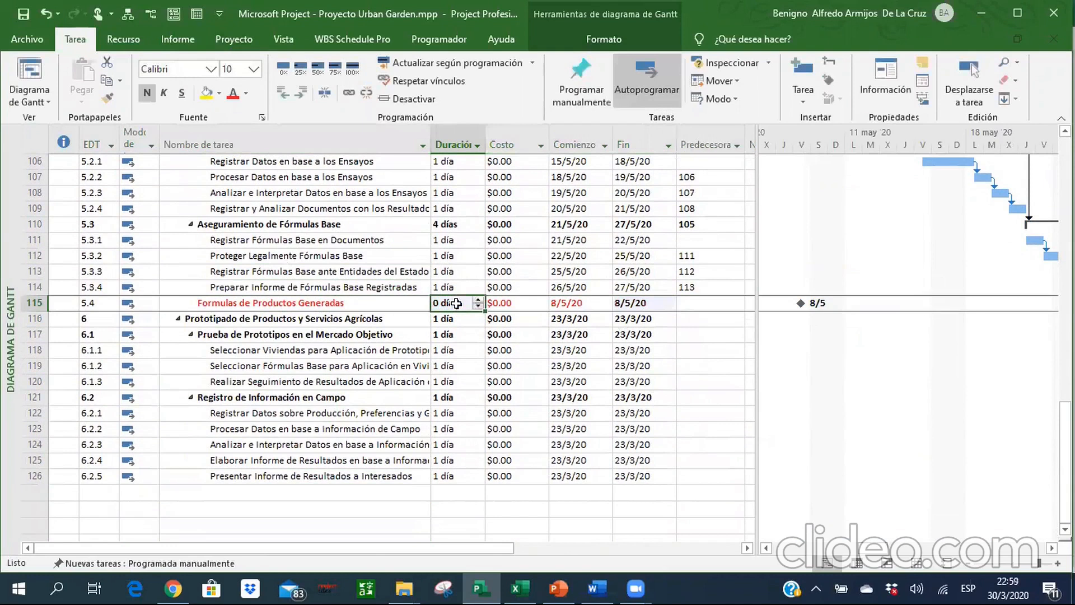
key("Up")
key("Up")
key("Up")
key("Up")
key("Up")
key("Up")
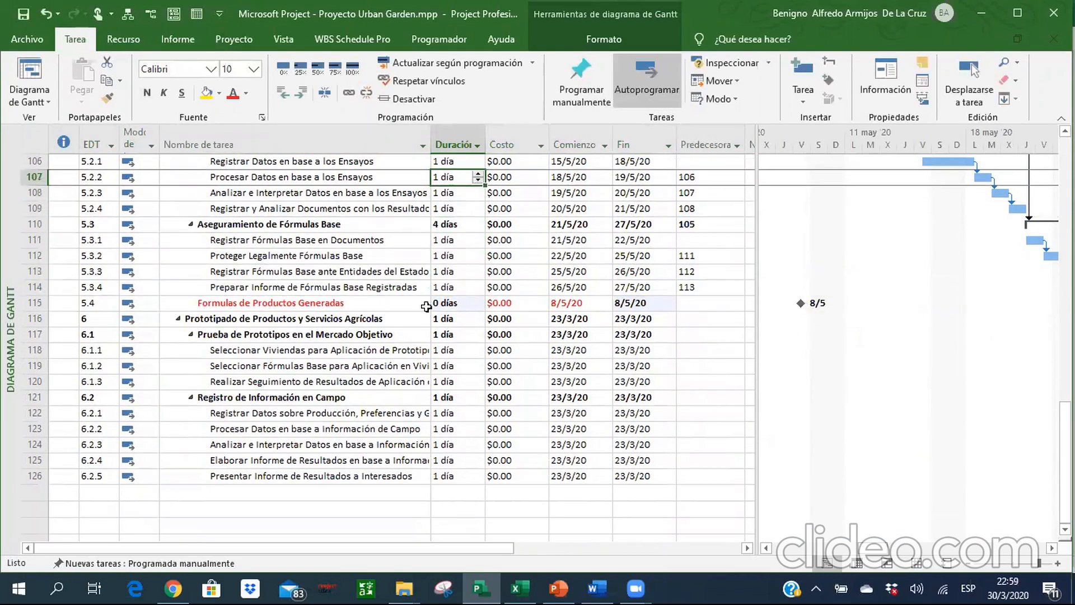
Reapply the red font color to milestone 5.4 from its name through its finish date.
left_click(335, 302)
key("shift+Right")
key("shift+Right")
key("shift+Right")
key("shift+Right")
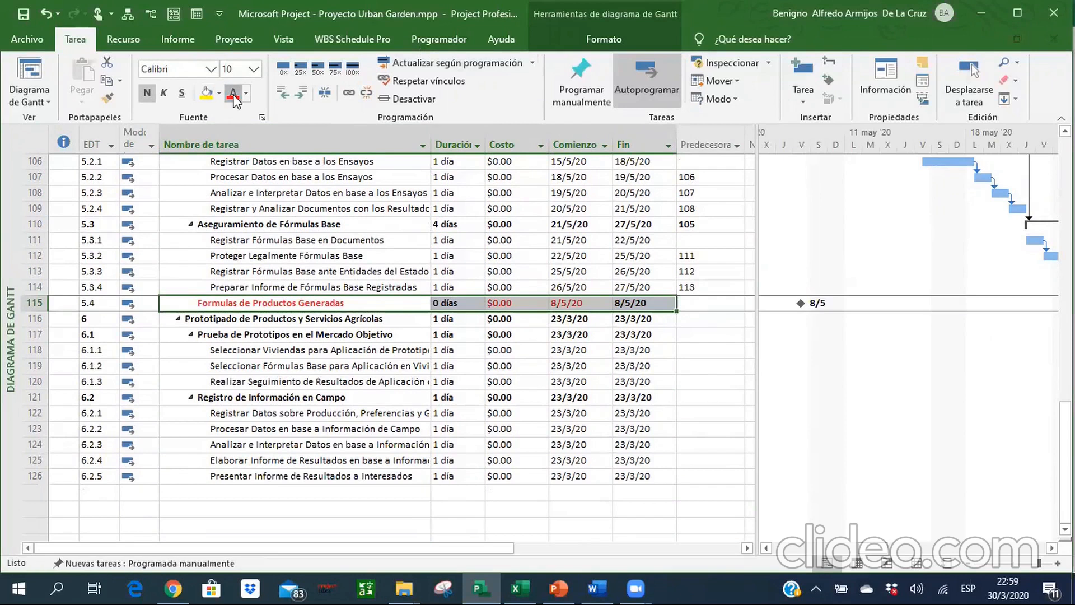
left_click(352, 303)
key("Up")
key("Up")
key("Up")
key("Down")
key("Down")
key("Right")
key("Down")
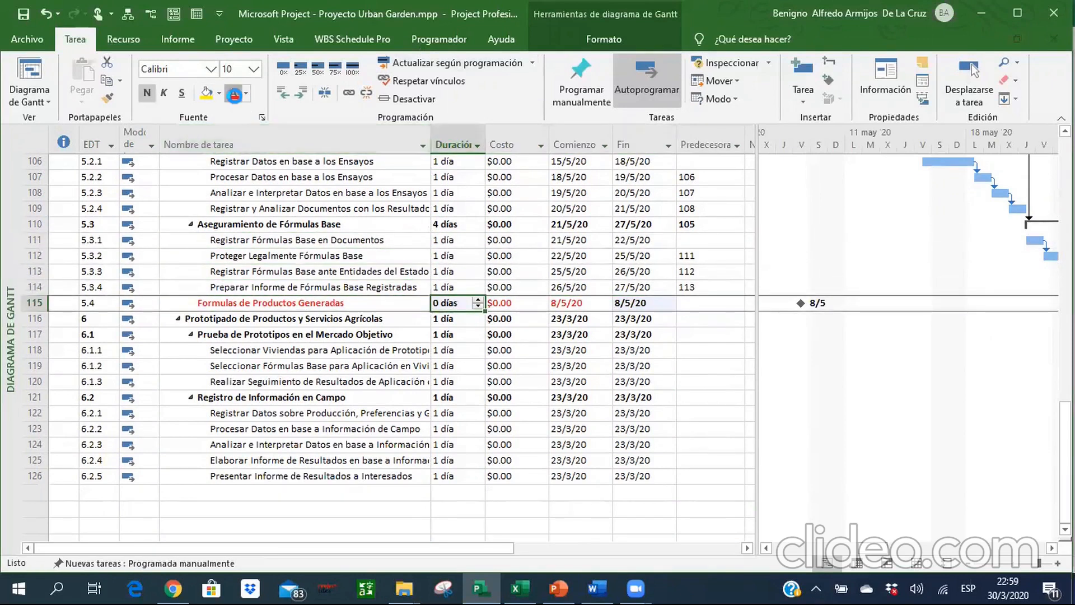
left_click(356, 271)
key("Up")
key("Up")
key("Up")
key("Up")
key("Up")
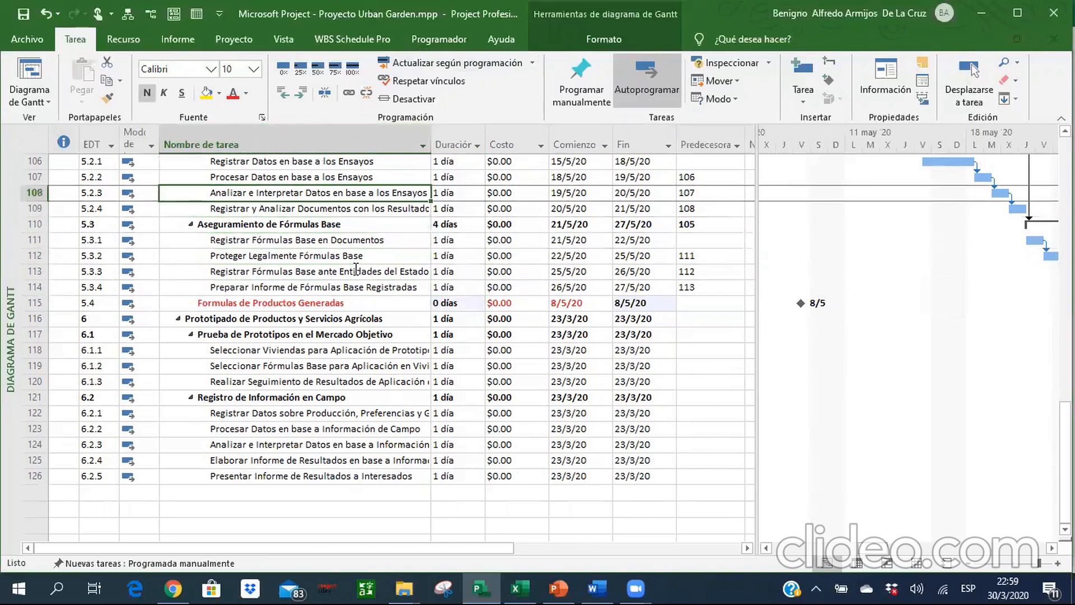
Set the predecessor of milestone 5.4, Formulas de Productos Generadas, to 114.
left_click(724, 307)
type("11")
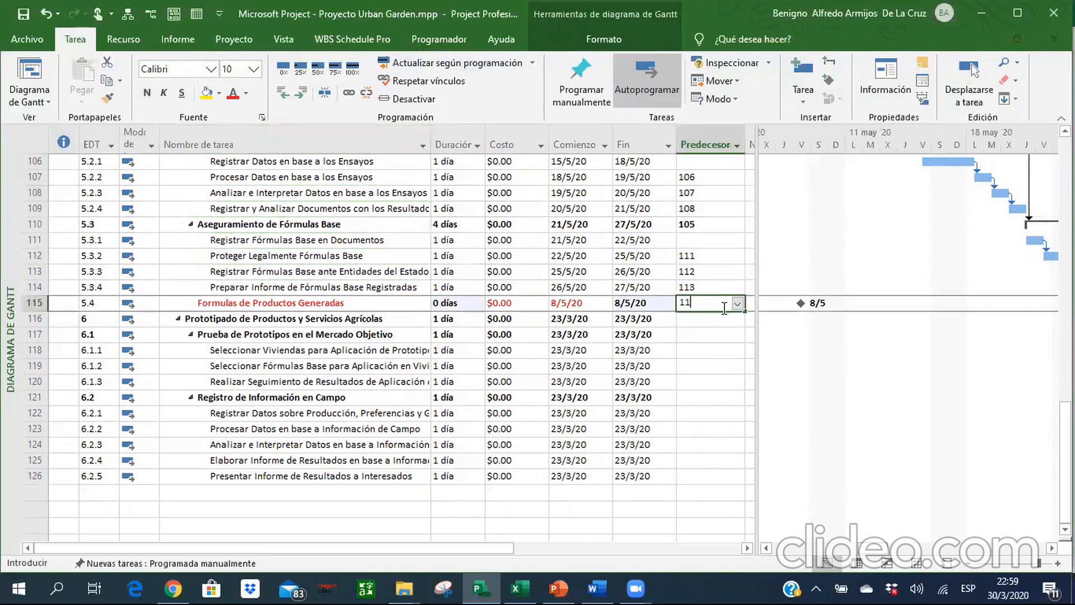
type("4")
key("Return")
key("Up")
key("Left")
key("Left")
key("Left")
key("Left")
key("Left")
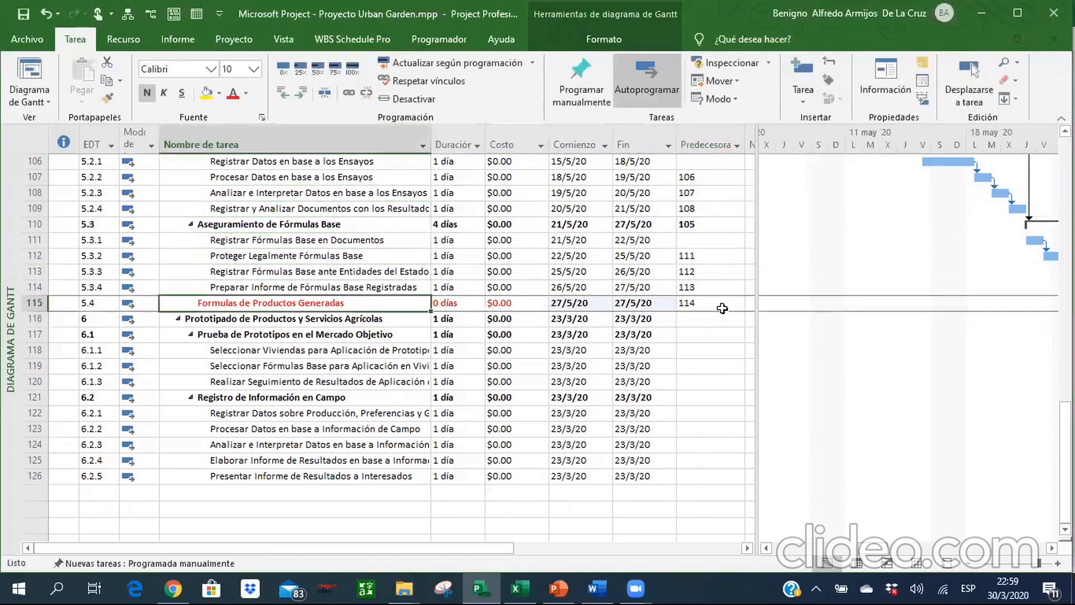
Check the finish dates in section 5.3 and bring milestone 5.4 into view in the Gantt chart.
key("Right")
key("Right")
key("Right")
key("Right")
key("Up")
key("Up")
key("Up")
key("Up")
key("Up")
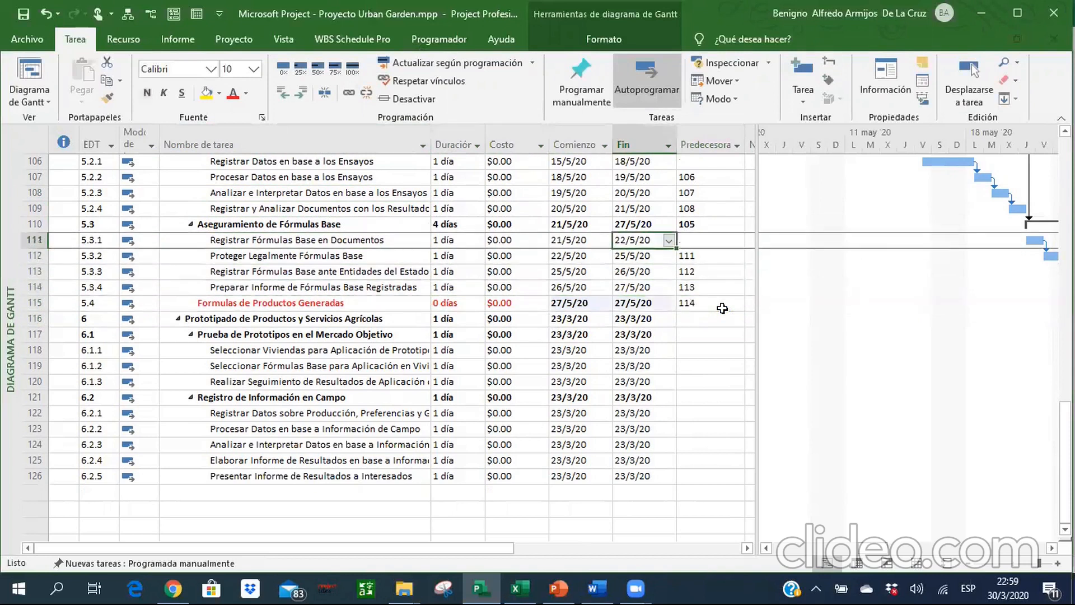
key("Down")
key("Down")
key("Down")
key("Down")
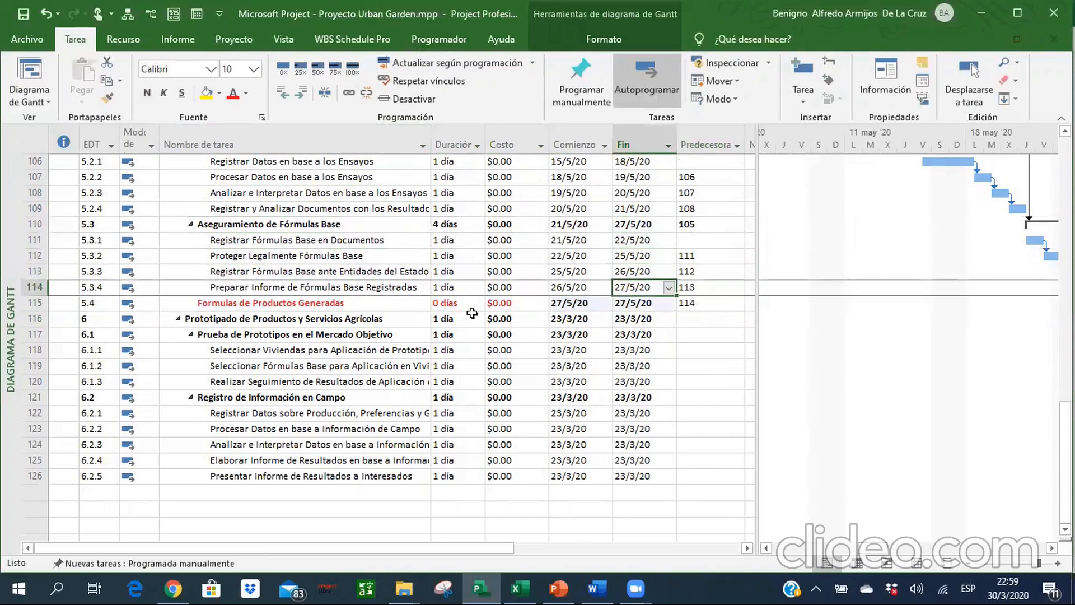
right_click(324, 305)
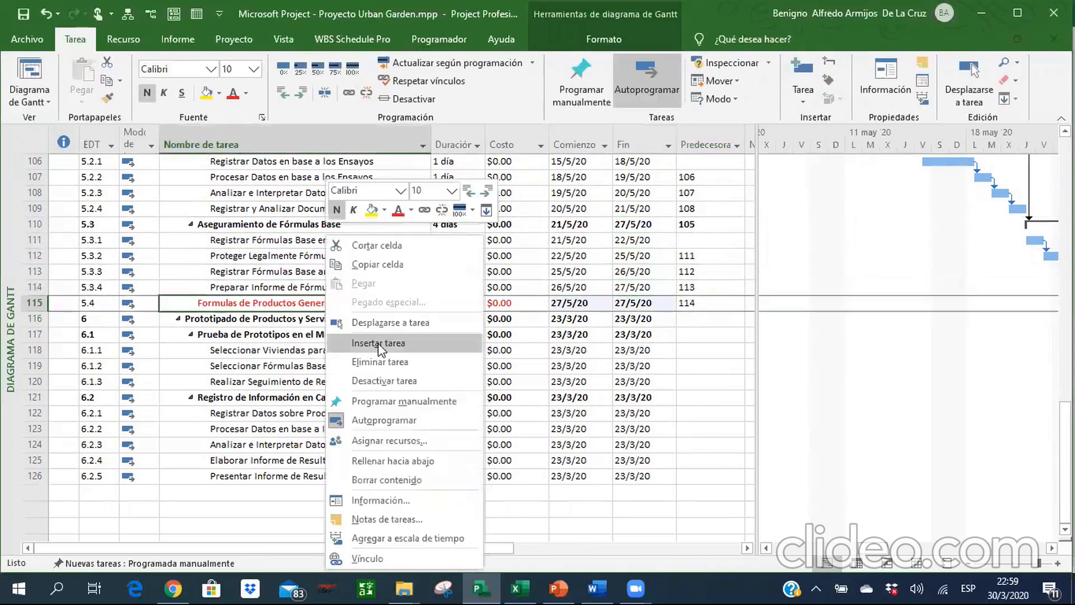
left_click(384, 323)
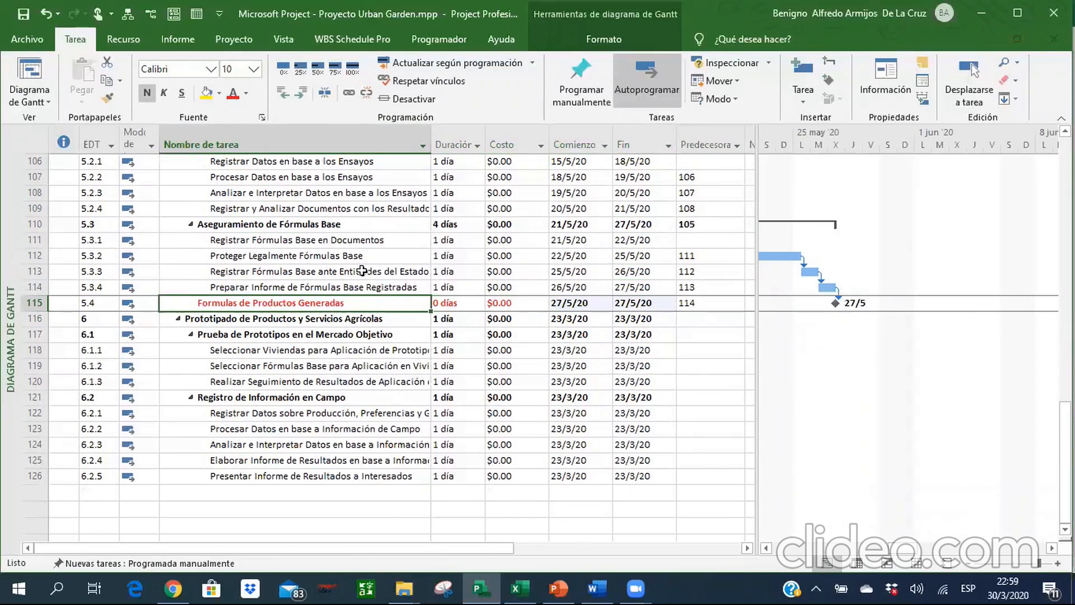
Set the durations of tasks 5.1.1, 5.1.2 and 5.1.3 to 5 days each.
left_click(351, 285)
key("Right")
key("Right")
key("Right")
key("Right")
key("Right")
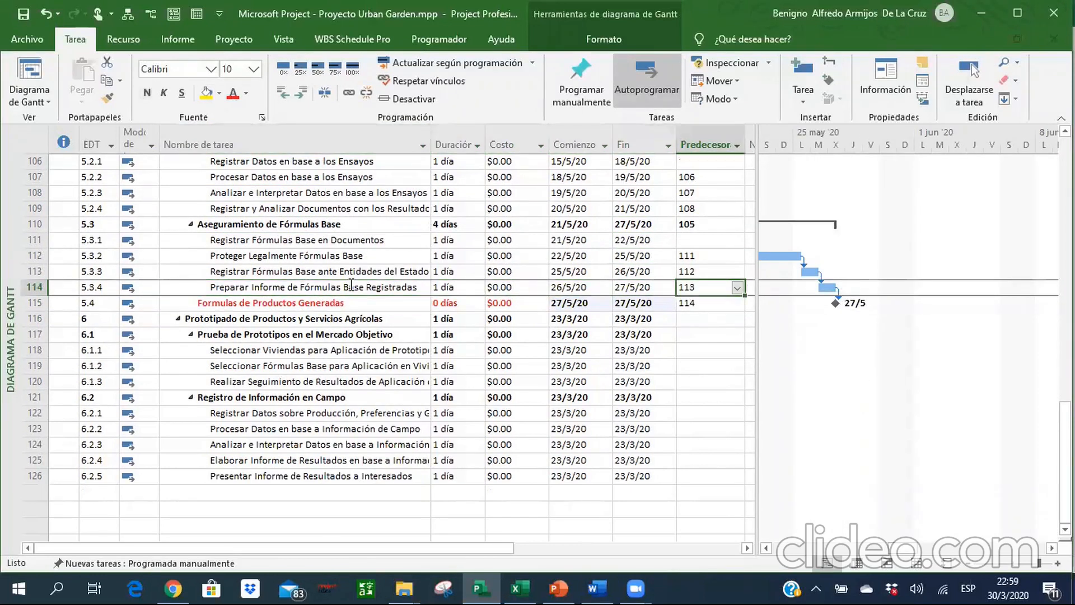
key("Up")
key("Up")
key("Up")
key("Up")
key("Up")
key("Up")
key("Up")
key("Up")
key("Up")
key("Up")
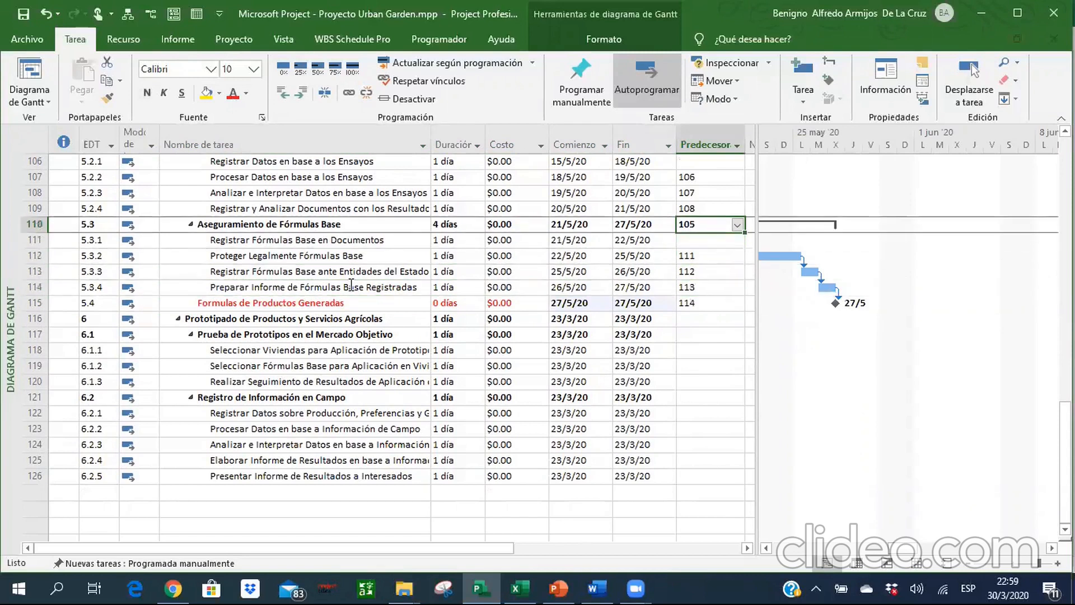
key("Up")
key("Up")
key("Up")
key("Up")
key("Up")
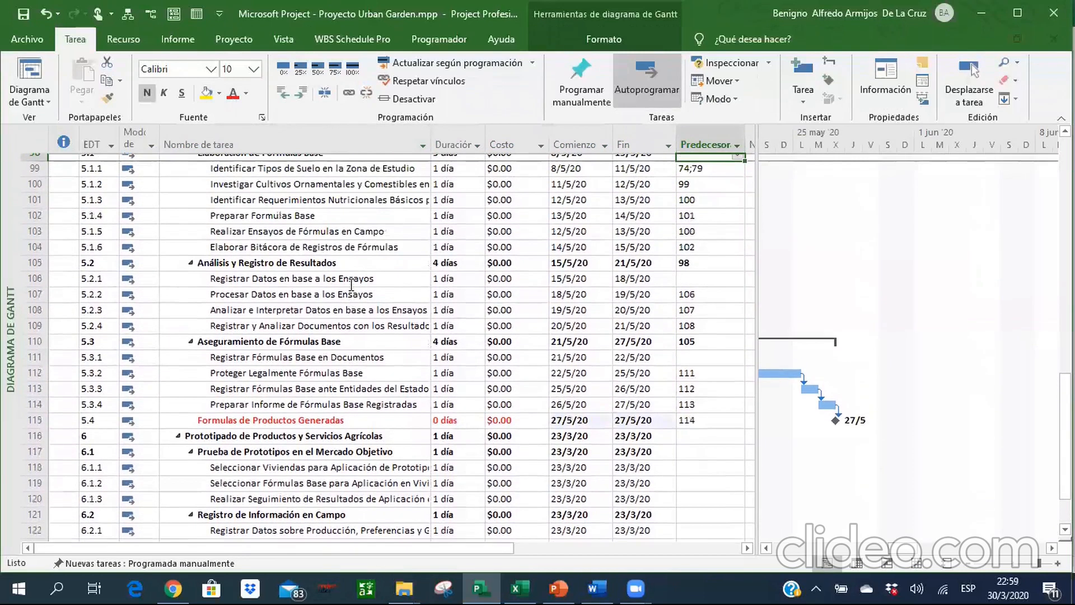
key("Left")
key("Left")
key("Left")
key("Left")
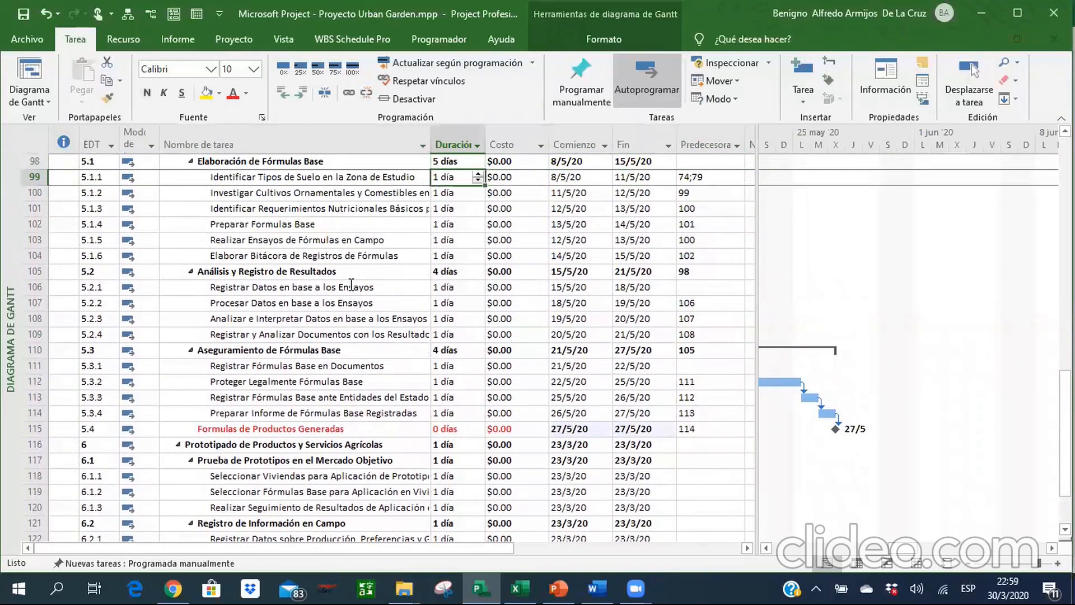
type("5d")
key("Return")
type("5")
key("Return")
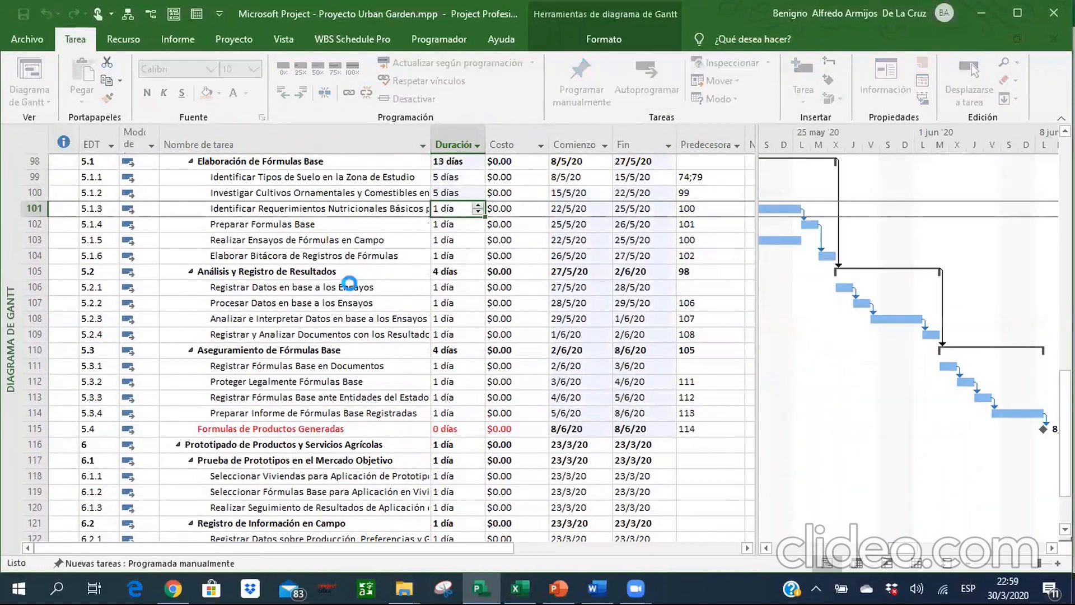
type("5d")
key("Return")
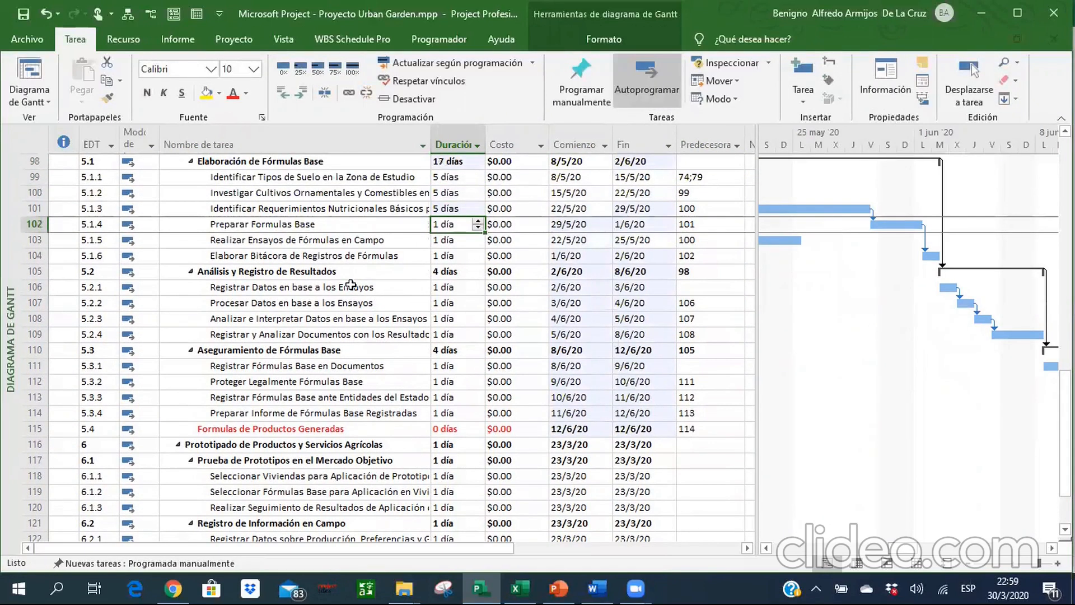
Set the durations of tasks 5.1.4, 5.1.5 and 5.1.6 to 2, 5 and 1 days respectively.
type("2")
key("Return")
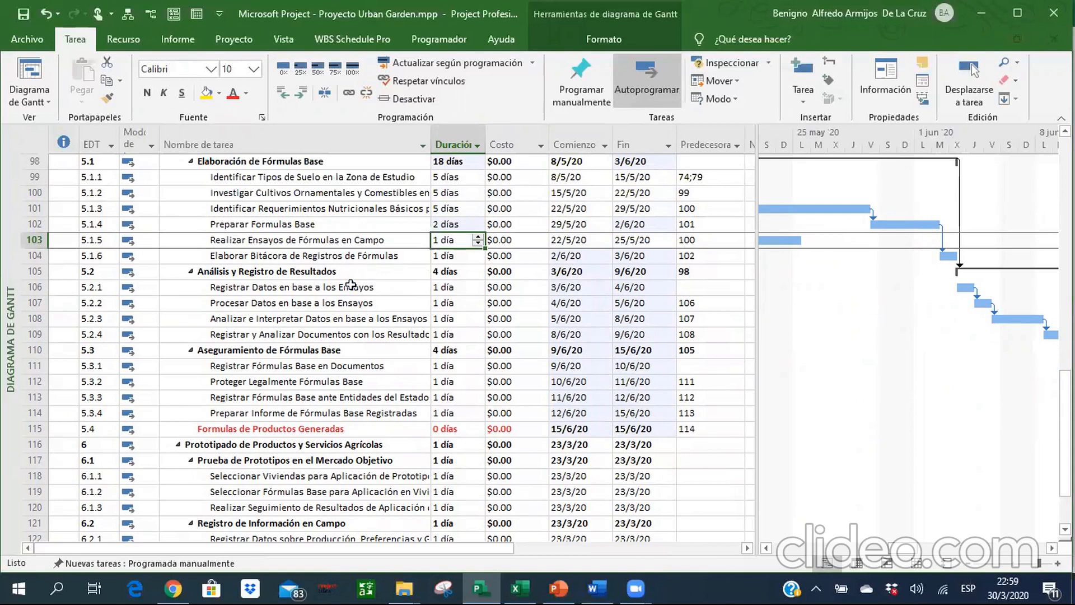
type("5")
key("Return")
type("1")
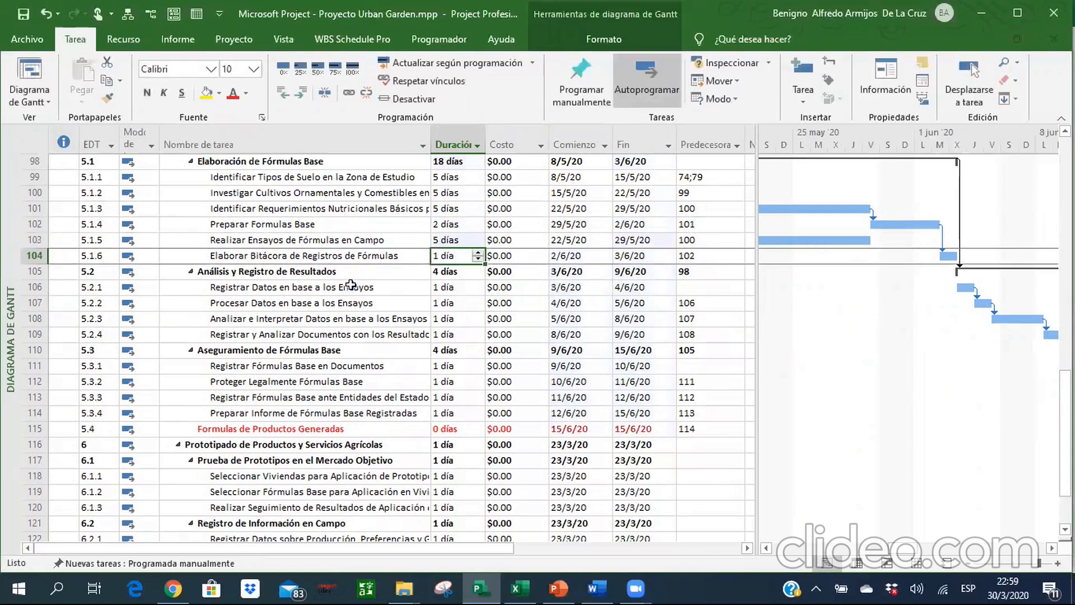
key("Return")
key("Return")
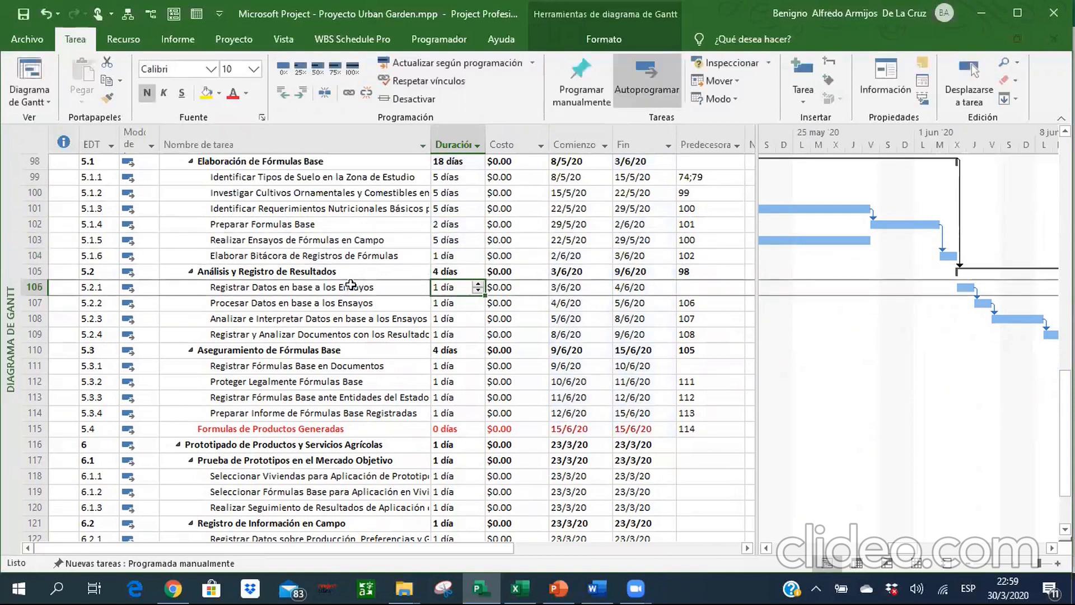
Set the durations of tasks 5.2.1, 5.2.2 and 5.2.3 to 1, 4 and 15 days respectively.
type("1")
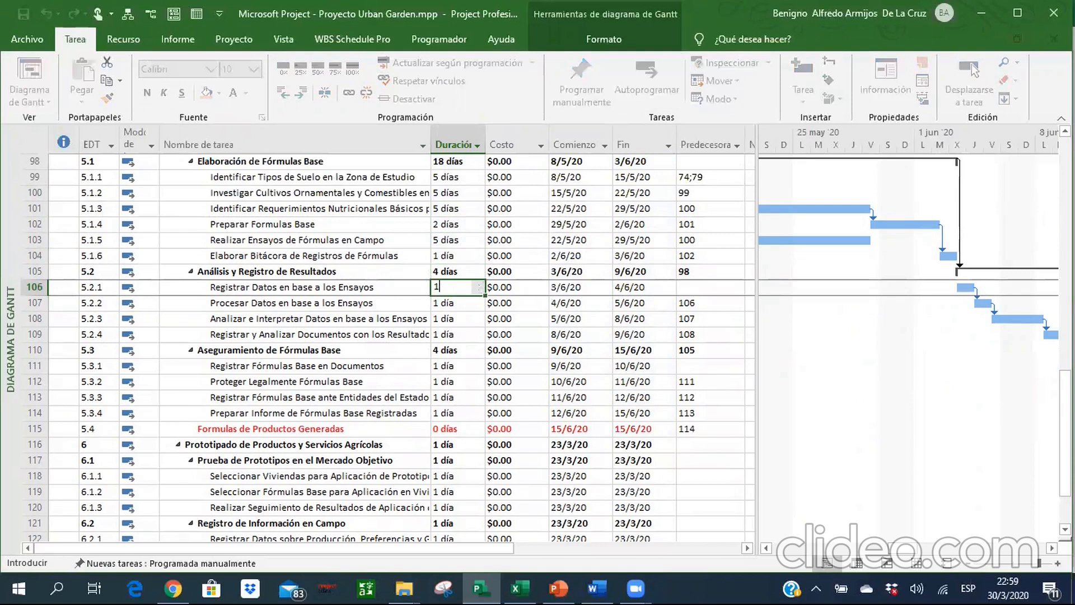
key("Return")
type("4")
key("Return")
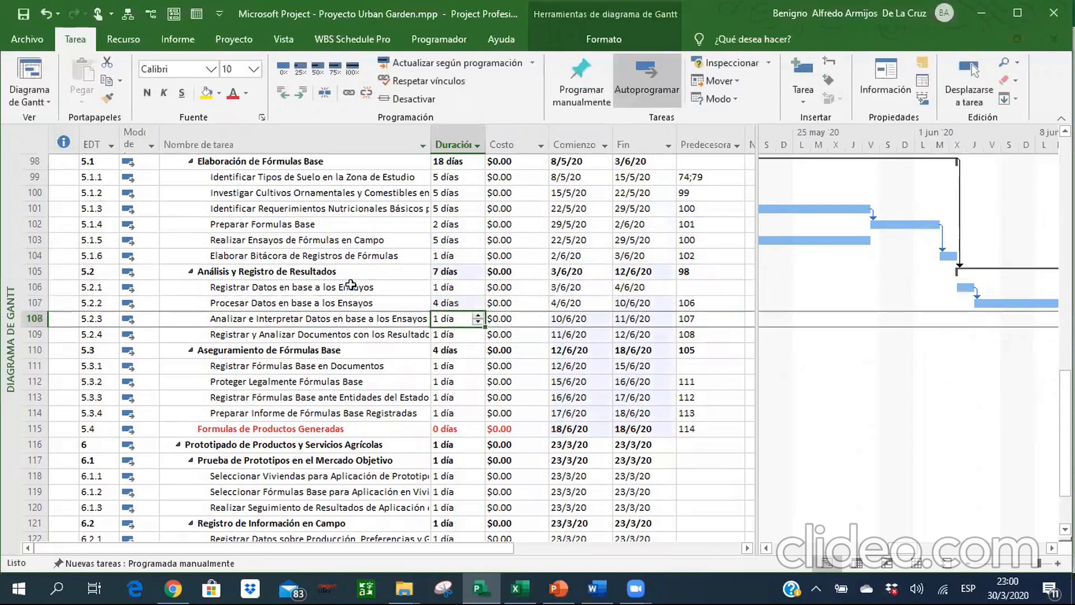
type("15d")
key("Return")
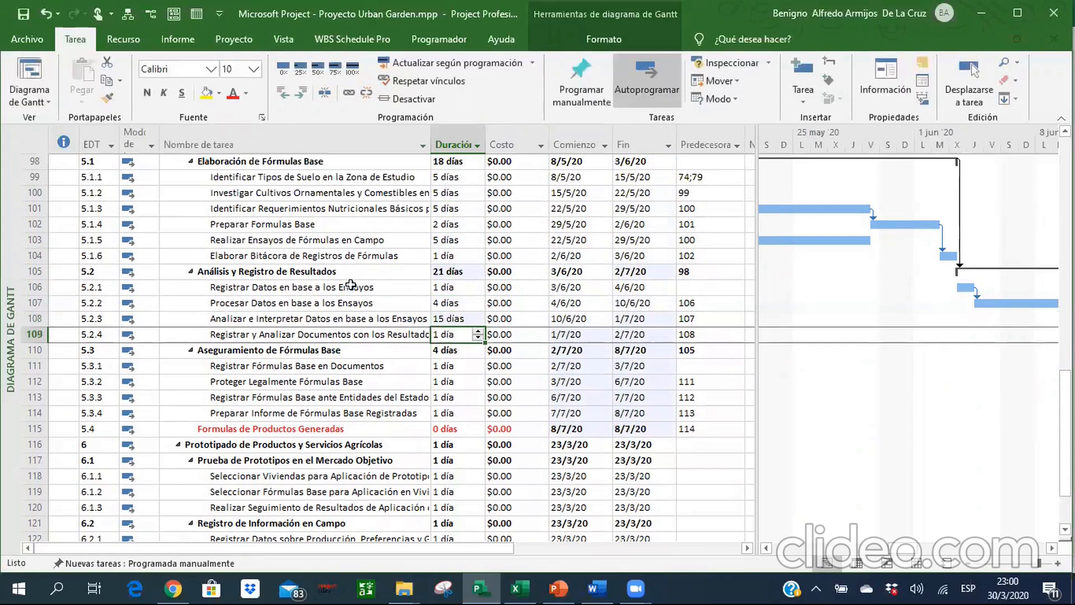
key("Return")
key("Return")
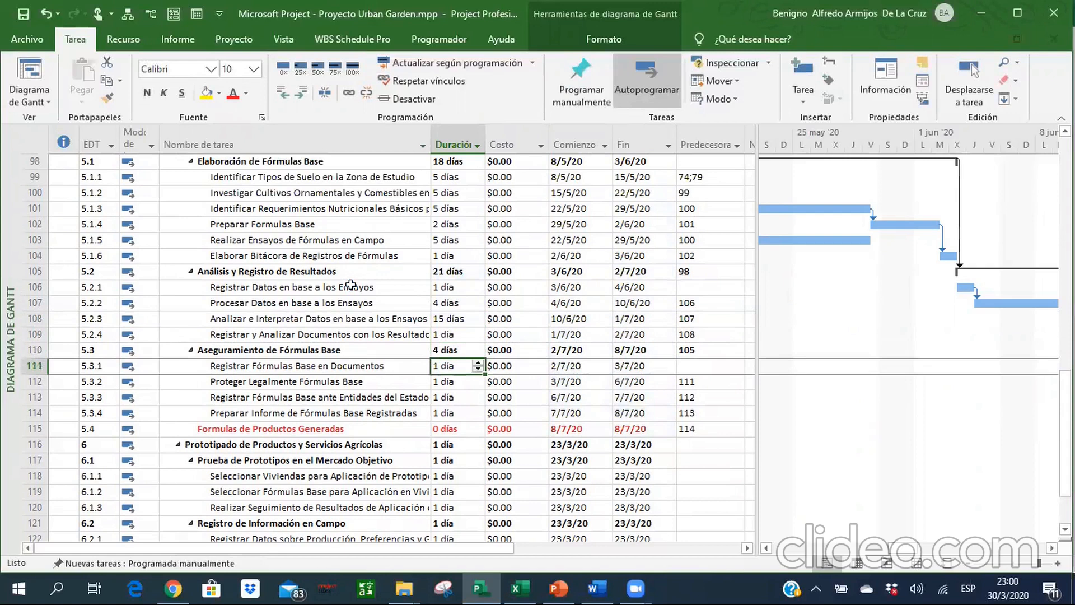
Set the duration of task 5.3.2 to 4 days and of task 5.3.3 to 15 days.
key("Return")
type("4")
key("Return")
type("15")
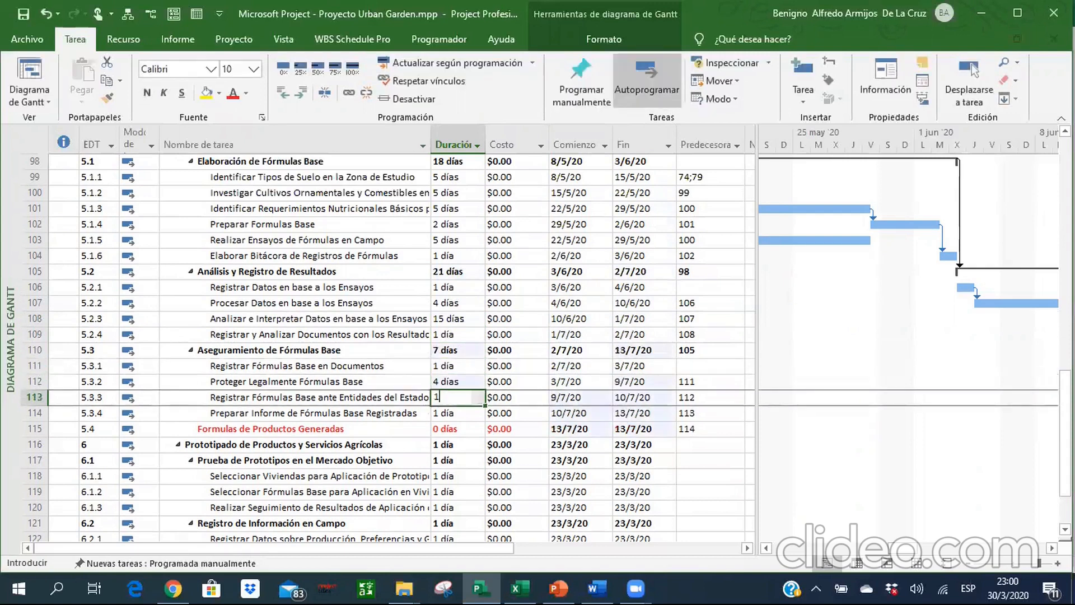
key("Return")
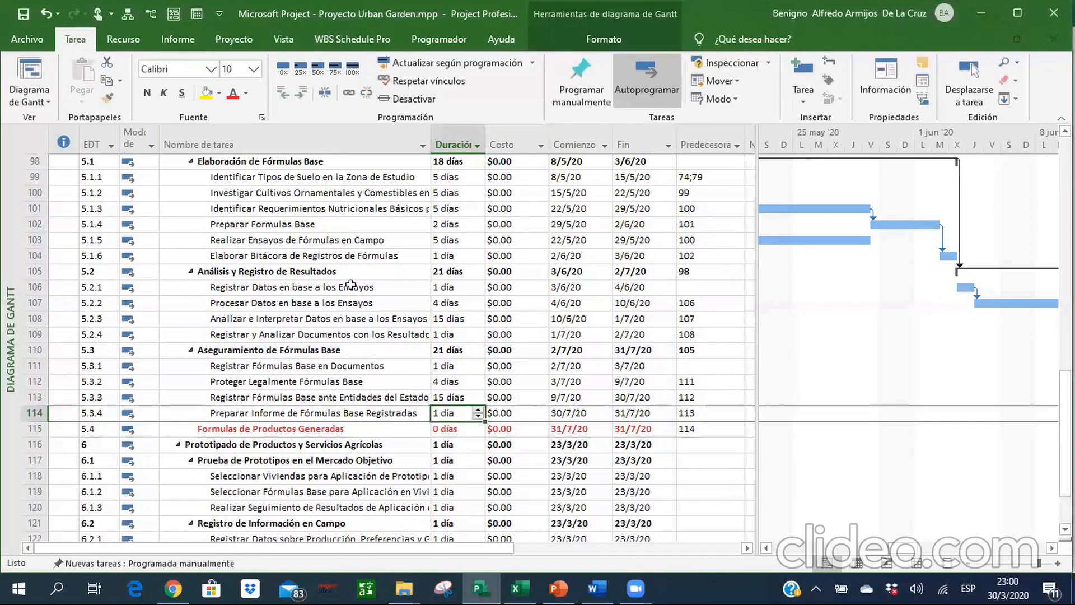
Review the task durations in section 5.3 and the finish date of task 5.3.4.
key("Up")
key("Up")
key("Up")
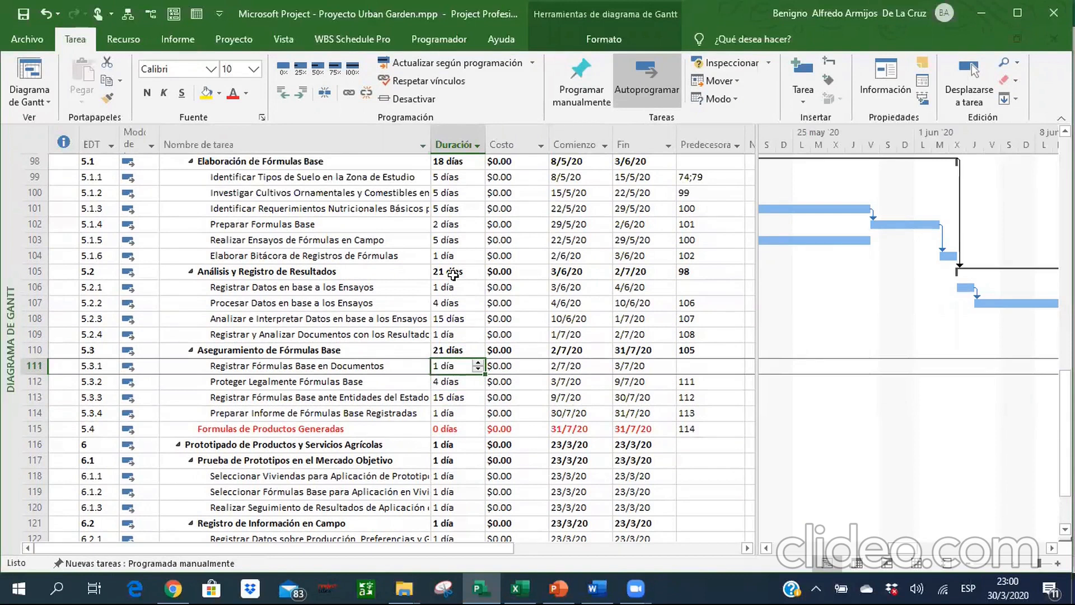
key("Down")
key("Down")
key("Left")
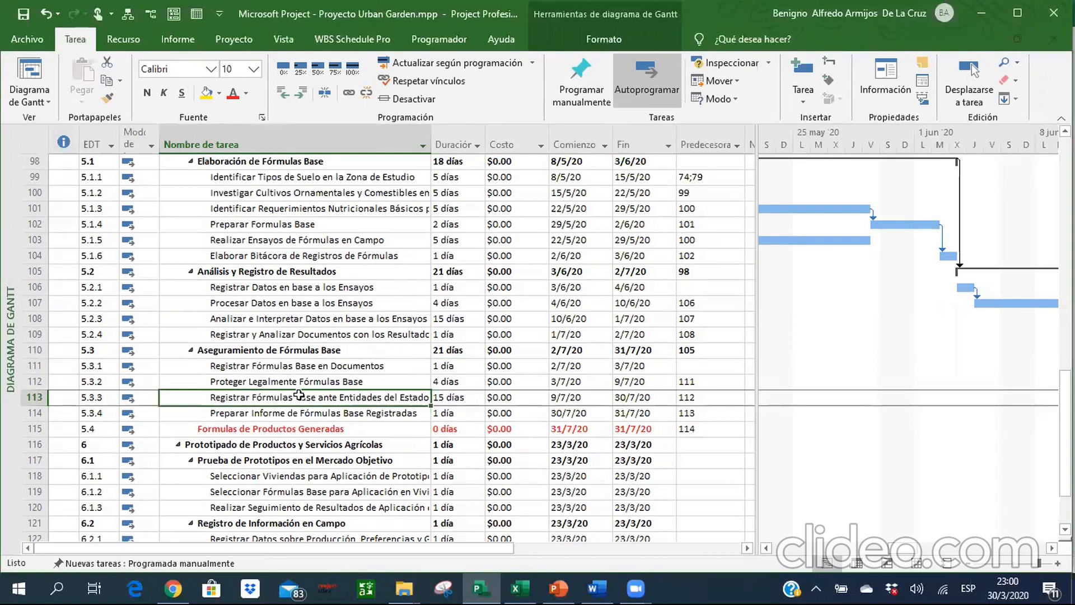
key("Down")
key("Down")
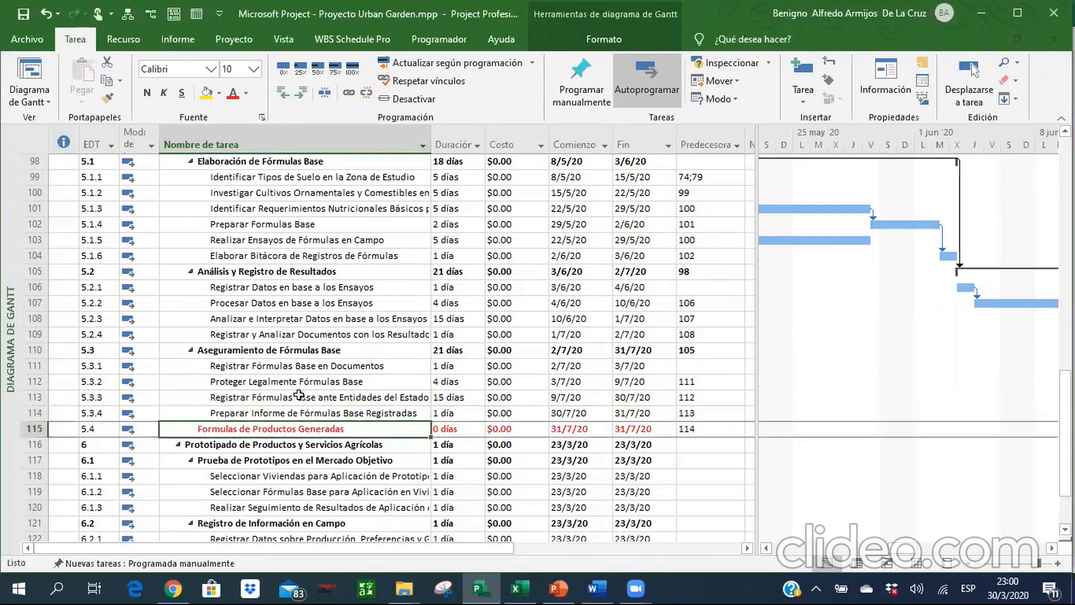
key("Up")
key("Right")
key("Right")
key("Right")
key("Right")
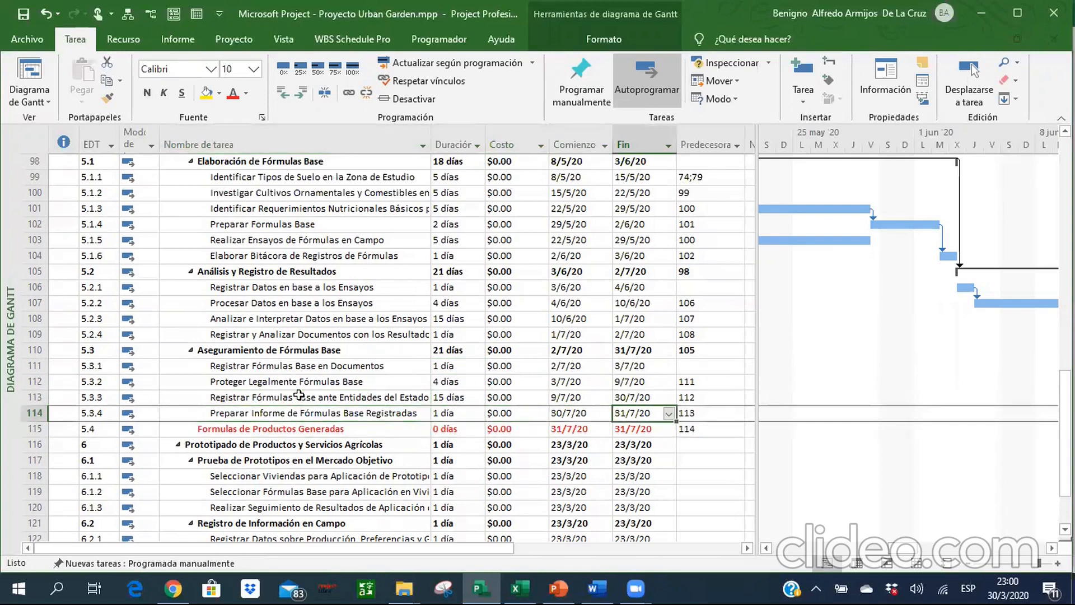
Switch to the reference Excel workbook and examine the resource names listed for the section 5 tasks.
left_click(512, 587)
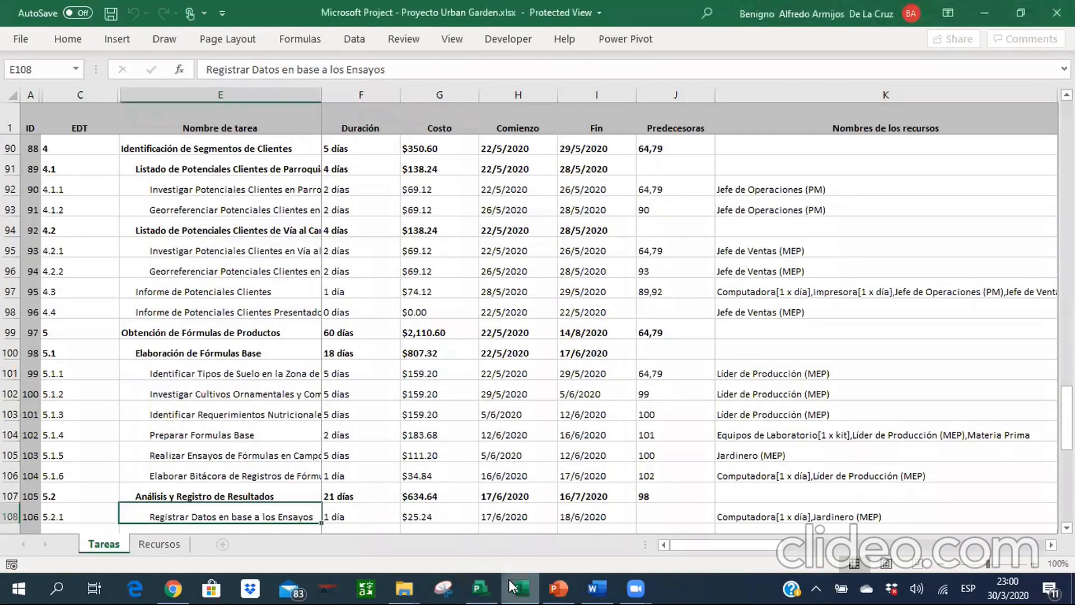
key("Down")
key("Down")
key("Down")
key("Down")
key("Down")
key("Down")
key("Down")
key("Down")
key("Down")
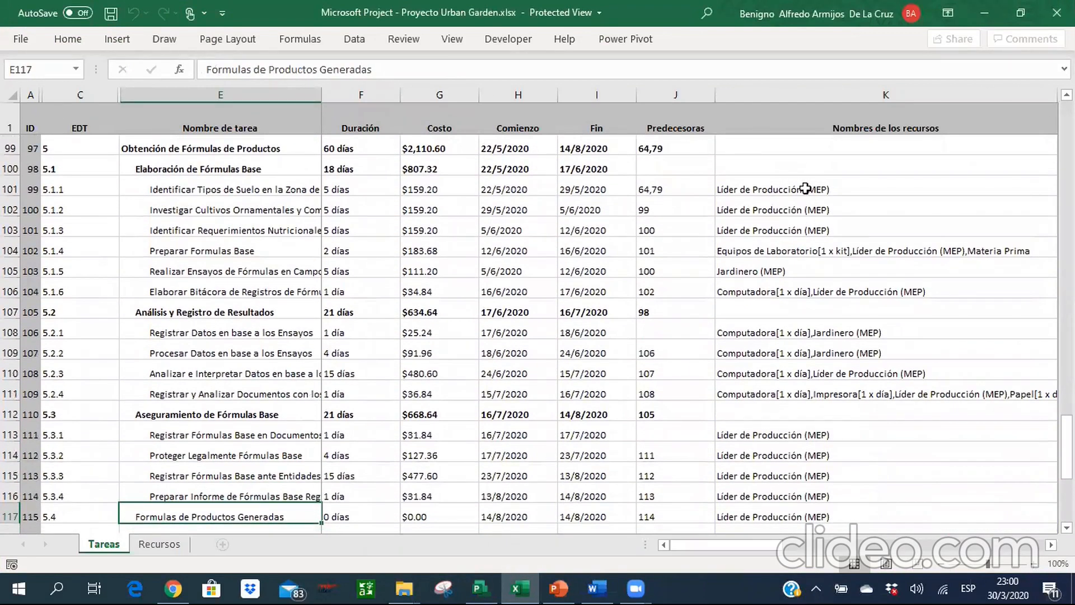
Return to Microsoft Project and widen the task table to expose the resource names of task 5.1.1.
key("alt+Tab")
left_click(395, 178)
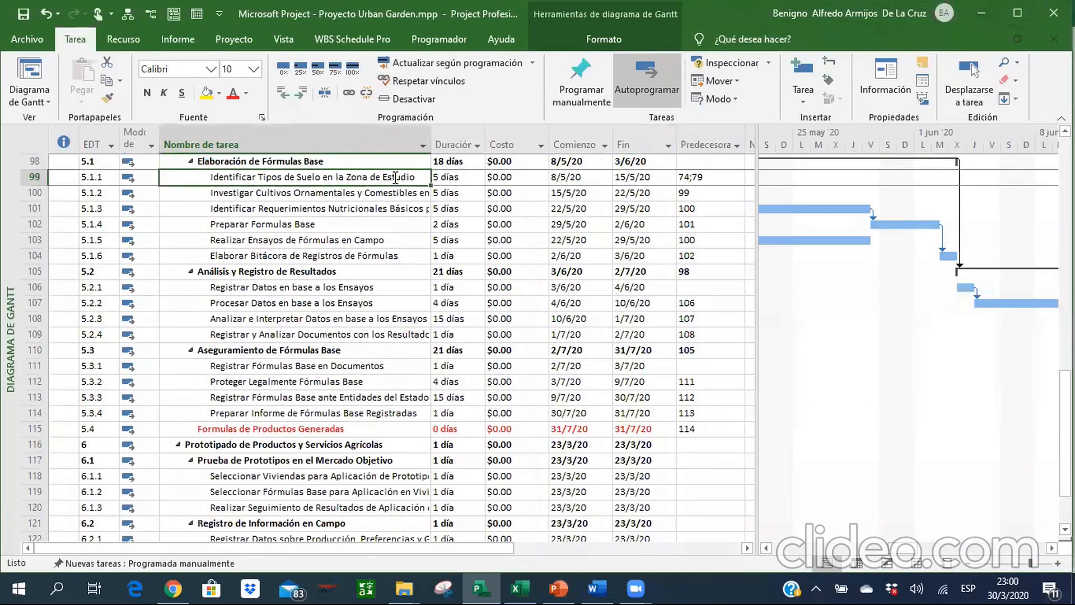
key("Right")
key("Right")
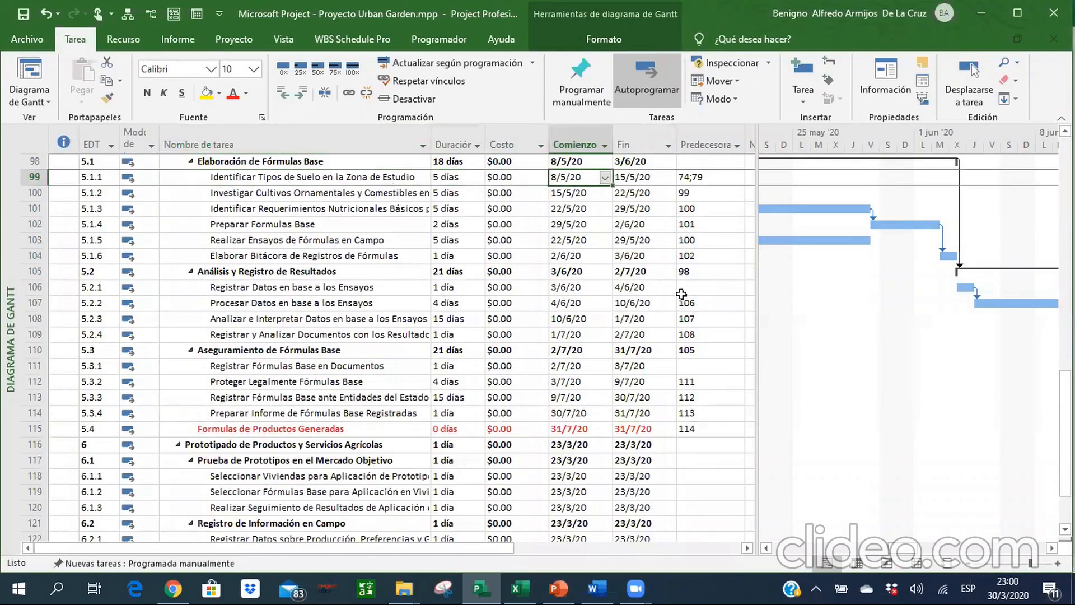
left_click_drag(752, 292, 867, 290)
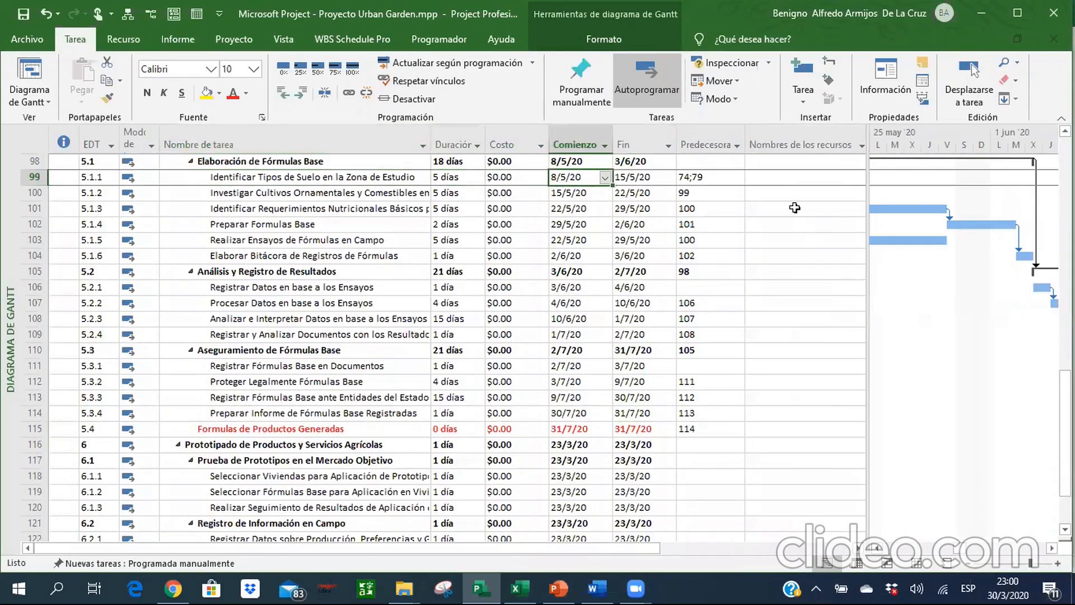
left_click(774, 172)
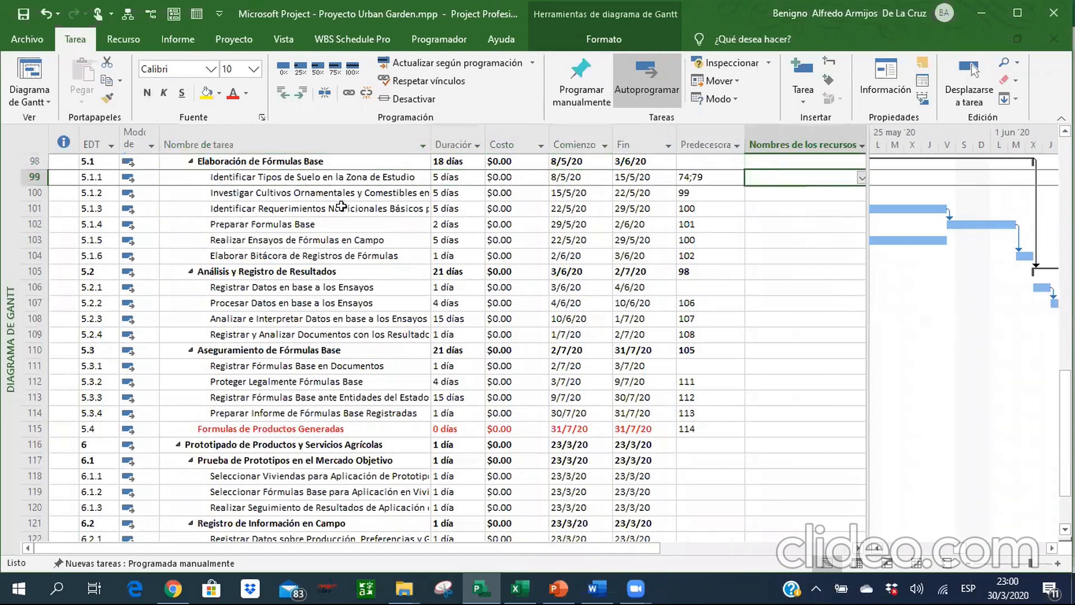
Assign the resource Líder de Producción (MEP) to tasks 5.1.1, 5.1.2 and 5.1.3 together.
left_click(334, 177)
key("shift+Down")
key("shift+Down")
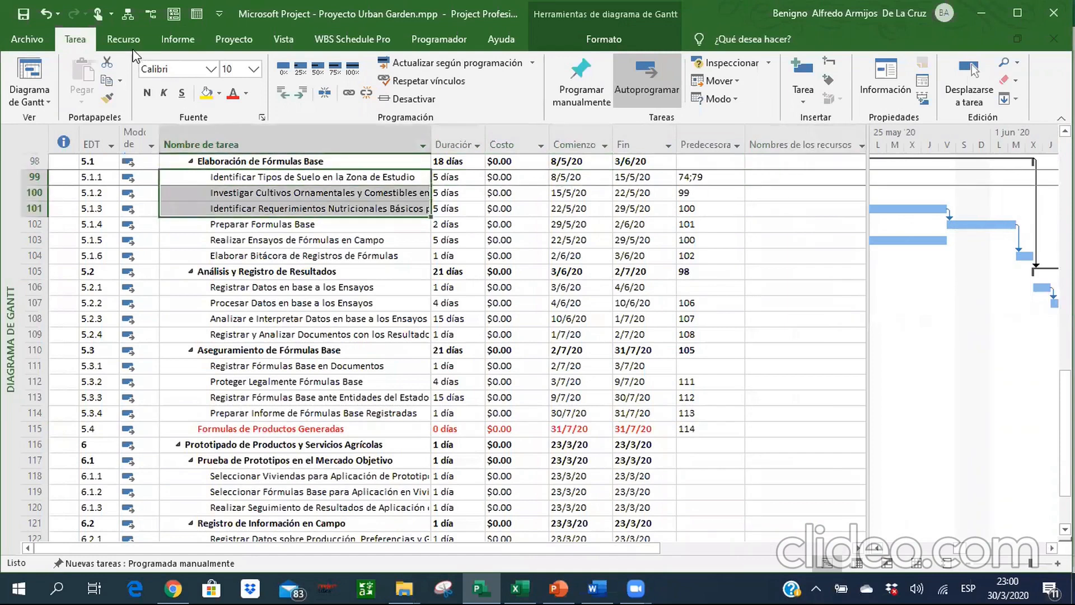
left_click(123, 39)
left_click(85, 82)
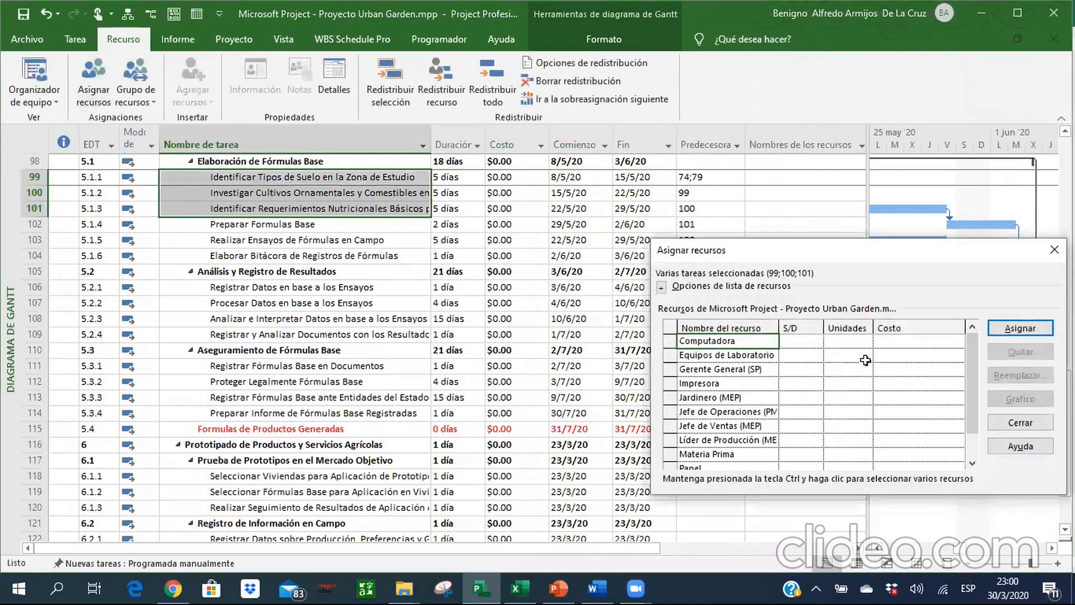
left_click(733, 442)
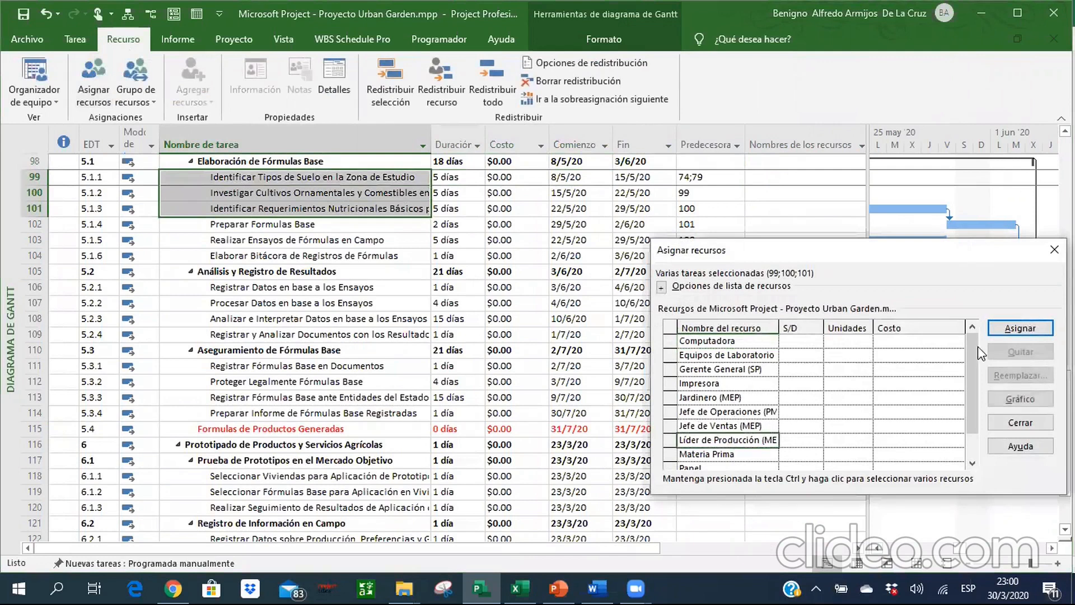
left_click(1001, 331)
left_click(1020, 422)
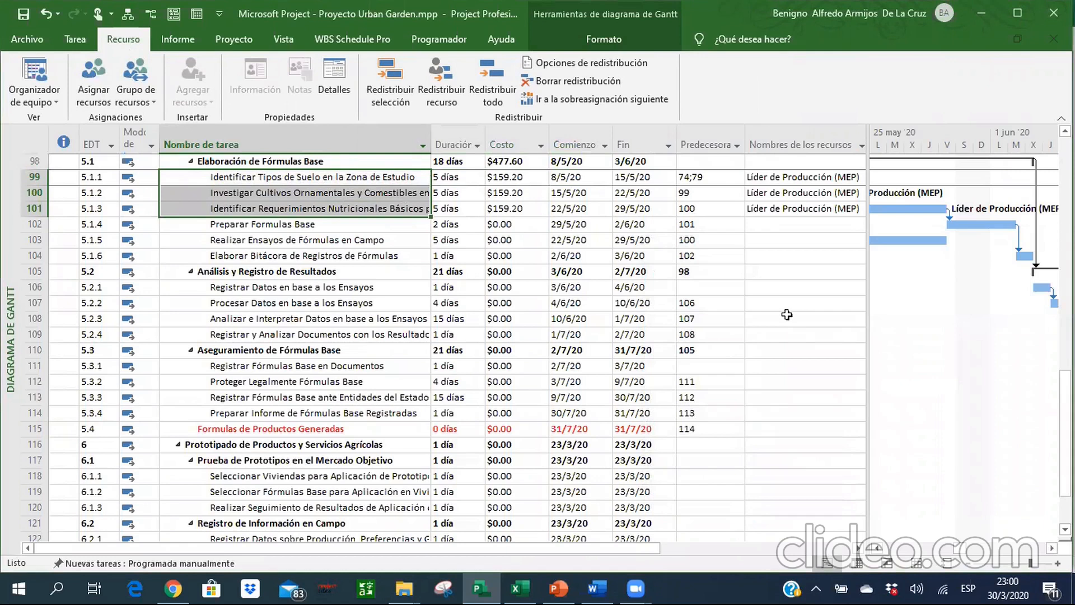
Check the resources of task 5.1.4 in the Excel workbook and assign Equipos de Laboratorio and Líder de Producción (MEP) to it in Project.
key("alt+Tab")
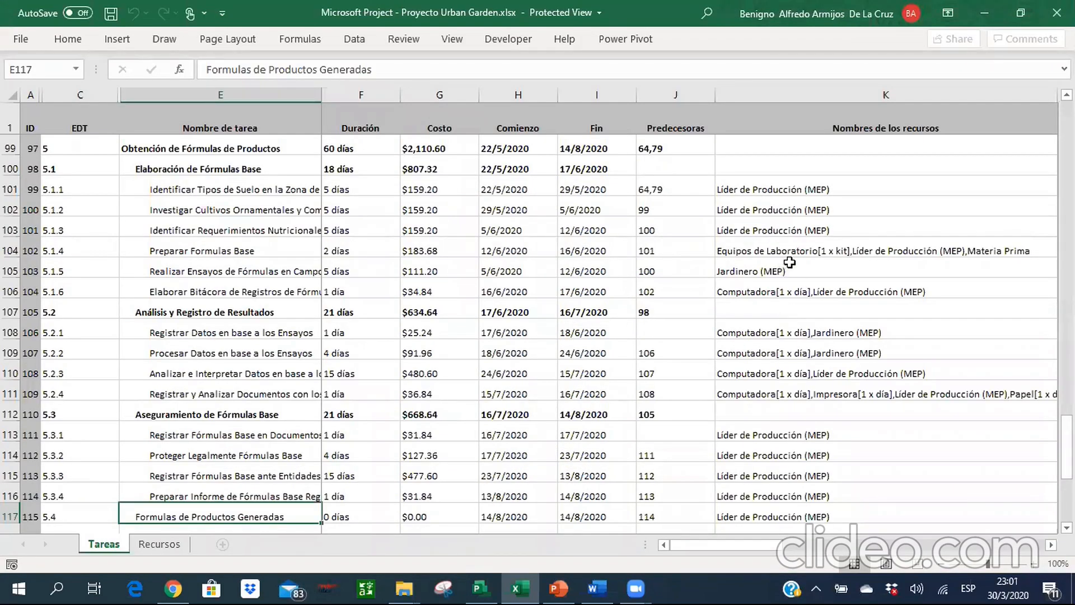
key("alt+Tab")
left_click(775, 227)
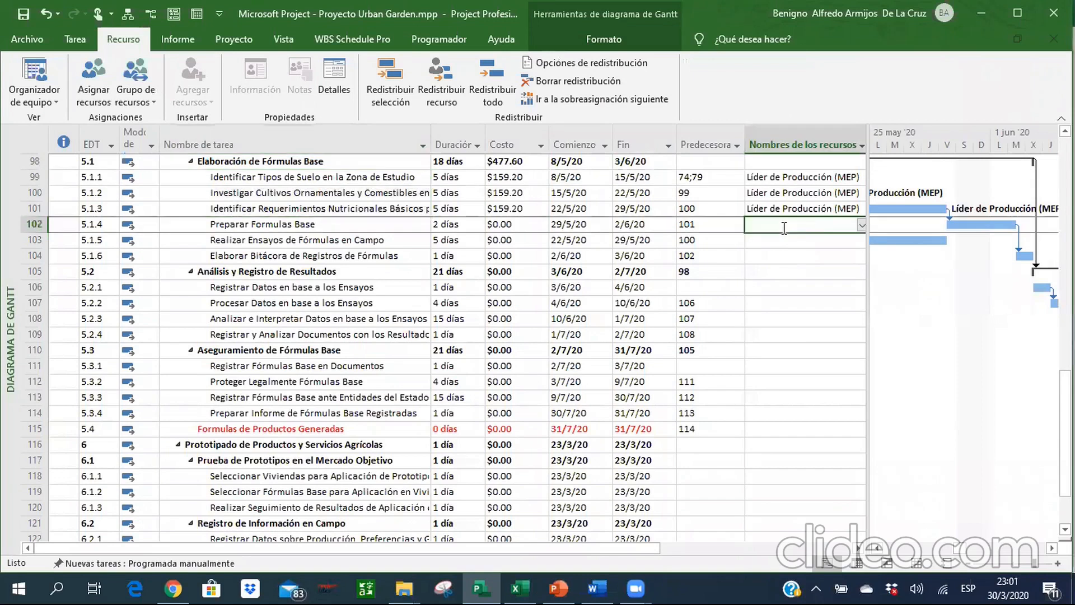
left_click(862, 224)
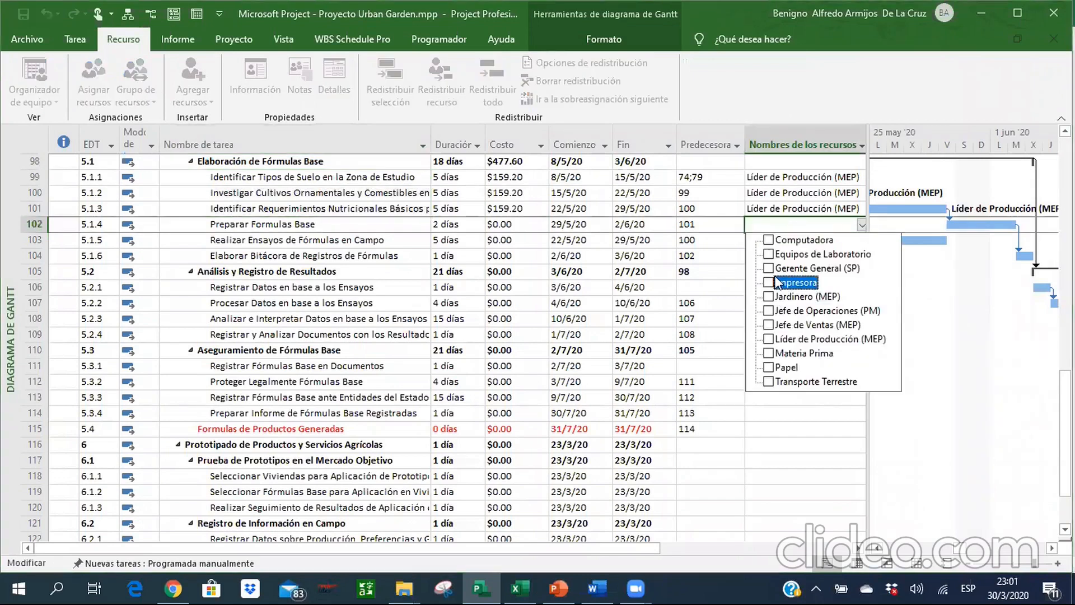
left_click(769, 254)
left_click(768, 339)
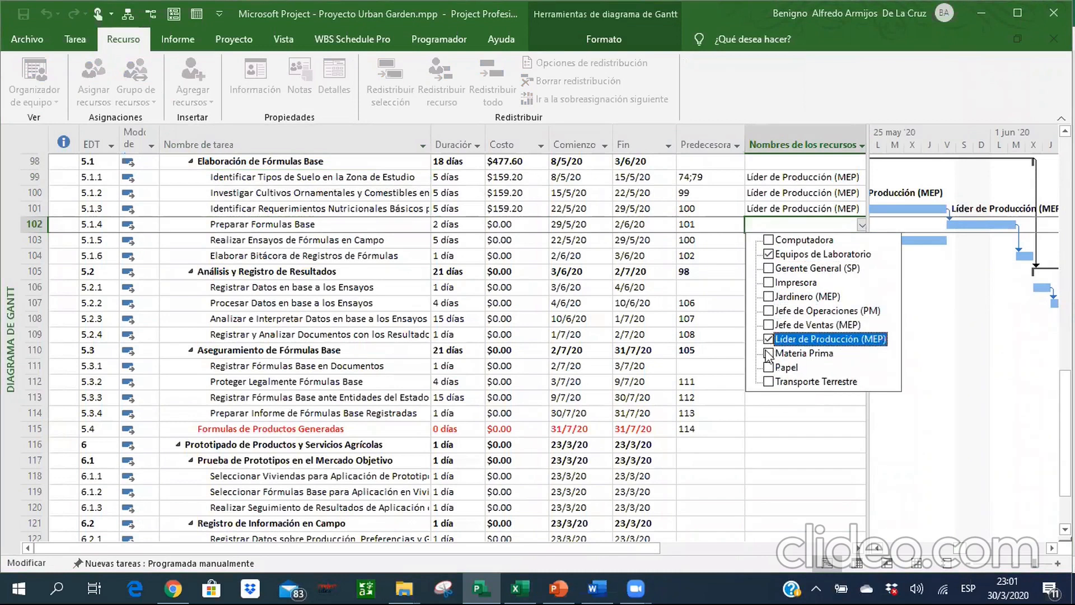
key("Return")
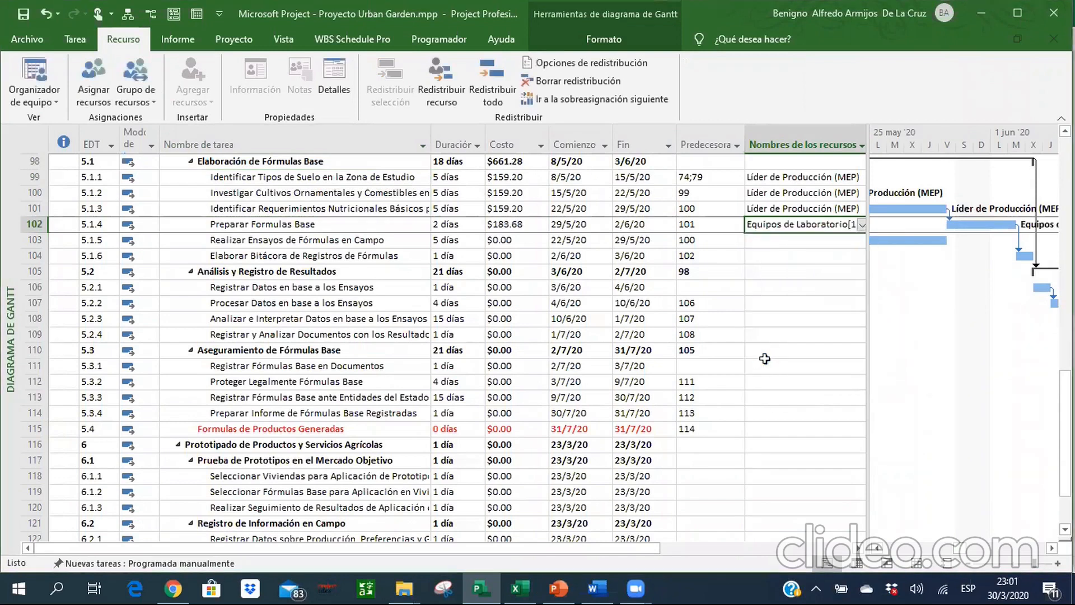
Widen the task table beyond the resource names column and select the resource names of task 5.1.4.
left_click(863, 350)
left_click_drag(867, 350, 974, 350)
left_click(786, 222)
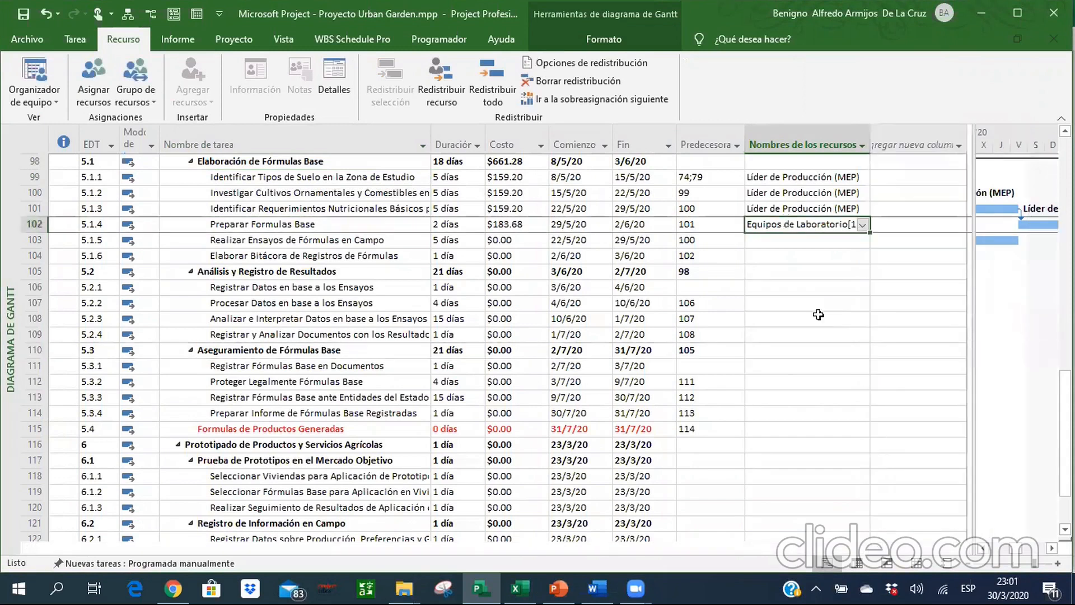
Look over the project's resource sheet and return to the Gantt chart.
left_click(923, 565)
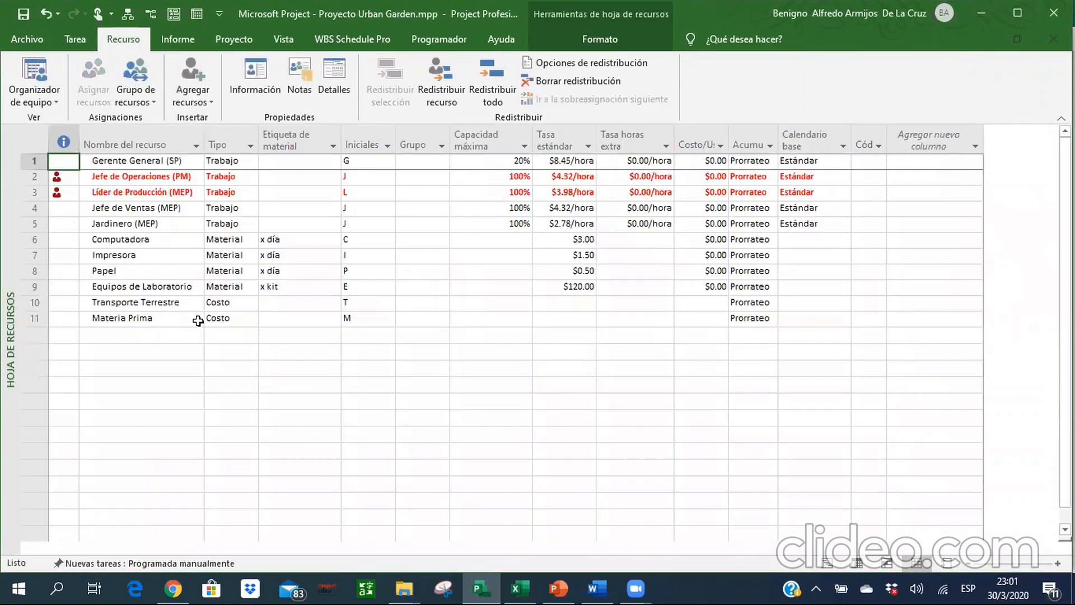
left_click(830, 564)
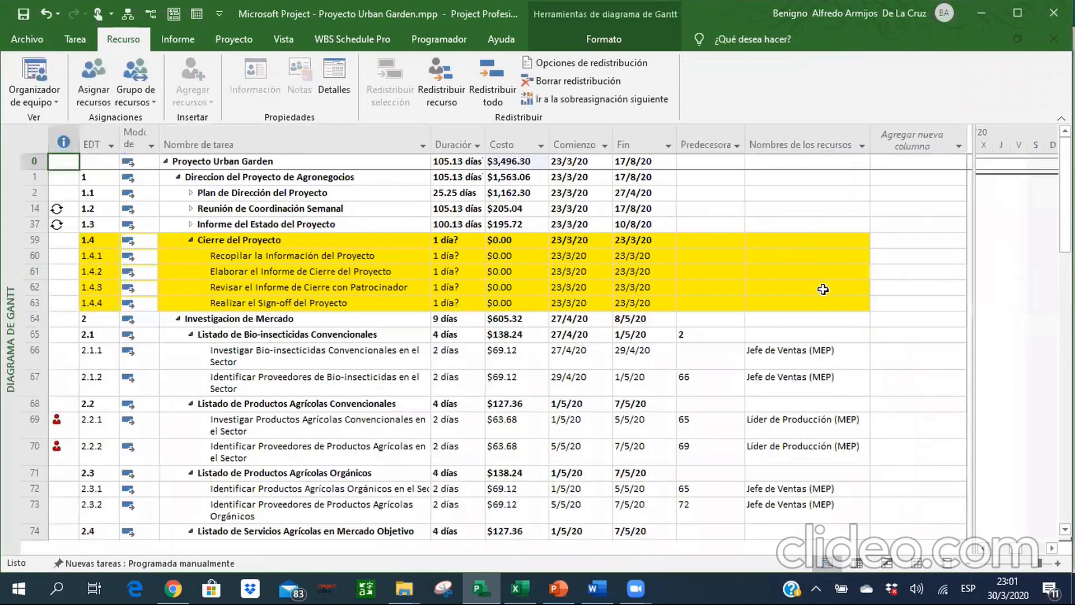
Set the cost of the Materia Prima resource to $500.00 in the assignments of task 5.1.4 Preparar Formulas Base.
left_click(483, 363)
key("Down")
key("Down")
key("Down")
key("Down")
key("Down")
key("Down")
key("Down")
key("Down")
key("Down")
key("Down")
key("Down")
key("Down")
key("Down")
key("Down")
key("Down")
key("Down")
key("Down")
key("Down")
key("Down")
key("Down")
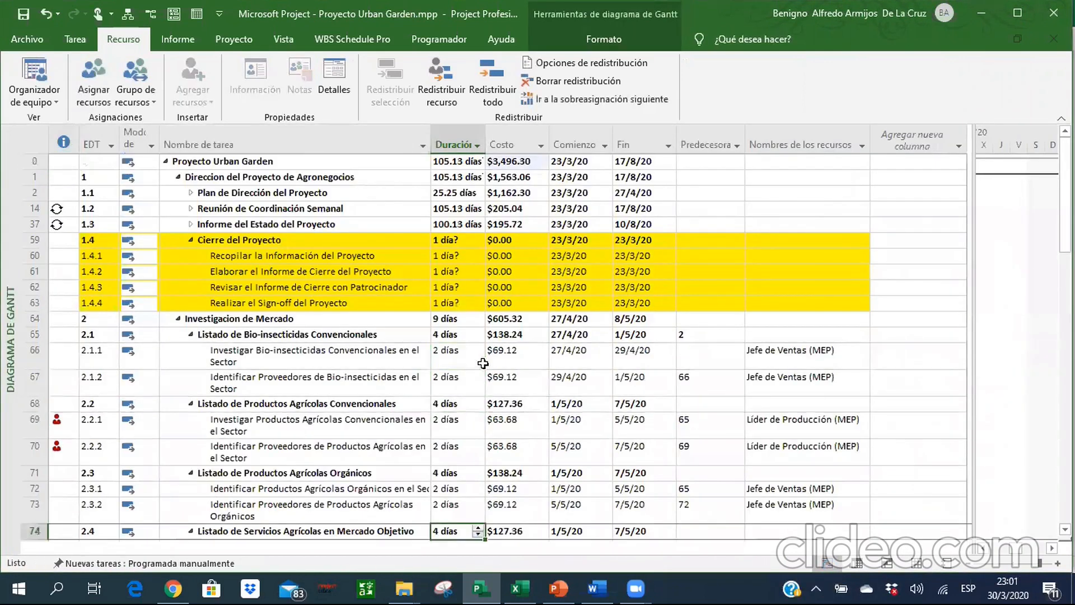
key("Down")
key("Down")
key("Down")
key("Down")
key("Down")
key("Down")
key("Down")
key("Down")
key("Down")
key("Down")
key("Down")
key("Down")
key("Down")
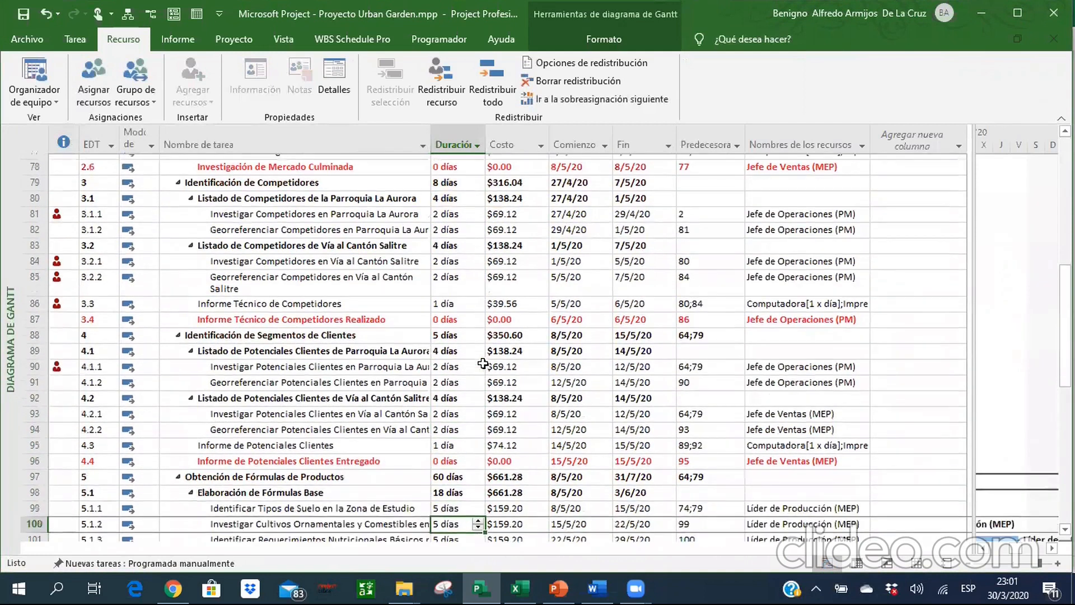
key("Down")
key("Down")
key("Down")
key("Down")
key("Down")
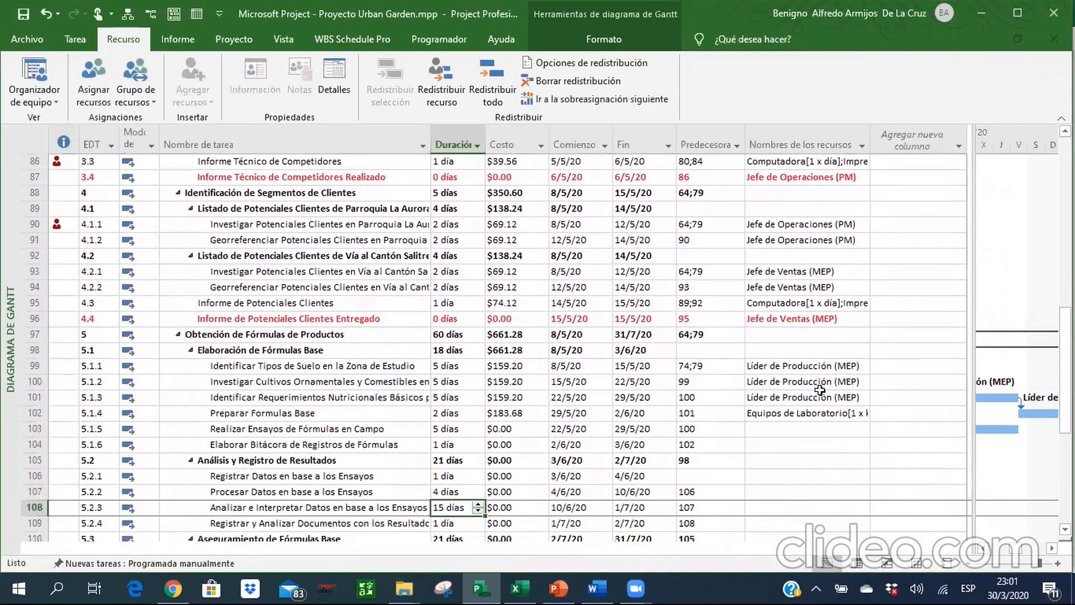
left_click(810, 413)
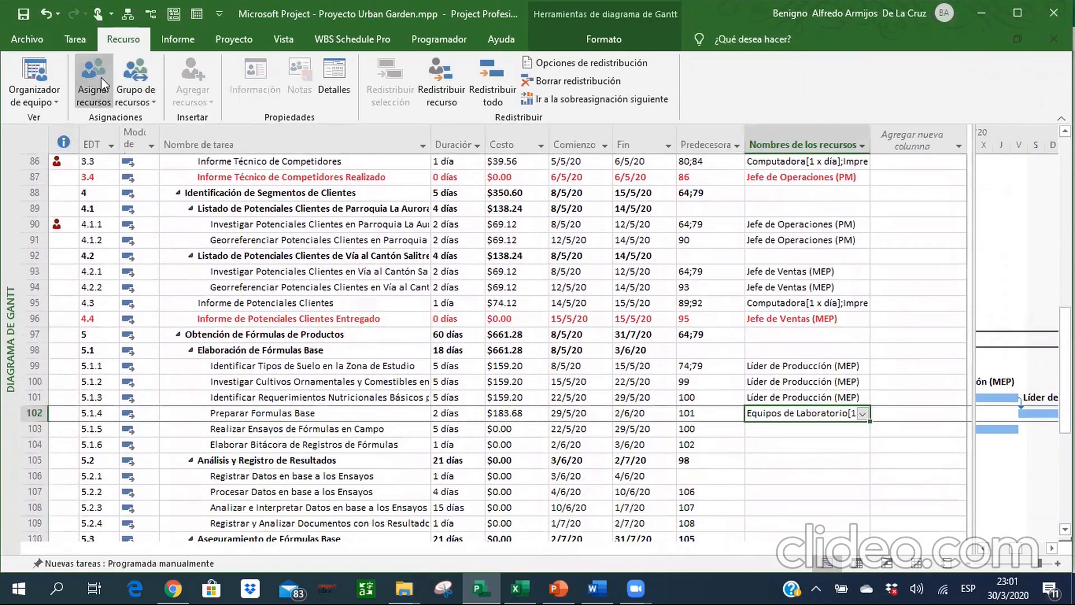
left_click(100, 77)
left_click(756, 368)
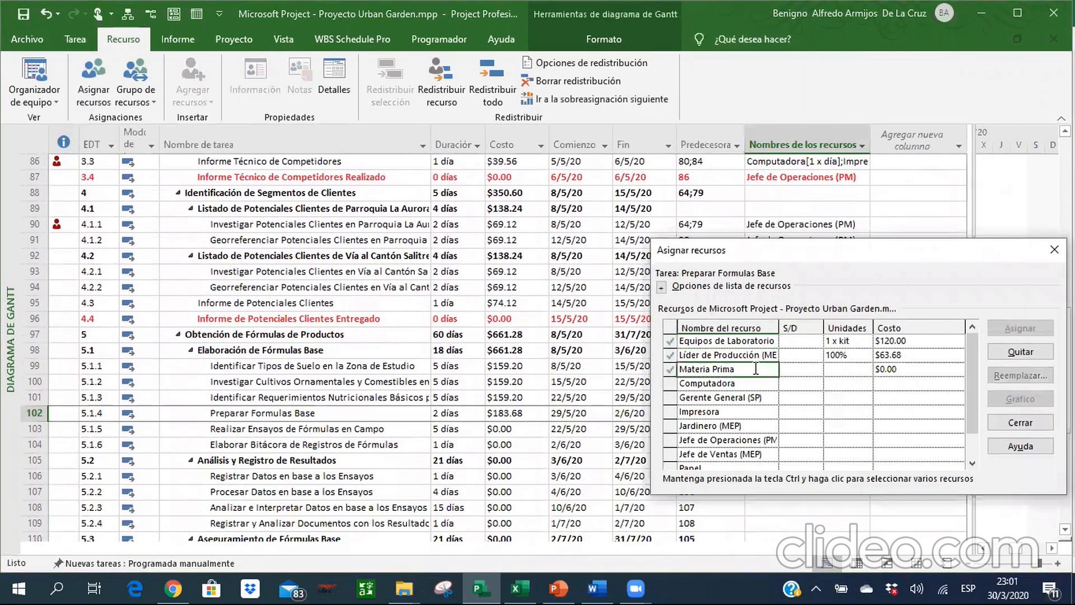
left_click(894, 371)
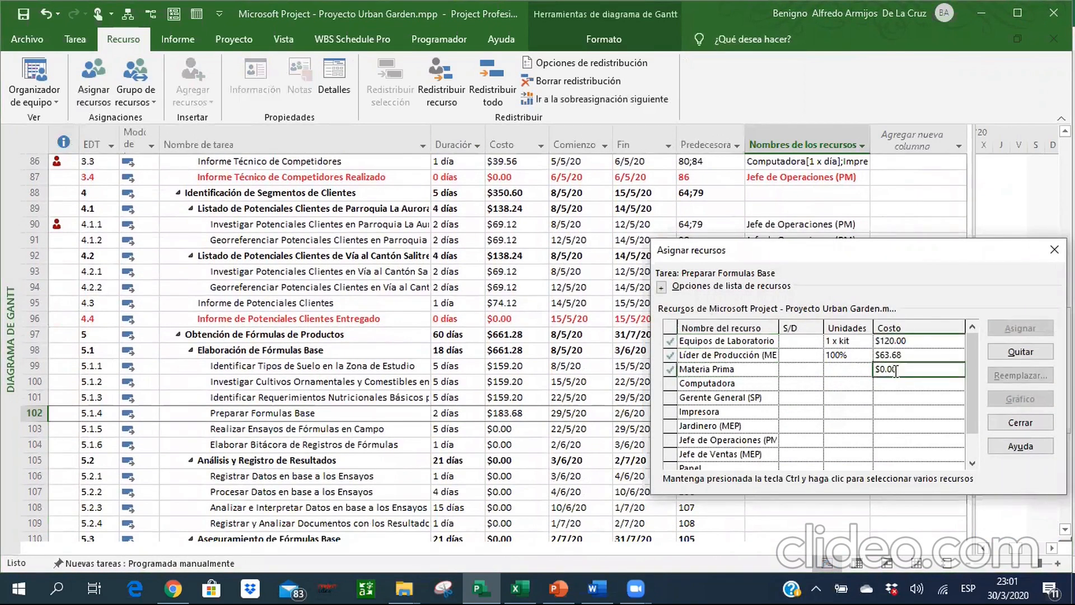
key("Return")
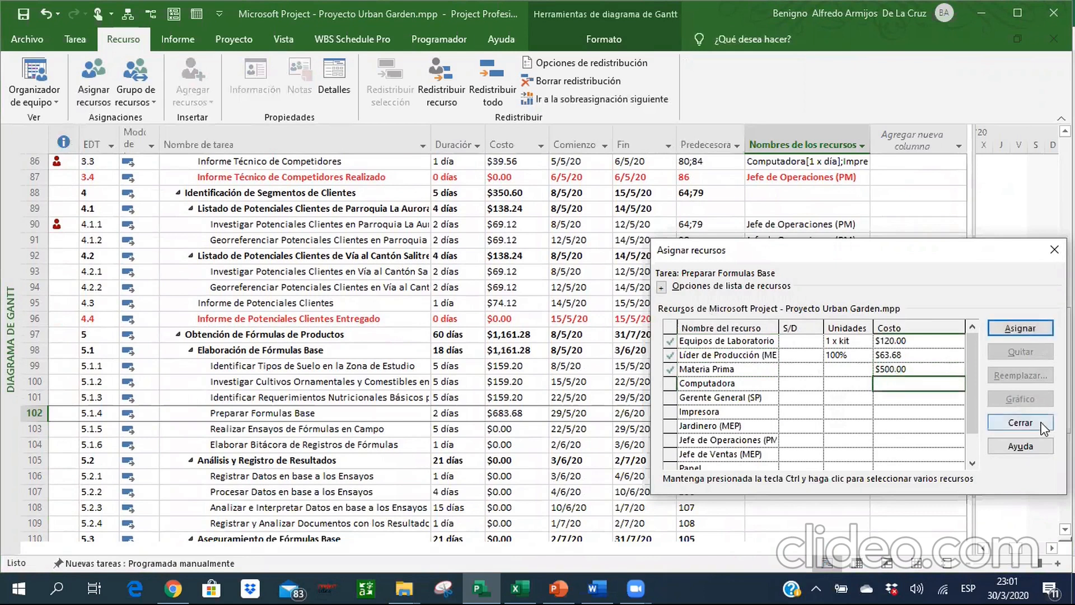
left_click(1021, 422)
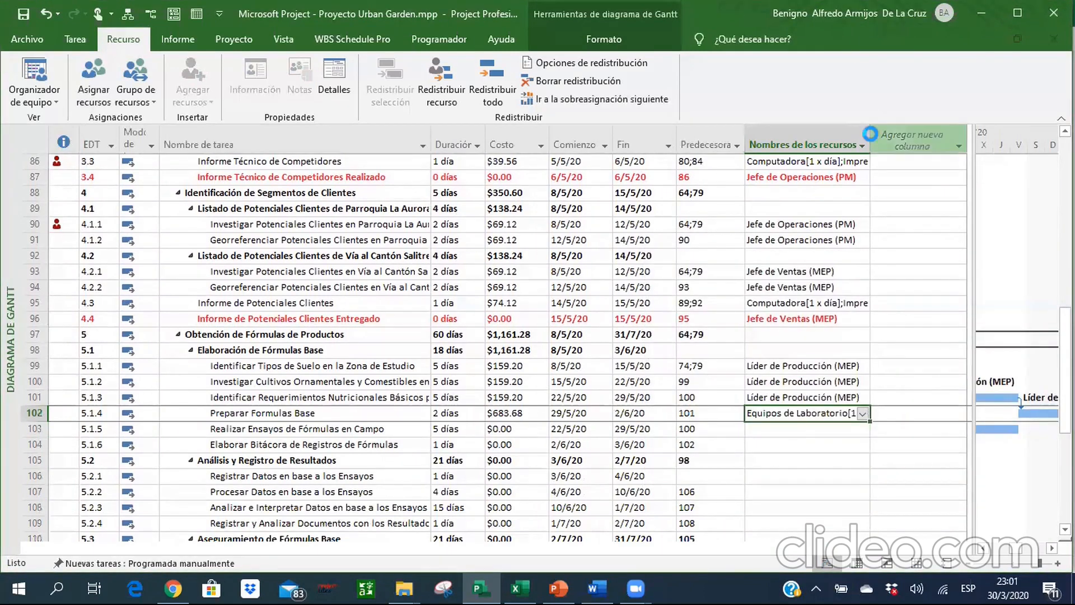
Fit the resource names column to its content to read task 5.1.4's resources, and narrow the column again.
double_click(871, 138)
left_click(683, 407)
key("Right")
key("Right")
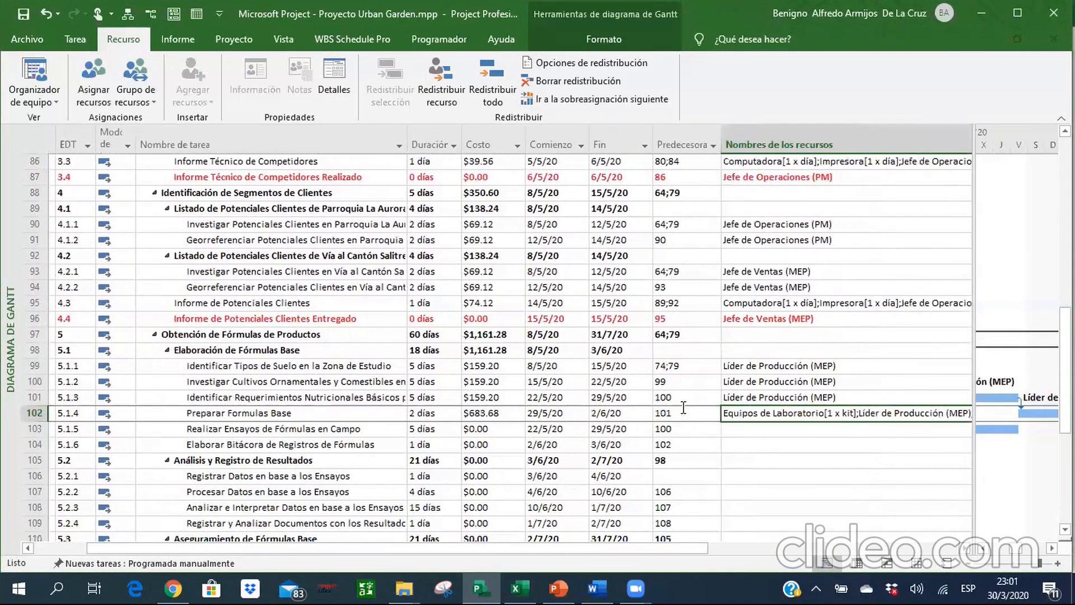
key("Left")
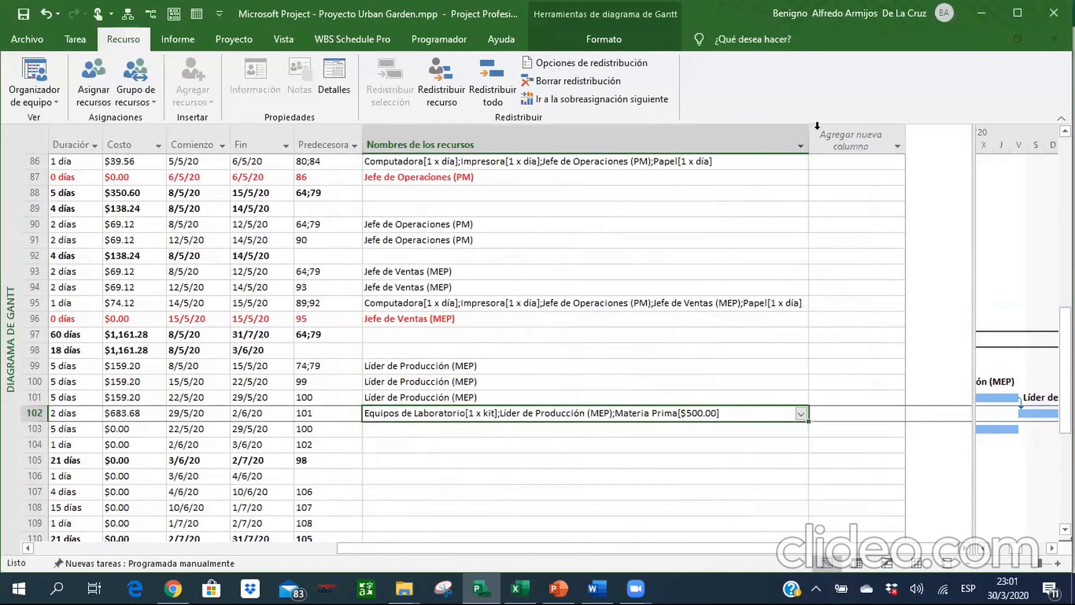
left_click_drag(808, 140, 528, 139)
key("Left")
key("Left")
key("Left")
key("Left")
key("Left")
key("Left")
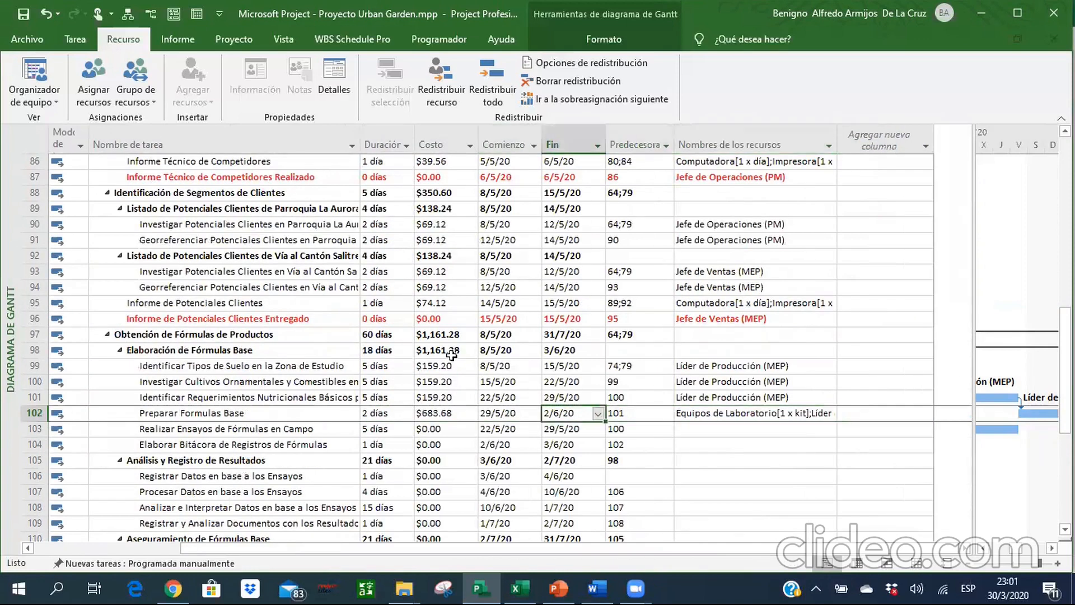
Check the resources of task 5.1.5 in the Excel workbook and assign Jardinero (MEP) to it in Project.
key("Right")
key("Left")
key("Right")
key("Right")
key("Right")
key("Right")
key("Right")
key("Right")
key("Down")
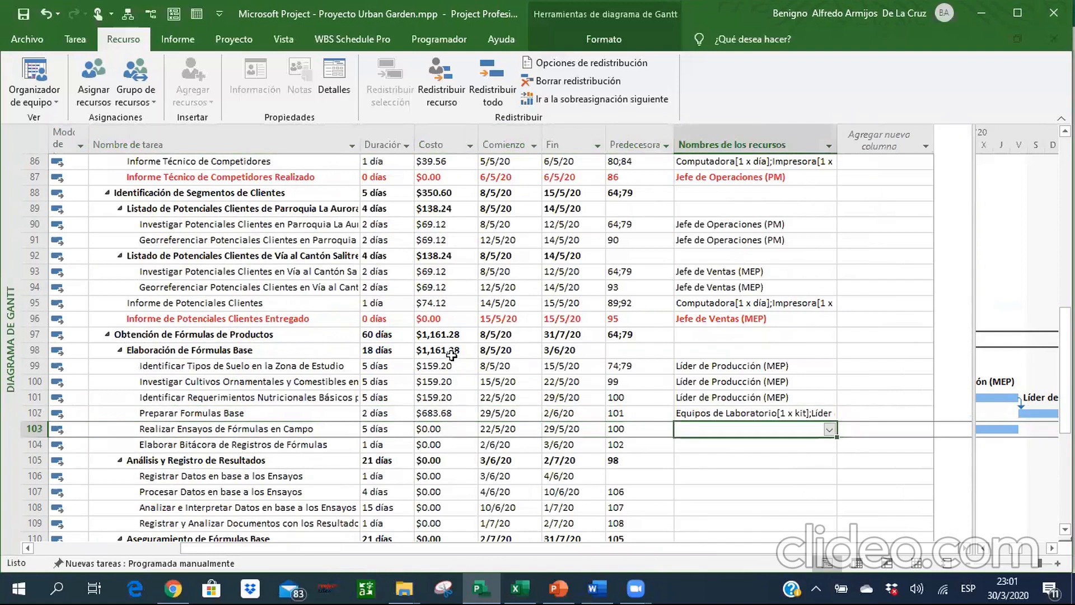
key("alt+Tab")
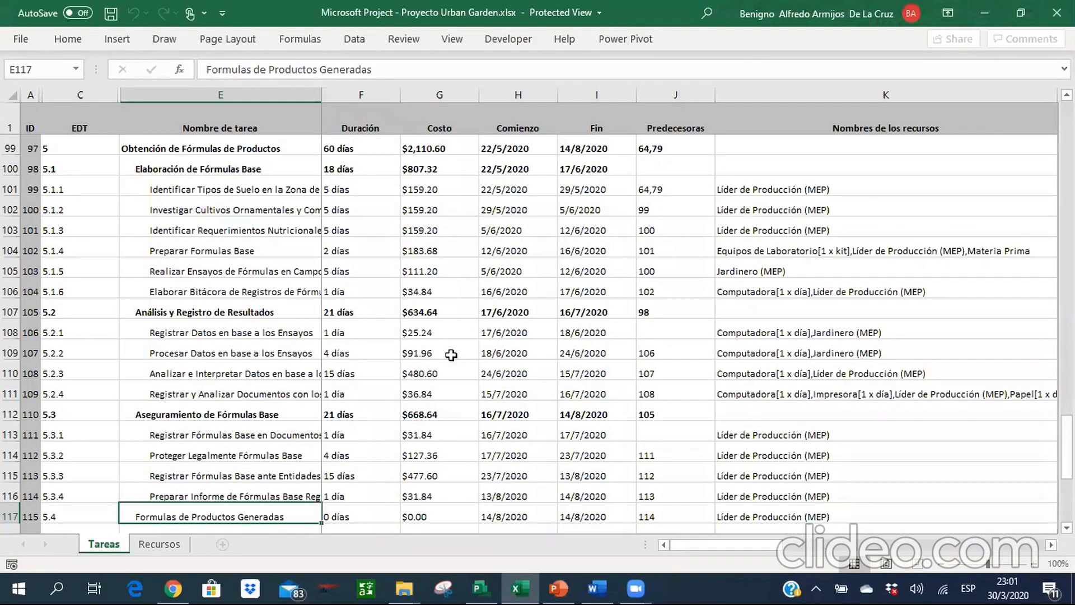
key("Up")
key("Up")
key("Up")
key("Up")
key("Up")
key("Up")
key("alt+Tab")
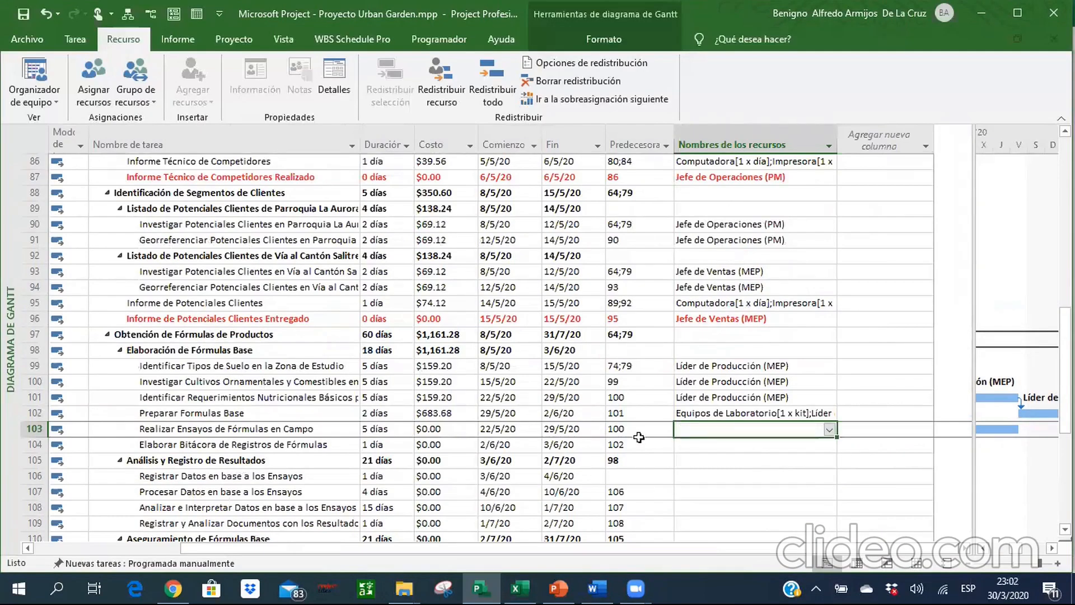
left_click(830, 429)
left_click(698, 341)
key("Return")
Check task 5.1.6 in the Excel workbook and assign Computadora and Líder de Producción (MEP) to it in Project.
key("alt+Tab")
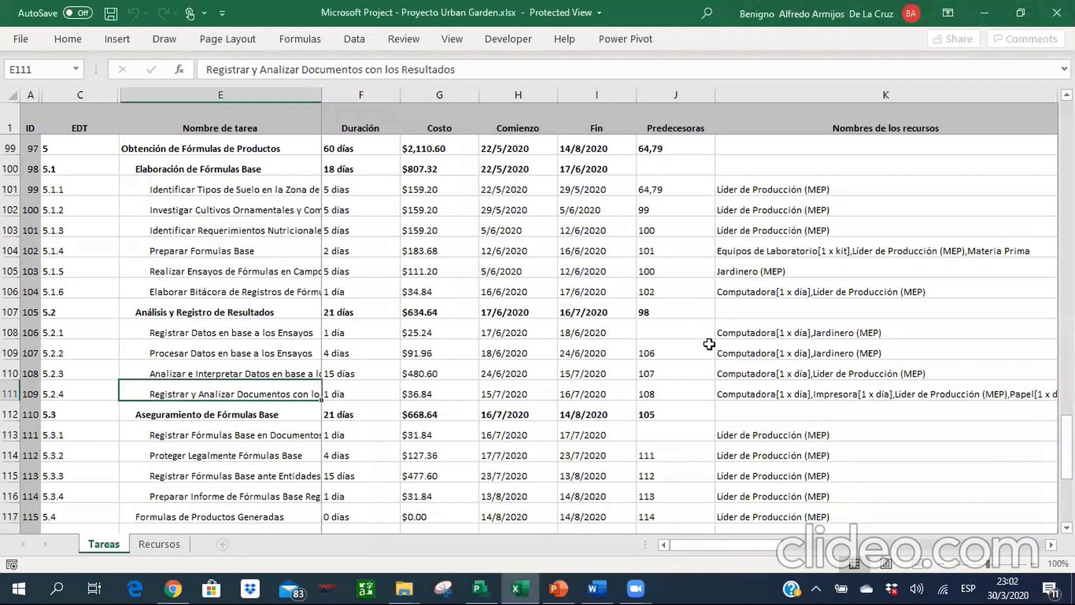
key("alt+Tab")
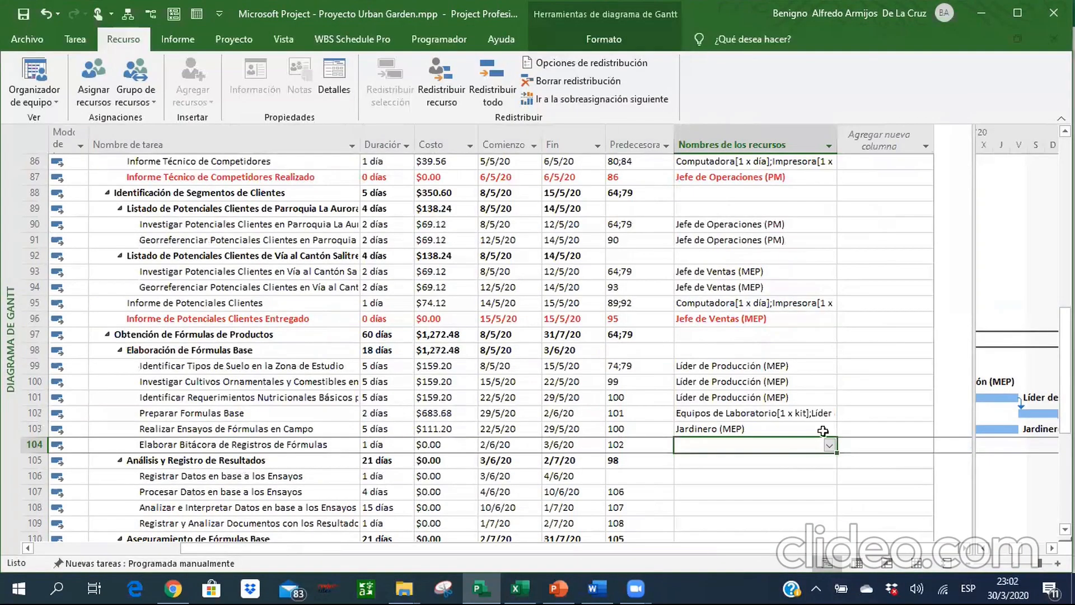
left_click(829, 445)
left_click(699, 301)
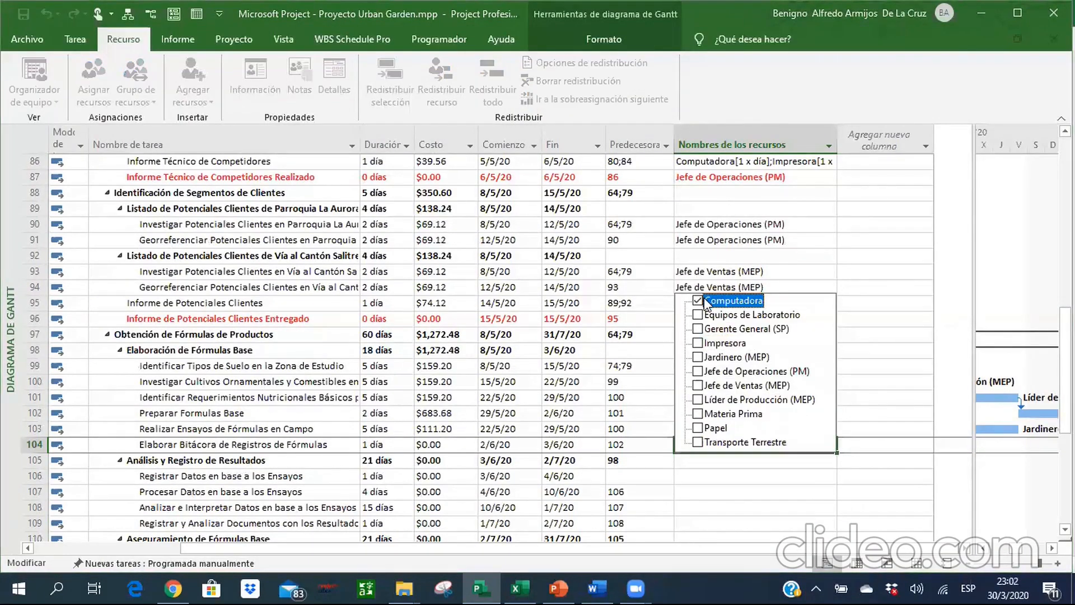
type("4")
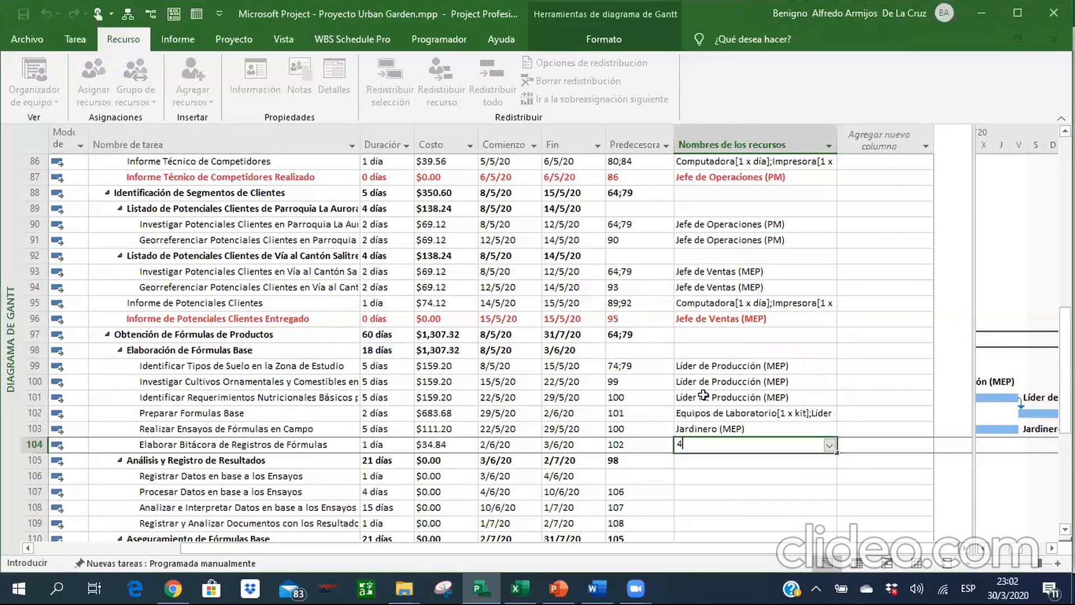
key("Escape")
Look over the remaining tasks of phase 5 in Project and their resources in the Excel workbook.
key("Down")
key("Down")
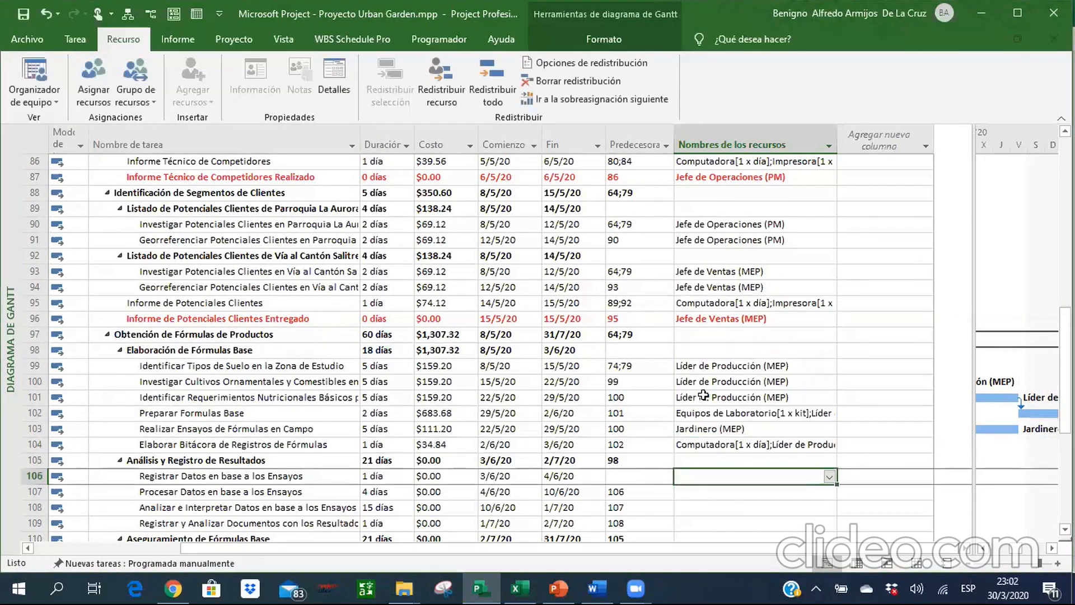
key("Down")
key("Down")
key("Down")
key("Down")
key("Down")
key("Down")
key("Down")
key("Down")
key("Down")
key("Down")
key("Down")
key("Down")
key("Down")
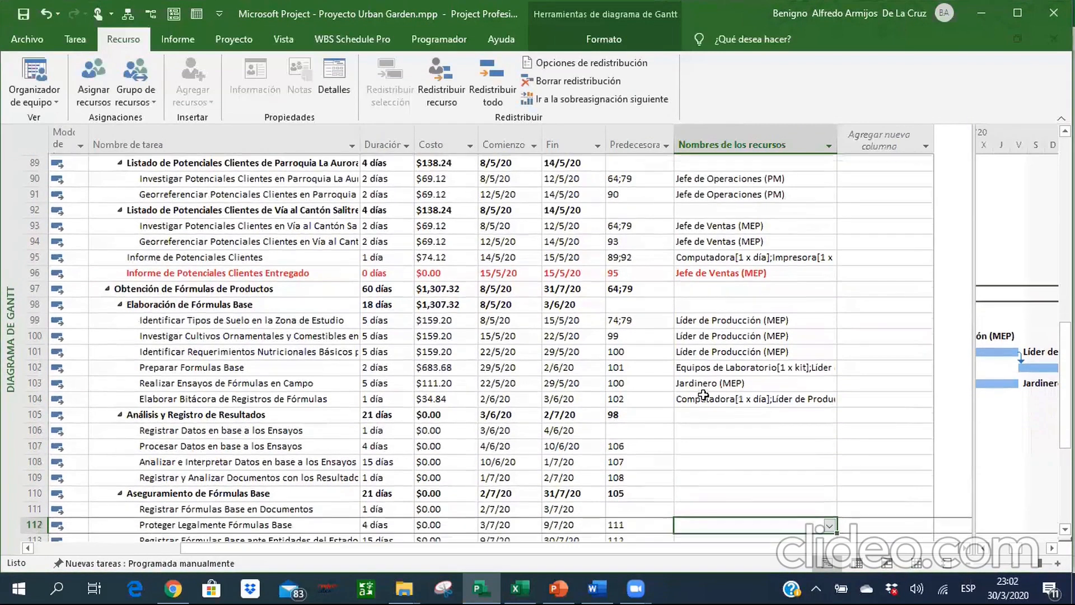
key("Down")
key("Down")
key("Down")
key("Down")
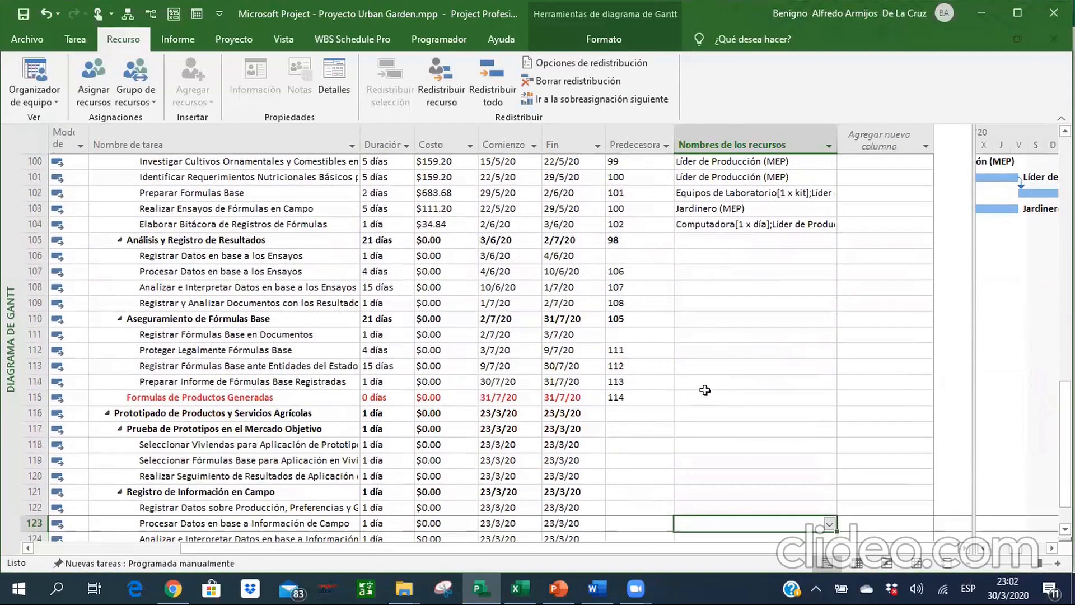
left_click(702, 258)
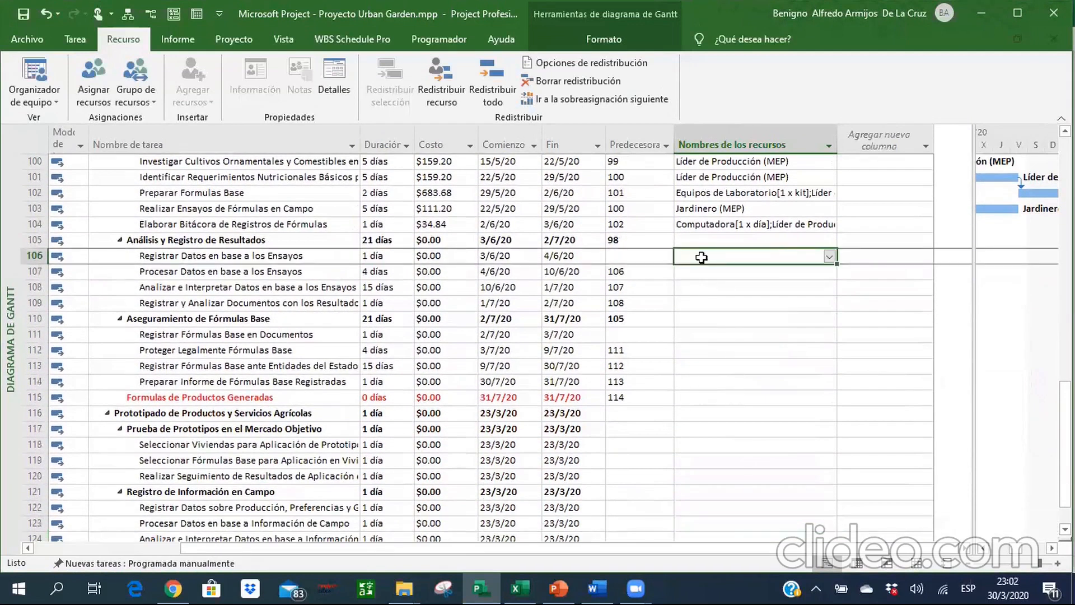
key("alt+Tab")
key("Down")
key("Down")
key("Down")
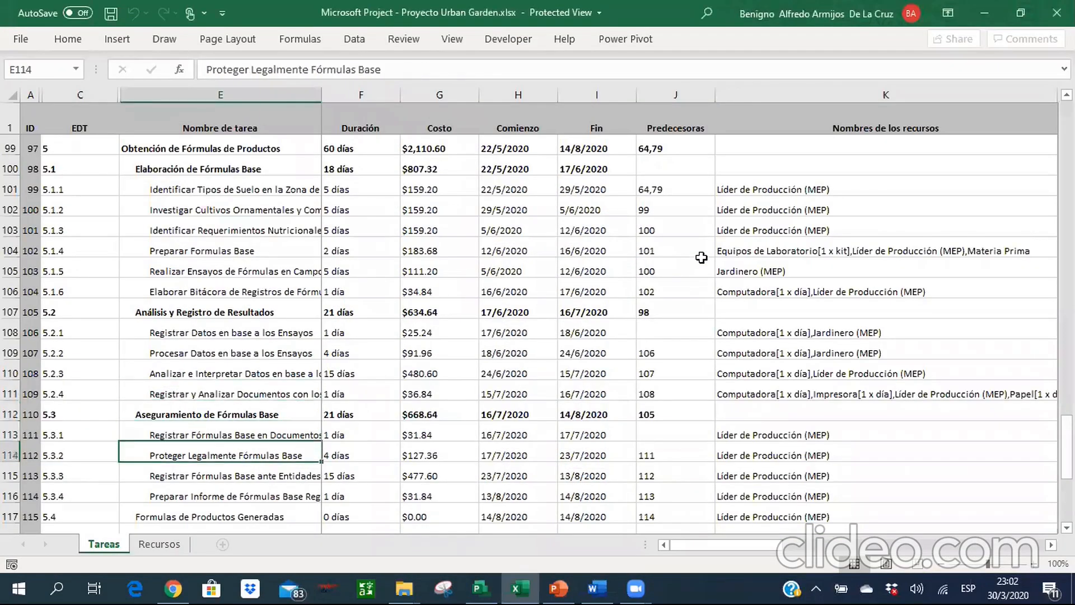
key("Down")
key("Down")
key("Down")
key("Down")
key("Up")
key("Up")
key("Up")
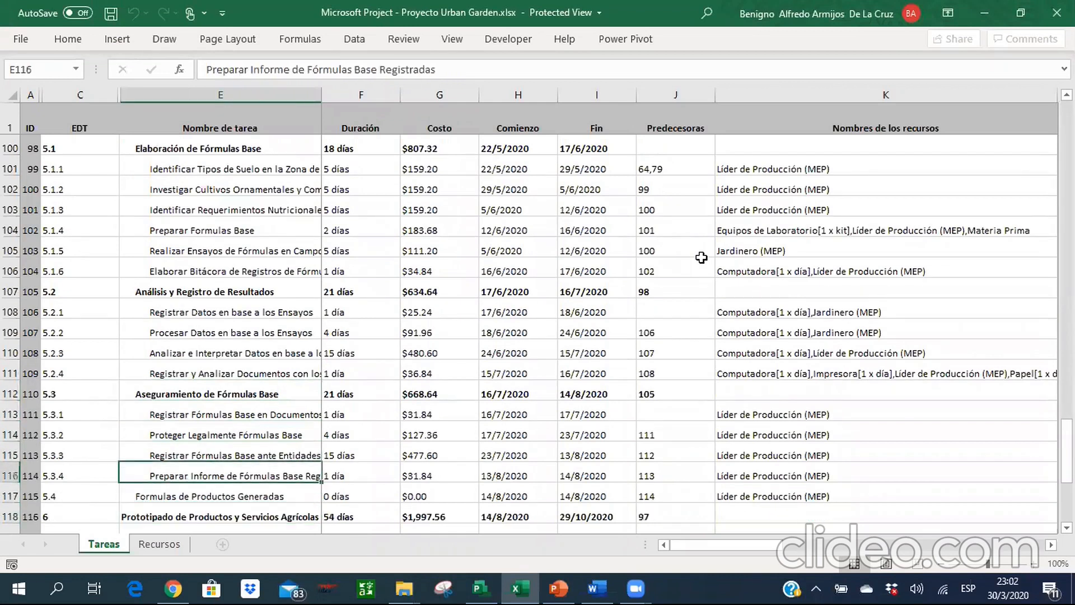
Select the resource names of tasks 5.2.1 to 5.2.4 in Project and compare them with the Excel workbook.
key("alt+Tab")
left_click(702, 256)
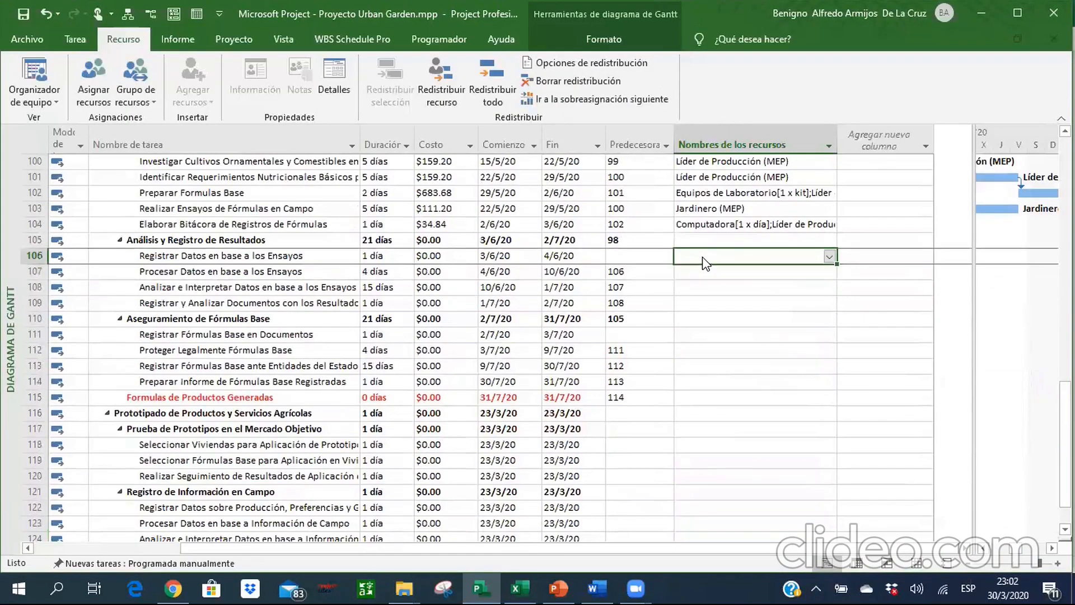
key("shift+Down")
key("shift+Down")
key("shift+Down")
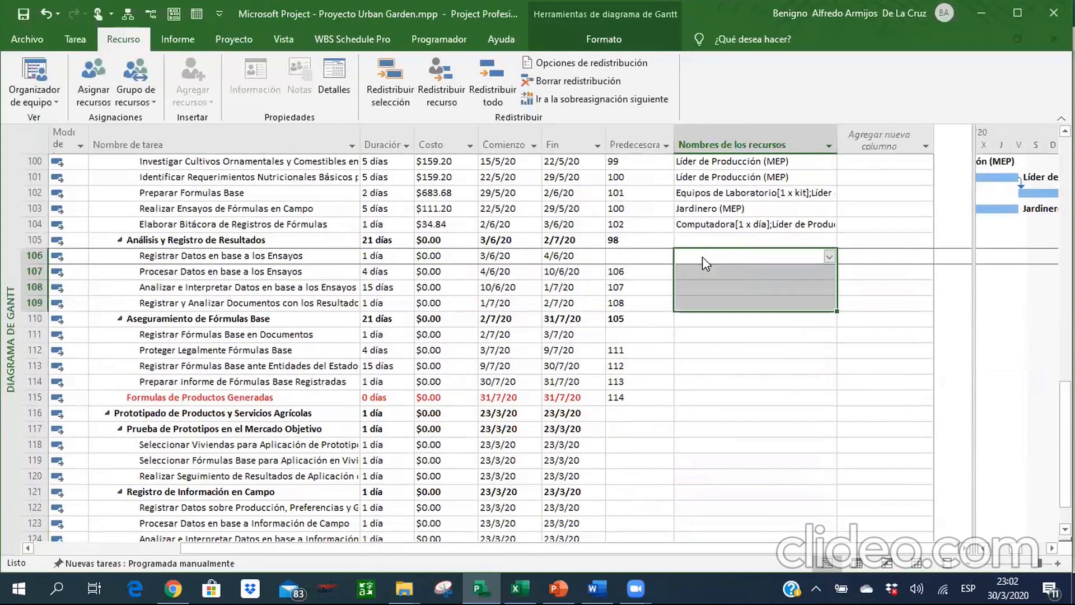
key("alt+Tab")
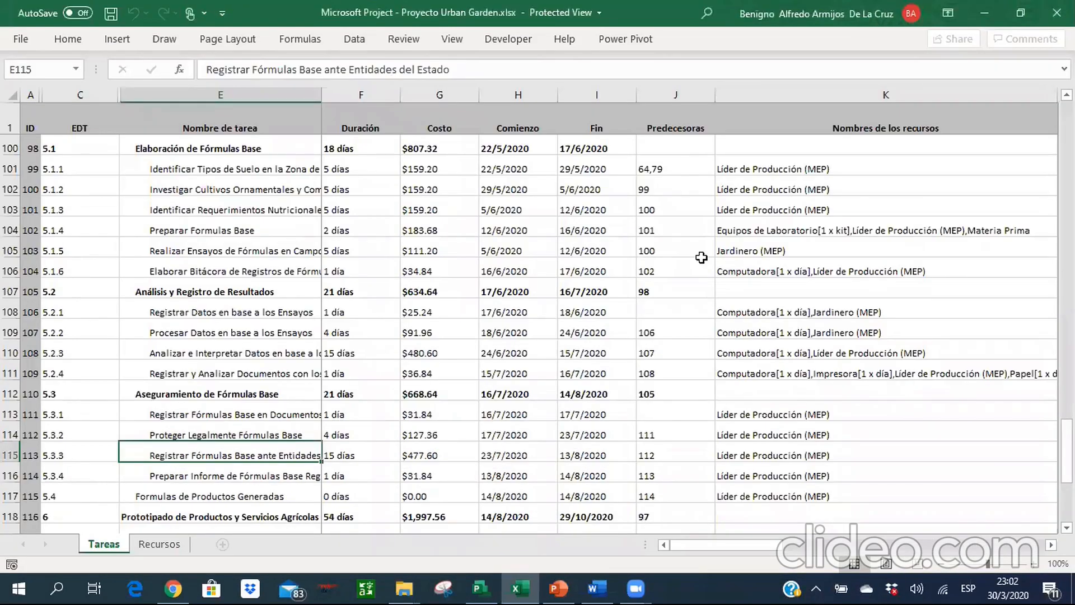
key("alt+Tab")
key("alt+Tab")
key("alt+Tab")
key("Down")
key("alt+Tab")
key("alt+Tab")
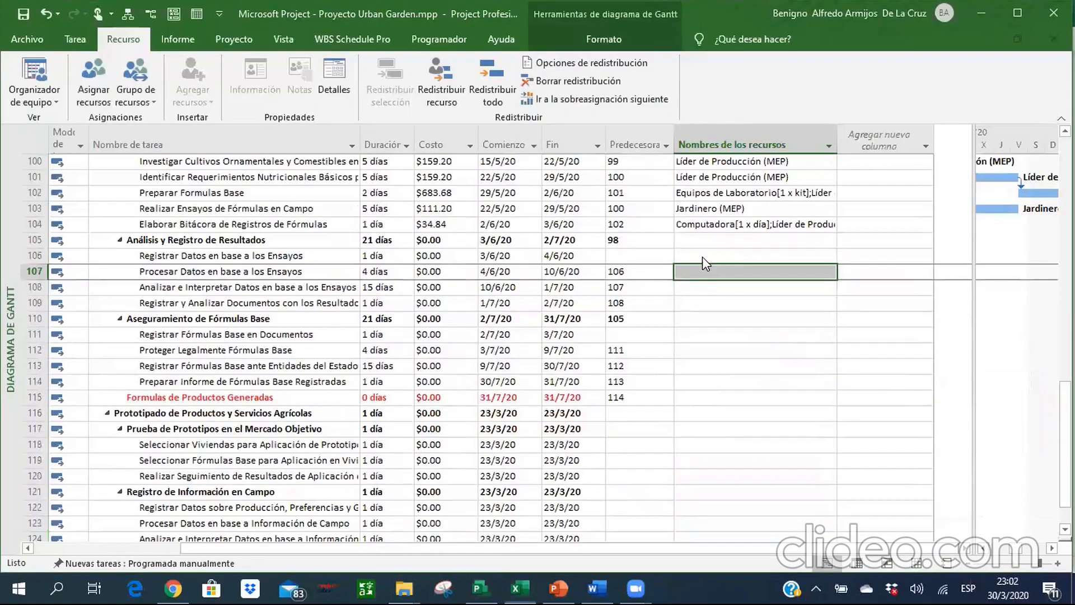
Assign the resources Computadora and Jardinero (MEP) to tasks 5.2.2 and 5.2.3 together.
key("shift+Down")
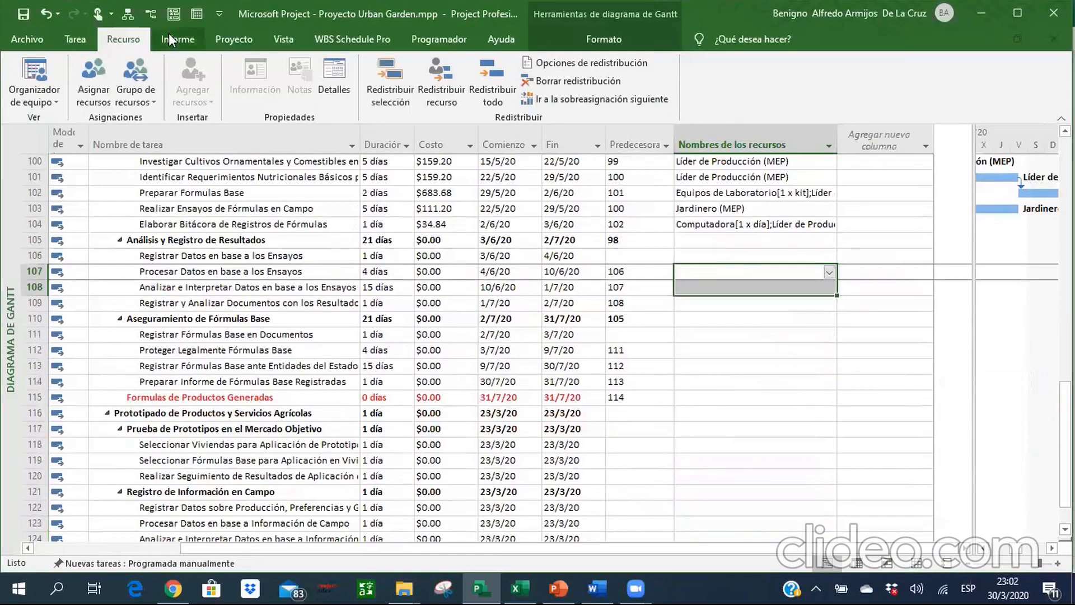
left_click(93, 78)
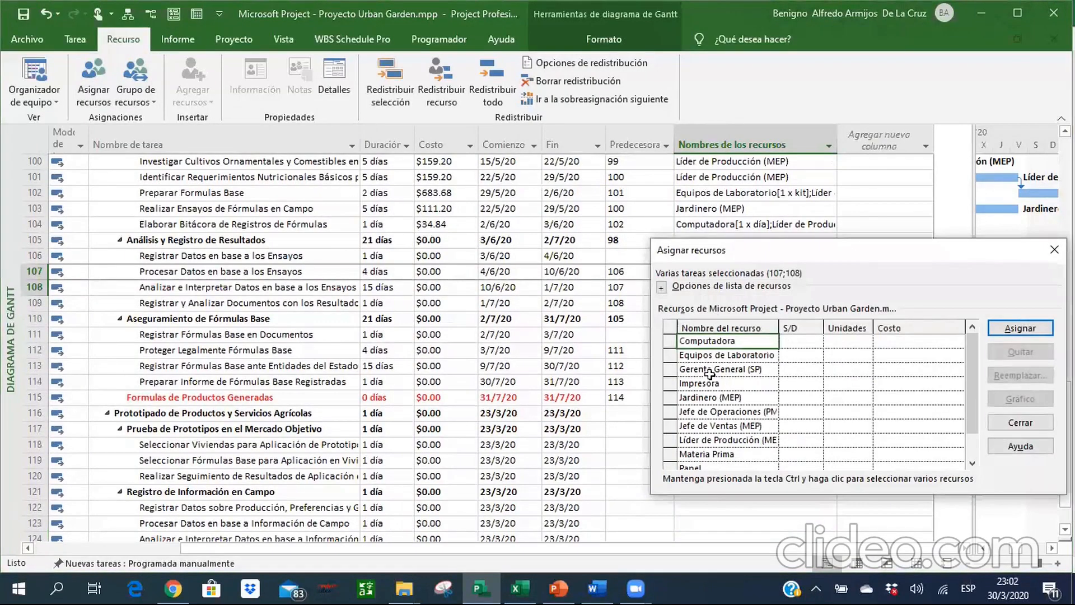
left_click(1019, 330)
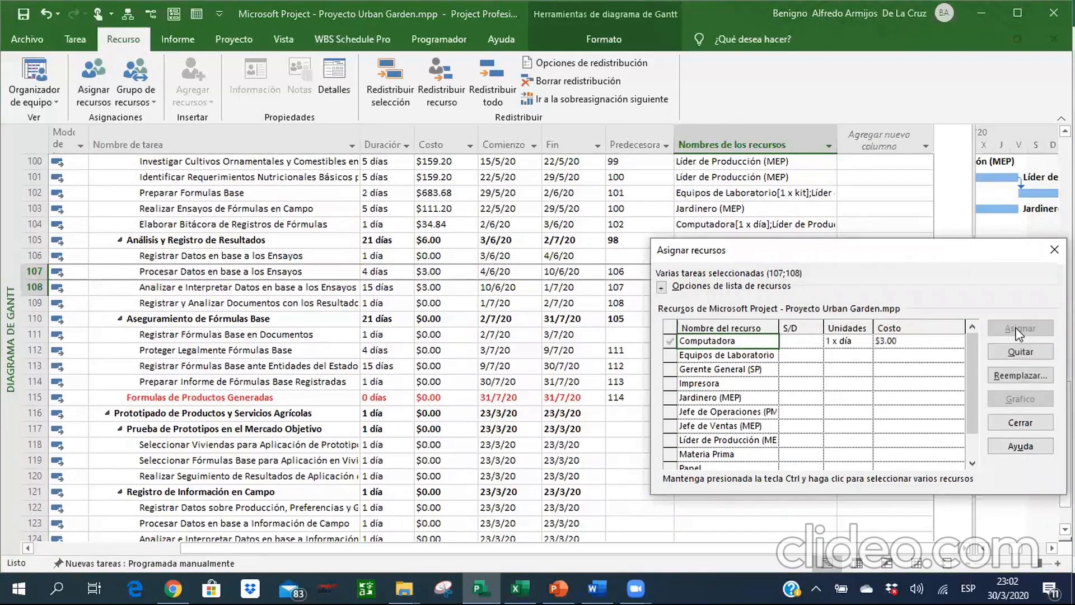
left_click(713, 385)
left_click(735, 397)
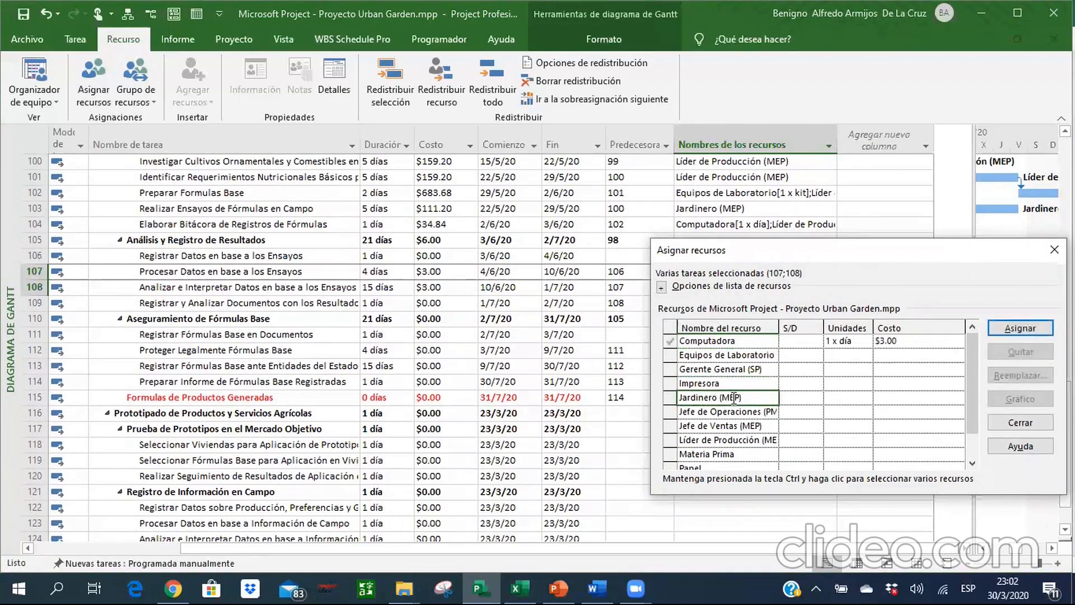
left_click(1042, 328)
left_click(1019, 423)
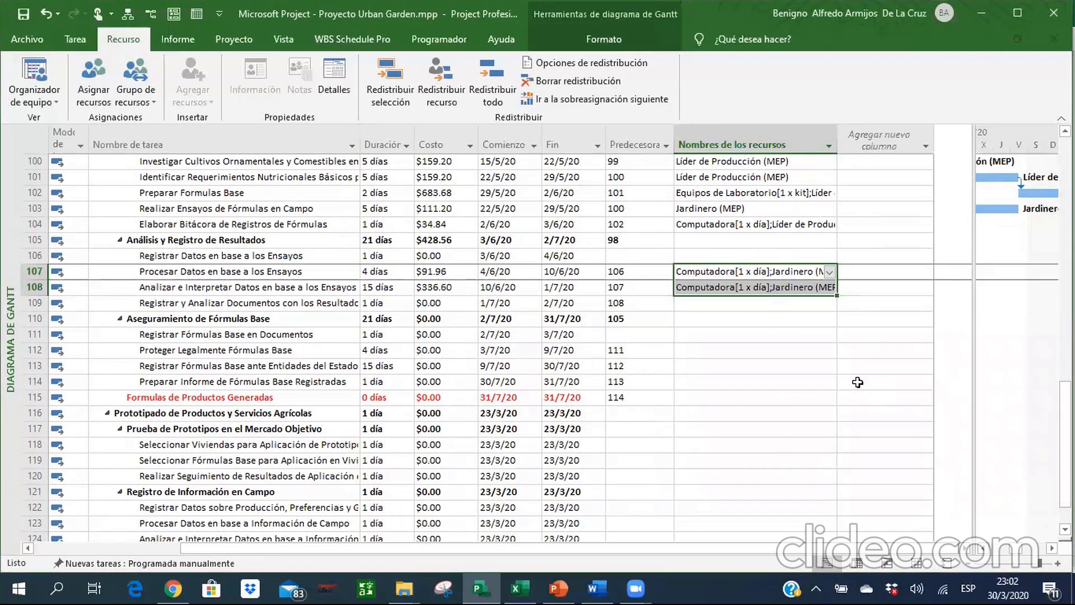
Check task 5.2.4 in the Excel workbook and assign Computadora and Líder de Producción (MEP) to it in Project.
key("Down")
key("Down")
key("alt+Tab")
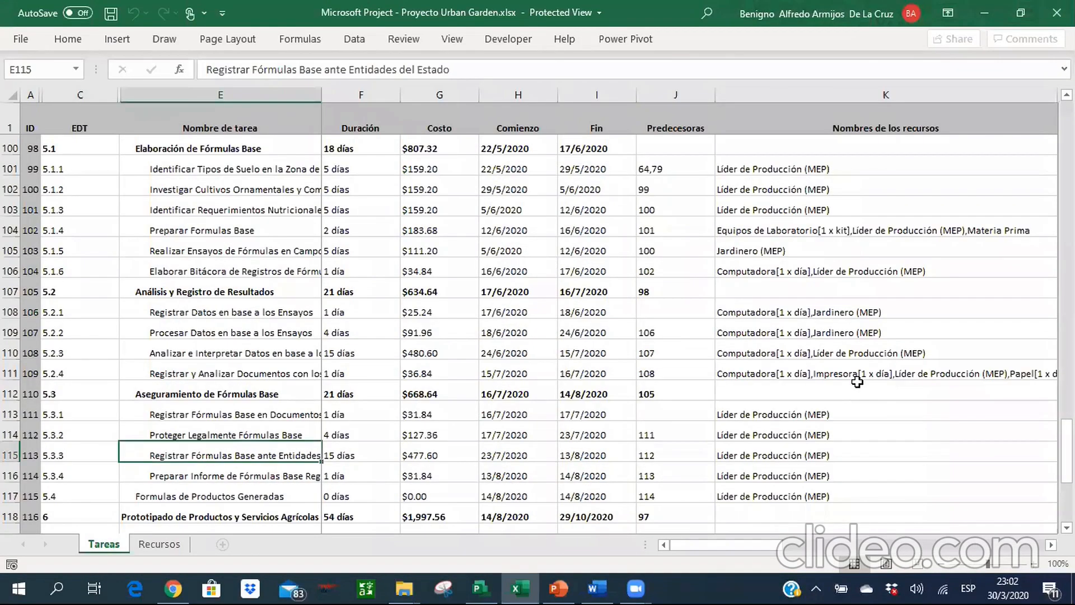
key("Up")
key("Up")
key("Up")
key("Up")
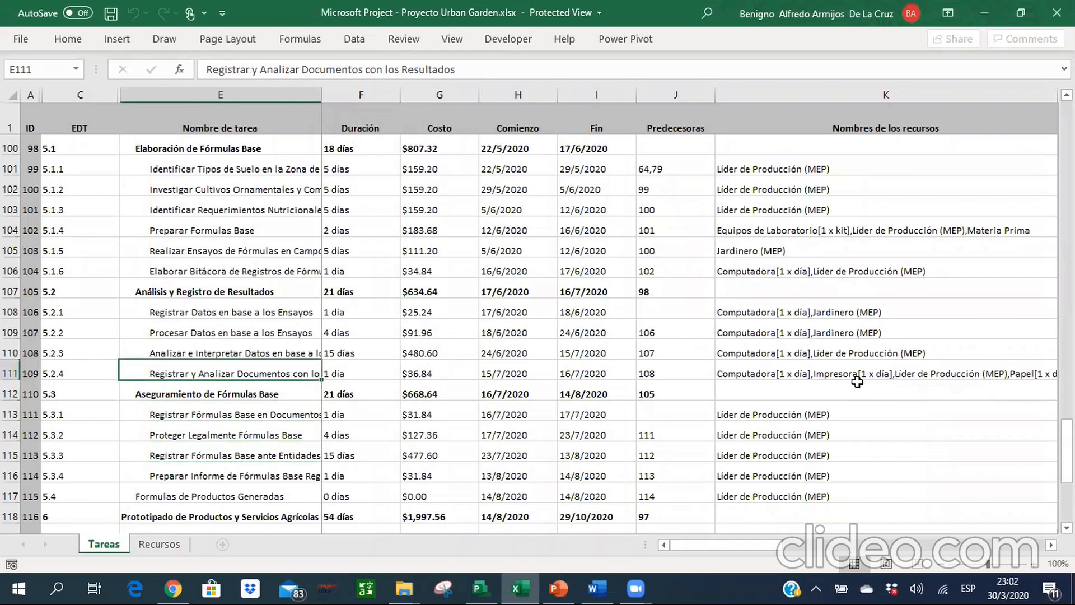
key("alt+Tab")
left_click(830, 303)
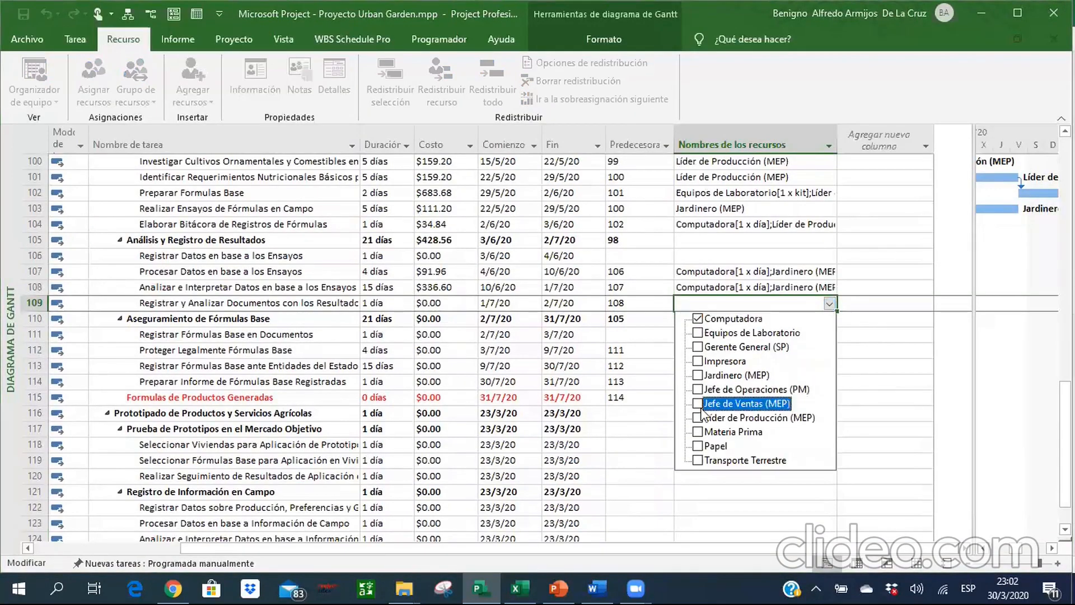
key("Return")
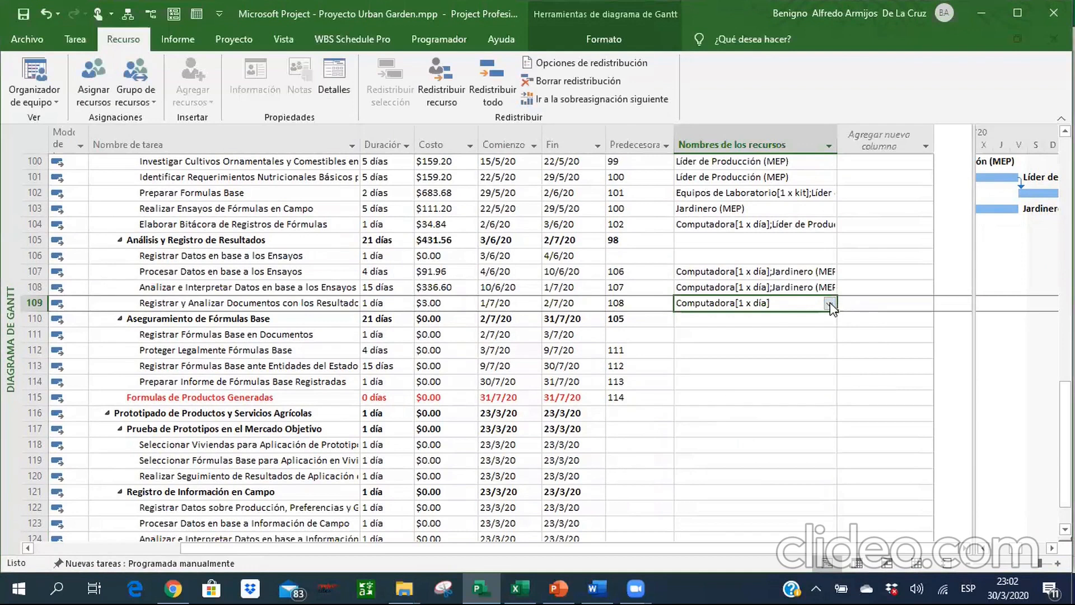
left_click(829, 303)
left_click(697, 417)
key("Return")
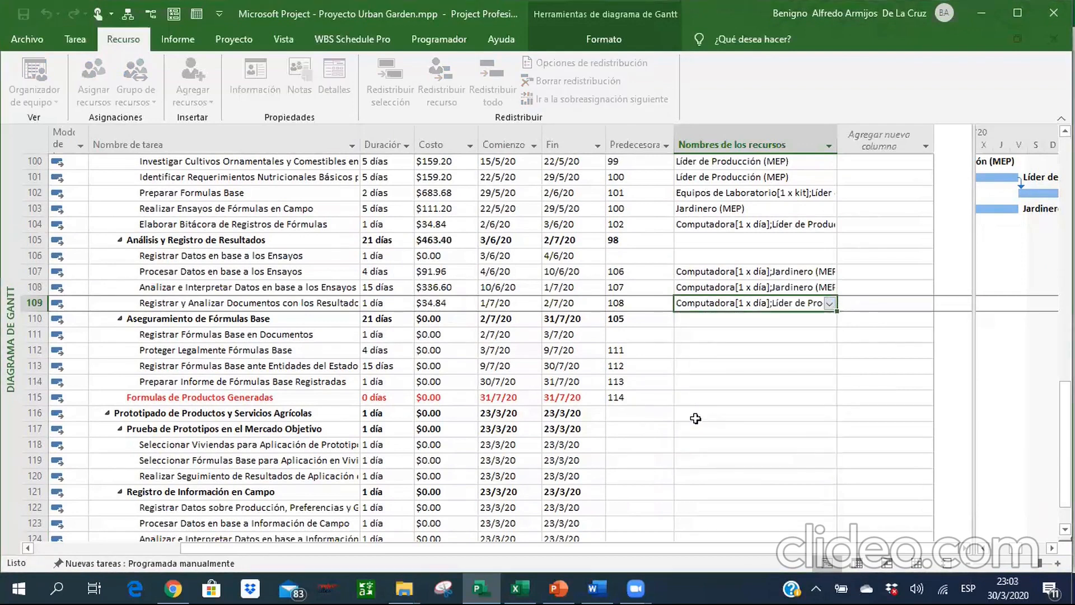
key("Return")
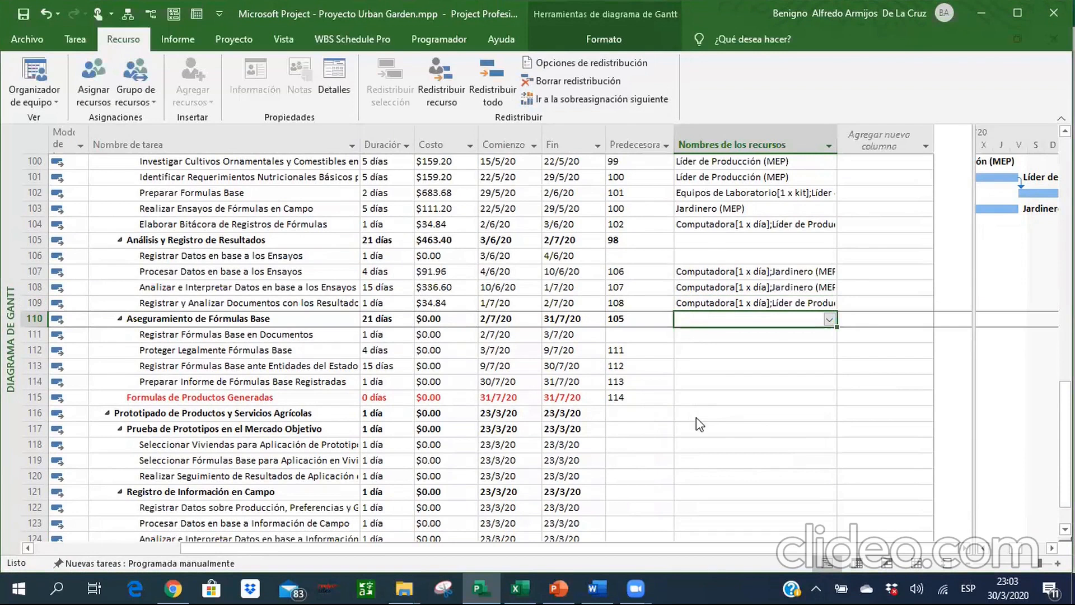
Recheck the resources of task 5.2.4 in the Excel workbook and clear the resource names of tasks 5.2.3 and 5.2.4 in Project.
key("alt+Tab")
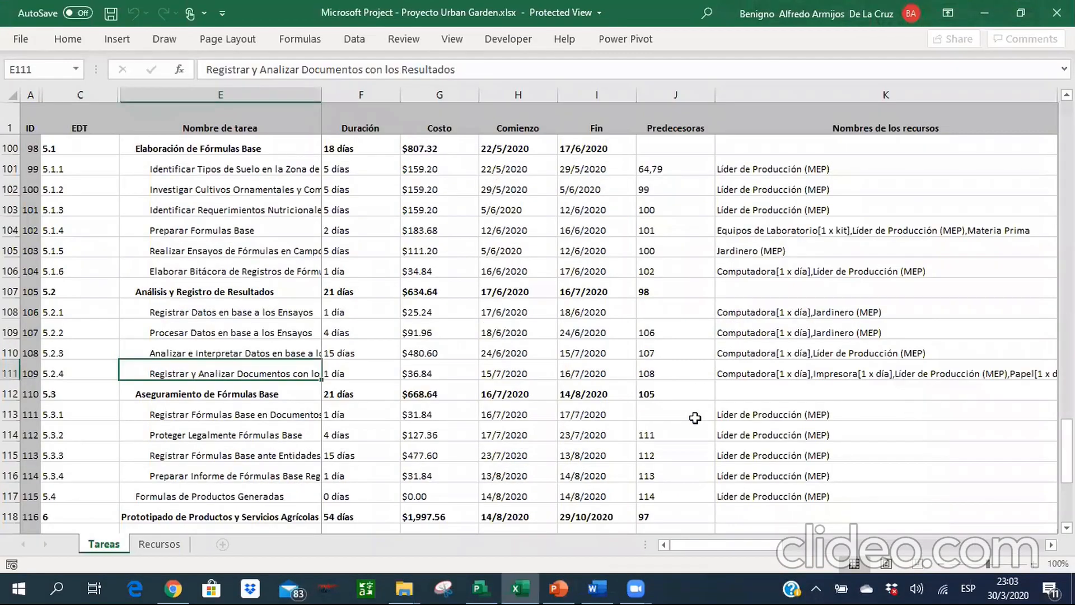
key("Right")
key("Right")
key("Right")
key("Right")
key("Right")
key("Right")
key("alt+Tab")
key("Up")
key("Up")
key("Up")
key("Up")
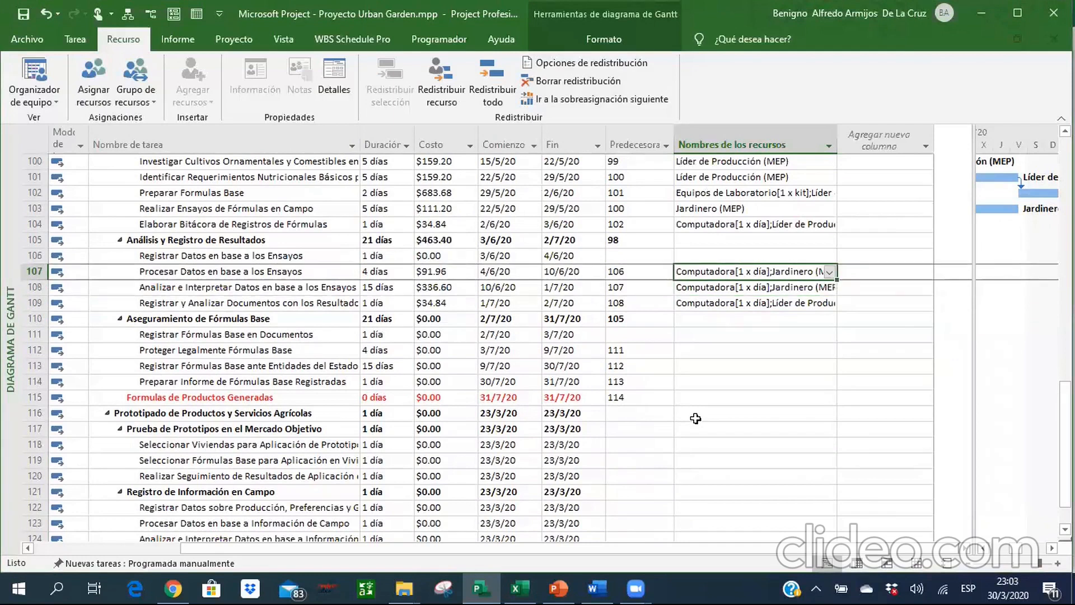
key("Down")
key("Down")
key("Delete")
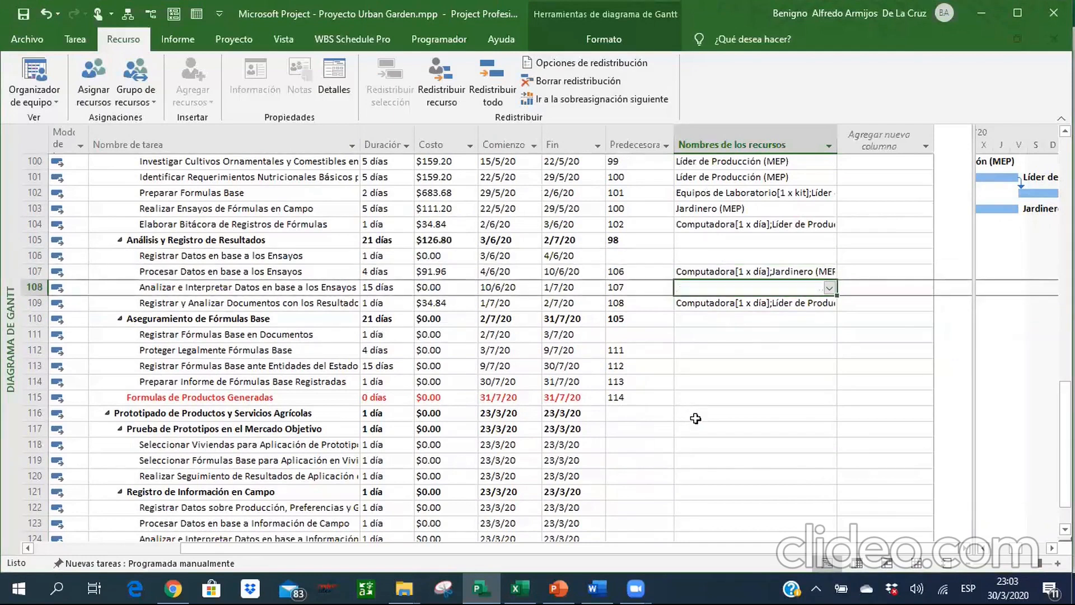
key("Down")
key("Delete")
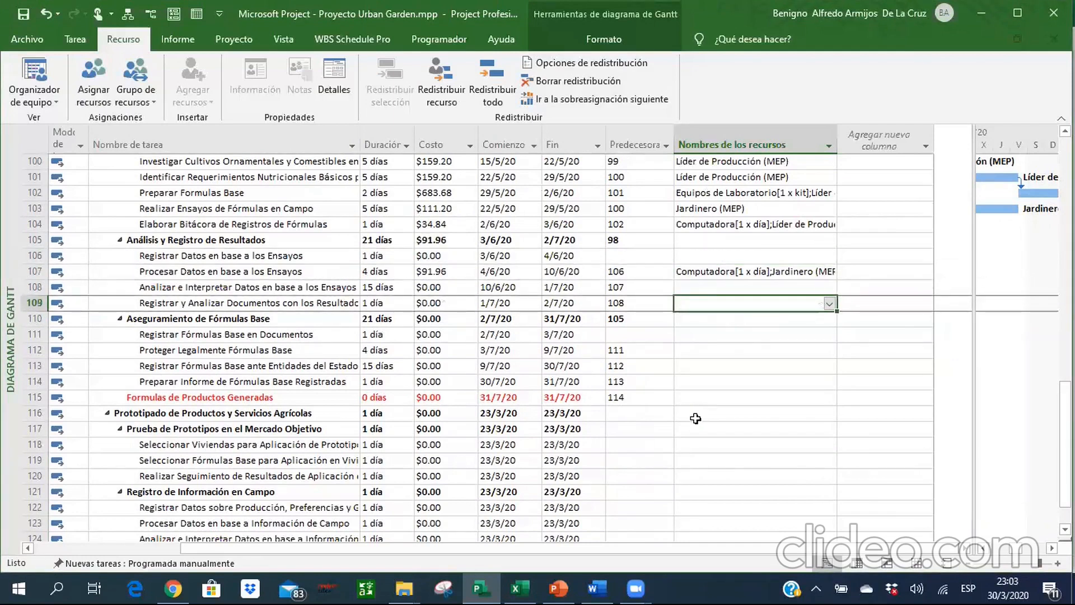
Assign the resources Computadora and Jardinero (MEP) to task 5.2.1, Registrar Datos en base a los Ensayos.
key("Up")
key("Up")
key("Up")
left_click(828, 258)
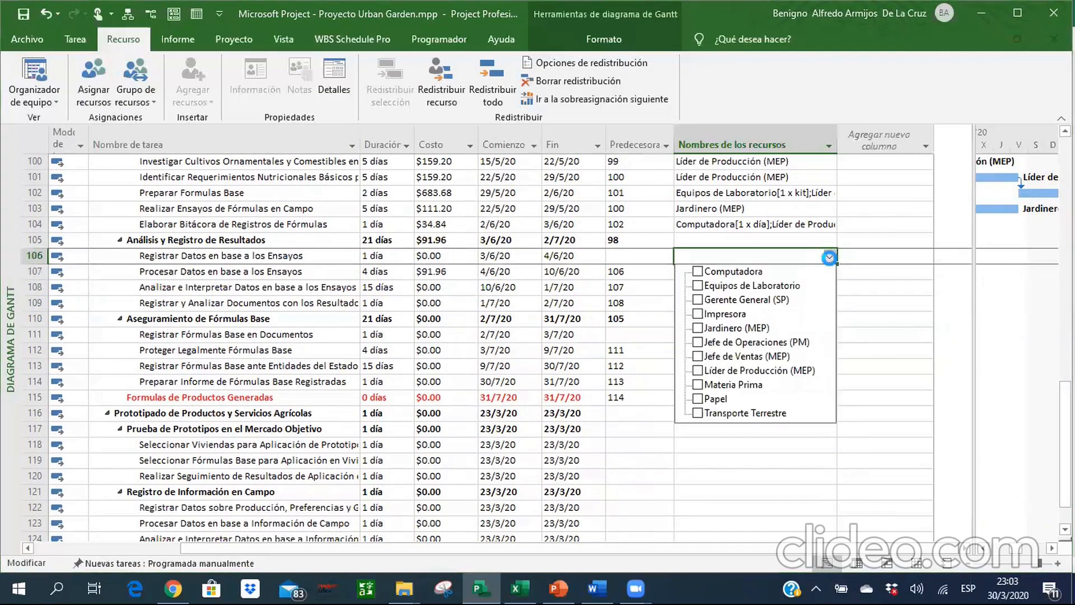
left_click(697, 271)
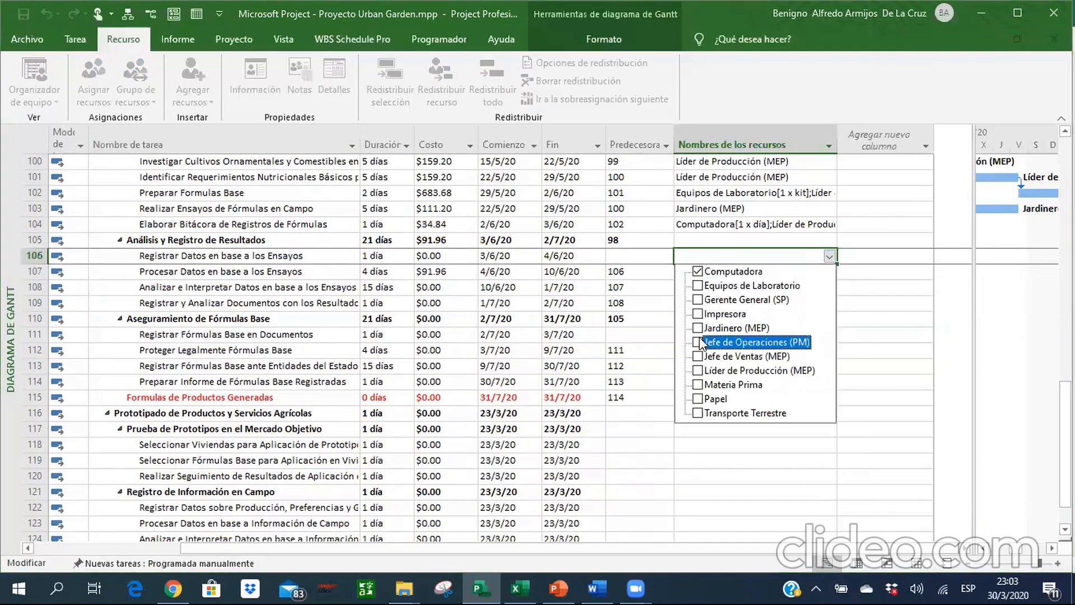
left_click(695, 328)
key("Return")
Check task 5.2.3 in the Excel workbook and assign Computadora and Líder de Producción (MEP) to it in Project.
key("Down")
key("Down")
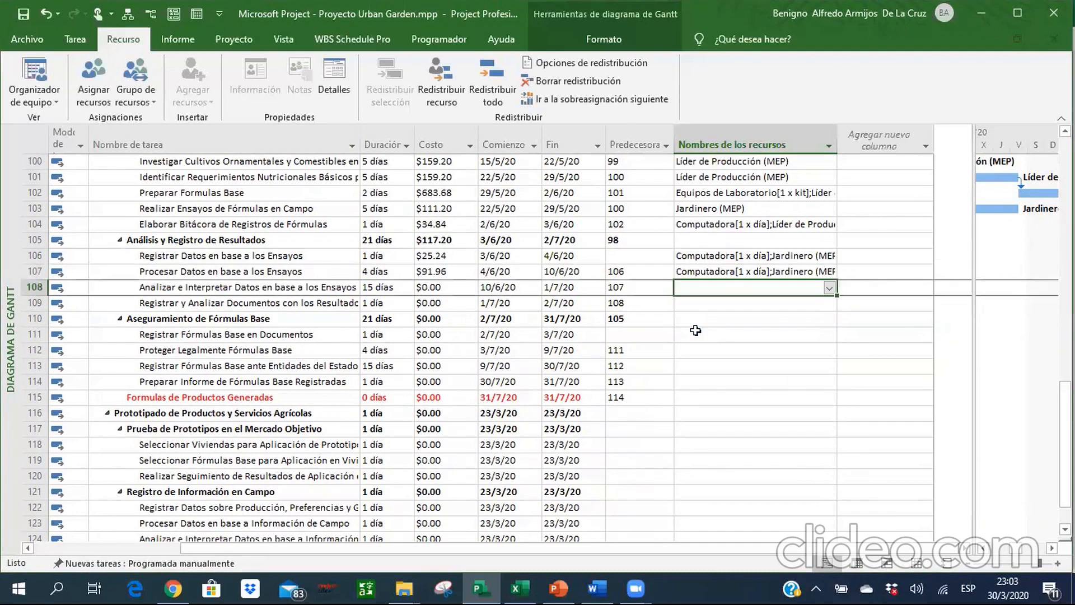
key("alt+Tab")
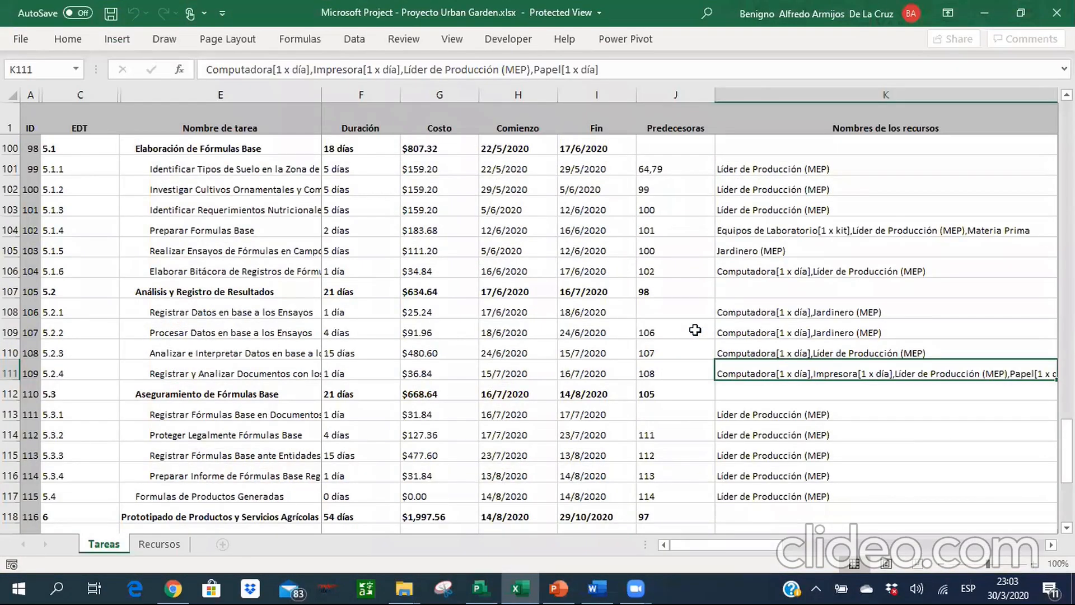
key("alt+Tab")
left_click(829, 287)
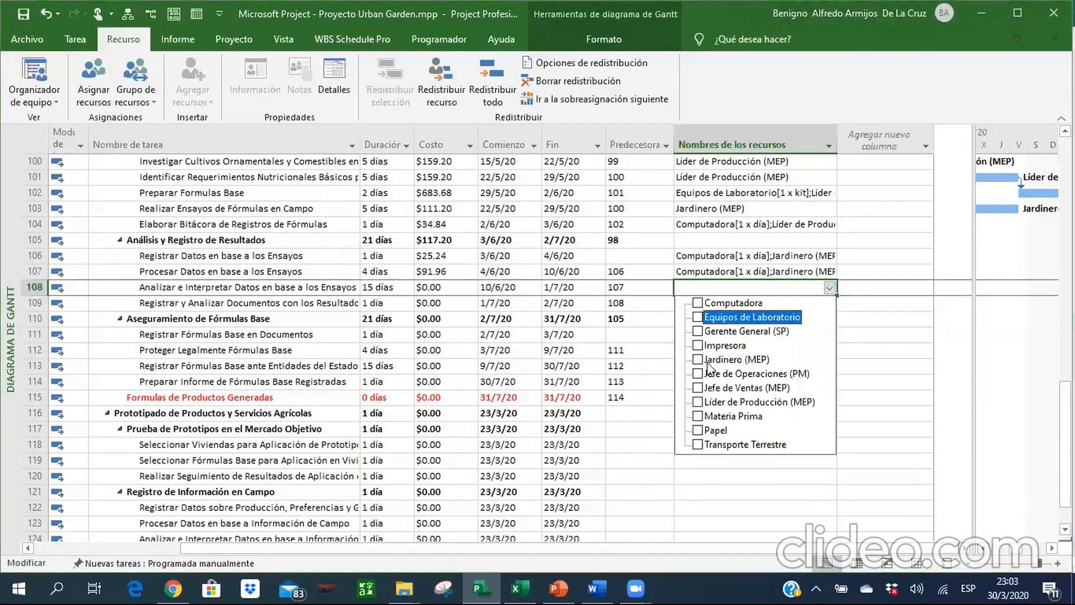
left_click(698, 303)
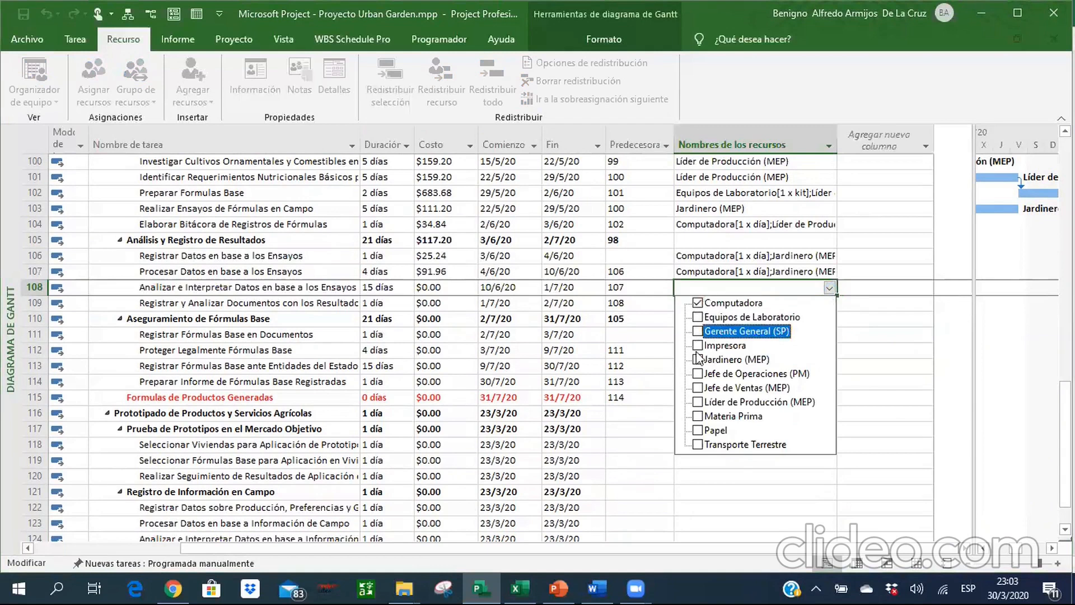
left_click(697, 402)
key("Return")
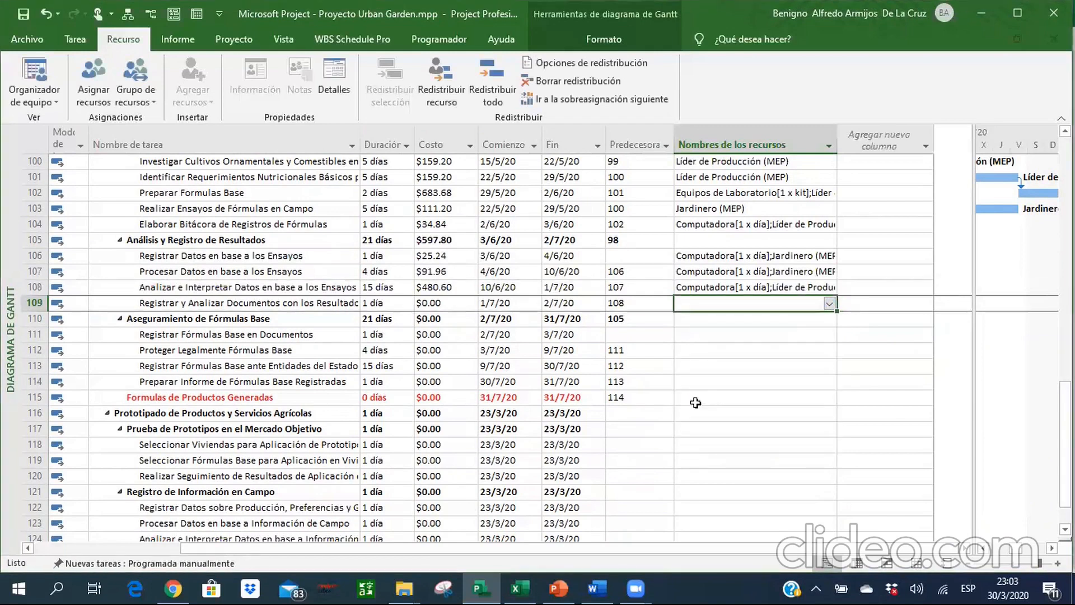
Check task 5.2.4 in the Excel workbook and assign Computadora, Impresora, Líder de Producción (MEP) and Papel to it in Project.
key("alt+Tab")
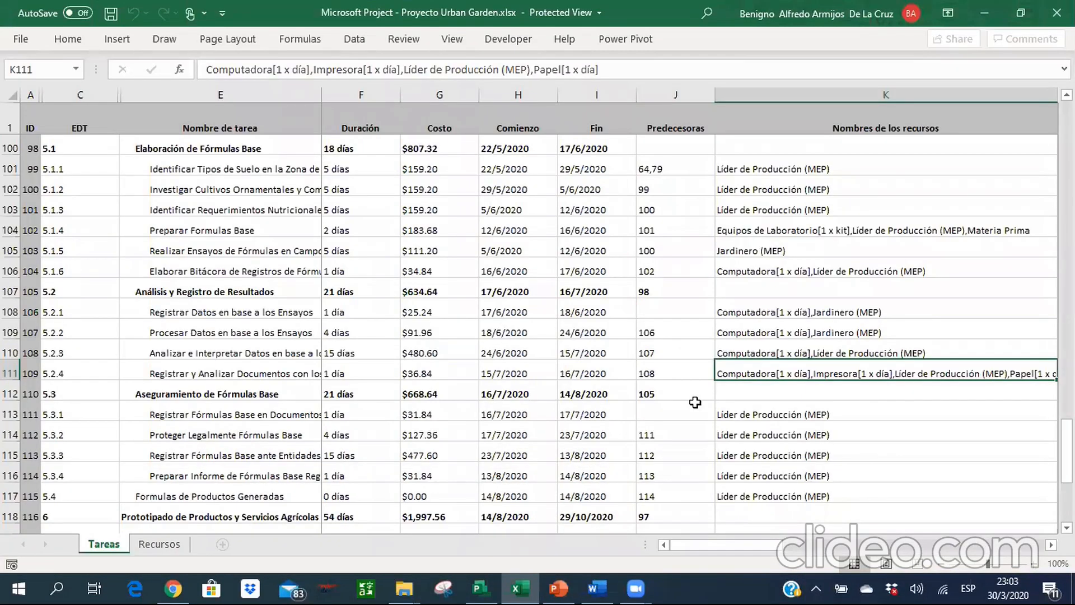
key("alt+Tab")
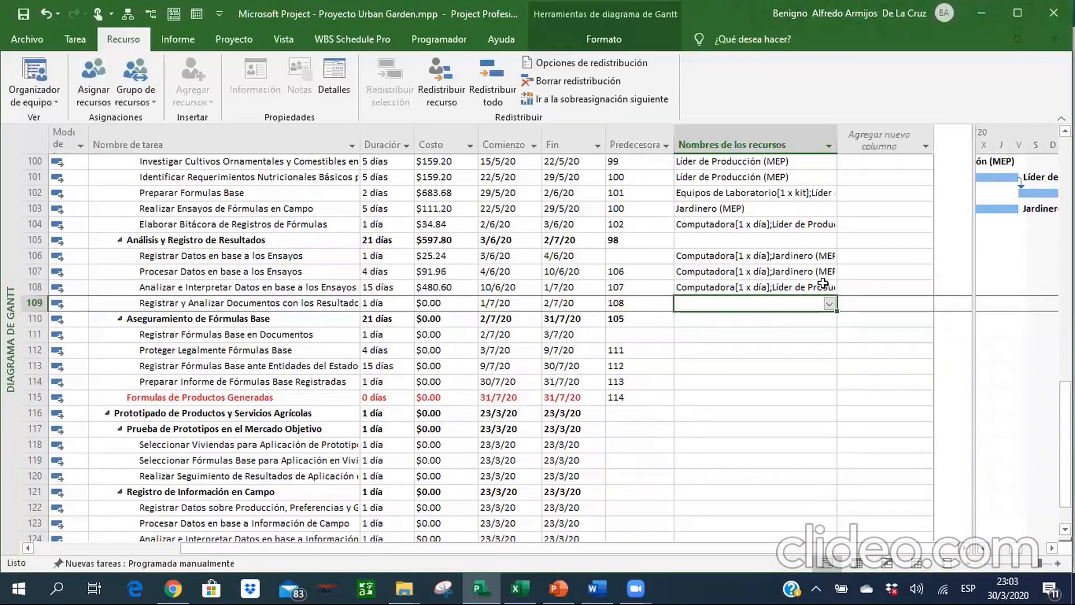
left_click(831, 305)
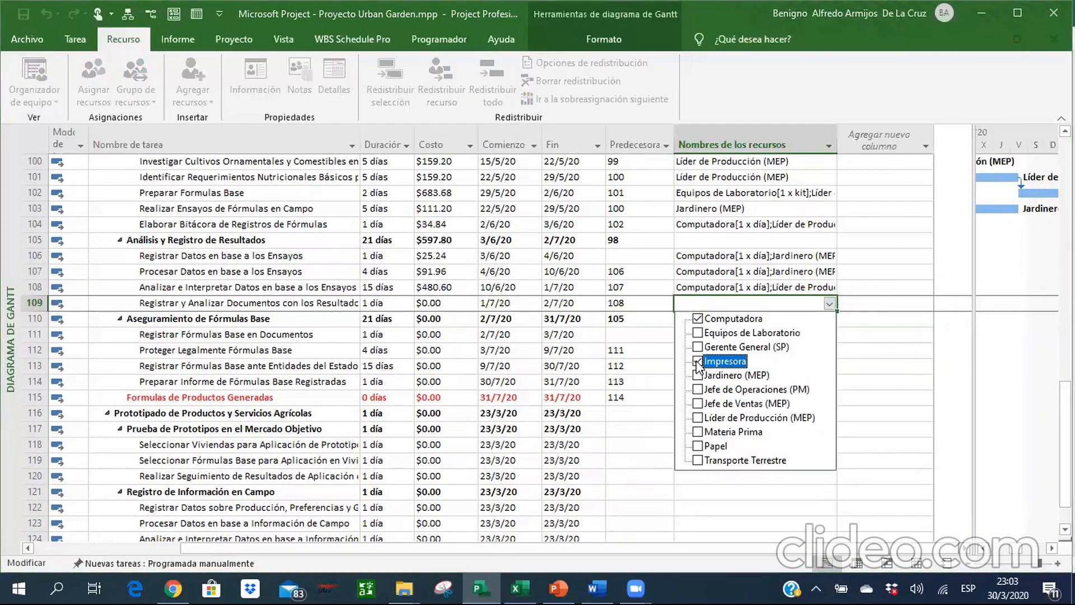
left_click(696, 446)
key("Return")
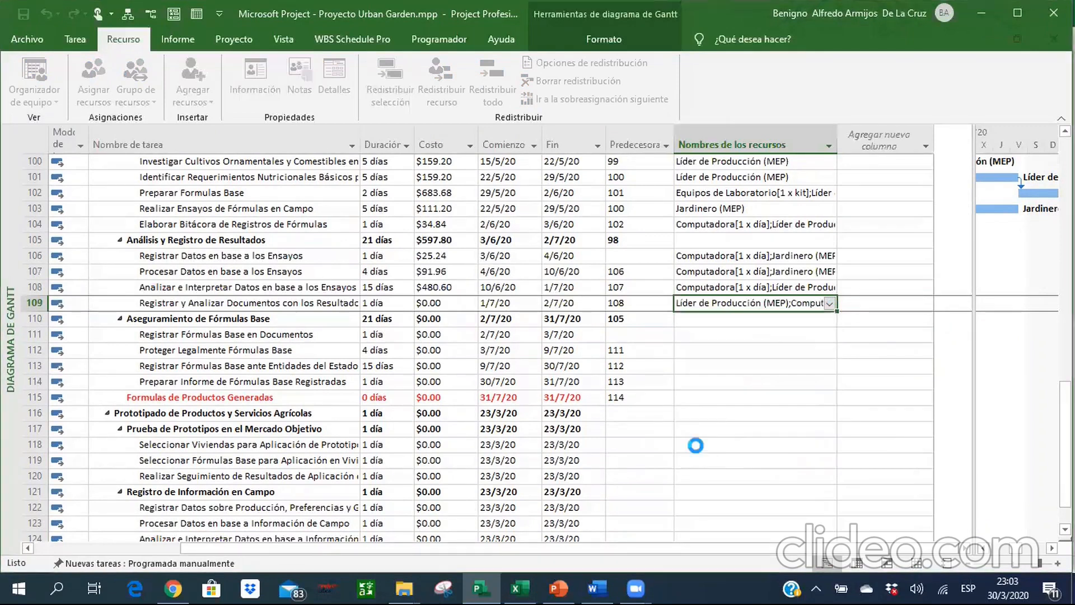
Look over the costs and resources of the tasks in sections 5.1 and 5.2 in Project.
key("Up")
key("Up")
key("Up")
key("Up")
key("Up")
key("Up")
key("Up")
key("Up")
key("Up")
key("Up")
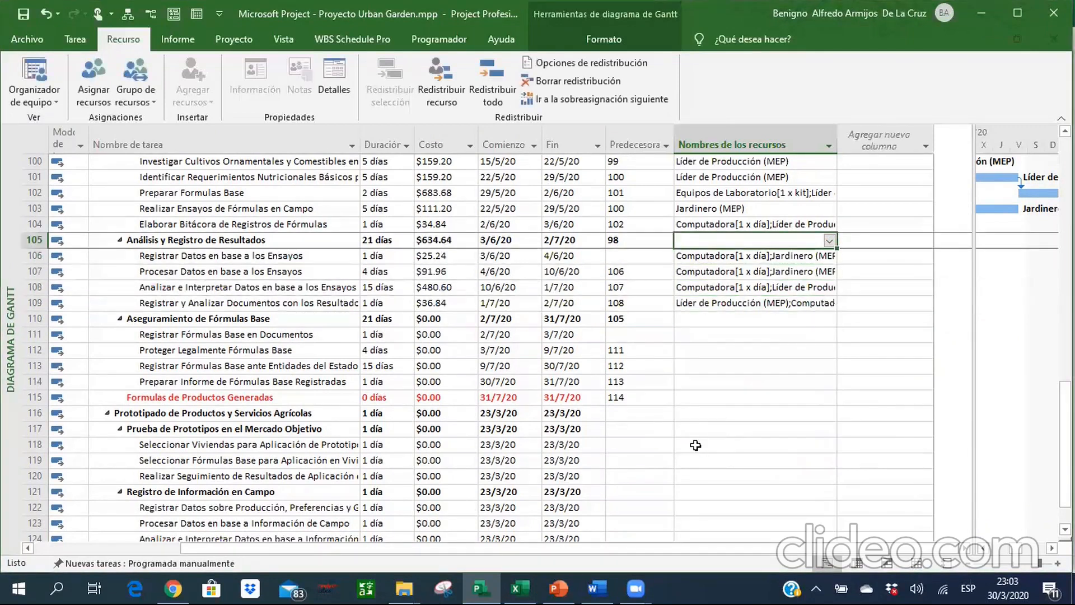
key("Up")
key("Down")
key("Down")
key("Down")
key("Down")
key("Down")
key("Down")
key("Down")
key("Down")
key("Down")
key("Down")
key("Down")
key("Down")
key("Down")
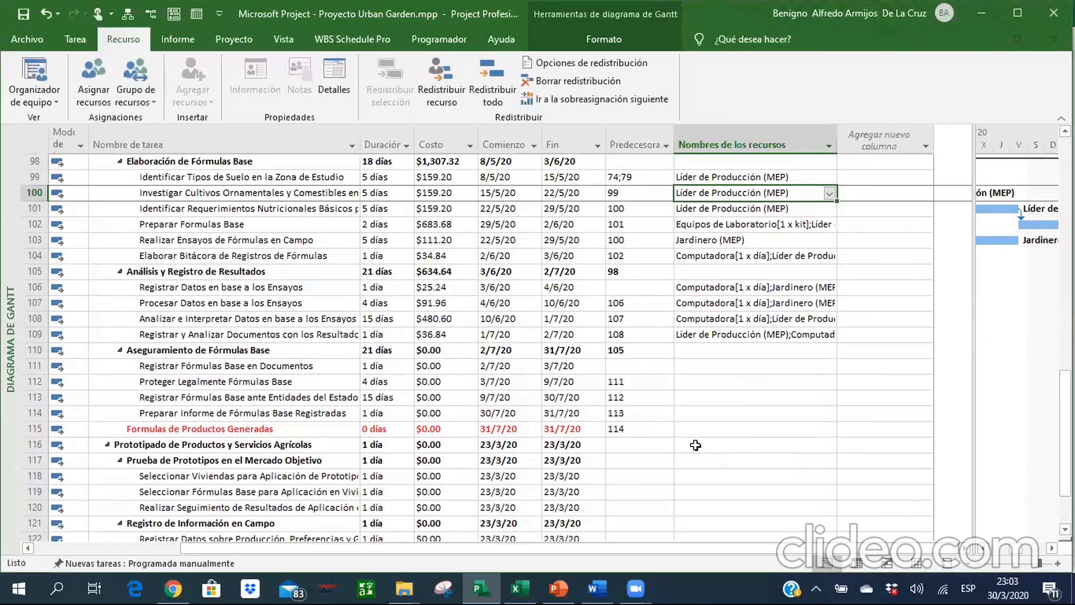
Check section 5.3 in the Excel workbook and assign Líder de Producción (MEP) to tasks 5.3.1 to 5.3.4 and milestone 5.4 together.
key("alt+Tab")
key("Down")
key("Down")
key("Down")
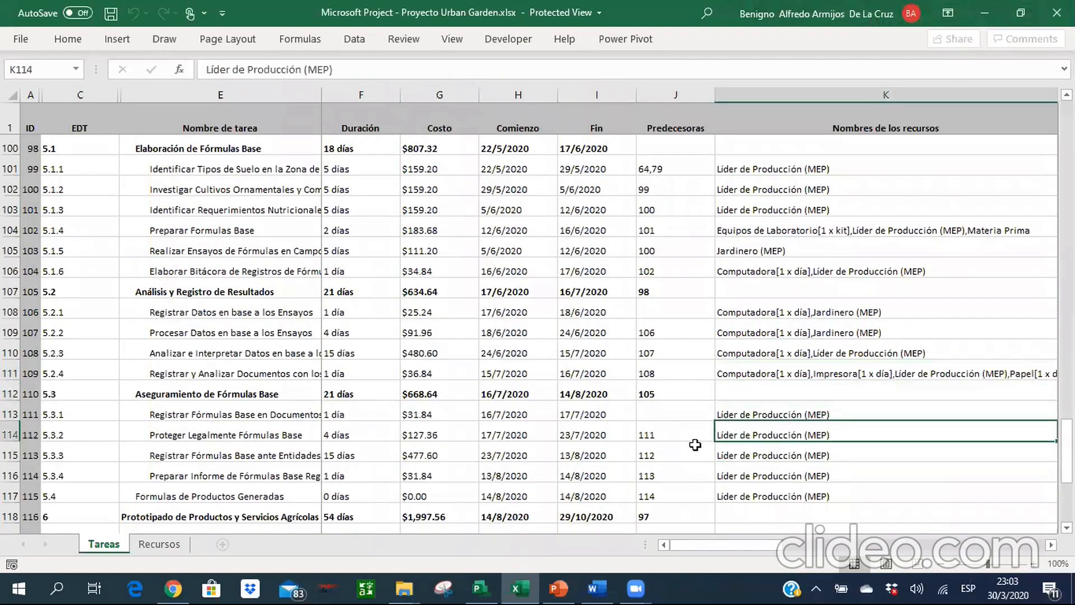
key("alt+Tab")
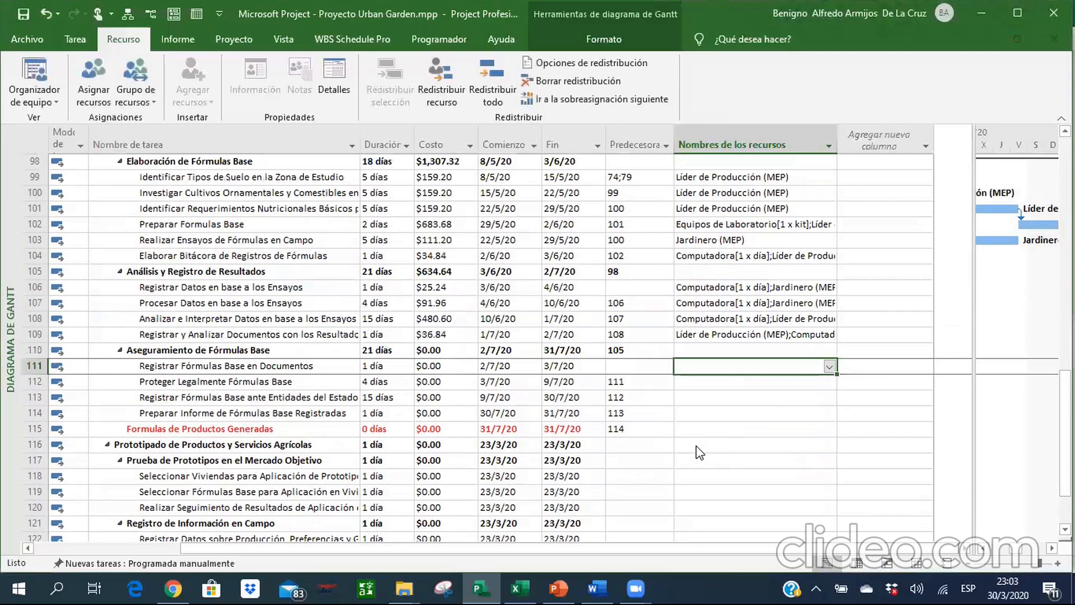
key("shift+Down")
key("shift+Down")
key("shift+Down")
key("shift+Down")
left_click(94, 84)
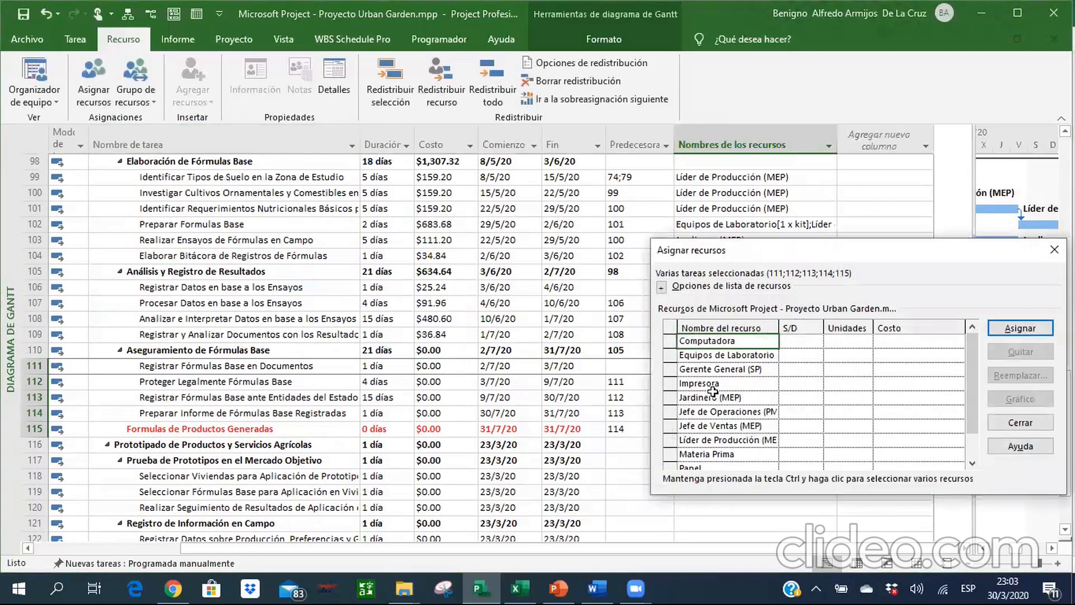
double_click(730, 440)
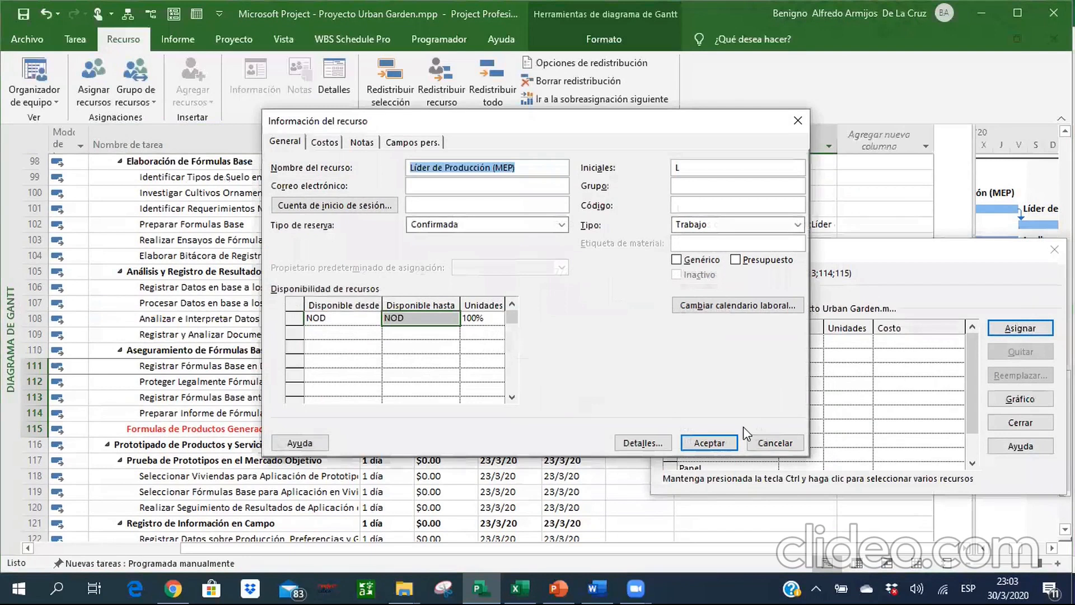
key("Escape")
left_click(1028, 332)
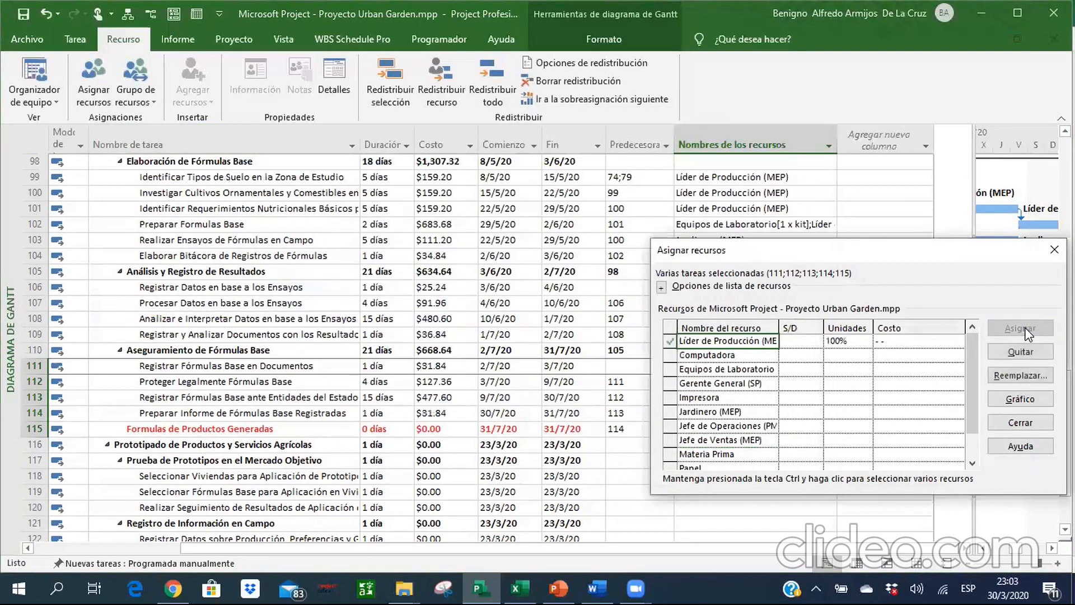
left_click(1016, 424)
Review the duration, cost, dates and predecessors of phase 5, Obtención de Fórmulas de Productos, in Project.
left_click(693, 367)
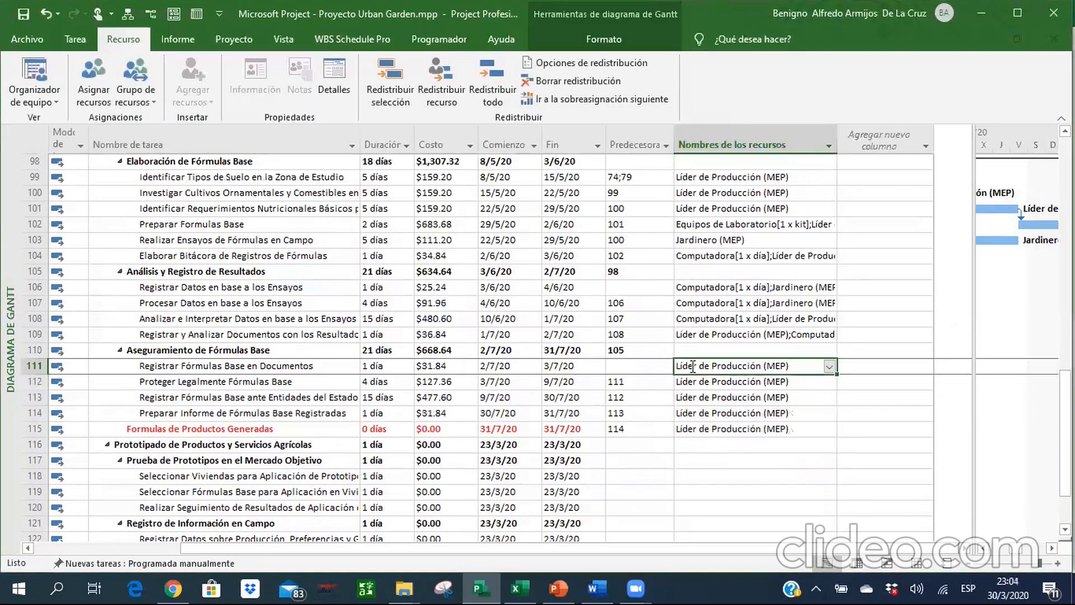
key("Left")
key("Left")
key("Left")
key("Left")
key("Left")
key("Up")
key("Up")
key("Up")
key("Up")
key("Up")
key("Up")
key("Up")
key("Up")
key("Up")
key("Up")
key("Up")
key("Up")
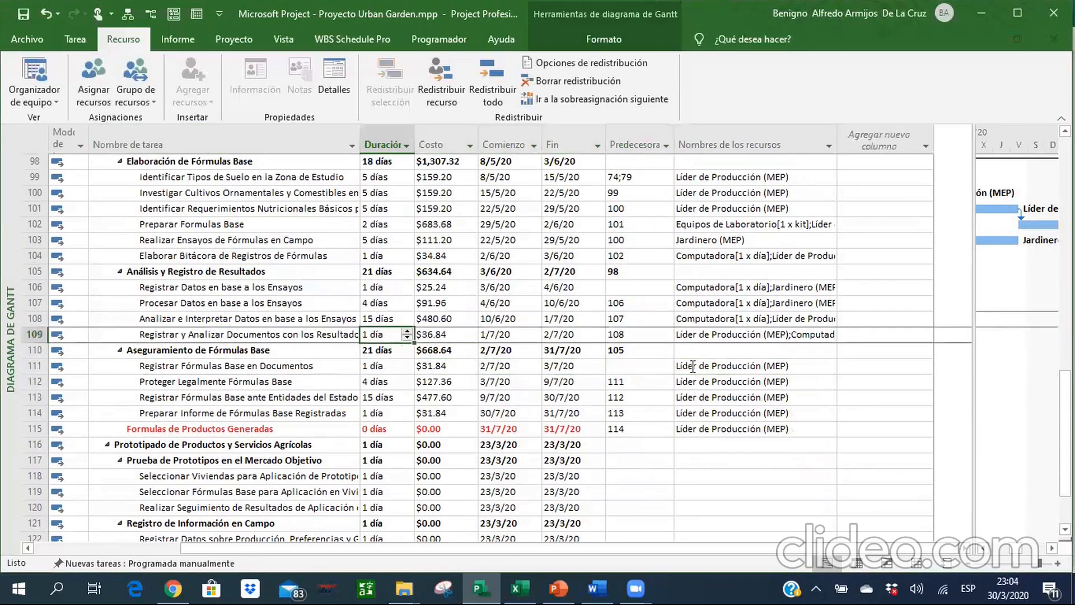
key("Up")
key("Up")
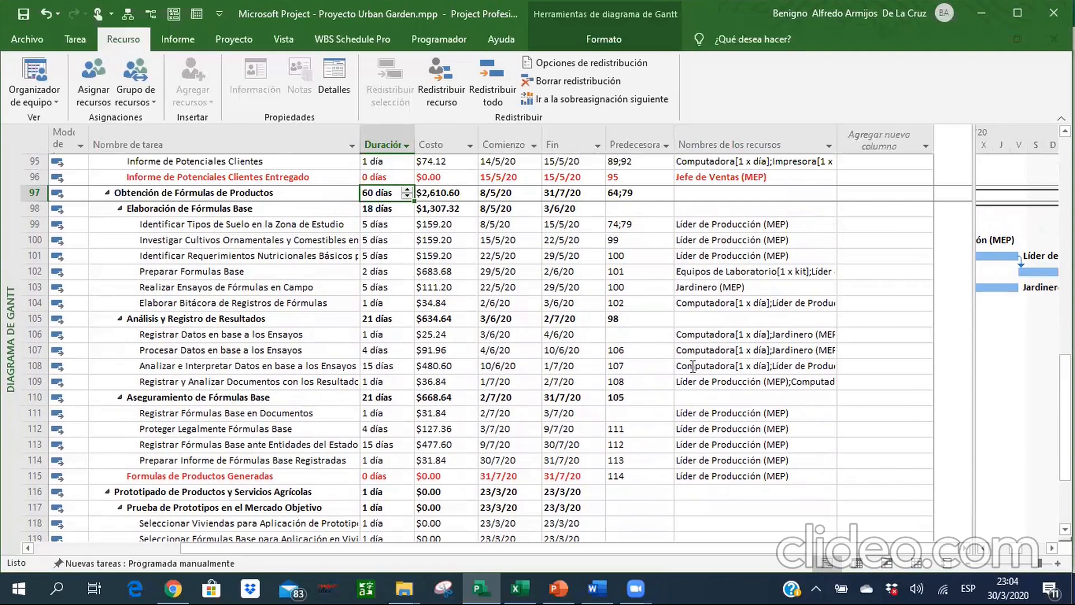
key("Right")
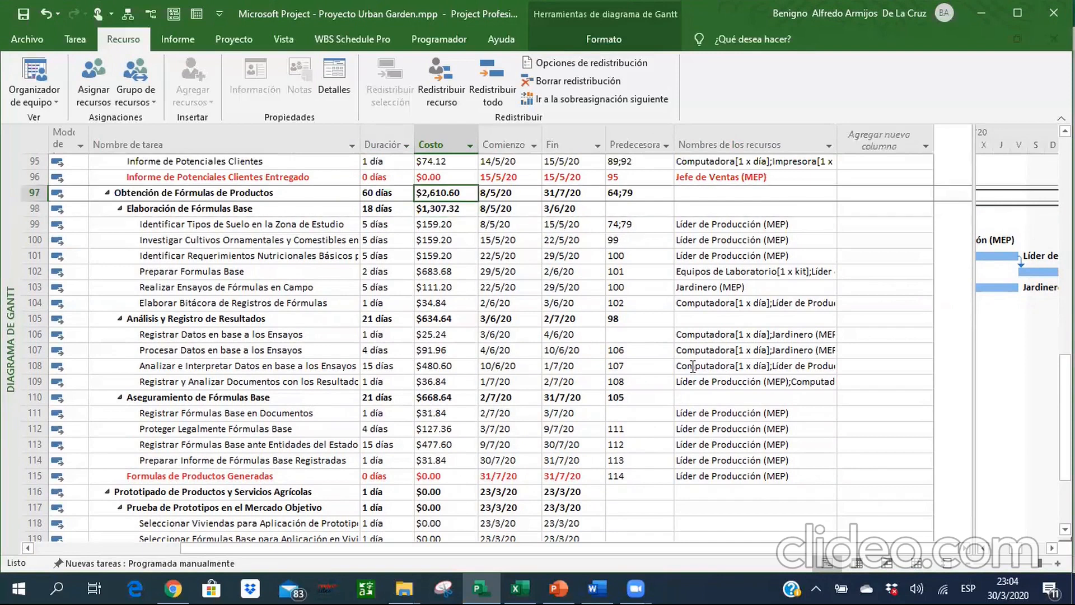
key("Right")
key("Right")
key("Right")
key("Down")
key("Down")
Compare the total cost of phase 5 with the Excel workbook and select the resource names of task 5.2.4 in Project.
key("alt+Tab")
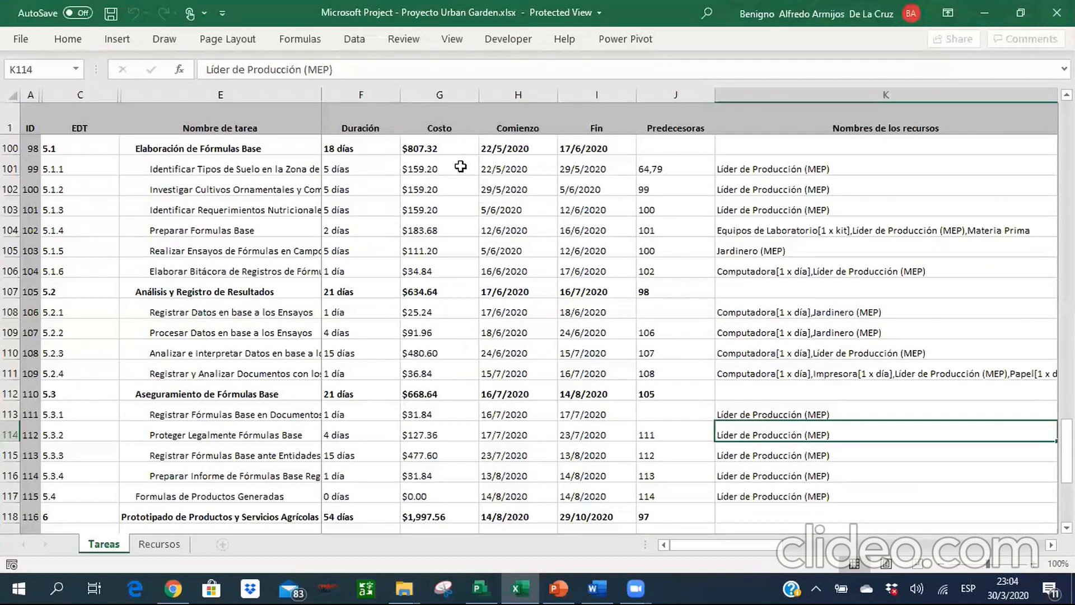
left_click(455, 168)
key("Up")
key("Up")
key("Up")
left_click(453, 169)
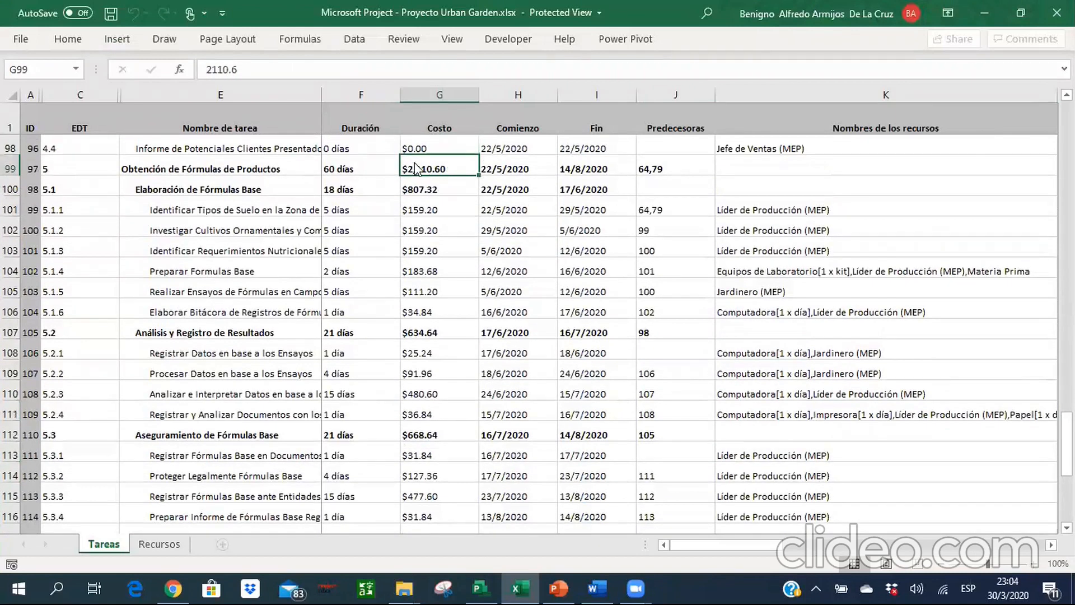
key("alt+Tab")
left_click(728, 382)
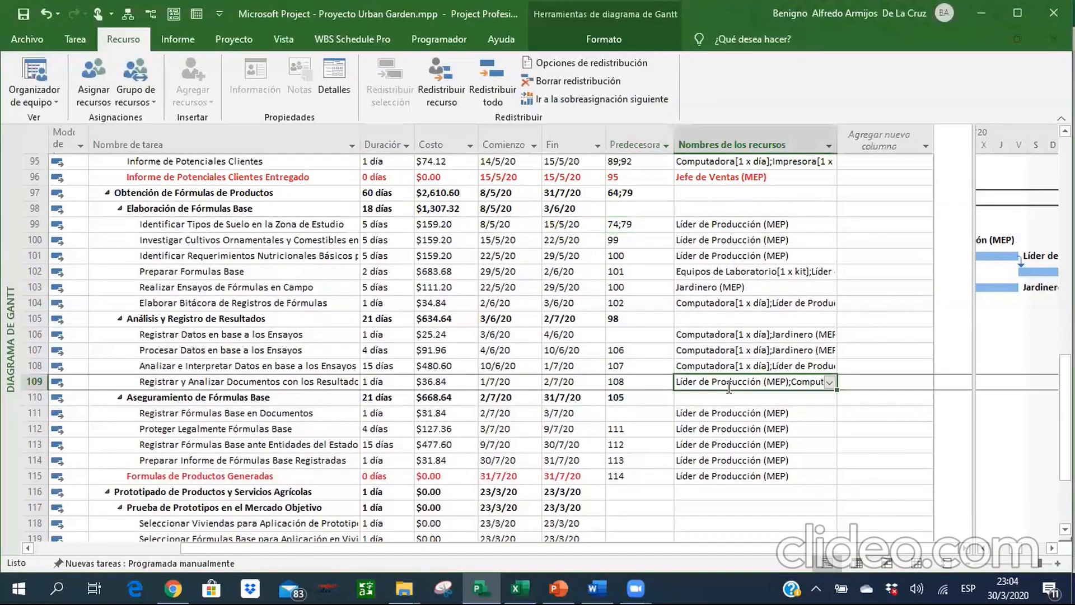
Check the assigned resources, units and costs of task 5.1.4, Preparar Formulas Base.
key("Up")
key("Up")
key("Up")
key("Up")
key("Up")
key("Up")
key("Up")
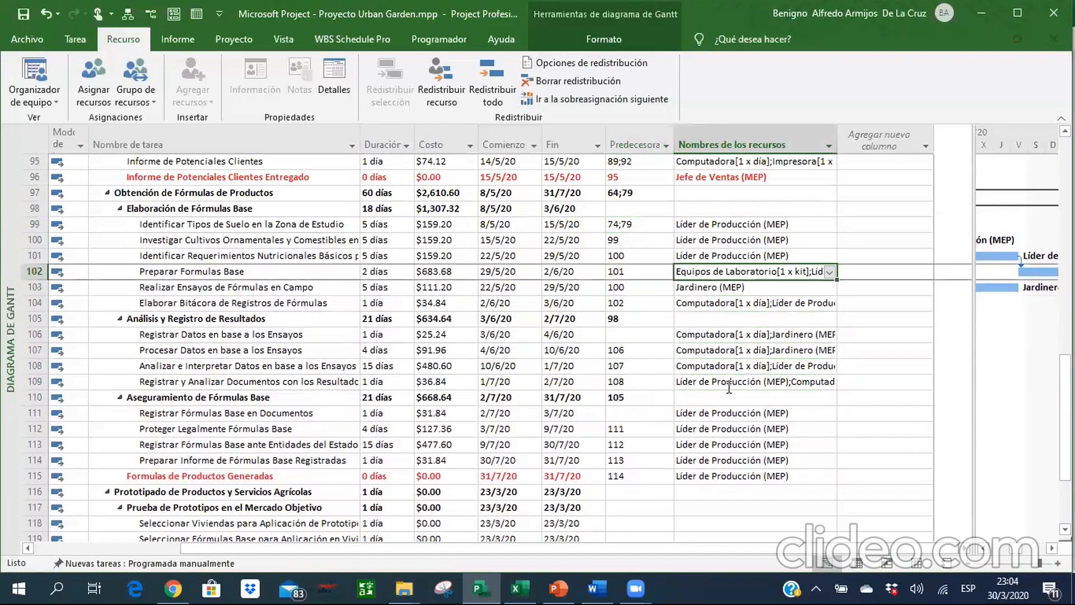
left_click(93, 78)
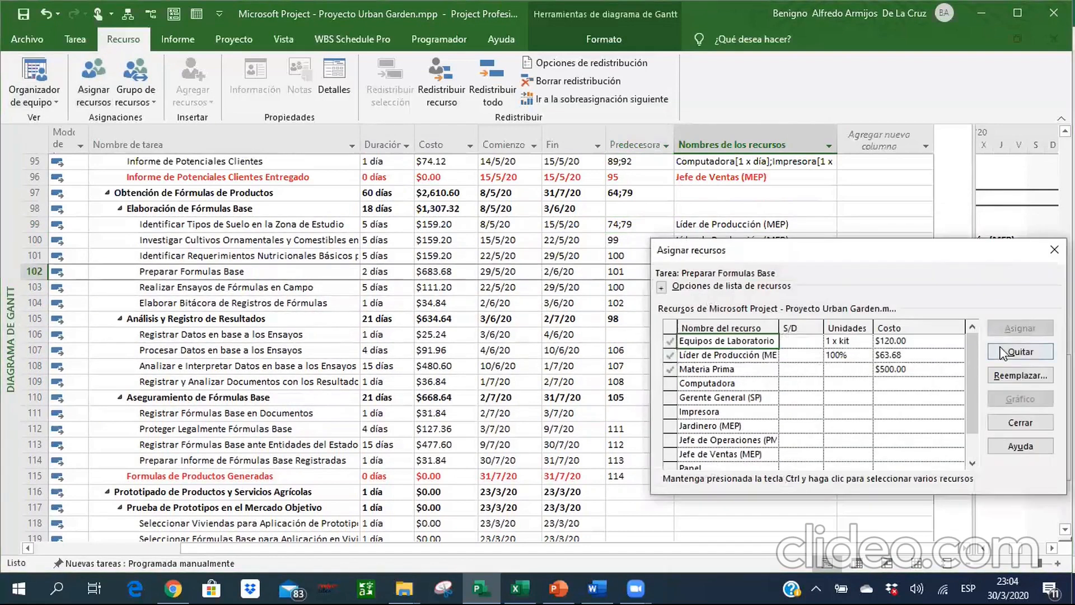
left_click(1020, 421)
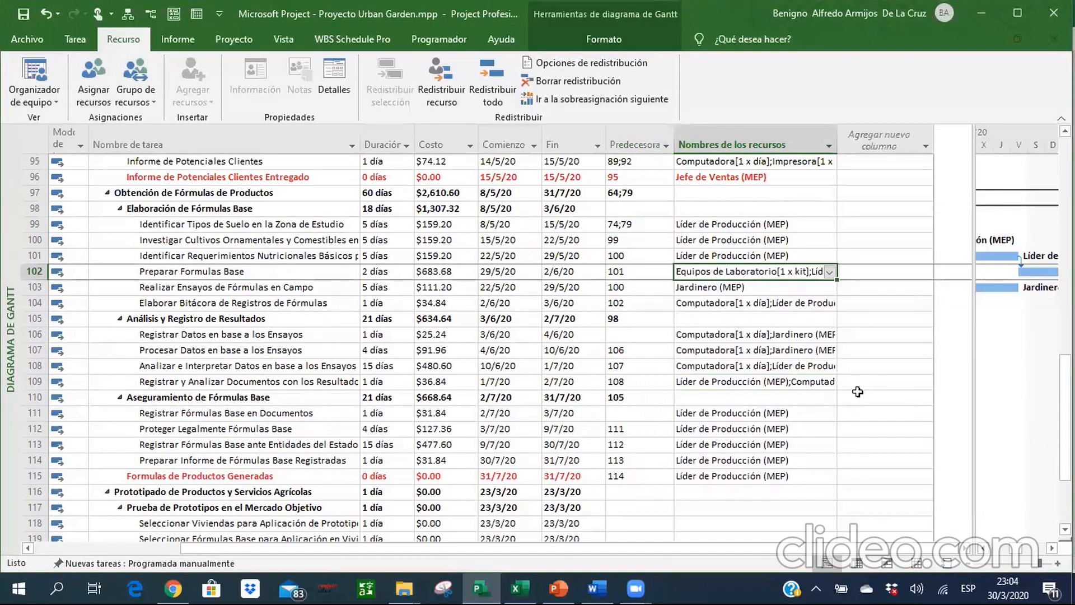
Look over the tasks from section 5.3 down to the end of phase 6, including their outline numbers and durations.
left_click(767, 368)
key("Down")
key("Down")
key("Down")
key("Down")
key("Down")
key("Down")
key("Down")
key("Down")
key("Down")
key("Down")
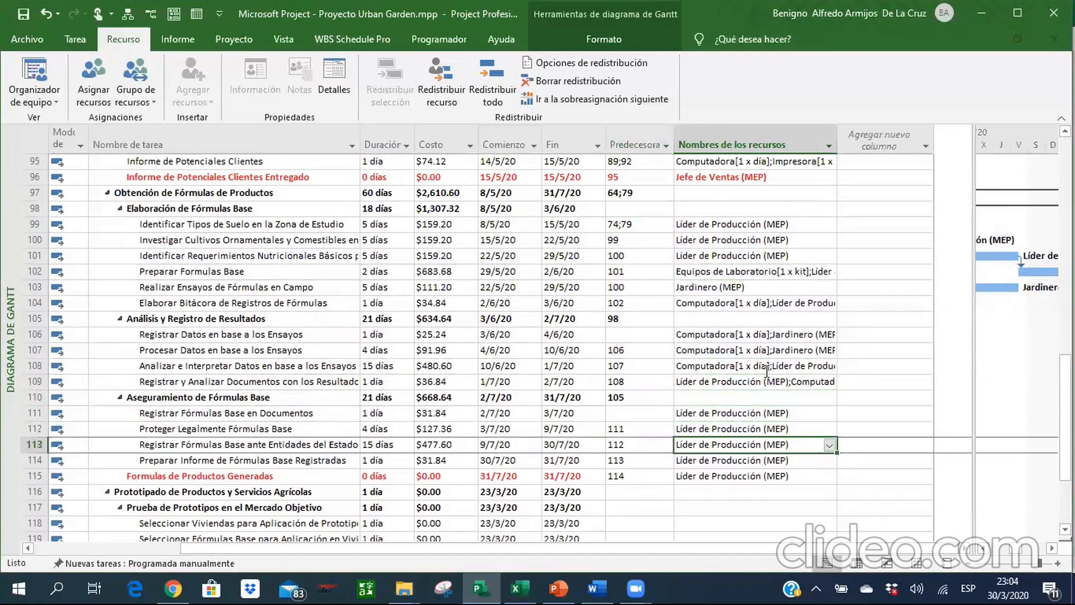
key("Down")
key("Down")
key("Down")
key("Down")
key("Down")
key("Down")
key("Down")
key("Down")
key("Down")
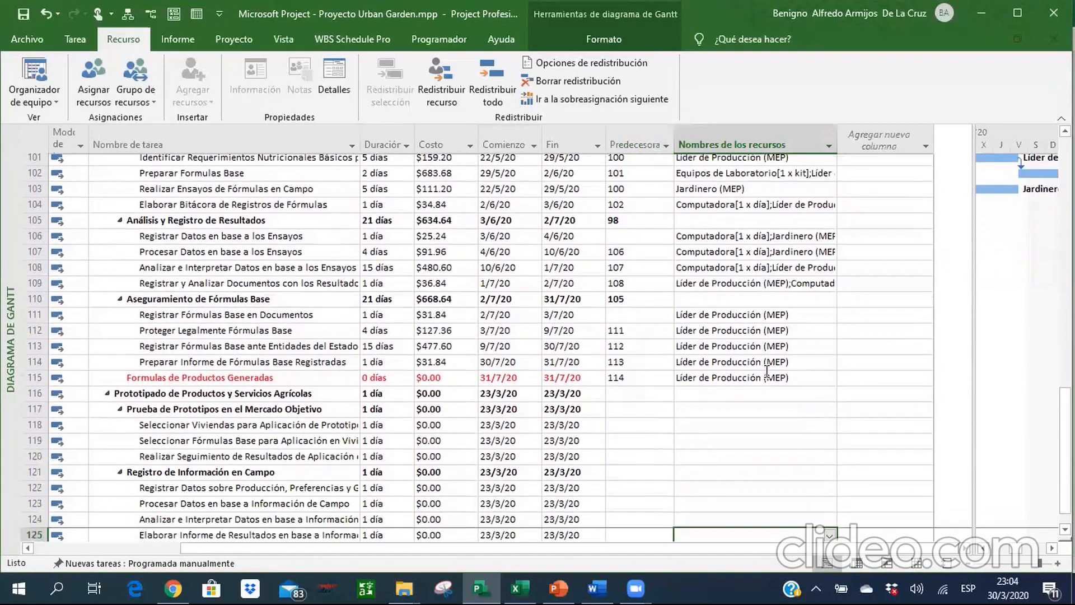
key("Left")
key("Left")
key("Left")
key("Left")
key("Left")
key("Left")
key("Left")
key("Left")
key("Left")
key("Up")
key("Up")
key("Up")
key("Up")
key("Up")
key("Up")
key("Up")
key("Up")
key("Up")
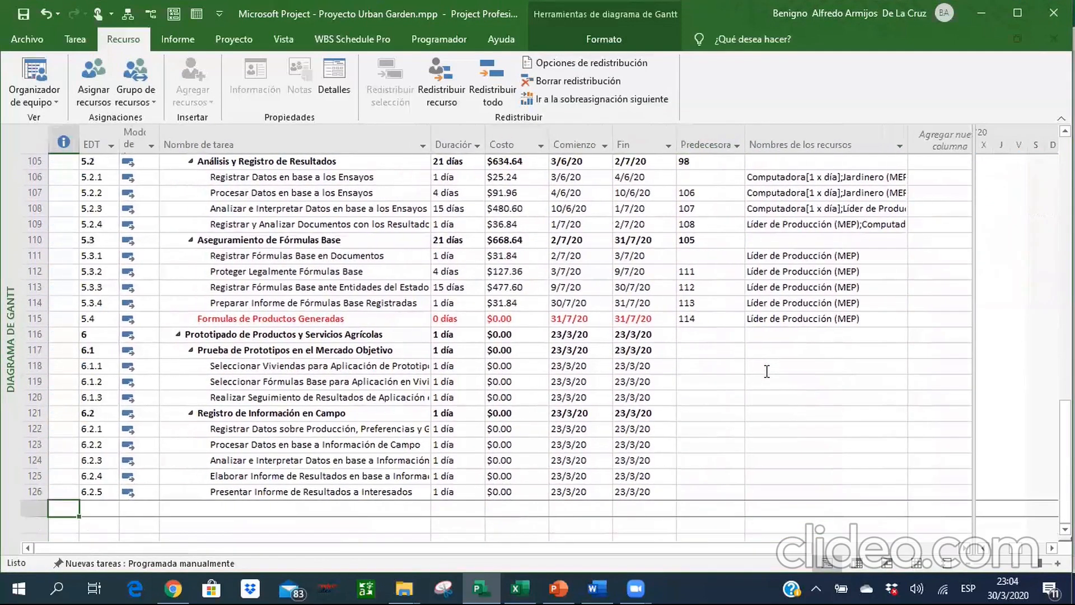
key("Up")
key("Up")
key("Up")
key("Right")
key("Right")
key("Right")
key("Right")
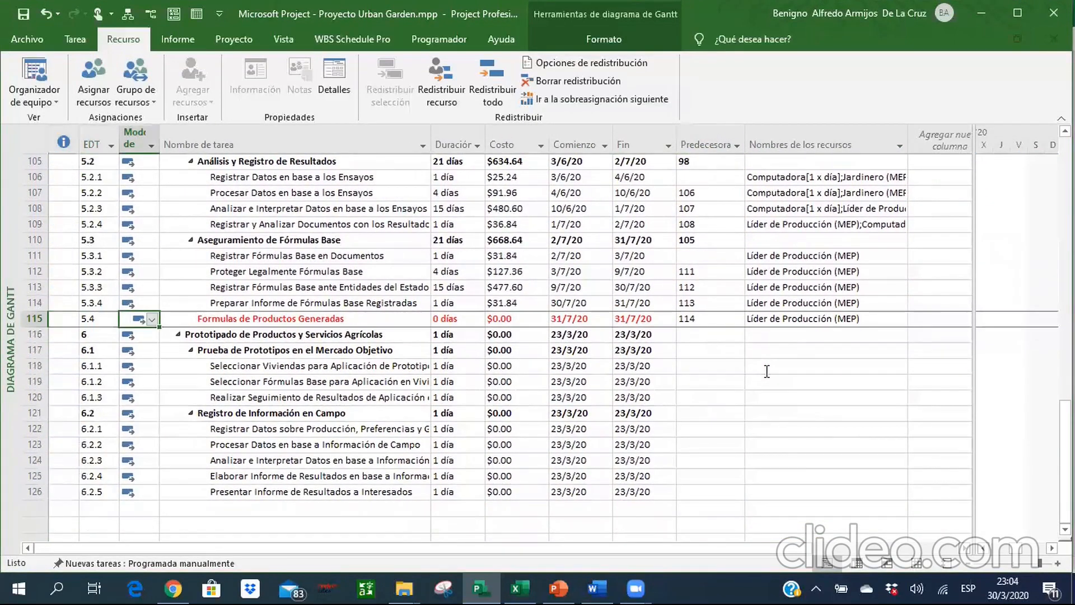
key("Down")
key("Down")
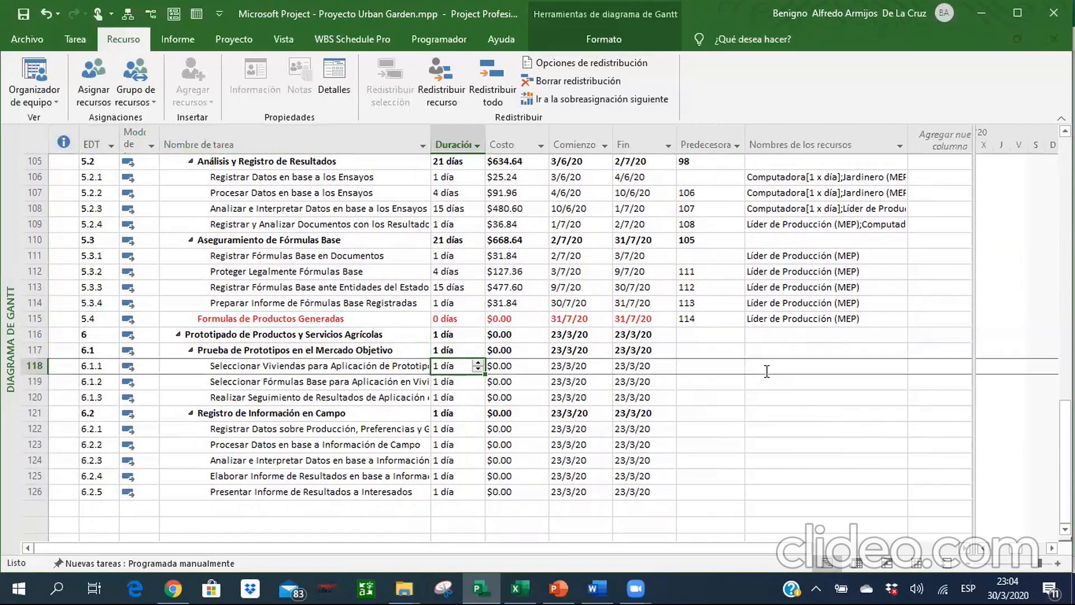
key("Up")
key("Up")
key("Up")
key("Up")
key("Up")
key("Up")
key("Up")
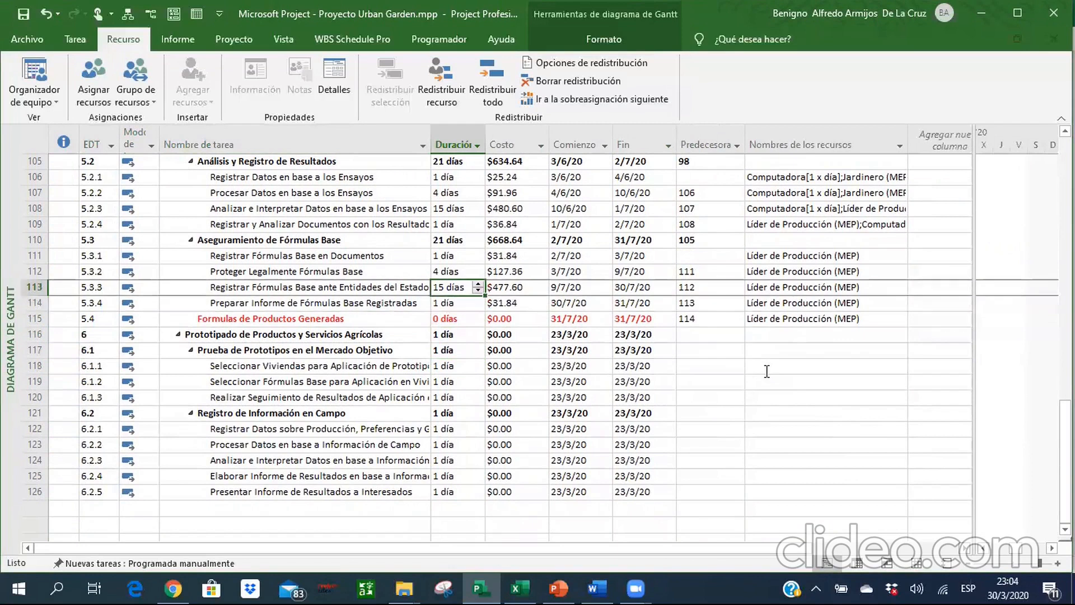
key("Down")
key("Down")
key("Down")
key("Down")
key("Down")
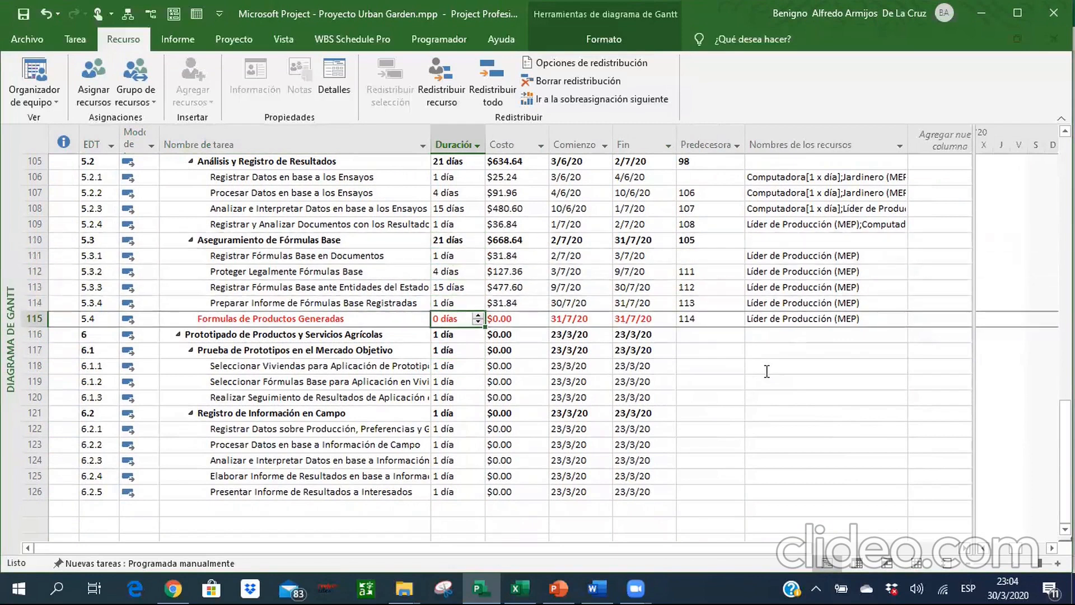
Set the predecessor of phase 6, Prototipado de Productos y Servicios Agrícolas, to 97.
key("Right")
key("Right")
key("Right")
key("Right")
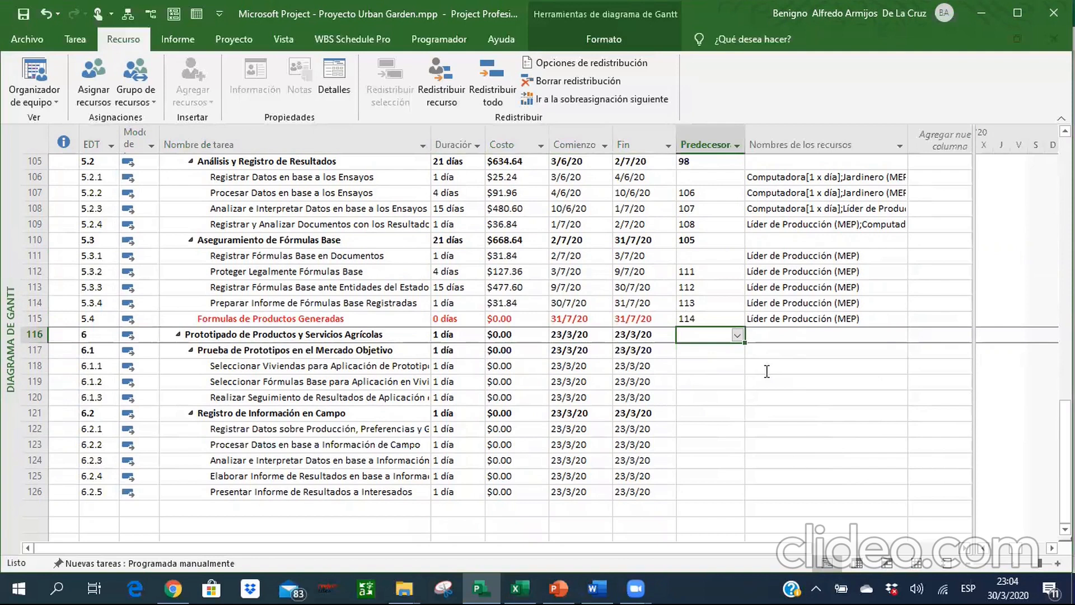
type("97")
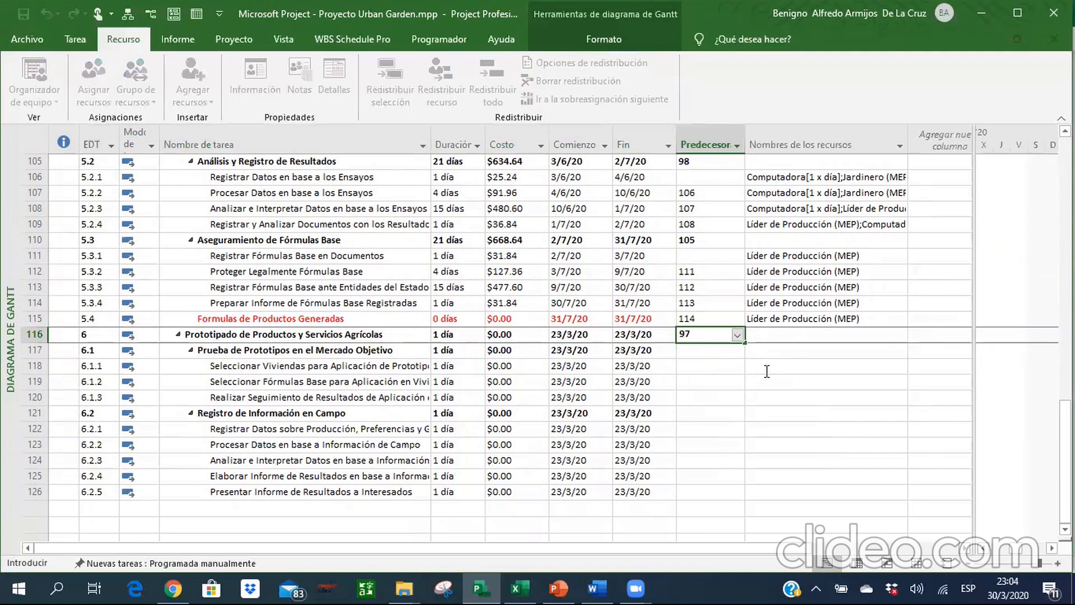
key("Return")
key("Return")
key("Return")
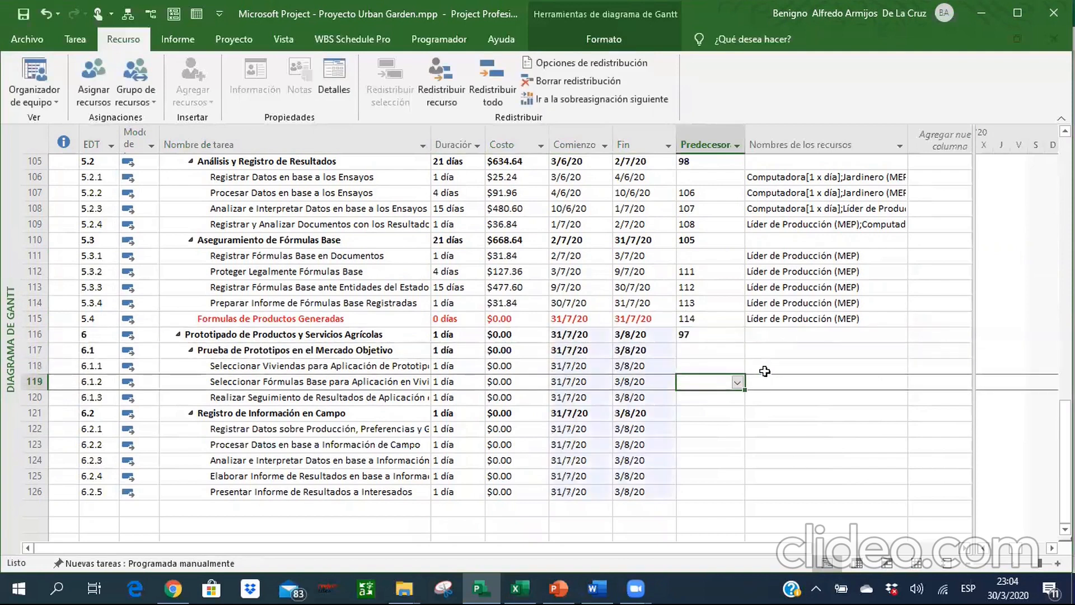
Set the predecessor of task 6.1.2 to 97 and that of task 6.1.3 to 119.
type("97")
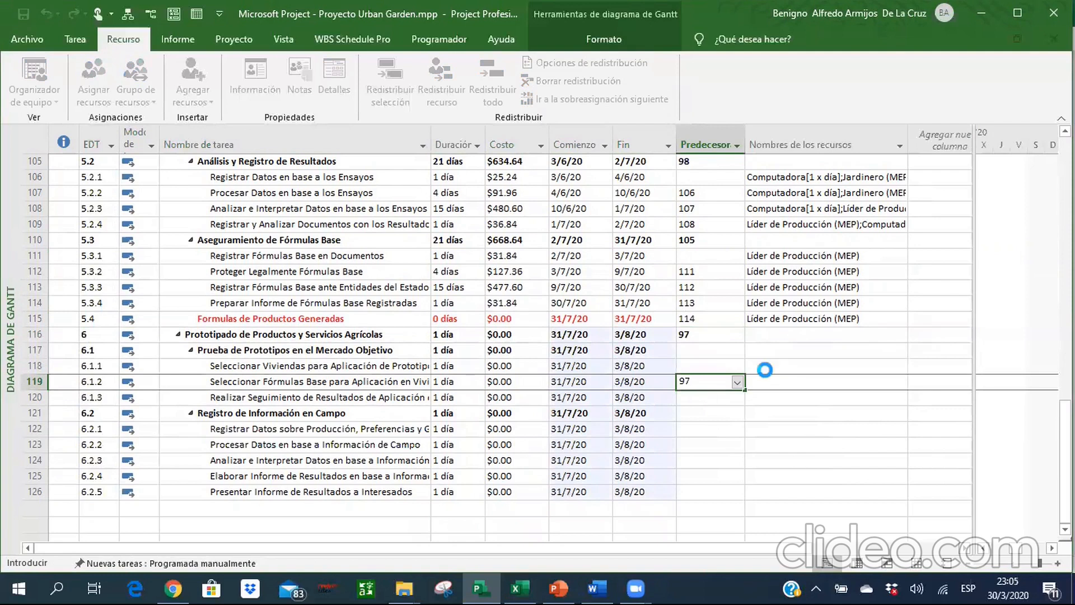
key("Return")
type("119")
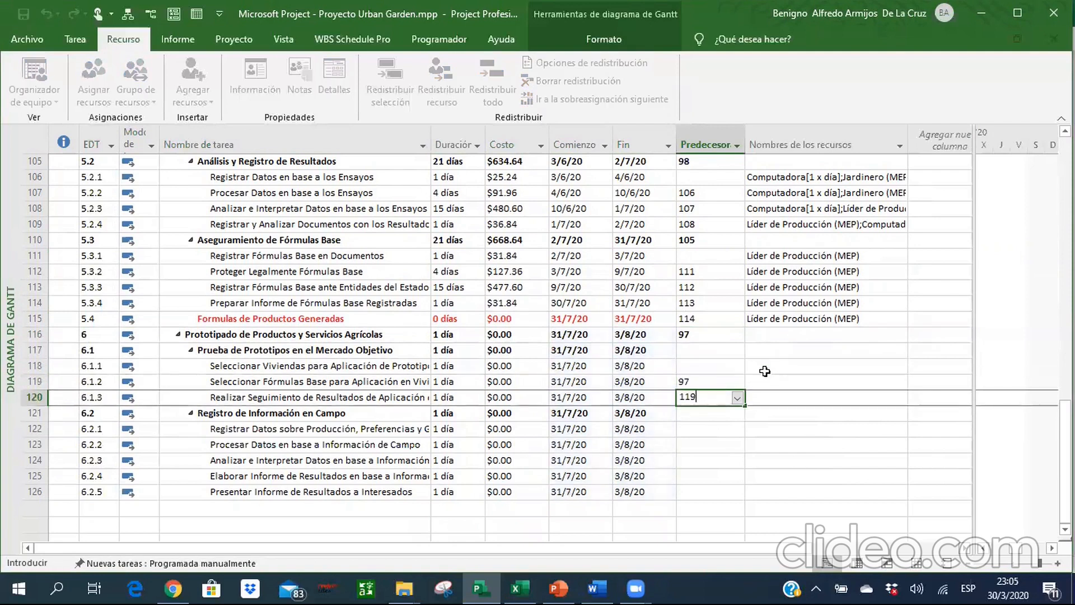
key("Return")
key("Return")
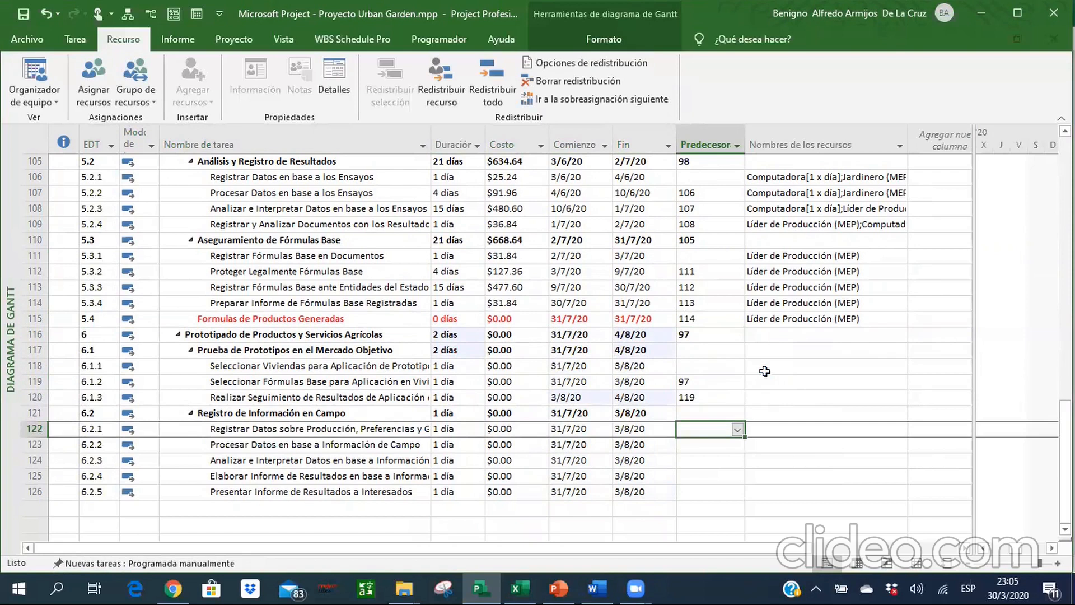
Set the predecessor of section 6.2, Registro de Información en Campo, to 117.
key("Up")
key("Up")
key("Down")
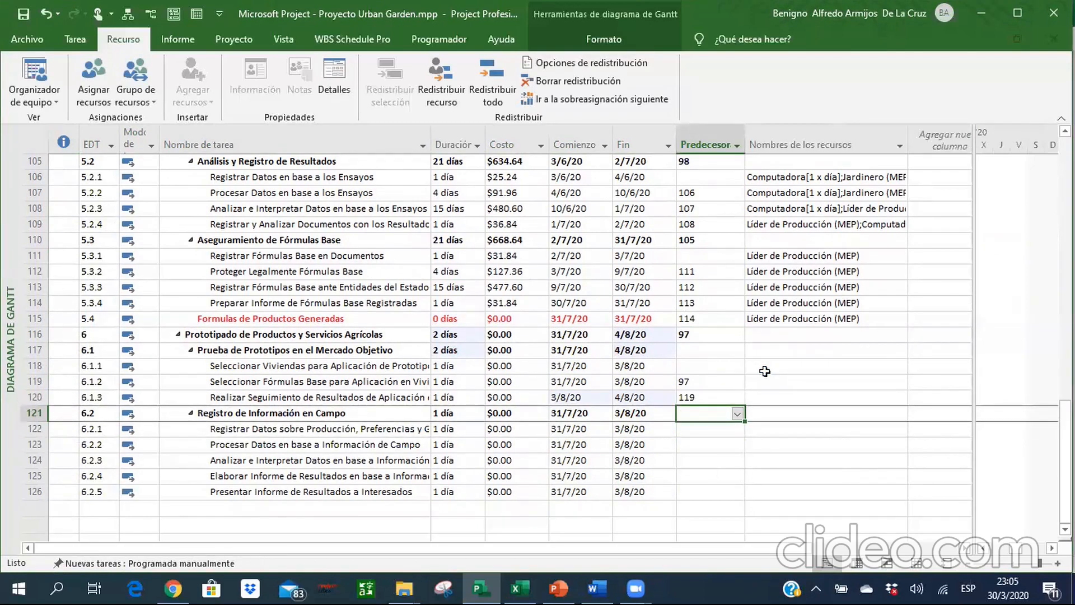
type("117")
key("Return")
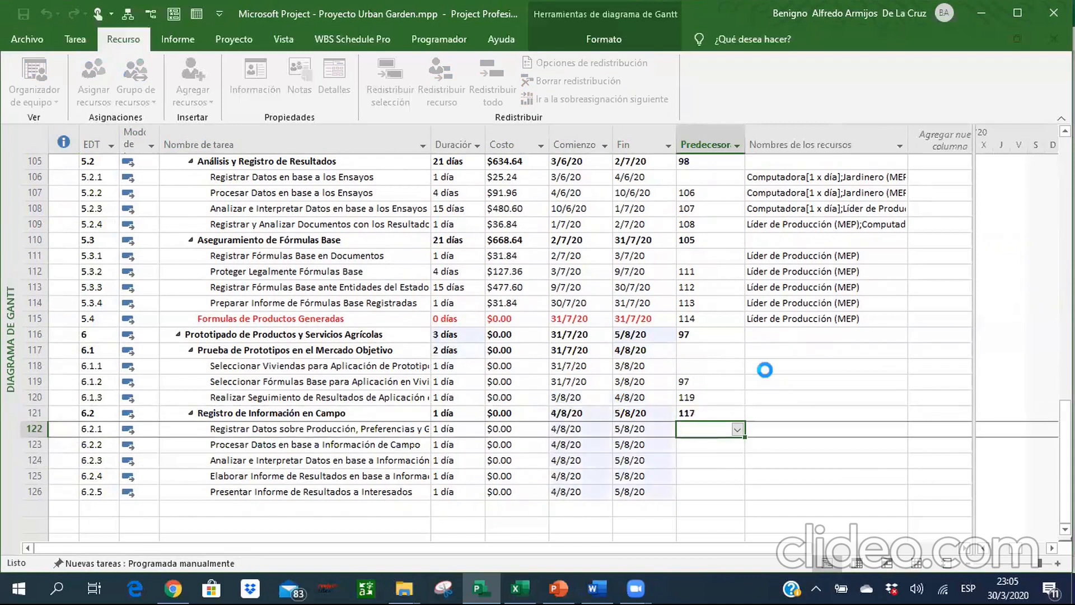
Enter predecessors 122, 123, 124 and 125 for tasks 6.2.2 to 6.2.5 respectively.
key("Down")
type("12")
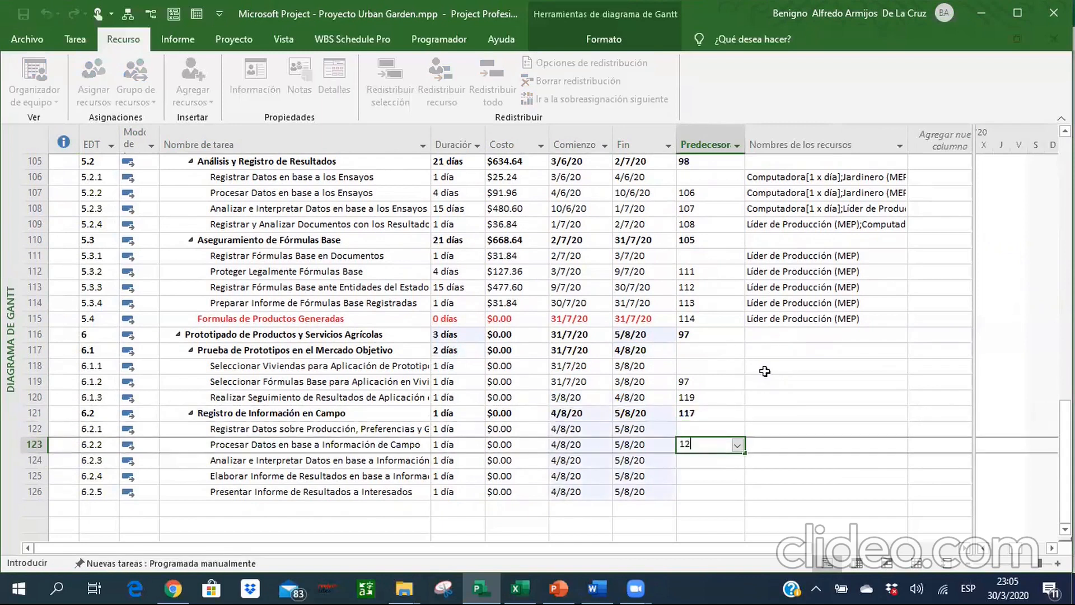
type("2")
key("Return")
type("123")
key("Return")
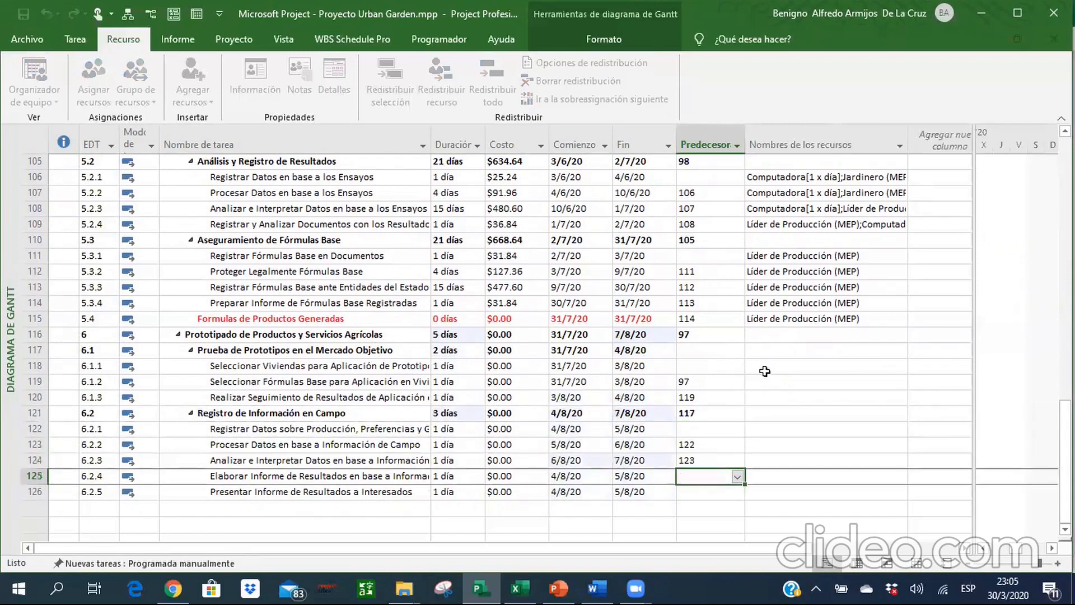
type("124")
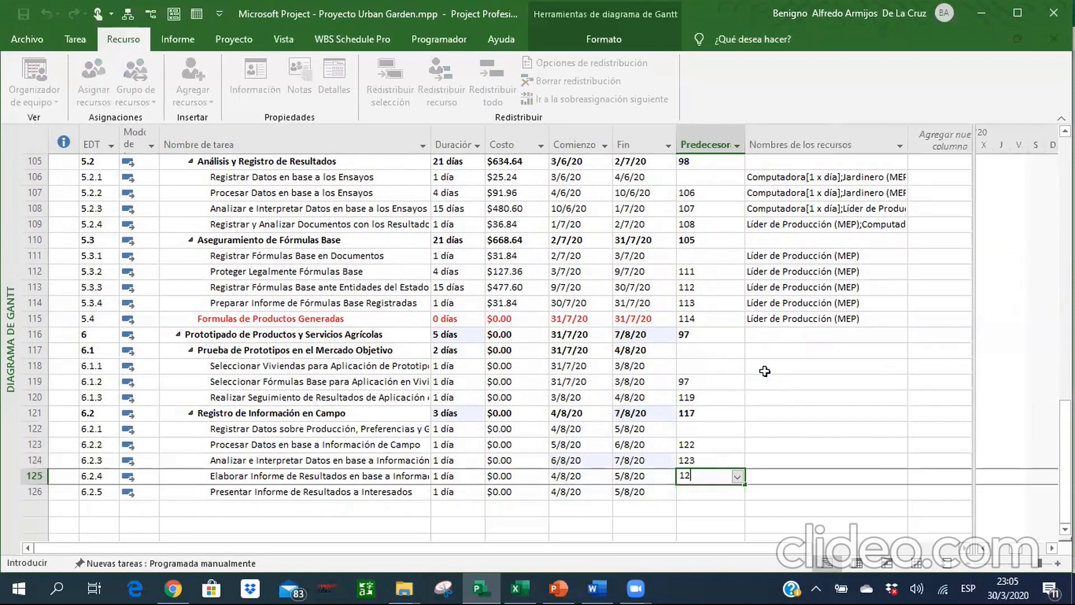
key("Return")
type("125")
key("Return")
Add a task named Prototipos de Productos y Servicios Realizados below task 6.2.5.
key("Left")
key("Left")
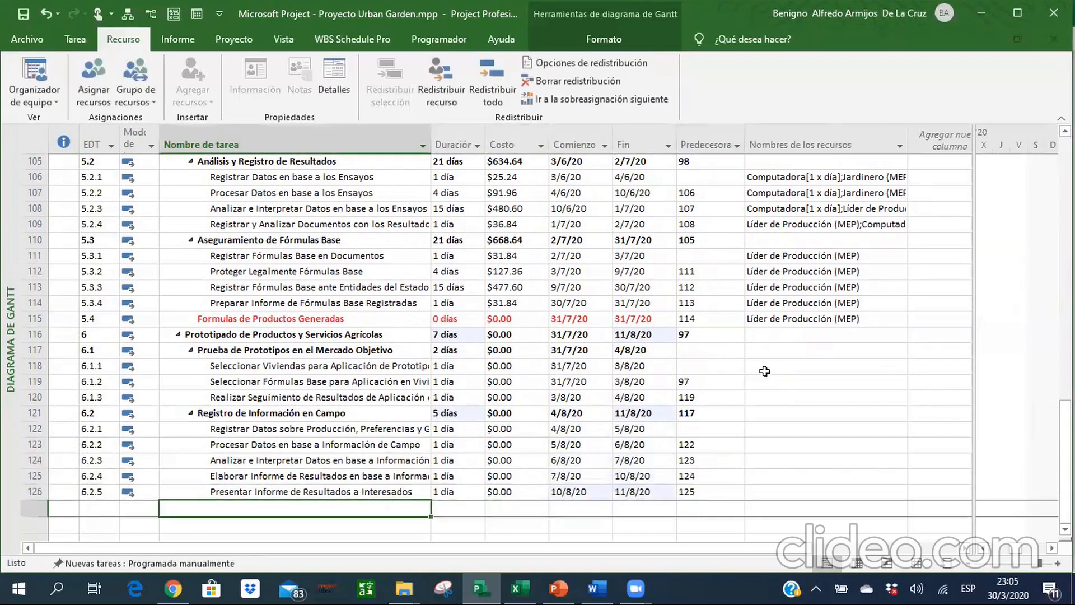
type("Prototipos de Productos y Servici")
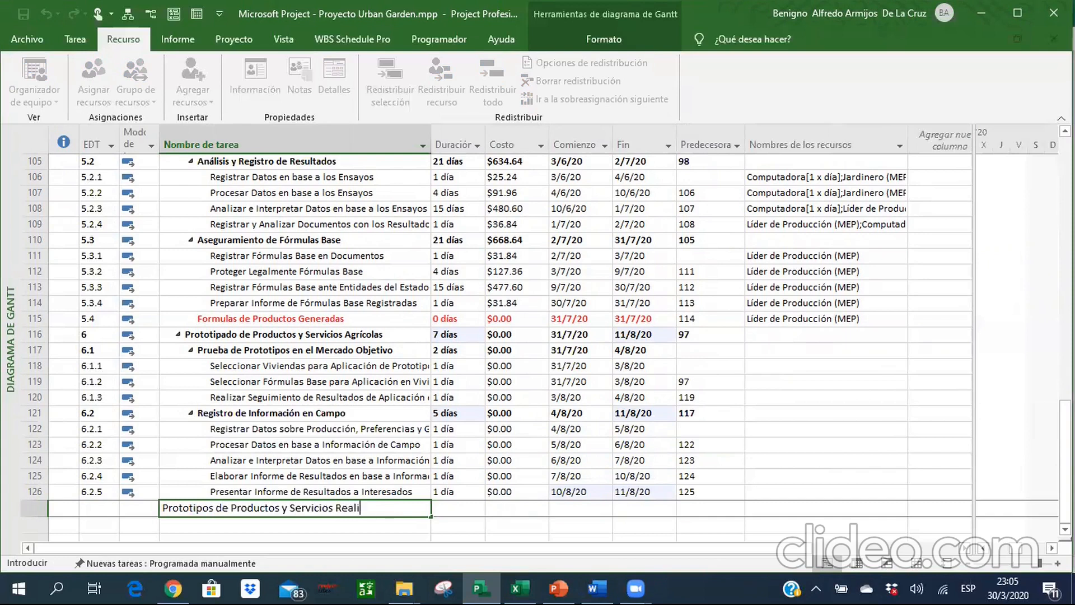
type("os")
key("Return")
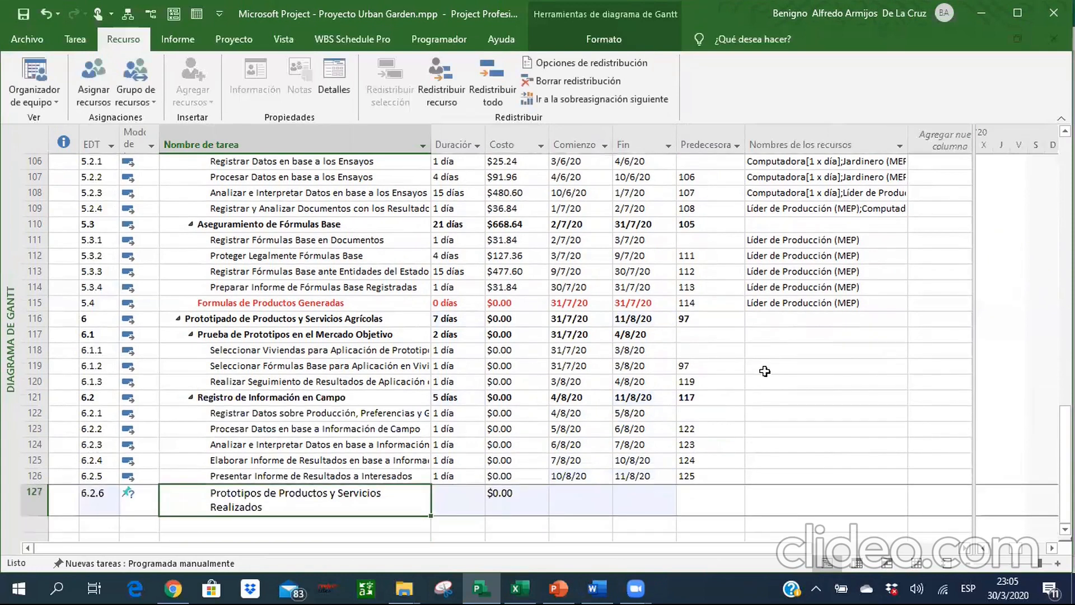
Outdent the new task Prototipos de Productos y Servicios Realizados one level and colour its name red.
left_click(79, 38)
left_click(283, 92)
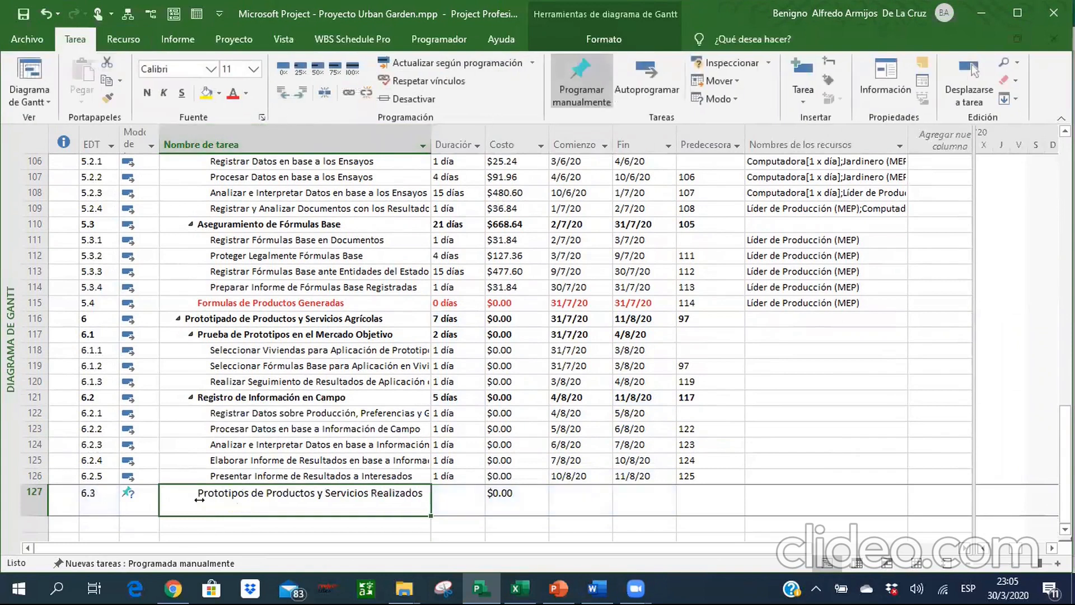
left_click(233, 94)
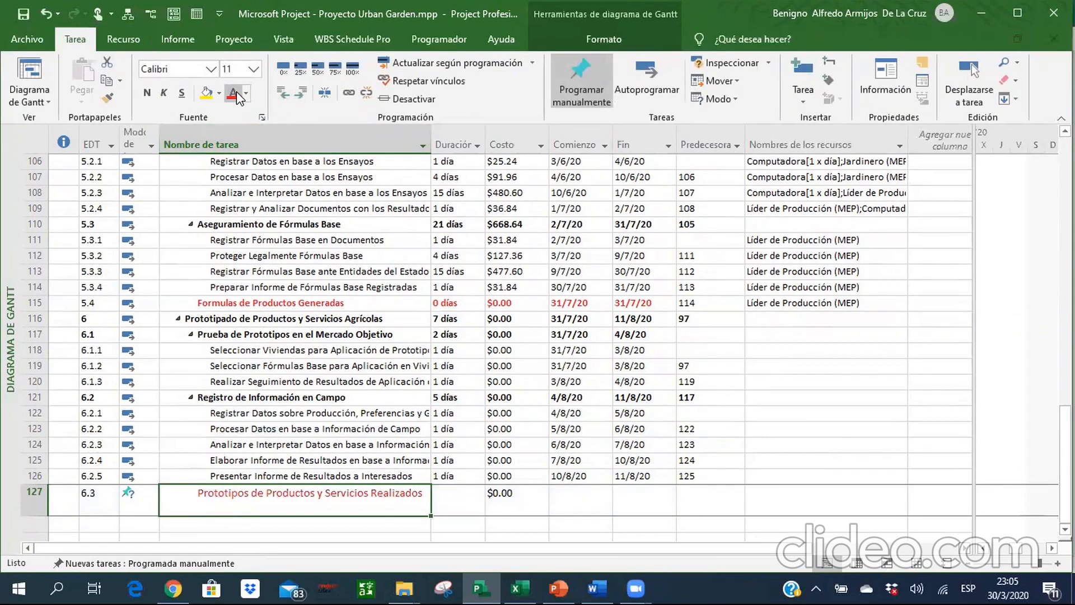
Set all tasks to automatic scheduling and change the font size of the whole table to 9.
key("ctrl+a")
left_click(621, 86)
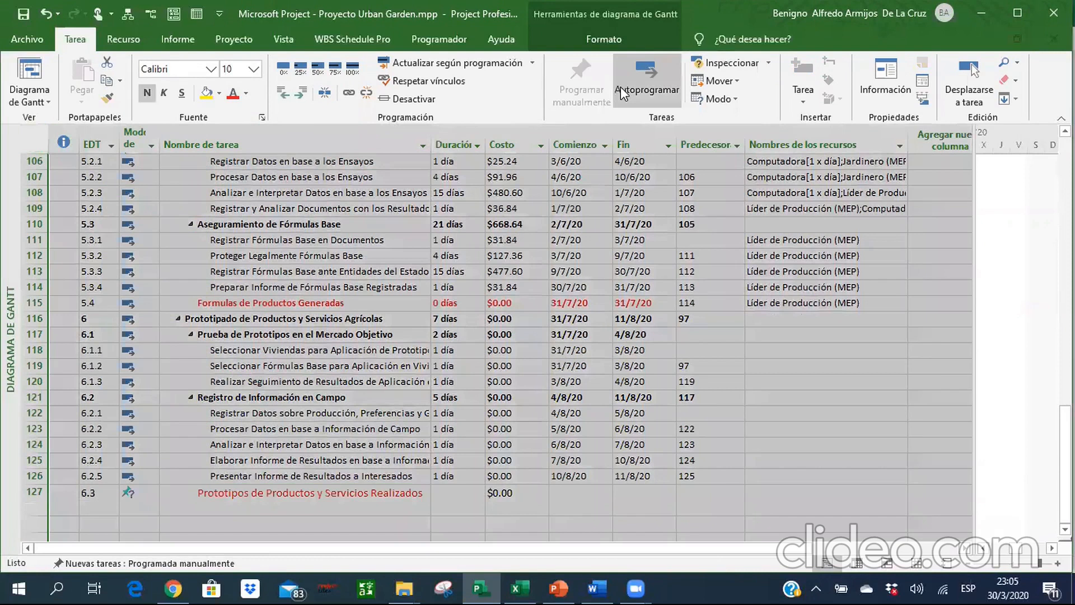
left_click(253, 69)
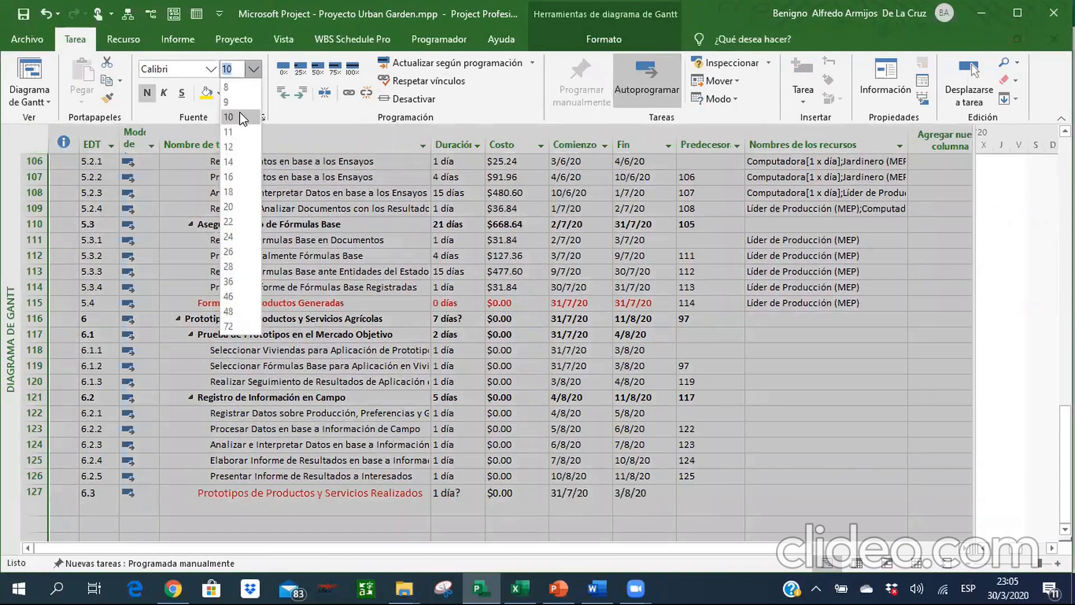
left_click(252, 101)
Make task 6.3, Prototipos de Productos y Servicios Realizados, a milestone with a duration of 0 days.
left_click(351, 369)
key("ctrl+Down")
key("Up")
key("Up")
key("Up")
key("Down")
key("Down")
key("Down")
key("Right")
type("0")
key("Return")
Set the predecessor of milestone 6.3 to 126.
key("Up")
key("Right")
key("Right")
key("Right")
type("126")
key("Return")
Format milestone 6.3 in bold red from its task name through its predecessor.
key("Left")
key("Left")
key("Up")
key("Left")
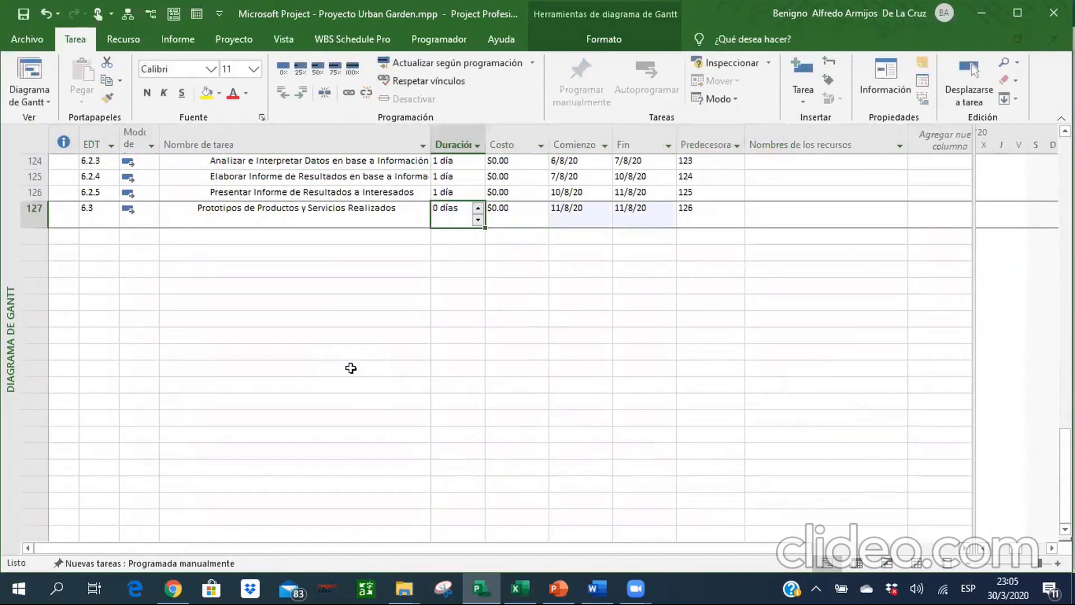
key("Left")
key("Left")
key("Right")
key("shift+Right")
key("shift+Right")
key("shift+Right")
key("shift+Right")
key("shift+Right")
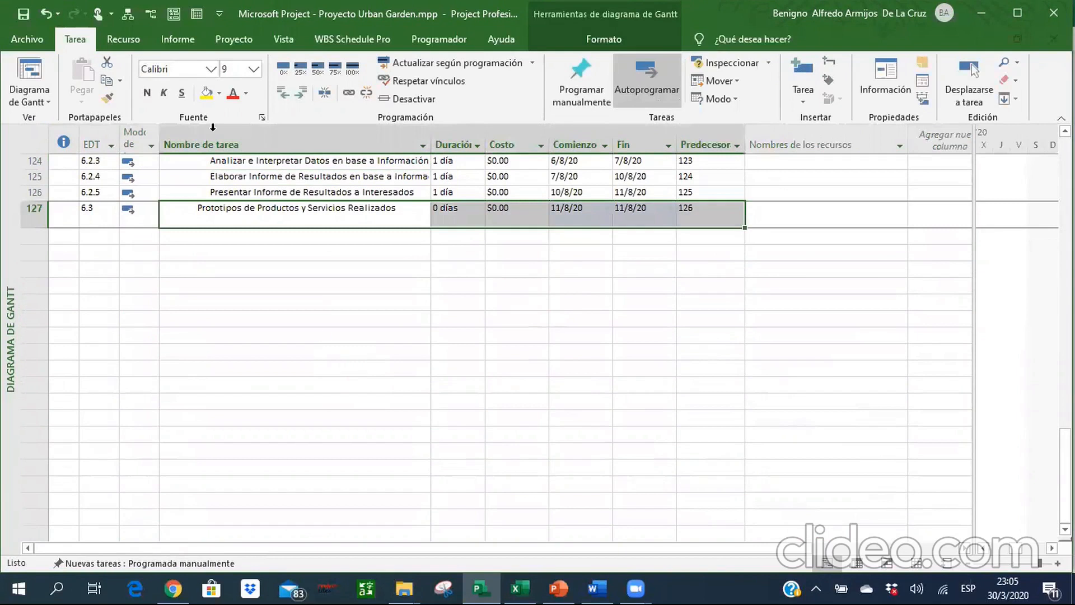
left_click(231, 93)
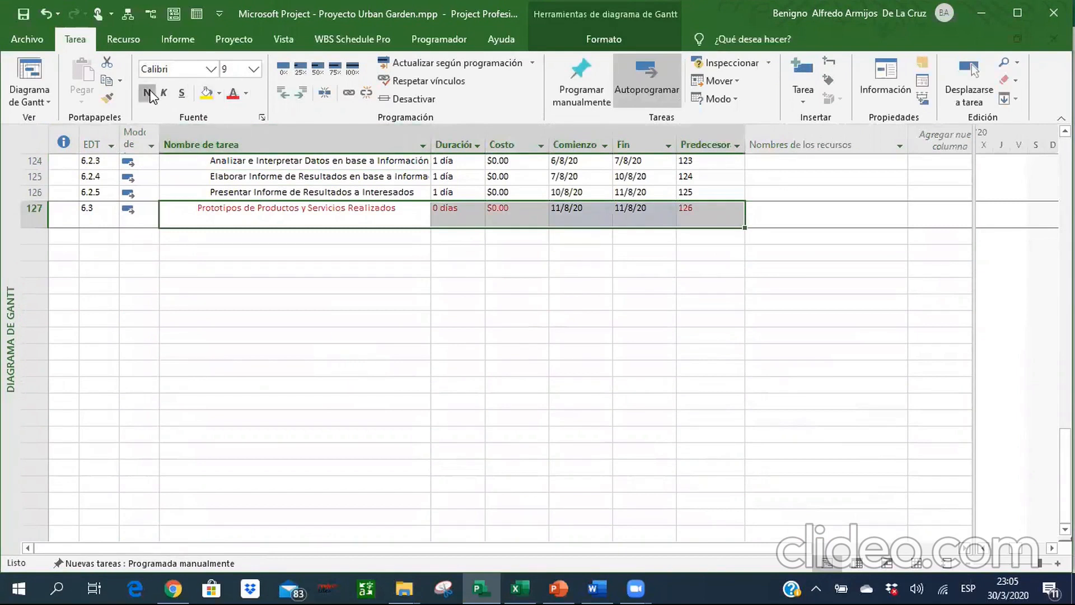
left_click(401, 302)
Assign Líder de Producción (MEP) as the resource of task 6.1.1, following the resource names in the Excel workbook.
scroll(401, 306, "up", 3)
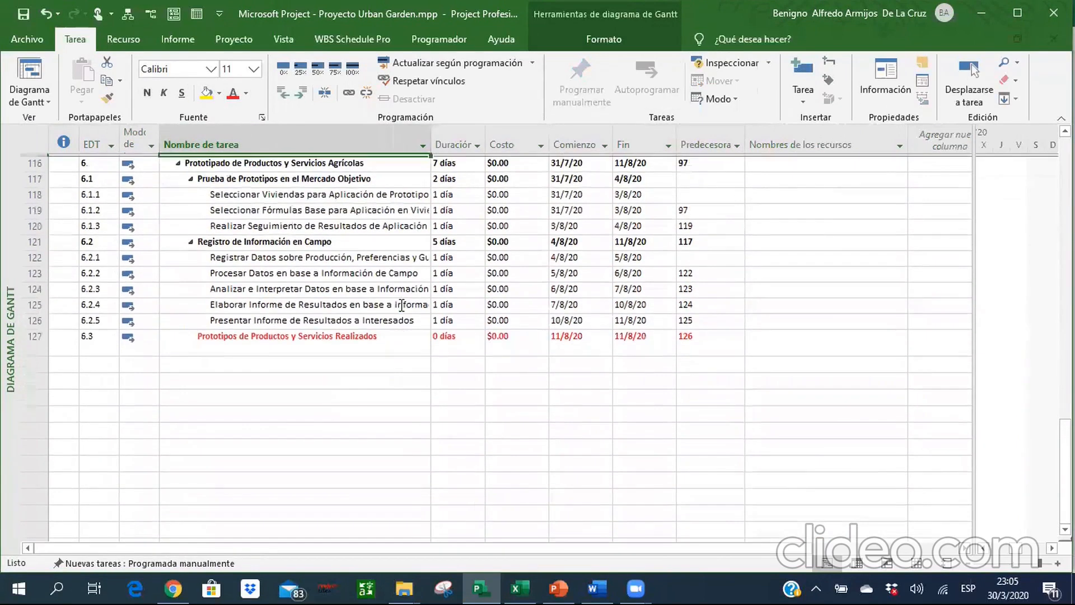
key("Up")
key("Up")
key("Up")
key("Up")
key("Up")
key("Up")
key("Down")
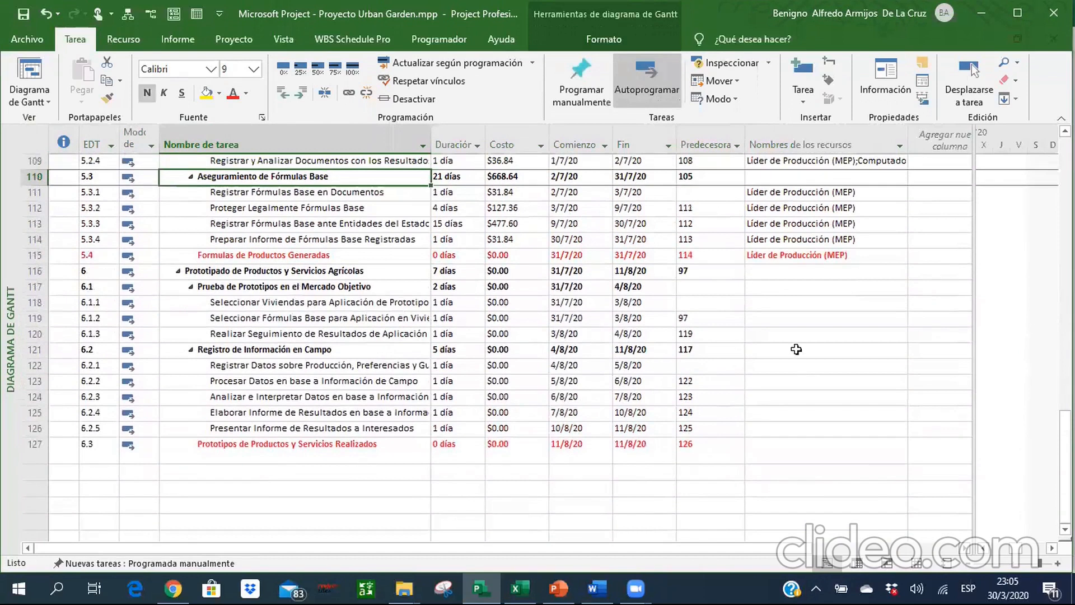
left_click(773, 308)
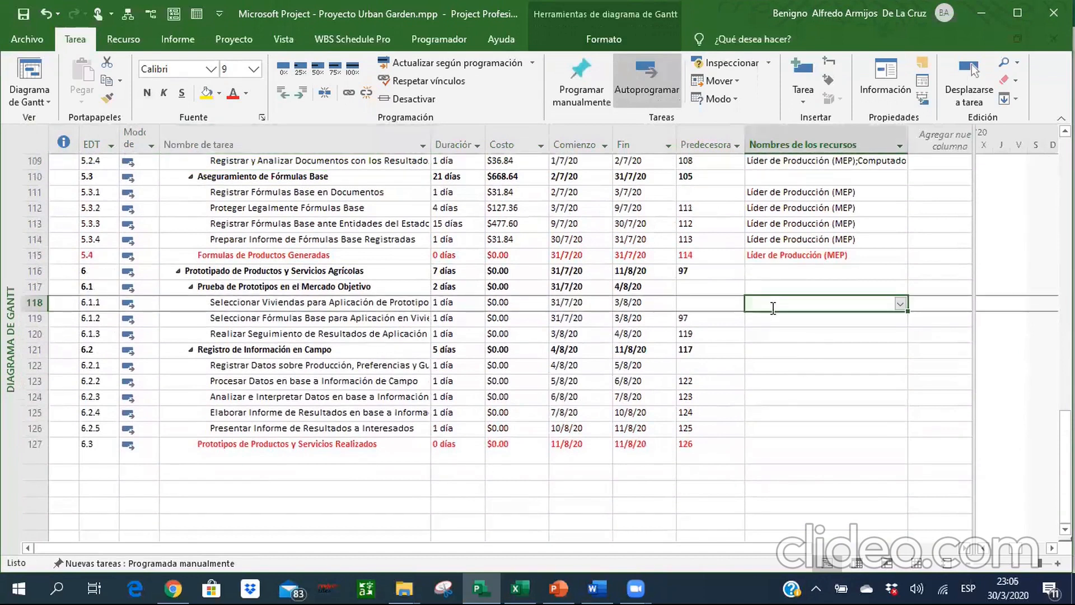
key("alt+Tab")
key("Down")
key("Down")
key("Down")
key("Down")
key("Down")
key("Down")
key("Down")
key("Down")
key("Down")
key("Down")
key("Down")
key("Down")
key("Down")
key("Down")
key("Down")
key("Down")
key("Down")
key("Down")
key("Down")
key("Down")
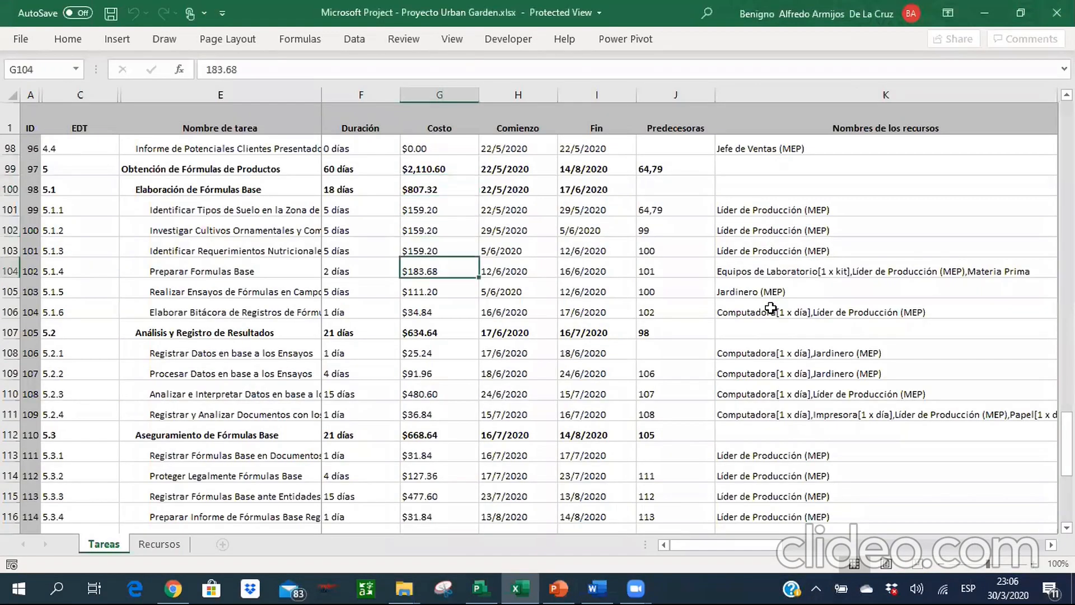
key("Down")
key("Down")
key("Down")
key("Down")
key("Down")
key("Down")
key("Down")
key("Down")
key("Down")
key("Down")
key("Down")
key("Down")
key("Down")
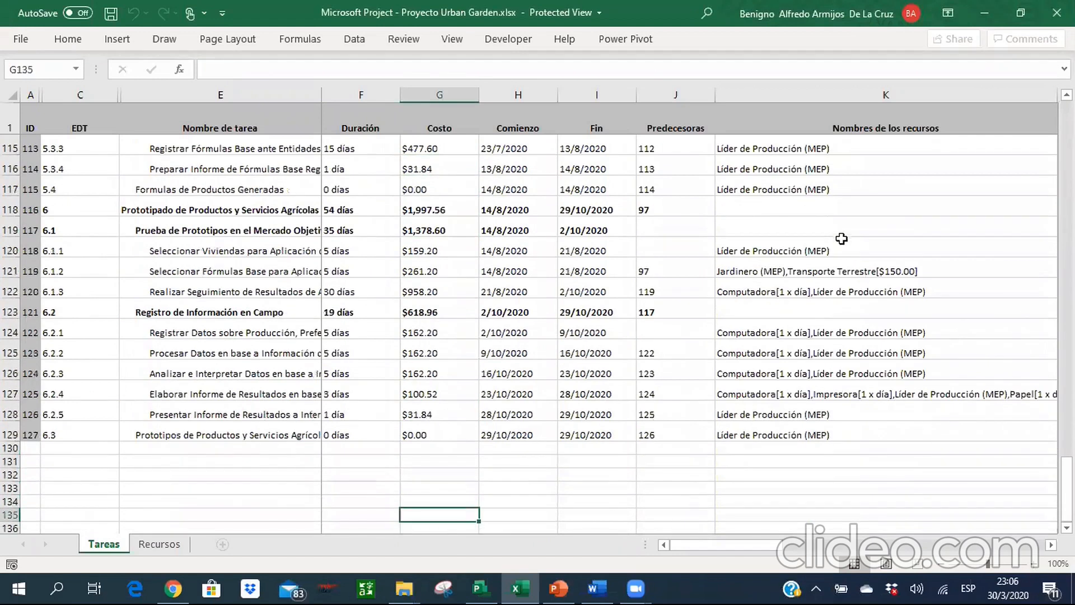
key("alt+Tab")
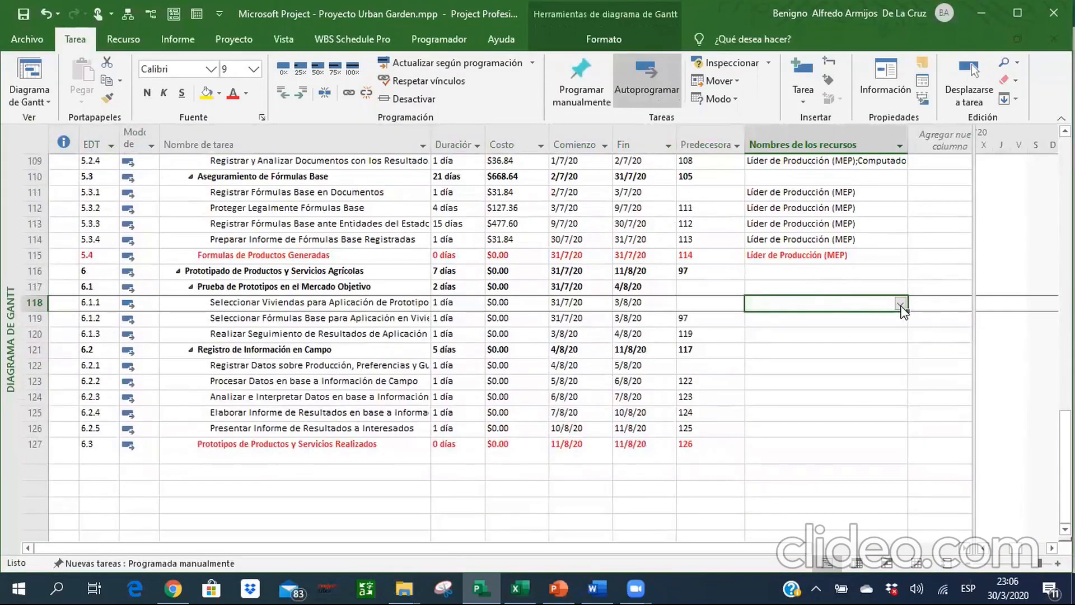
left_click(900, 304)
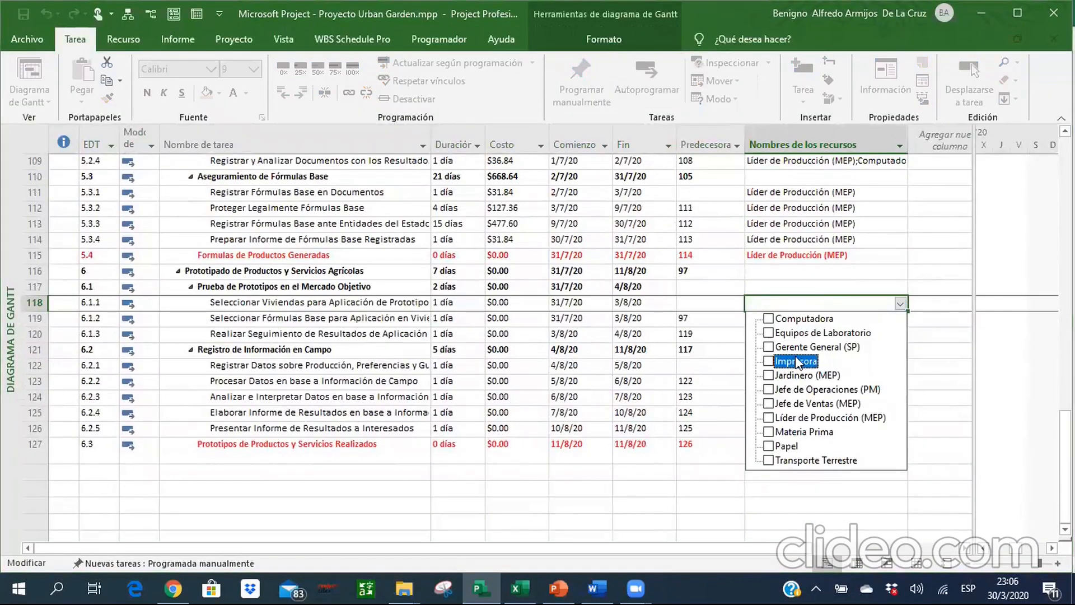
key("Return")
Check the Excel workbook and assign Jardinero (MEP) and Transporte Terrestre to task 6.1.2.
key("alt+Tab")
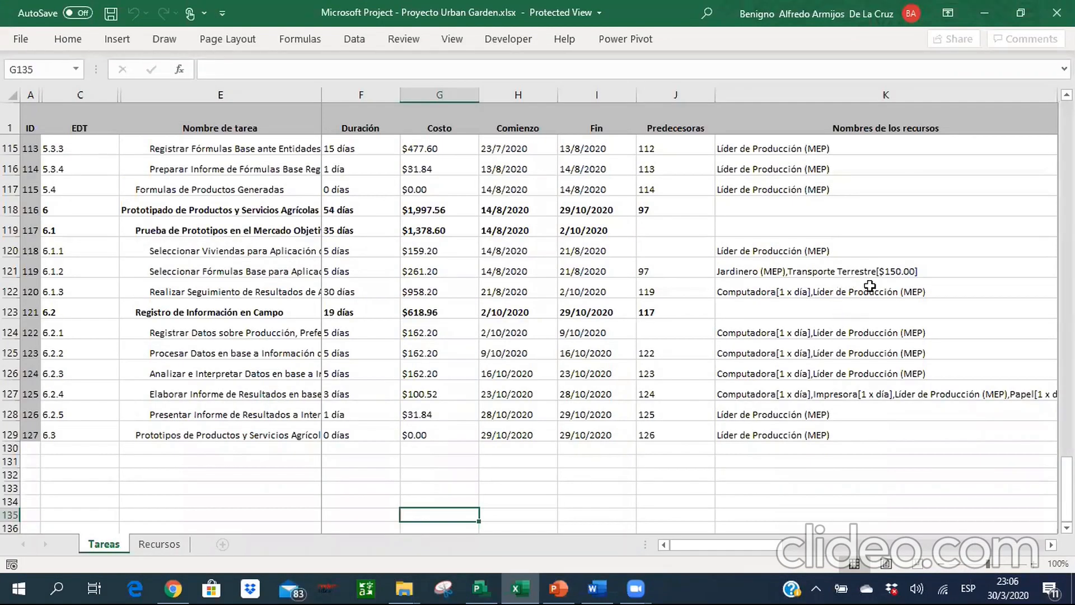
key("alt+Tab")
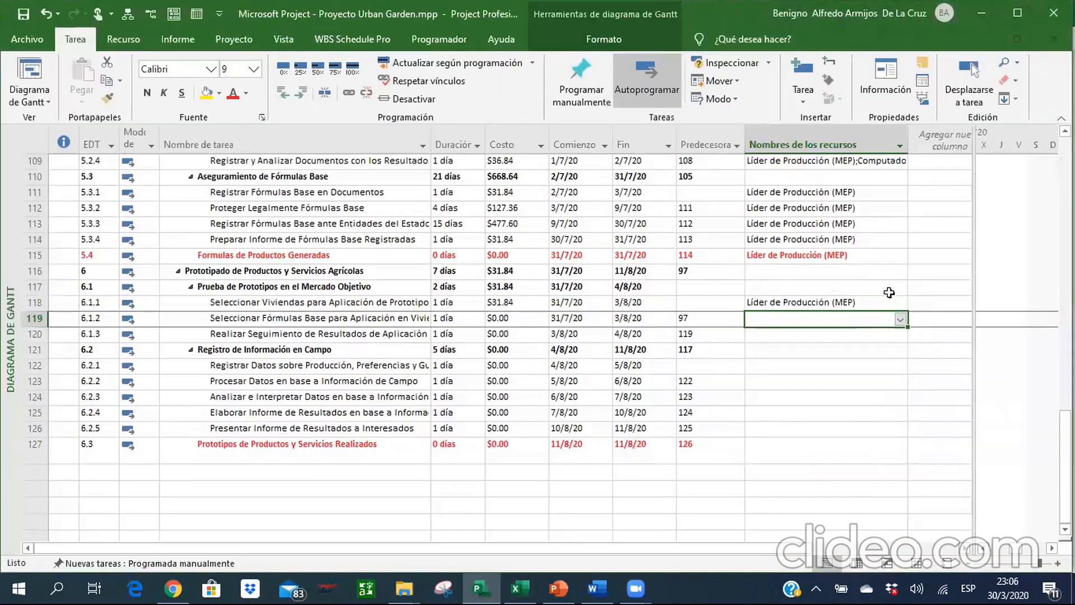
left_click(900, 320)
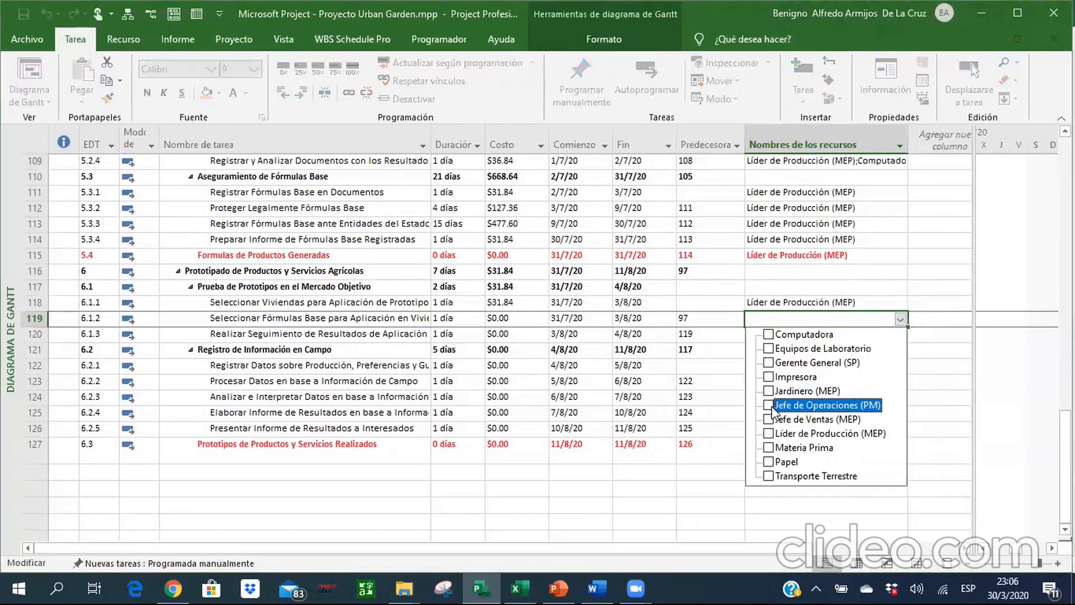
left_click(769, 391)
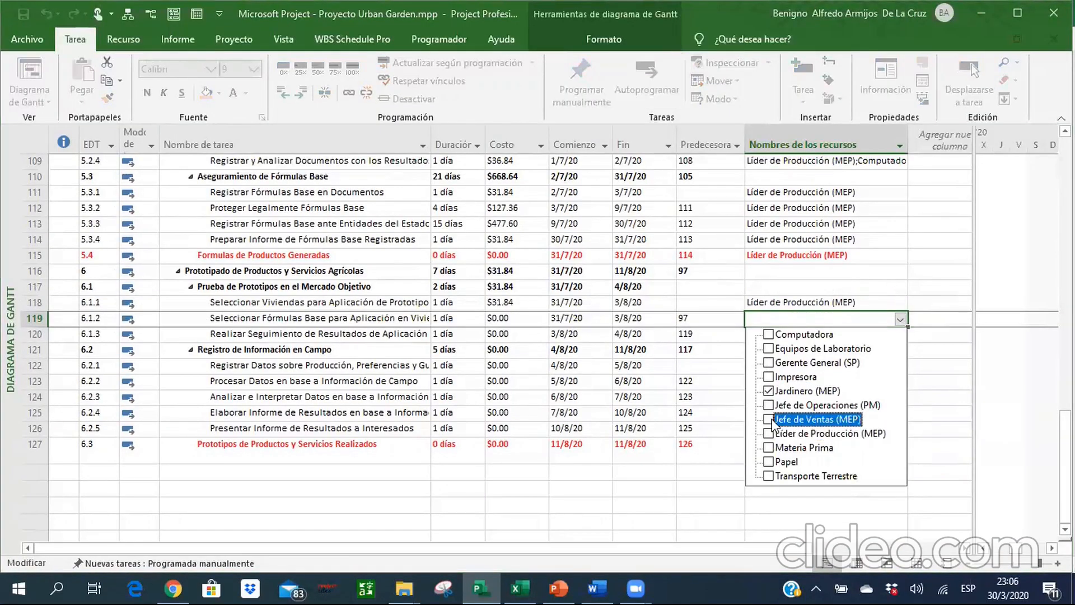
left_click(769, 475)
key("Return")
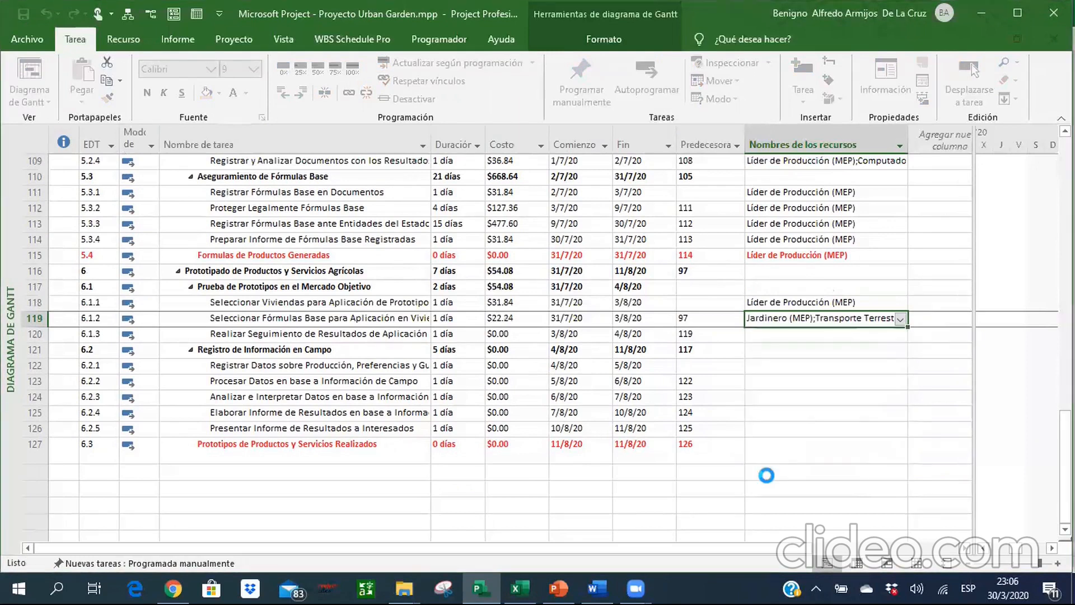
Set the Transporte Terrestre cost for task 6.1.2 to 150, then slightly narrow the resource names column.
left_click(139, 46)
left_click(104, 73)
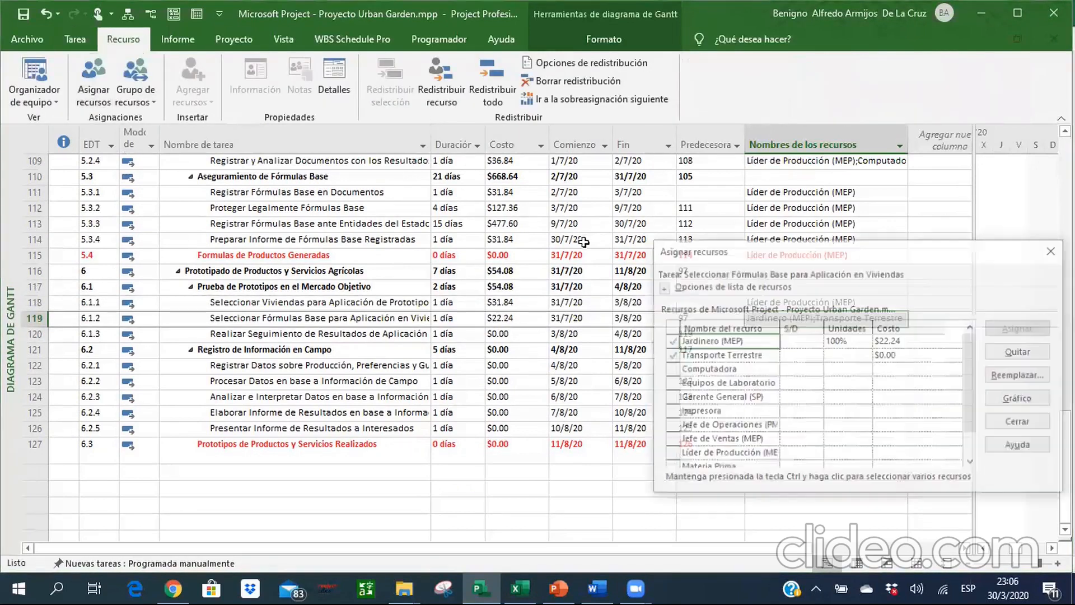
left_click(894, 355)
type("1")
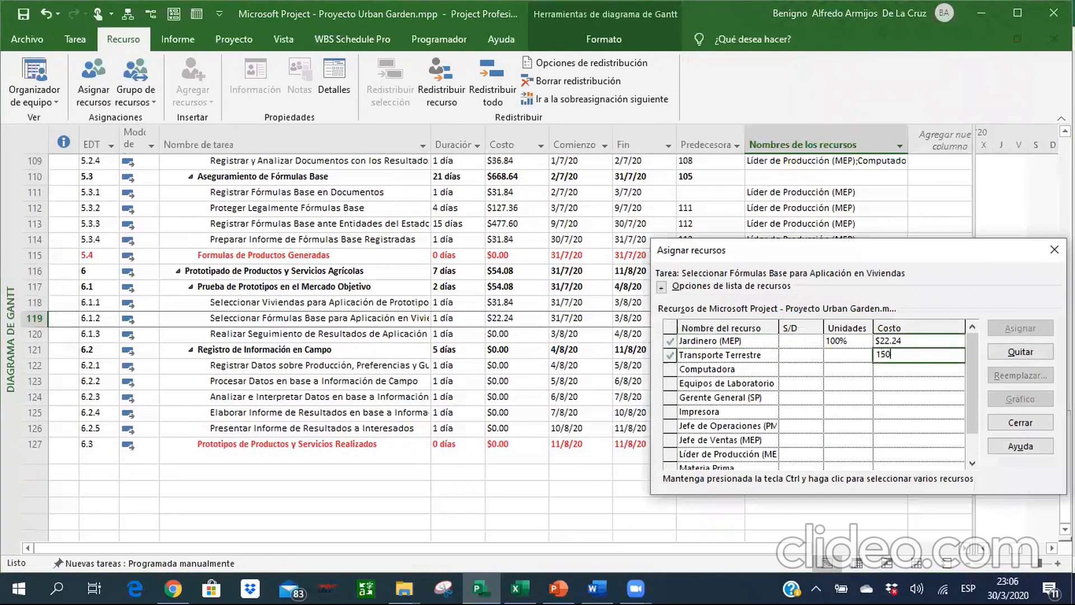
type("50")
key("Return")
left_click(1002, 425)
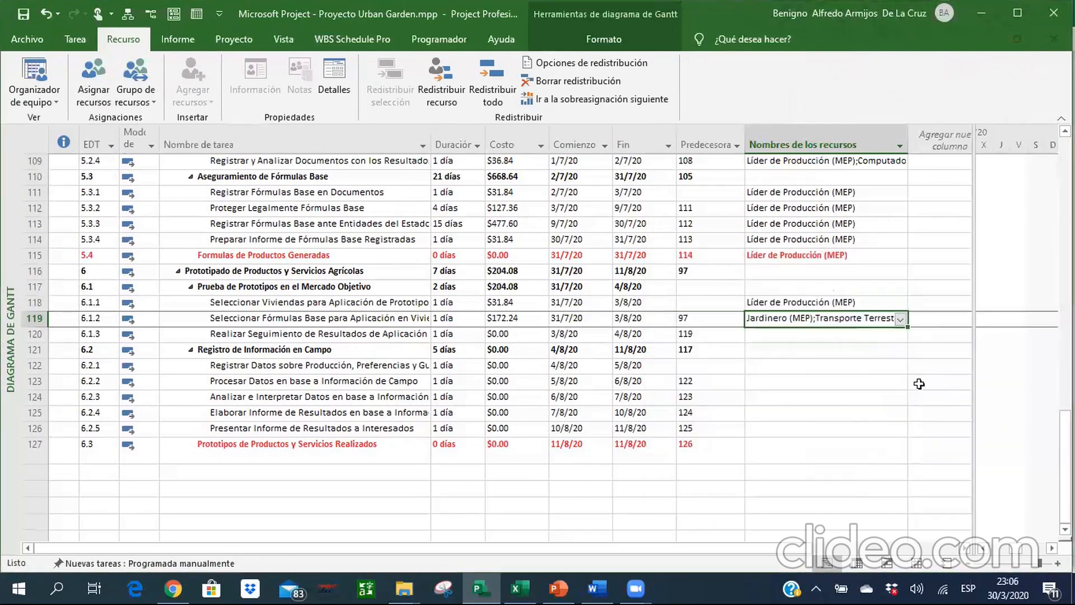
left_click_drag(908, 140, 884, 141)
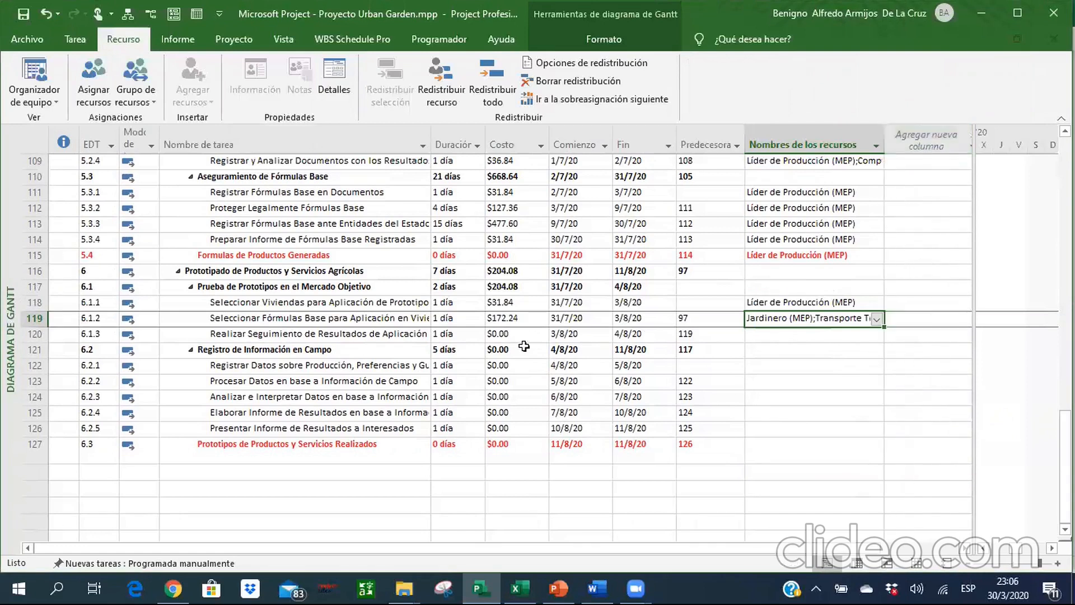
Check the Excel workbook and assign Computadora and Líder de Producción (MEP) to task 6.1.3.
key("Down")
key("alt+Tab")
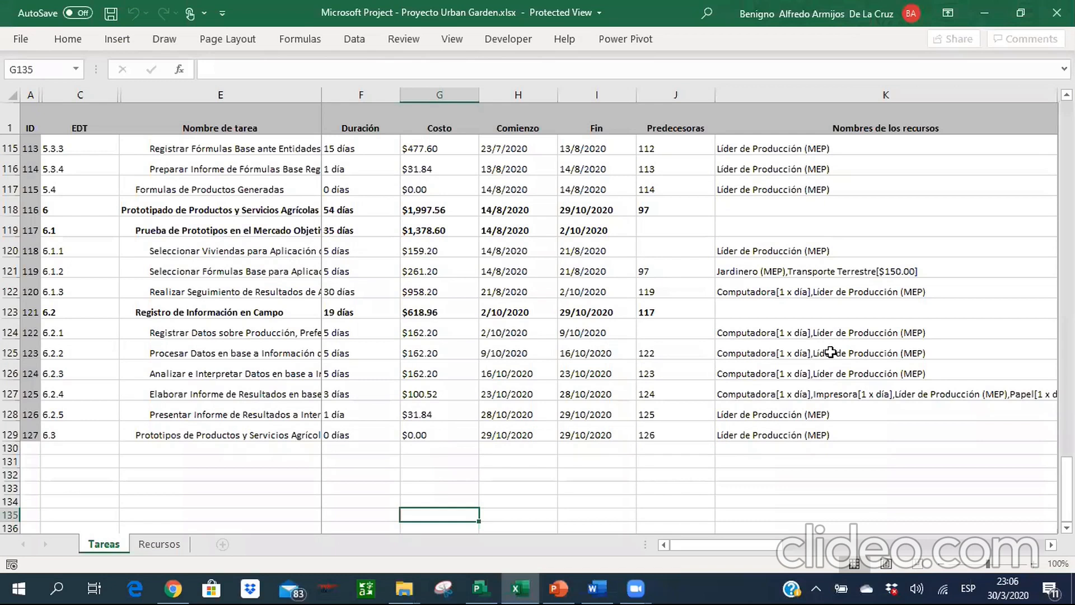
key("alt+Tab")
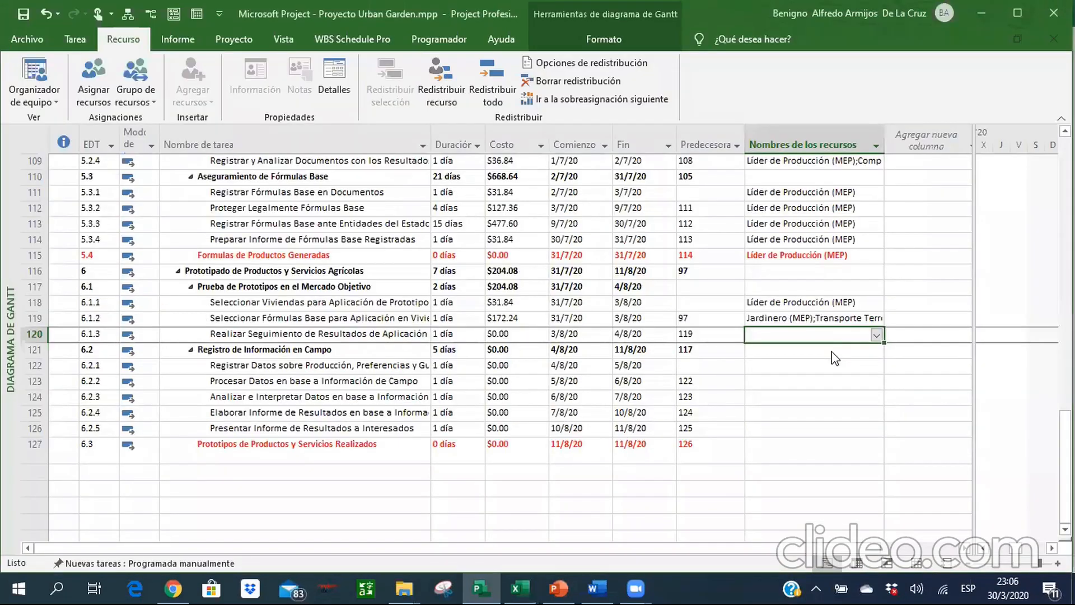
left_click(876, 336)
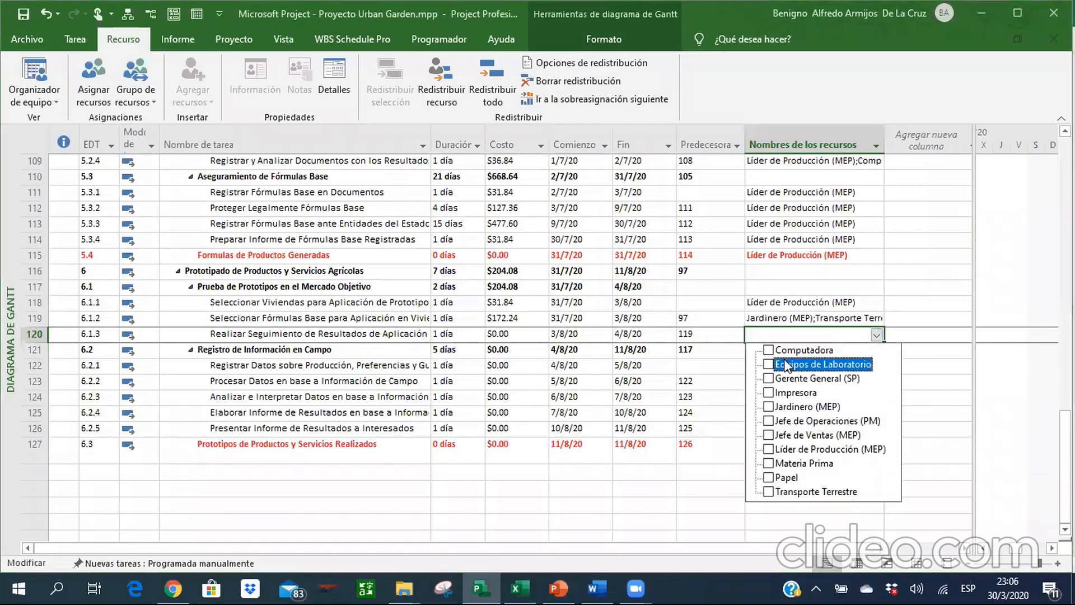
left_click(768, 351)
left_click(769, 449)
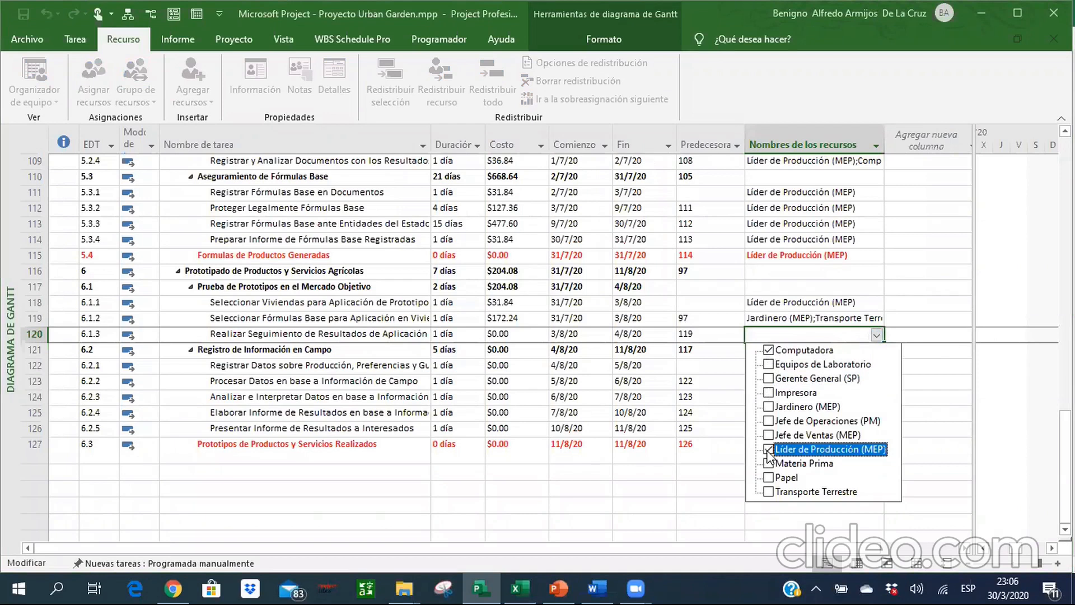
key("Return")
key("Return")
Assign Computadora and Líder de Producción (MEP) to tasks 6.2.1 through 6.2.3 together, as listed in the Excel workbook.
key("alt+Tab")
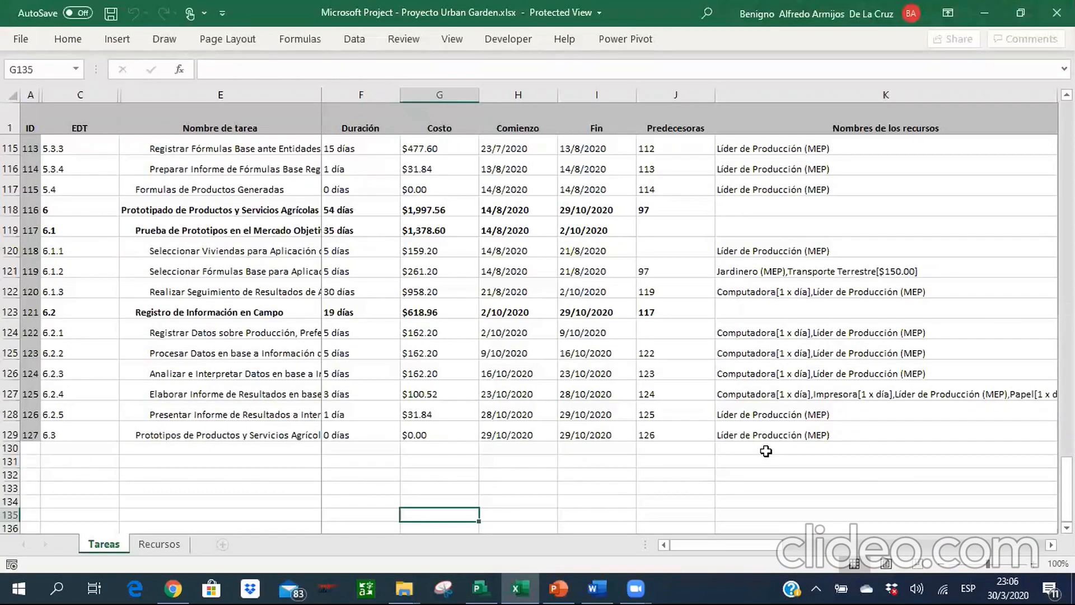
key("alt+Tab")
key("shift+Down")
key("shift+Down")
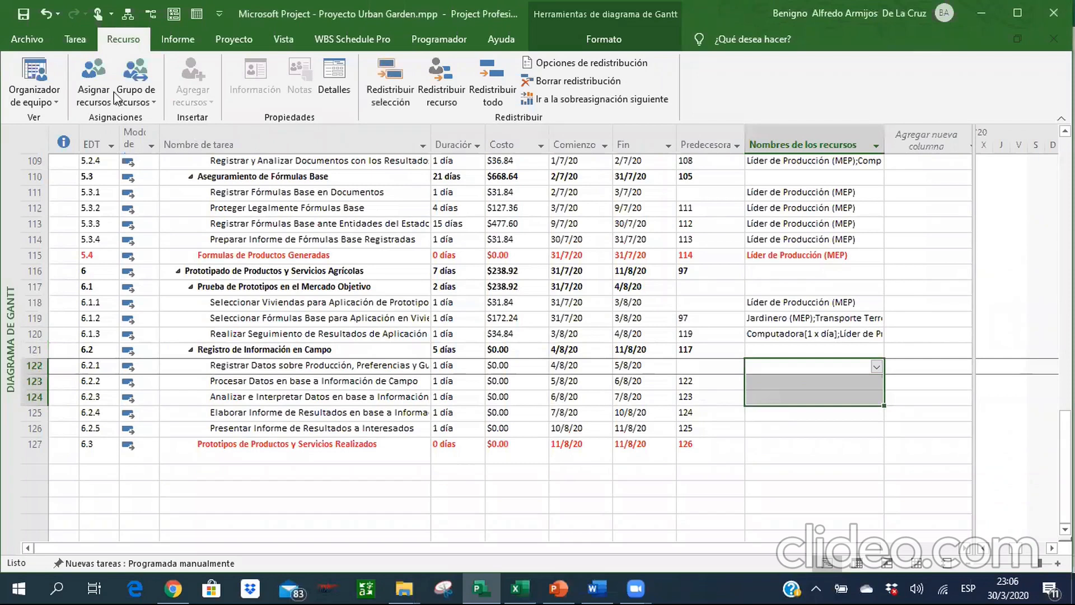
left_click(92, 79)
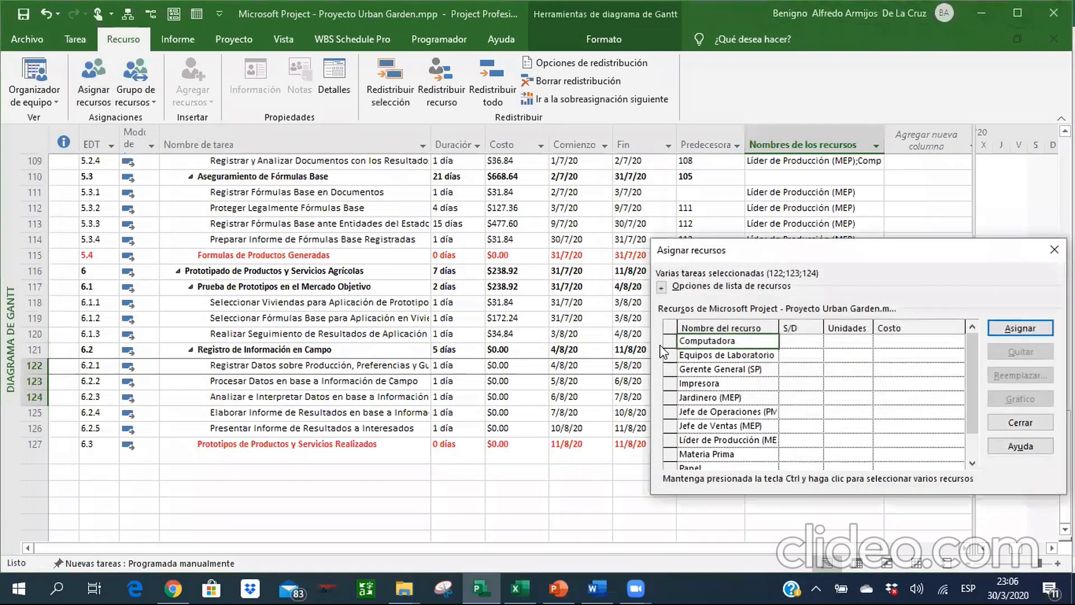
left_click(1016, 328)
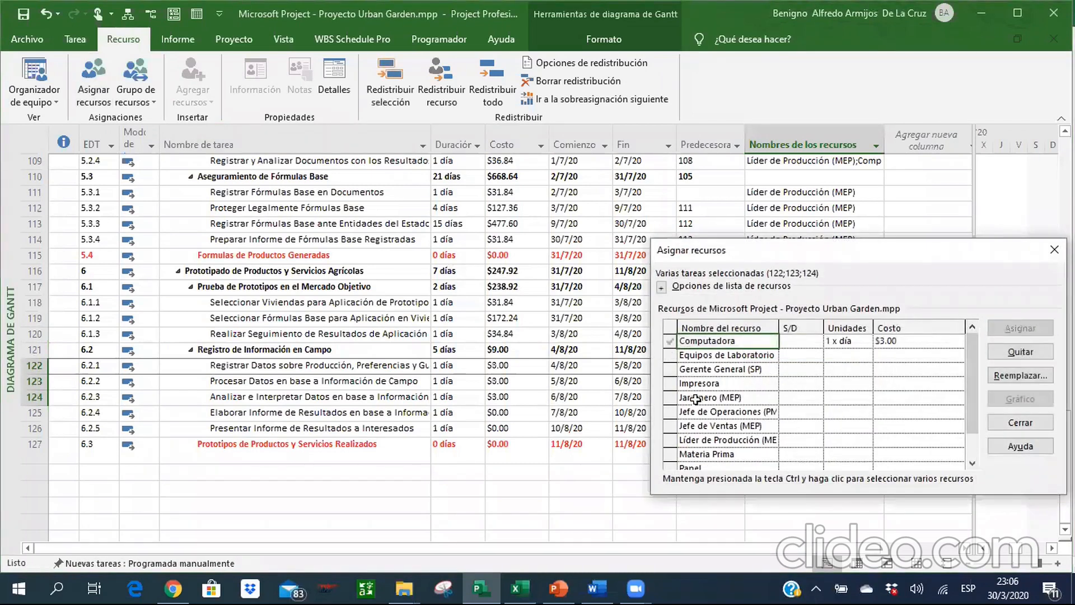
left_click(674, 440)
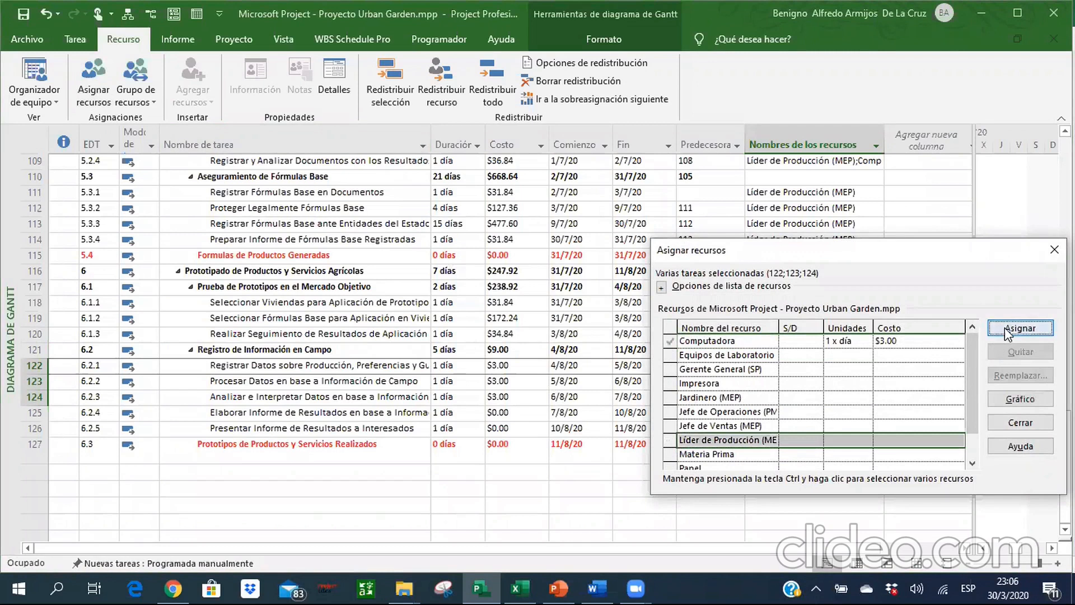
left_click(1005, 327)
Assign Jefe de Operaciones (PM) to tasks 6.2.1 through 6.2.3 as an additional resource.
left_click(752, 423)
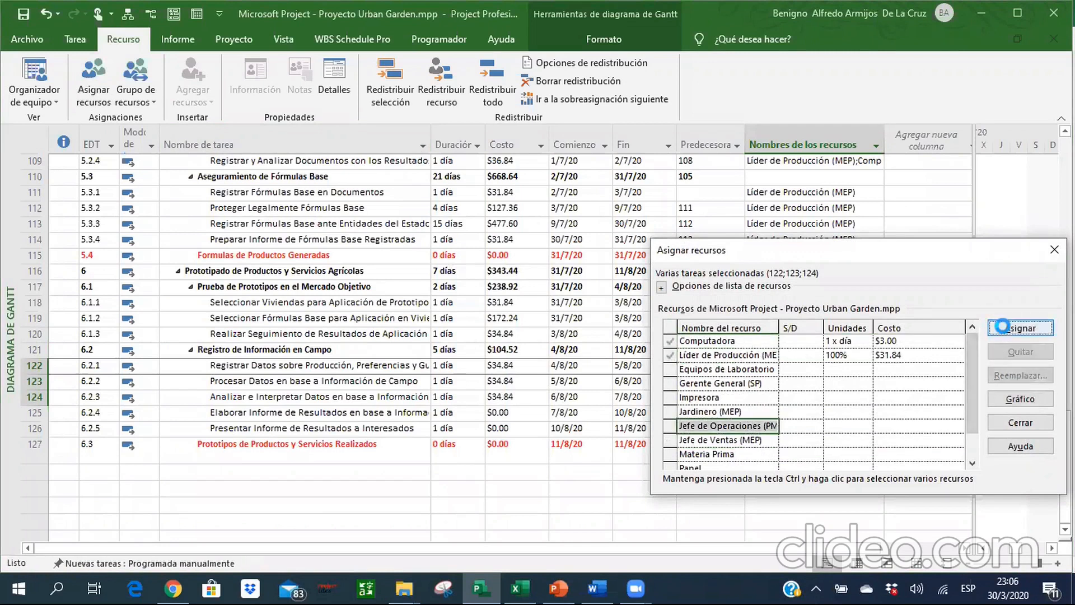
left_click(1020, 328)
left_click(991, 424)
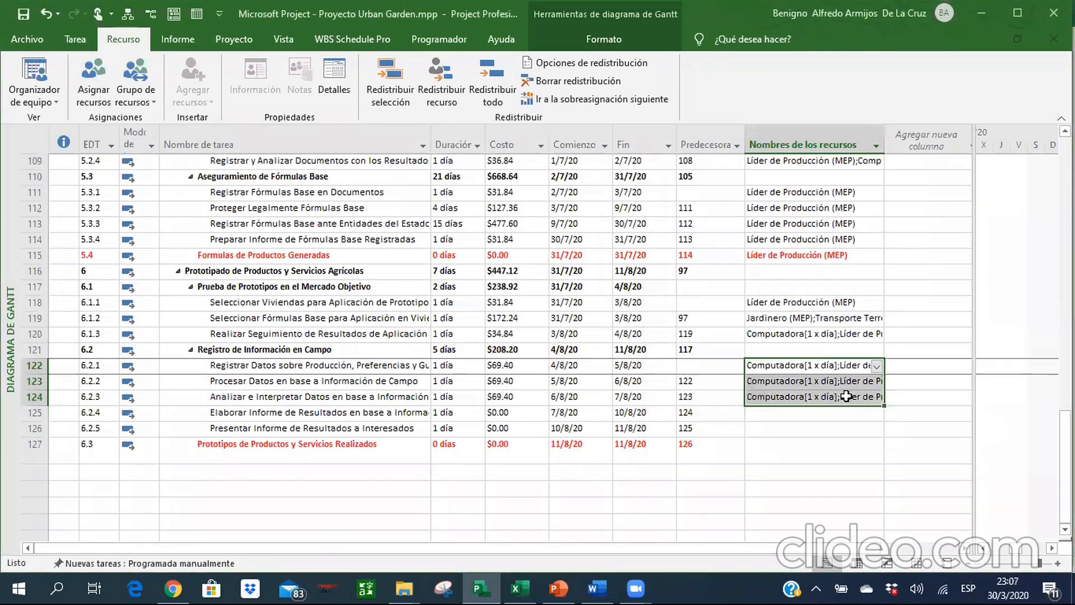
Compare with the Excel workbook and remove Jefe de Operaciones (PM) from tasks 6.2.1 through 6.2.3.
key("alt+Tab")
key("alt+Tab")
left_click(93, 78)
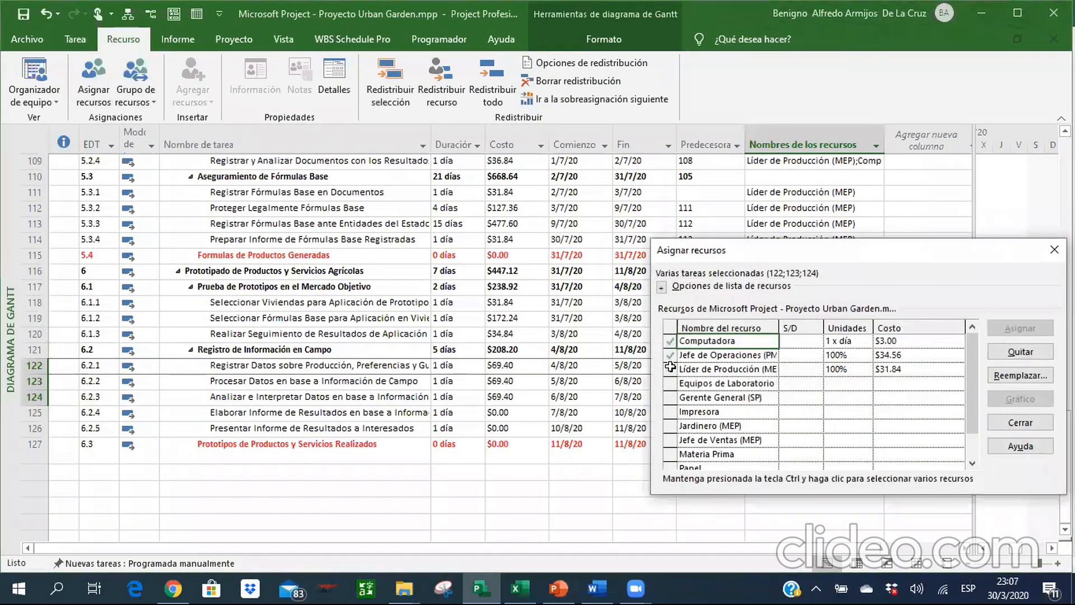
left_click(670, 355)
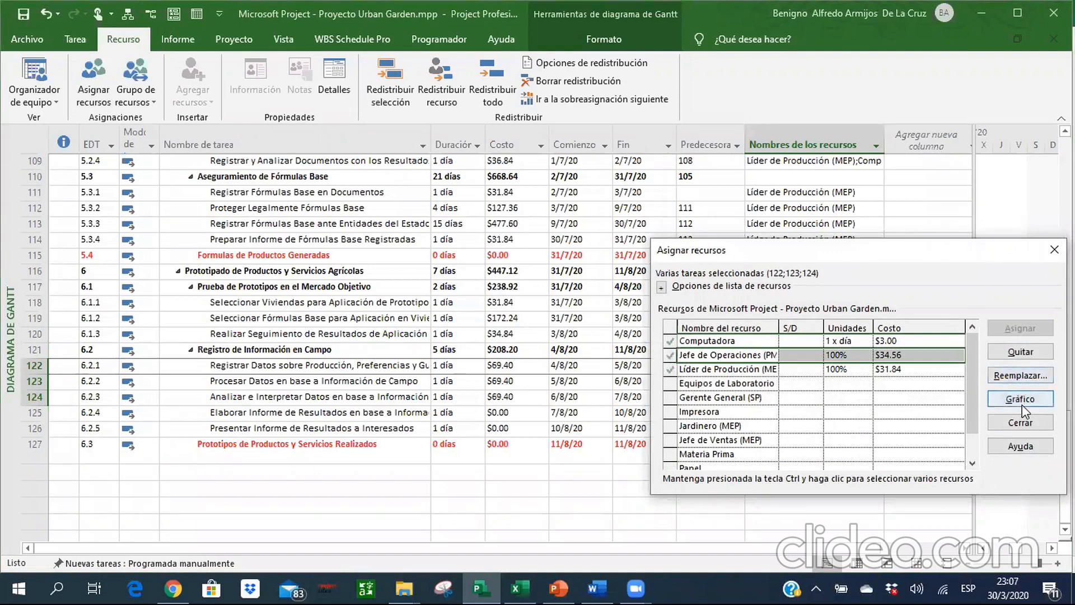
left_click(1019, 353)
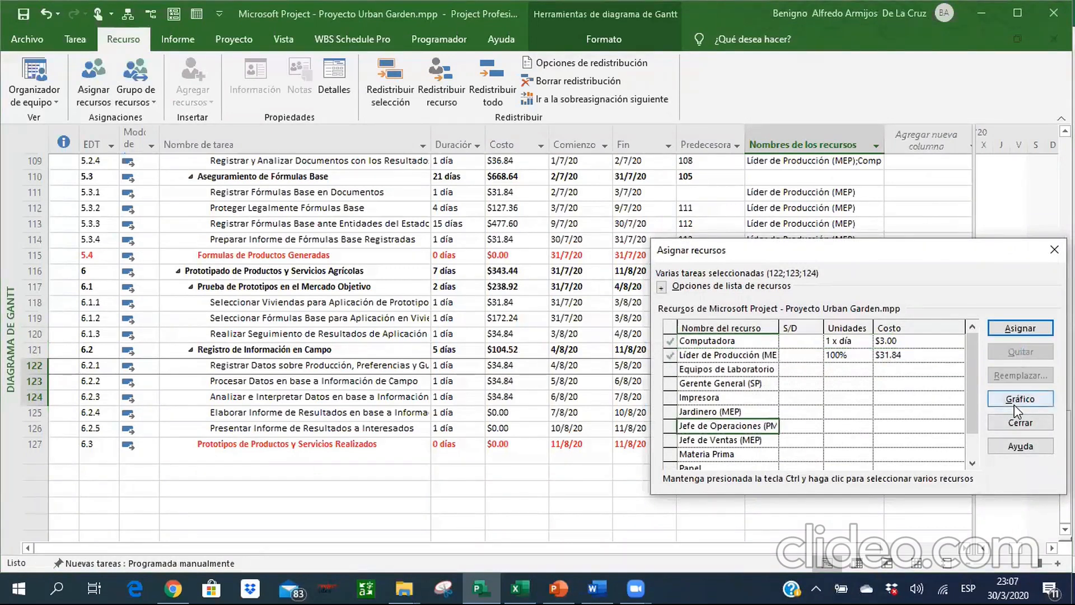
left_click(1018, 424)
Check the Excel workbook and assign Computadora, Impresora, Líder de Producción (MEP) and Papel to task 6.2.4.
key("alt+Tab")
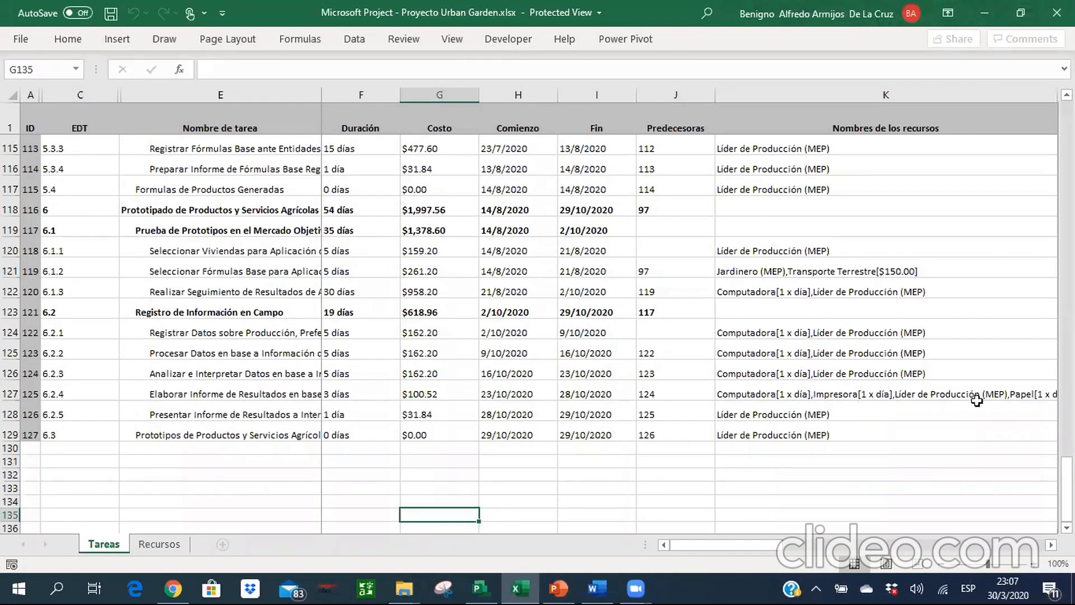
key("alt+Tab")
left_click(848, 417)
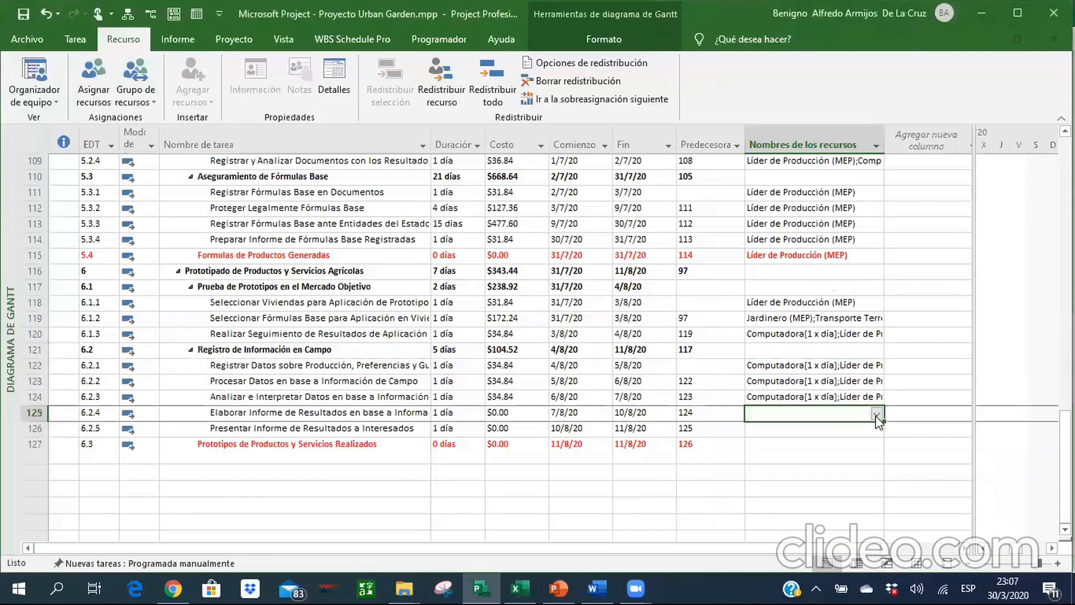
left_click(877, 415)
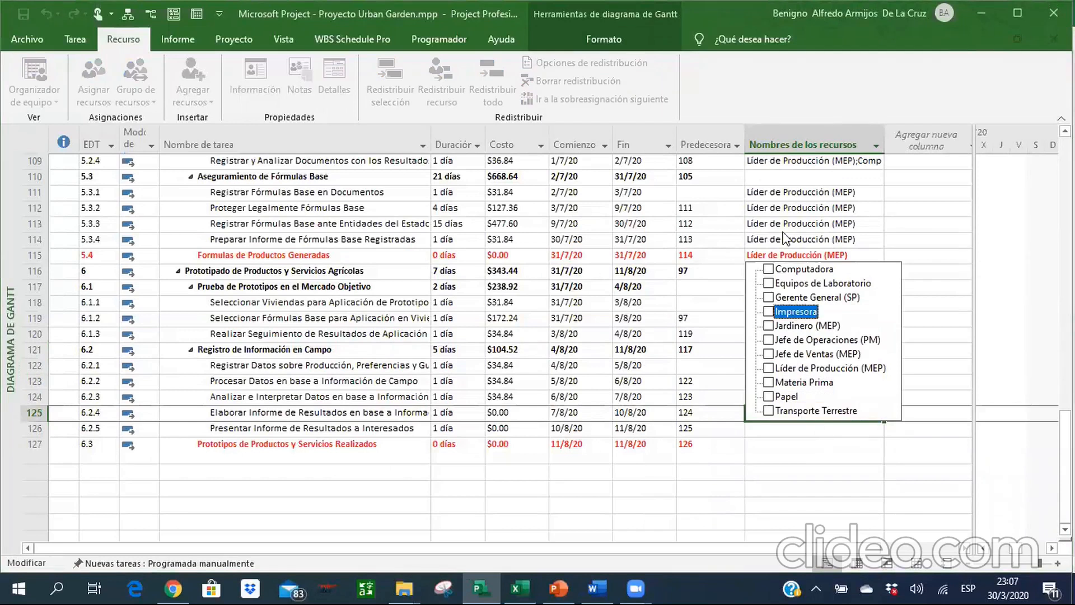
left_click(769, 270)
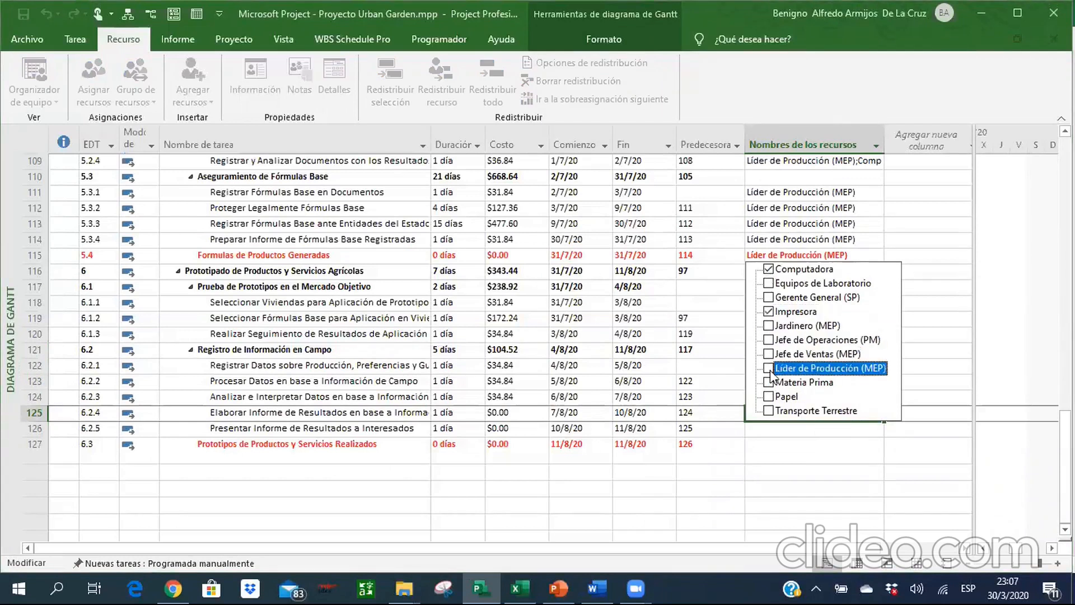
key("Return")
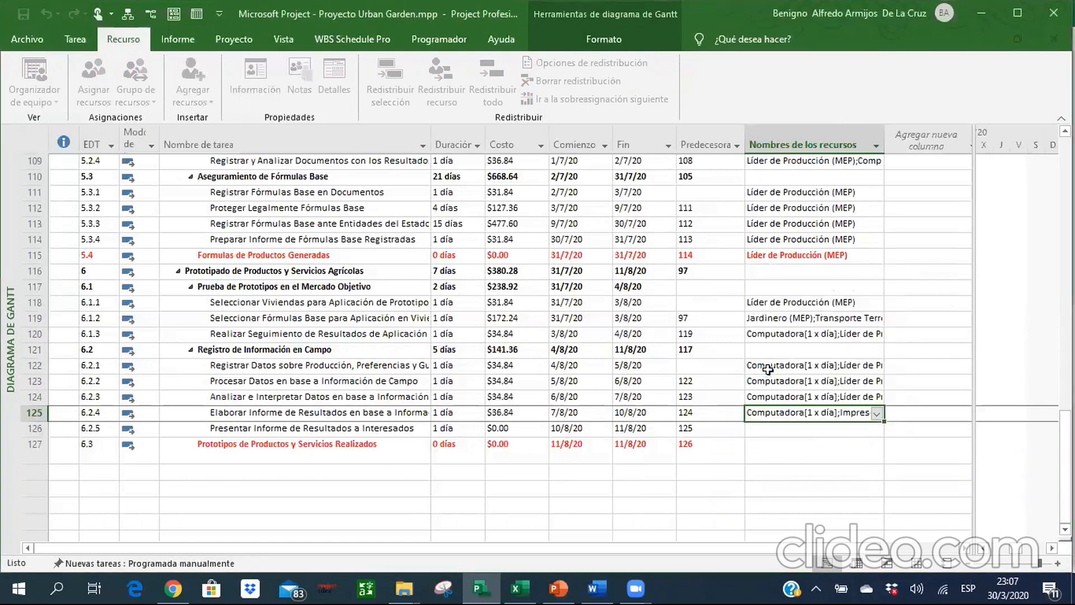
Check the Excel workbook and assign Líder de Producción (MEP) to task 6.2.5 and milestone 6.3.
key("alt+Tab")
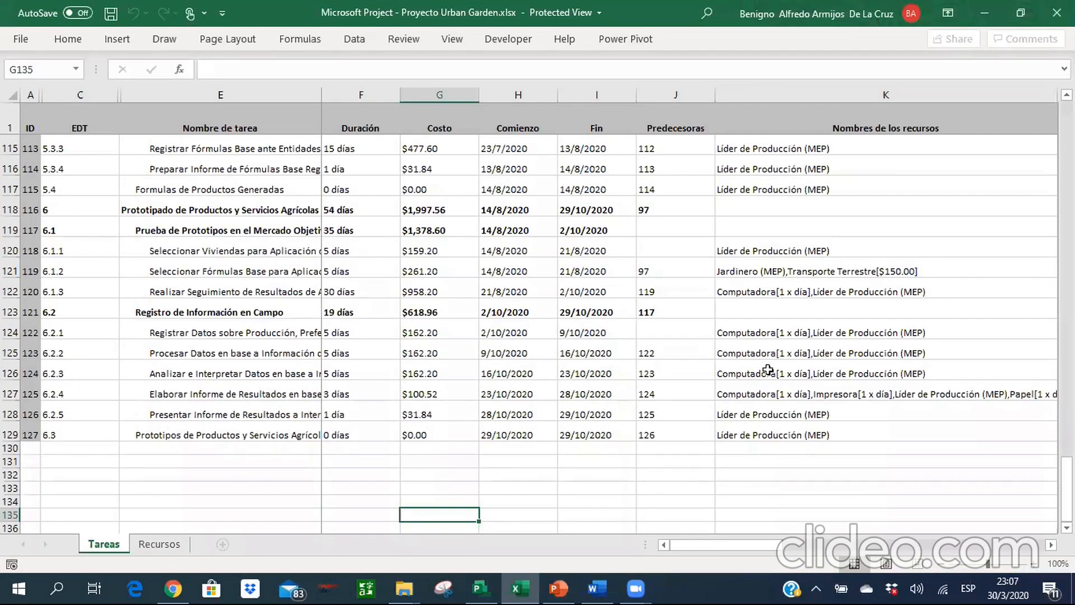
key("alt+Tab")
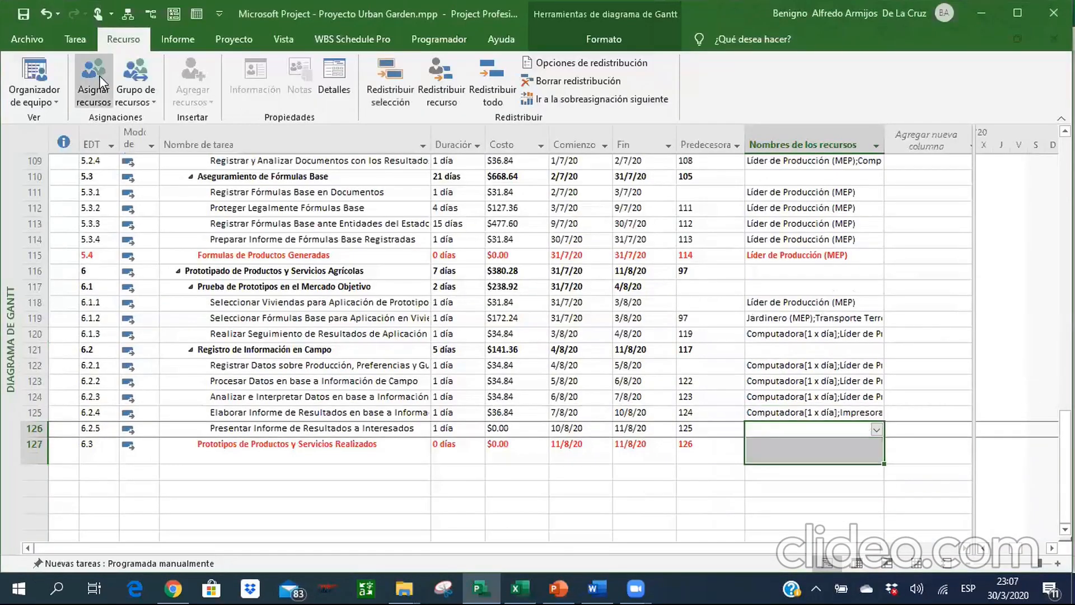
left_click(99, 76)
left_click(701, 442)
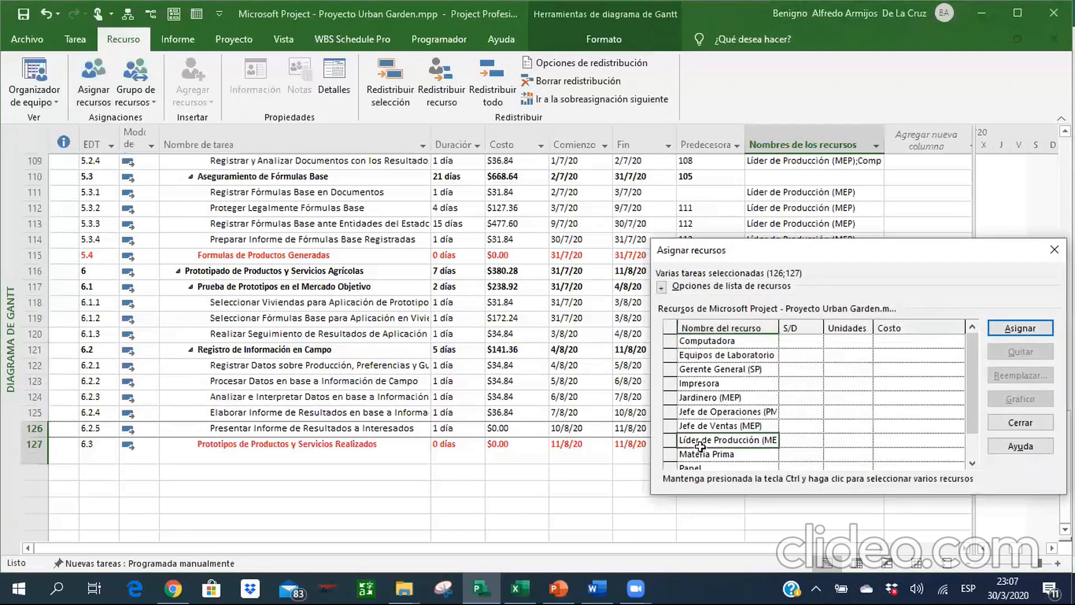
left_click(1021, 329)
left_click(1021, 422)
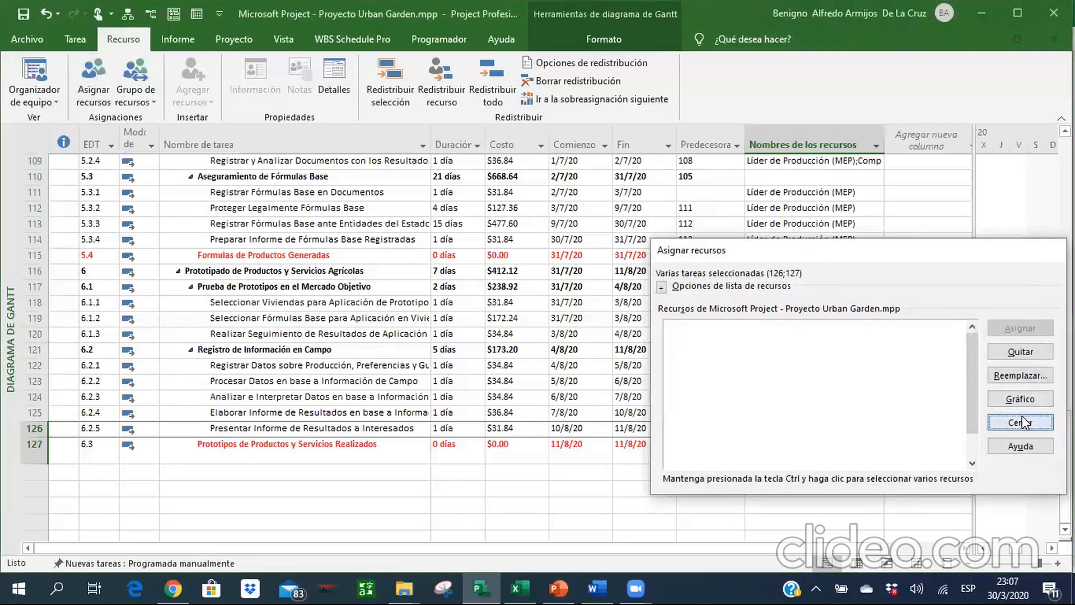
Set the durations of tasks 6.1.1 and 6.1.2 to 5 days each and of task 6.1.3 to 30 days.
left_click(795, 384)
key("Down")
key("Up")
key("Left")
key("Left")
key("Up")
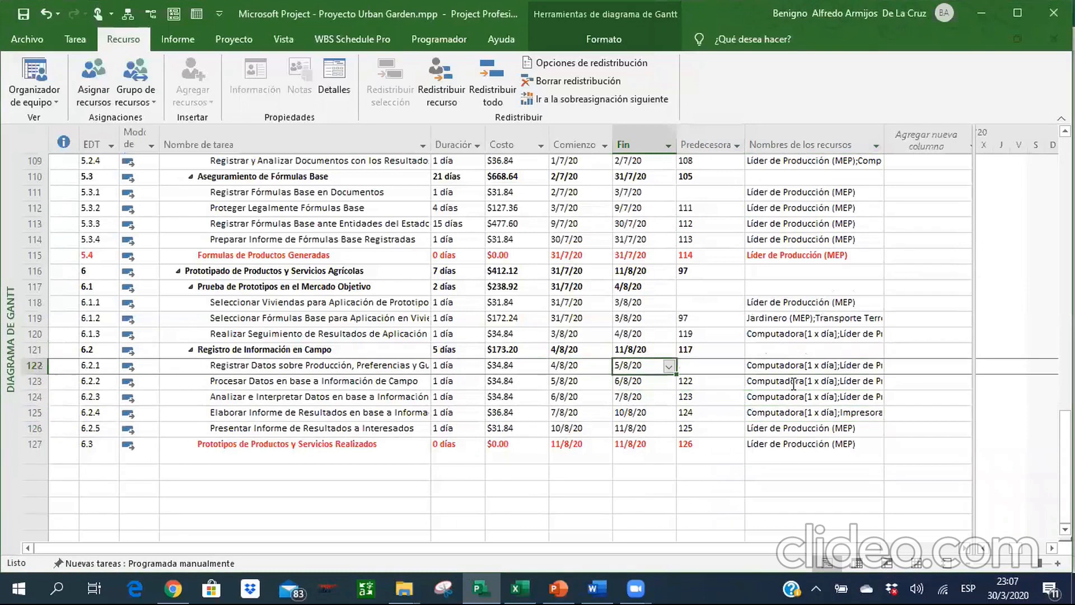
key("Left")
key("Left")
key("Left")
key("Up")
key("Up")
key("Up")
key("Up")
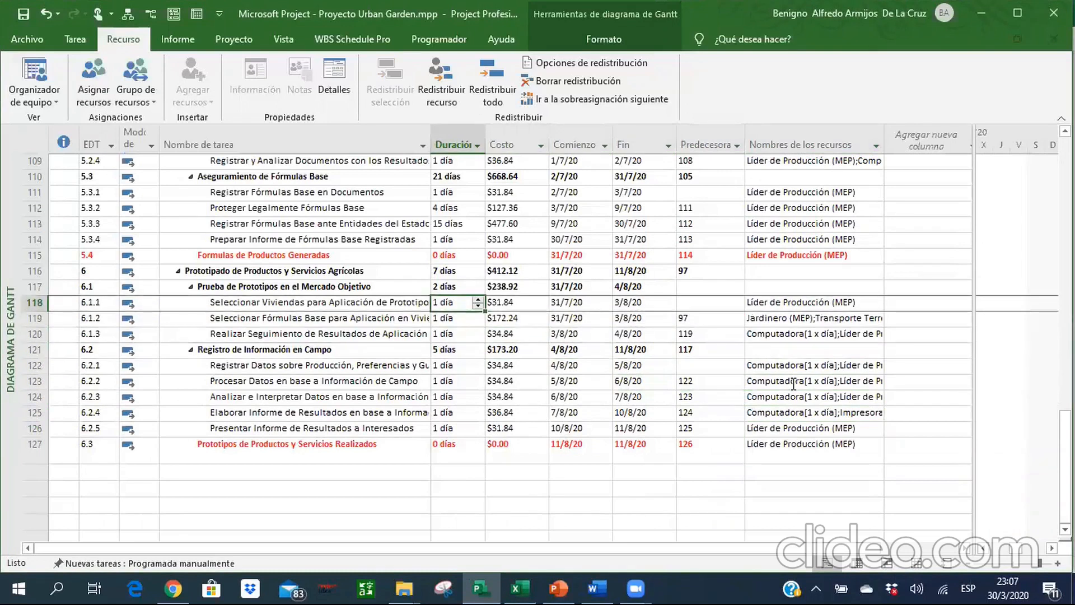
type("5")
key("Return")
type("5")
key("Return")
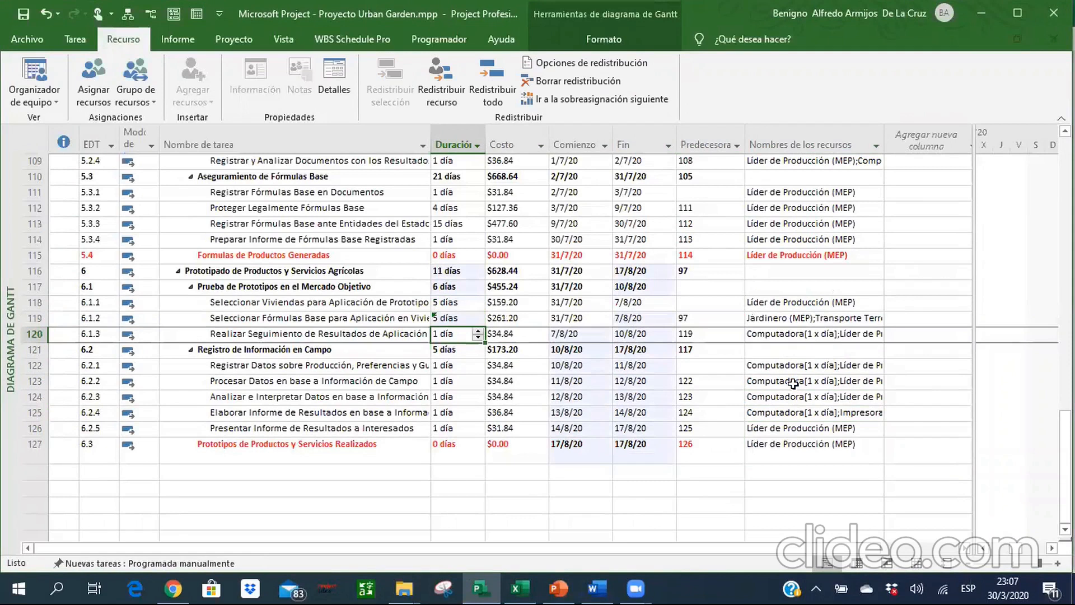
type("30")
key("Return")
Set the durations of tasks 6.2.1, 6.2.2 and 6.2.3 to 5 days each and of task 6.2.4 to 3 days.
key("Down")
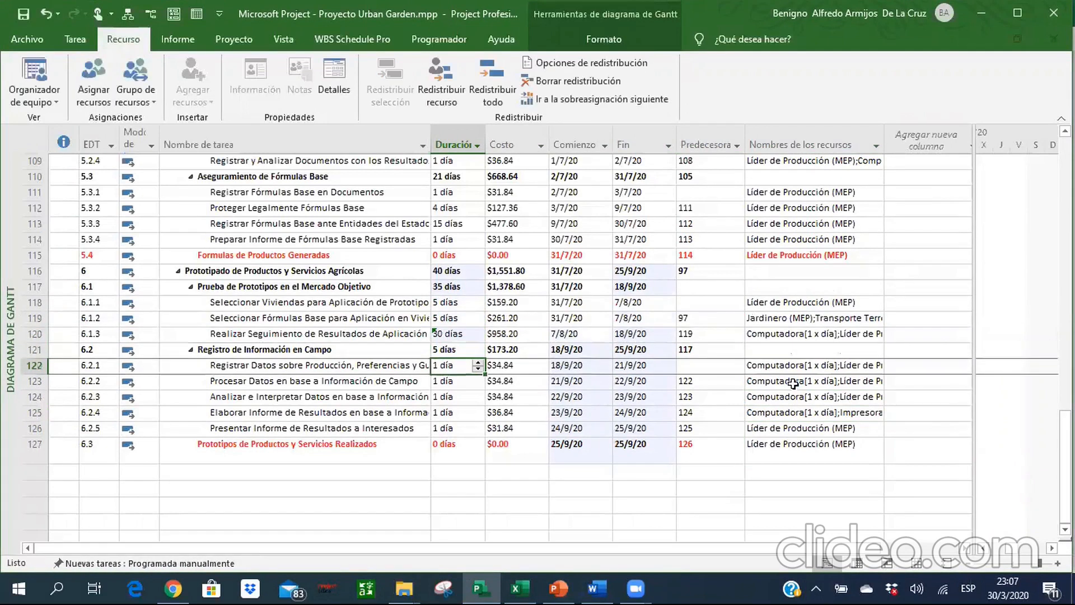
type("5")
key("Return")
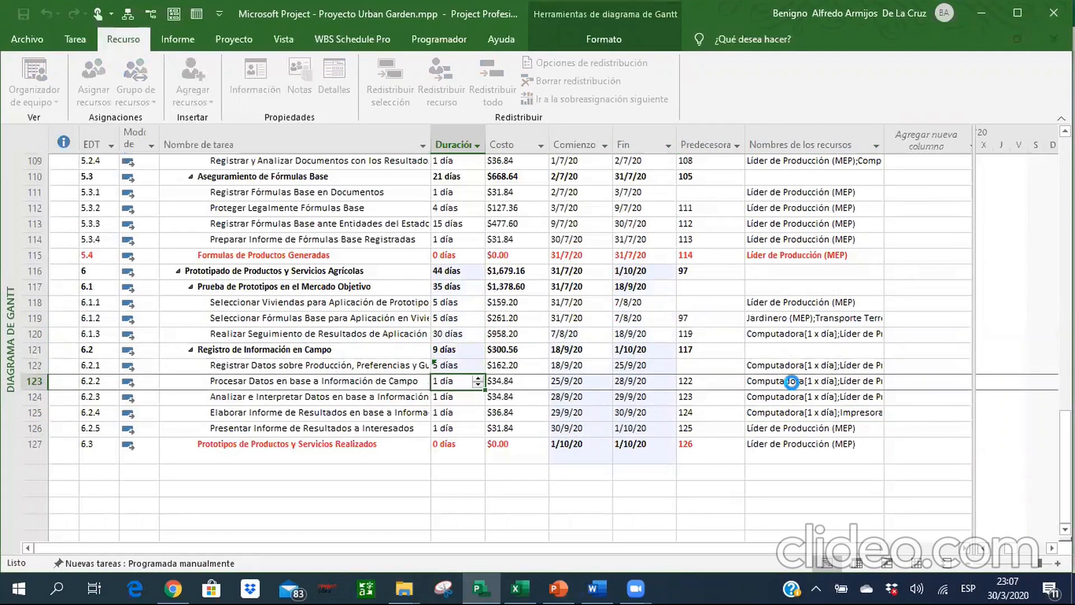
type("5")
key("Return")
type("5")
key("Return")
type("3")
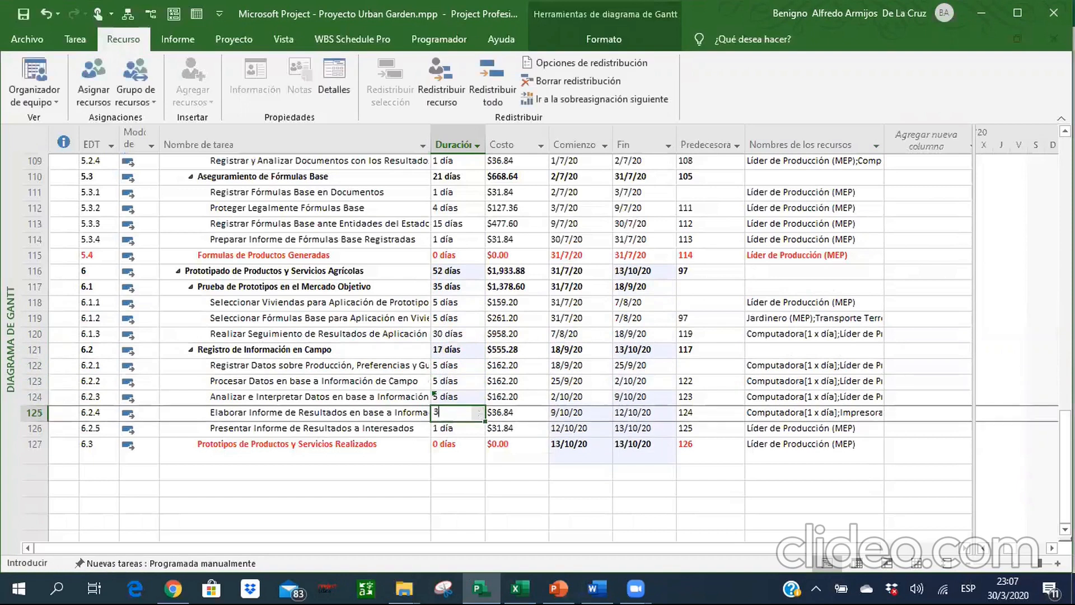
key("Return")
key("Return")
Review the durations and costs of the summary tasks and subtasks under phase 6, Prototipado de Productos y Servicios Agrícolas.
key("Up")
key("Up")
key("Up")
key("Up")
key("Up")
key("Up")
key("Up")
key("Up")
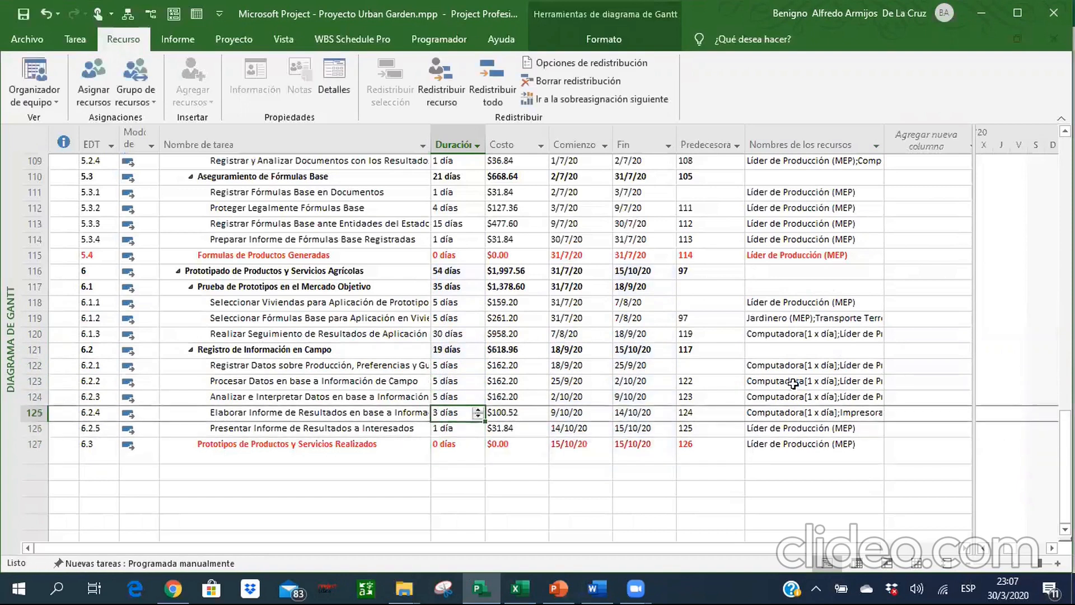
key("Up")
key("Up")
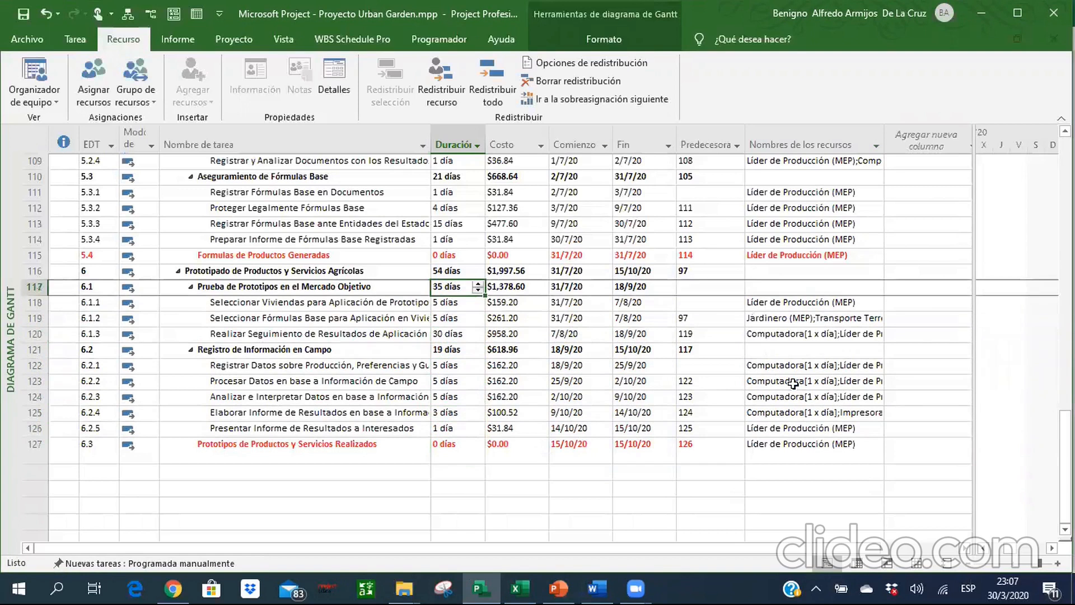
key("Up")
key("Right")
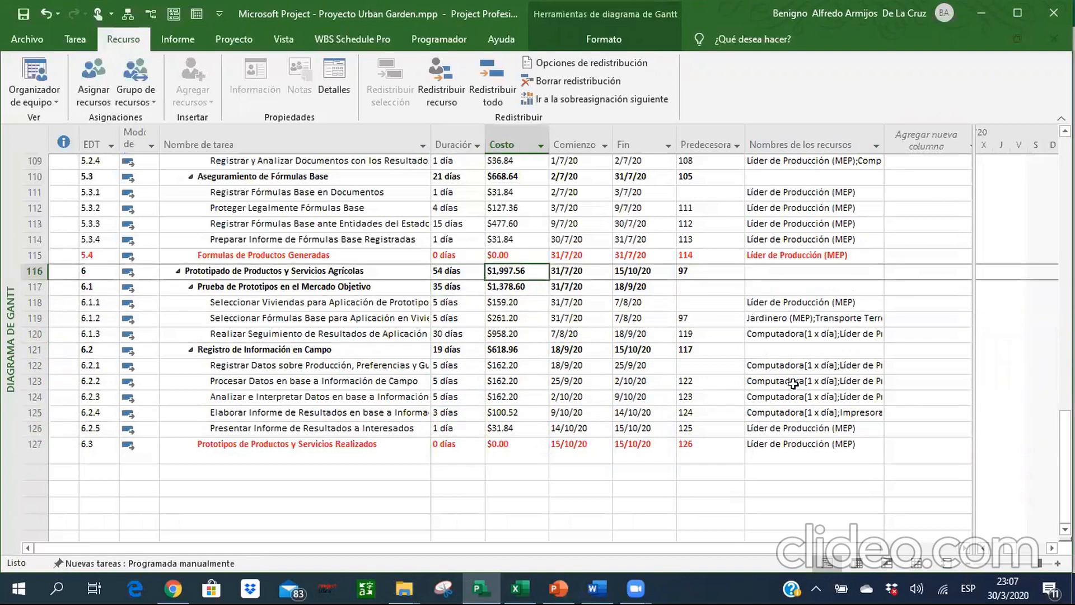
key("Down")
key("Down")
key("Down")
key("Down")
key("Down")
key("Down")
Remove the yellow background from Cierre del Proyecto (1.4) and its subtasks 1.4.1 through 1.4.4, across all columns through resource names.
key("Up")
key("Up")
key("Up")
key("Up")
key("Up")
key("Up")
key("Up")
key("Up")
key("Up")
key("Up")
key("Up")
key("Up")
key("Up")
key("Up")
key("Up")
key("Up")
key("Up")
key("Up")
key("Up")
key("Up")
key("Up")
key("Up")
key("Up")
key("Up")
key("Up")
key("Up")
key("Up")
key("Up")
key("Up")
key("Up")
key("Up")
key("Up")
key("Up")
key("Up")
key("Up")
key("Up")
key("Up")
key("Up")
key("Up")
key("Up")
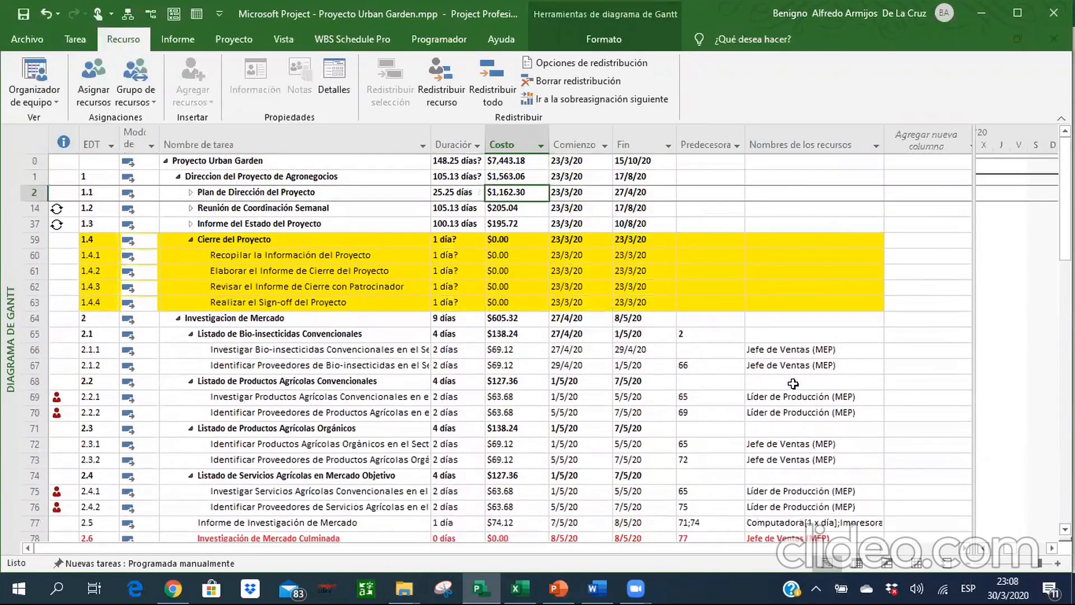
key("Down")
key("Down")
key("Down")
key("Left")
key("Left")
key("Left")
key("Left")
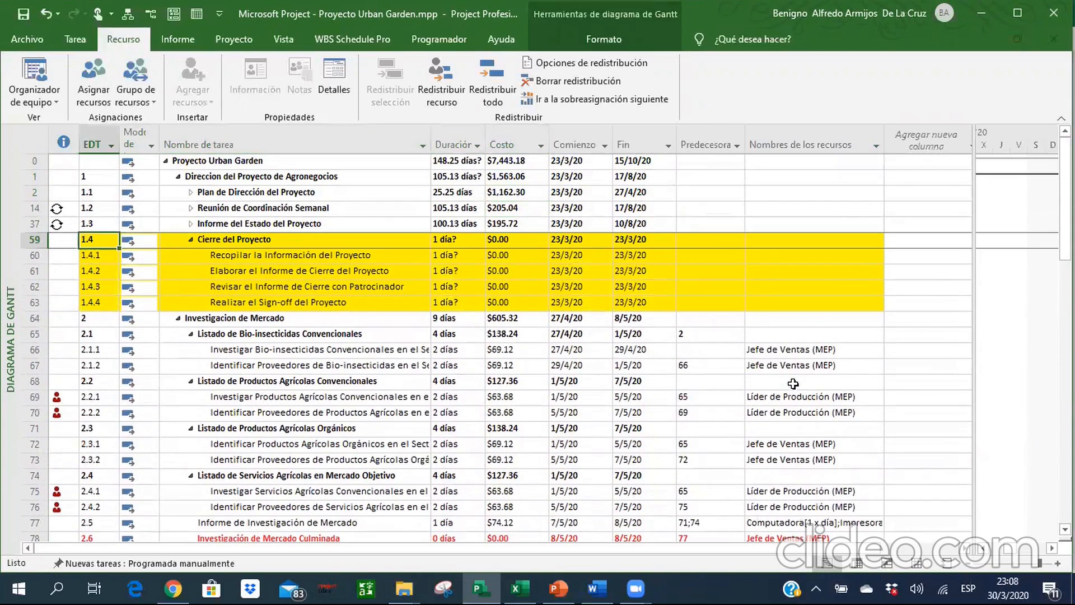
key("shift+Down")
key("shift+Down")
key("shift+Down")
key("shift+Down")
key("shift+Right")
key("shift+Right")
key("shift+Right")
key("shift+Right")
key("shift+Right")
key("shift+Right")
key("shift+Right")
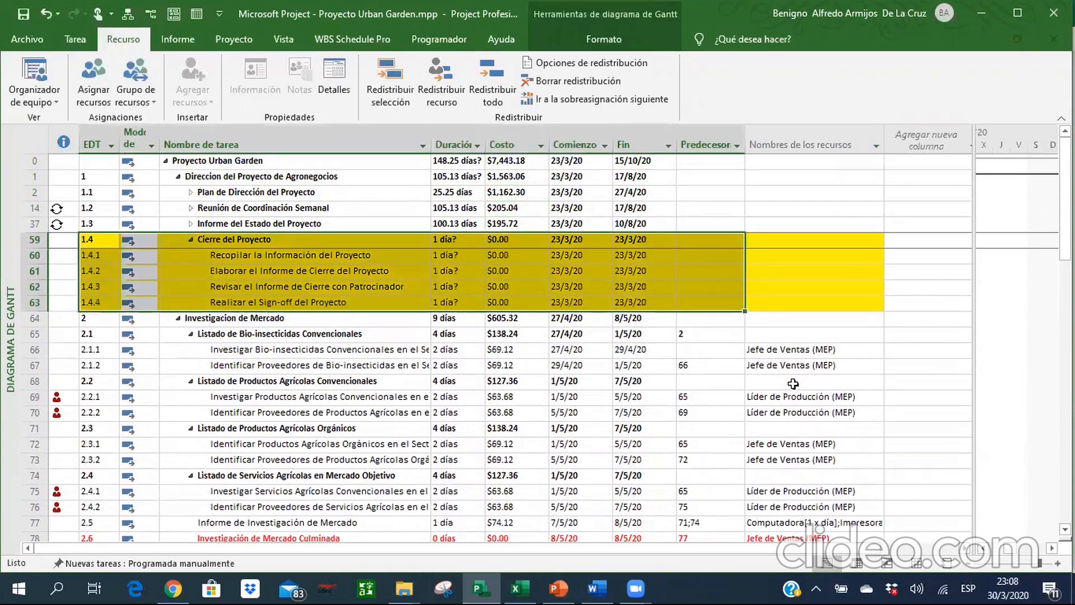
key("shift+Right")
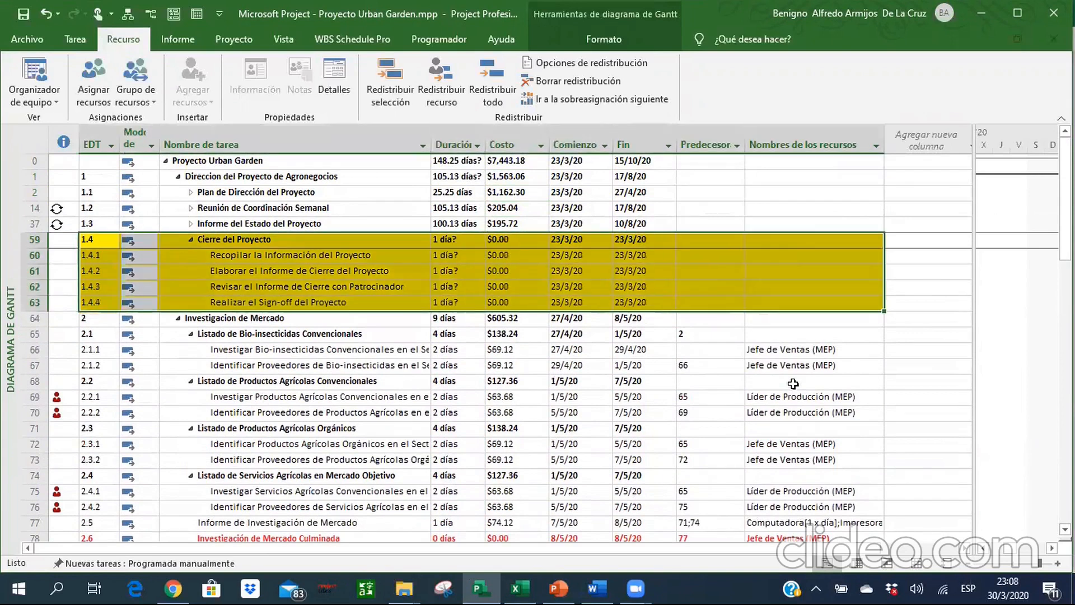
left_click(69, 35)
left_click(218, 92)
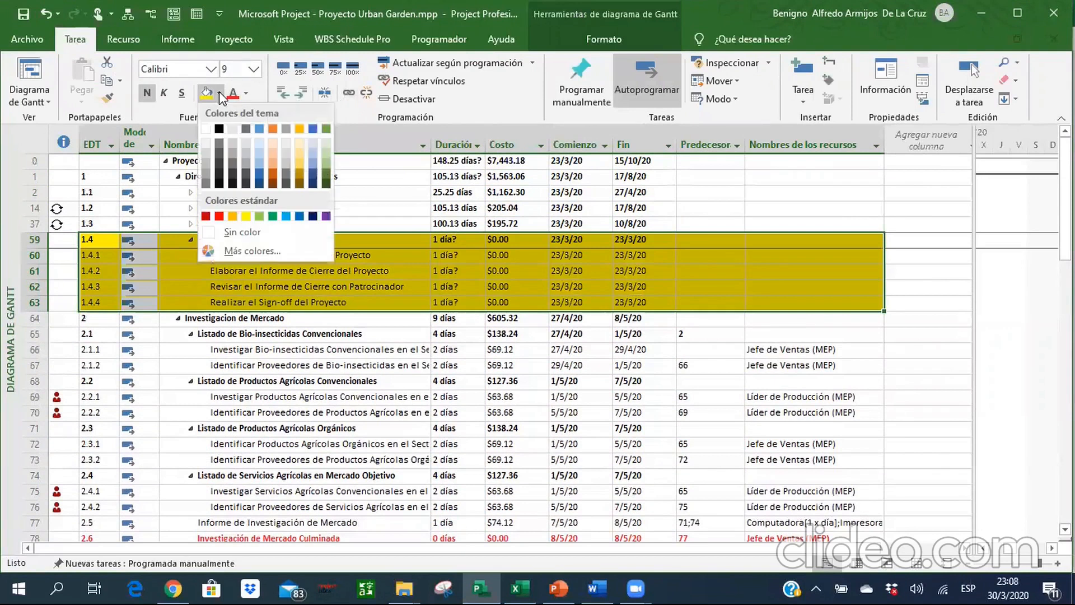
left_click(268, 231)
left_click(269, 240)
key("Down")
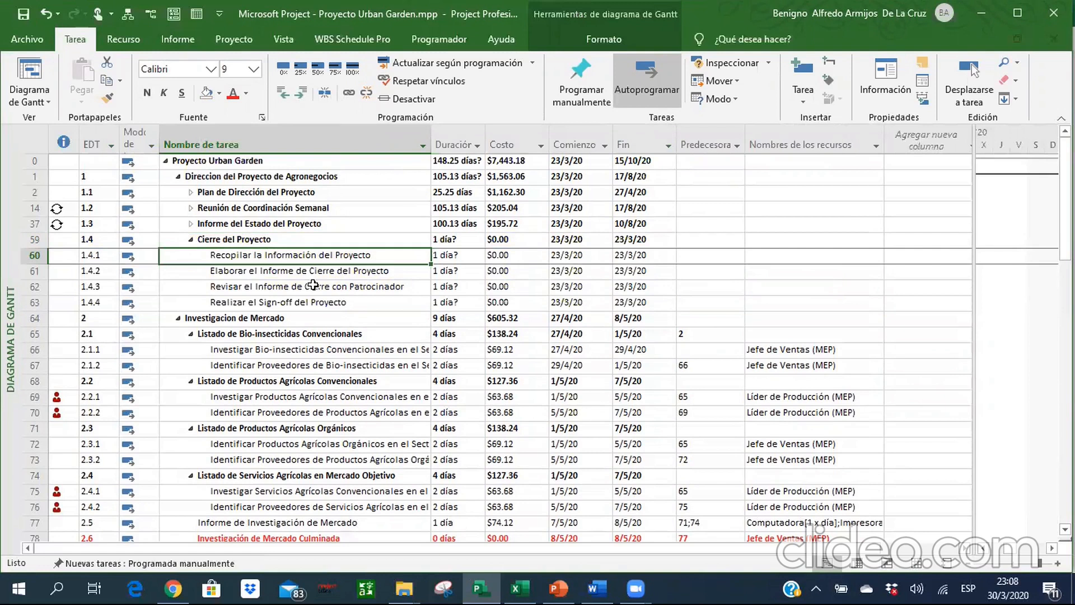
Look up the row ID of phase 6, Prototipado de Productos y Servicios Agrícolas, near the end of the task list.
key("Up")
key("Right")
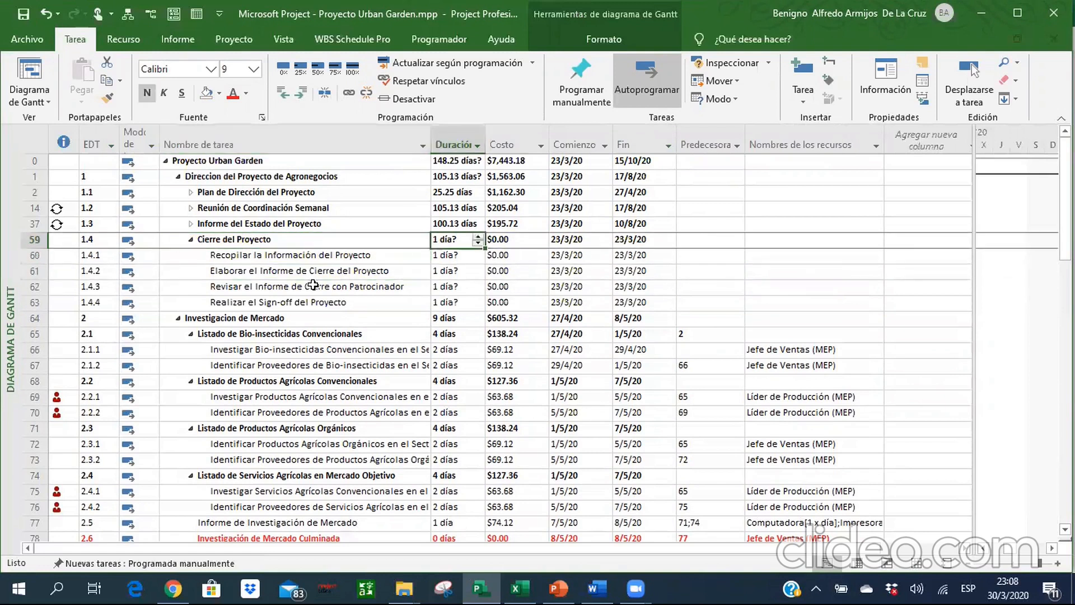
key("Left")
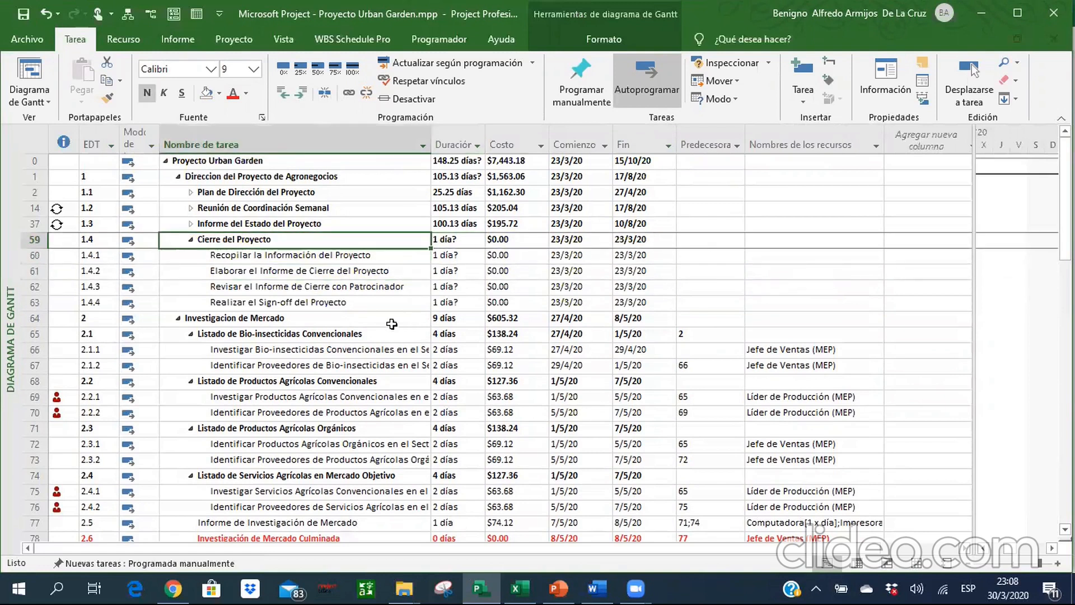
key("ctrl+Down")
key("Up")
key("Up")
key("Up")
key("Up")
key("Up")
key("Up")
key("Up")
key("Up")
key("Up")
key("Up")
key("Up")
key("Up")
key("Up")
key("Up")
key("Up")
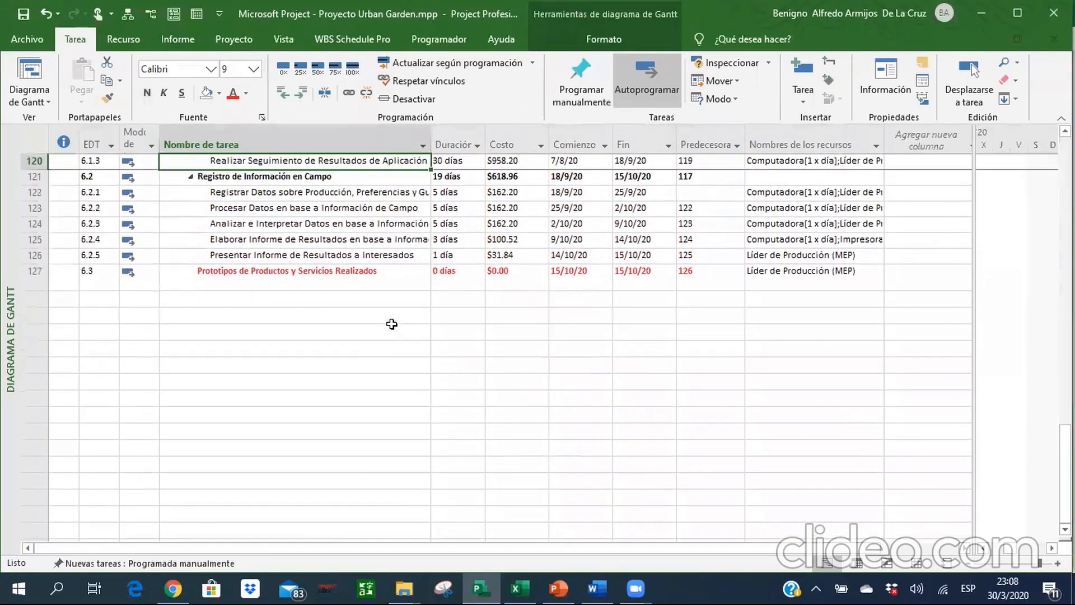
key("Down")
key("Down")
key("Down")
key("Down")
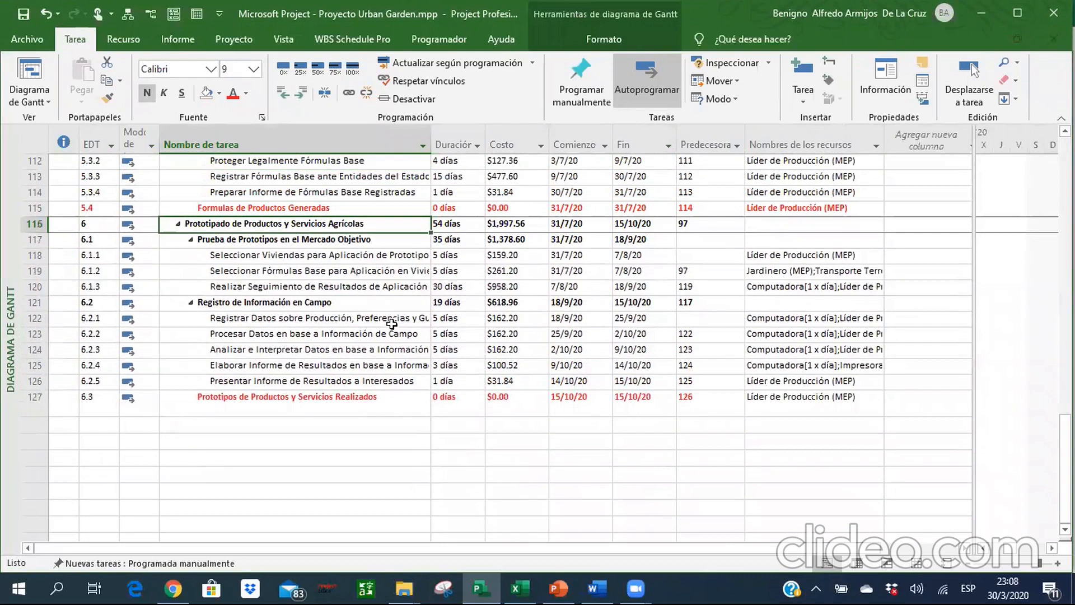
key("Up")
key("Down")
Set task 116 as the predecessor of the summary task Cierre del Proyecto (1.4).
key("ctrl+Up")
key("Down")
key("Down")
key("Down")
key("Down")
key("Down")
key("Right")
key("Right")
key("Right")
key("Right")
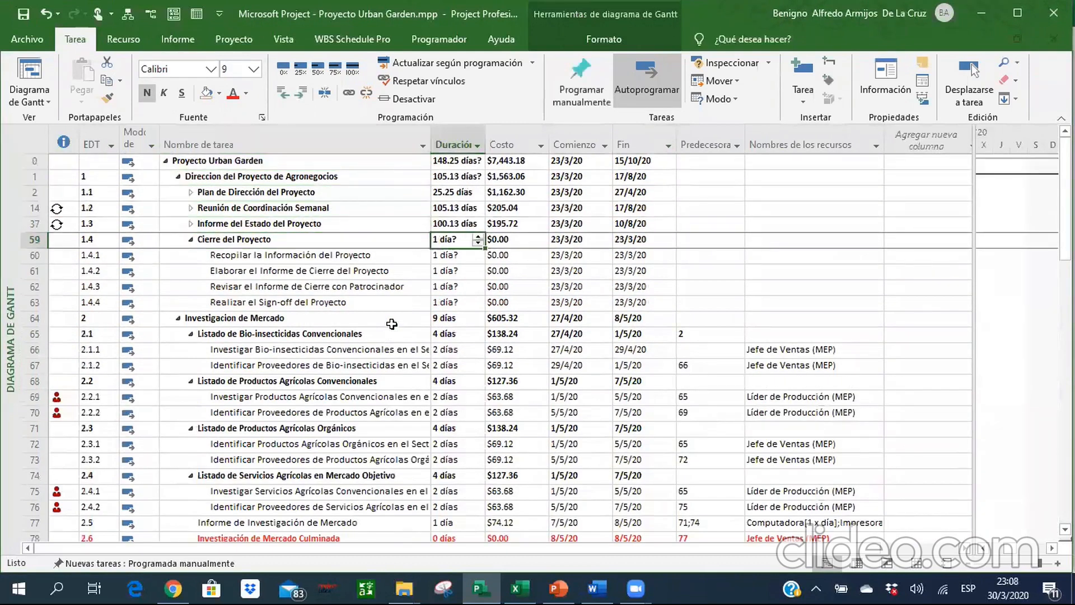
key("Right")
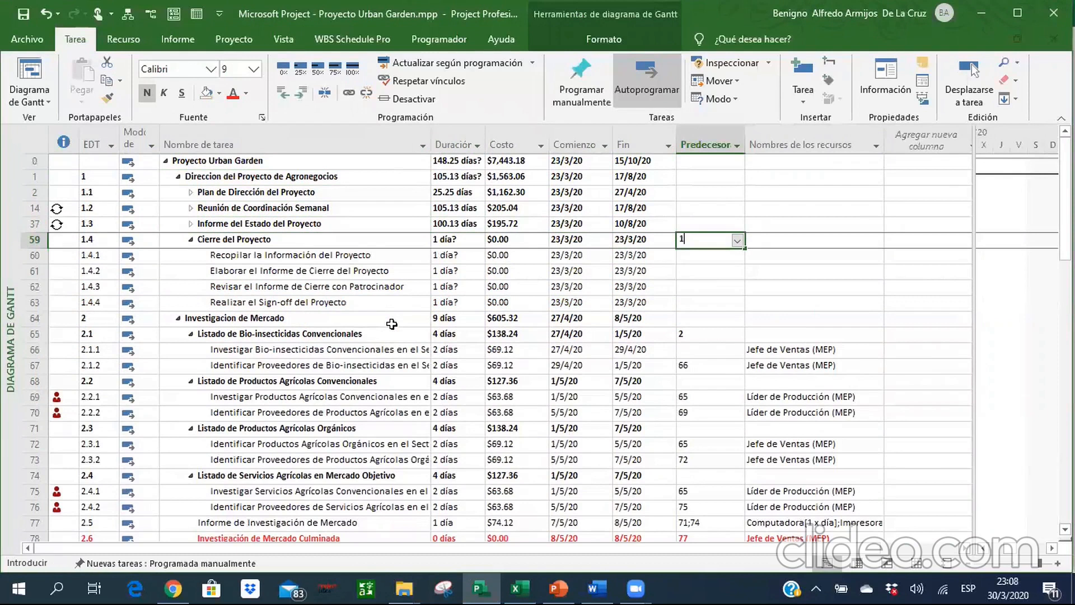
type("116")
key("Return")
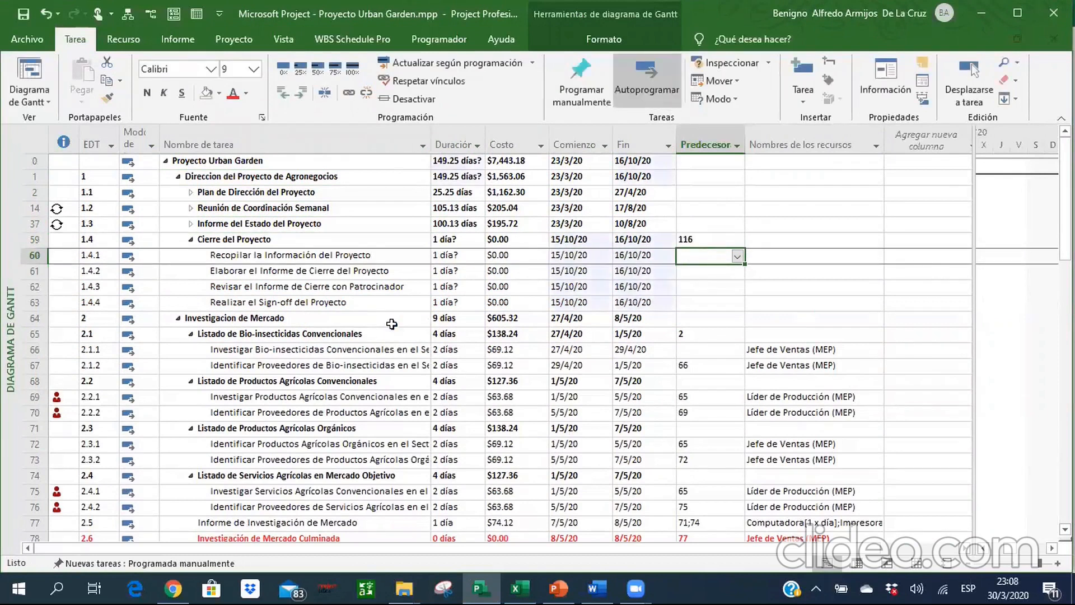
Link the closure subtasks in sequence by setting predecessors 60 for 1.4.2, 61 for 1.4.3 and 62 for 1.4.4.
key("Down")
type("60")
key("Return")
type("61")
key("Return")
type("62")
key("Return")
key("Up")
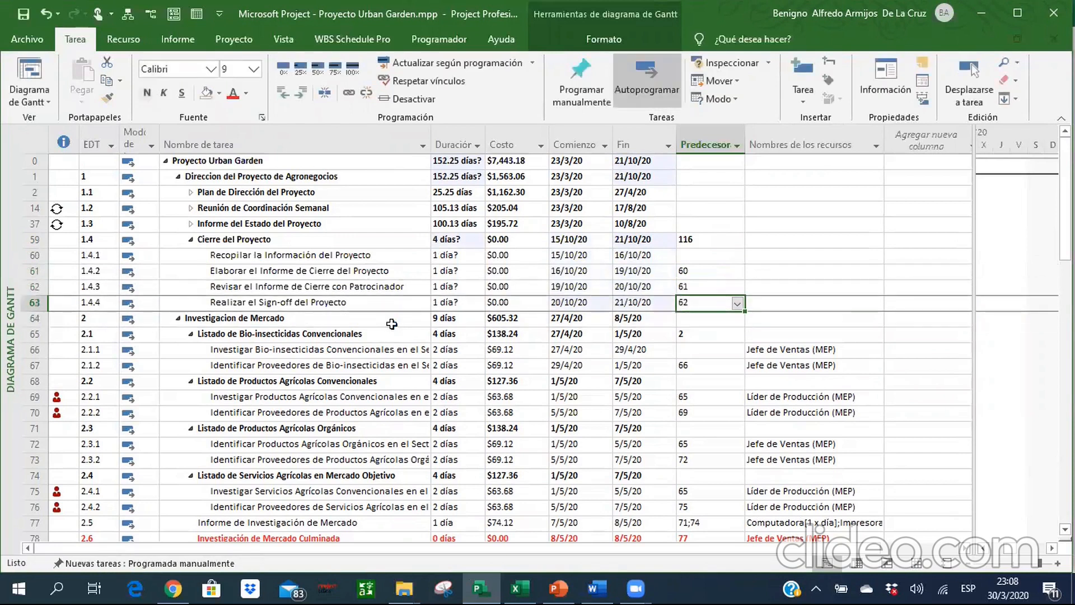
Expand Informe del Estado del Proyecto (1.3) to view its subtasks and collapse it again.
key("Up")
key("Up")
key("Up")
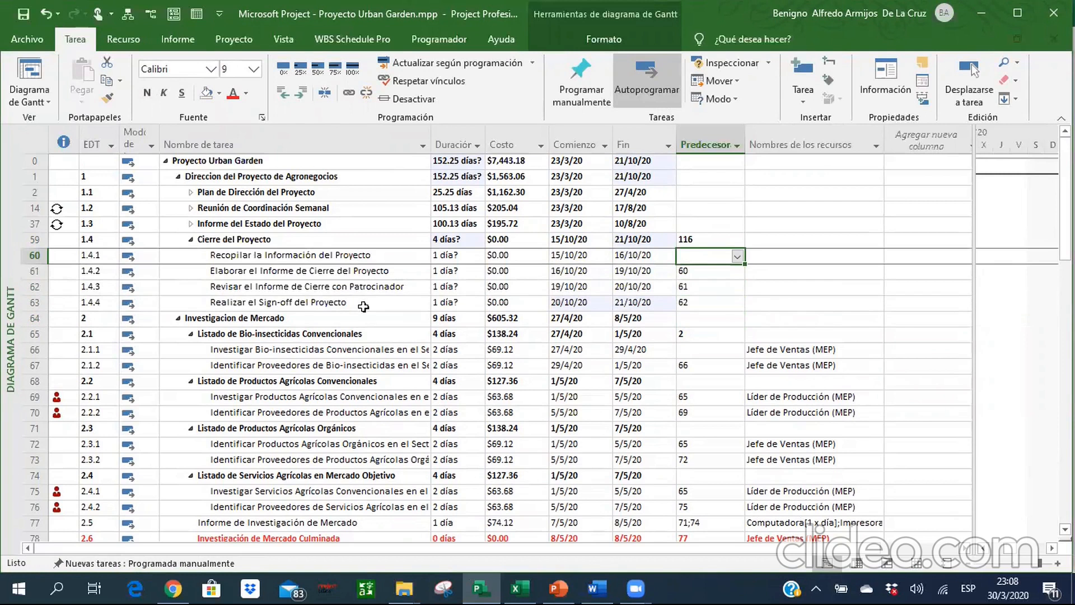
left_click(191, 224)
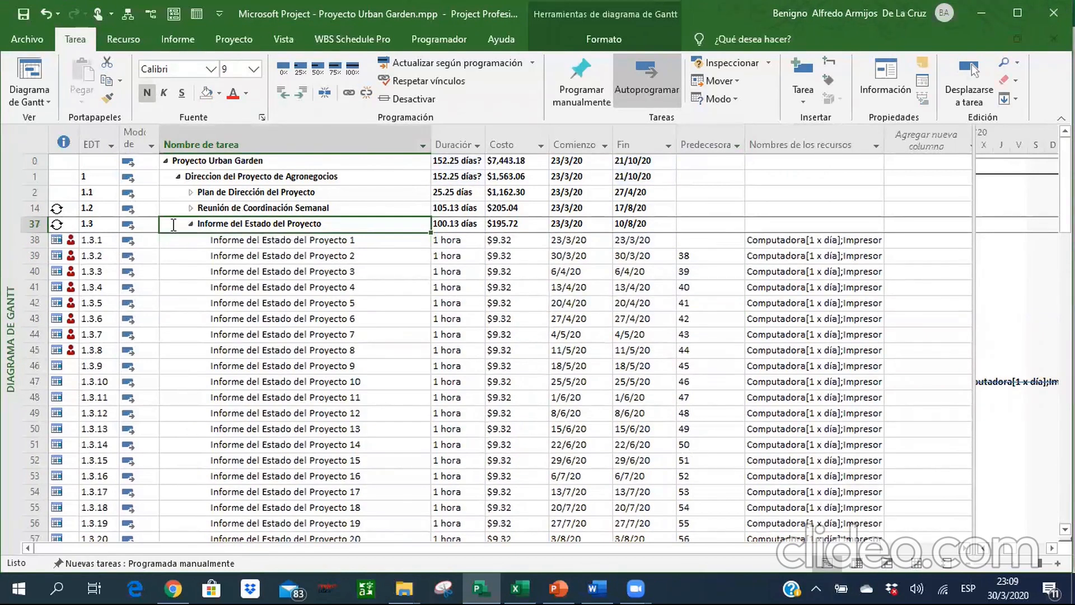
left_click(191, 224)
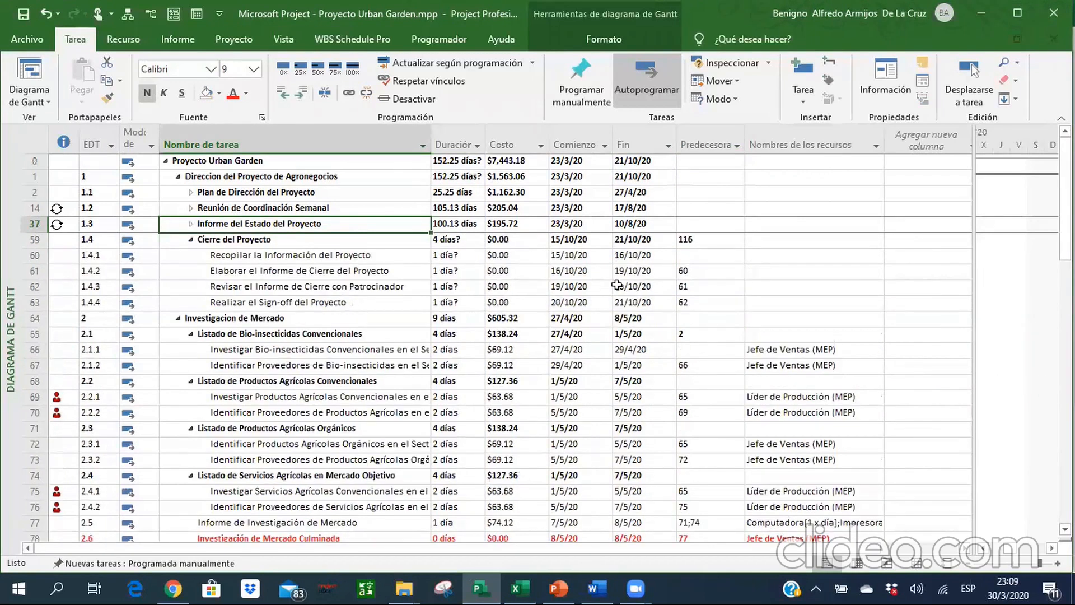
Set the duration of task 1.4.1 to 3 days and of task 1.4.2 to 2 days.
key("Down")
key("Down")
key("Down")
key("Right")
key("Right")
key("Right")
key("Up")
key("Left")
key("Left")
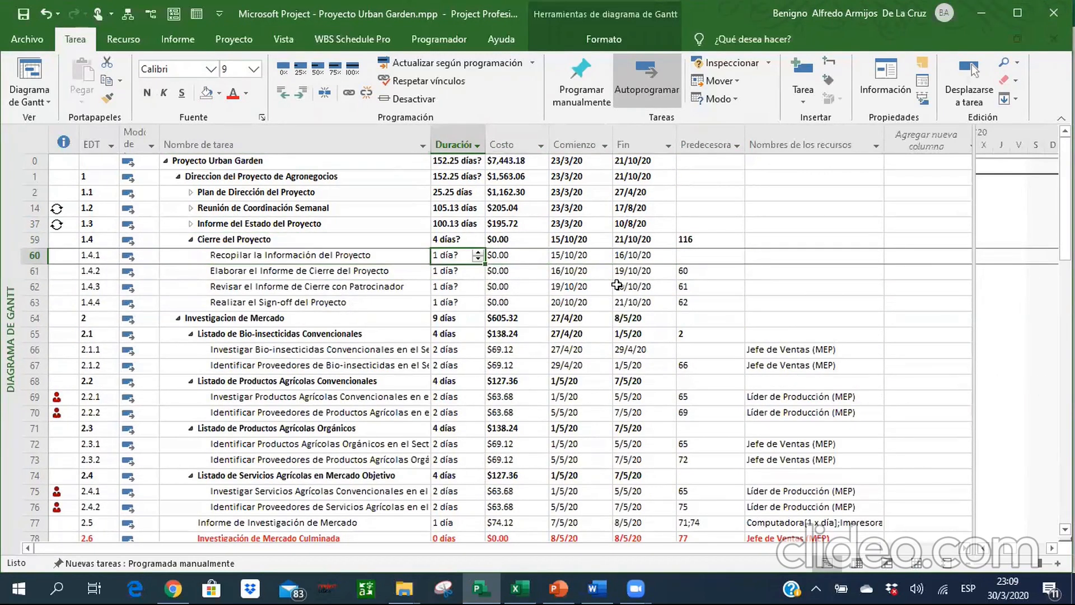
type("3d")
key("Return")
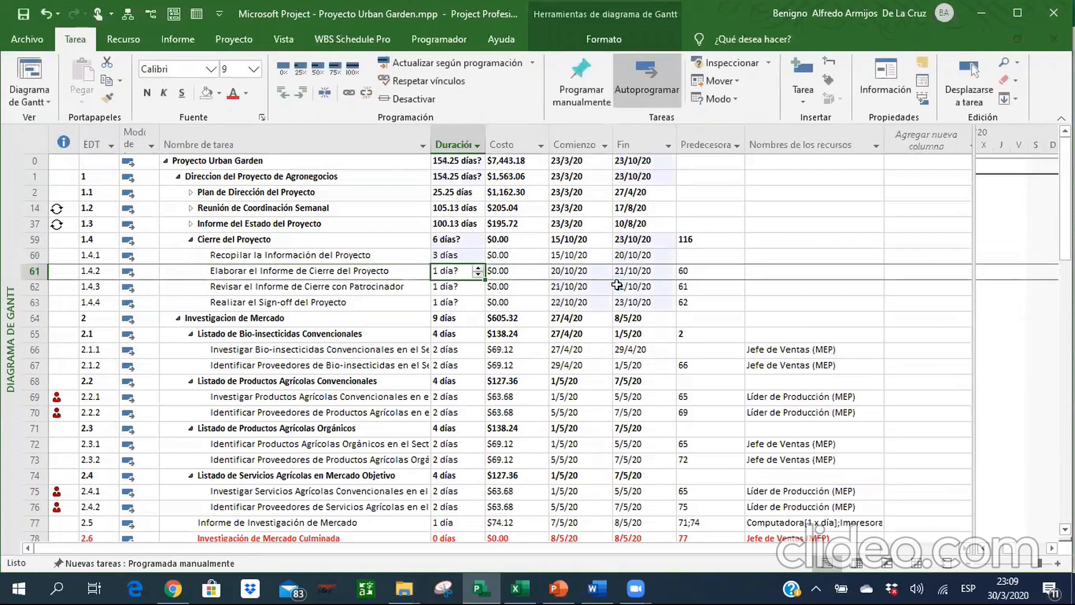
type("2")
key("Return")
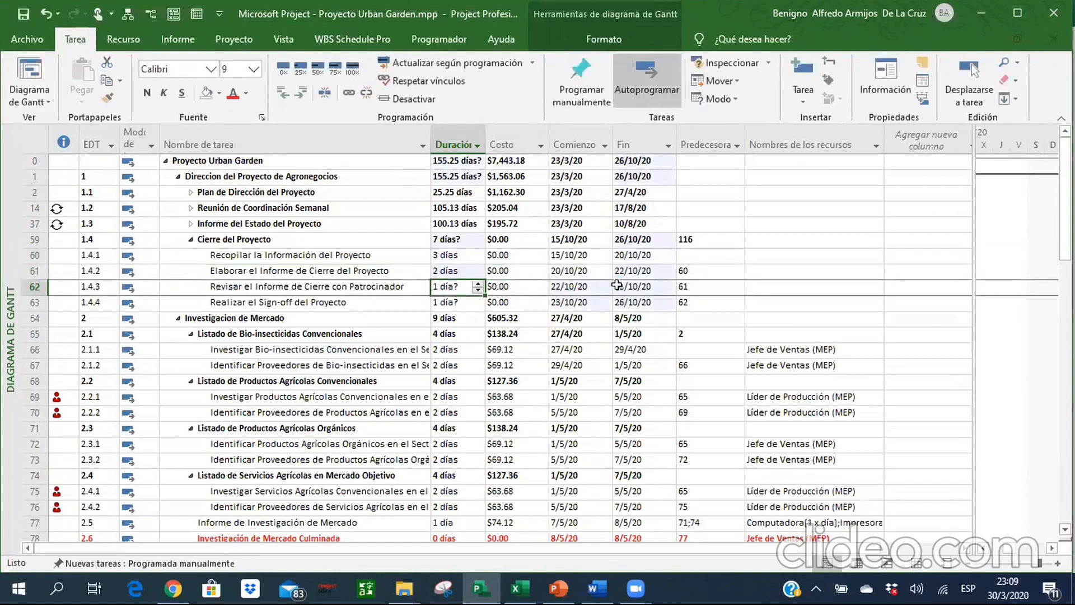
Set the duration of task 1.4.3 to 1 day and of task 1.4.4 to 1 hour.
type("1d")
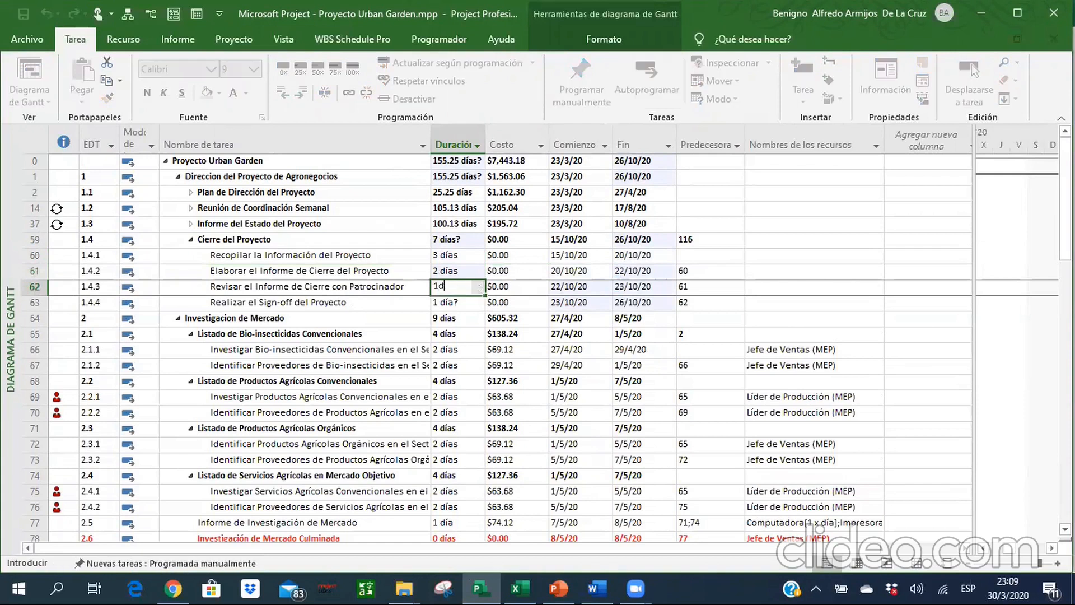
key("Return")
type("1 ")
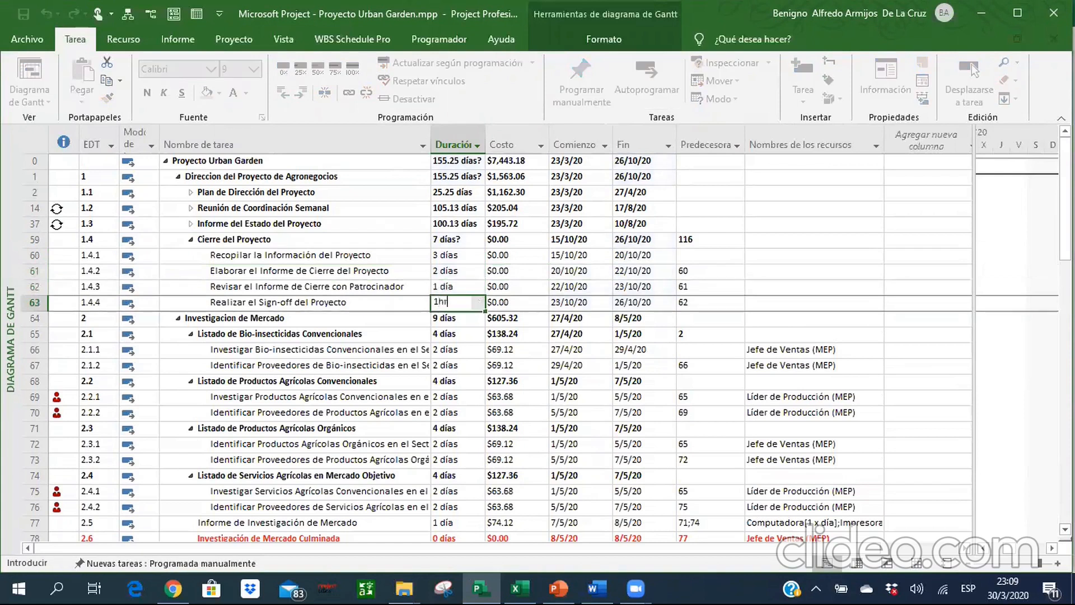
type("hor")
key("Return")
Review the durations and start dates of the subtasks under Cierre del Proyecto.
key("Up")
key("Up")
key("Up")
key("Up")
key("Right")
key("Right")
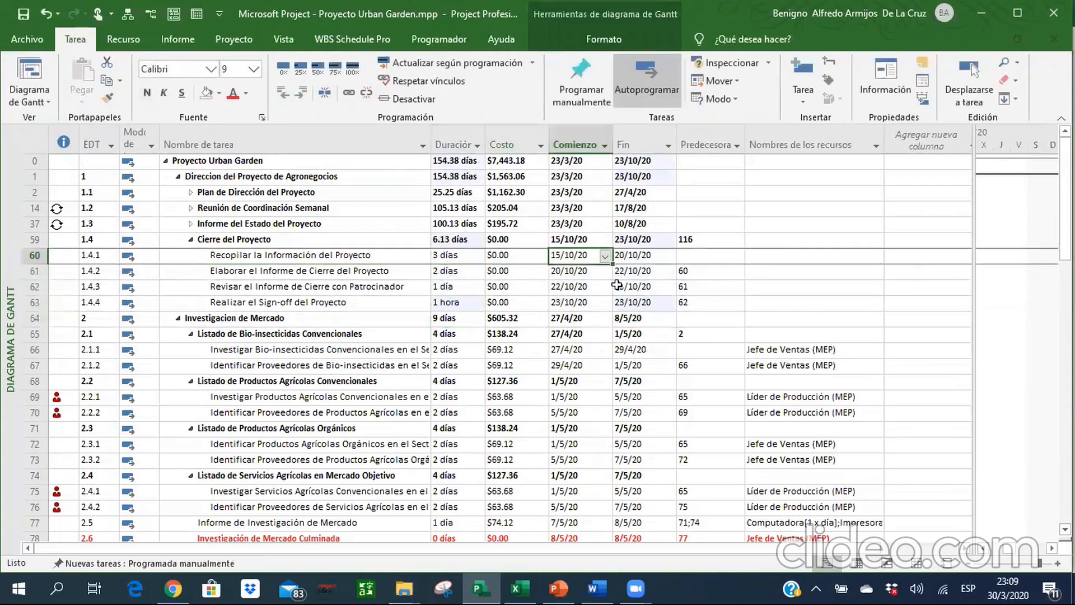
key("Left")
key("Left")
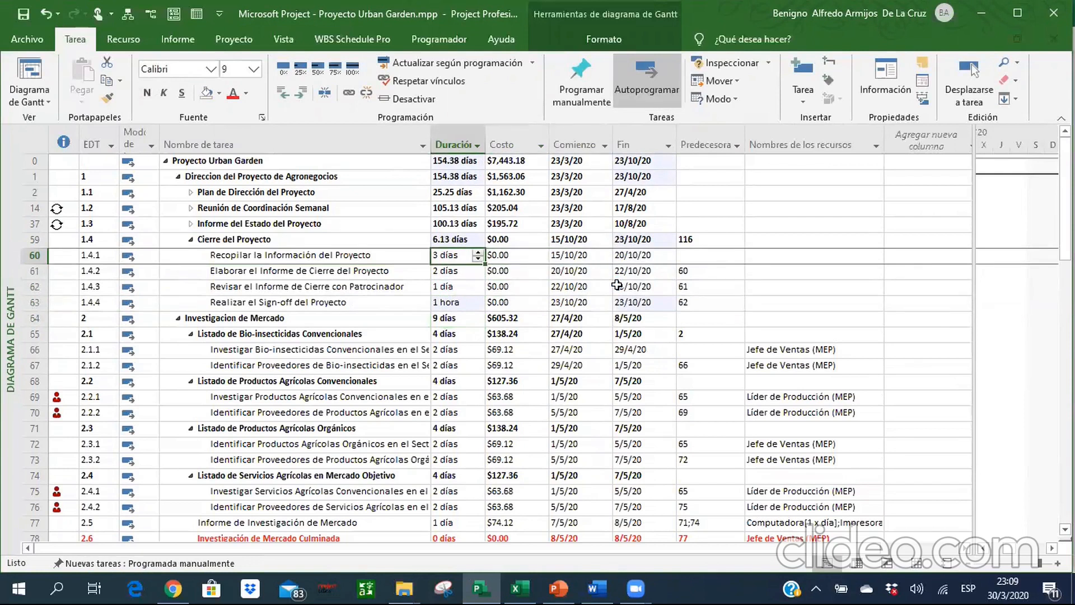
key("Down")
key("Down")
key("Up")
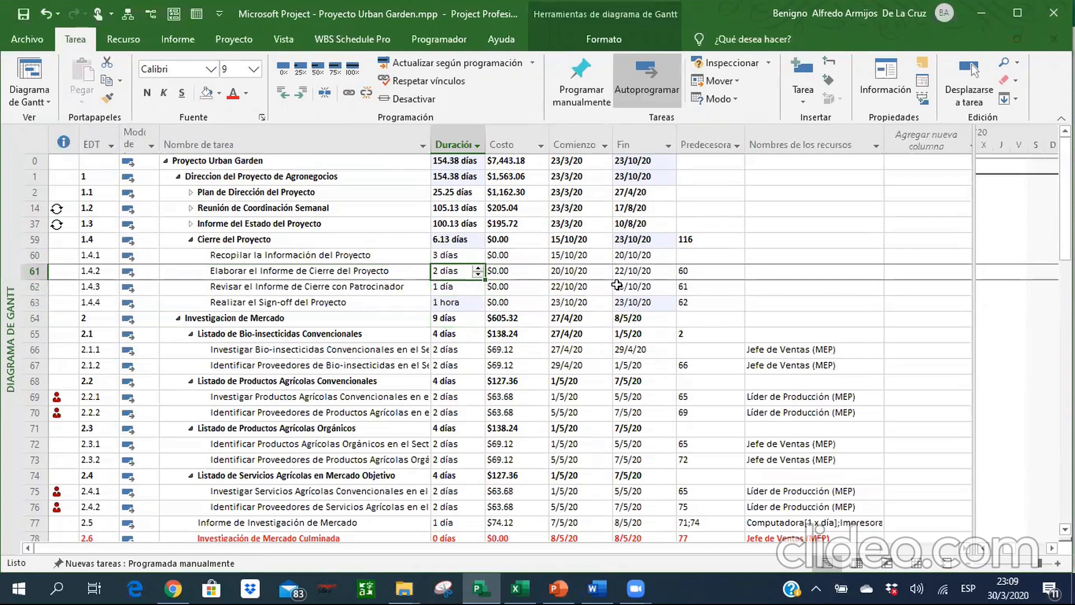
Switch to the reference Excel workbook and look up the resource names for the Cierre del Proyecto tasks.
key("Right")
key("Right")
key("Right")
key("Right")
key("Right")
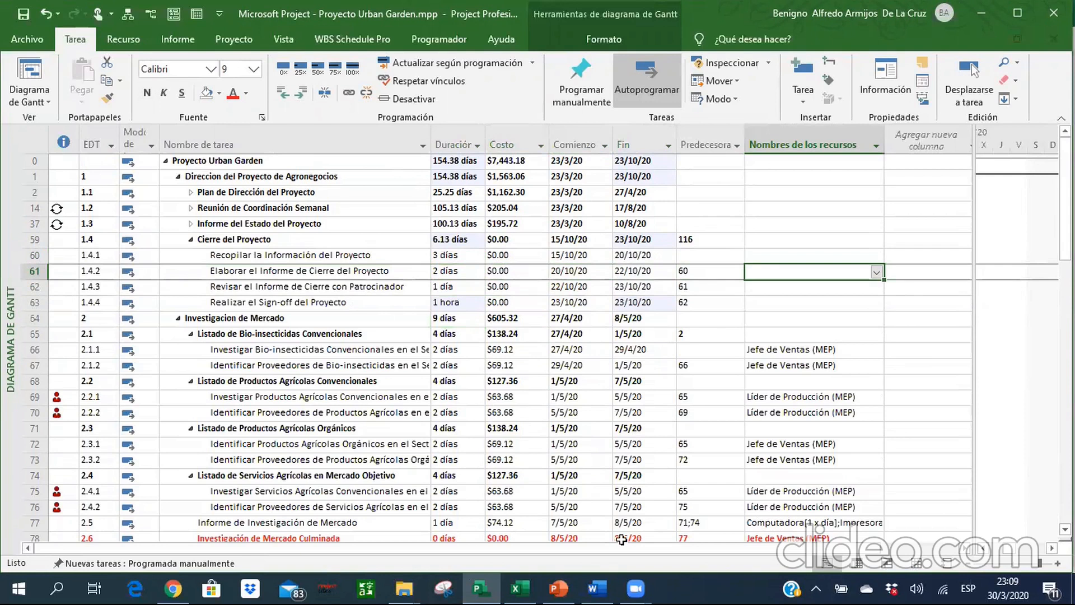
left_click(518, 585)
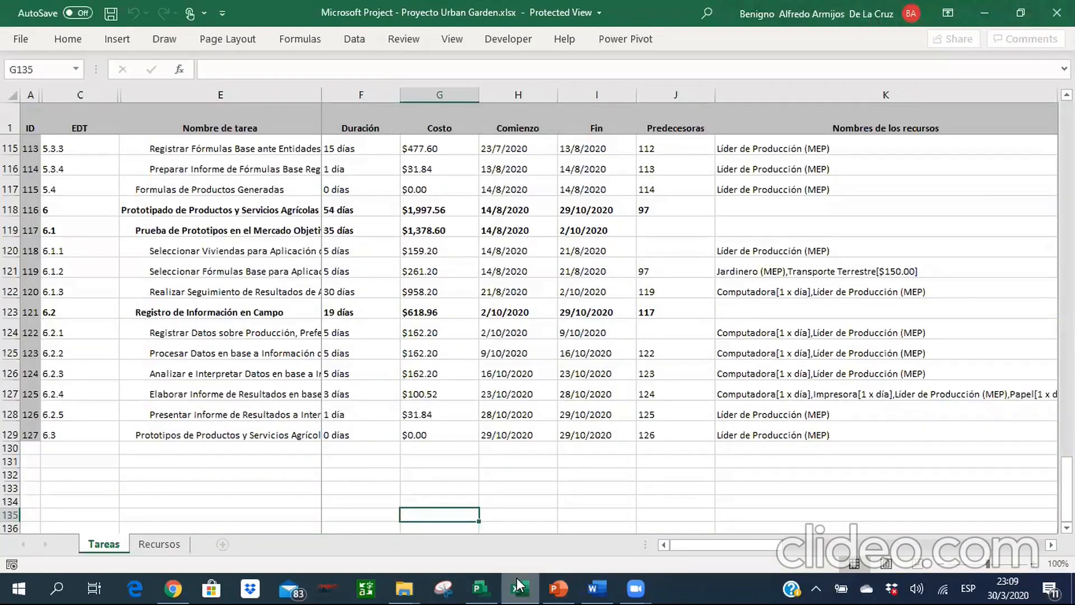
scroll(548, 334, "up", 20)
scroll(549, 334, "down", 7)
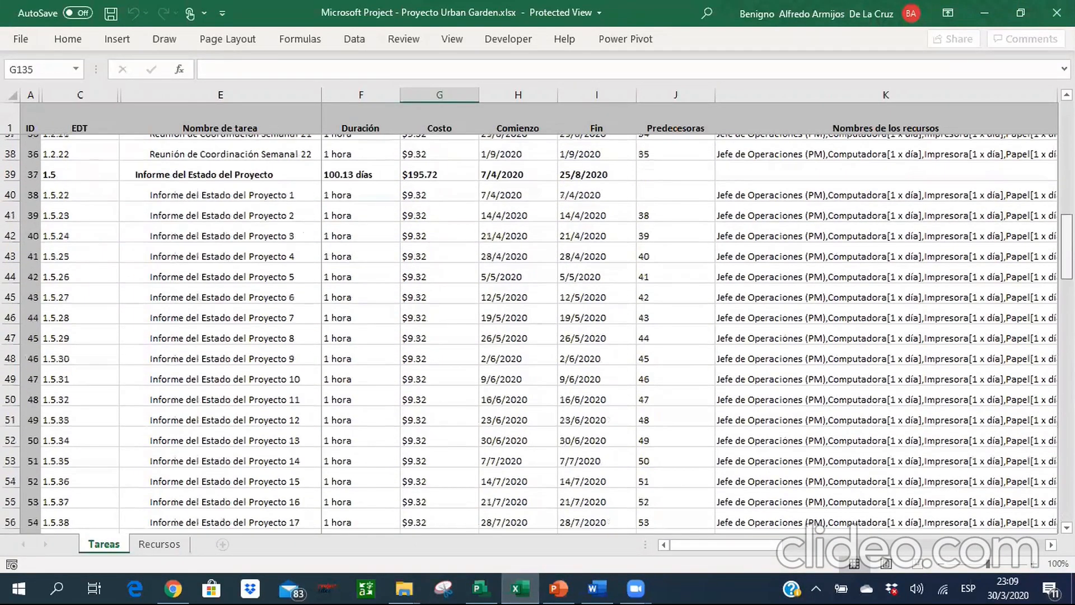
scroll(853, 308, "down", 6)
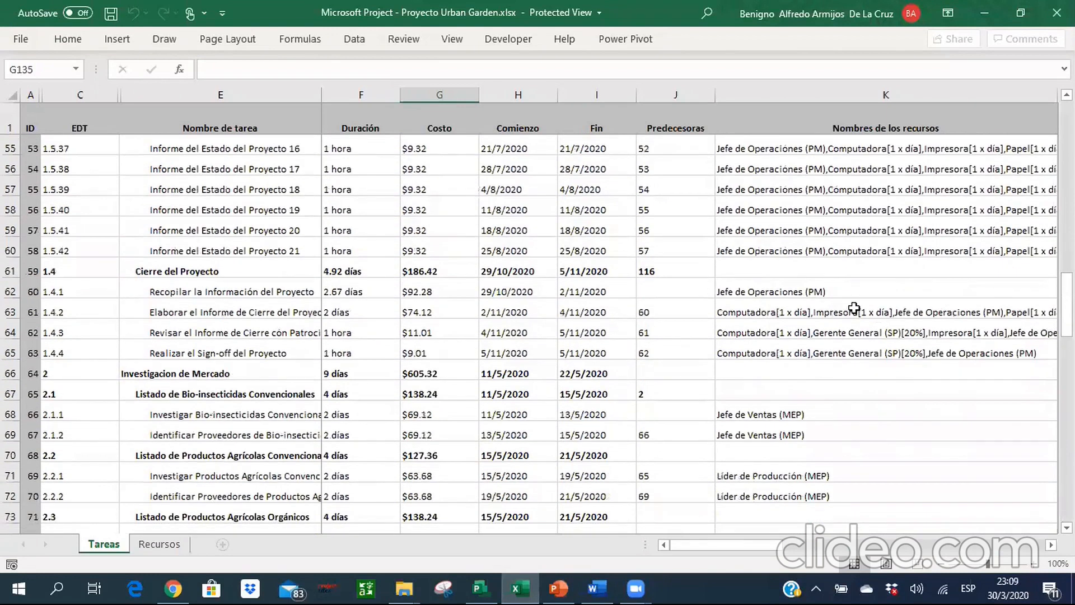
Return to Microsoft Project and assign Jefe de Operaciones (PM) to task 1.4.1, Recopilar la Información del Proyecto.
key("alt+Tab")
left_click(834, 255)
left_click(877, 255)
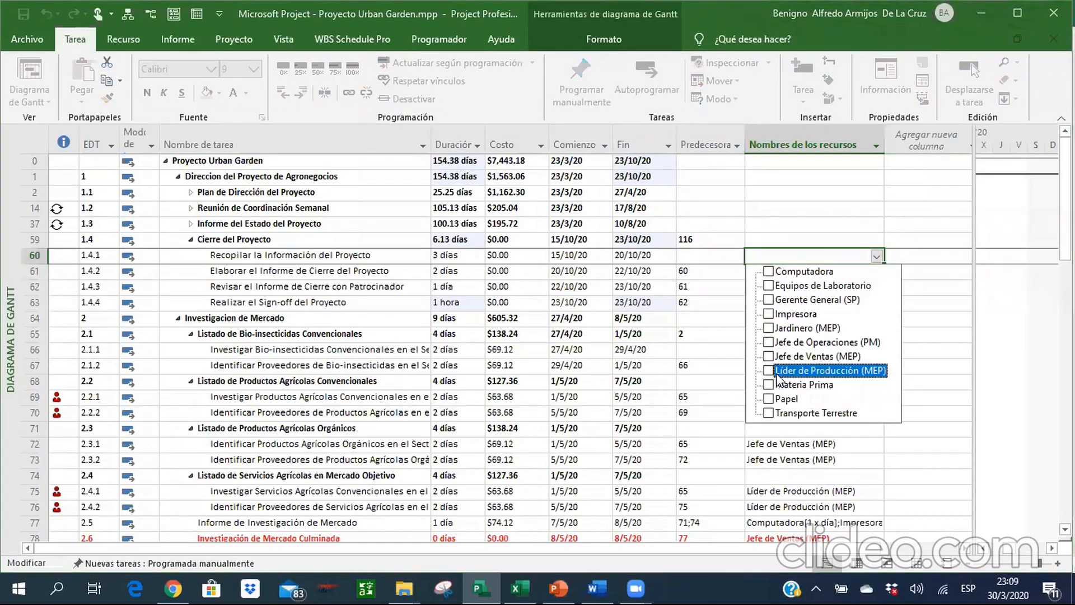
left_click(770, 342)
key("Return")
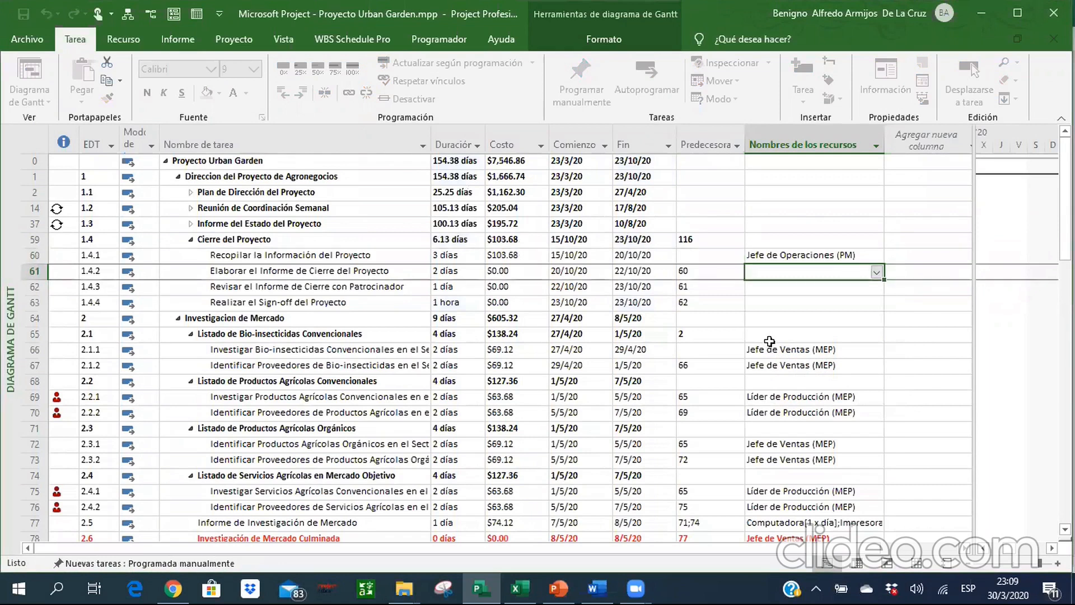
Check the Excel workbook for task 1.4.2 and assign Computadora, Impresora, Jefe de Operaciones (PM) and Papel to it in Microsoft Project.
key("alt+Tab")
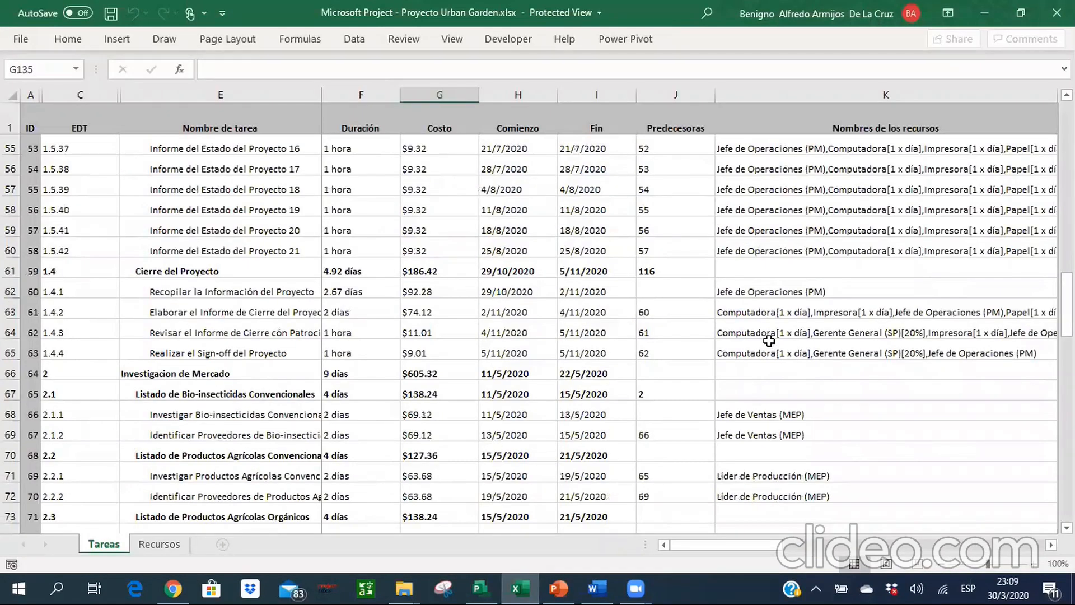
key("alt+Tab")
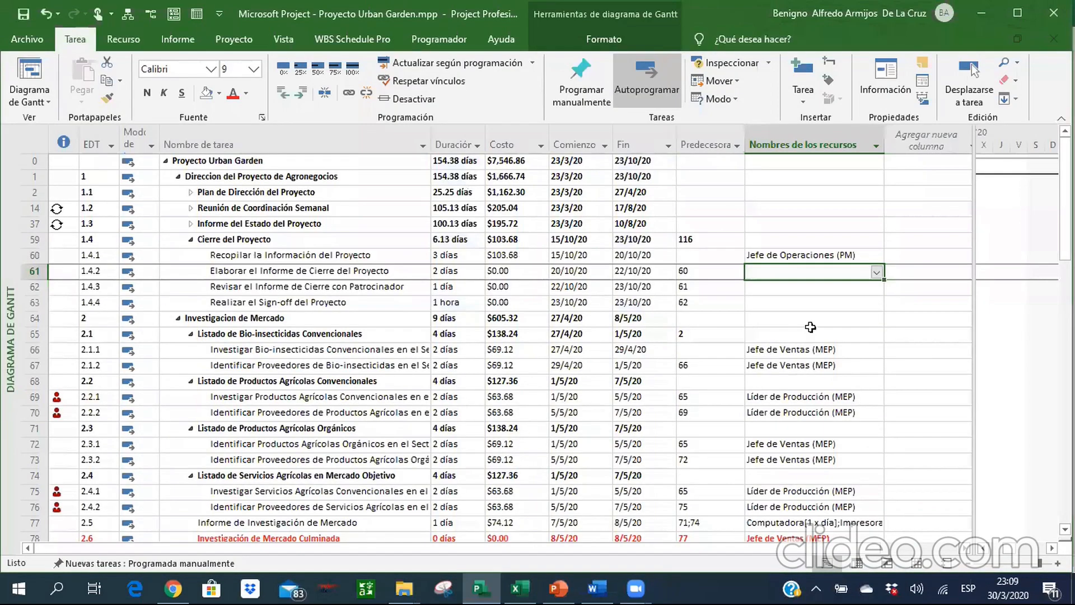
left_click(873, 272)
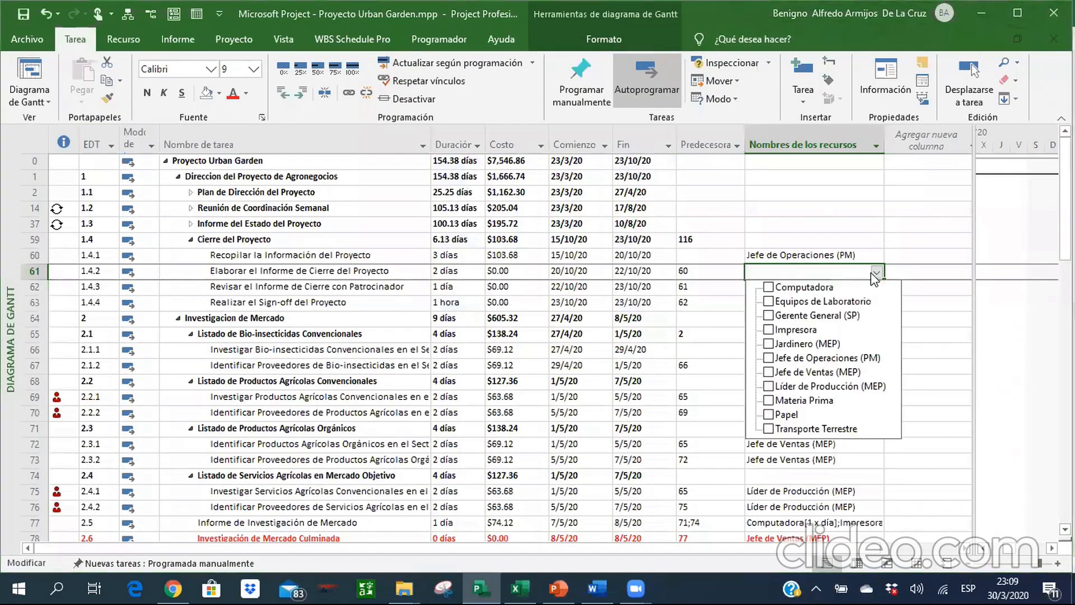
left_click(768, 287)
left_click(769, 330)
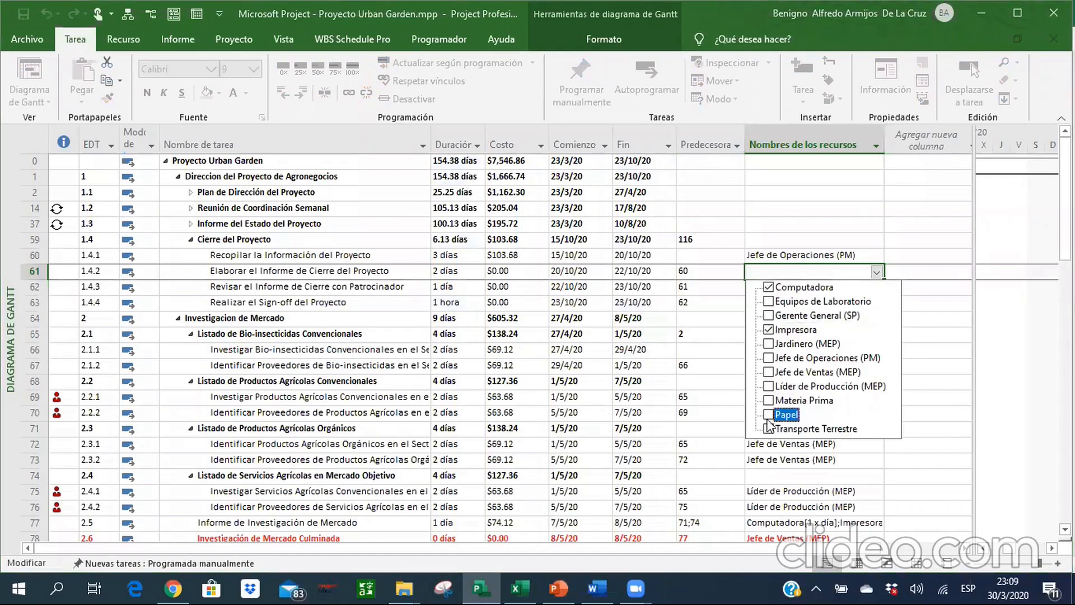
key("Return")
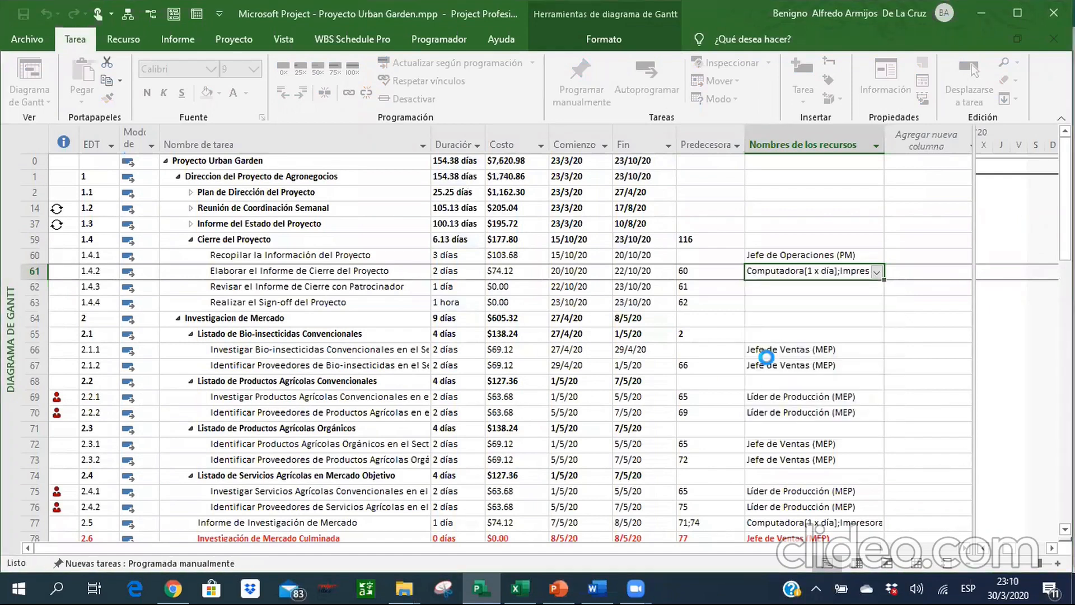
Check the Excel workbook for task 1.4.3 and assign Computadora, Gerente General (SP), Impresora, Jefe de Operaciones (PM) and Papel in Microsoft Project.
key("alt+Tab")
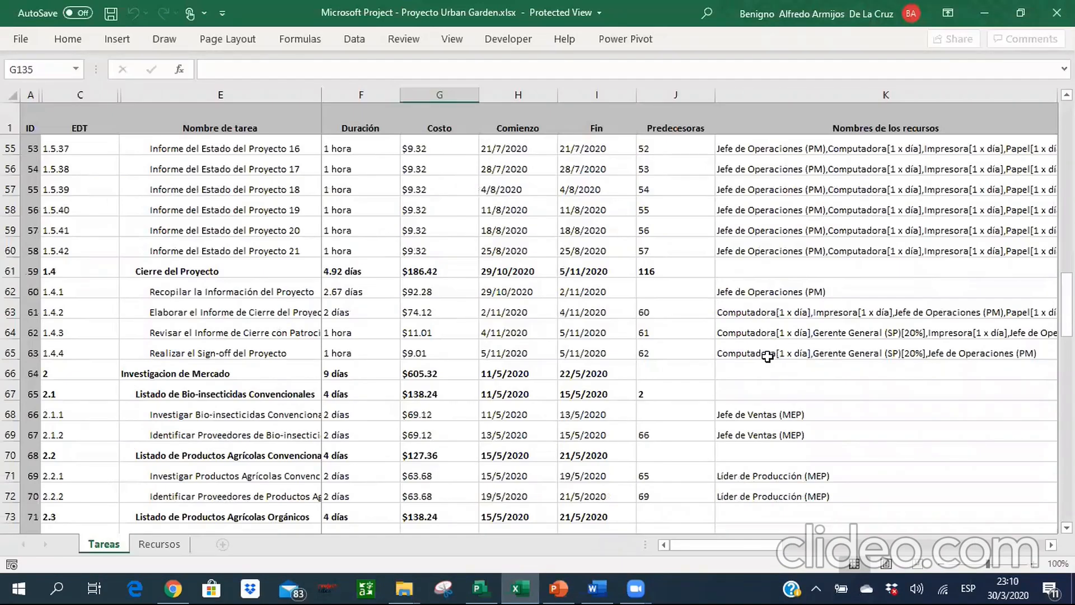
left_click(767, 356)
left_click(785, 331)
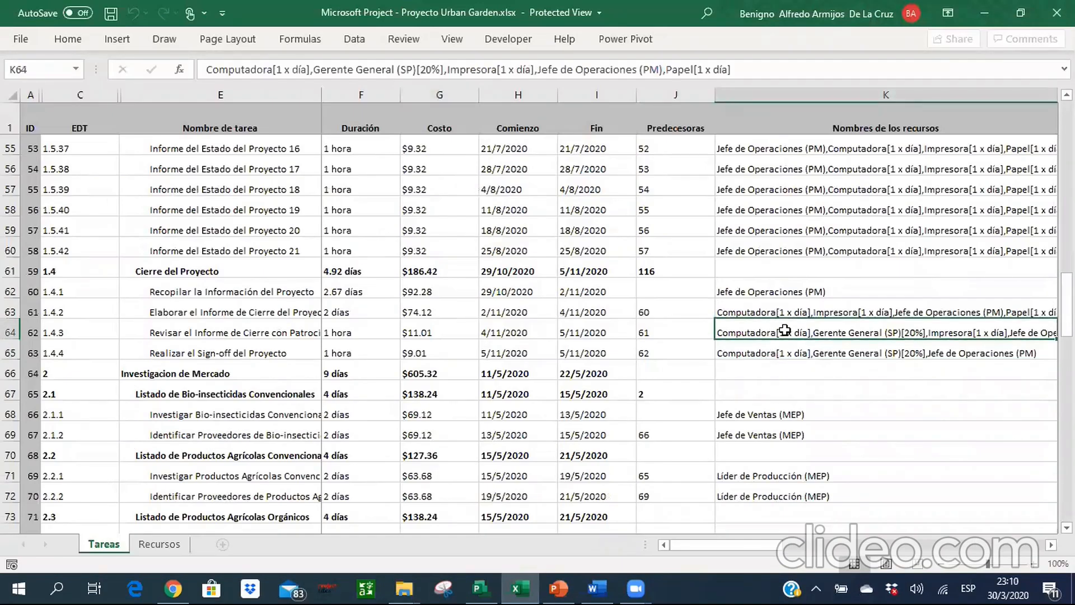
key("alt+Tab")
left_click(876, 288)
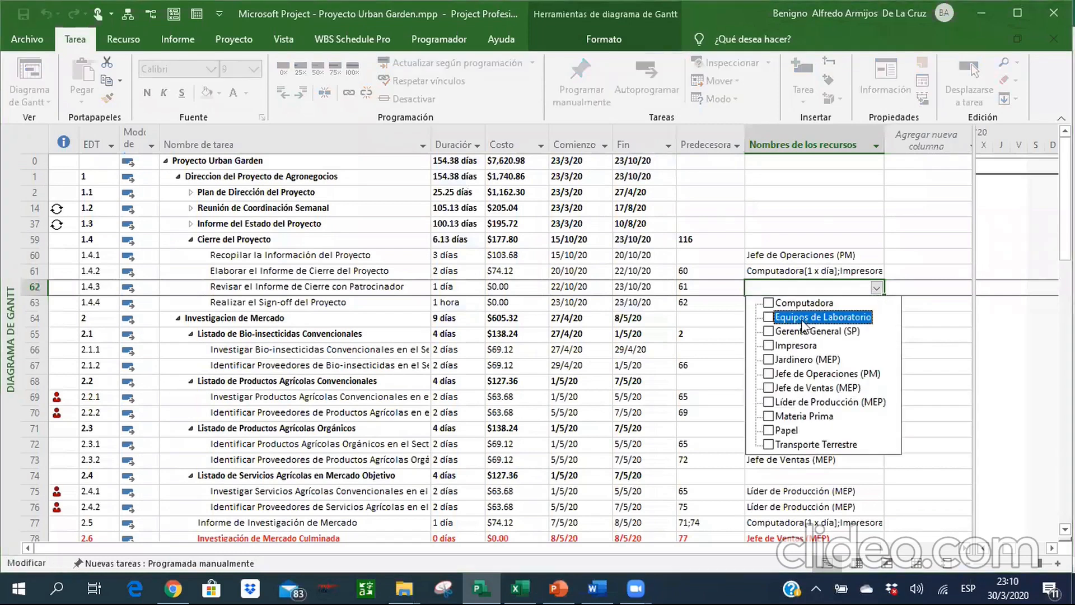
left_click(769, 346)
left_click(768, 430)
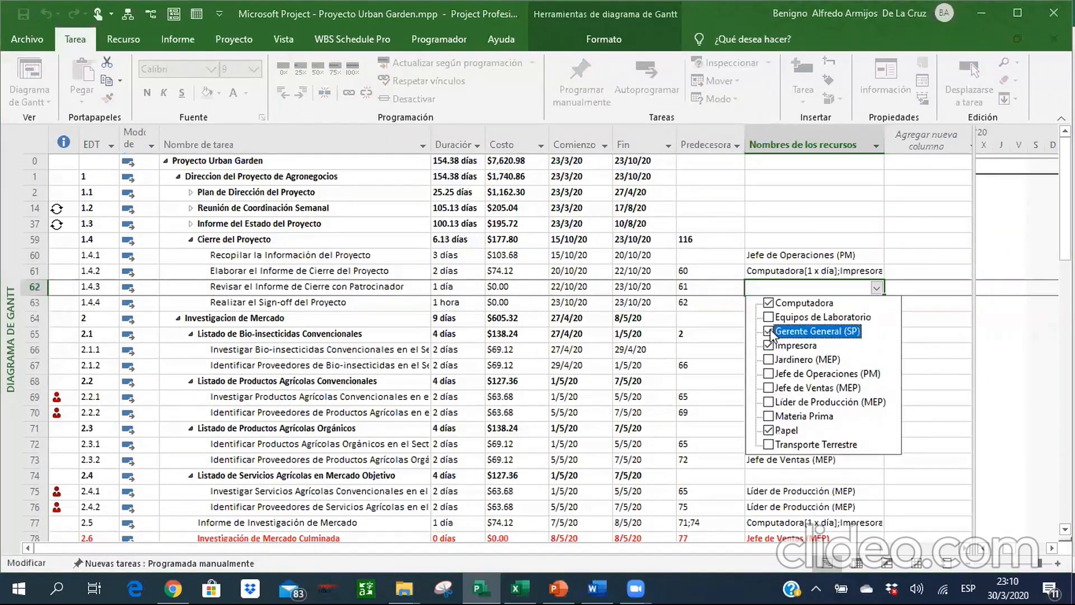
key("Return")
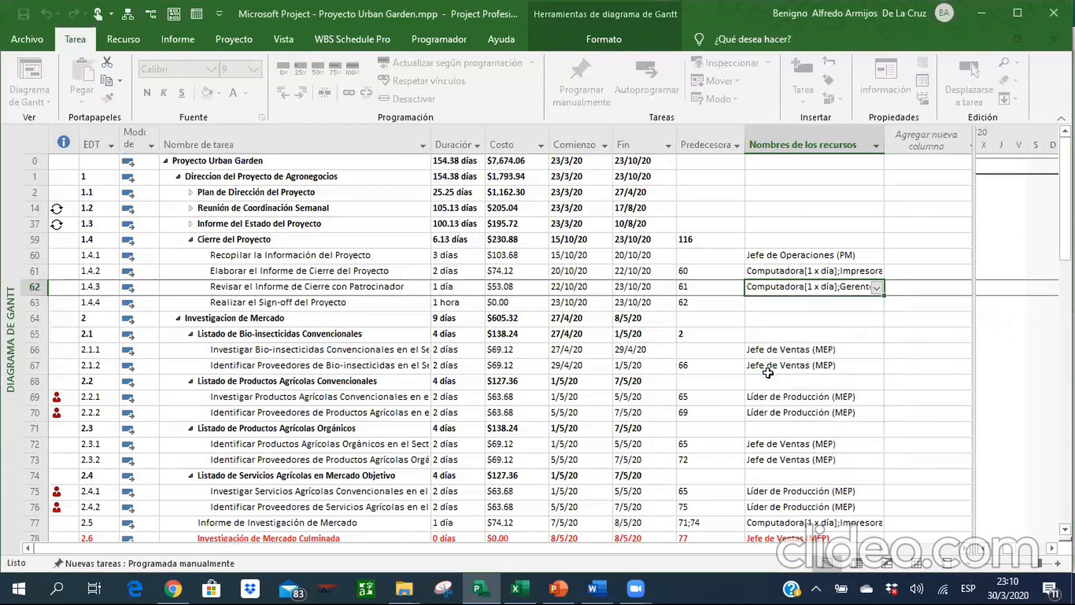
Check the Excel workbook for task 1.4.4 and assign Computadora, Gerente General (SP) and Jefe de Operaciones (PM) to it in Microsoft Project.
key("alt+Tab")
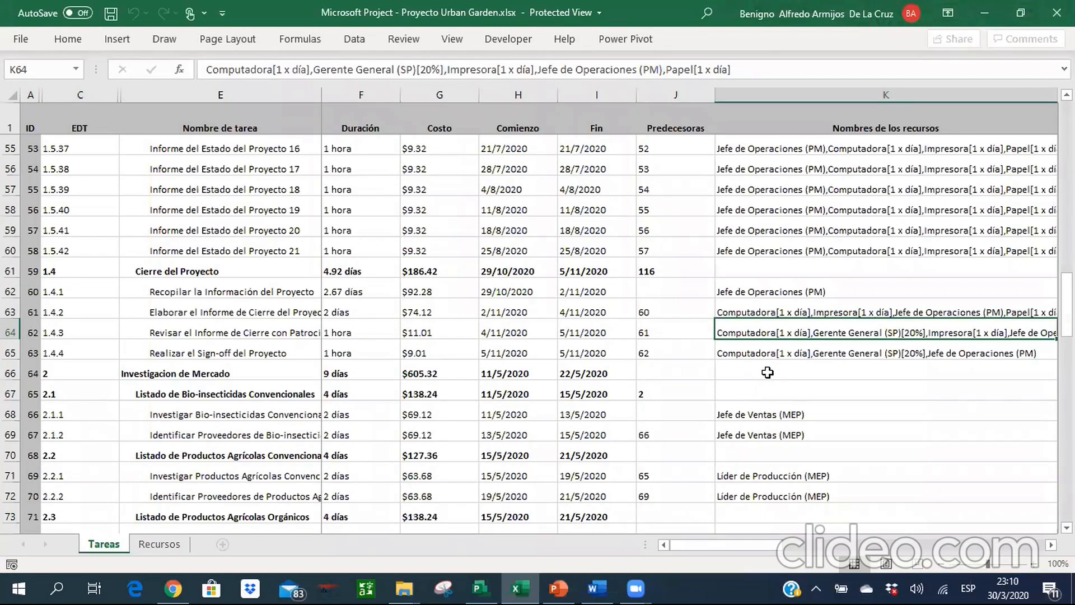
key("alt+Tab")
left_click(877, 303)
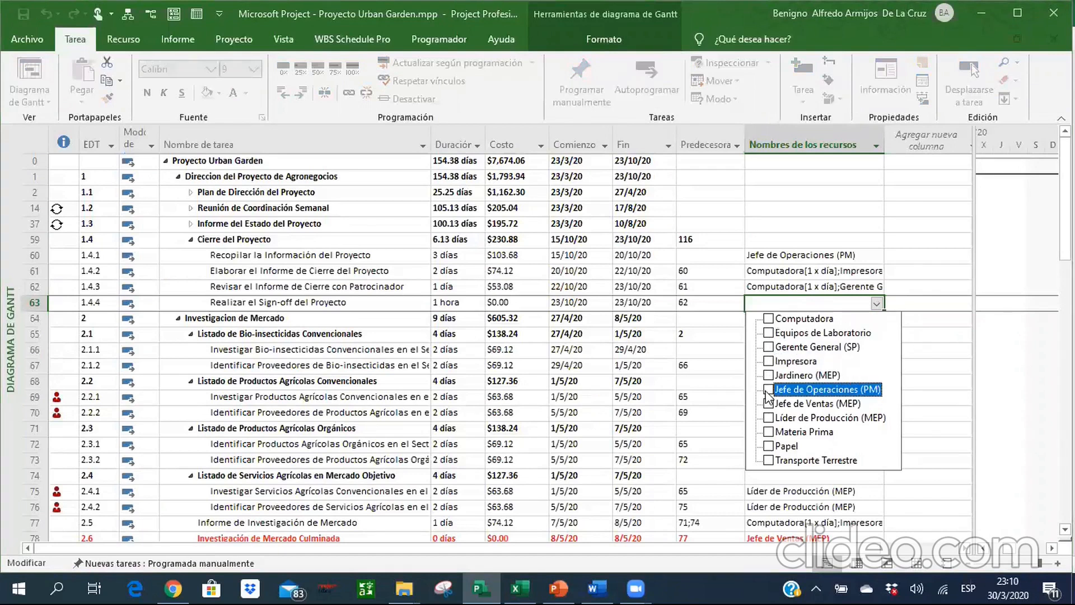
left_click(768, 347)
left_click(768, 318)
key("Return")
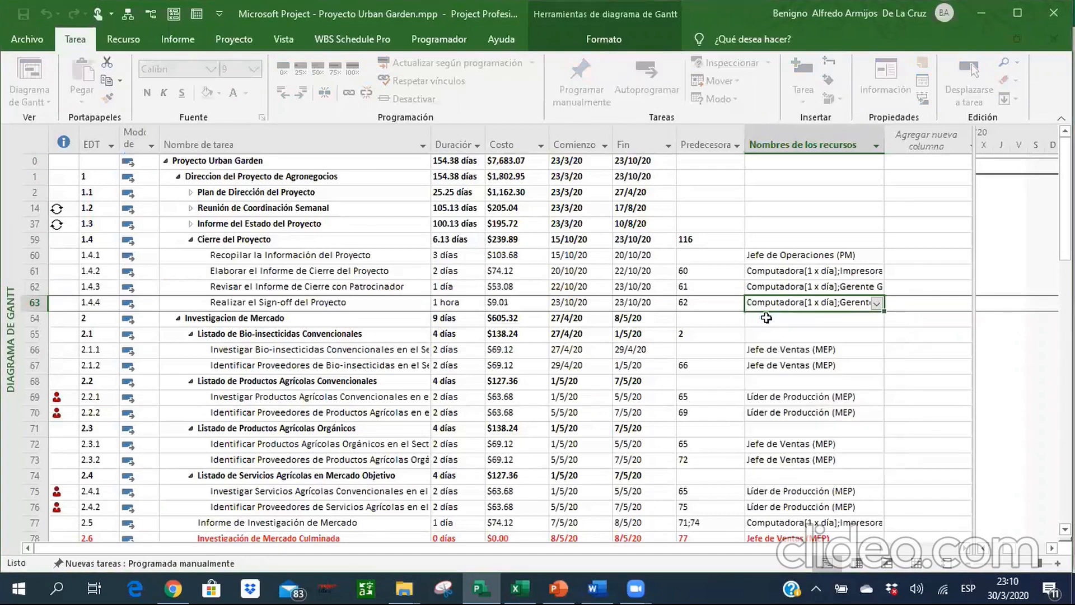
Review the durations and costs of the Cierre del Proyecto summary and its tasks 1.4.1 to 1.4.4.
key("Left")
key("Left")
key("Left")
key("Left")
key("Left")
key("Up")
key("Up")
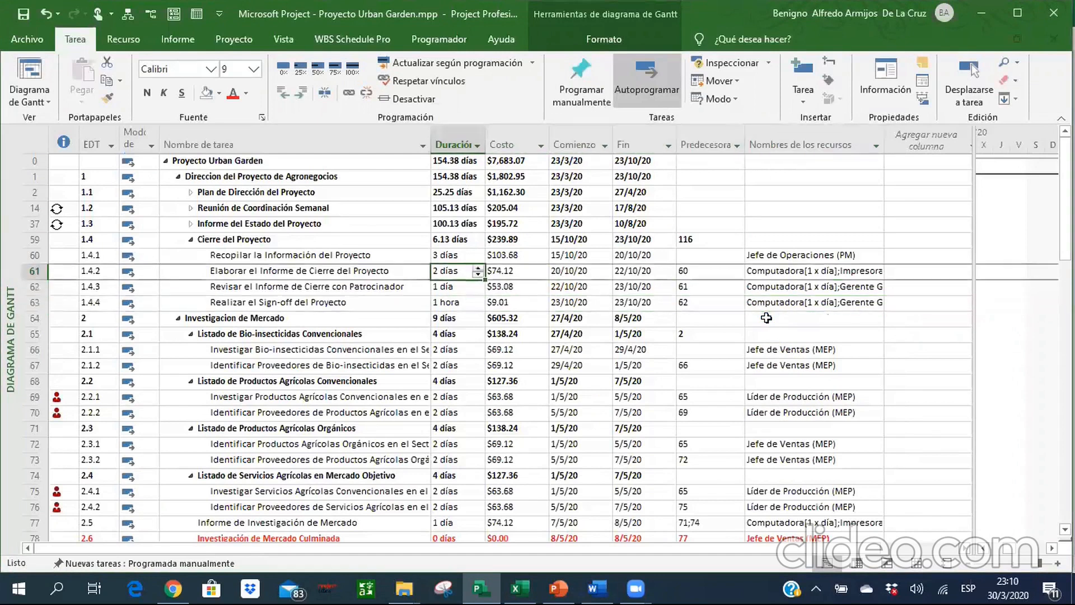
key("Up")
key("Up")
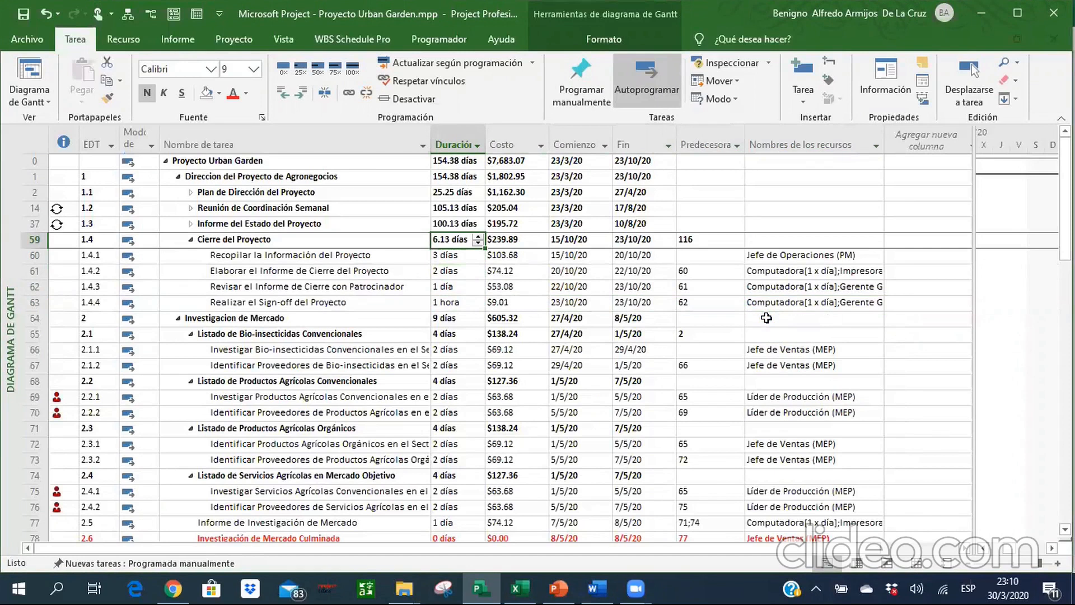
key("Down")
key("Down")
key("Down")
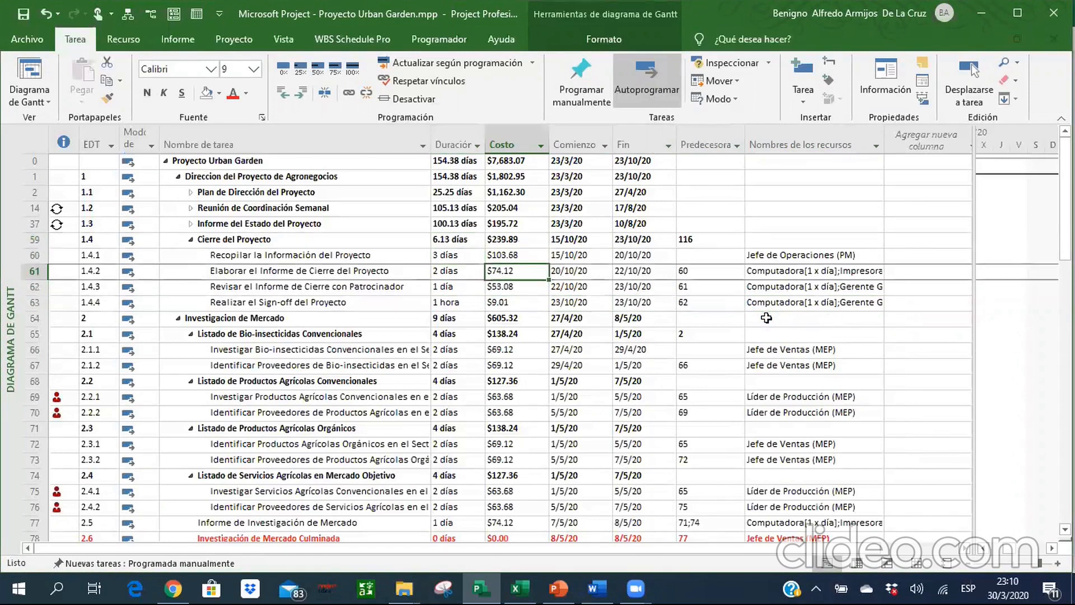
key("Up")
key("Up")
key("Down")
key("Down")
key("Down")
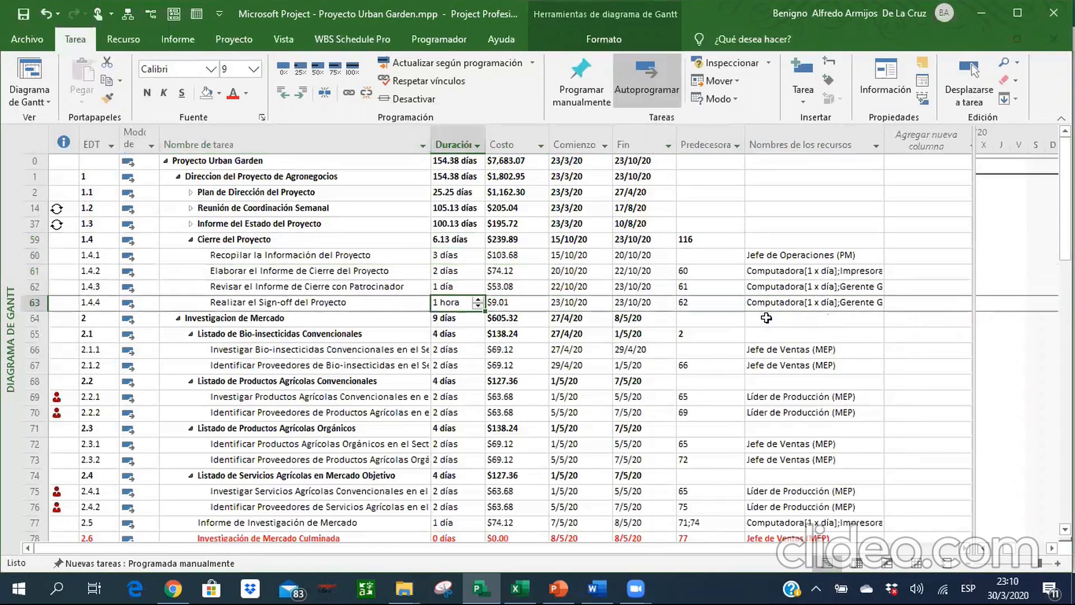
key("Up")
key("Up")
key("Up")
key("Up")
key("Up")
key("Up")
key("Up")
key("Up")
key("Up")
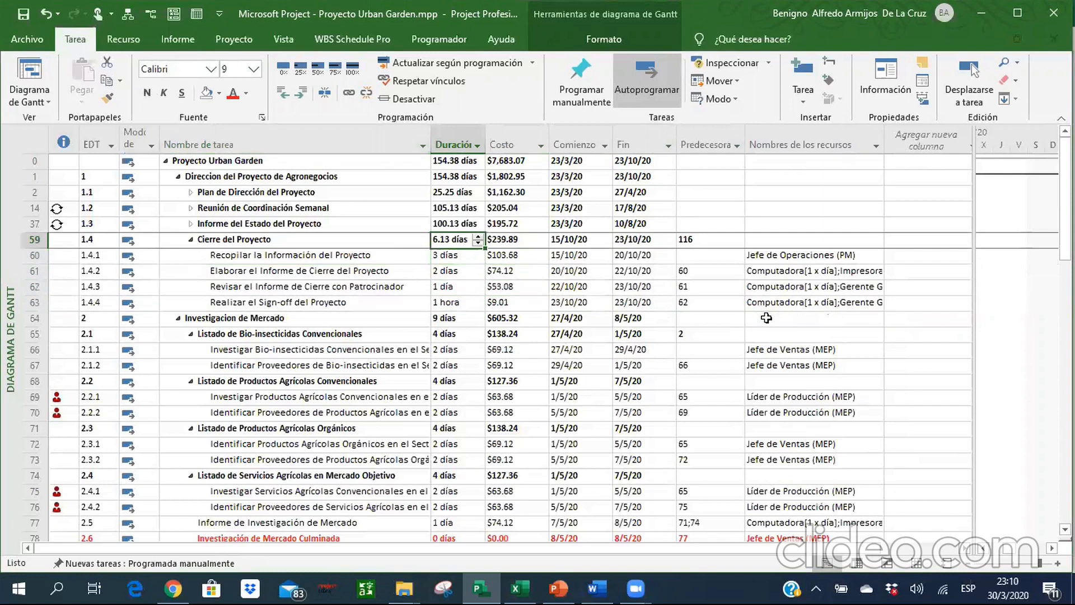
Collapse Cierre del Proyecto and expand the subtasks of Plan de Dirección del Proyecto and Reunión de Coordinación Semanal.
left_click(191, 239)
left_click(191, 271)
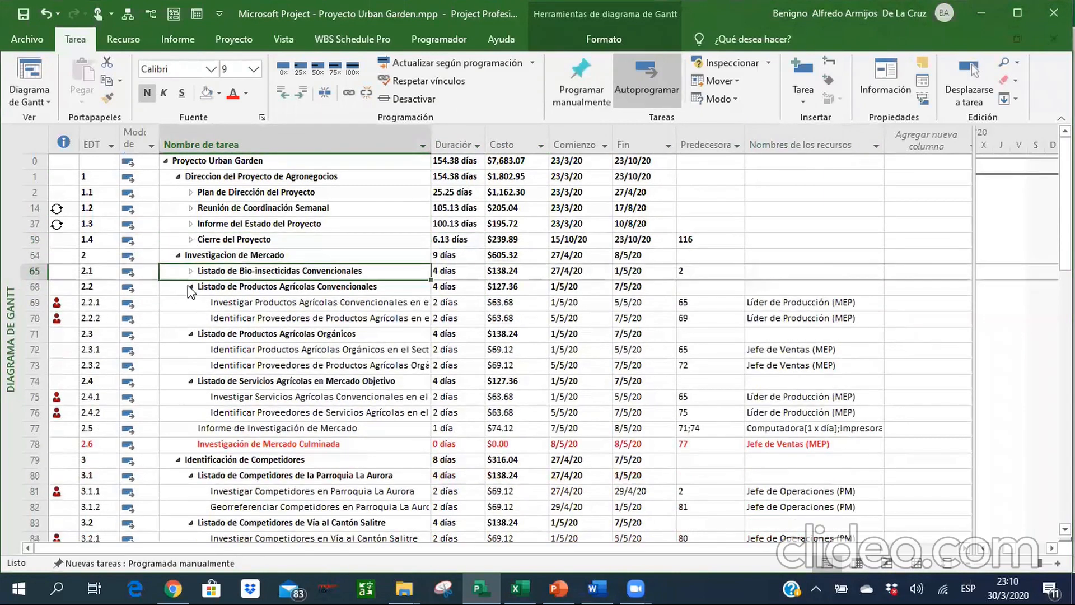
left_click(190, 271)
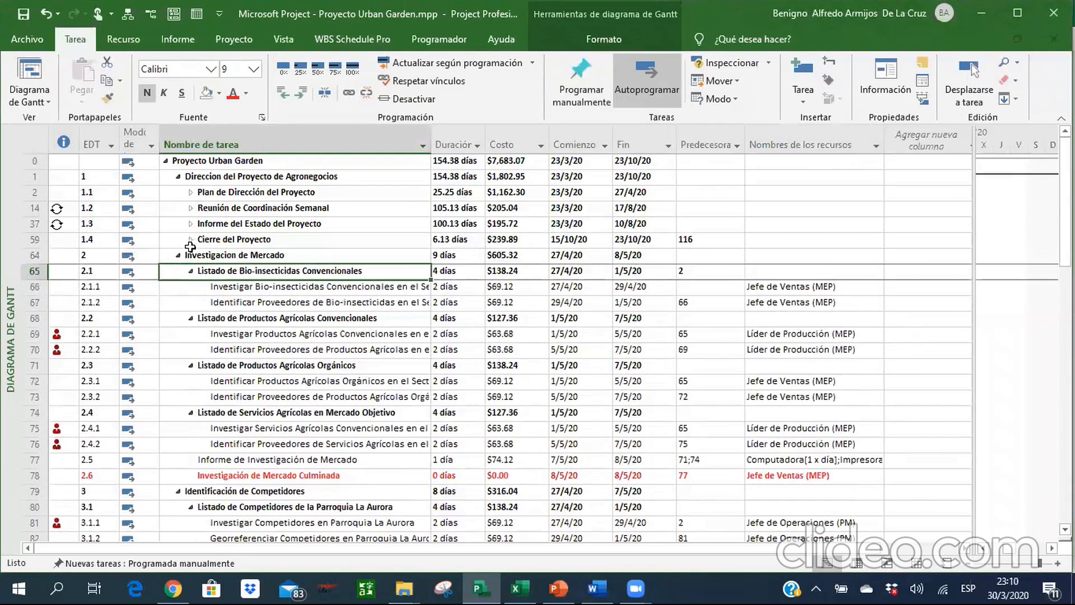
left_click(191, 192)
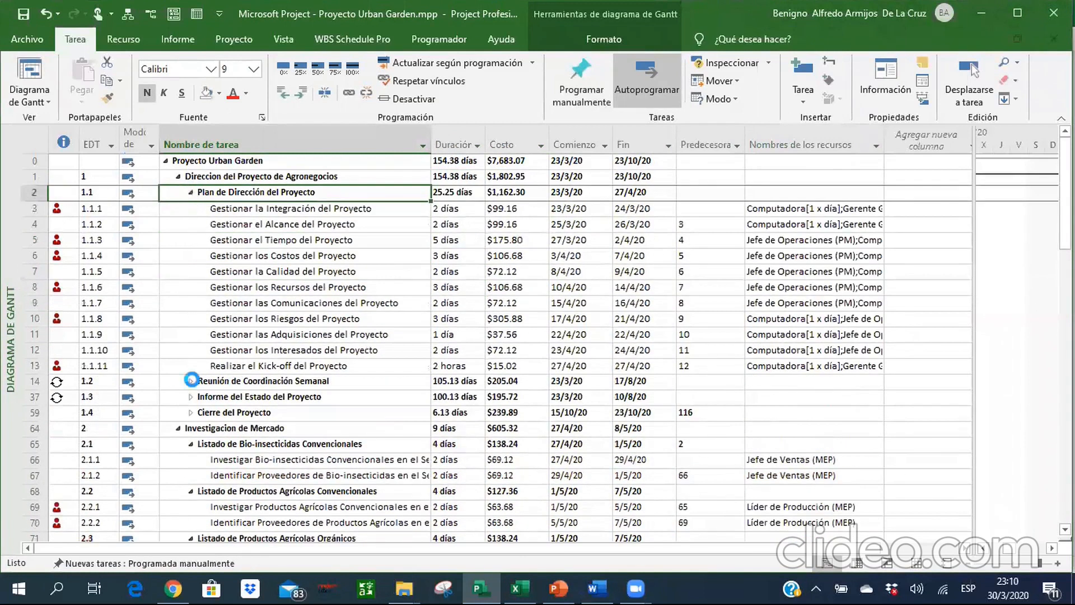
left_click(191, 382)
key("Down")
key("Down")
key("Down")
key("Down")
key("Down")
key("Down")
key("Down")
key("Down")
key("Down")
key("Down")
key("Down")
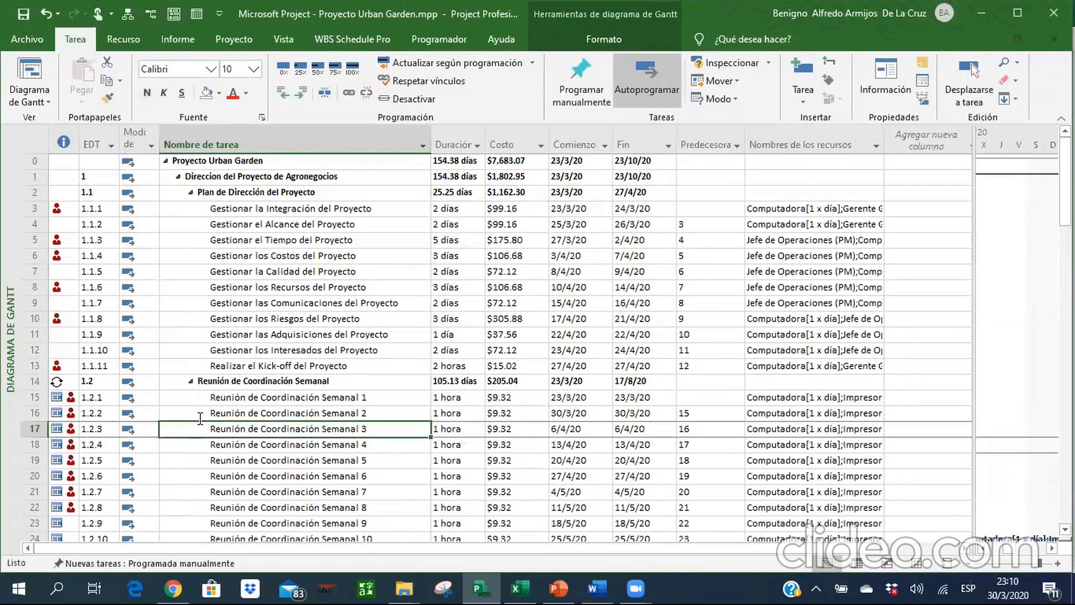
Renumber the EDT codes for the entire project and accept the confirmation.
left_click(35, 127)
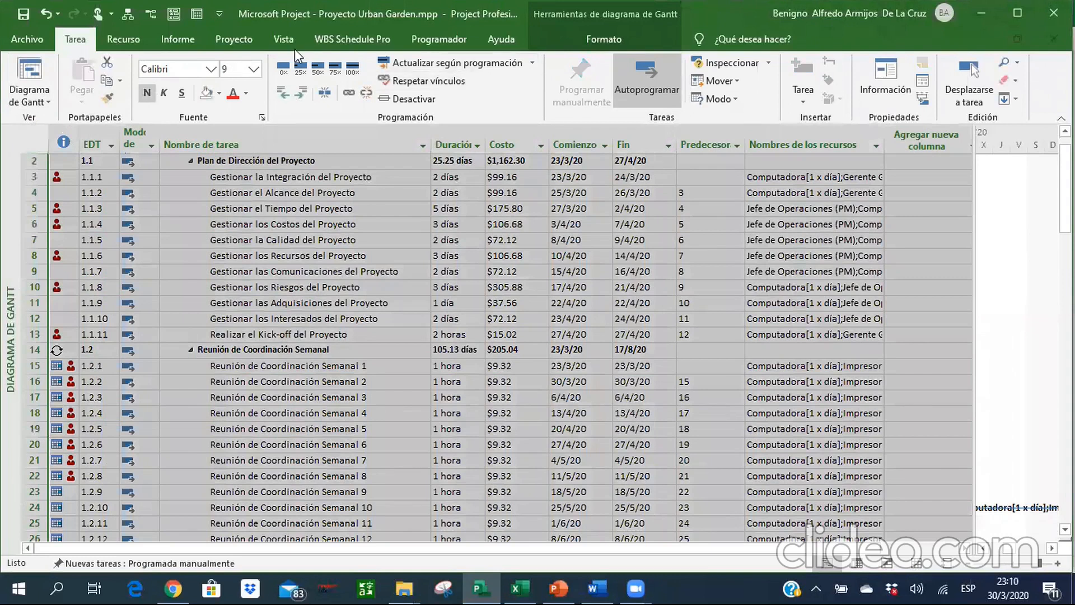
left_click(239, 37)
left_click(410, 92)
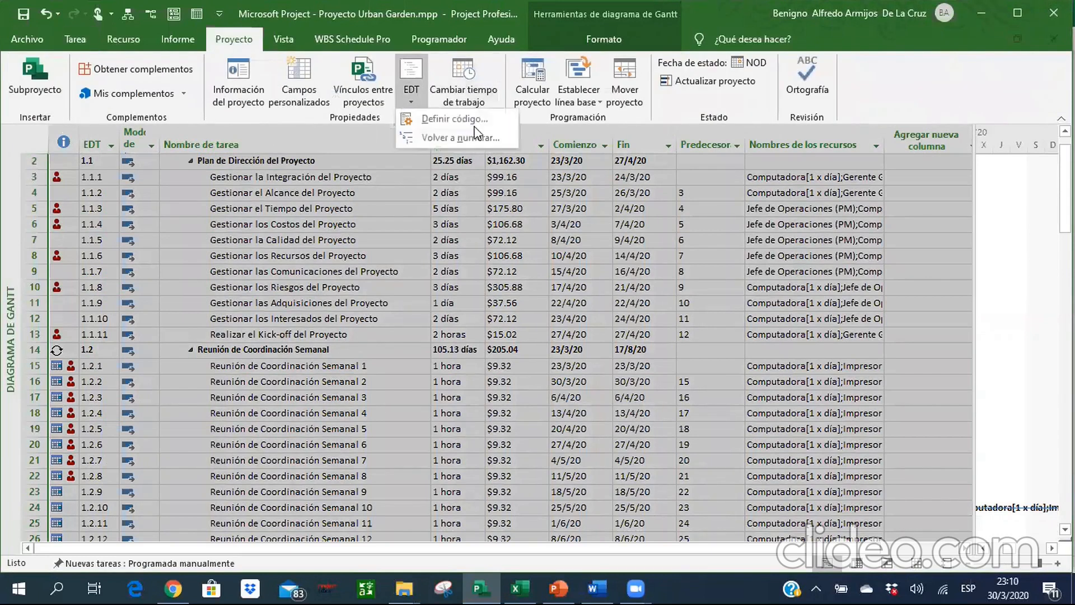
left_click(475, 128)
left_click(504, 308)
left_click(596, 283)
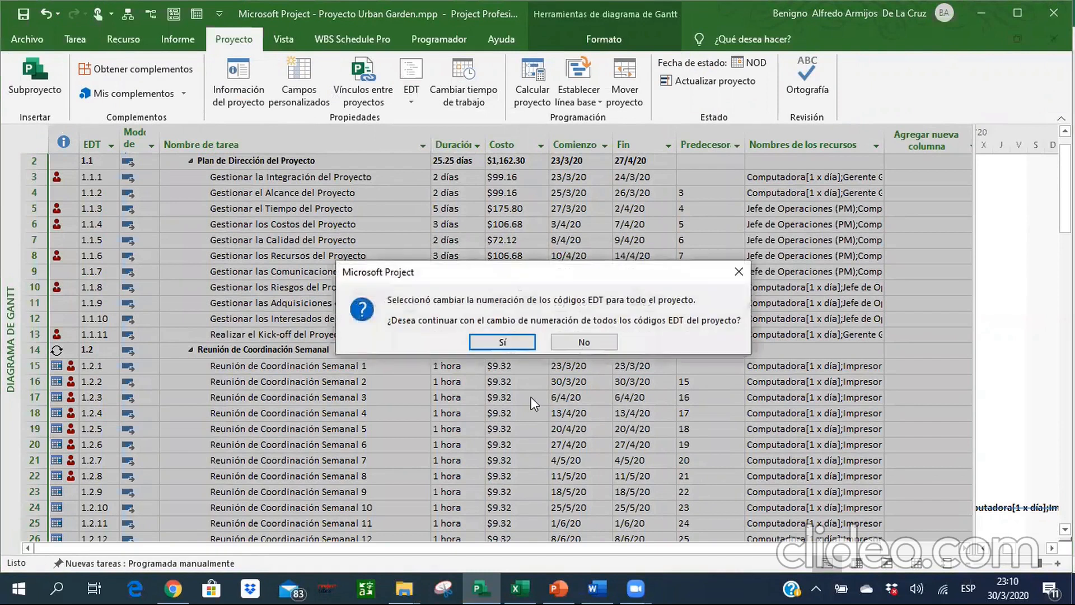
left_click(502, 342)
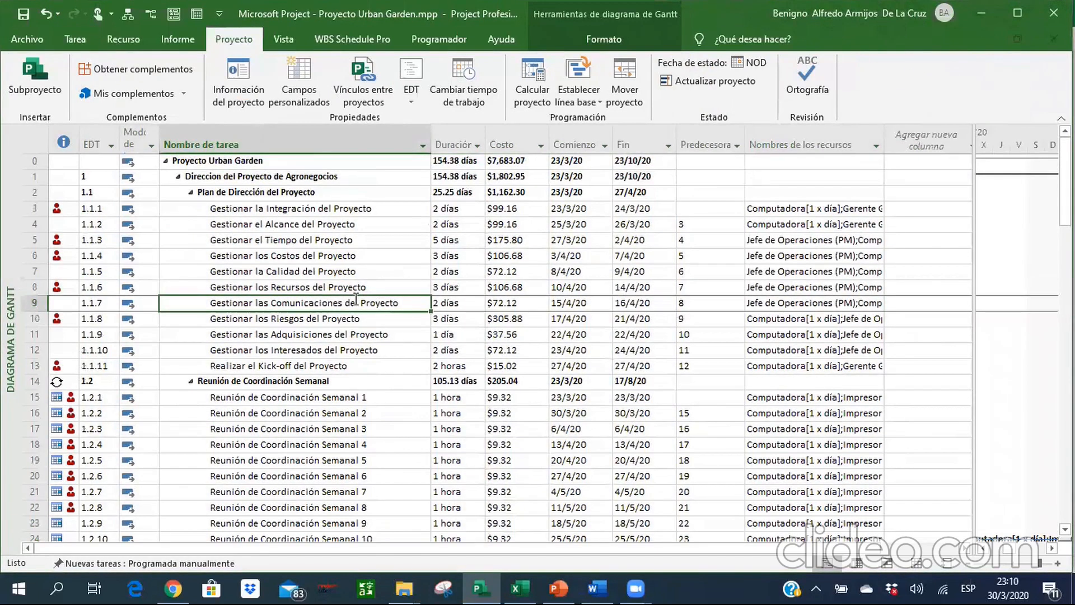
key("Down")
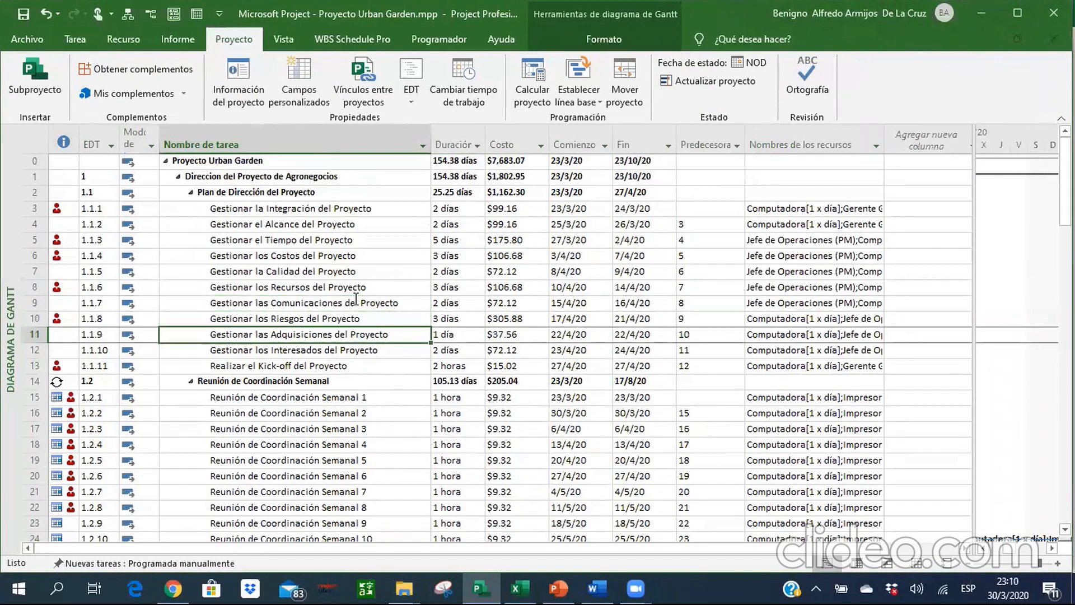
Set the font size of the whole task table to 10.
left_click(75, 39)
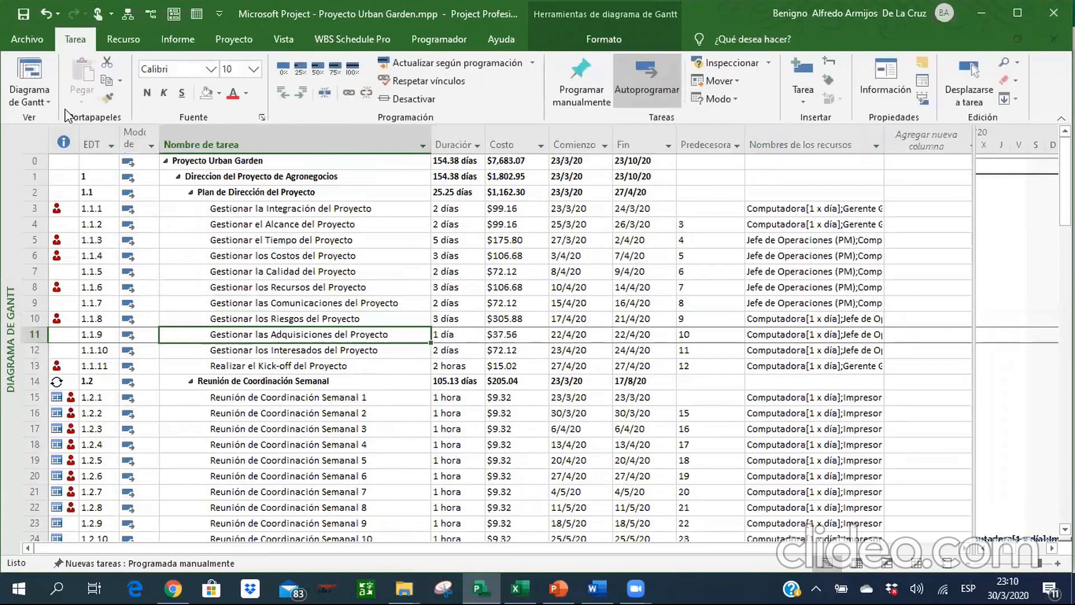
left_click(41, 131)
left_click(253, 68)
left_click(244, 126)
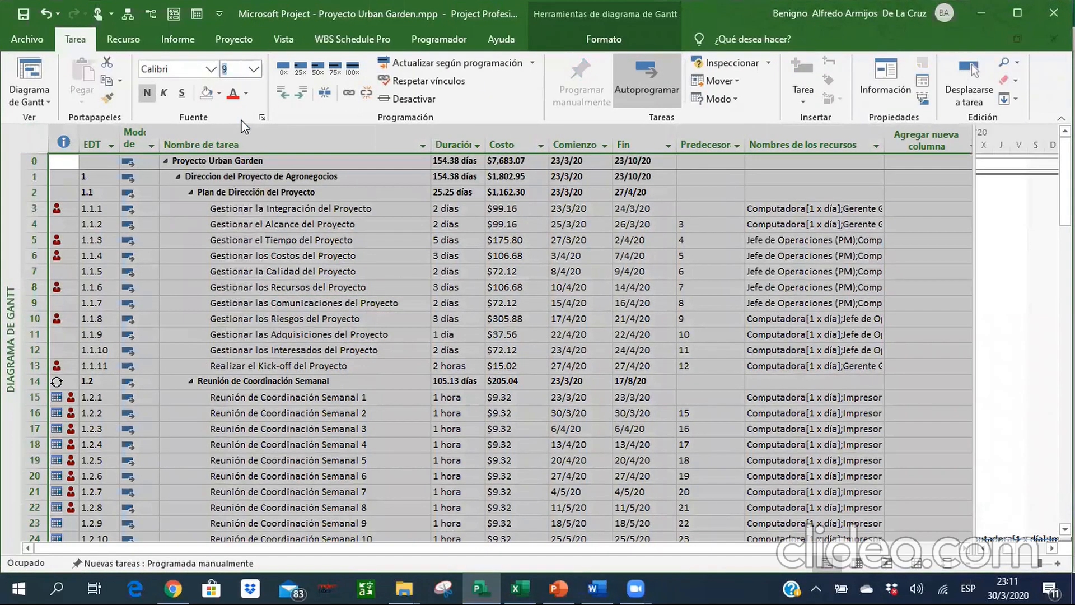
left_click(280, 267)
key("Right")
key("Right")
key("Right")
key("Right")
key("Right")
key("Left")
key("Left")
key("Left")
key("Left")
key("Left")
Rename the project summary task 0 as "Proyecto de Agronegocio Urban Garden".
key("Up")
key("Up")
key("Up")
key("Up")
key("Up")
key("Up")
key("Up")
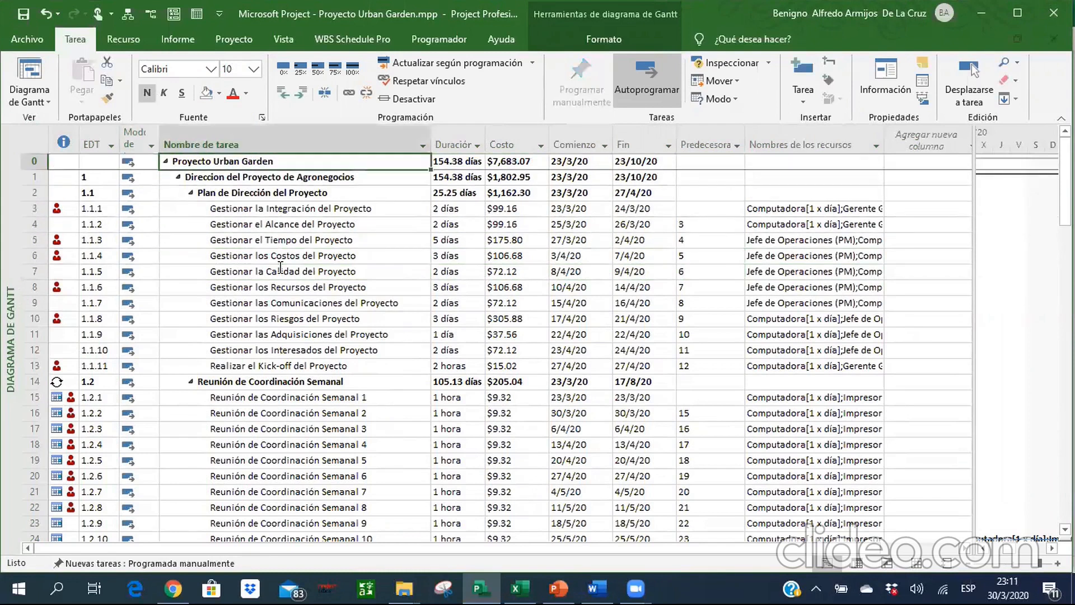
type("Proyecto de Agronegocio")
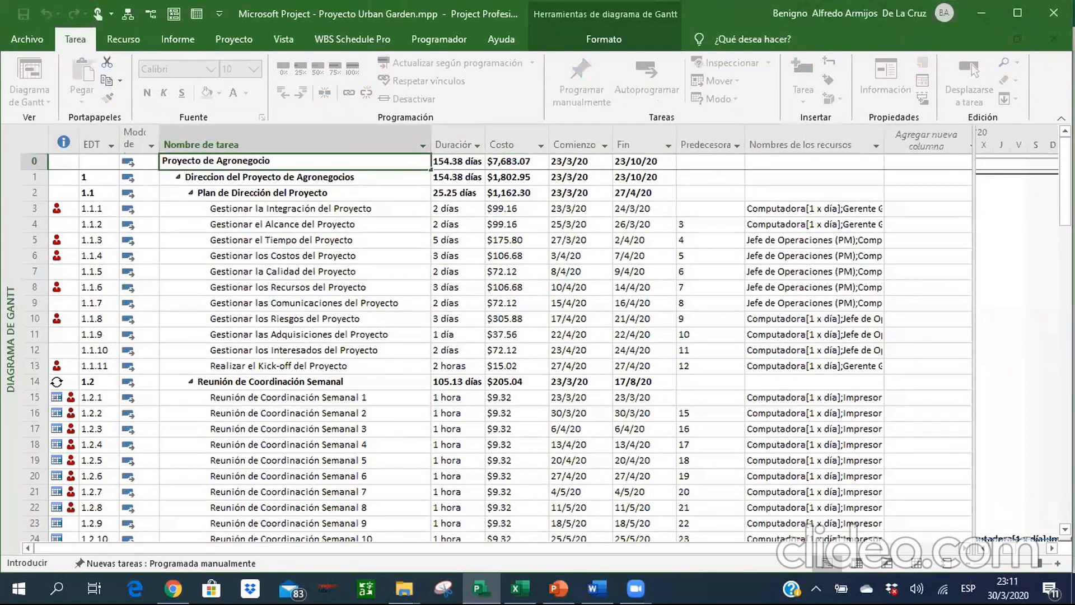
type(" Urban Garden")
key("Return")
key("Down")
key("Down")
key("Down")
key("Down")
key("Down")
key("Down")
key("Down")
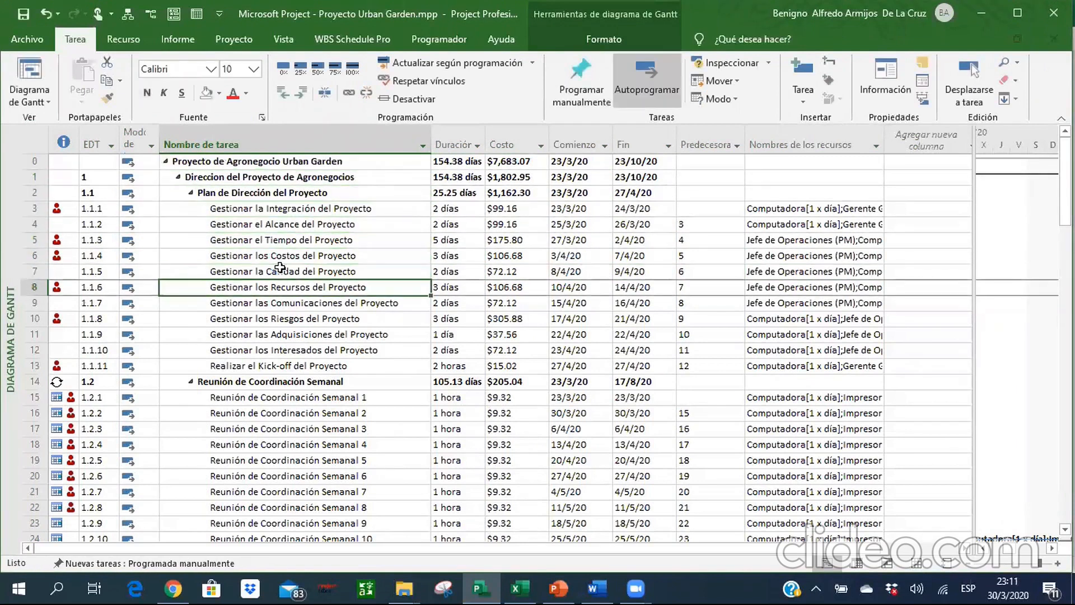
Widen the Gantt chart area to cover the table from the Predecesoras column onward and show the bars from the project start.
key("Right")
key("Right")
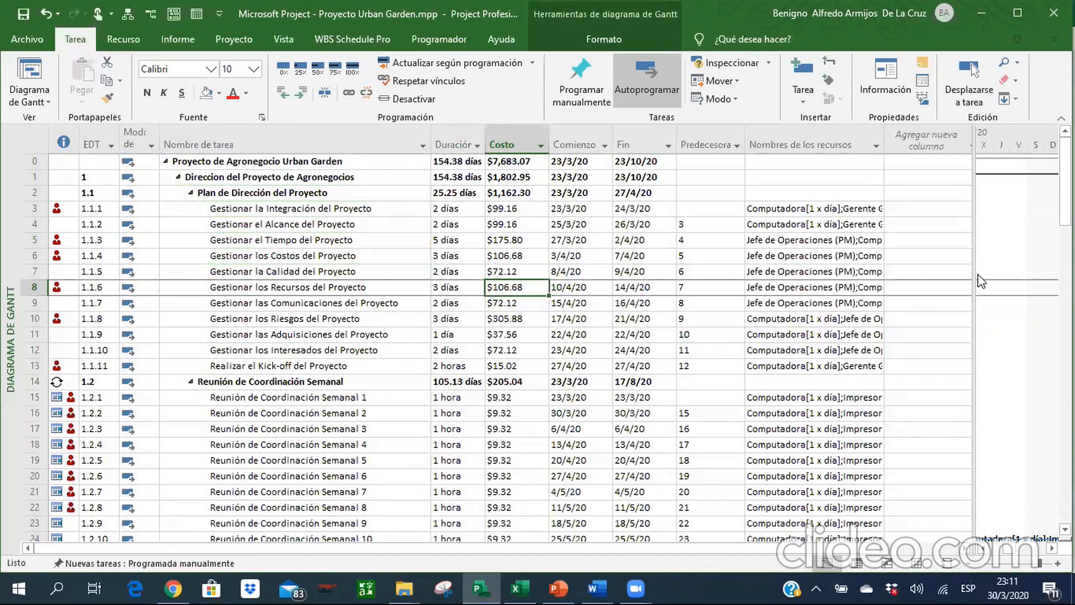
left_click_drag(976, 273, 705, 279)
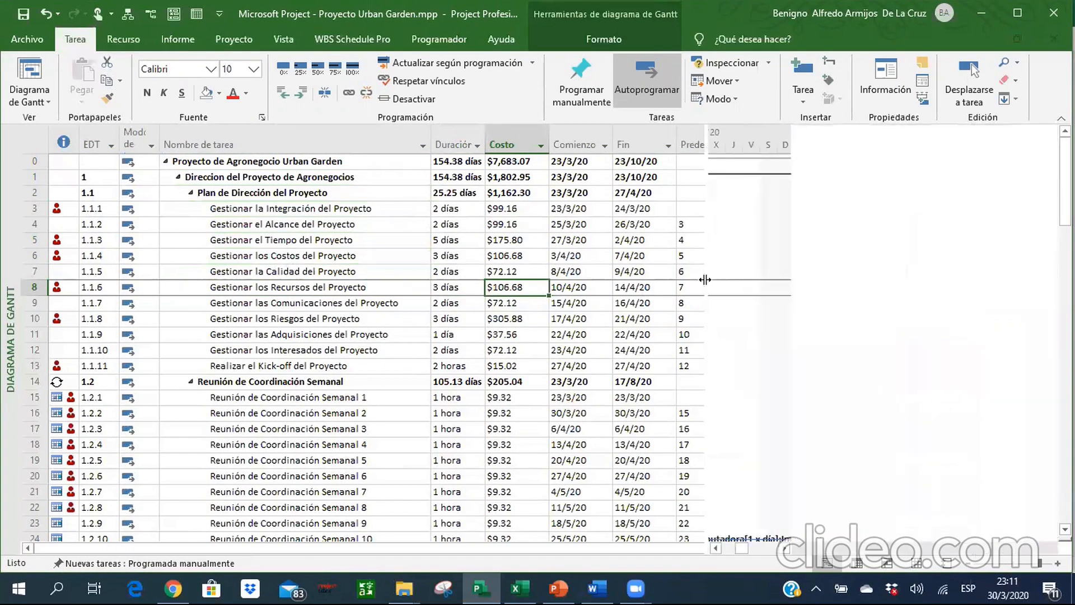
left_click(726, 551)
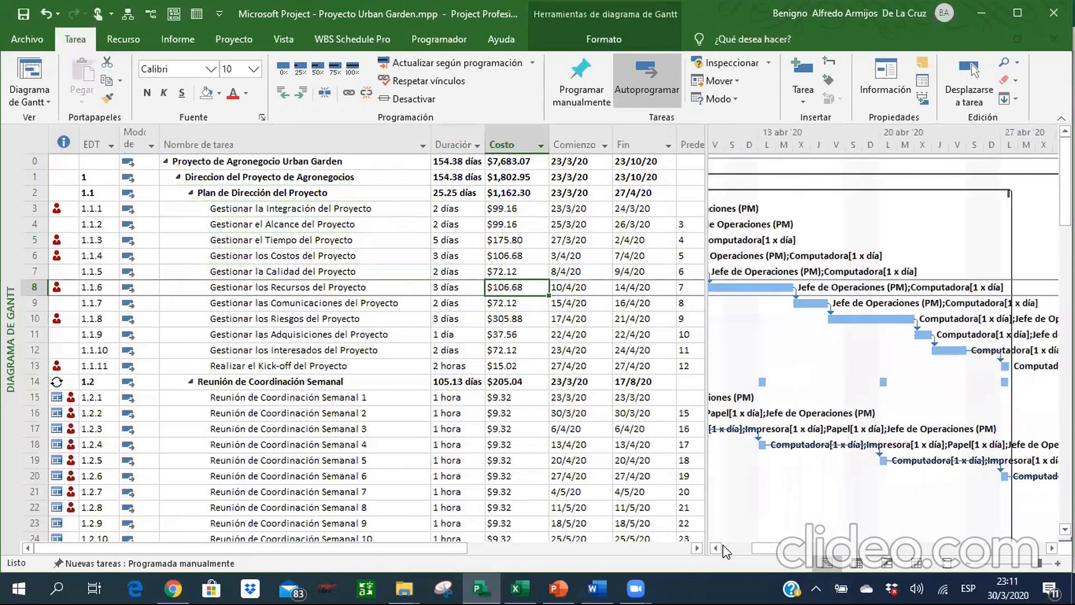
left_click(724, 548)
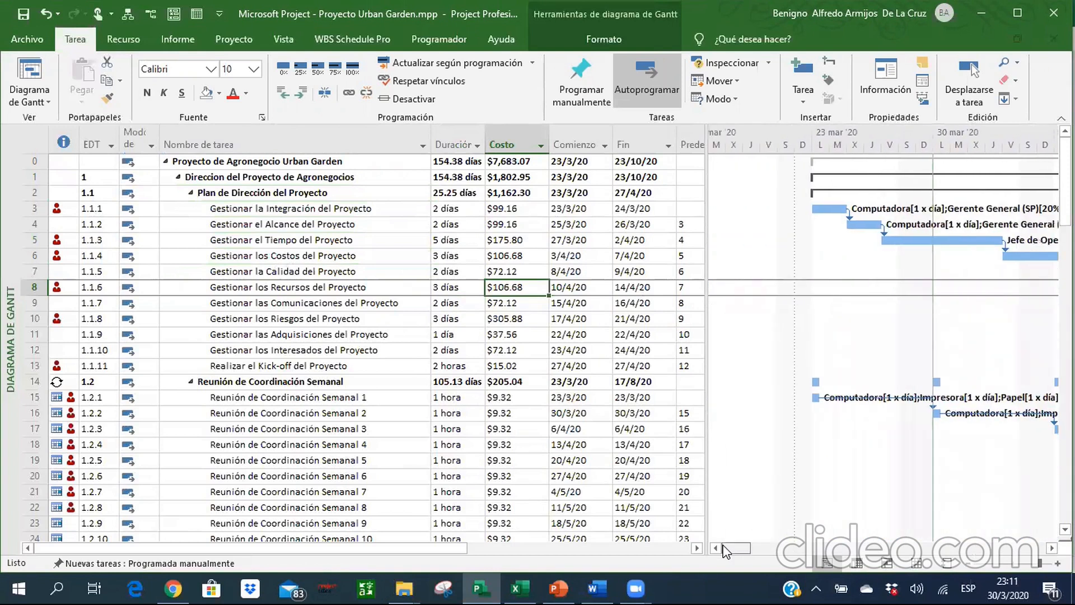
left_click_drag(724, 547, 735, 547)
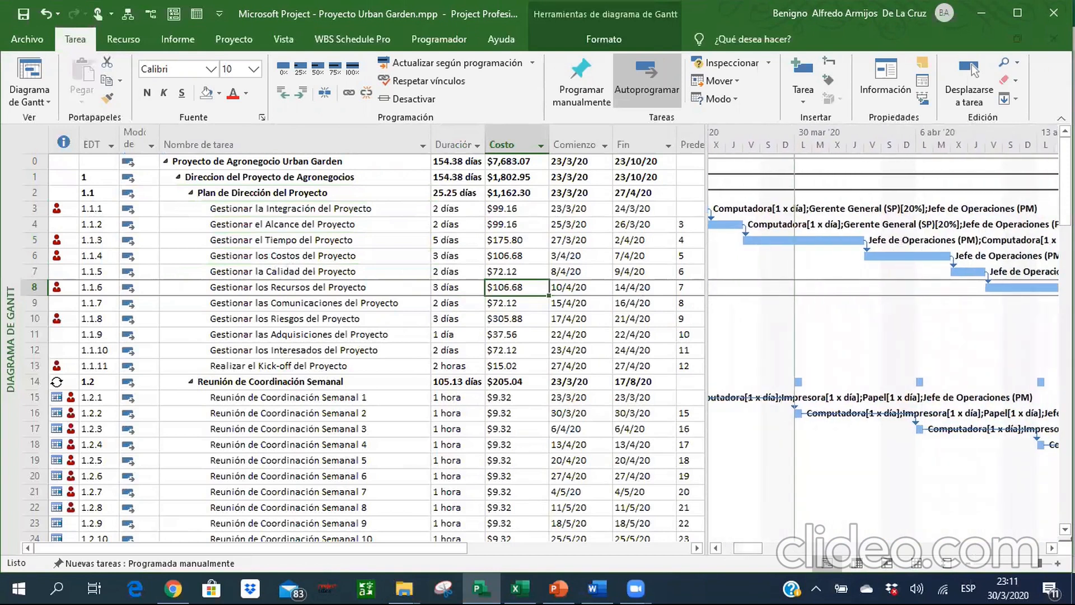
Examine the Gantt bars, dependency links and milestones of the market research, competitor and client segment phases.
scroll(364, 347, "down", 8)
left_click_drag(742, 547, 783, 550)
mouse_move(1065, 270)
left_mouse_down()
mouse_move(1065, 230)
mouse_move(1065, 282)
left_mouse_up()
scroll(953, 461, "down", 5)
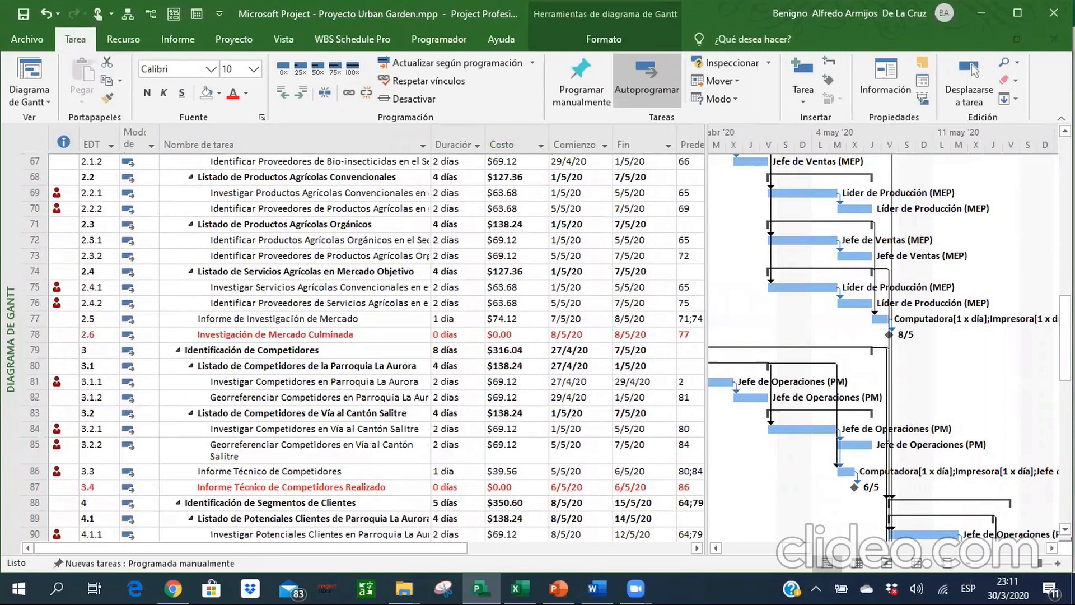
scroll(547, 348, "down", 4)
scroll(364, 347, "down", 4)
scroll(364, 347, "up", 3)
scroll(673, 354, "up", 1)
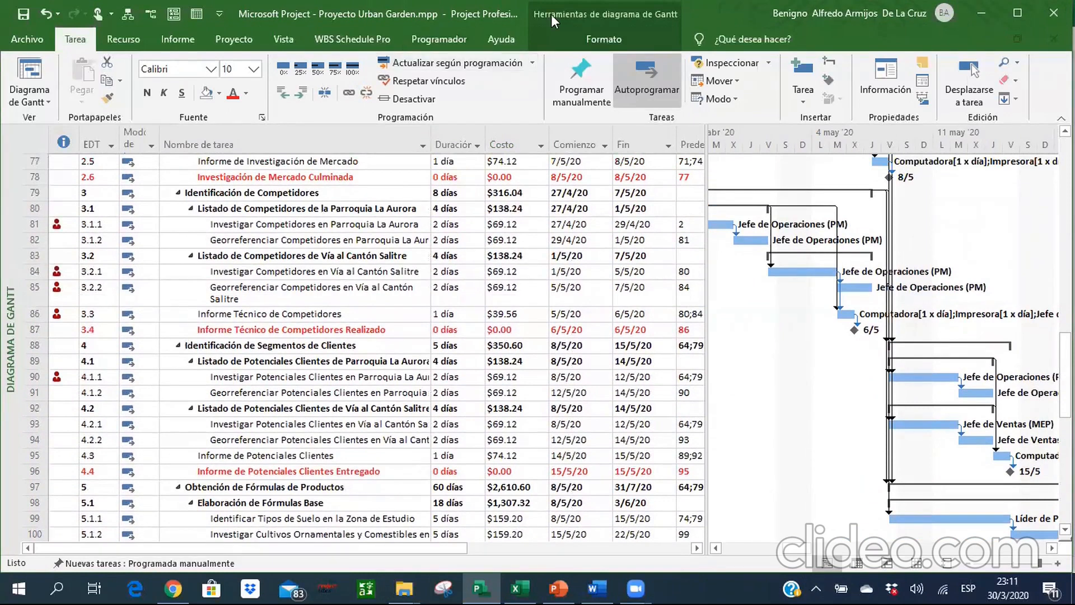
Highlight the critical tasks in the Gantt chart and inspect the critical path through phases 2 to 5.
left_click(562, 35)
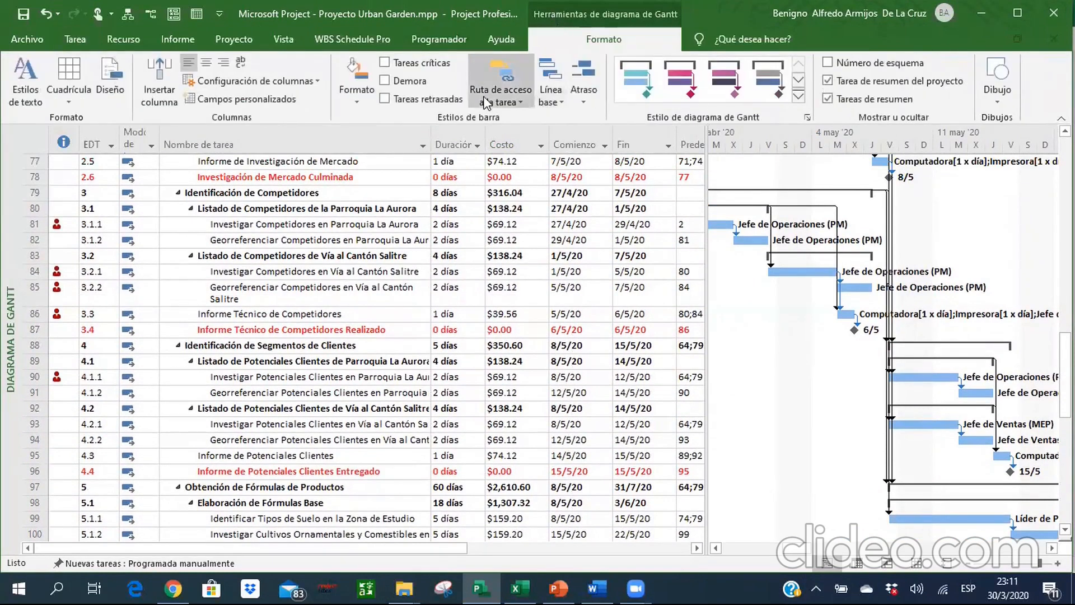
left_click(386, 62)
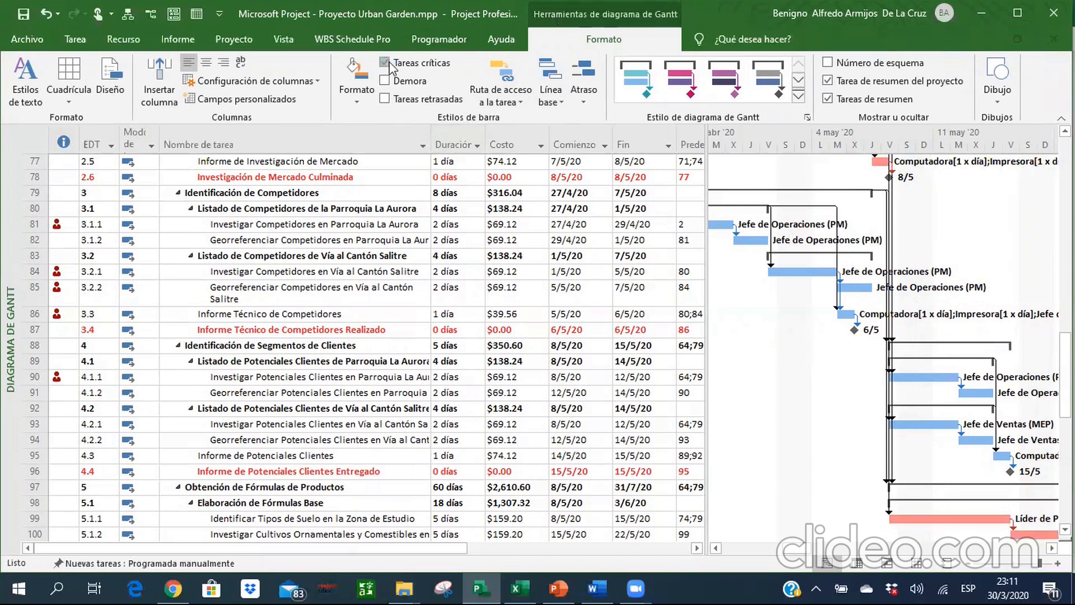
scroll(549, 347, "up", 15)
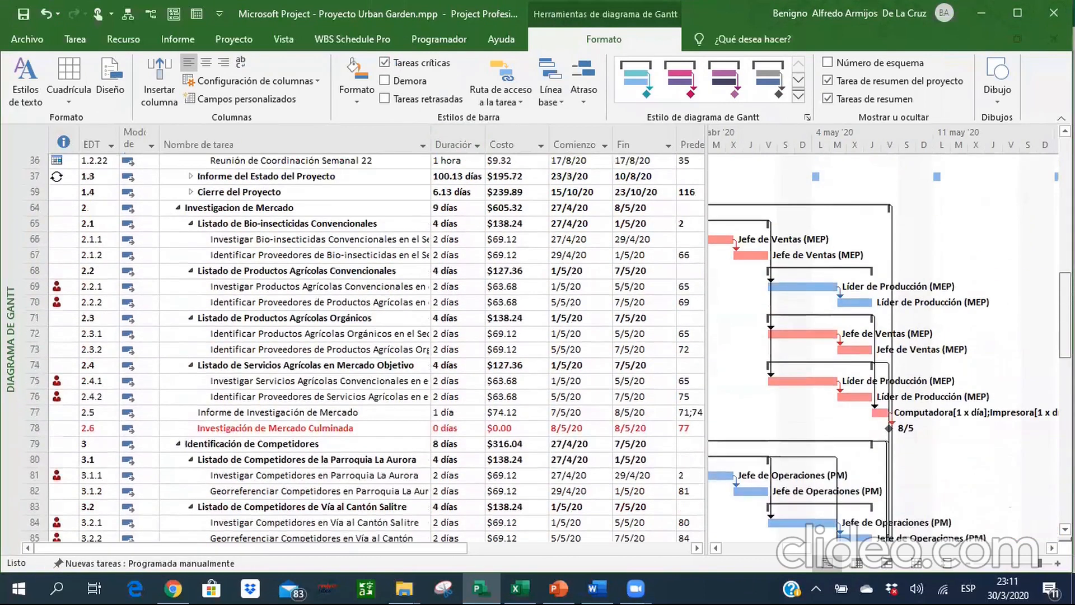
scroll(845, 524, "up", 4)
scroll(844, 524, "down", 15)
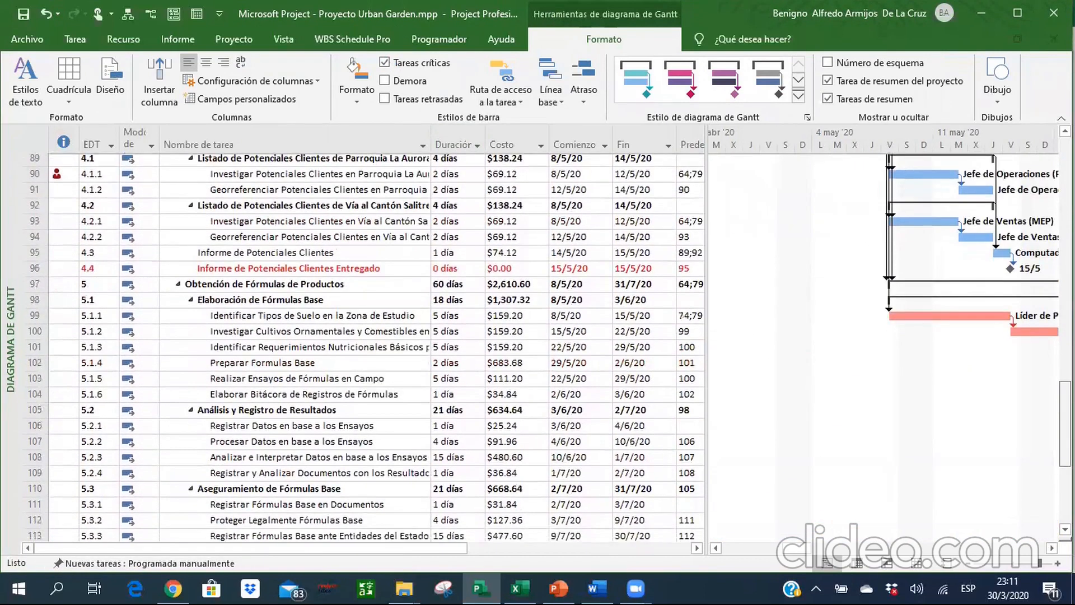
scroll(848, 548, "right", 10)
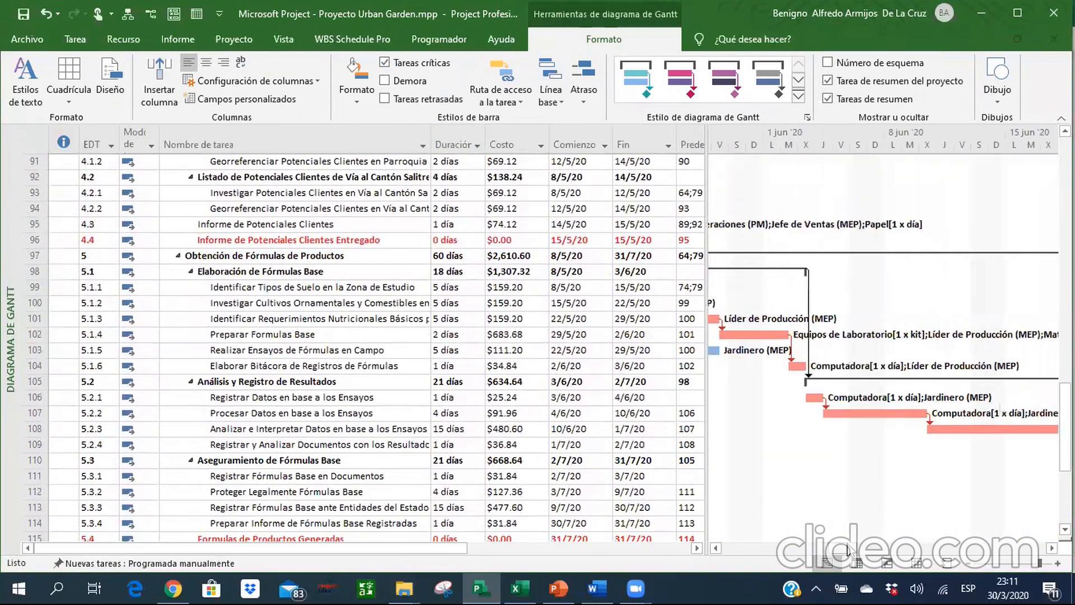
scroll(887, 553, "right", 5)
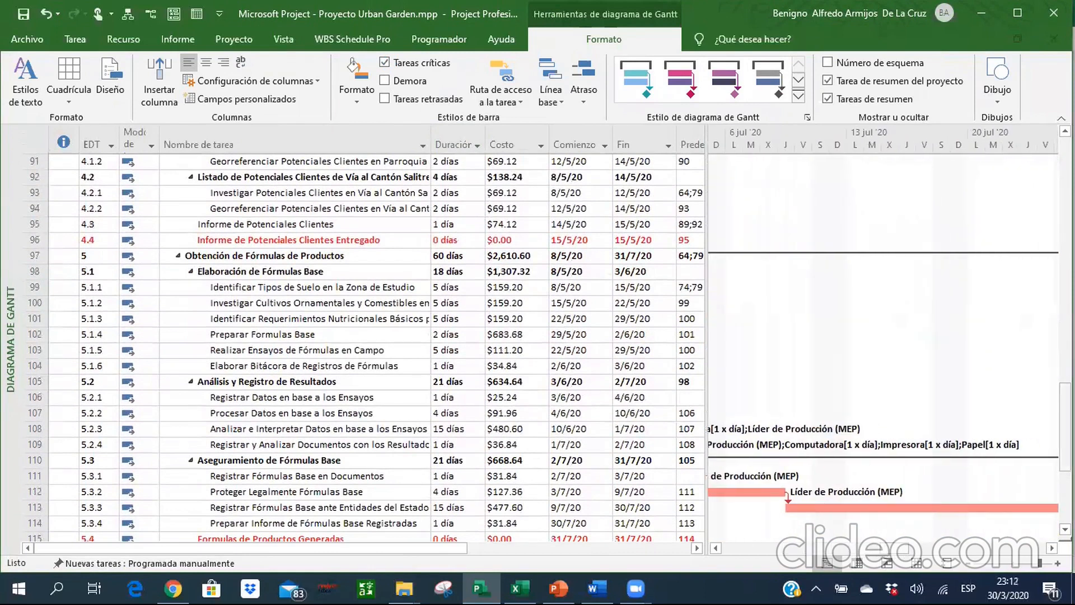
Set the baseline (Línea base) for the complete project.
scroll(375, 348, "down", 4)
scroll(793, 555, "up", 1)
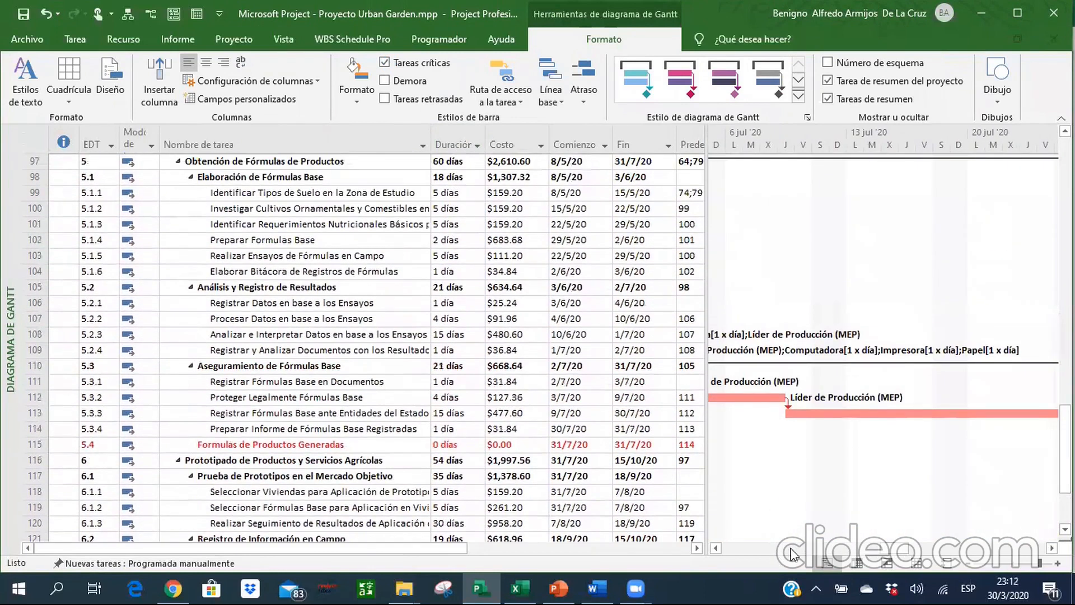
left_click_drag(831, 547, 752, 546)
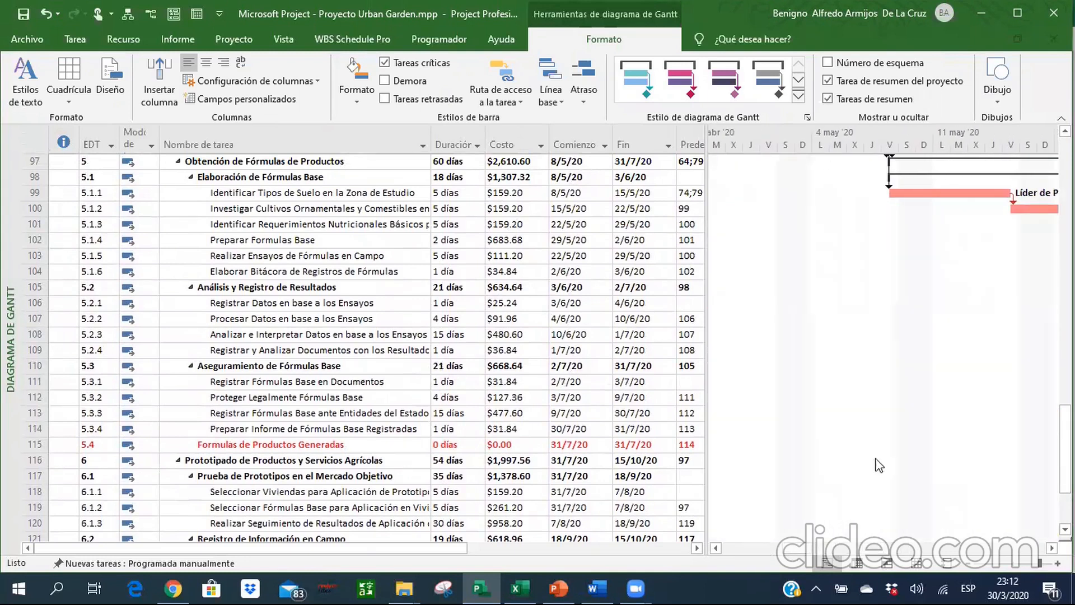
scroll(1042, 290, "up", 8)
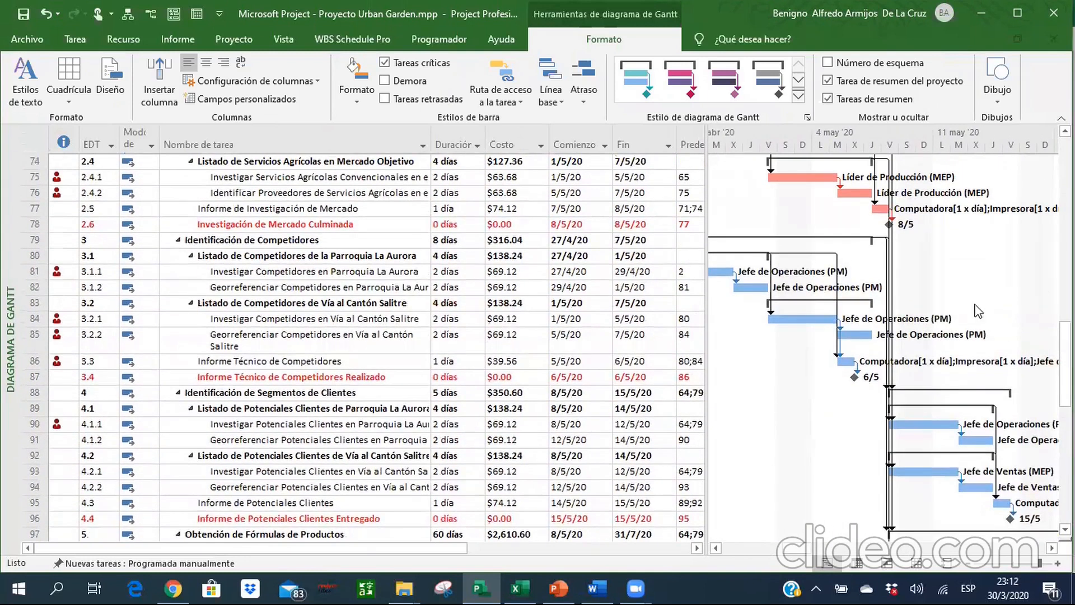
left_click(87, 43)
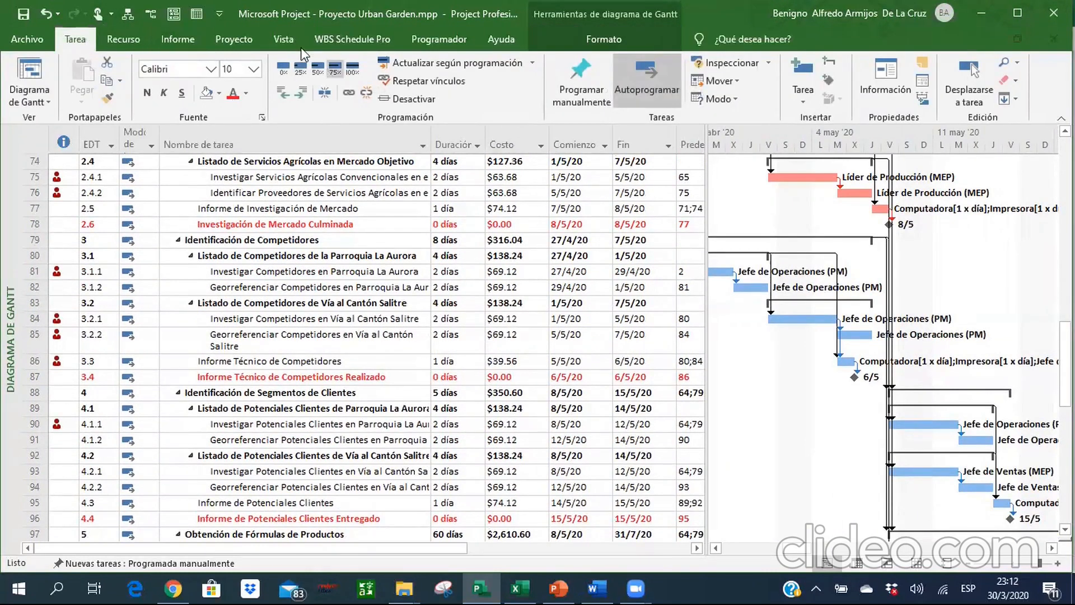
left_click(251, 41)
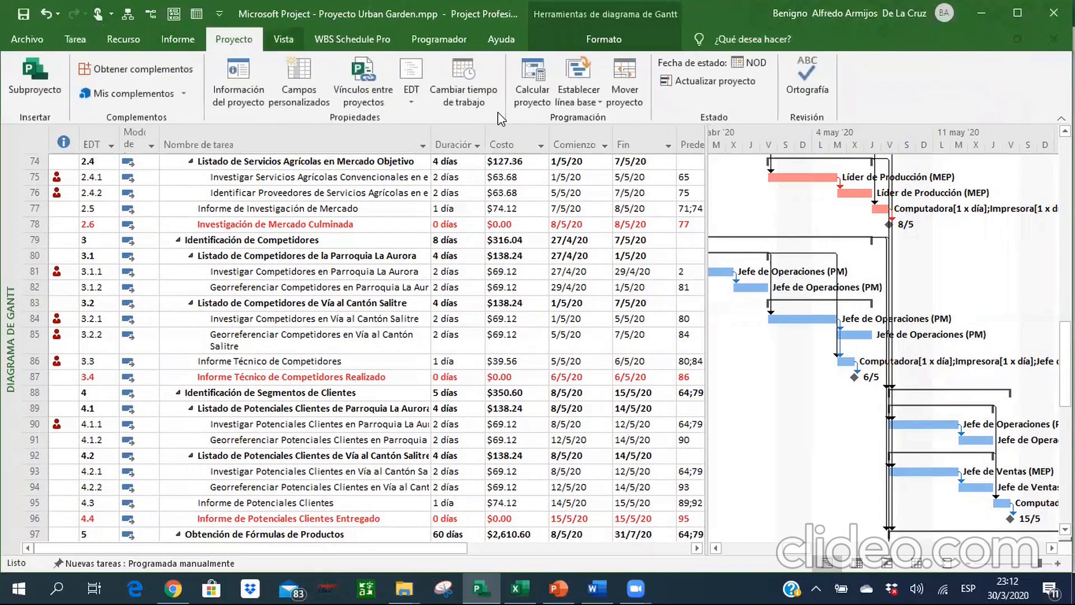
left_click(577, 104)
left_click(616, 118)
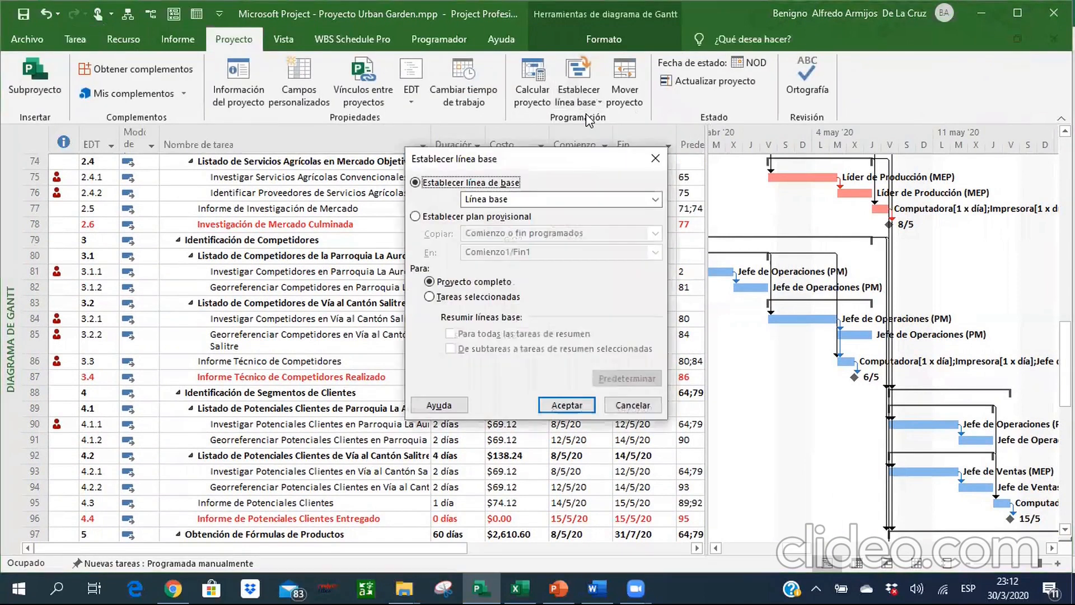
left_click(566, 405)
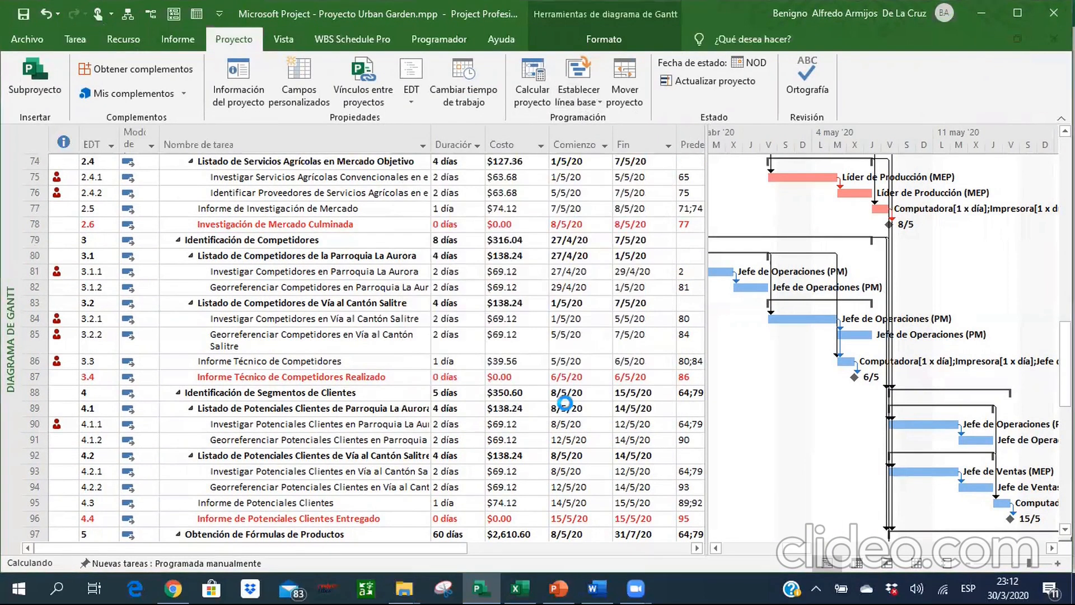
Overwrite the saved Línea base with the current schedule of the complete project.
left_click(562, 105)
left_click(577, 119)
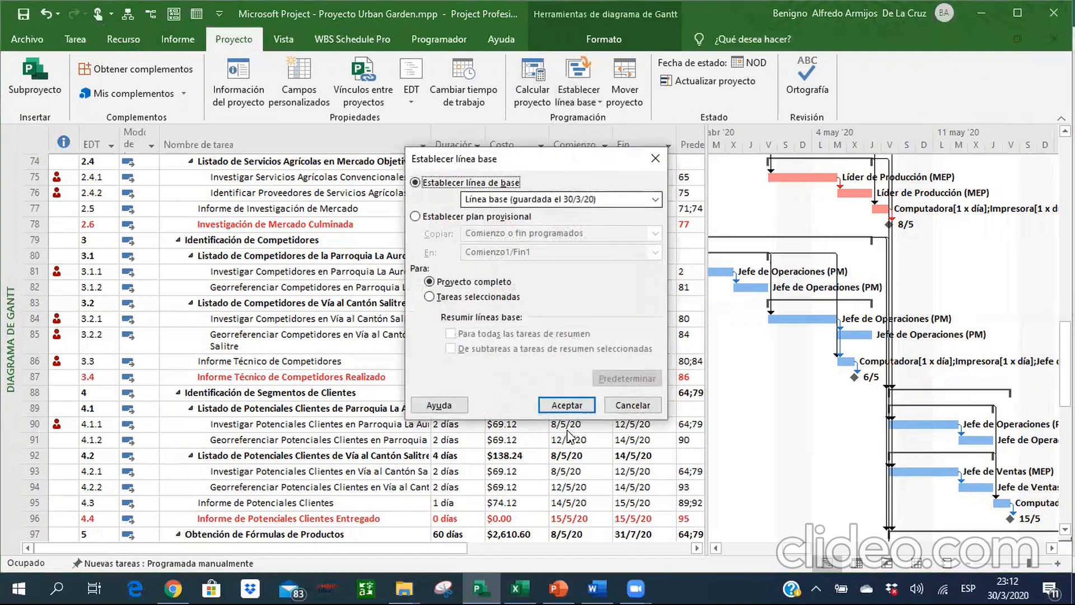
left_click(566, 408)
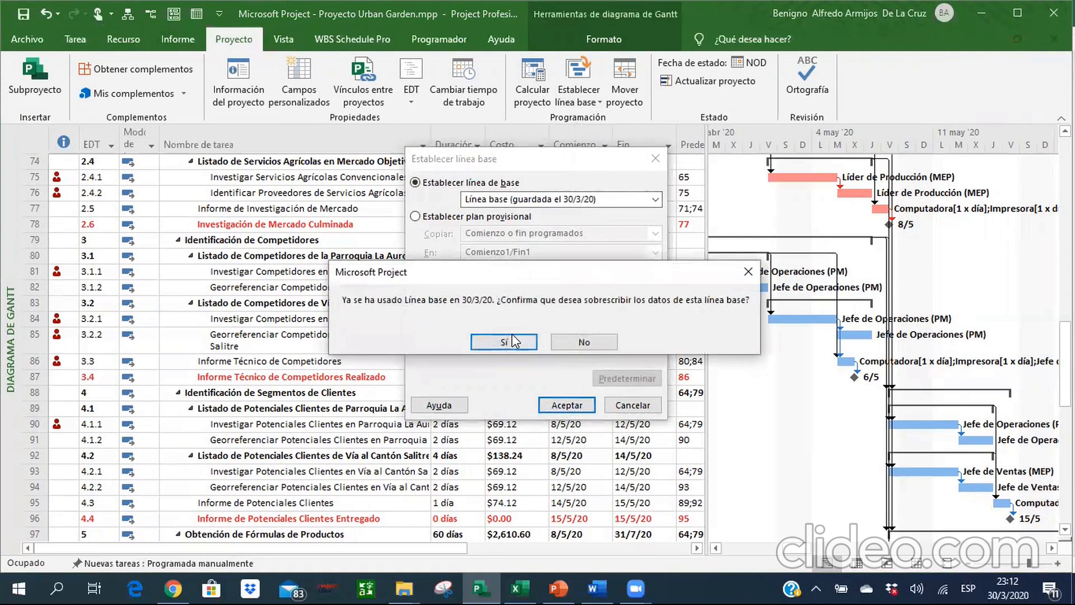
left_click(511, 342)
Move the project to a new start date of 6/4/2020, shifting the deadlines with it.
left_click(376, 192)
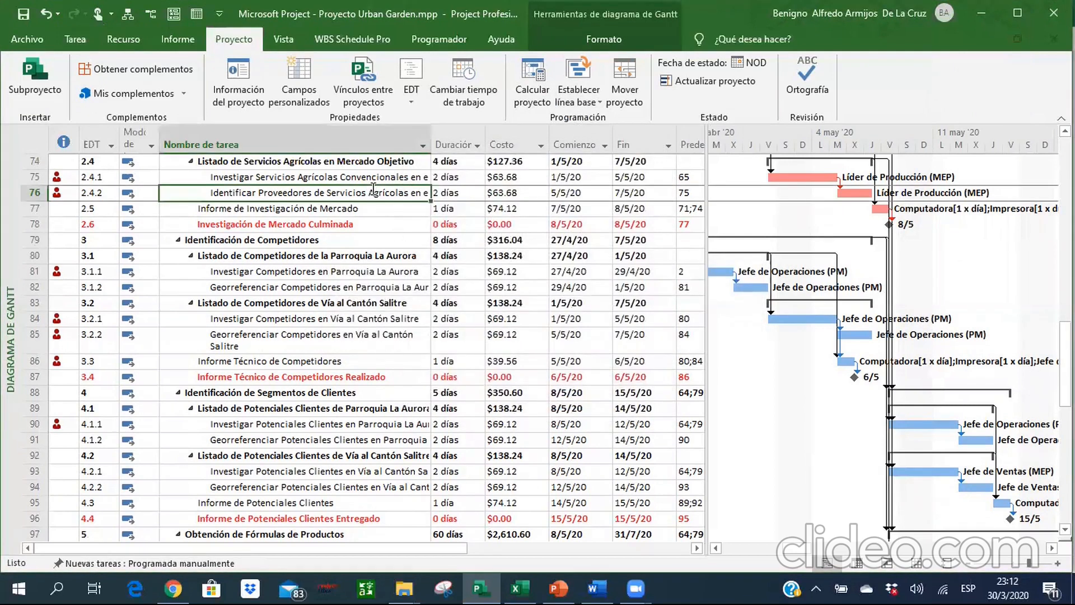
key("ctrl+Up")
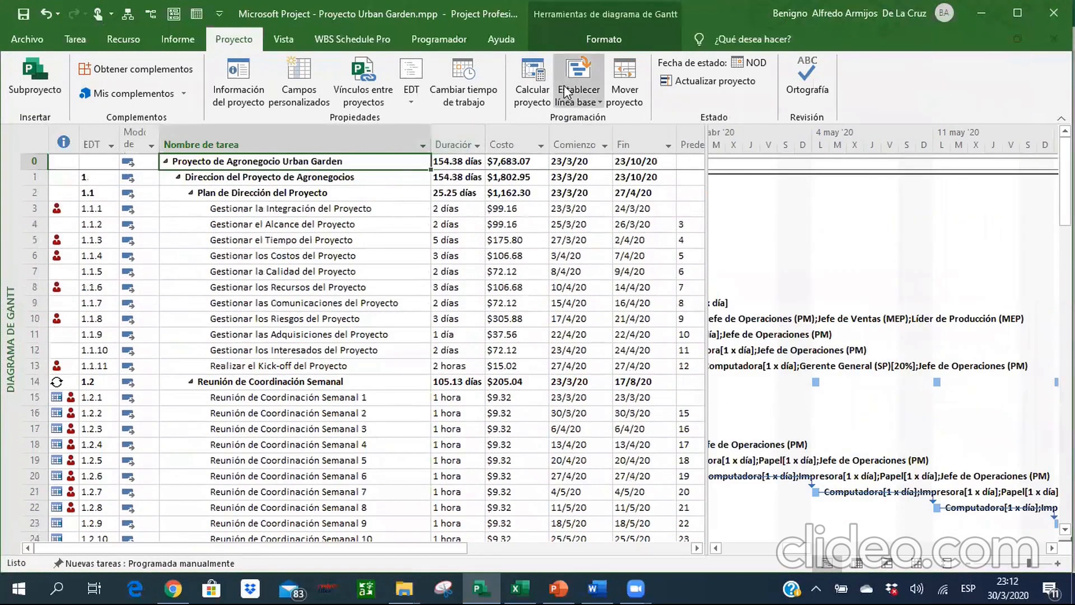
left_click(630, 92)
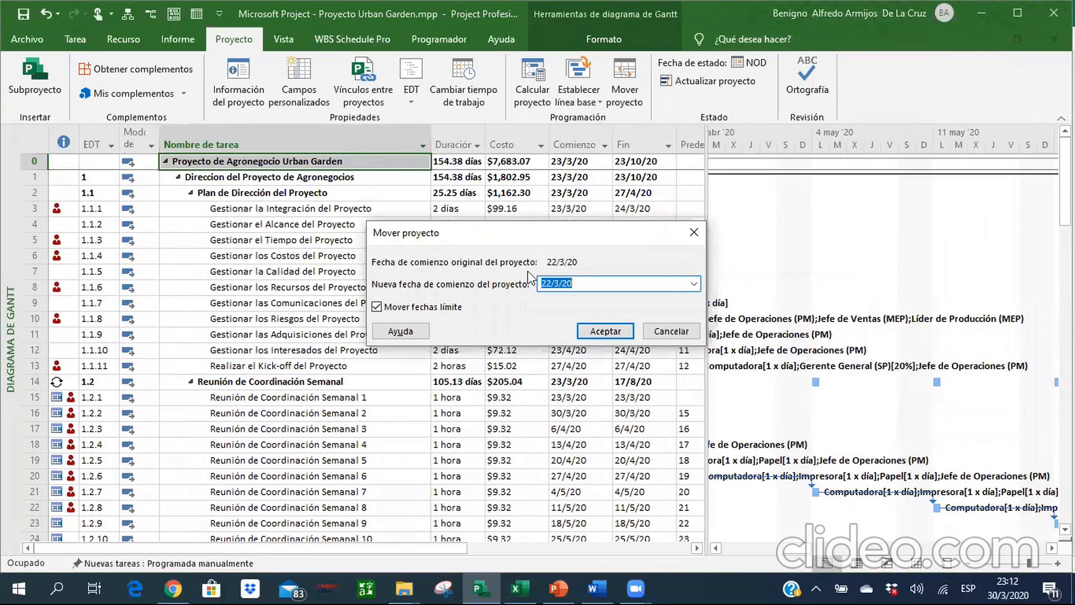
left_click(694, 283)
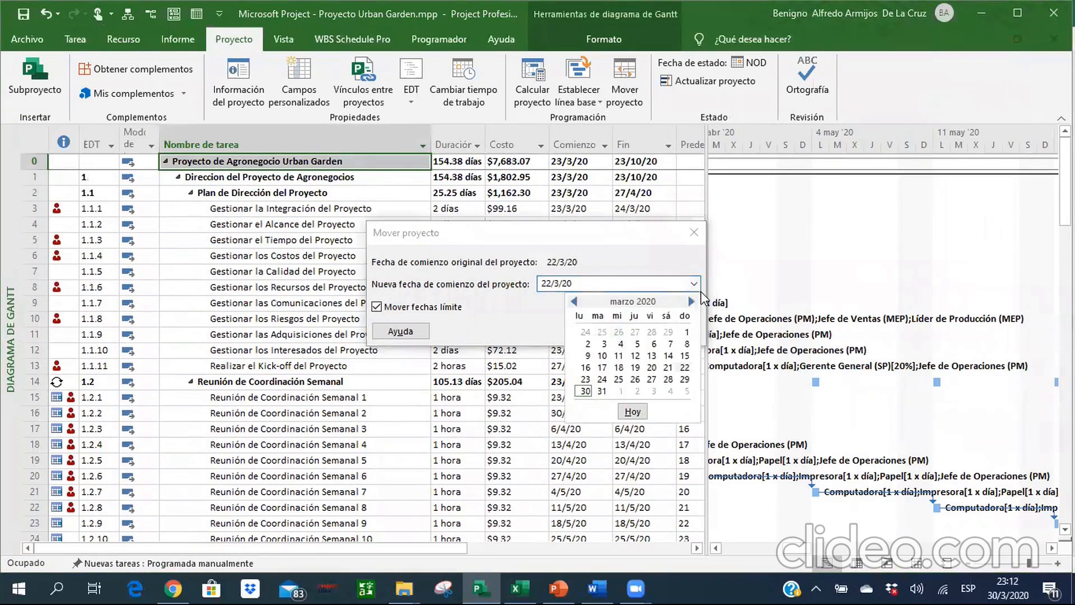
left_click(692, 301)
left_click(586, 343)
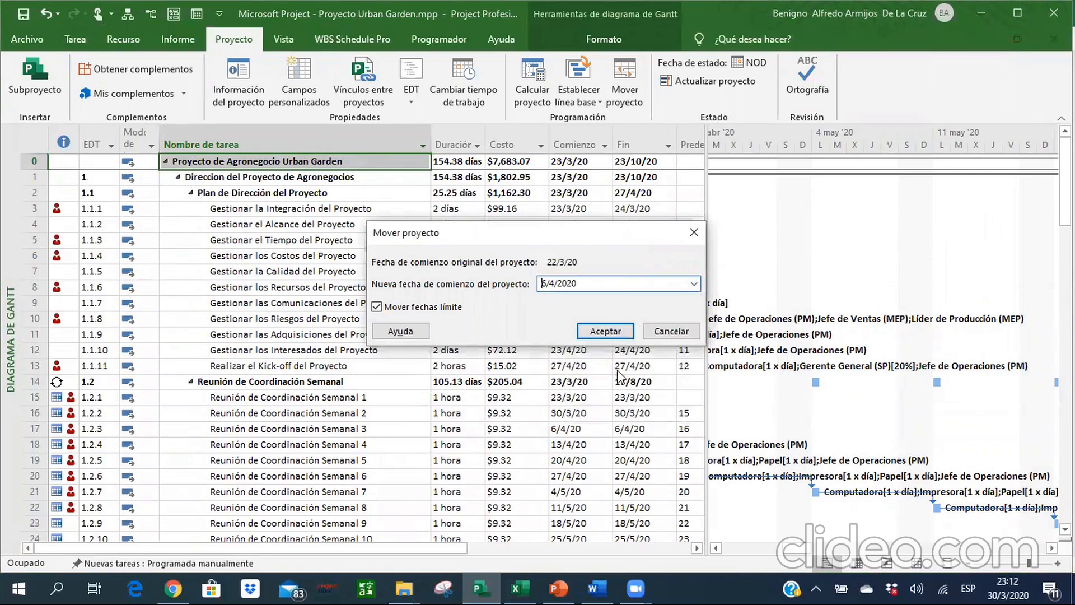
left_click(606, 330)
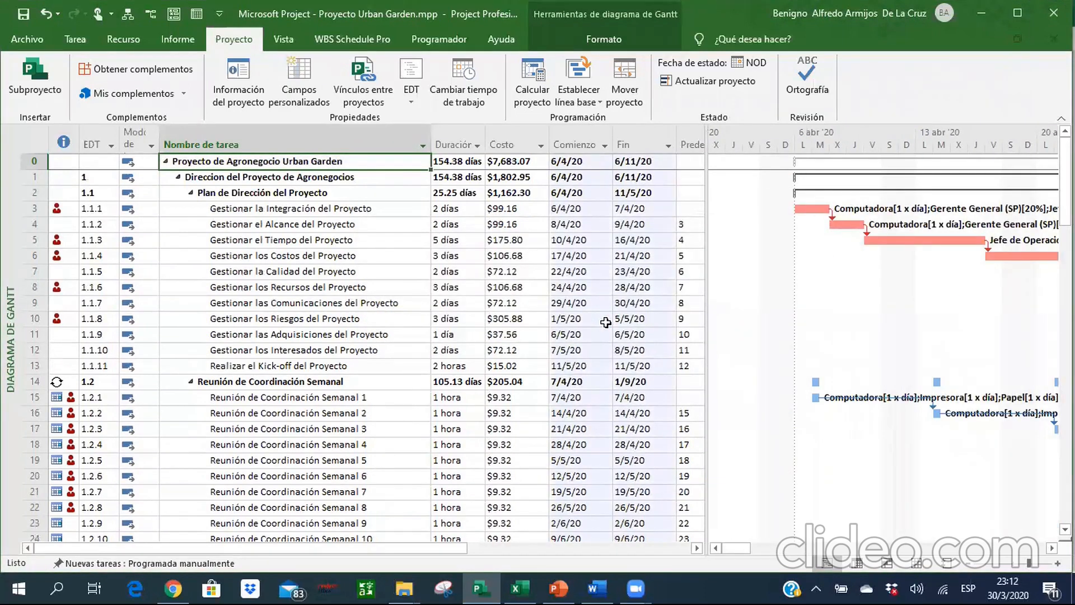
Check the Comienzo and Fin dates of the project summary task after the move.
key("Right")
key("Right")
key("Right")
key("Right")
key("Left")
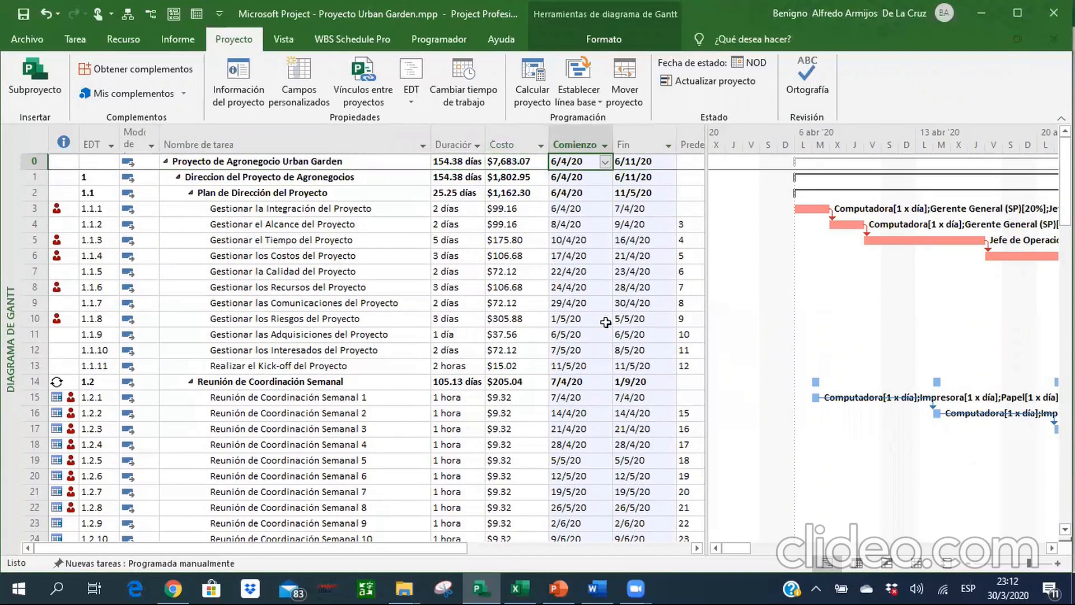
key("Right")
key("Left")
Display the project as a network diagram, zoomed out, and examine its task flow from the first node to the final milestones.
left_click(78, 38)
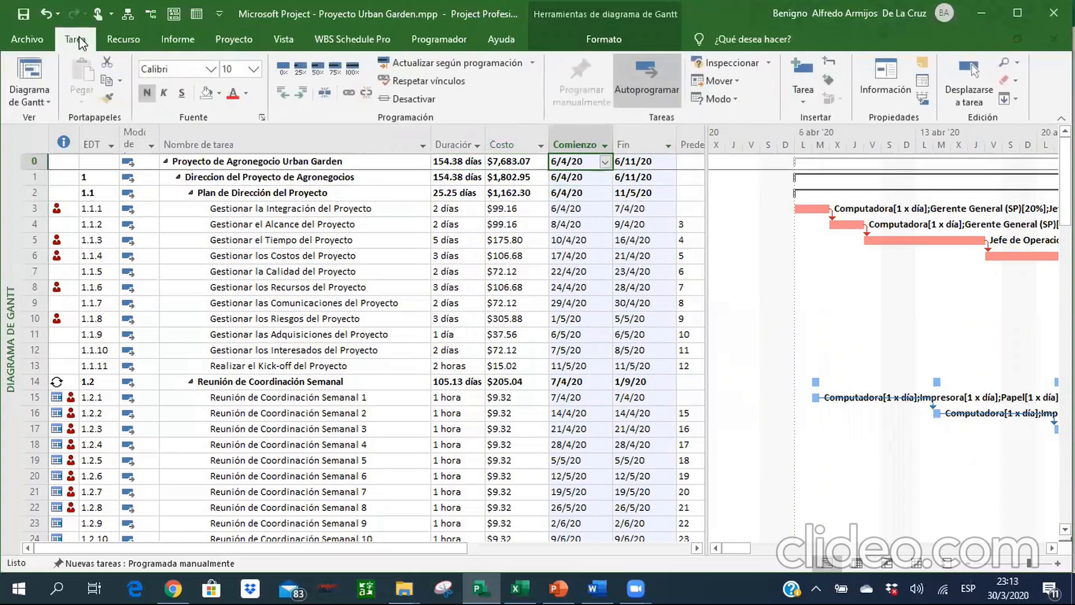
left_click(27, 102)
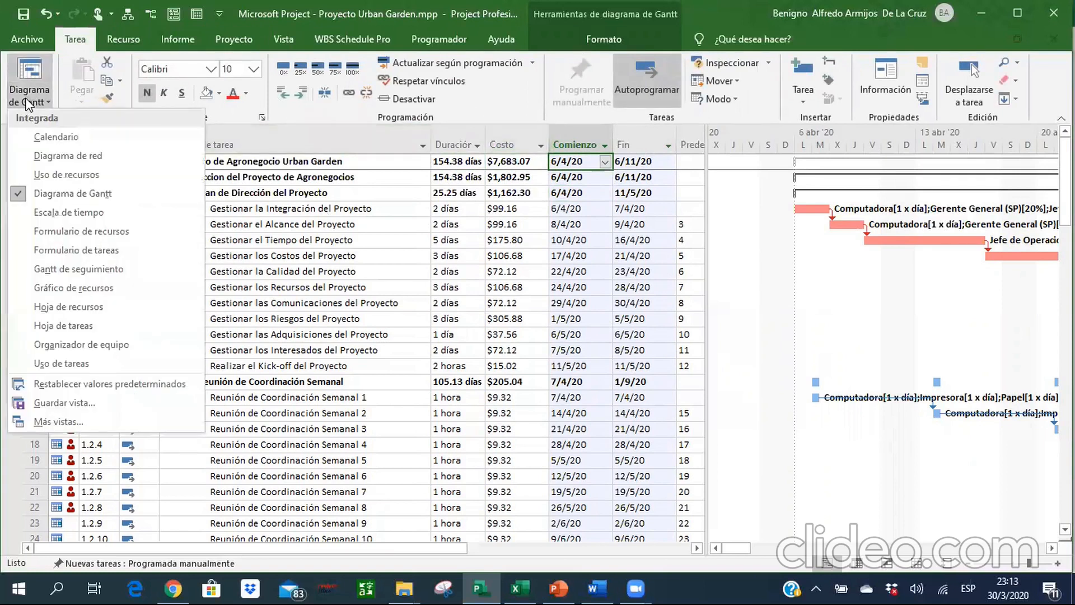
left_click(52, 152)
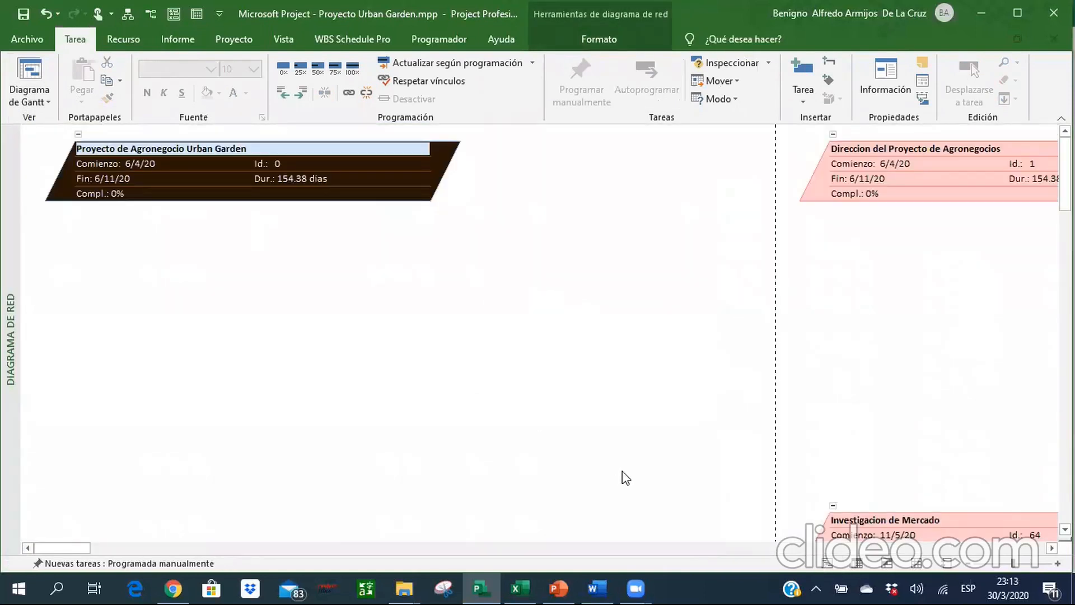
left_click(971, 565)
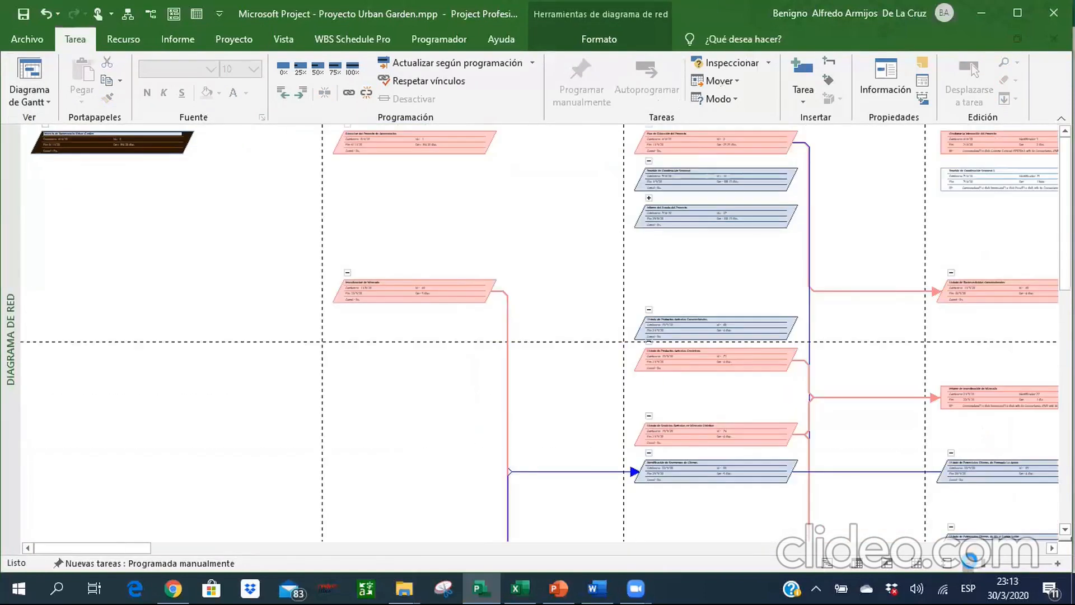
left_click(713, 544)
left_click(713, 543)
left_click_drag(475, 545, 581, 520)
scroll(562, 551, "down", 5)
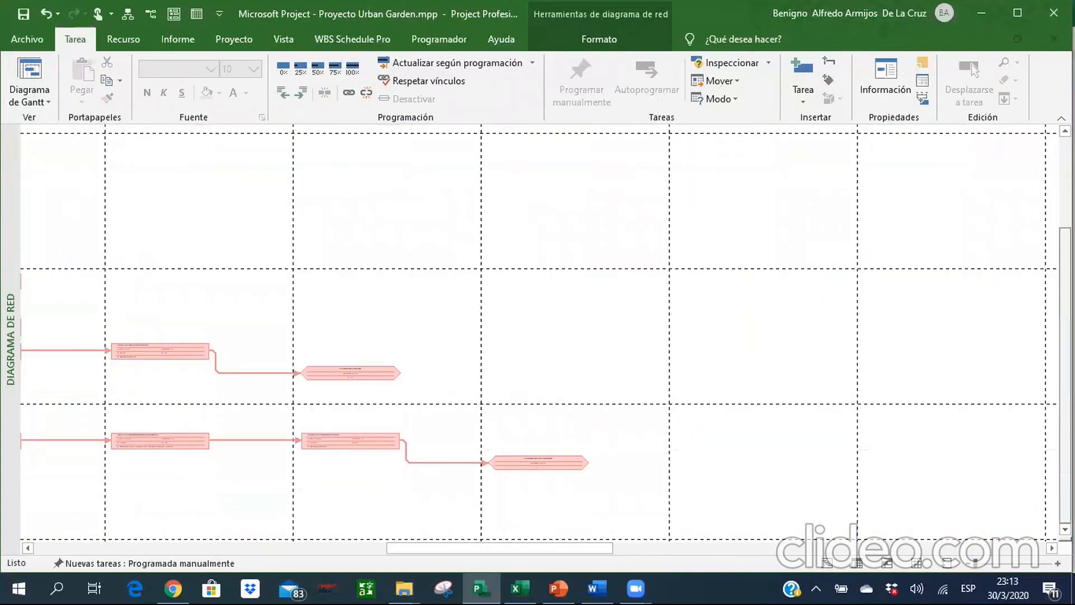
left_click_drag(562, 552, 209, 511)
scroll(596, 204, "up", 5)
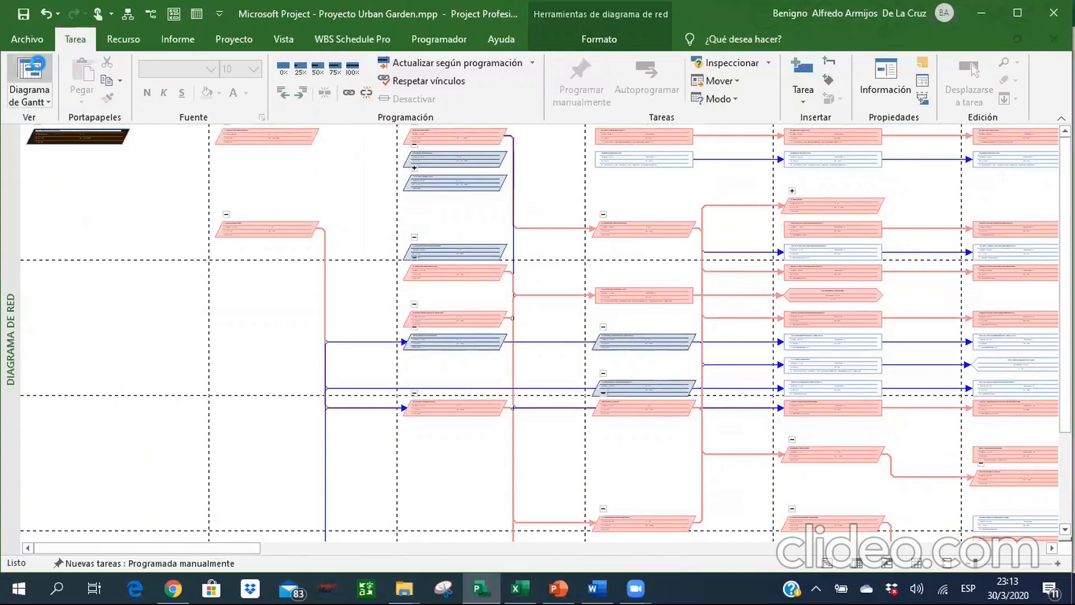
Return to the Gantt chart at summary task 0 and widen the table to reveal the Predecesoras and resource names columns.
left_click(29, 72)
left_click(285, 196)
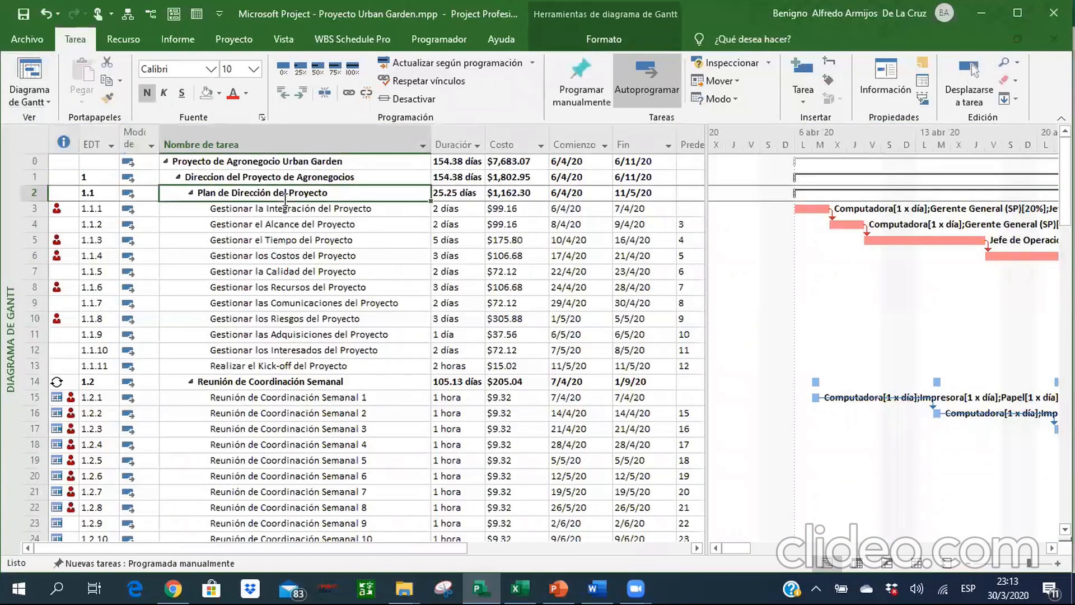
key("Up")
key("Up")
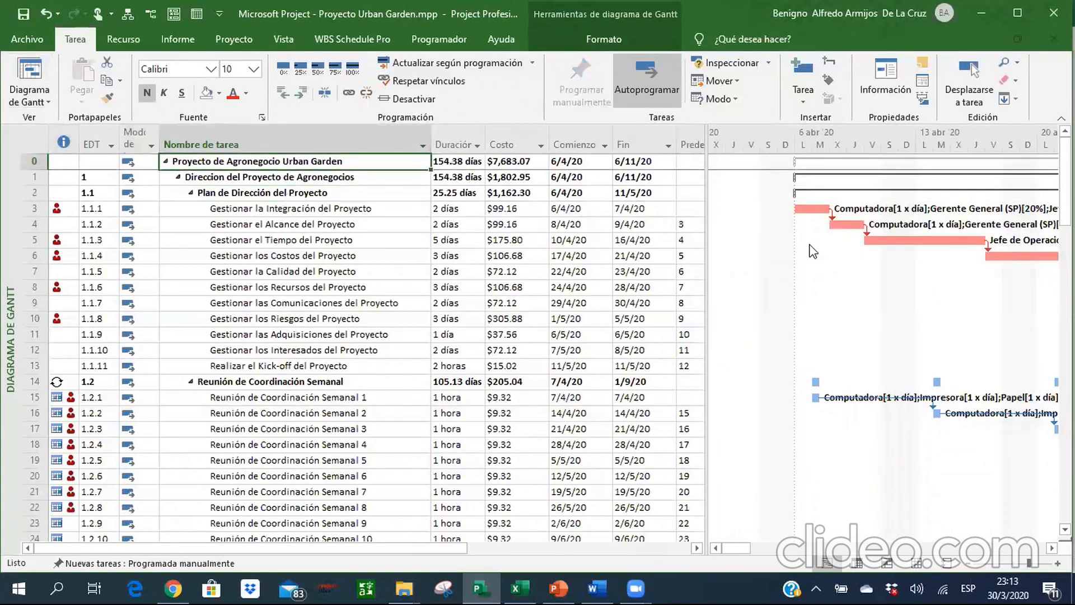
left_click_drag(707, 253, 833, 255)
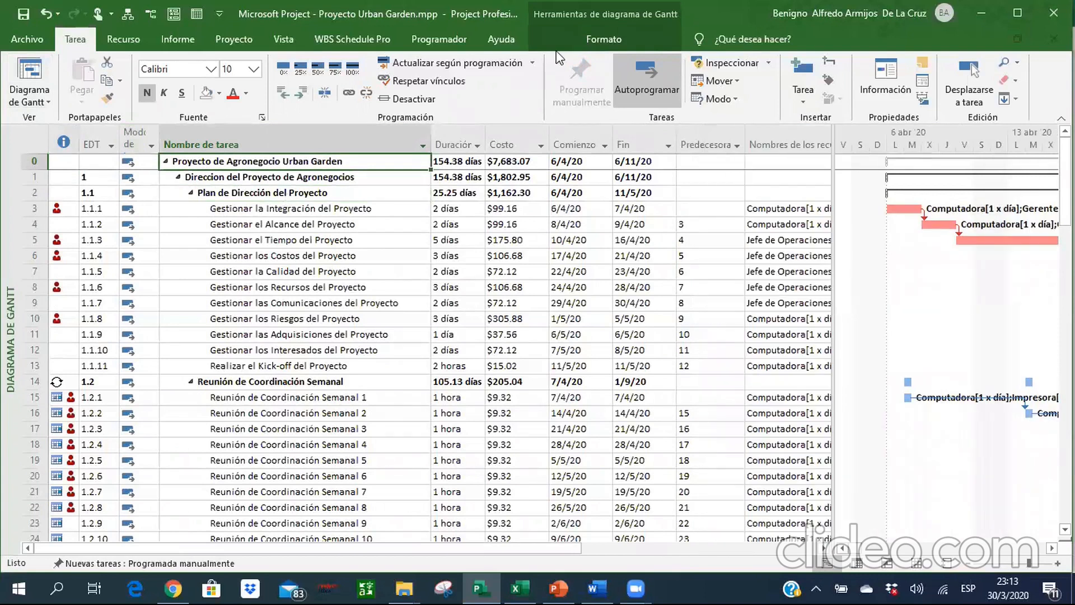
Open the Flujo de caja cost report for the project.
left_click(178, 39)
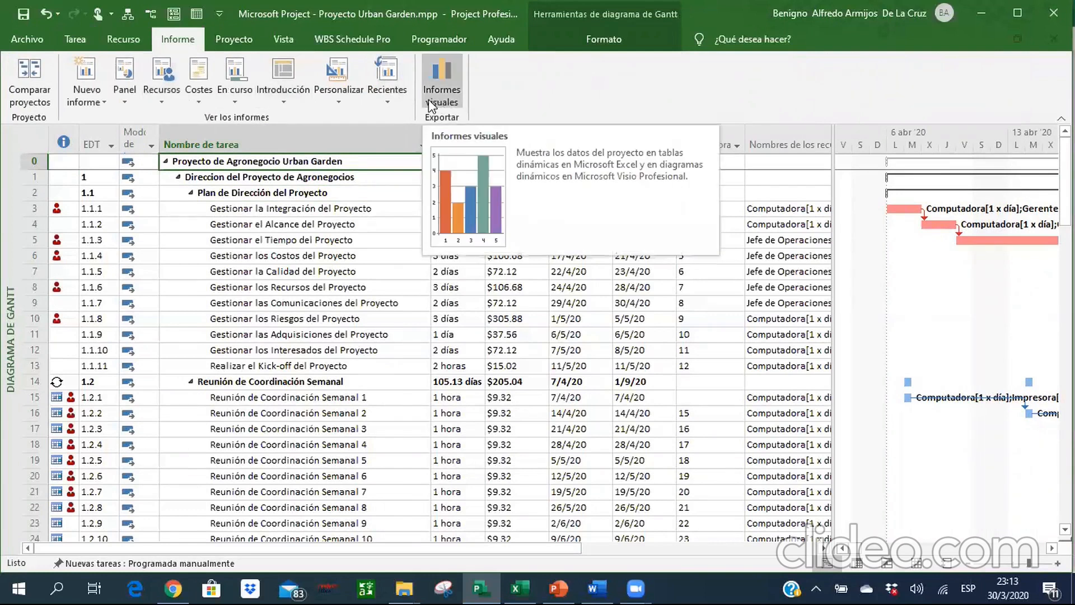
left_click(197, 100)
left_click(219, 120)
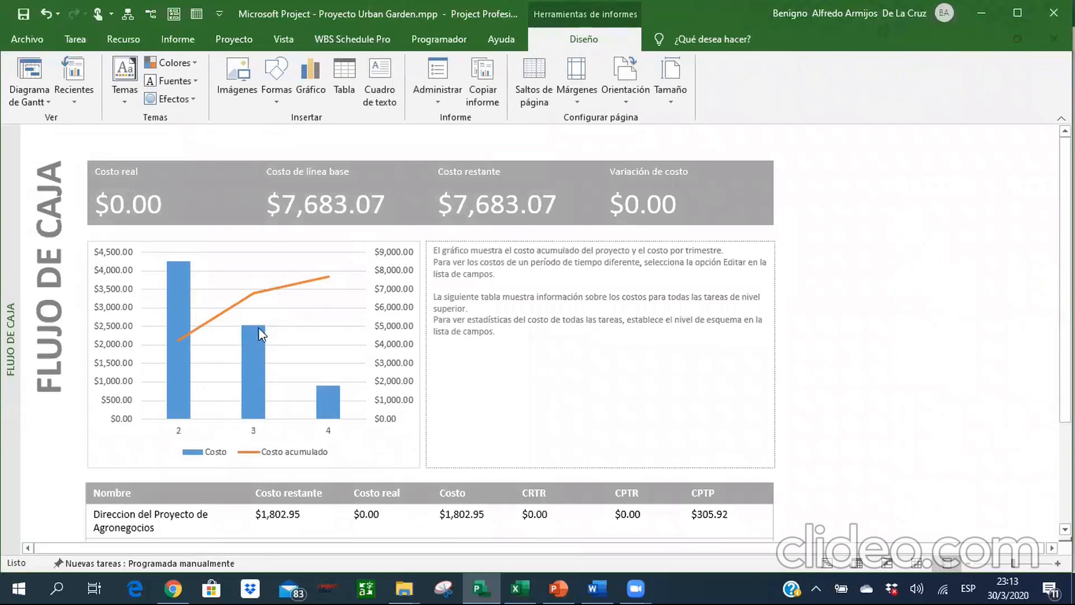
Inspect the available fields, grouping and outline level options of the cost chart in the cash flow report.
left_click(211, 318)
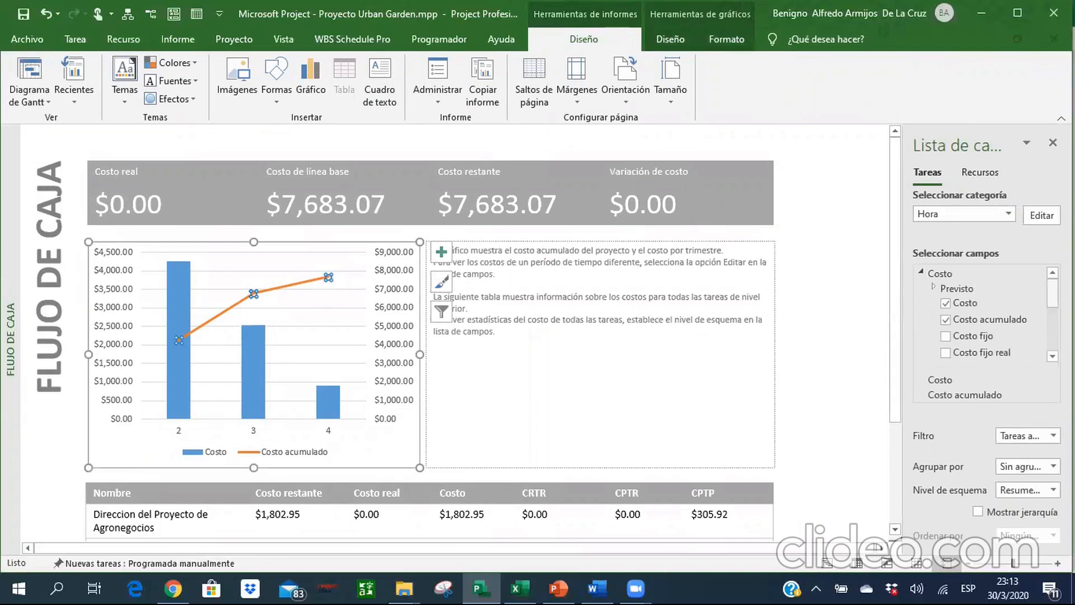
left_click_drag(1053, 293, 1053, 335)
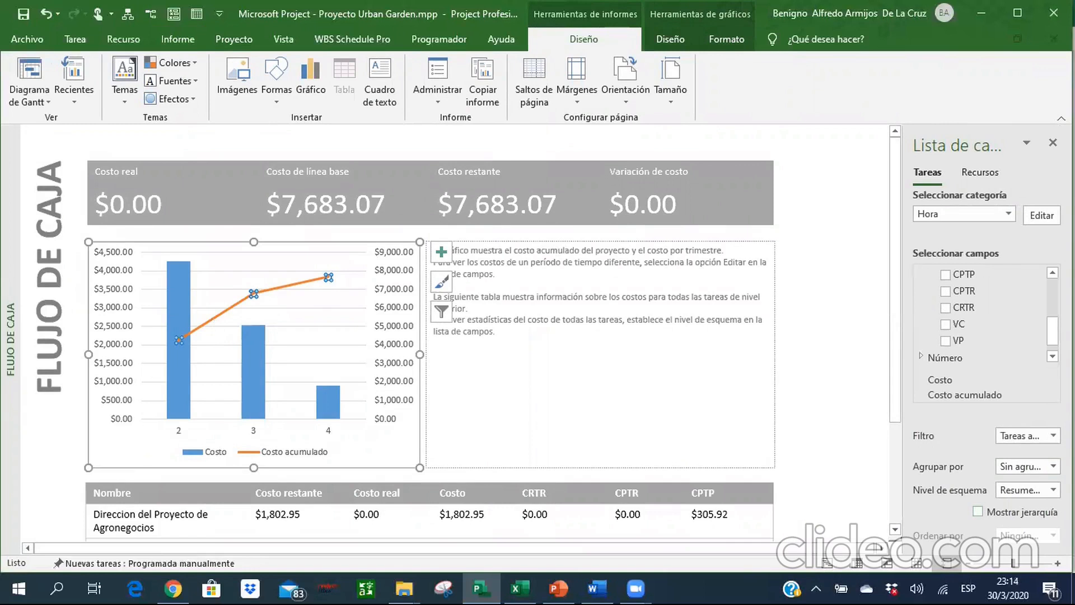
left_click(1053, 466)
left_click(1053, 466)
left_click(1053, 490)
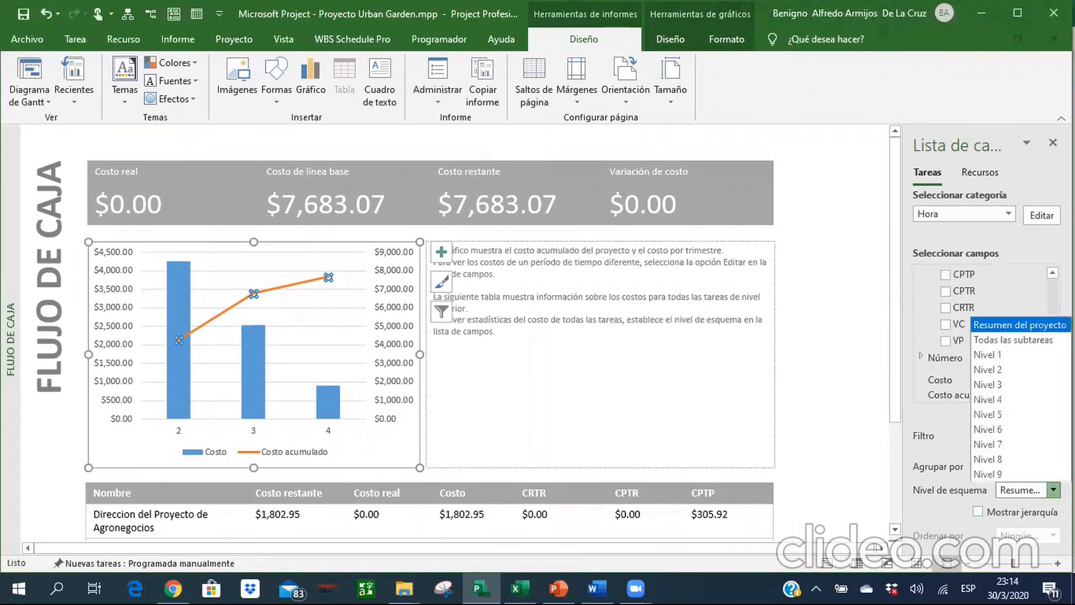
left_click(1053, 490)
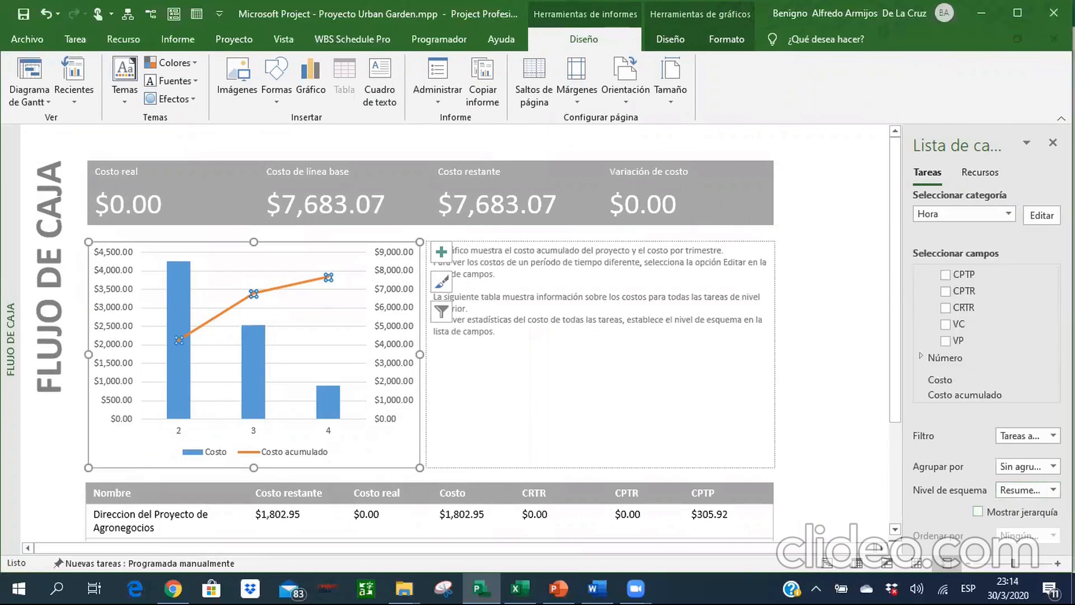
Compare the cash flow chart's costs by resource with its task costs over time, ending on the task data.
left_click(978, 169)
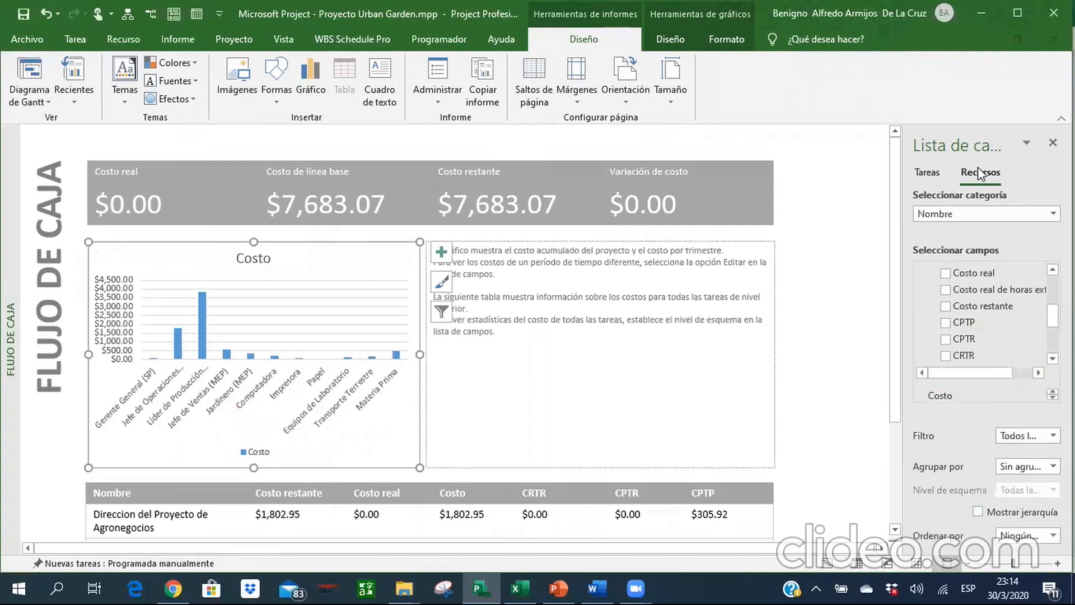
left_click(923, 172)
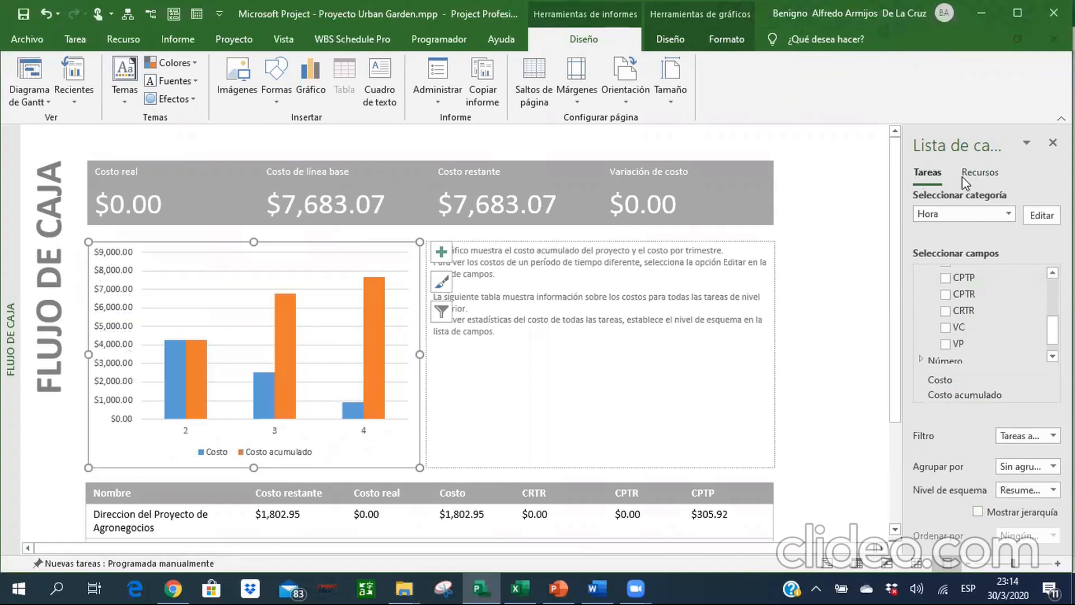
left_click(962, 176)
left_click(928, 173)
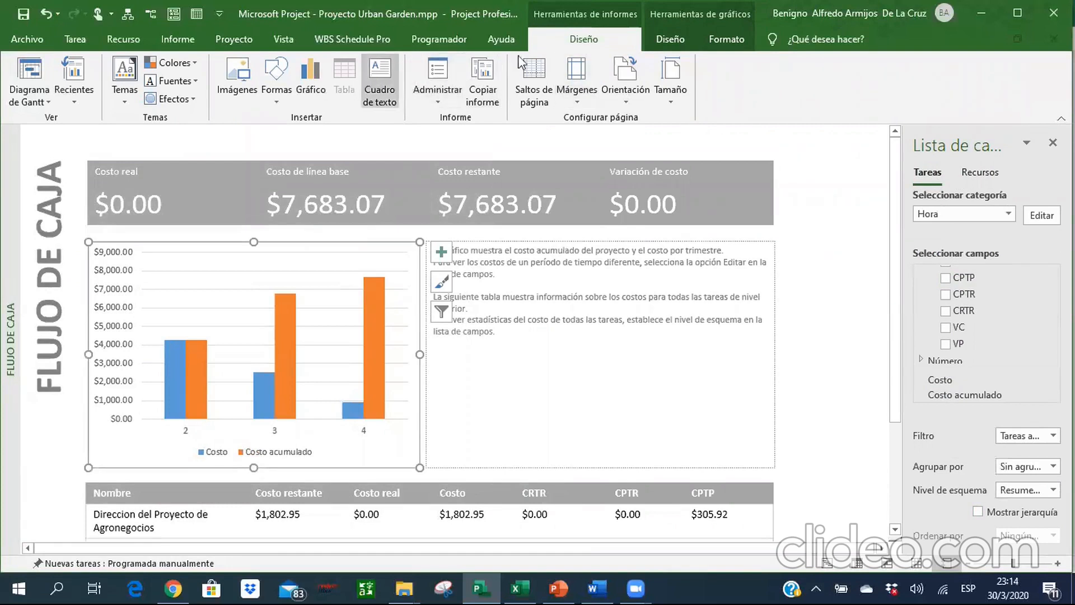
left_click(178, 39)
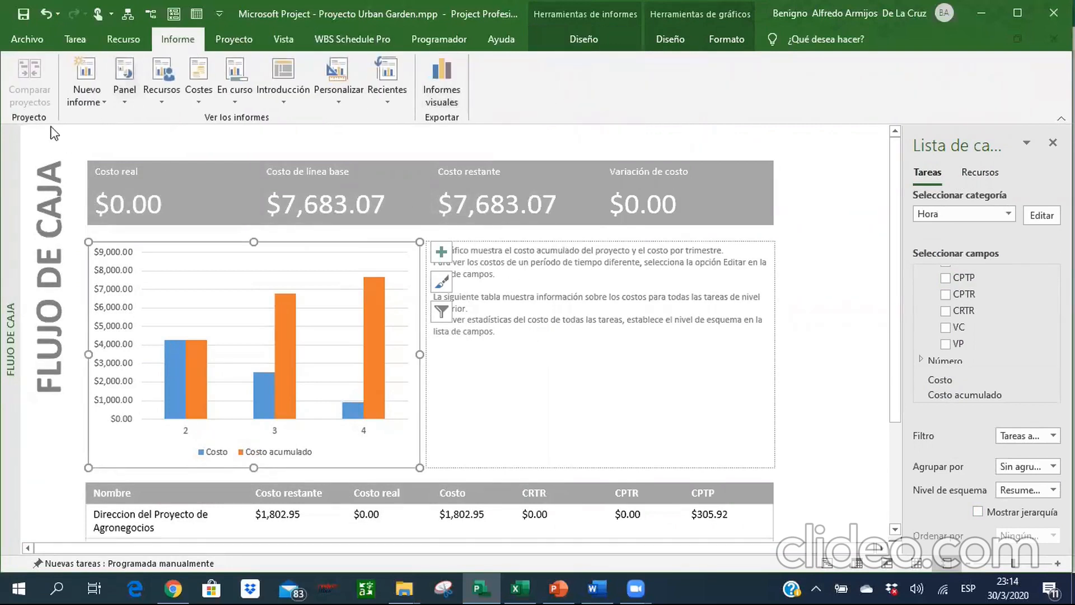
Return to the Gantt chart and generate the task-usage visual report Informe del flujo de caja with its usage data level set to Días.
left_click(827, 564)
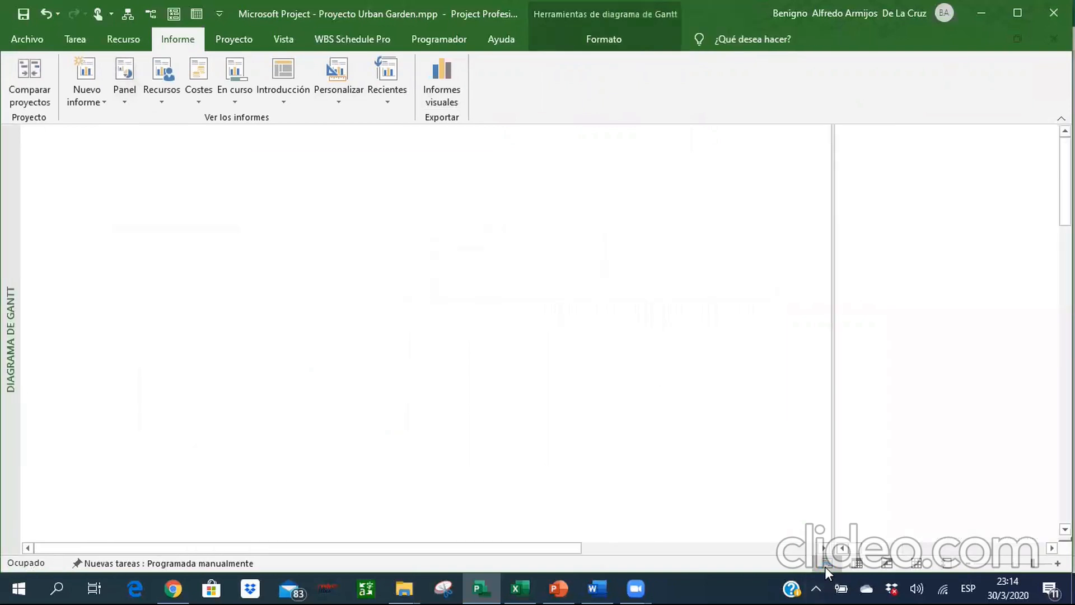
left_click(431, 93)
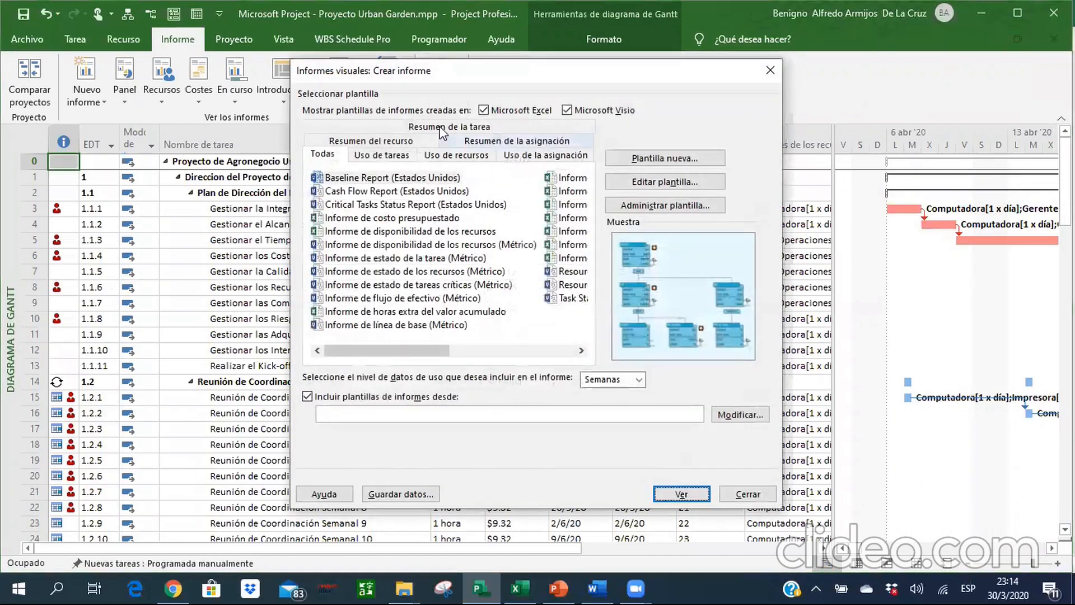
left_click(389, 155)
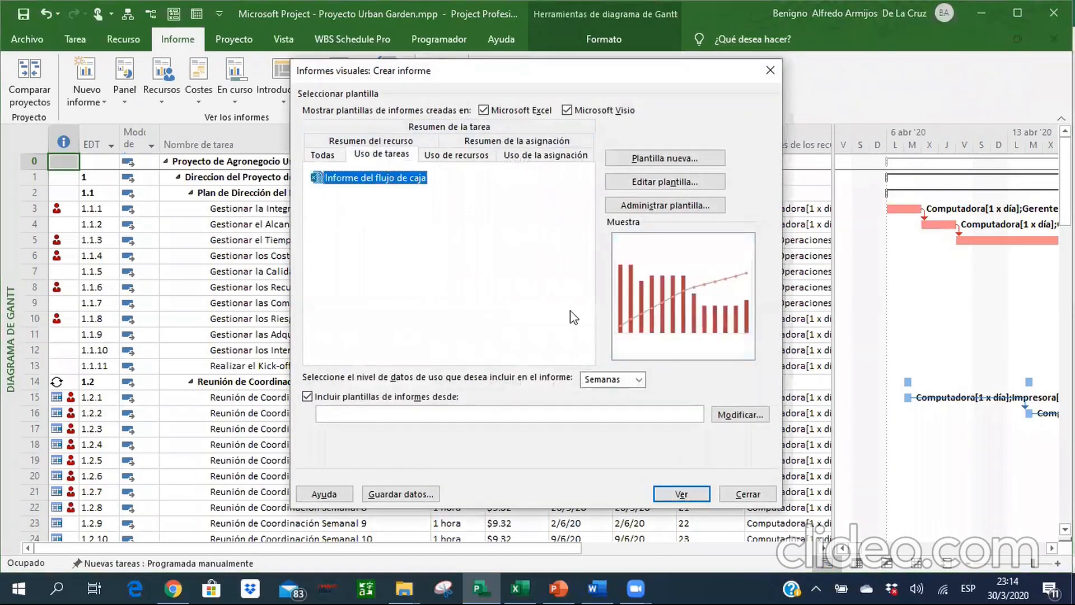
left_click(638, 380)
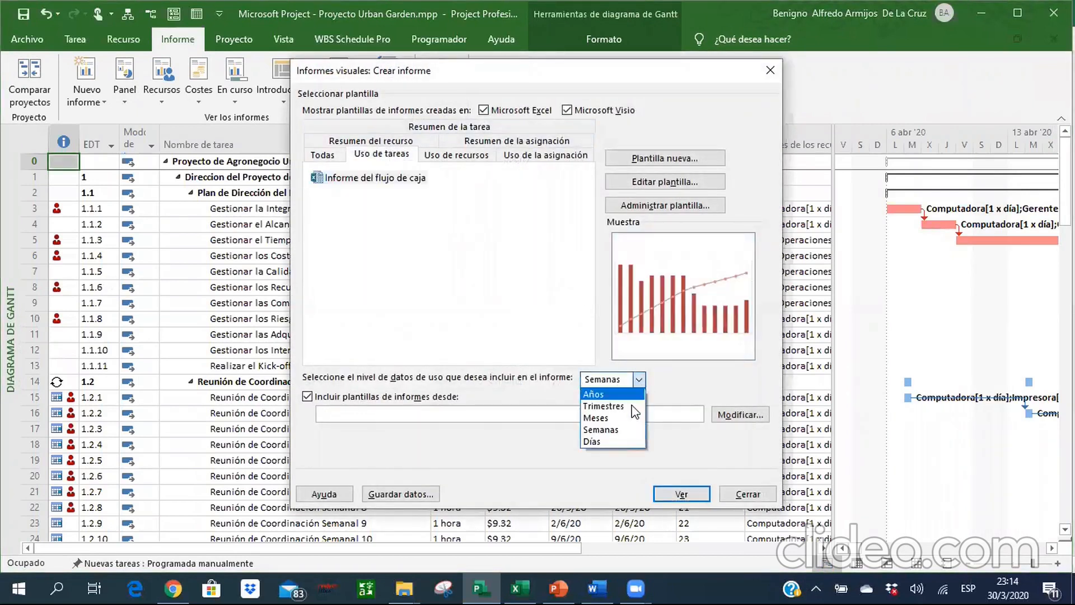
left_click(612, 441)
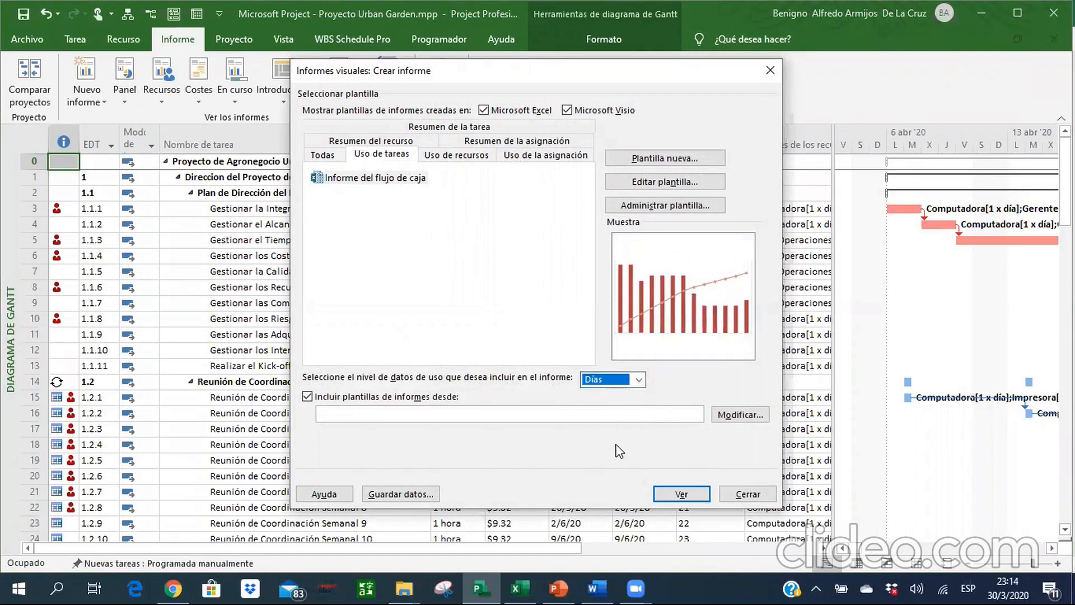
left_click(682, 495)
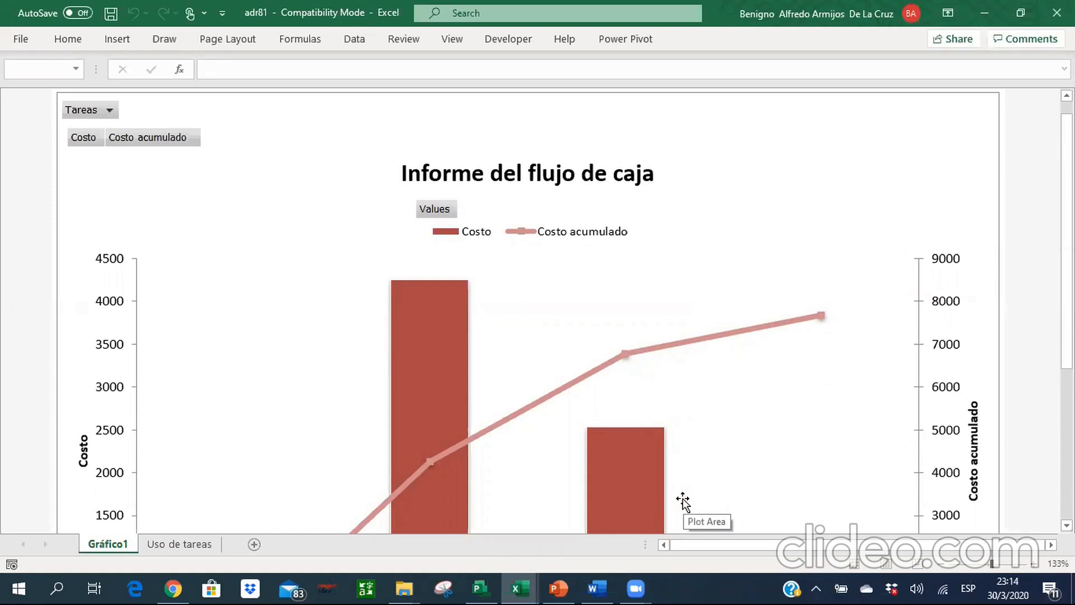
Retitle the cash flow chart "Curva S Proyecto Urban Garden" and close the PivotChart field list.
left_click(572, 175)
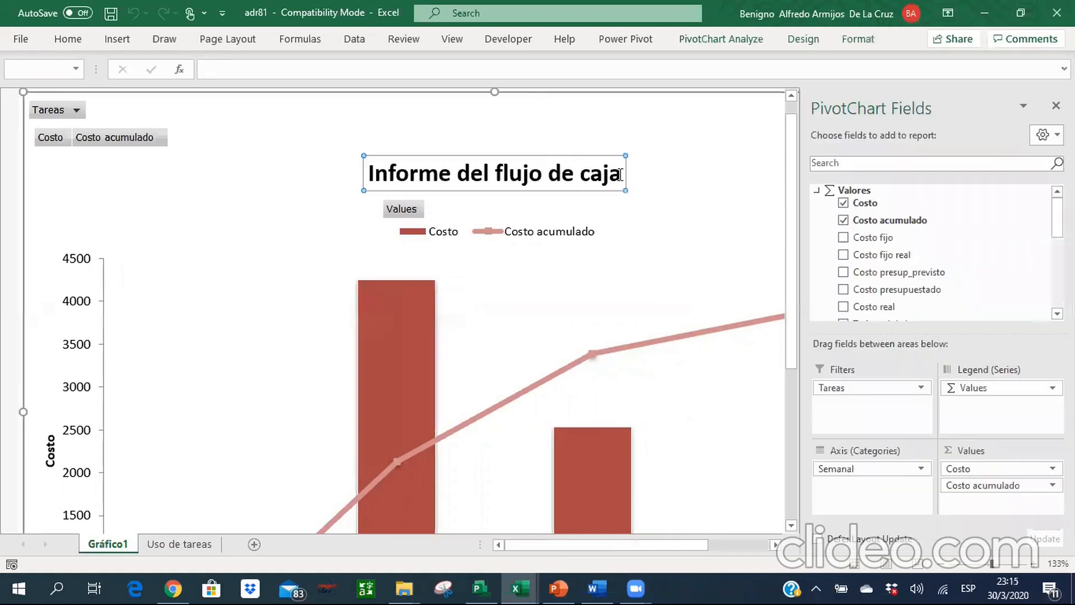
left_click_drag(324, 166, 295, 170)
type("Cu")
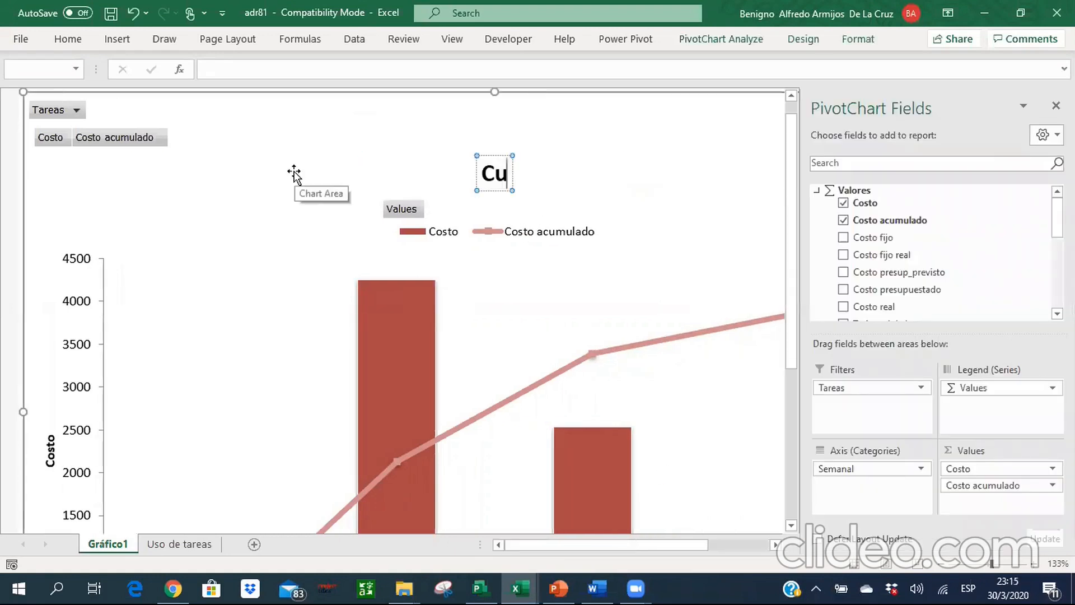
type("rva S Proyec")
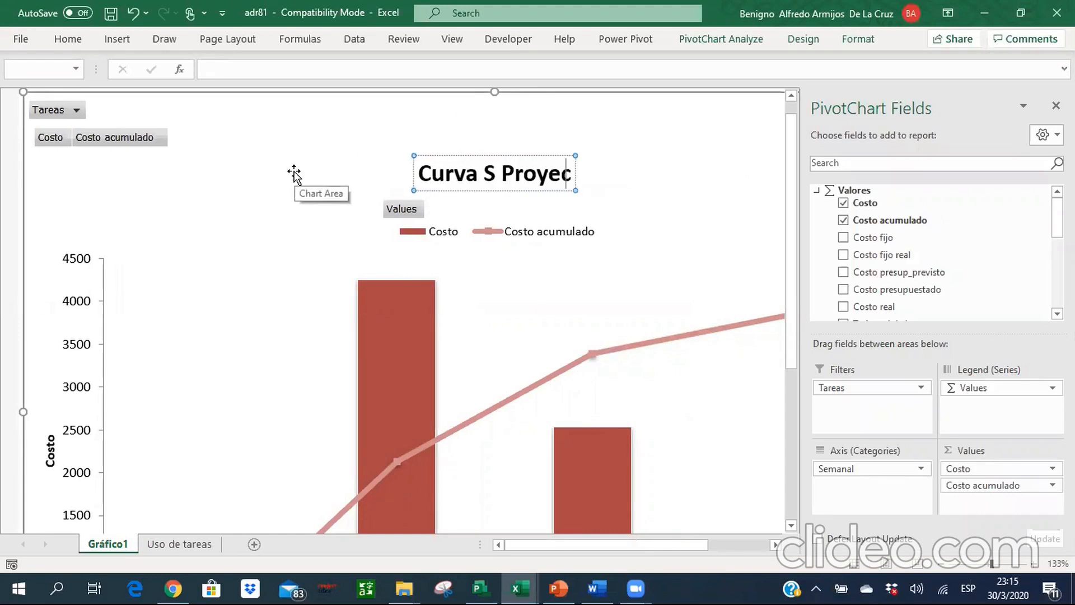
type("to Urban Gar")
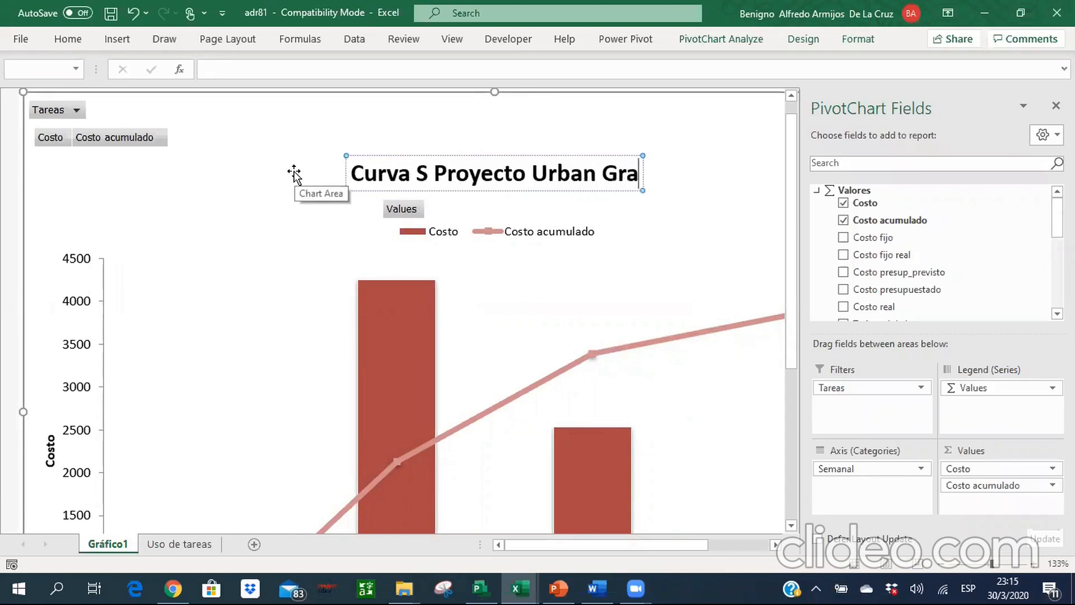
type("dcen")
key("BackSpace")
key("BackSpace")
key("BackSpace")
type("en")
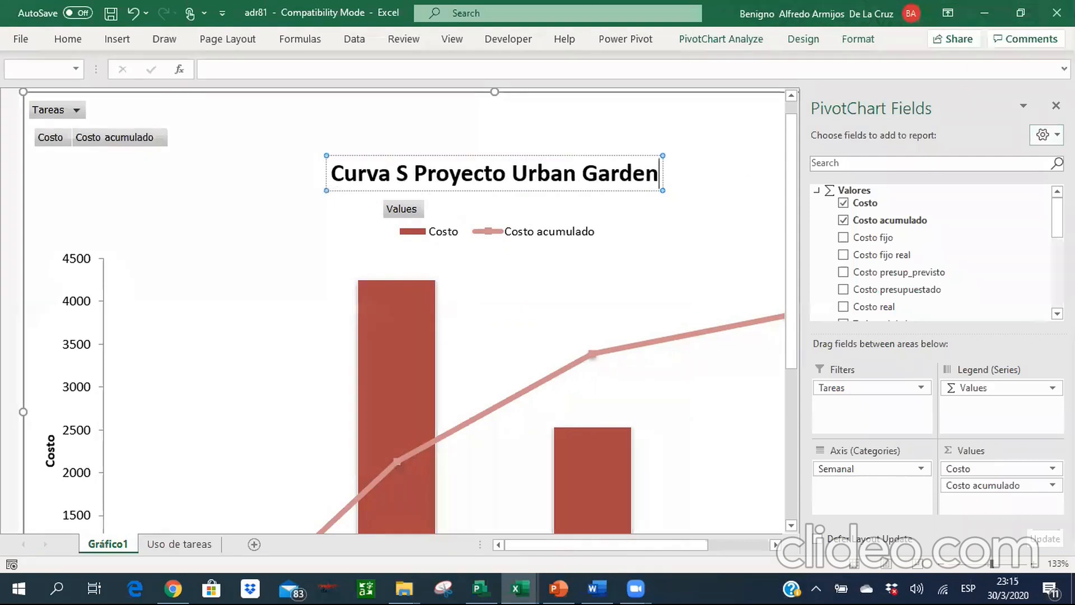
left_click(1056, 105)
left_click_drag(1067, 309, 1067, 393)
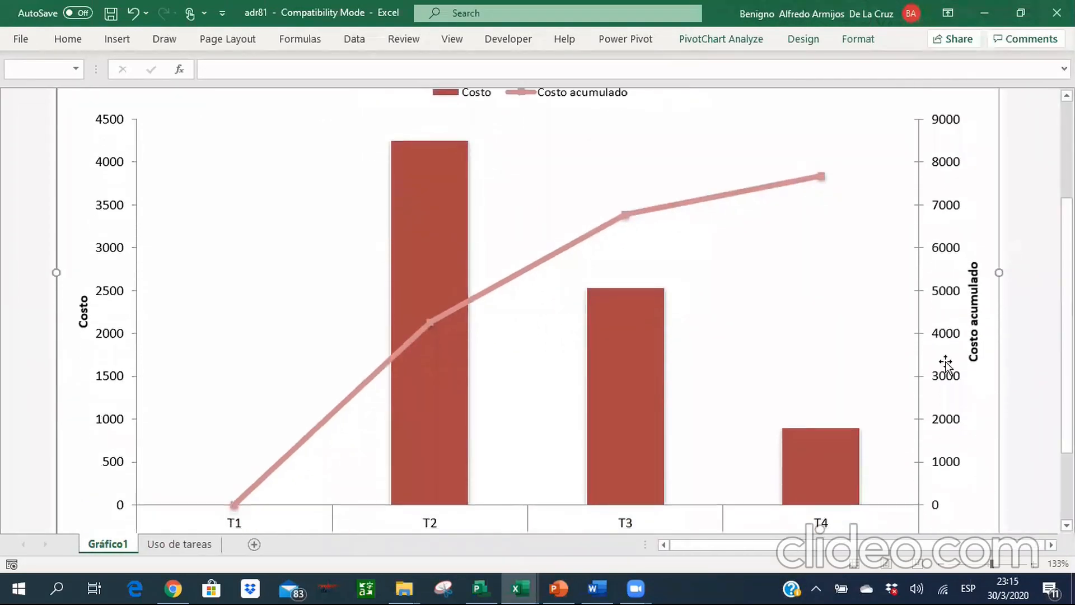
Expand quarters T1 and T2 to the Día level in the Uso de tareas pivot table.
left_click(184, 551)
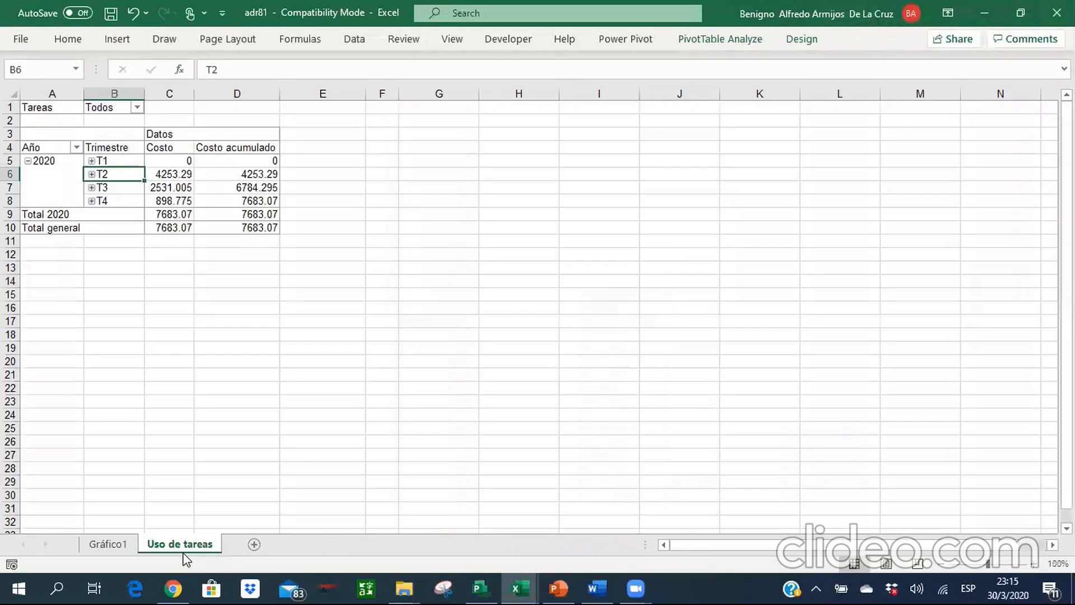
right_click(89, 157)
mouse_move(232, 273)
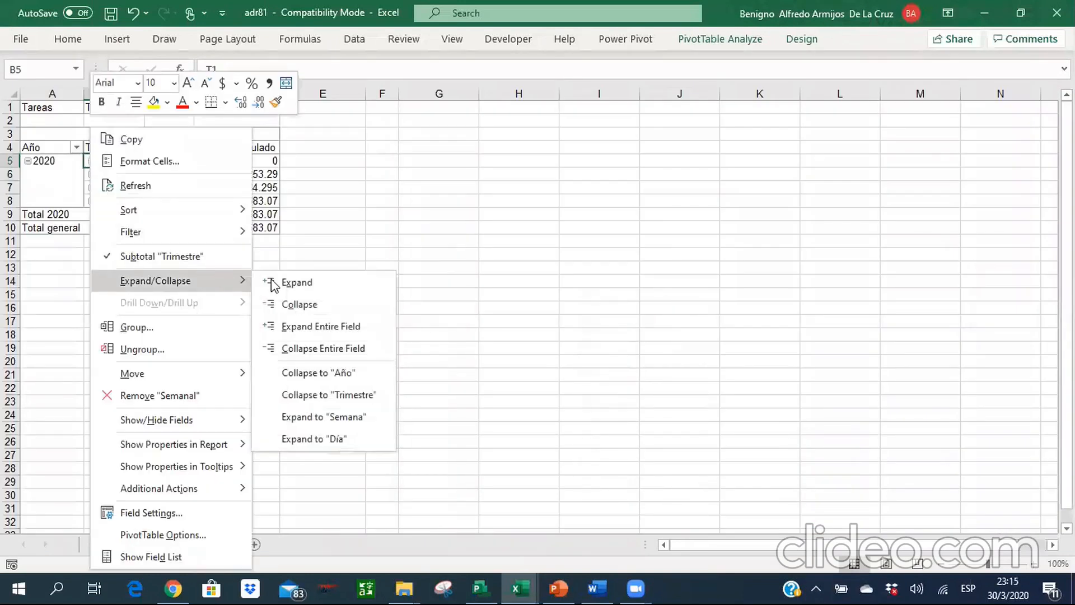
left_click(333, 445)
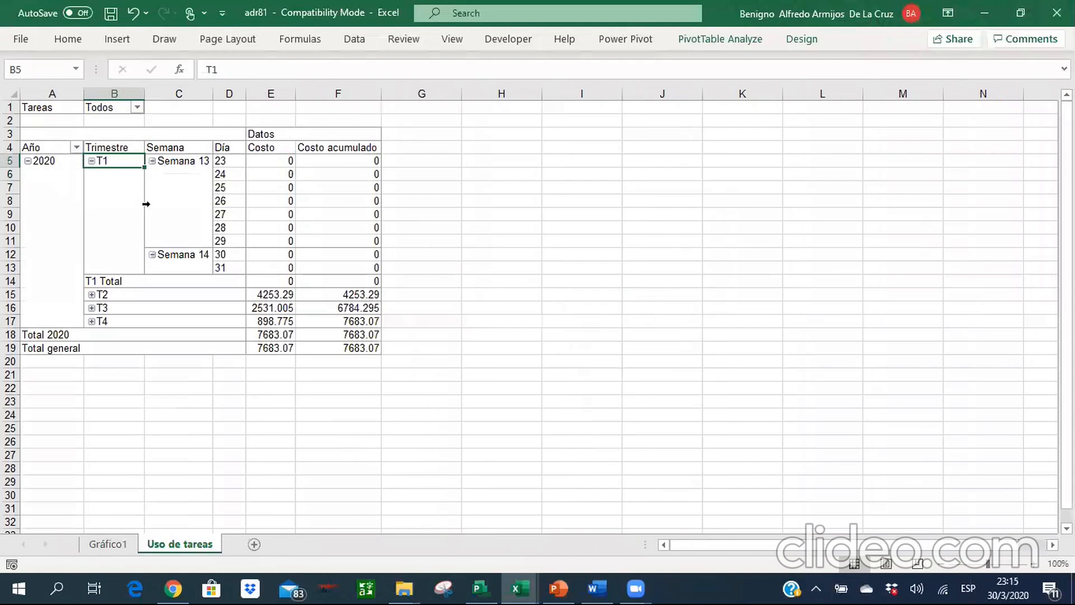
right_click(95, 297)
mouse_move(190, 284)
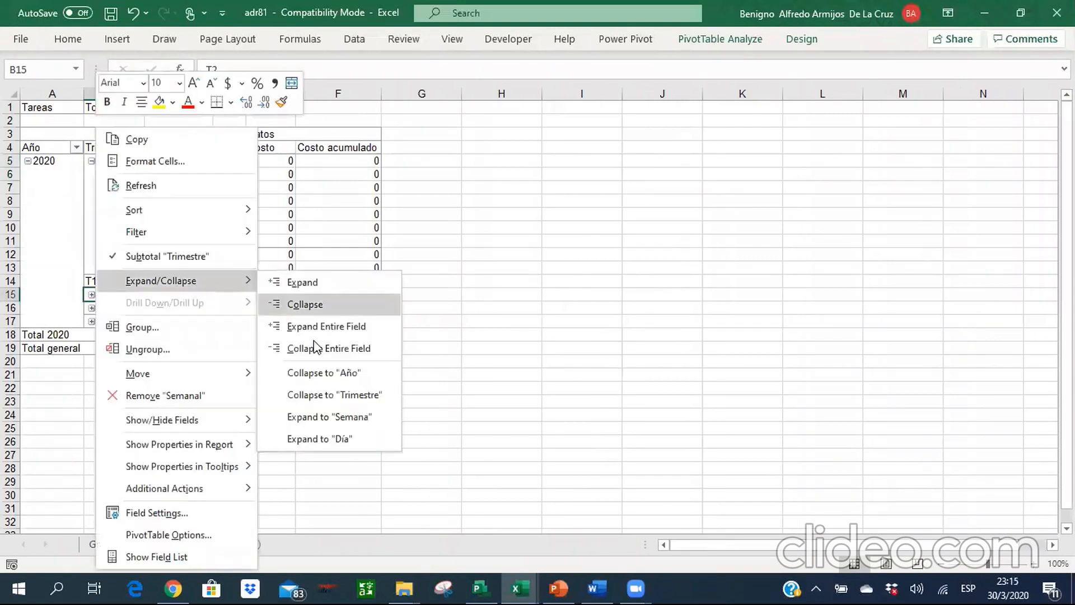
left_click(338, 437)
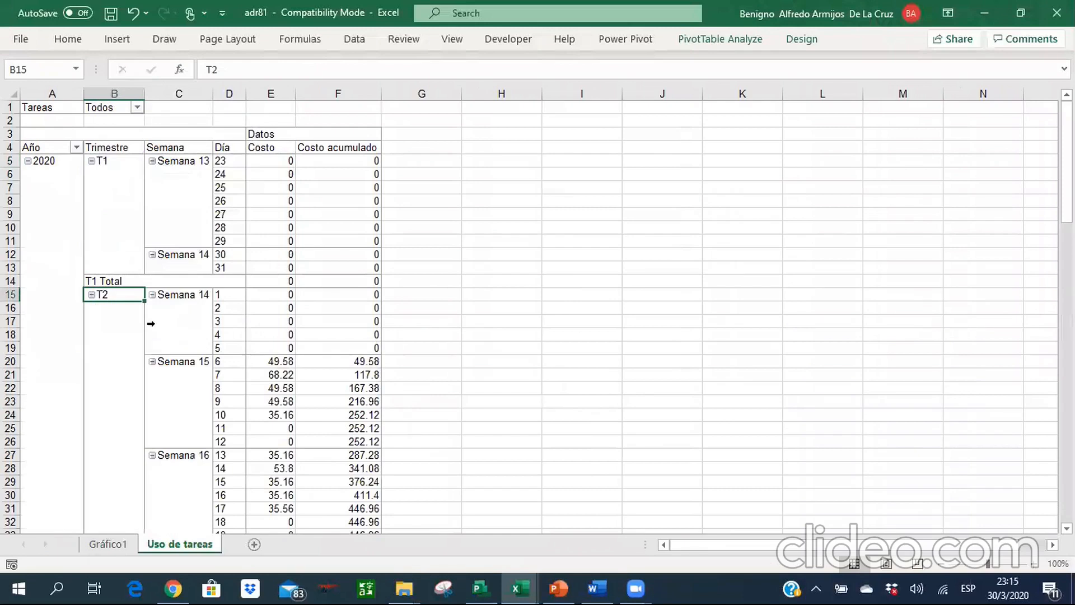
Expand quarter T3 to the Día level in the cost pivot table.
key("Down")
key("Down")
key("Down")
key("Down")
key("Down")
key("Down")
key("Down")
key("Down")
key("Down")
key("Down")
key("Down")
key("Down")
key("Down")
key("Down")
key("Down")
key("Down")
key("Down")
key("Down")
key("Down")
key("Down")
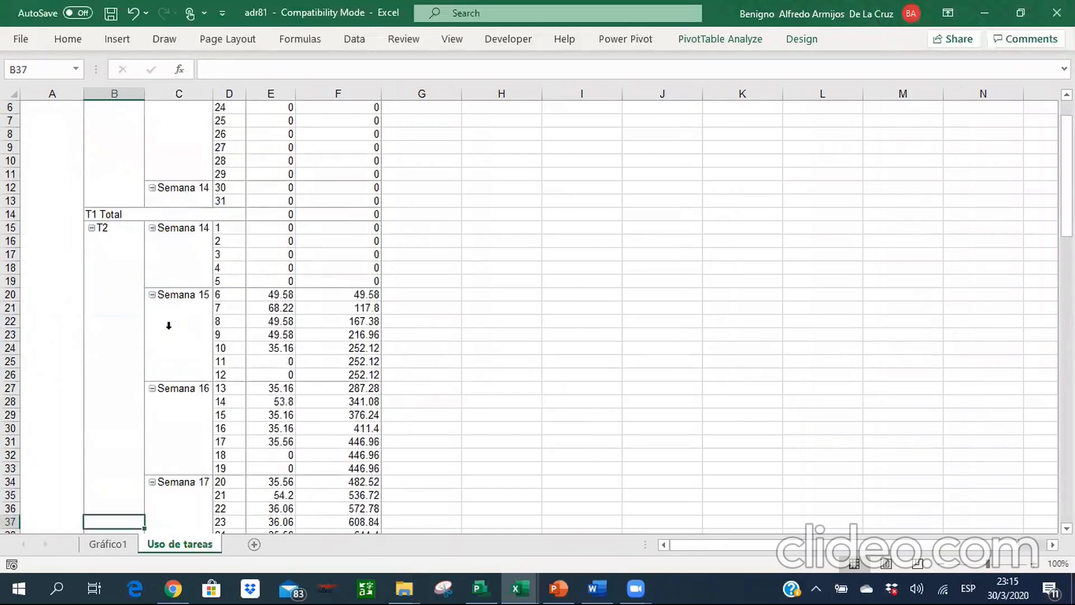
key("Down")
key("Down")
key("Down")
key("Down")
key("Down")
key("Down")
key("Down")
key("Down")
key("Down")
key("Down")
key("Down")
key("Down")
key("Down")
key("Down")
key("Down")
key("Down")
key("Down")
key("Down")
key("Down")
key("Down")
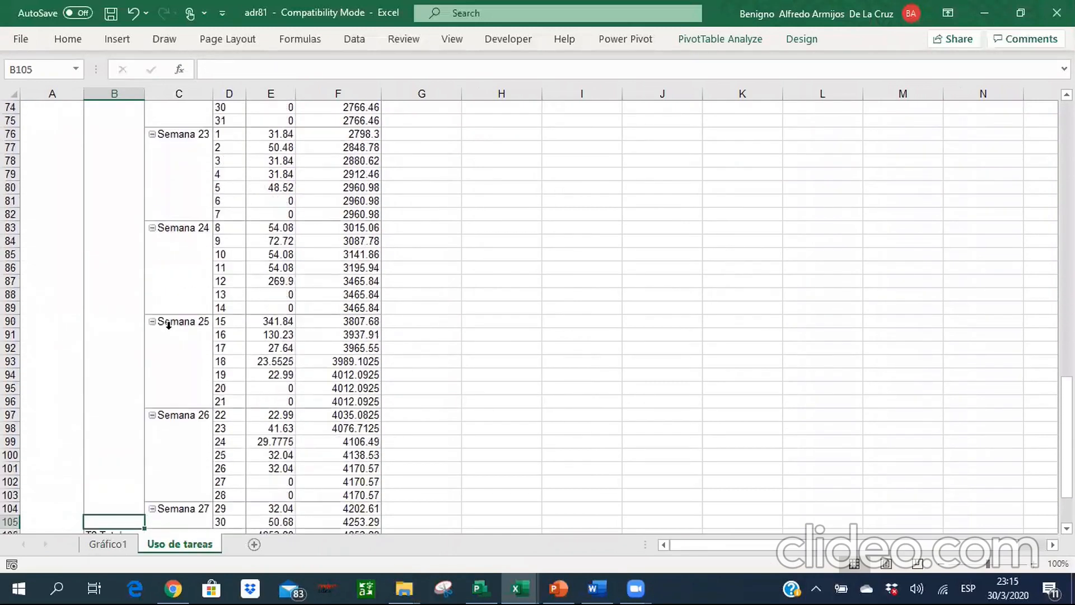
key("Down")
key("Down")
key("Down")
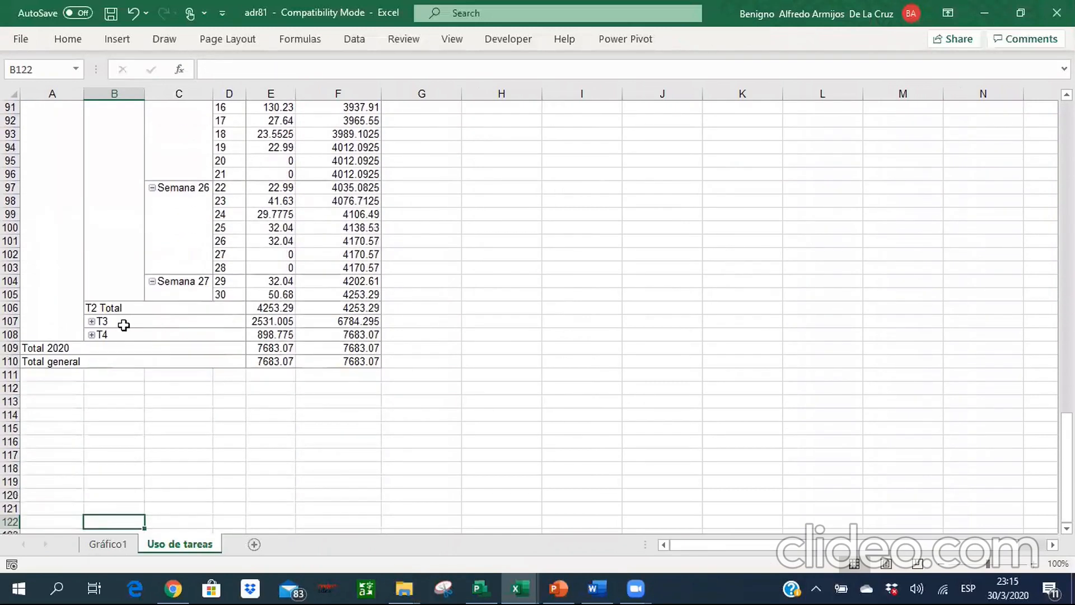
right_click(93, 323)
mouse_move(232, 286)
key("Down")
key("Down")
key("Down")
key("Down")
key("Down")
key("Down")
key("Return")
Expand quarter T4 to the Día level in the cost pivot table.
key("Down")
key("Down")
key("Down")
key("Down")
key("Down")
key("Down")
key("Down")
key("Down")
key("Down")
key("Down")
key("Down")
key("Down")
key("Down")
key("Down")
key("Down")
key("Down")
key("Down")
key("Down")
key("Down")
key("Down")
key("Down")
key("Down")
key("Down")
key("Down")
key("Down")
key("Down")
key("Down")
key("Down")
key("Down")
key("Down")
key("Down")
key("Down")
key("Down")
key("Down")
key("Down")
key("Down")
key("Down")
key("Down")
key("Down")
key("Down")
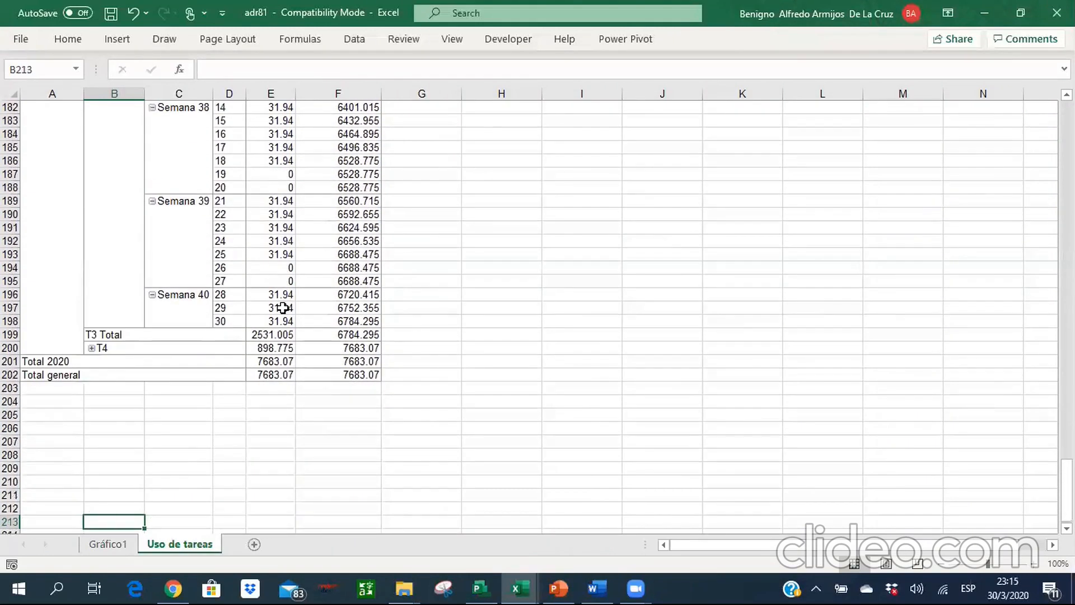
right_click(94, 351)
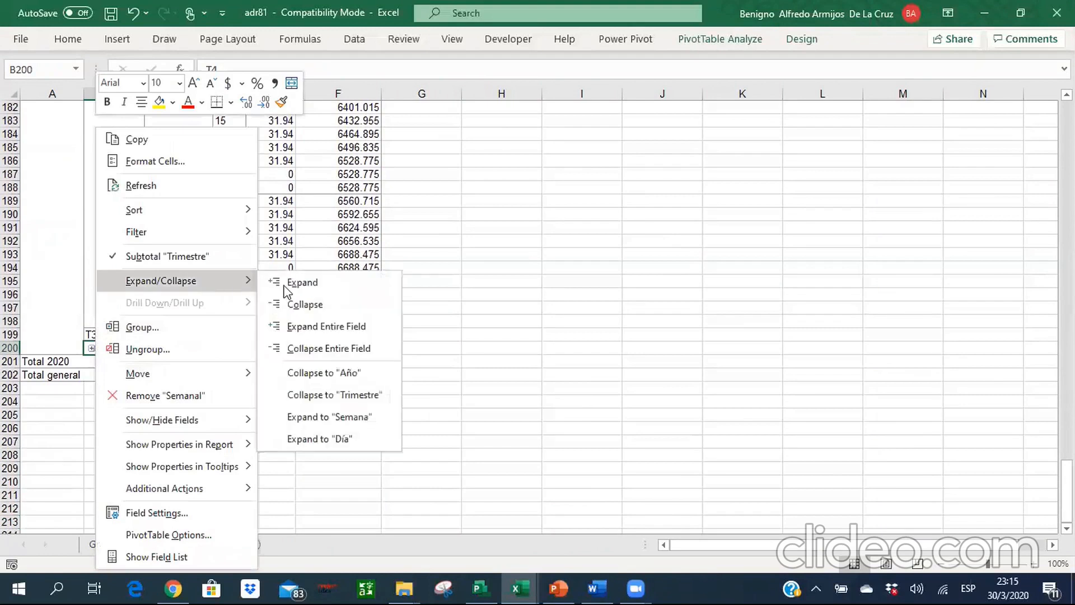
left_click(345, 440)
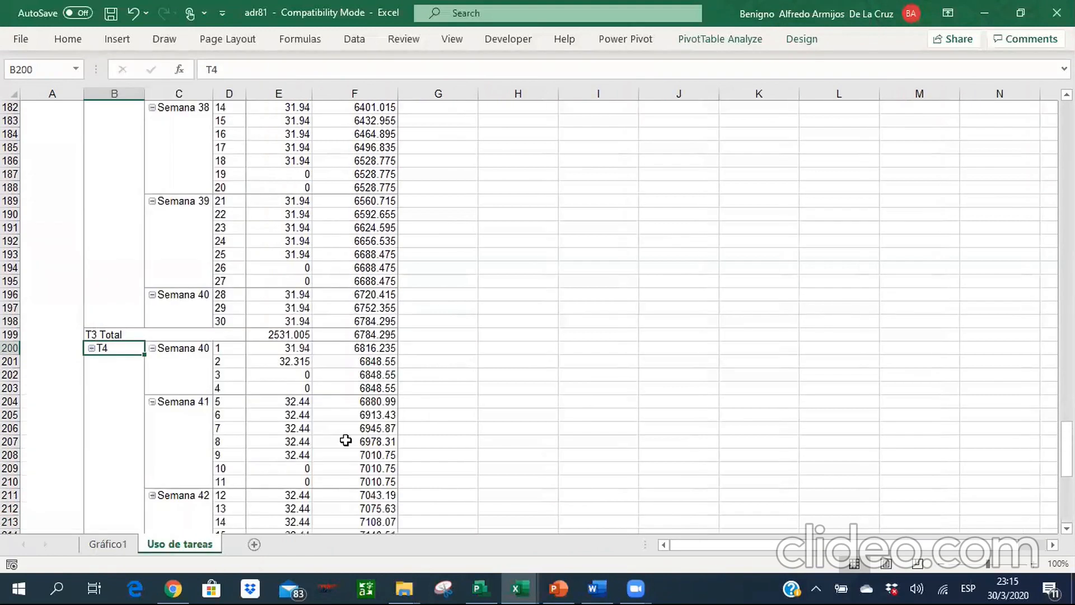
Examine the daily cost bars and accumulated cost curve on the Gráfico1 sheet.
left_click(108, 544)
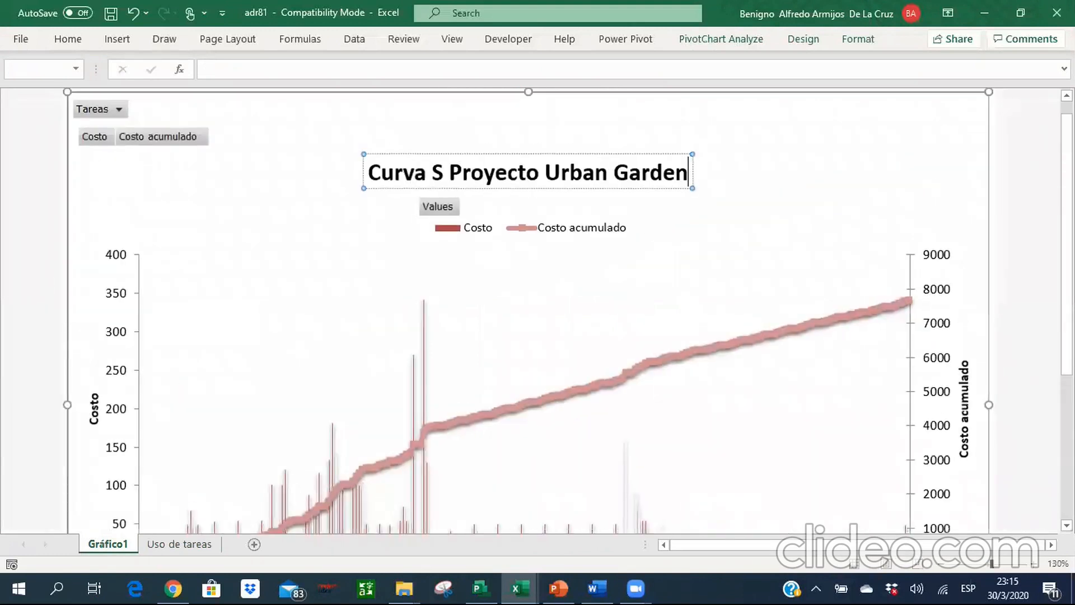
left_click_drag(1067, 244, 1066, 281)
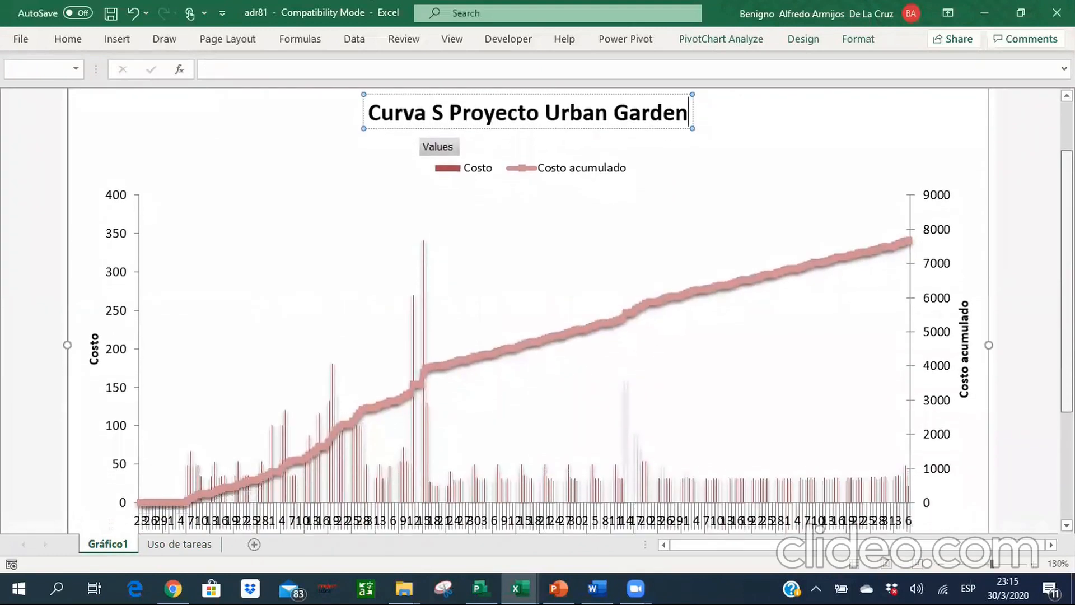
left_click(1036, 325)
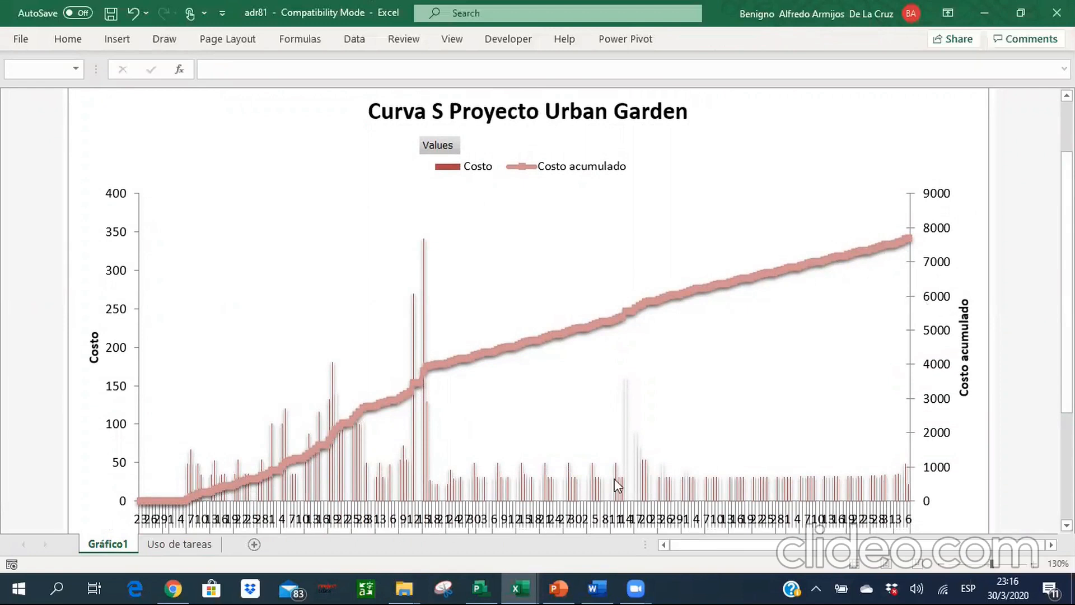
Switch back to Microsoft Project, dismiss the visual reports dialog and open the resource sheet.
left_click(486, 586)
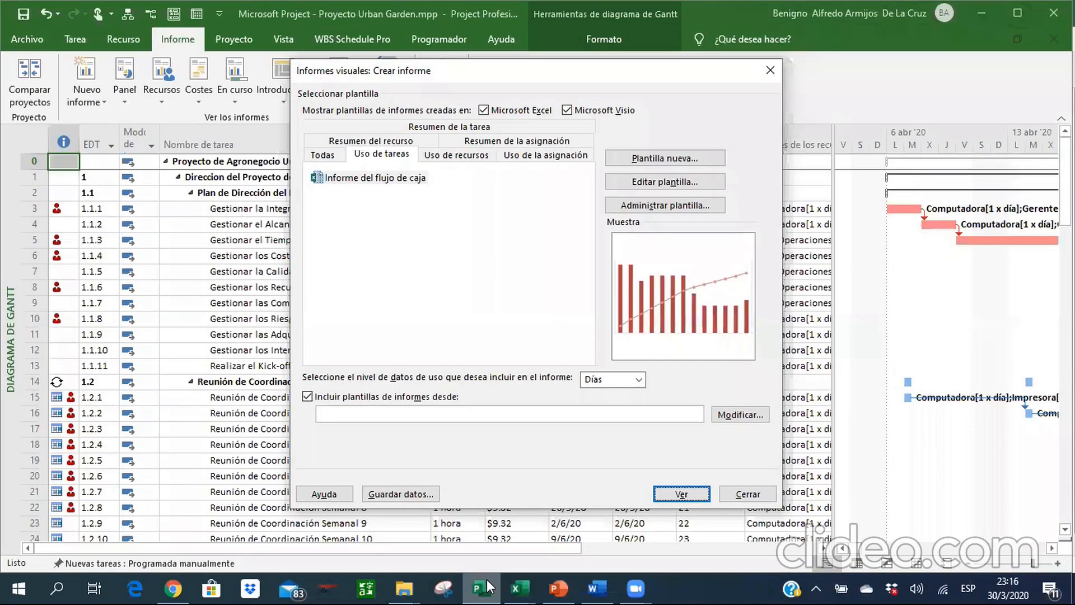
key("Escape")
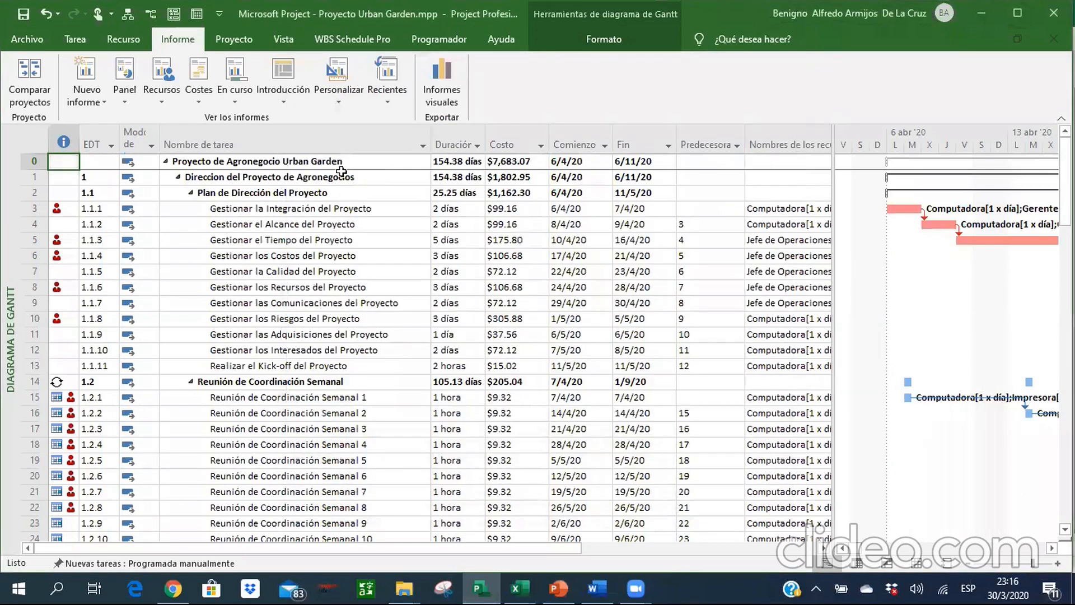
left_click(79, 46)
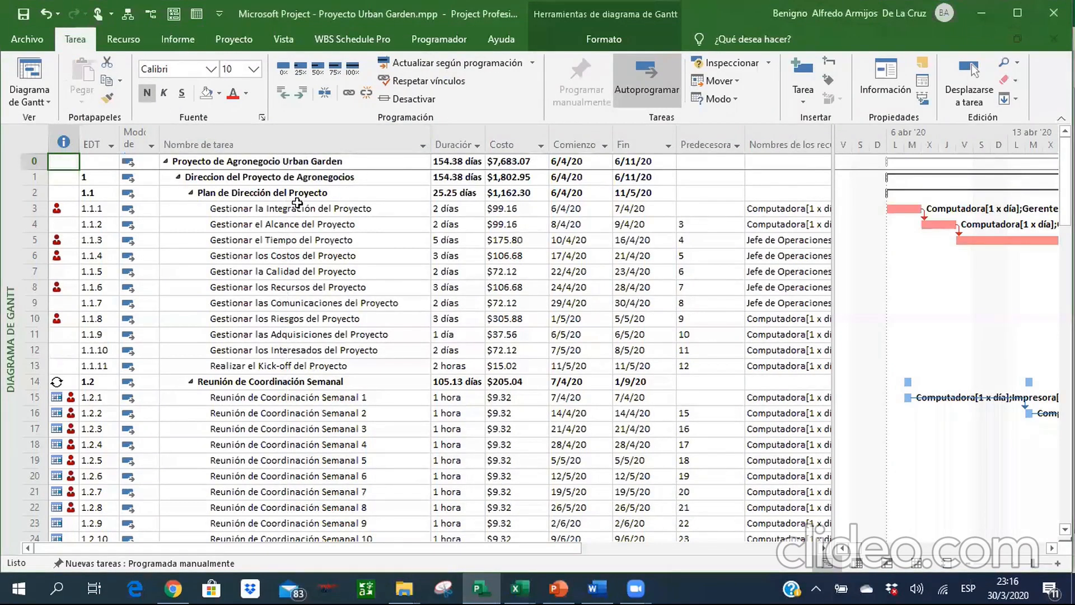
left_click(927, 563)
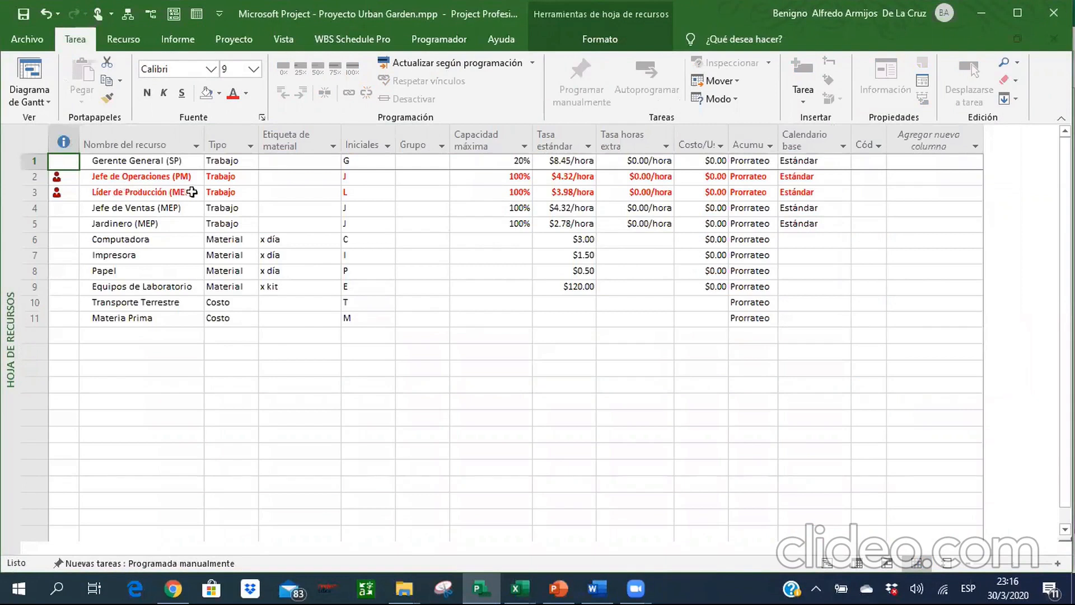
Set the maximum capacity of Jefe de Operaciones (PM) and Líder de Producción (MEP) to 200%, then return to the Gantt chart.
left_click(505, 177)
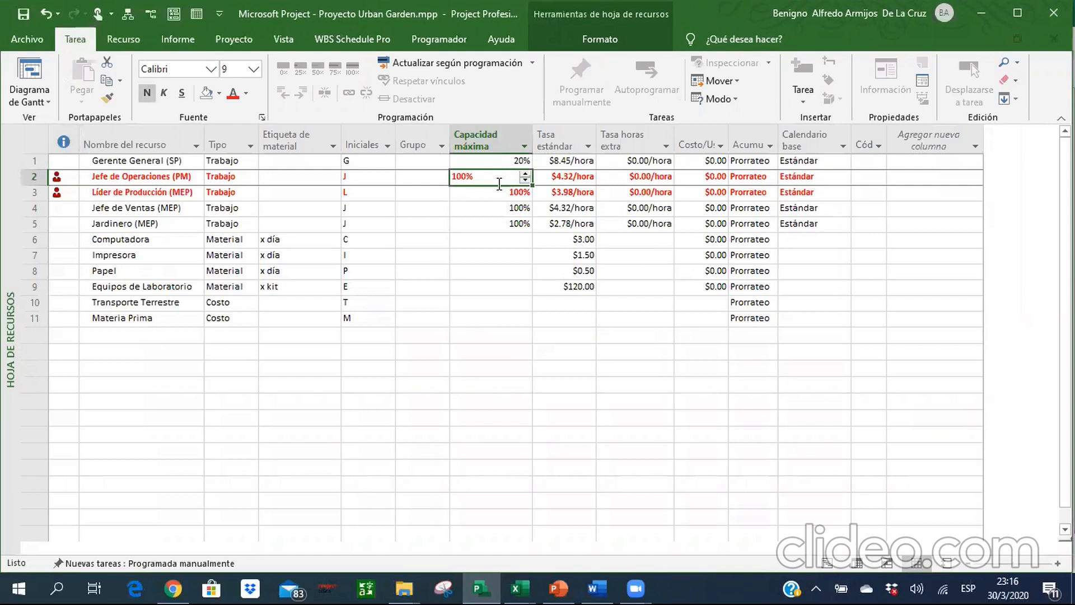
type("200")
key("Return")
type("200")
key("Return")
left_click(490, 192)
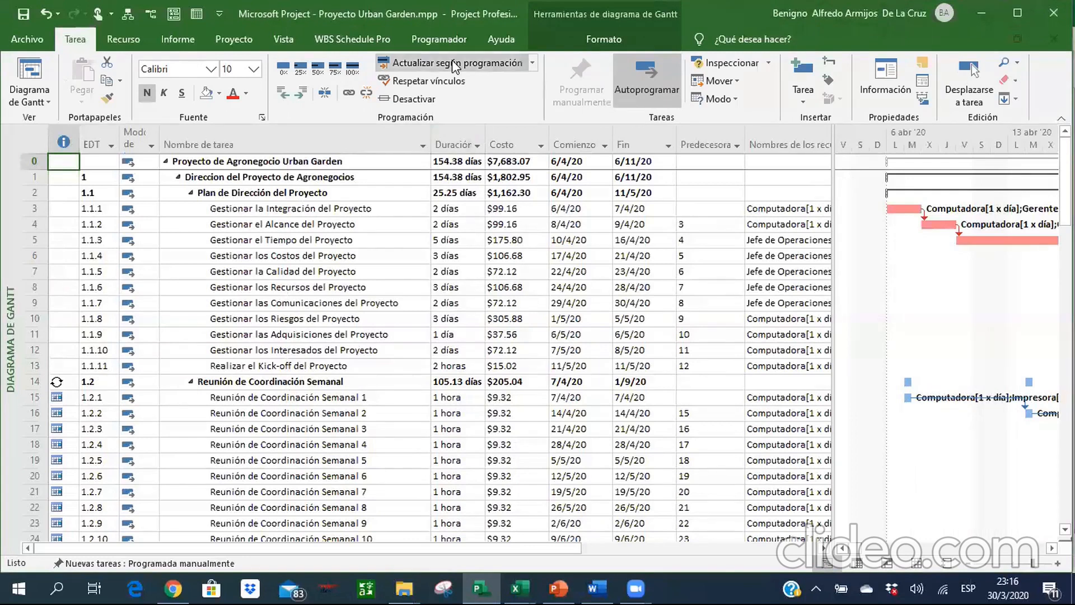
Switch to the PowerPoint presentation and run its slide show through to the closing thank-you slide.
left_click(559, 588)
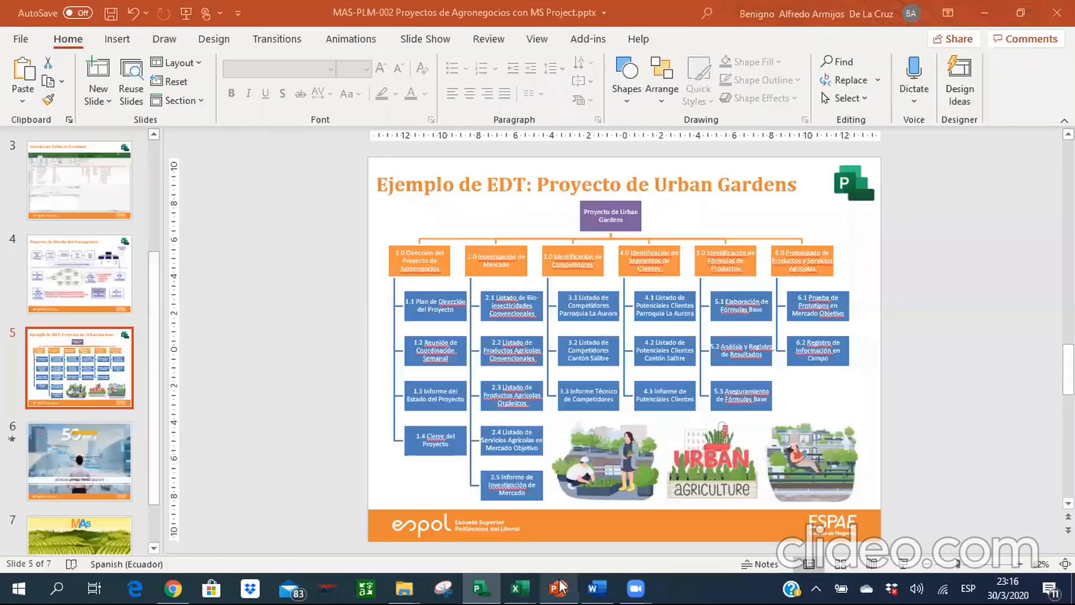
left_click(902, 569)
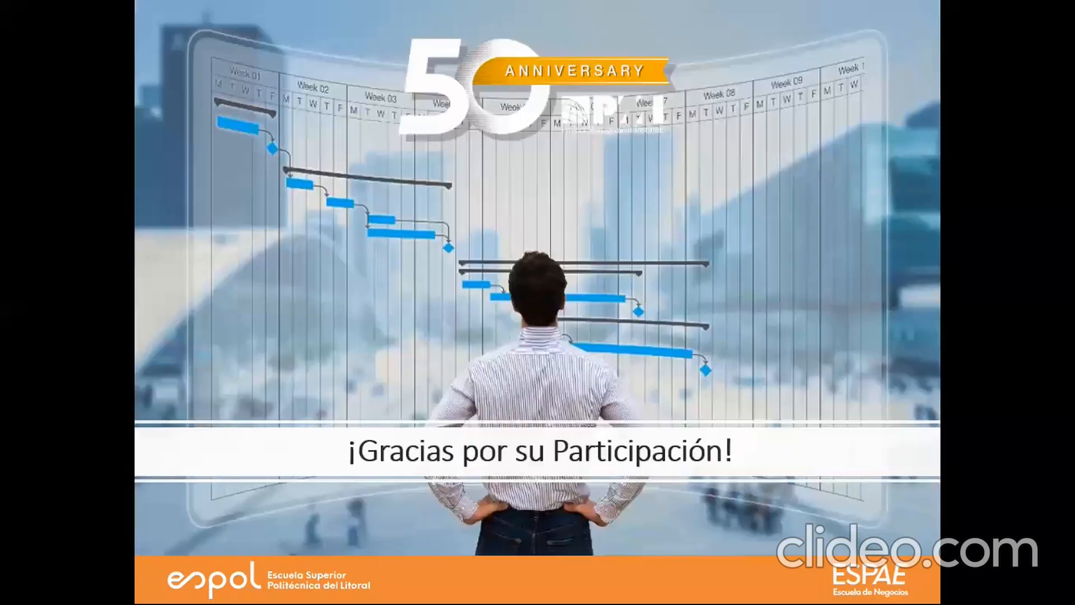